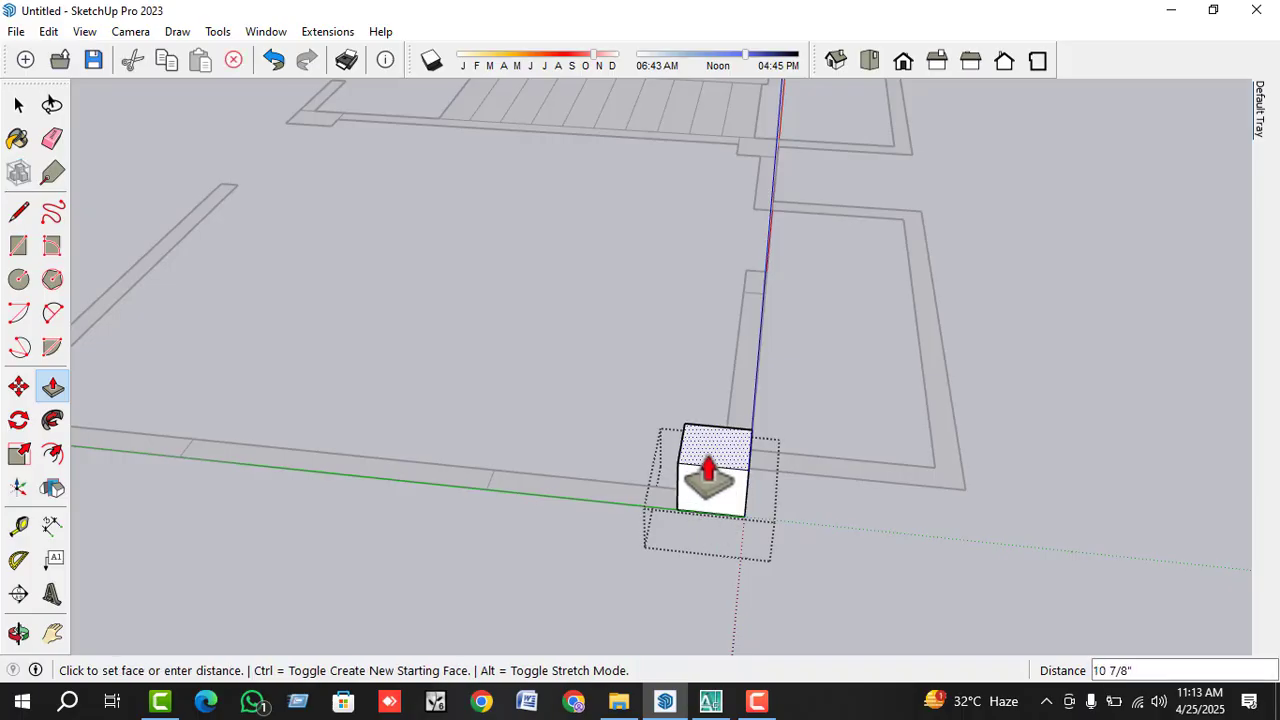
# - Undo the last push/pull and delete the two edges dividing the corner column from its adjoining wall strips
pyautogui.hotkey('ctrl', 'z')
pyautogui.scroll(5, 700, 505)
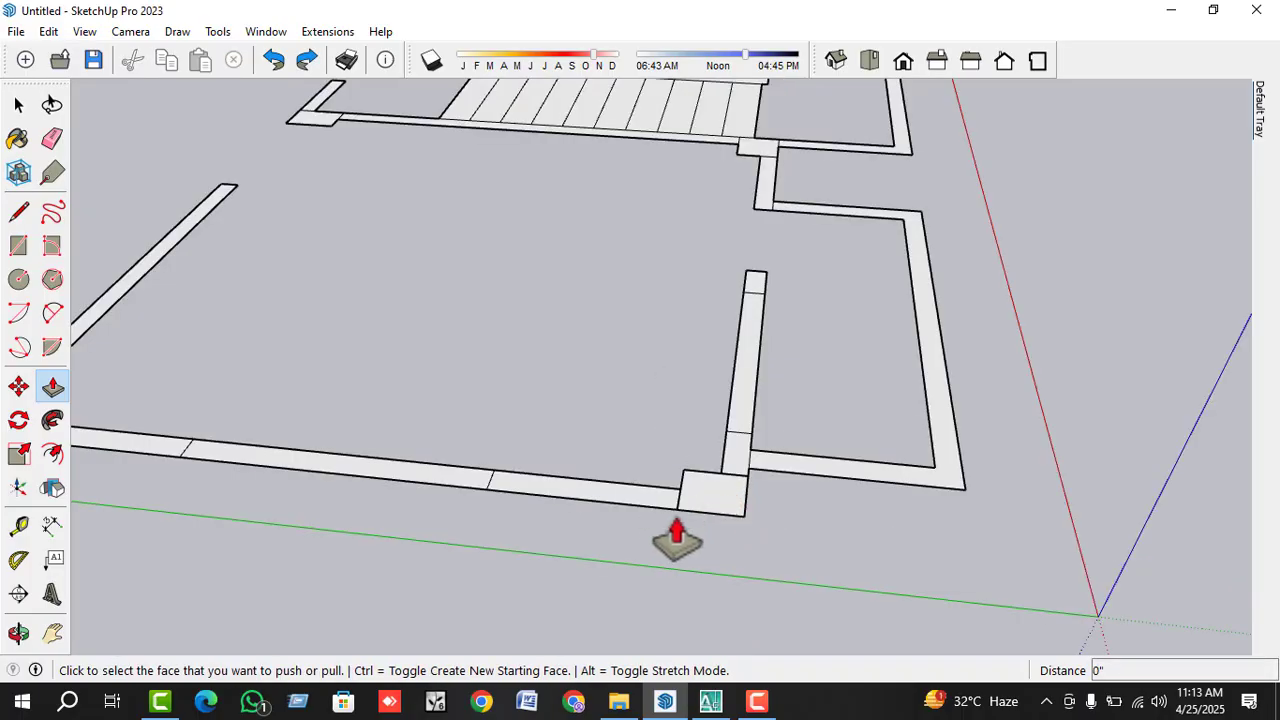
pyautogui.scroll(3, 685, 512)
pyautogui.press('space')
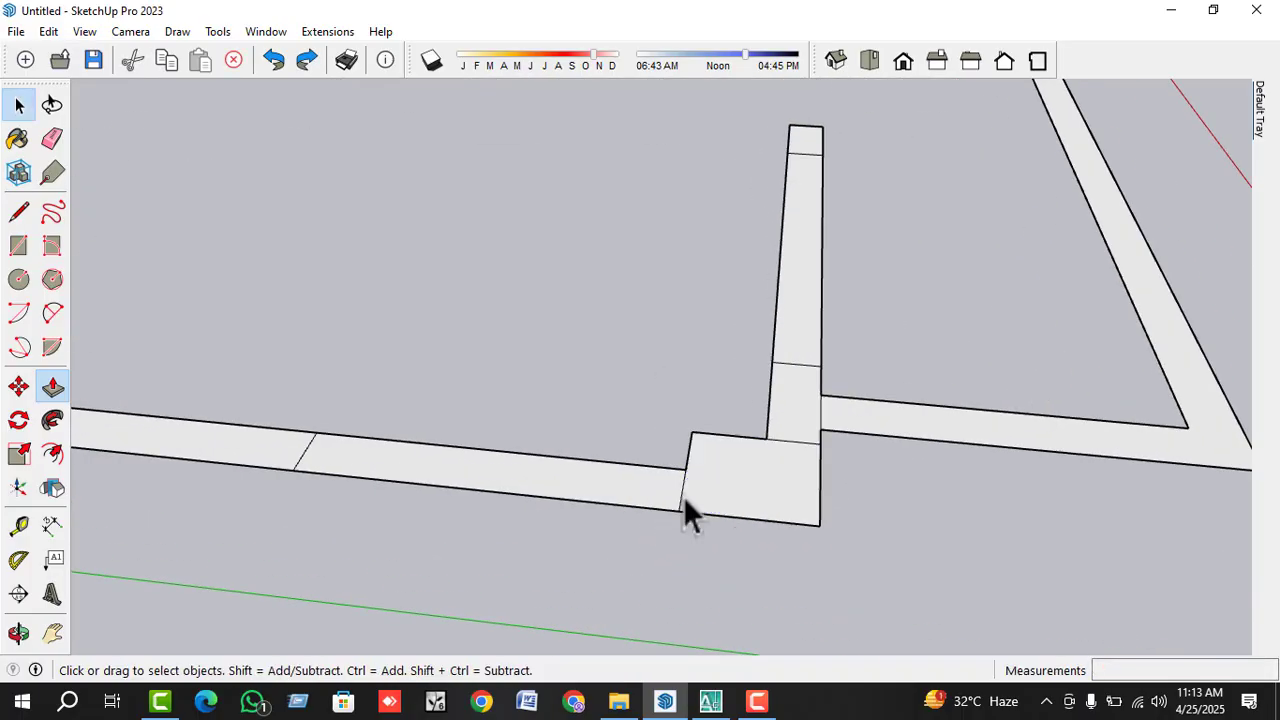
pyautogui.click(682, 498)
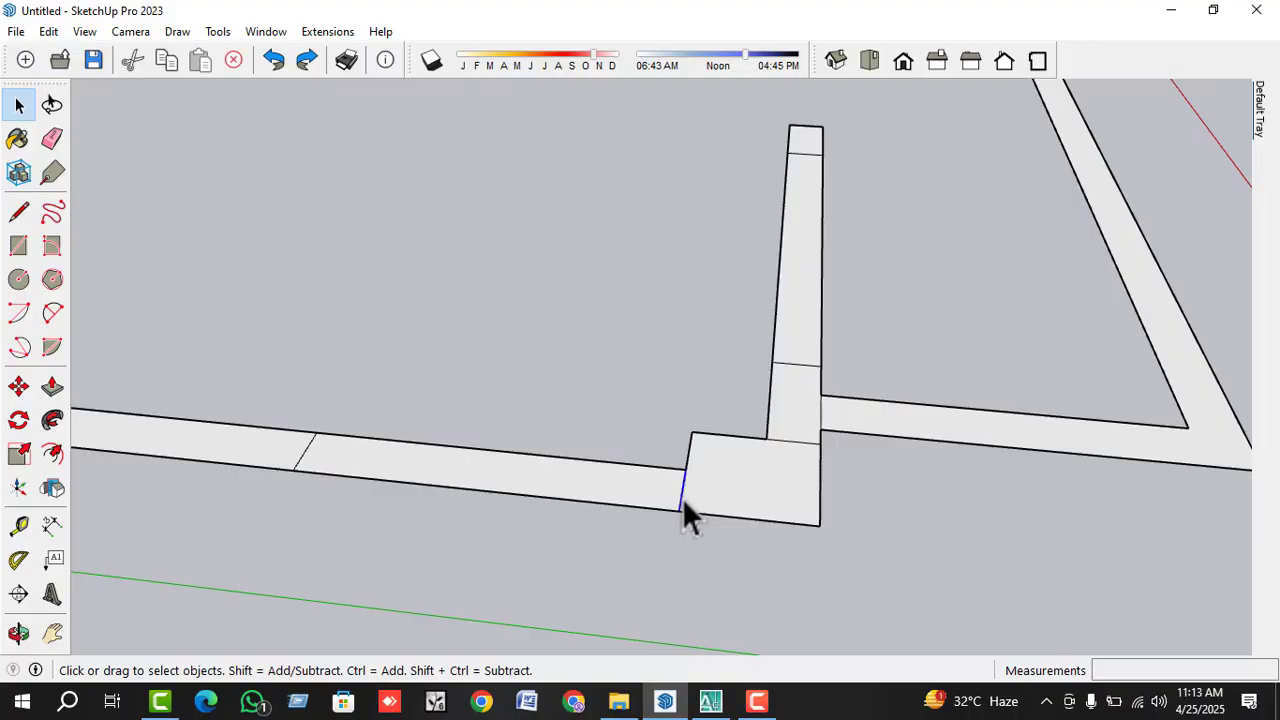
pyautogui.click(795, 444)
pyautogui.scroll(-2, 794, 444)
# - Group the merged corner column and wall face, open the group for editing and select the face
pyautogui.click(784, 471)
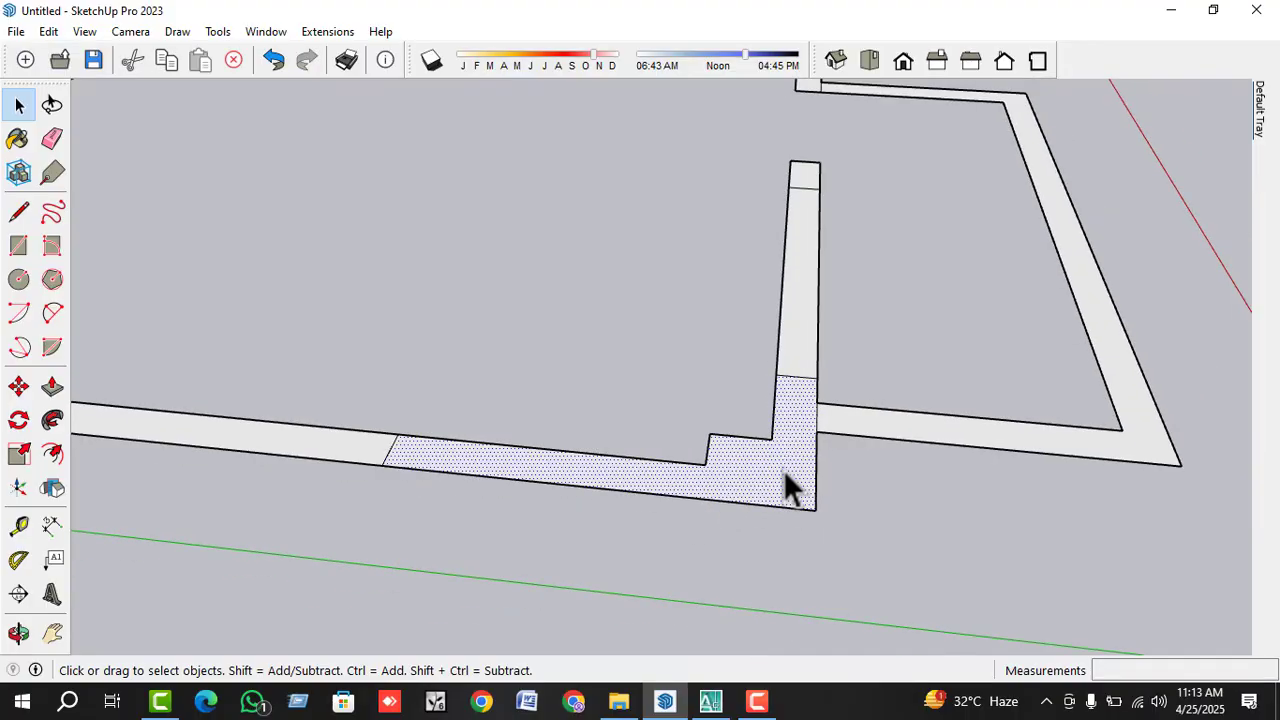
pyautogui.hotkey('ctrl', 'g')
pyautogui.doubleClick(748, 485)
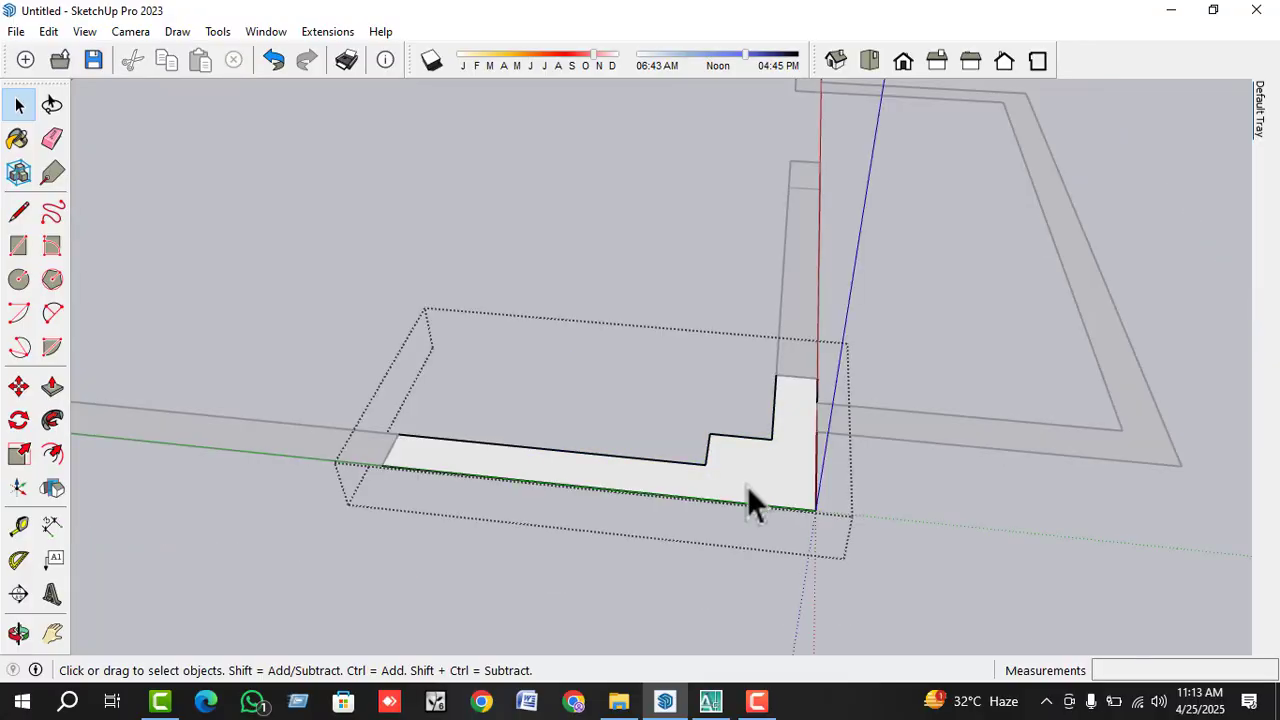
pyautogui.click(748, 485)
pyautogui.scroll(-2, 747, 484)
pyautogui.scroll(1, 746, 483)
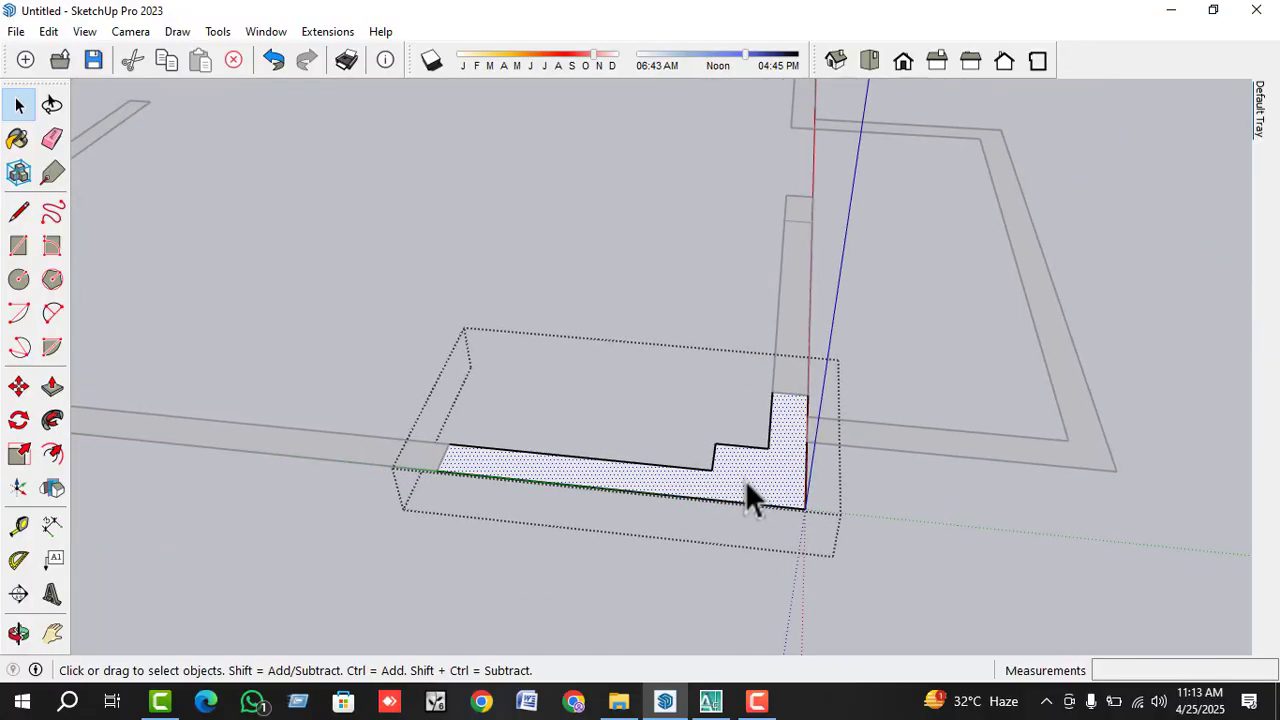
# - Extrude the grouped corner wall face upward by 10' and pull its top face higher again with Push/Pull
pyautogui.click(52, 385)
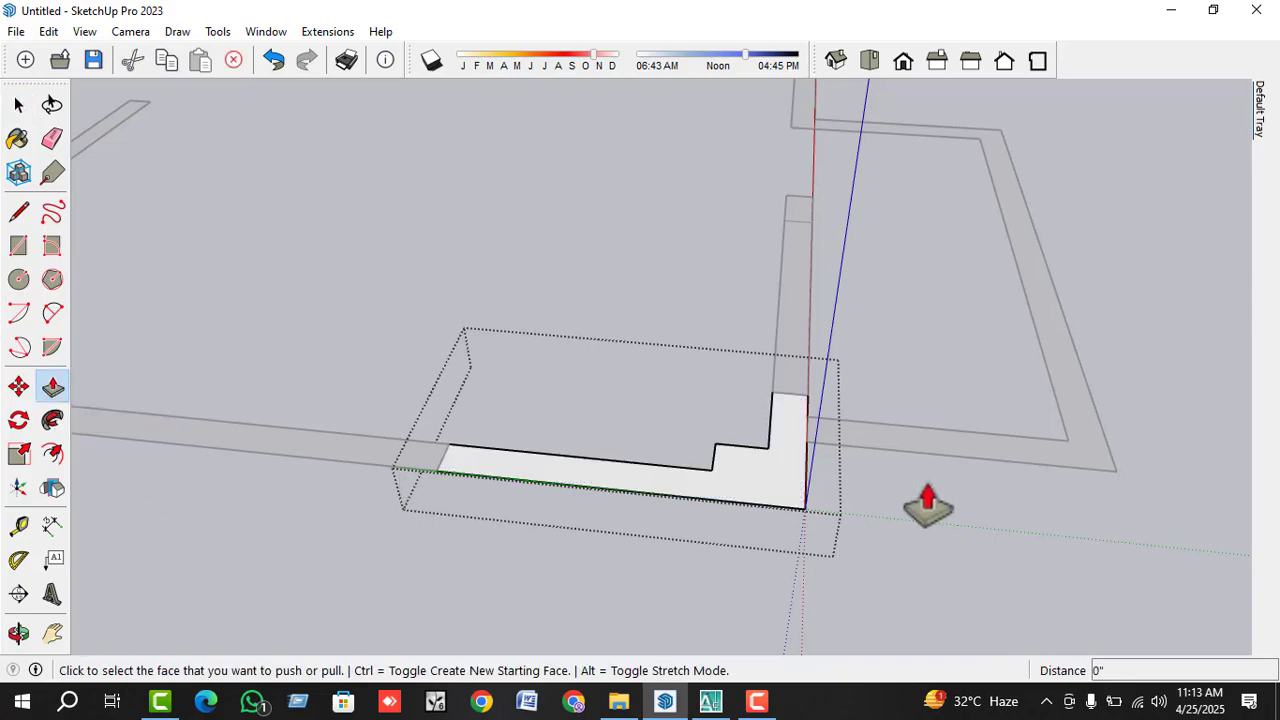
pyautogui.click(777, 500)
pyautogui.click(787, 376)
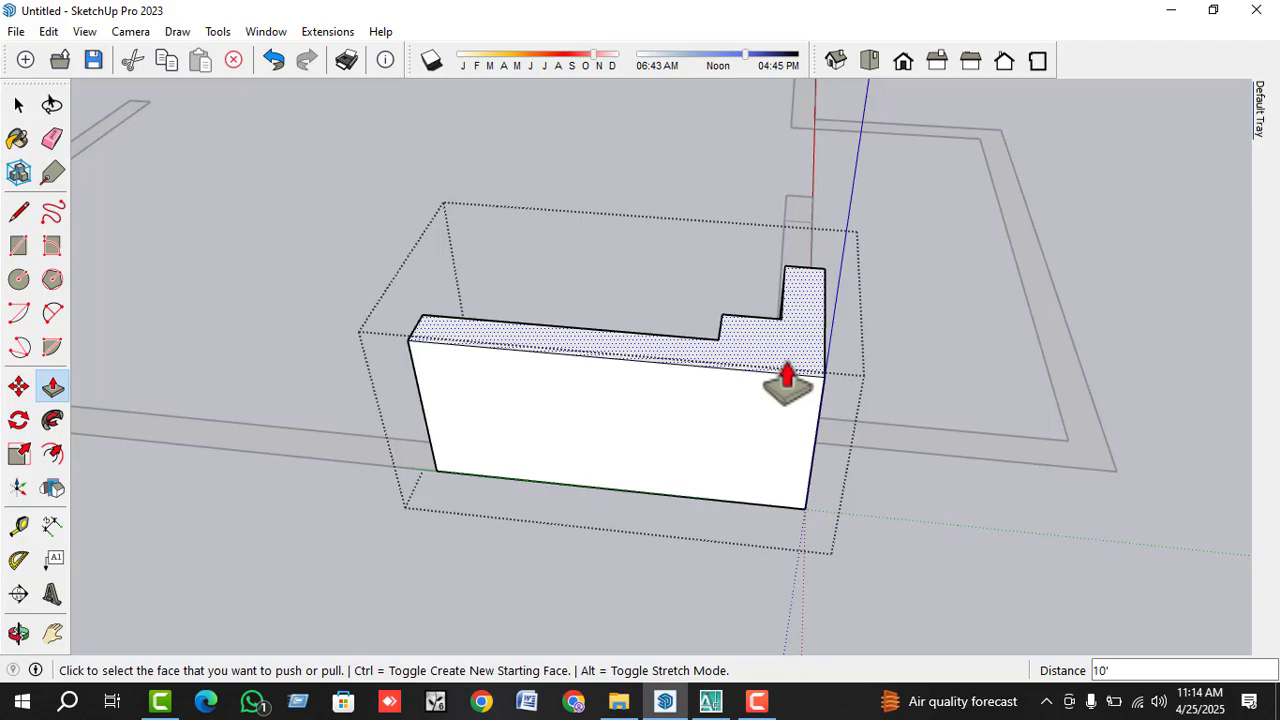
pyautogui.click(787, 385)
pyautogui.click(787, 385)
pyautogui.press('space')
pyautogui.scroll(-3, 718, 528)
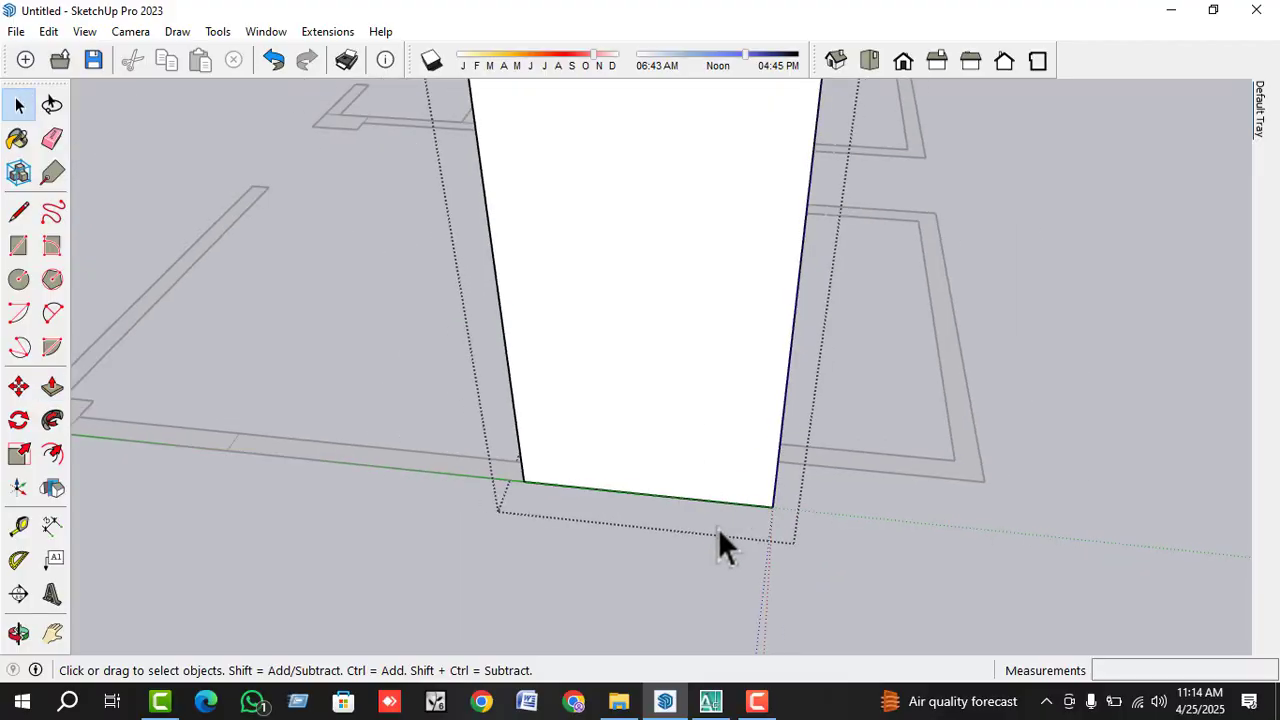
# - Leave the group and extrude the short end piece of the wall beside the corner to the same height
pyautogui.moveTo(718, 528); pyautogui.dragTo(577, 531, button='middle')
pyautogui.scroll(3, 622, 437)
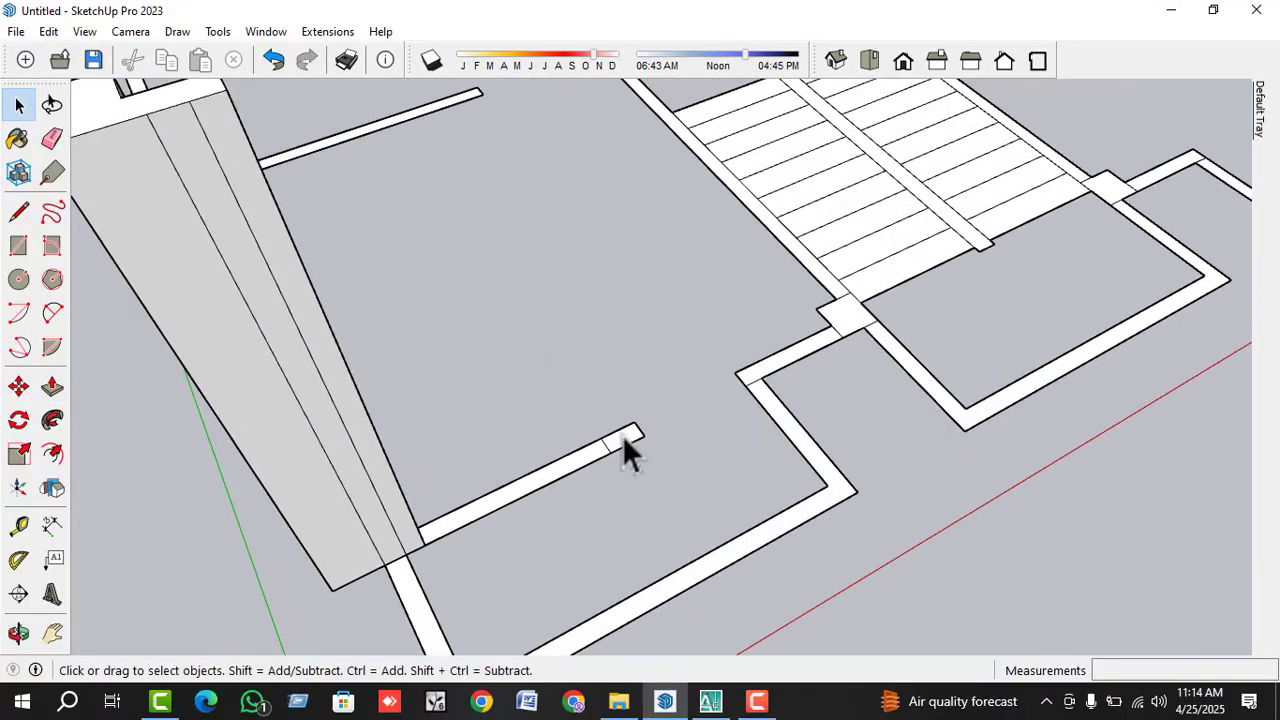
pyautogui.press('p')
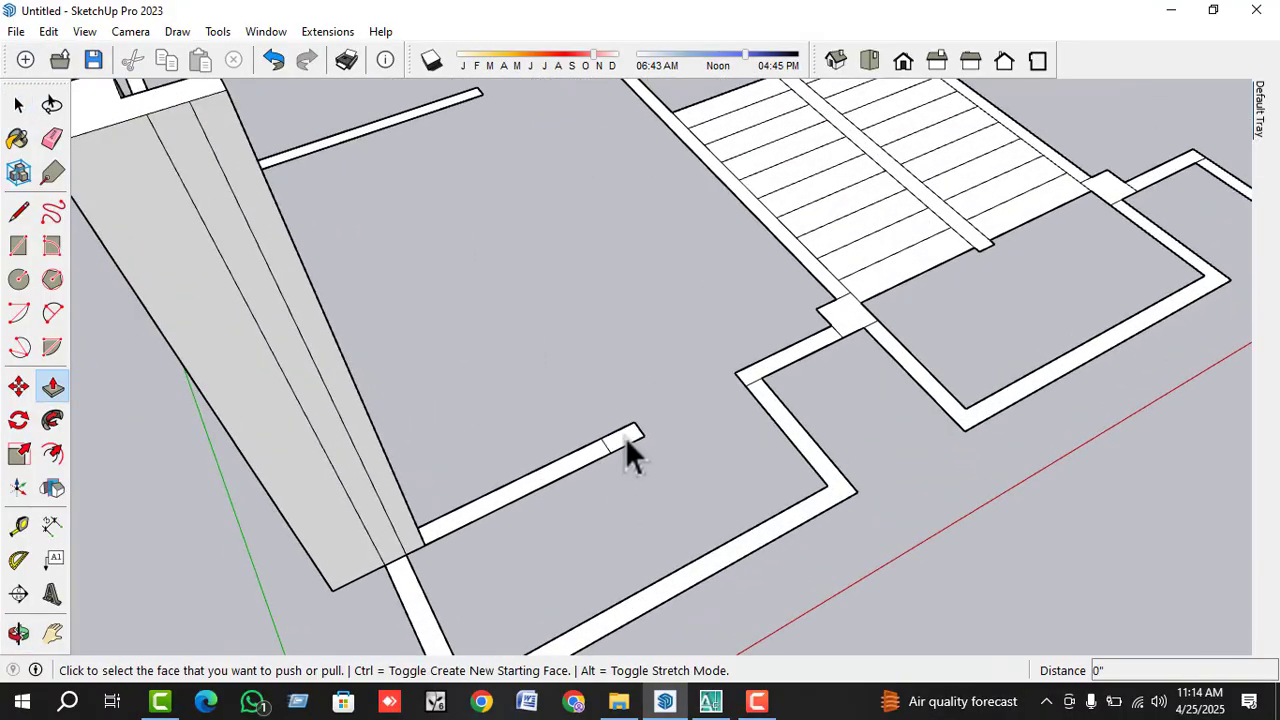
pyautogui.doubleClick(625, 437)
pyautogui.scroll(-4, 630, 480)
pyautogui.press('space')
# - Delete the edges dividing the next column from the interior wall and exterior wall strips along the same side
pyautogui.moveTo(594, 498); pyautogui.dragTo(643, 443, button='middle')
pyautogui.moveTo(645, 325); pyautogui.dragTo(737, 511, button='middle')
pyautogui.scroll(-1, 717, 457)
pyautogui.scroll(4, 612, 521)
pyautogui.scroll(1, 615, 518)
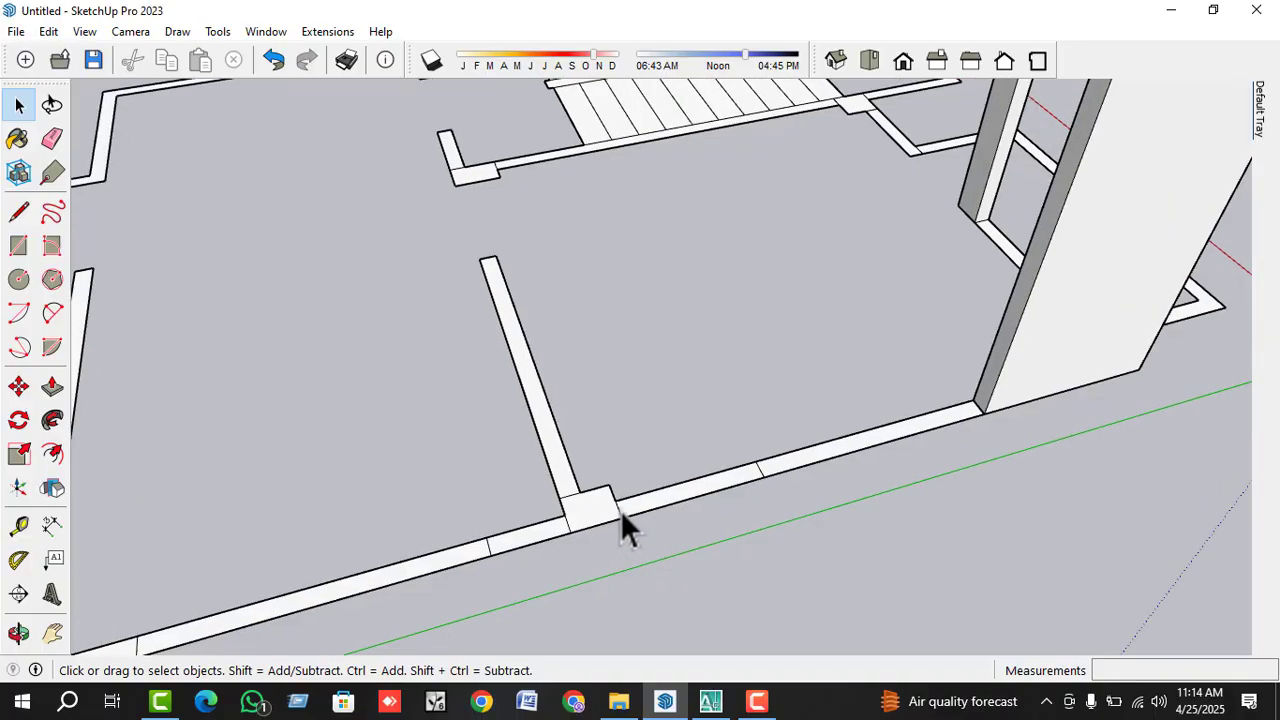
pyautogui.scroll(1, 585, 512)
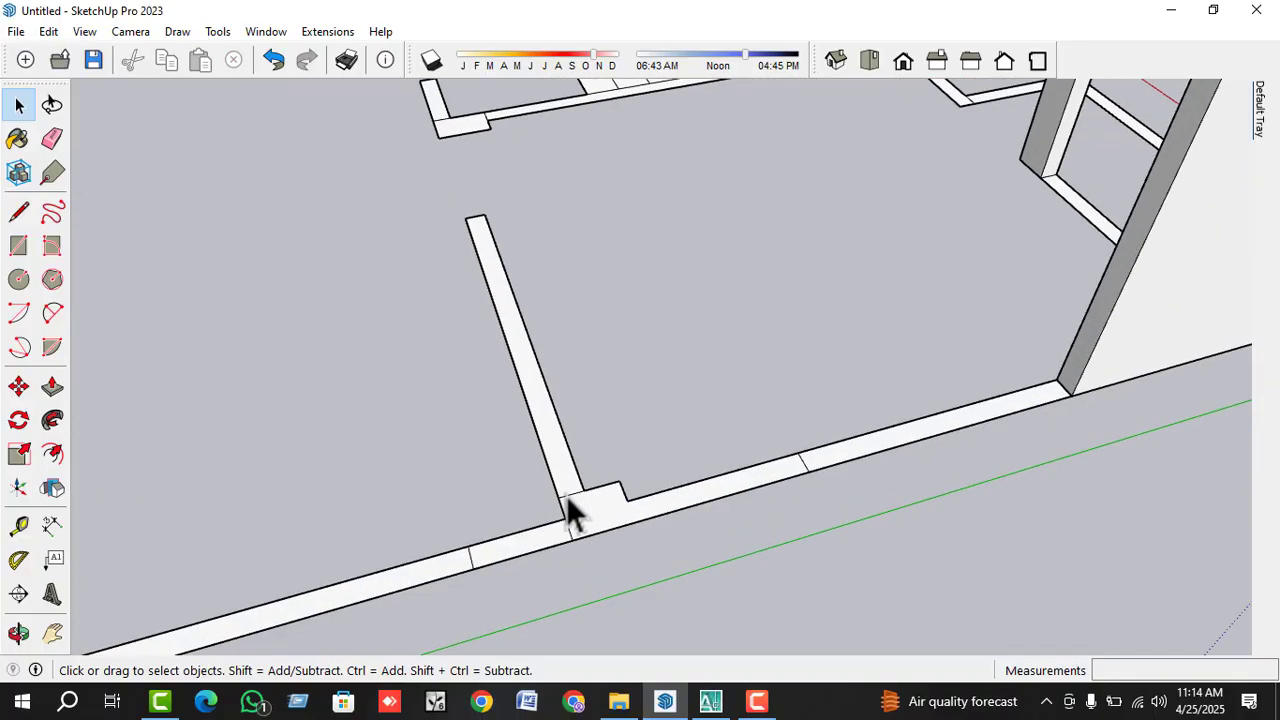
pyautogui.scroll(-3, 570, 535)
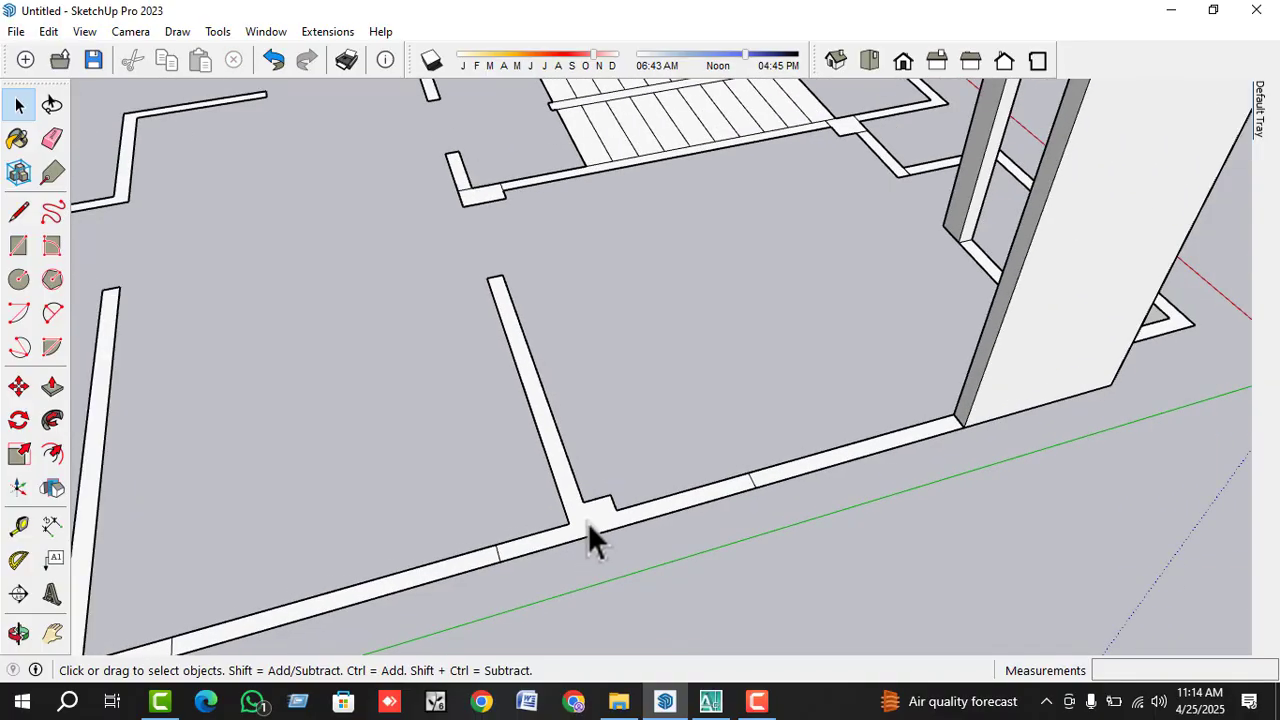
# - Extrude the merged column and T-shaped wall face to the same height as the corner wall
pyautogui.click(587, 522)
pyautogui.scroll(1, 584, 526)
pyautogui.scroll(-2, 581, 529)
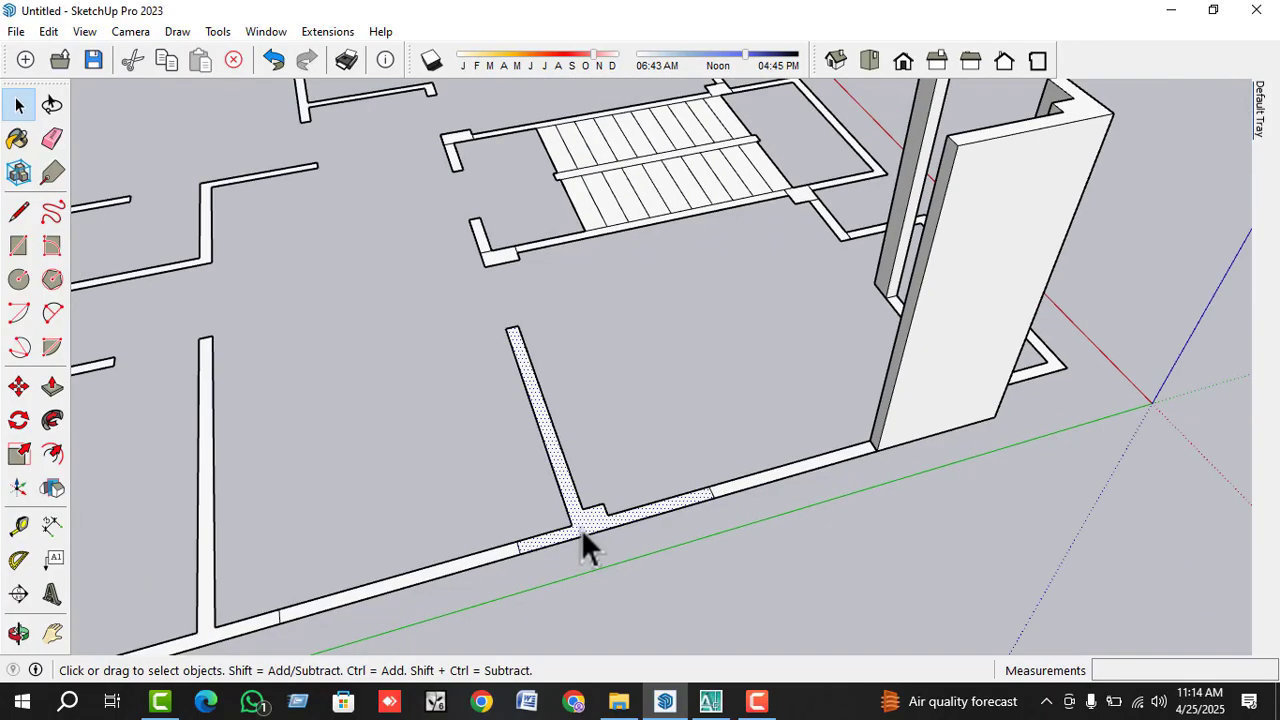
pyautogui.press('p')
pyautogui.doubleClick(583, 537)
pyautogui.scroll(-2, 583, 537)
pyautogui.scroll(-2, 700, 520)
pyautogui.press('space')
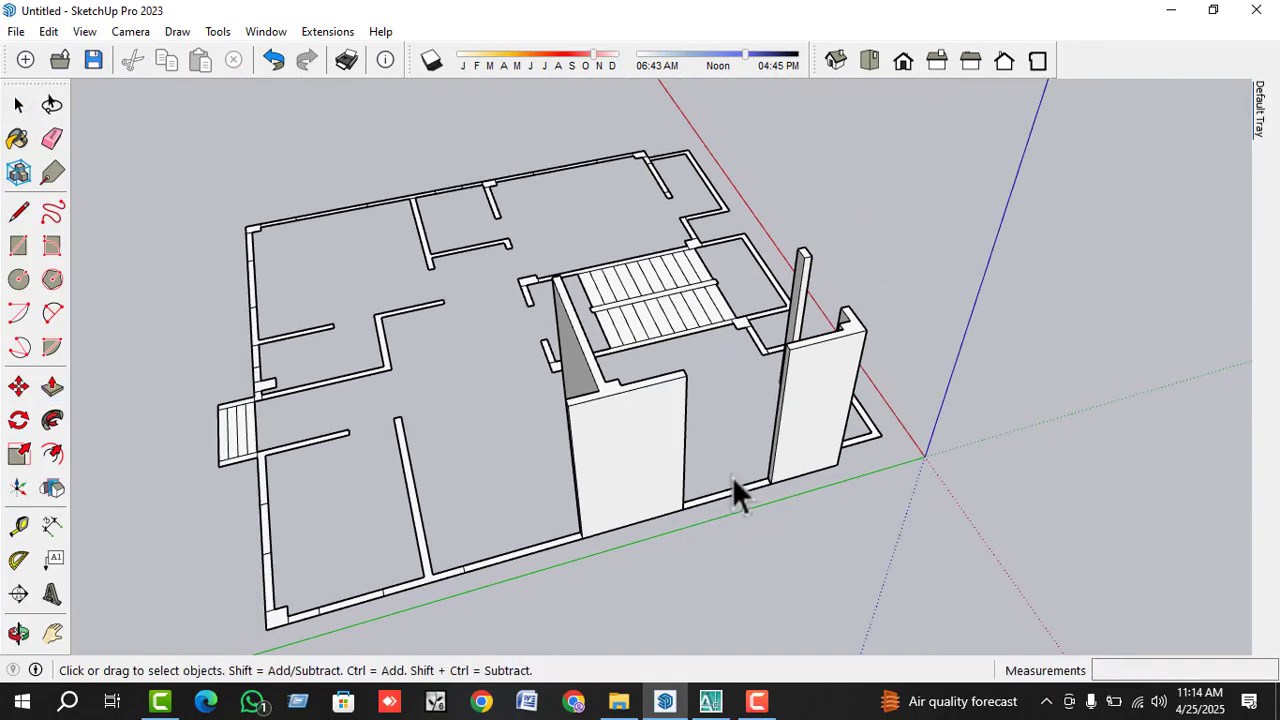
# - Extrude the next T-shaped interior and exterior wall along the same side to the matching height
pyautogui.moveTo(734, 491); pyautogui.dragTo(793, 420, button='middle')
pyautogui.scroll(5, 523, 580)
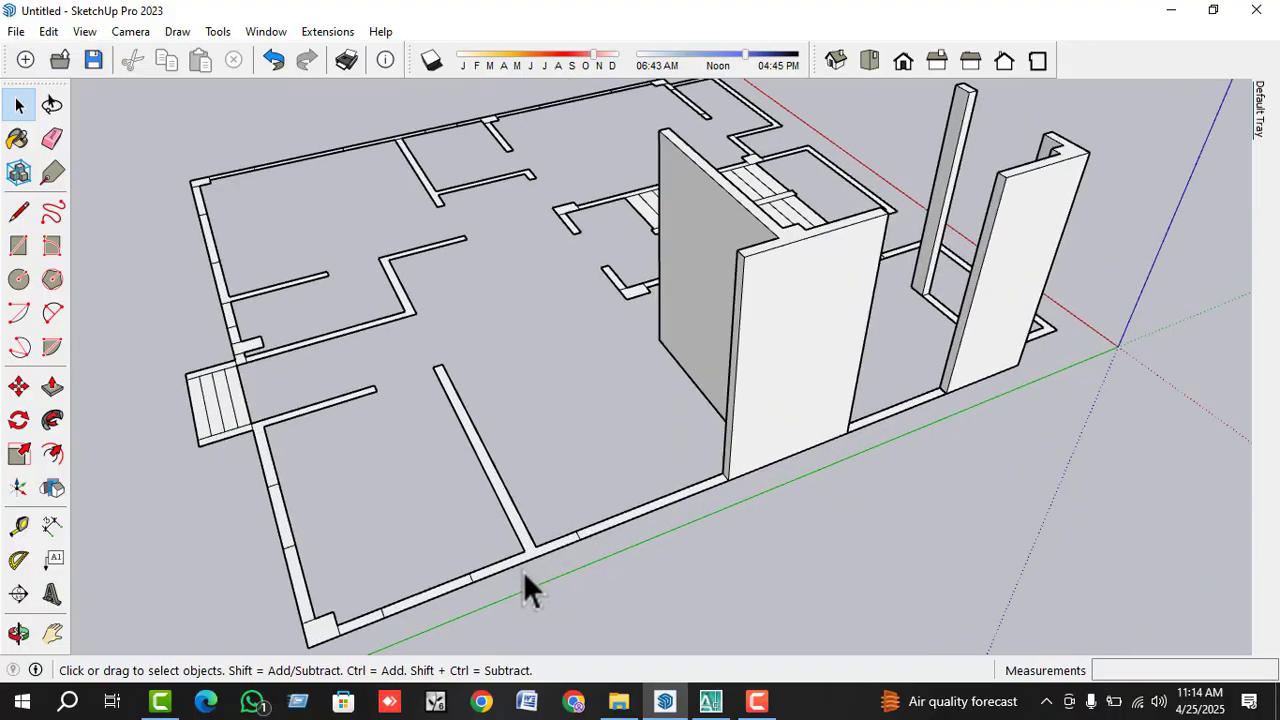
pyautogui.press('Escape')
pyautogui.press('p')
pyautogui.scroll(-3, 531, 560)
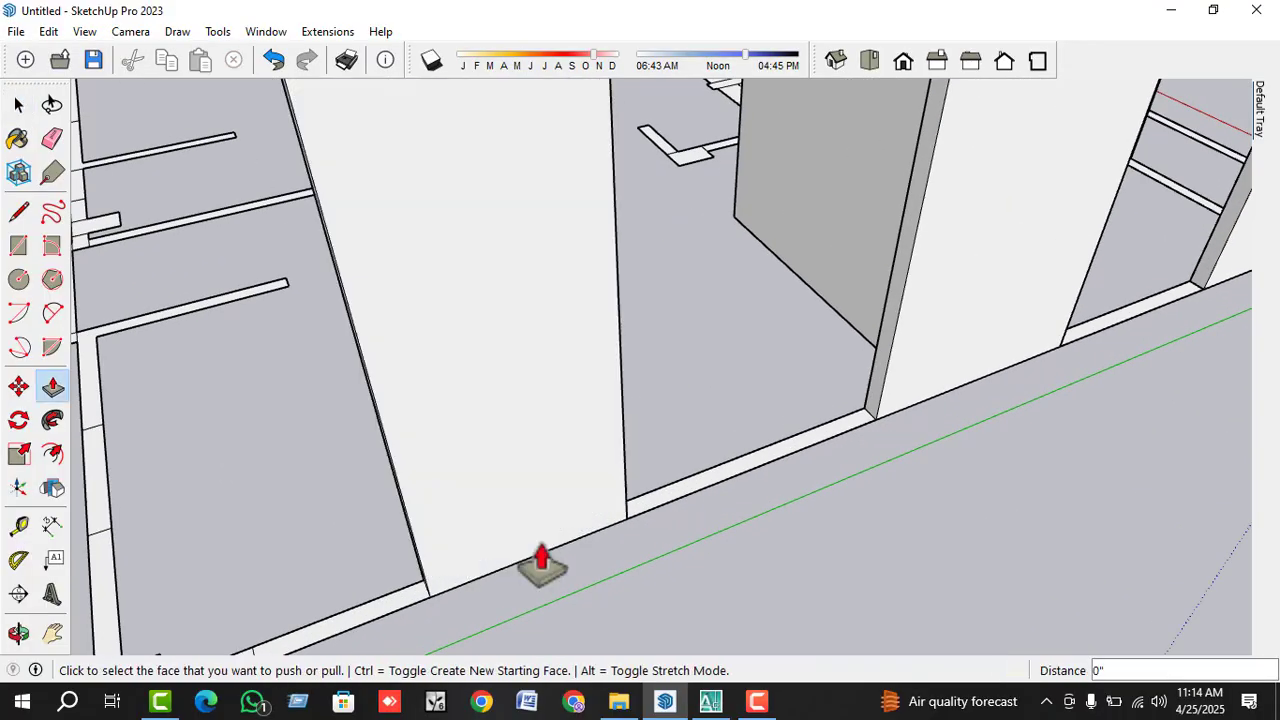
# - Merge the far corner column with its adjoining wall strips and extrude the L-shaped face to the same height
pyautogui.scroll(-5, 587, 565)
pyautogui.scroll(5, 560, 560)
pyautogui.press('space')
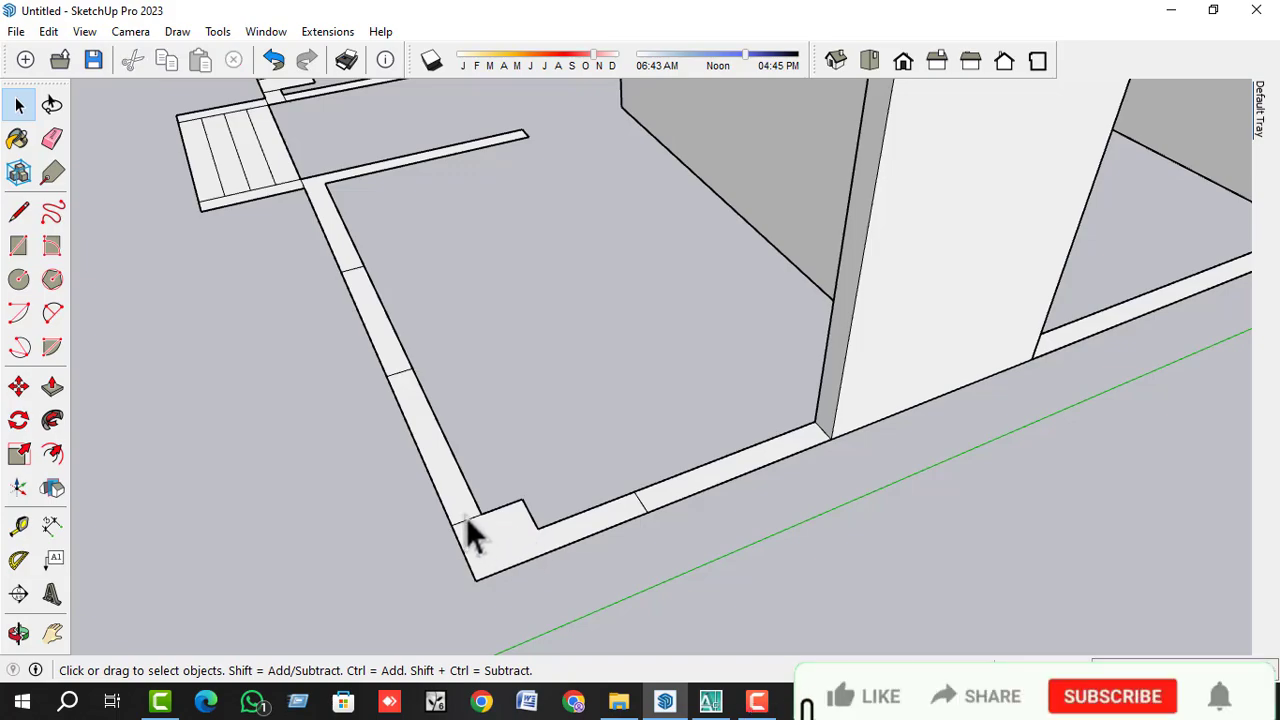
pyautogui.scroll(-1, 497, 546)
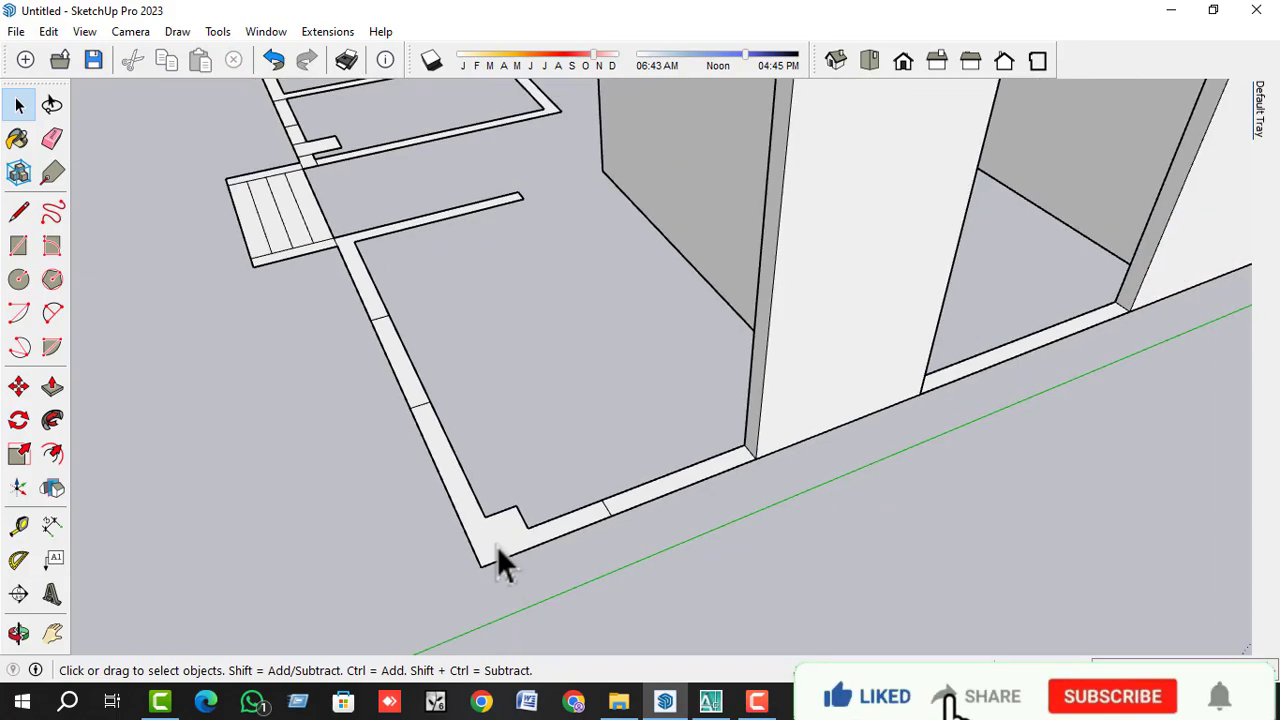
pyautogui.press('p')
pyautogui.scroll(2, 497, 560)
pyautogui.scroll(-5, 663, 551)
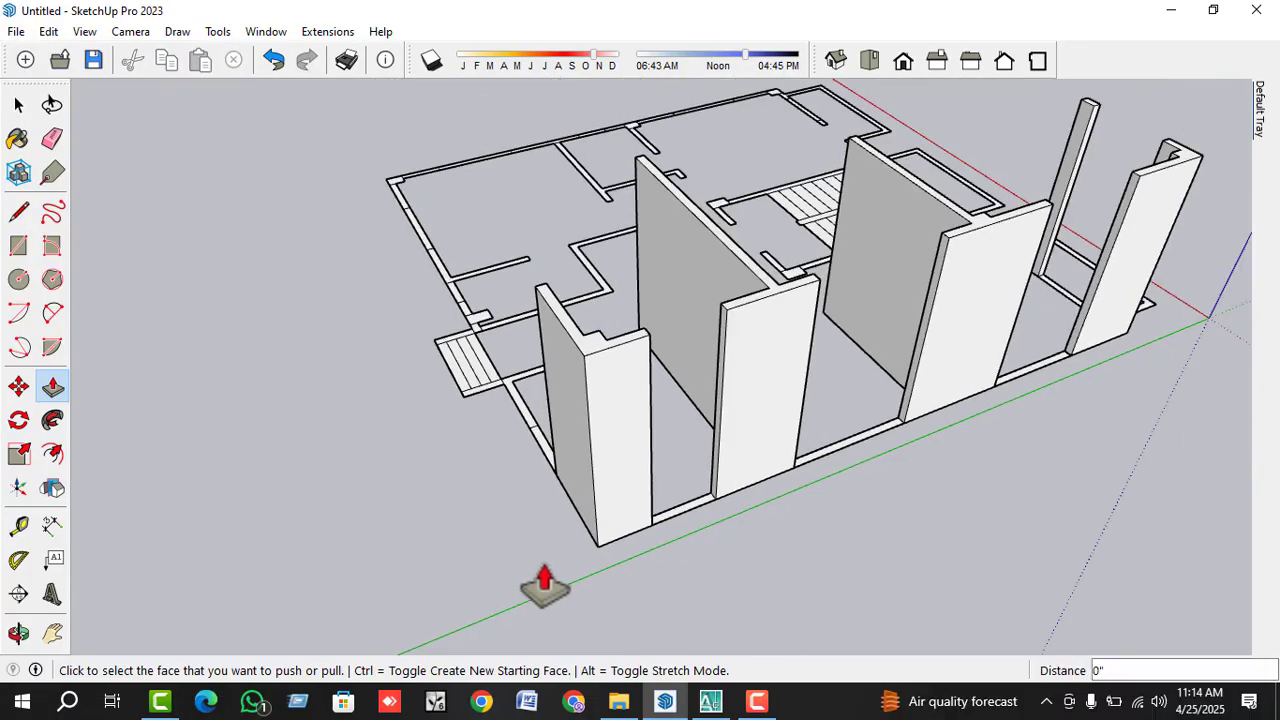
# - Extrude the L-shaped wall on the near side of the entrance steps to the same height
pyautogui.moveTo(537, 586); pyautogui.dragTo(980, 562, button='middle')
pyautogui.press('space')
pyautogui.scroll(4, 756, 429)
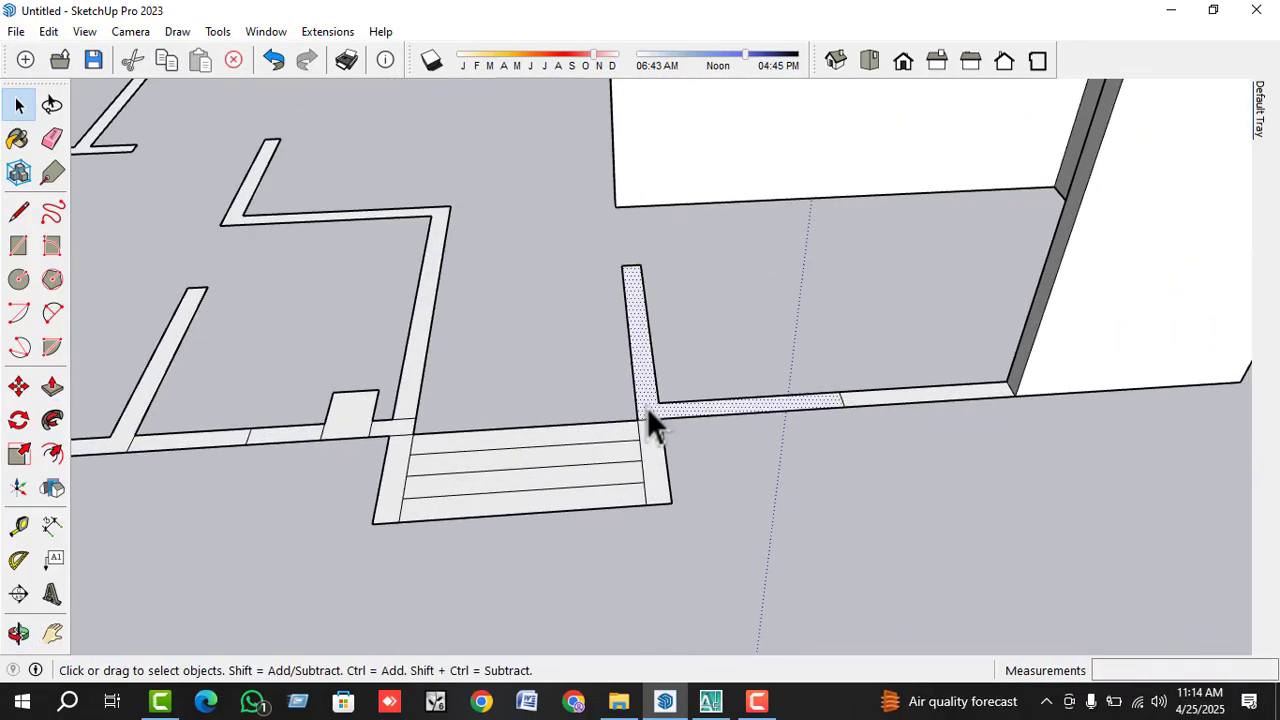
pyautogui.press('p')
pyautogui.doubleClick(647, 407)
pyautogui.scroll(-3, 860, 488)
# - Merge the column and wall faces on the other side of the entrance steps and extrude them to the same height
pyautogui.scroll(4, 537, 450)
pyautogui.press('space')
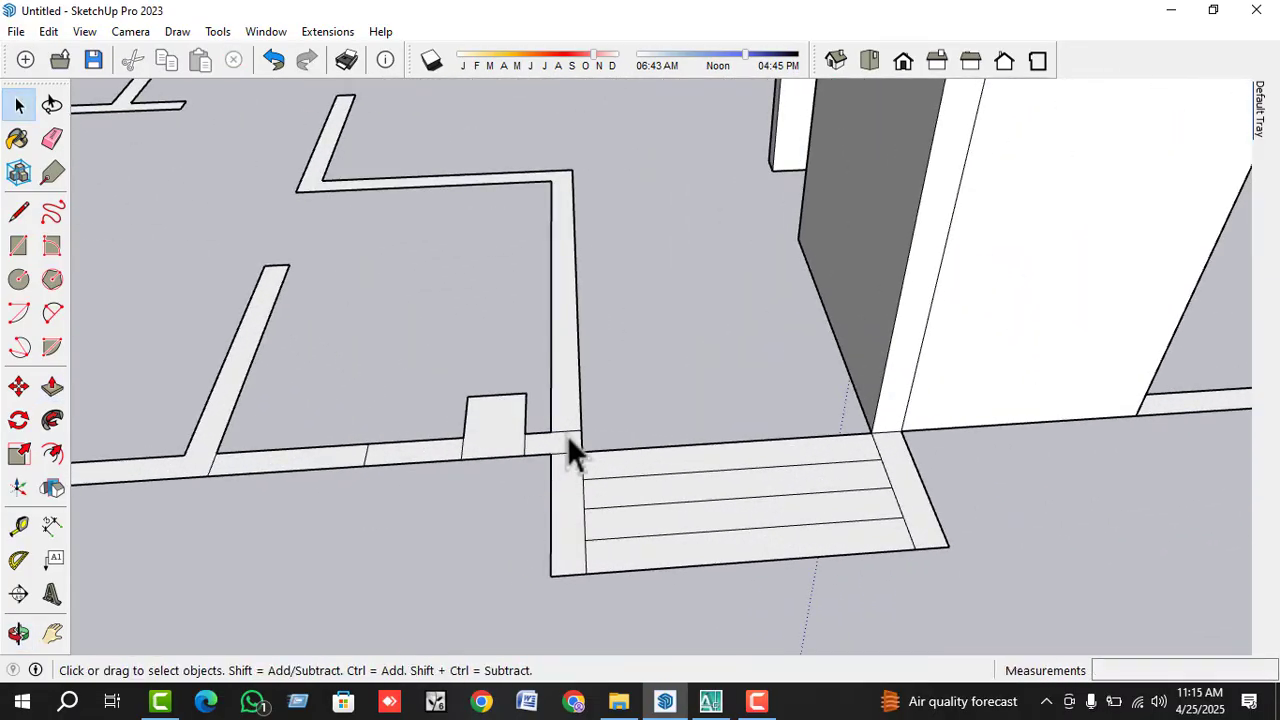
pyautogui.click(567, 436)
pyautogui.click(477, 452)
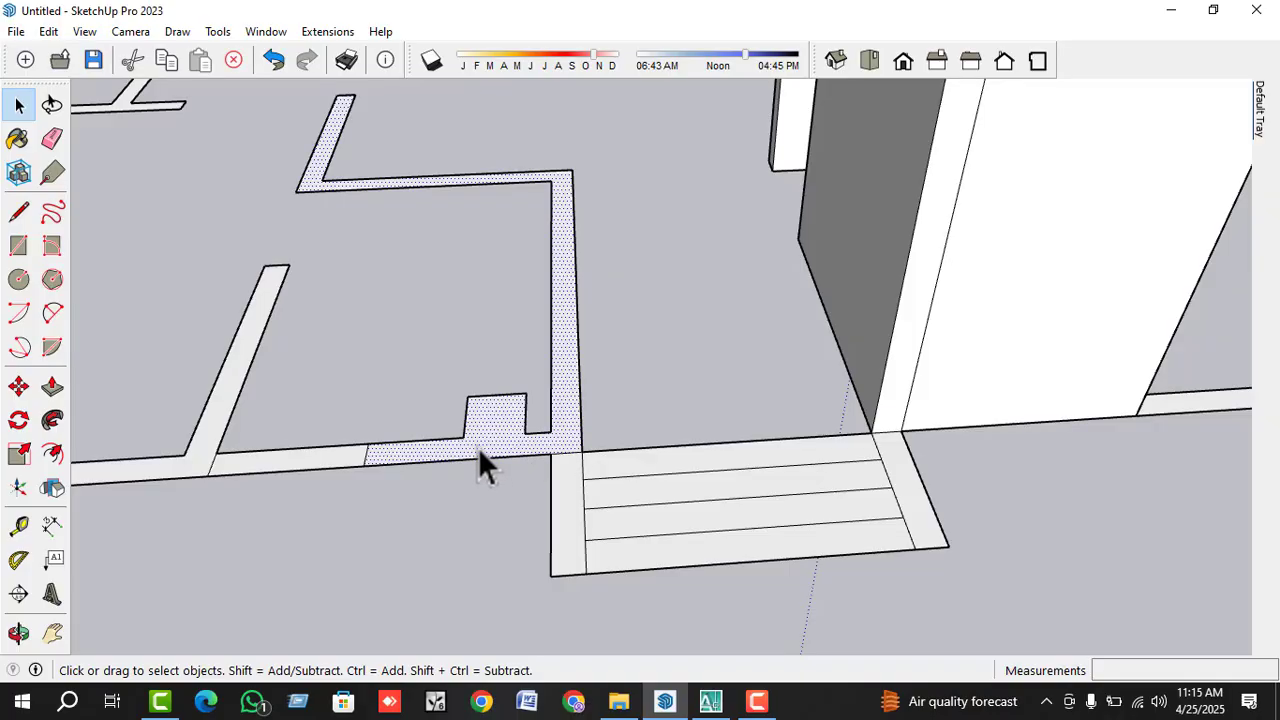
pyautogui.press('p')
pyautogui.doubleClick(478, 450)
pyautogui.scroll(-3, 893, 480)
# - Extrude the following exterior strip together with its short interior wall to the same height
pyautogui.scroll(3, 580, 477)
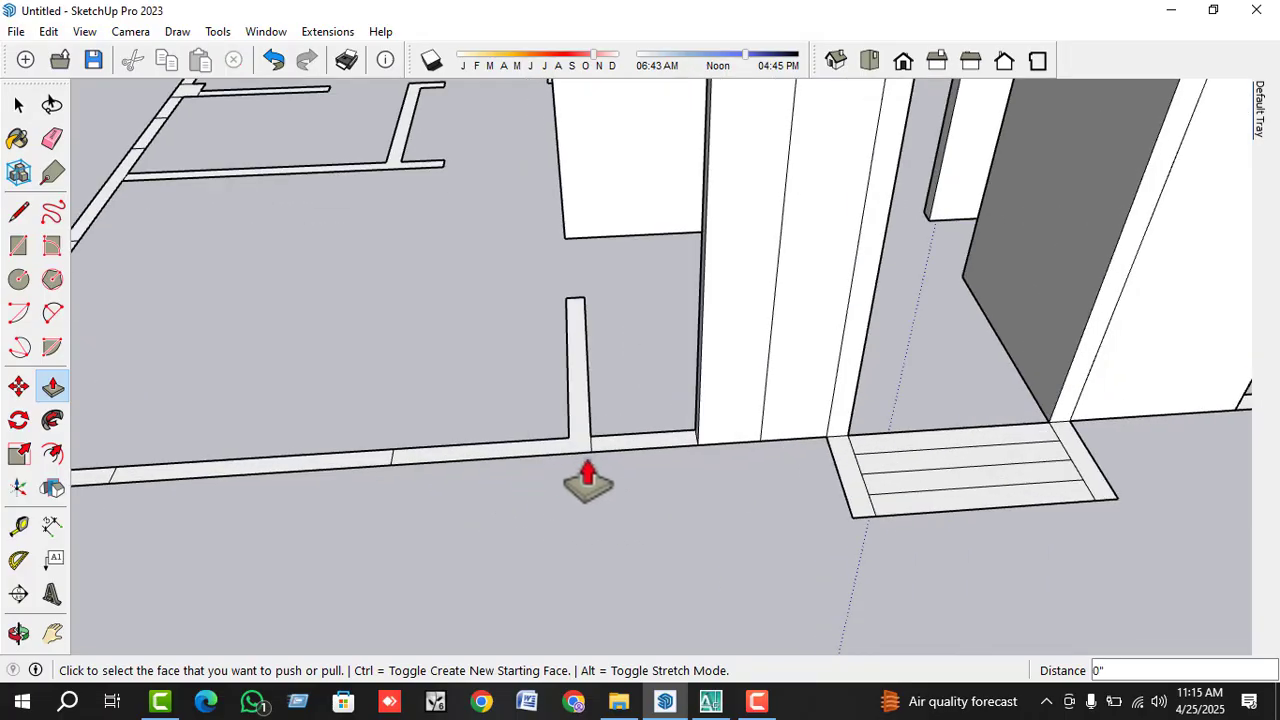
pyautogui.doubleClick(574, 466)
pyautogui.scroll(-3, 905, 482)
# - Extrude the next outer corner column and its adjoining wall strips to the same height
pyautogui.scroll(-3, 905, 482)
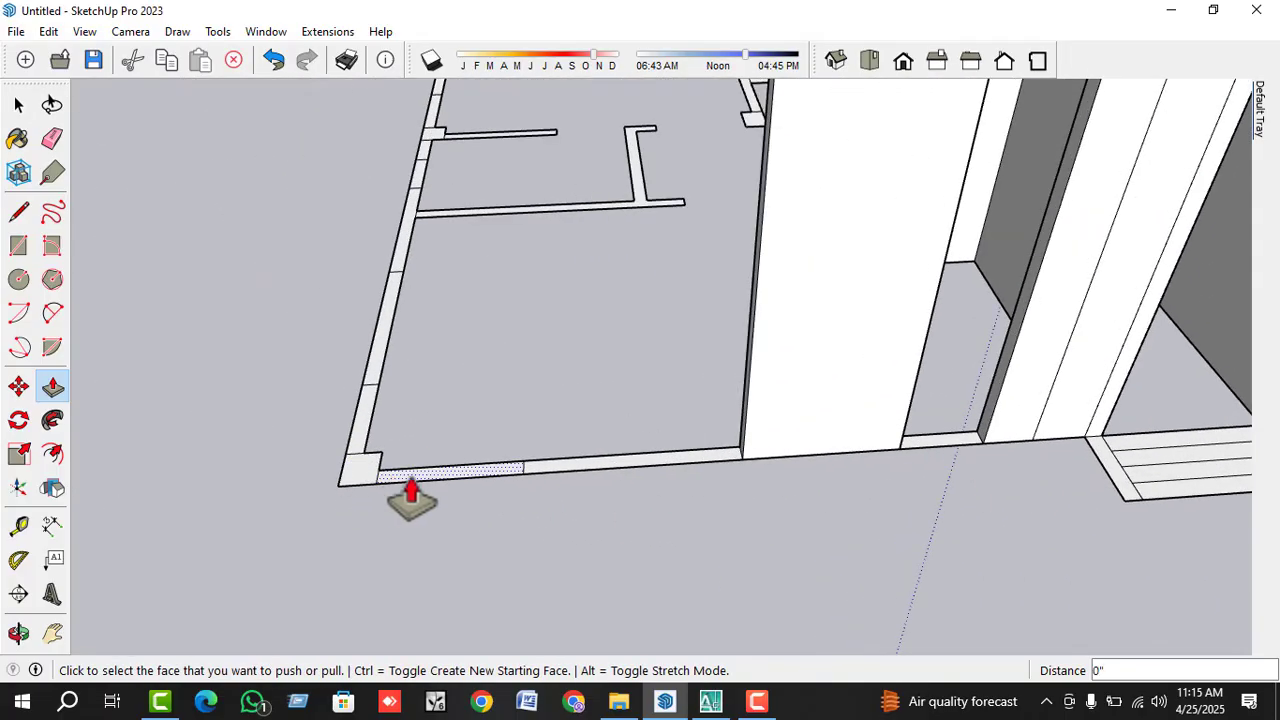
pyautogui.scroll(2, 409, 491)
pyautogui.click(377, 492)
pyautogui.doubleClick(367, 490)
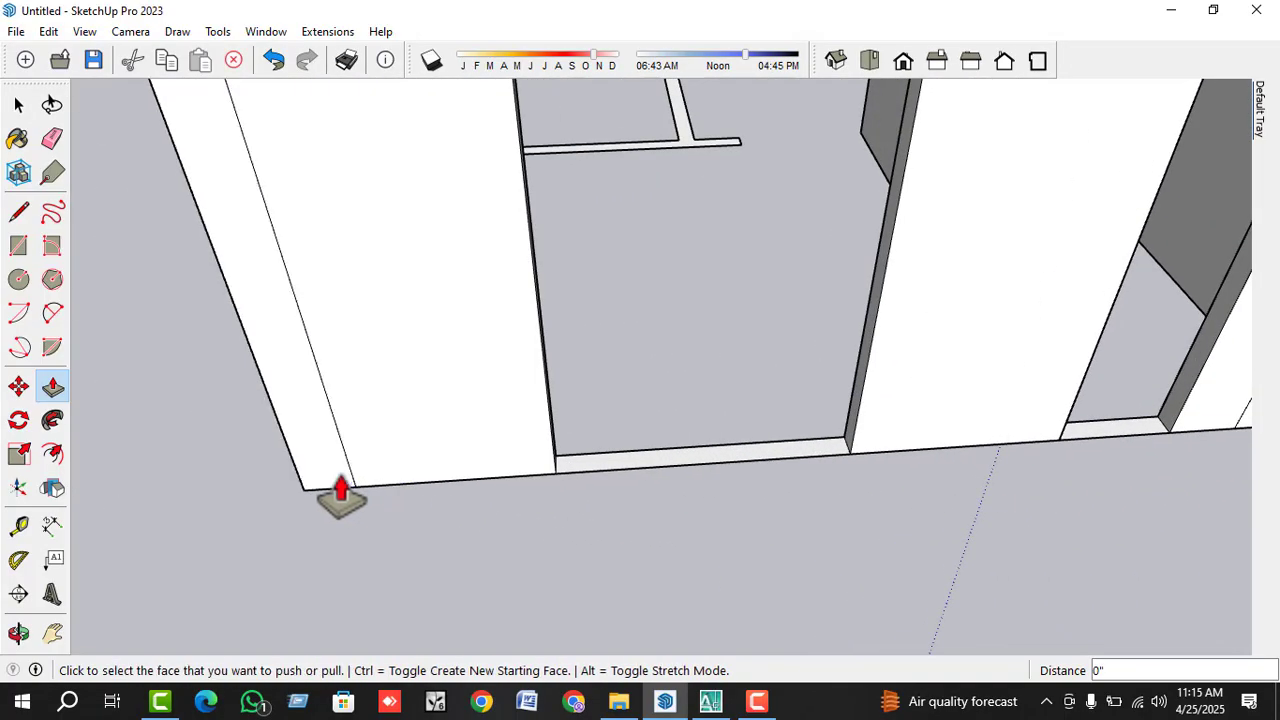
pyautogui.scroll(-3, 346, 540)
pyautogui.scroll(3, 785, 520)
pyautogui.scroll(-2, 785, 520)
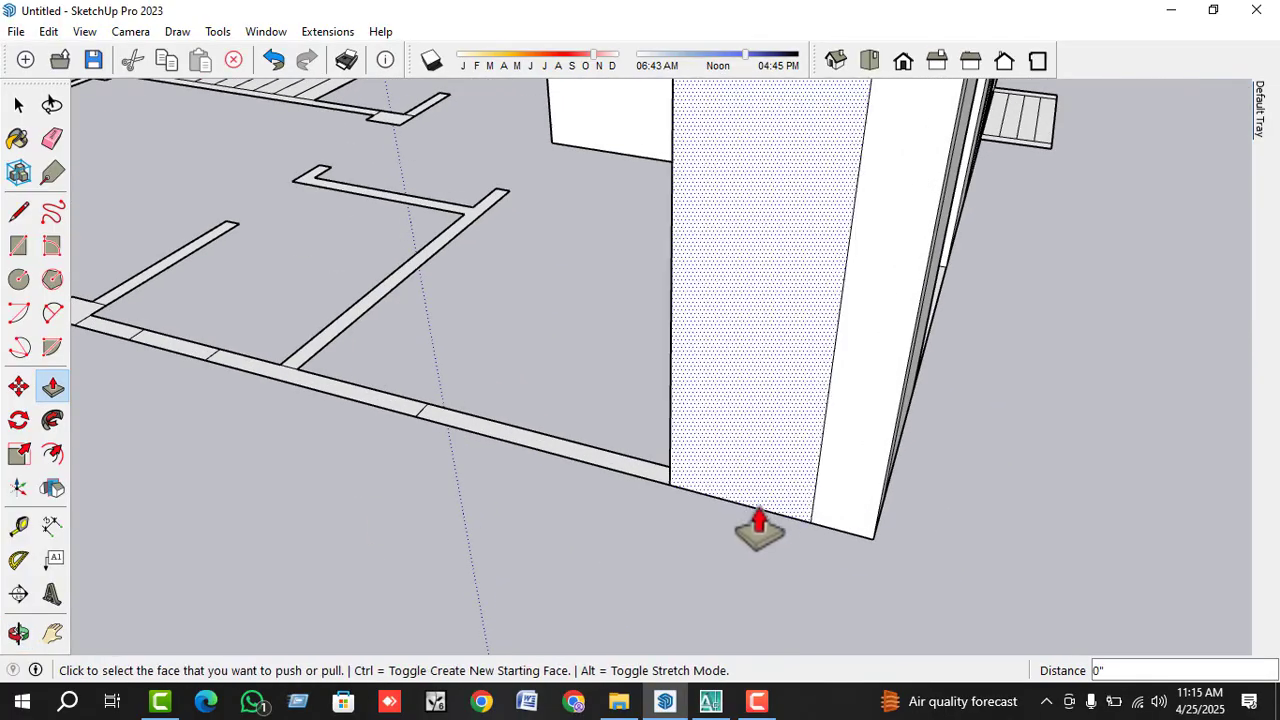
# - Extrude the next exterior wall strip and the branching interior room wall attached to it to the same height
pyautogui.moveTo(757, 523); pyautogui.dragTo(689, 517, button='middle')
pyautogui.doubleClick(666, 510)
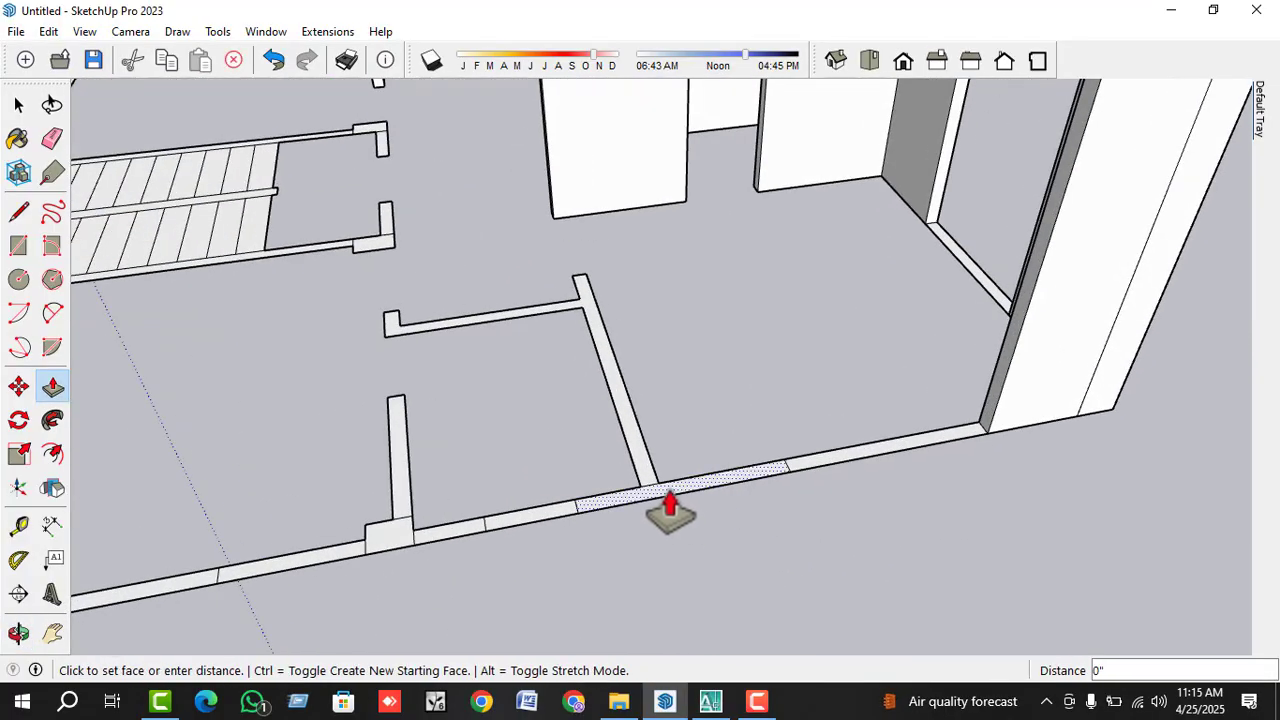
pyautogui.moveTo(609, 509); pyautogui.dragTo(790, 530, button='middle')
pyautogui.doubleClick(748, 443)
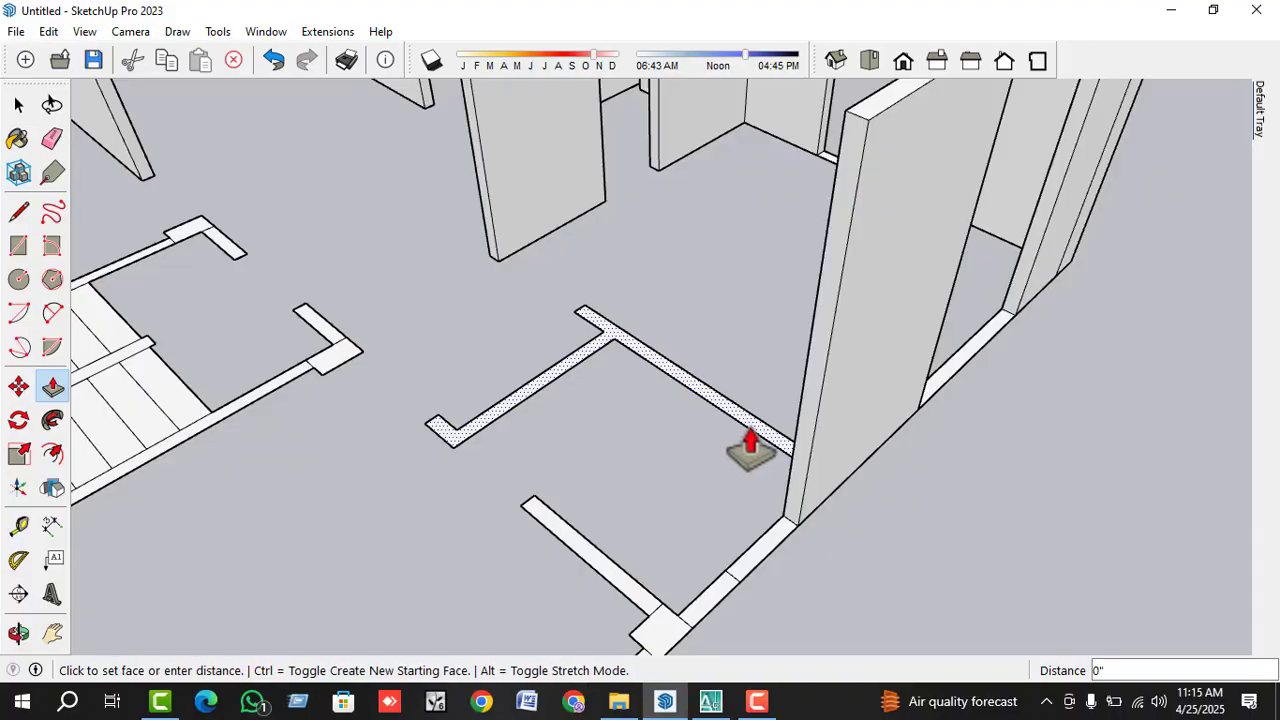
pyautogui.moveTo(748, 443); pyautogui.dragTo(813, 380, button='middle')
# - Extrude the following column, its short interior wall and the exterior strips on both sides to the same height
pyautogui.scroll(5, 746, 466)
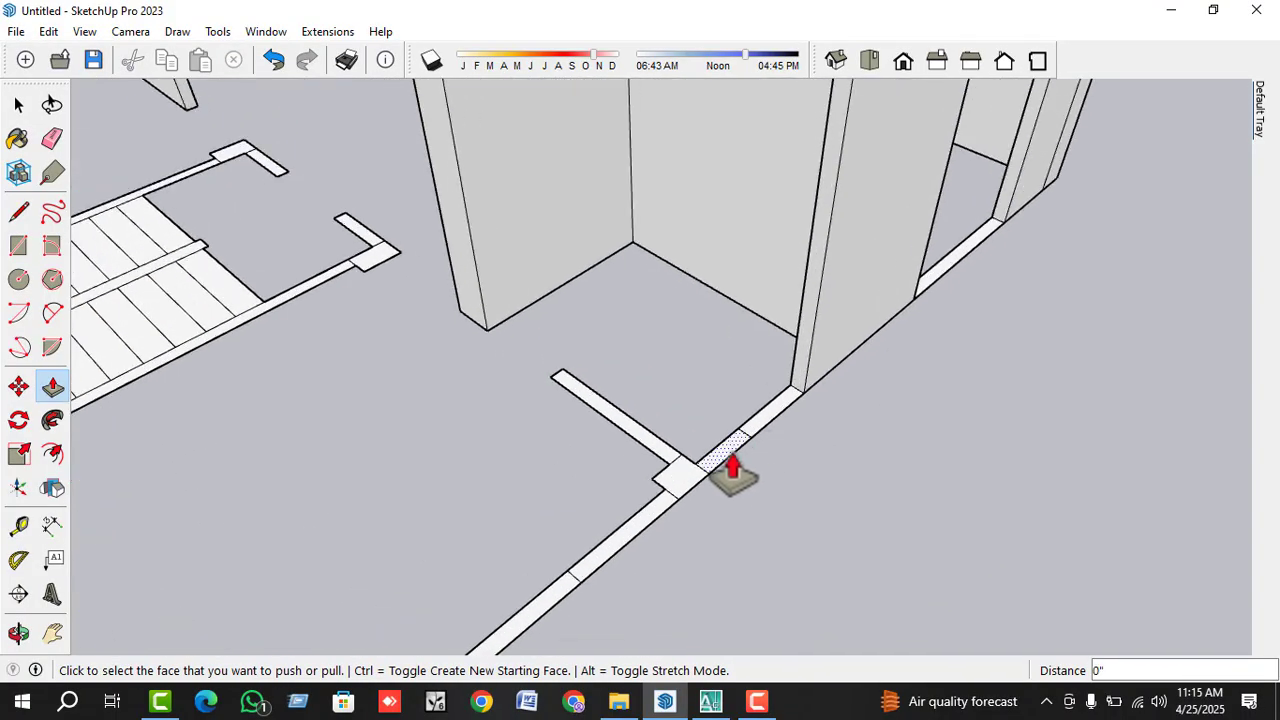
pyautogui.doubleClick(732, 466)
pyautogui.doubleClick(662, 468)
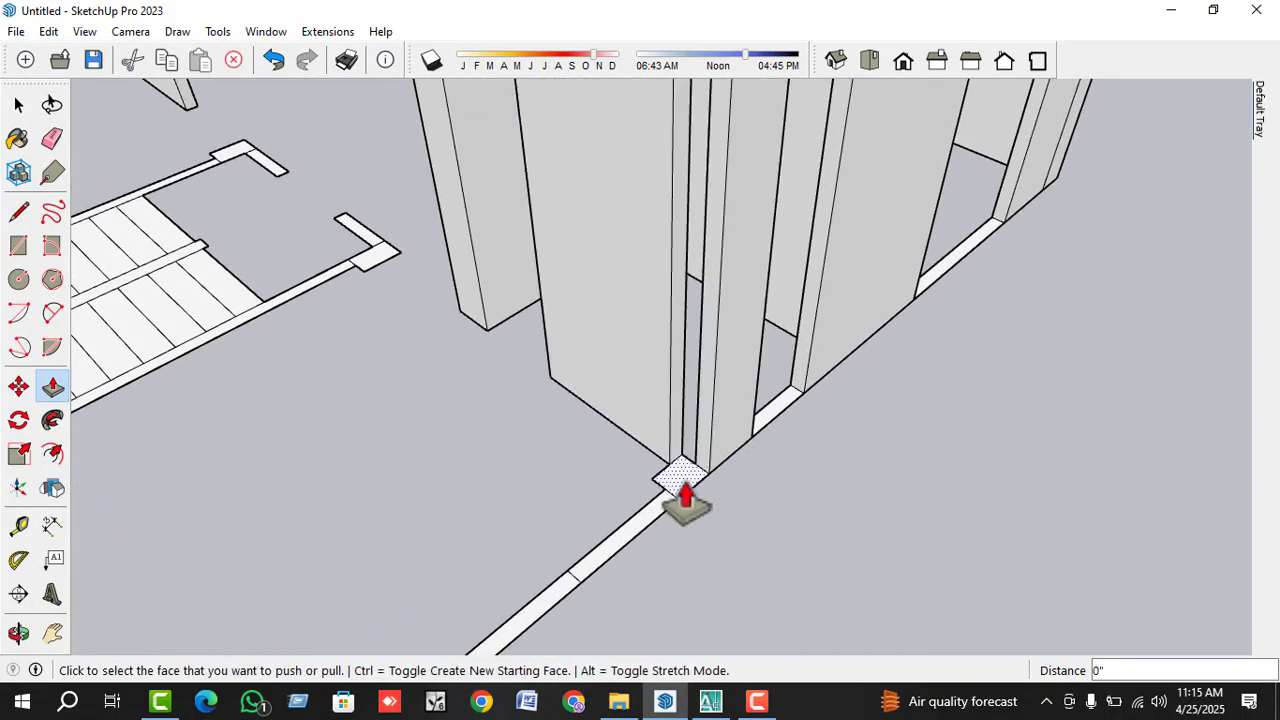
pyautogui.click(640, 556)
pyautogui.moveTo(637, 554); pyautogui.dragTo(800, 349, button='middle')
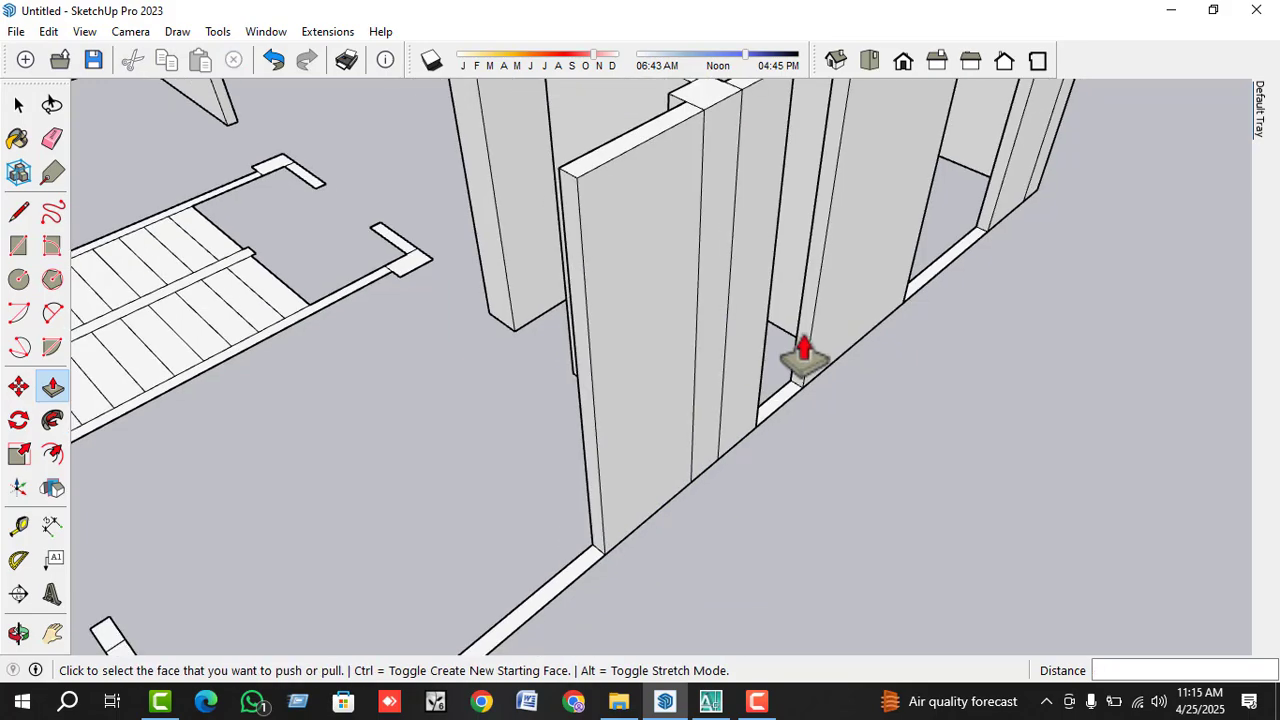
# - Extrude the last corner column on this side and its exterior wall strip to the same height
pyautogui.scroll(-5, 720, 509)
pyautogui.scroll(5, 645, 505)
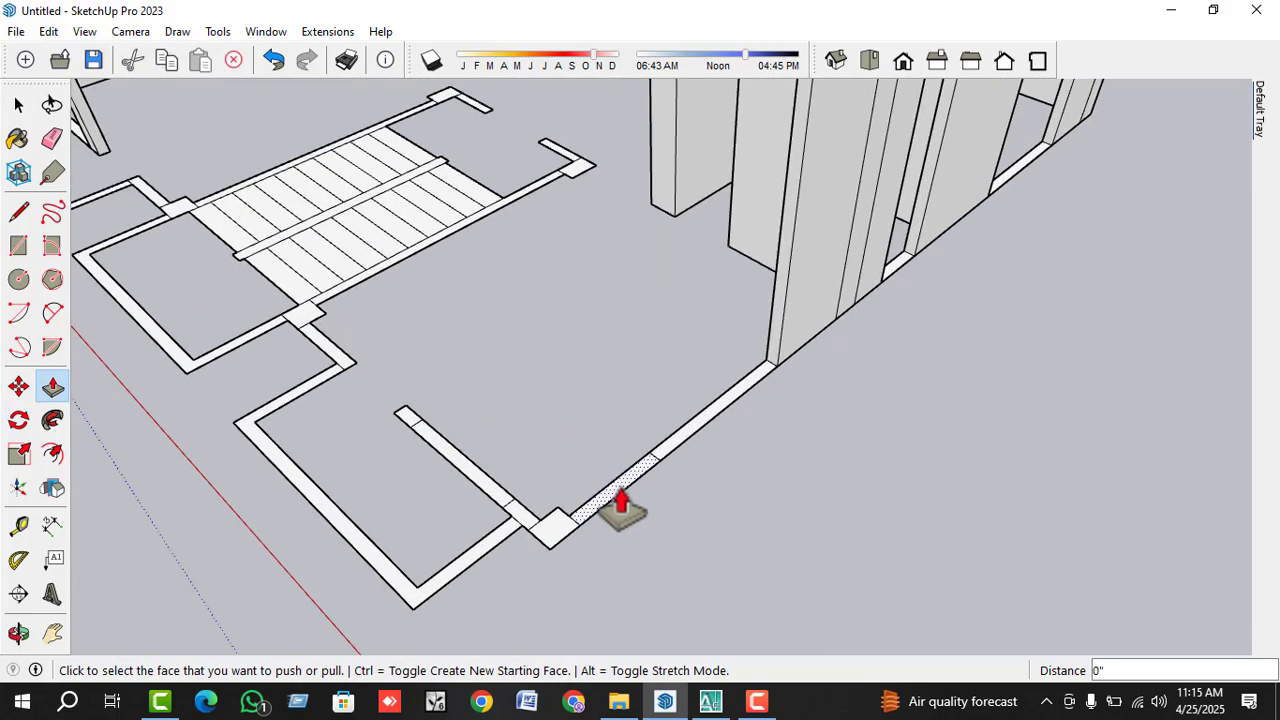
pyautogui.doubleClick(620, 510)
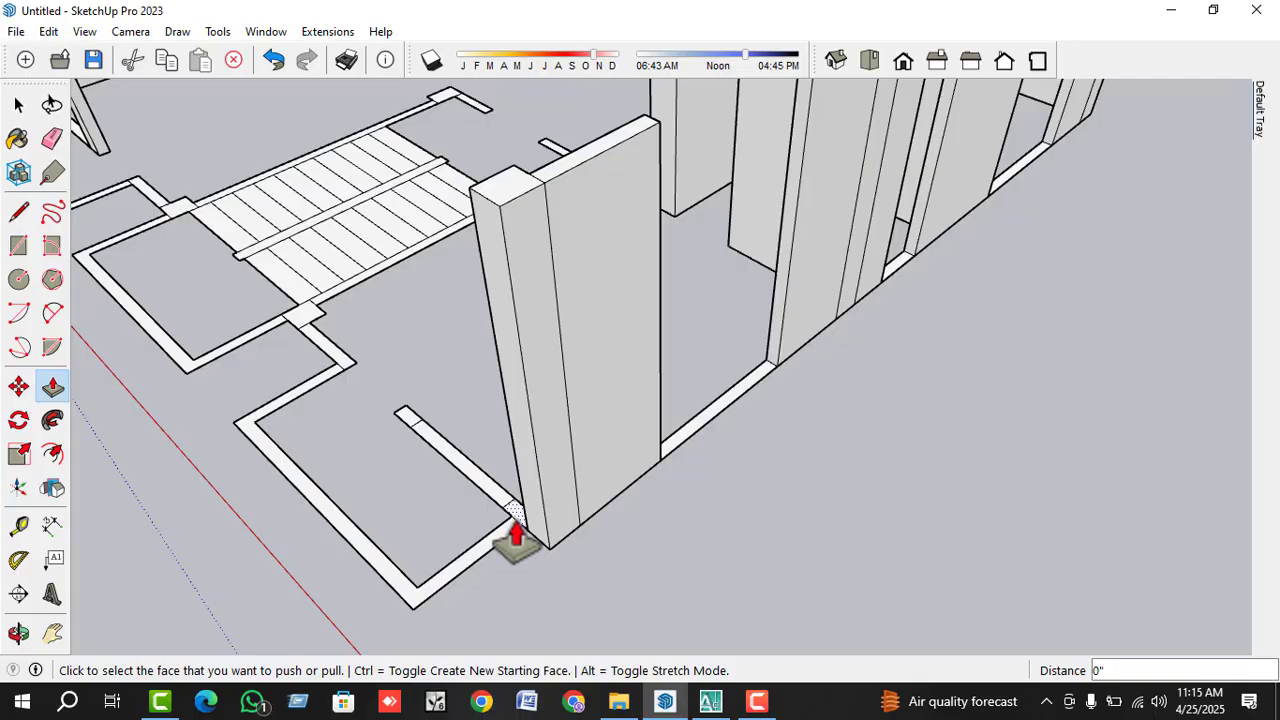
# - Extrude the wall piece beside the last corner column and the end piece of its front wall strip to the same height
pyautogui.click(514, 530)
pyautogui.moveTo(514, 530); pyautogui.dragTo(720, 420, button='middle')
pyautogui.scroll(-5, 740, 535)
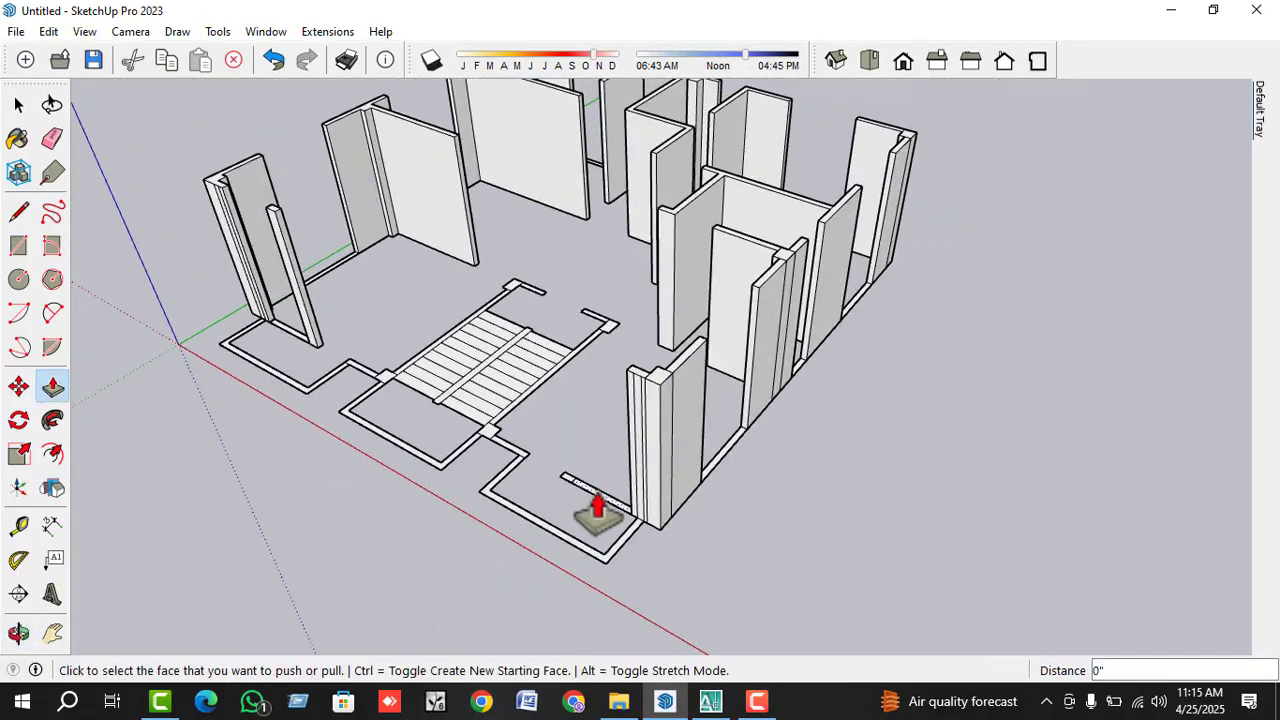
pyautogui.scroll(6, 585, 505)
pyautogui.click(562, 495)
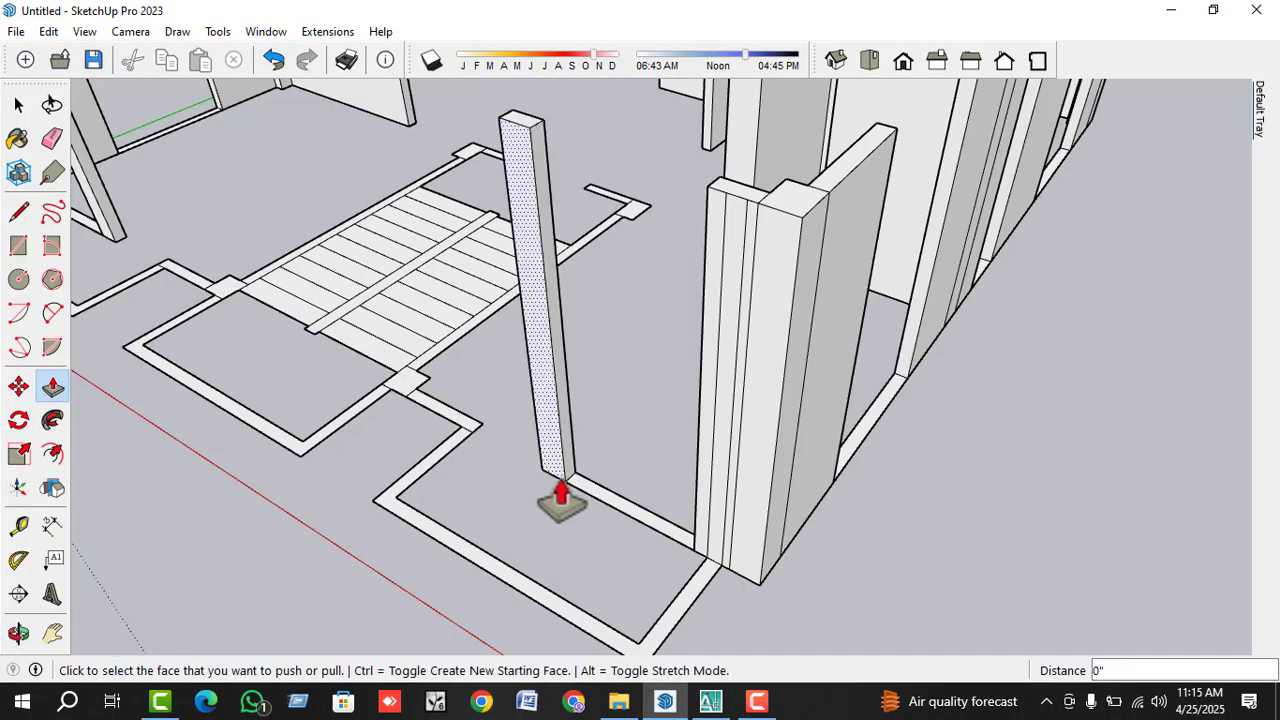
# - Extrude the front wall strip next to the staircase and the front staircase column beside it to the same height
pyautogui.moveTo(560, 500); pyautogui.dragTo(654, 514, button='middle')
pyautogui.scroll(4, 650, 505)
pyautogui.doubleClick(650, 505)
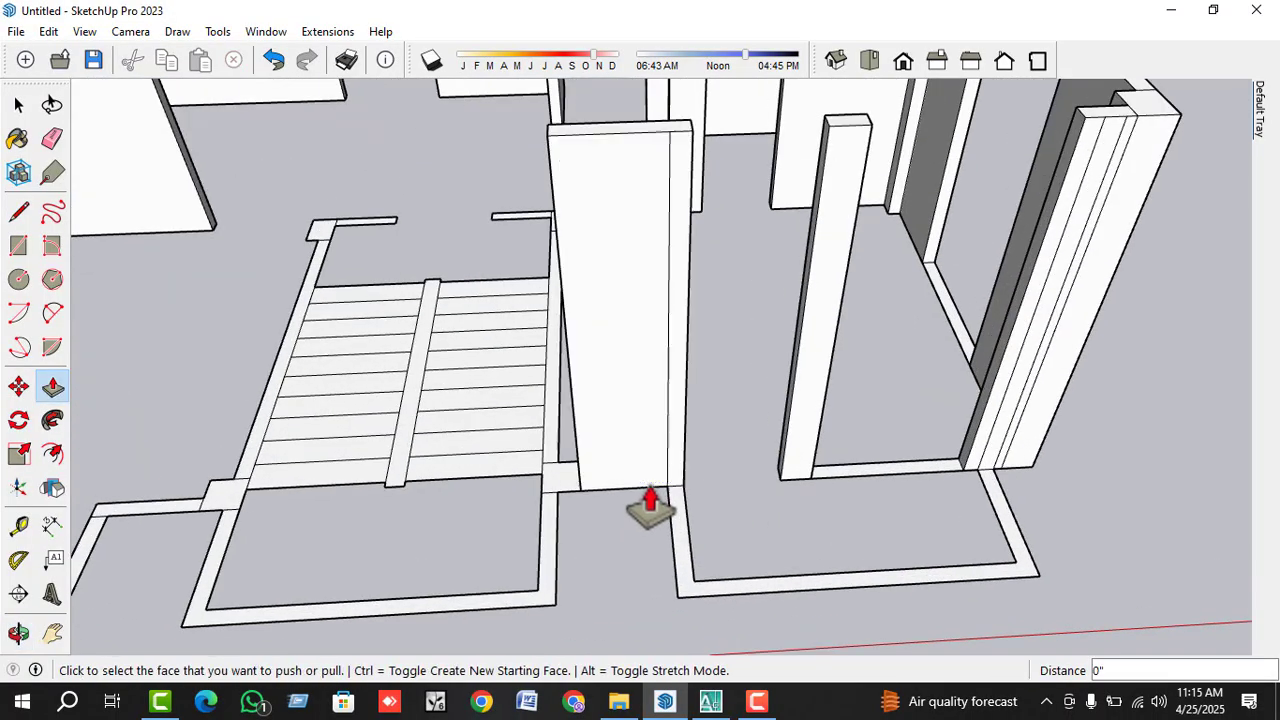
pyautogui.scroll(3, 549, 509)
pyautogui.click(571, 503)
pyautogui.click(577, 505)
# - Extrude the wall along the near side of the staircase and the column and short wall at its far end to the same height
pyautogui.moveTo(577, 505); pyautogui.dragTo(658, 420, button='middle')
pyautogui.doubleClick(660, 412)
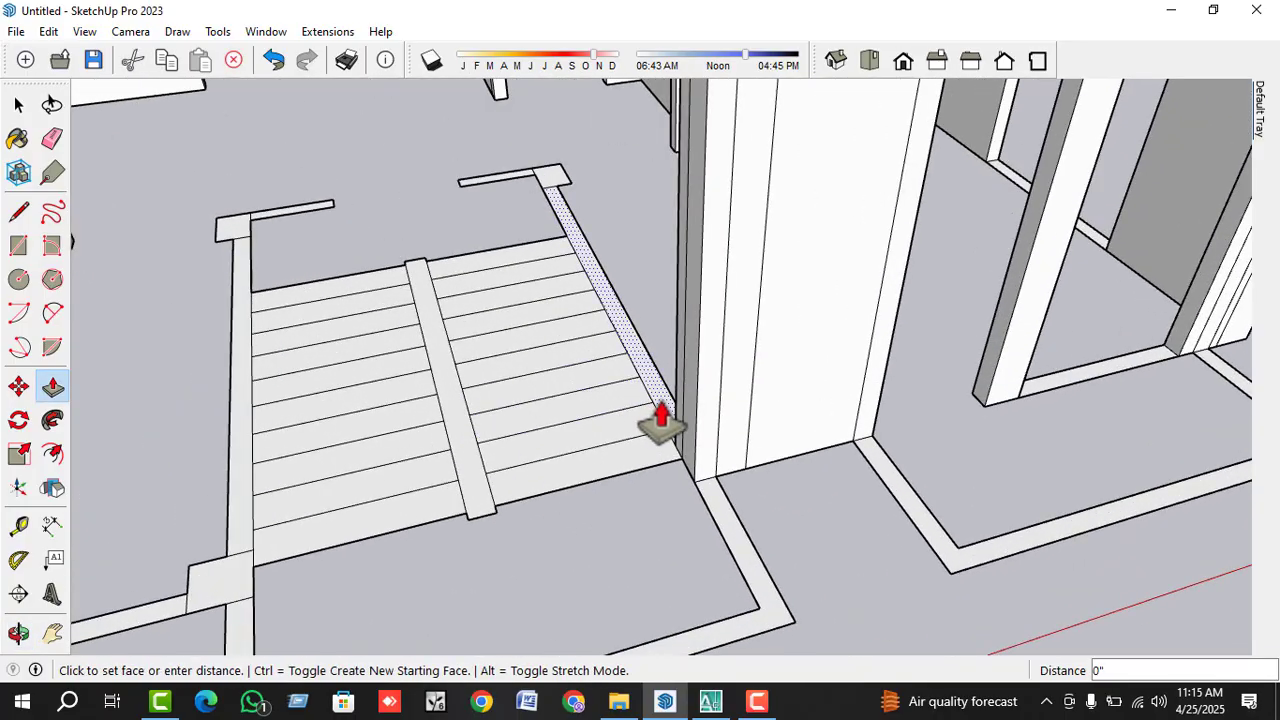
pyautogui.scroll(-2, 764, 438)
pyautogui.moveTo(552, 286); pyautogui.dragTo(715, 368, button='middle')
pyautogui.scroll(3, 521, 242)
pyautogui.scroll(1, 521, 250)
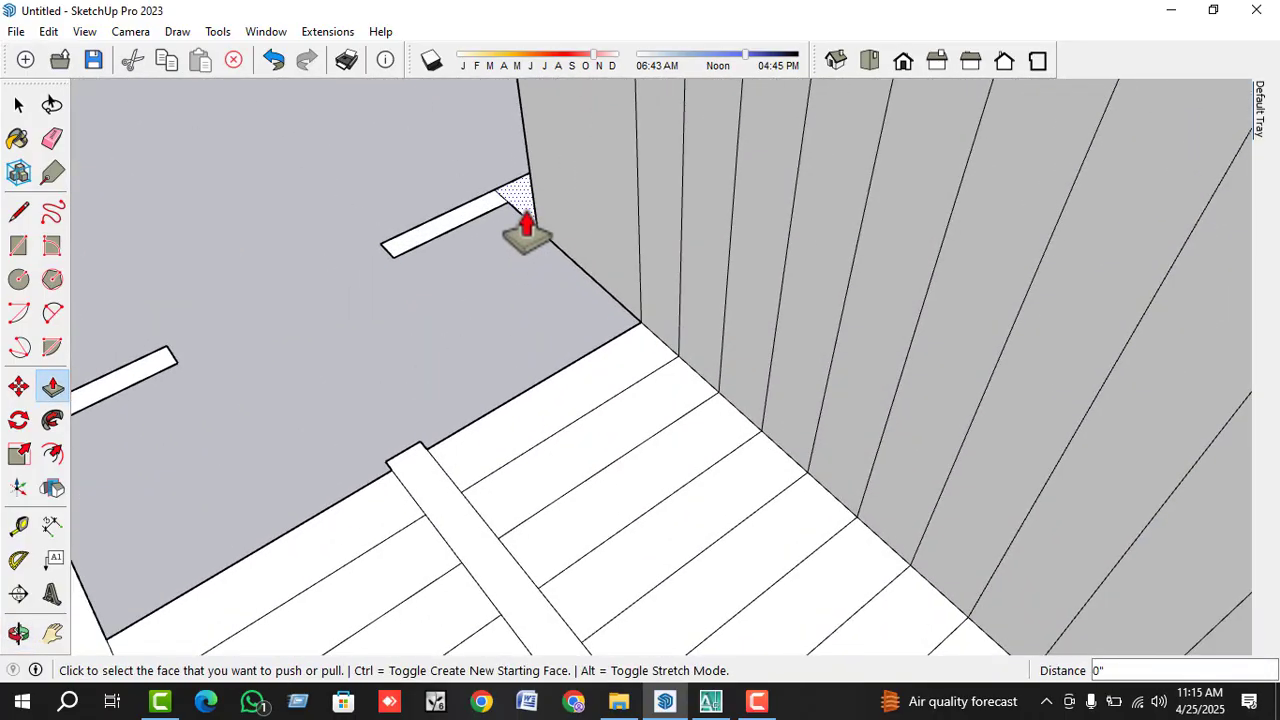
pyautogui.doubleClick(479, 238)
# - Extrude the opposite rear staircase column, its short wall and the wall along the staircase's other side to the same height
pyautogui.scroll(-3, 570, 255)
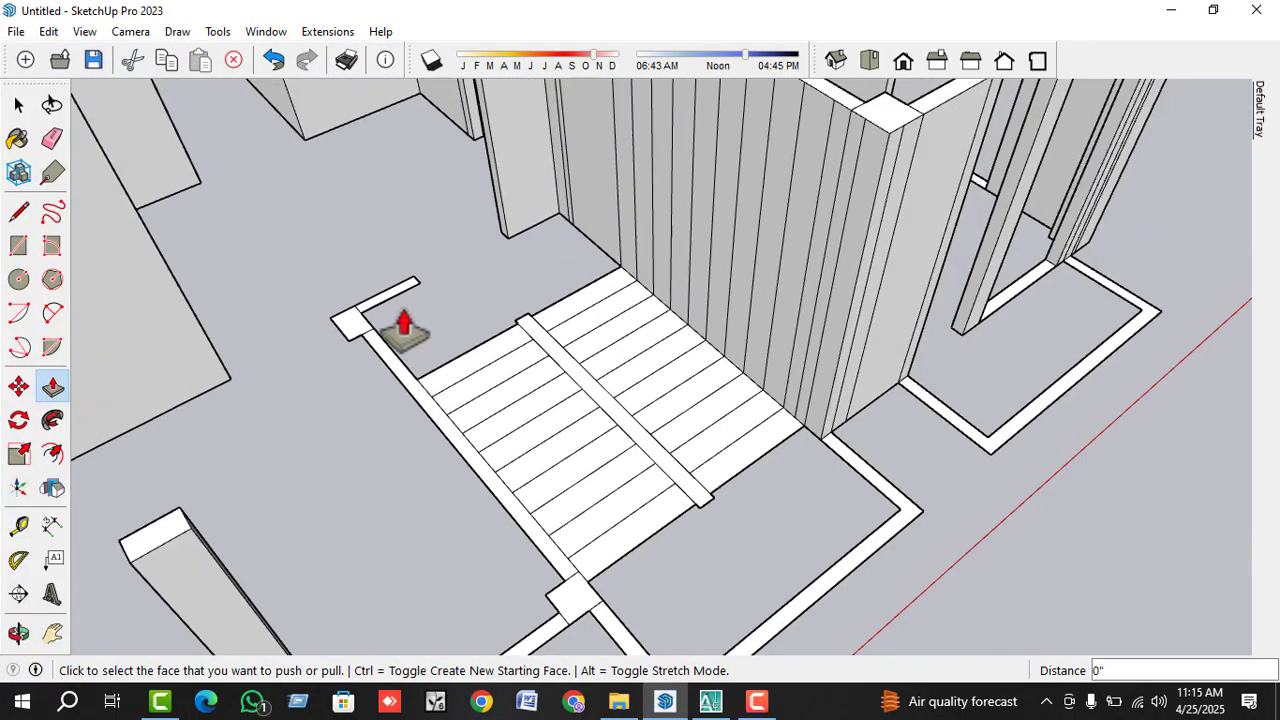
pyautogui.scroll(3, 400, 330)
pyautogui.click(395, 305)
pyautogui.click(394, 303)
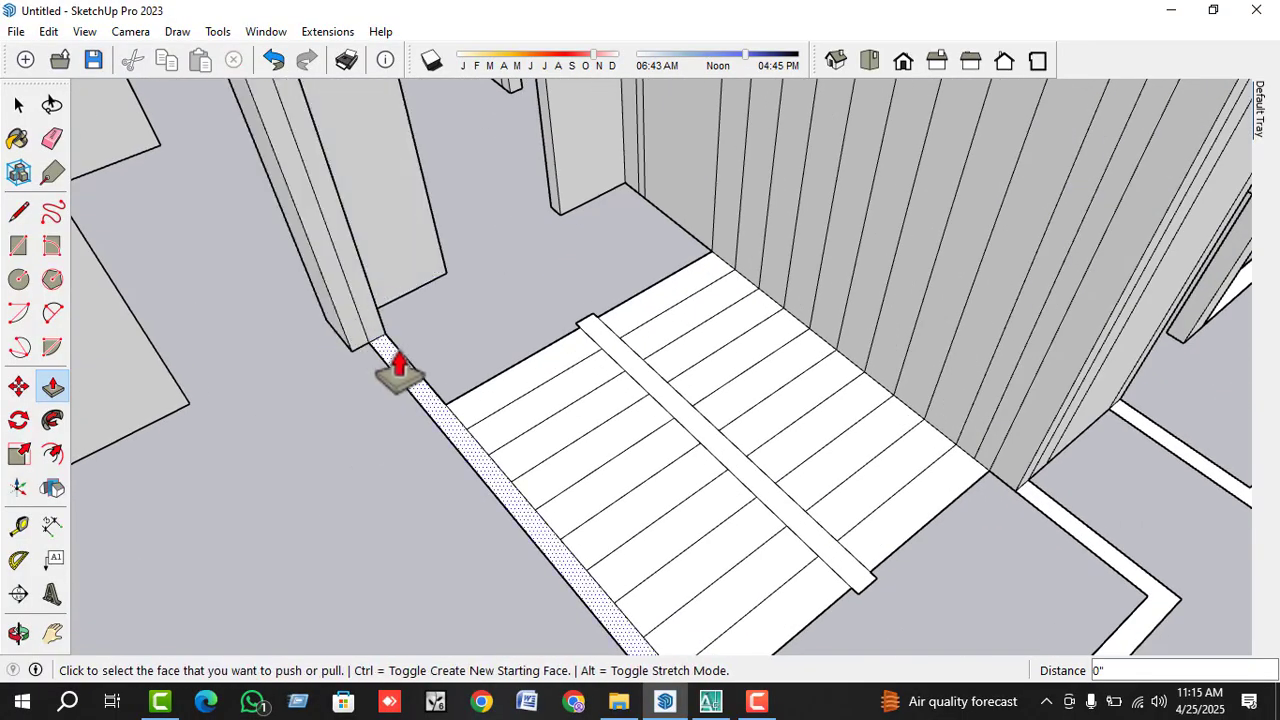
pyautogui.doubleClick(408, 376)
# - Extrude the remaining front staircase column and the short front wall strip adjoining it to the same height
pyautogui.scroll(-4, 537, 286)
pyautogui.scroll(2, 720, 435)
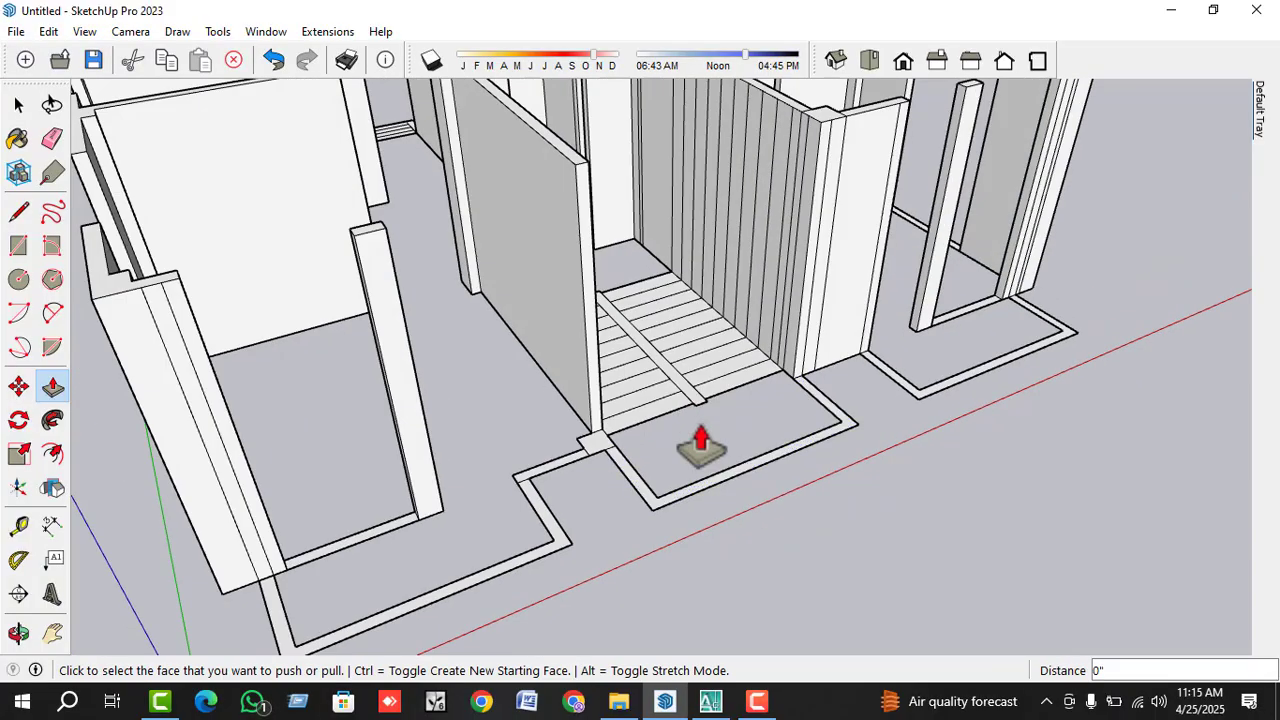
pyautogui.scroll(2, 600, 475)
pyautogui.click(586, 455)
pyautogui.click(586, 455)
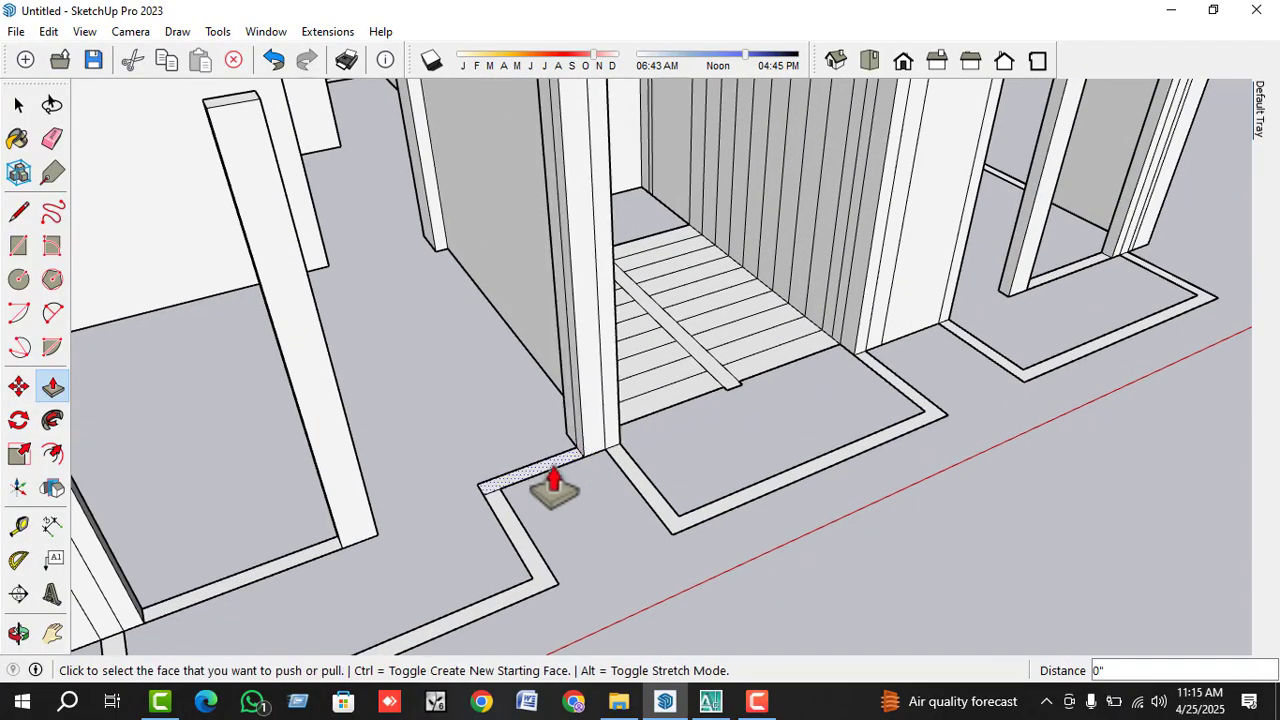
pyautogui.doubleClick(551, 484)
# - Extrude the window opening strip nearest the rear corner of the exterior side wall to a 2'6" sill height
pyautogui.scroll(-2, 688, 451)
pyautogui.scroll(2, 710, 465)
pyautogui.scroll(-2, 443, 528)
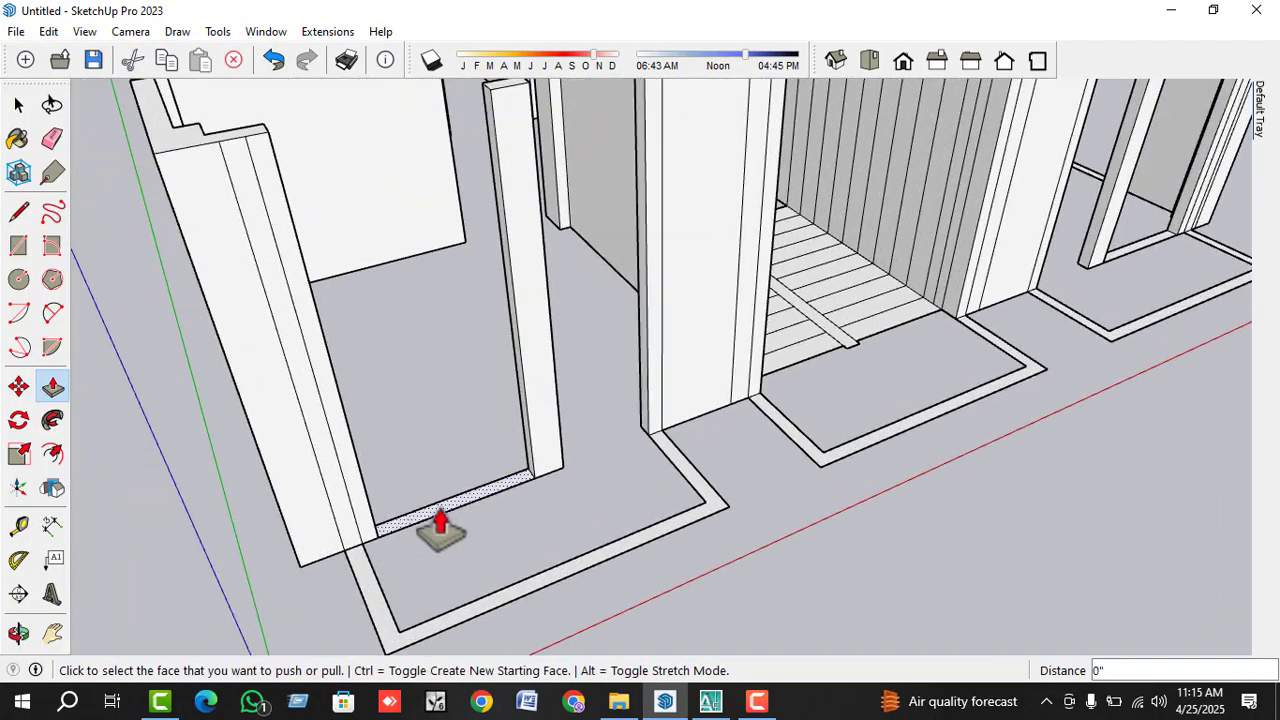
pyautogui.scroll(-2, 531, 574)
pyautogui.moveTo(531, 574); pyautogui.dragTo(935, 462, button='middle')
pyautogui.press('space')
pyautogui.scroll(3, 806, 514)
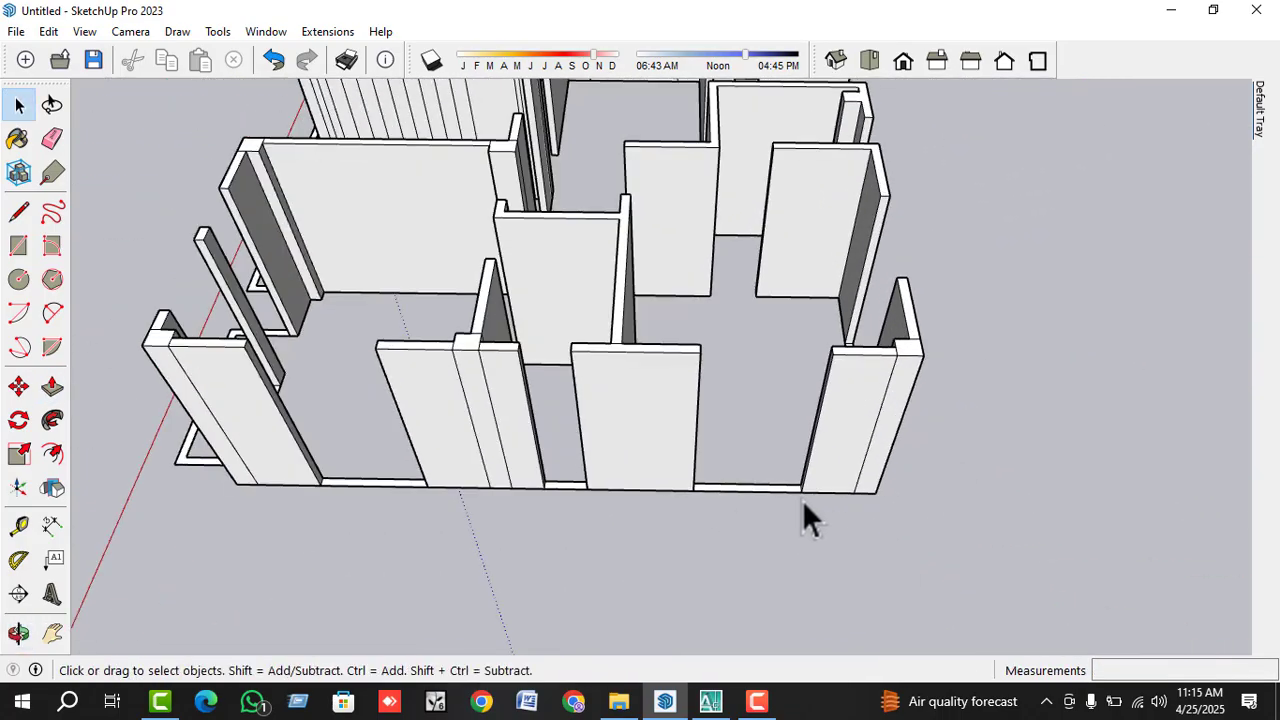
pyautogui.scroll(3, 731, 514)
pyautogui.scroll(2, 789, 494)
pyautogui.click(785, 490)
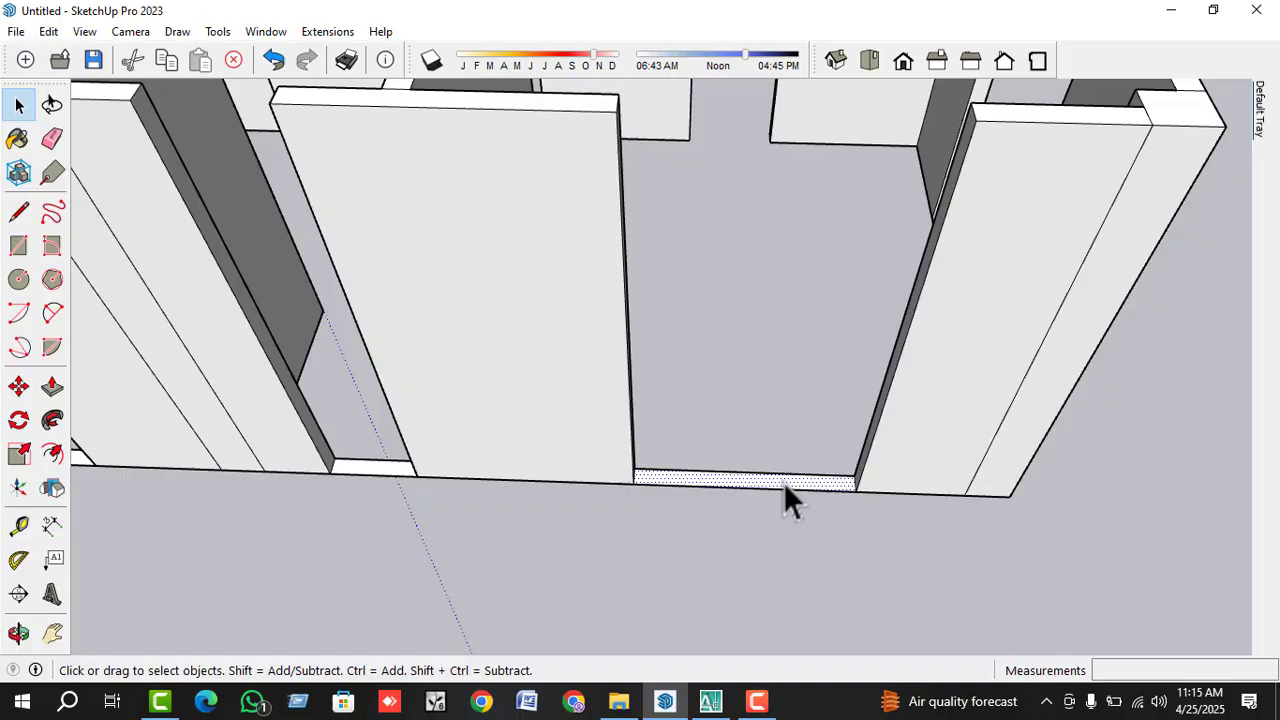
pyautogui.press('p')
pyautogui.click(783, 482)
pyautogui.click(786, 478)
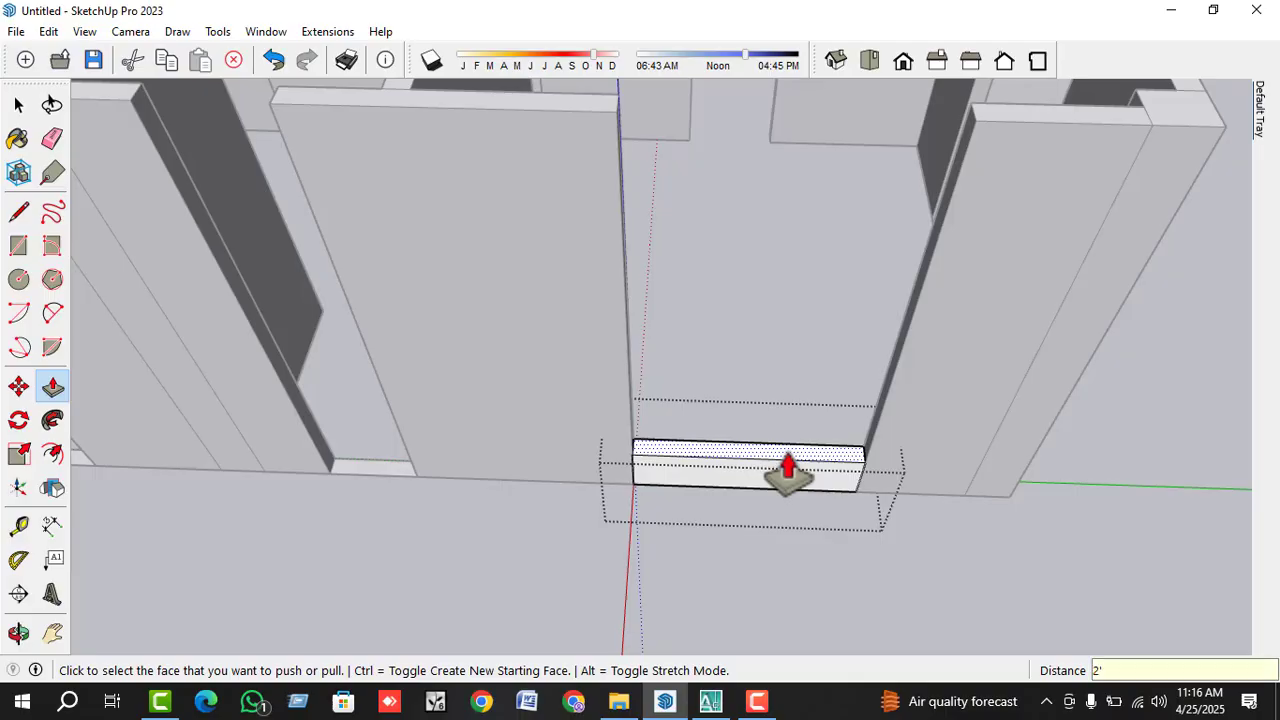
pyautogui.write("2'6")
pyautogui.press('Return')
pyautogui.press('space')
pyautogui.scroll(-3, 449, 537)
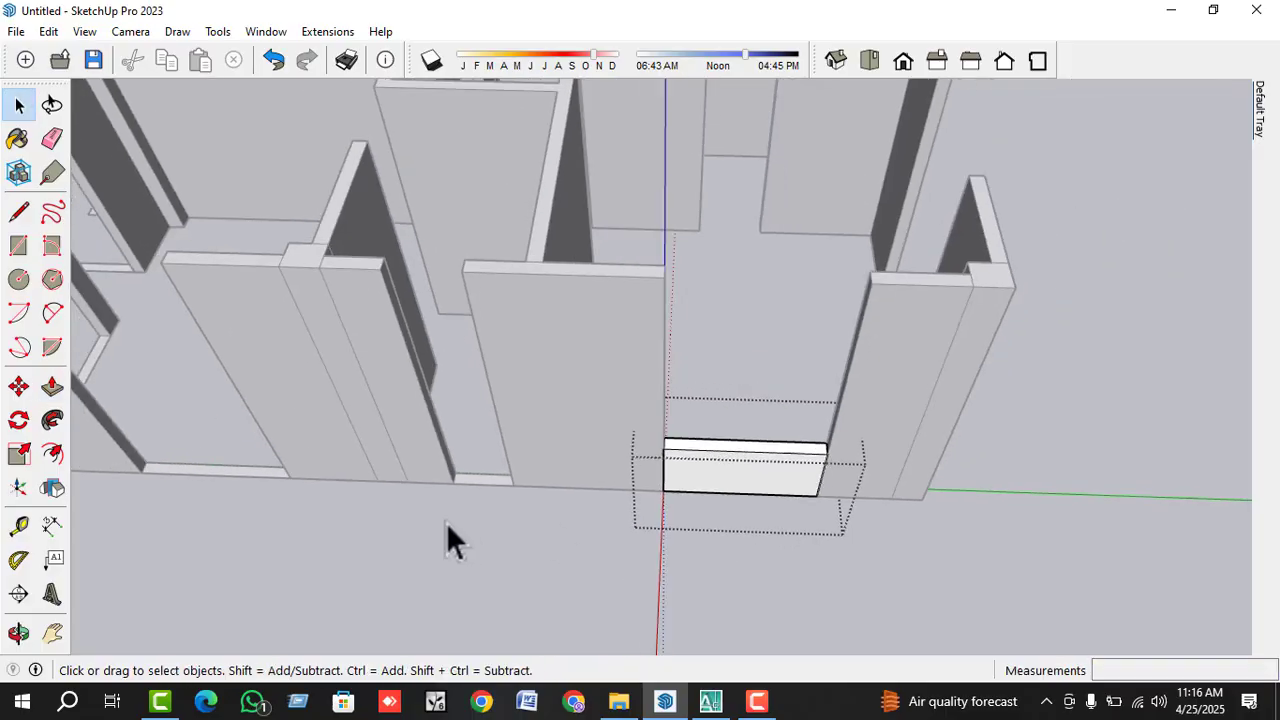
# - Extrude the narrow opening strip in the middle of the same exterior wall to a 5' sill height
pyautogui.scroll(5, 505, 466)
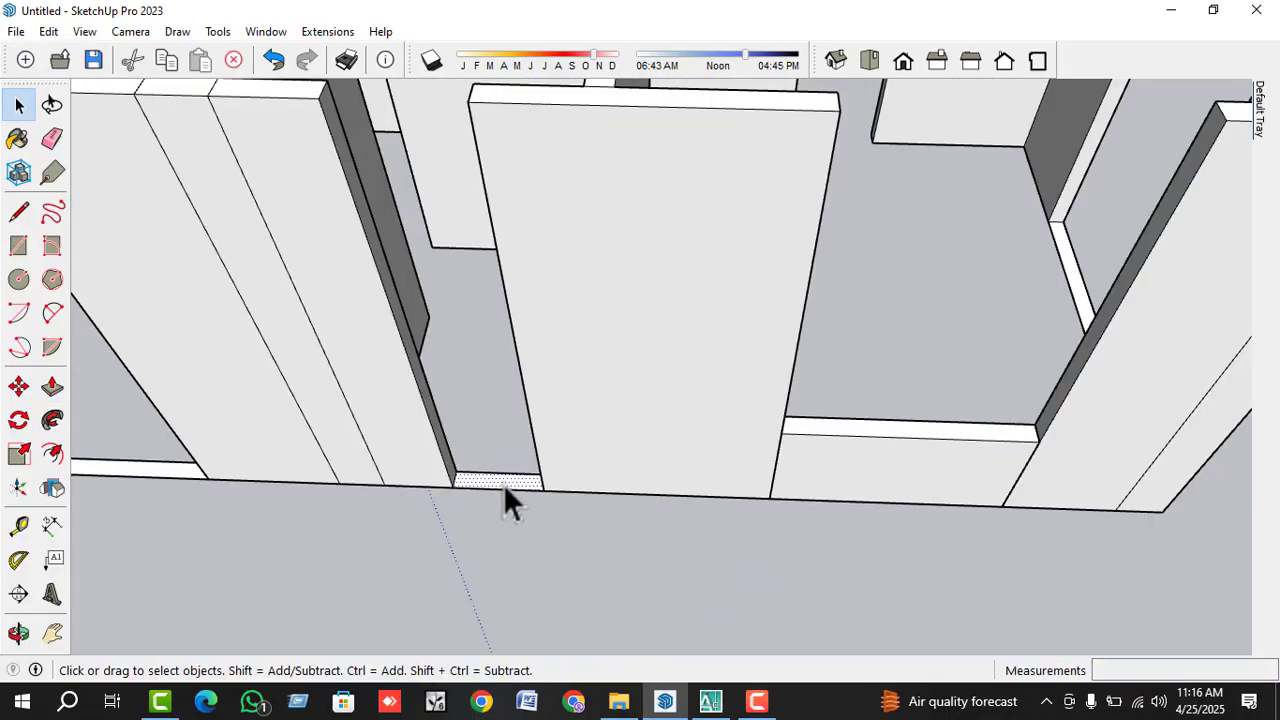
pyautogui.press('p')
pyautogui.click(504, 486)
pyautogui.click(504, 484)
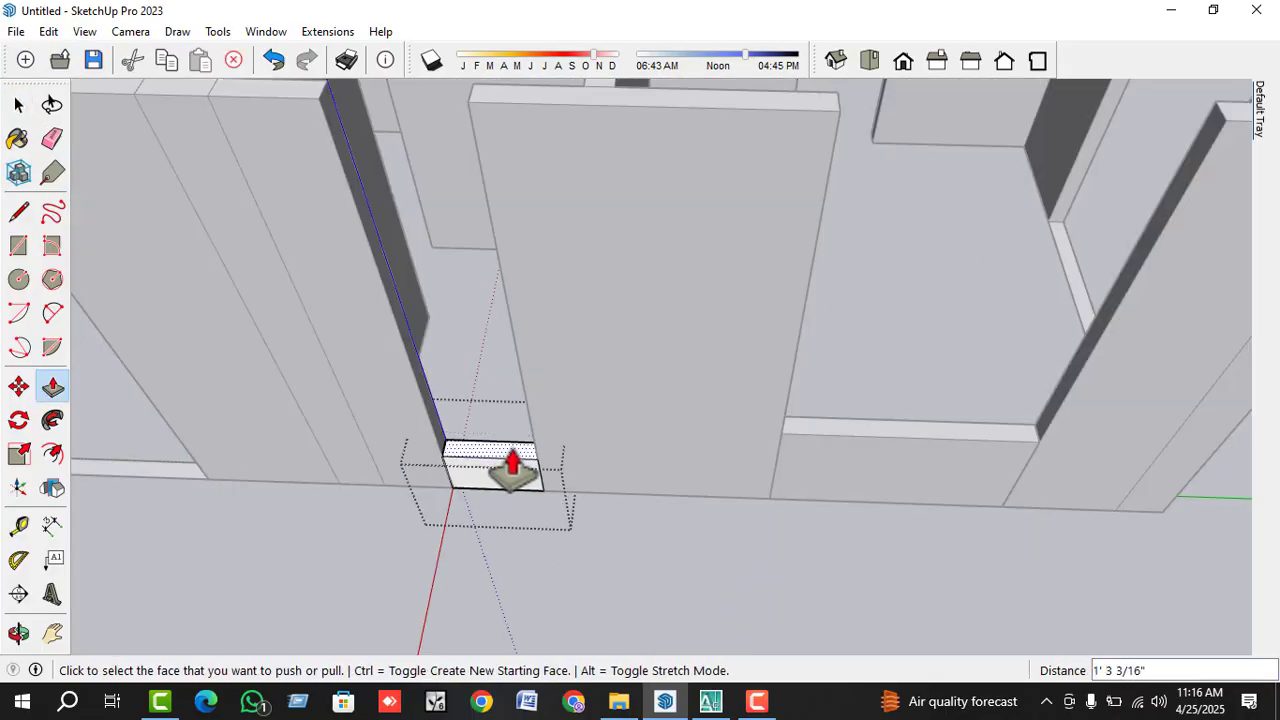
pyautogui.write("5'")
pyautogui.press('Return')
pyautogui.press('space')
pyautogui.scroll(-3, 537, 549)
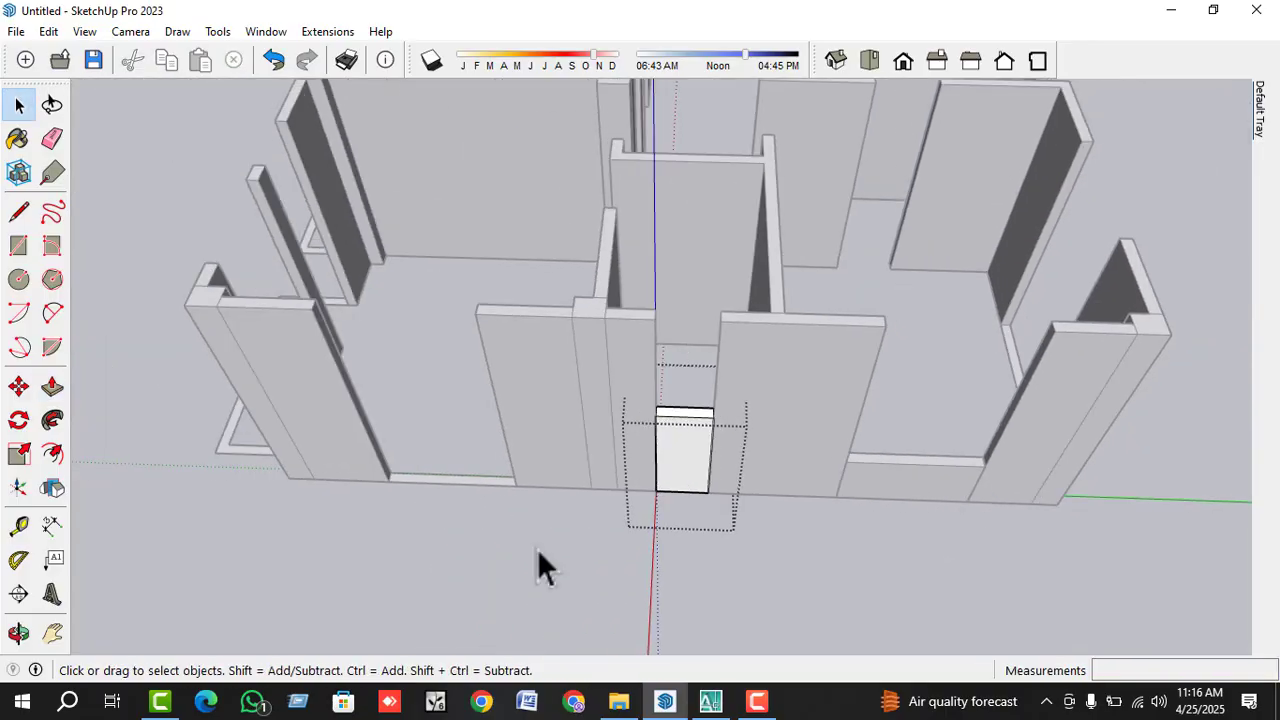
# - Extrude the window opening strip near the front corner of this exterior wall to match the first window sill's height
pyautogui.scroll(5, 478, 488)
pyautogui.click(479, 480)
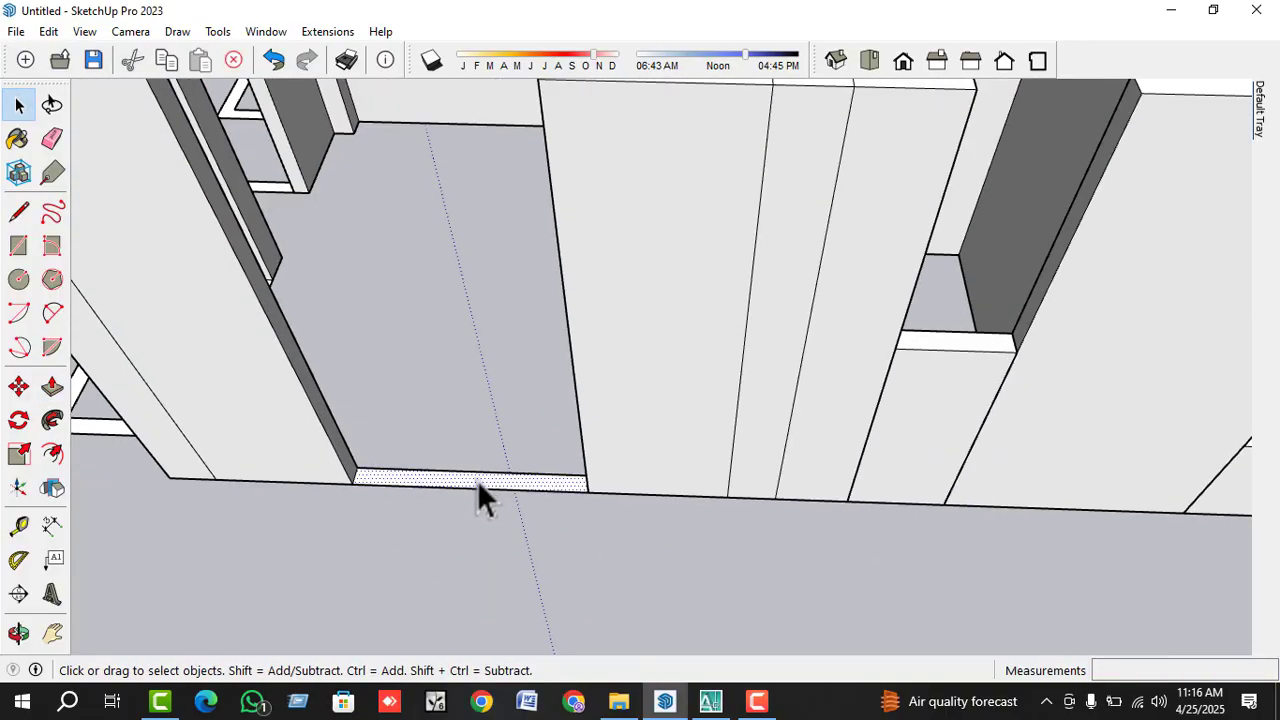
pyautogui.scroll(-2, 477, 480)
pyautogui.scroll(-3, 477, 487)
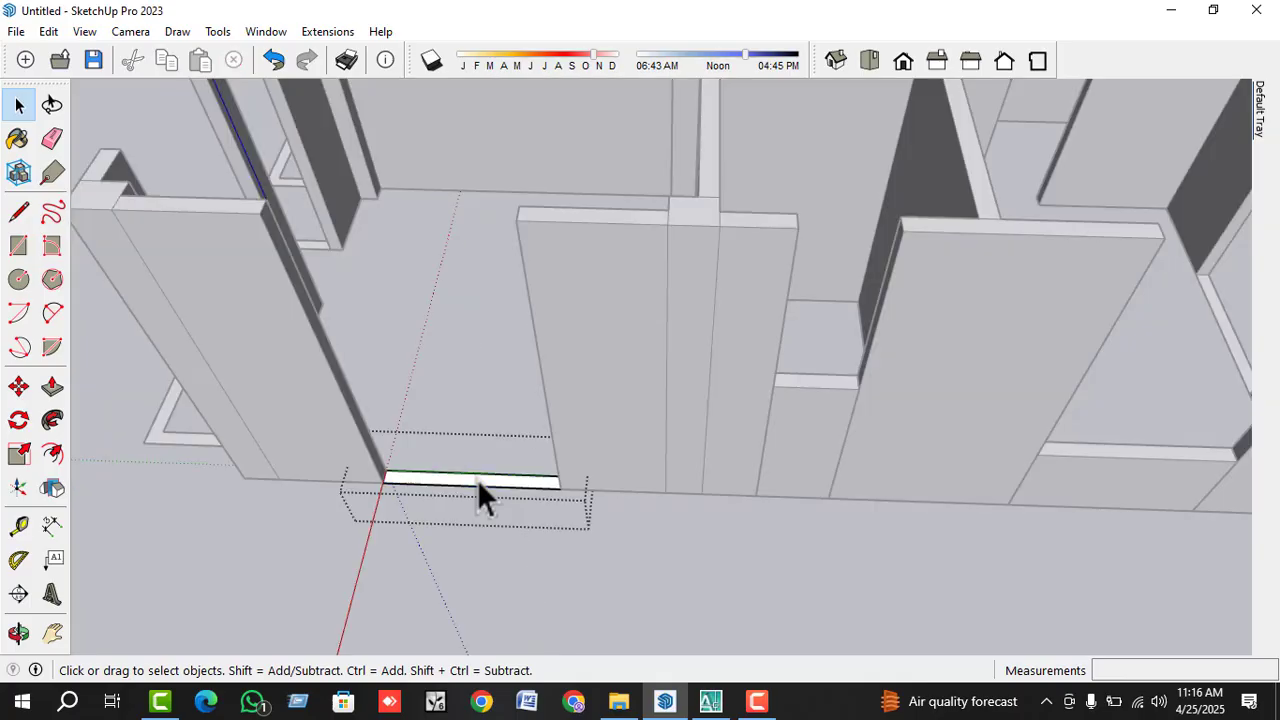
pyautogui.press('p')
pyautogui.click(477, 487)
pyautogui.press('Escape')
pyautogui.press('space')
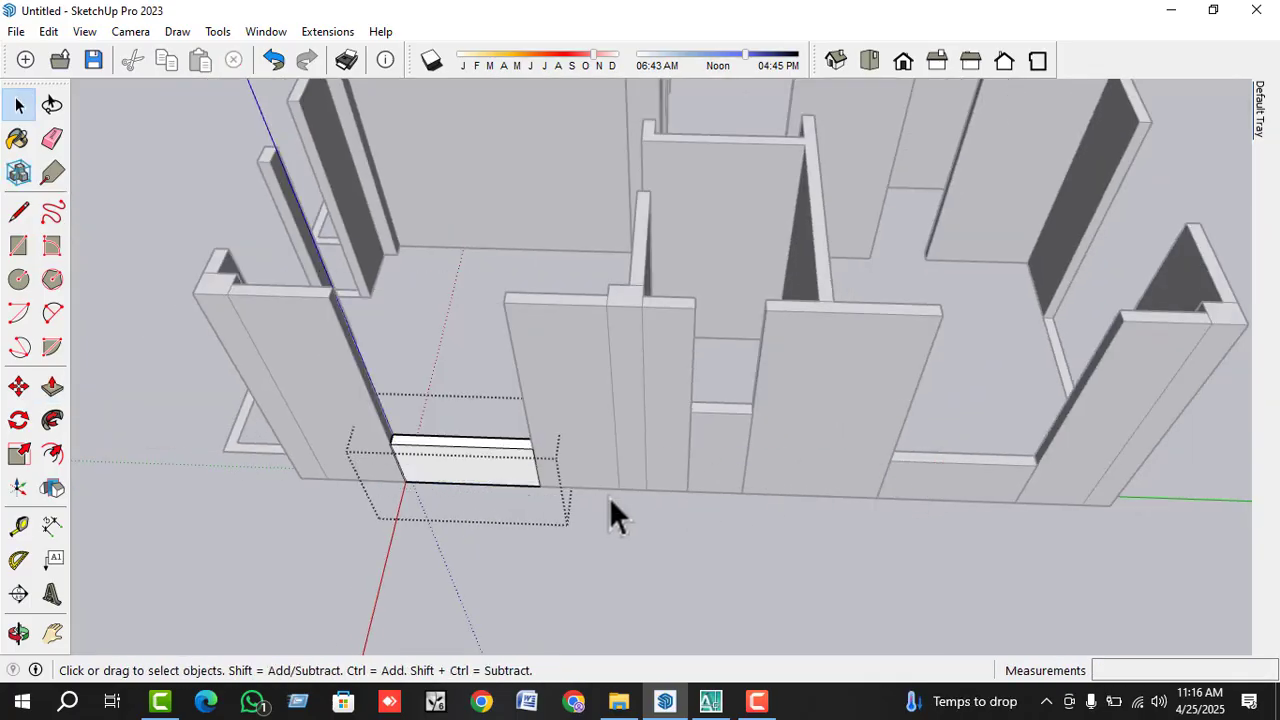
# - Extrude the front opening strip beside the corner column to match the height of the side window sill
pyautogui.moveTo(609, 505); pyautogui.dragTo(872, 488, button='middle')
pyautogui.scroll(6, 817, 504)
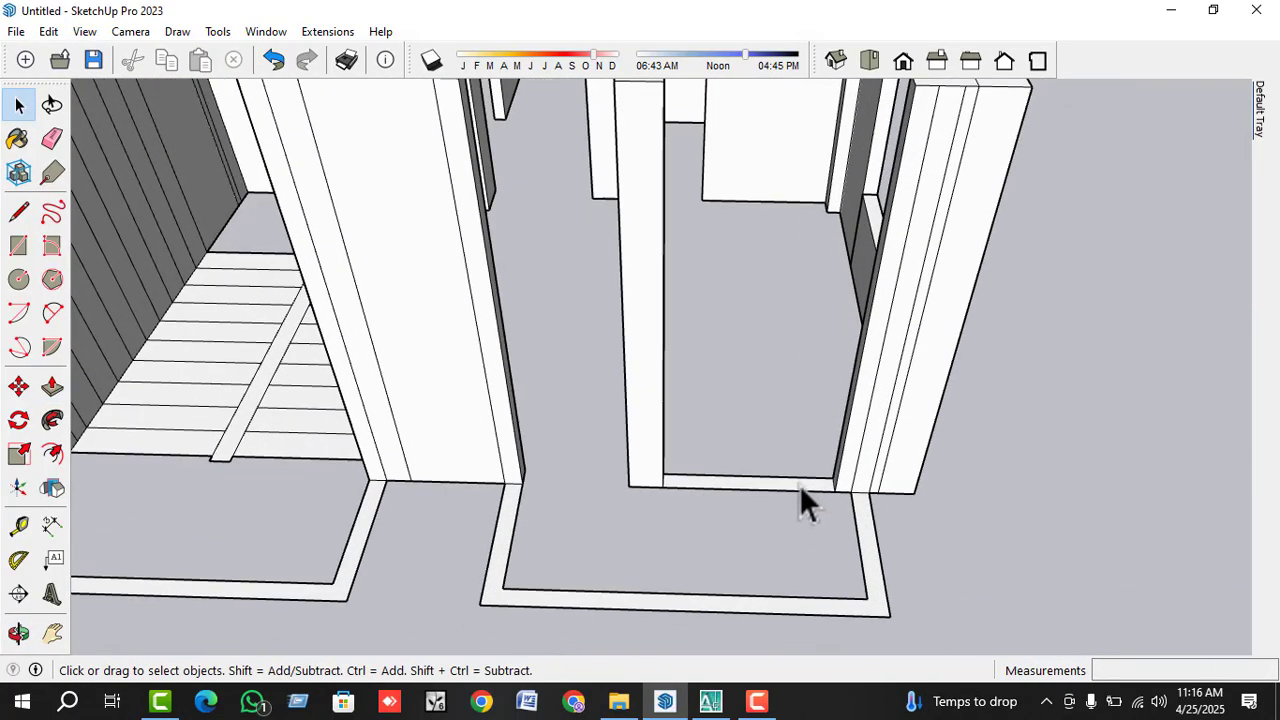
pyautogui.click(799, 485)
pyautogui.scroll(-3, 799, 485)
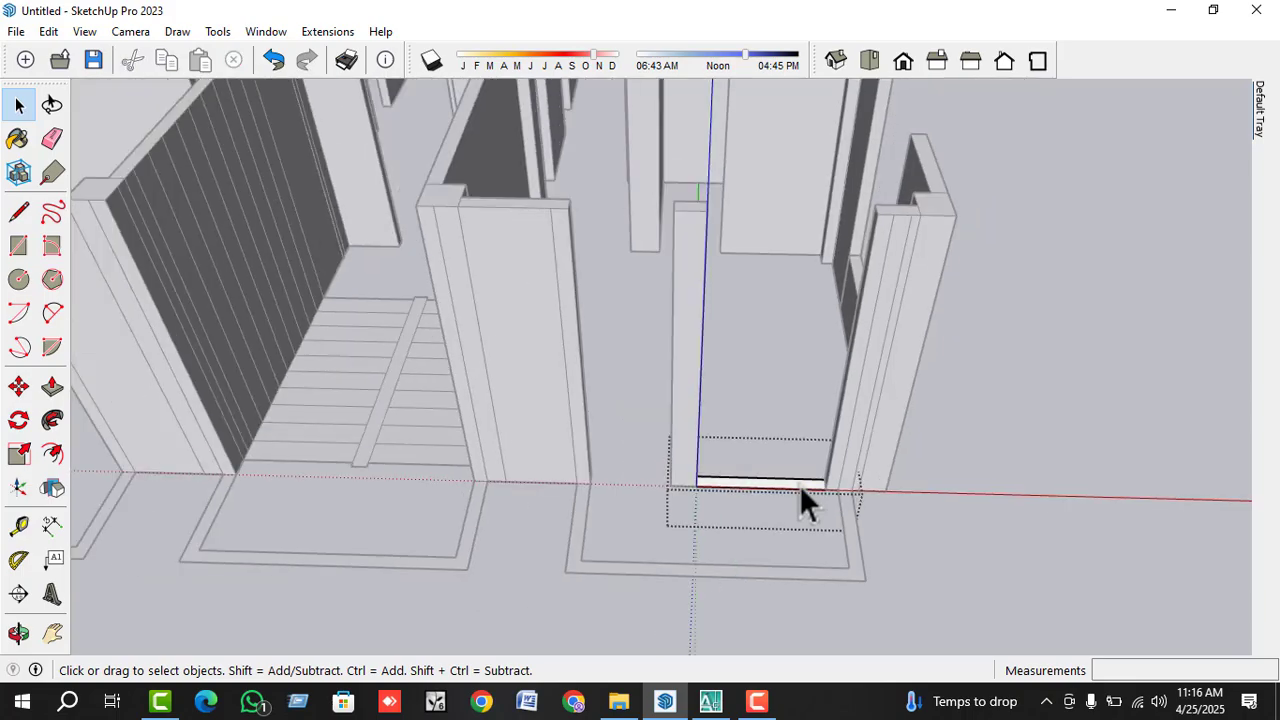
pyautogui.press('p')
pyautogui.moveTo(851, 486); pyautogui.dragTo(571, 491, button='middle')
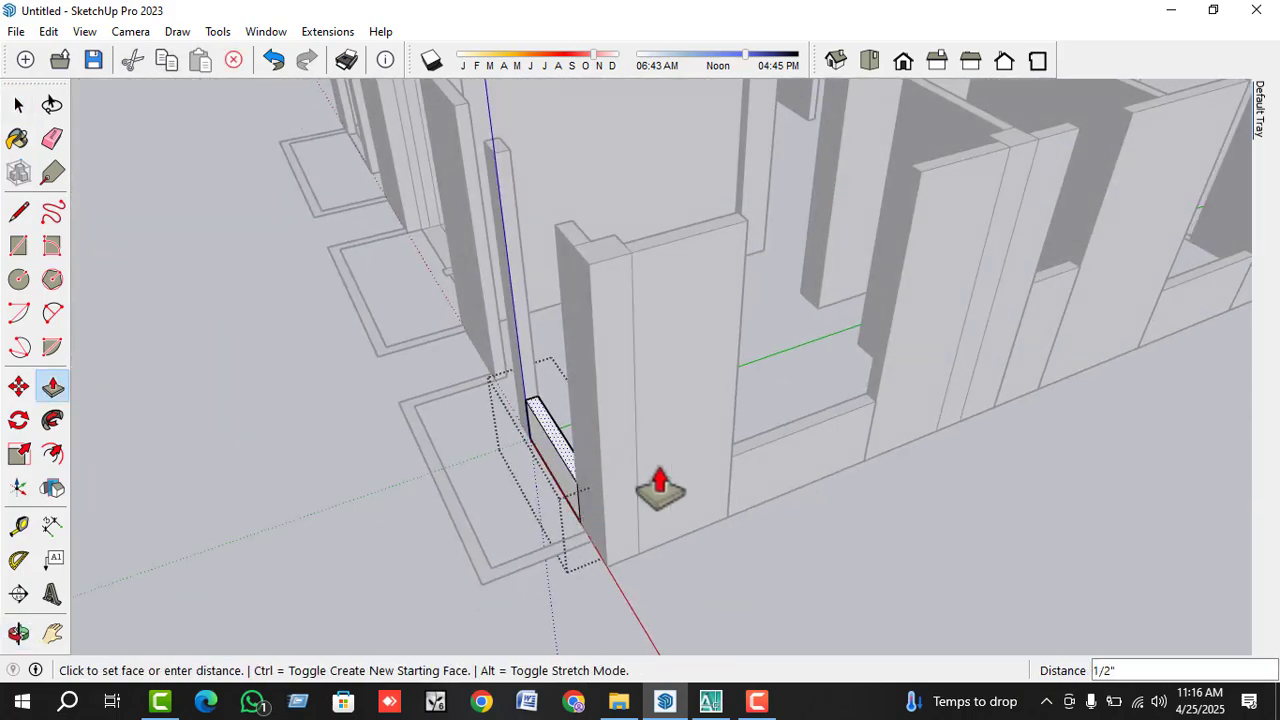
pyautogui.moveTo(766, 457); pyautogui.dragTo(535, 501, button='middle')
pyautogui.press('space')
pyautogui.scroll(-3, 420, 515)
pyautogui.click(410, 517)
# - Extrude the U-shaped front balcony outline at the opposite end of the house into a 2'6" parapet
pyautogui.scroll(-2, 410, 517)
pyautogui.moveTo(412, 515); pyautogui.dragTo(700, 538, button='middle')
pyautogui.scroll(-3, 828, 428)
pyautogui.scroll(6, 623, 580)
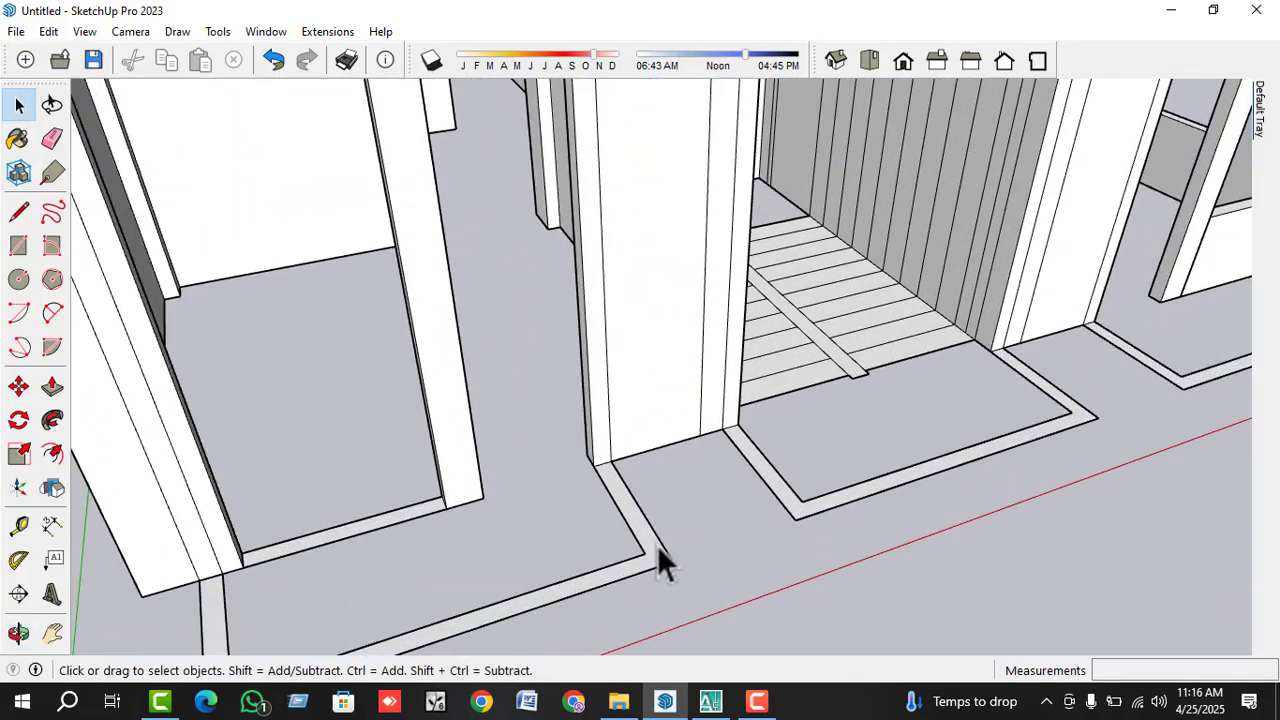
pyautogui.click(658, 566)
pyautogui.doubleClick(654, 549)
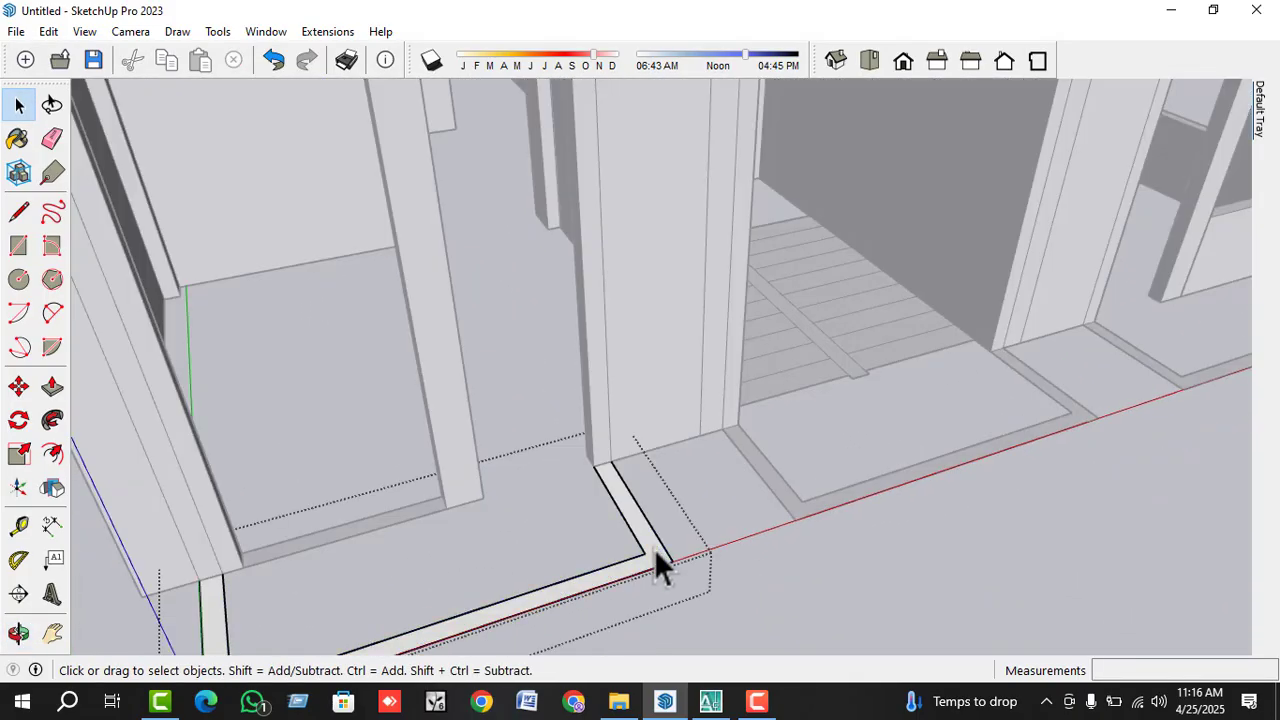
pyautogui.press('p')
pyautogui.moveTo(654, 549); pyautogui.dragTo(655, 540)
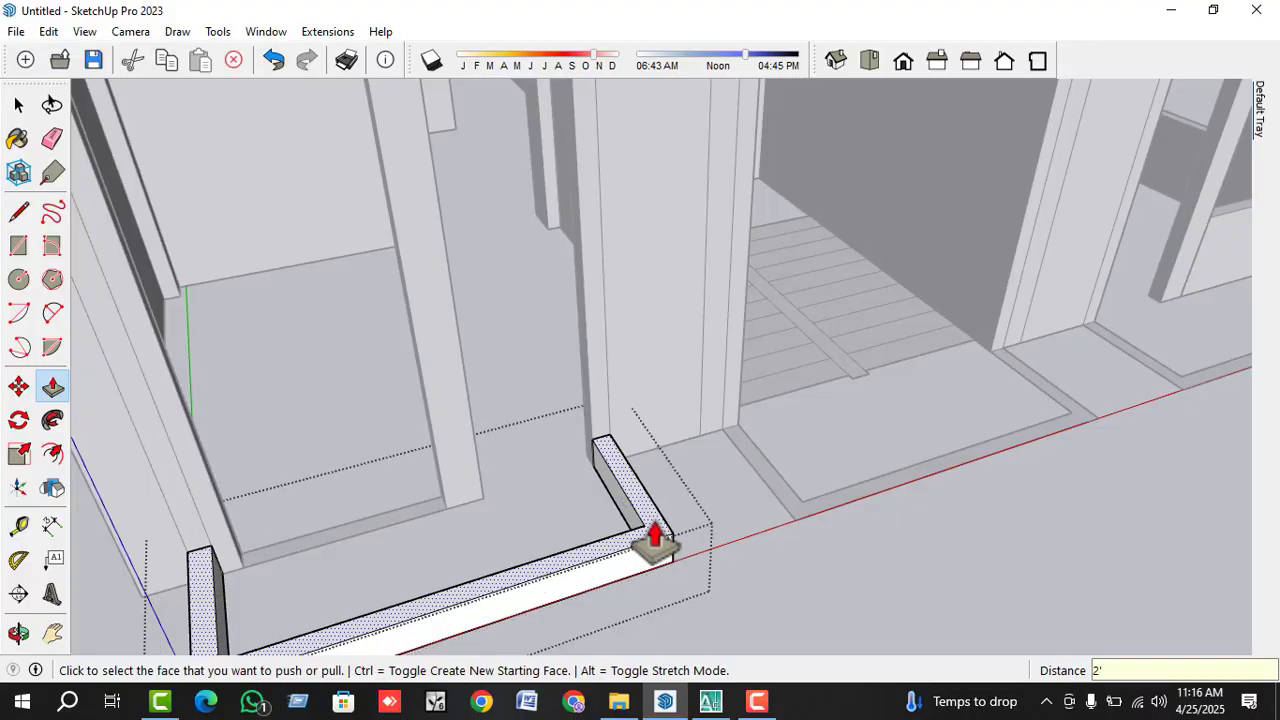
pyautogui.write("2'6")
pyautogui.press('Return')
pyautogui.press('space')
pyautogui.scroll(-3, 863, 436)
pyautogui.moveTo(655, 540); pyautogui.dragTo(540, 519, button='middle')
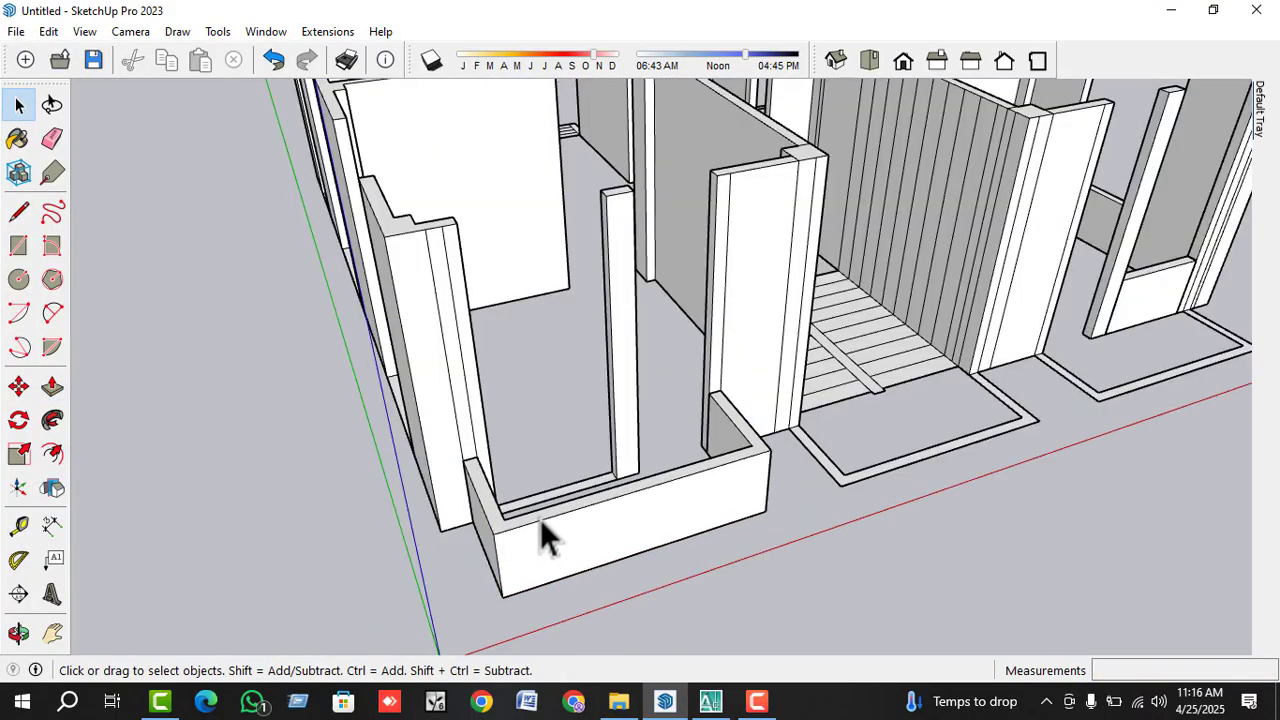
# - Extrude the window opening strip behind the new balcony parapet to the parapet's 2'6" height
pyautogui.scroll(3, 545, 493)
pyautogui.scroll(2, 547, 490)
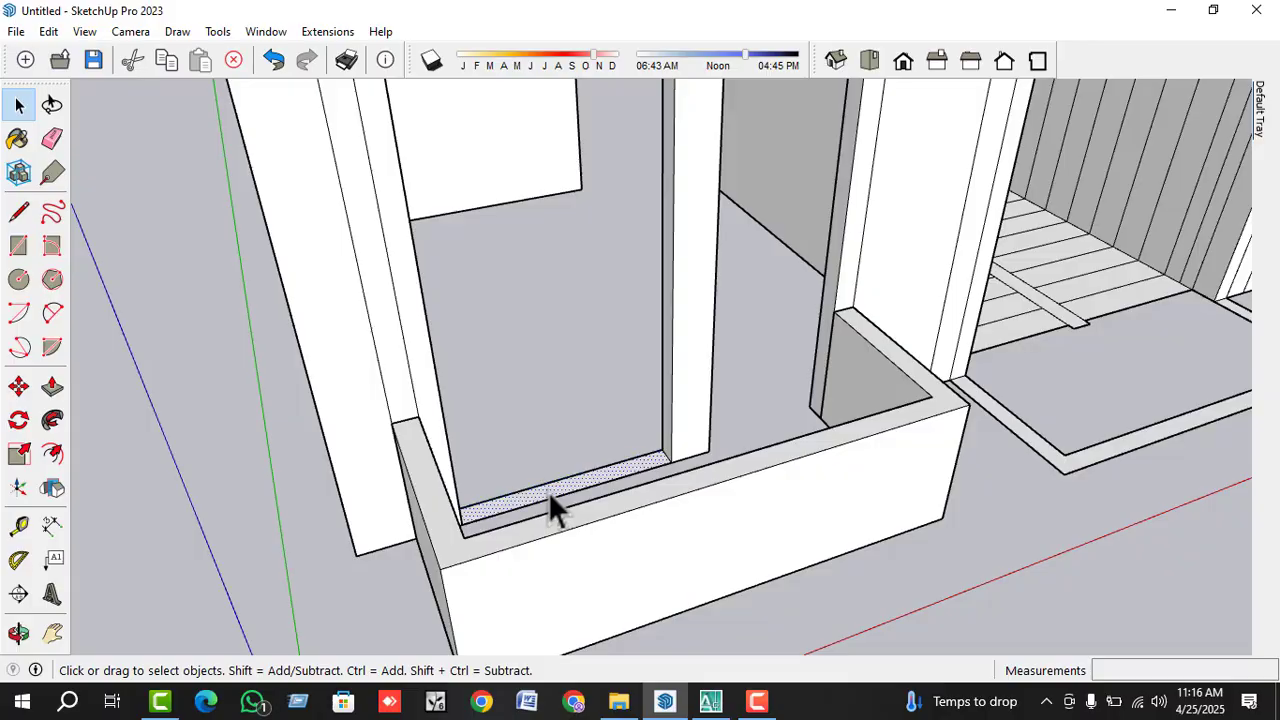
pyautogui.scroll(2, 548, 491)
pyautogui.press('p')
pyautogui.click(546, 500)
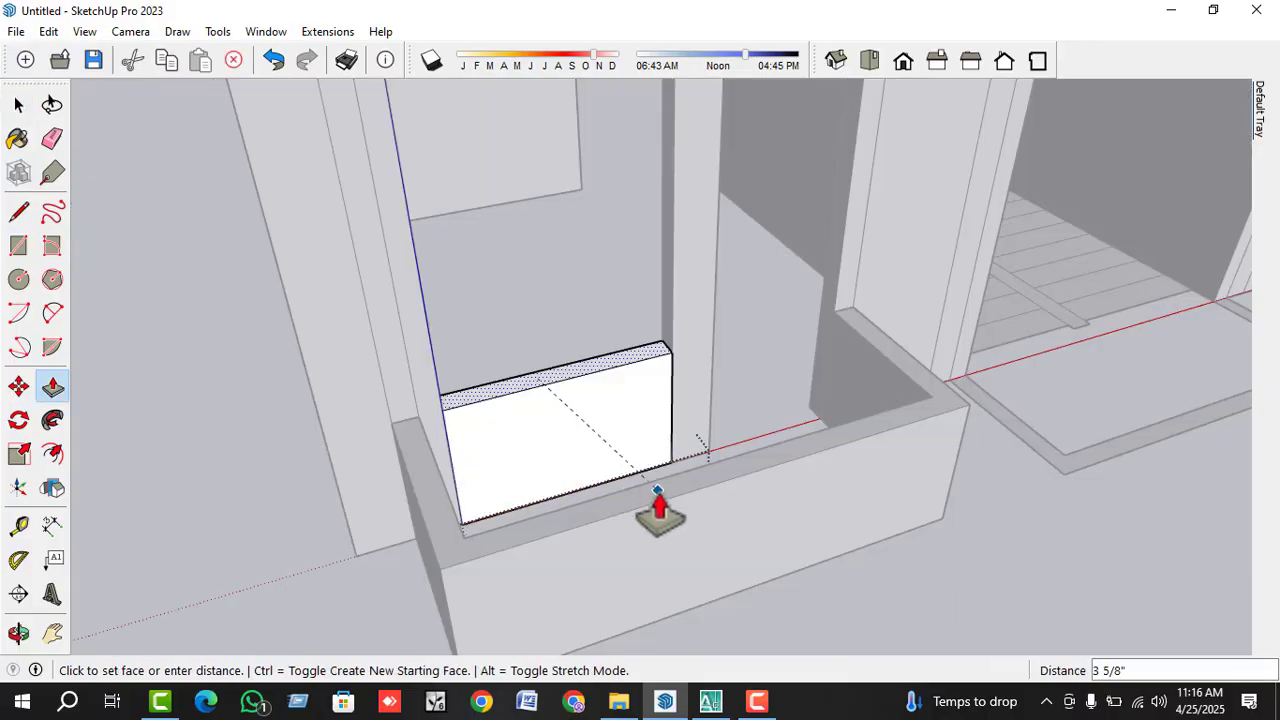
pyautogui.press('Escape')
pyautogui.click(626, 500)
pyautogui.click(690, 513)
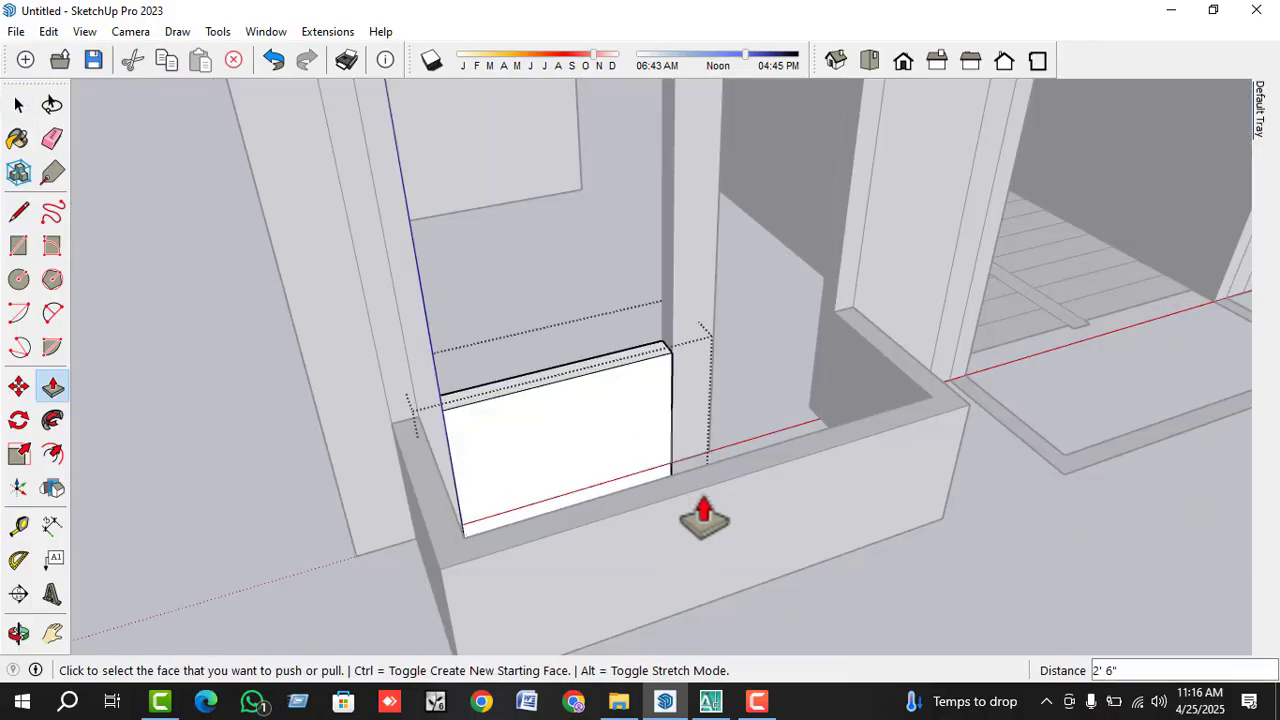
pyautogui.press('space')
# - Extrude the first window opening strip of the adjacent exterior side wall to match the balcony parapet's height
pyautogui.moveTo(690, 513)
pyautogui.mouseDown(button='middle')
pyautogui.moveTo(660, 546)
pyautogui.moveTo(573, 532)
pyautogui.moveTo(649, 551)
pyautogui.moveTo(637, 516)
pyautogui.mouseUp(button='middle')
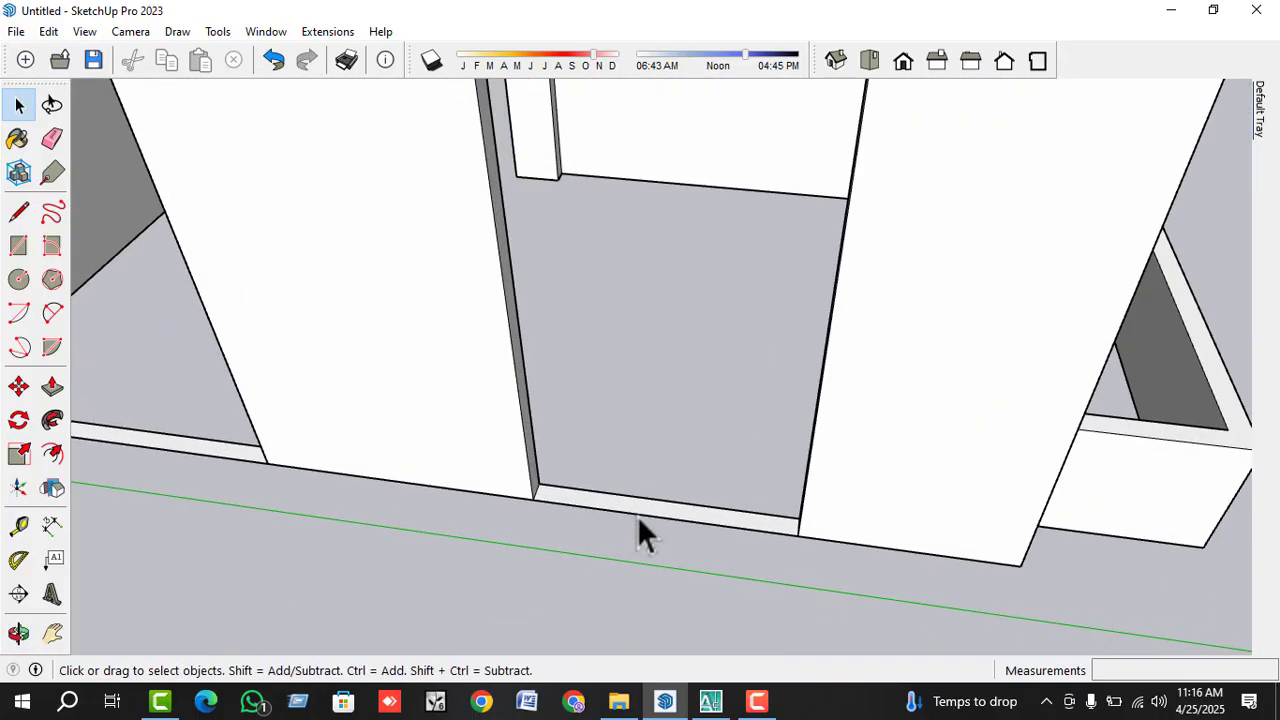
pyautogui.click(638, 509)
pyautogui.doubleClick(638, 509)
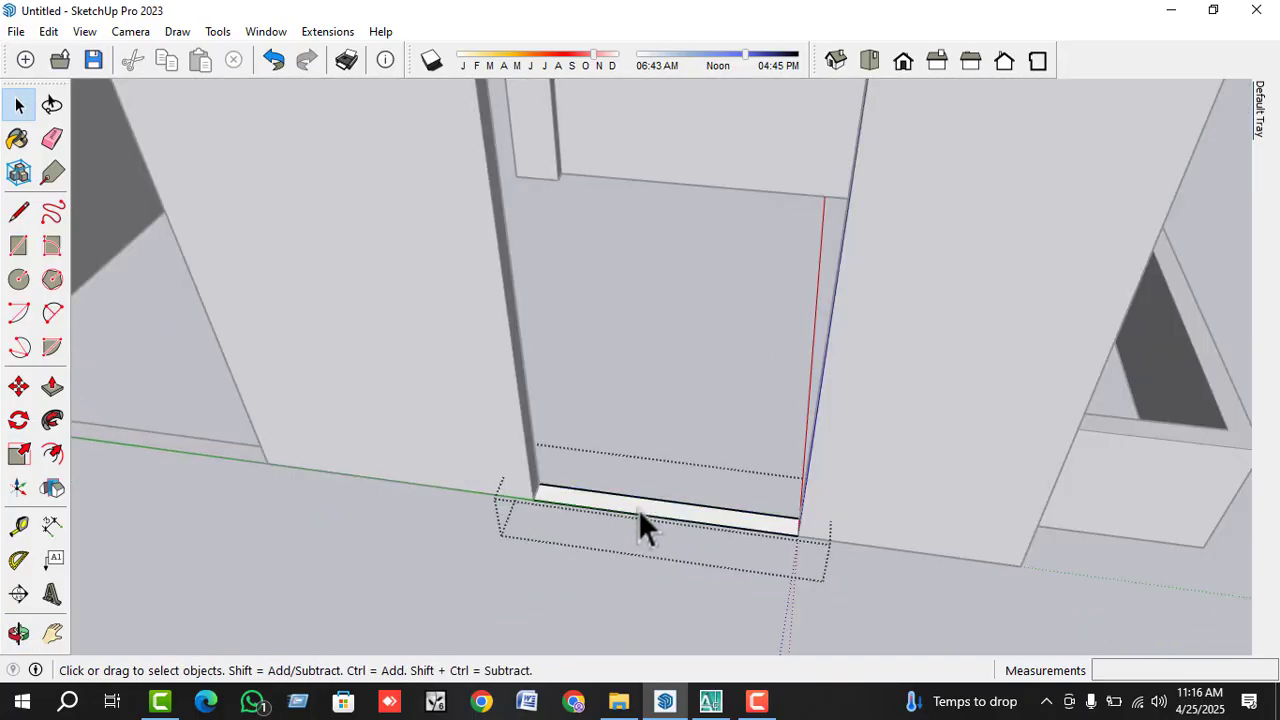
pyautogui.press('p')
pyautogui.click(638, 509)
pyautogui.click(1122, 433)
pyautogui.press('space')
# - Extrude the next window opening strip along this side wall to match the neighbouring sill's height
pyautogui.scroll(-2, 1050, 418)
pyautogui.click(369, 461)
pyautogui.scroll(1, 369, 461)
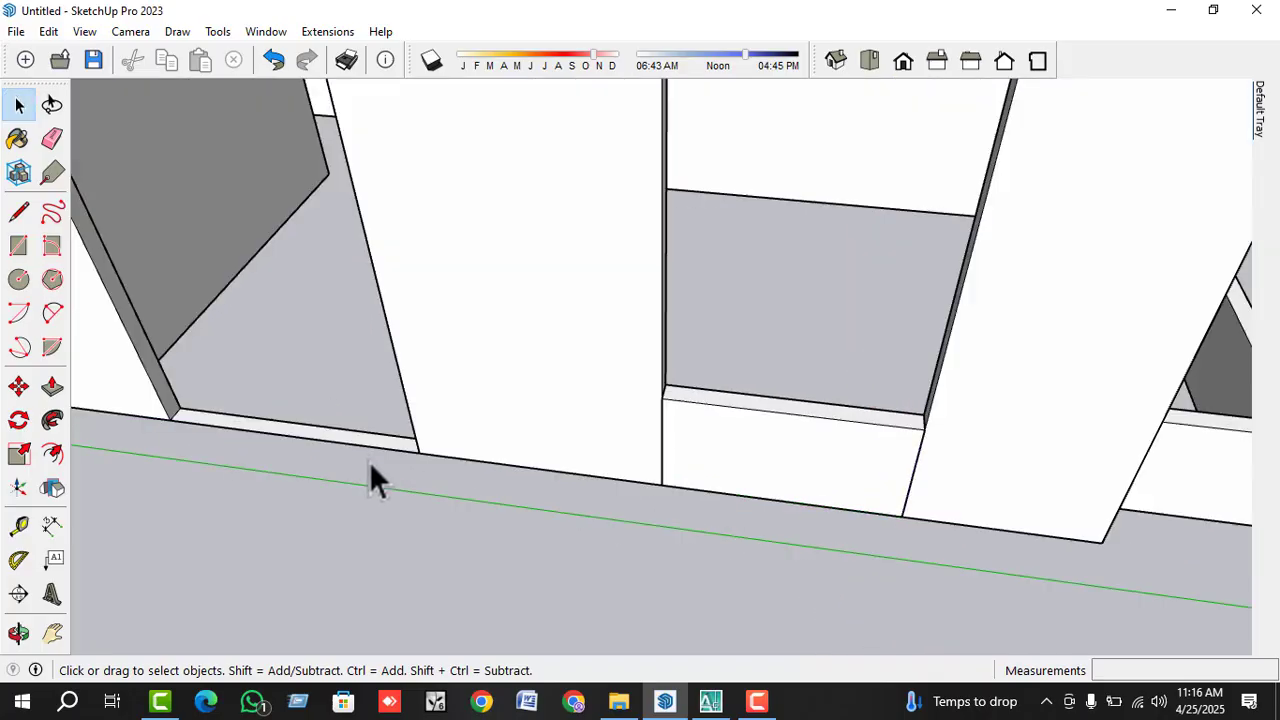
pyautogui.click(374, 446)
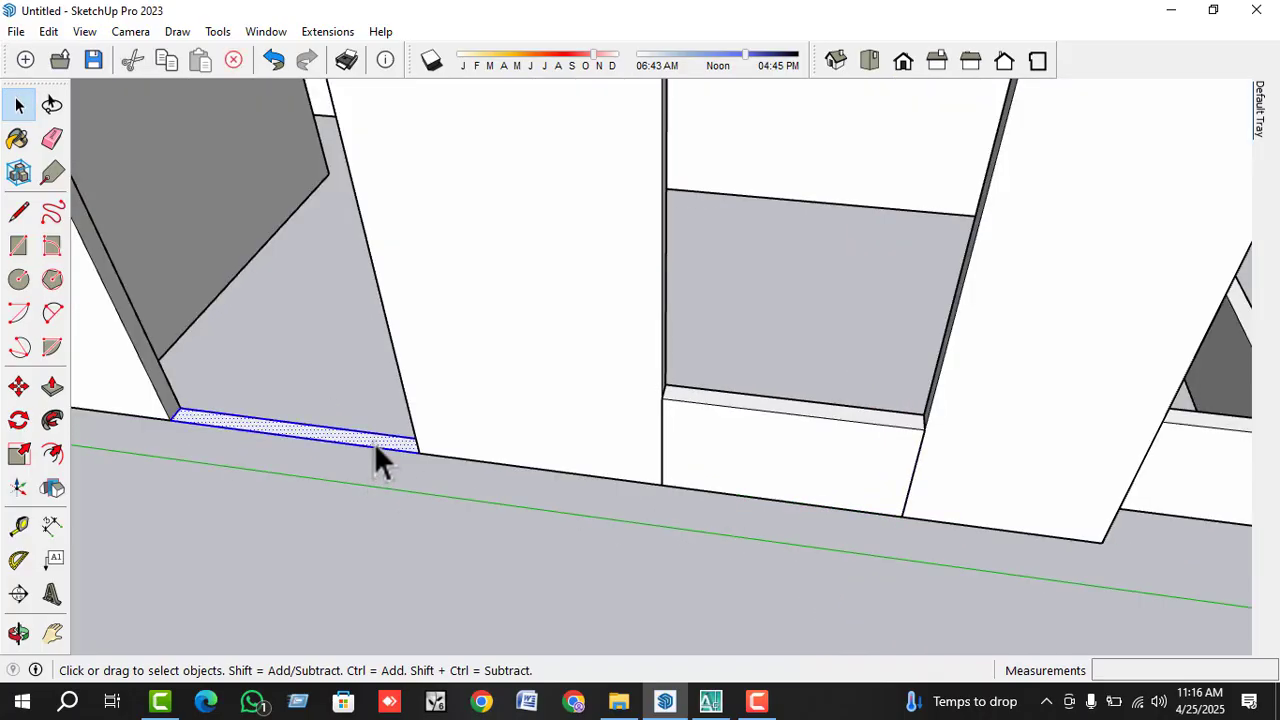
pyautogui.press('p')
pyautogui.click(376, 446)
pyautogui.click(835, 440)
pyautogui.press('space')
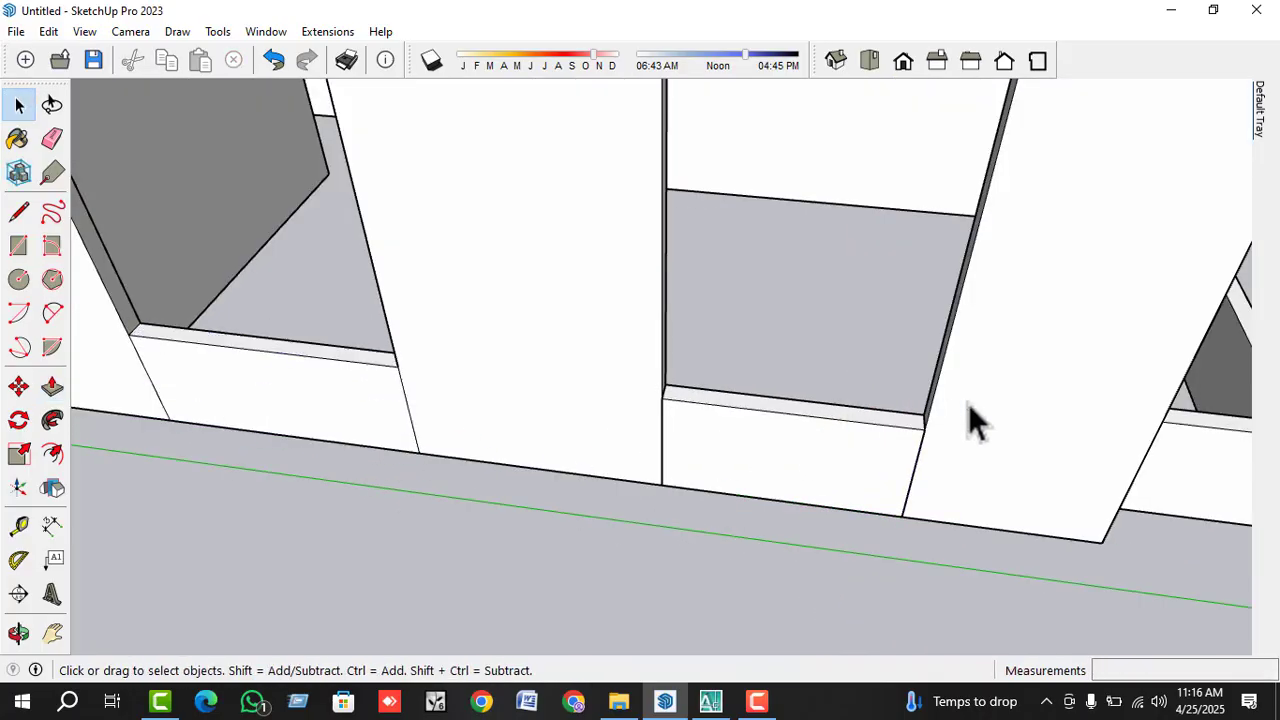
# - Extrude the last window opening strip along this side wall to match the neighbouring sill's height
pyautogui.scroll(-3, 966, 420)
pyautogui.moveTo(966, 420); pyautogui.dragTo(700, 460, button='middle')
pyautogui.scroll(4, 296, 457)
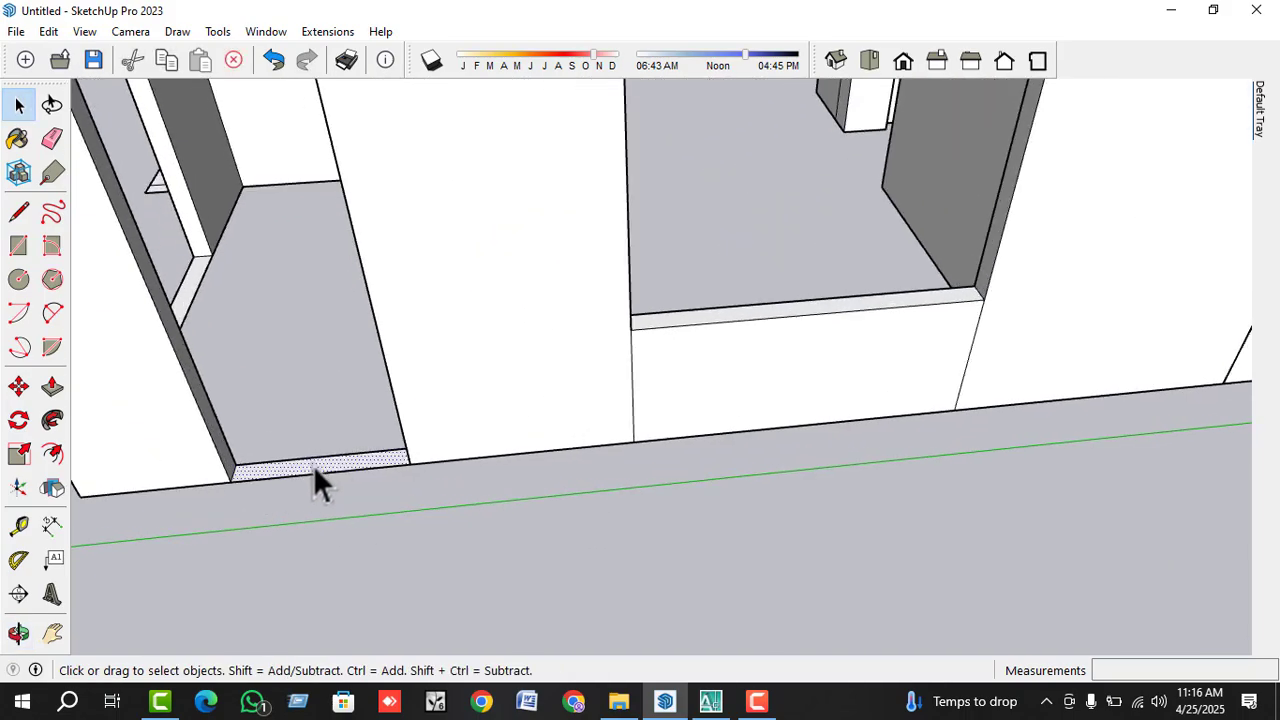
pyautogui.click(313, 465)
pyautogui.press('p')
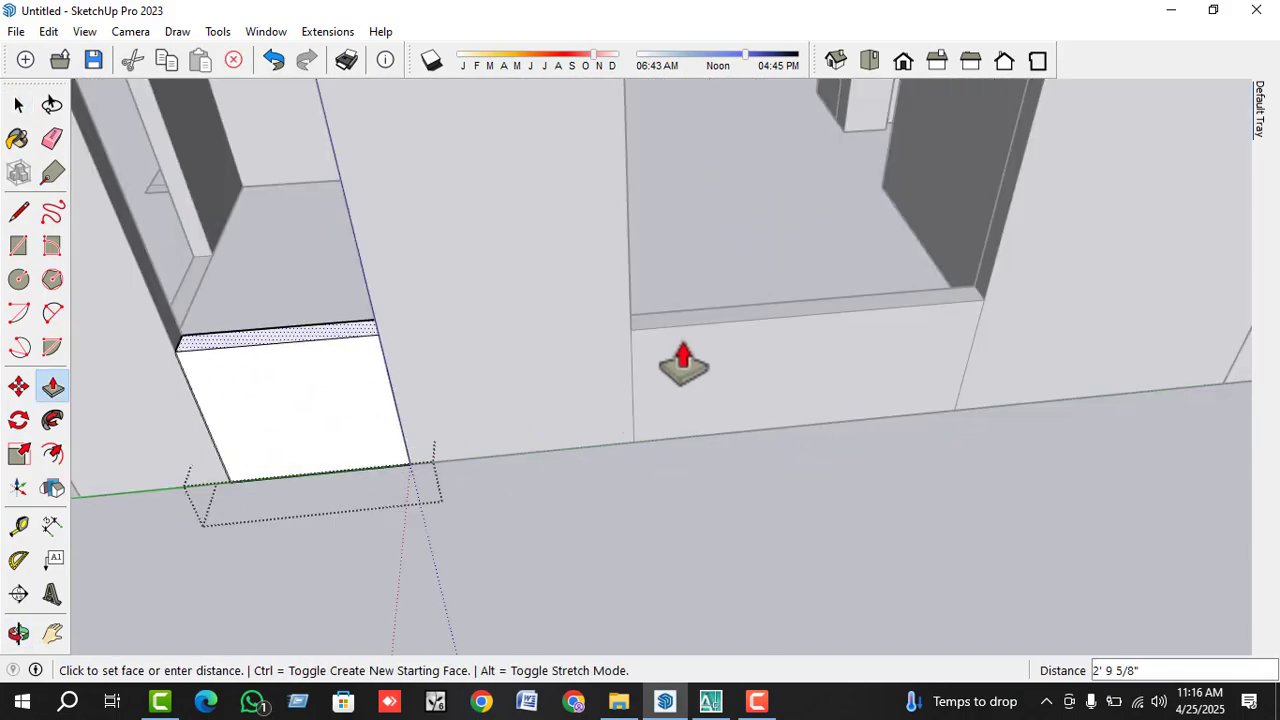
pyautogui.click(686, 349)
pyautogui.press('space')
# - Extrude the window opening strip around the corner, on the wall with the entrance steps, to the side wall's 2'6" sill height
pyautogui.moveTo(686, 349); pyautogui.dragTo(145, 490, button='middle')
pyautogui.moveTo(907, 295); pyautogui.dragTo(589, 509, button='middle')
pyautogui.scroll(5, 777, 502)
pyautogui.scroll(-2, 774, 497)
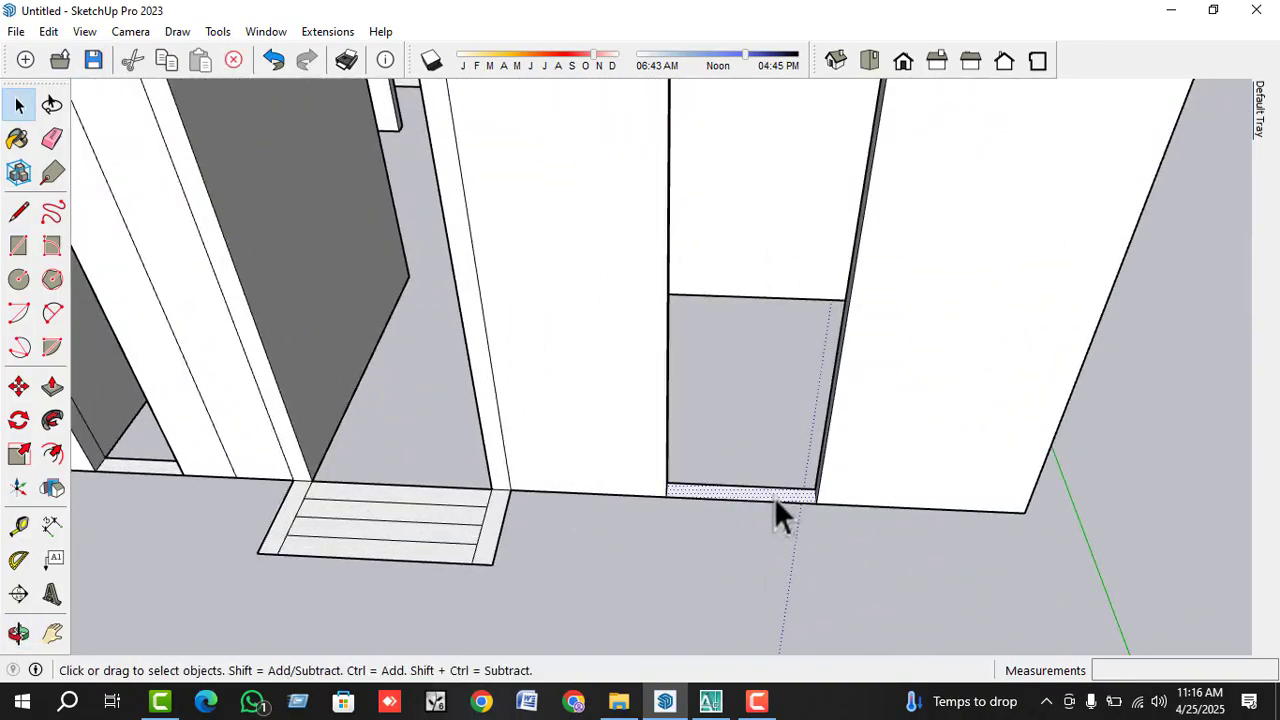
pyautogui.click(774, 497)
pyautogui.scroll(-2, 774, 497)
pyautogui.moveTo(774, 497); pyautogui.dragTo(580, 491, button='middle')
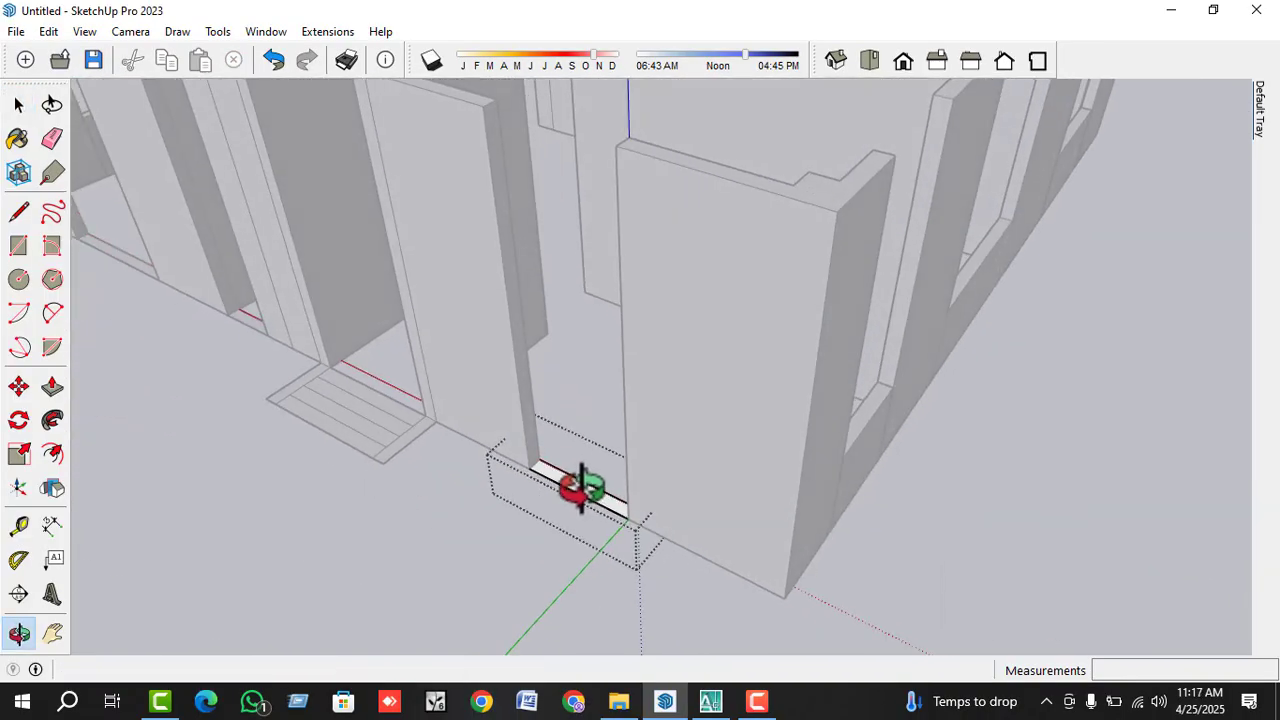
pyautogui.press('p')
pyautogui.click(600, 520)
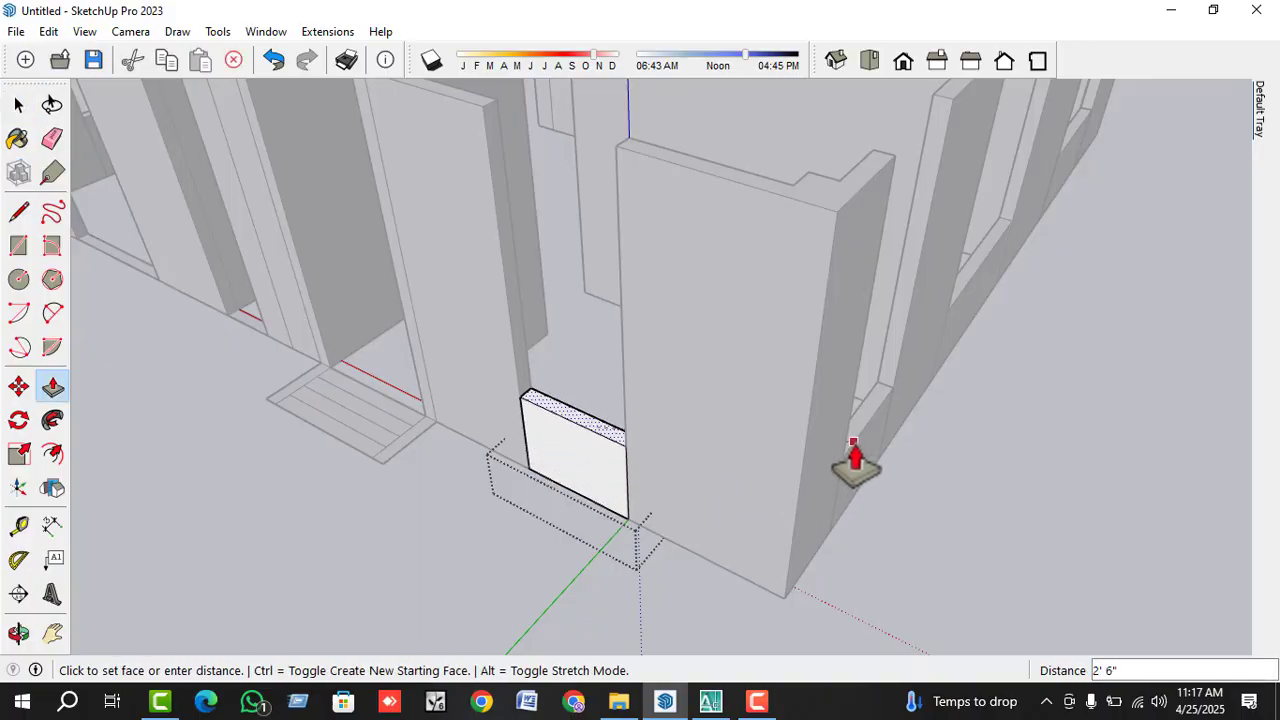
pyautogui.click(846, 441)
pyautogui.press('space')
# - Extrude the narrow window opening strip on the other side of the entrance steps to match the first sill's height on this wall
pyautogui.click(545, 555)
pyautogui.moveTo(545, 550); pyautogui.dragTo(738, 462, button='middle')
pyautogui.scroll(-2, 738, 462)
pyautogui.scroll(3, 414, 488)
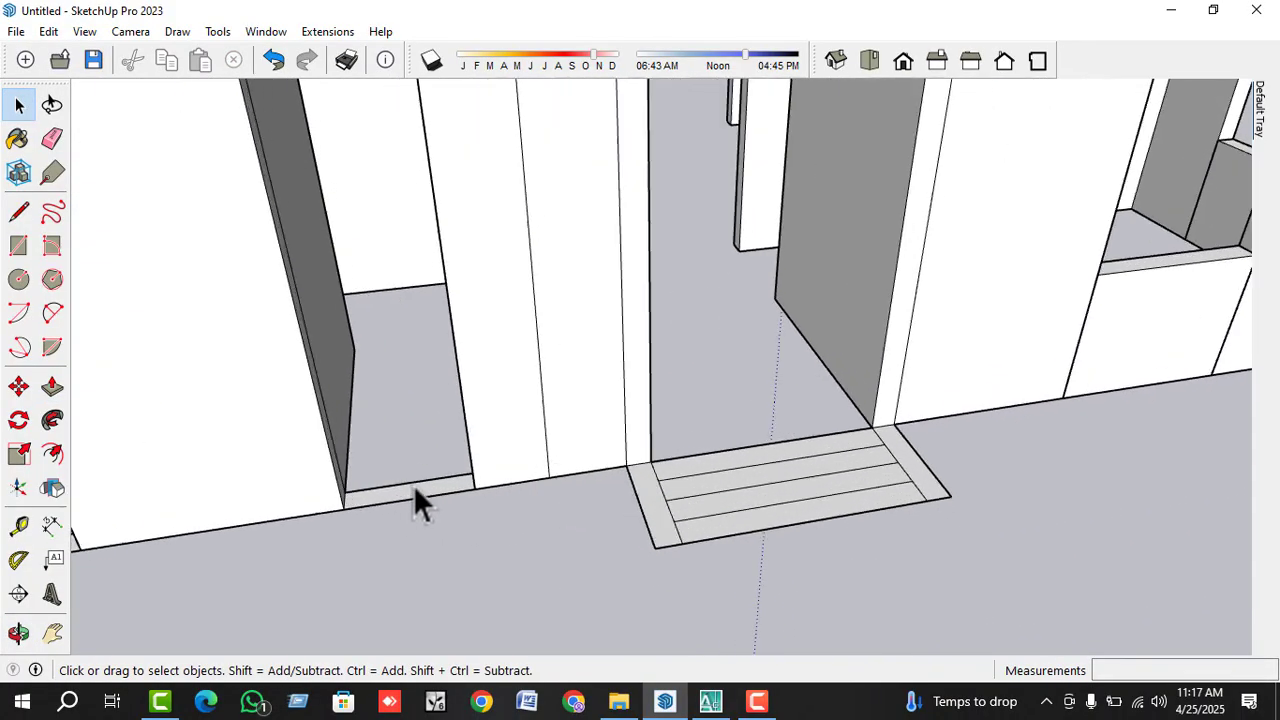
pyautogui.click(416, 489)
pyautogui.scroll(-2, 415, 500)
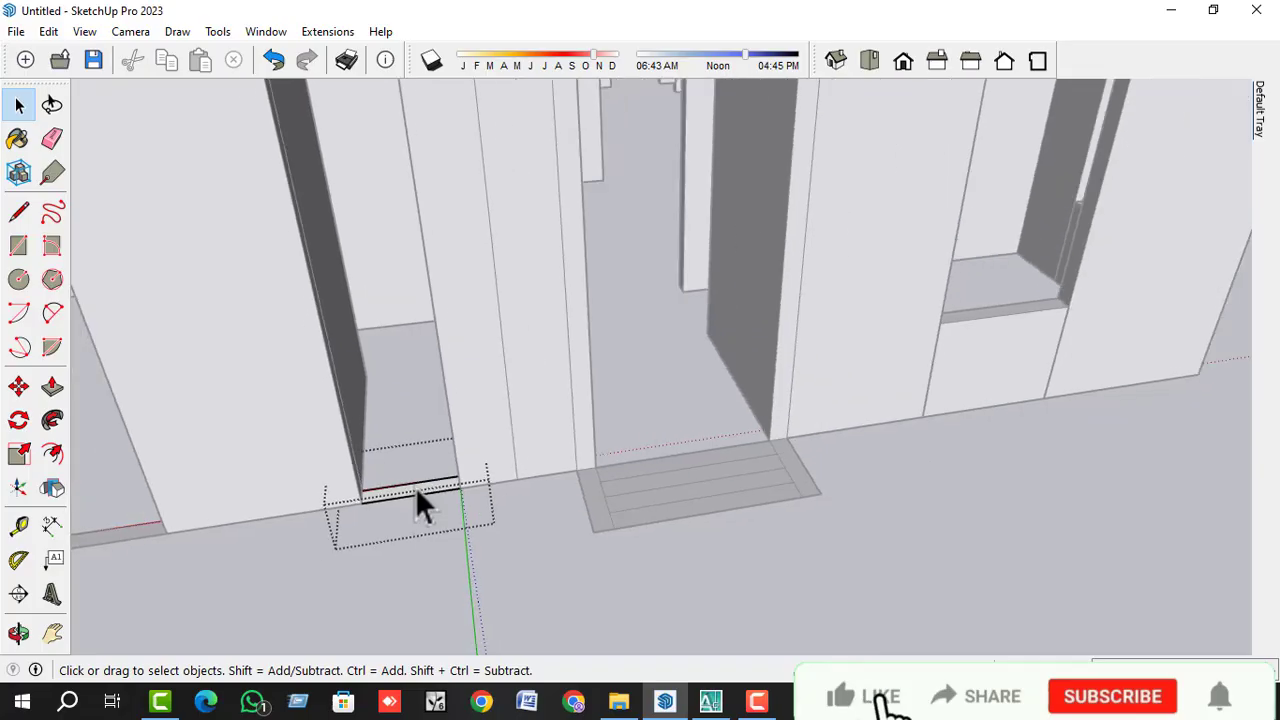
pyautogui.press('p')
pyautogui.click(414, 503)
pyautogui.click(966, 345)
pyautogui.press('space')
# - Raise the top of the narrow window's sill block beside the entrance by a further 2'6"
pyautogui.scroll(-3, 523, 497)
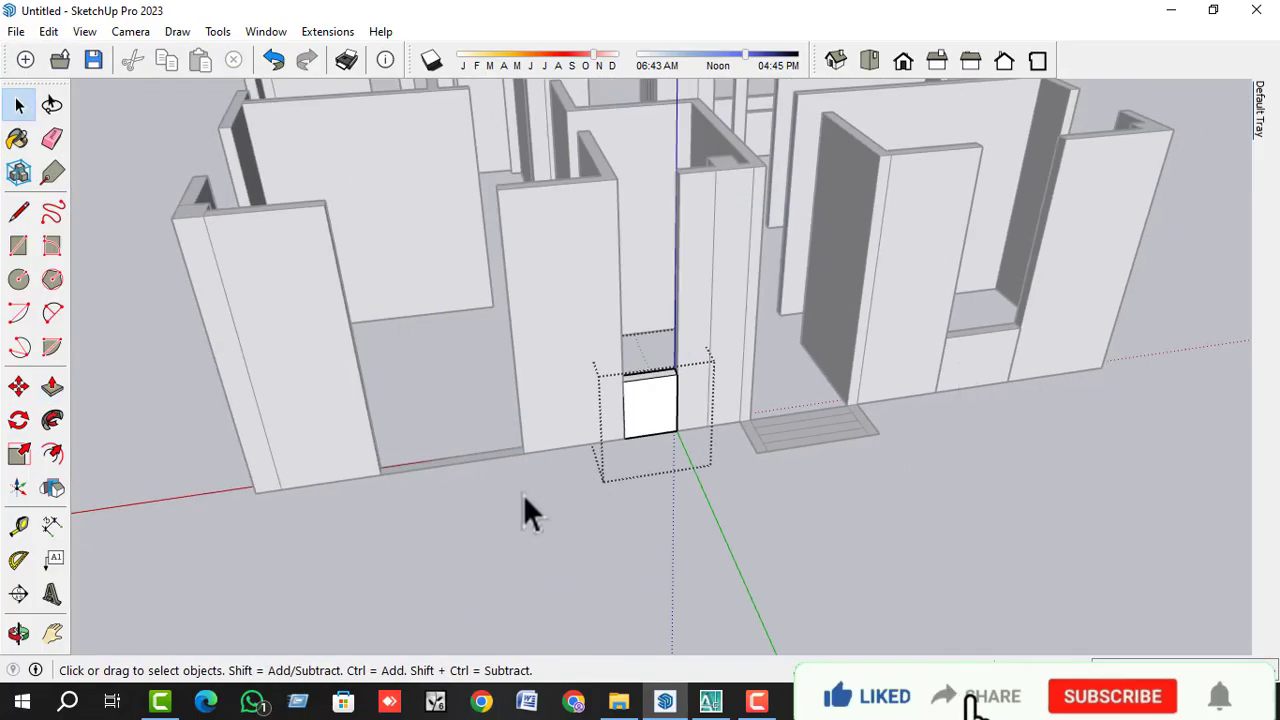
pyautogui.scroll(4, 482, 435)
pyautogui.scroll(2, 495, 445)
pyautogui.scroll(-3, 814, 334)
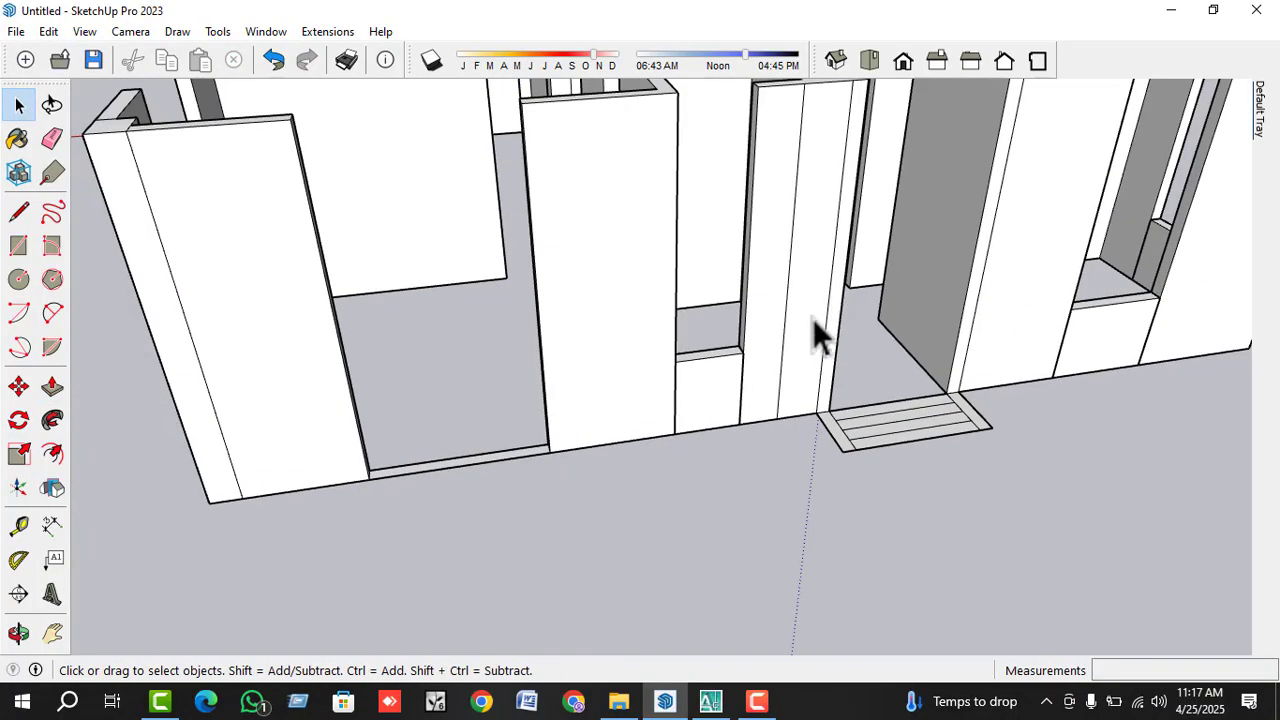
pyautogui.moveTo(814, 334)
pyautogui.mouseDown(button='middle')
pyautogui.moveTo(709, 443)
pyautogui.moveTo(634, 491)
pyautogui.moveTo(663, 508)
pyautogui.moveTo(626, 505)
pyautogui.moveTo(720, 486)
pyautogui.mouseUp(button='middle')
pyautogui.click(634, 466)
pyautogui.scroll(-4, 632, 464)
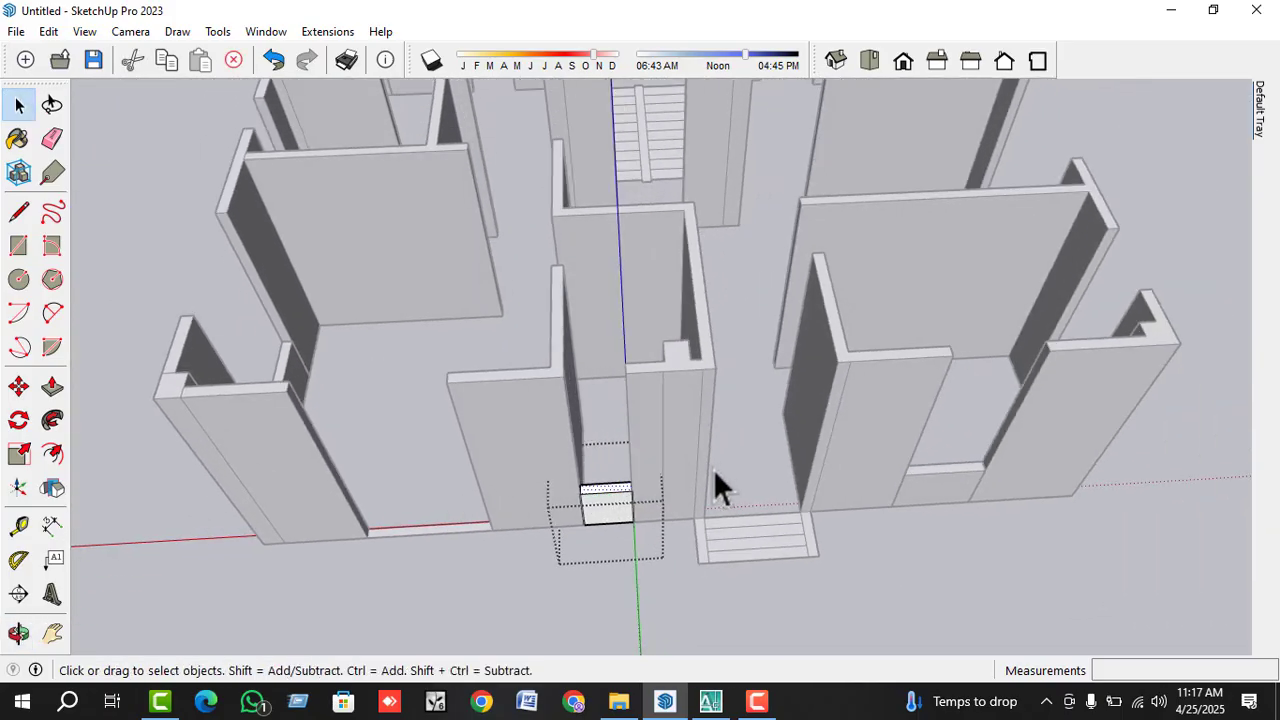
pyautogui.scroll(2, 614, 515)
pyautogui.press('p')
pyautogui.click(609, 496)
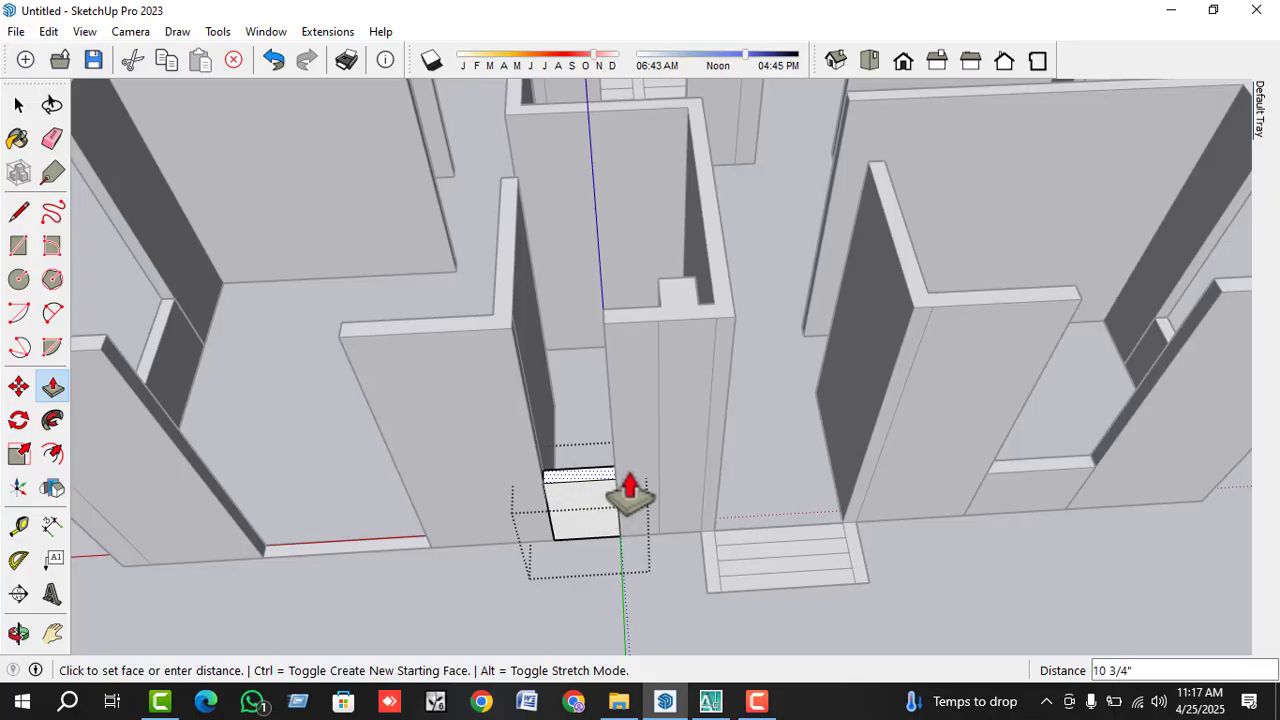
pyautogui.click(628, 497)
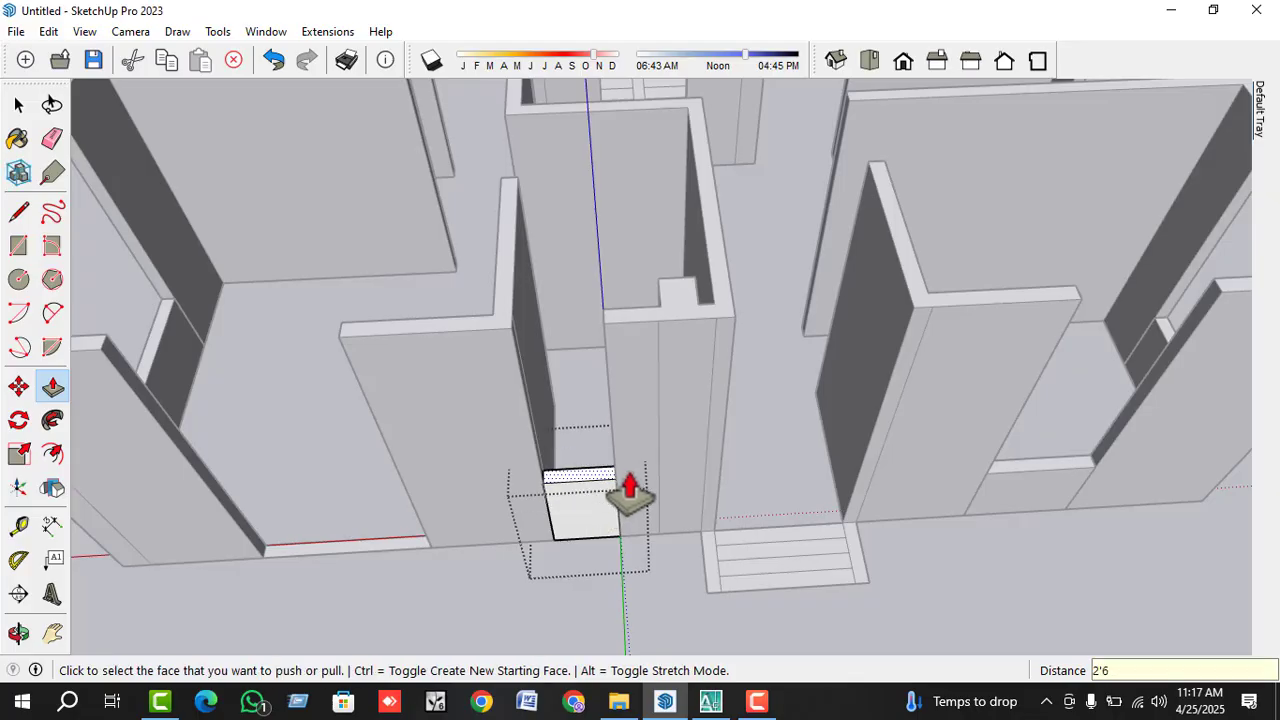
pyautogui.press('Return')
pyautogui.press('space')
# - Extrude the wide window opening strip near the far end of the entrance wall into a low sill wall
pyautogui.scroll(-3, 630, 492)
pyautogui.moveTo(568, 496); pyautogui.dragTo(650, 496, button='middle')
pyautogui.click(467, 543)
pyautogui.scroll(2, 467, 543)
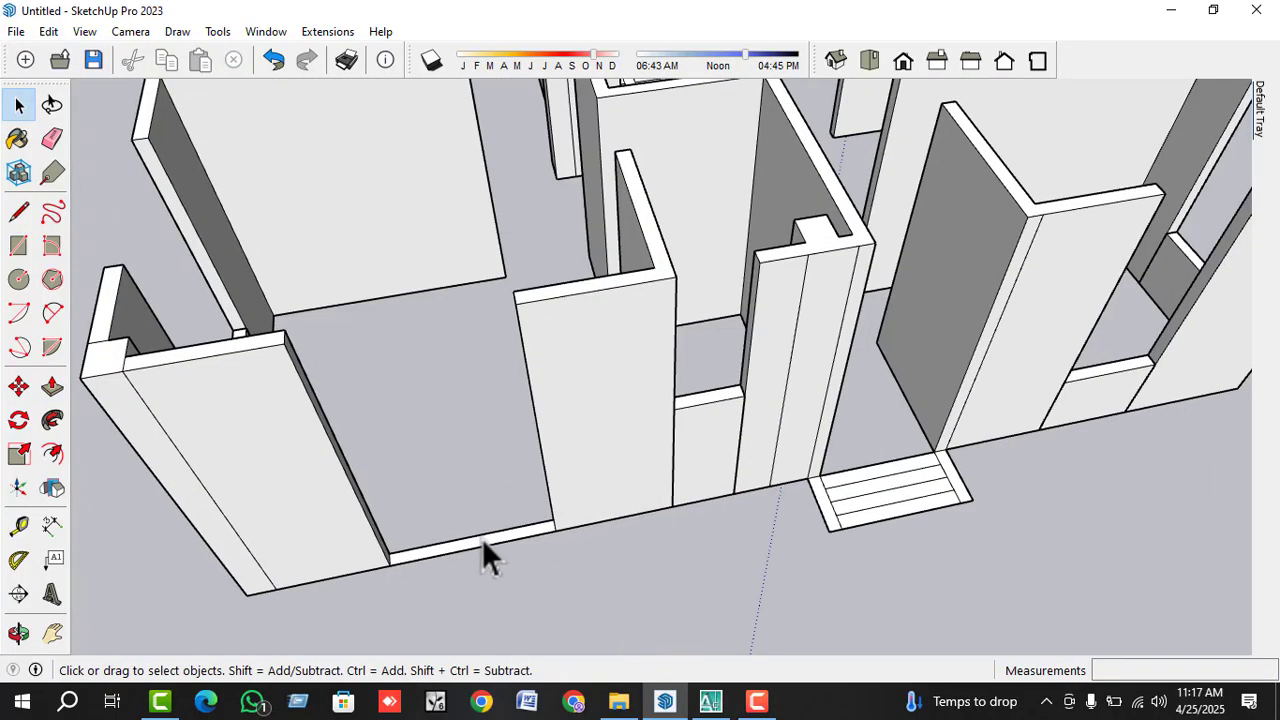
pyautogui.click(483, 543)
pyautogui.scroll(2, 480, 544)
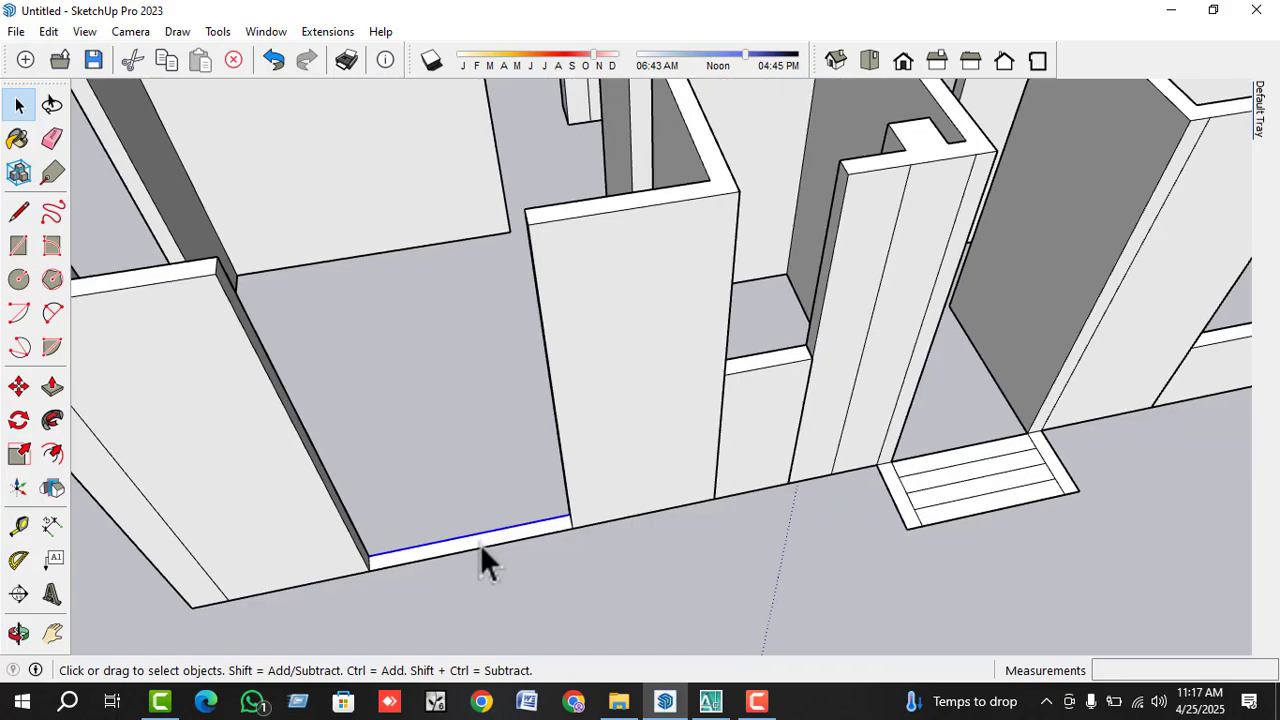
pyautogui.click(482, 544)
pyautogui.doubleClick(482, 543)
pyautogui.press('p')
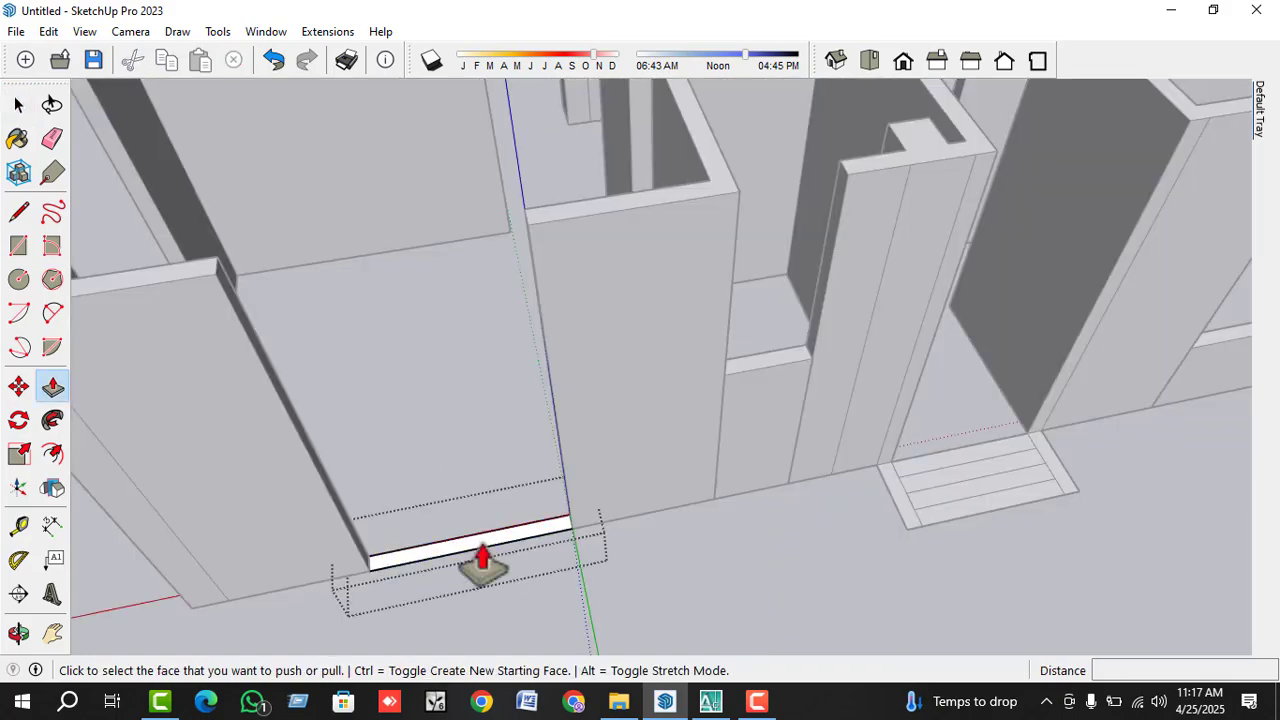
pyautogui.click(481, 548)
pyautogui.click(605, 505)
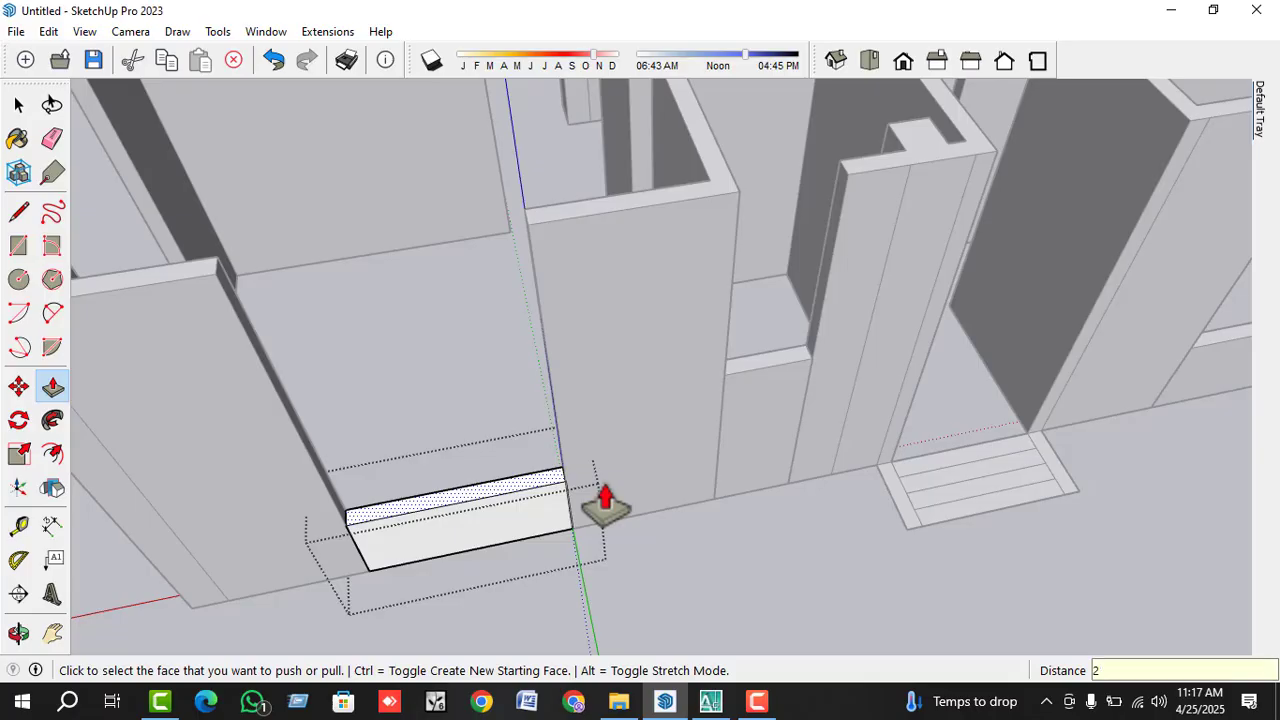
pyautogui.press('Return')
pyautogui.scroll(-3, 635, 475)
pyautogui.press('space')
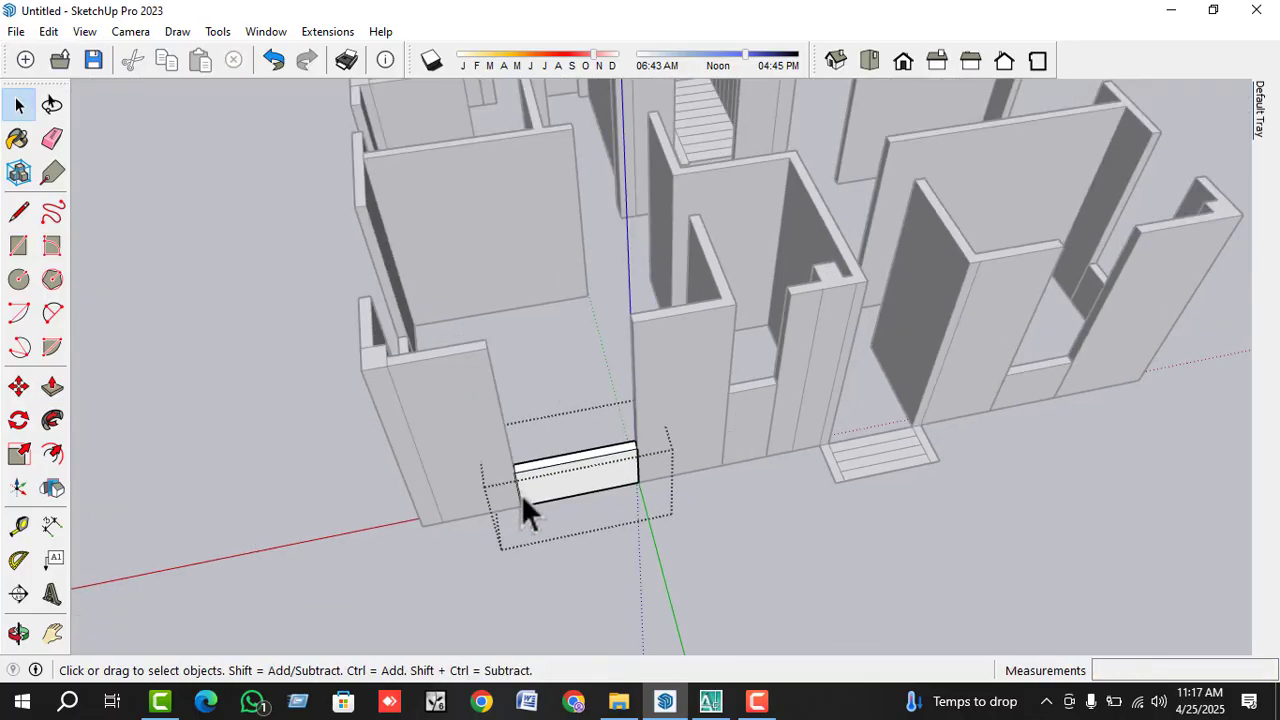
# - Extrude the U-shaped balcony outline in front of the corner room beyond the staircase into a low parapet
pyautogui.moveTo(521, 494); pyautogui.dragTo(856, 449, button='middle')
pyautogui.click(856, 449)
pyautogui.scroll(1, 856, 449)
pyautogui.scroll(-3, 696, 530)
pyautogui.moveTo(696, 530); pyautogui.dragTo(846, 439, button='middle')
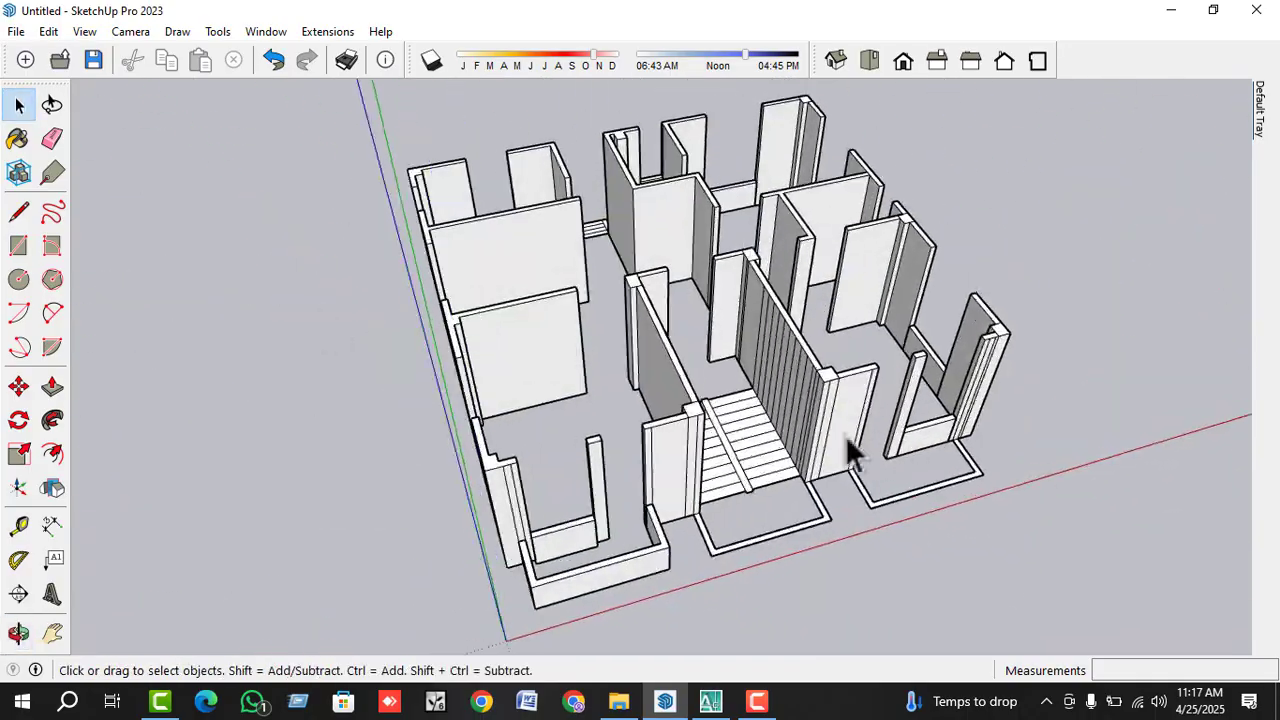
pyautogui.moveTo(690, 430); pyautogui.dragTo(667, 452, button='middle')
pyautogui.scroll(3, 545, 465)
pyautogui.scroll(-2, 667, 452)
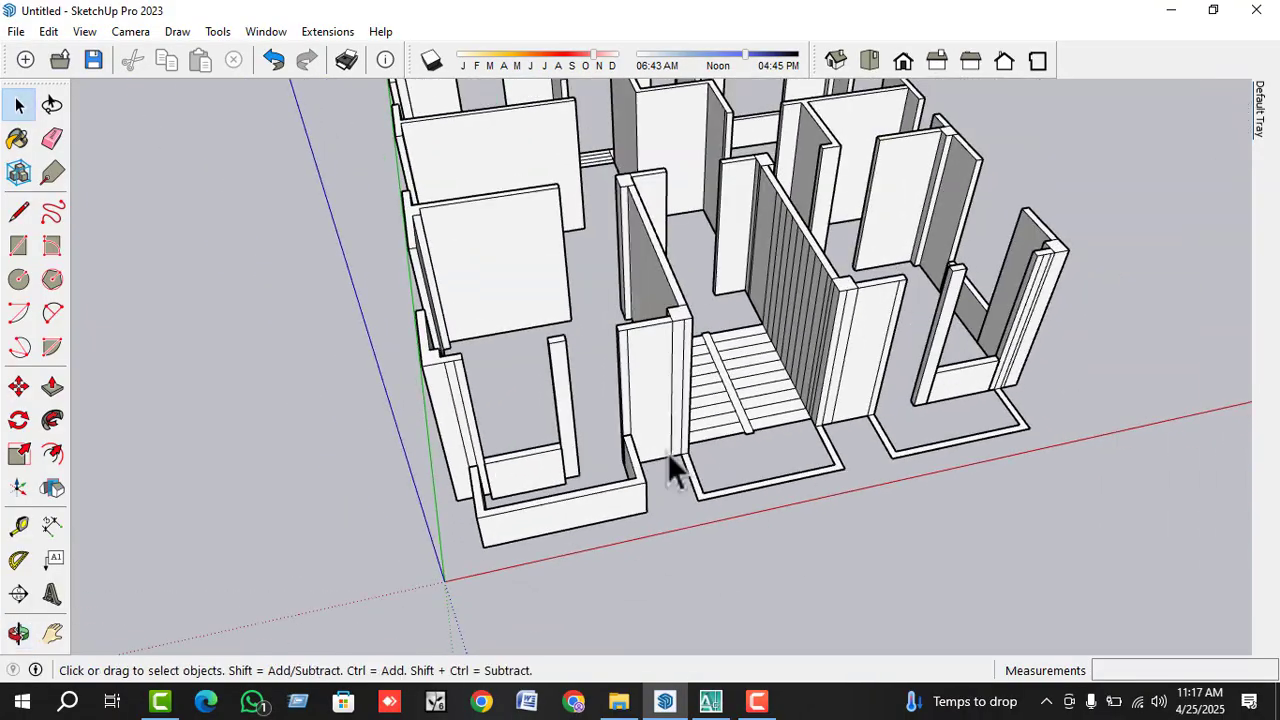
pyautogui.scroll(2, 1144, 419)
pyautogui.scroll(3, 909, 465)
pyautogui.click(900, 452)
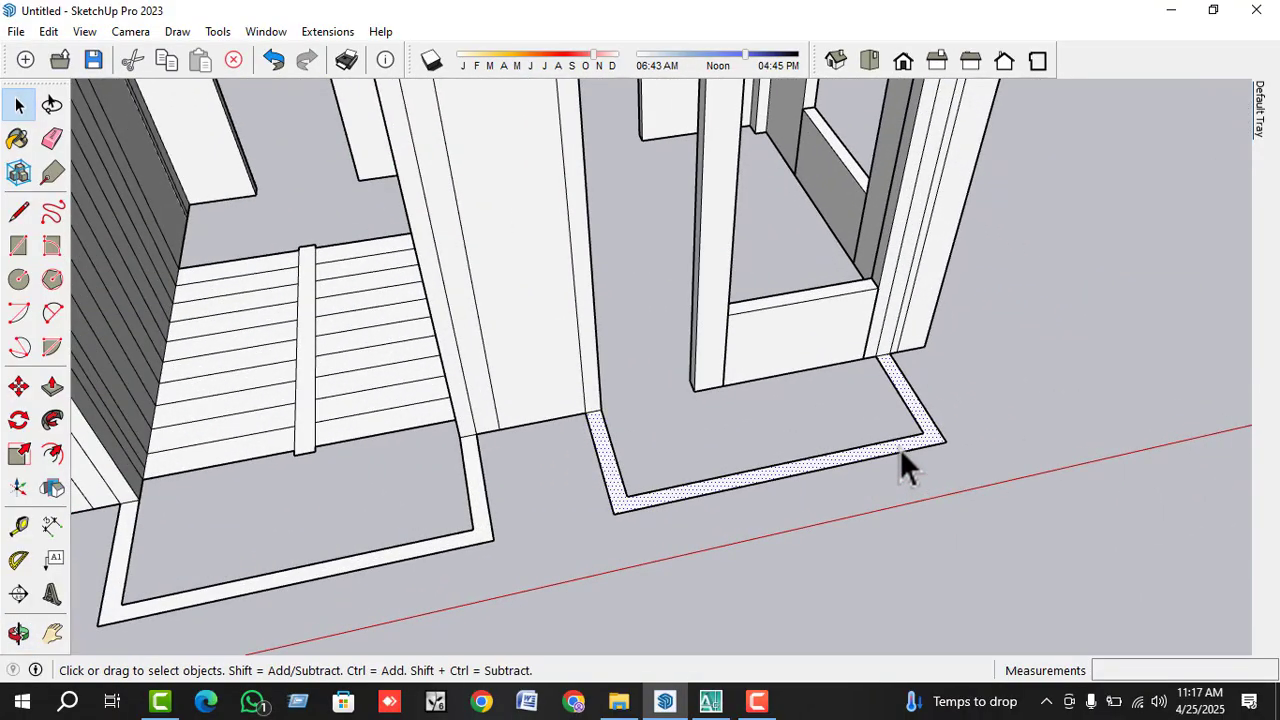
pyautogui.scroll(-3, 903, 450)
pyautogui.write('p')
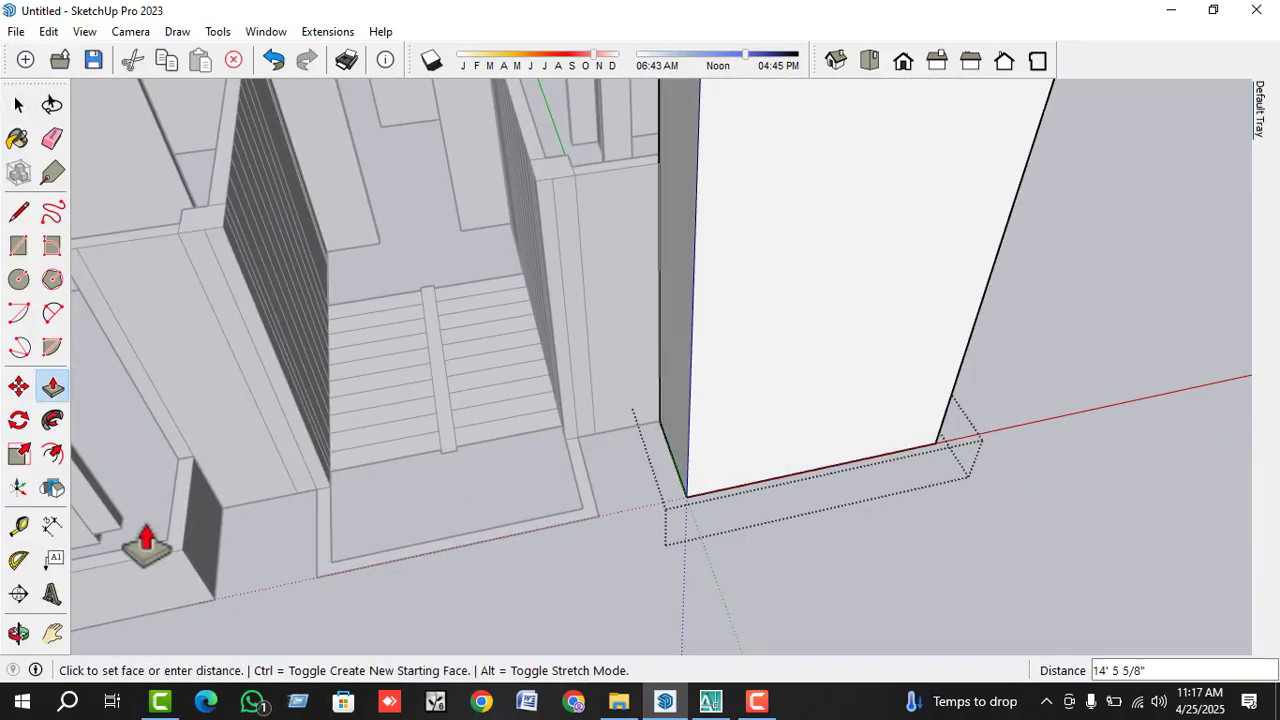
pyautogui.write("2'")
pyautogui.press('Return')
pyautogui.press('space')
# - Examine the whole house model from around, checking the walls, window sills and balcony parapets
pyautogui.moveTo(959, 459)
pyautogui.mouseDown(button='middle')
pyautogui.moveTo(714, 486)
pyautogui.moveTo(548, 522)
pyautogui.moveTo(943, 517)
pyautogui.moveTo(634, 491)
pyautogui.moveTo(770, 490)
pyautogui.moveTo(782, 400)
pyautogui.mouseUp(button='middle')
pyautogui.scroll(-3, 660, 523)
pyautogui.scroll(-2, 709, 393)
pyautogui.scroll(2, 589, 555)
pyautogui.scroll(-3, 600, 540)
pyautogui.scroll(2, 661, 567)
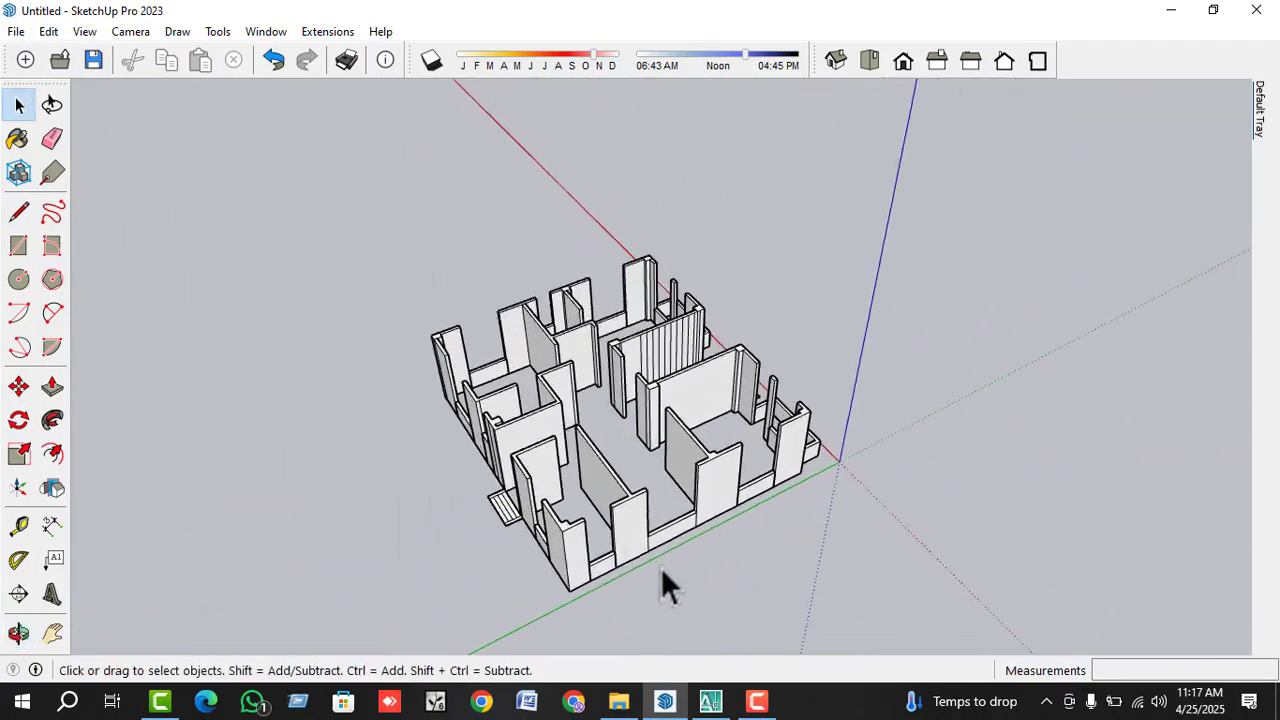
pyautogui.scroll(2, 650, 557)
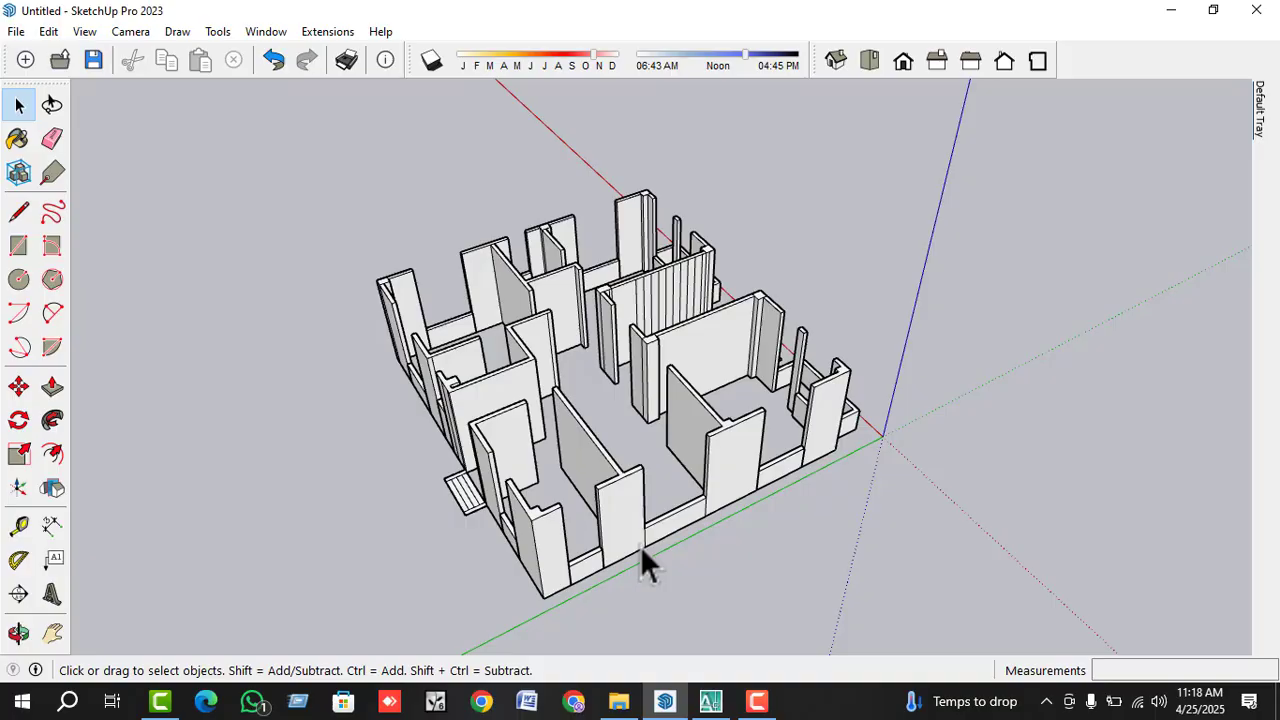
pyautogui.moveTo(641, 548)
pyautogui.mouseDown(button='middle')
pyautogui.moveTo(592, 448)
pyautogui.moveTo(685, 545)
pyautogui.moveTo(547, 457)
pyautogui.mouseUp(button='middle')
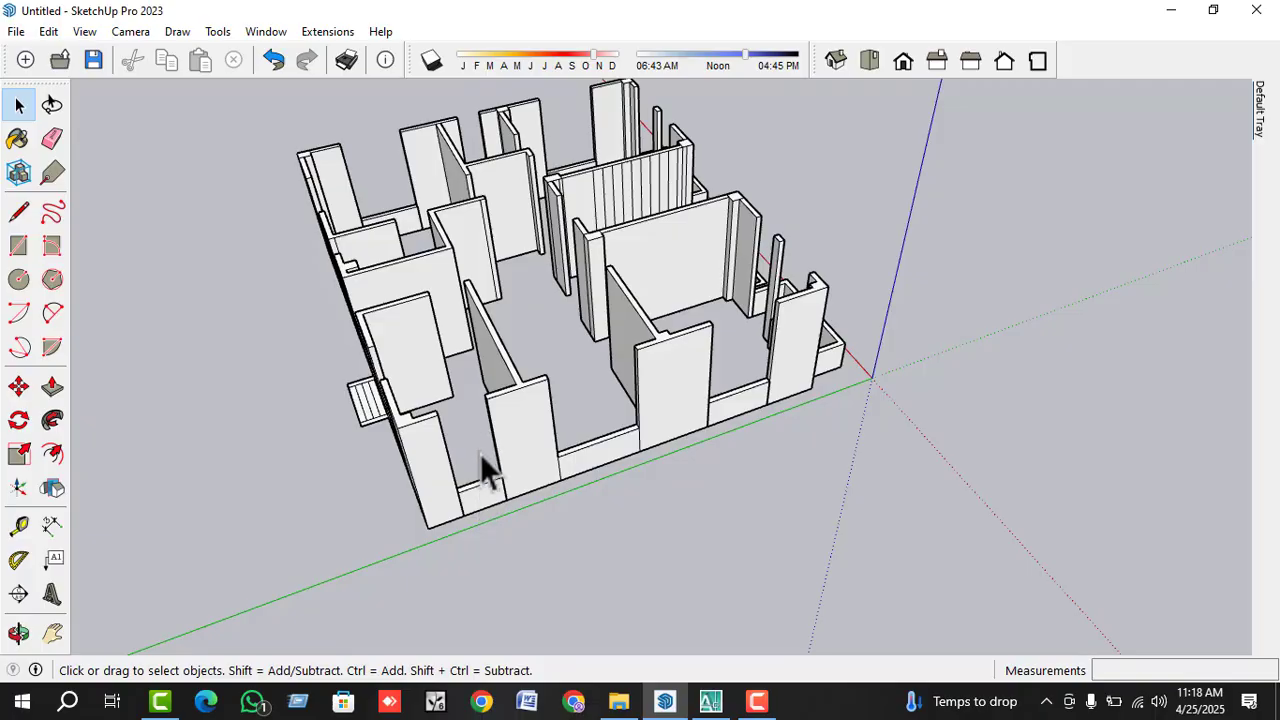
# - Draw a rectangle bridging the wall tops above the side wall's first window opening and make it a group
pyautogui.moveTo(480, 453)
pyautogui.mouseDown(button='middle')
pyautogui.moveTo(494, 409)
pyautogui.moveTo(480, 488)
pyautogui.moveTo(464, 491)
pyautogui.mouseUp(button='middle')
pyautogui.scroll(3, 480, 488)
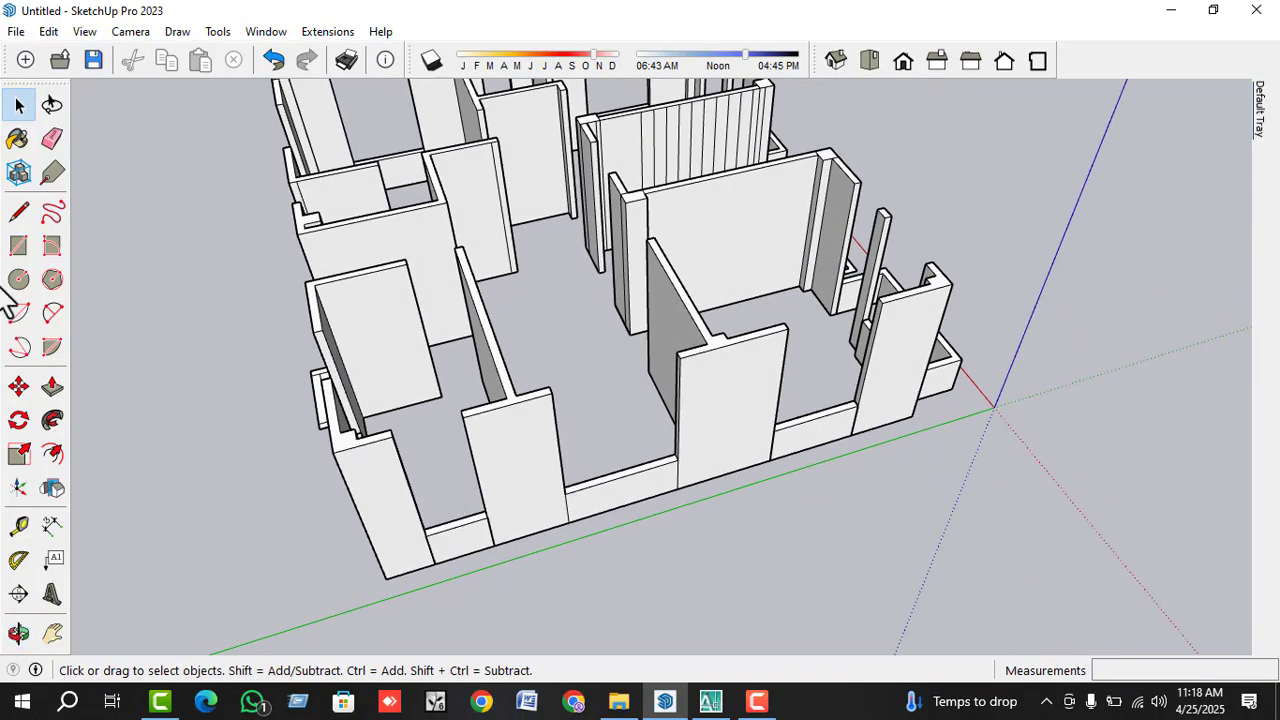
pyautogui.click(18, 246)
pyautogui.scroll(5, 457, 380)
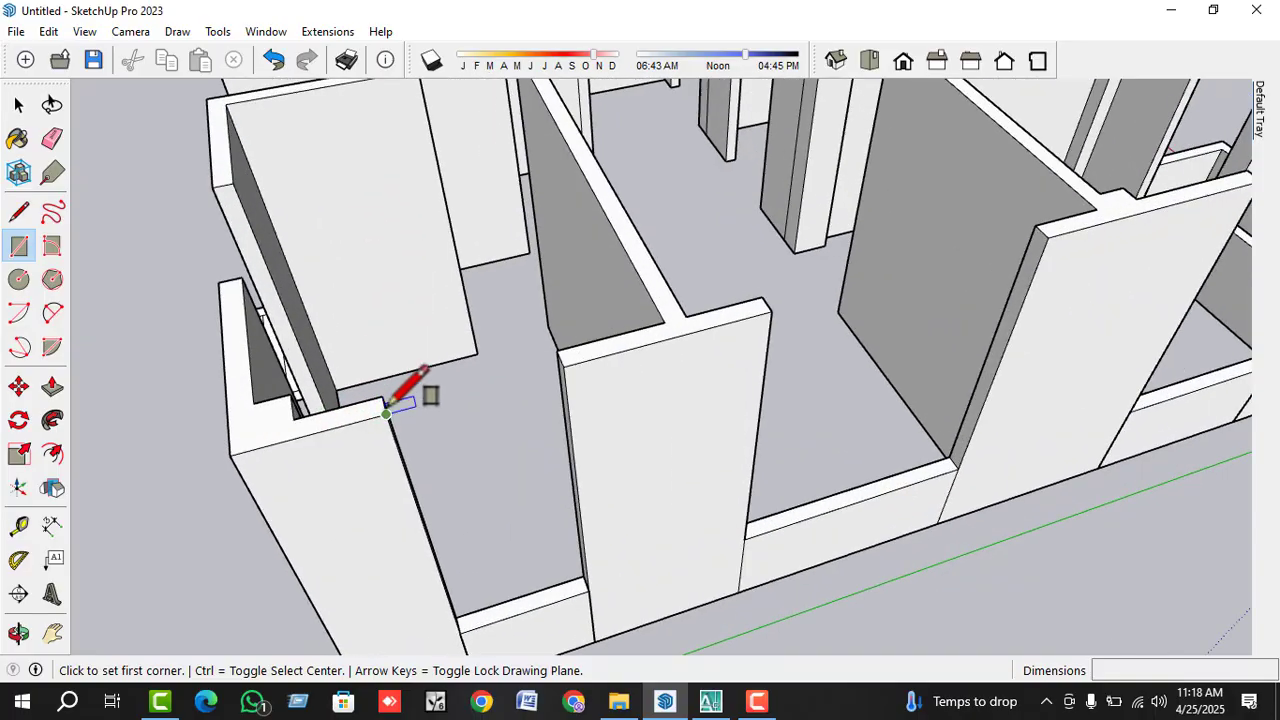
pyautogui.click(383, 397)
pyautogui.click(563, 366)
pyautogui.press('space')
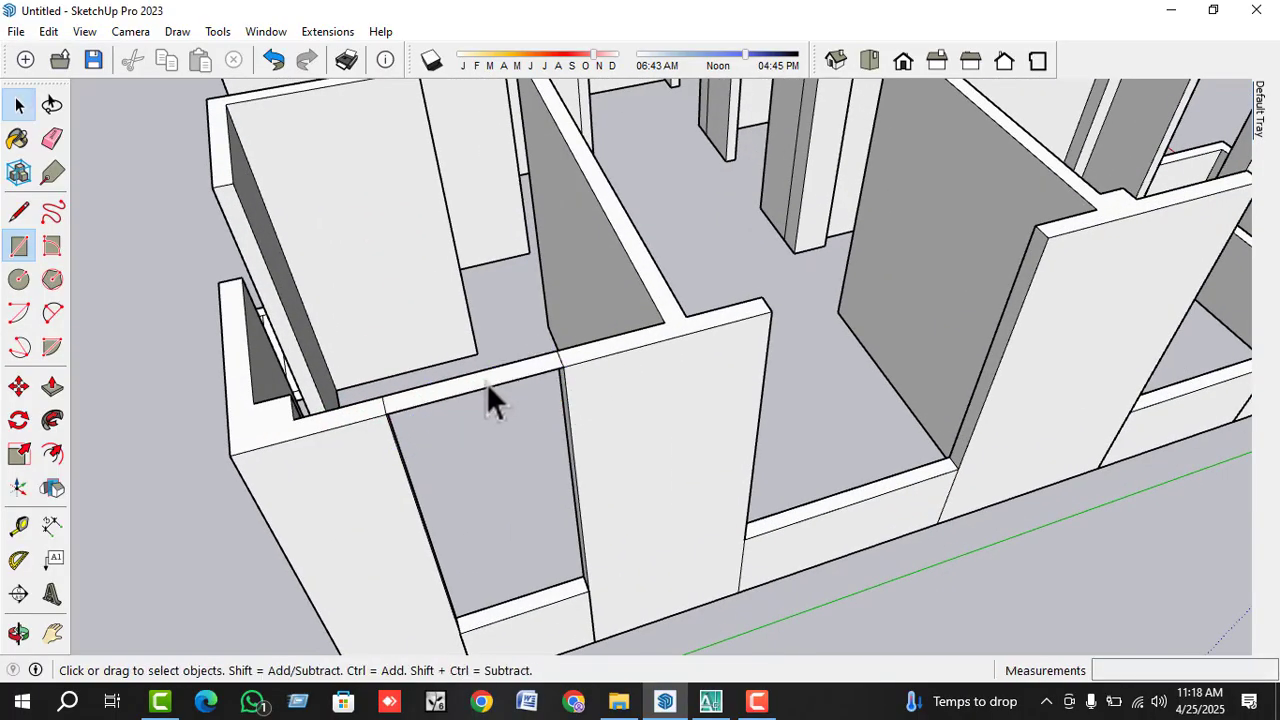
pyautogui.doubleClick(485, 379)
pyautogui.hotkey('ctrl', 'g')
# - Extrude the grouped rectangle 3' downward to form the wall panel above the window
pyautogui.doubleClick(485, 379)
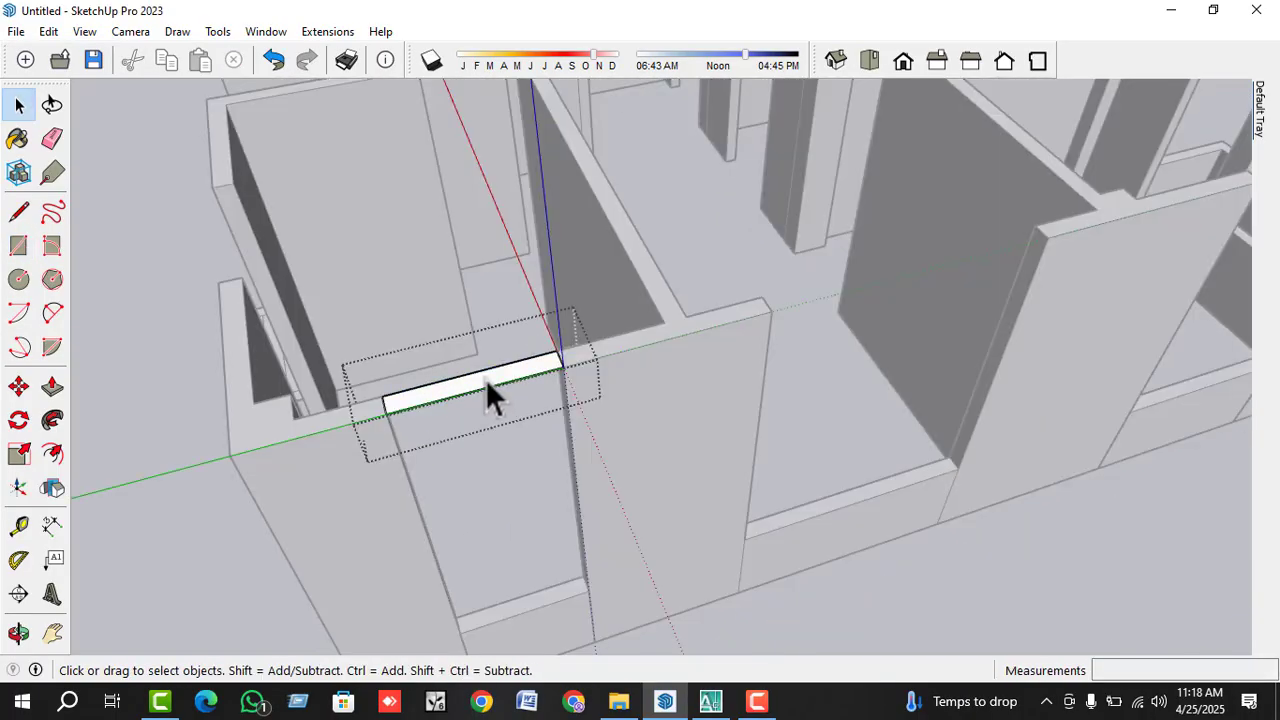
pyautogui.press('p')
pyautogui.click(485, 379)
pyautogui.write('3')
pyautogui.press('Return')
pyautogui.scroll(-5, 495, 440)
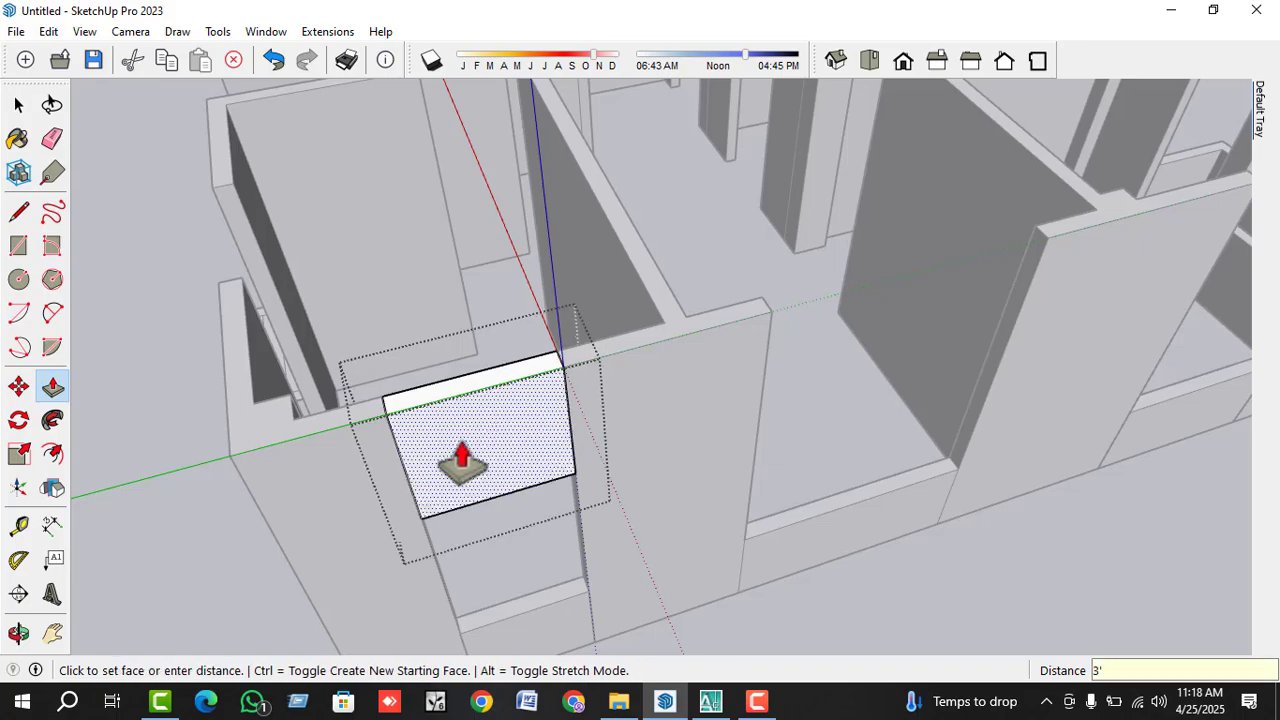
pyautogui.press('space')
# - Copy the panel above the window along the same wall to the top corner of the window opening at its far end
pyautogui.moveTo(526, 449); pyautogui.dragTo(367, 419, button='middle')
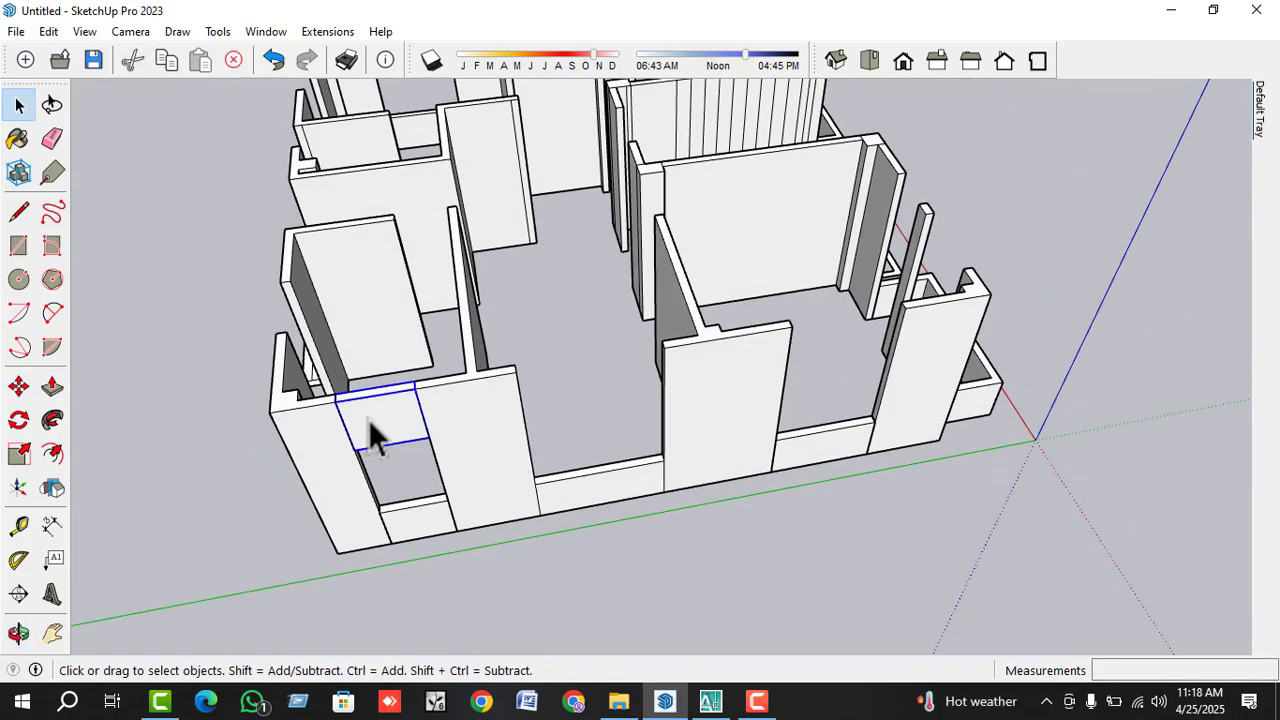
pyautogui.press('m')
pyautogui.click(337, 403)
pyautogui.press('ctrl')
pyautogui.scroll(1, 850, 330)
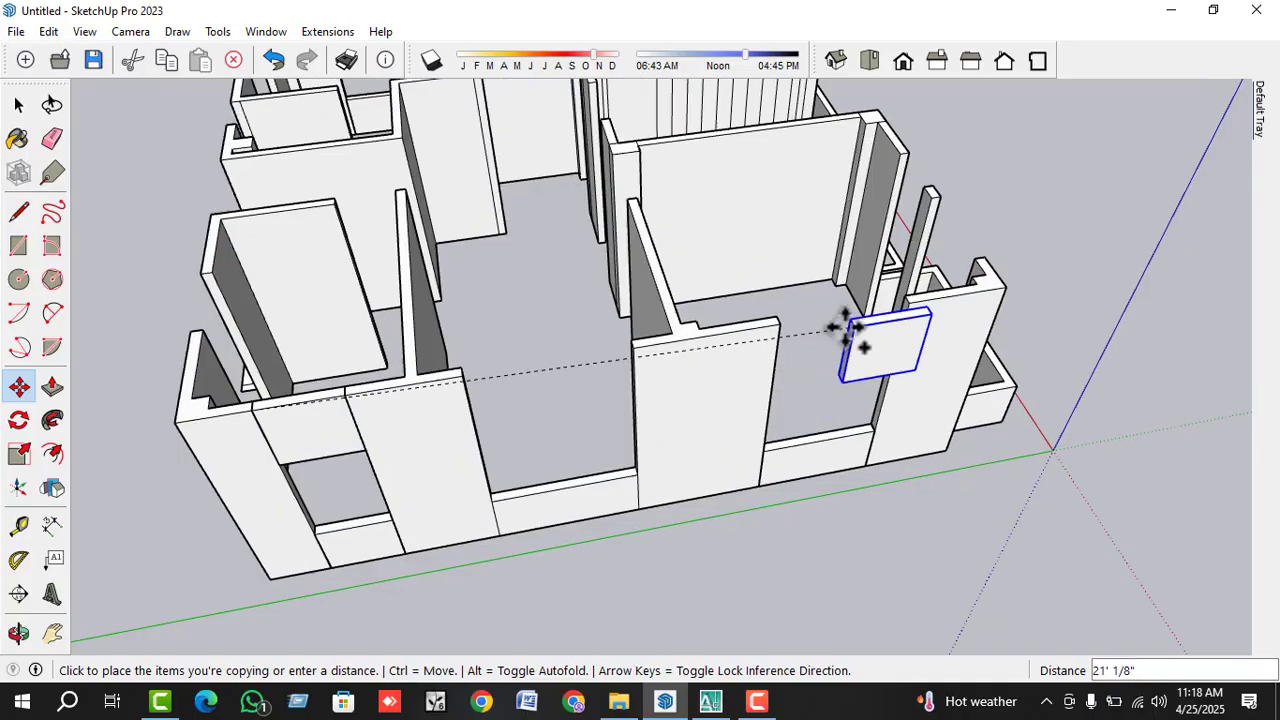
pyautogui.click(782, 323)
# - Extend the copied panel's free end to the adjacent wall so it spans the whole window opening, and select the finished panel
pyautogui.scroll(-3, 591, 480)
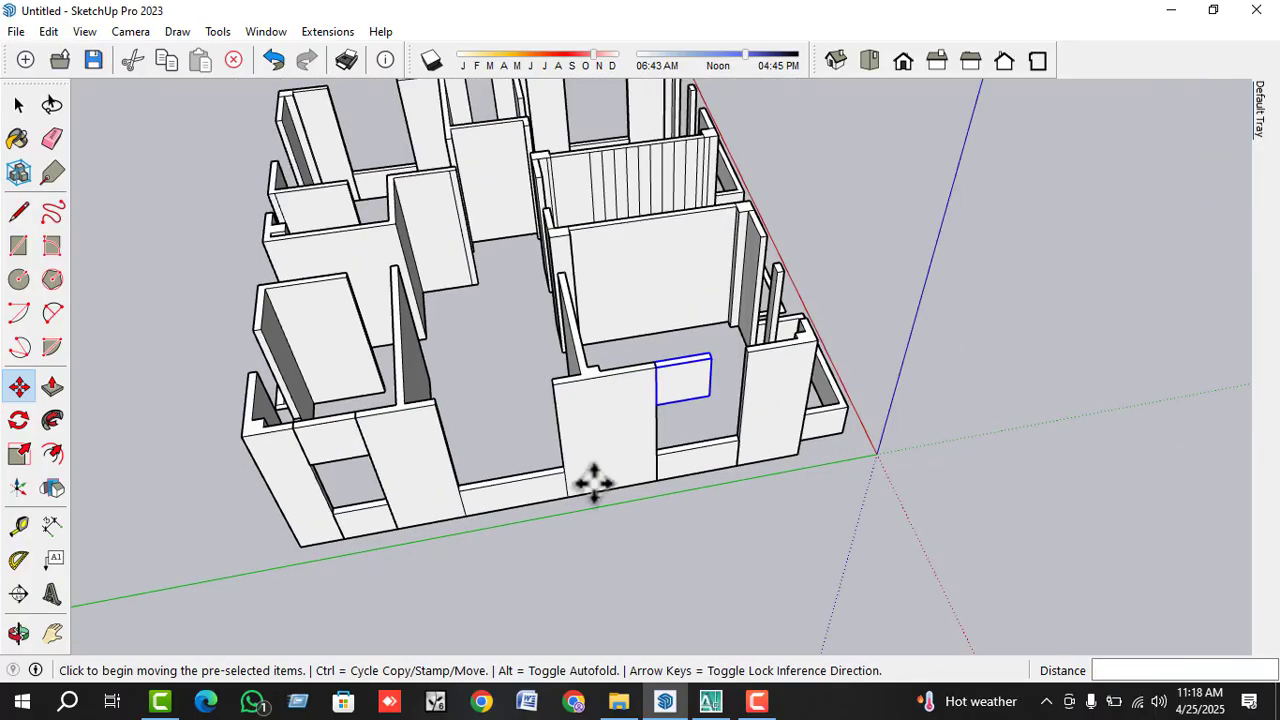
pyautogui.moveTo(591, 480); pyautogui.dragTo(323, 451, button='middle')
pyautogui.scroll(5, 538, 365)
pyautogui.scroll(4, 538, 363)
pyautogui.press('space')
pyautogui.doubleClick(510, 338)
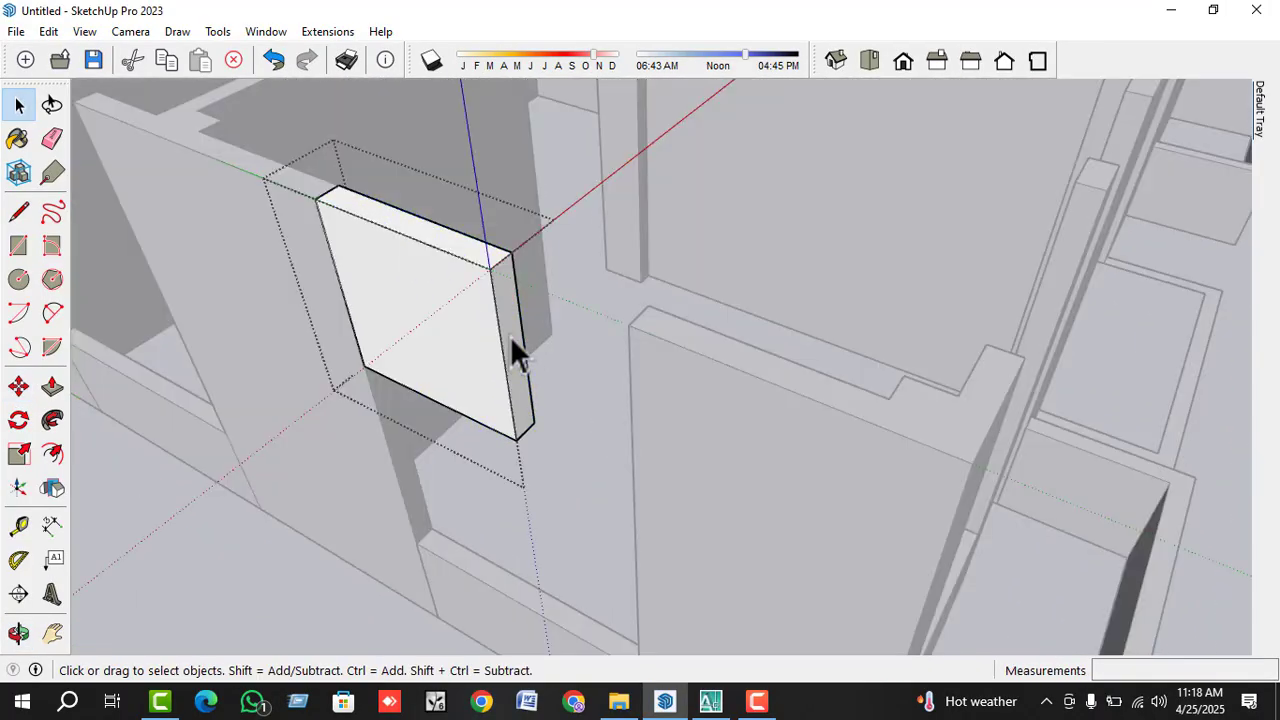
pyautogui.press('p')
pyautogui.click(508, 315)
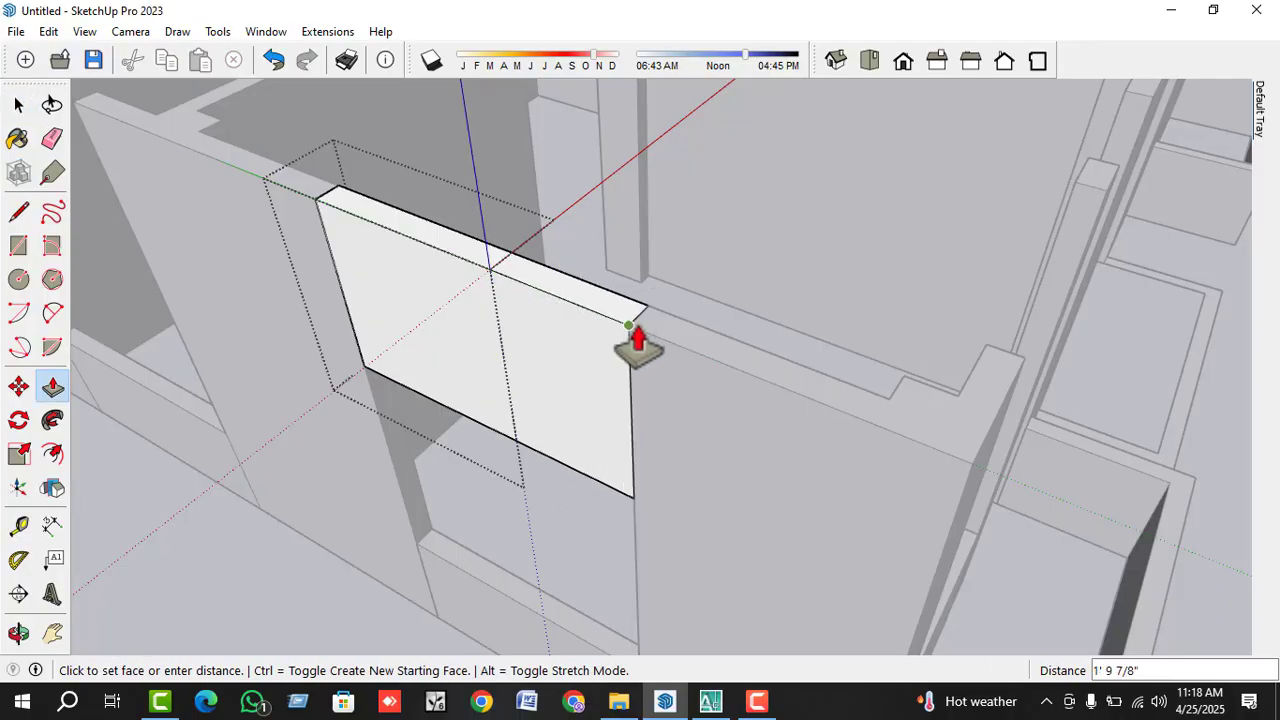
pyautogui.click(636, 327)
pyautogui.press('space')
pyautogui.moveTo(691, 331); pyautogui.dragTo(806, 417, button='middle')
pyautogui.press('Escape')
pyautogui.click(823, 417)
pyautogui.scroll(-1, 823, 417)
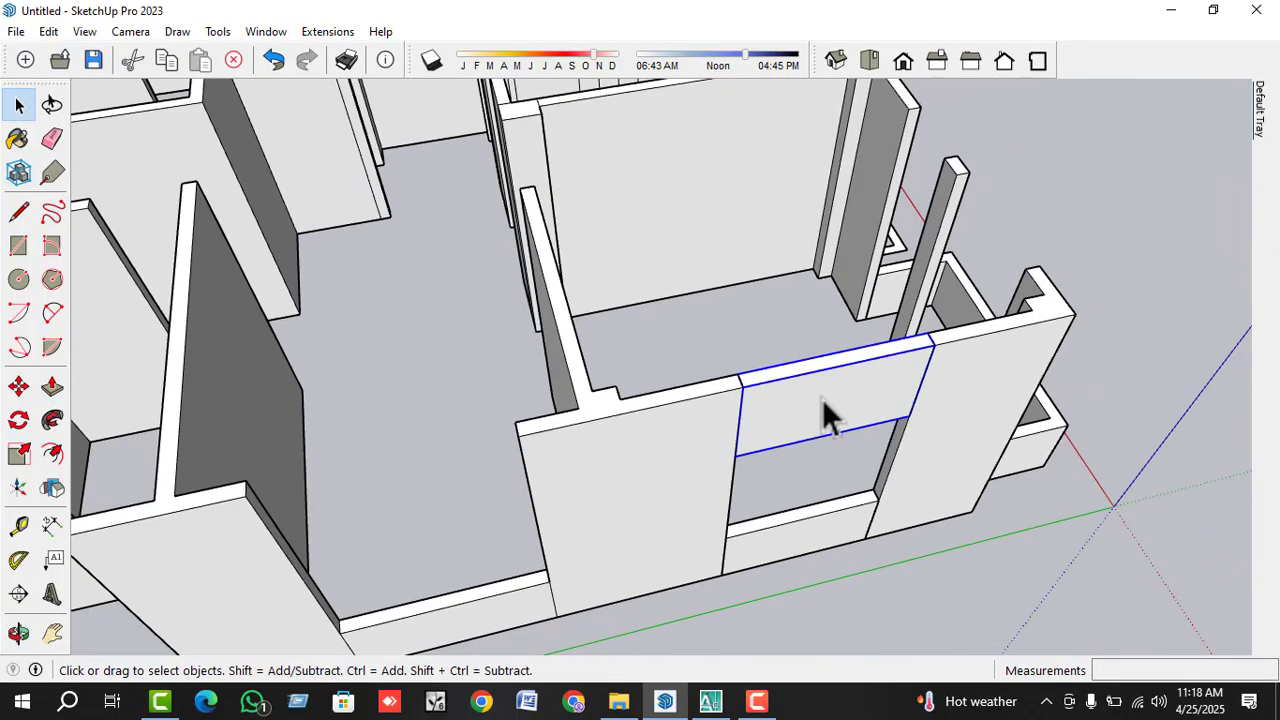
# - Copy the selected panel along the same side wall to the top corner of the middle window opening
pyautogui.press('m')
pyautogui.click(740, 388)
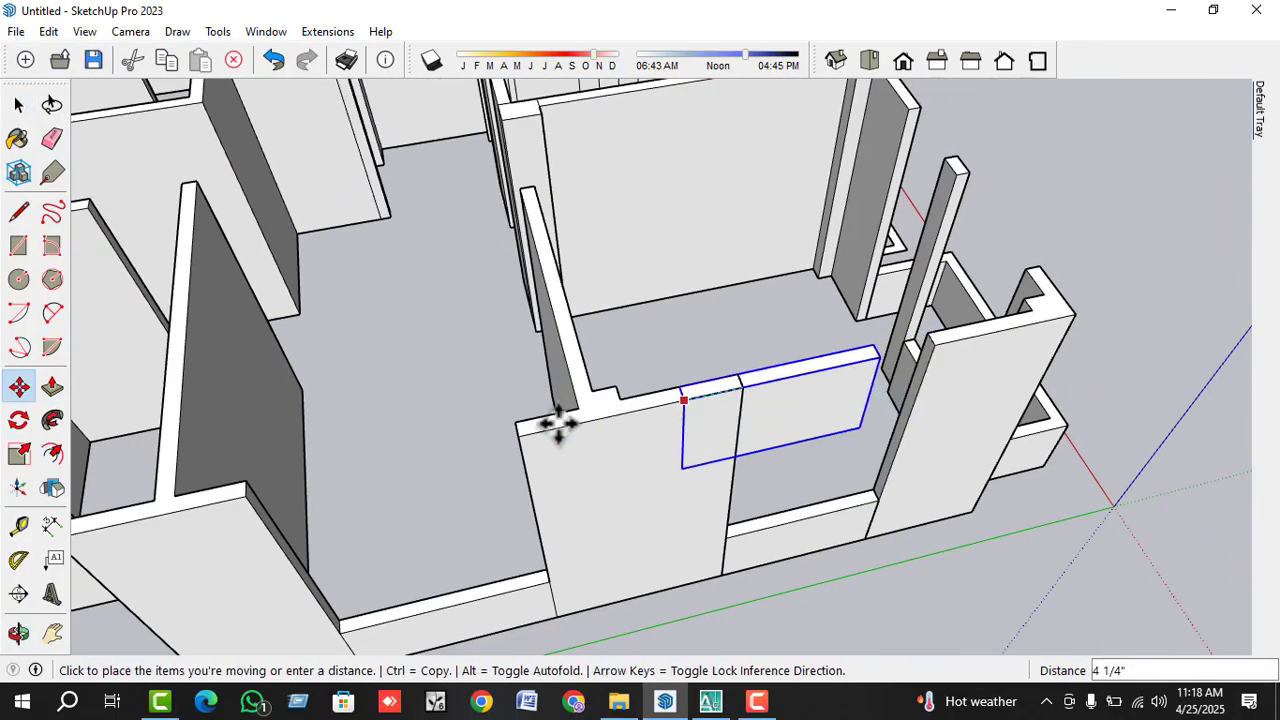
pyautogui.click(243, 500)
pyautogui.moveTo(443, 491); pyautogui.dragTo(265, 368, button='middle')
pyautogui.press('space')
pyautogui.scroll(5, 357, 300)
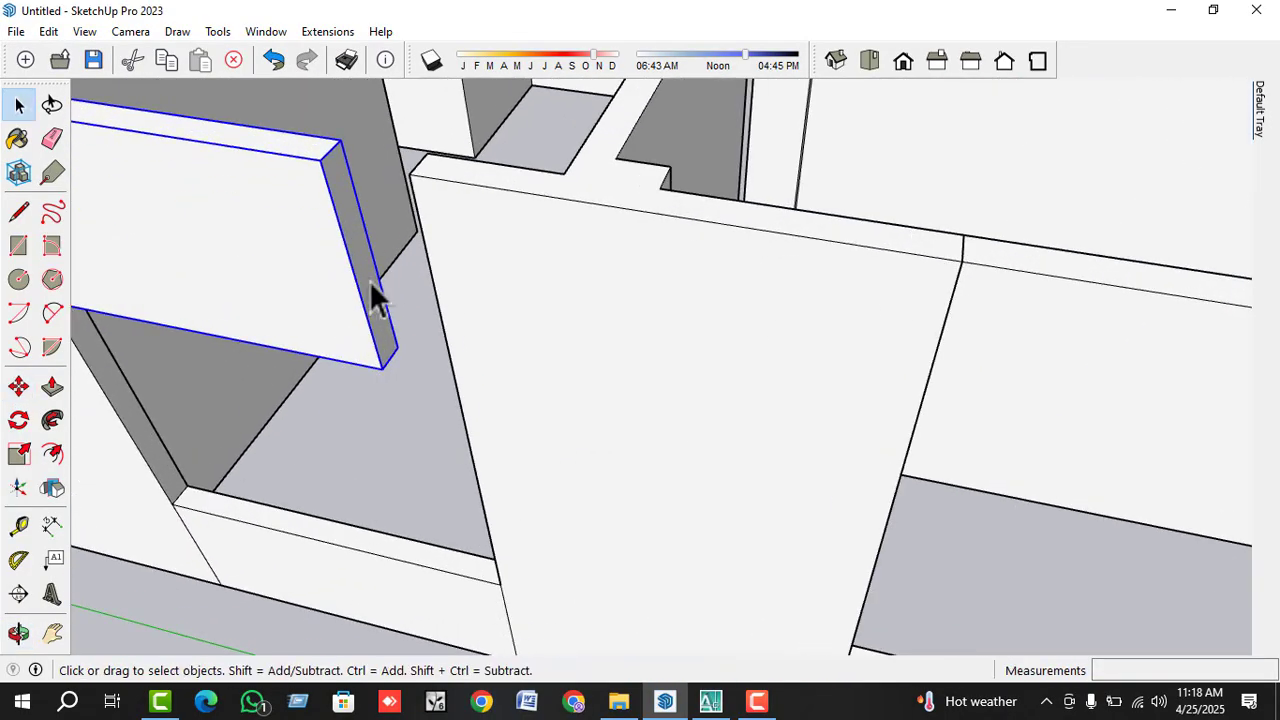
# - Extend the copied panel's free end 1' to the adjacent wall so it spans the middle window opening
pyautogui.doubleClick(369, 280)
pyautogui.press('p')
pyautogui.click(364, 259)
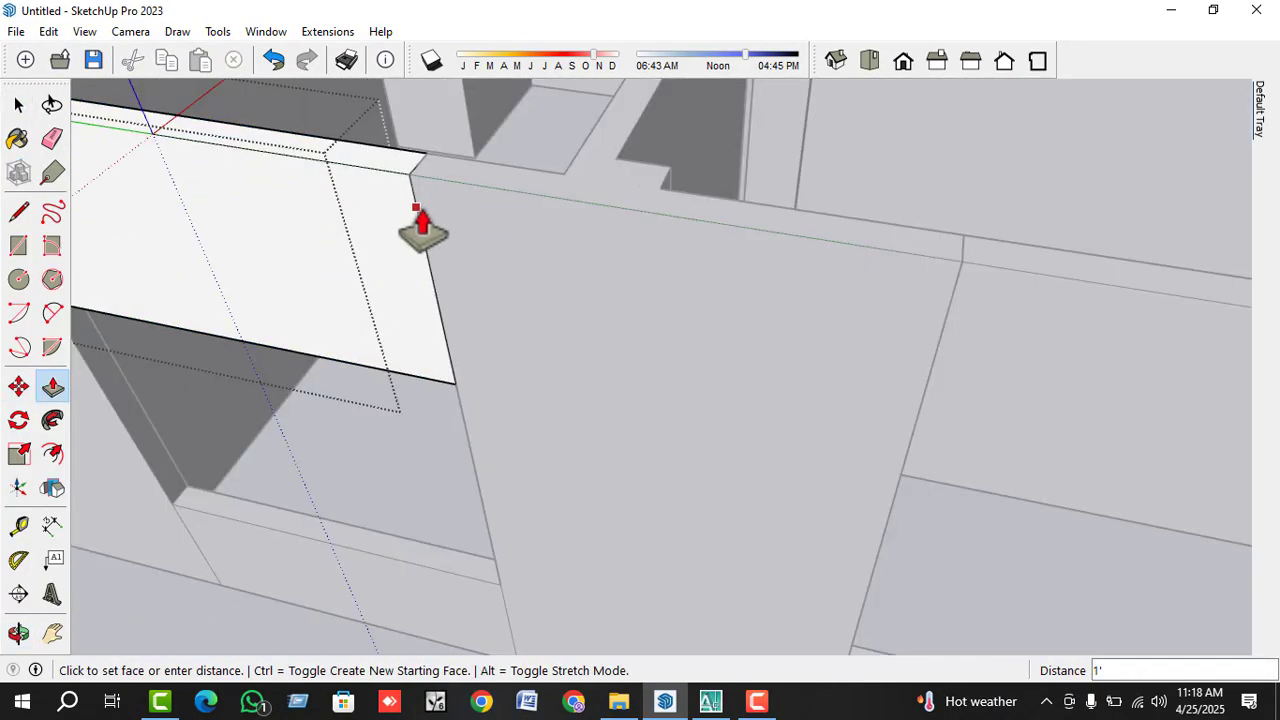
pyautogui.click(417, 210)
pyautogui.press('space')
# - Copy the panel above the side wall's window nearest the origin 32' 6 1/2" across to the matching window of the opposite side wall
pyautogui.scroll(-6, 380, 382)
pyautogui.click(611, 379)
pyautogui.scroll(-2, 613, 390)
pyautogui.scroll(-2, 633, 381)
pyautogui.click(580, 434)
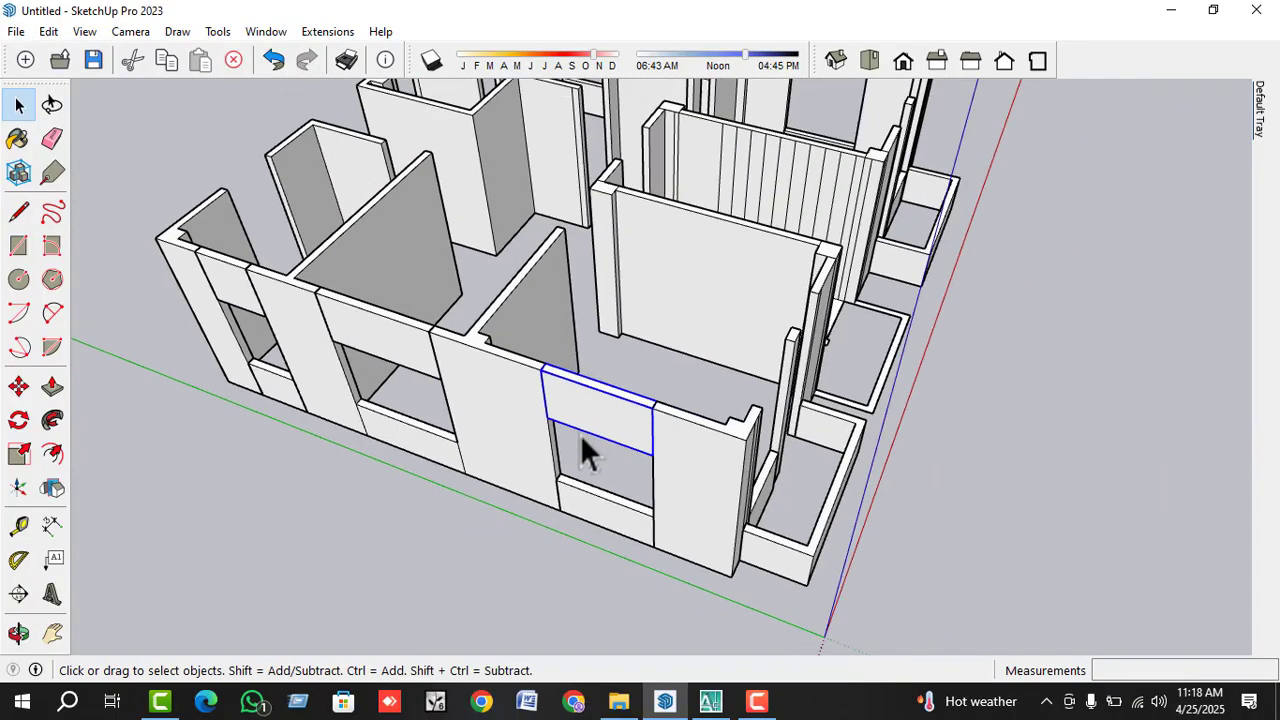
pyautogui.press('m')
pyautogui.click(651, 408)
pyautogui.press('ctrl')
pyautogui.scroll(-3, 512, 543)
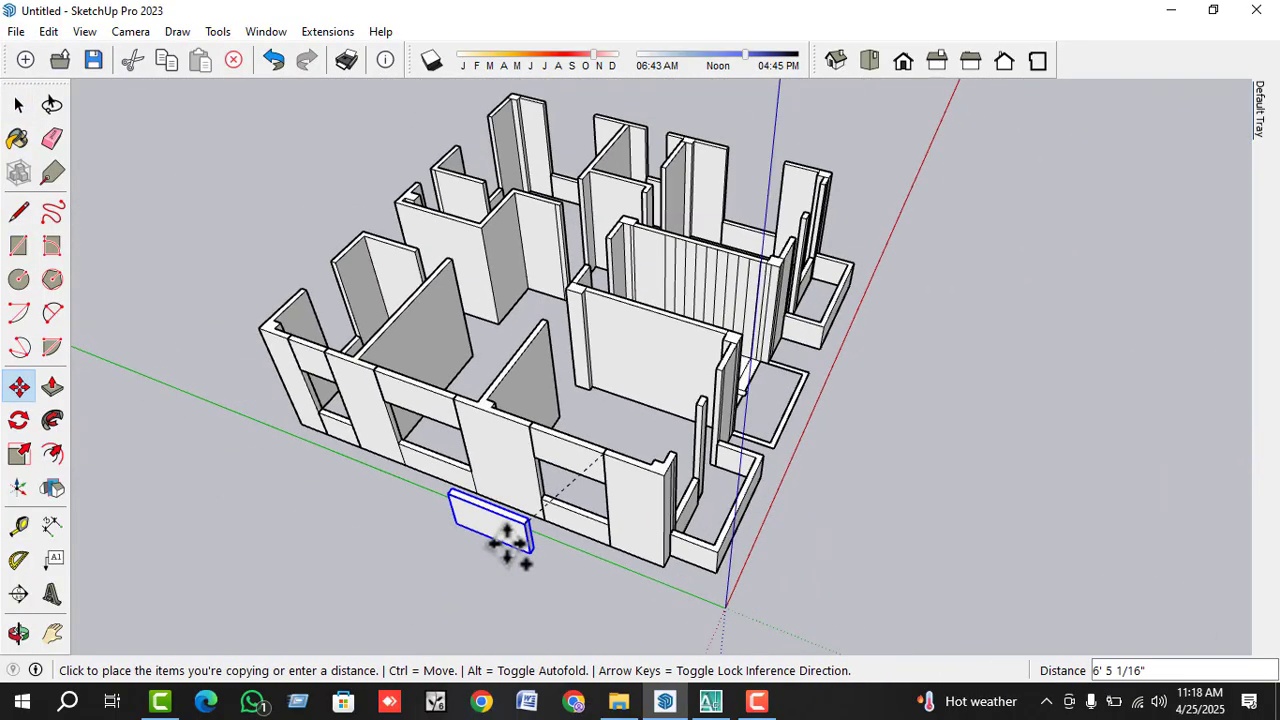
pyautogui.scroll(5, 777, 94)
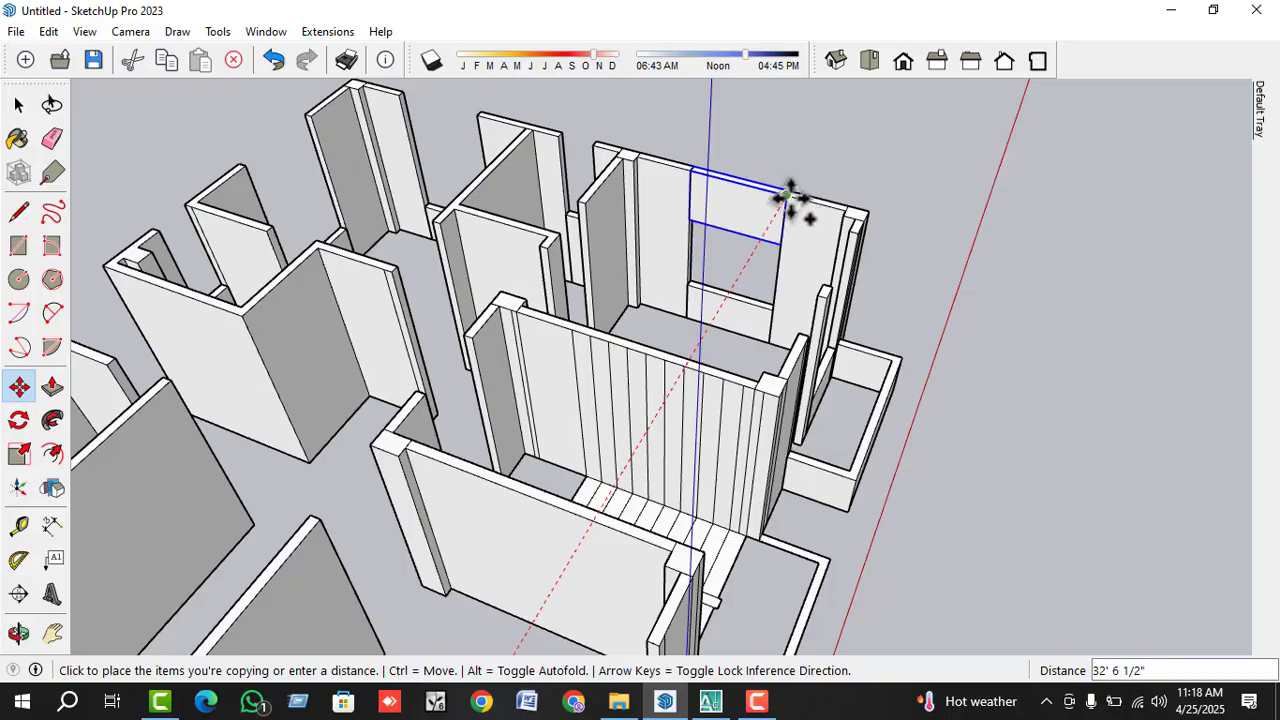
pyautogui.click(789, 196)
# - Copy that panel 17' 4" along the opposite side wall to the window opening at its far end
pyautogui.scroll(2, 786, 200)
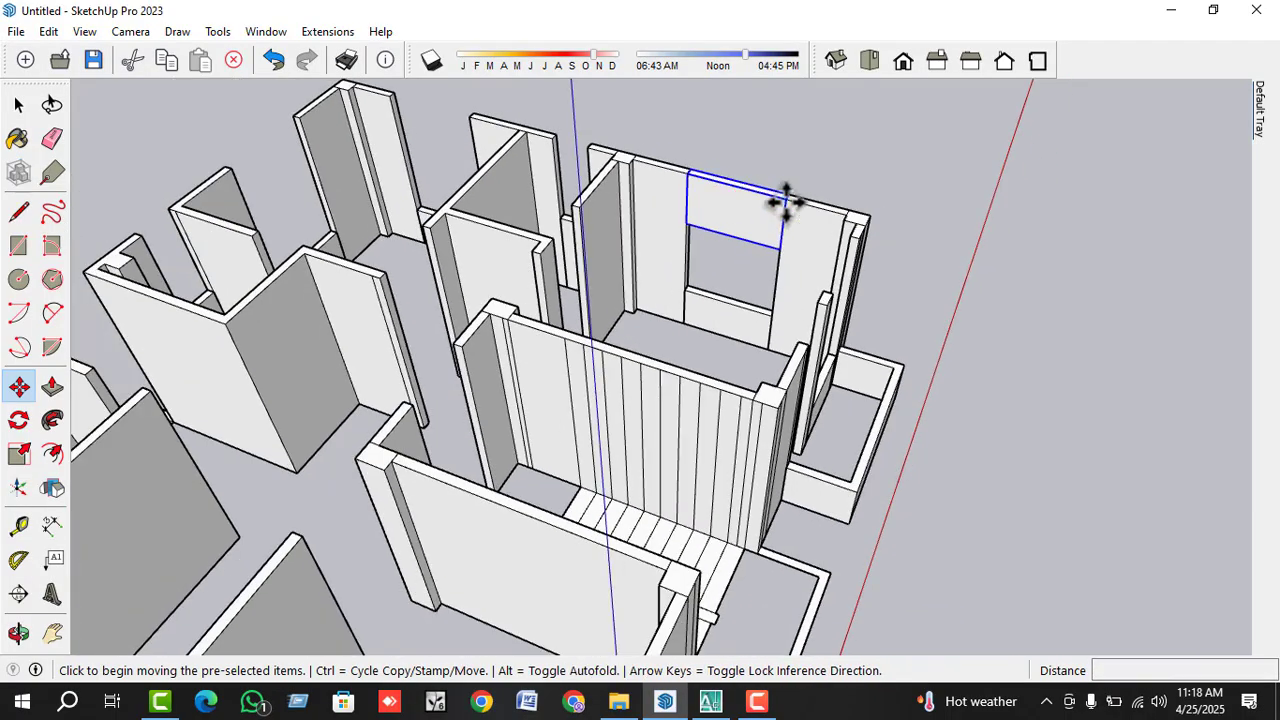
pyautogui.click(786, 200)
pyautogui.scroll(2, 500, 118)
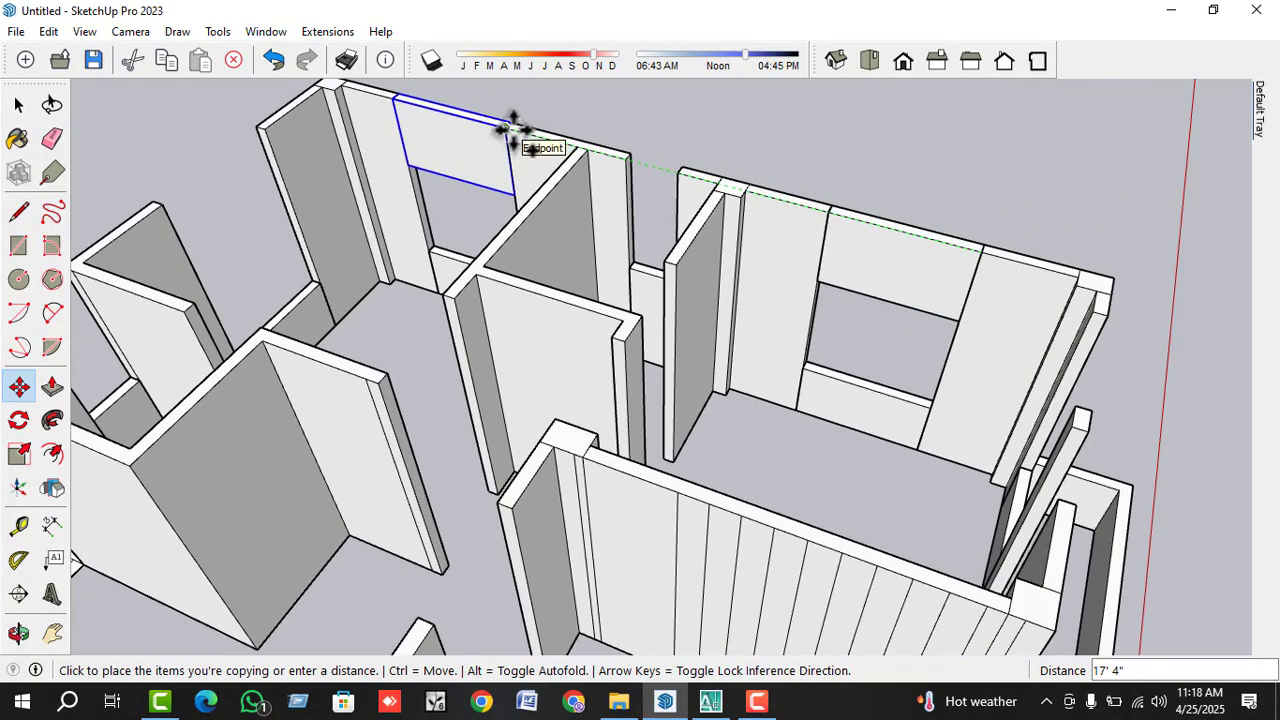
pyautogui.click(512, 128)
pyautogui.scroll(-2, 512, 128)
pyautogui.moveTo(628, 171); pyautogui.dragTo(607, 225, button='middle')
pyautogui.moveTo(711, 186); pyautogui.dragTo(963, 274, button='middle')
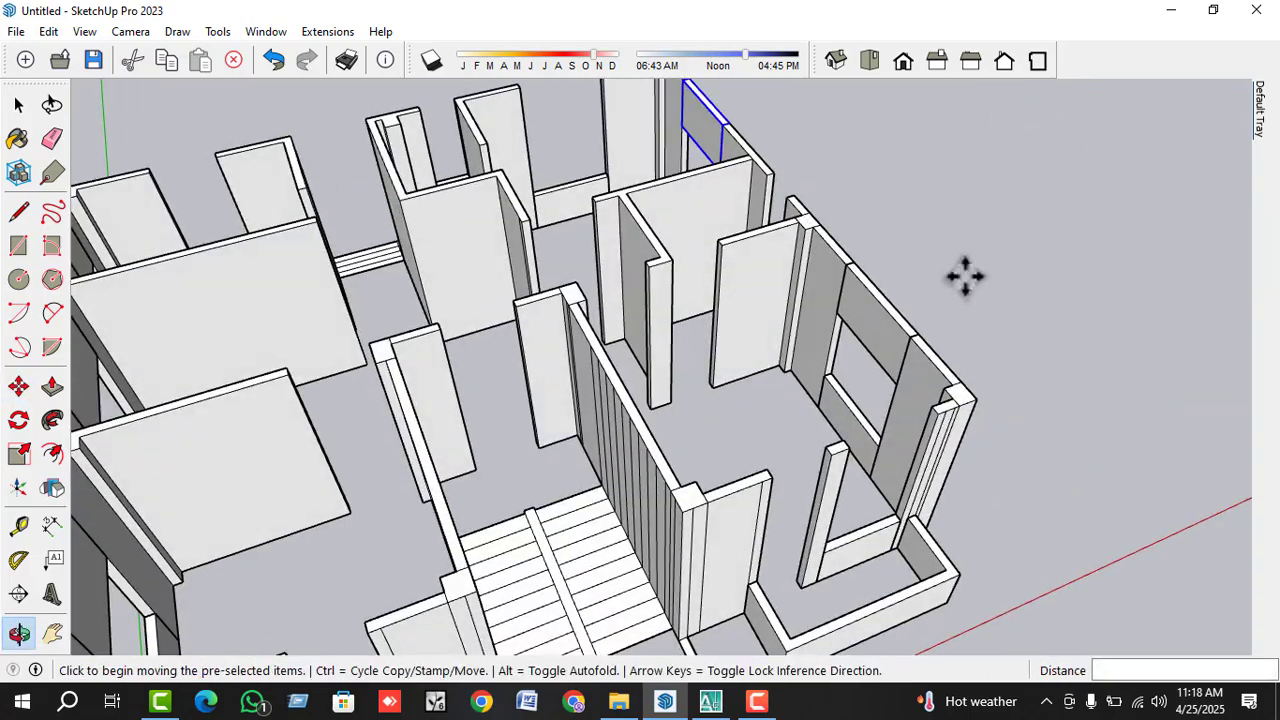
pyautogui.press('space')
pyautogui.scroll(-3, 570, 169)
pyautogui.moveTo(570, 169); pyautogui.dragTo(619, 343, button='middle')
pyautogui.scroll(4, 720, 274)
pyautogui.moveTo(720, 274); pyautogui.dragTo(642, 368, button='middle')
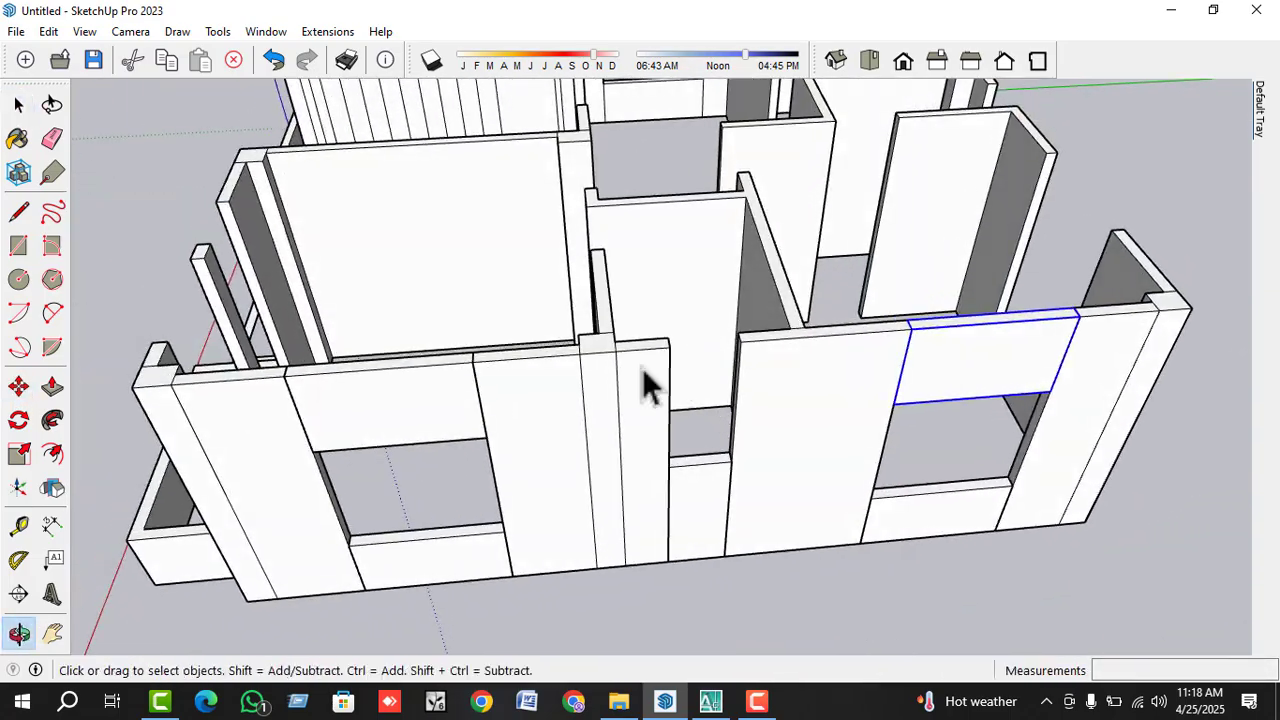
pyautogui.click(18, 245)
pyautogui.scroll(4, 640, 335)
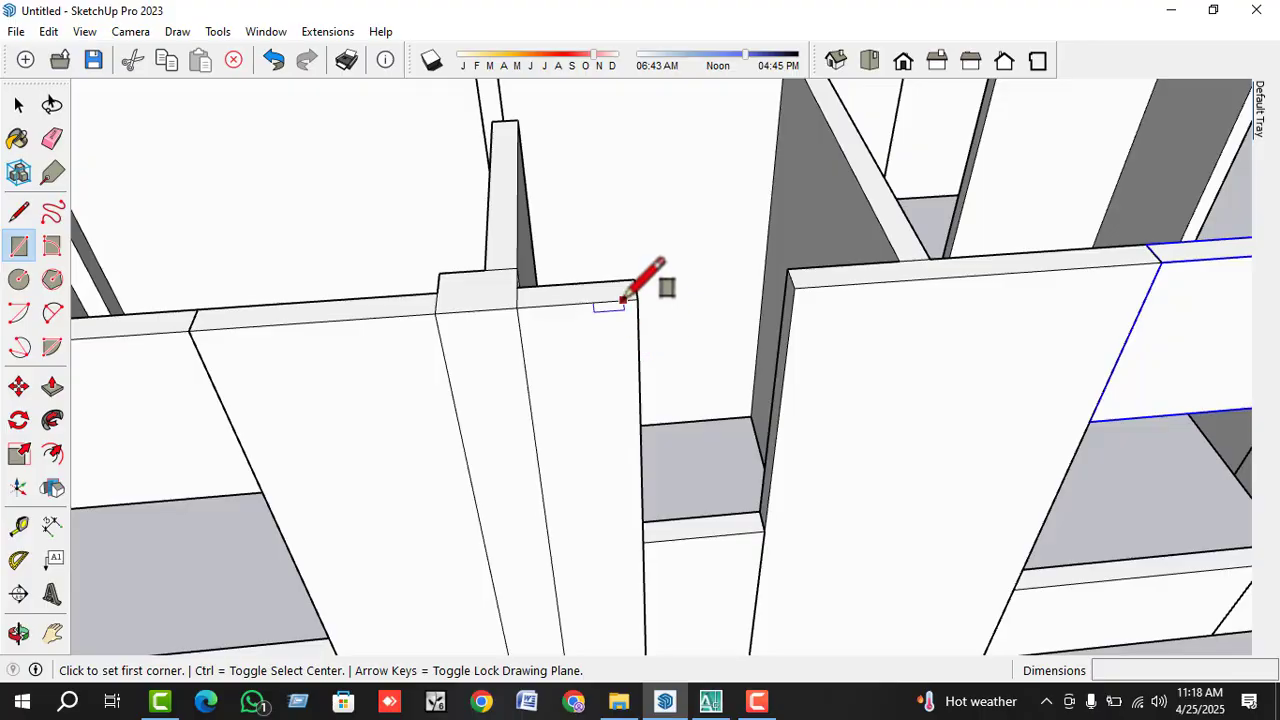
pyautogui.click(637, 298)
pyautogui.press('space')
pyautogui.scroll(2, 715, 295)
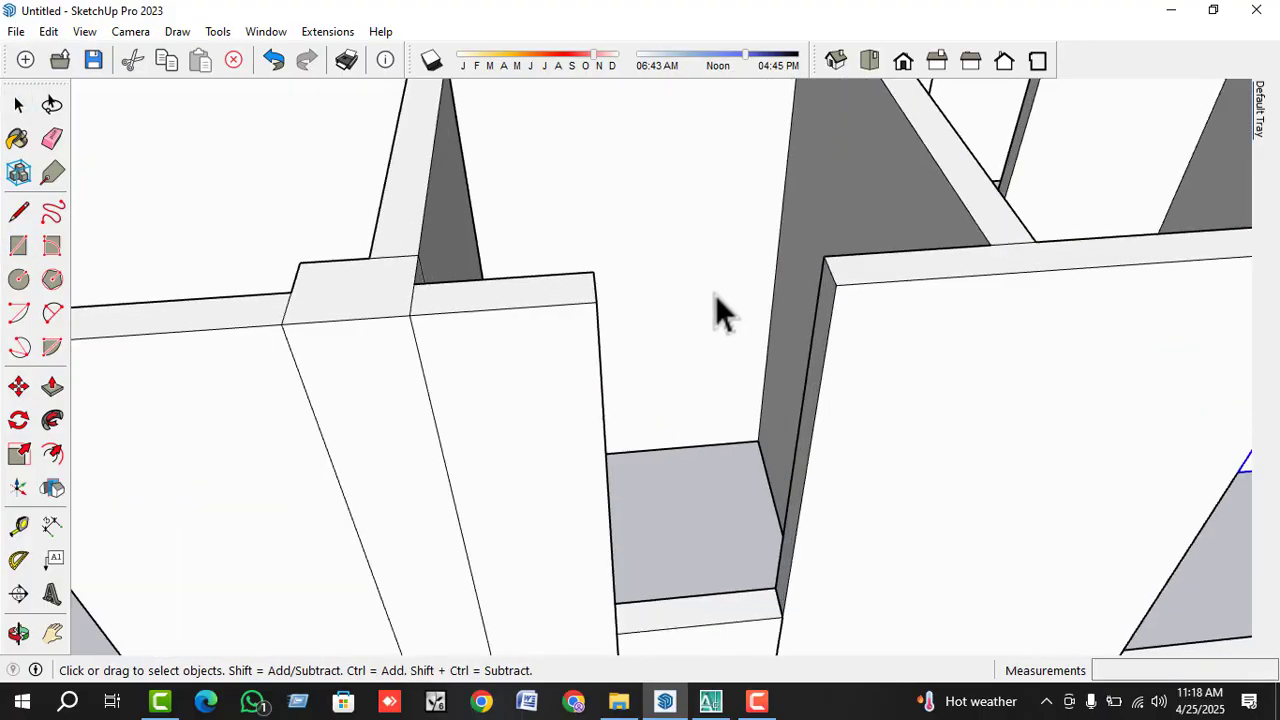
# - Draw a rectangle bridging the wall tops above the narrow opening between the two windows and make it a group
pyautogui.click(18, 245)
pyautogui.scroll(1, 600, 265)
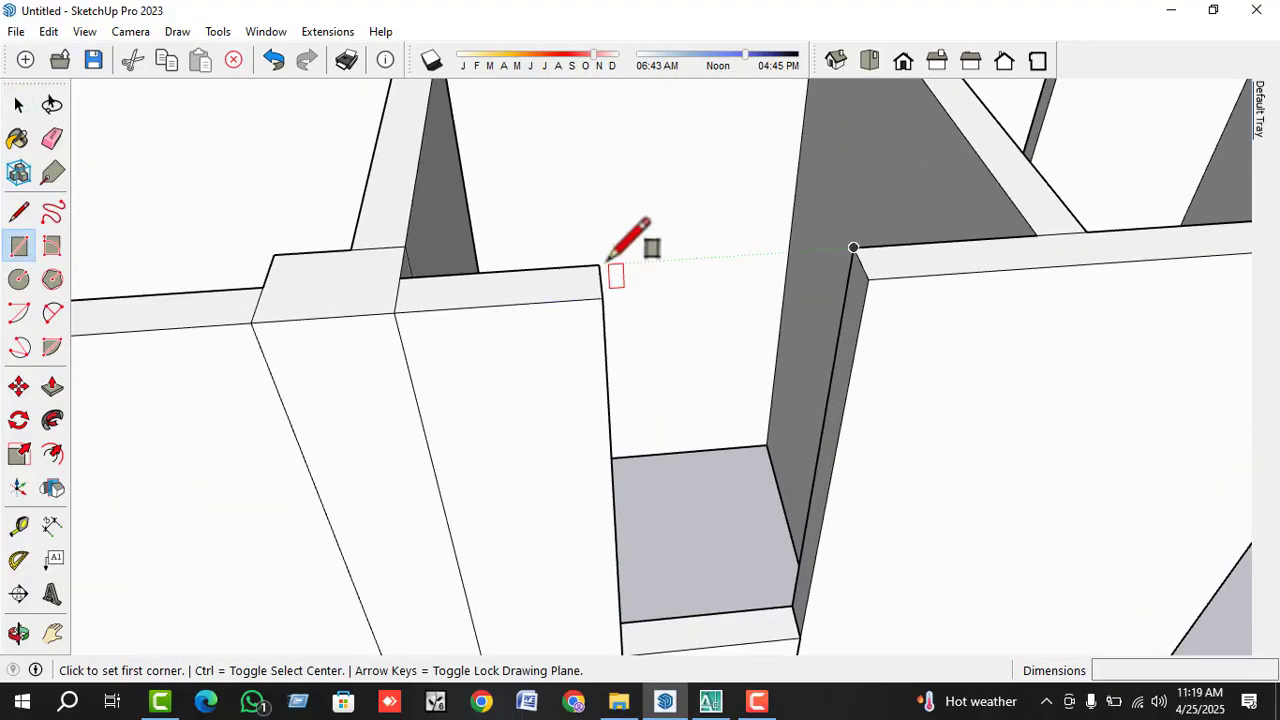
pyautogui.click(598, 265)
pyautogui.click(864, 278)
pyautogui.press('space')
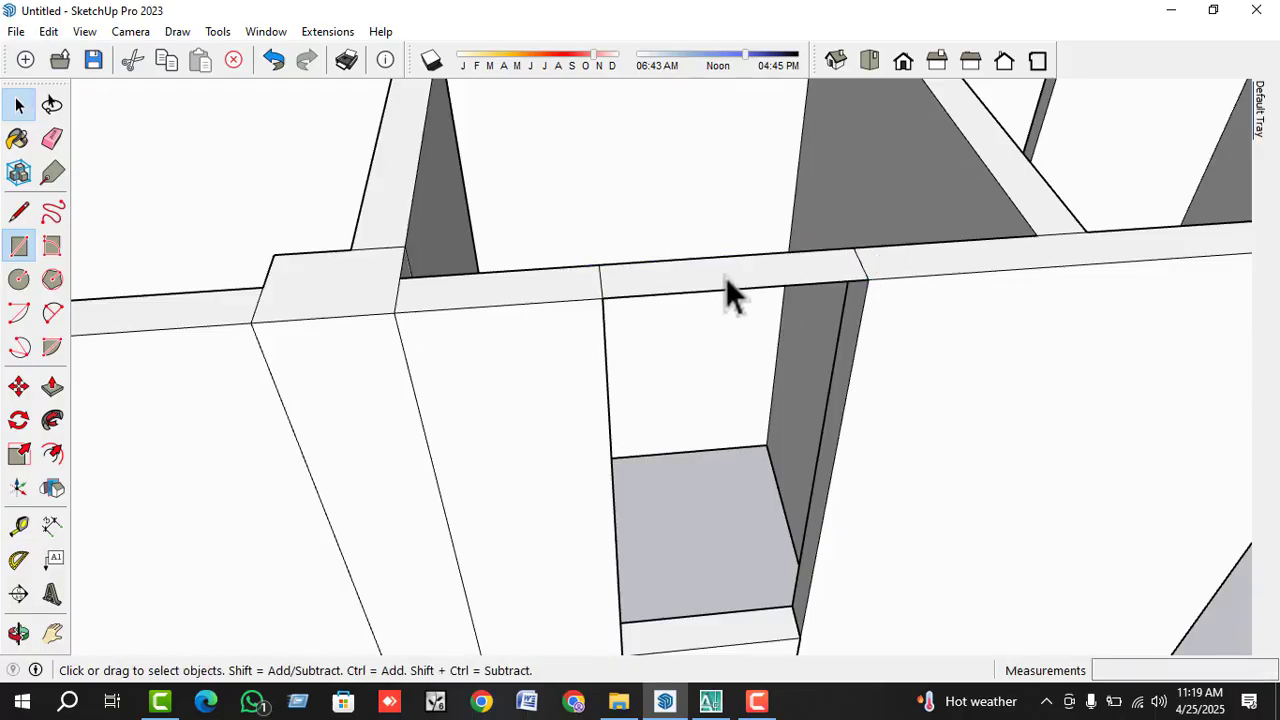
pyautogui.click(726, 279)
pyautogui.press('p')
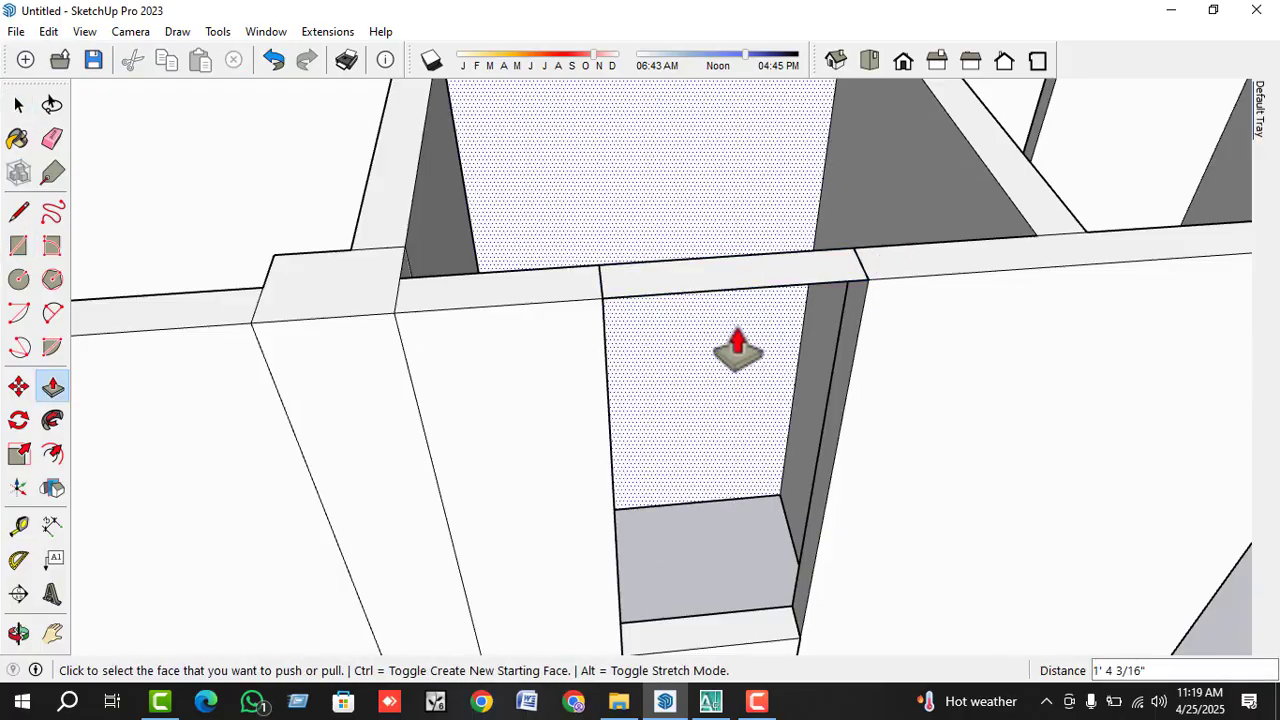
pyautogui.hotkey('ctrl', 'z')
pyautogui.moveTo(737, 340); pyautogui.dragTo(728, 400, button='middle')
pyautogui.scroll(-5, 603, 183)
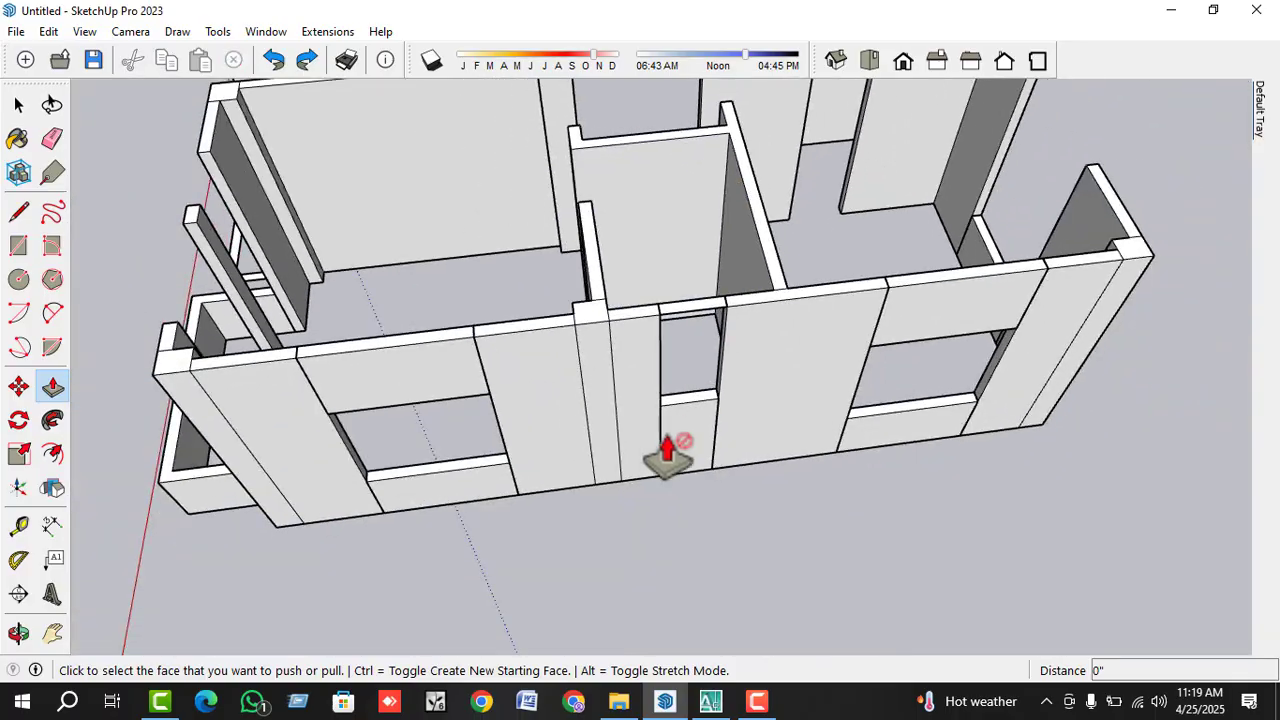
pyautogui.scroll(5, 686, 340)
pyautogui.press('space')
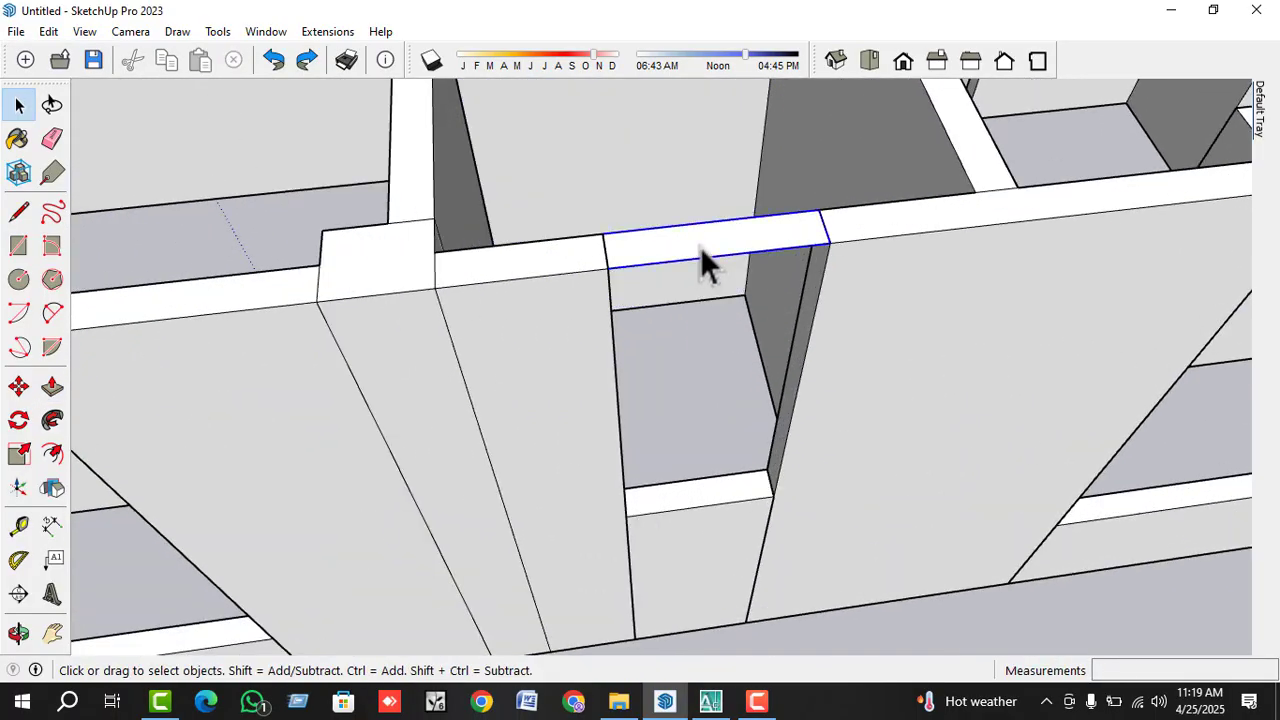
# - Extrude the grouped rectangle downward to form the wall panel above the narrow opening
pyautogui.doubleClick(700, 248)
pyautogui.click(680, 252)
pyautogui.press('p')
pyautogui.moveTo(680, 252); pyautogui.dragTo(682, 305)
pyautogui.press('Return')
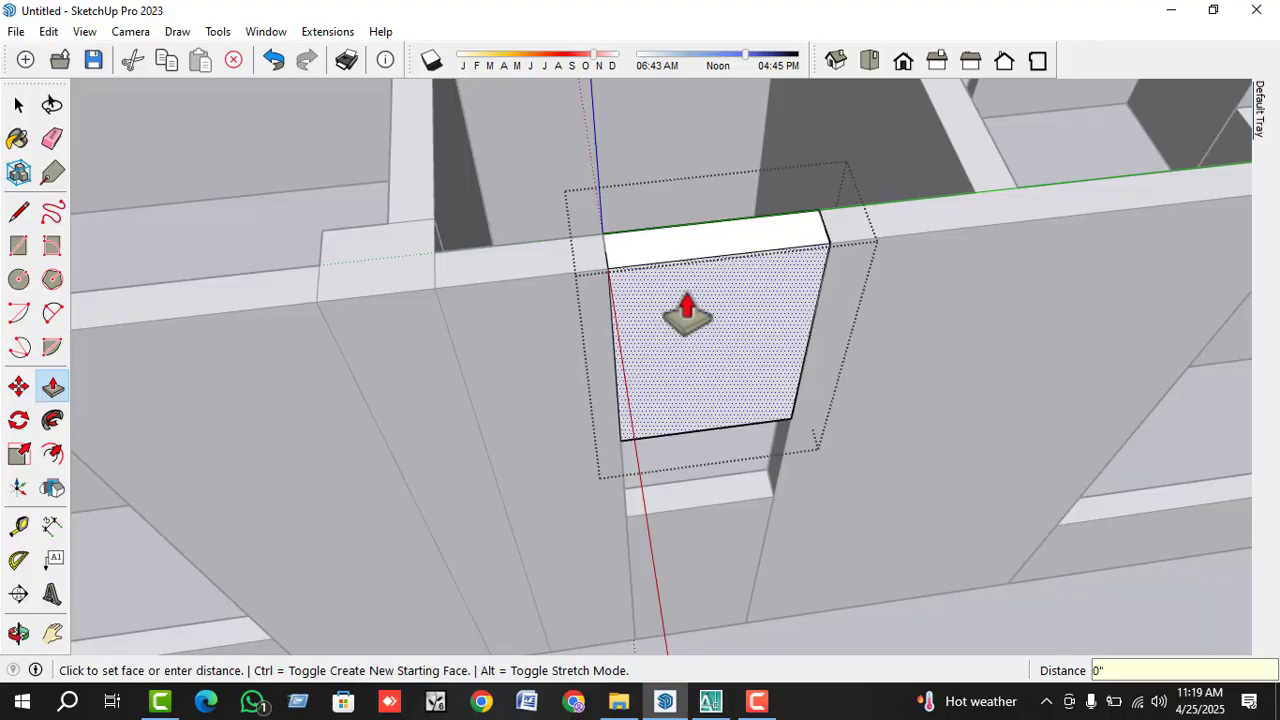
pyautogui.press('space')
# - Select the low sill walls behind both front balconies and move them back in line with the adjacent column's corner
pyautogui.moveTo(708, 298); pyautogui.dragTo(883, 296, button='middle')
pyautogui.scroll(-3, 883, 296)
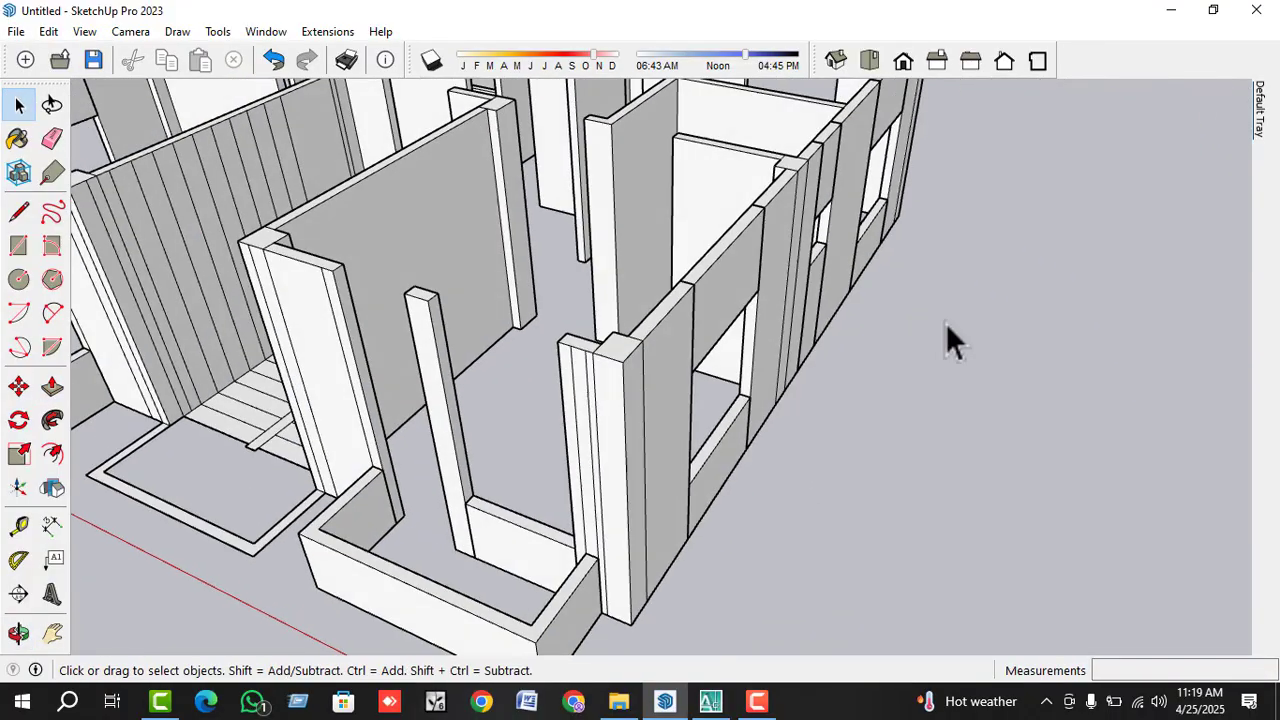
pyautogui.moveTo(949, 337); pyautogui.dragTo(712, 440, button='middle')
pyautogui.scroll(2, 799, 424)
pyautogui.scroll(-2, 766, 413)
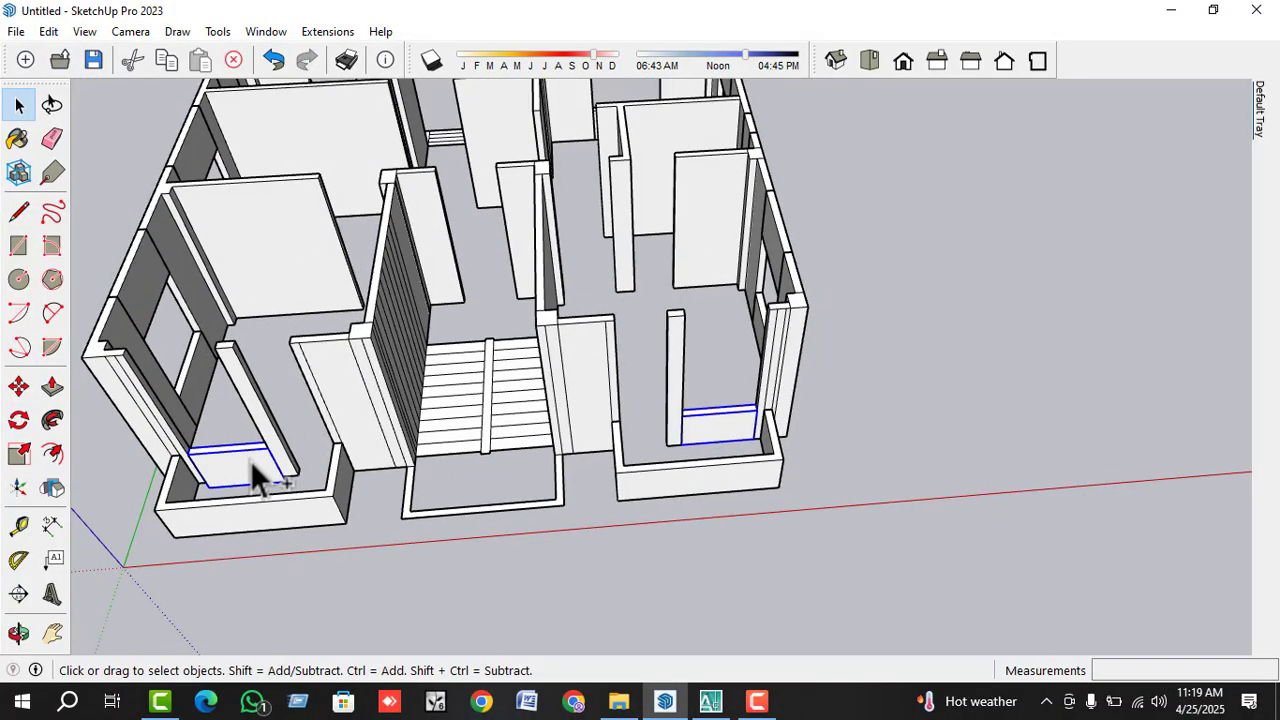
pyautogui.scroll(2, 266, 475)
pyautogui.moveTo(263, 491); pyautogui.dragTo(334, 391, button='middle')
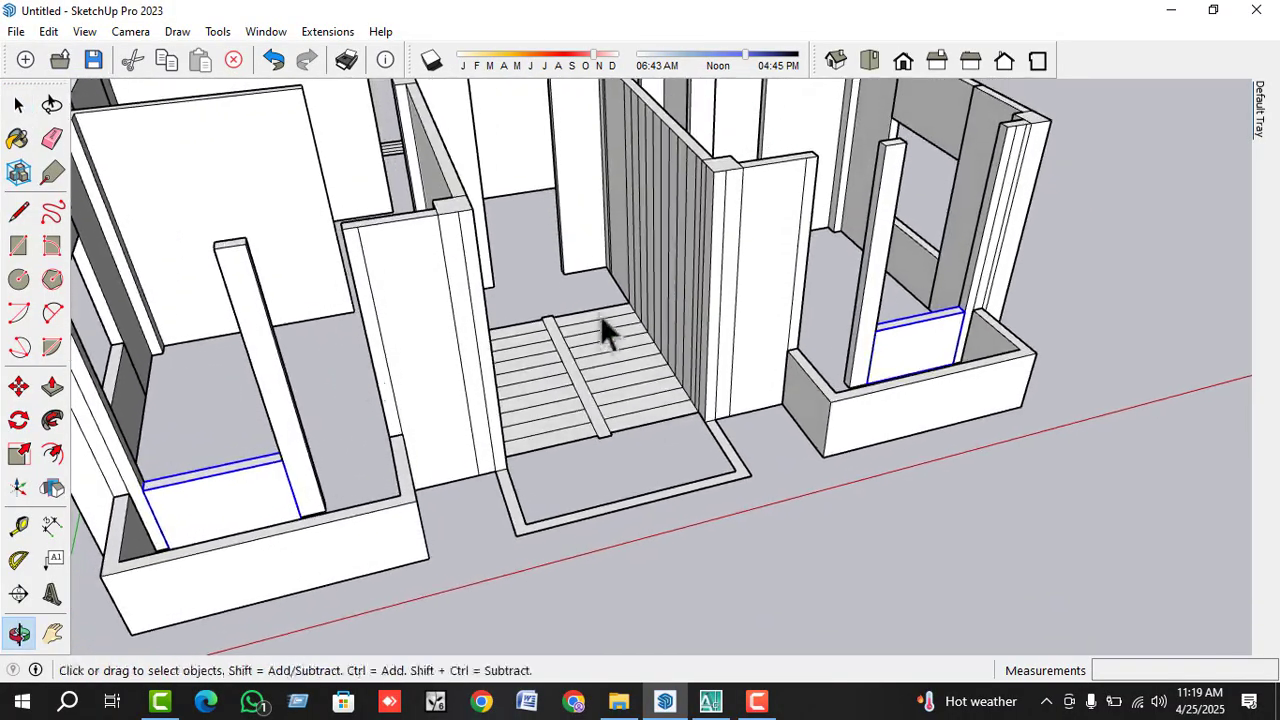
pyautogui.scroll(2, 274, 481)
pyautogui.scroll(2, 274, 481)
pyautogui.moveTo(274, 481); pyautogui.dragTo(320, 528, button='middle')
pyautogui.scroll(2, 391, 486)
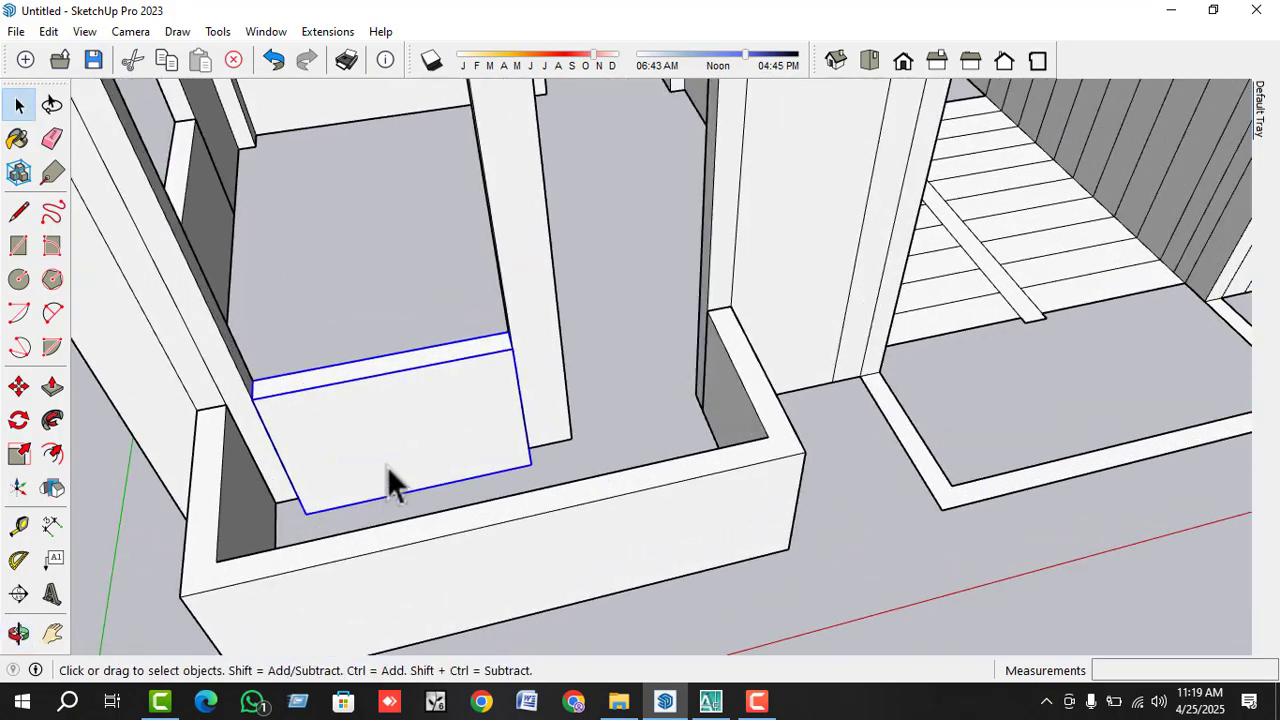
pyautogui.moveTo(391, 486); pyautogui.dragTo(470, 492, button='middle')
pyautogui.scroll(2, 476, 490)
pyautogui.press('m')
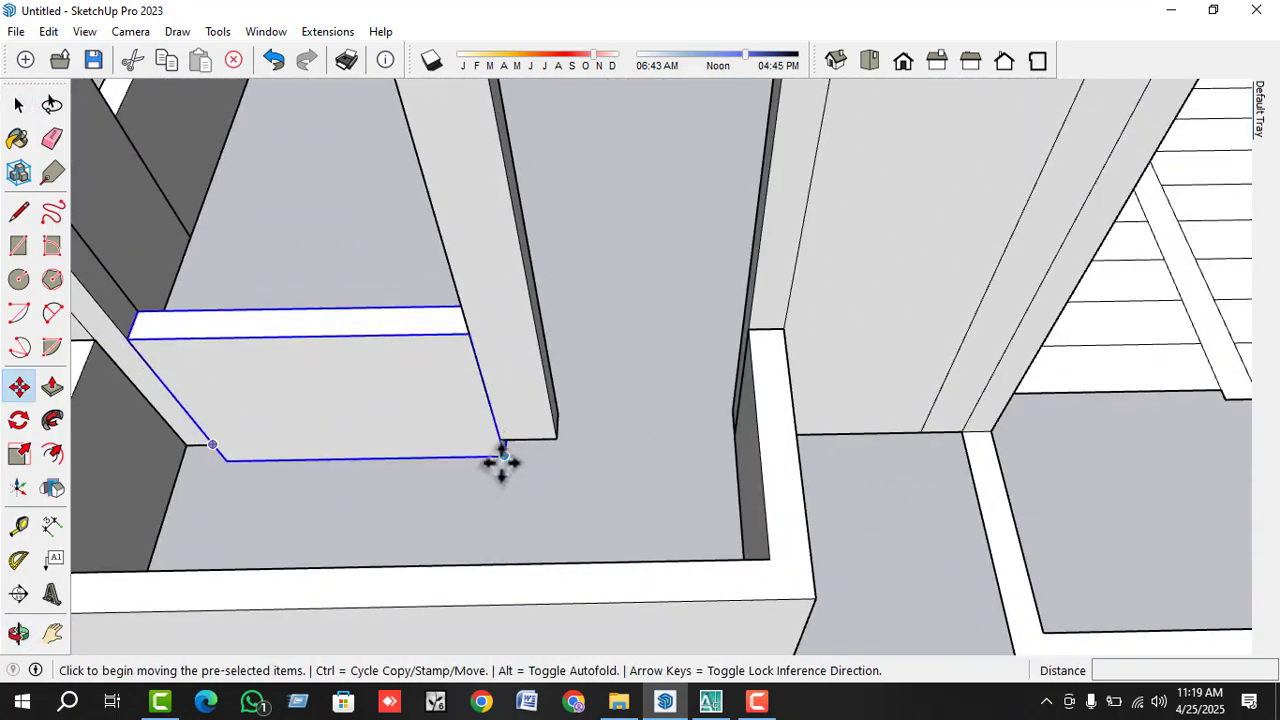
pyautogui.click(497, 455)
pyautogui.click(497, 434)
# - Adjust the height of the low sill wall behind the balcony so its top is level with the balcony parapet
pyautogui.scroll(-2, 526, 462)
pyautogui.moveTo(526, 451); pyautogui.dragTo(393, 275, button='middle')
pyautogui.scroll(2, 393, 275)
pyautogui.doubleClick(362, 304)
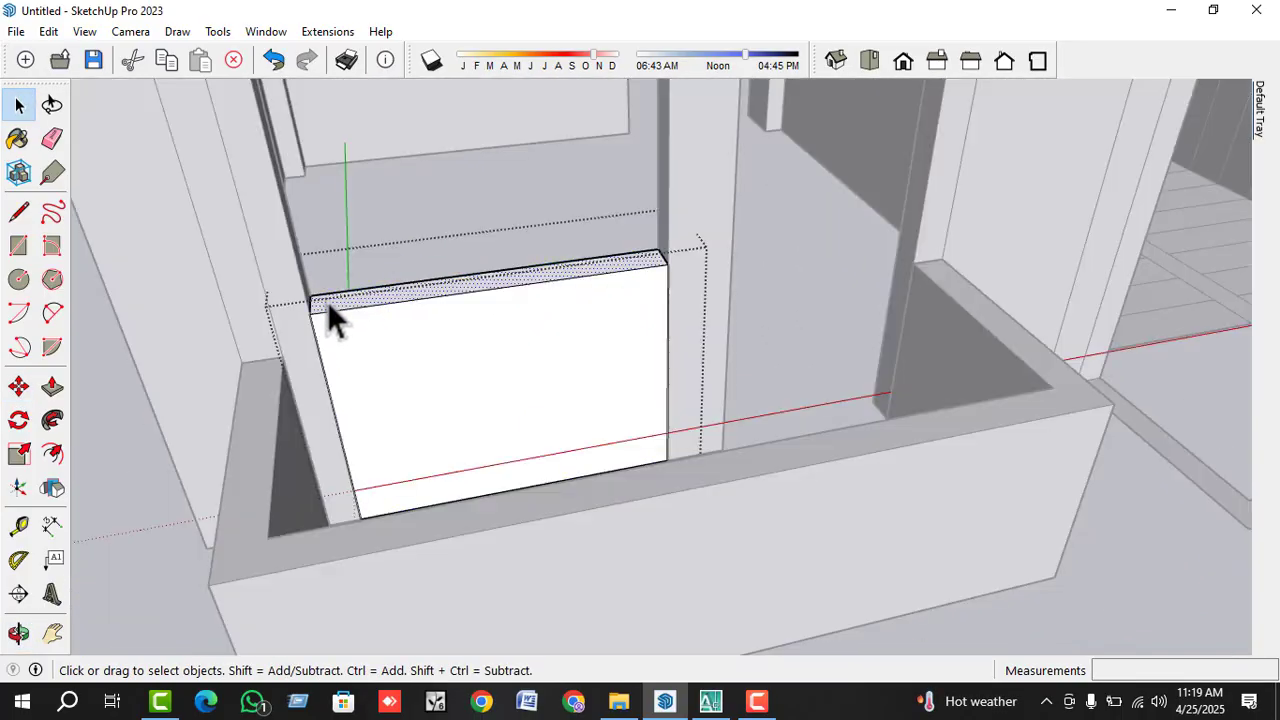
pyautogui.press('p')
pyautogui.click(327, 301)
pyautogui.click(267, 408)
pyautogui.press('space')
# - Draw a rectangle from the corner wall's top to the column top above the first balcony's window and make it a group
pyautogui.scroll(-5, 333, 387)
pyautogui.moveTo(333, 387); pyautogui.dragTo(280, 297, button='middle')
pyautogui.scroll(3, 383, 363)
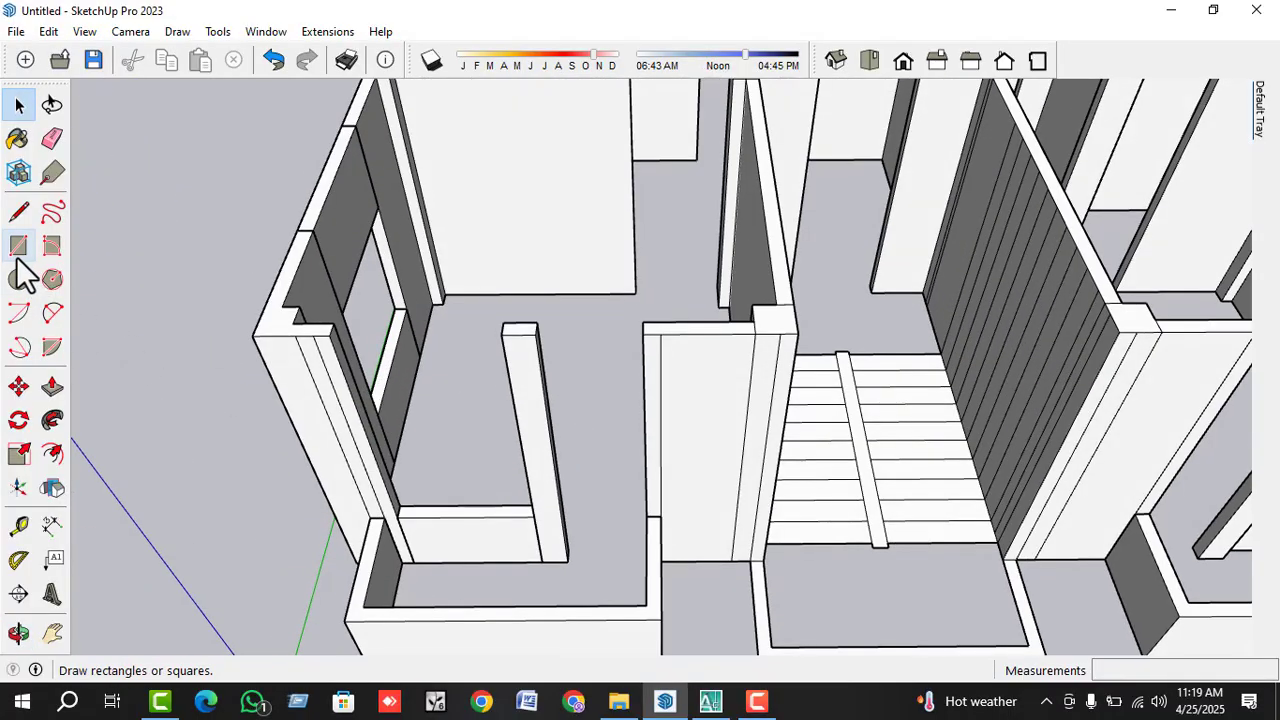
pyautogui.click(19, 247)
pyautogui.scroll(4, 337, 329)
pyautogui.click(304, 328)
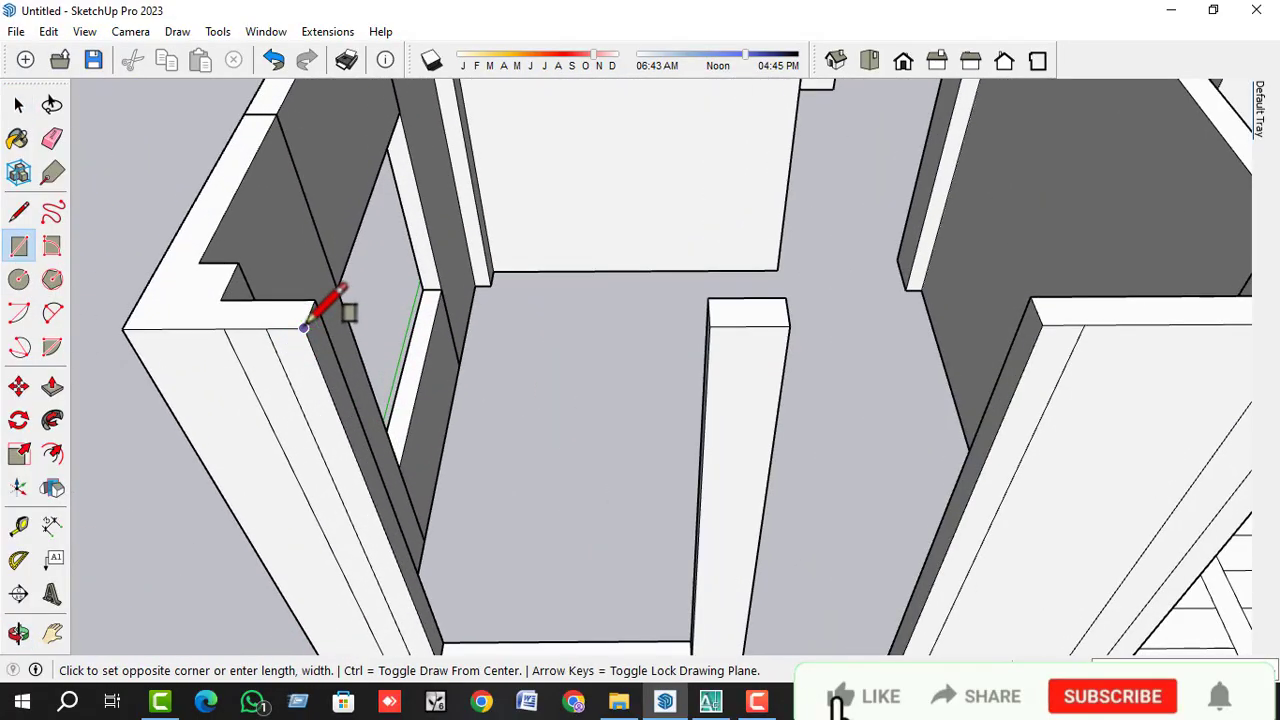
pyautogui.click(708, 300)
pyautogui.press('space')
pyautogui.click(612, 322)
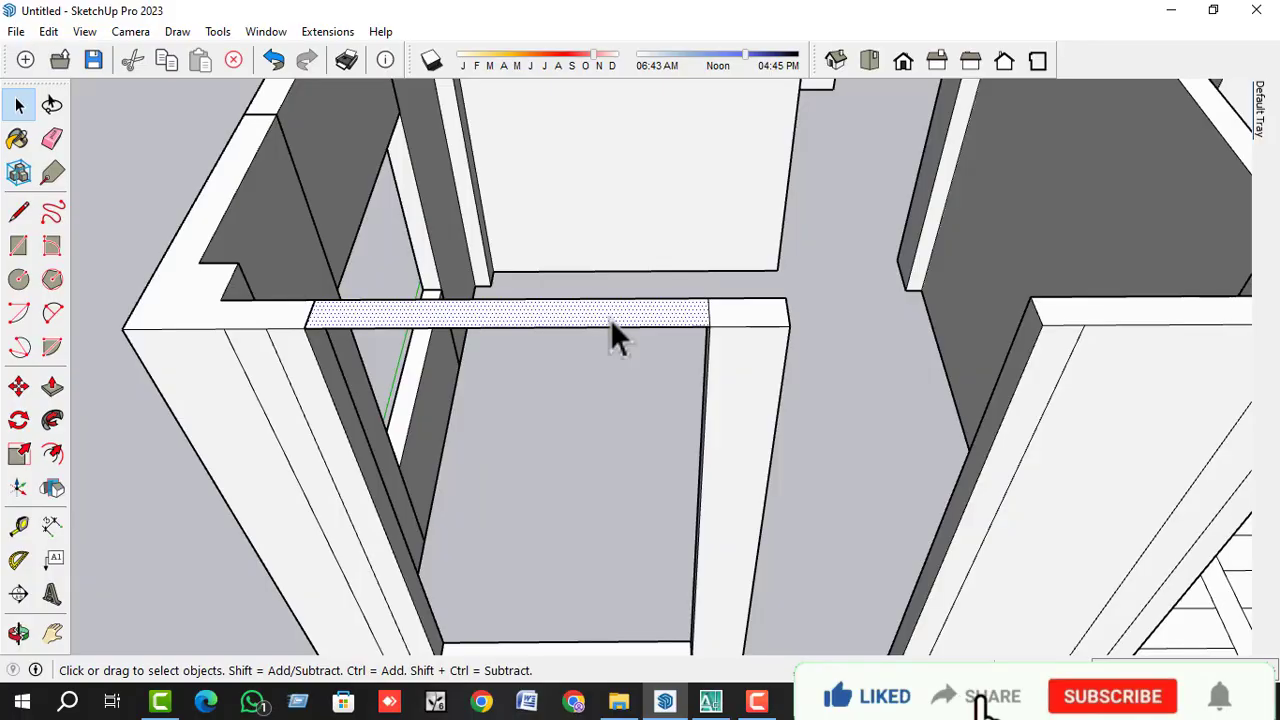
# - Extrude the grouped rectangle 3' downward to form the wall panel above the balcony window
pyautogui.doubleClick(610, 319)
pyautogui.press('p')
pyautogui.click(610, 320)
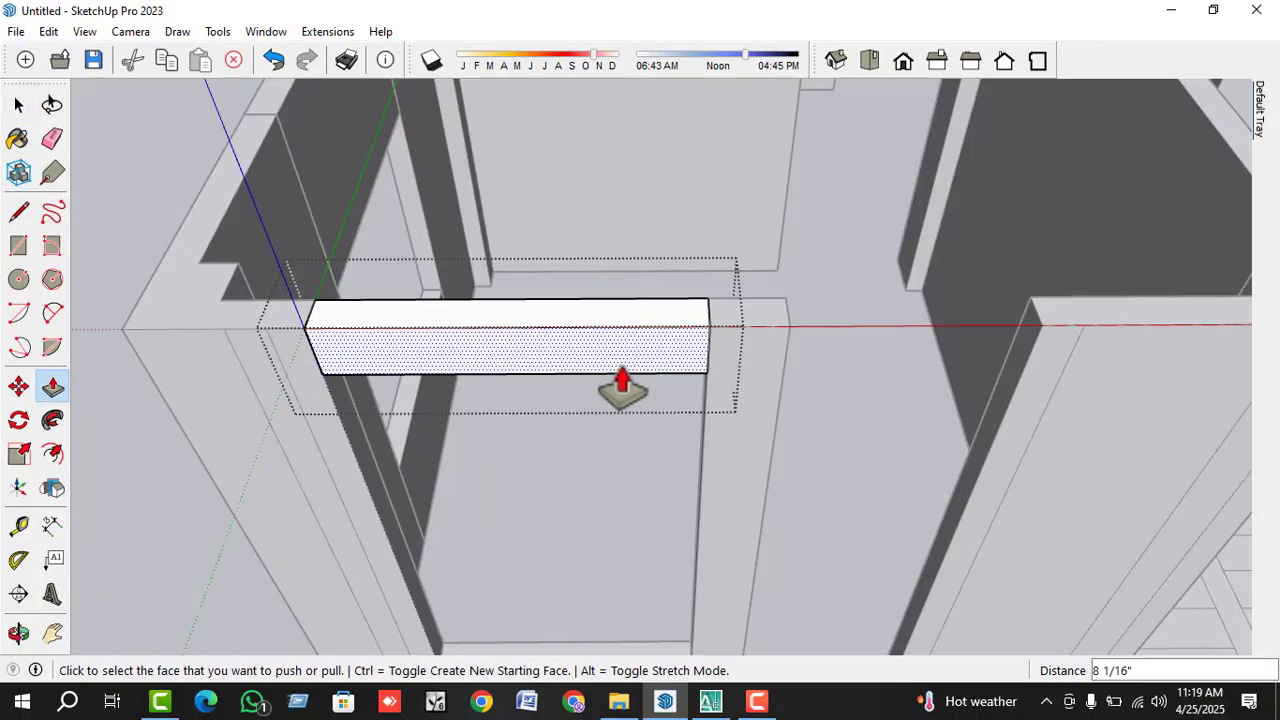
pyautogui.write("3'")
pyautogui.press('Return')
pyautogui.scroll(-3, 508, 376)
pyautogui.press('space')
pyautogui.press('Escape')
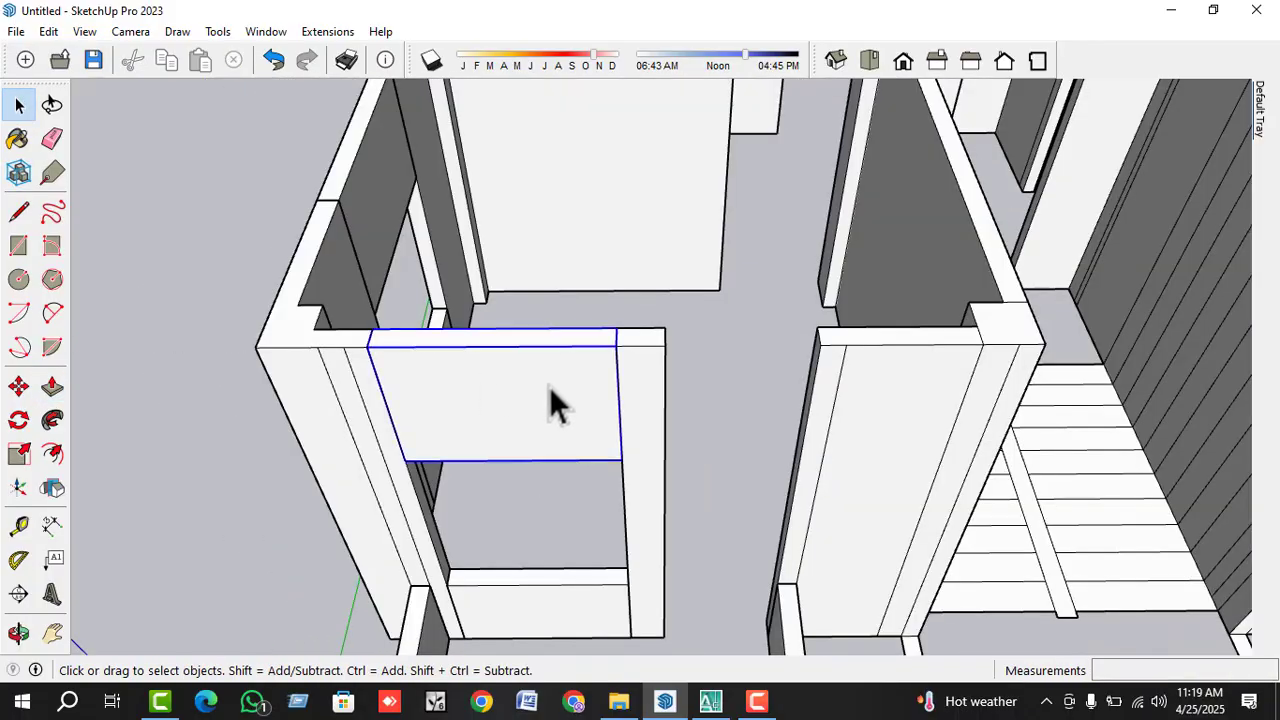
# - Copy the balcony window's panel 25' 4" across the front to the matching window opening behind the other balcony
pyautogui.press('m')
pyautogui.click(603, 349)
pyautogui.press('ctrl')
pyautogui.scroll(-3, 294, 409)
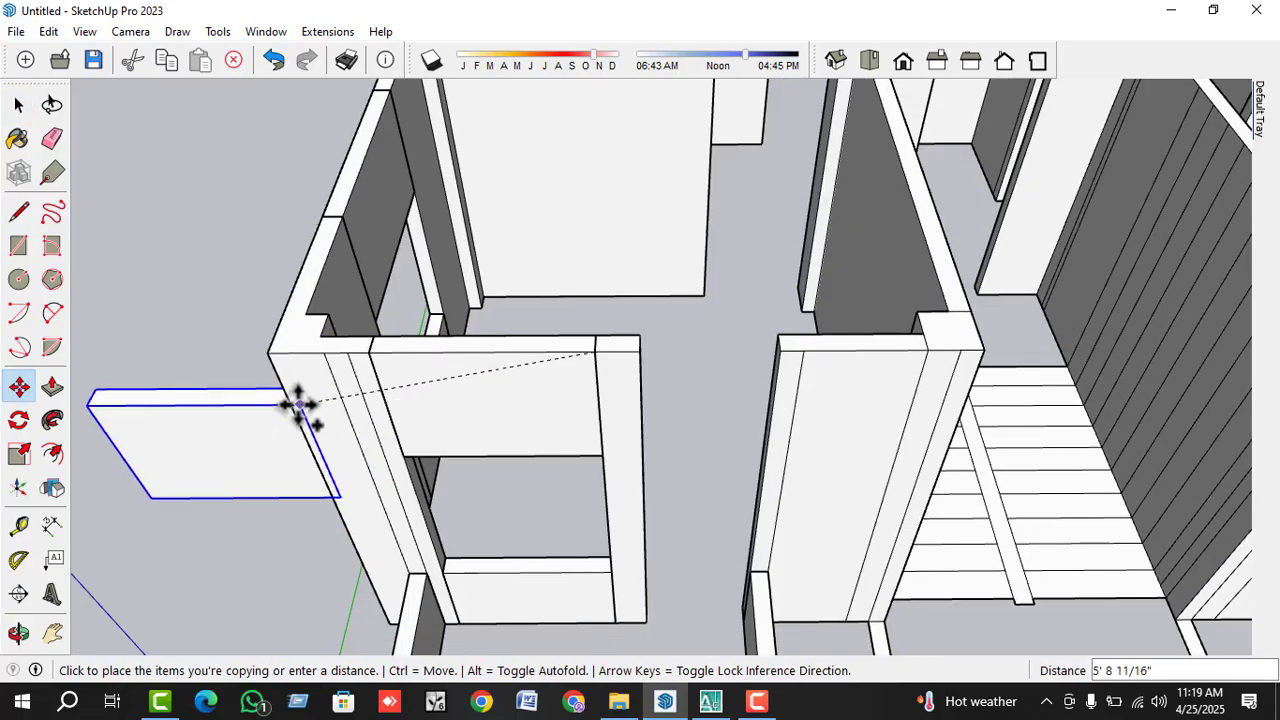
pyautogui.scroll(3, 925, 390)
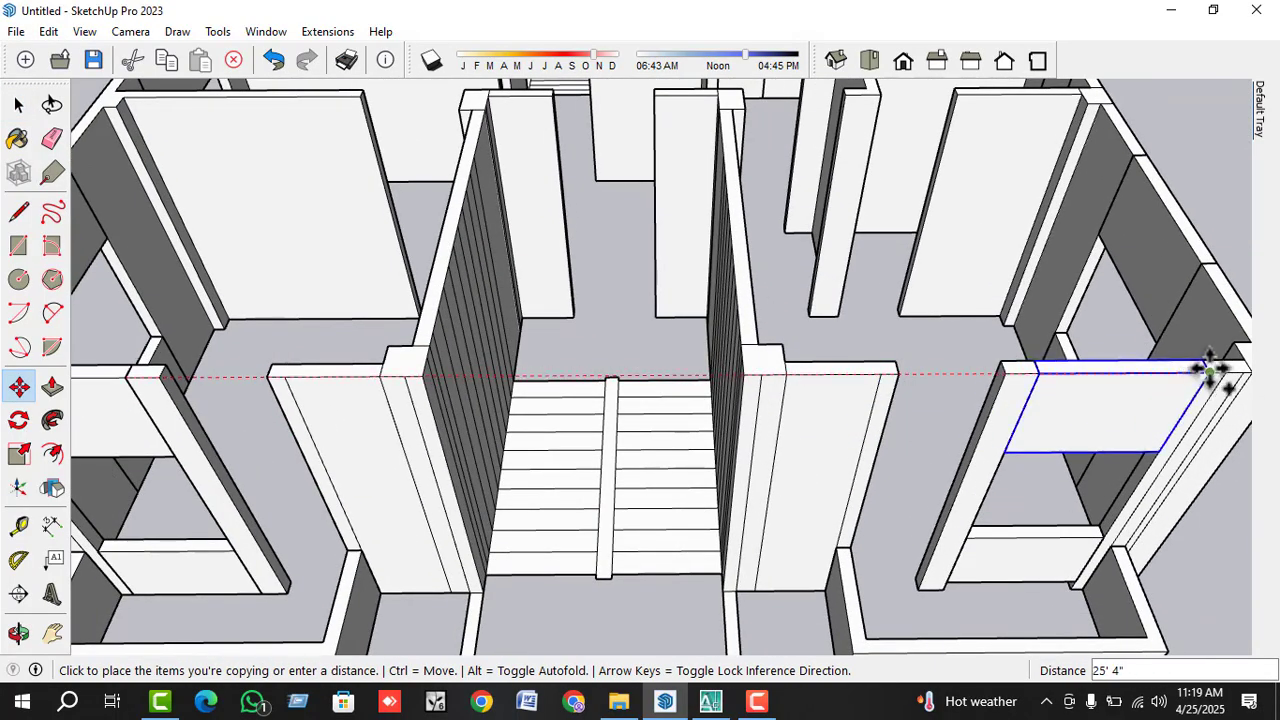
pyautogui.click(1210, 372)
pyautogui.scroll(-3, 777, 449)
pyautogui.press('space')
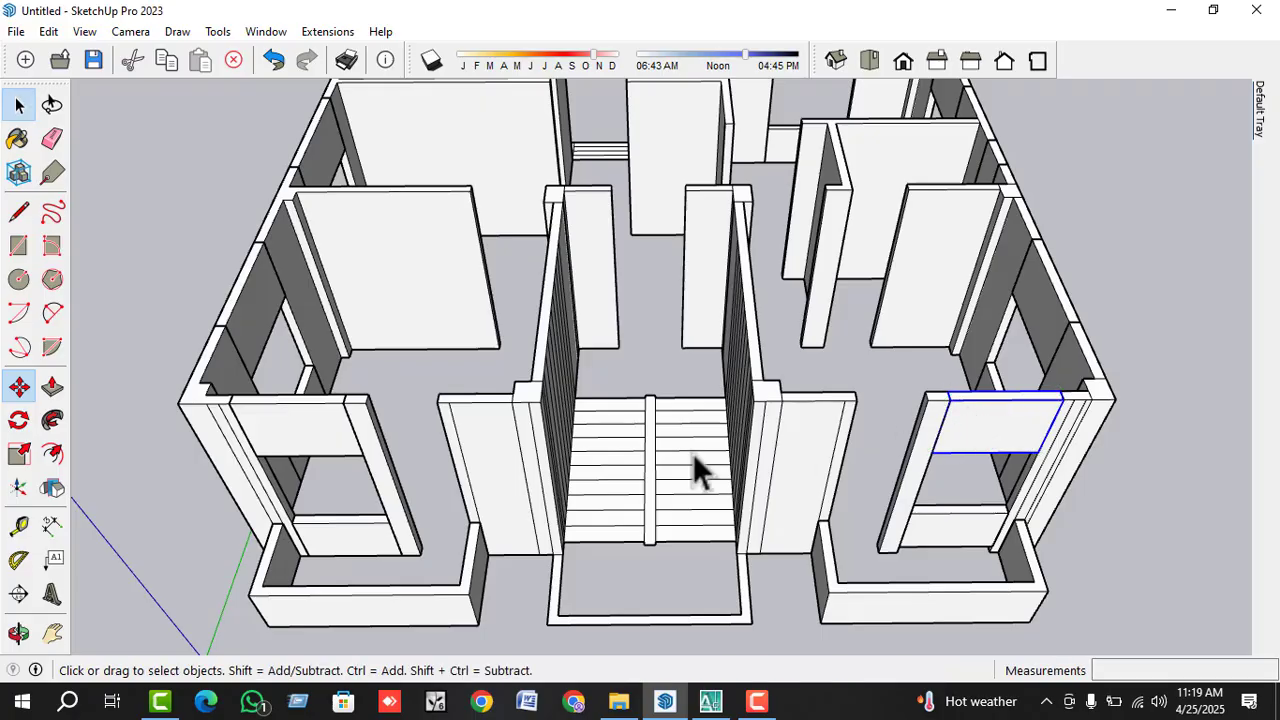
# - Draw a rectangle bridging the wall and column tops above the second balcony's door opening and make it a group
pyautogui.moveTo(694, 471); pyautogui.dragTo(873, 450, button='middle')
pyautogui.scroll(2, 875, 450)
pyautogui.scroll(-4, 677, 294)
pyautogui.moveTo(677, 294); pyautogui.dragTo(738, 400, button='middle')
pyautogui.scroll(4, 738, 400)
pyautogui.click(18, 246)
pyautogui.scroll(2, 474, 355)
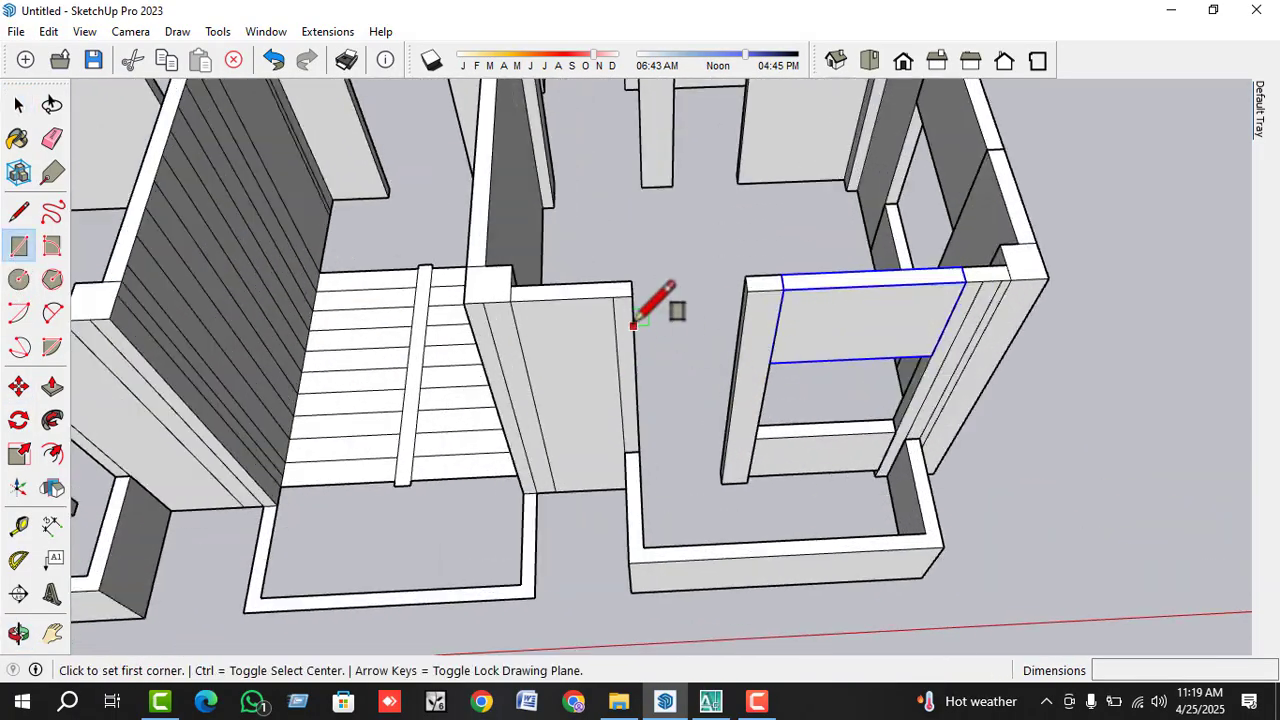
pyautogui.scroll(2, 635, 318)
pyautogui.click(631, 287)
pyautogui.click(788, 260)
pyautogui.press('space')
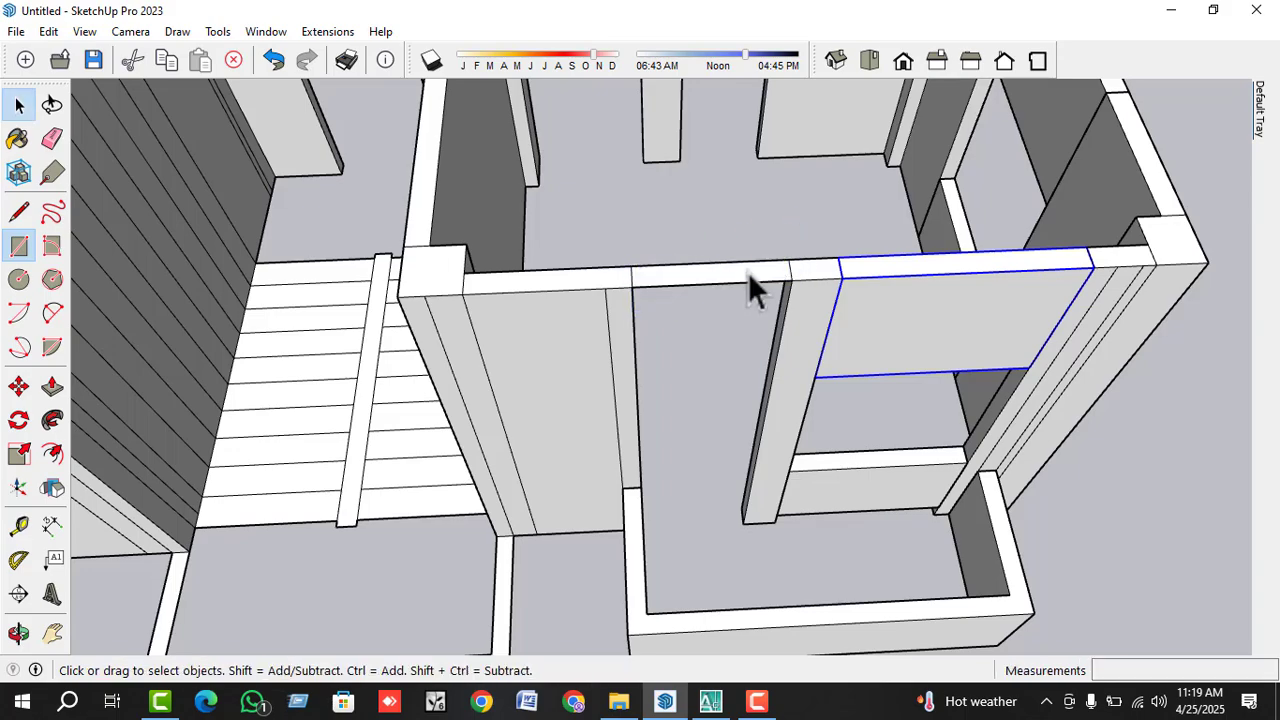
pyautogui.click(745, 272)
# - Extrude the grouped rectangle downward to form the wall panel above the balcony door opening
pyautogui.doubleClick(745, 272)
pyautogui.press('p')
pyautogui.moveTo(745, 272); pyautogui.dragTo(750, 335)
pyautogui.press('Return')
pyautogui.press('space')
pyautogui.scroll(-2, 775, 333)
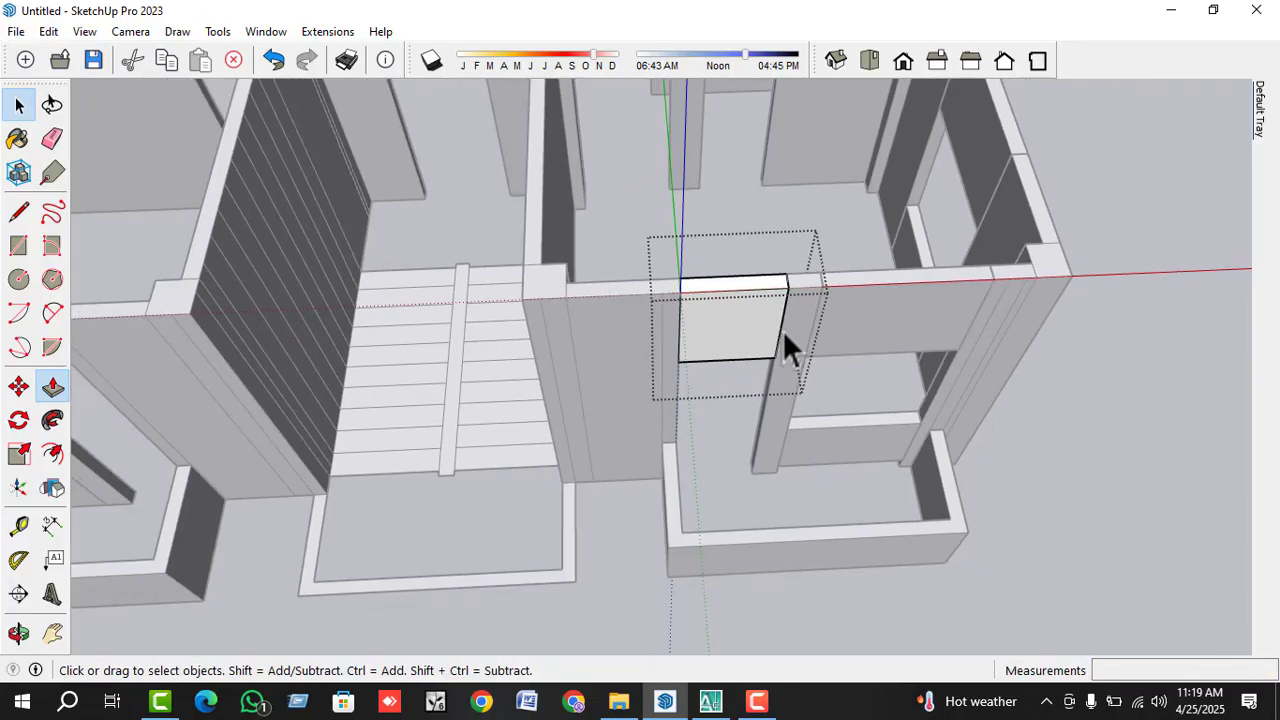
# - Copy the balcony door's upper wall panel across the front to the matching door opening at the other balcony
pyautogui.press('Escape')
pyautogui.press('m')
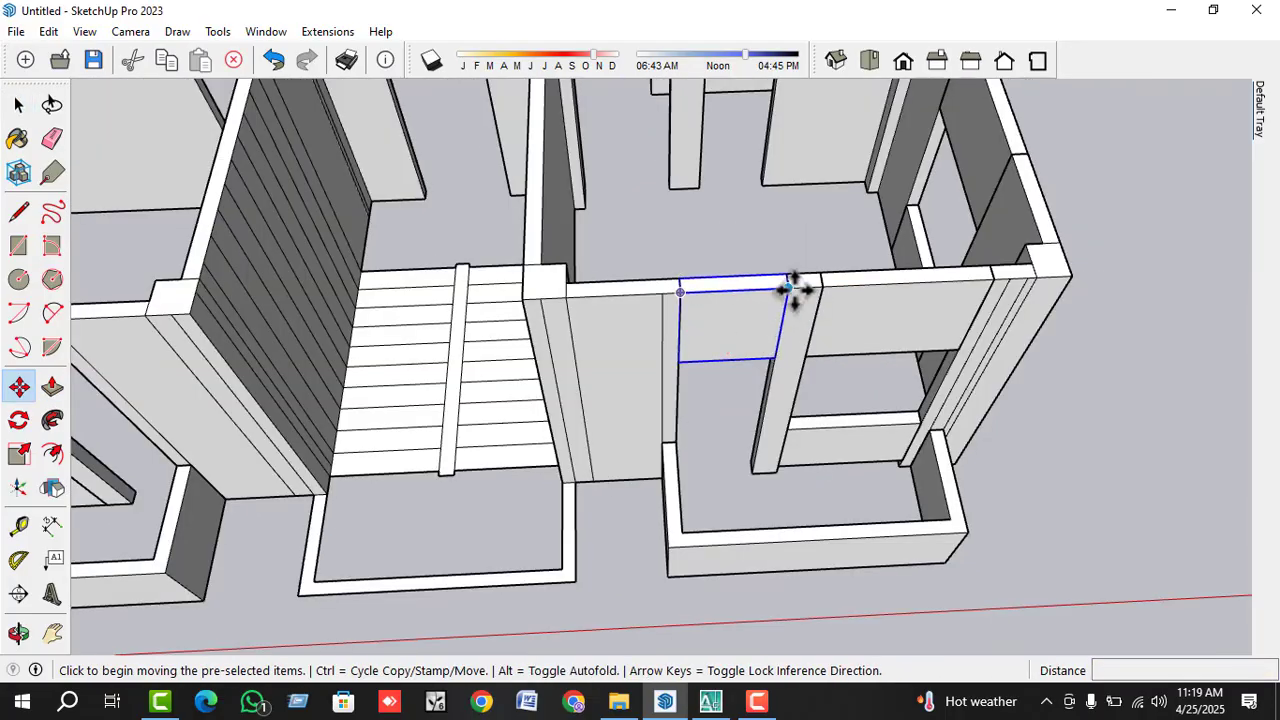
pyautogui.click(794, 289)
pyautogui.scroll(-1, 971, 286)
pyautogui.press('ctrl')
pyautogui.moveTo(490, 340); pyautogui.dragTo(366, 334, button='middle')
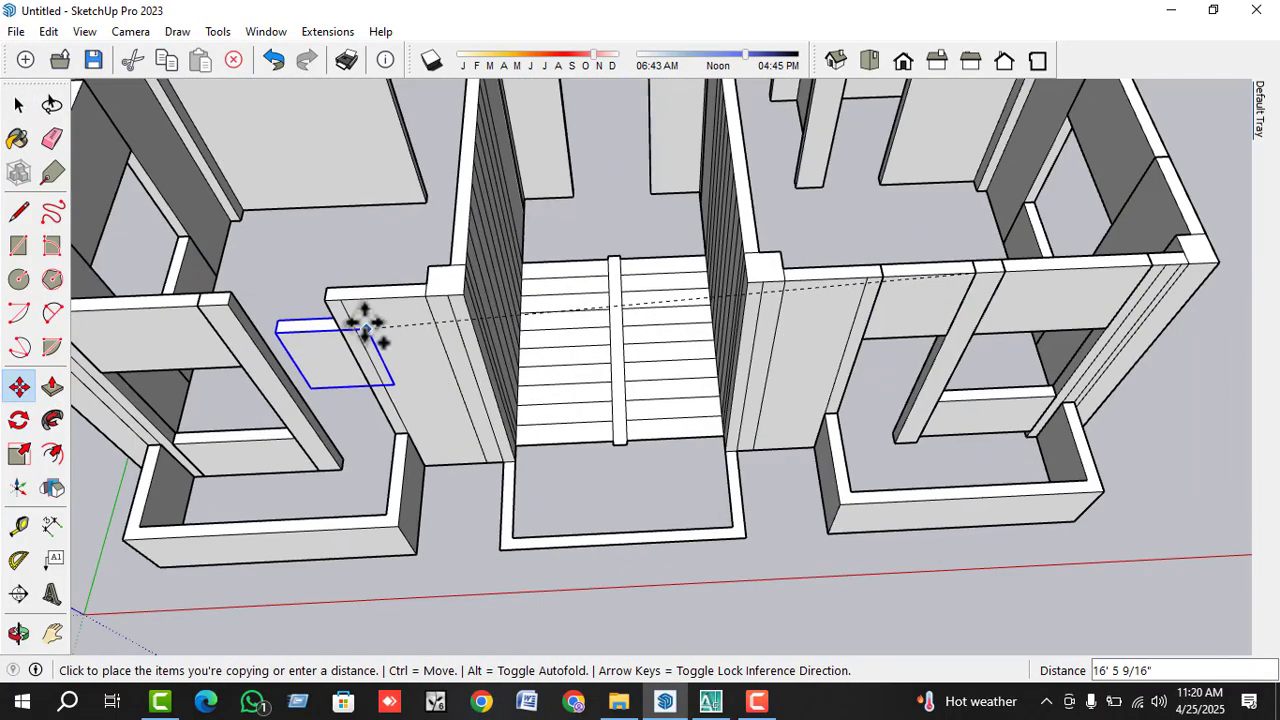
pyautogui.press('Escape')
pyautogui.scroll(-3, 786, 443)
pyautogui.press('space')
pyautogui.scroll(-2, 806, 500)
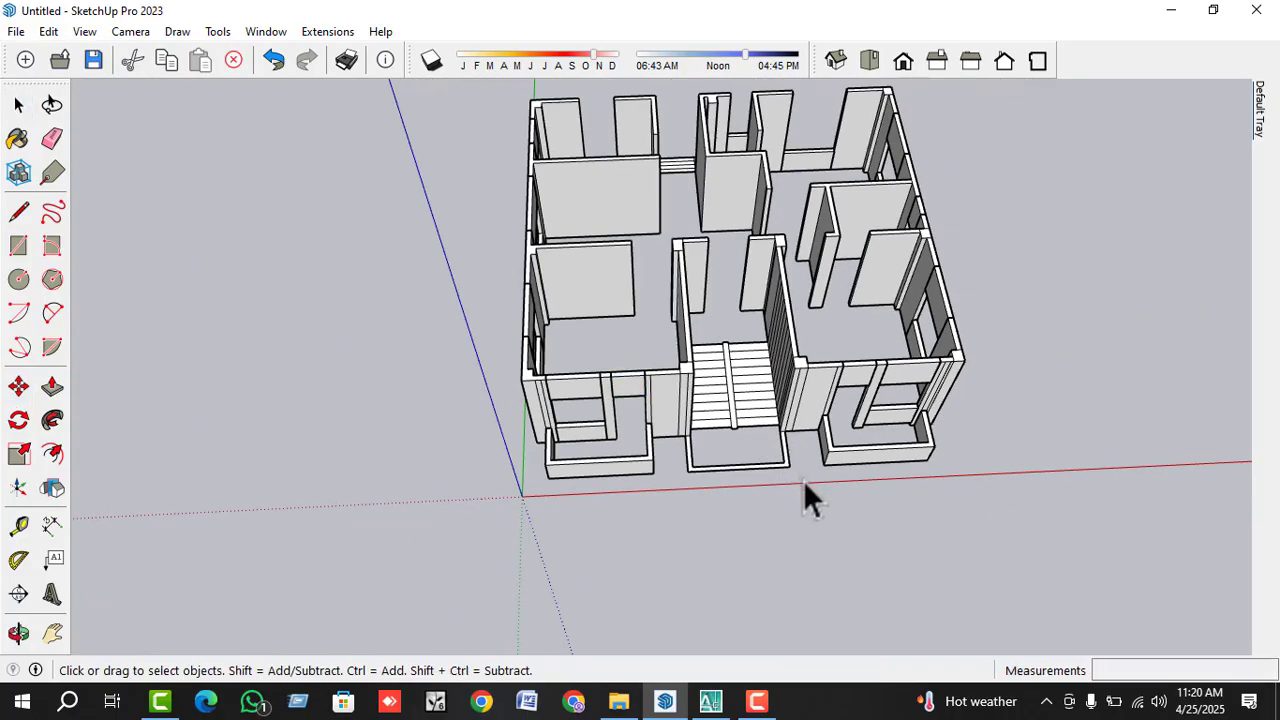
# - Draw a rectangle bridging the wall tops above the narrower rear window opening and make it a group
pyautogui.moveTo(806, 500); pyautogui.dragTo(929, 371, button='middle')
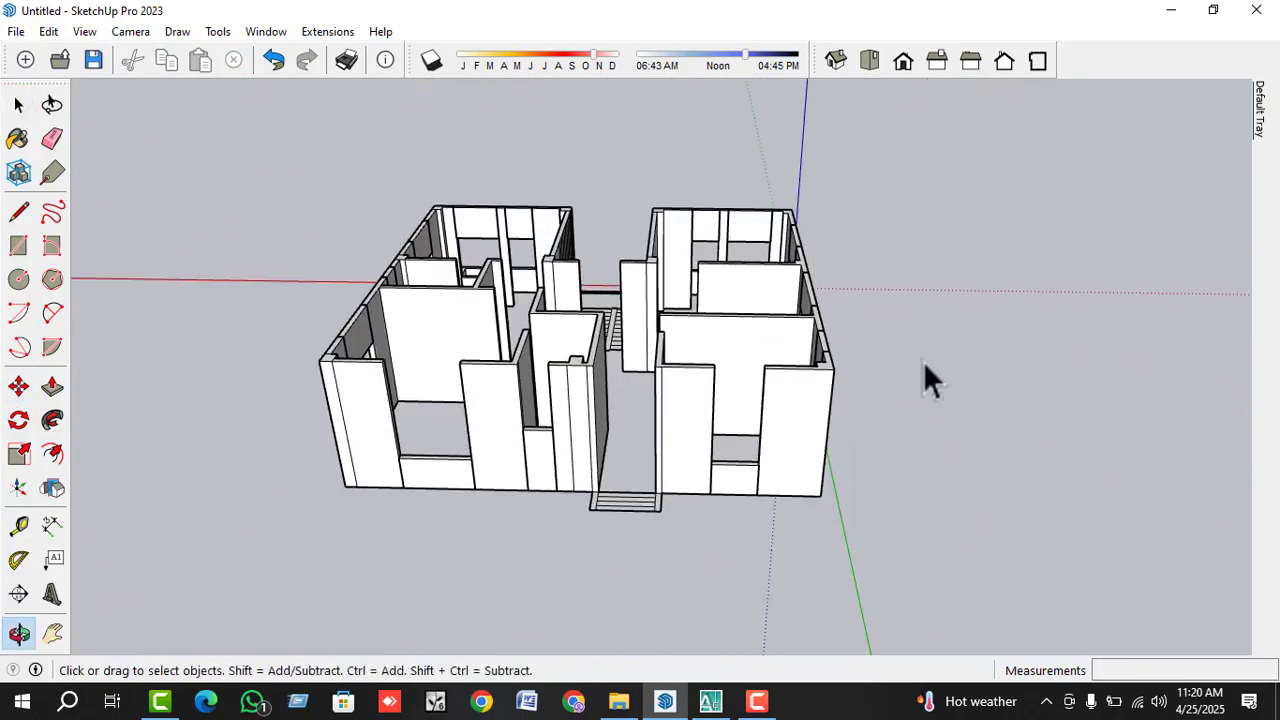
pyautogui.scroll(-2, 743, 380)
pyautogui.scroll(2, 735, 467)
pyautogui.scroll(3, 736, 463)
pyautogui.scroll(-1, 791, 429)
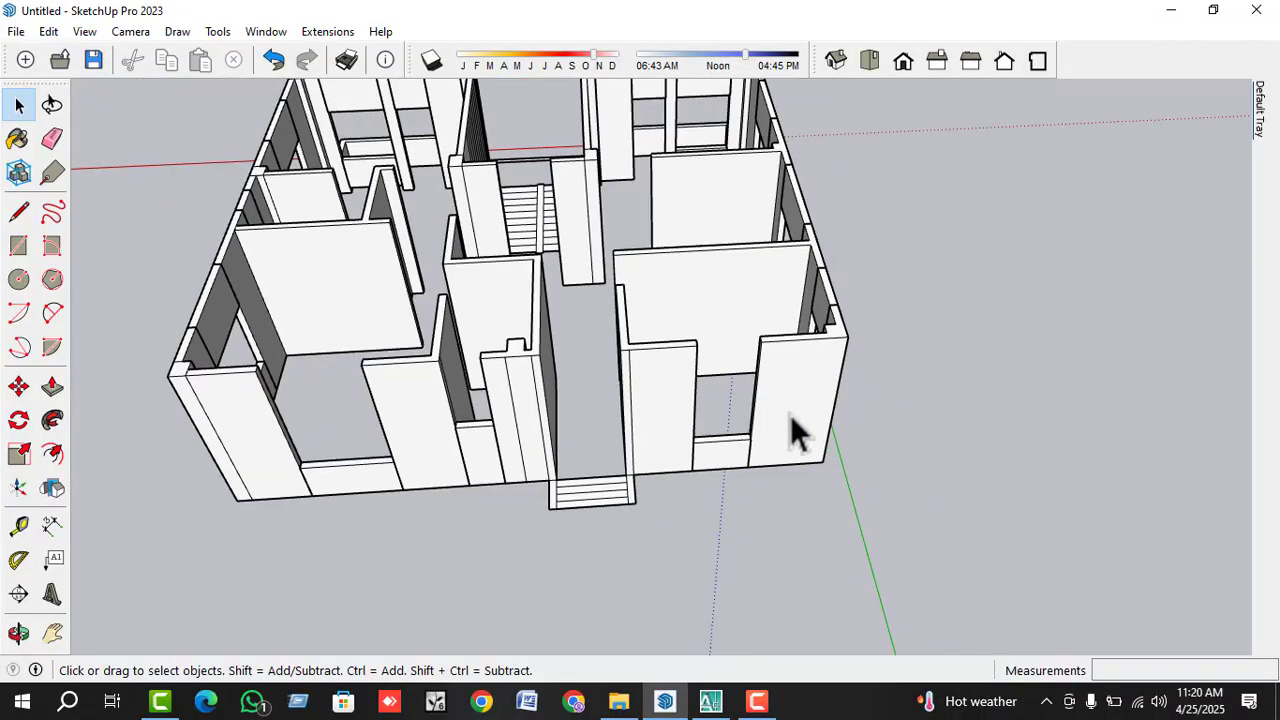
pyautogui.scroll(2, 774, 514)
pyautogui.scroll(2, 393, 382)
pyautogui.click(18, 246)
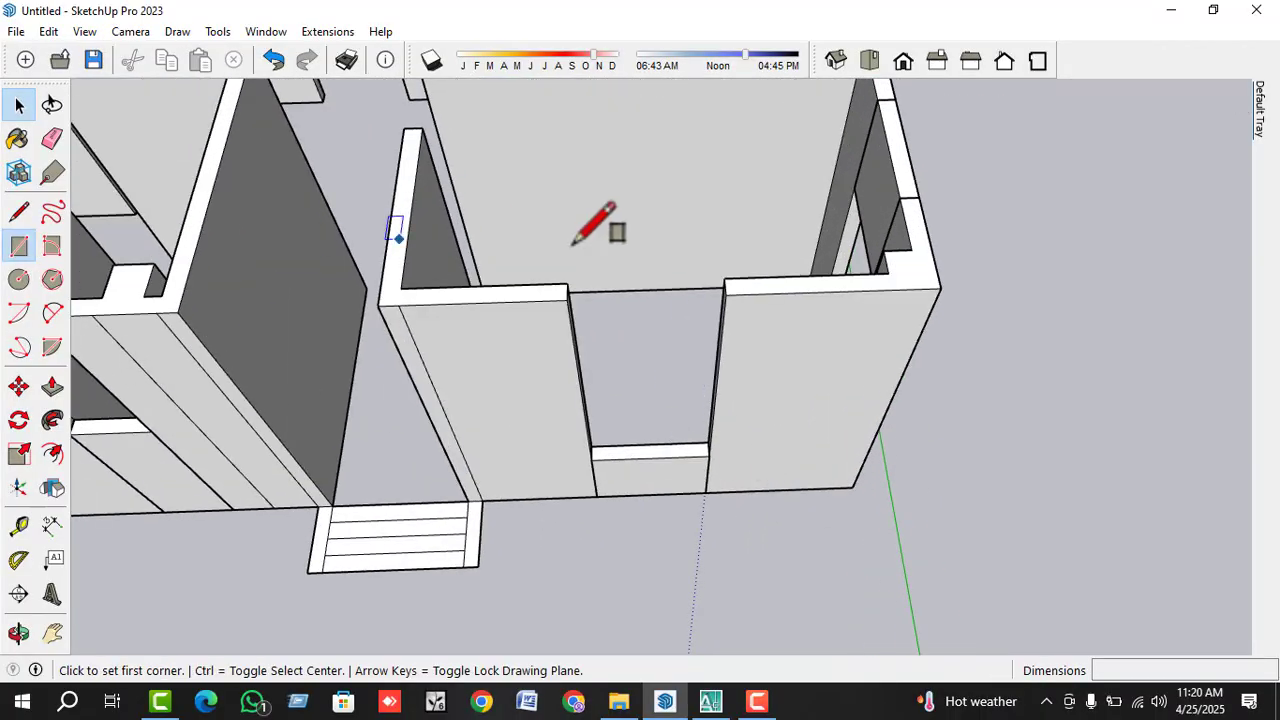
pyautogui.scroll(2, 517, 292)
pyautogui.click(478, 281)
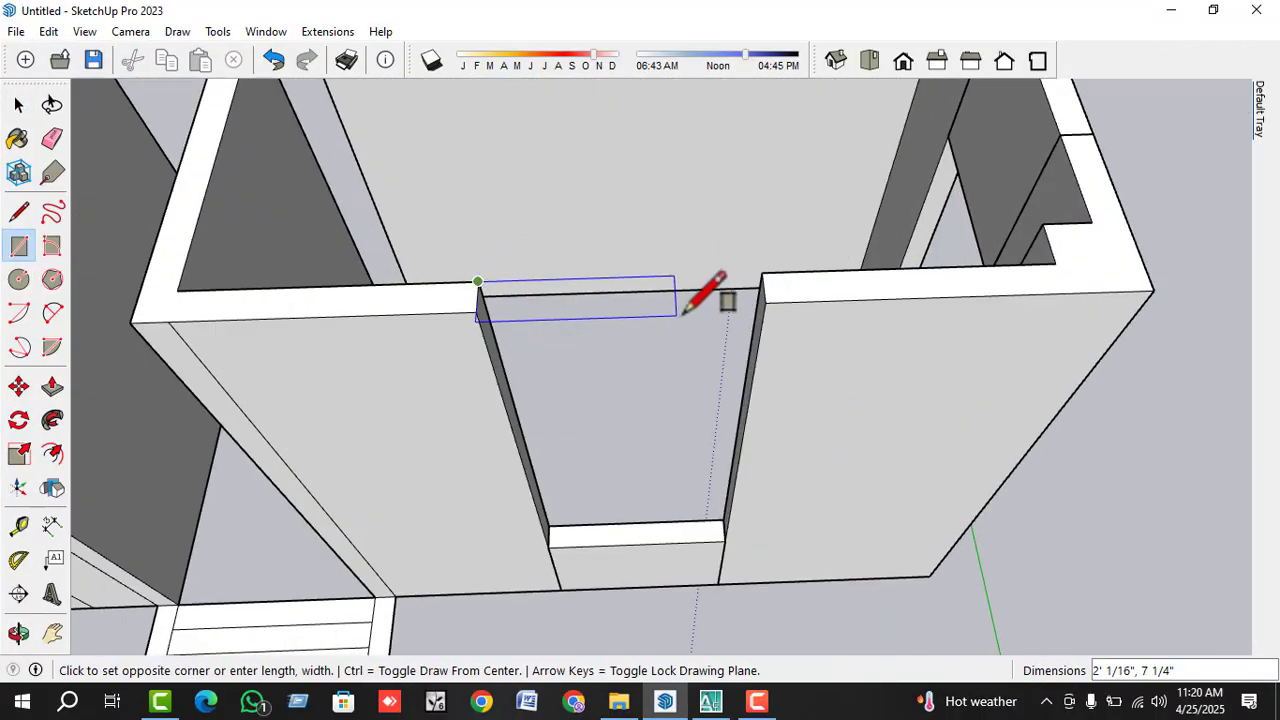
pyautogui.click(765, 301)
pyautogui.press('space')
pyautogui.click(672, 296)
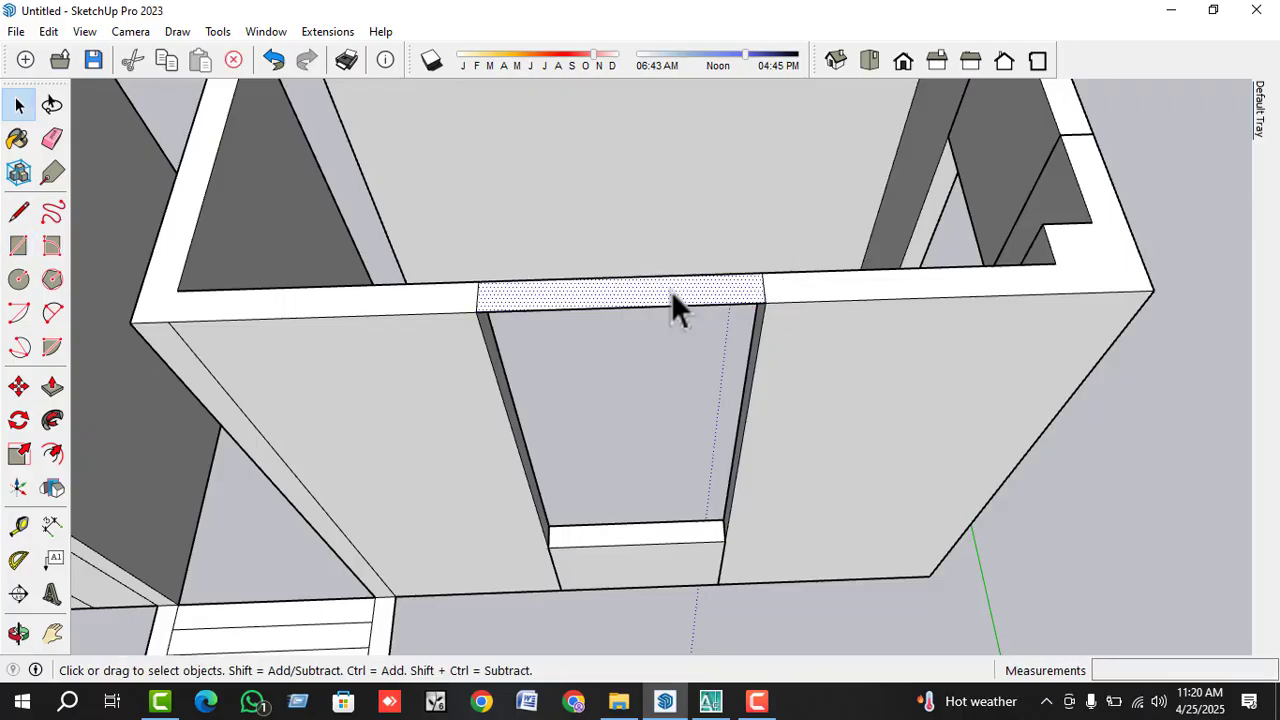
pyautogui.doubleClick(671, 291)
pyautogui.press('g')
# - Extrude the grouped rectangle 3' downward to form the wall panel above the rear window
pyautogui.doubleClick(671, 291)
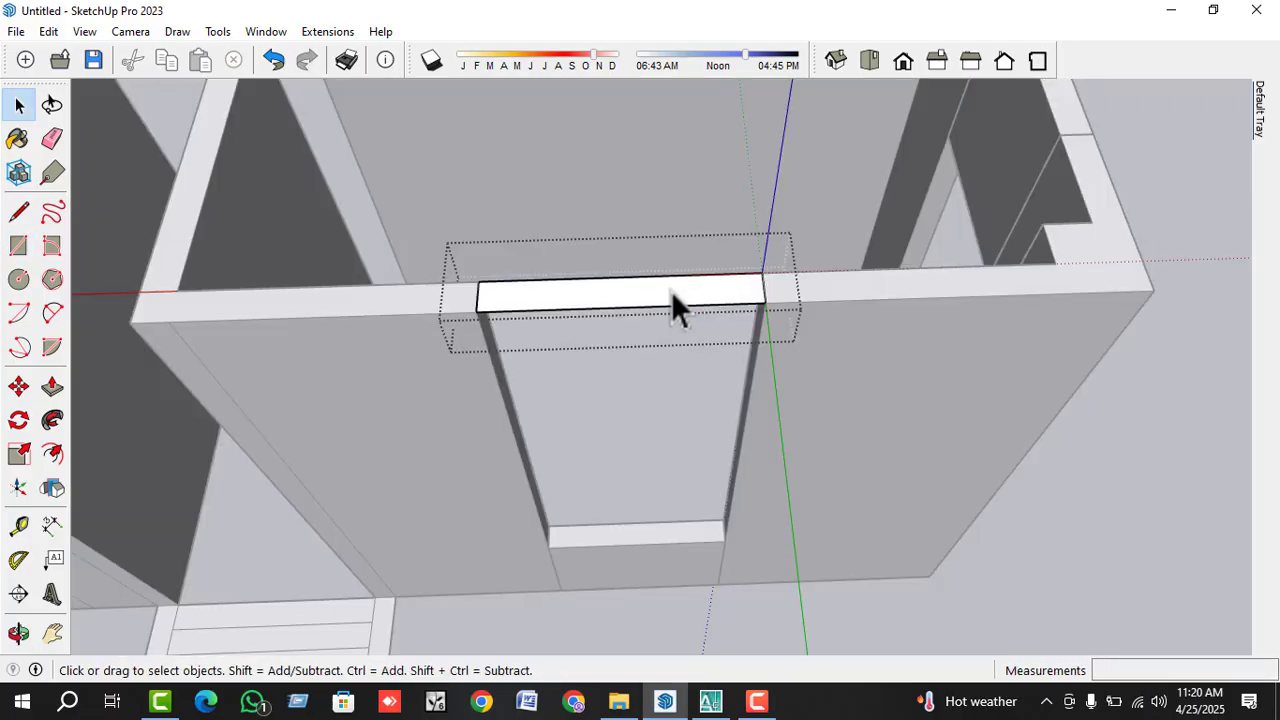
pyautogui.press('p')
pyautogui.click(671, 291)
pyautogui.write('3')
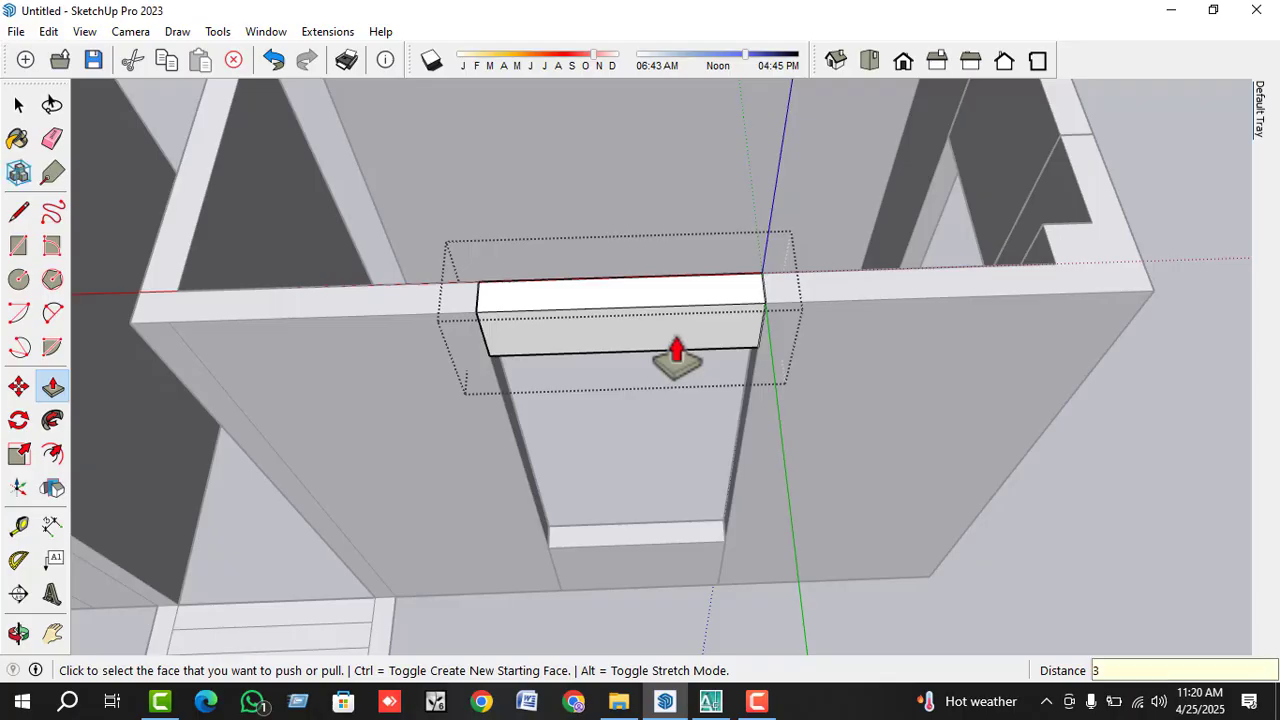
pyautogui.press('Return')
pyautogui.press('space')
pyautogui.moveTo(677, 357); pyautogui.dragTo(917, 319, button='middle')
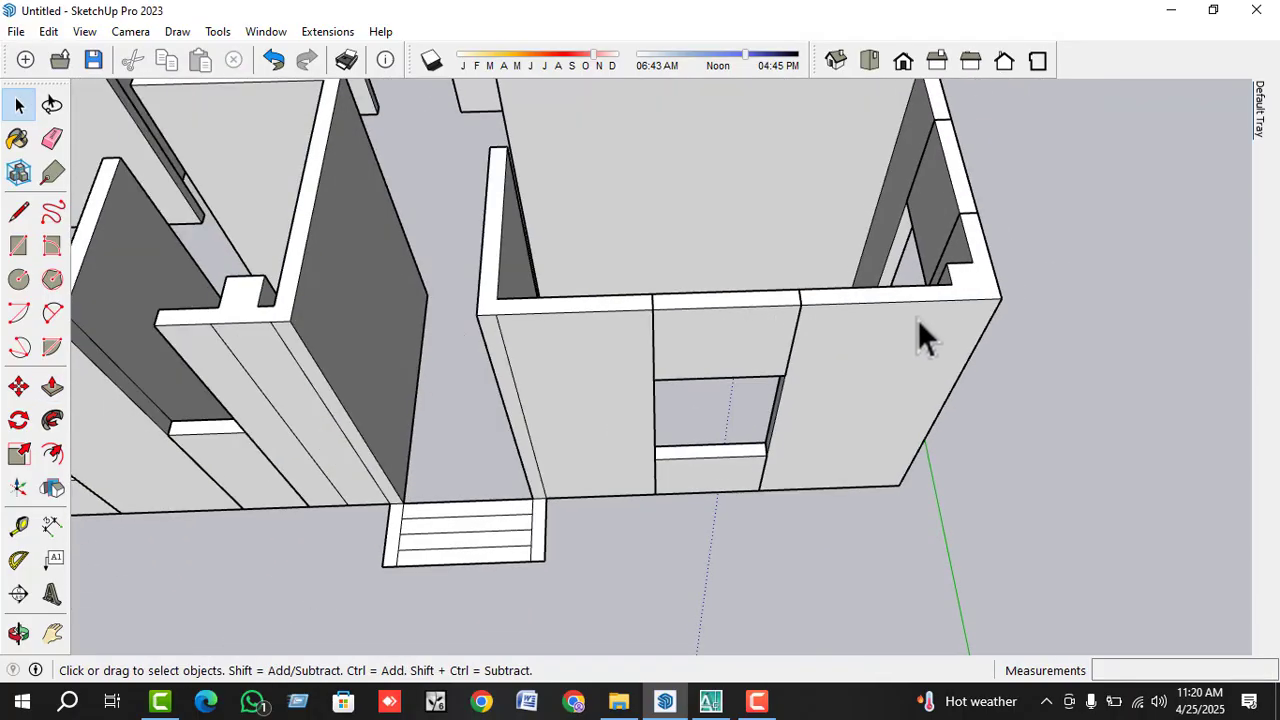
# - Copy the rear window's upper panel about 19' 1" along the rear wall to the wider window opening
pyautogui.doubleClick(756, 330)
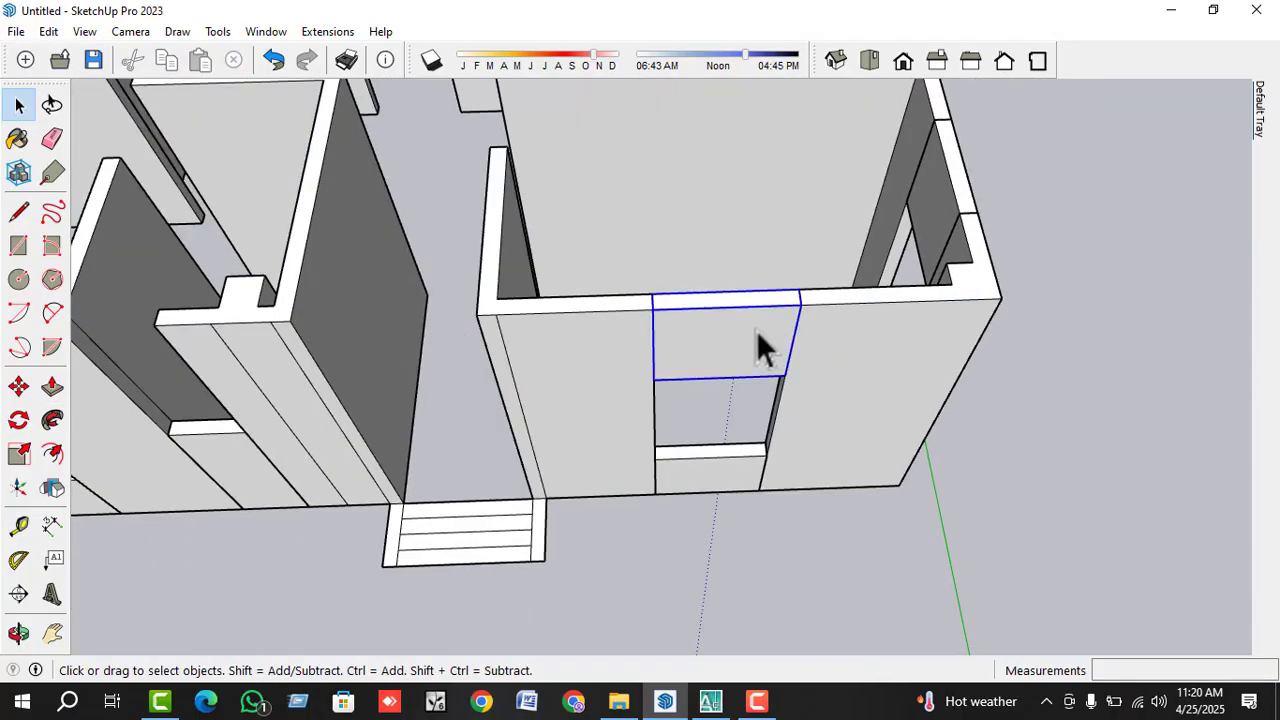
pyautogui.press('m')
pyautogui.click(815, 310)
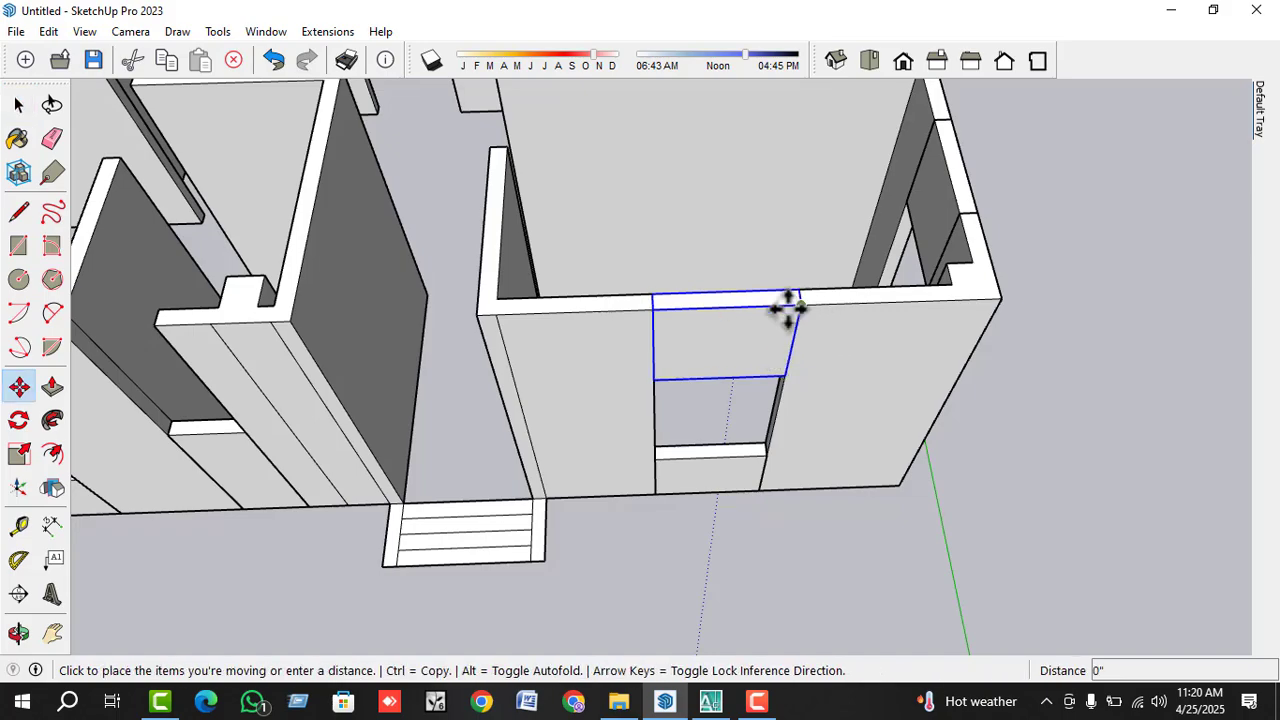
pyautogui.scroll(-3, 1034, 286)
pyautogui.press('ctrl')
pyautogui.scroll(-2, 465, 335)
pyautogui.scroll(2, 430, 330)
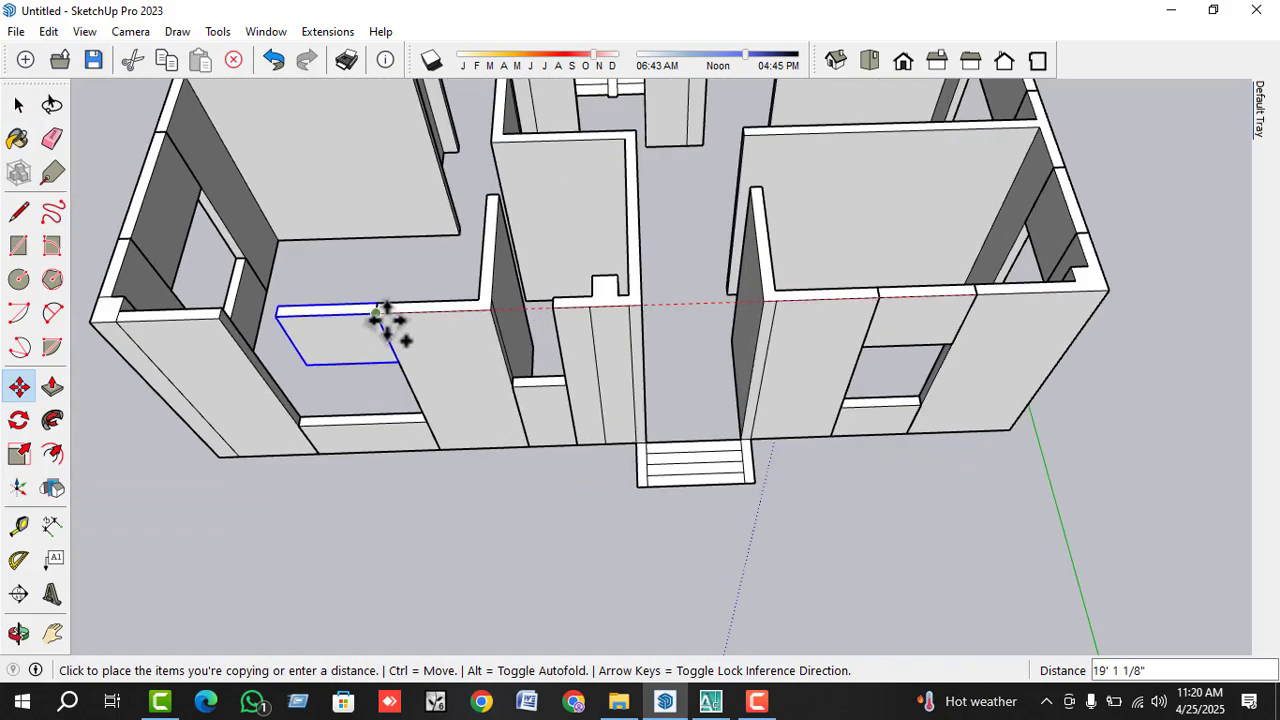
pyautogui.click(382, 320)
pyautogui.scroll(-2, 793, 355)
pyautogui.scroll(2, 793, 355)
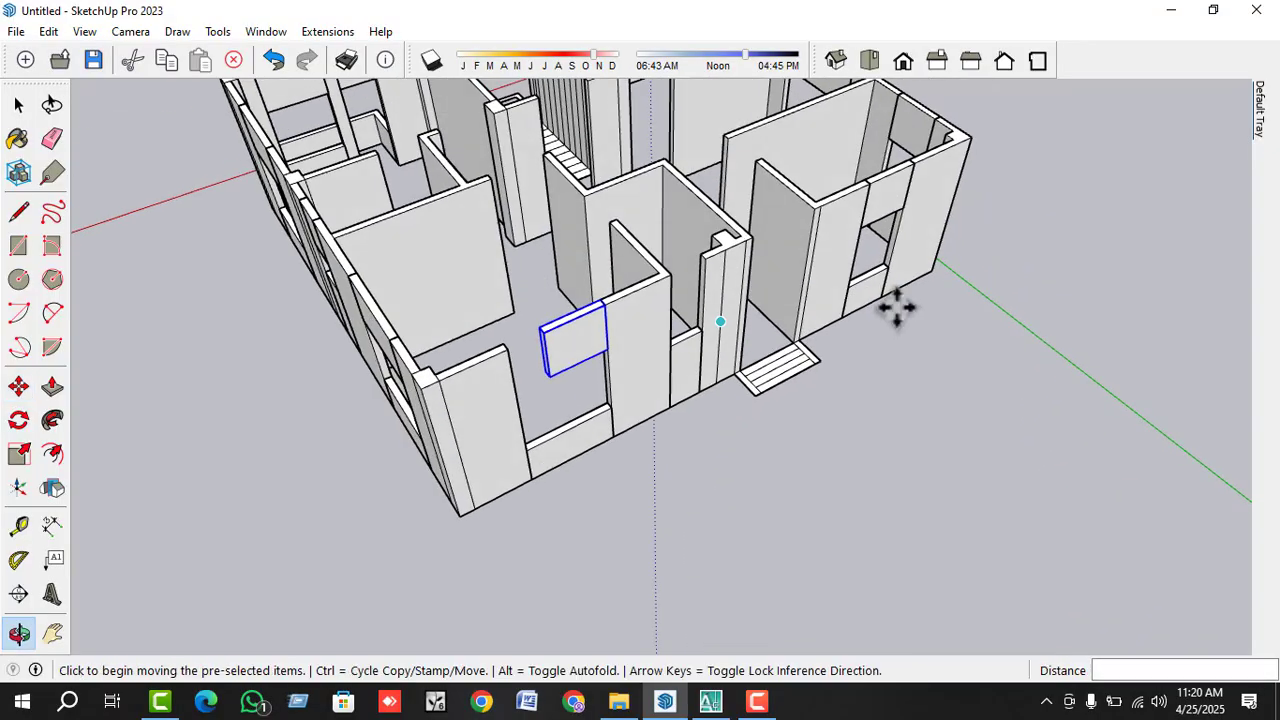
# - Extend the copied panel's free end to the adjoining wall so it spans the wider rear window opening
pyautogui.press('space')
pyautogui.scroll(6, 537, 391)
pyautogui.doubleClick(555, 314)
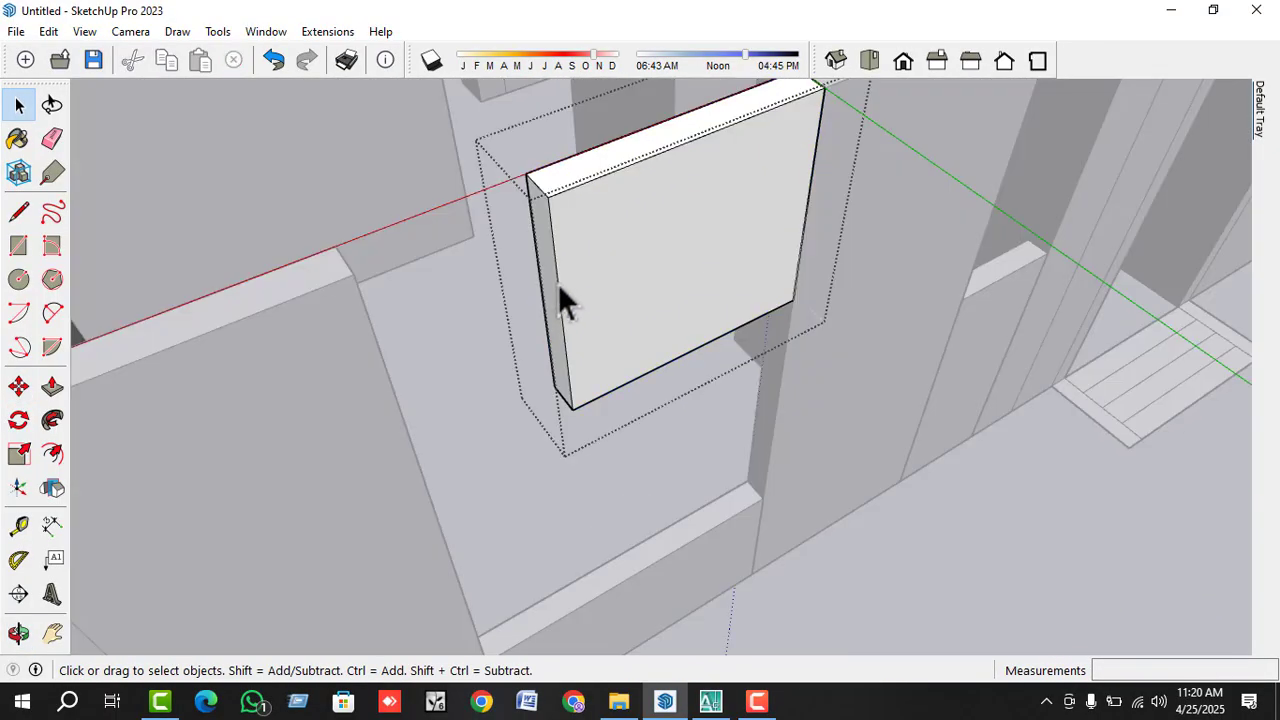
pyautogui.click(551, 282)
pyautogui.press('p')
pyautogui.click(551, 282)
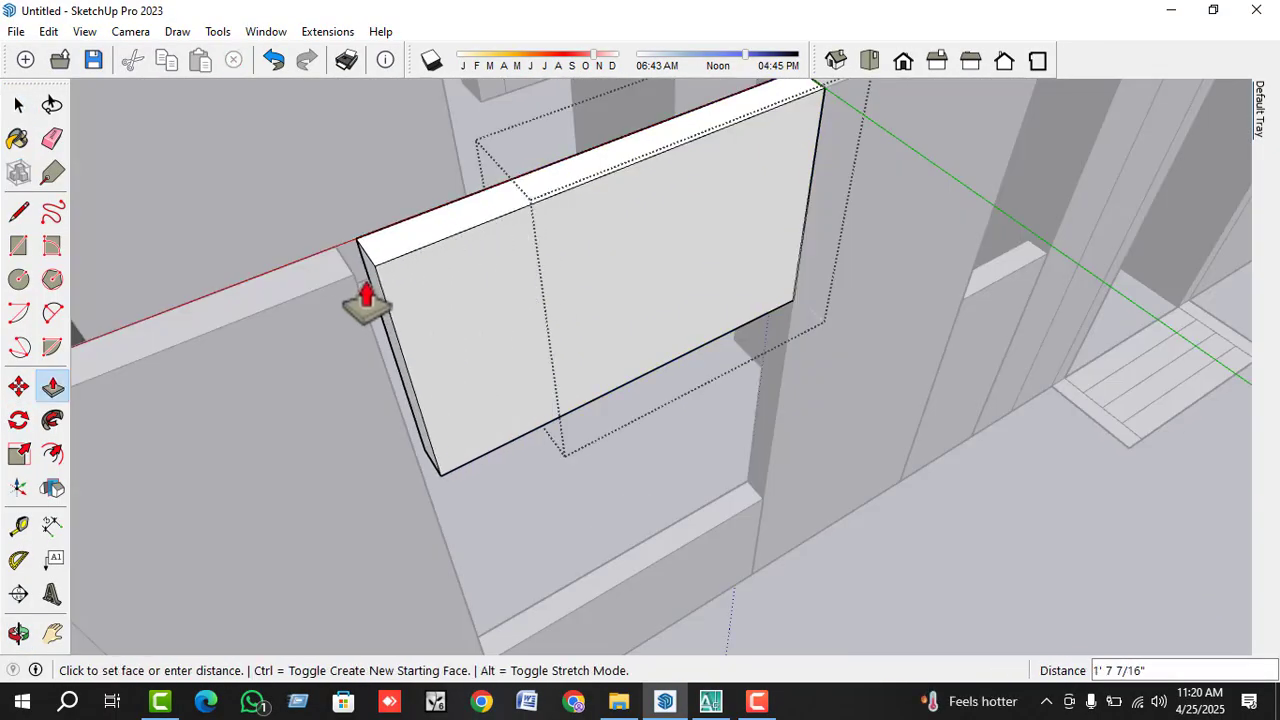
pyautogui.click(360, 291)
pyautogui.press('space')
pyautogui.scroll(-5, 514, 351)
pyautogui.moveTo(514, 351); pyautogui.dragTo(434, 434, button='middle')
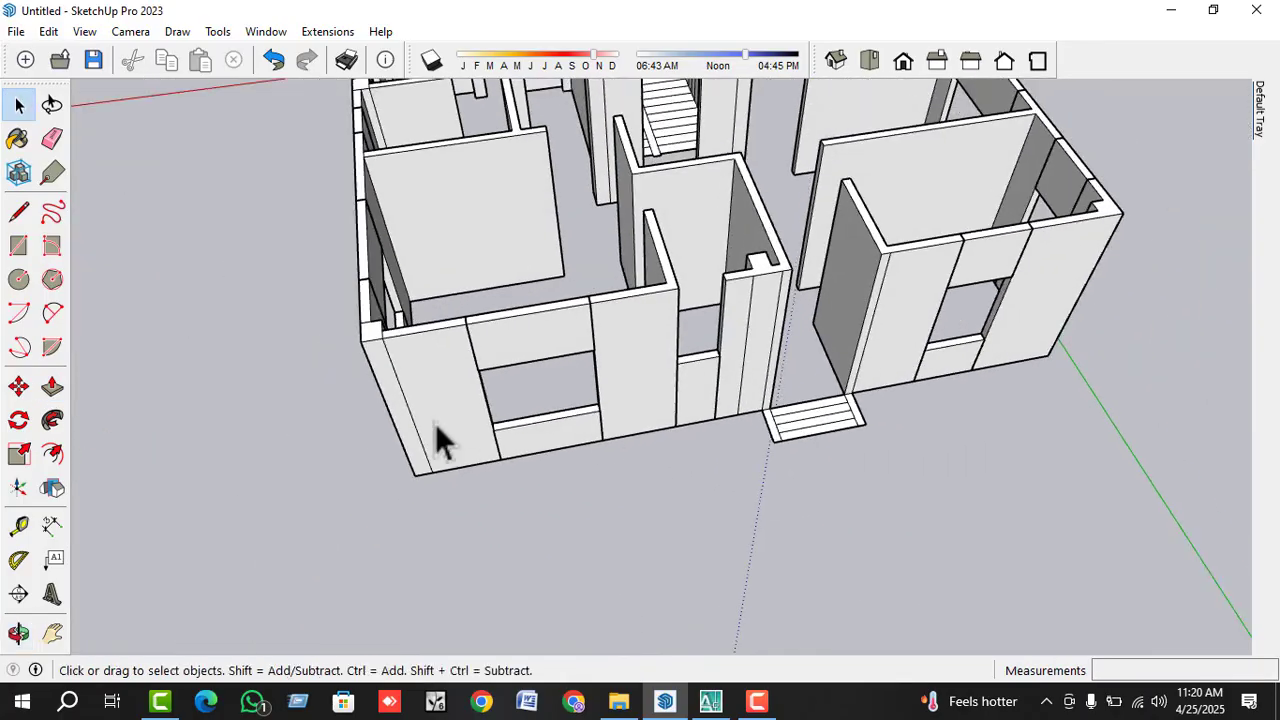
pyautogui.click(18, 245)
pyautogui.click(676, 518)
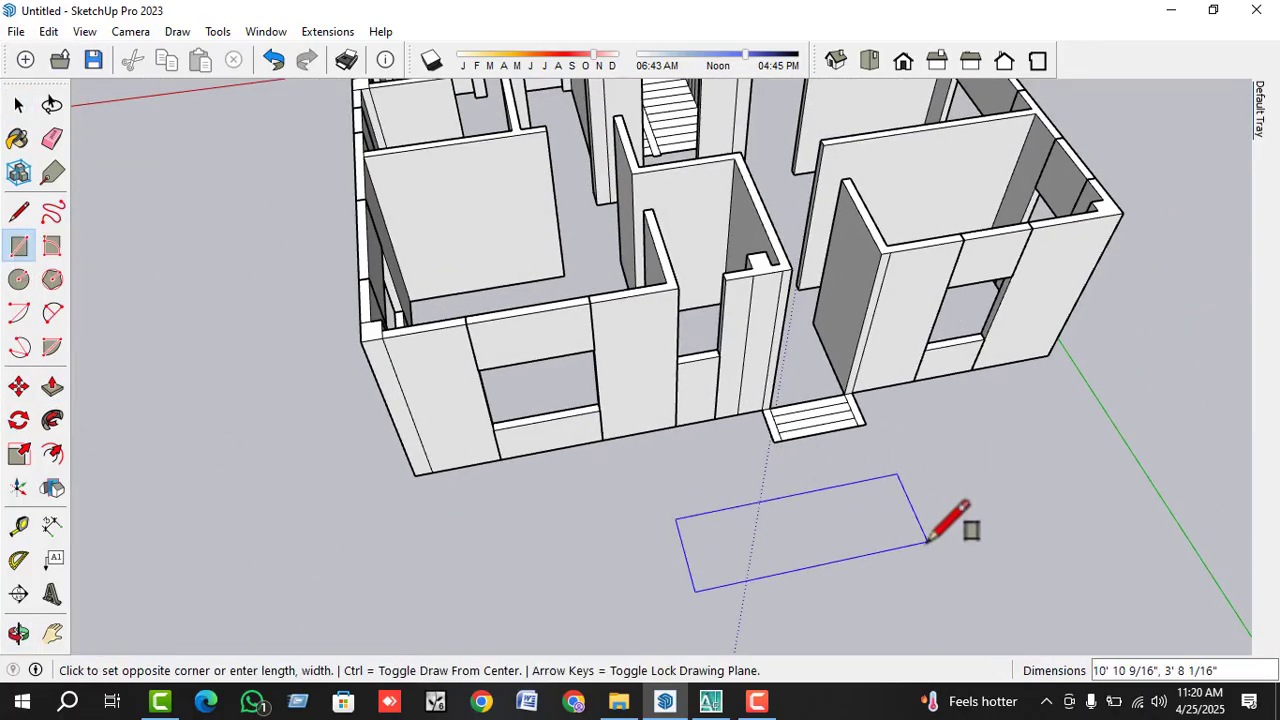
pyautogui.press('space')
# - Try to extrude a tread of the entrance steps upward into a tall slab
pyautogui.scroll(5, 843, 429)
pyautogui.click(798, 418)
pyautogui.press('p')
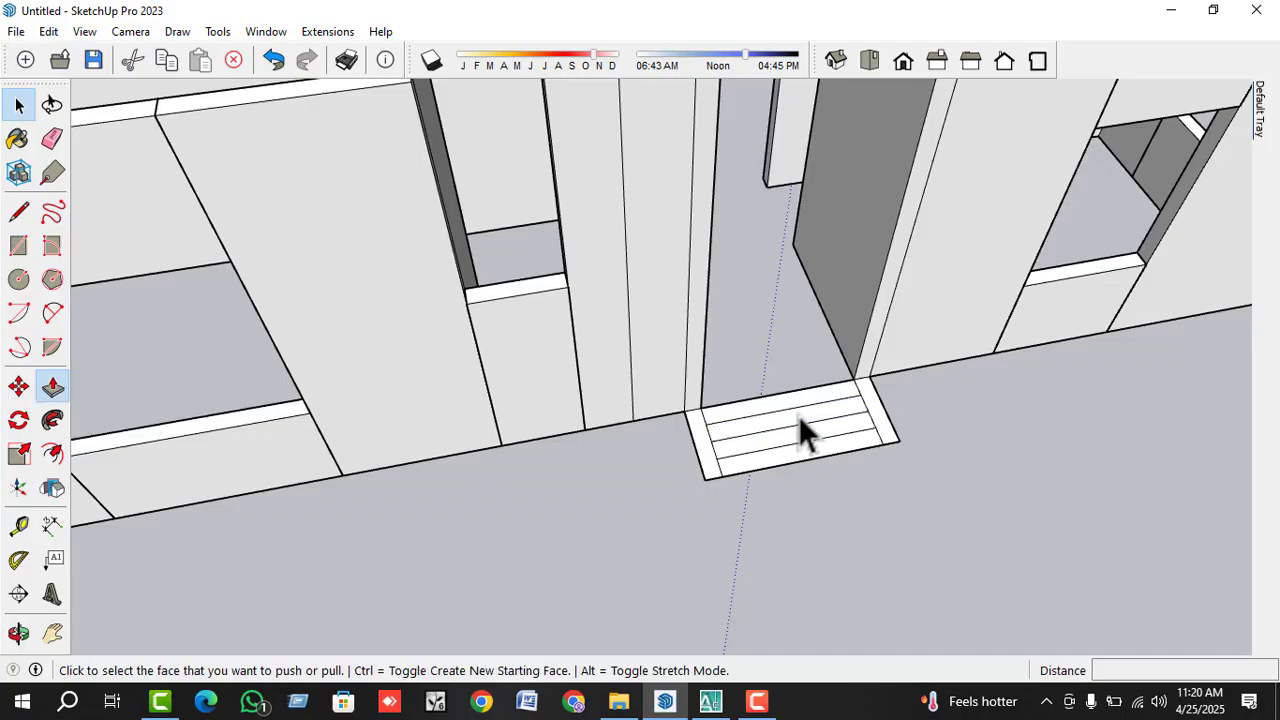
pyautogui.click(798, 415)
pyautogui.click(837, 200)
pyautogui.press('space')
pyautogui.scroll(-3, 754, 423)
pyautogui.scroll(2, 765, 410)
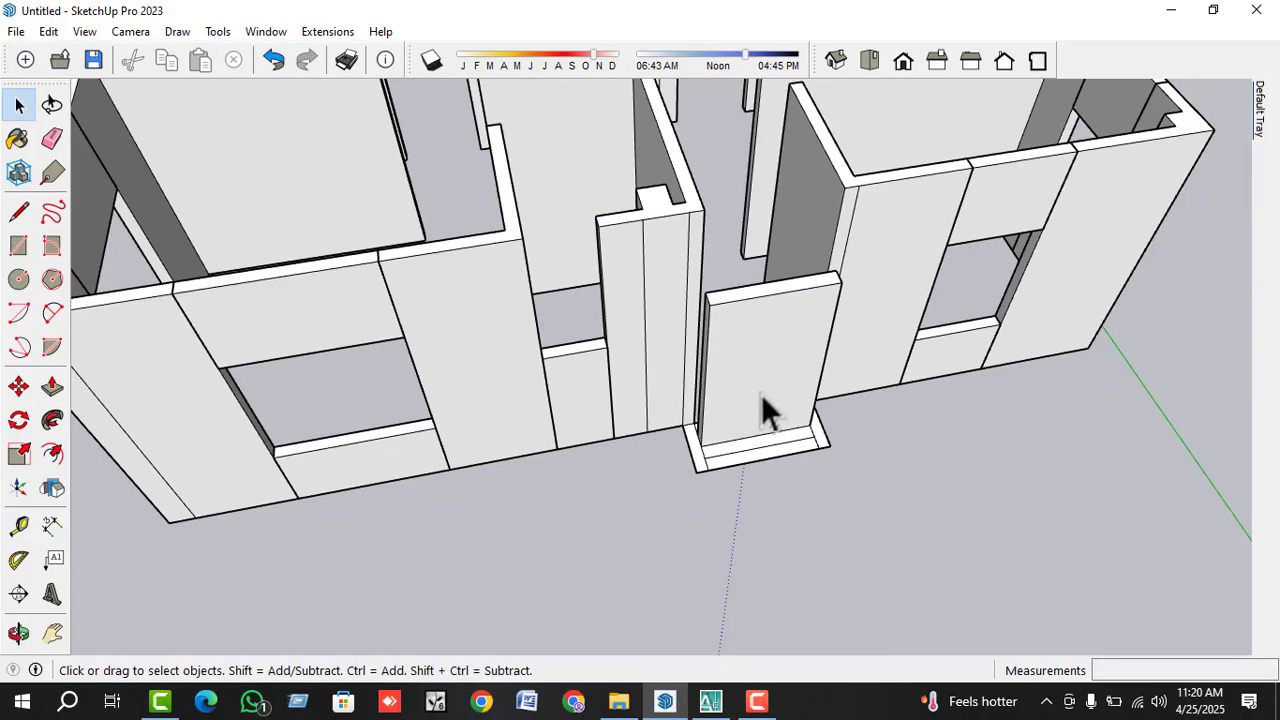
# - Try to move the front face of the slab raised from the entrance steps
pyautogui.click(768, 410)
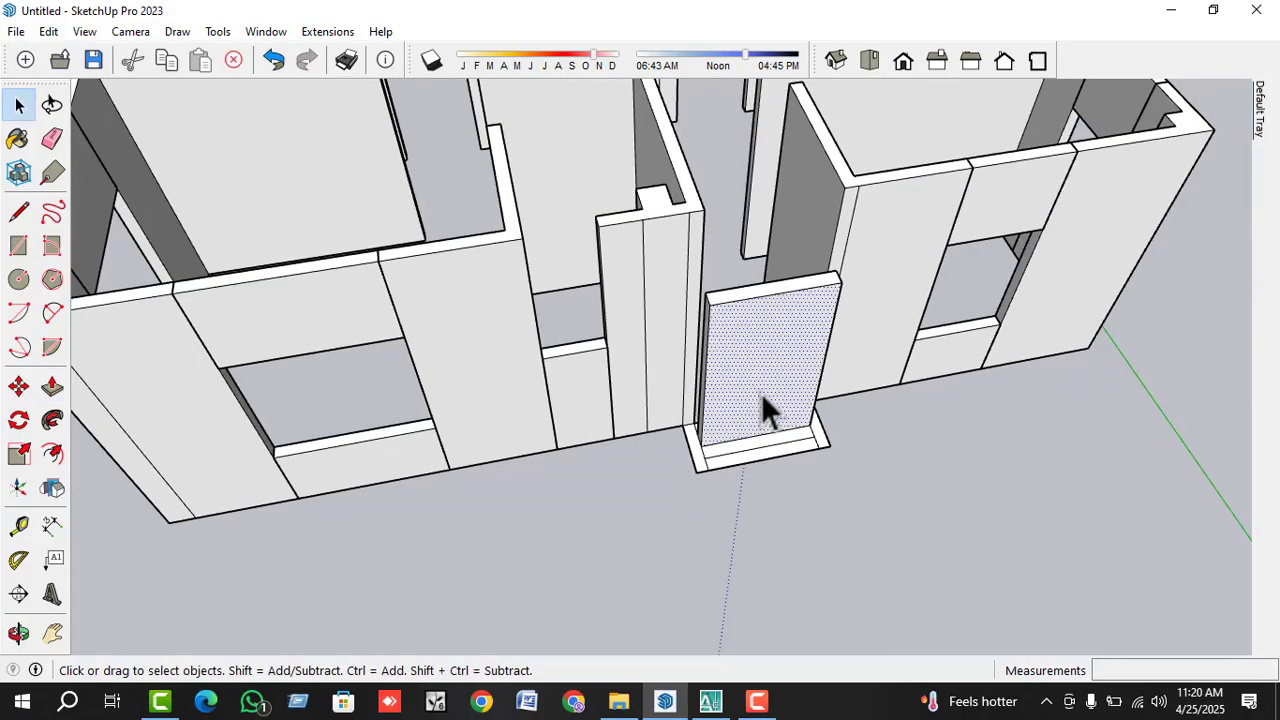
pyautogui.press('m')
pyautogui.click(700, 449)
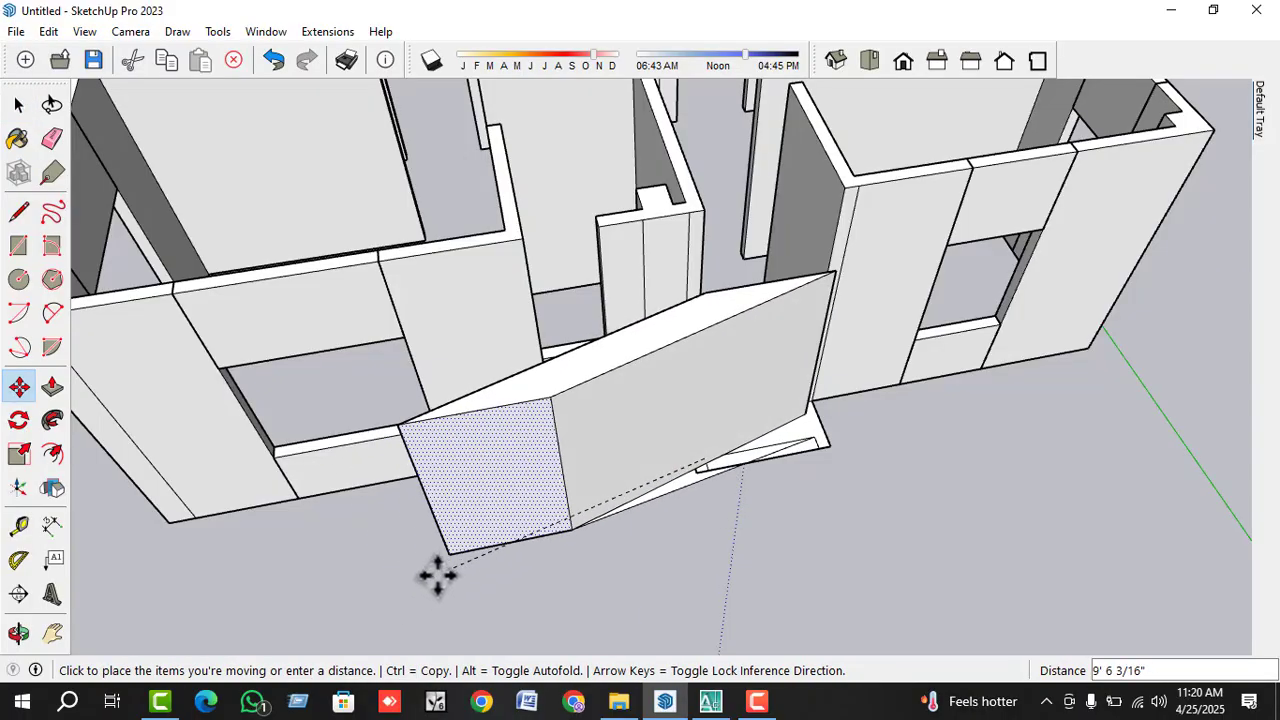
pyautogui.press('Escape')
pyautogui.hotkey('ctrl', 'z')
pyautogui.press('space')
# - Try to copy the sill wall of the wider rear window toward the entrance steps
pyautogui.scroll(-3, 530, 483)
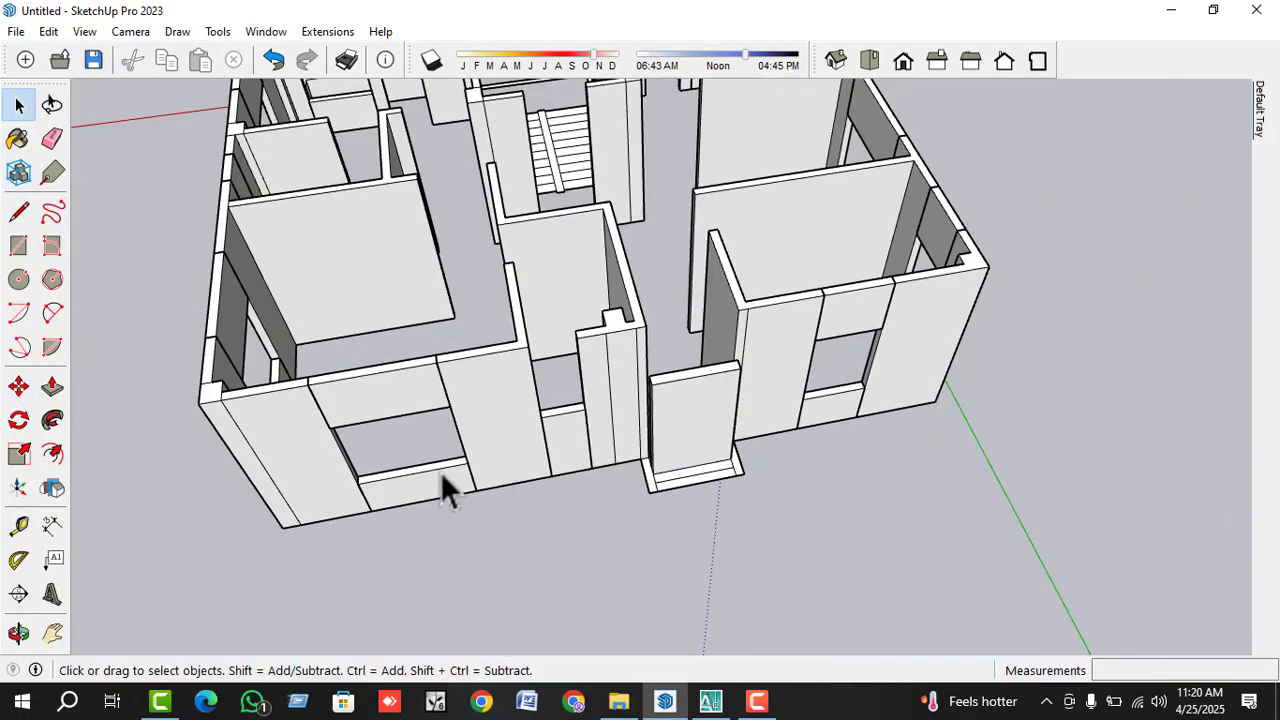
pyautogui.scroll(3, 444, 478)
pyautogui.press('m')
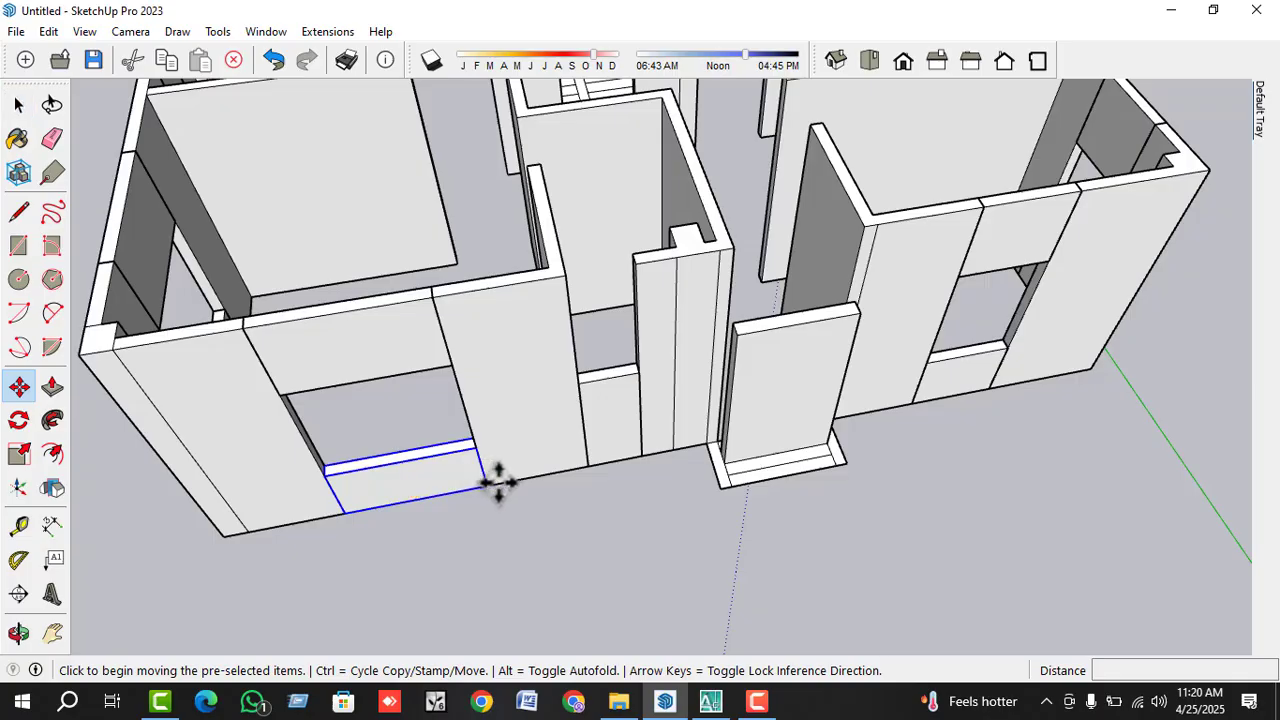
pyautogui.click(496, 481)
pyautogui.scroll(-2, 696, 509)
pyautogui.press('ctrl')
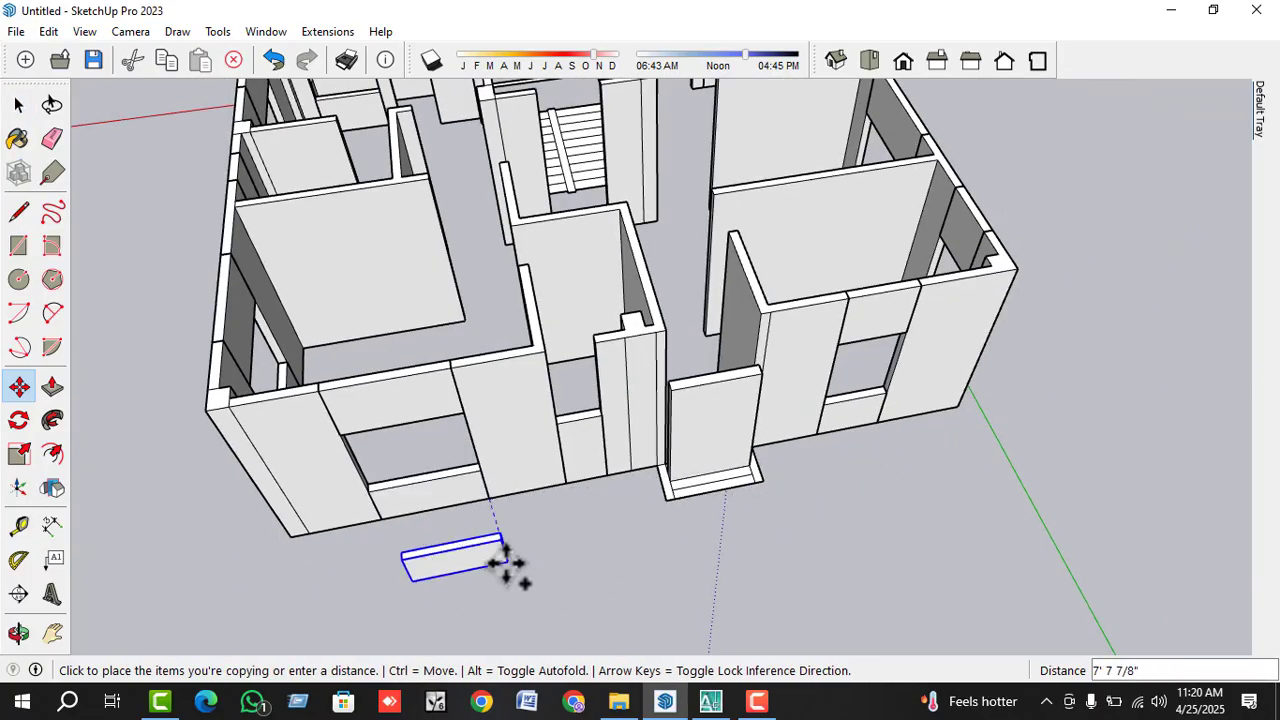
pyautogui.scroll(-2, 478, 590)
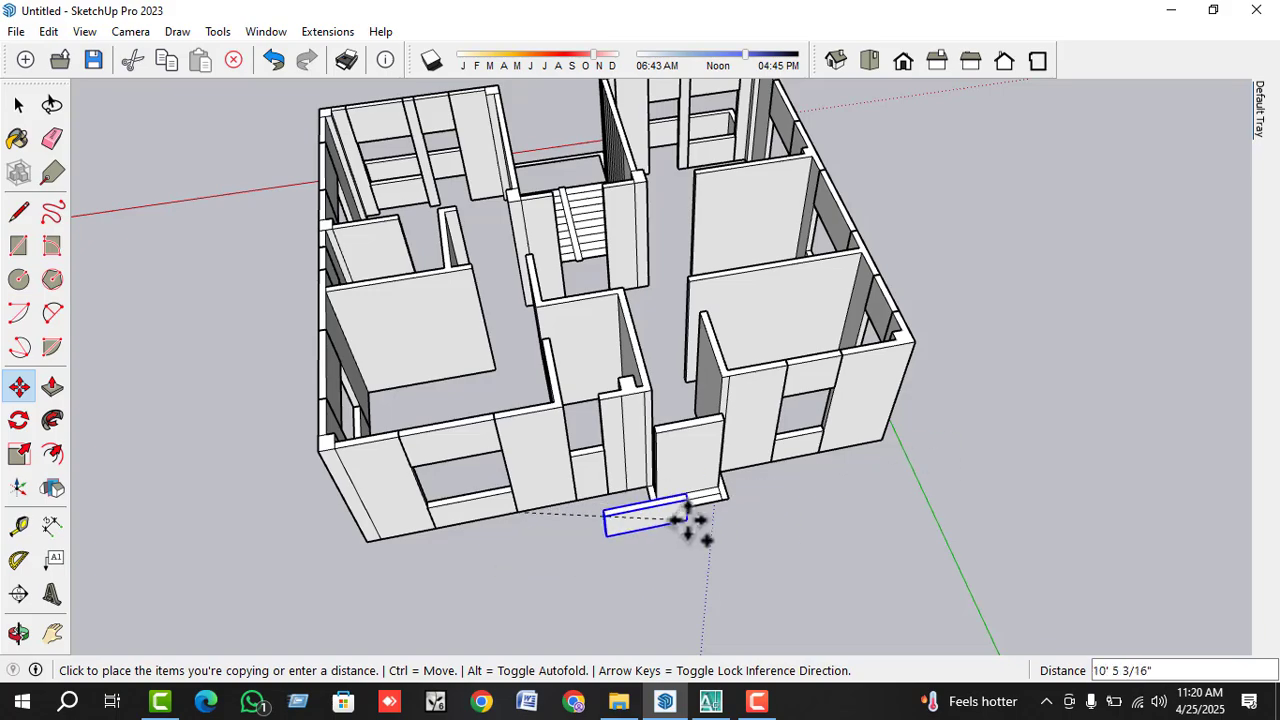
pyautogui.press('Escape')
pyautogui.press('Escape')
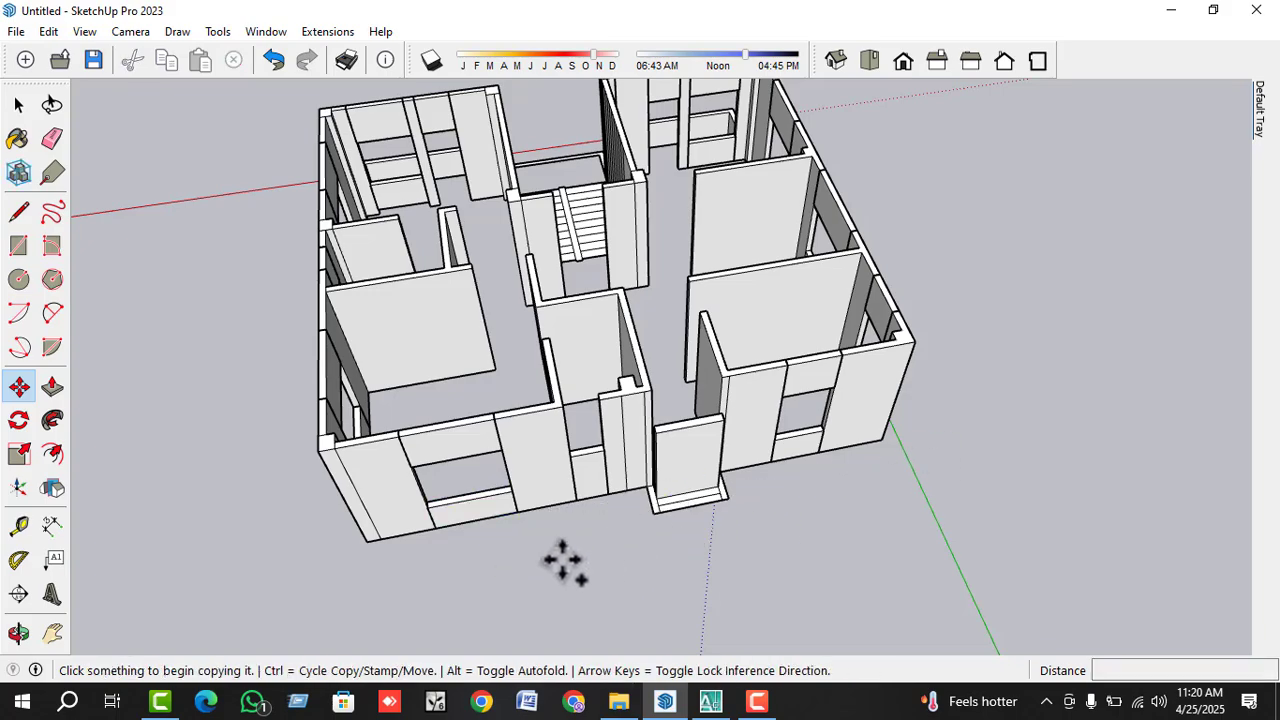
# - Undo the upward extrusion of the entrance step's tread
pyautogui.moveTo(563, 557); pyautogui.dragTo(672, 535, button='middle')
pyautogui.hotkey('ctrl', 'z')
pyautogui.scroll(3, 705, 535)
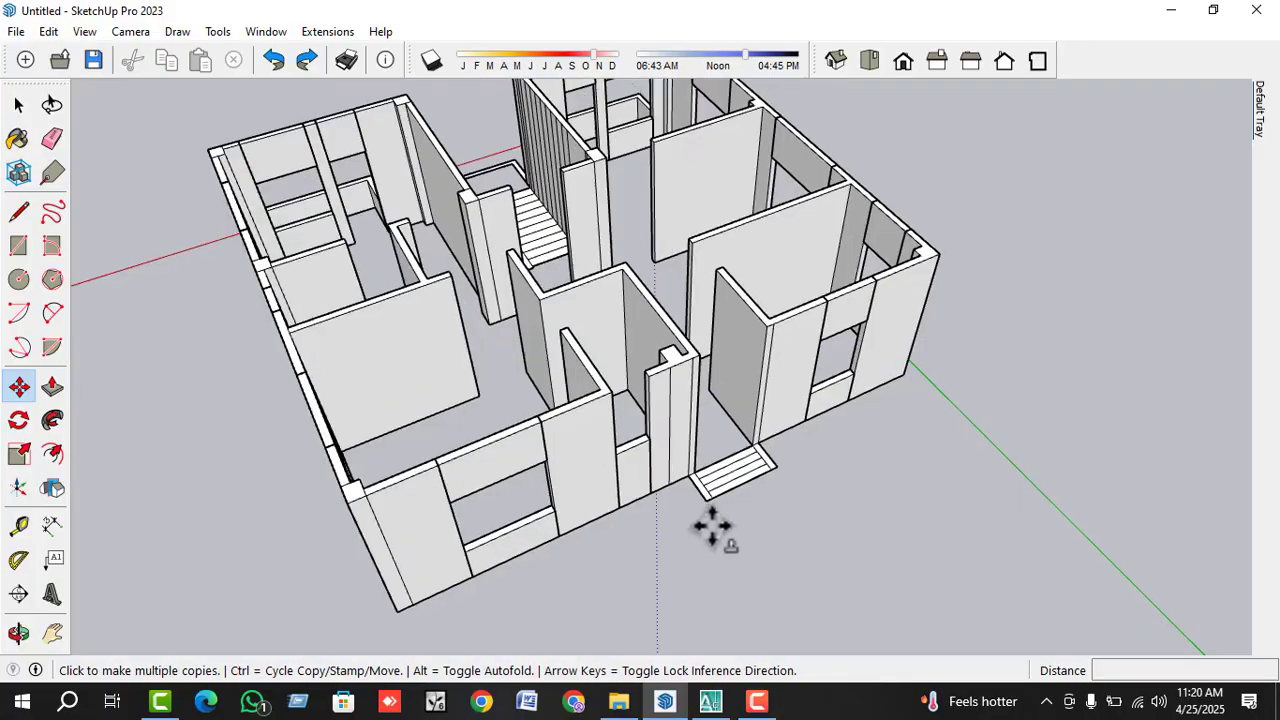
pyautogui.press('space')
pyautogui.scroll(-5, 705, 543)
pyautogui.moveTo(746, 523); pyautogui.dragTo(620, 490, button='middle')
pyautogui.scroll(5, 704, 440)
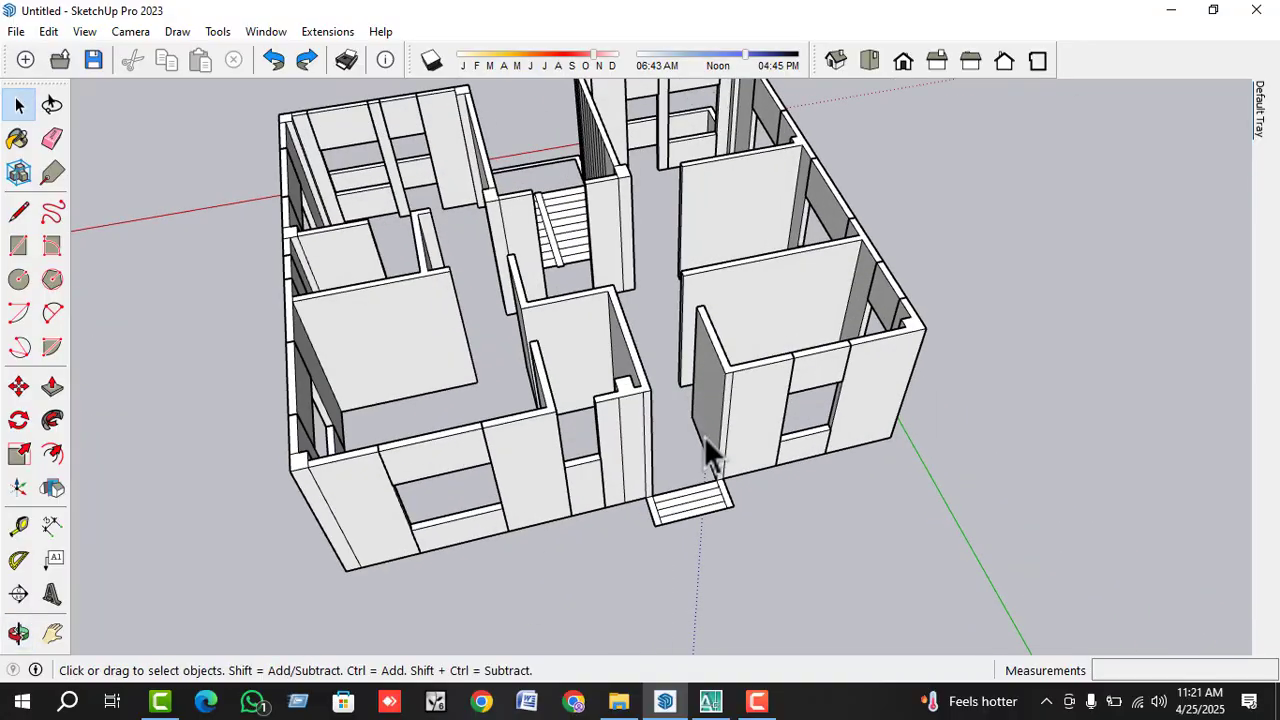
pyautogui.click(18, 245)
pyautogui.scroll(5, 590, 400)
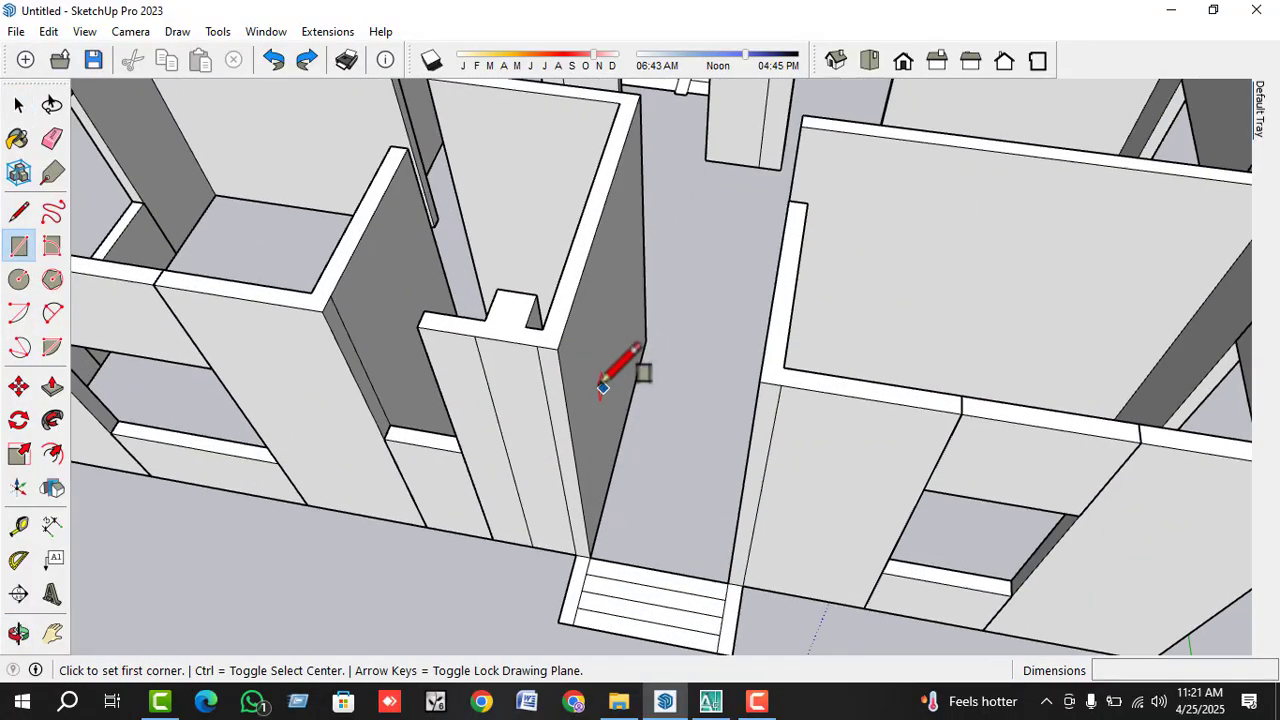
pyautogui.press('space')
pyautogui.scroll(-3, 577, 375)
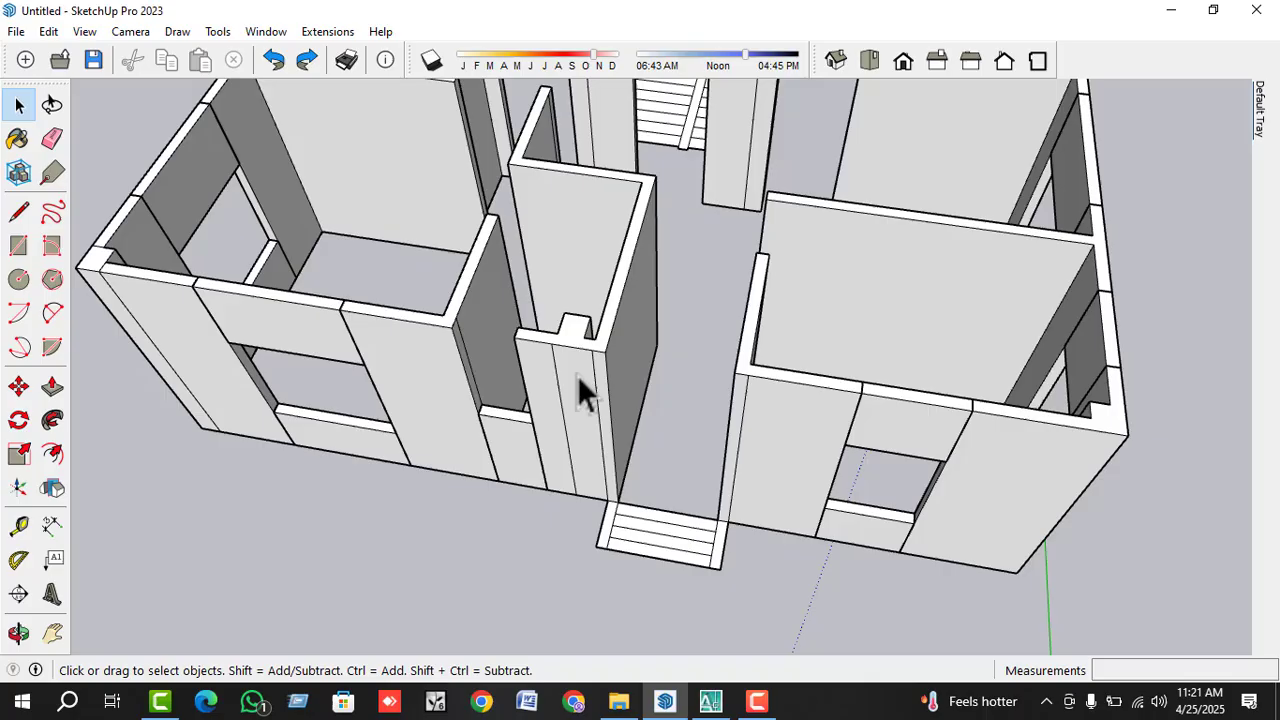
# - Copy the panel above the wider rear window to the top of the entrance opening, against its side wall's corner
pyautogui.click(331, 347)
pyautogui.press('m')
pyautogui.click(209, 289)
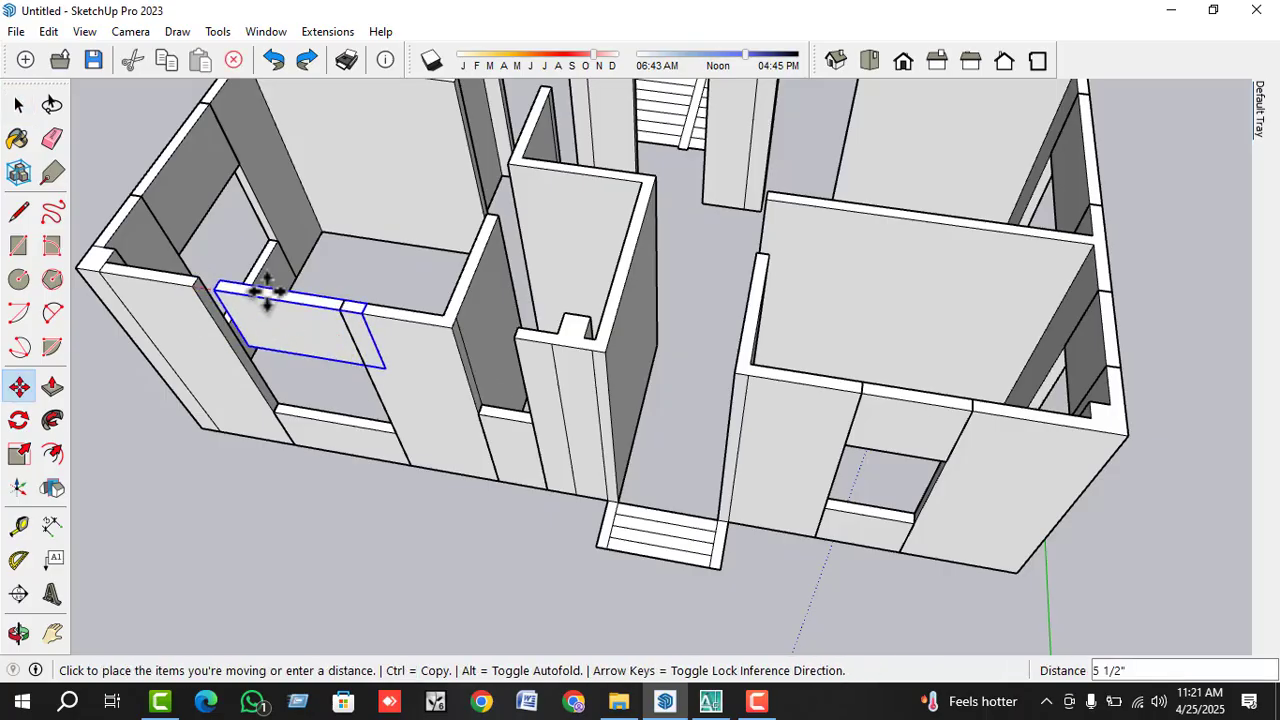
pyautogui.scroll(2, 600, 340)
pyautogui.click(614, 349)
# - Scale the copied panel above the entrance along its length to fit between the opening's side walls
pyautogui.scroll(3, 750, 386)
pyautogui.click(18, 420)
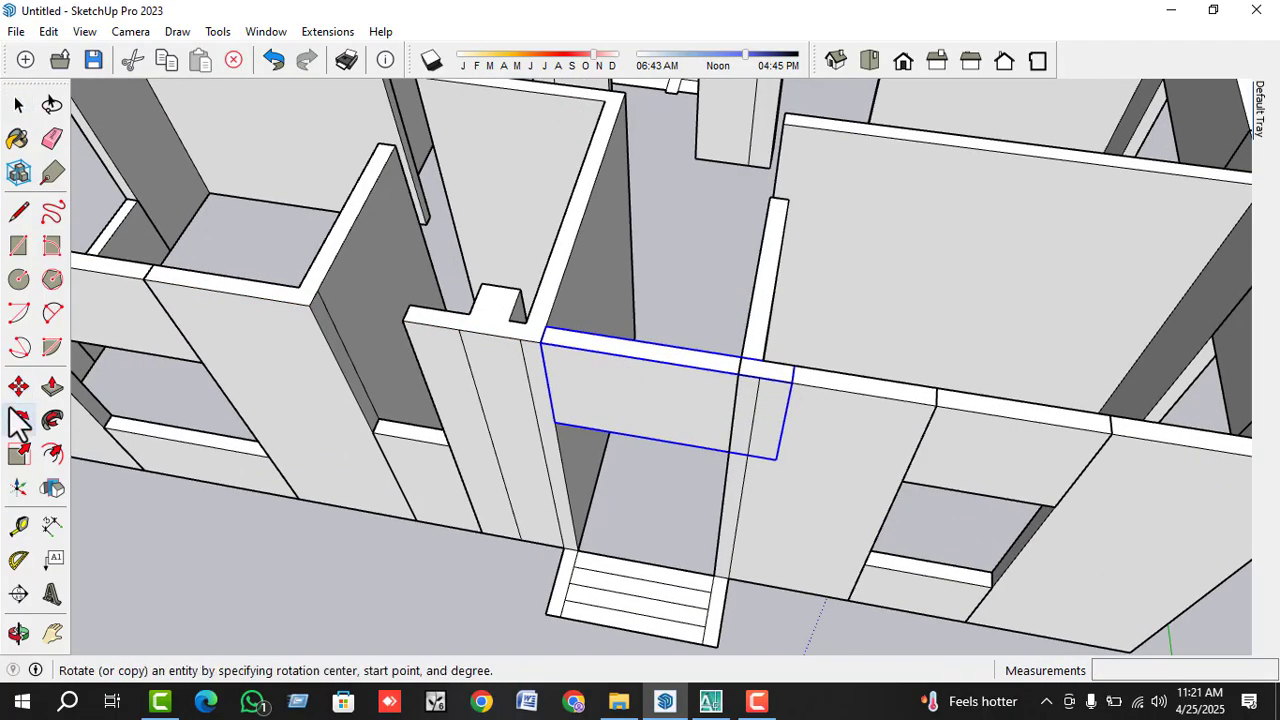
pyautogui.click(19, 453)
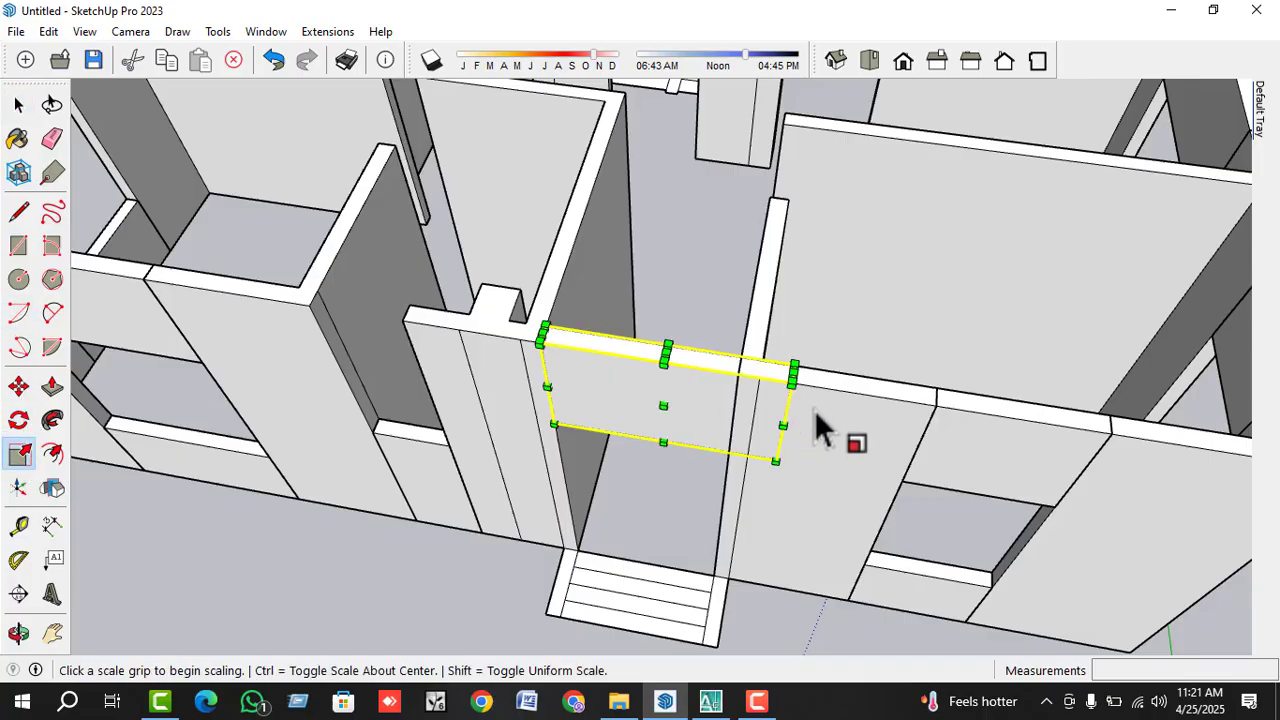
pyautogui.scroll(2, 814, 425)
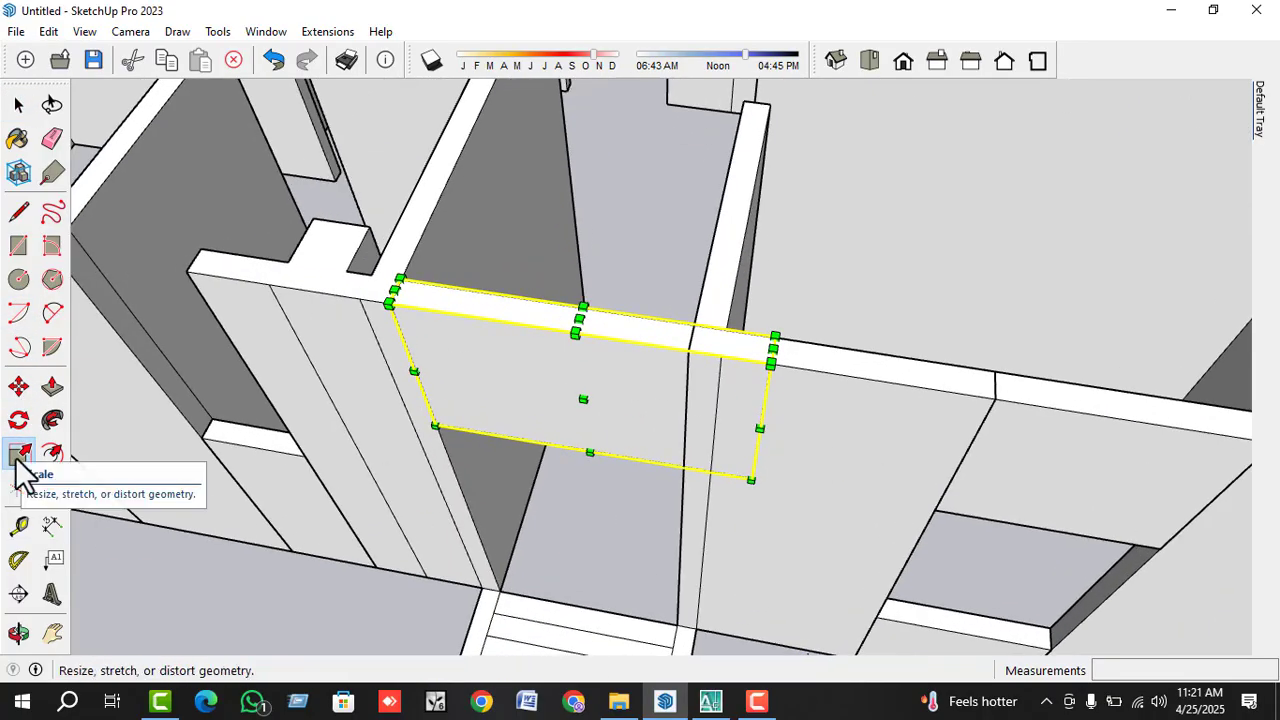
pyautogui.click(763, 412)
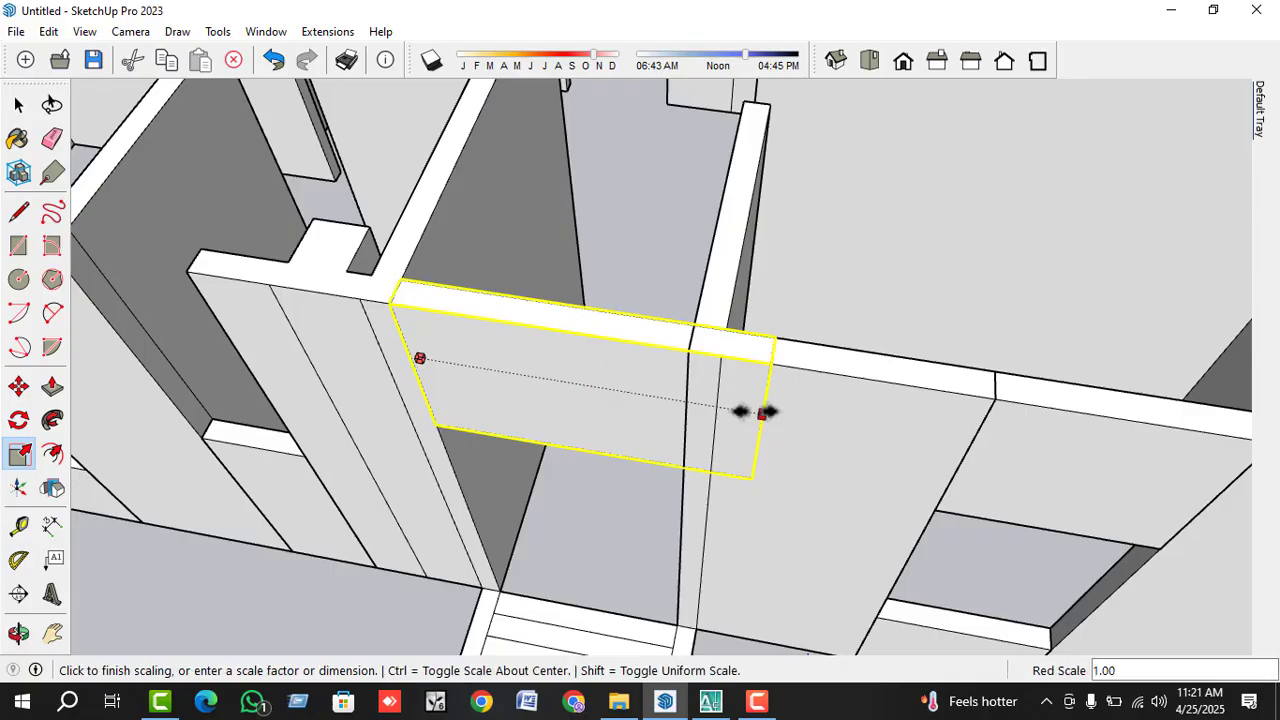
pyautogui.click(688, 400)
pyautogui.press('space')
pyautogui.moveTo(688, 400); pyautogui.dragTo(795, 344, button='middle')
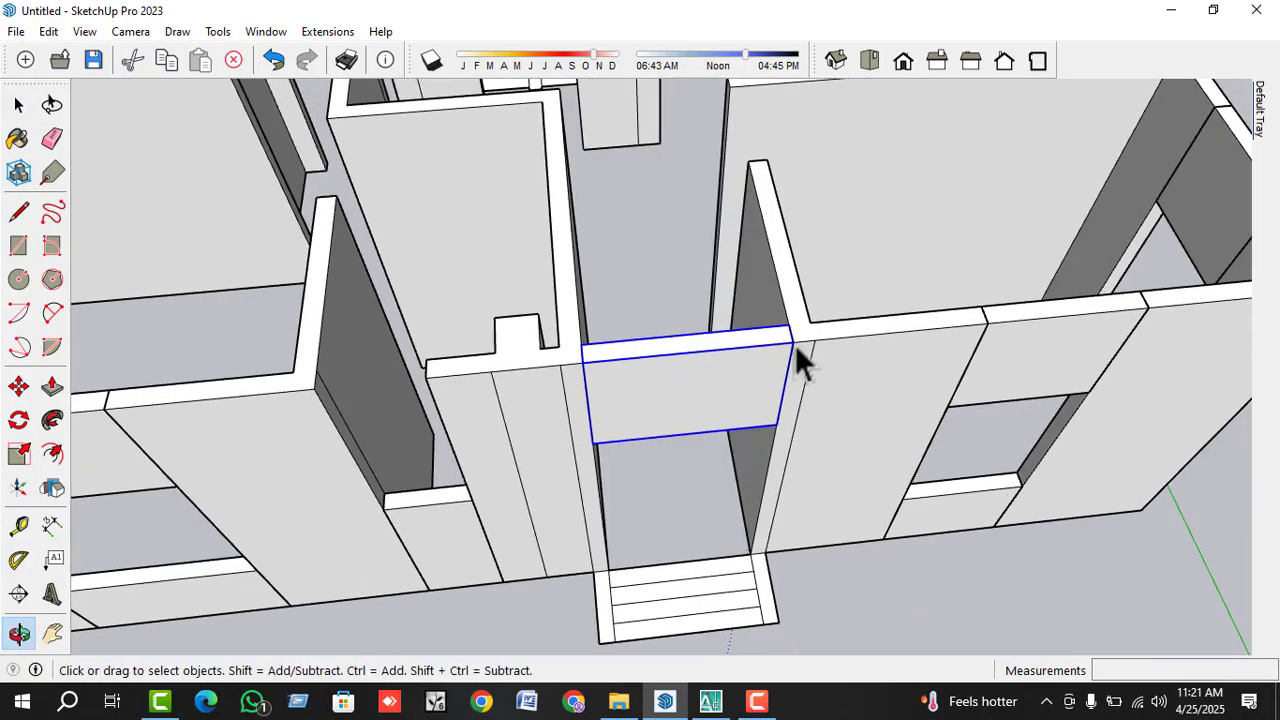
pyautogui.scroll(-2, 800, 350)
pyautogui.click(915, 515)
pyautogui.moveTo(915, 515); pyautogui.dragTo(798, 481, button='middle')
# - Draw a rectangle bridging the wall tops across the narrow window opening beside the entrance
pyautogui.scroll(2, 680, 460)
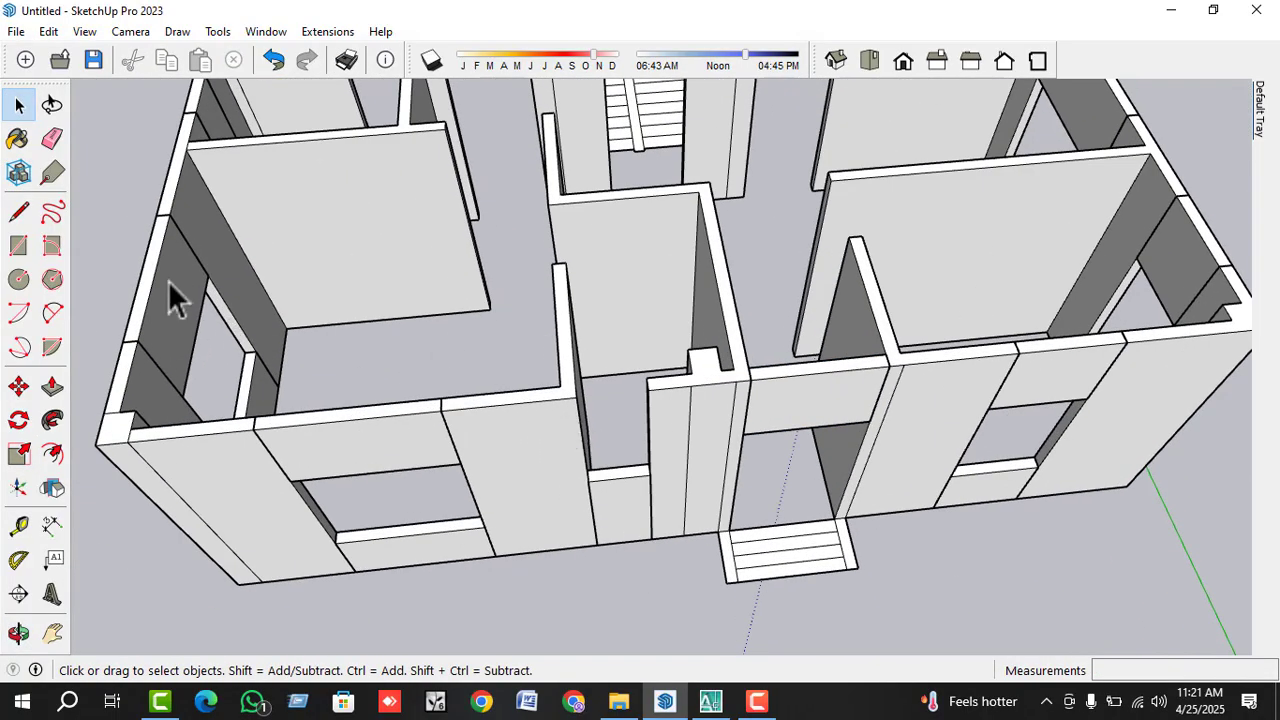
pyautogui.click(18, 245)
pyautogui.scroll(3, 557, 329)
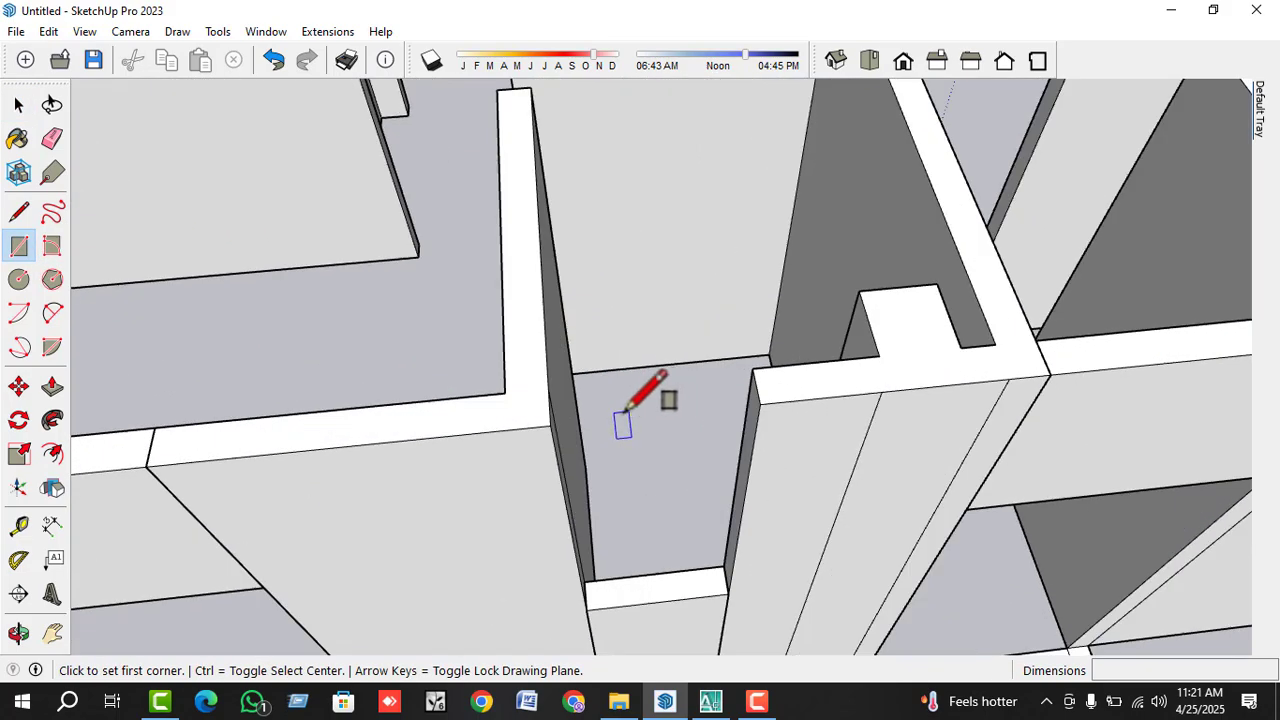
pyautogui.click(549, 425)
pyautogui.click(762, 368)
pyautogui.press('space')
pyautogui.click(650, 395)
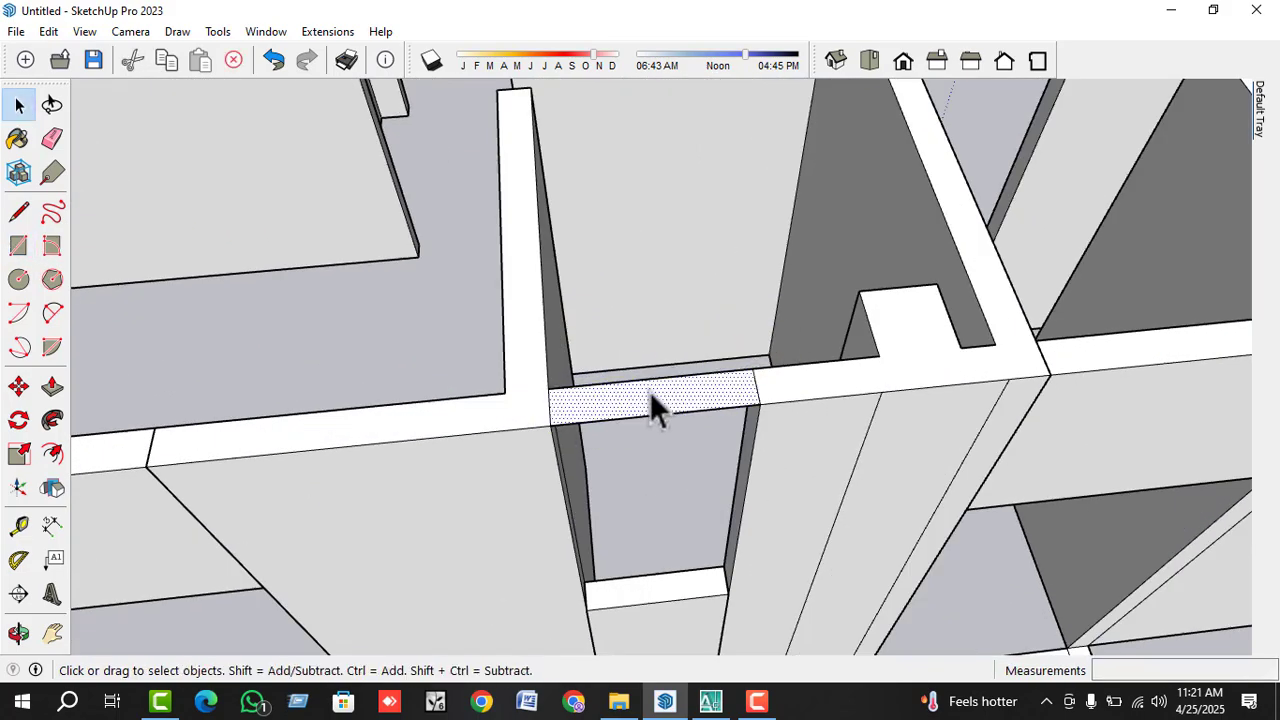
# - Extrude the grouped rectangle above the narrow window 36 inches downward with Push/Pull
pyautogui.doubleClick(650, 405)
pyautogui.press('p')
pyautogui.click(650, 405)
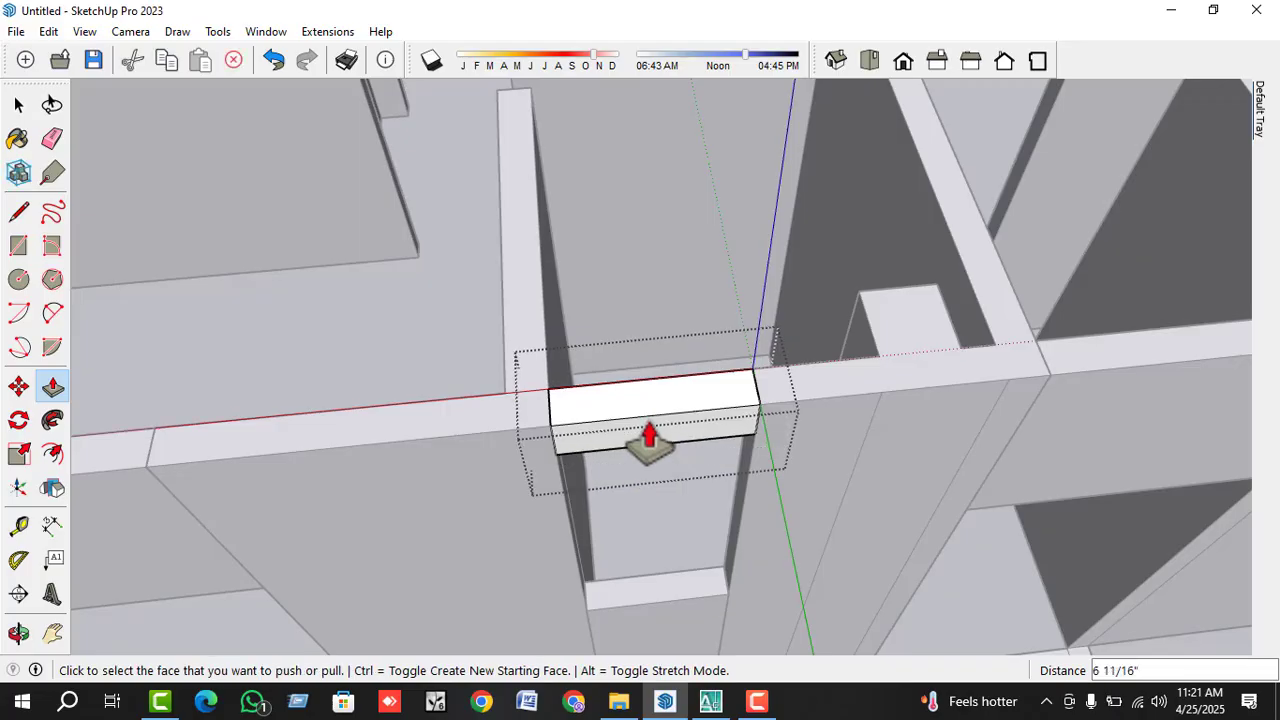
pyautogui.write('36')
pyautogui.press('Return')
pyautogui.press('space')
pyautogui.moveTo(700, 385)
pyautogui.mouseDown(button='middle')
pyautogui.moveTo(786, 410)
pyautogui.moveTo(700, 363)
pyautogui.moveTo(714, 343)
pyautogui.moveTo(700, 410)
pyautogui.mouseUp(button='middle')
pyautogui.click(786, 420)
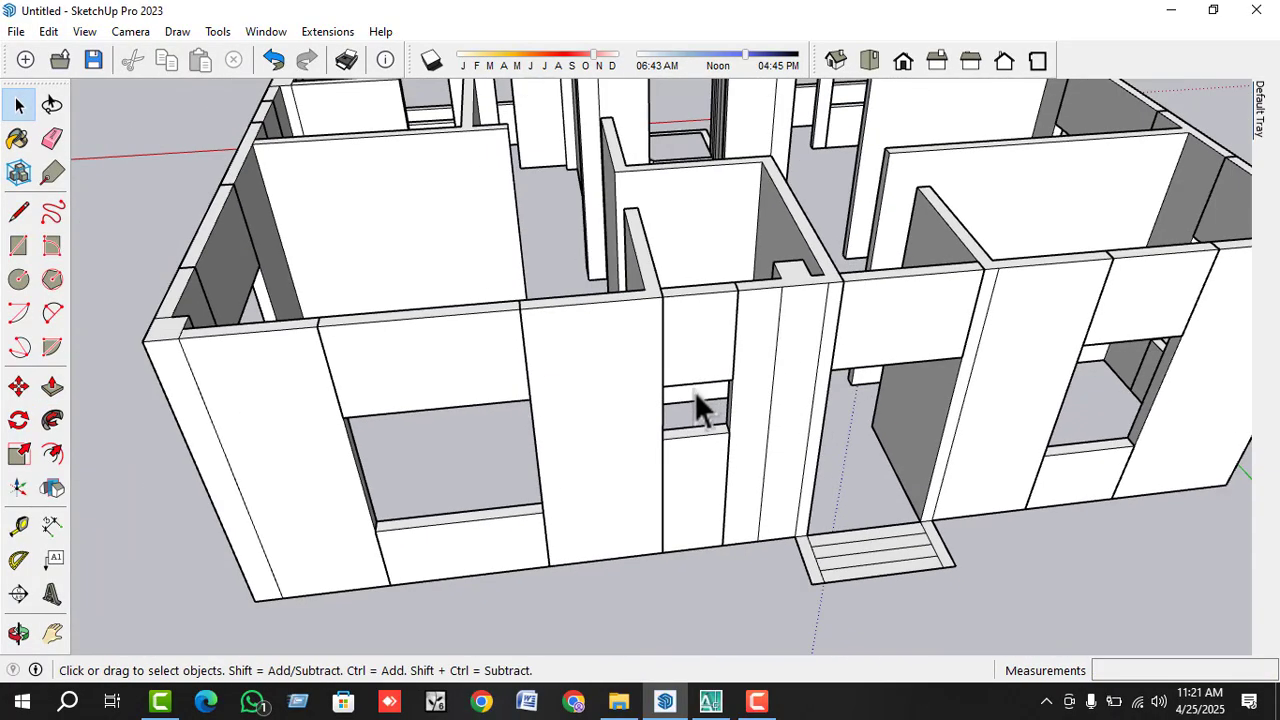
# - Examine the house model from all sides, checking its walls, window openings, overhead panels, stairs and balconies
pyautogui.scroll(-3, 666, 491)
pyautogui.moveTo(666, 491); pyautogui.dragTo(875, 500, button='middle')
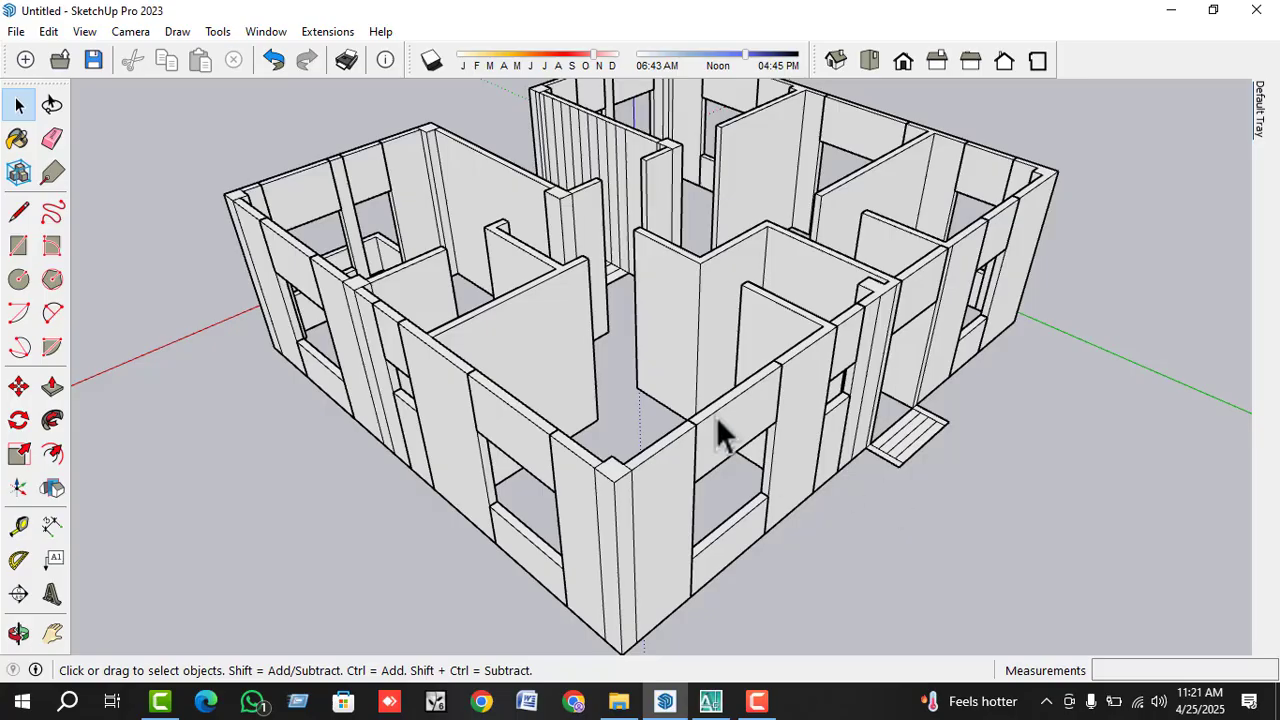
pyautogui.scroll(4, 771, 563)
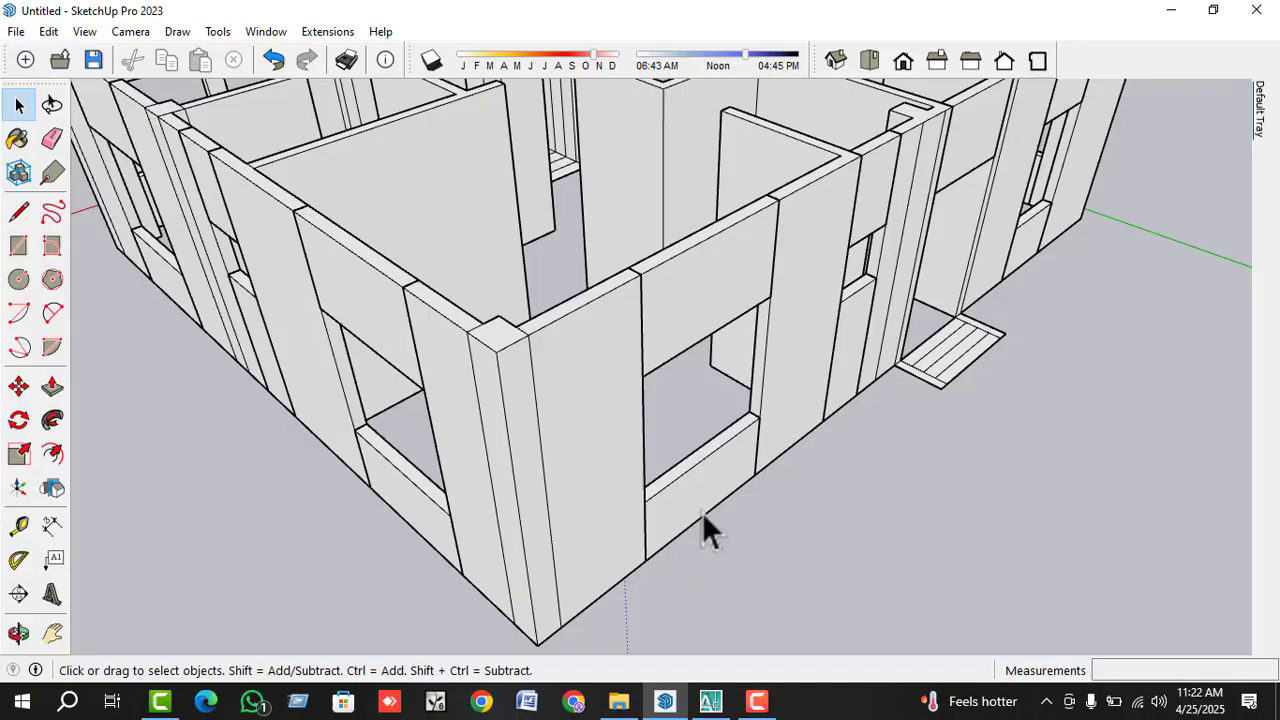
pyautogui.scroll(-5, 702, 512)
pyautogui.moveTo(703, 491); pyautogui.dragTo(825, 392, button='middle')
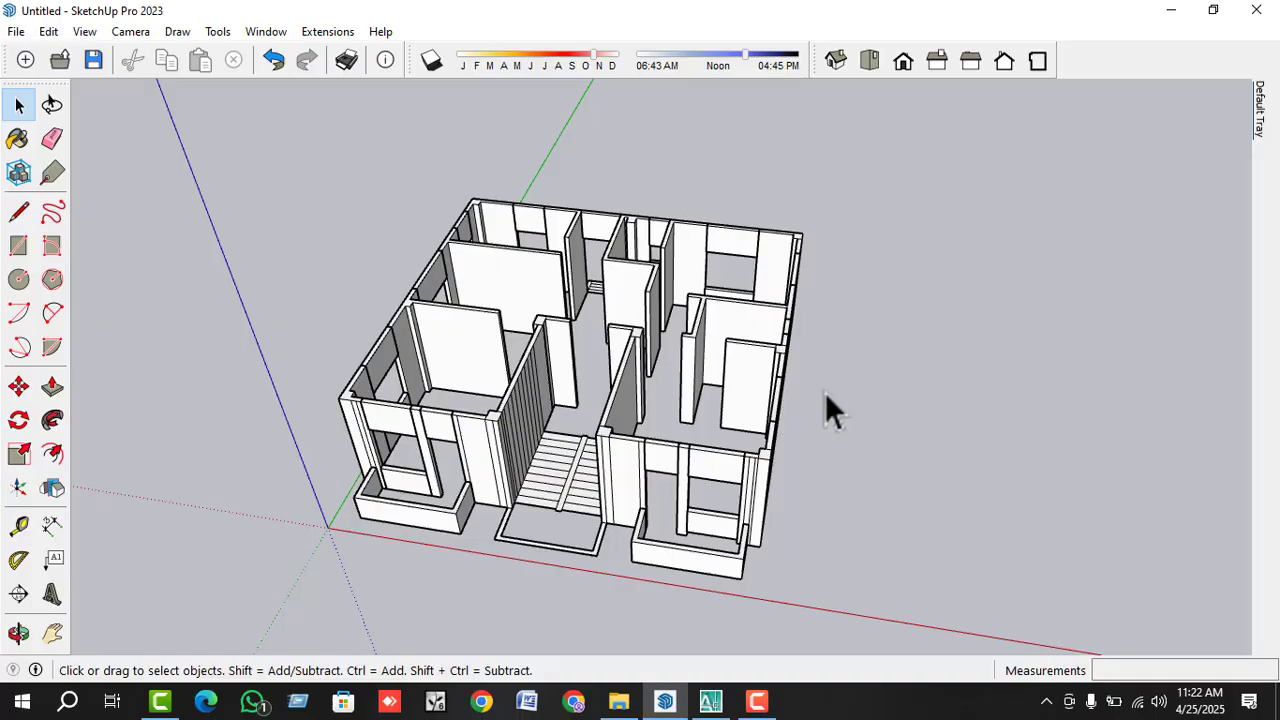
pyautogui.moveTo(825, 410); pyautogui.dragTo(818, 385, button='middle')
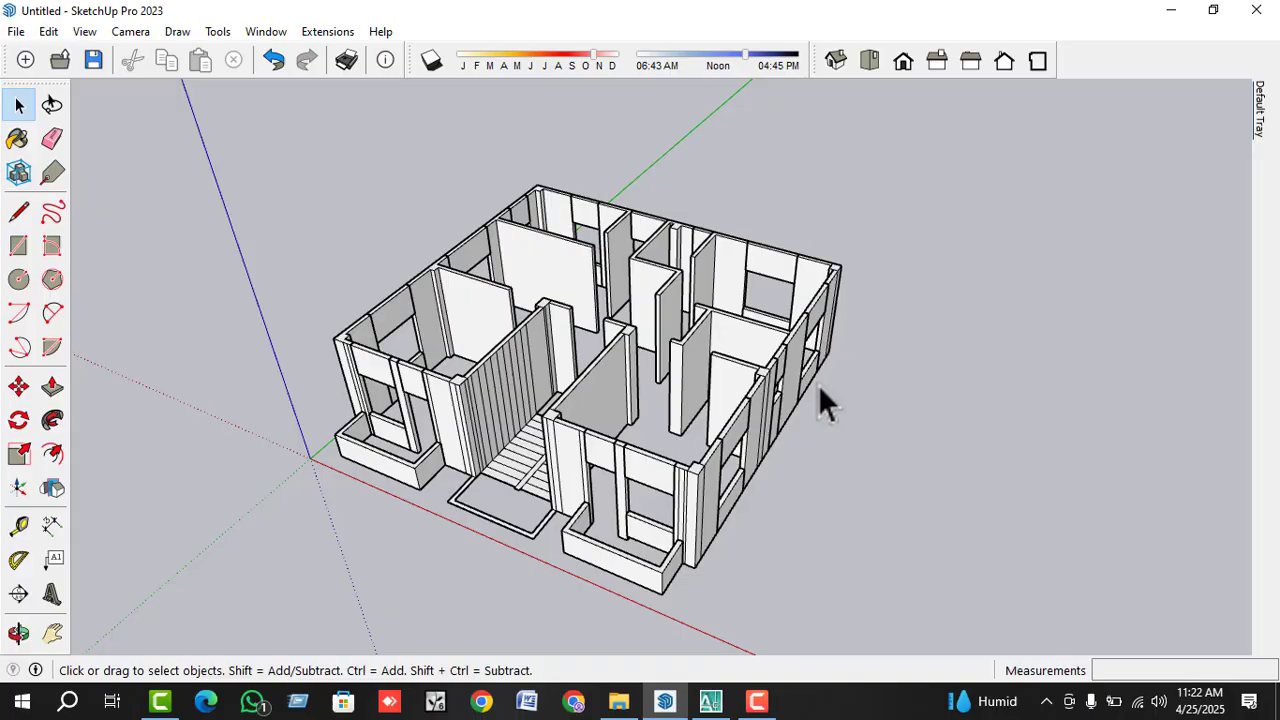
pyautogui.moveTo(820, 392); pyautogui.dragTo(612, 460, button='middle')
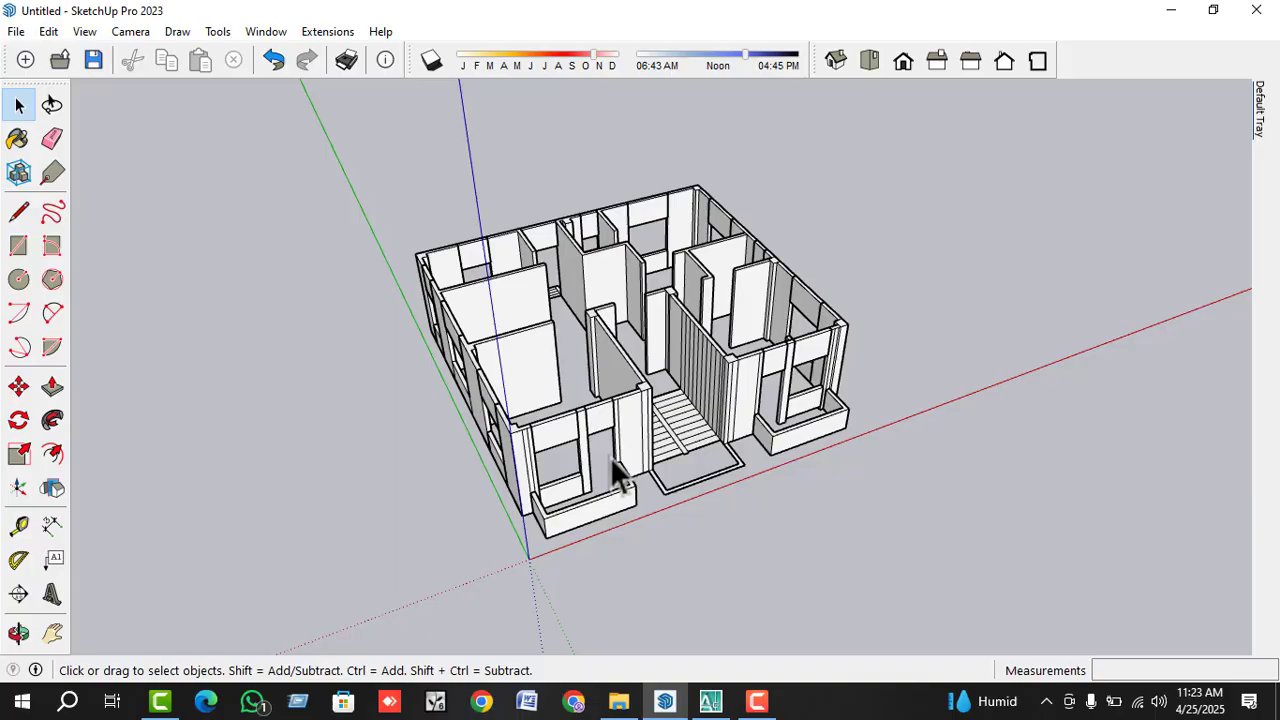
pyautogui.scroll(1, 610, 457)
pyautogui.scroll(-2, 664, 358)
pyautogui.scroll(3, 653, 414)
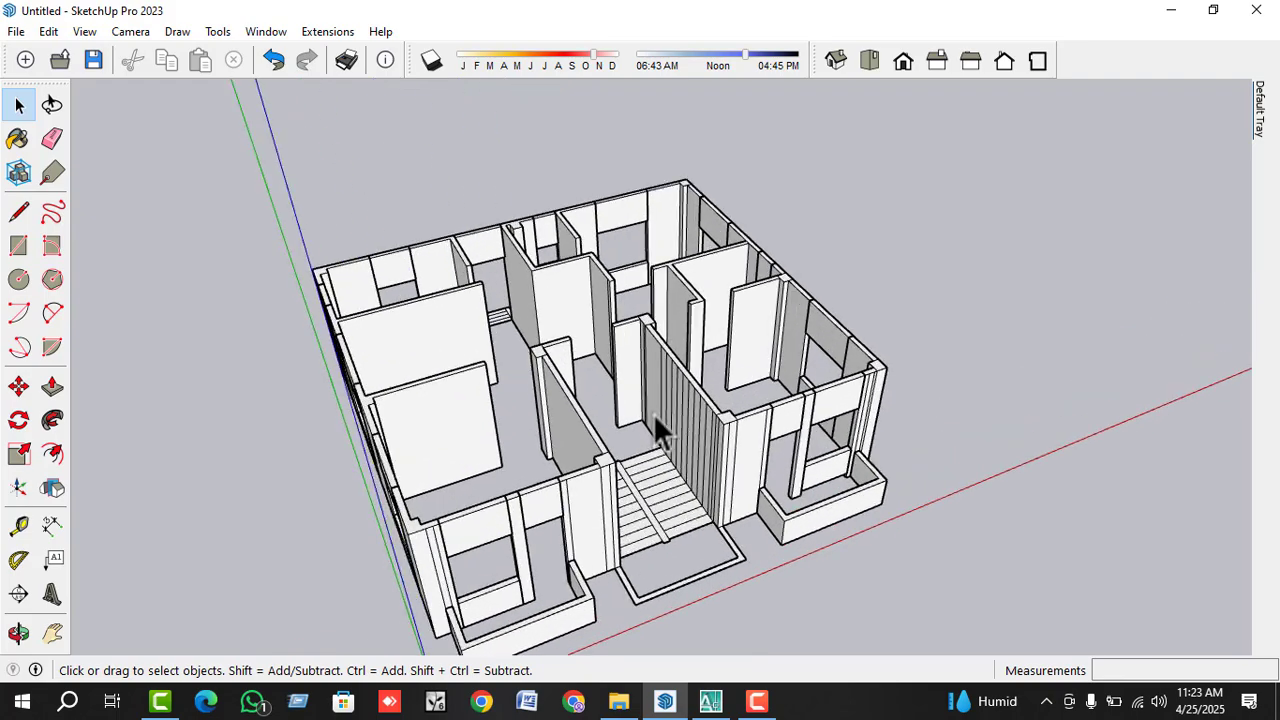
pyautogui.scroll(-2, 652, 360)
pyautogui.moveTo(652, 360); pyautogui.dragTo(678, 410, button='middle')
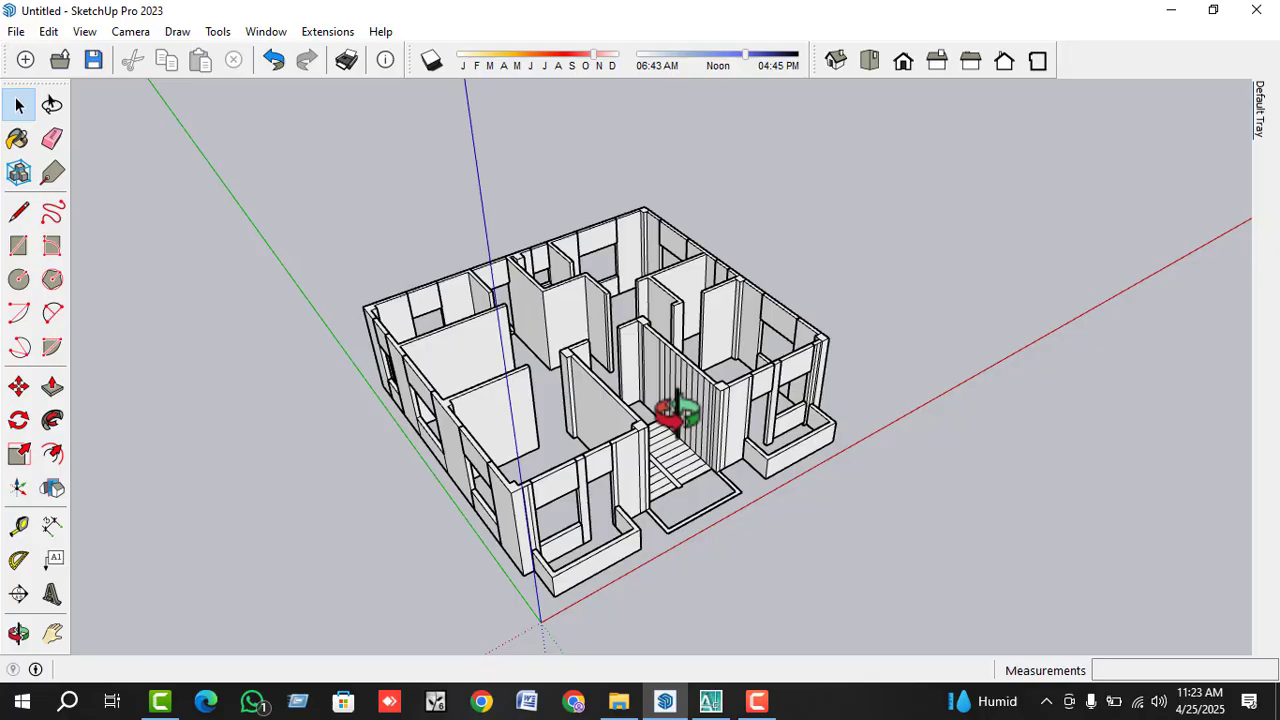
pyautogui.scroll(-1, 653, 387)
pyautogui.moveTo(678, 410); pyautogui.dragTo(590, 437, button='middle')
pyautogui.scroll(1, 651, 444)
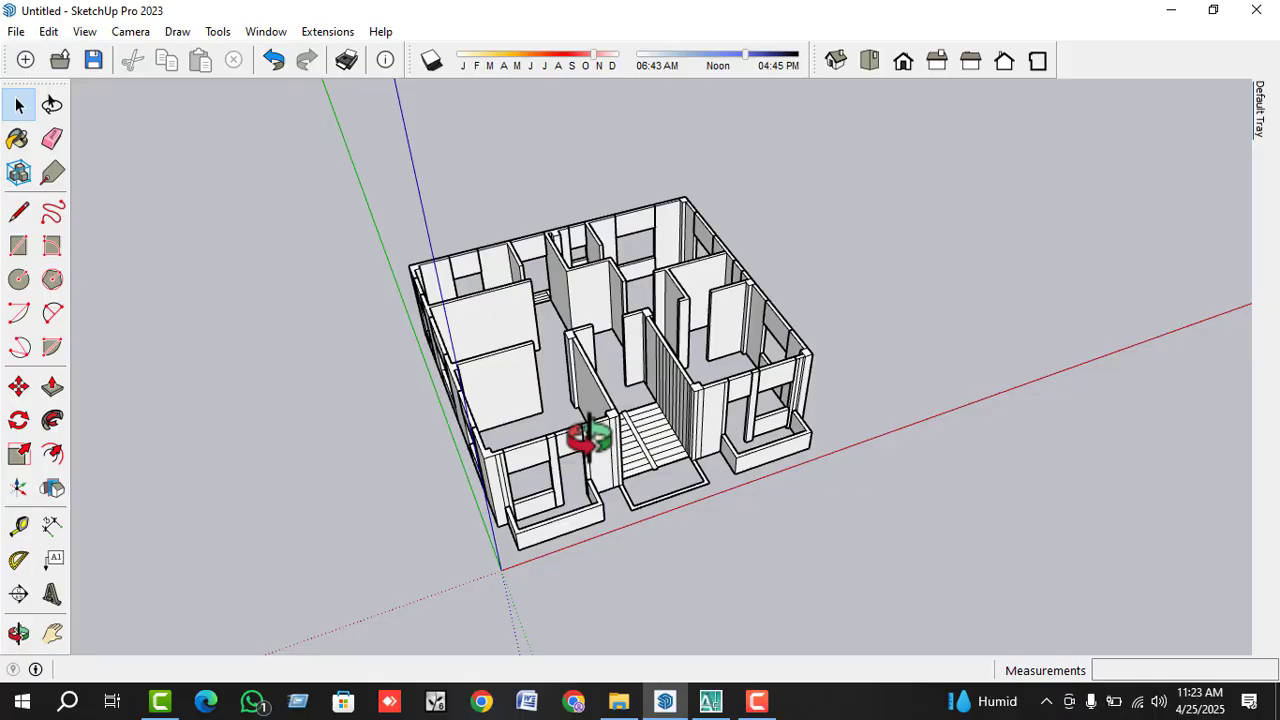
pyautogui.moveTo(590, 437); pyautogui.dragTo(623, 334, button='middle')
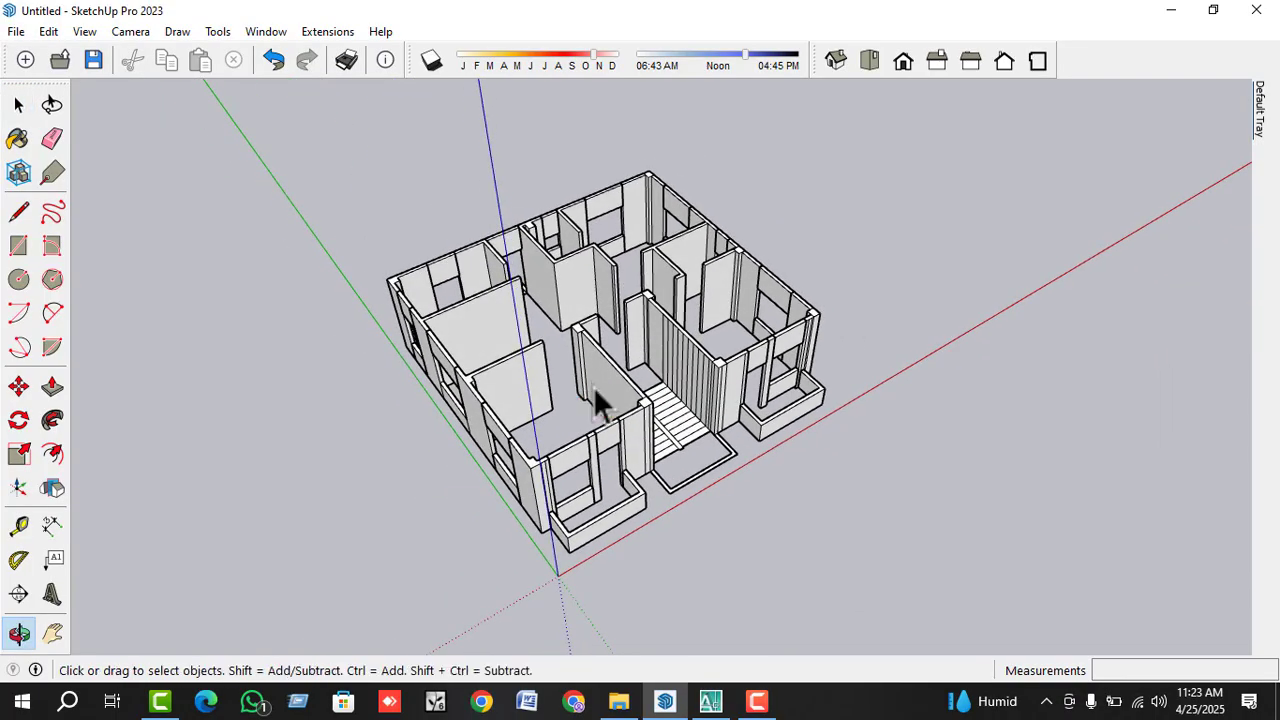
pyautogui.scroll(8, 586, 320)
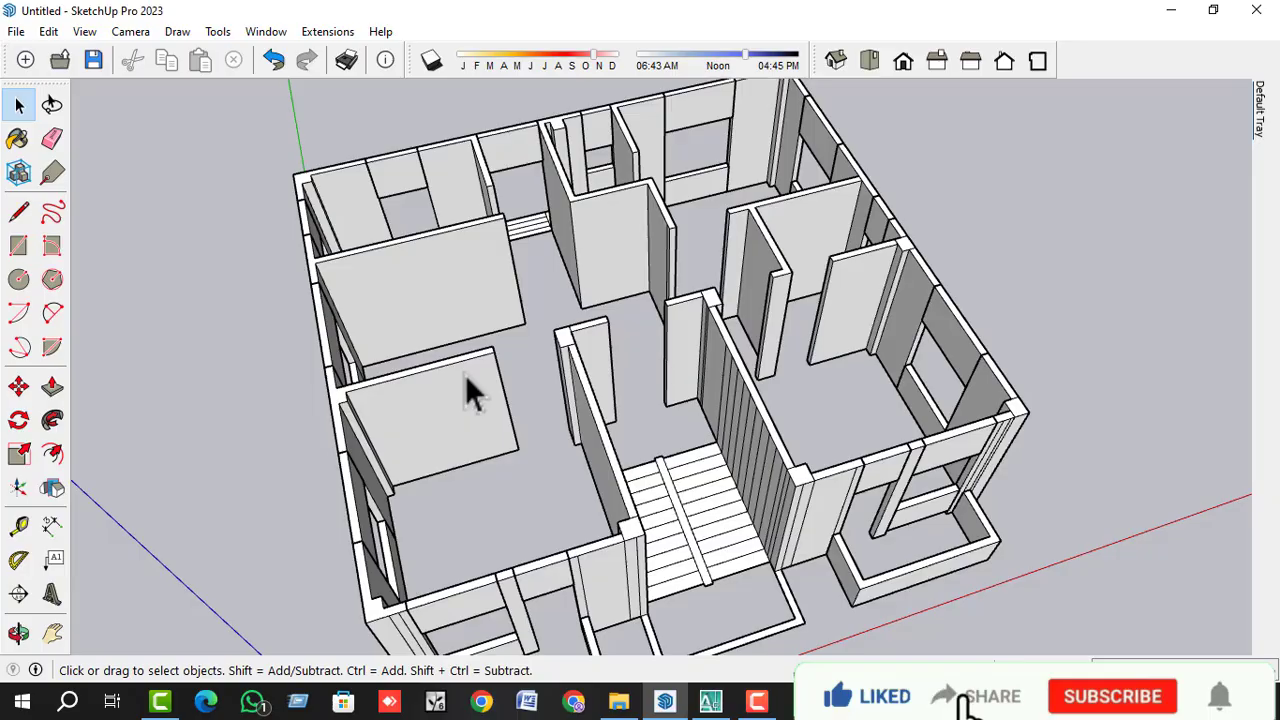
pyautogui.moveTo(475, 372); pyautogui.dragTo(690, 237, button='middle')
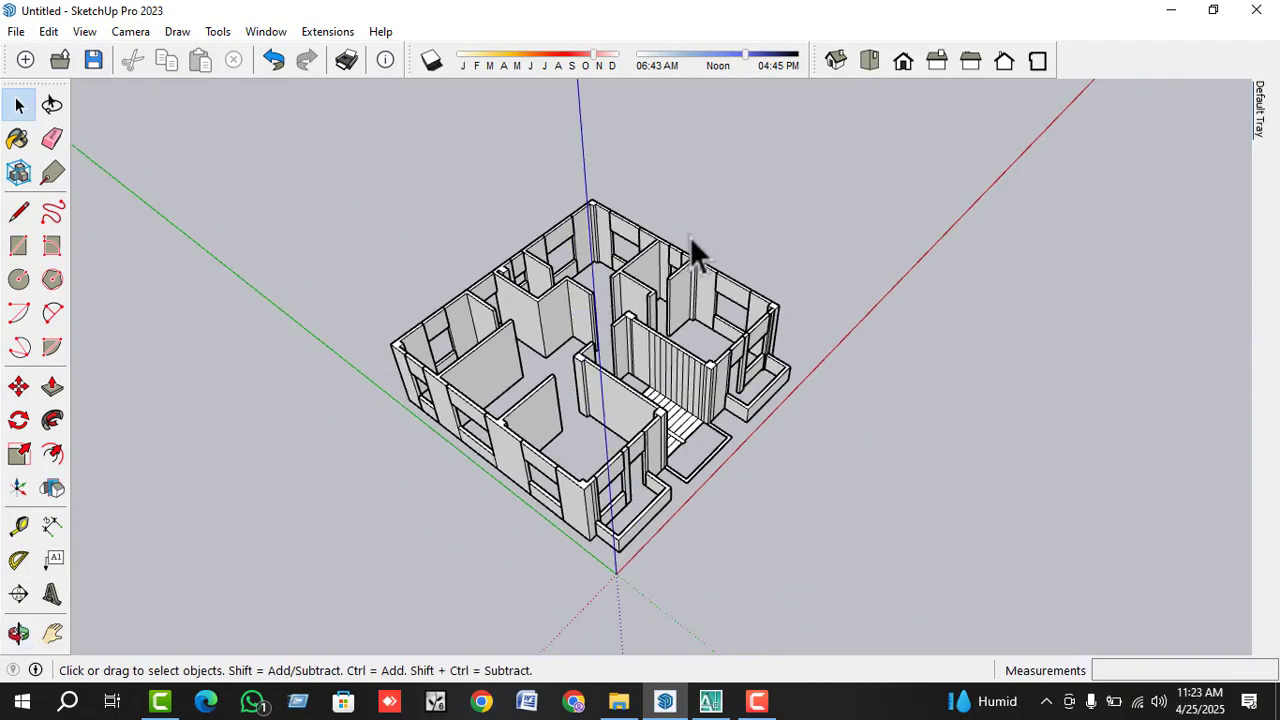
pyautogui.scroll(2, 585, 419)
pyautogui.moveTo(585, 419); pyautogui.dragTo(625, 360, button='middle')
pyautogui.moveTo(557, 414); pyautogui.dragTo(683, 366, button='middle')
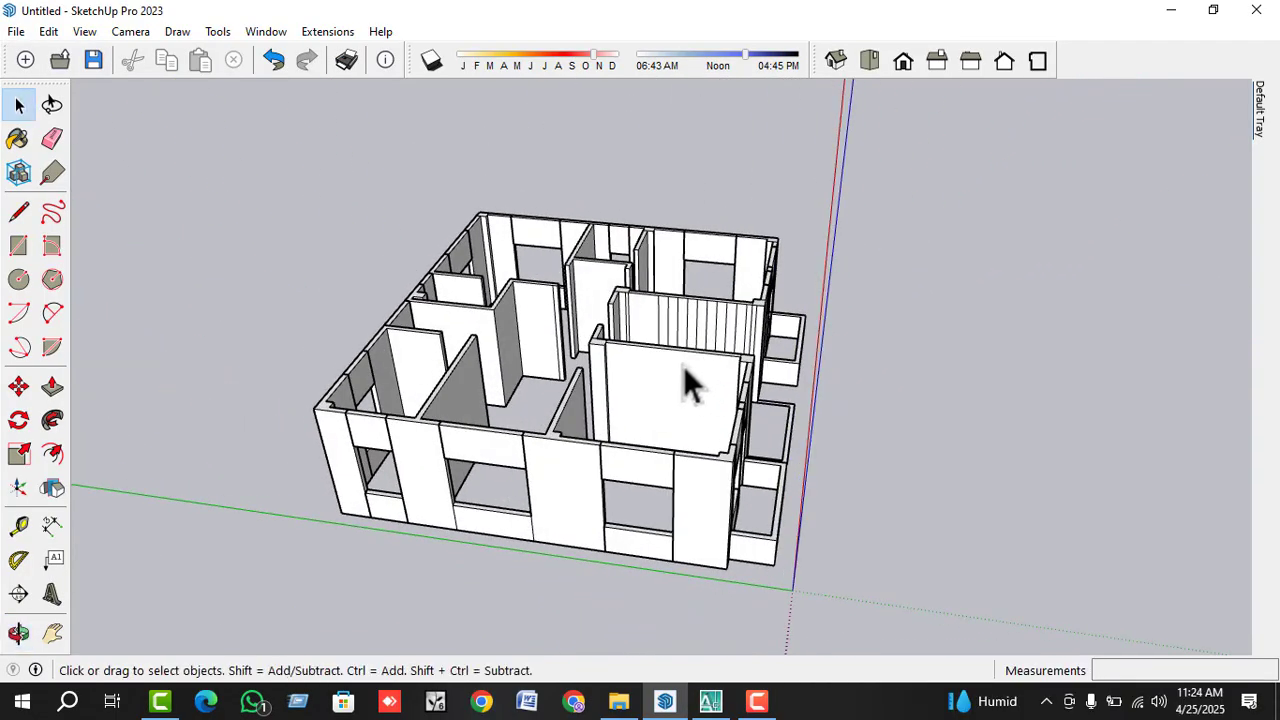
pyautogui.scroll(2, 601, 436)
pyautogui.scroll(-2, 625, 450)
pyautogui.moveTo(627, 455); pyautogui.dragTo(611, 437, button='middle')
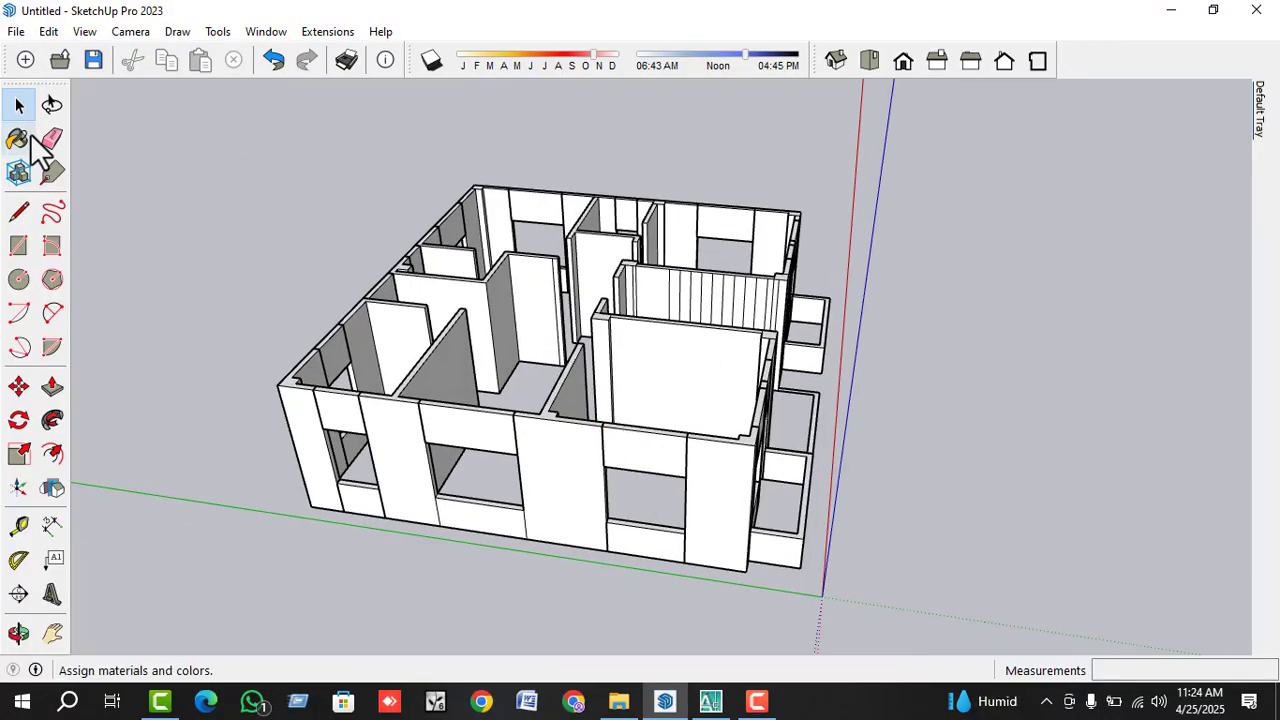
pyautogui.click(2, 35)
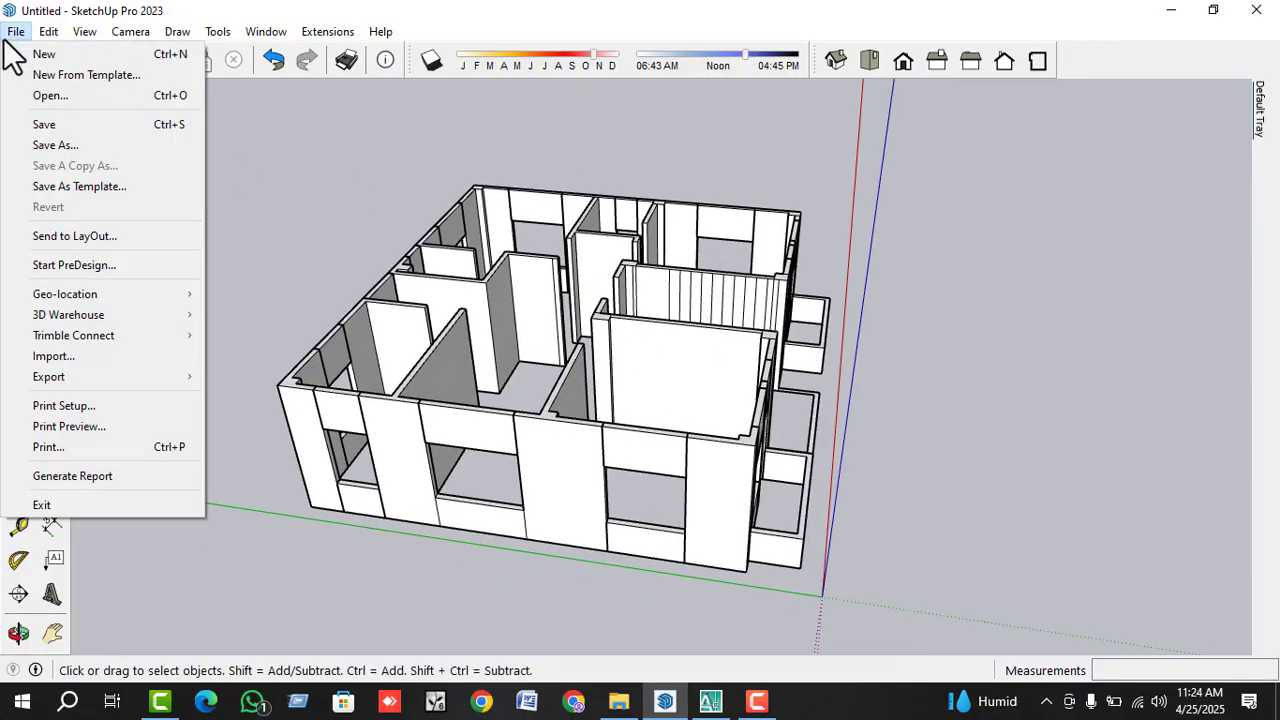
pyautogui.press('Escape')
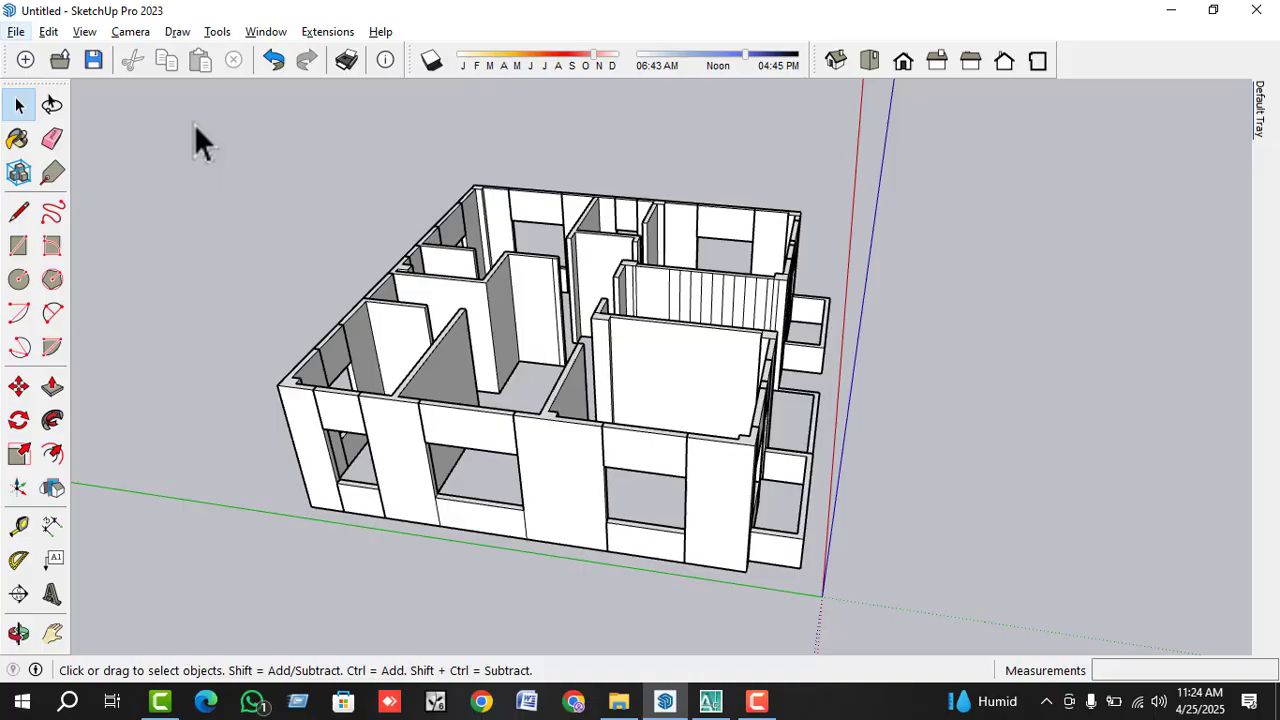
pyautogui.click(22, 33)
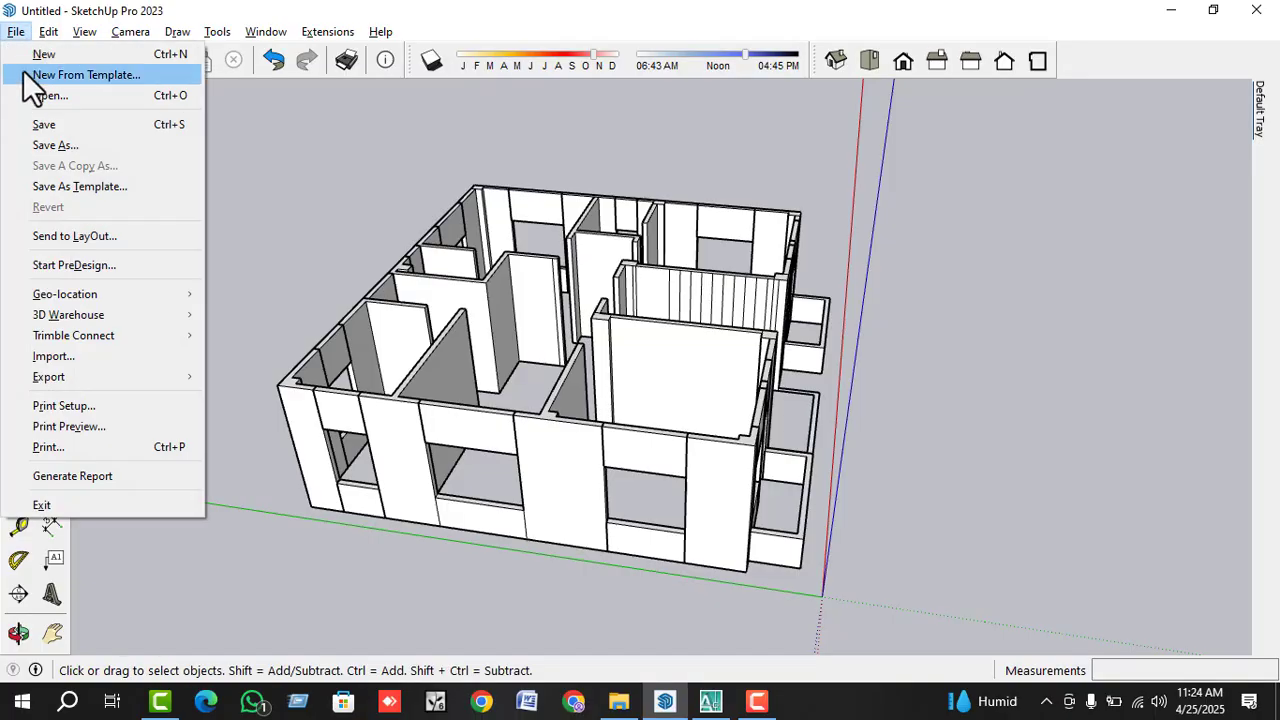
pyautogui.click(250, 271)
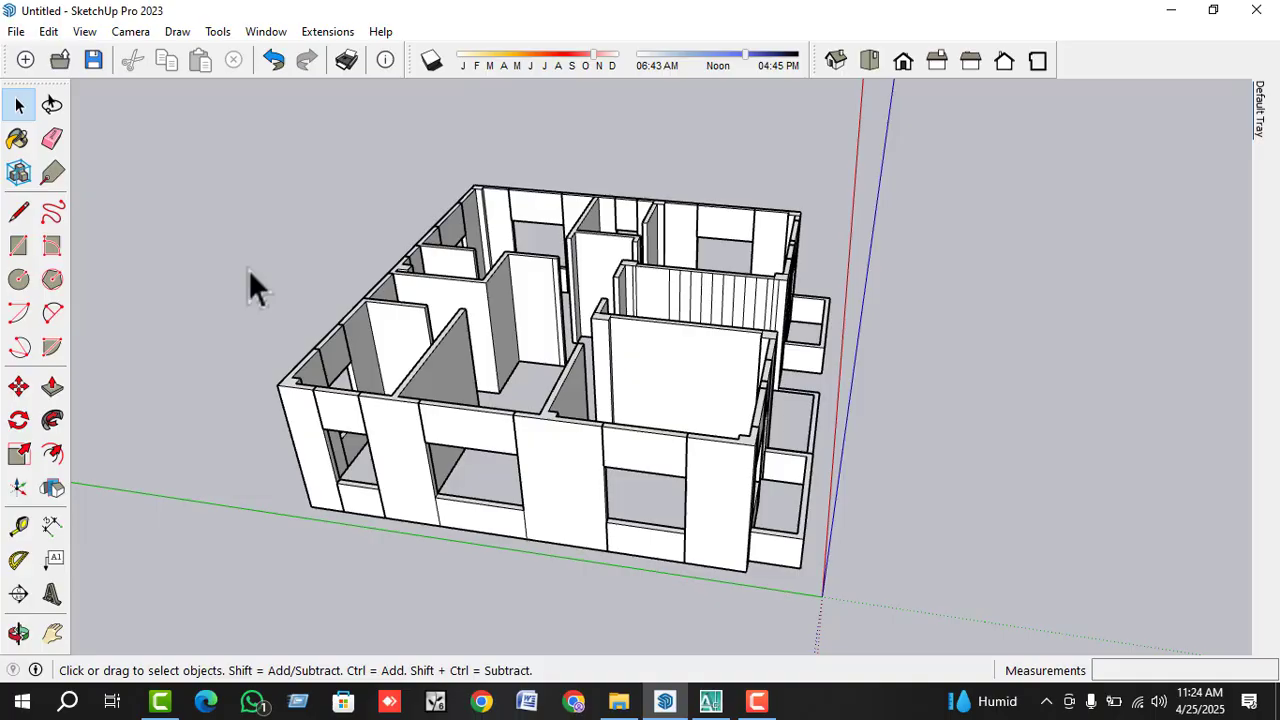
pyautogui.click(17, 31)
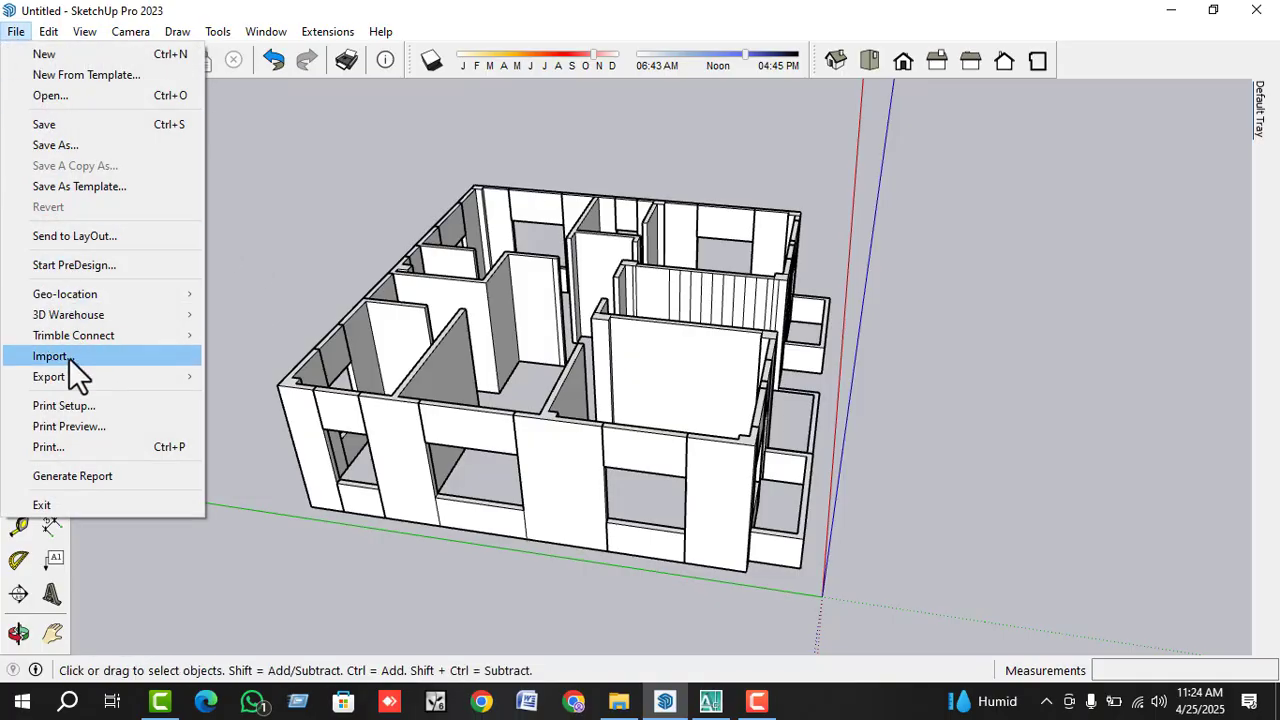
pyautogui.click(50, 357)
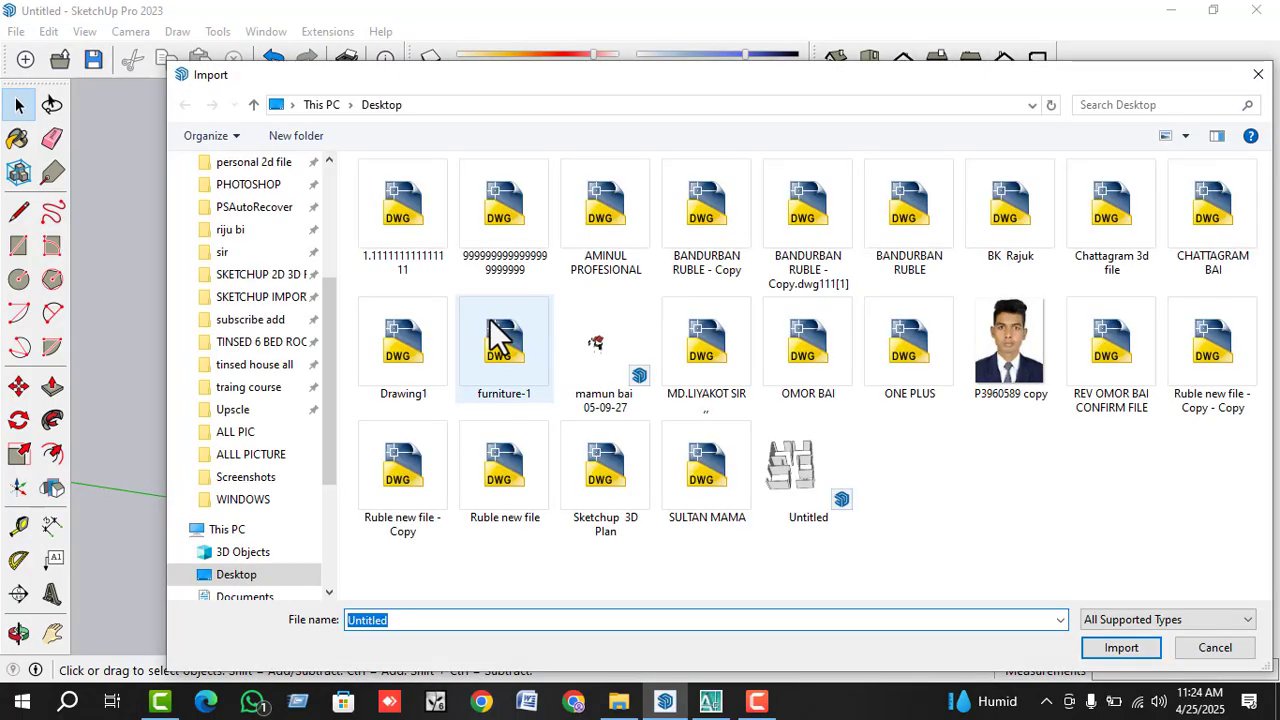
pyautogui.click(251, 104)
pyautogui.press('Escape')
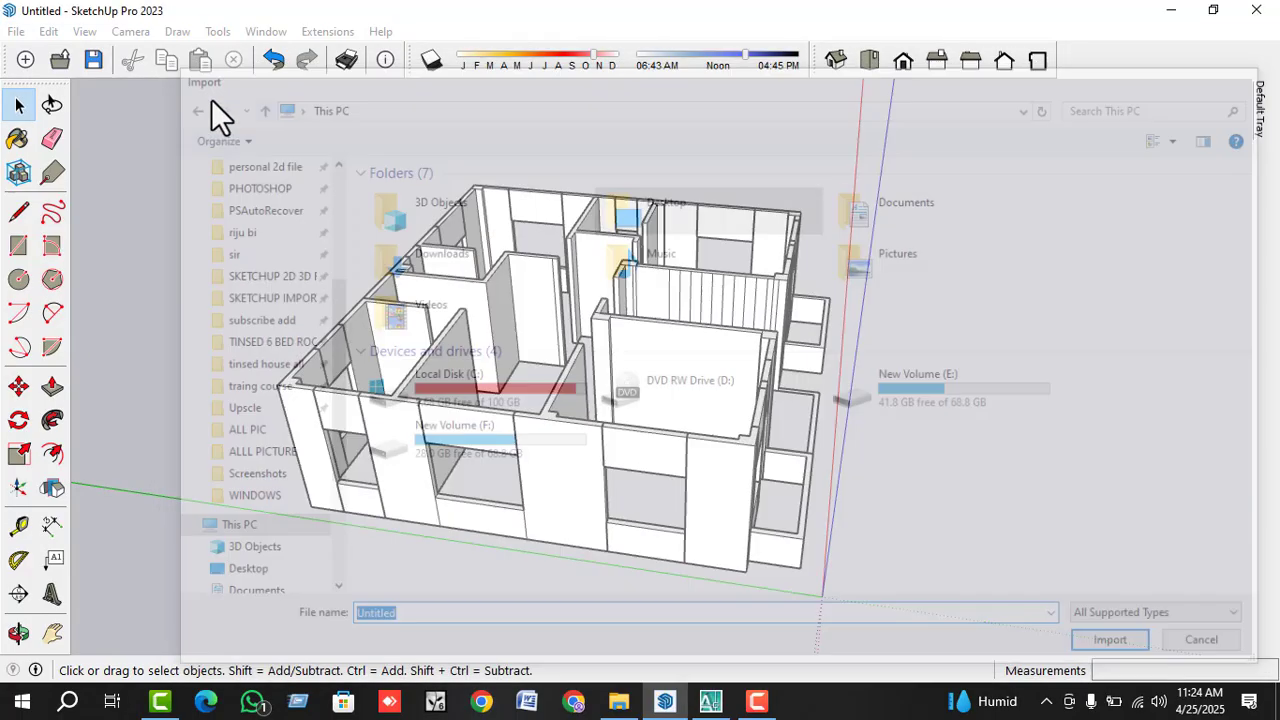
# - Start an import and browse to the SKETCHUP IMPORT FILE folder on New Volume (F:)
pyautogui.click(28, 31)
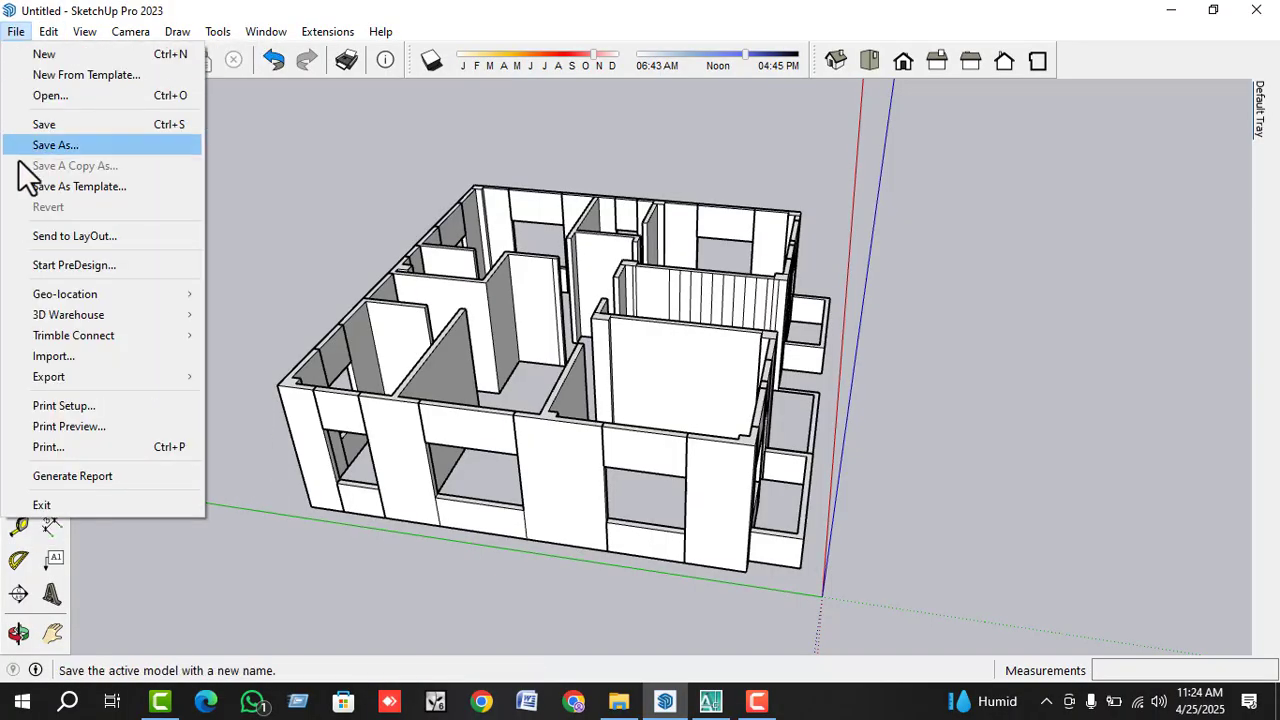
pyautogui.click(69, 356)
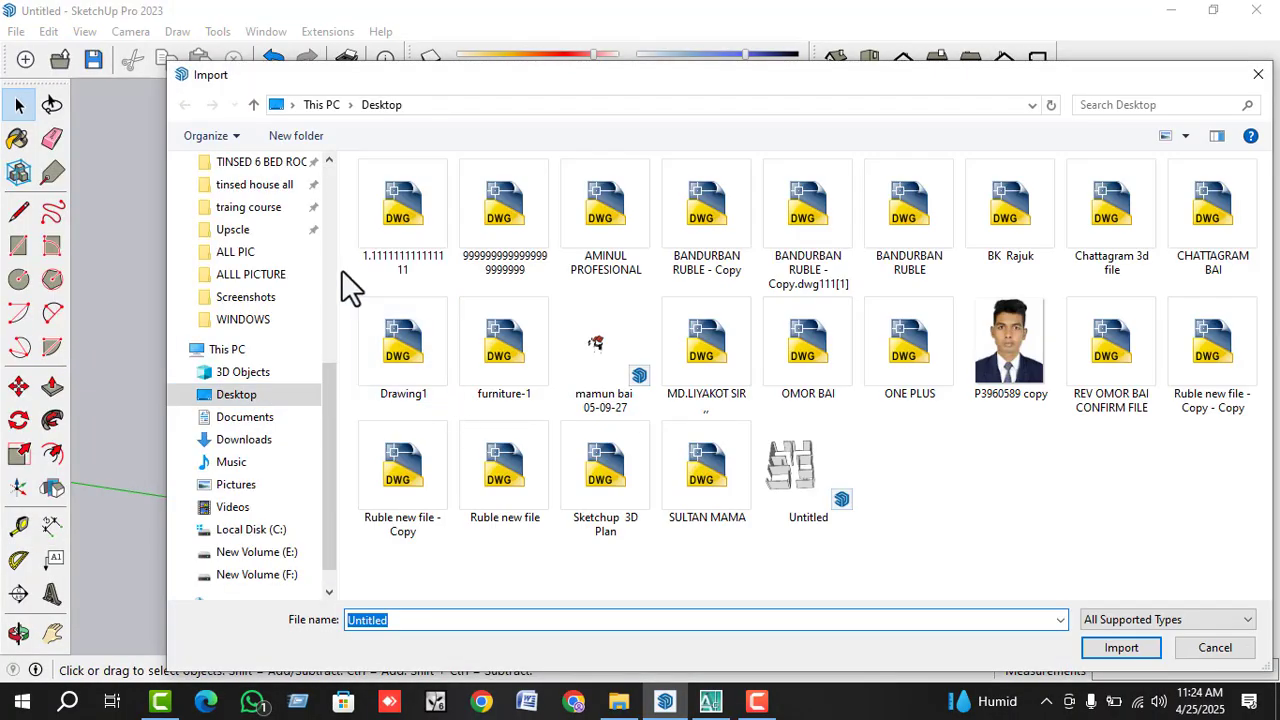
pyautogui.click(255, 106)
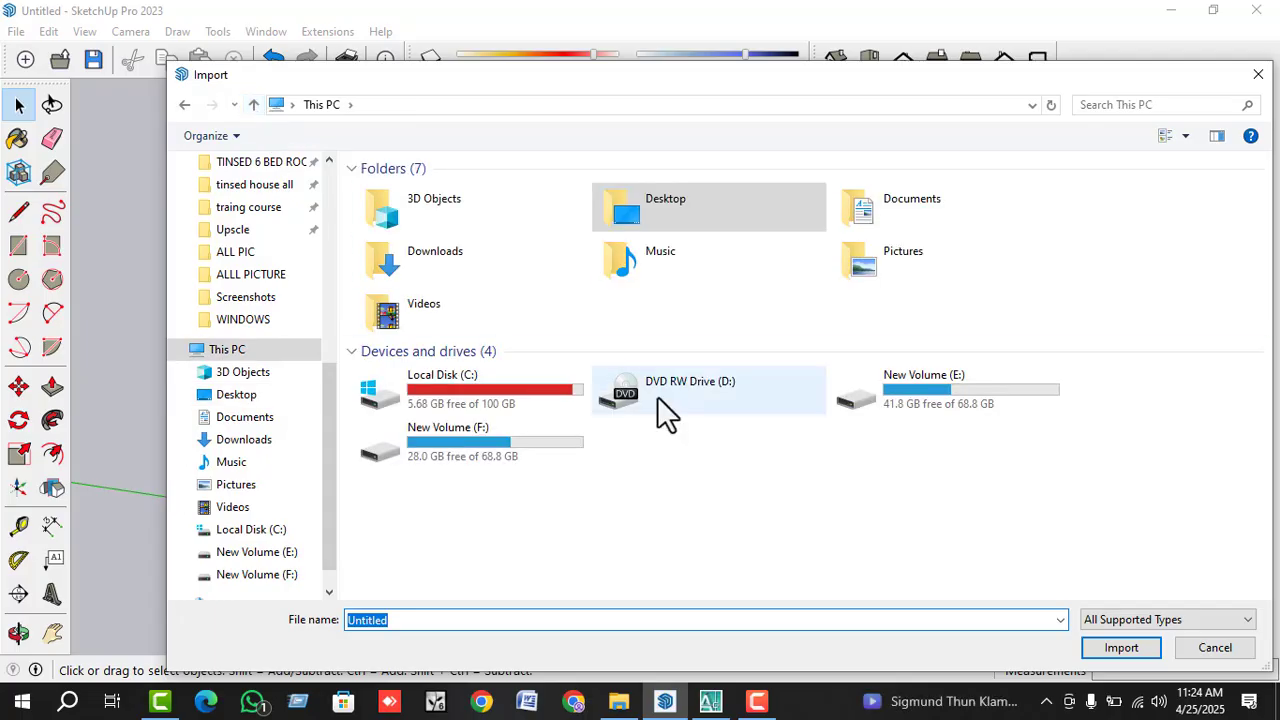
pyautogui.doubleClick(546, 432)
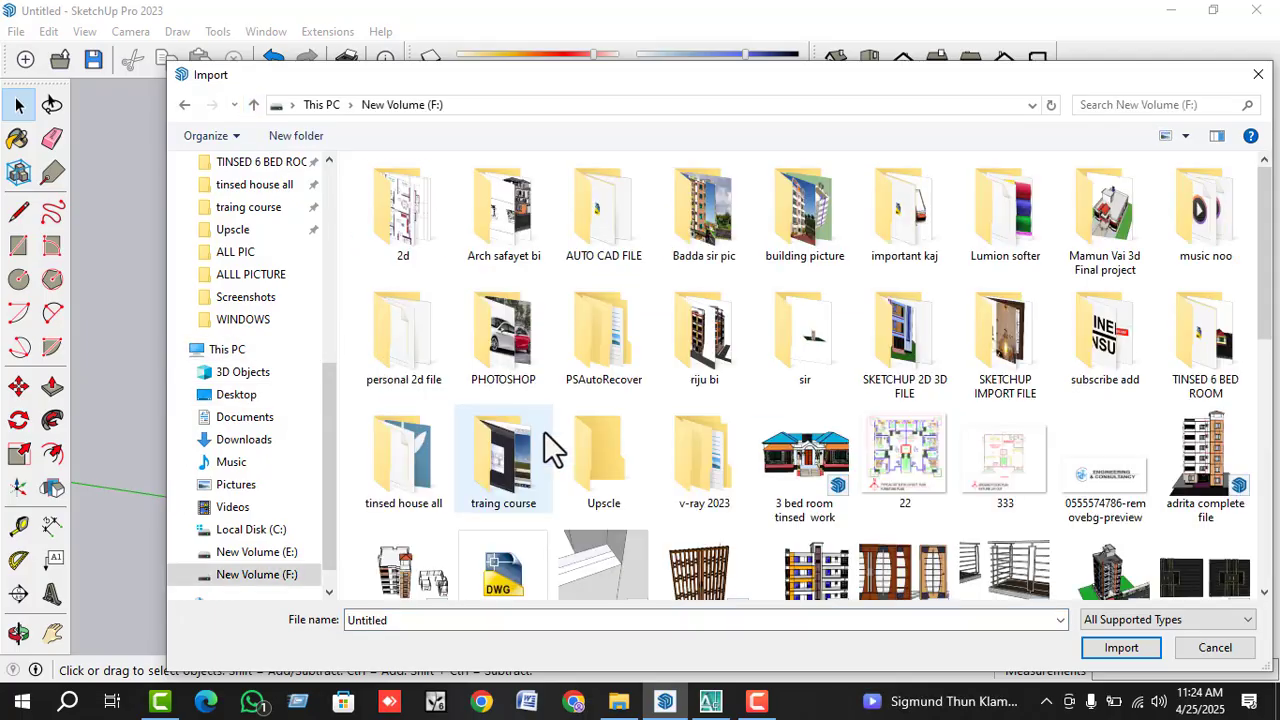
pyautogui.click(255, 106)
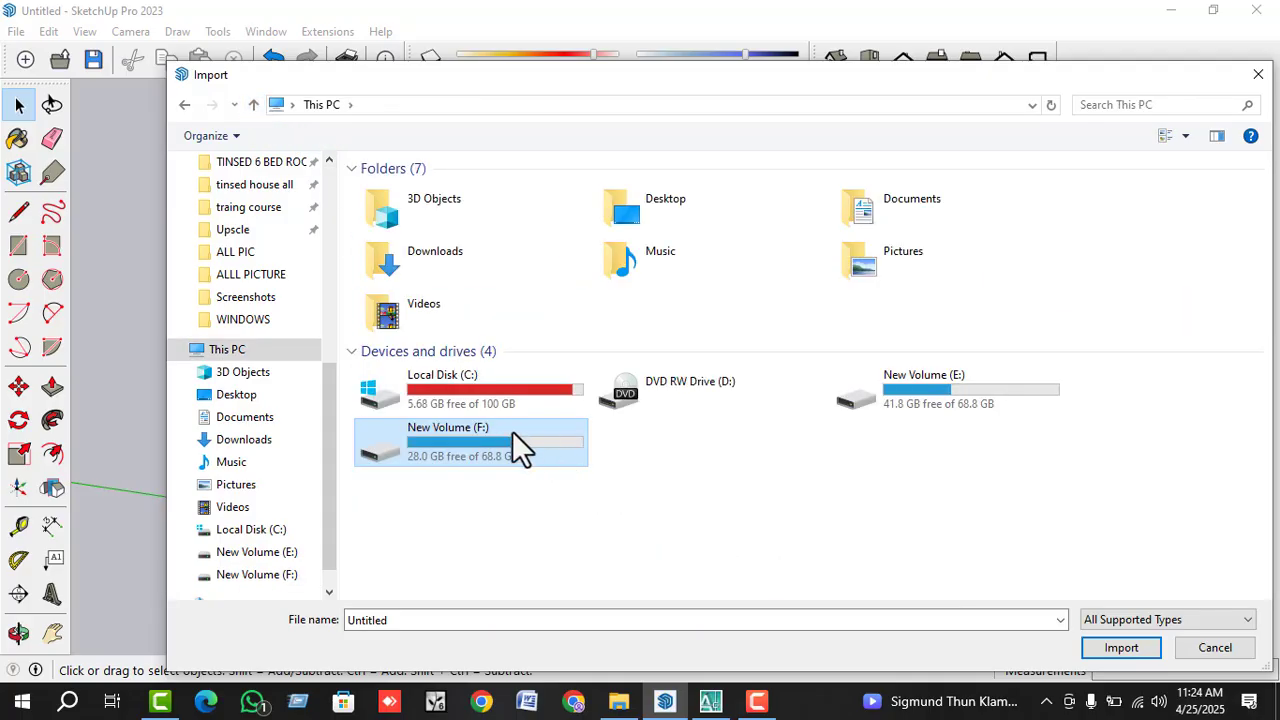
pyautogui.doubleClick(508, 436)
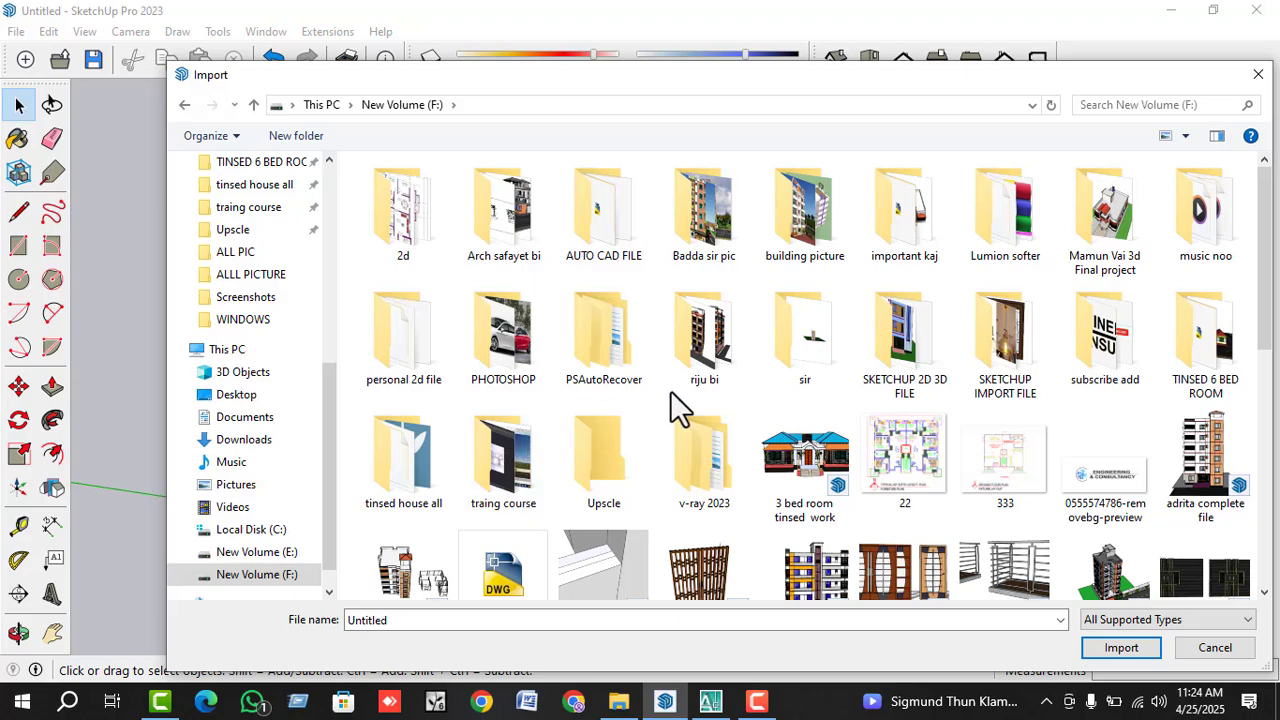
pyautogui.doubleClick(979, 377)
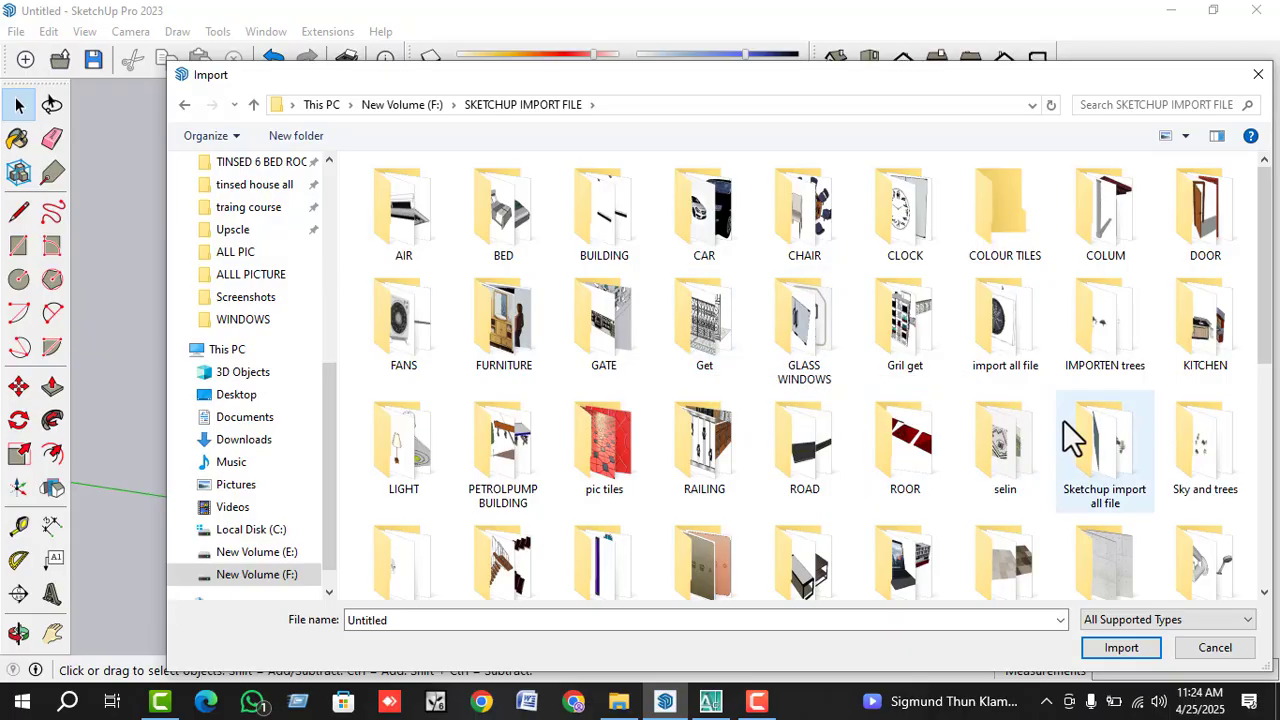
# - Look through the "Sketchup import all file" subfolder for a window model and return to the parent folder
pyautogui.doubleClick(1091, 446)
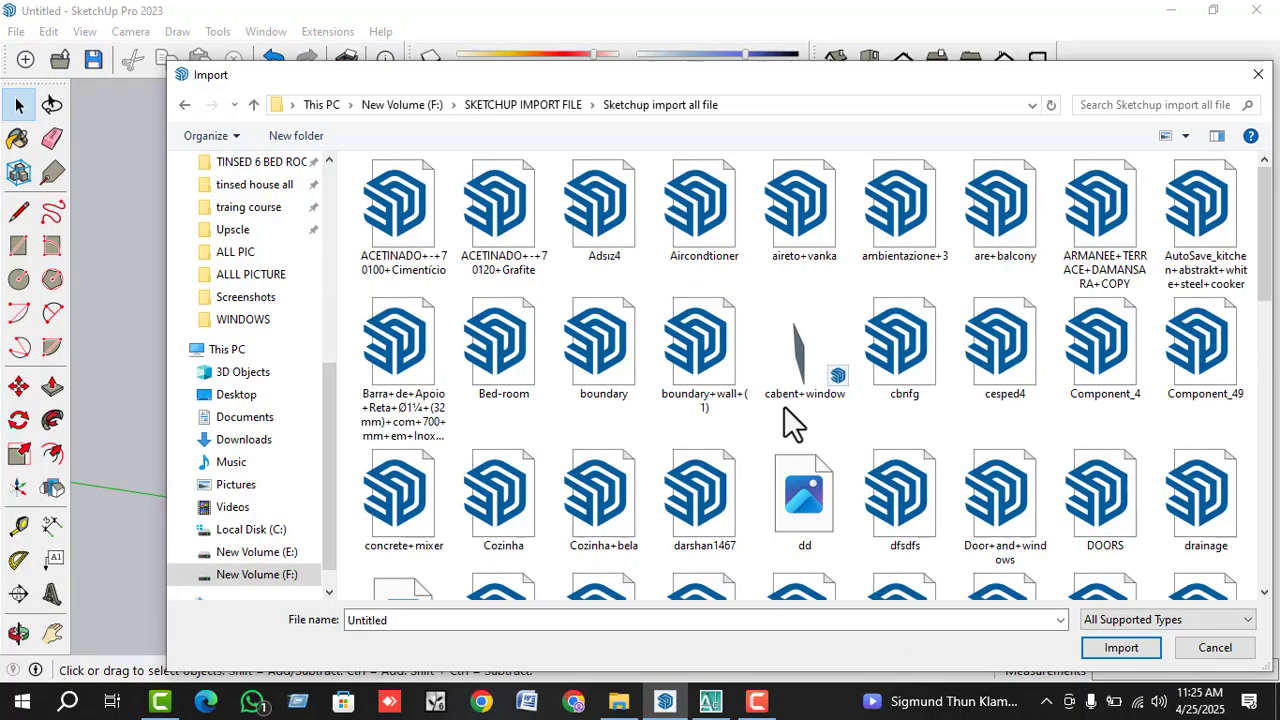
pyautogui.scroll(-5, 745, 420)
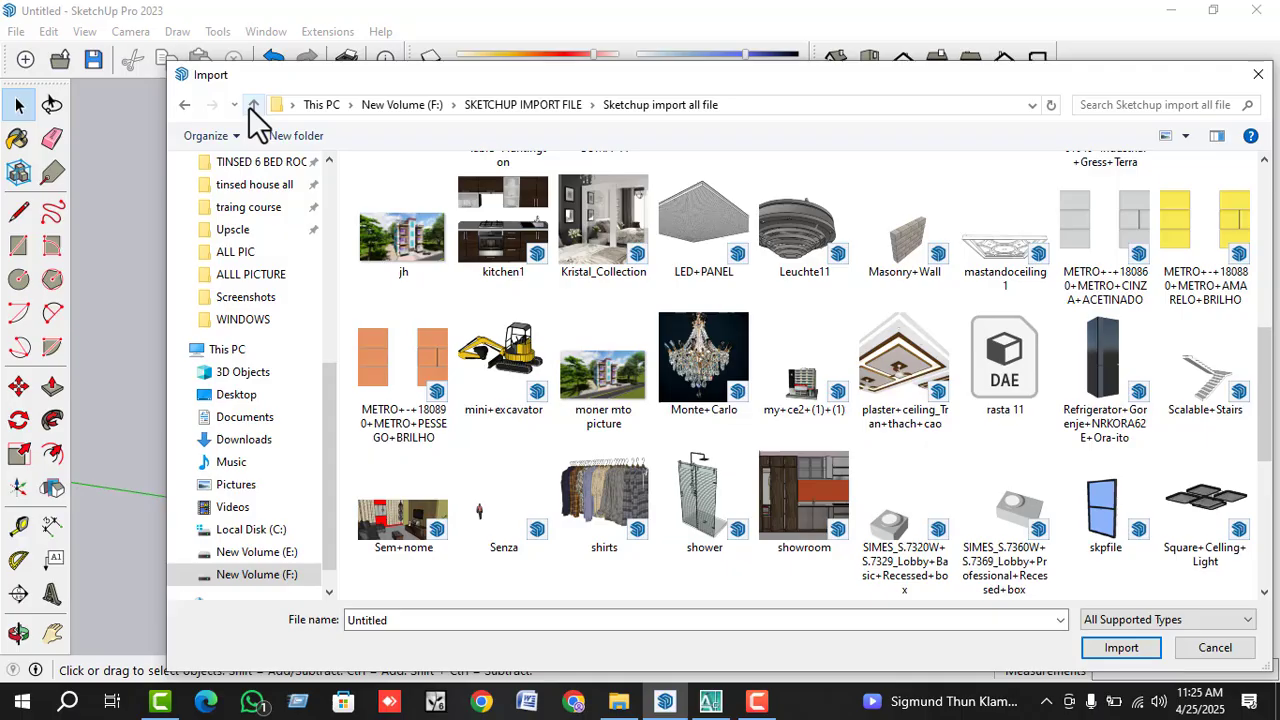
pyautogui.click(1100, 505)
pyautogui.scroll(6, 1019, 412)
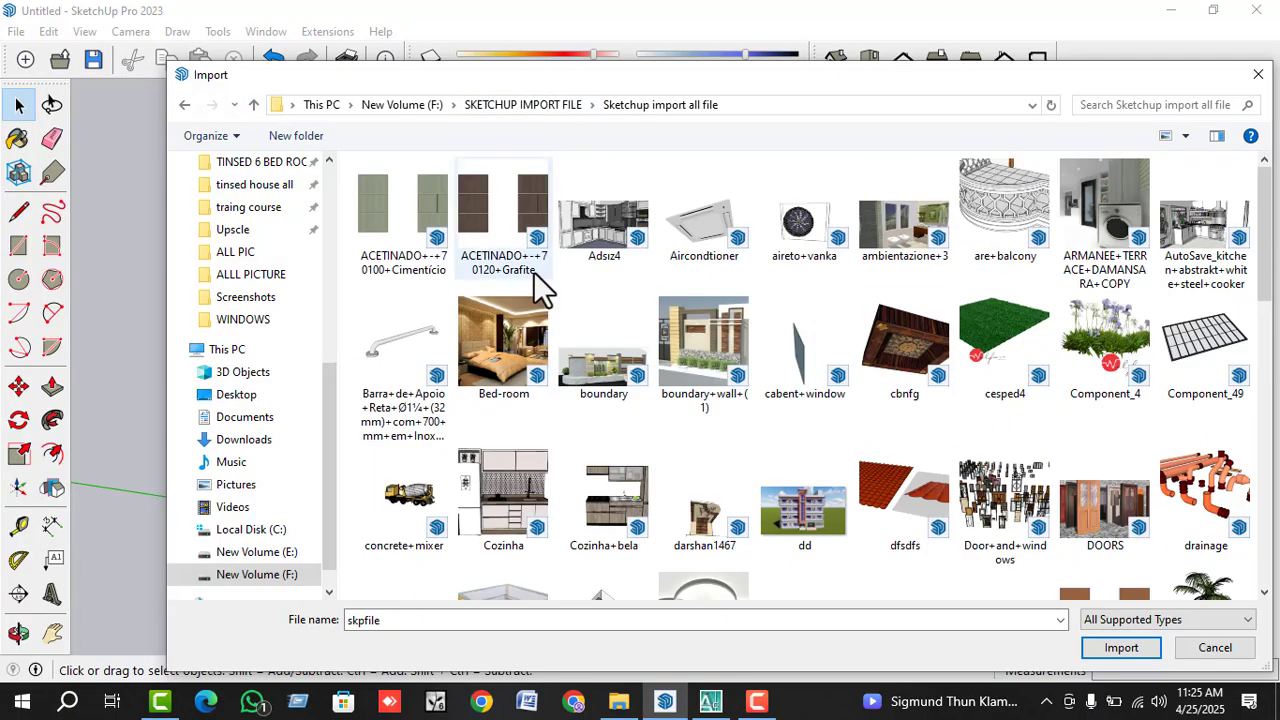
pyautogui.click(253, 108)
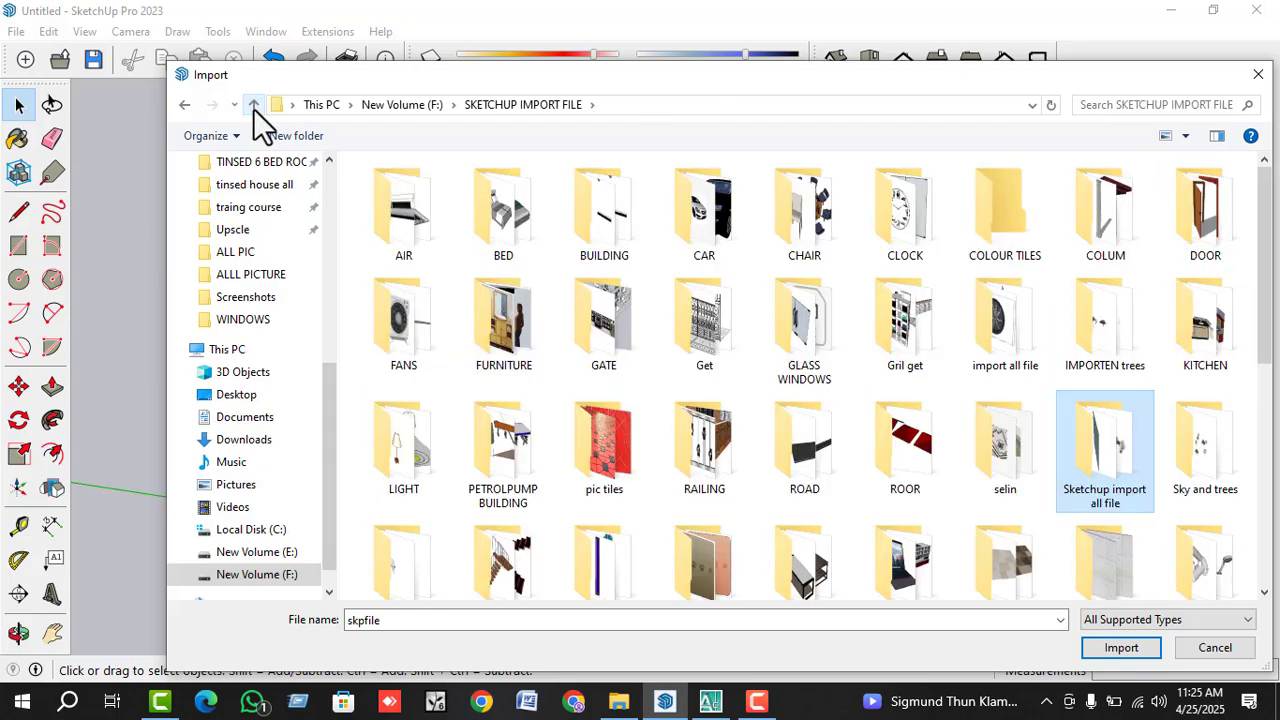
# - Import the Storefront+System model and place the two-panel glass window on the ground in front of the house
pyautogui.scroll(-5, 760, 410)
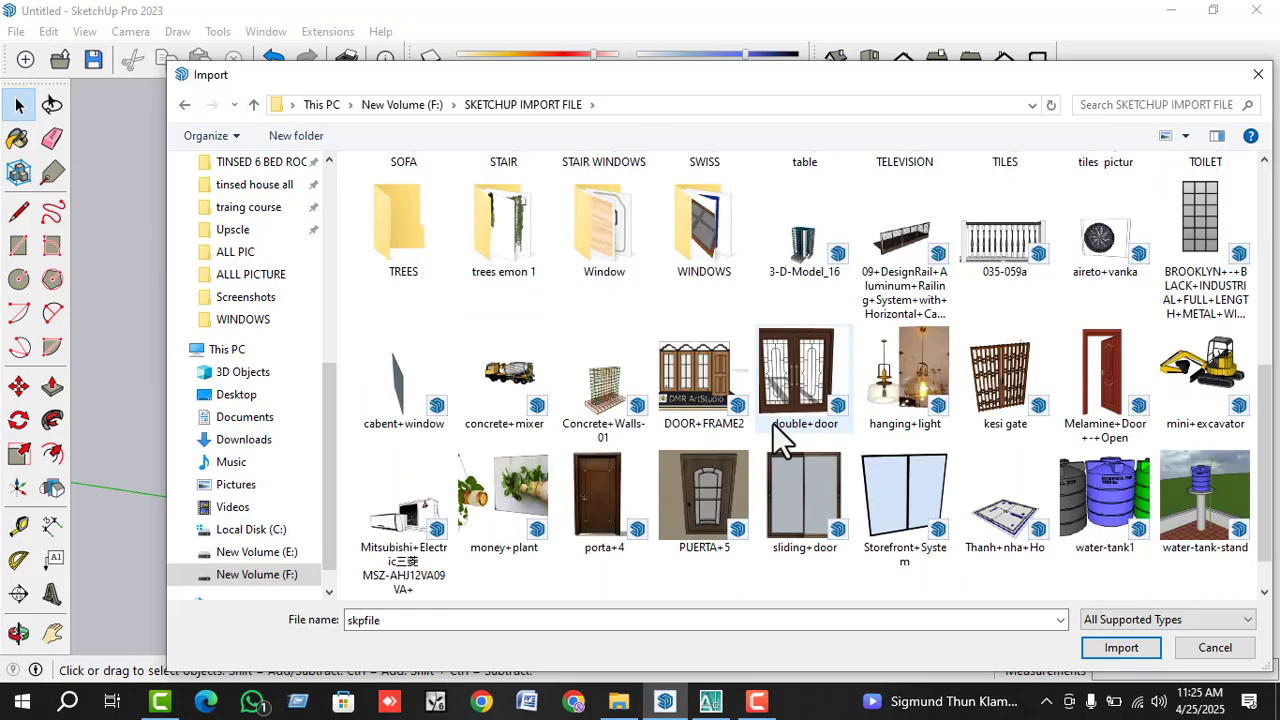
pyautogui.scroll(-1, 840, 480)
pyautogui.click(893, 418)
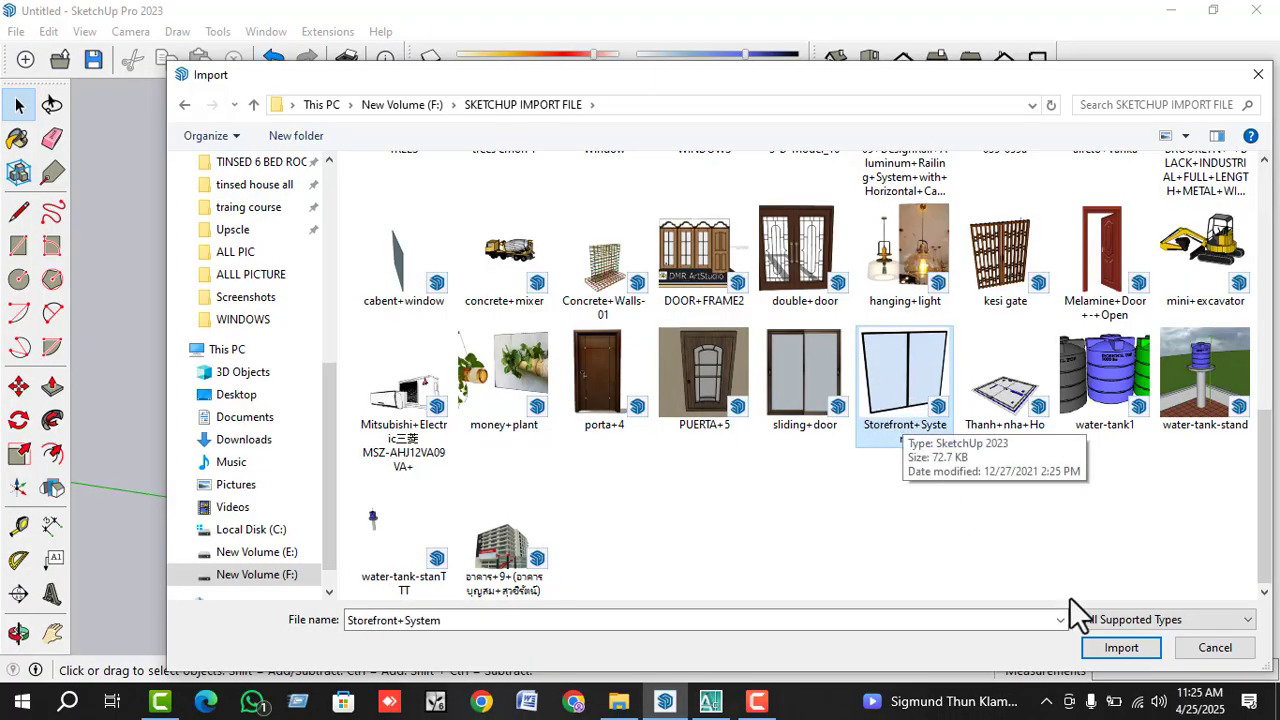
pyautogui.click(1121, 647)
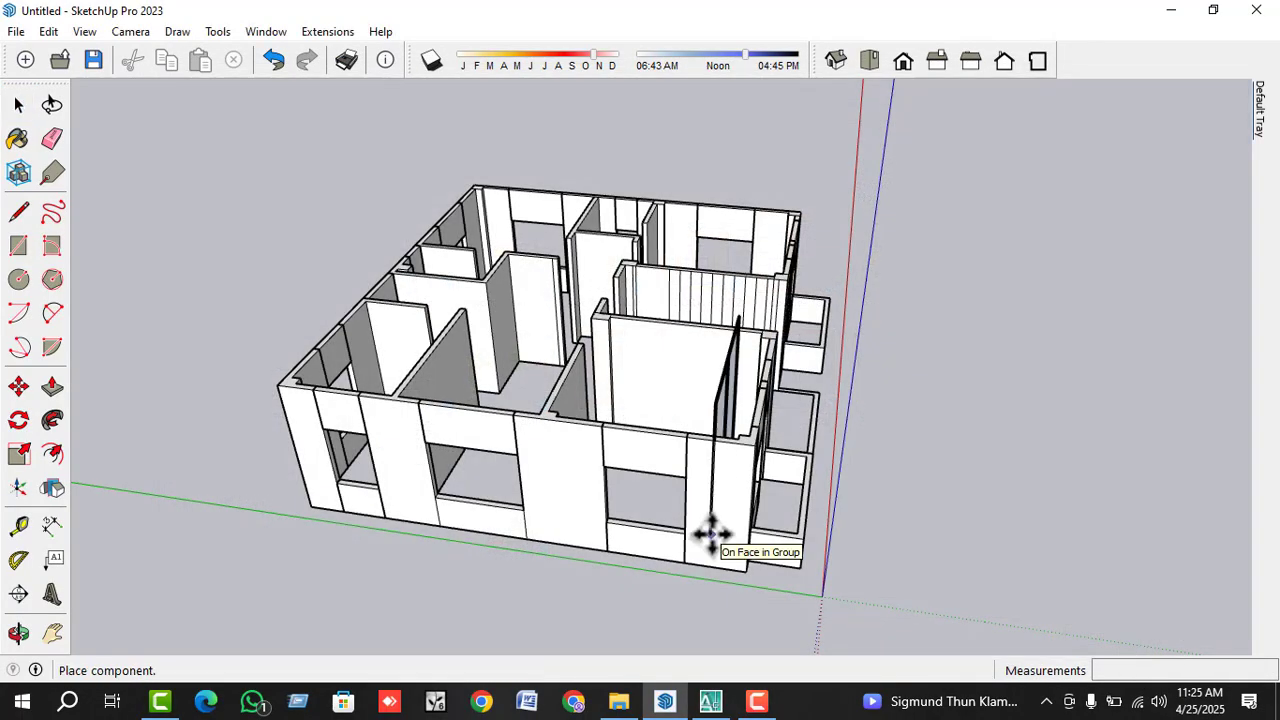
pyautogui.scroll(-3, 586, 514)
pyautogui.click(814, 534)
pyautogui.moveTo(897, 531); pyautogui.dragTo(694, 543, button='middle')
pyautogui.scroll(2, 650, 530)
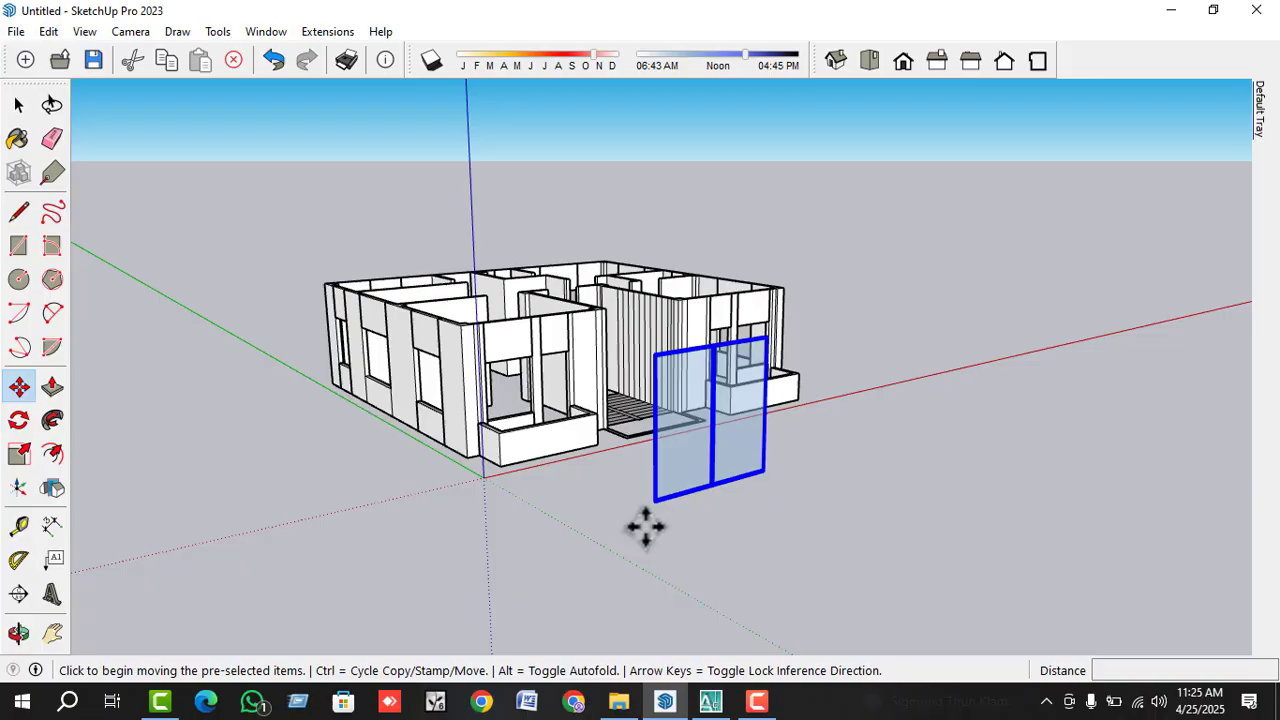
pyautogui.moveTo(643, 523); pyautogui.dragTo(672, 480, button='middle')
pyautogui.press('space')
pyautogui.scroll(2, 640, 545)
pyautogui.scroll(-1, 630, 530)
pyautogui.scroll(1, 678, 495)
pyautogui.scroll(1, 678, 495)
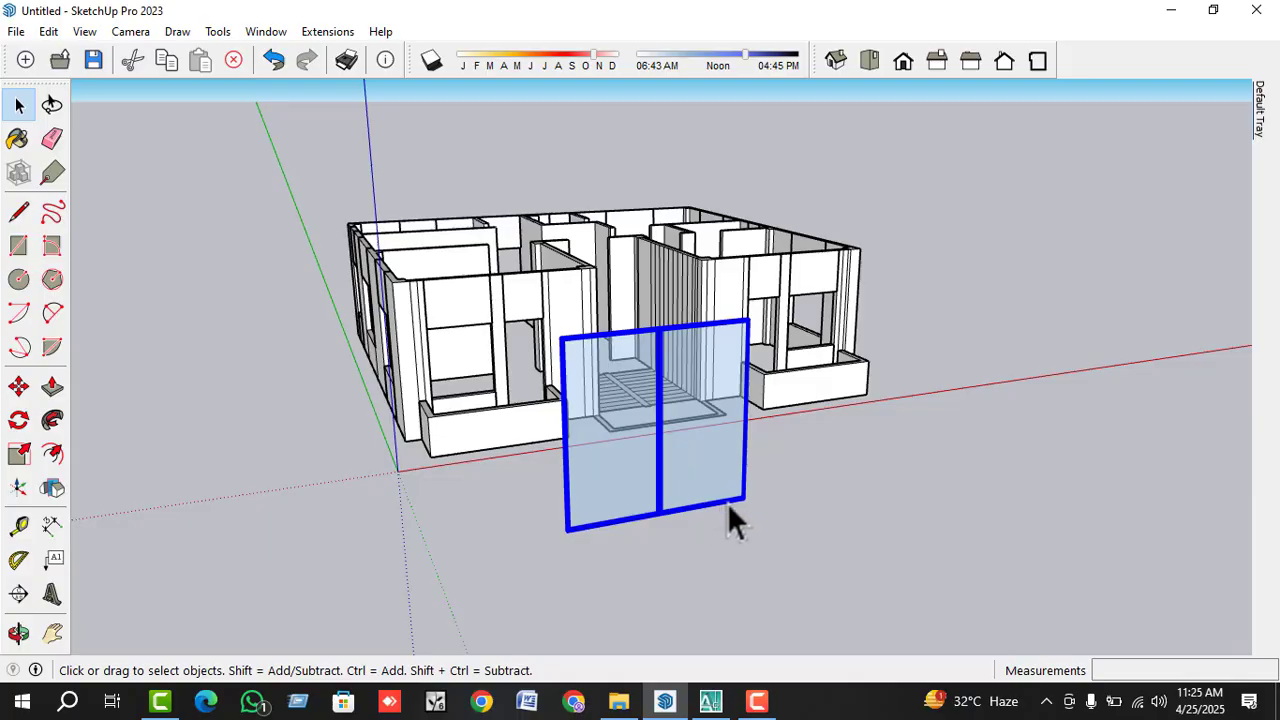
# - Try to resize the imported glass window with the Scale tool
pyautogui.press('m')
pyautogui.press('space')
pyautogui.moveTo(647, 504); pyautogui.dragTo(857, 514, button='middle')
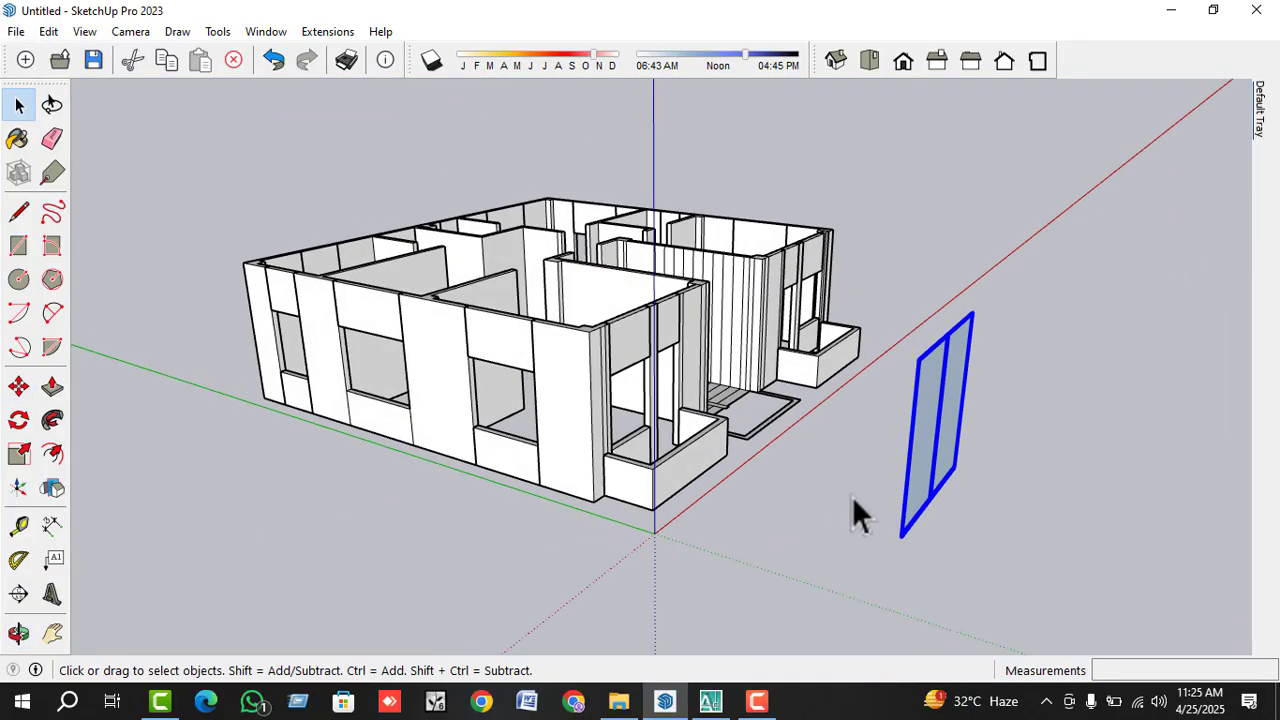
pyautogui.scroll(-1, 894, 520)
pyautogui.scroll(2, 729, 450)
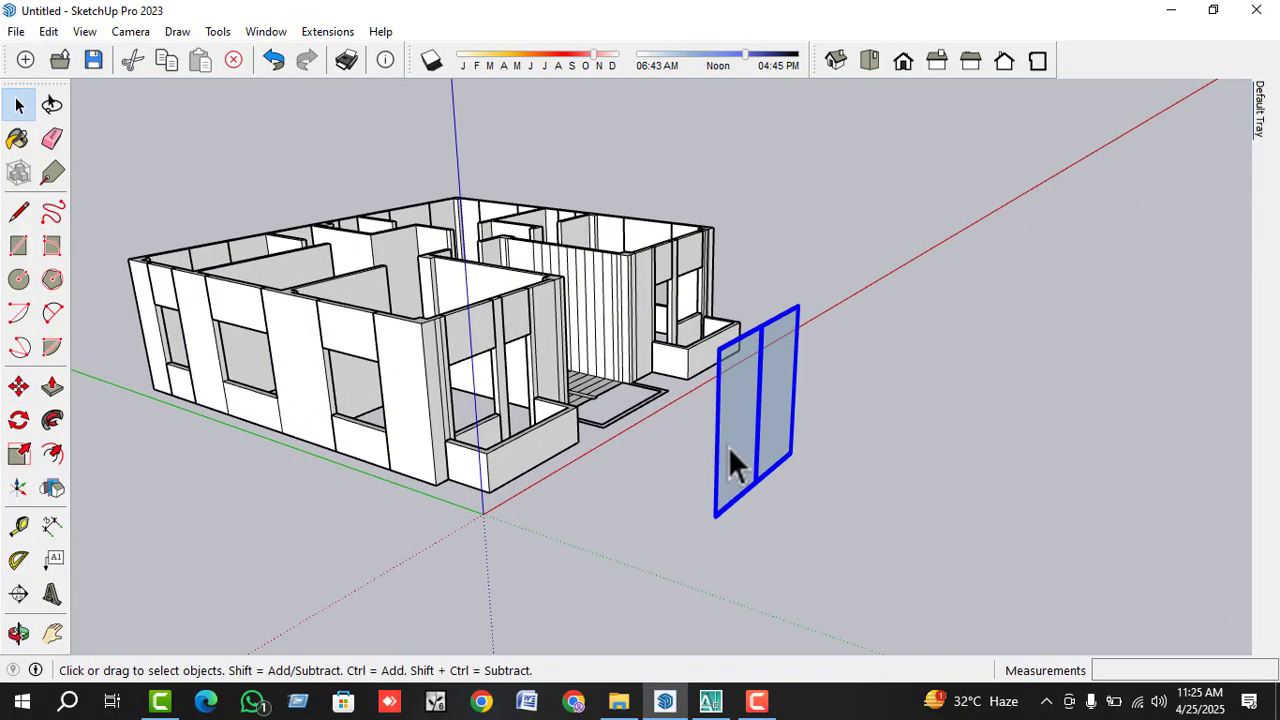
pyautogui.click(18, 453)
pyautogui.scroll(2, 850, 405)
pyautogui.press('space')
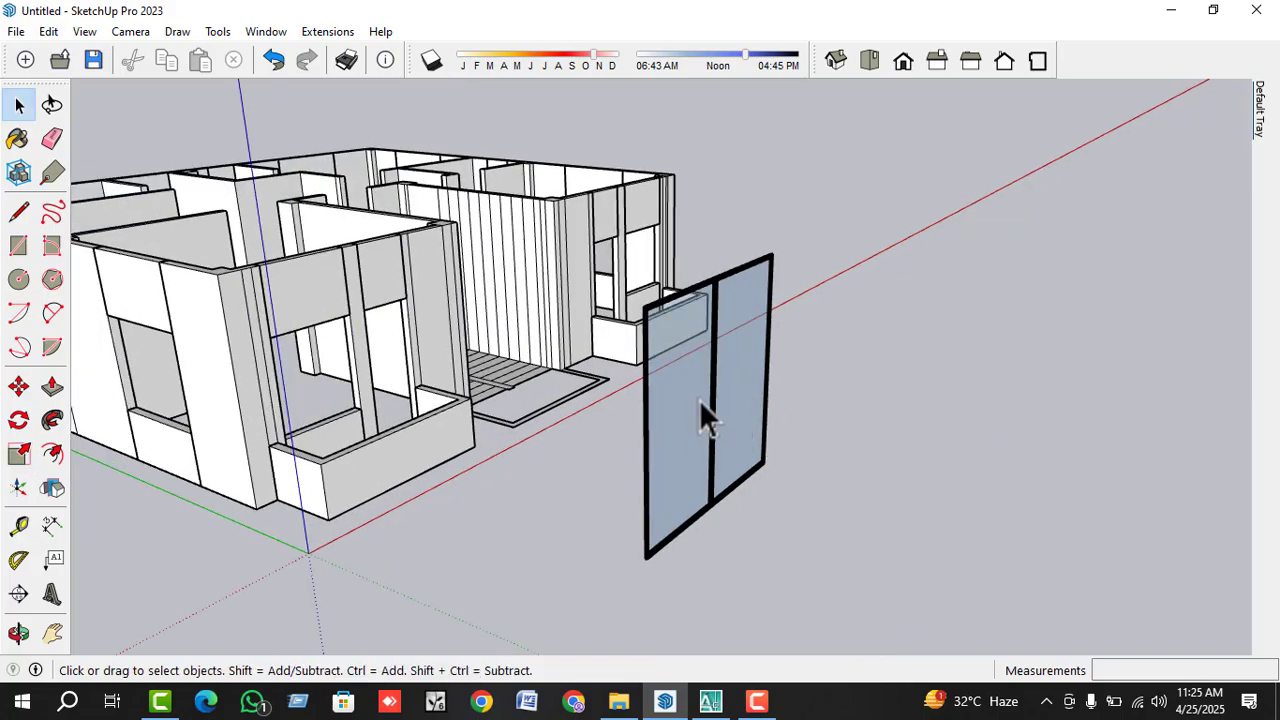
pyautogui.moveTo(699, 400); pyautogui.dragTo(691, 364, button='middle')
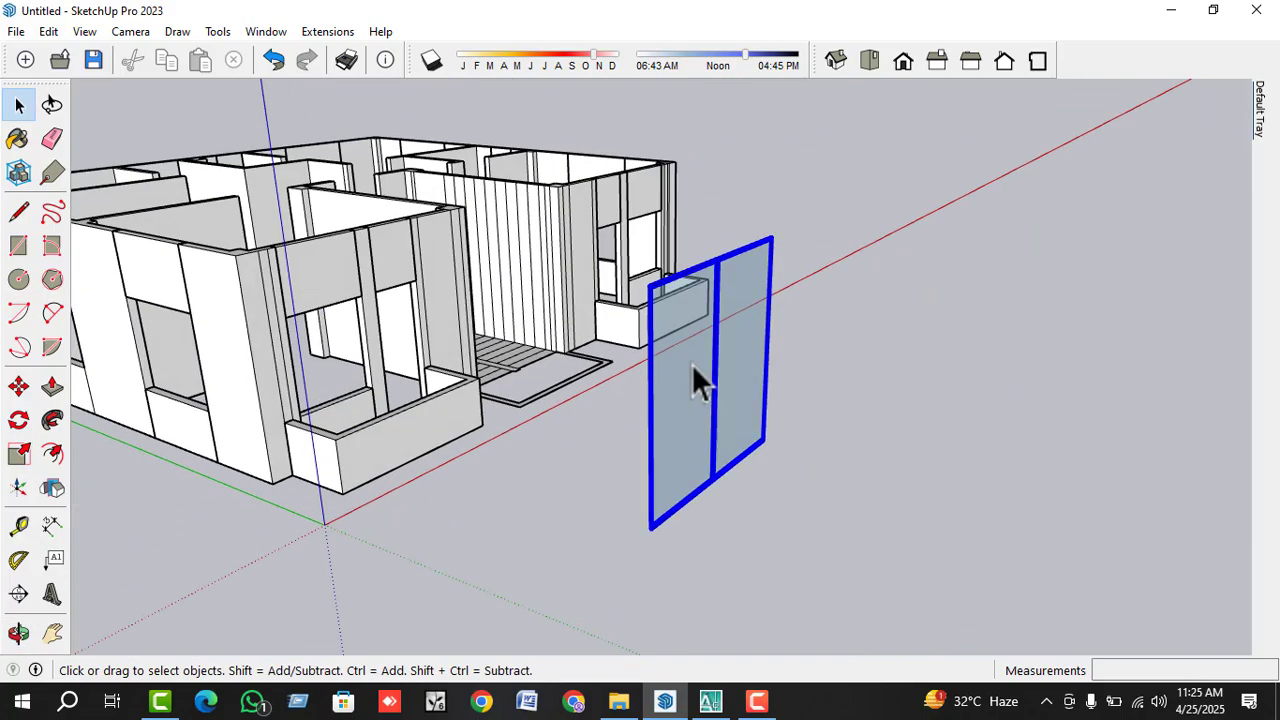
pyautogui.click(18, 453)
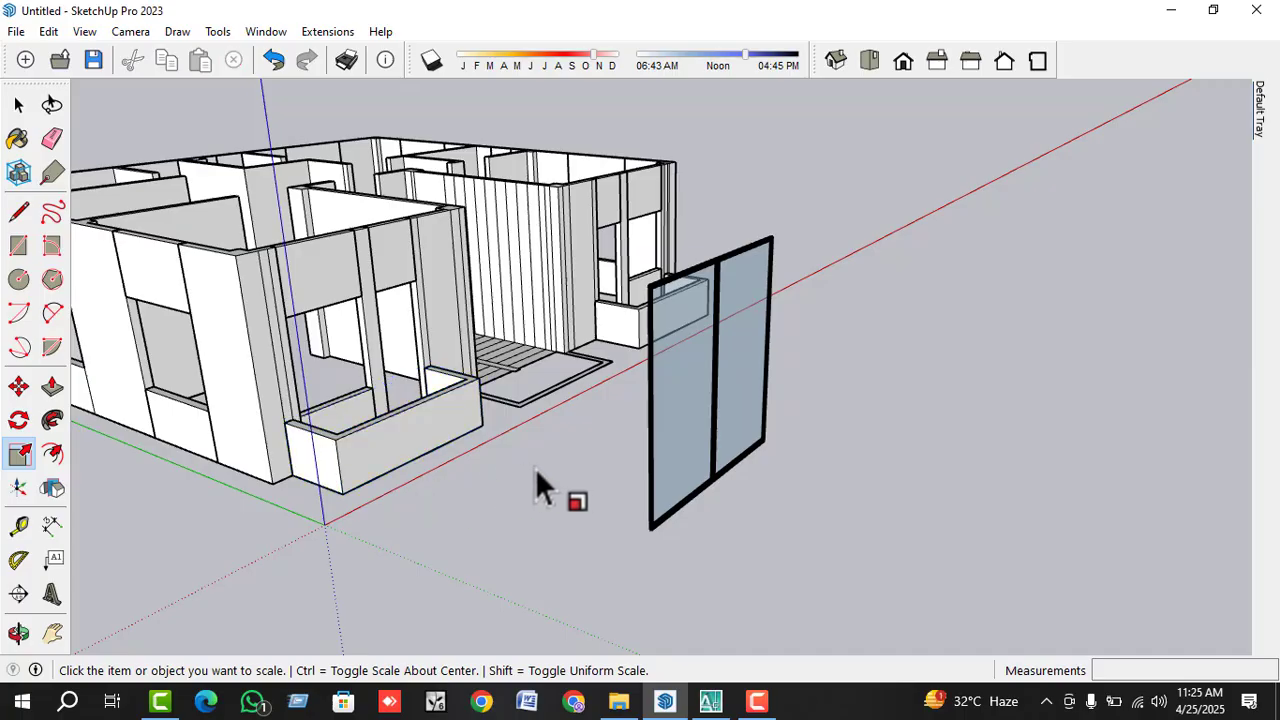
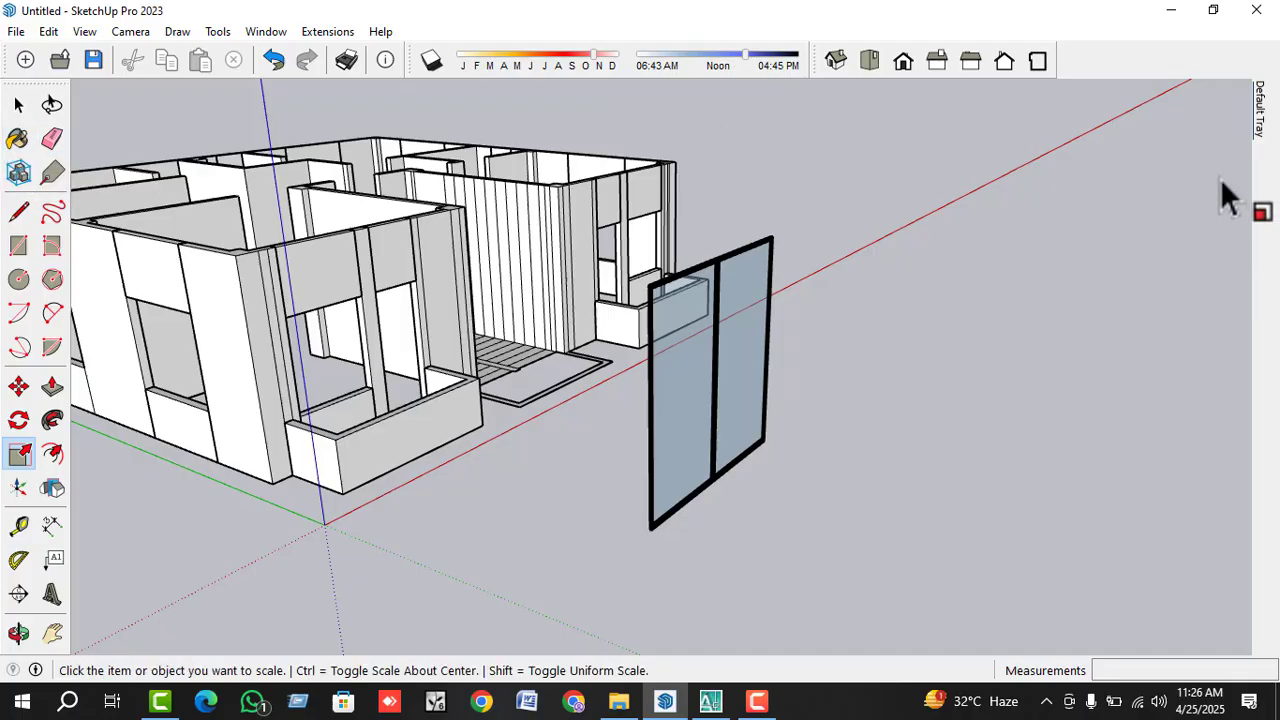
pyautogui.moveTo(1262, 118)
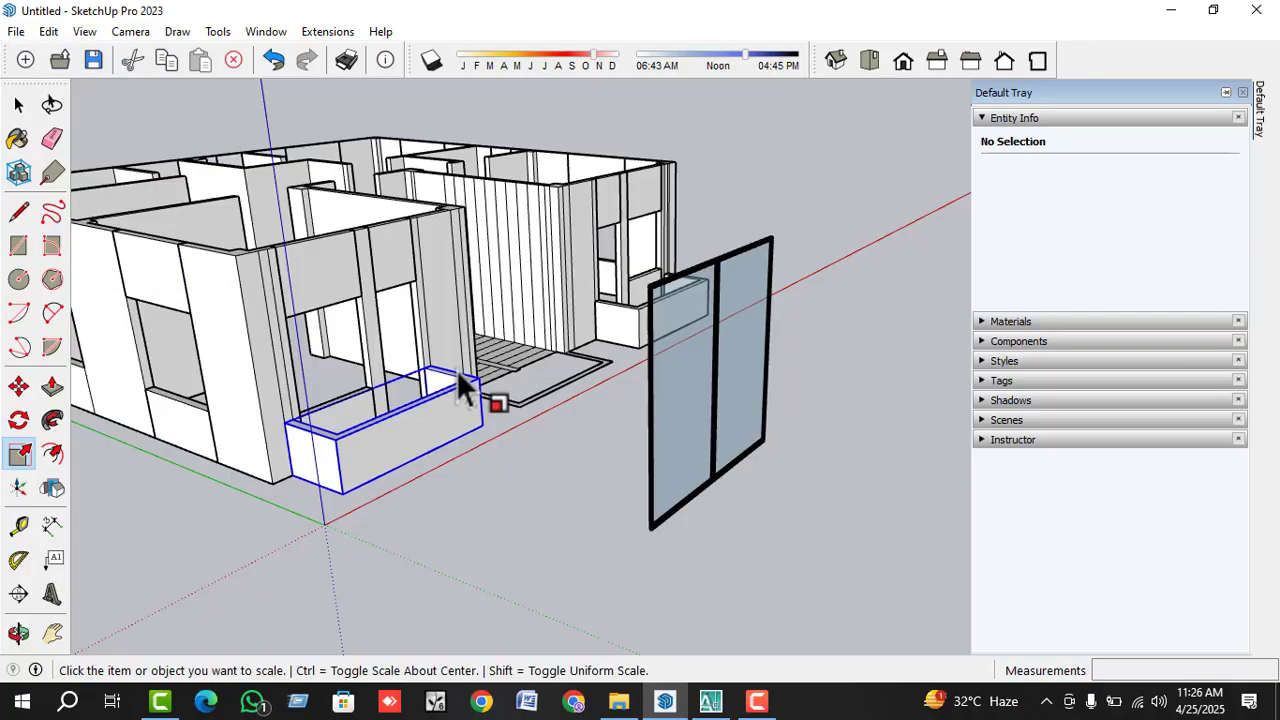
pyautogui.press('space')
pyautogui.click(678, 424)
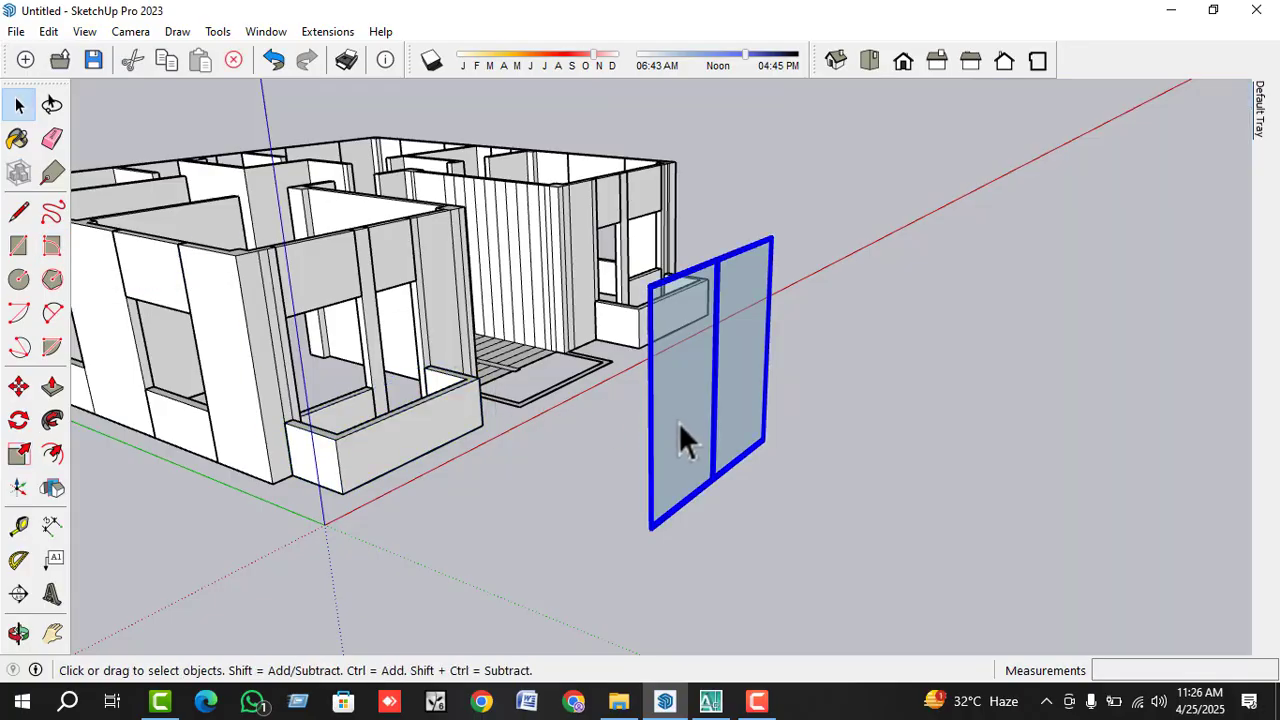
pyautogui.click(18, 455)
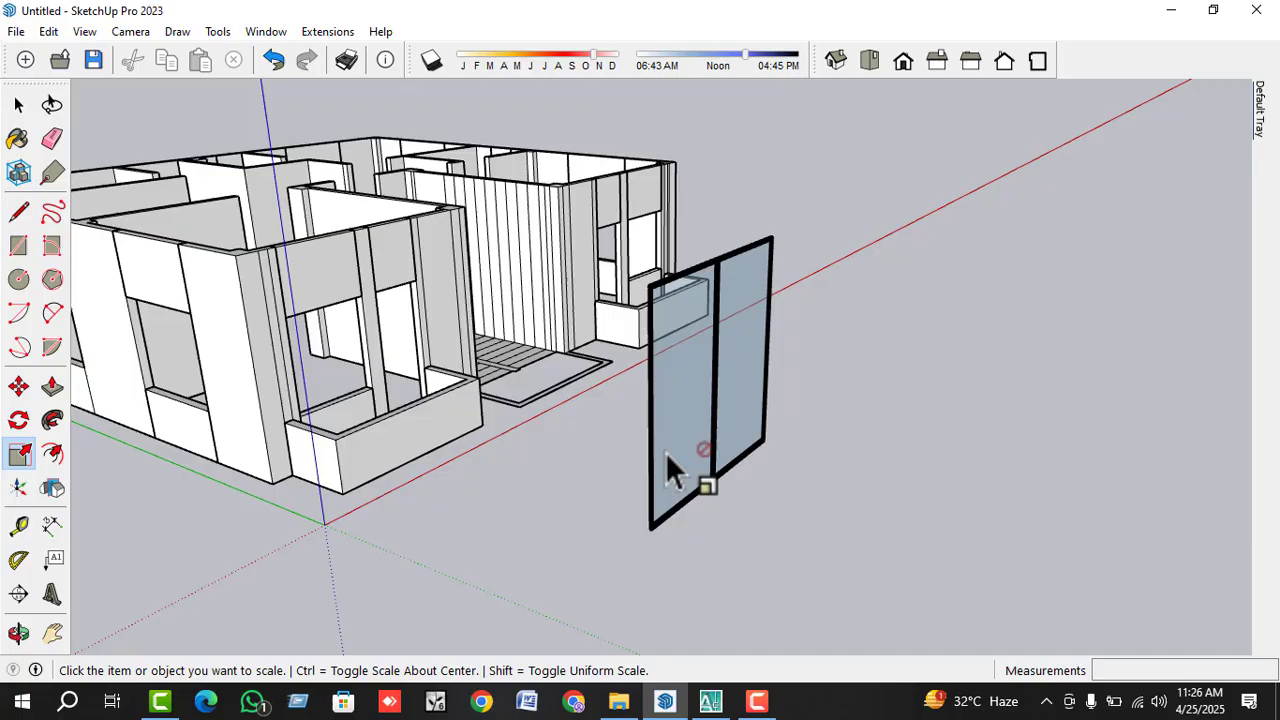
pyautogui.press('space')
# - Detach the definition of the imported glass window so it is no longer a live component
pyautogui.scroll(-2, 719, 458)
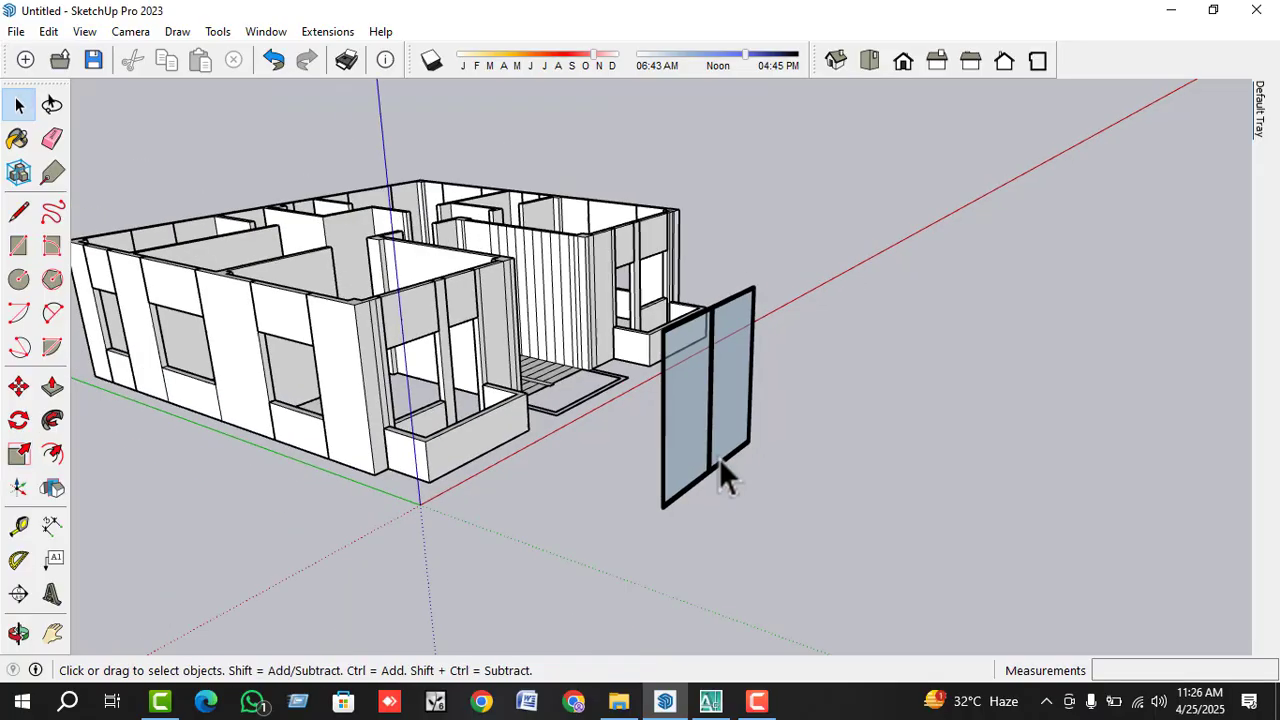
pyautogui.moveTo(719, 458)
pyautogui.mouseDown(button='middle')
pyautogui.moveTo(843, 486)
pyautogui.moveTo(852, 467)
pyautogui.moveTo(726, 455)
pyautogui.mouseUp(button='middle')
pyautogui.scroll(3, 852, 467)
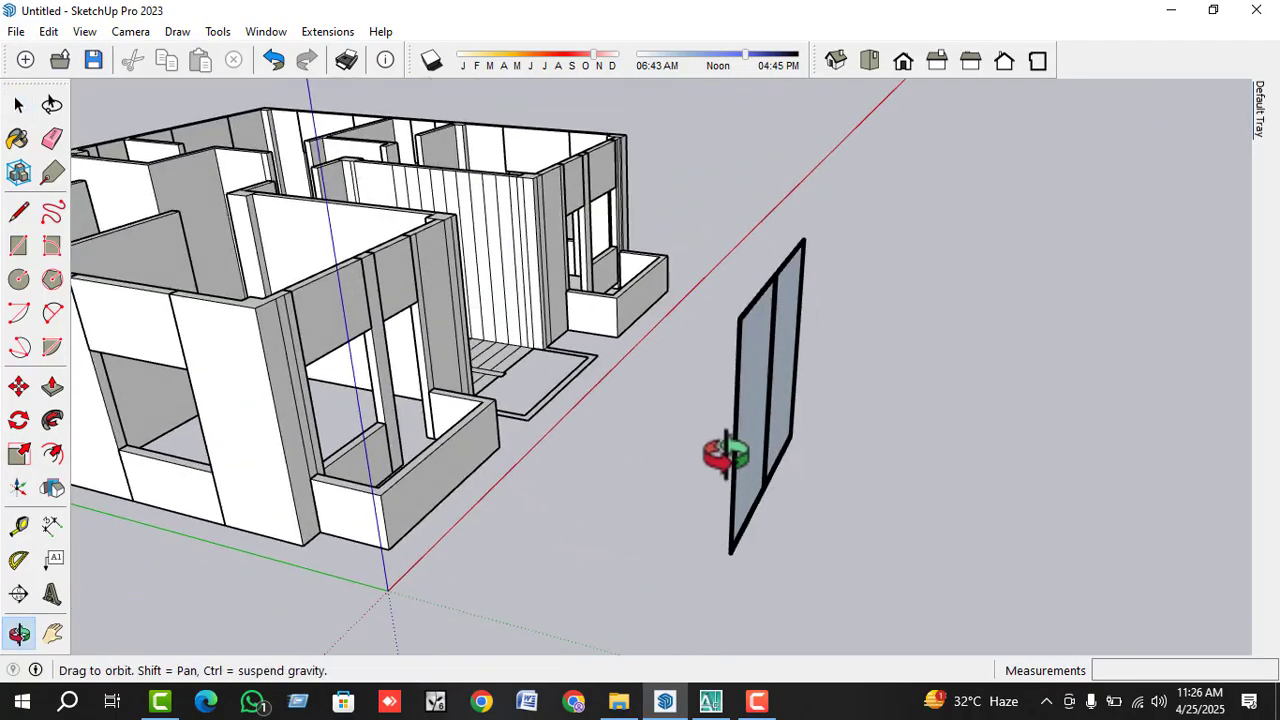
pyautogui.click(768, 415)
pyautogui.rightClick(745, 379)
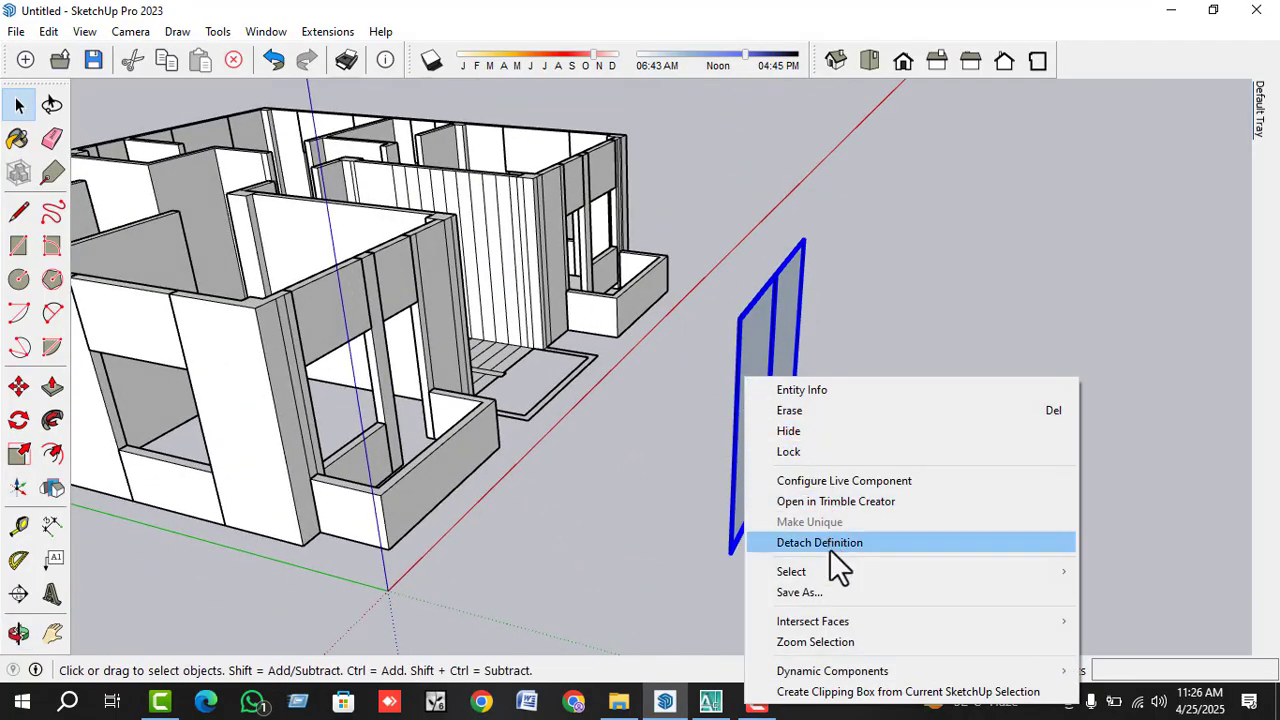
pyautogui.click(831, 548)
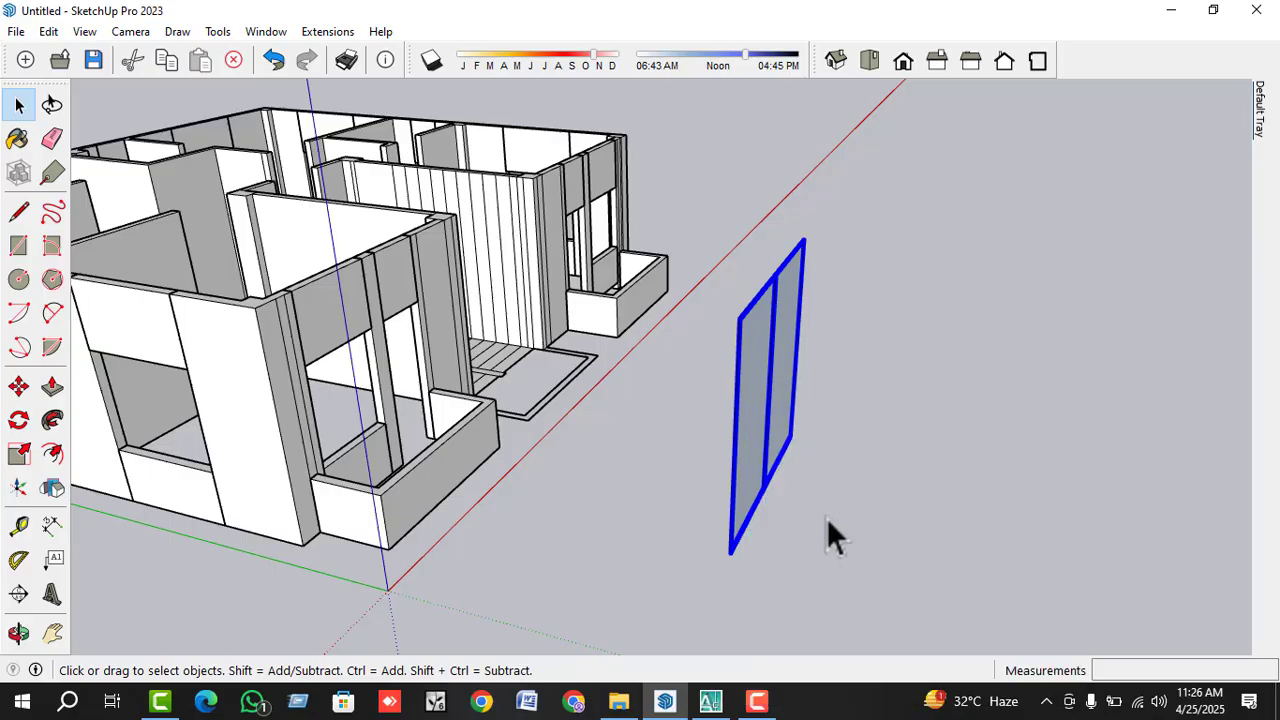
# - Explode the detached glass window component and the container nested inside it, and clear the selection
pyautogui.rightClick(763, 396)
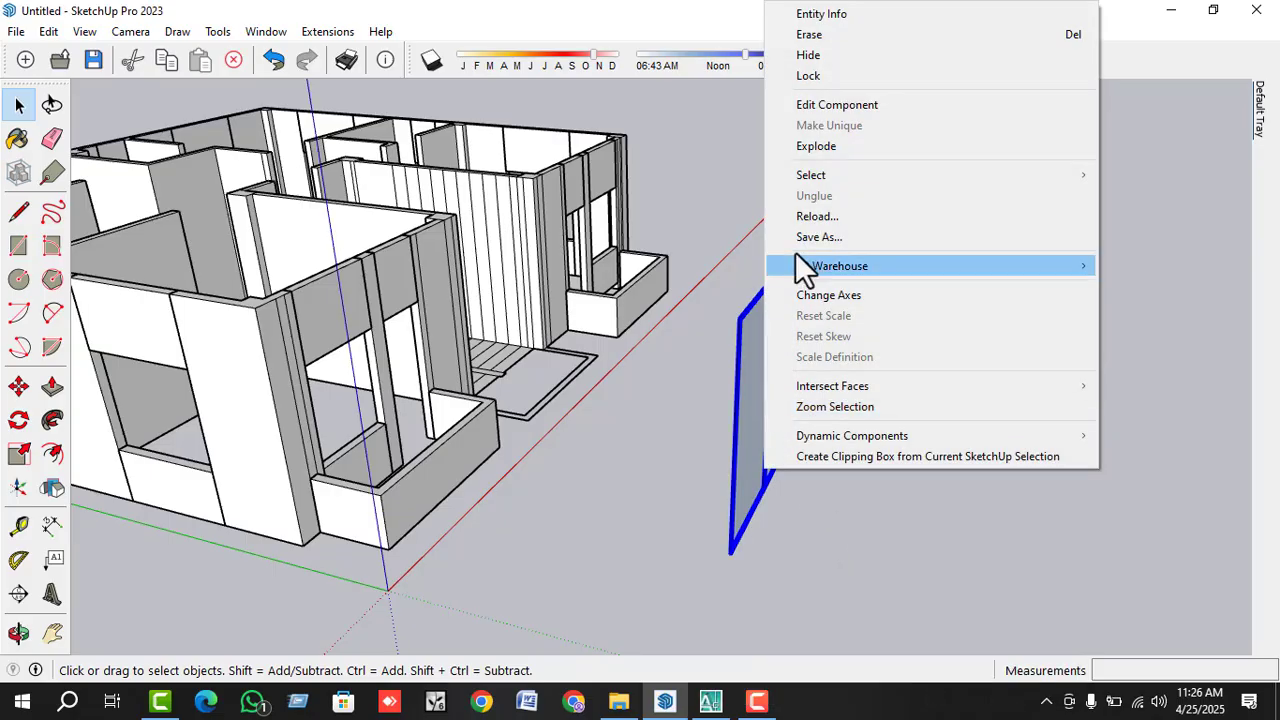
pyautogui.click(825, 146)
pyautogui.click(892, 369)
pyautogui.click(757, 378)
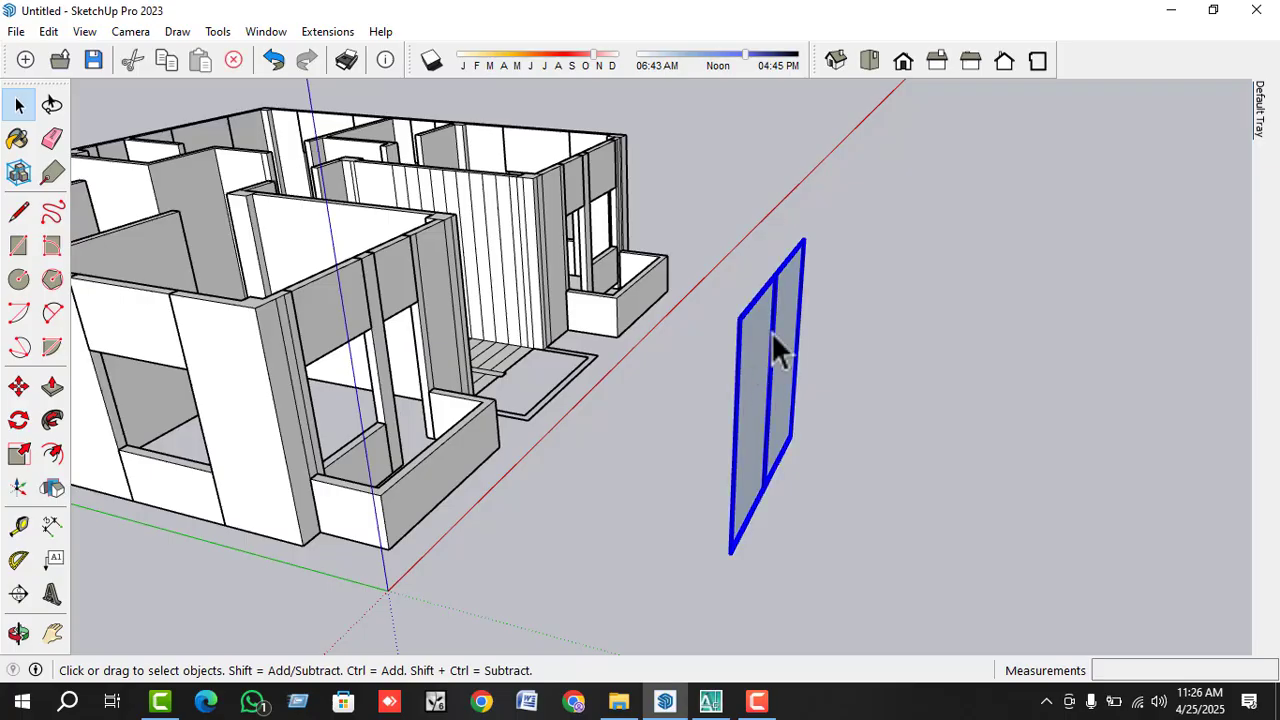
pyautogui.rightClick(768, 333)
pyautogui.click(840, 454)
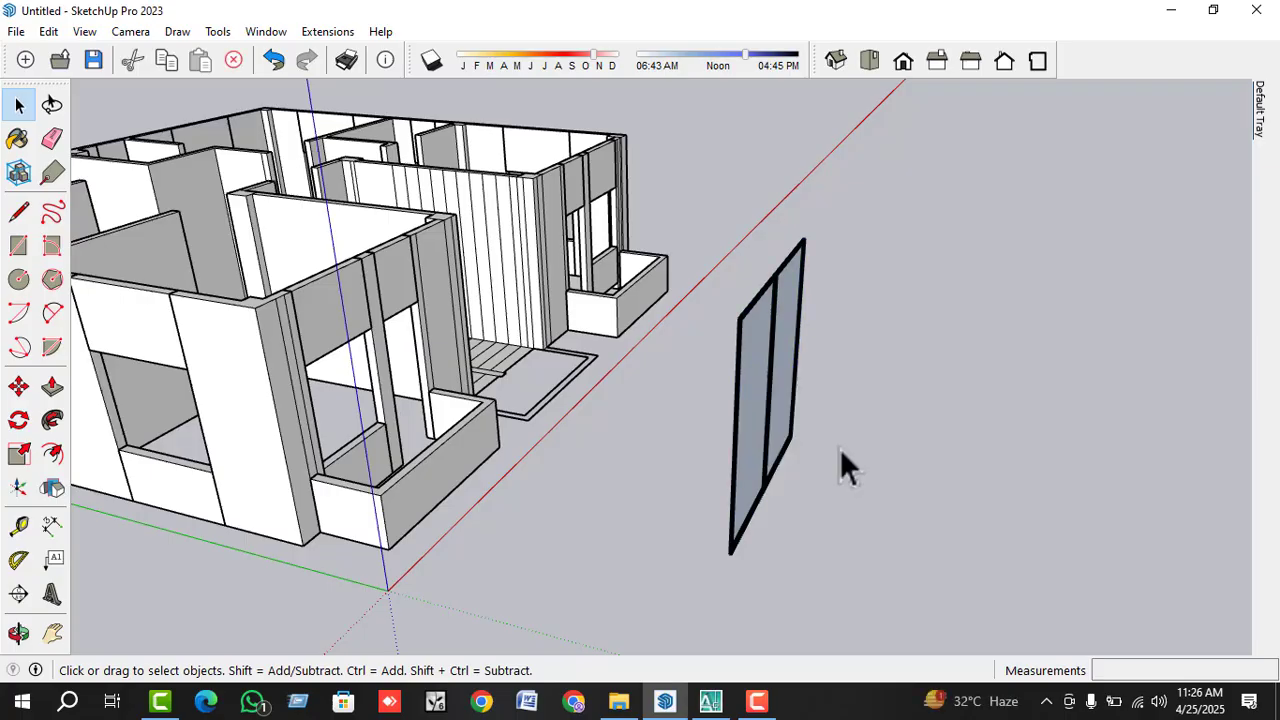
pyautogui.click(839, 448)
# - Select all frame and glass pieces of the exploded two-panel window and make them a group
pyautogui.click(746, 386)
pyautogui.moveTo(743, 407); pyautogui.dragTo(704, 552)
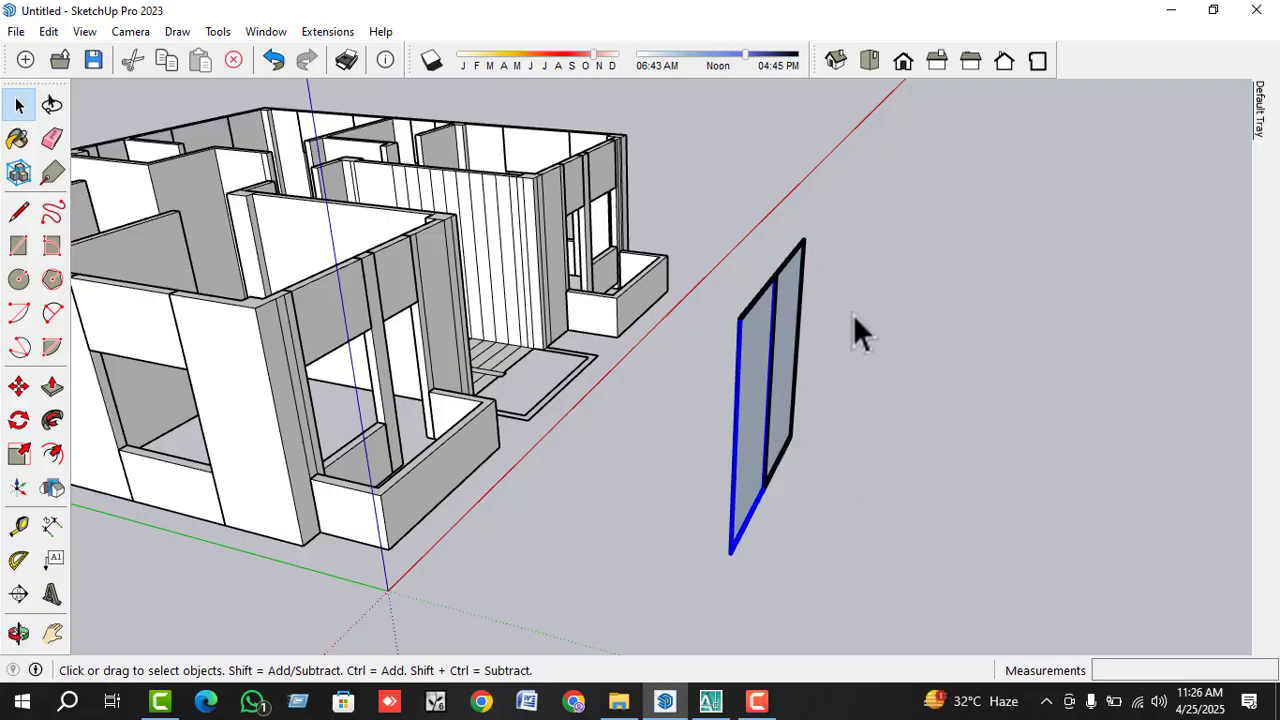
pyautogui.moveTo(823, 345); pyautogui.dragTo(705, 582)
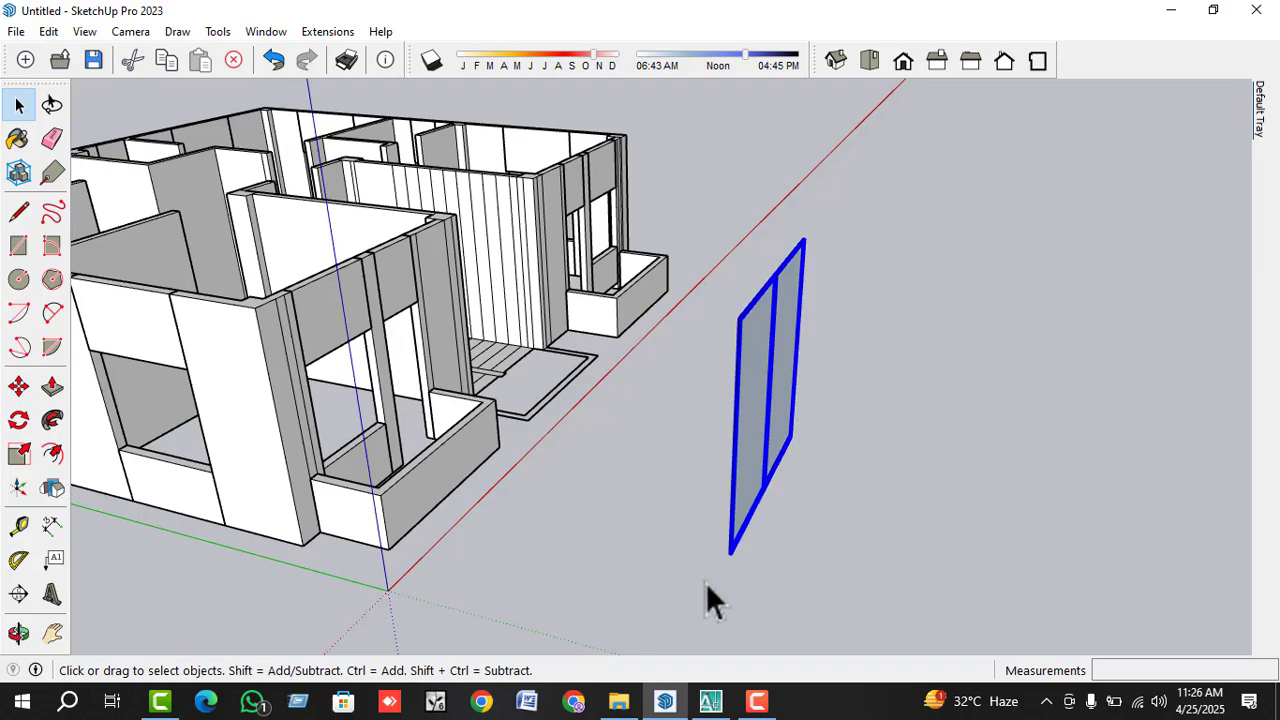
pyautogui.rightClick(757, 418)
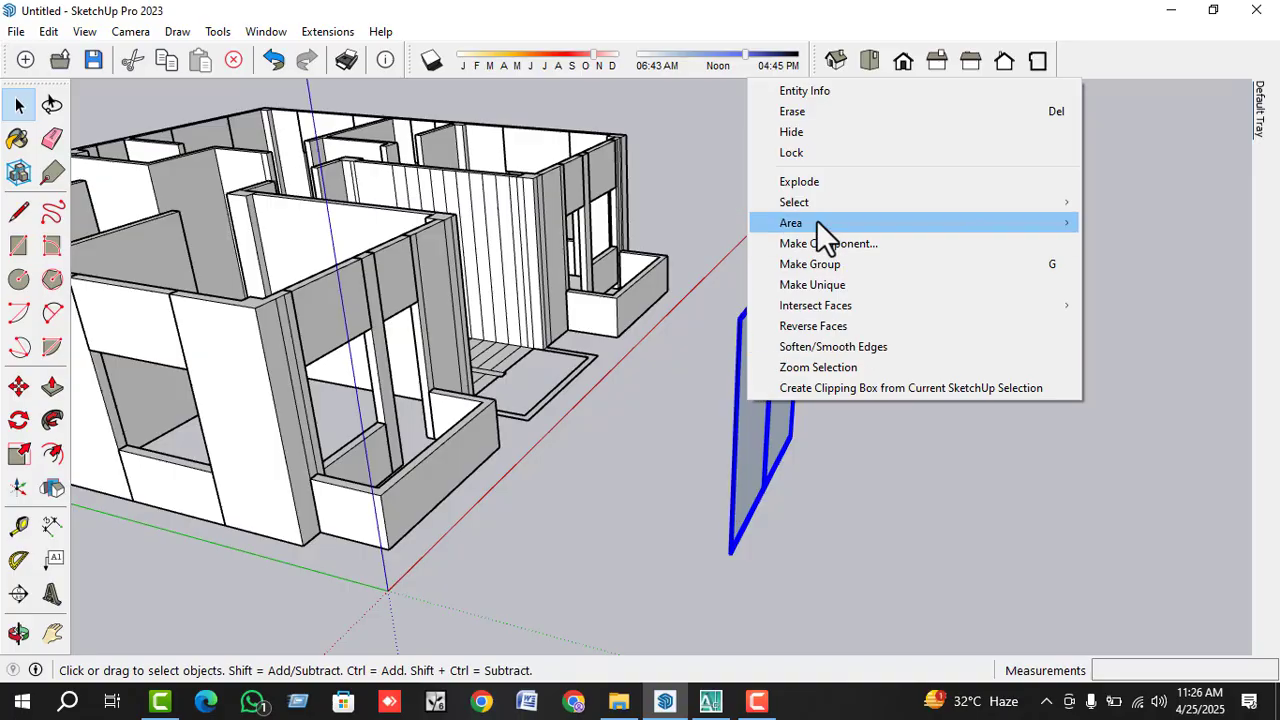
pyautogui.moveTo(836, 236)
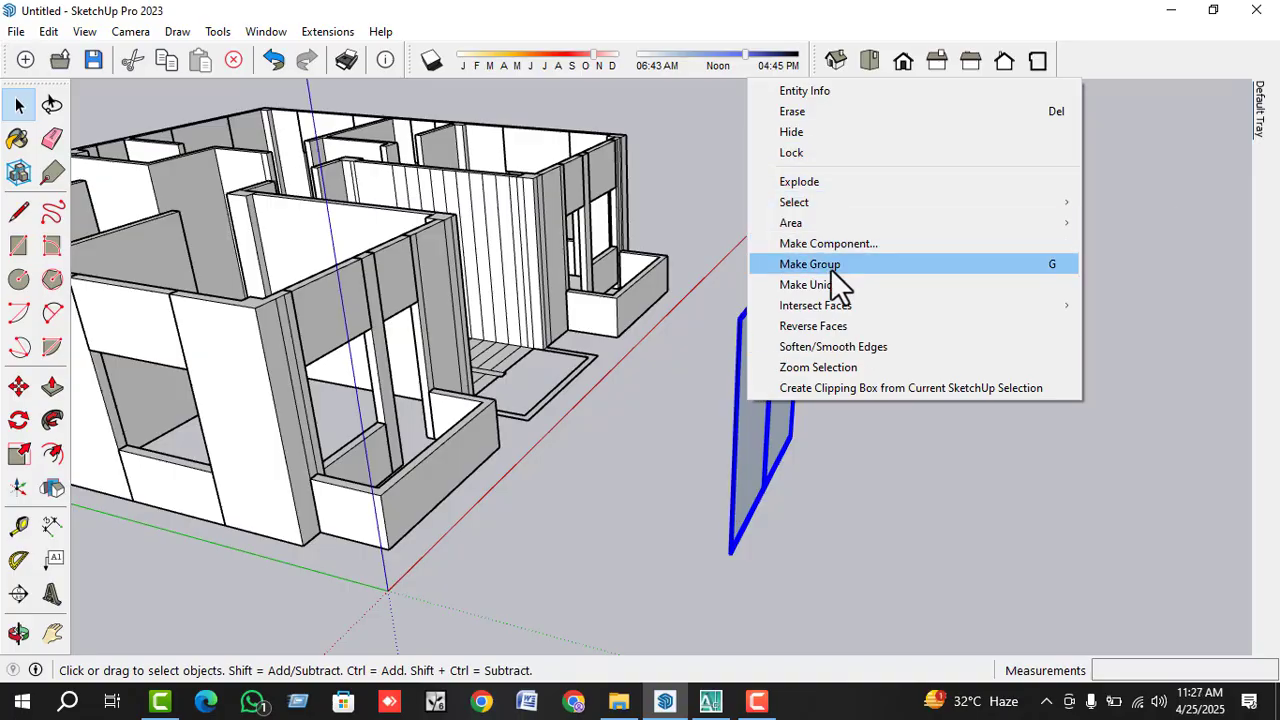
pyautogui.click(830, 266)
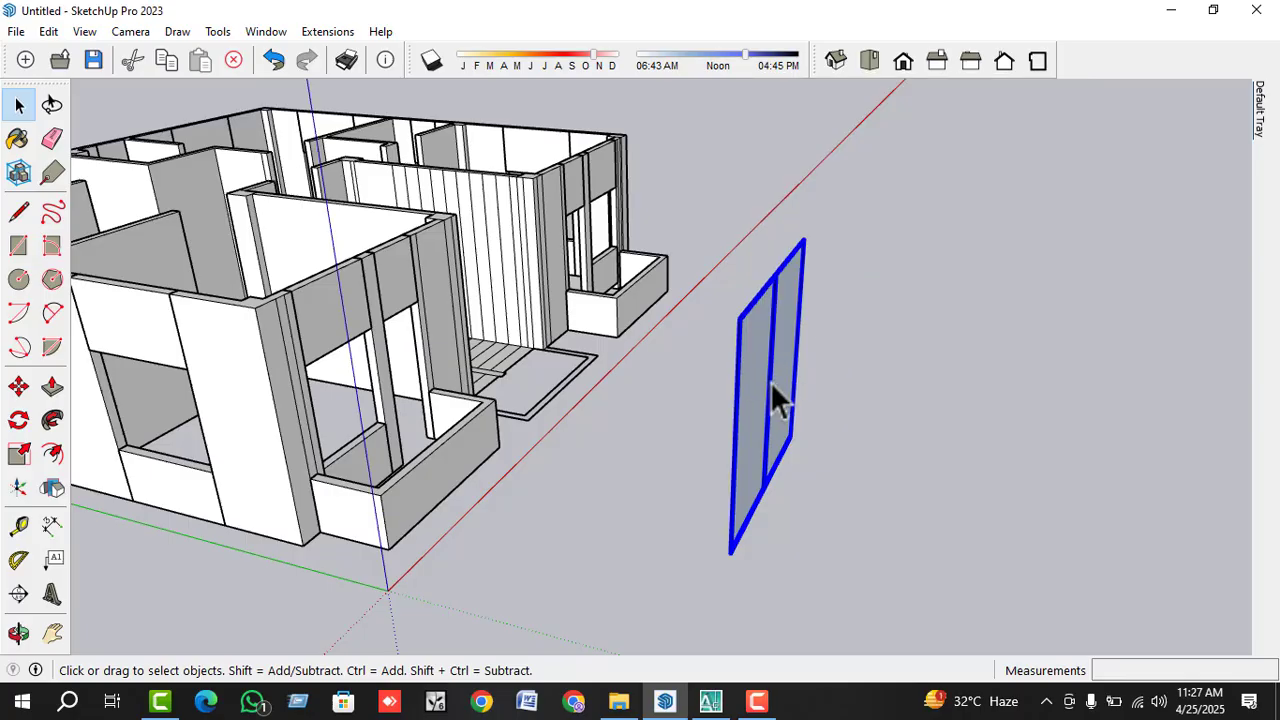
# - Enlarge the window group along the red and green axes with the Scale tool and reduce its depth by a green factor of 0.12
pyautogui.scroll(-2, 790, 410)
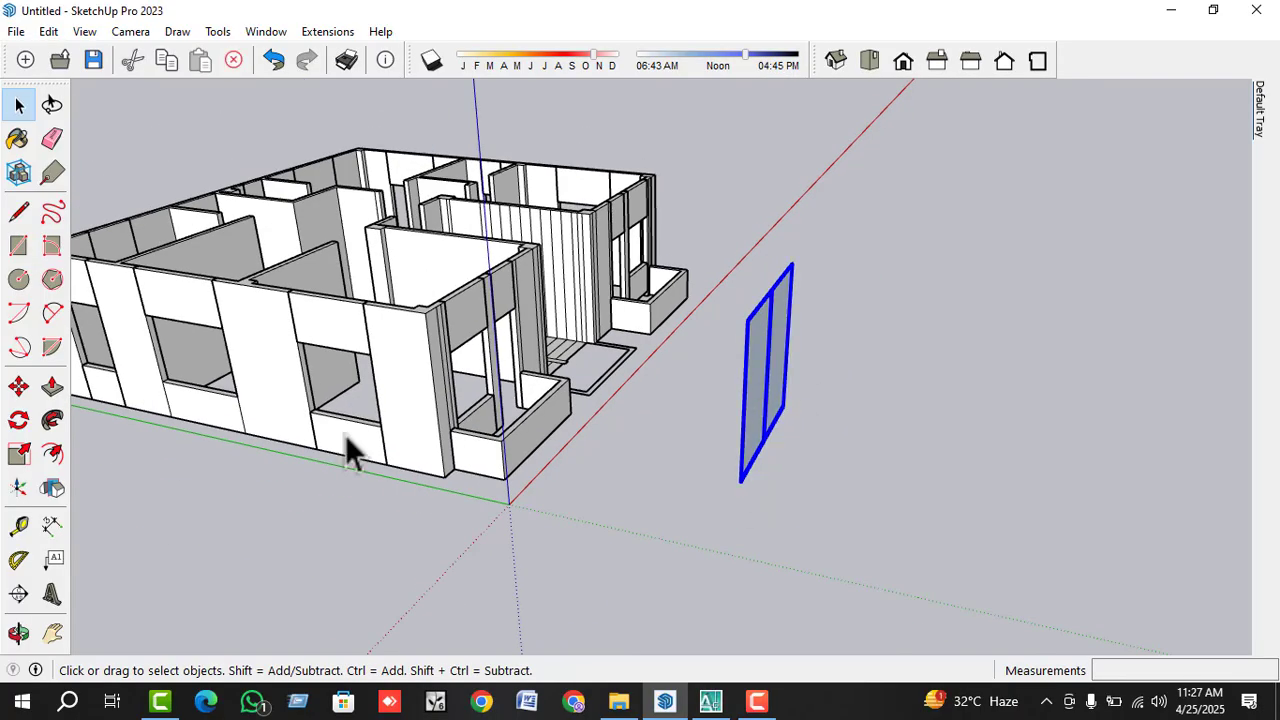
pyautogui.click(18, 455)
pyautogui.scroll(2, 766, 366)
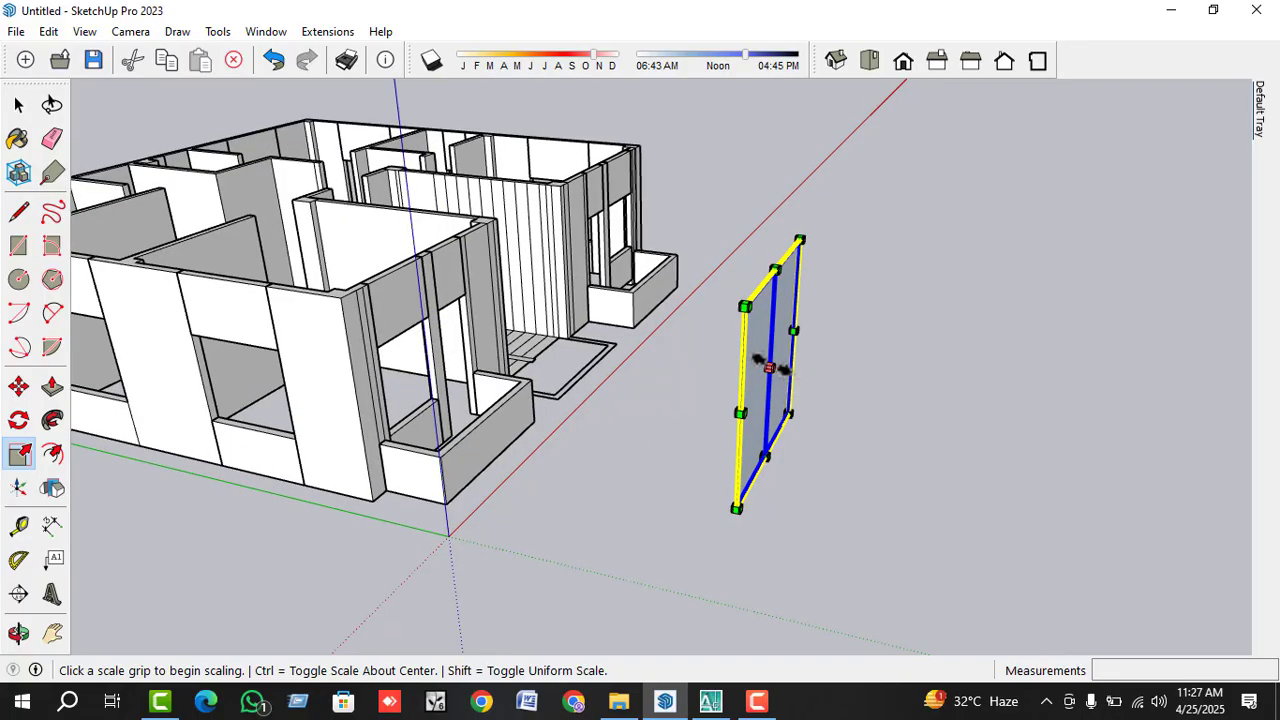
pyautogui.moveTo(766, 366)
pyautogui.mouseDown()
pyautogui.moveTo(1060, 371)
pyautogui.moveTo(886, 372)
pyautogui.moveTo(1043, 409)
pyautogui.moveTo(811, 421)
pyautogui.moveTo(764, 346)
pyautogui.moveTo(757, 386)
pyautogui.mouseUp()
pyautogui.press('Escape')
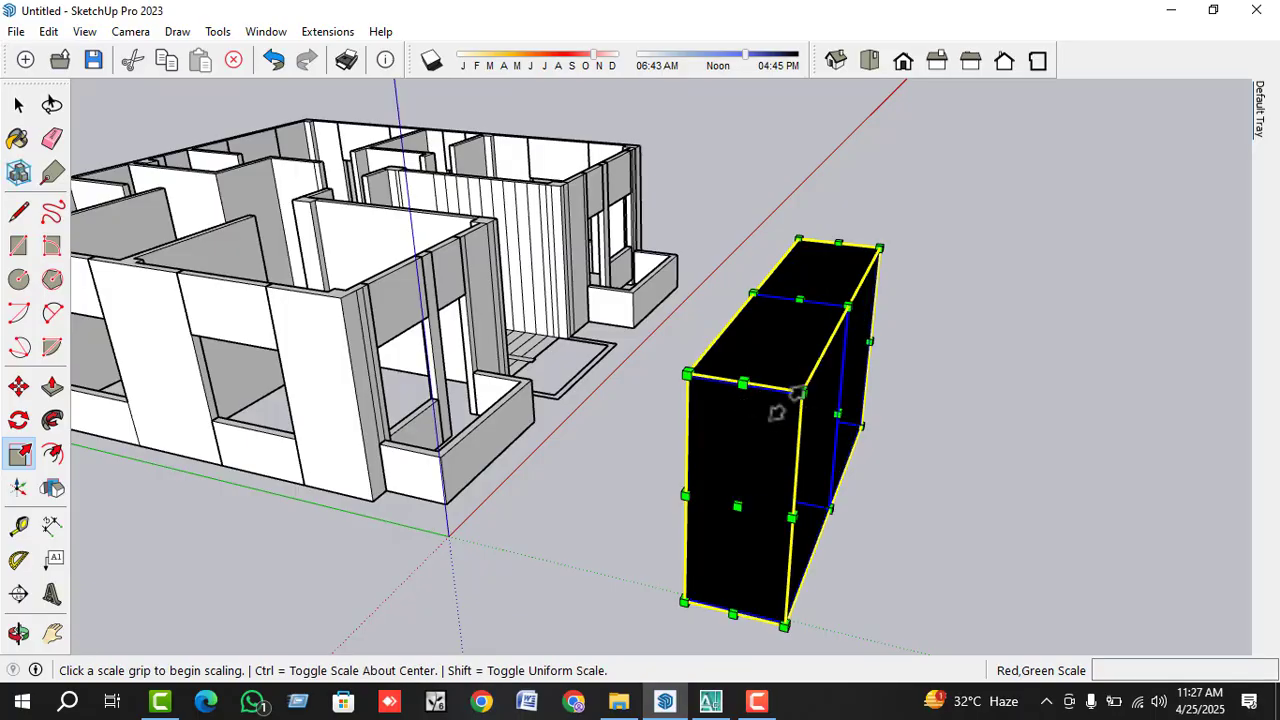
pyautogui.moveTo(829, 408); pyautogui.dragTo(763, 382)
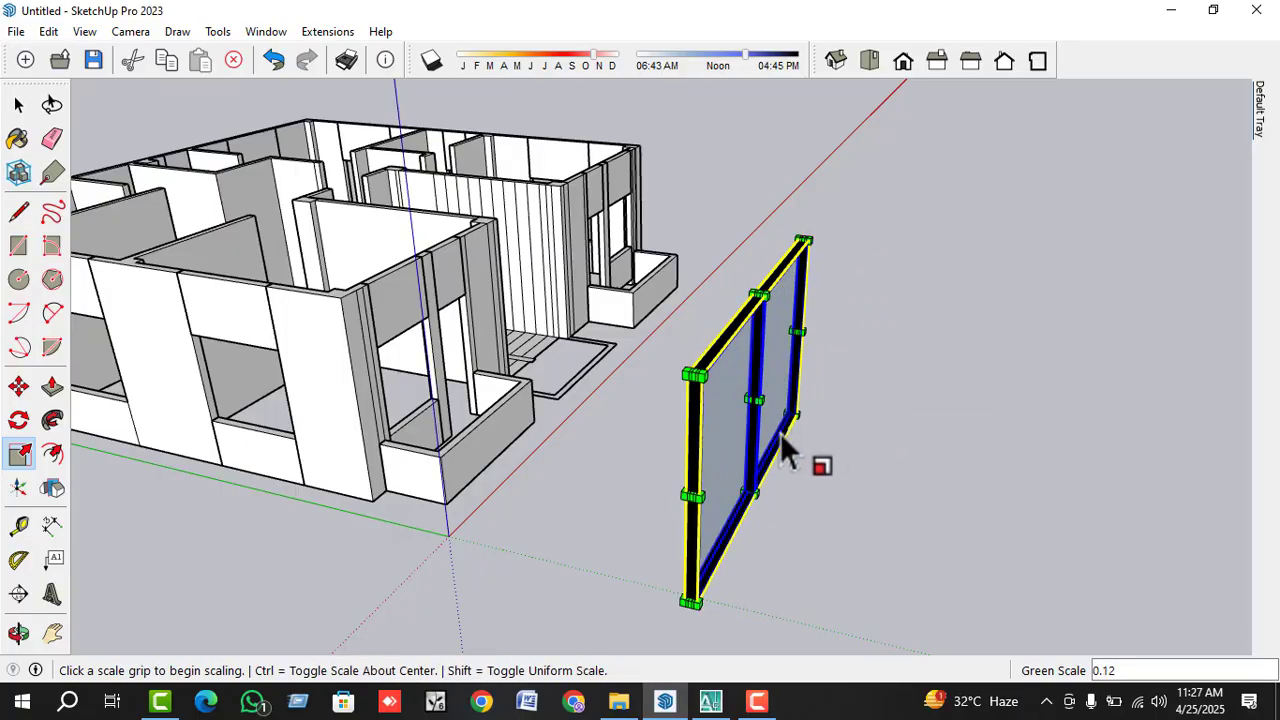
pyautogui.moveTo(786, 434); pyautogui.dragTo(455, 478, button='middle')
pyautogui.press('space')
# - Move the window group by its lower corner onto the sill corner of the front opening near the origin, above the planter
pyautogui.scroll(2, 500, 460)
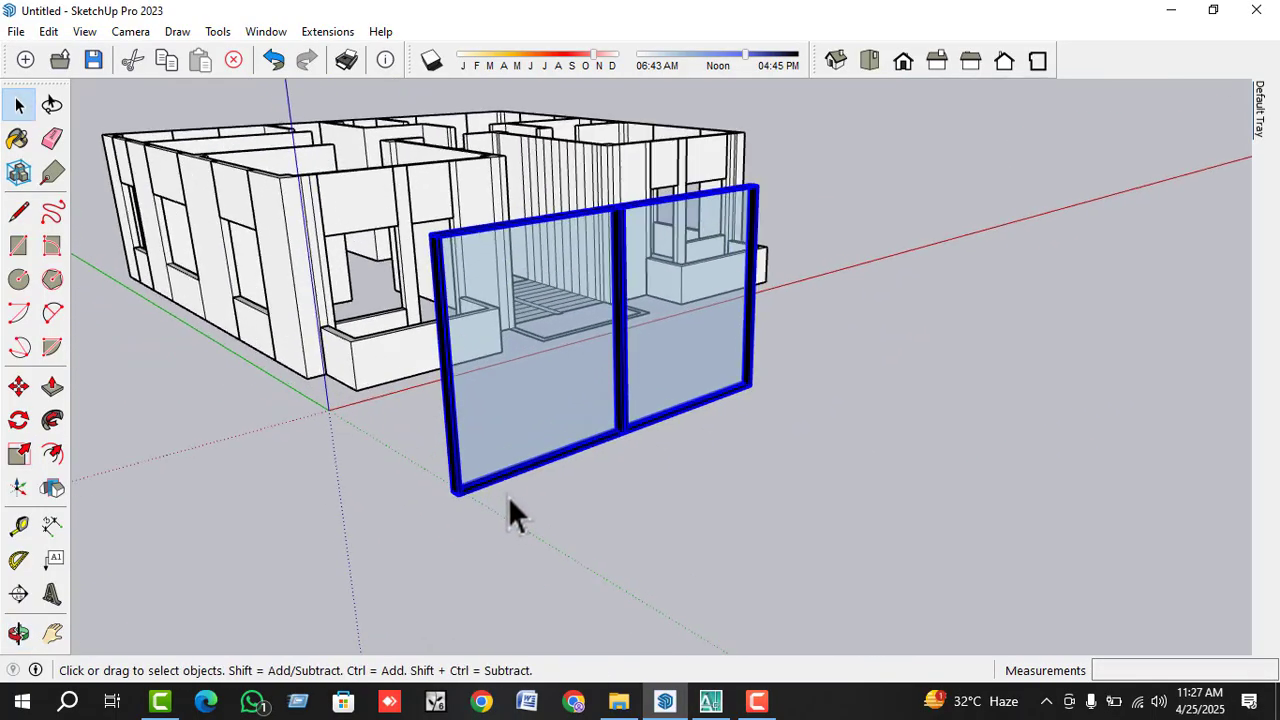
pyautogui.scroll(2, 455, 528)
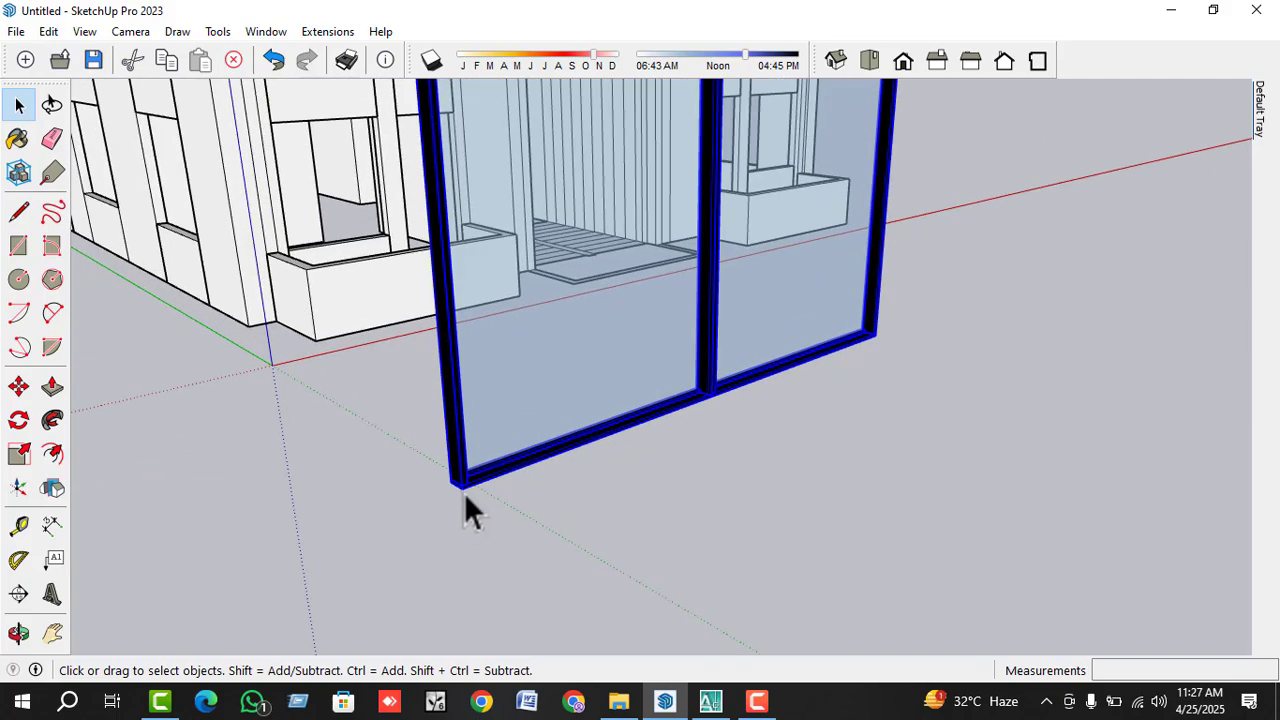
pyautogui.press('m')
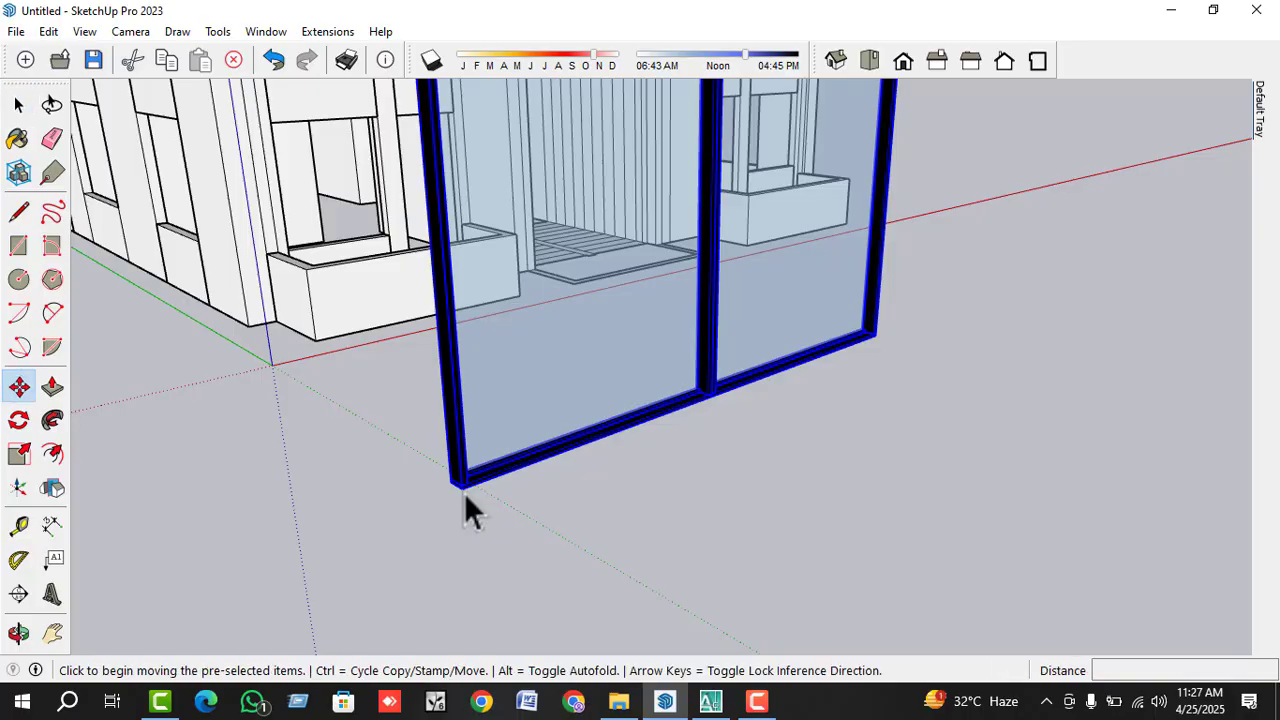
pyautogui.press('space')
pyautogui.click(19, 385)
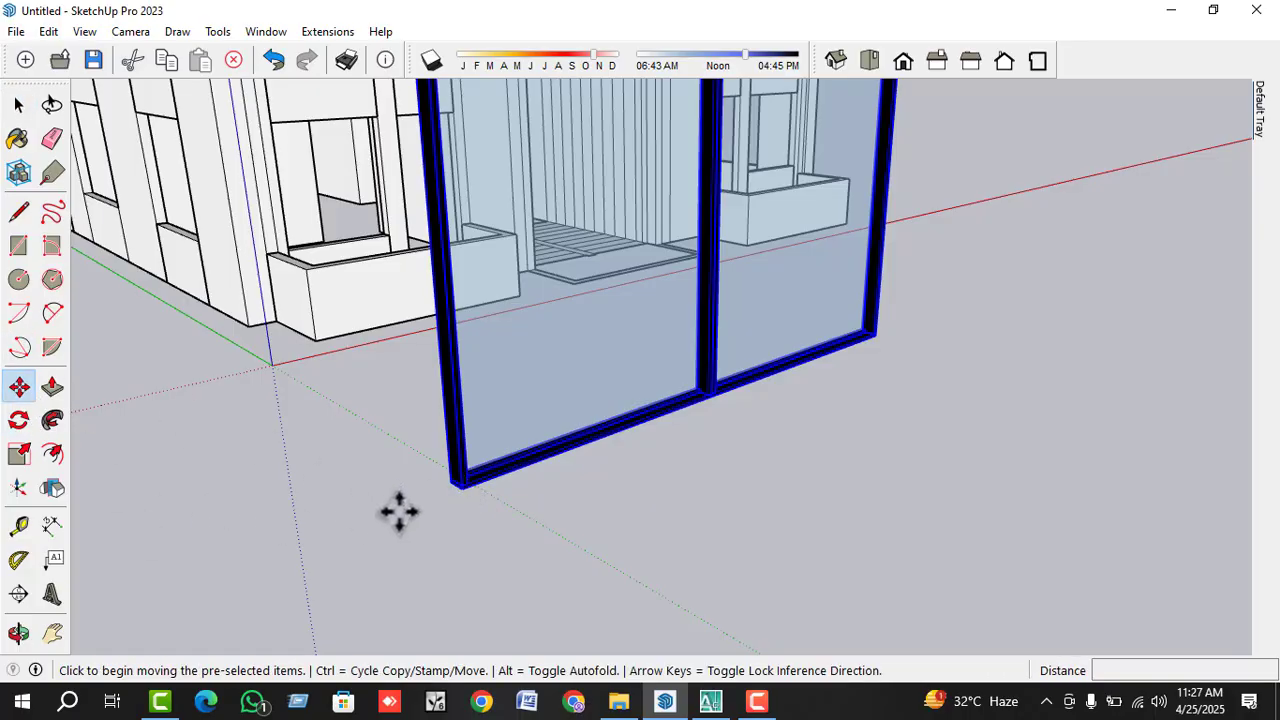
pyautogui.scroll(3, 474, 497)
pyautogui.click(485, 478)
pyautogui.scroll(-6, 520, 477)
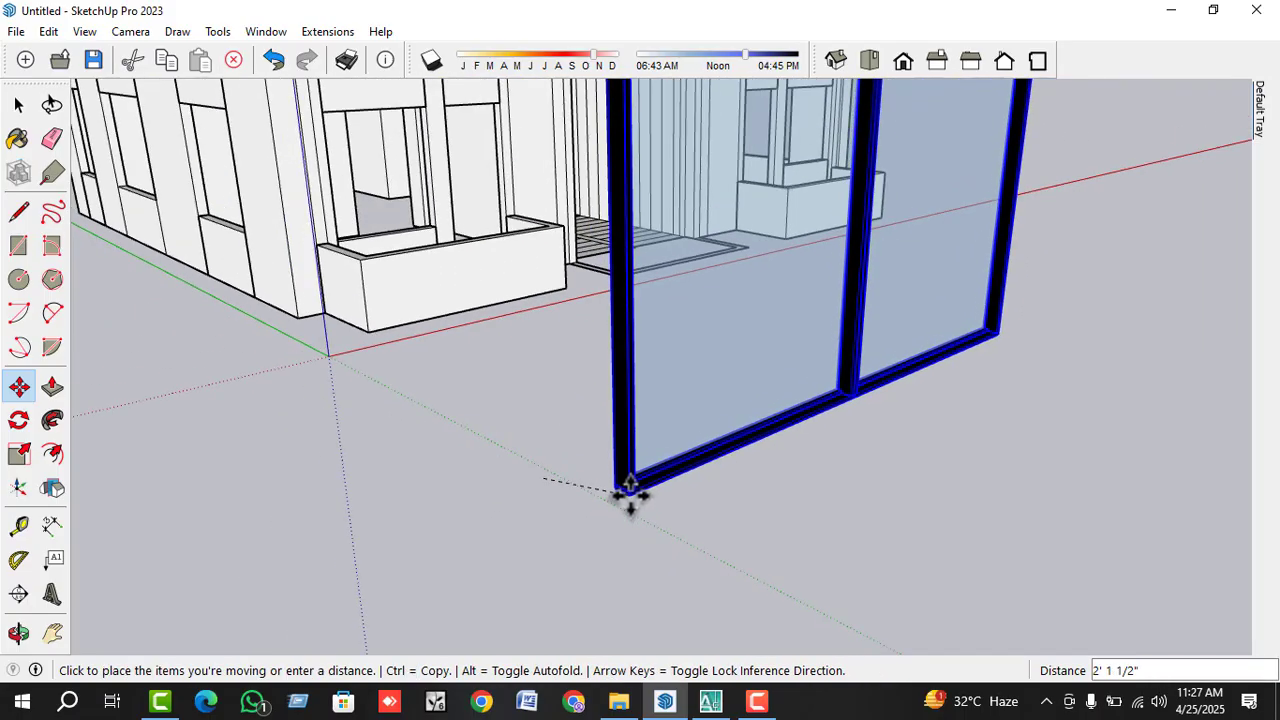
pyautogui.moveTo(634, 463); pyautogui.dragTo(410, 455, button='middle')
pyautogui.scroll(8, 443, 363)
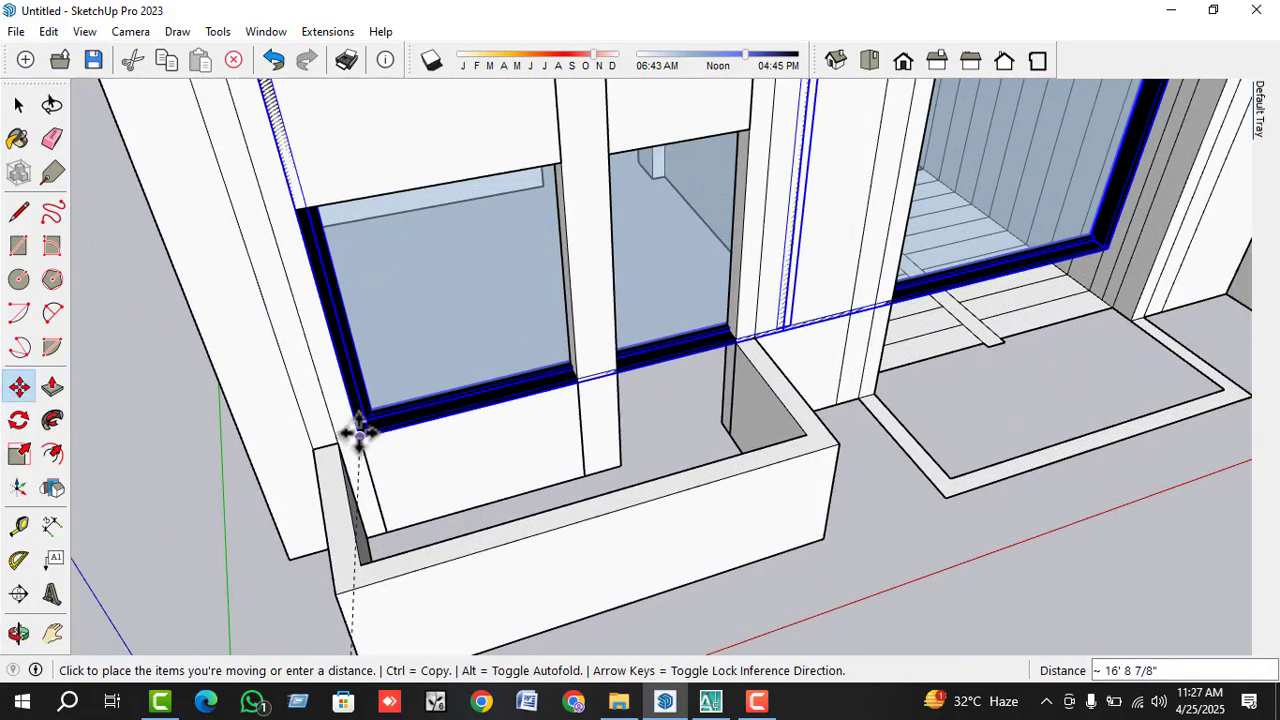
pyautogui.click(360, 433)
# - Scale the window's width along the red axis to about 0.51 so it ends at the far edge of the front openings
pyautogui.scroll(-5, 463, 529)
pyautogui.moveTo(510, 508); pyautogui.dragTo(560, 492, button='middle')
pyautogui.press('space')
pyautogui.click(14, 451)
pyautogui.scroll(2, 657, 378)
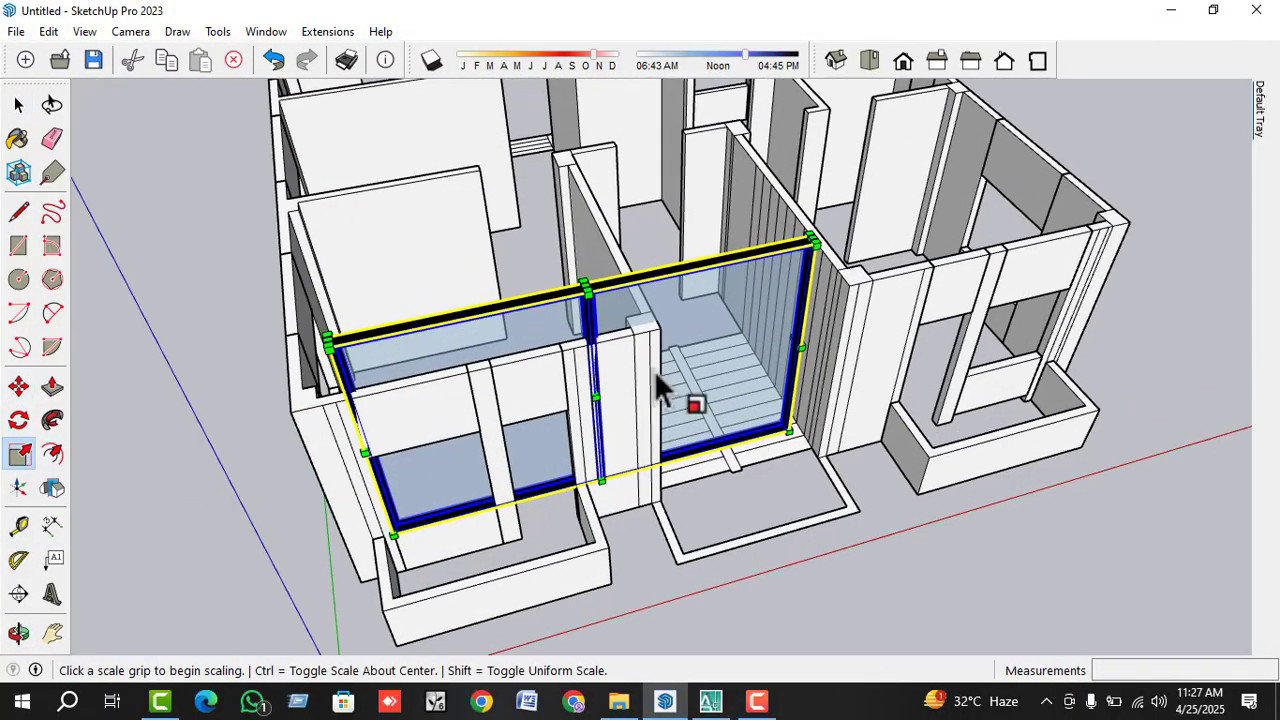
pyautogui.click(800, 342)
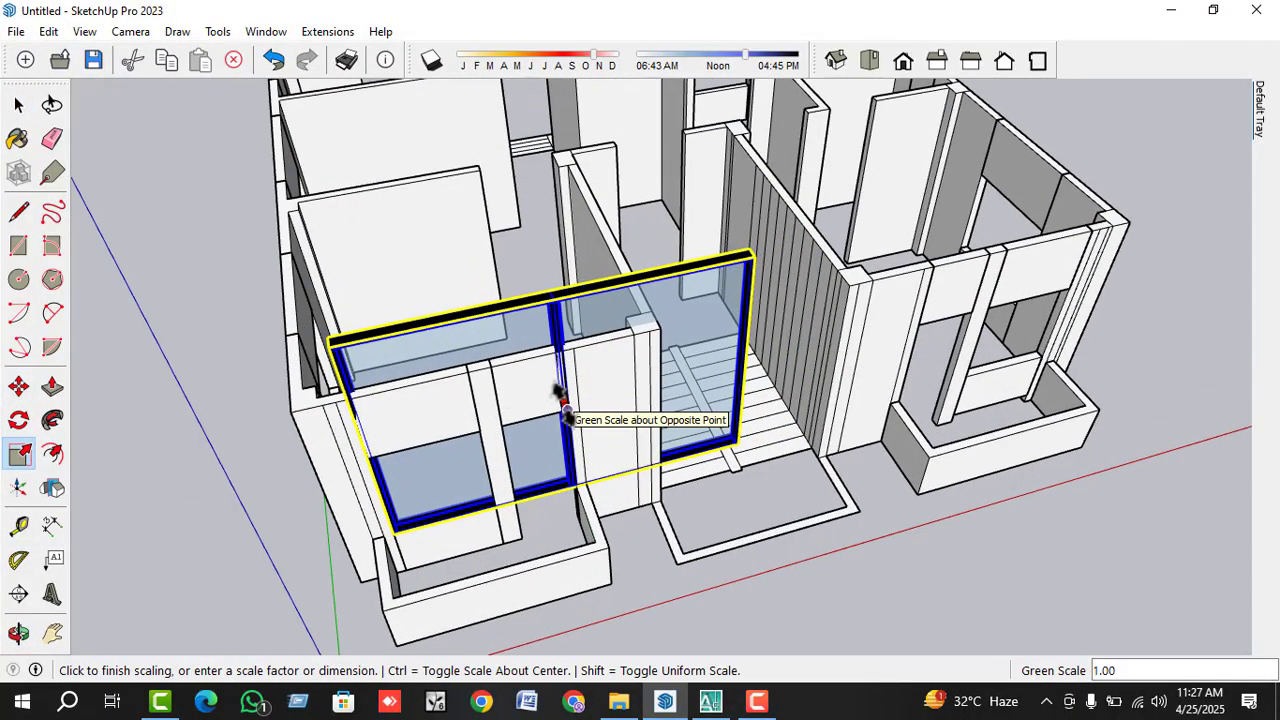
pyautogui.click(557, 386)
pyautogui.click(743, 354)
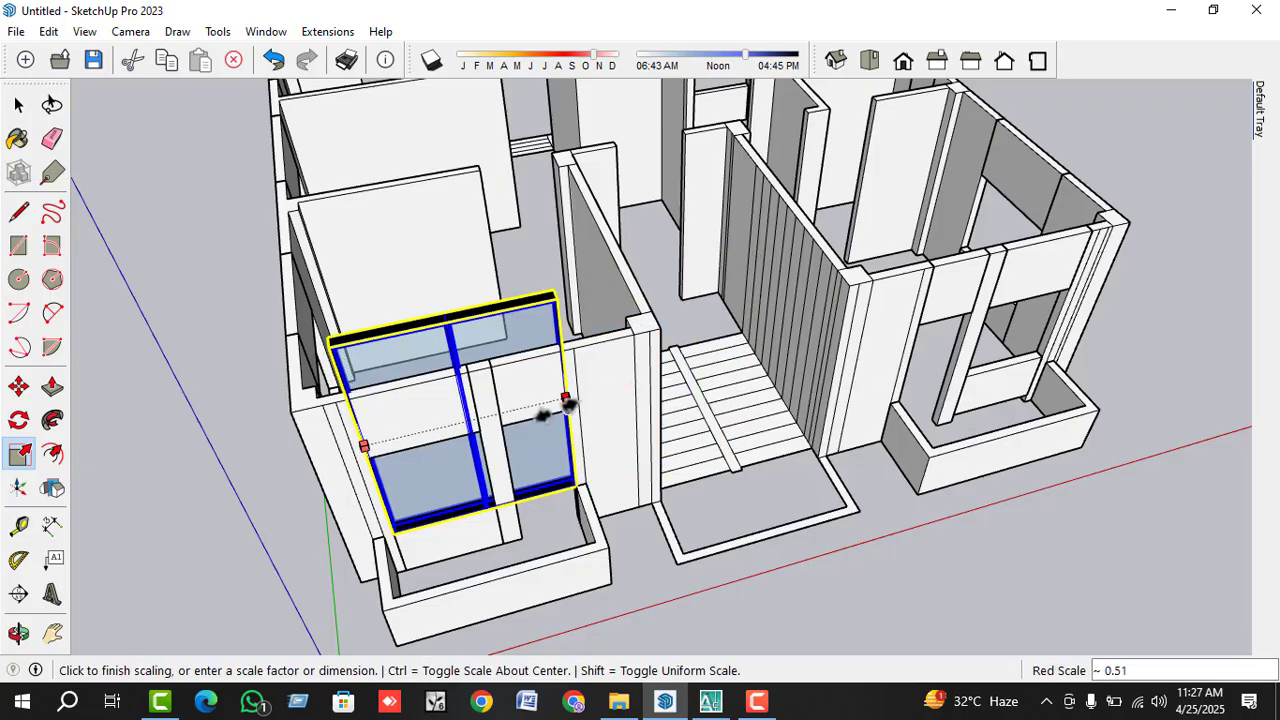
pyautogui.click(568, 404)
# - Scale the window's height to about 0.46 and its width to 0.50 to fit the opening above the low wall
pyautogui.moveTo(571, 414); pyautogui.dragTo(540, 350, button='middle')
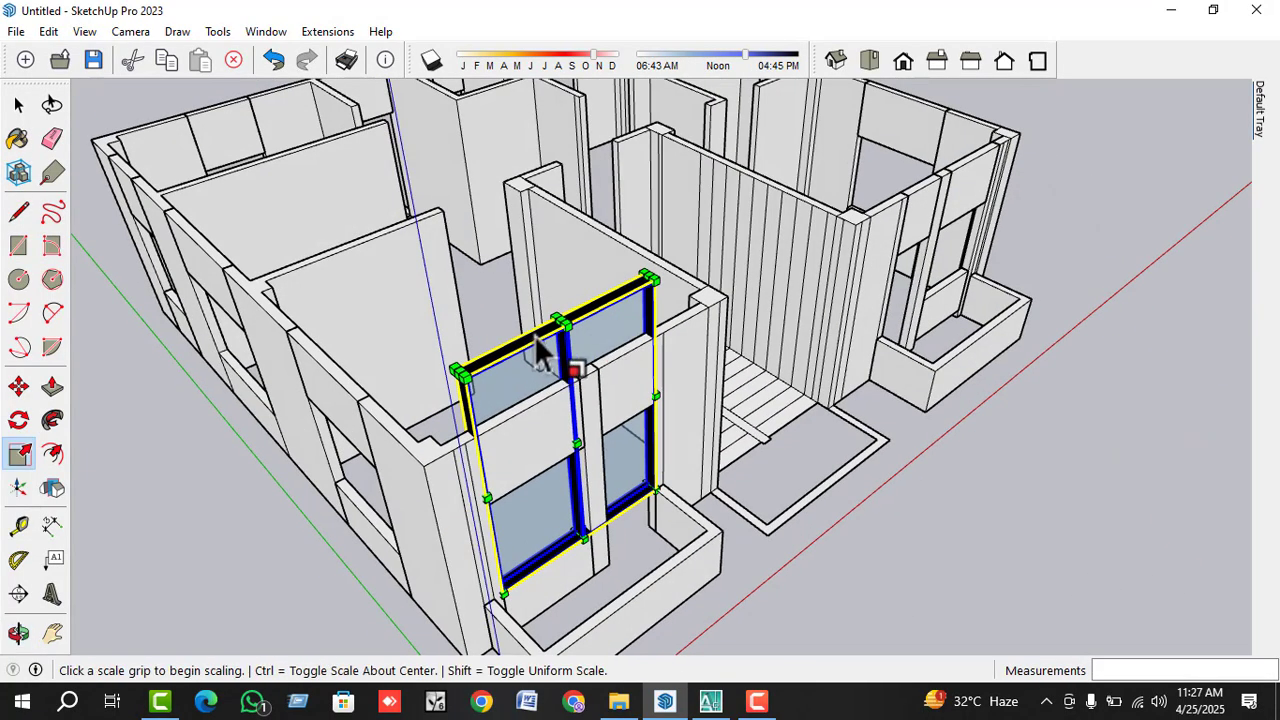
pyautogui.click(557, 318)
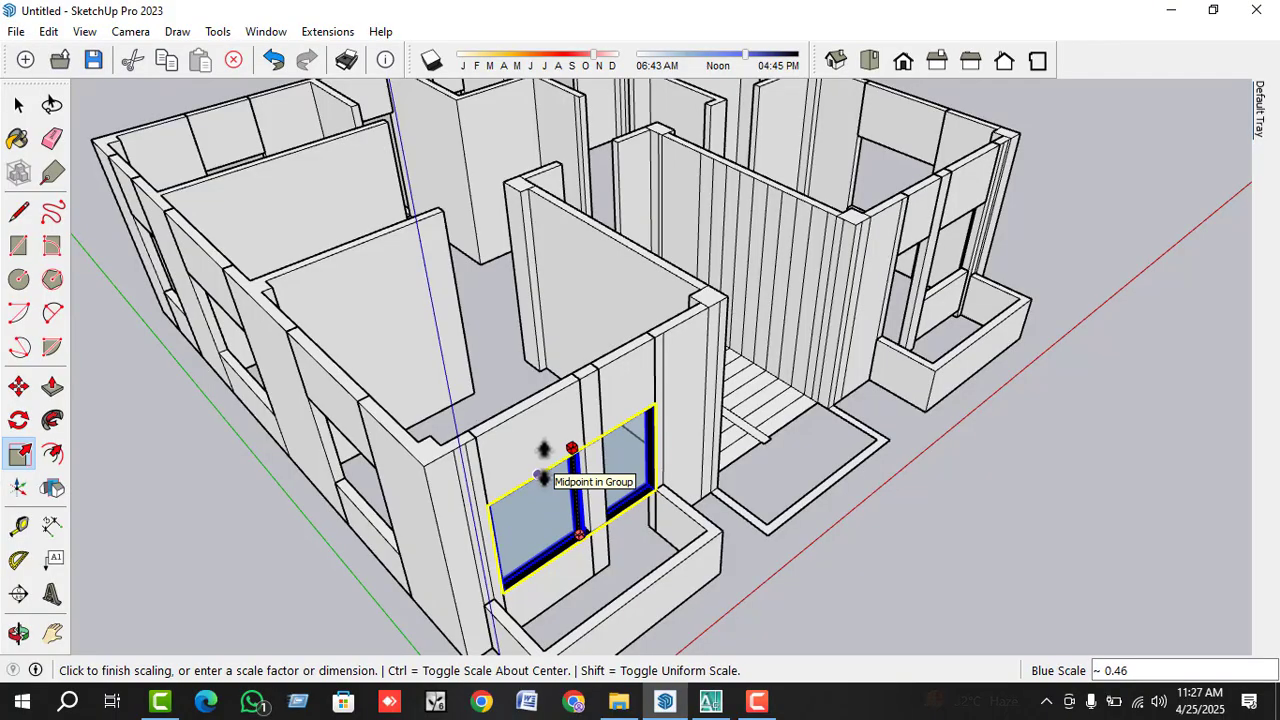
pyautogui.click(545, 452)
pyautogui.moveTo(545, 455); pyautogui.dragTo(510, 448, button='middle')
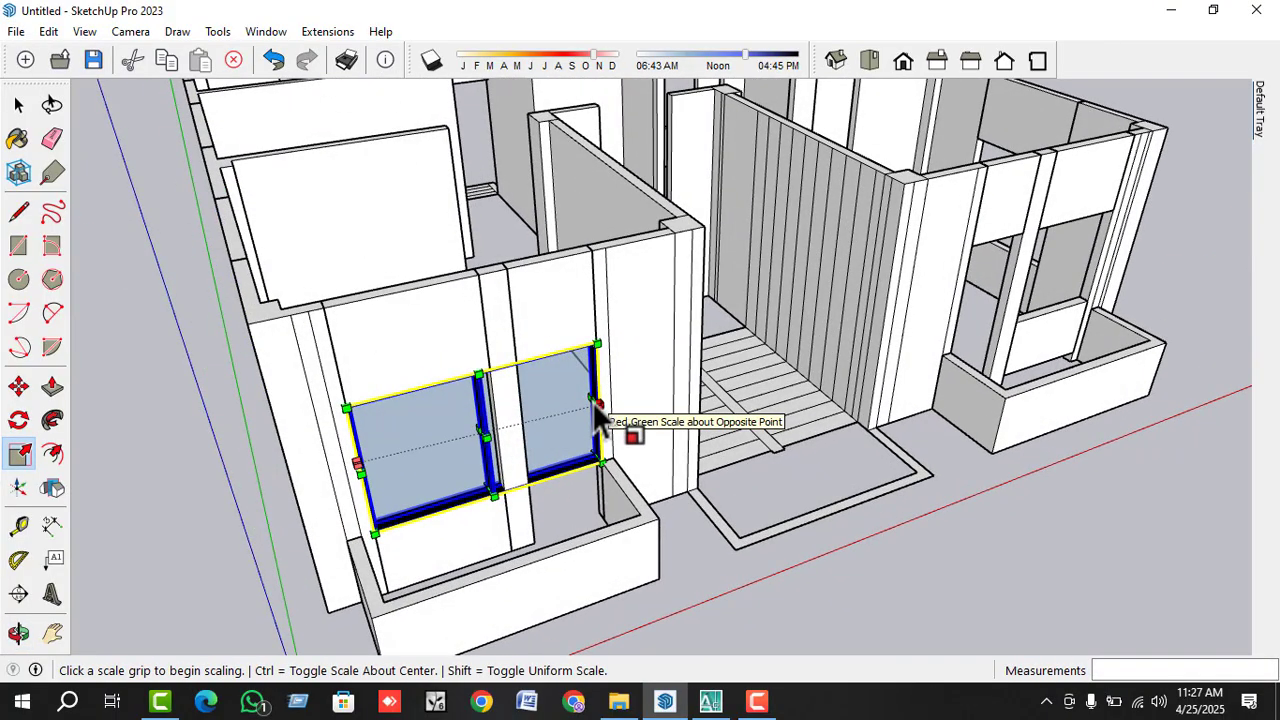
pyautogui.click(597, 401)
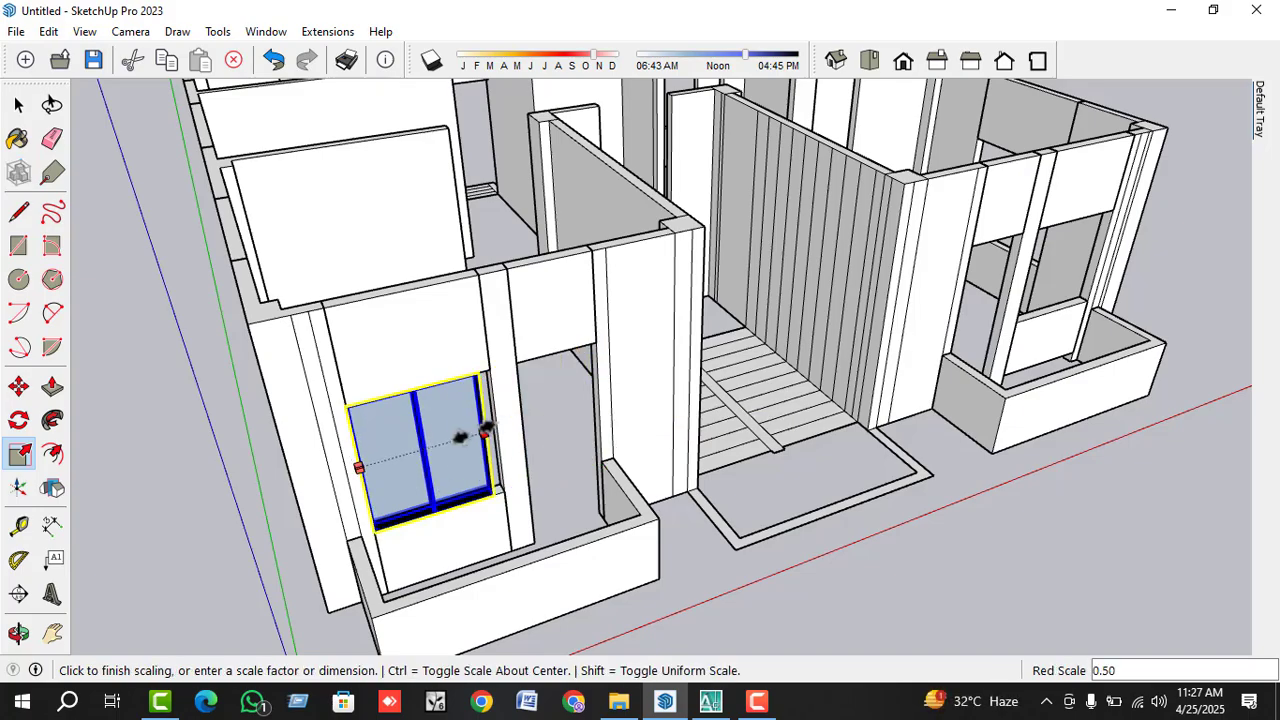
pyautogui.click(496, 427)
pyautogui.press('space')
# - Copy the fitted window about 25' 4" along the front to the matching opening above the other planter's low wall
pyautogui.scroll(-3, 583, 464)
pyautogui.moveTo(583, 464); pyautogui.dragTo(557, 518, button='middle')
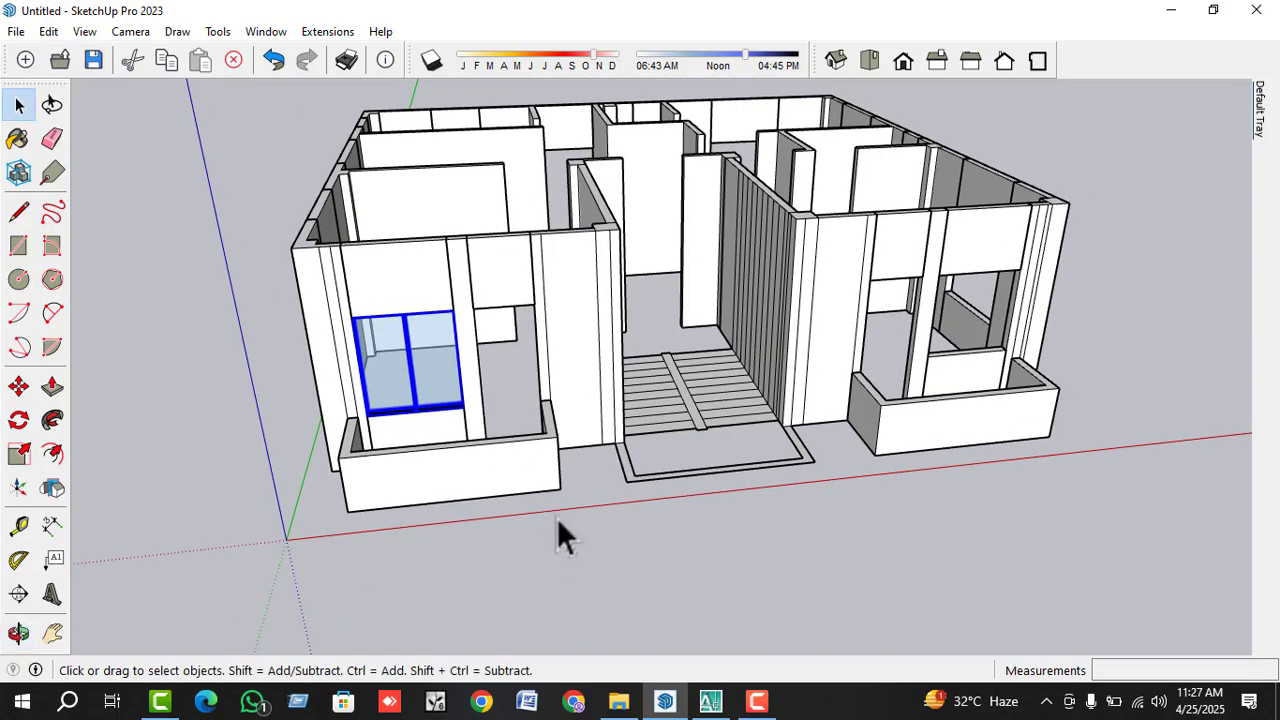
pyautogui.scroll(2, 403, 450)
pyautogui.moveTo(400, 429); pyautogui.dragTo(491, 334, button='middle')
pyautogui.scroll(2, 413, 418)
pyautogui.click(411, 398)
pyautogui.scroll(4, 549, 371)
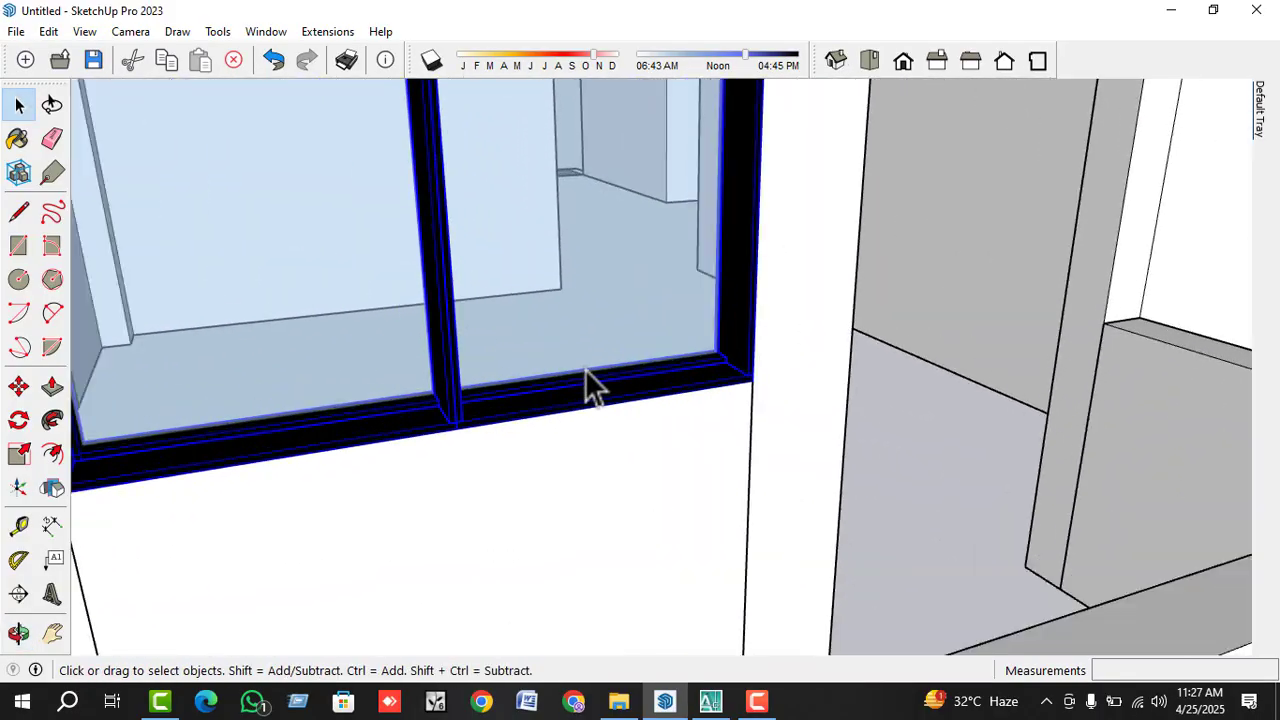
pyautogui.moveTo(591, 386); pyautogui.dragTo(617, 363, button='middle')
pyautogui.scroll(-3, 630, 368)
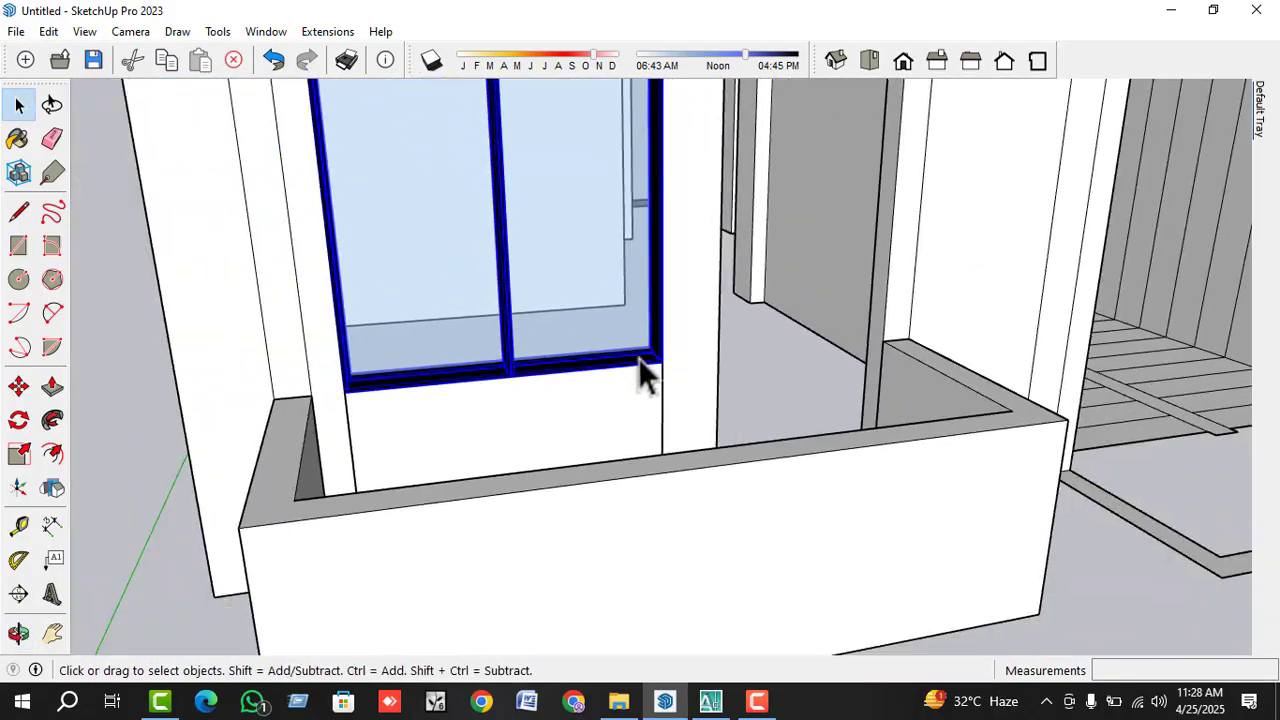
pyautogui.press('m')
pyautogui.scroll(2, 668, 380)
pyautogui.click(657, 354)
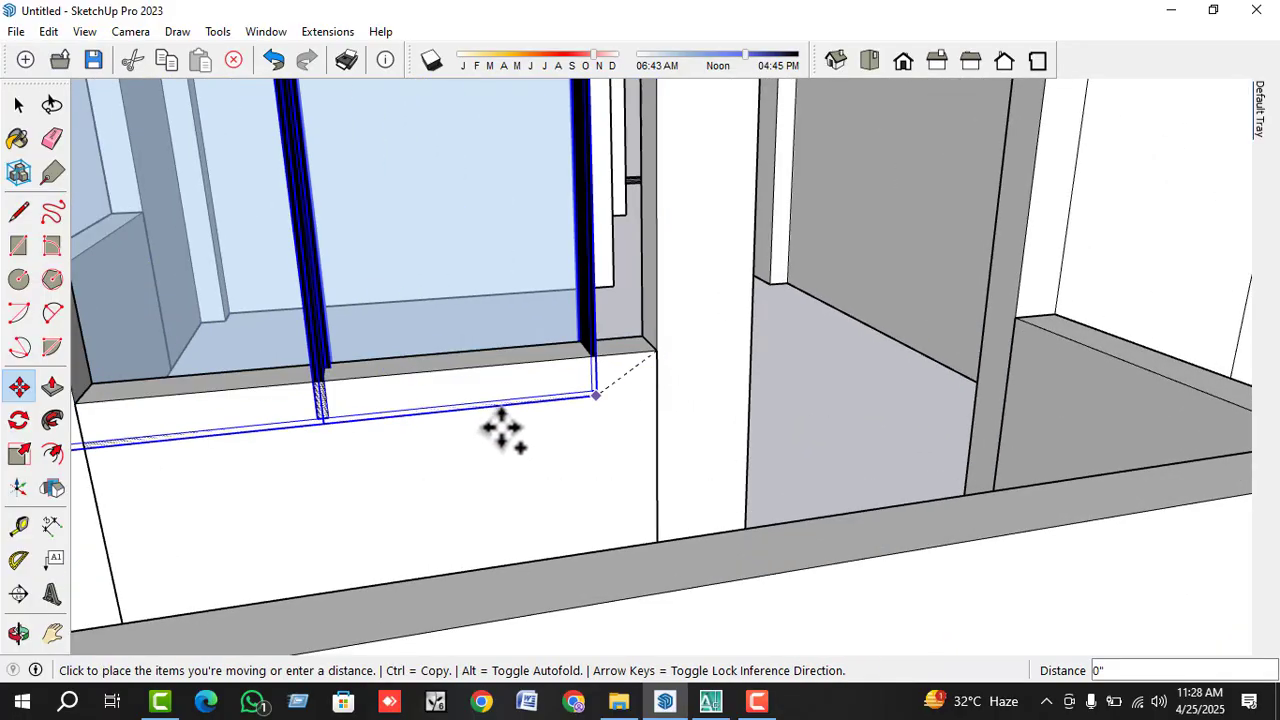
pyautogui.press('ctrl')
pyautogui.scroll(-5, 427, 440)
pyautogui.moveTo(386, 457); pyautogui.dragTo(1140, 329, button='middle')
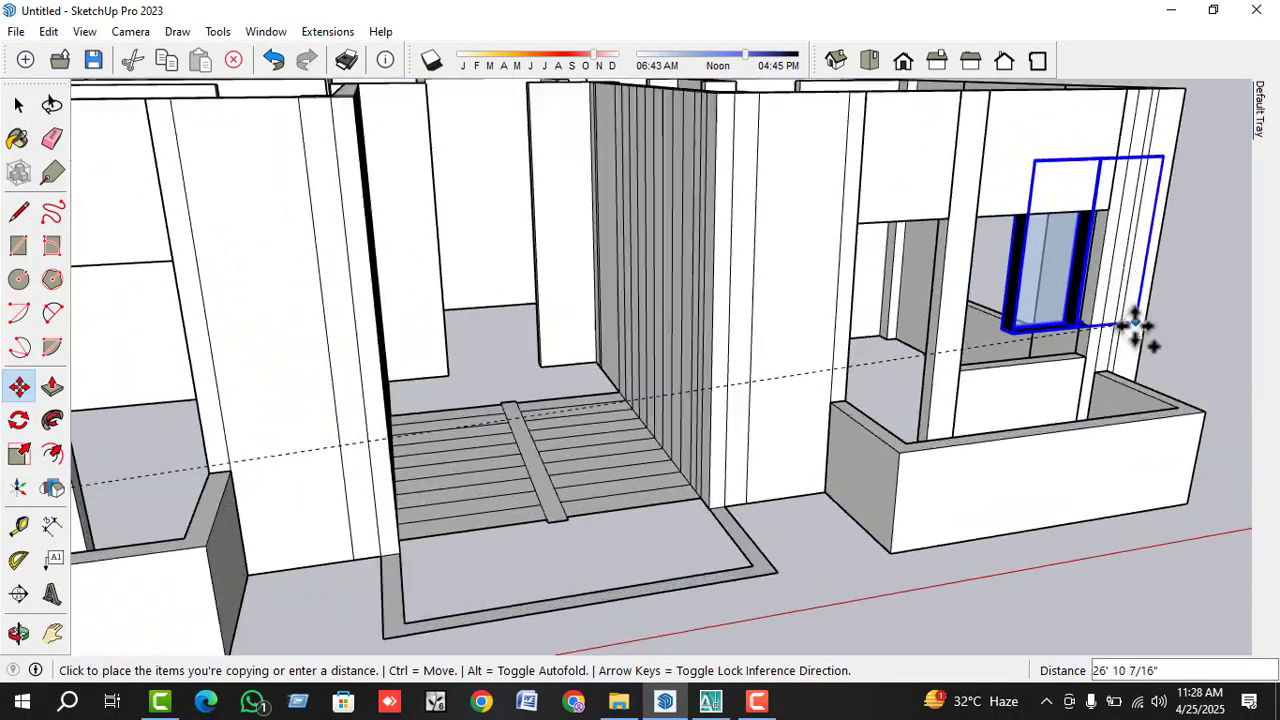
pyautogui.scroll(3, 1100, 350)
pyautogui.scroll(-5, 594, 451)
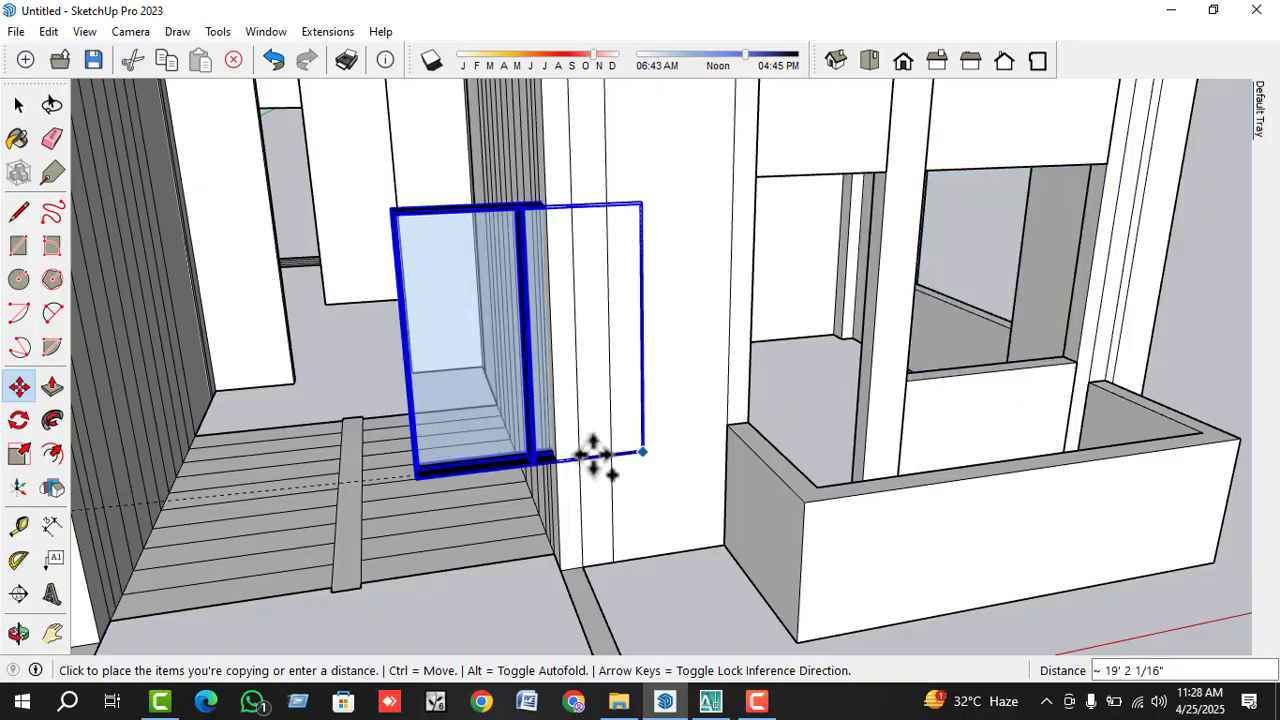
pyautogui.scroll(5, 853, 375)
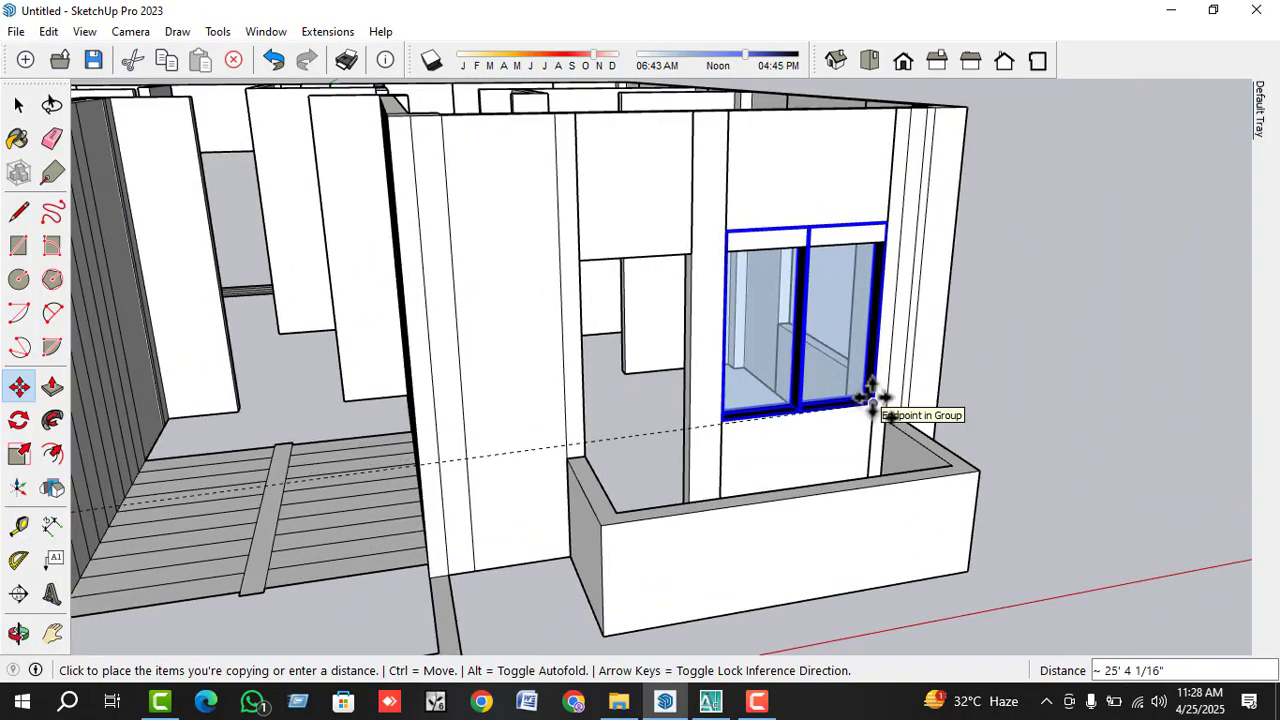
pyautogui.click(871, 394)
# - Move the copied window back about 1' 1 3/4" inside its opening
pyautogui.scroll(-5, 934, 343)
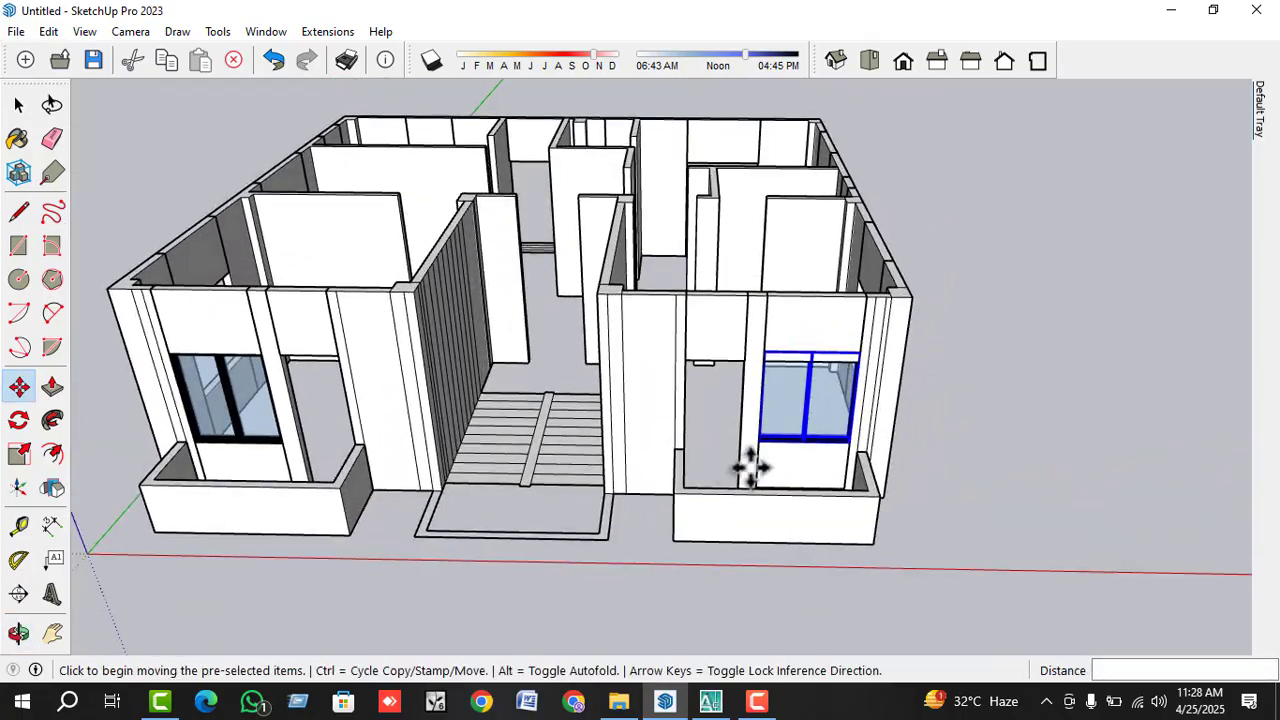
pyautogui.scroll(5, 820, 440)
pyautogui.click(821, 420)
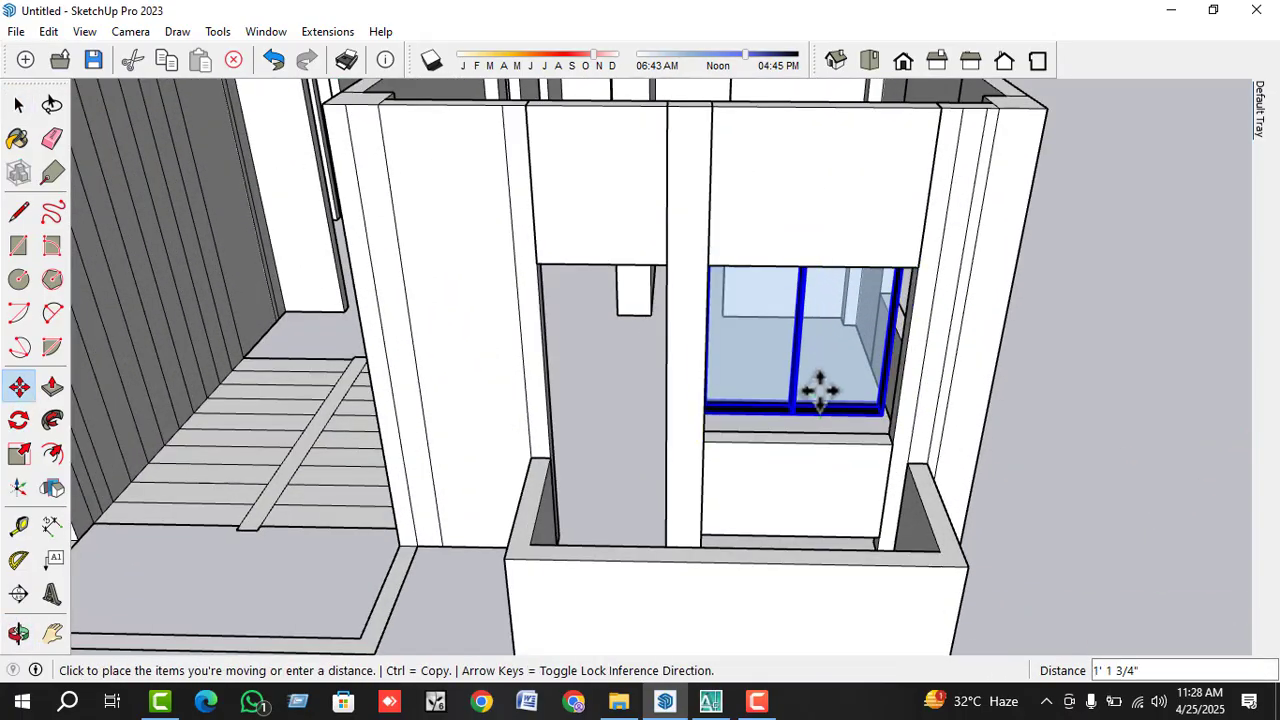
pyautogui.press('space')
pyautogui.scroll(3, 835, 430)
pyautogui.scroll(3, 800, 500)
# - Move the low wall beneath the copied window so its bottom corner meets the base corner of the adjoining column
pyautogui.click(776, 536)
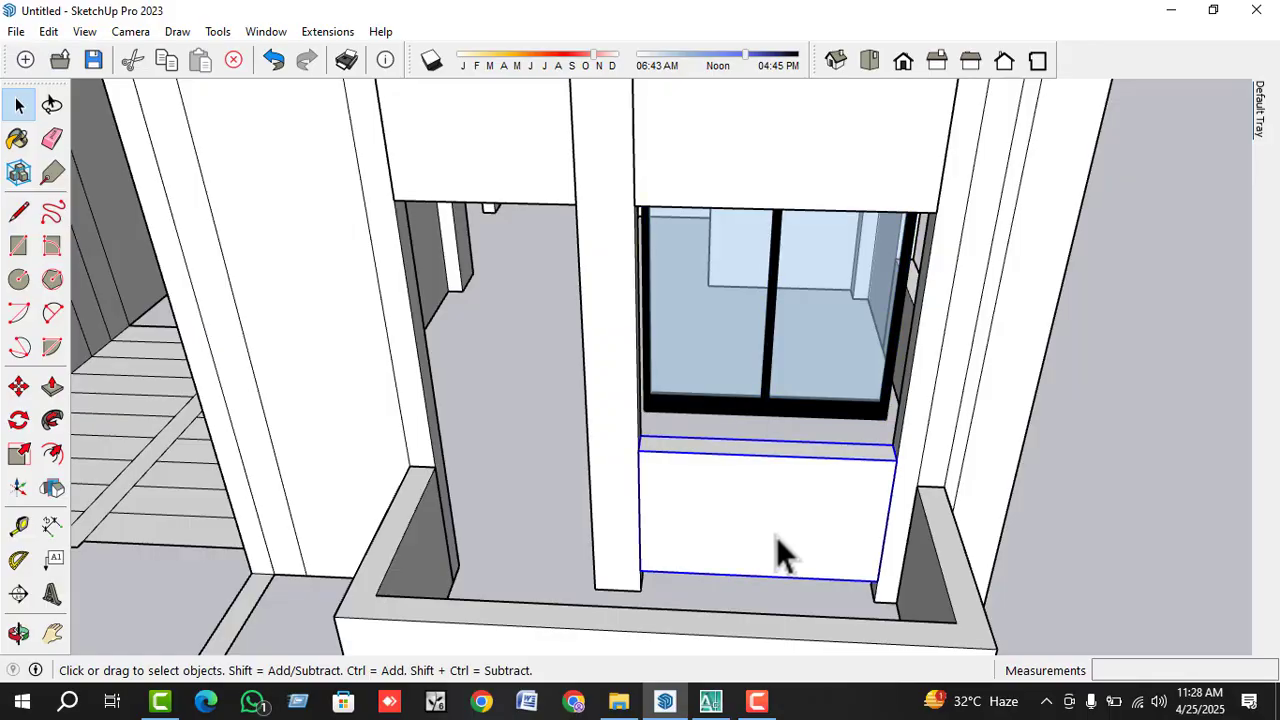
pyautogui.press('m')
pyautogui.scroll(2, 632, 568)
pyautogui.click(628, 560)
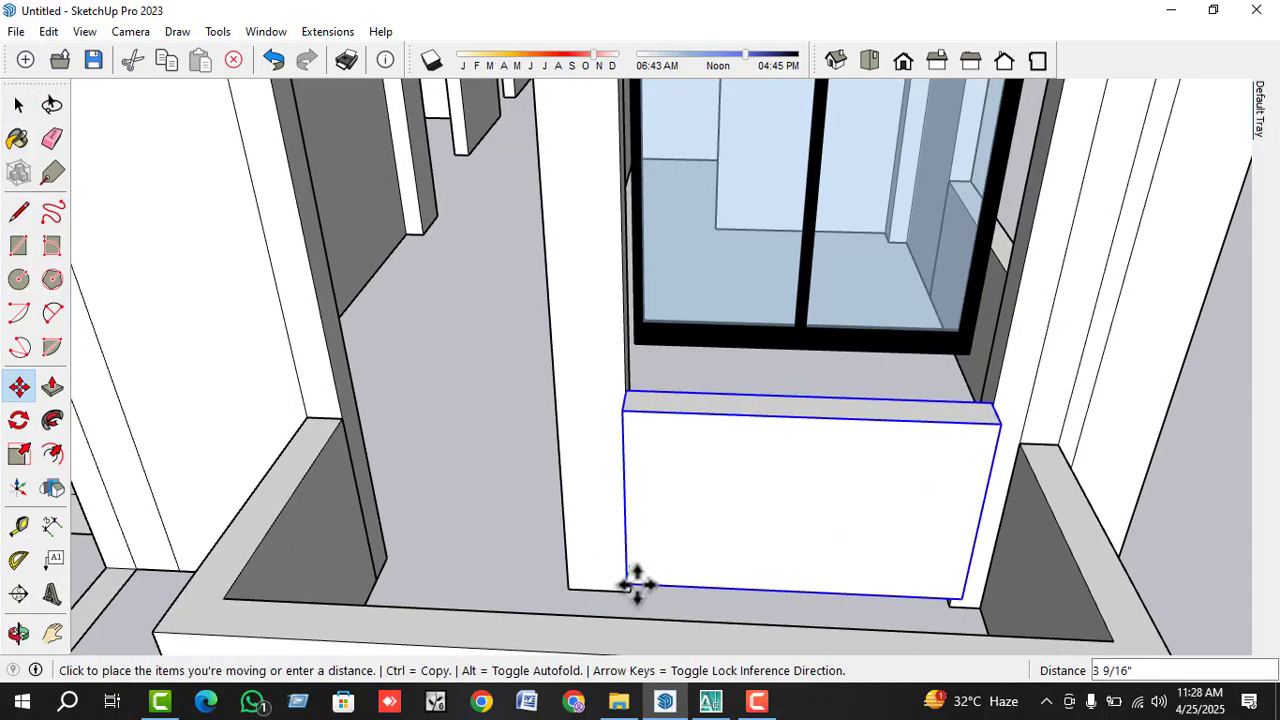
pyautogui.click(637, 591)
pyautogui.scroll(2, 637, 591)
pyautogui.click(627, 598)
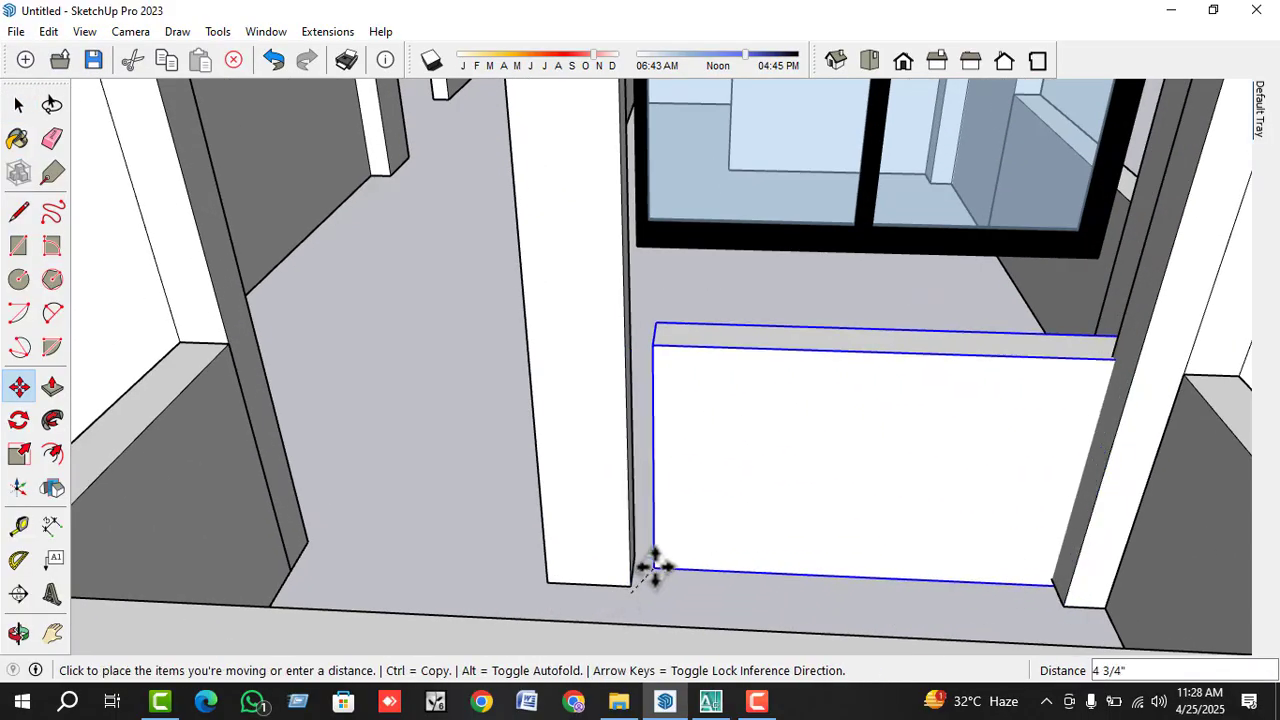
pyautogui.click(626, 586)
pyautogui.press('space')
# - Move the window above the low wall forward about 1' 2 7/8" so its bottom corner meets the wall's front top corner
pyautogui.scroll(-5, 649, 546)
pyautogui.click(722, 362)
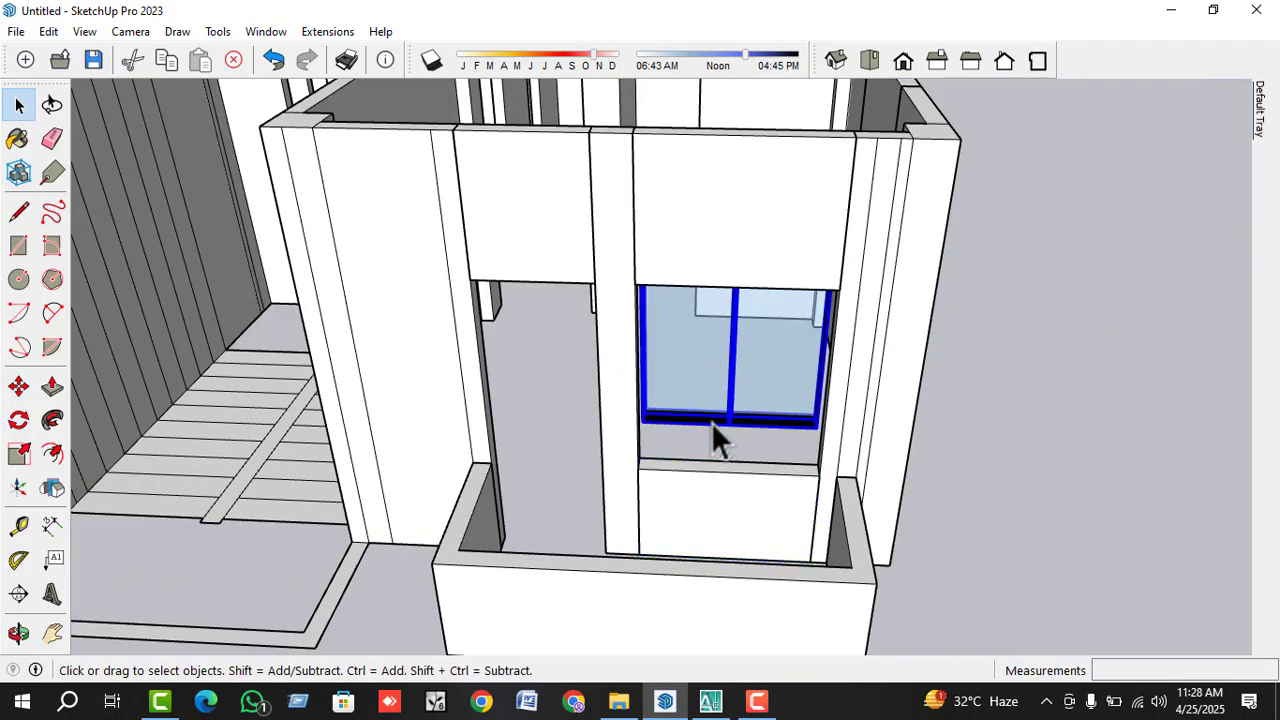
pyautogui.scroll(2, 700, 430)
pyautogui.press('m')
pyautogui.click(620, 462)
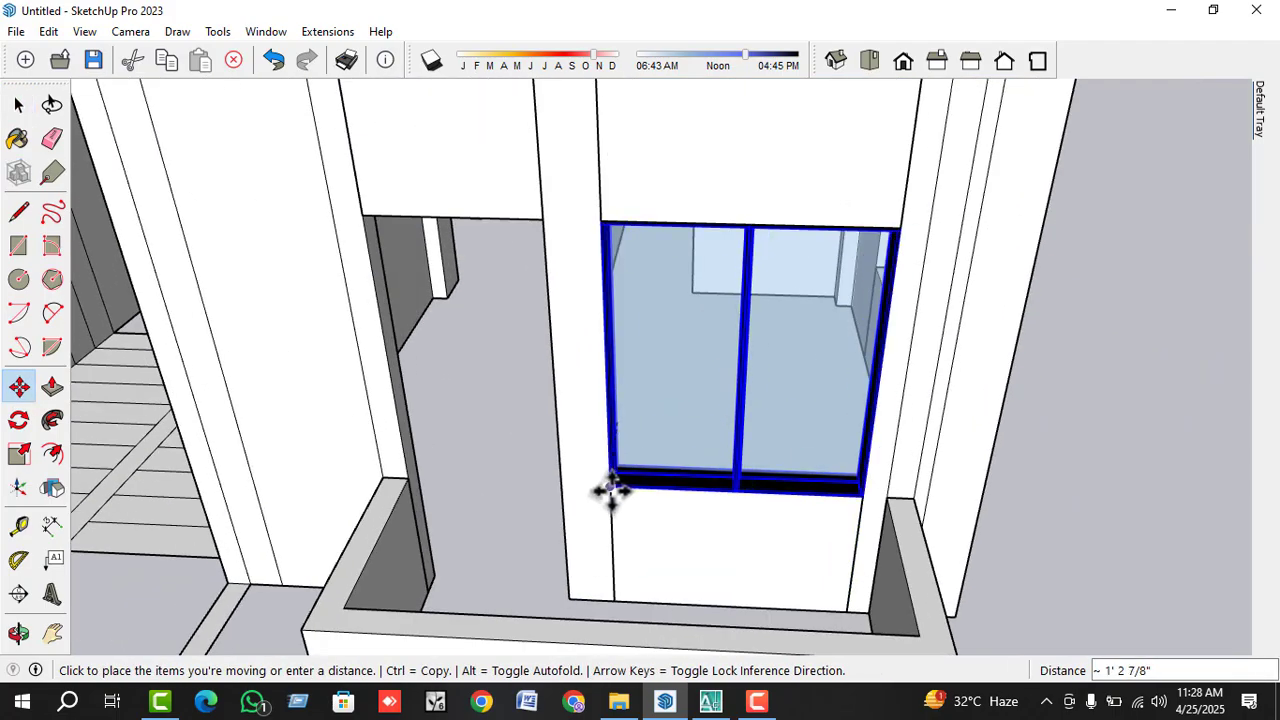
pyautogui.click(608, 486)
pyautogui.scroll(-5, 729, 527)
pyautogui.press('space')
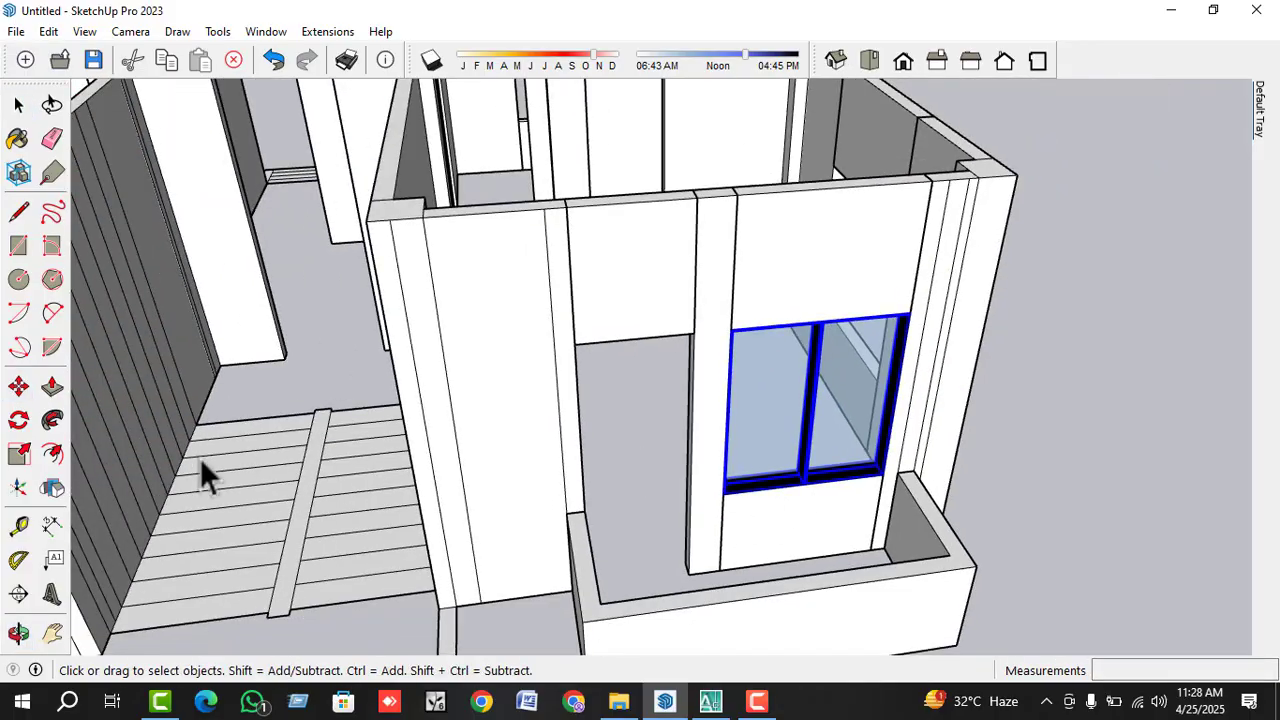
# - Scale the window's depth to 0.20 along the green axis and deselect it
pyautogui.click(18, 453)
pyautogui.scroll(4, 790, 430)
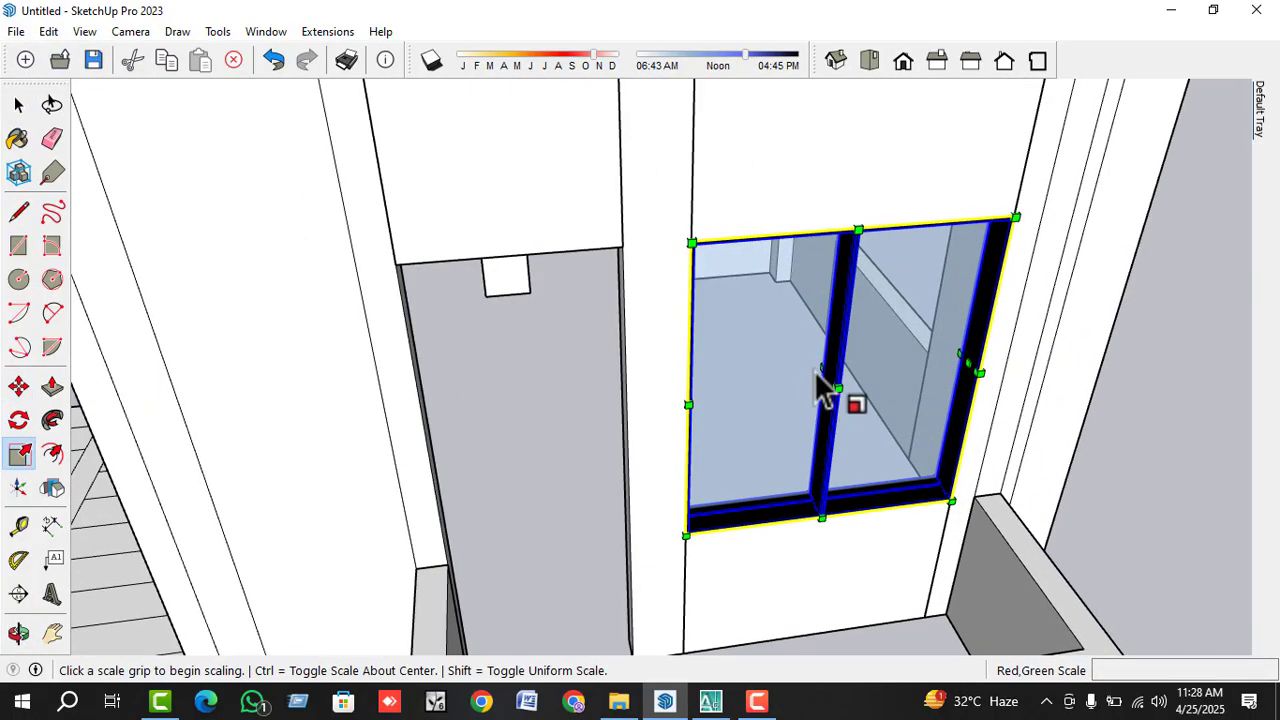
pyautogui.moveTo(814, 370); pyautogui.dragTo(789, 423, button='middle')
pyautogui.scroll(2, 875, 385)
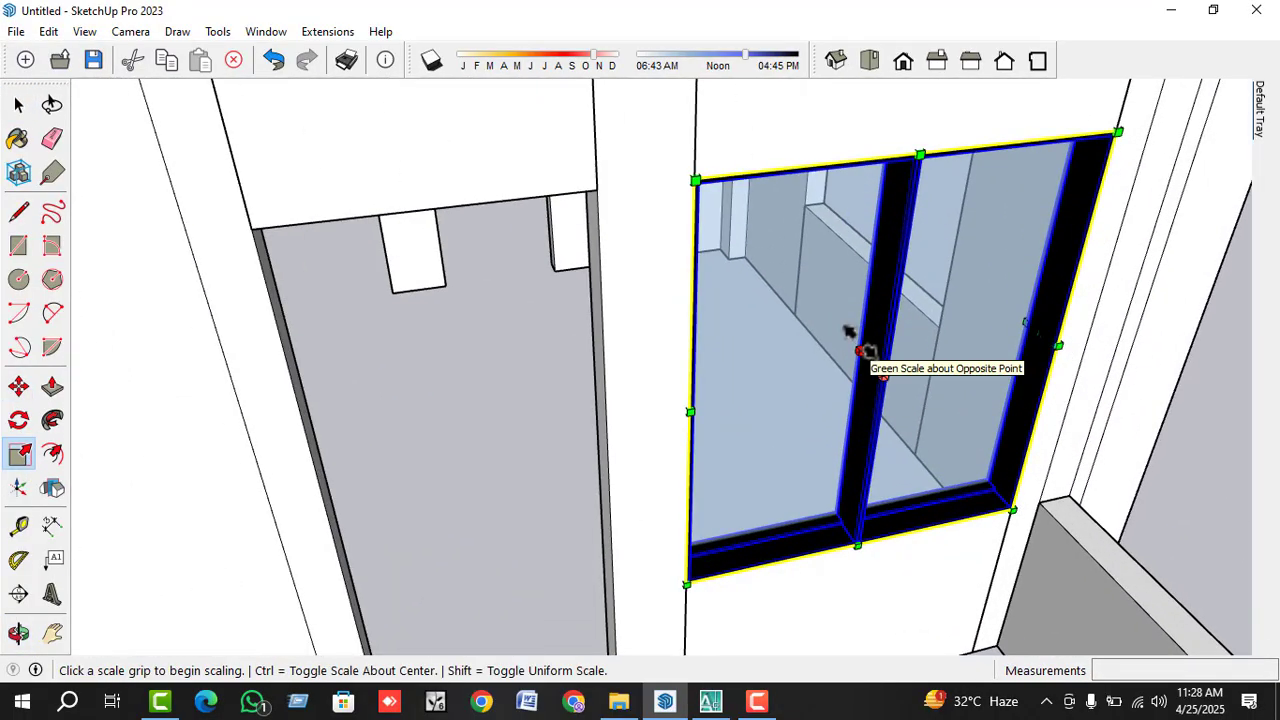
pyautogui.click(858, 350)
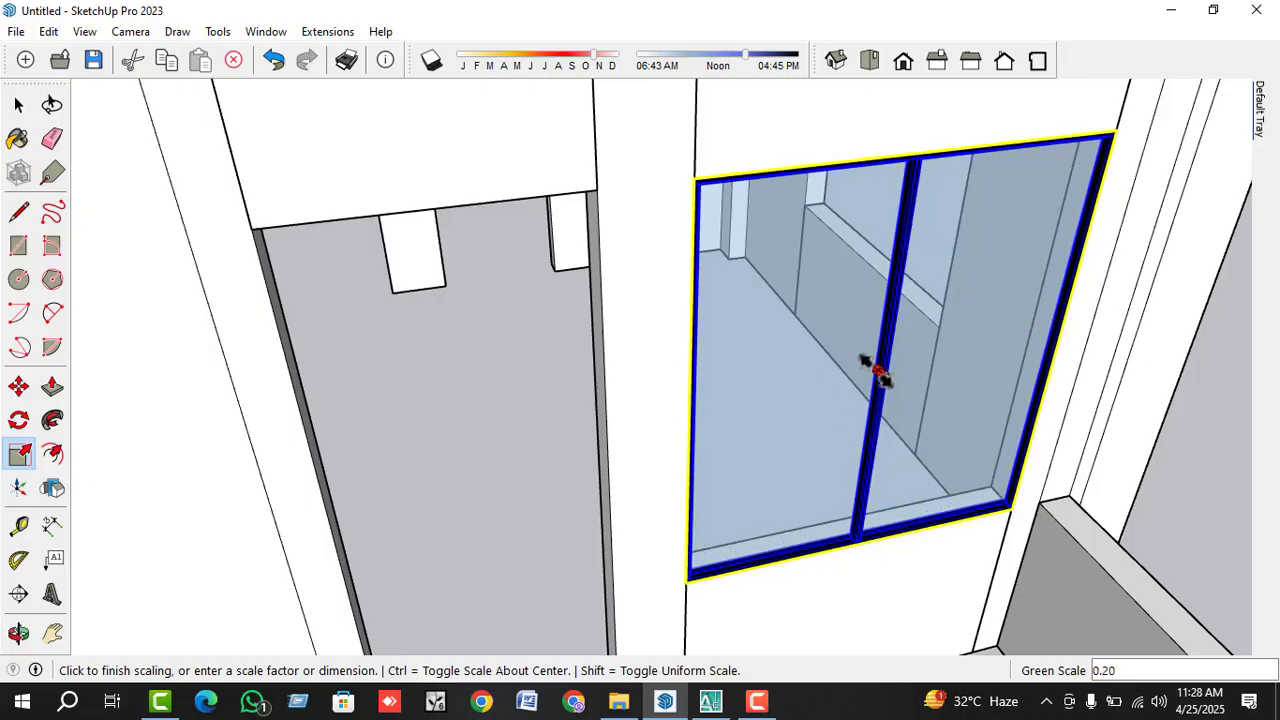
pyautogui.click(878, 371)
pyautogui.scroll(-3, 885, 434)
pyautogui.press('space')
pyautogui.click(1015, 420)
pyautogui.scroll(-5, 1047, 284)
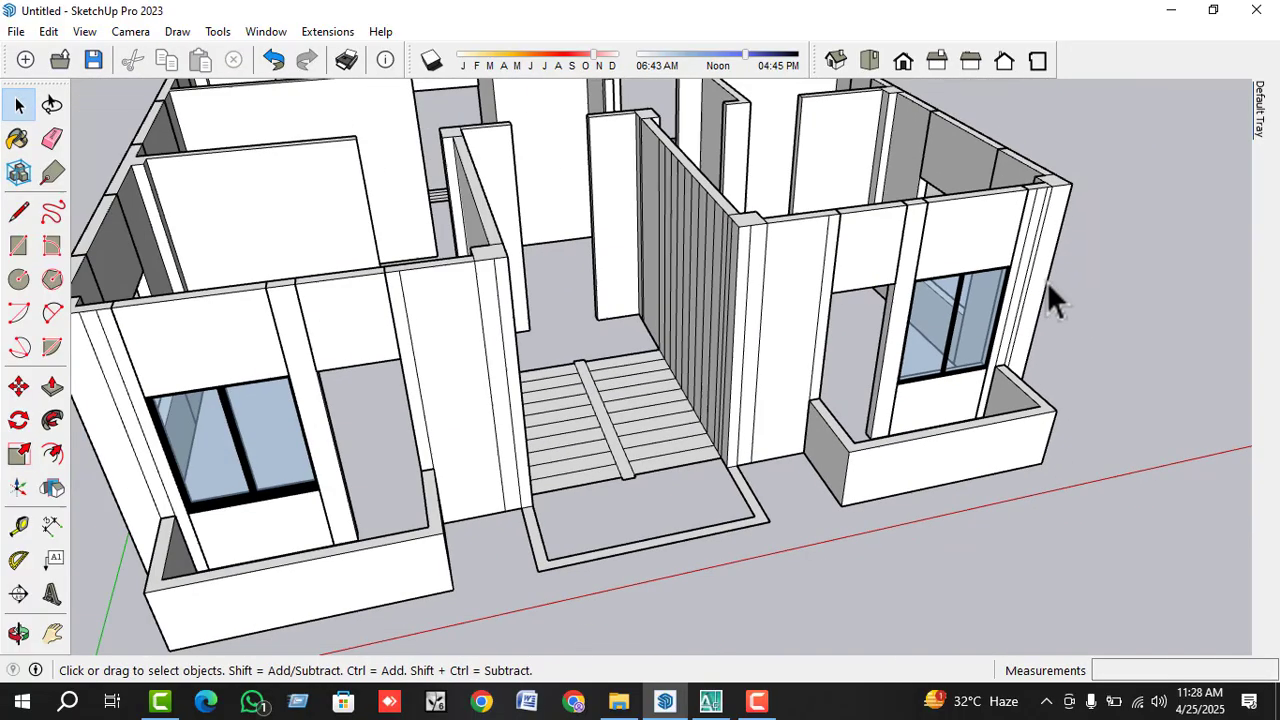
# - Delete the thick window above the other planter's low wall and copy the thinned window into that opening
pyautogui.click(229, 460)
pyautogui.press('Delete')
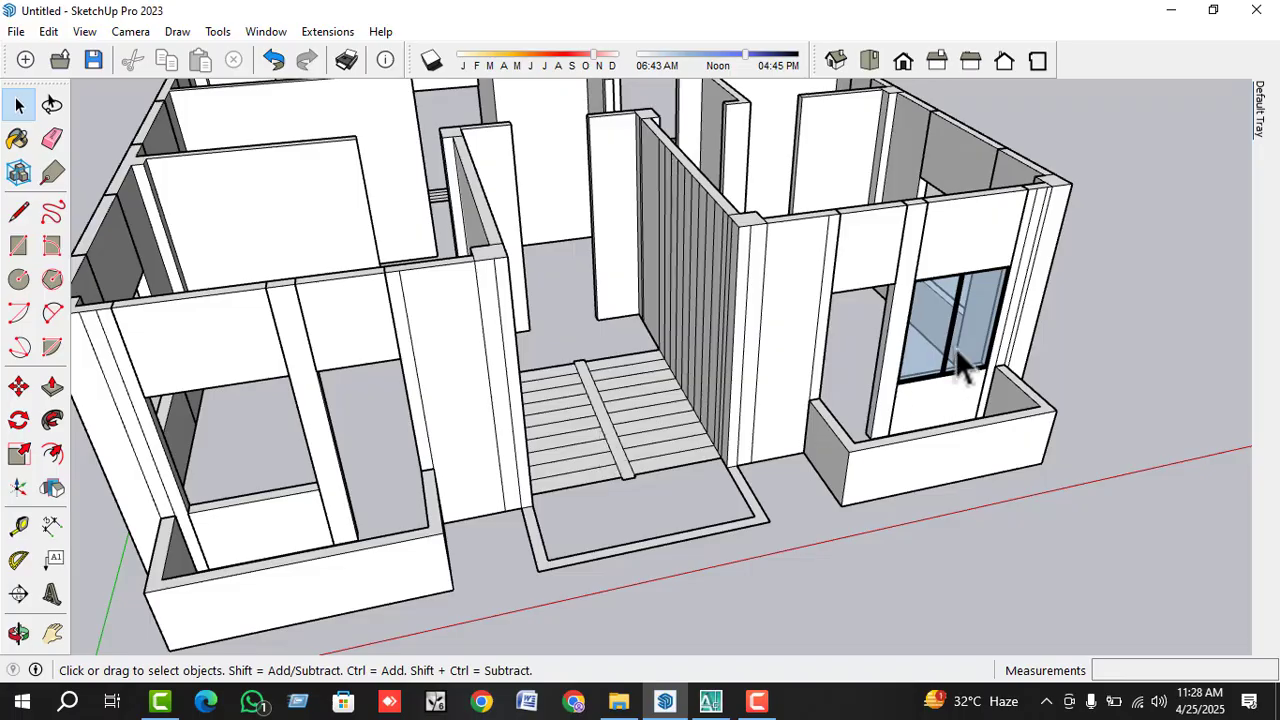
pyautogui.scroll(3, 968, 360)
pyautogui.press('m')
pyautogui.scroll(3, 988, 364)
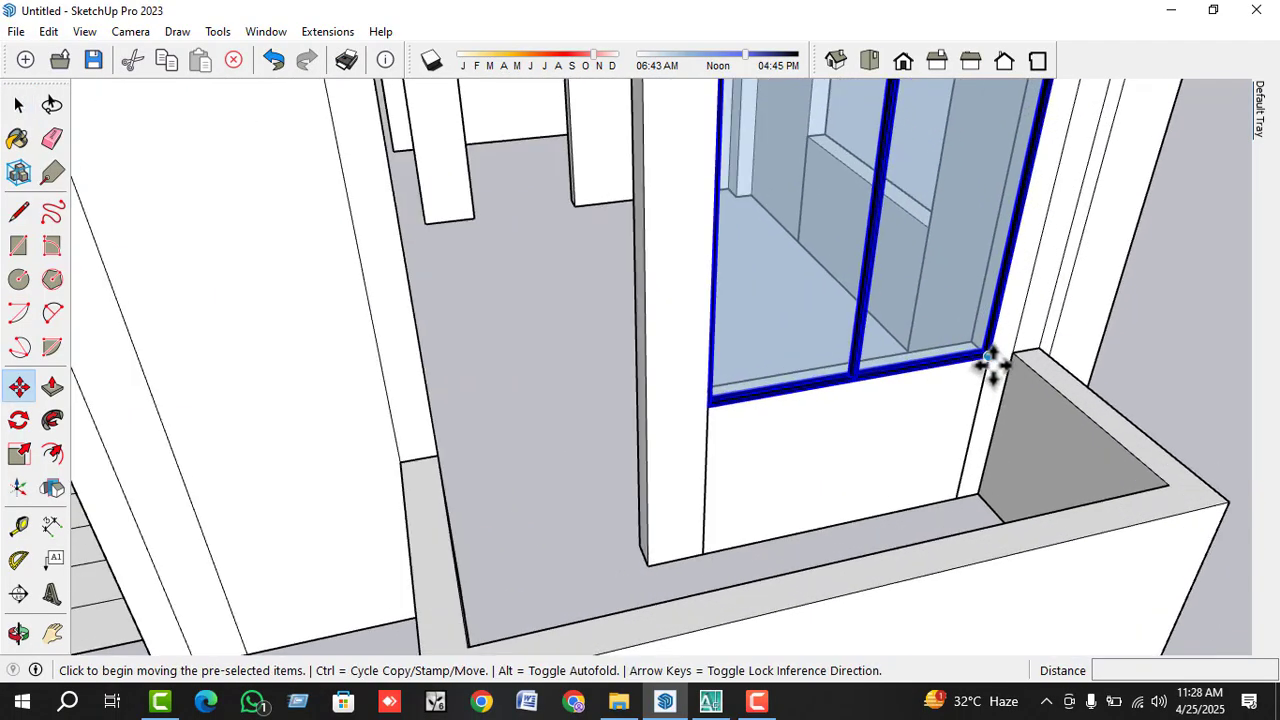
pyautogui.click(990, 364)
pyautogui.press('ctrl')
pyautogui.scroll(-5, 1030, 357)
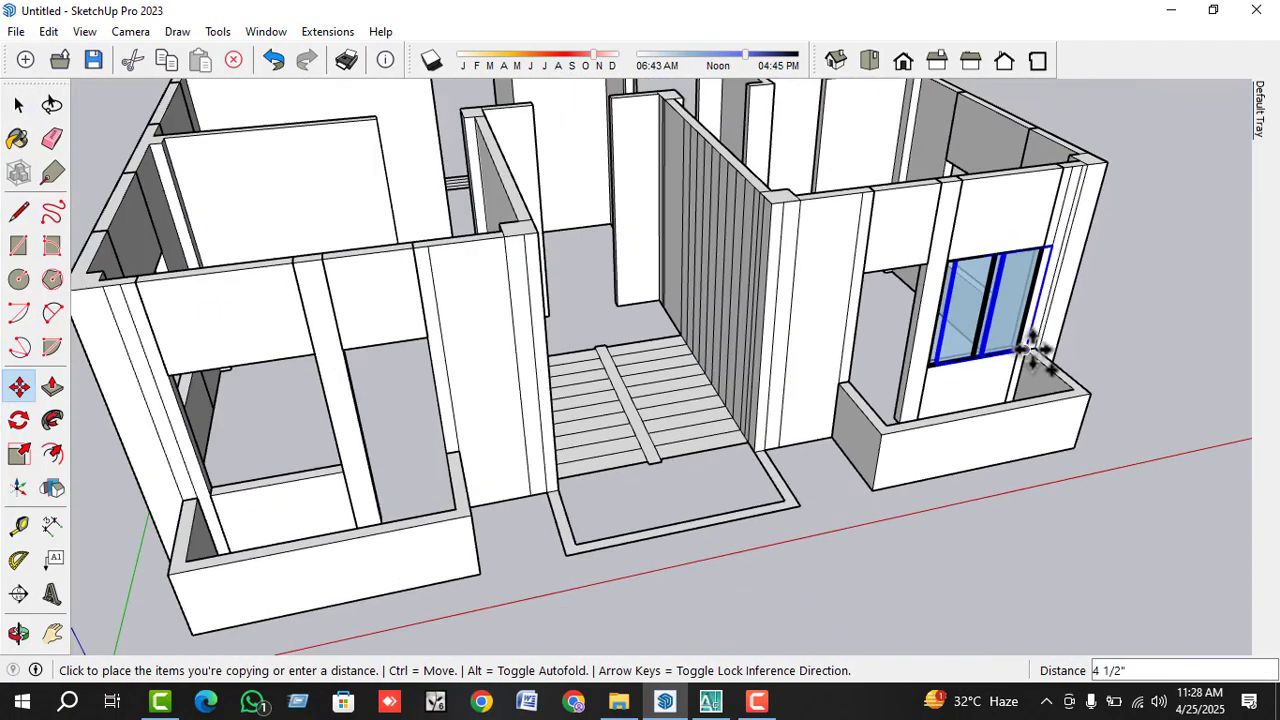
pyautogui.scroll(2, 1034, 357)
pyautogui.scroll(5, 250, 487)
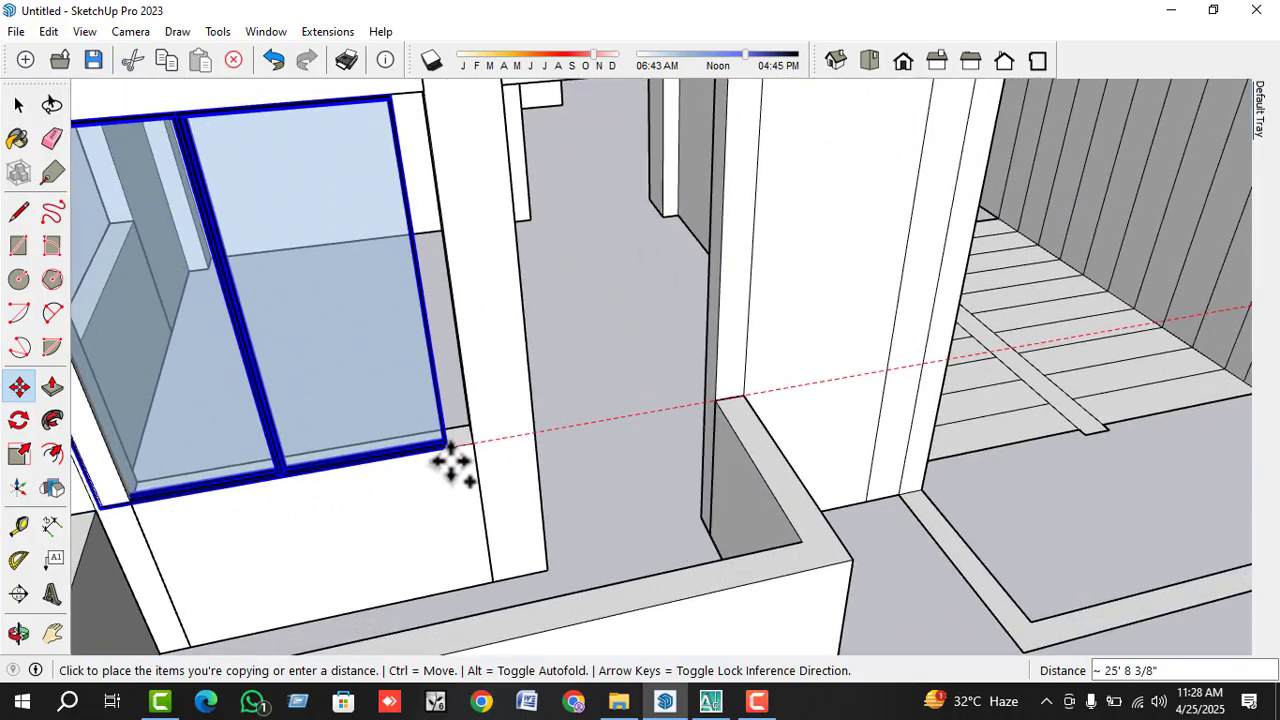
pyautogui.scroll(-4, 474, 447)
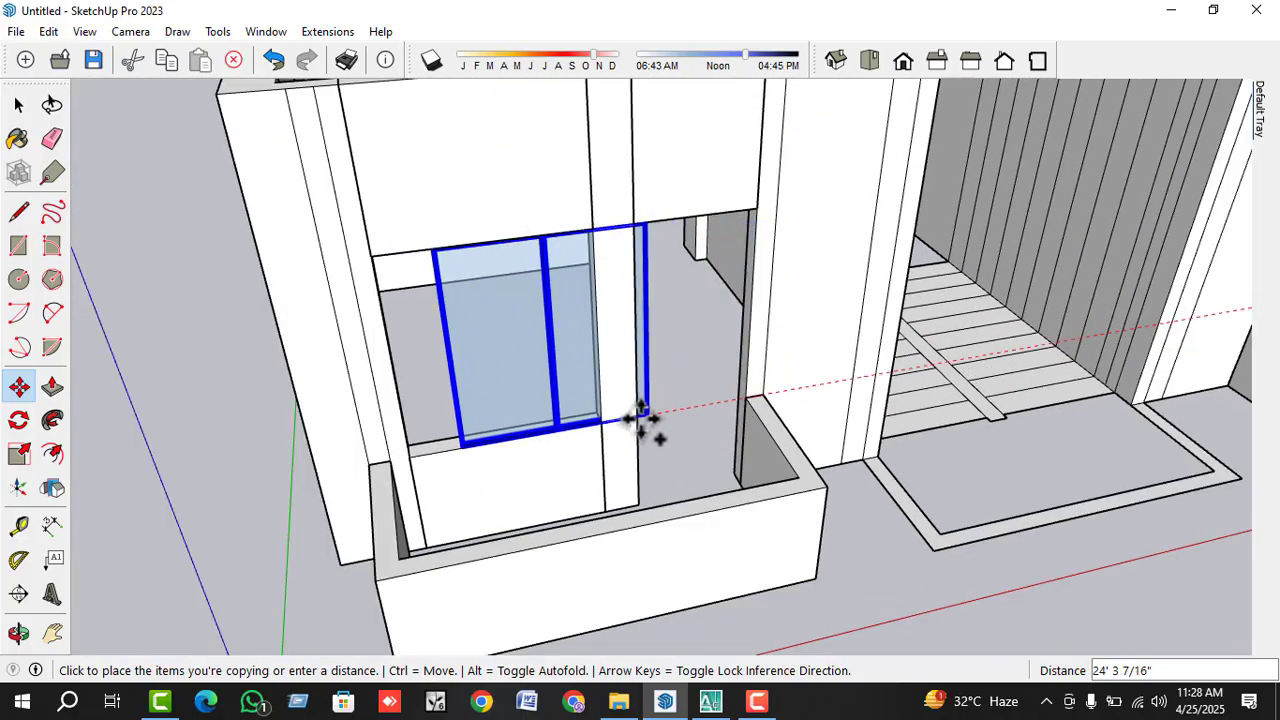
pyautogui.click(601, 438)
pyautogui.scroll(-5, 447, 497)
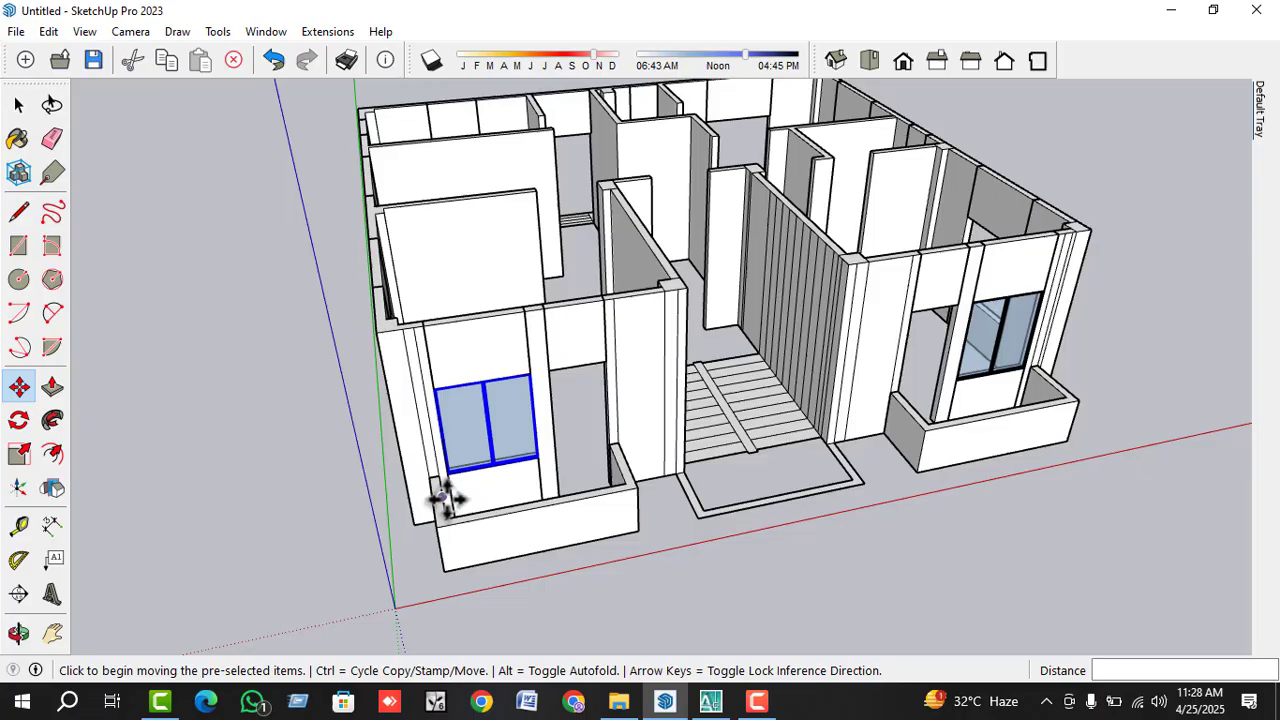
# - Copy the thinned window about 14' 7 11/16" away to the open ground outside the house's side wall
pyautogui.click(540, 463)
pyautogui.press('ctrl')
pyautogui.scroll(-2, 457, 420)
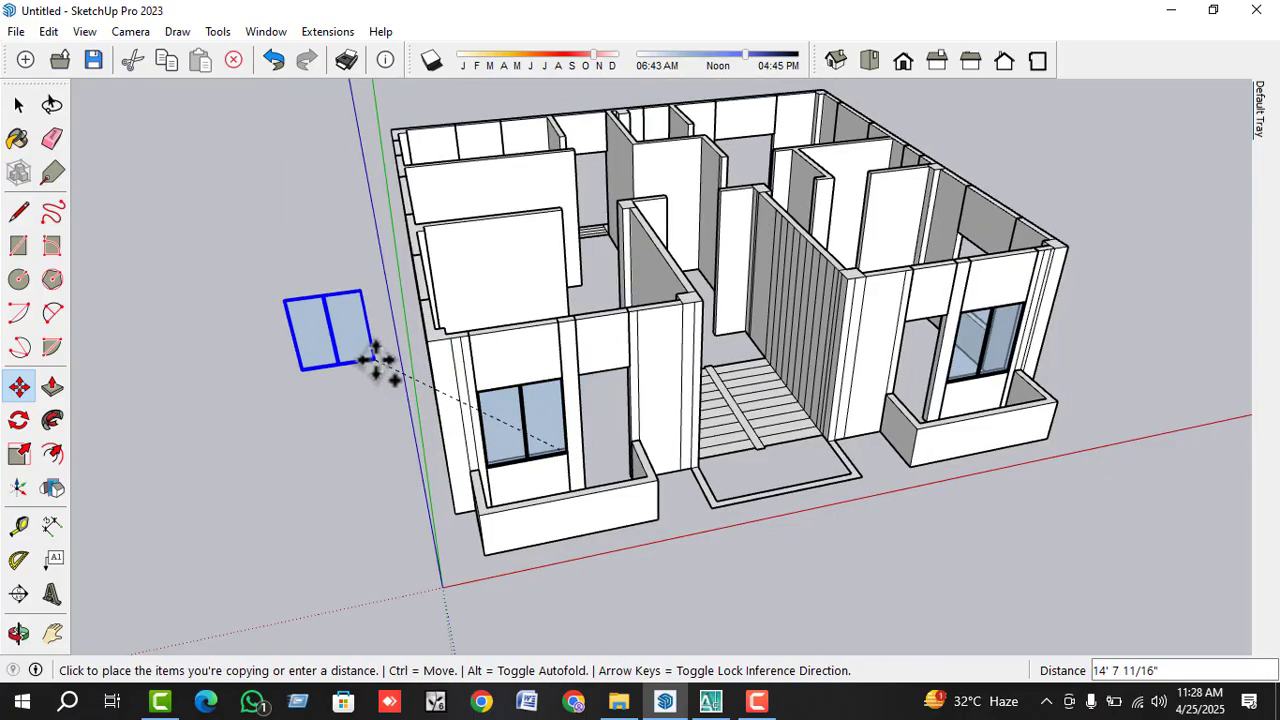
pyautogui.click(371, 363)
pyautogui.scroll(-3, 537, 440)
pyautogui.moveTo(537, 440); pyautogui.dragTo(1006, 517, button='middle')
pyautogui.press('space')
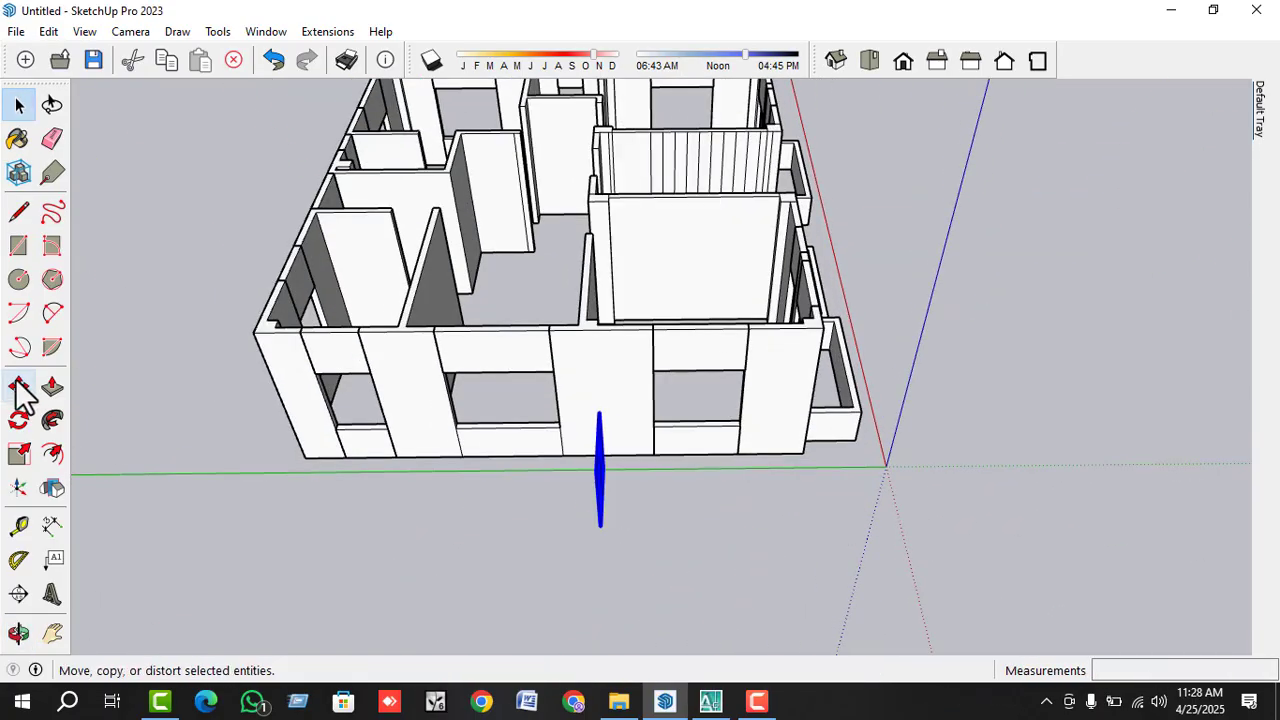
# - Rotate the loose window copy 90° about the vertical axis so it lies parallel to the side wall
pyautogui.click(20, 420)
pyautogui.moveTo(614, 351); pyautogui.dragTo(623, 514, button='middle')
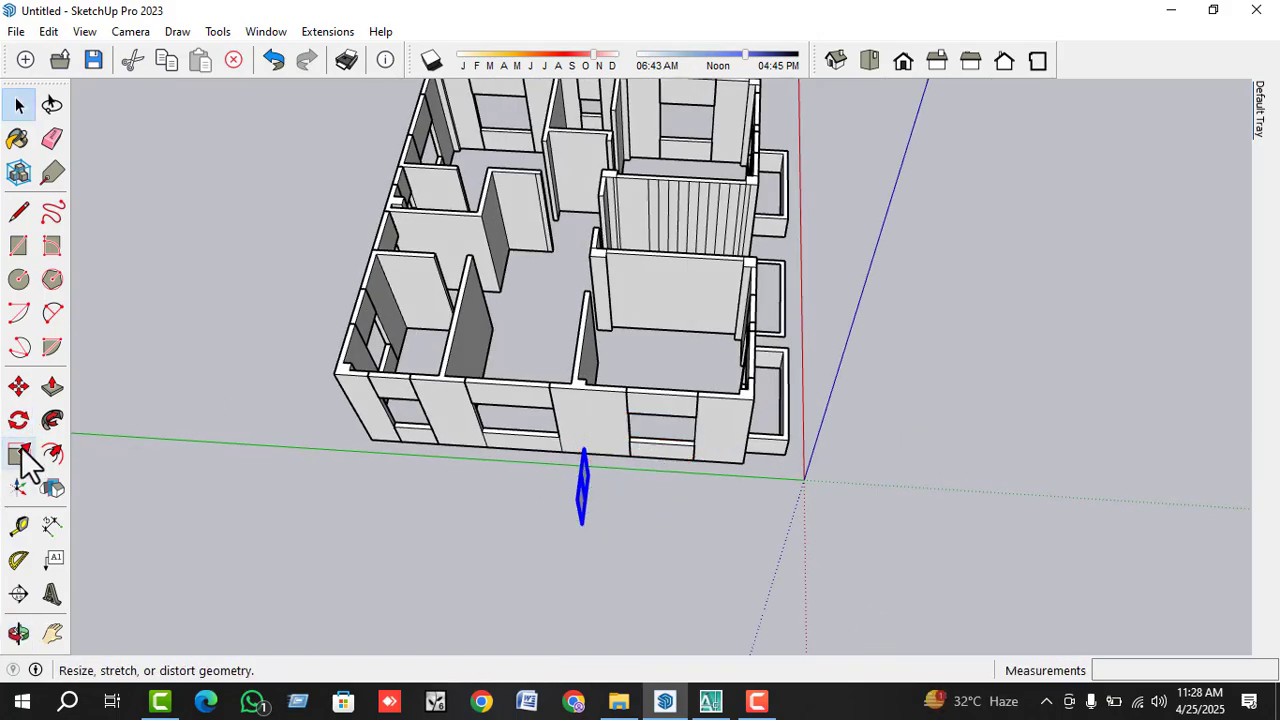
pyautogui.click(652, 519)
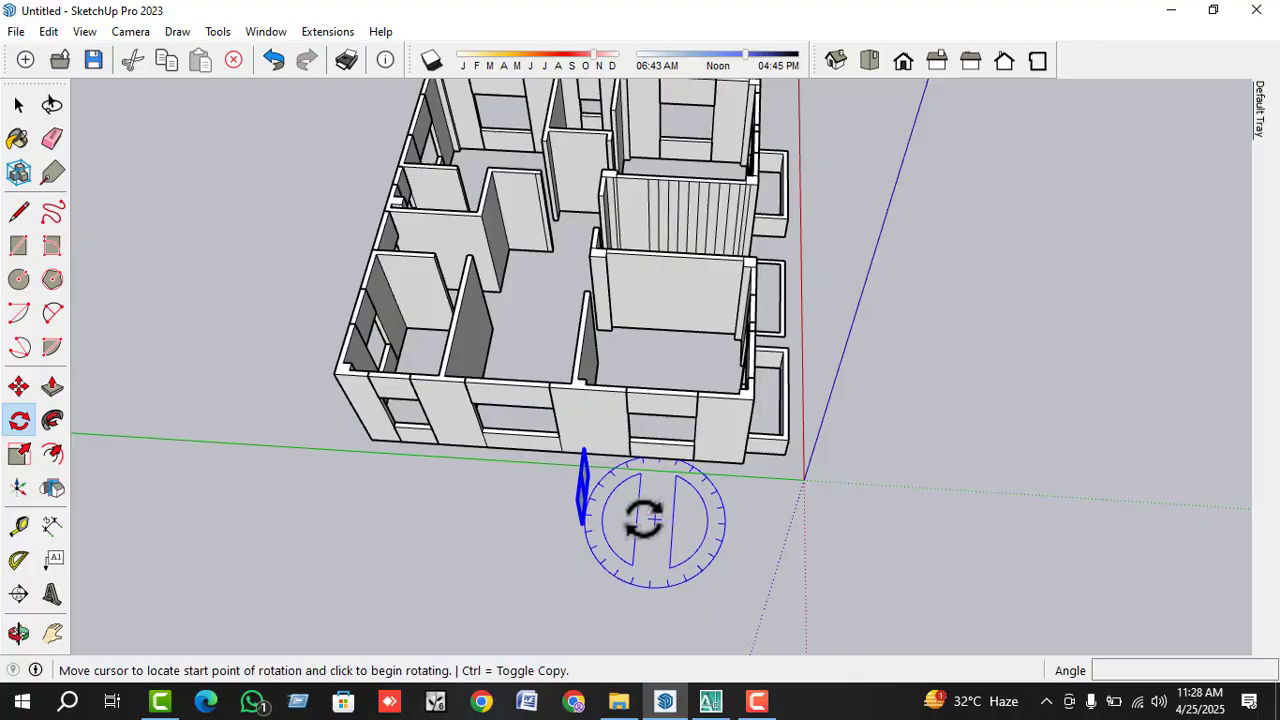
pyautogui.click(632, 515)
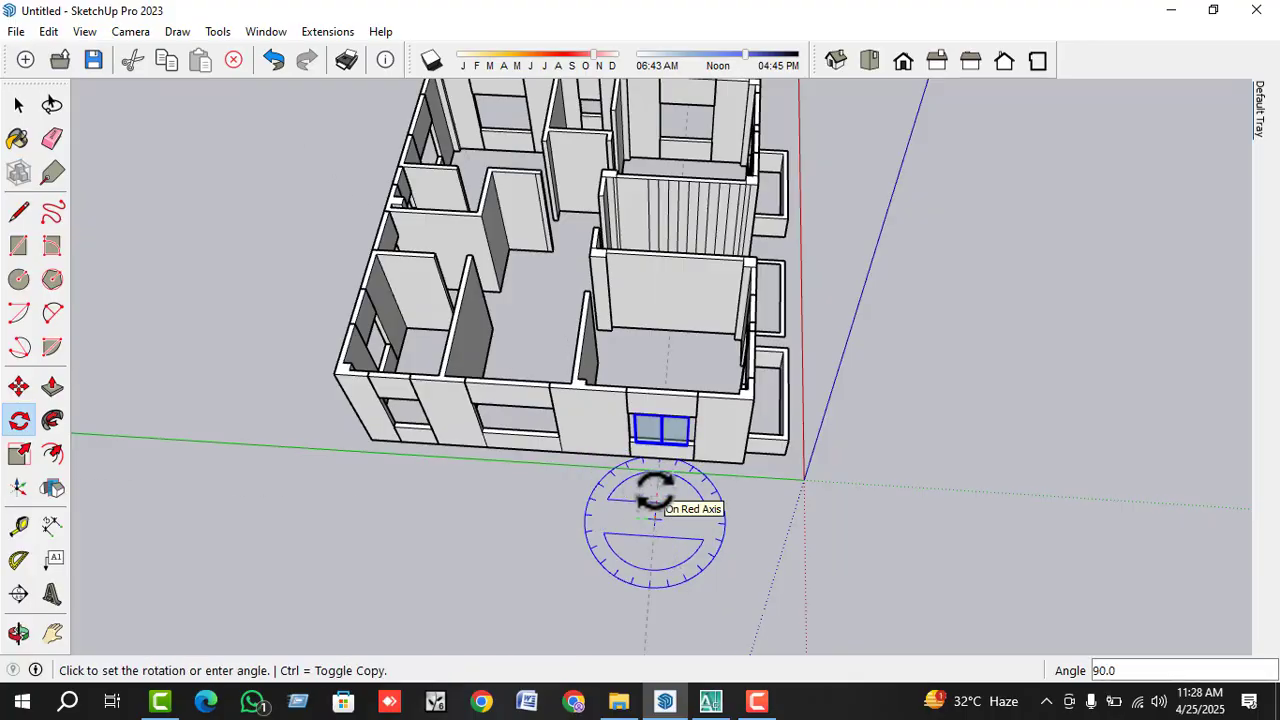
pyautogui.click(650, 505)
pyautogui.press('space')
# - Move the rotated window so its bottom corner meets the bottom outer corner of the side wall opening nearest the front
pyautogui.scroll(10, 663, 446)
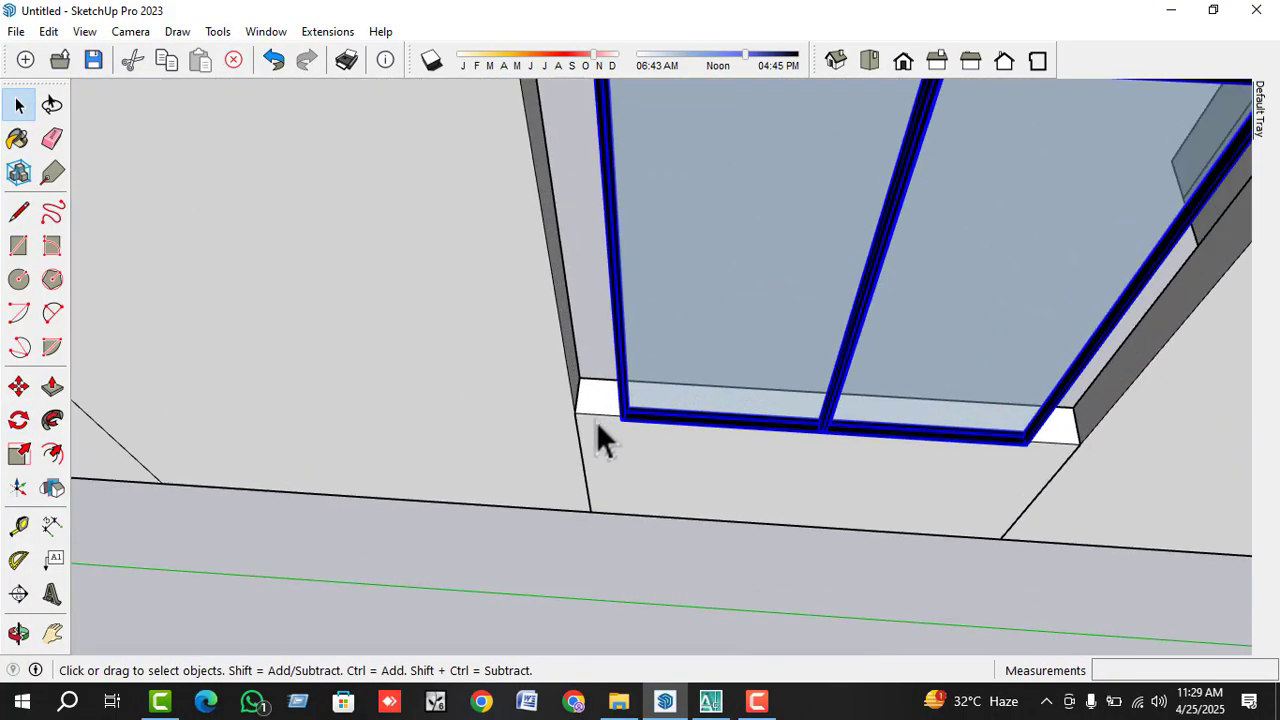
pyautogui.press('m')
pyautogui.click(598, 440)
pyautogui.scroll(1, 596, 420)
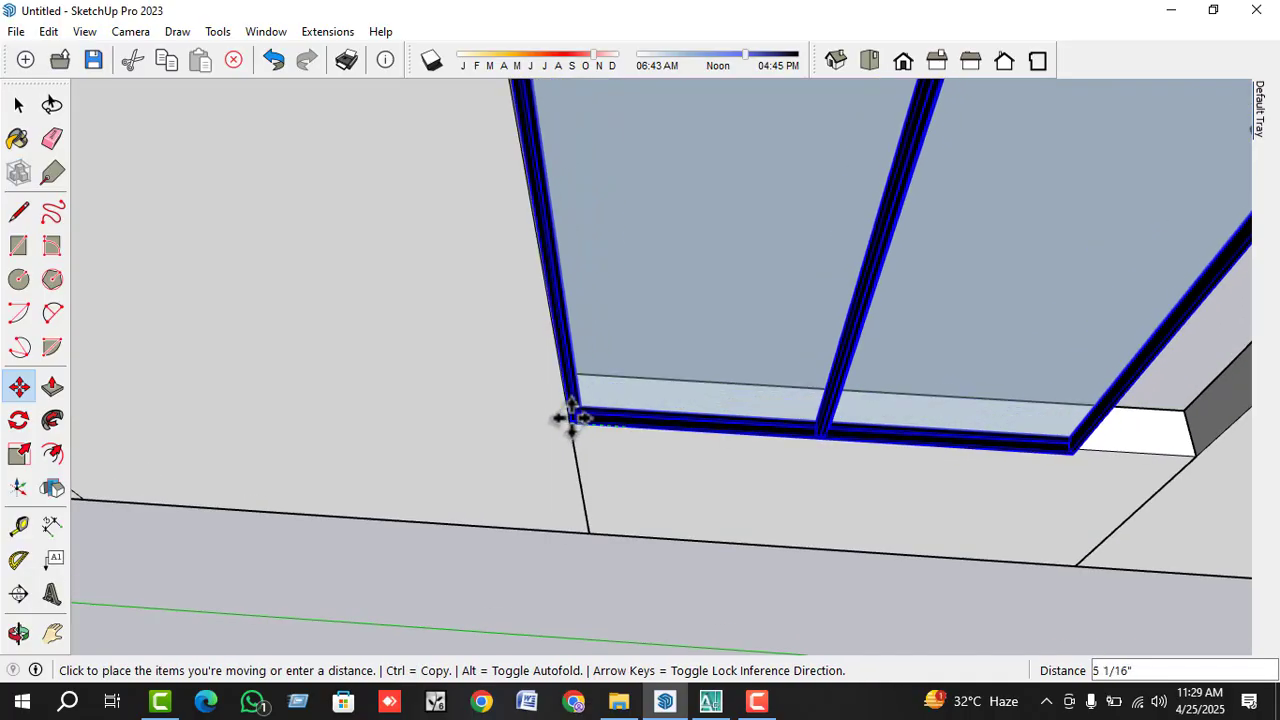
pyautogui.click(575, 396)
pyautogui.scroll(2, 580, 398)
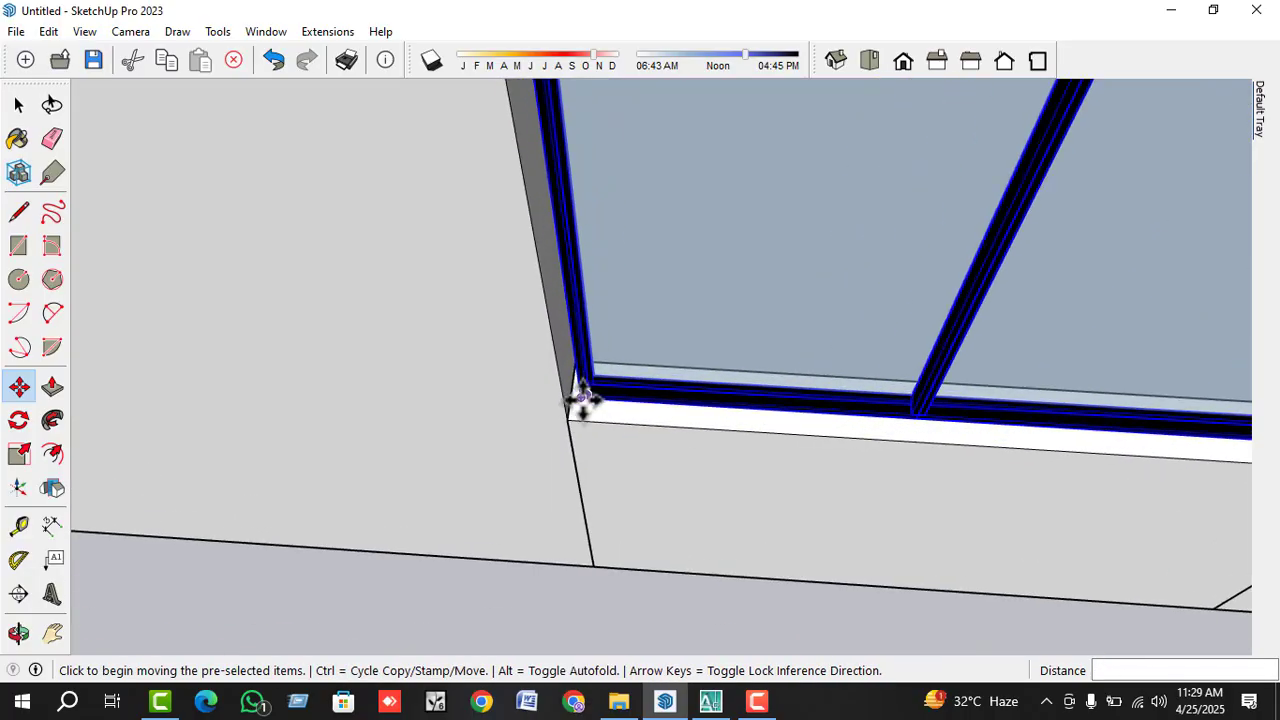
pyautogui.click(582, 398)
pyautogui.click(571, 415)
pyautogui.scroll(2, 571, 418)
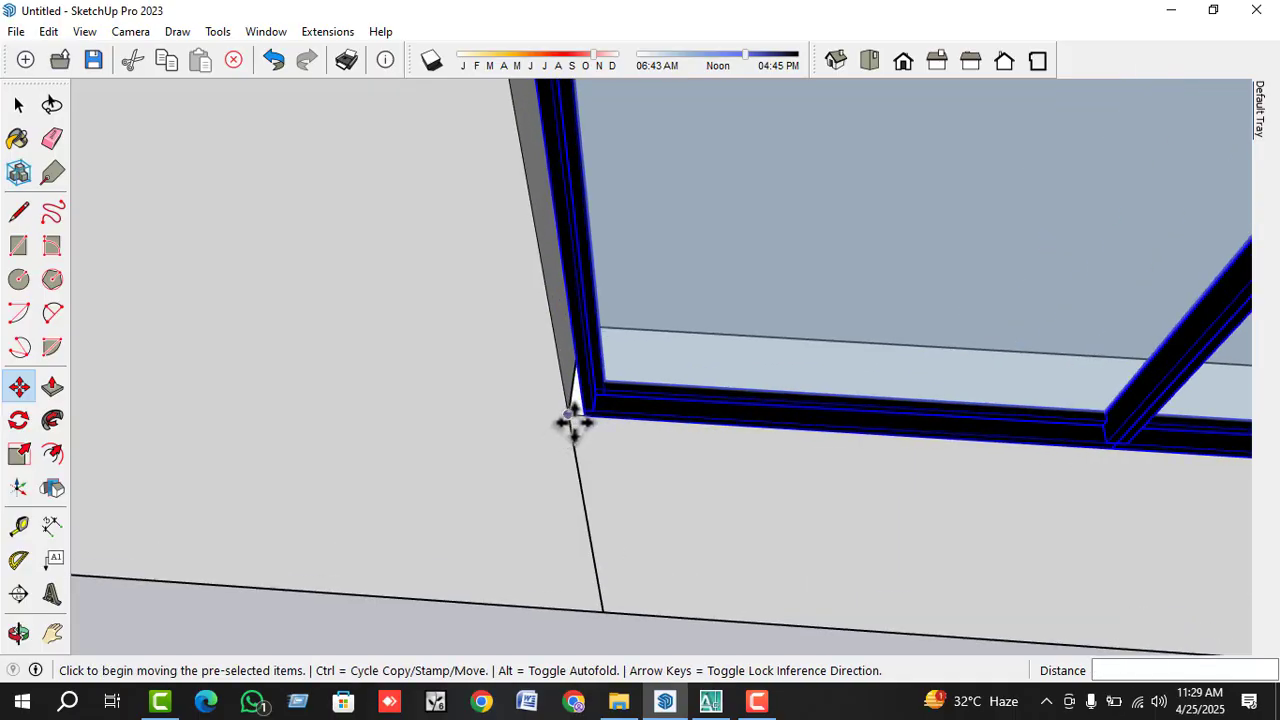
pyautogui.click(579, 413)
pyautogui.click(560, 411)
pyautogui.scroll(-4, 480, 463)
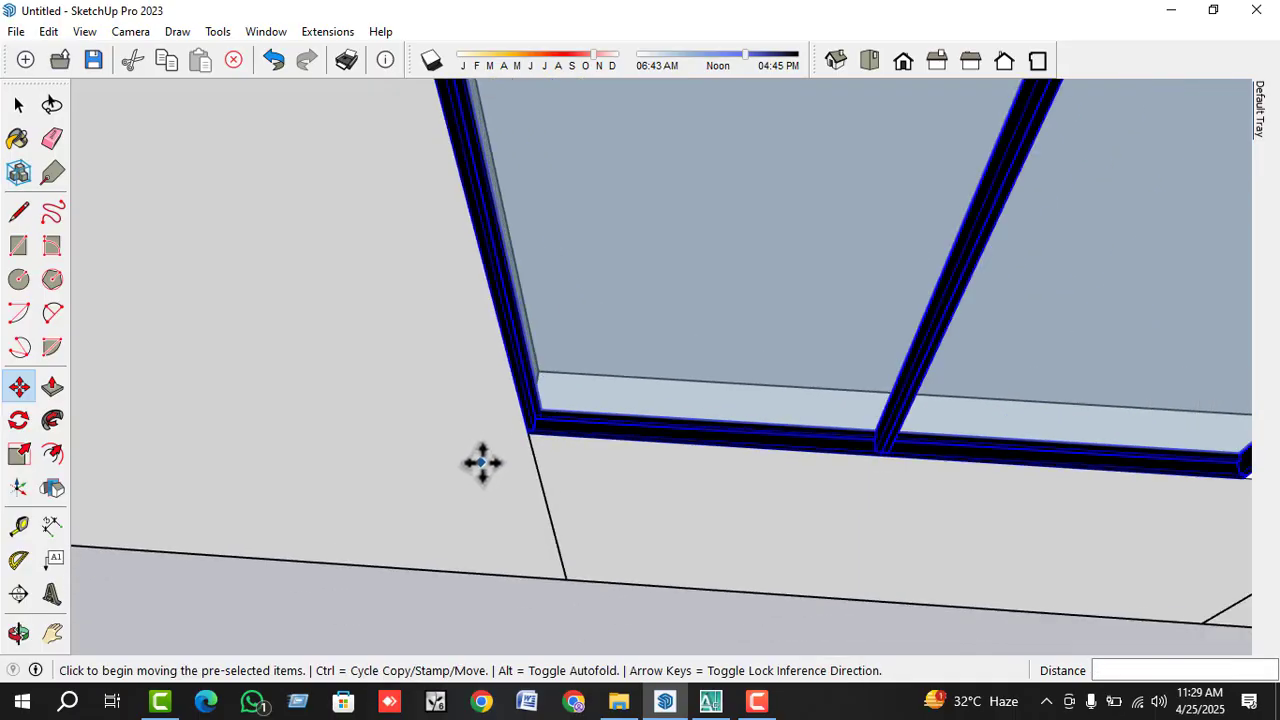
# - Scale the window's width to reach the far edge of its side wall opening
pyautogui.moveTo(477, 469); pyautogui.dragTo(567, 453, button='middle')
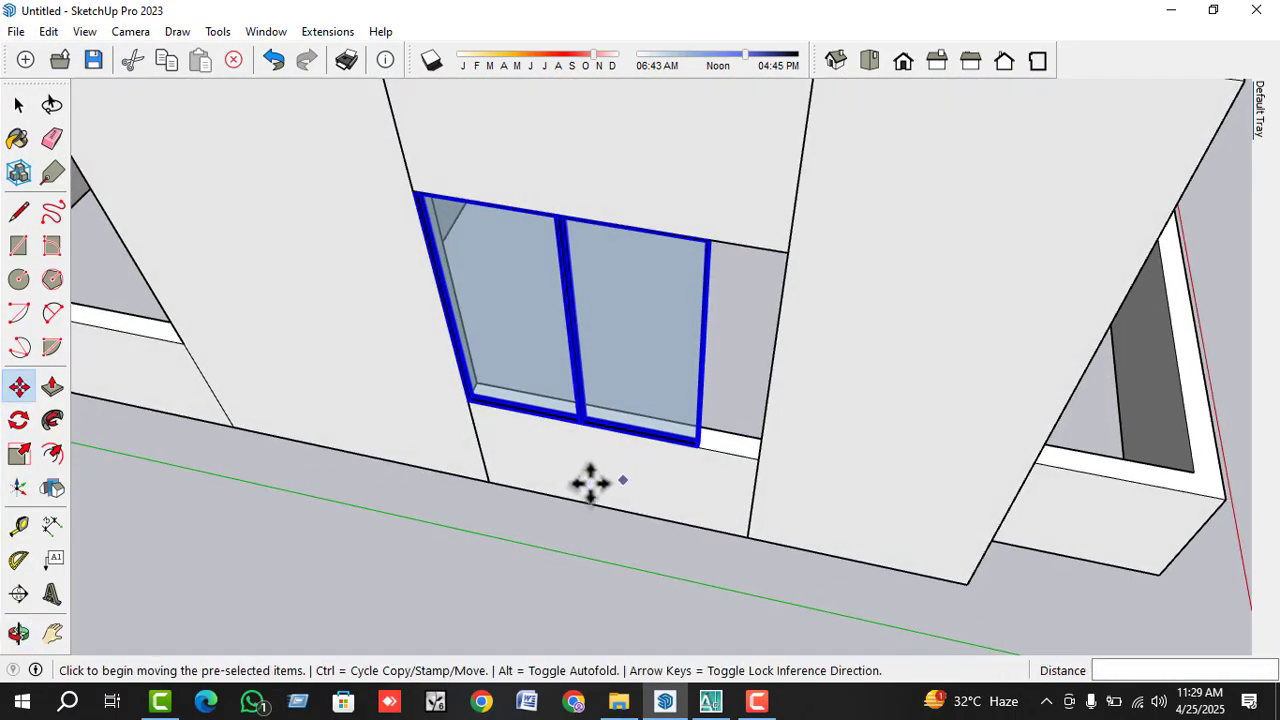
pyautogui.click(18, 454)
pyautogui.scroll(5, 728, 355)
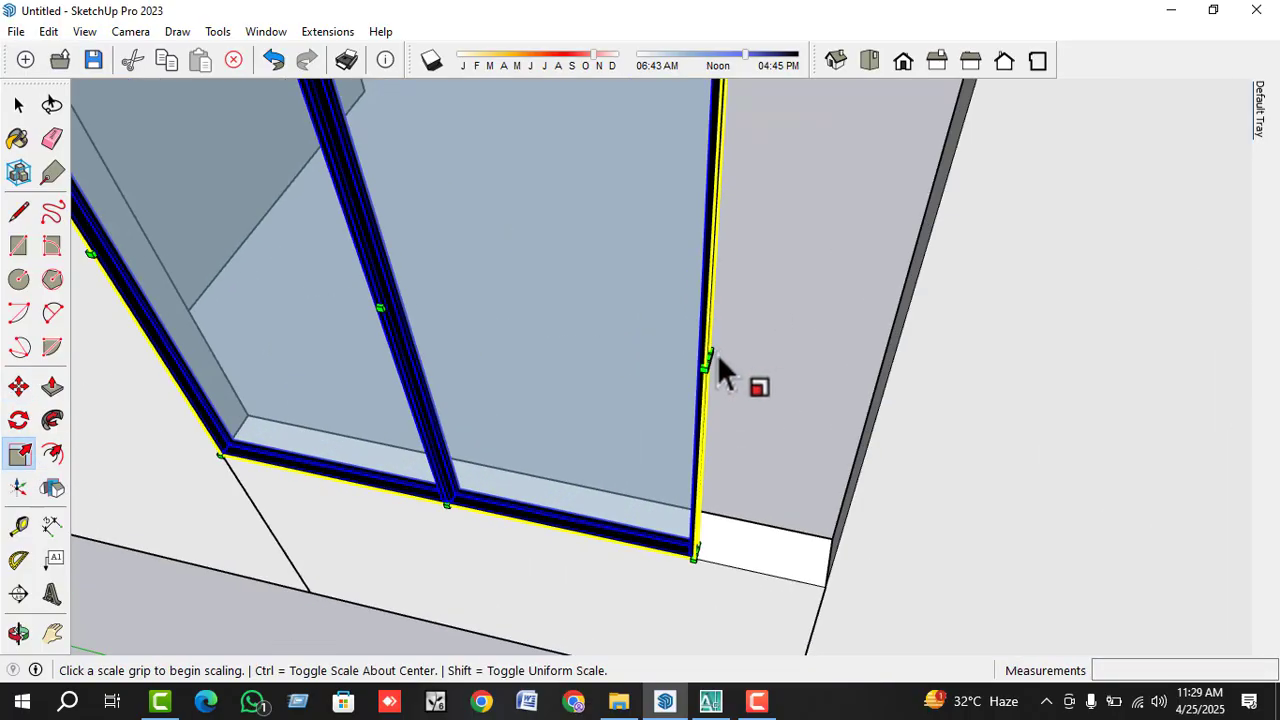
pyautogui.moveTo(710, 357); pyautogui.dragTo(894, 331)
pyautogui.scroll(-5, 741, 446)
pyautogui.moveTo(740, 445); pyautogui.dragTo(806, 394, button='middle')
pyautogui.press('space')
pyautogui.scroll(-5, 716, 508)
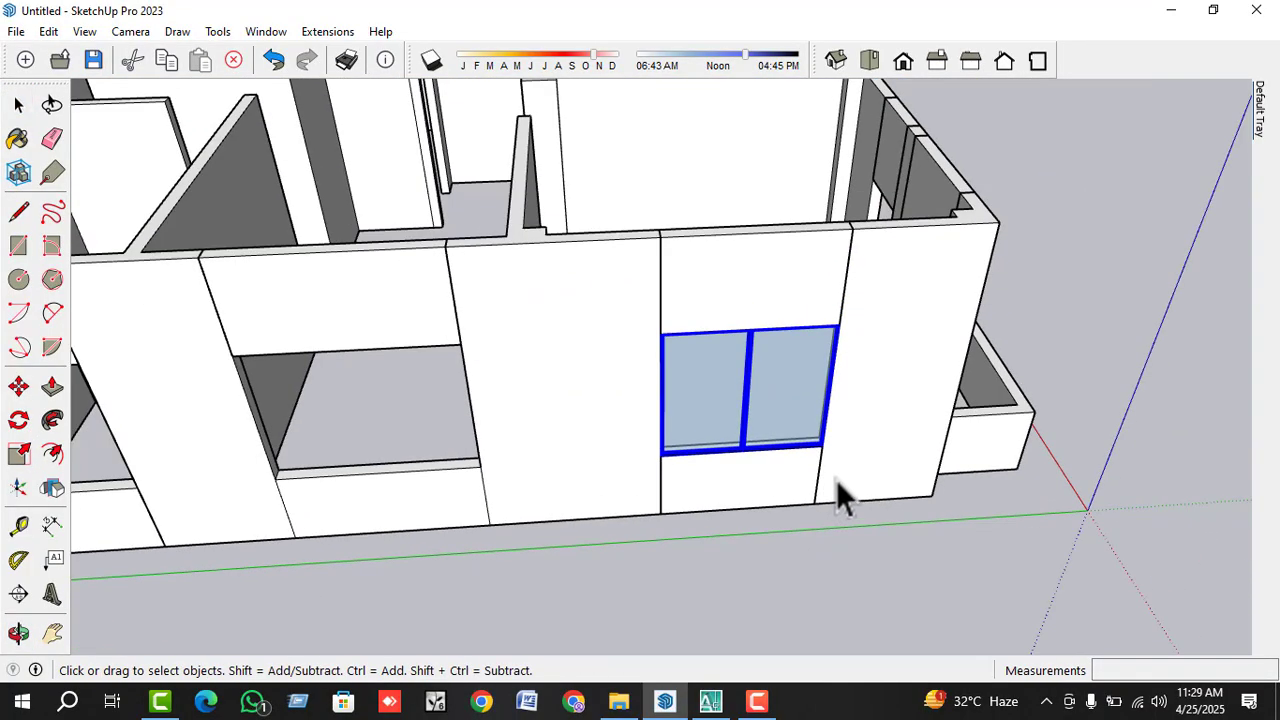
# - Copy the fitted side window 11' 5" along the wall to the bottom corner of the middle opening
pyautogui.press('m')
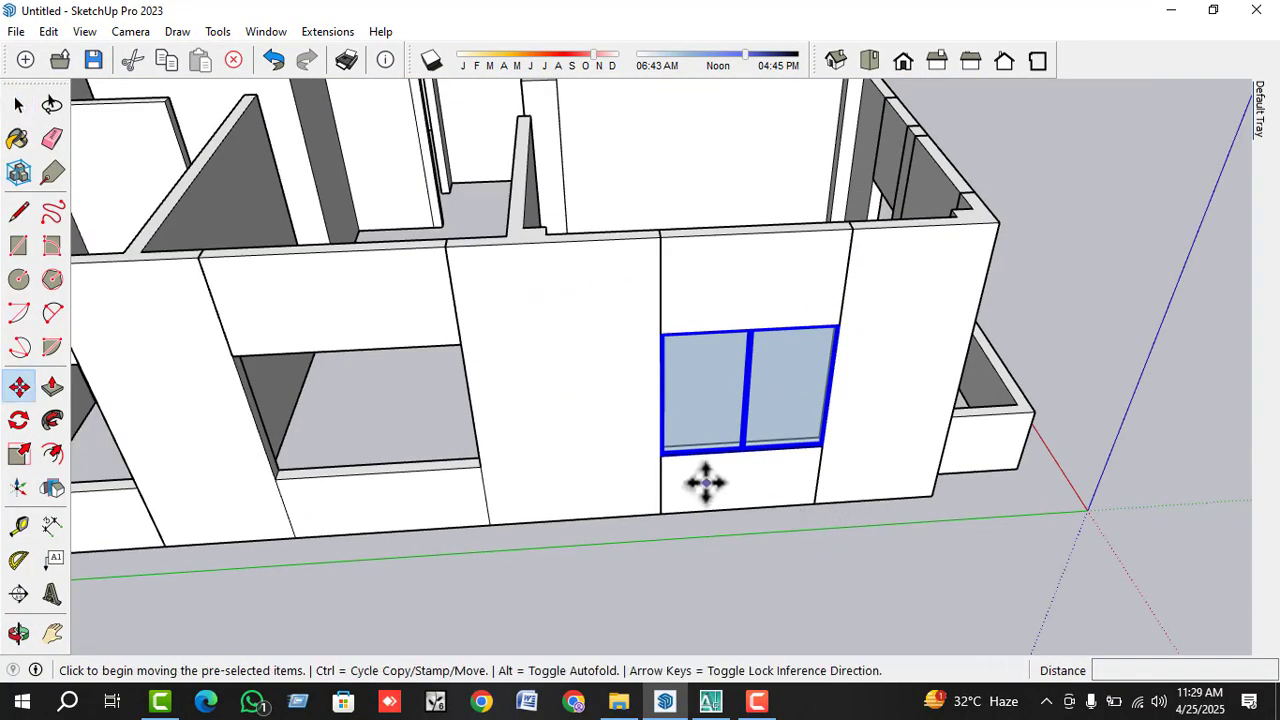
pyautogui.click(661, 464)
pyautogui.press('ctrl')
pyautogui.scroll(2, 600, 460)
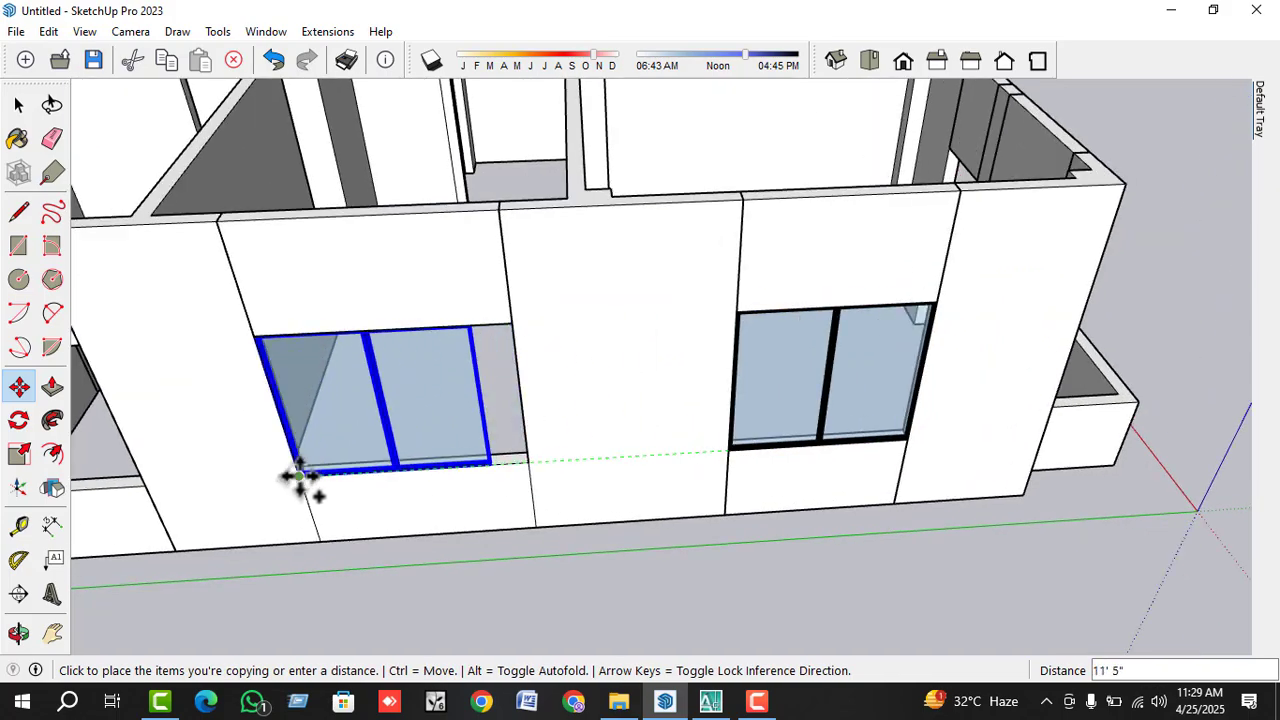
pyautogui.click(300, 471)
pyautogui.scroll(3, 380, 480)
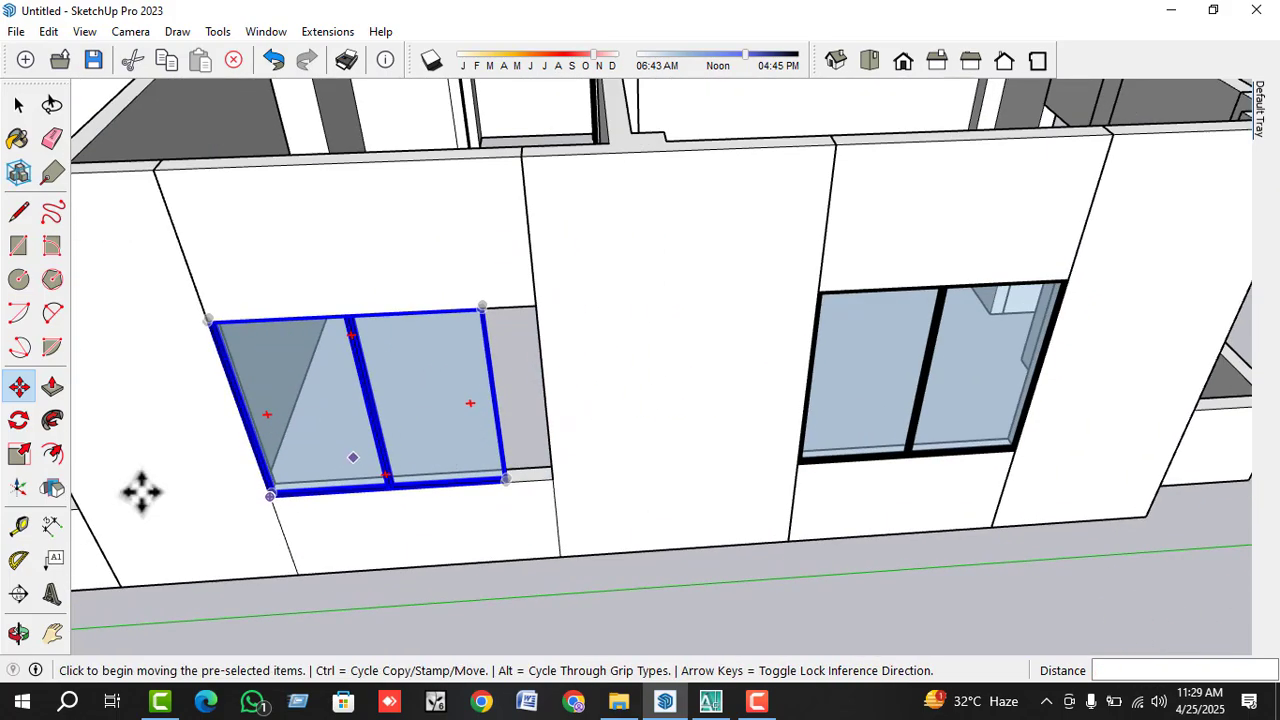
# - Widen the copied window along the red axis to fill the middle opening of the side wall
pyautogui.click(18, 453)
pyautogui.scroll(4, 494, 402)
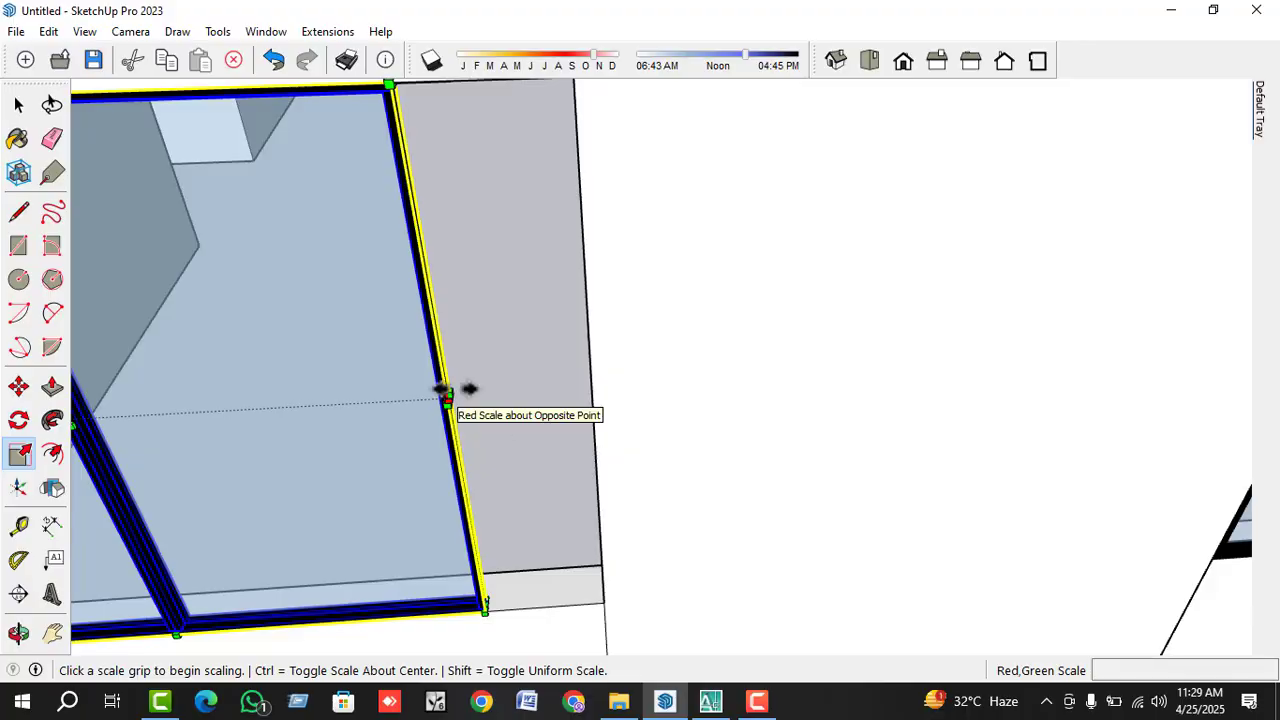
pyautogui.click(447, 392)
pyautogui.click(591, 366)
pyautogui.press('space')
pyautogui.scroll(-5, 989, 314)
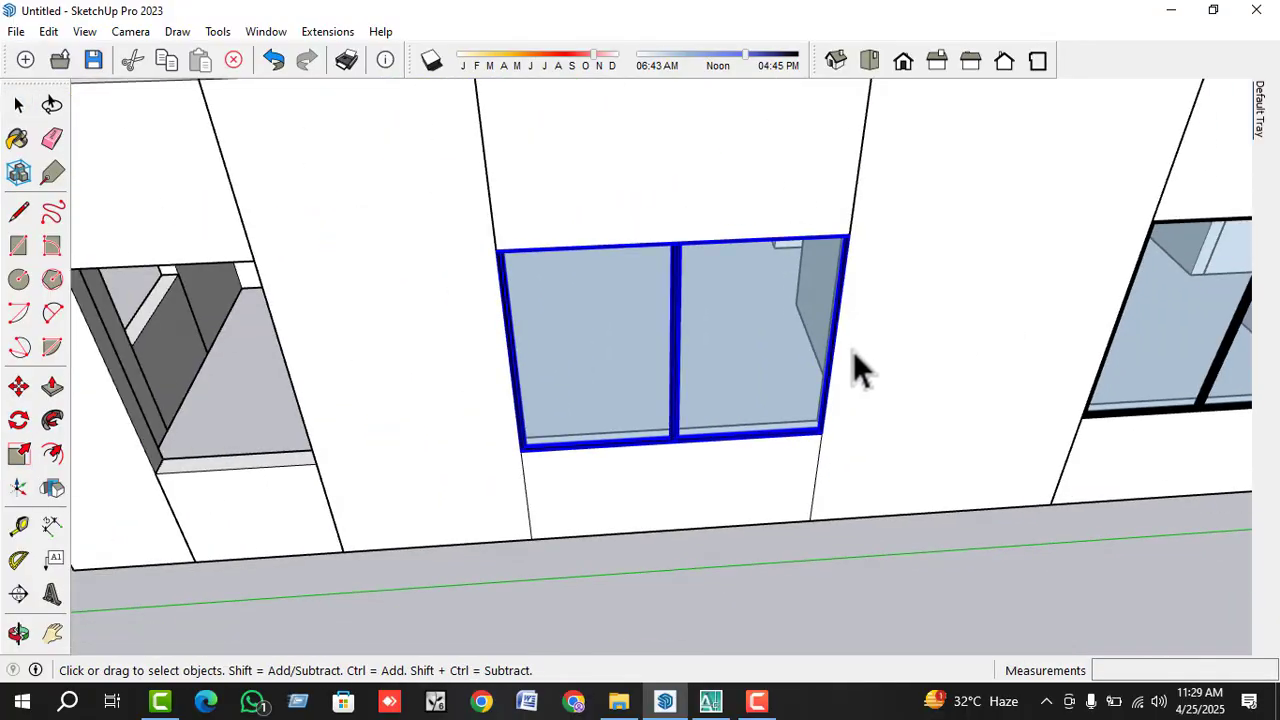
pyautogui.scroll(-3, 762, 418)
pyautogui.press('m')
pyautogui.click(1049, 347)
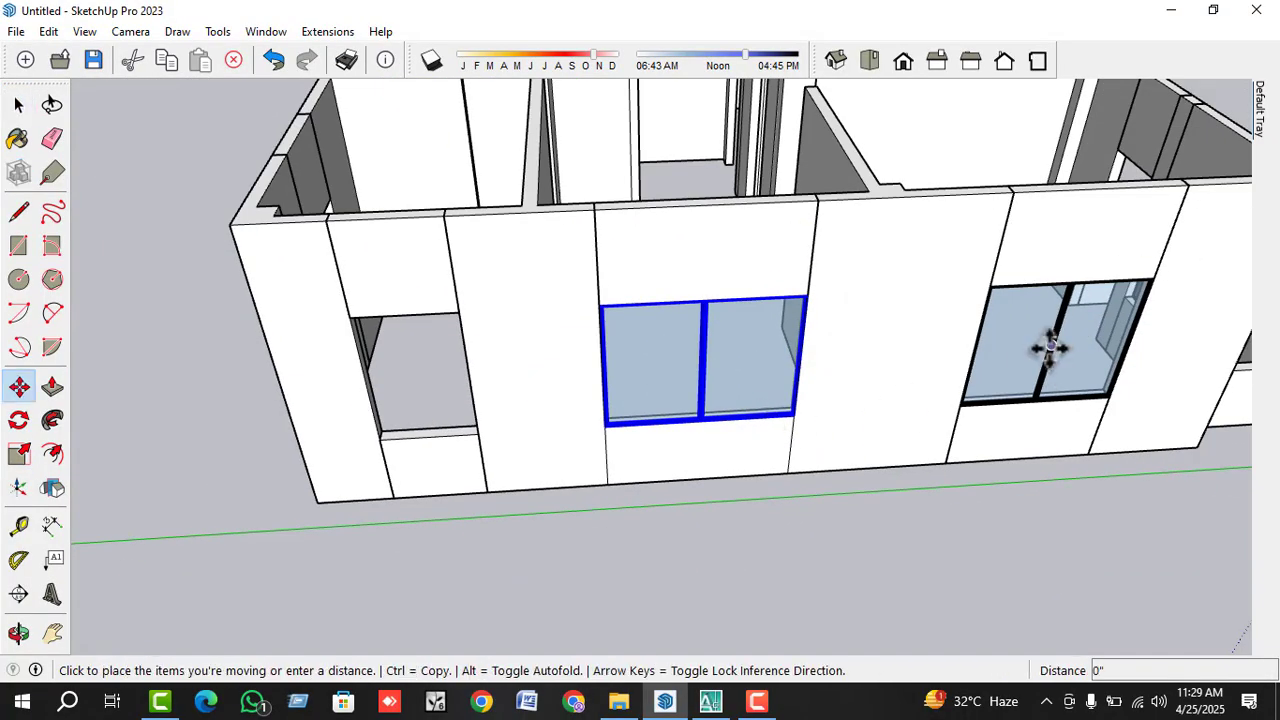
pyautogui.press('space')
# - Copy the first side wall window 18' 4" along the wall to the bottom corner of the narrow end opening
pyautogui.click(1050, 355)
pyautogui.press('m')
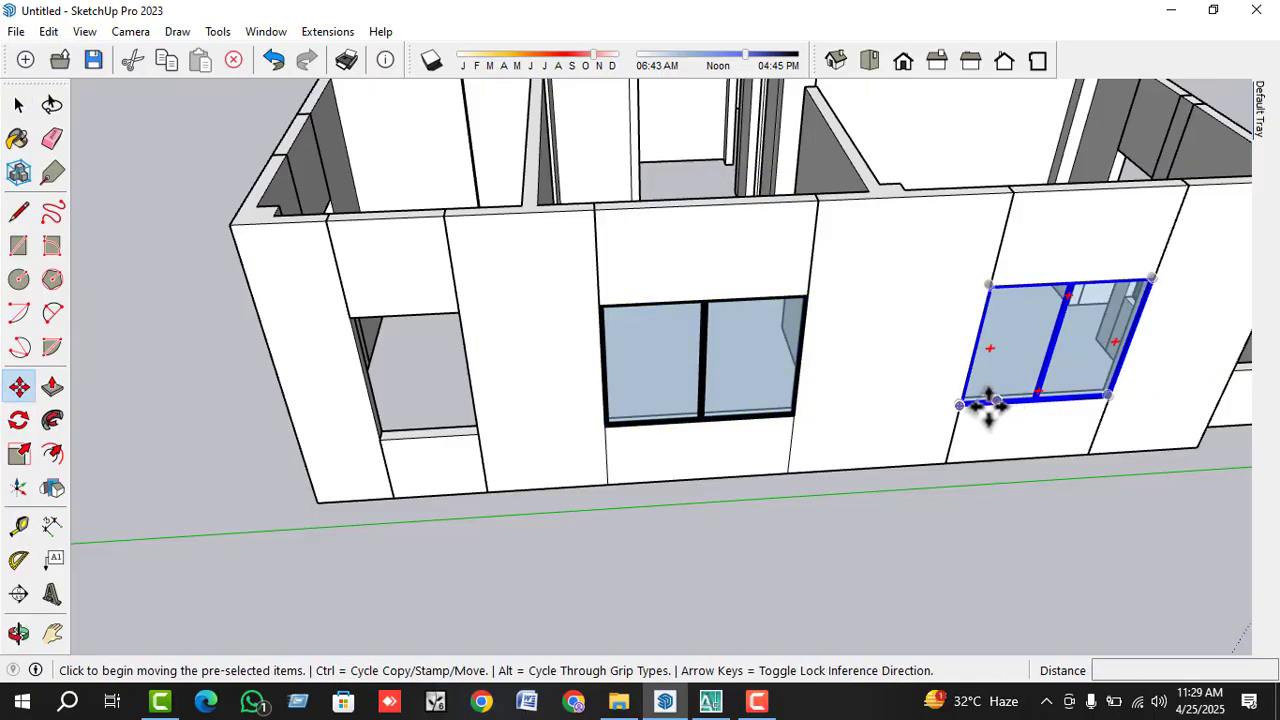
pyautogui.click(957, 413)
pyautogui.press('ctrl')
pyautogui.scroll(1, 409, 429)
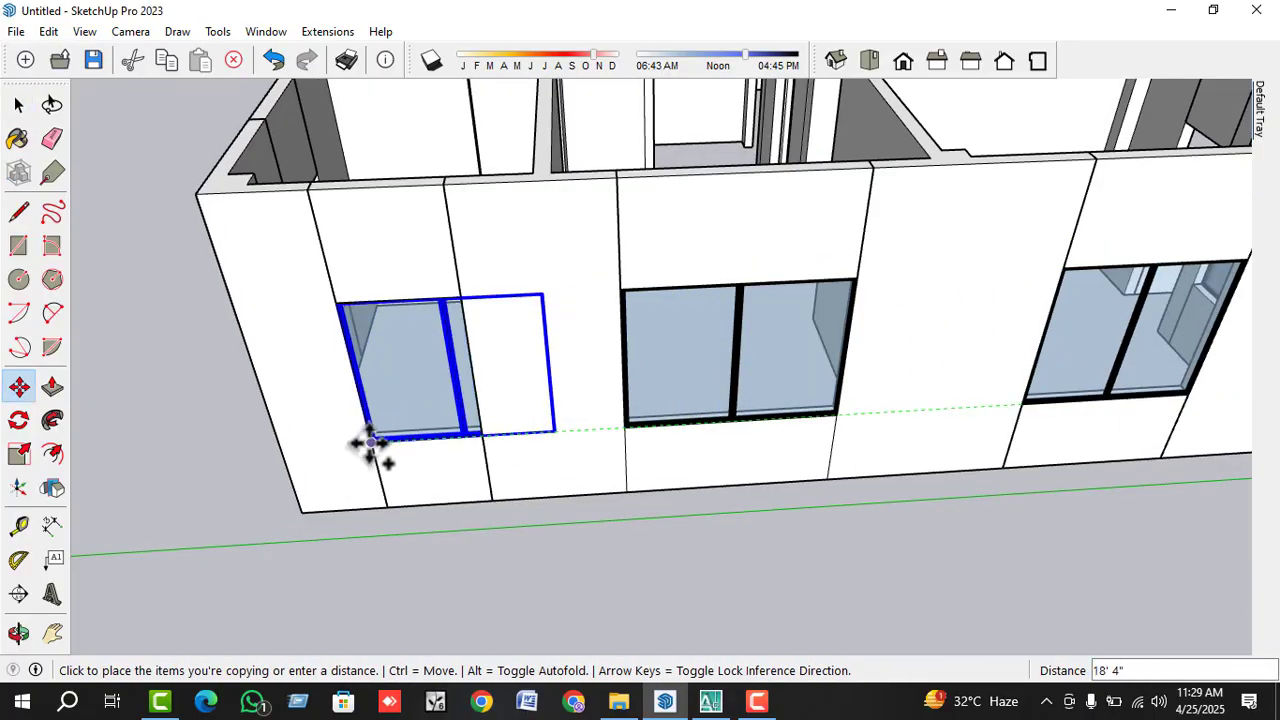
pyautogui.click(370, 440)
# - Scale down the width of the copied window to reach the far edge of the narrow end opening in the side wall
pyautogui.click(18, 453)
pyautogui.scroll(3, 580, 368)
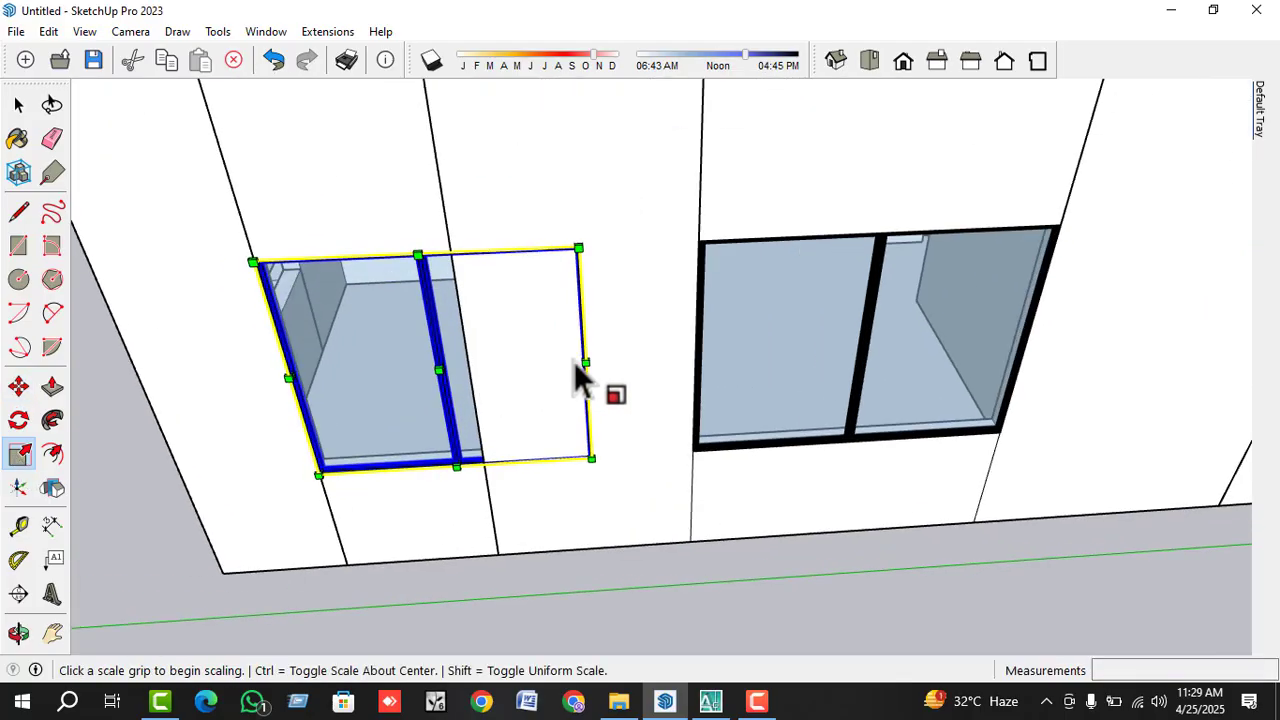
pyautogui.click(587, 350)
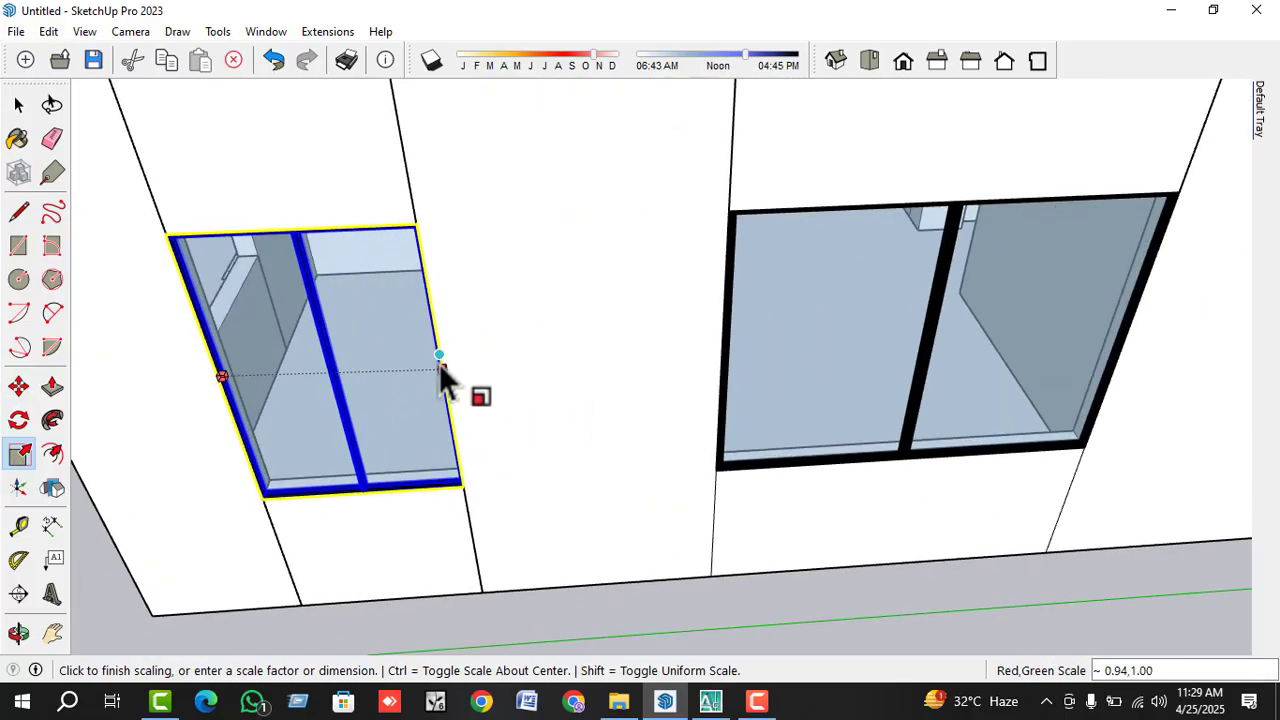
pyautogui.click(440, 360)
pyautogui.press('space')
# - Copy the narrow end window from the side wall to the open ground outside the wall with the entrance steps
pyautogui.scroll(-4, 600, 375)
pyautogui.moveTo(600, 380); pyautogui.dragTo(855, 395, button='middle')
pyautogui.scroll(-3, 750, 432)
pyautogui.moveTo(690, 438); pyautogui.dragTo(840, 465, button='middle')
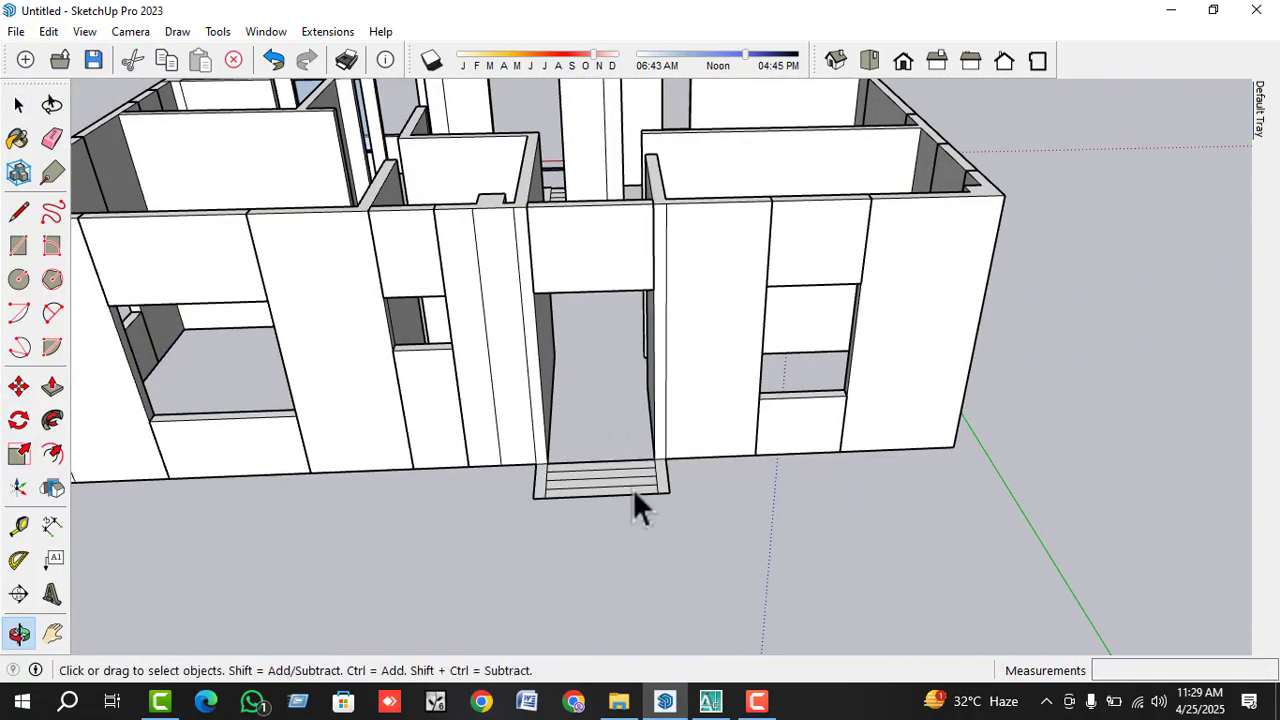
pyautogui.scroll(-2, 633, 489)
pyautogui.moveTo(655, 485); pyautogui.dragTo(440, 470, button='middle')
pyautogui.press('m')
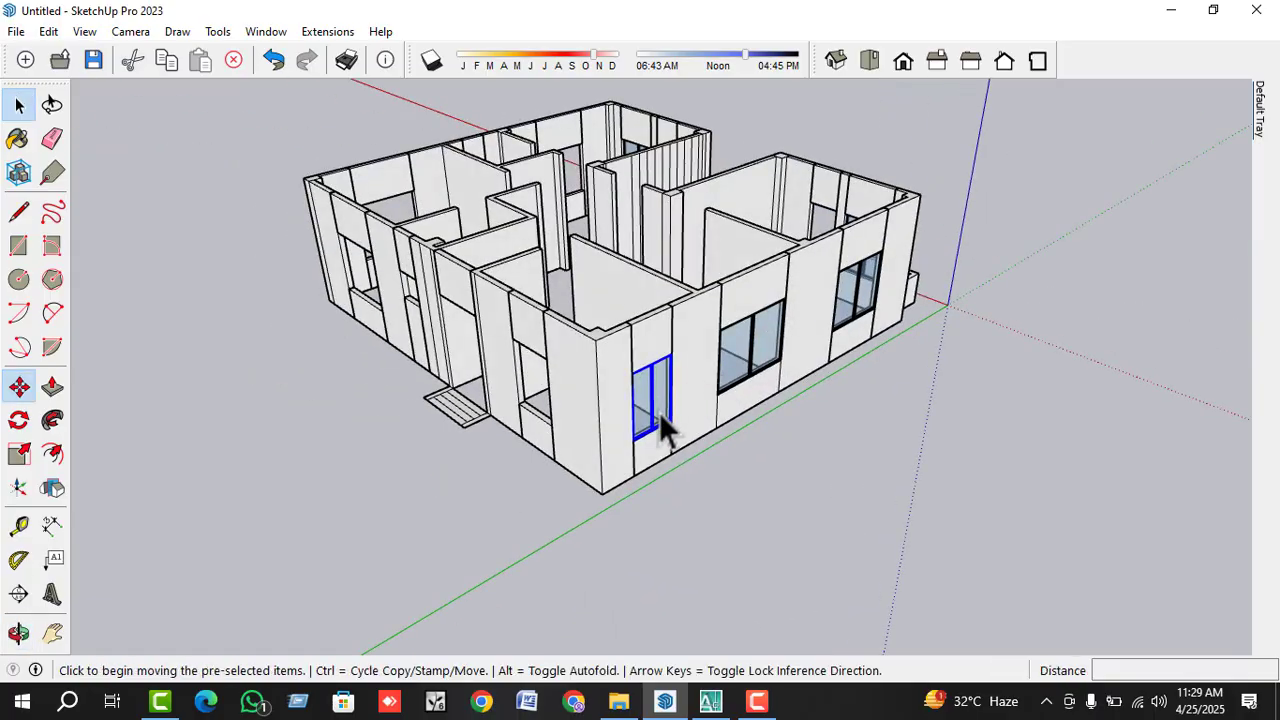
pyautogui.click(660, 415)
pyautogui.click(423, 457)
pyautogui.moveTo(478, 458); pyautogui.dragTo(697, 514, button='middle')
pyautogui.scroll(-2, 706, 449)
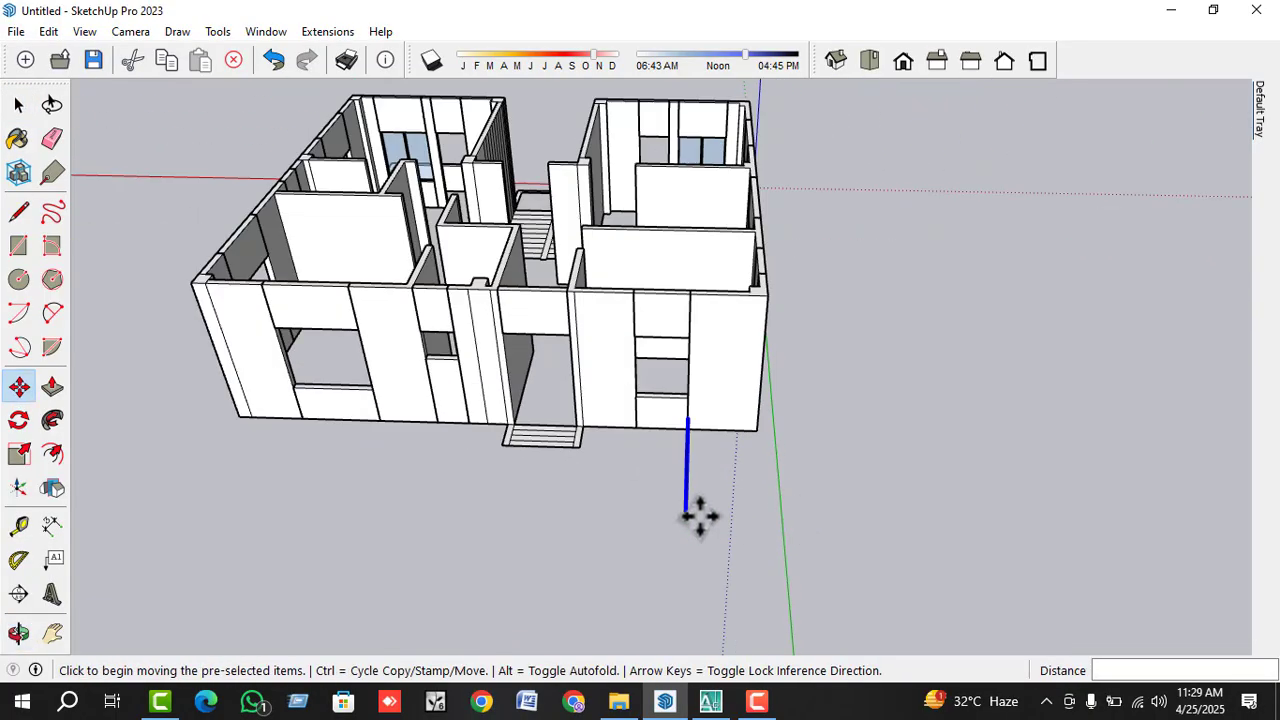
# - Try to rotate the loose window about the vertical axis so it runs parallel to the wall with the entrance steps
pyautogui.click(19, 421)
pyautogui.click(600, 490)
pyautogui.click(651, 466)
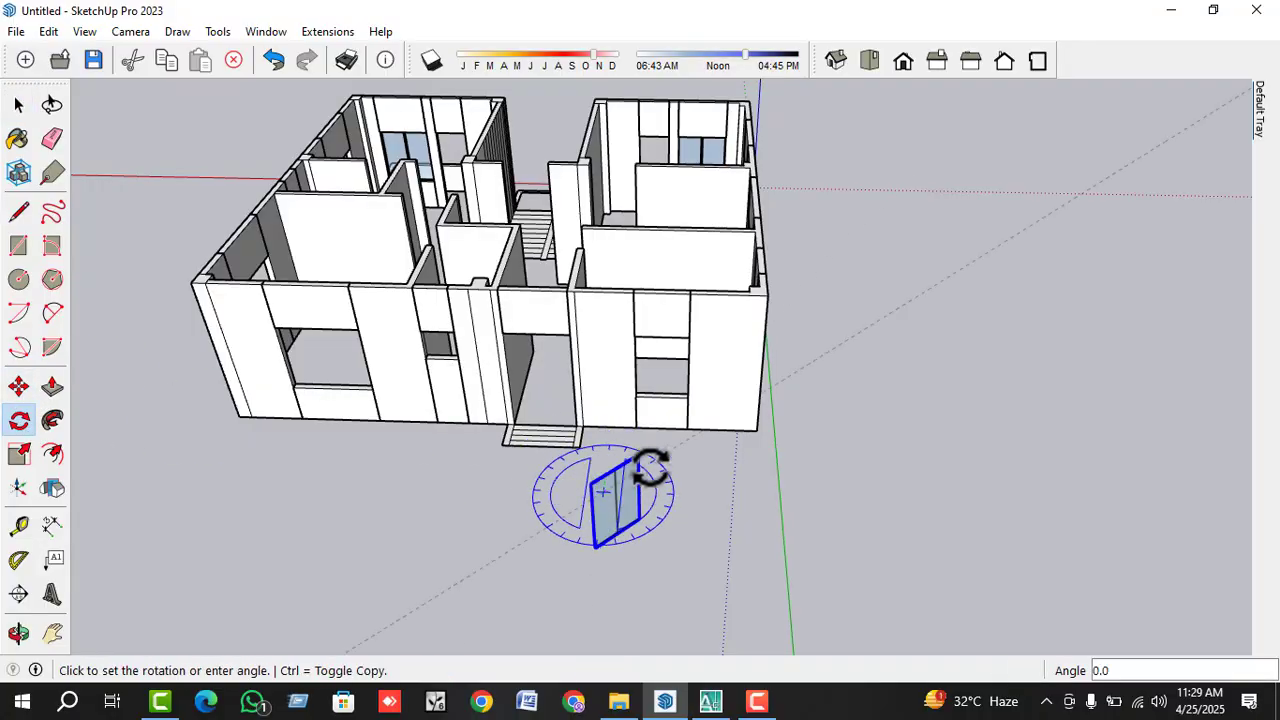
pyautogui.click(720, 502)
pyautogui.press('space')
pyautogui.scroll(2, 556, 550)
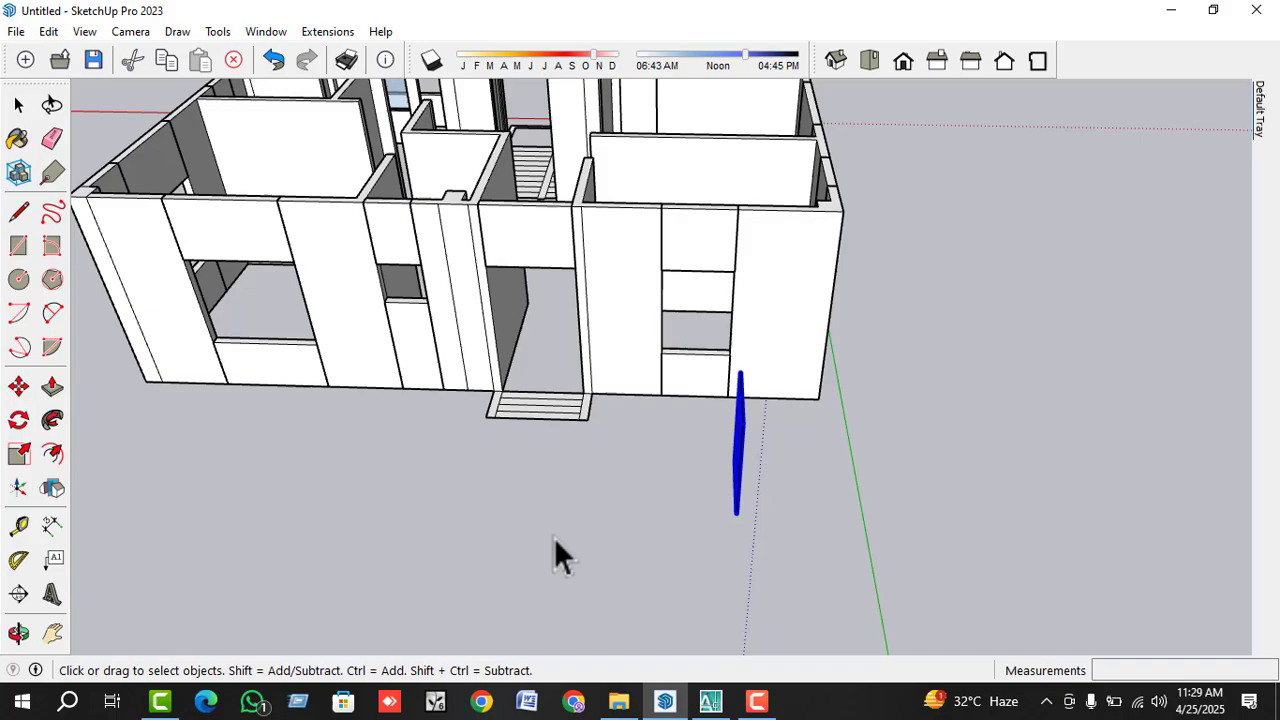
# - Rotate the loose window about the vertical axis until it lies parallel to the wall with the entrance steps
pyautogui.click(20, 420)
pyautogui.press('space')
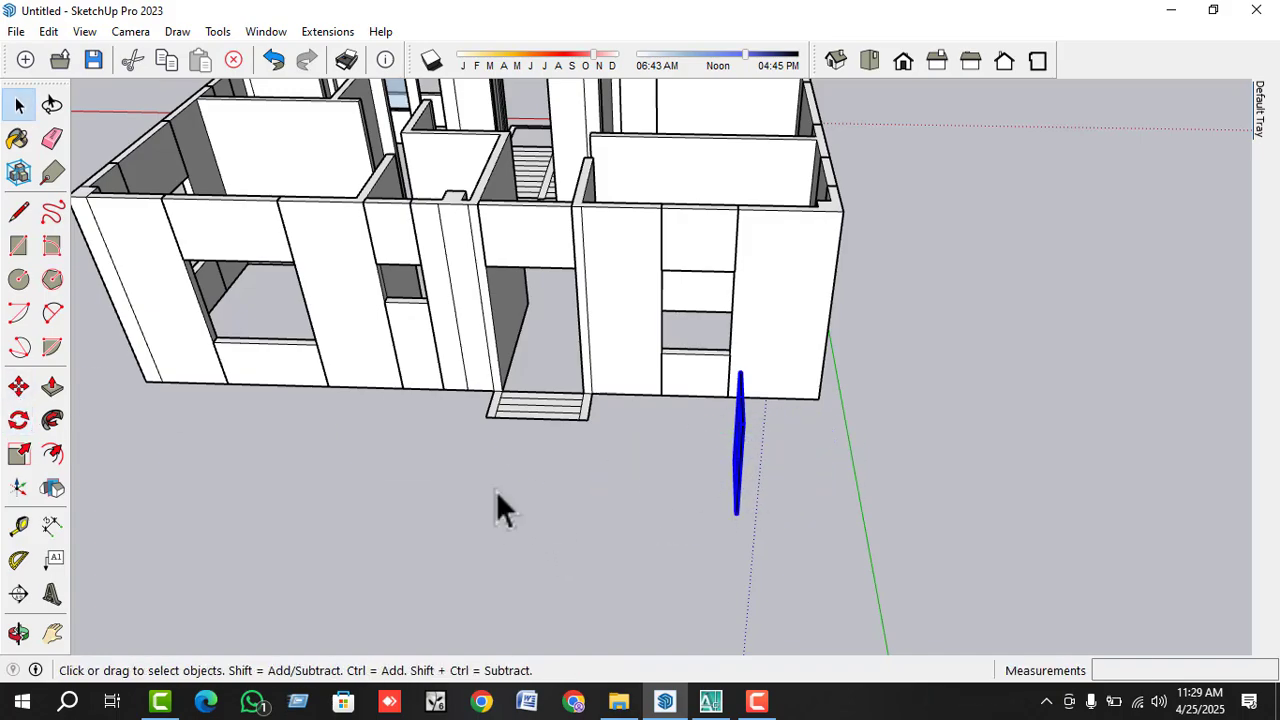
pyautogui.click(683, 490)
pyautogui.click(677, 452)
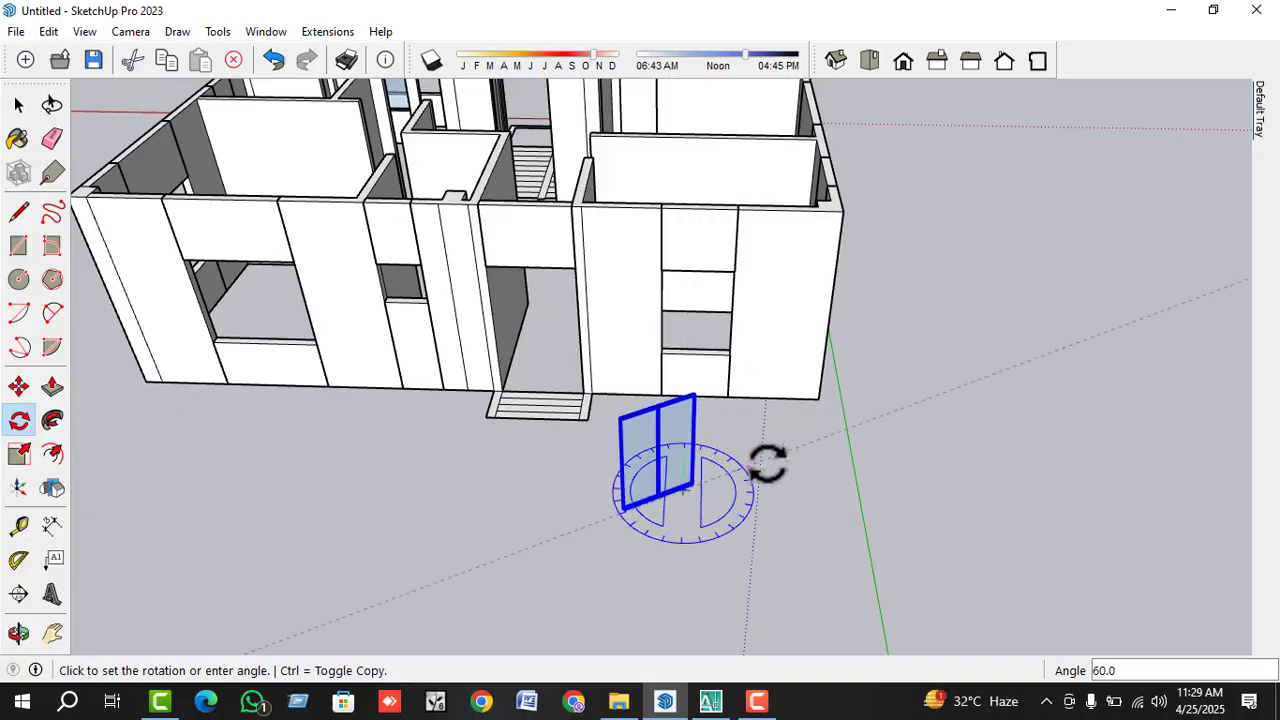
pyautogui.click(789, 494)
pyautogui.press('space')
# - Move the rotated window by its bottom corner onto the bottom corner of the opening between the entrance and the house corner
pyautogui.press('m')
pyautogui.scroll(2, 700, 492)
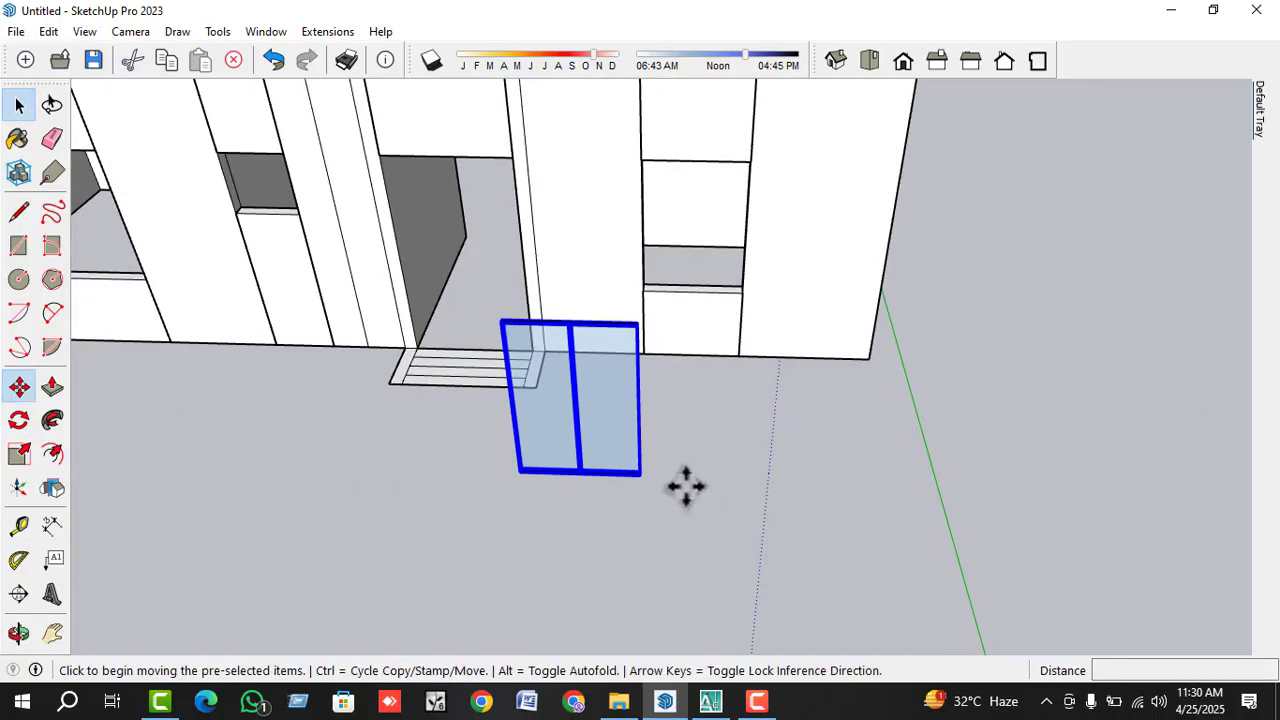
pyautogui.click(643, 472)
pyautogui.scroll(-1, 600, 509)
pyautogui.scroll(1, 697, 340)
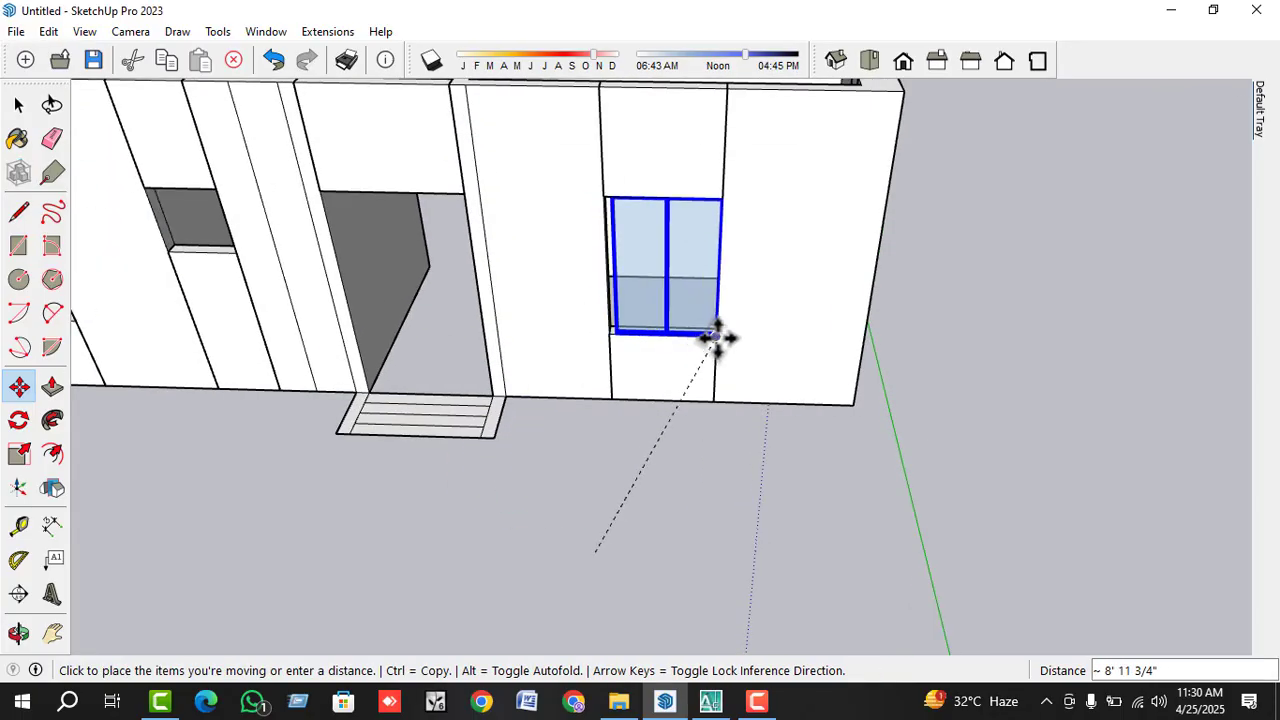
pyautogui.scroll(1, 700, 332)
pyautogui.click(694, 329)
pyautogui.scroll(2, 686, 349)
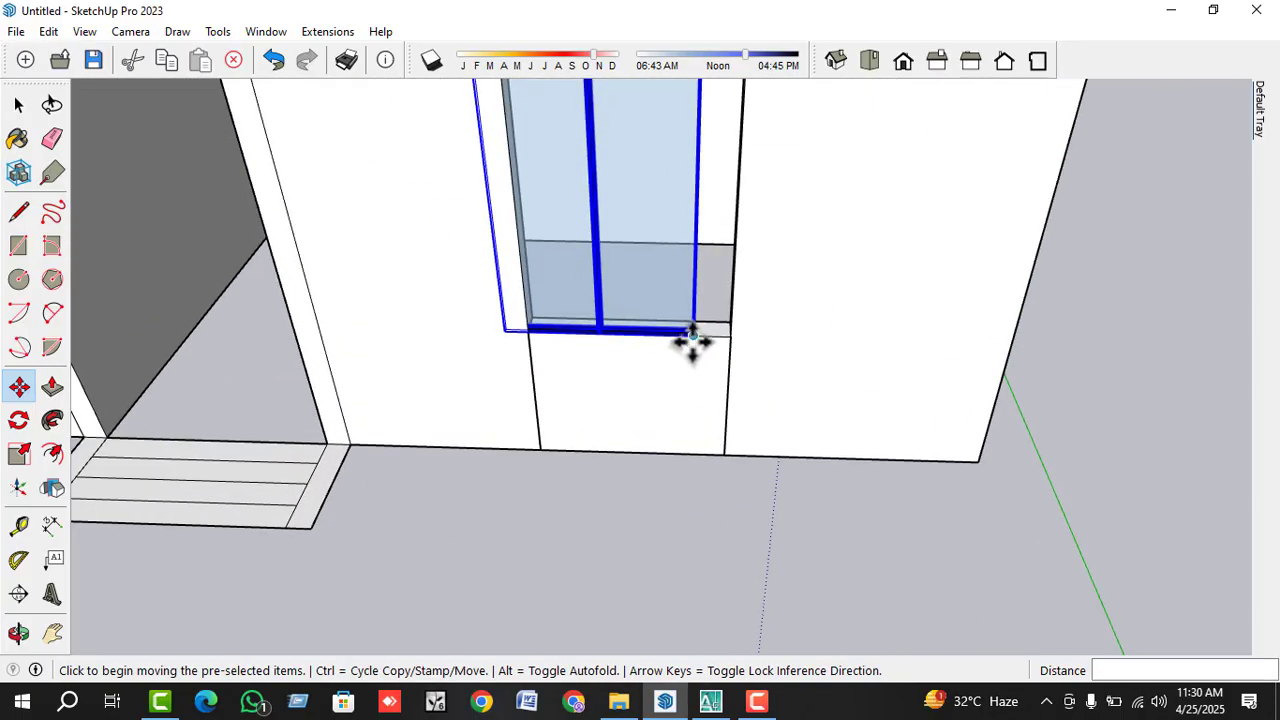
pyautogui.click(691, 343)
pyautogui.click(734, 334)
# - Stretch the window's width to the opposite edge of the opening beside the entrance
pyautogui.scroll(-3, 606, 463)
pyautogui.moveTo(606, 463); pyautogui.dragTo(690, 492, button='middle')
pyautogui.click(18, 453)
pyautogui.scroll(4, 663, 430)
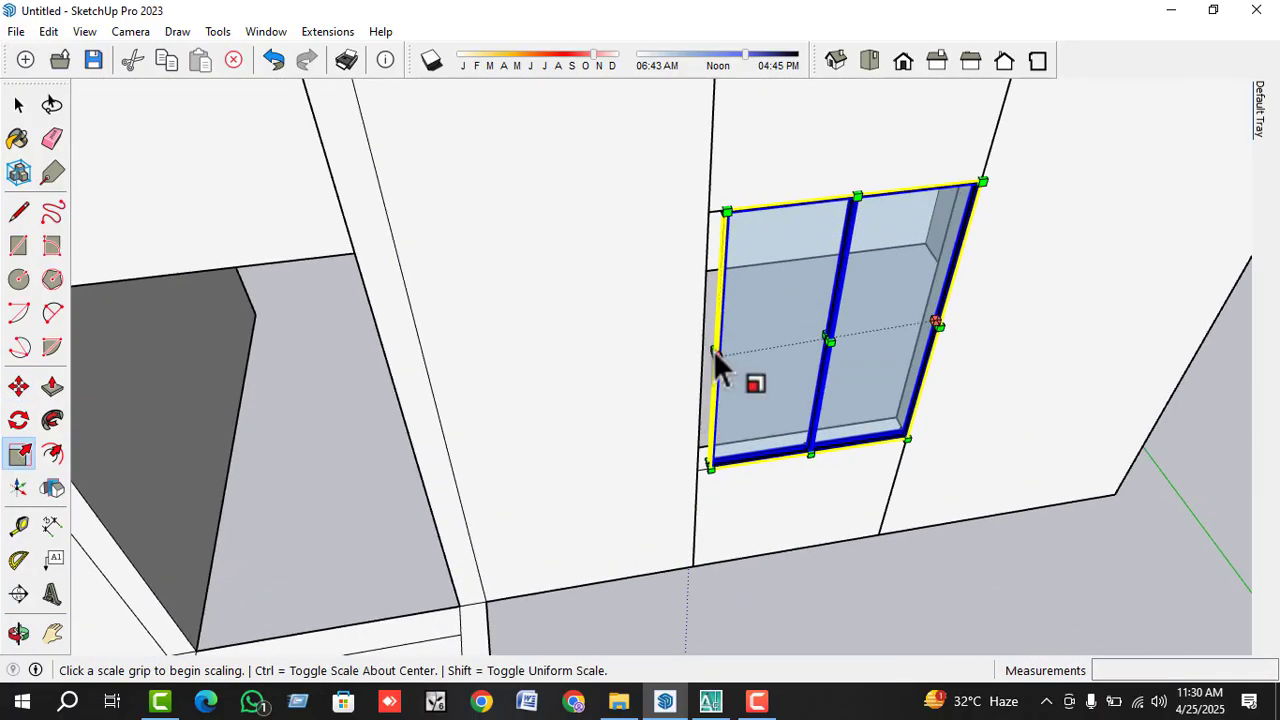
pyautogui.click(709, 346)
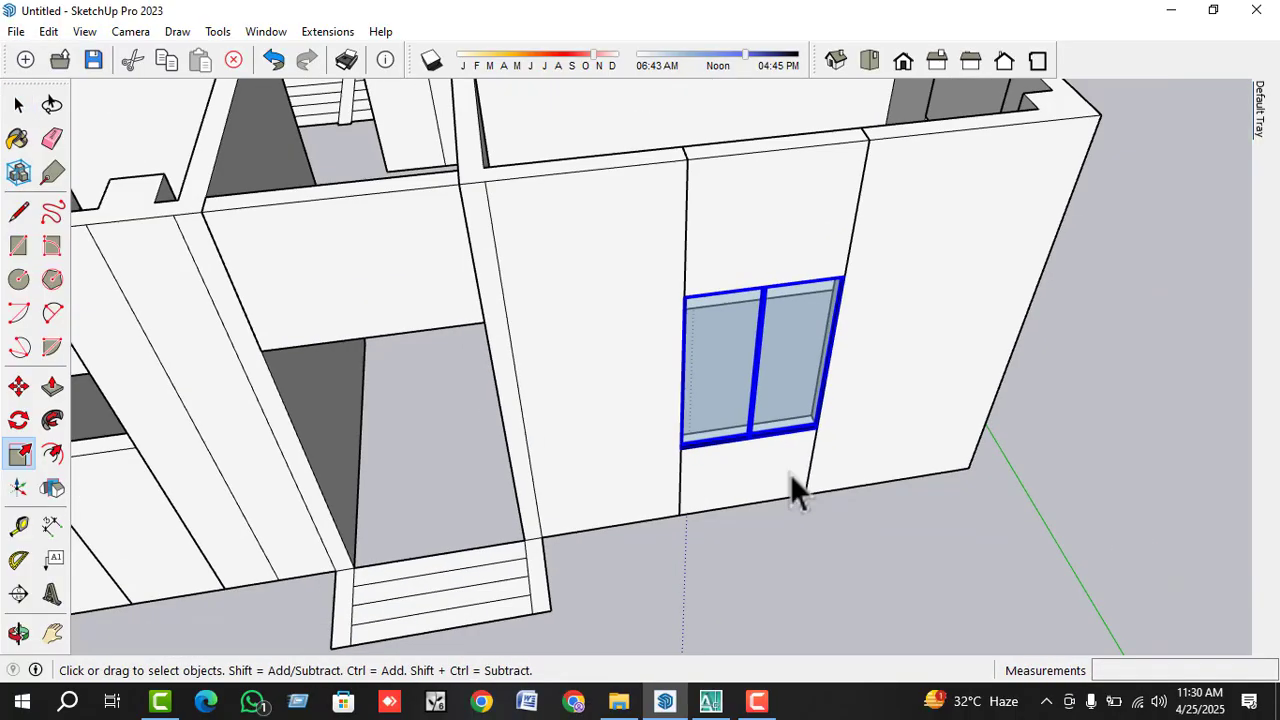
# - Copy the fitted window about 20' 7" along the wall, past the entrance, to the sill of the wide opening
pyautogui.press('m')
pyautogui.click(815, 427)
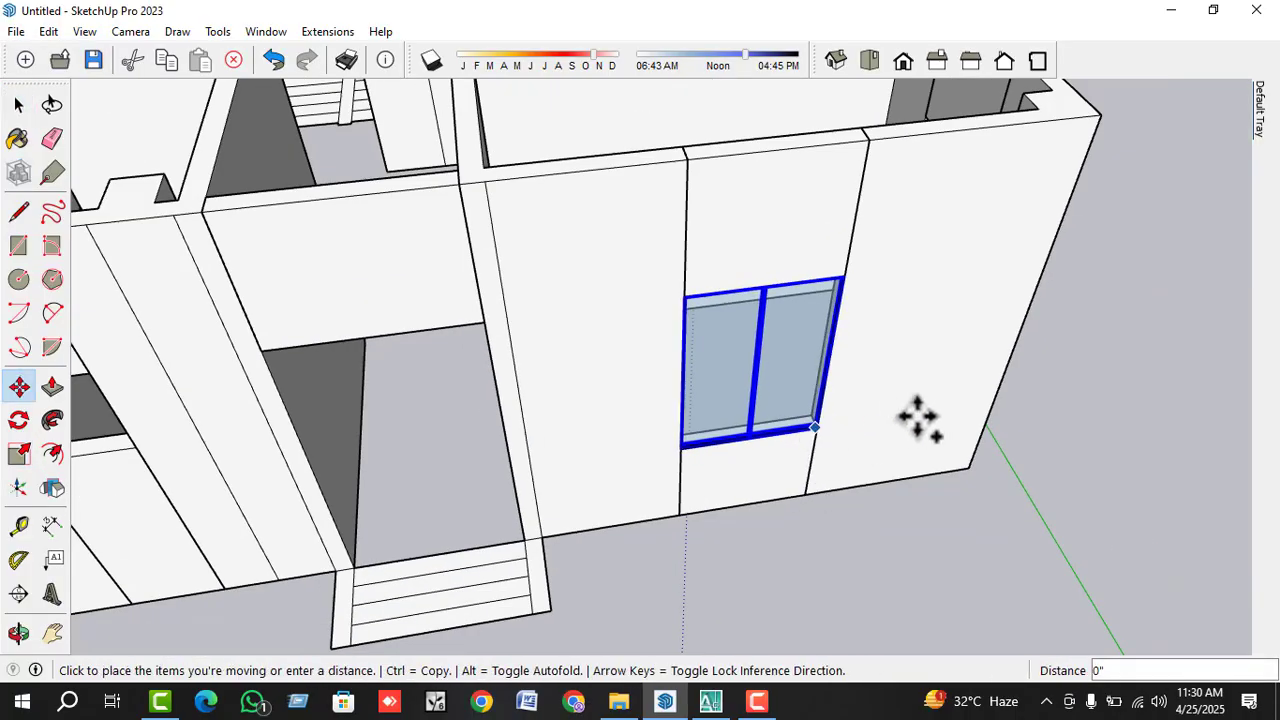
pyautogui.press('ctrl')
pyautogui.scroll(-5, 925, 417)
pyautogui.scroll(2, 440, 487)
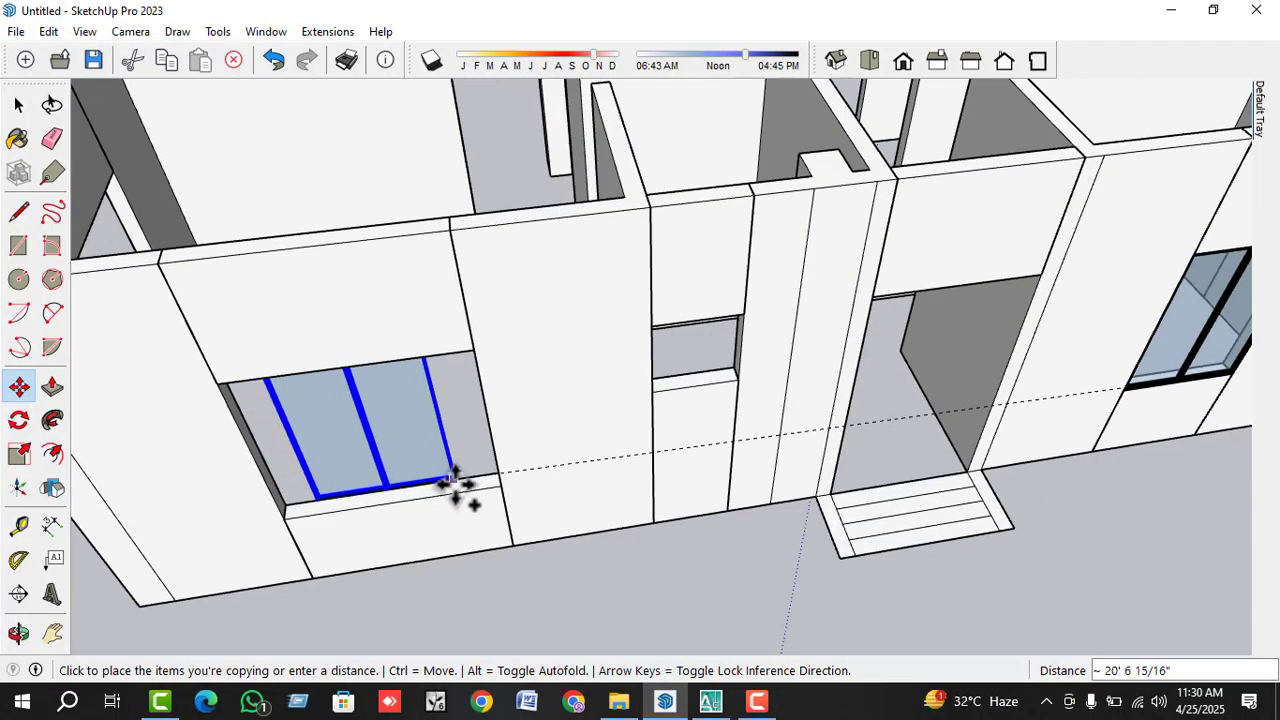
pyautogui.click(458, 491)
# - Move the copied window so its bottom corner meets the bottom corner of the wide opening nearest the entrance
pyautogui.scroll(4, 458, 492)
pyautogui.click(458, 491)
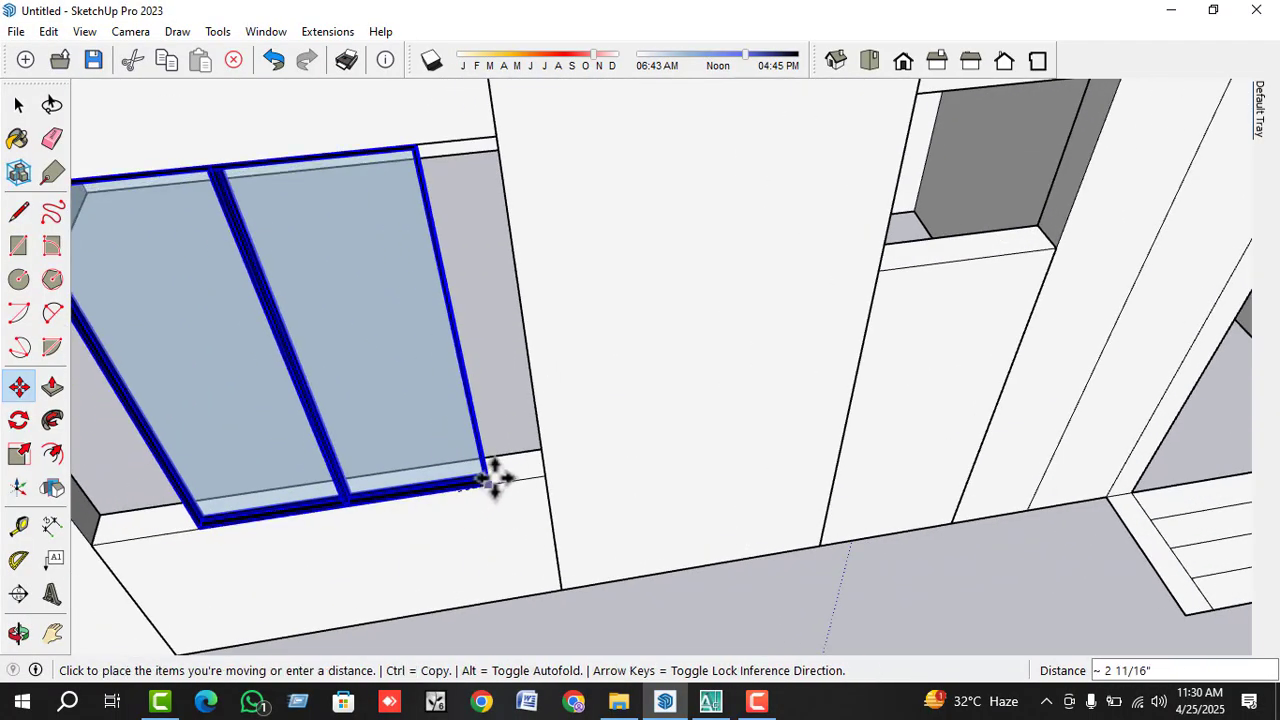
pyautogui.click(537, 471)
pyautogui.scroll(2, 553, 492)
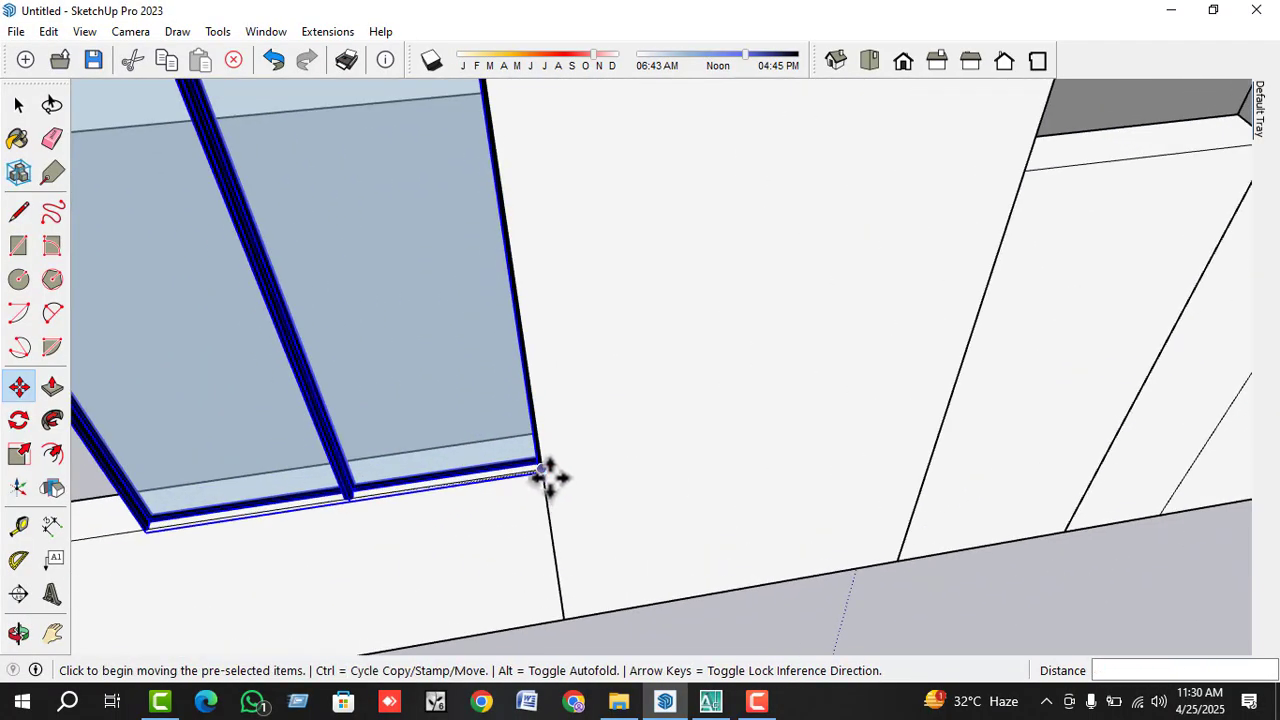
pyautogui.click(543, 482)
pyautogui.click(500, 456)
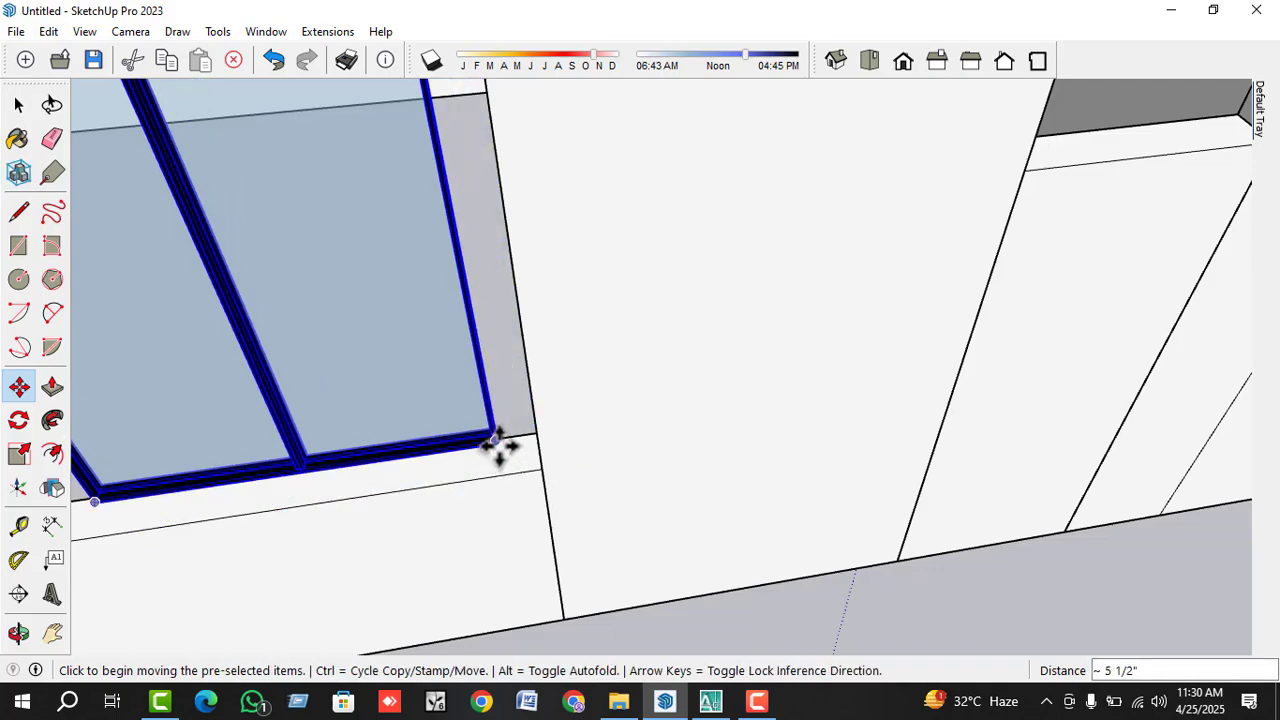
pyautogui.click(503, 451)
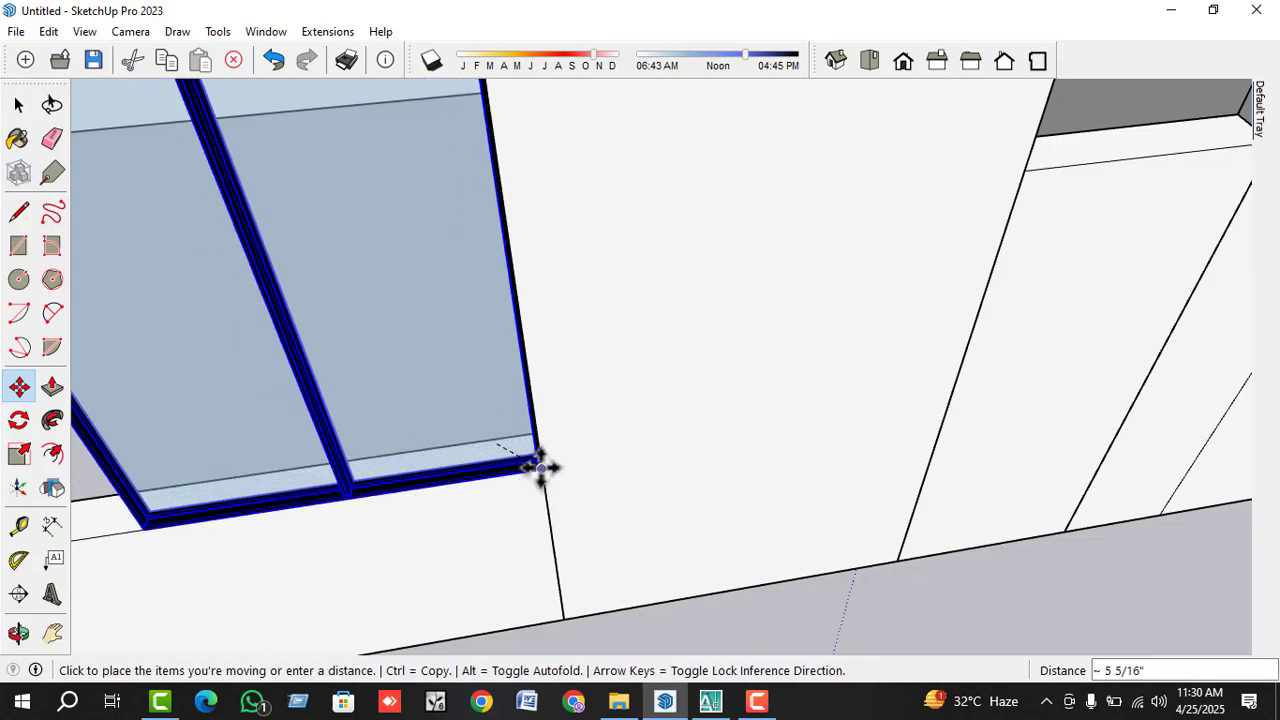
pyautogui.click(541, 467)
# - Scale the copied window by about 1.56 along the red axis to fill the wide opening
pyautogui.scroll(-5, 846, 380)
pyautogui.moveTo(774, 420); pyautogui.dragTo(497, 406, button='middle')
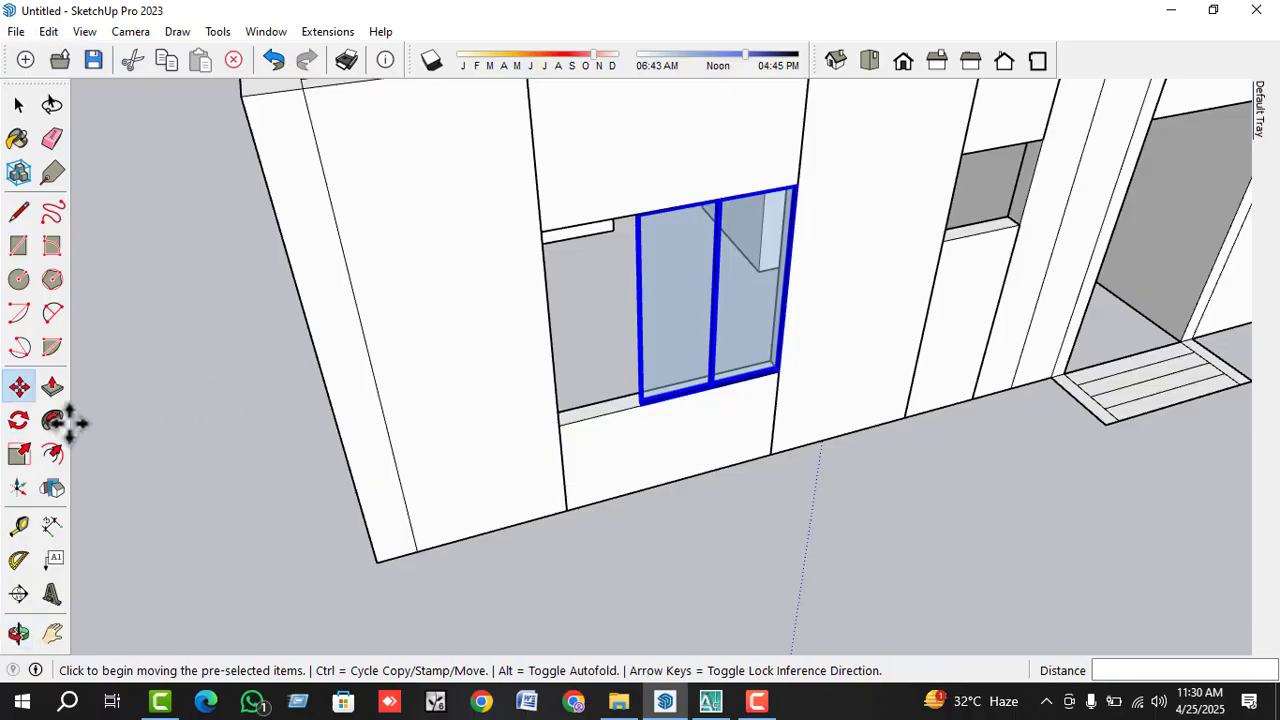
pyautogui.click(18, 454)
pyautogui.scroll(4, 630, 360)
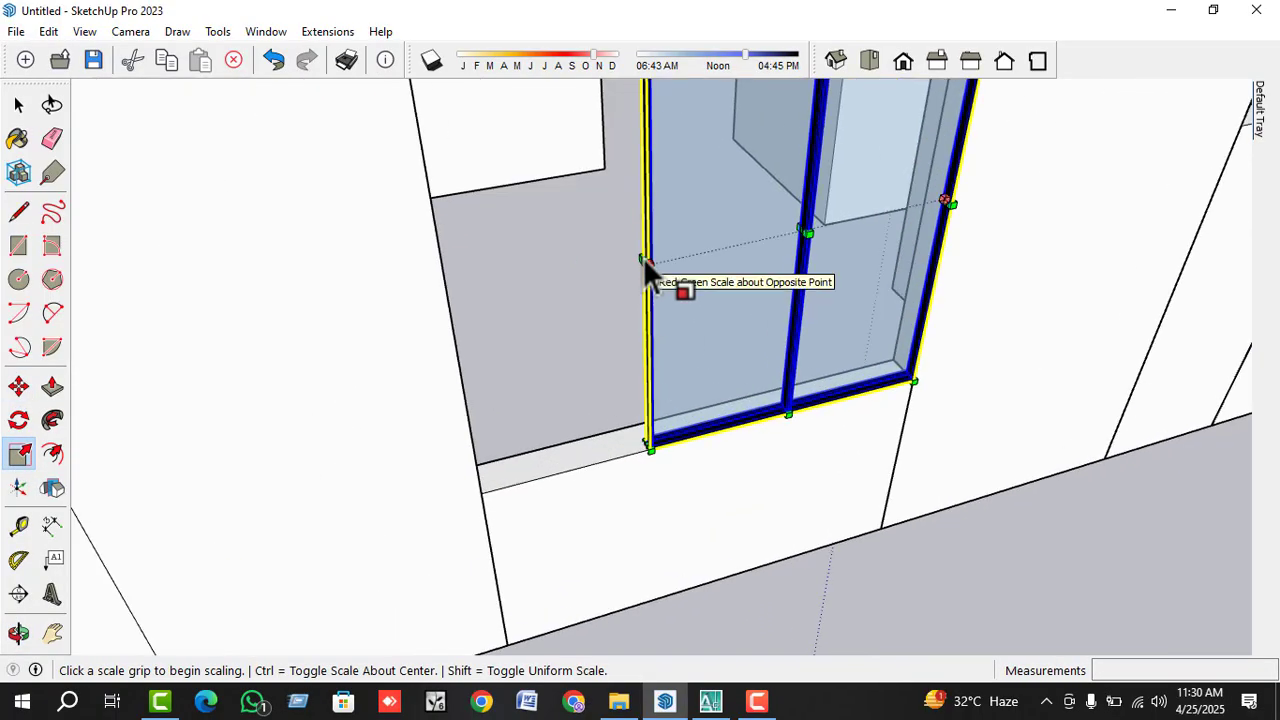
pyautogui.click(643, 257)
pyautogui.click(448, 300)
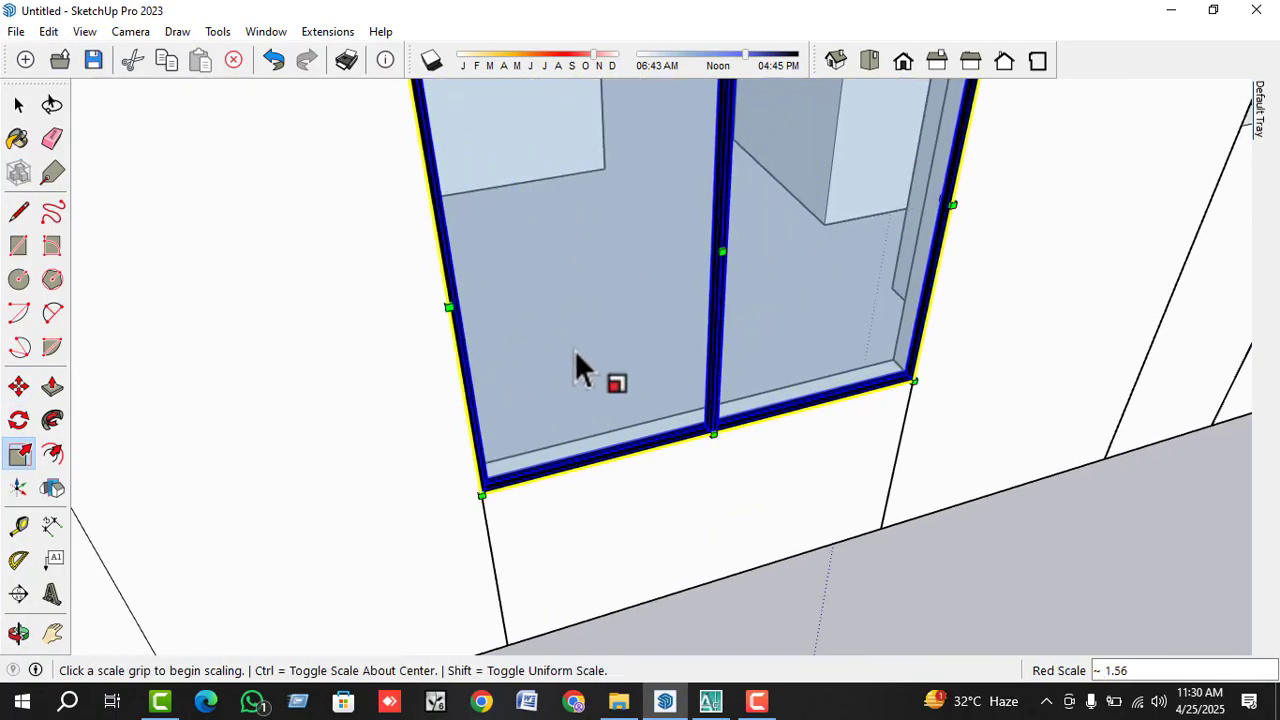
pyautogui.press('space')
# - Copy the wide window by its bottom corner to the bottom corner of the small opening next to the entrance
pyautogui.scroll(-5, 650, 390)
pyautogui.moveTo(623, 434); pyautogui.dragTo(660, 457, button='middle')
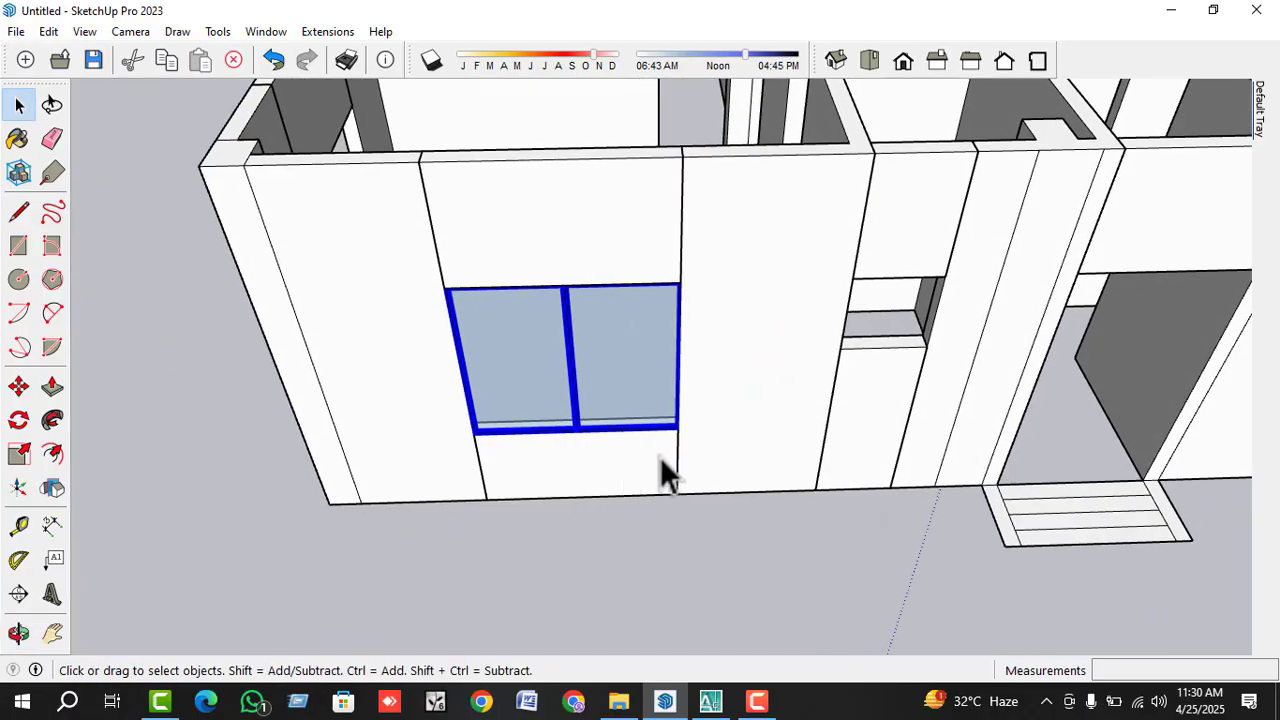
pyautogui.scroll(2, 660, 457)
pyautogui.press('m')
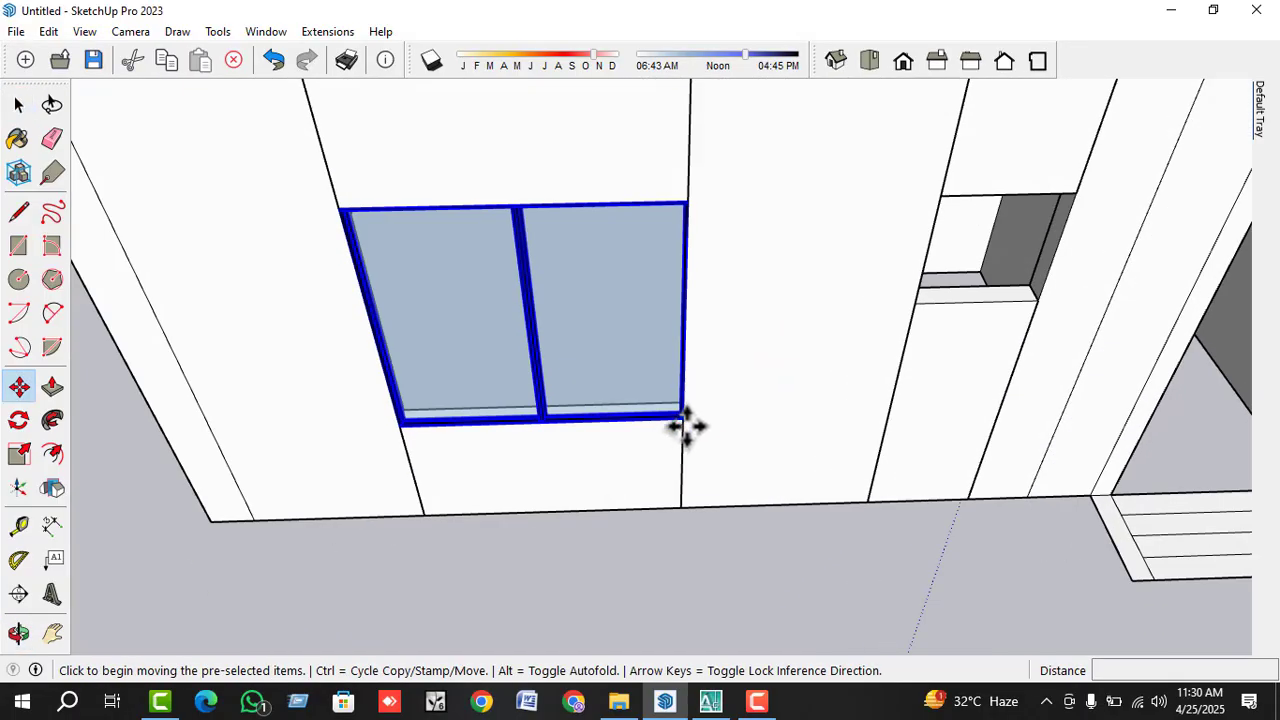
pyautogui.click(685, 425)
pyautogui.press('ctrl')
pyautogui.scroll(-4, 751, 394)
pyautogui.scroll(4, 760, 394)
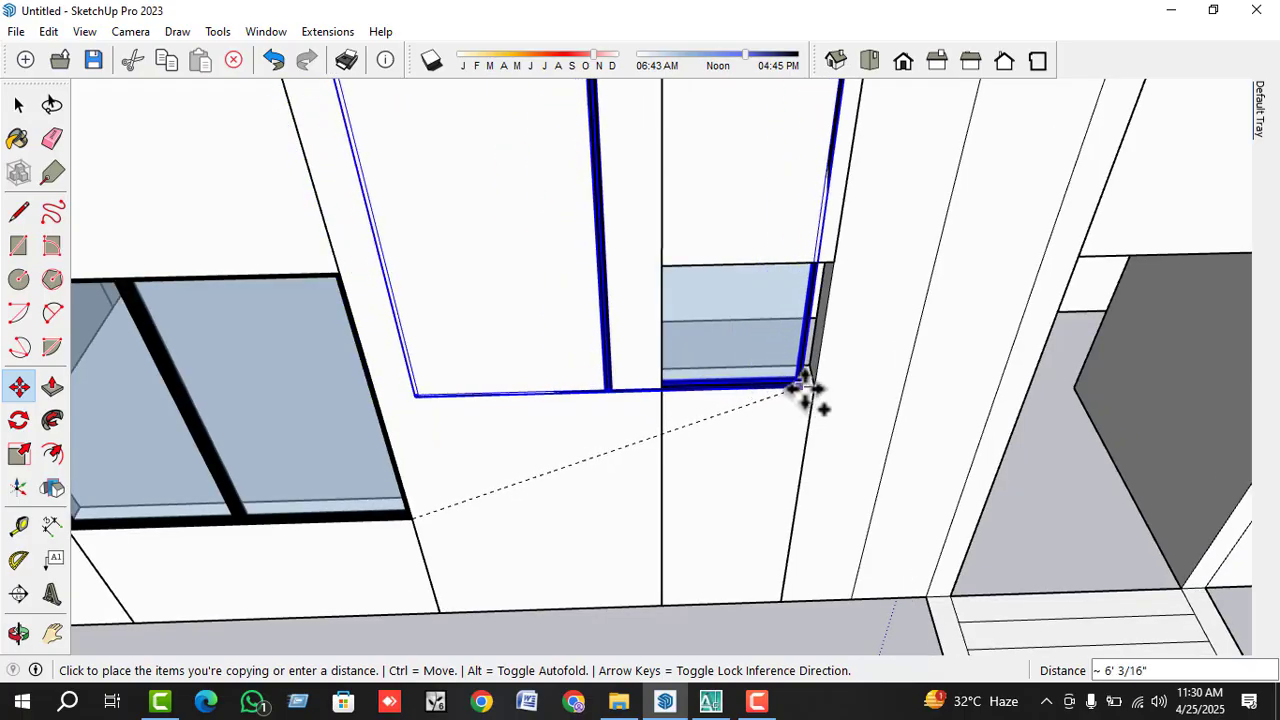
pyautogui.click(814, 400)
# - Scale the copied window to 0.40 along the red axis to match the width of the small opening
pyautogui.scroll(-6, 814, 400)
pyautogui.press('space')
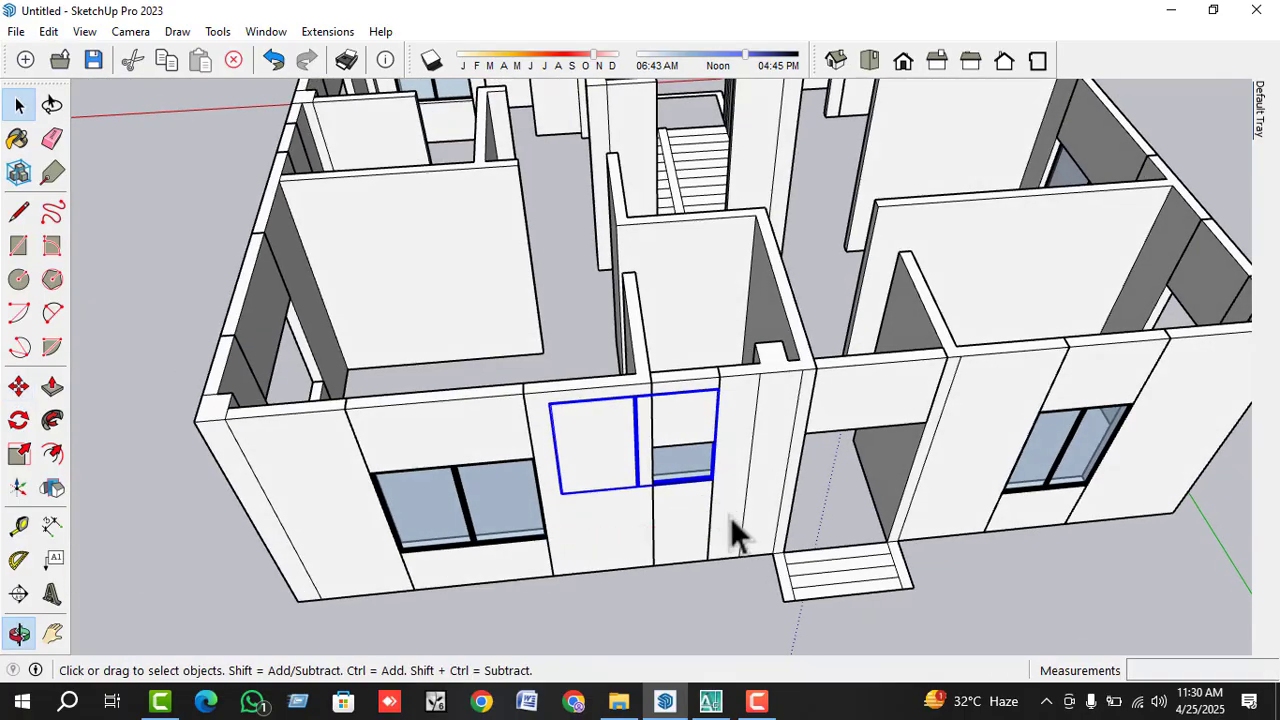
pyautogui.scroll(2, 730, 517)
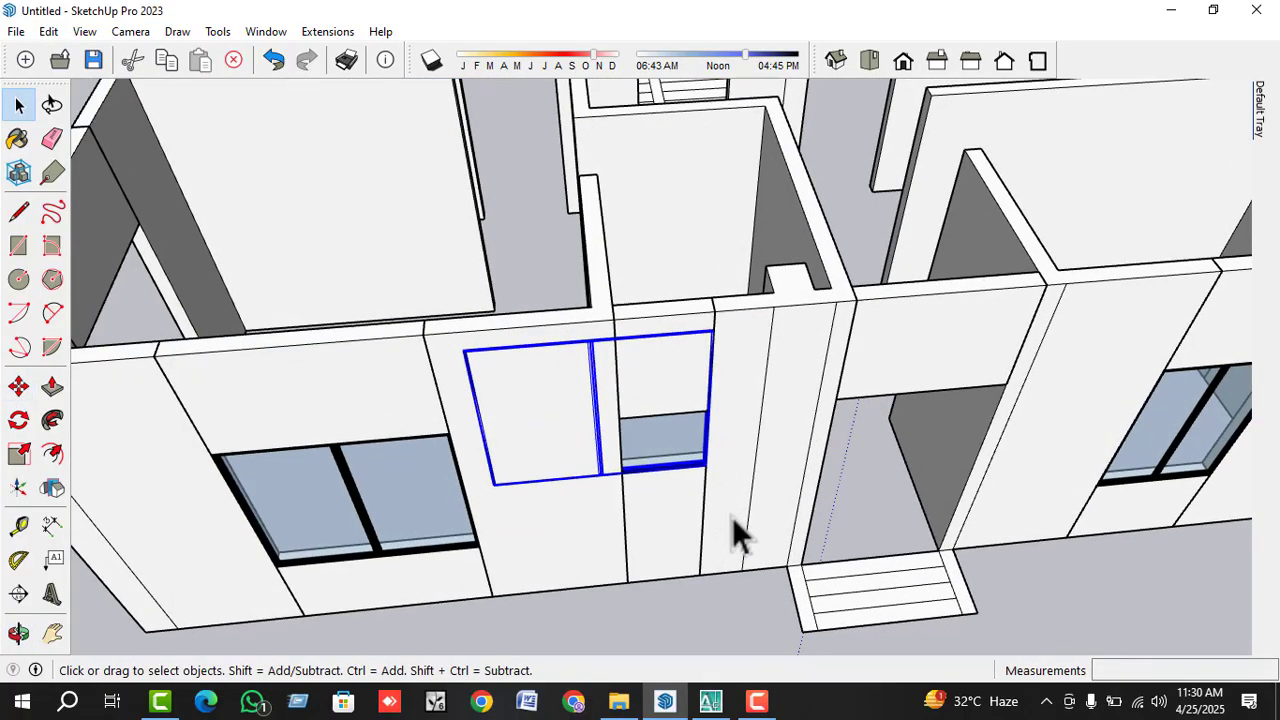
pyautogui.click(18, 453)
pyautogui.scroll(2, 572, 441)
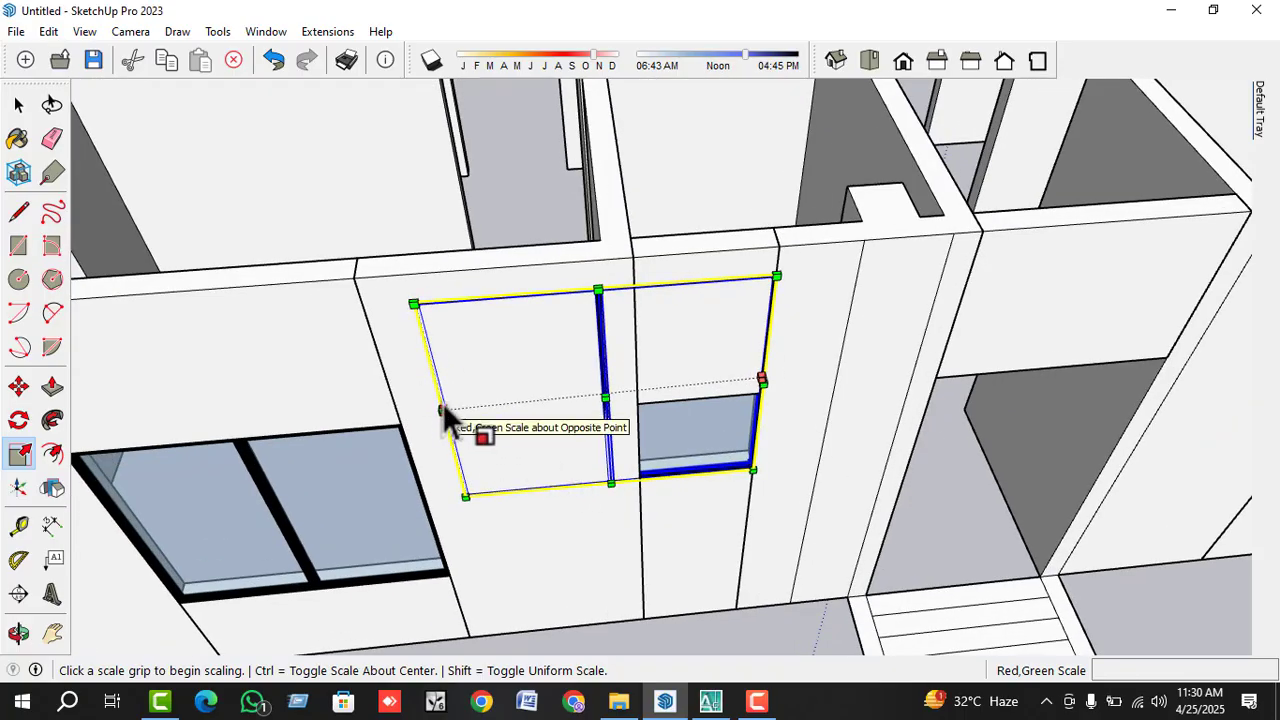
pyautogui.moveTo(442, 404); pyautogui.dragTo(636, 372)
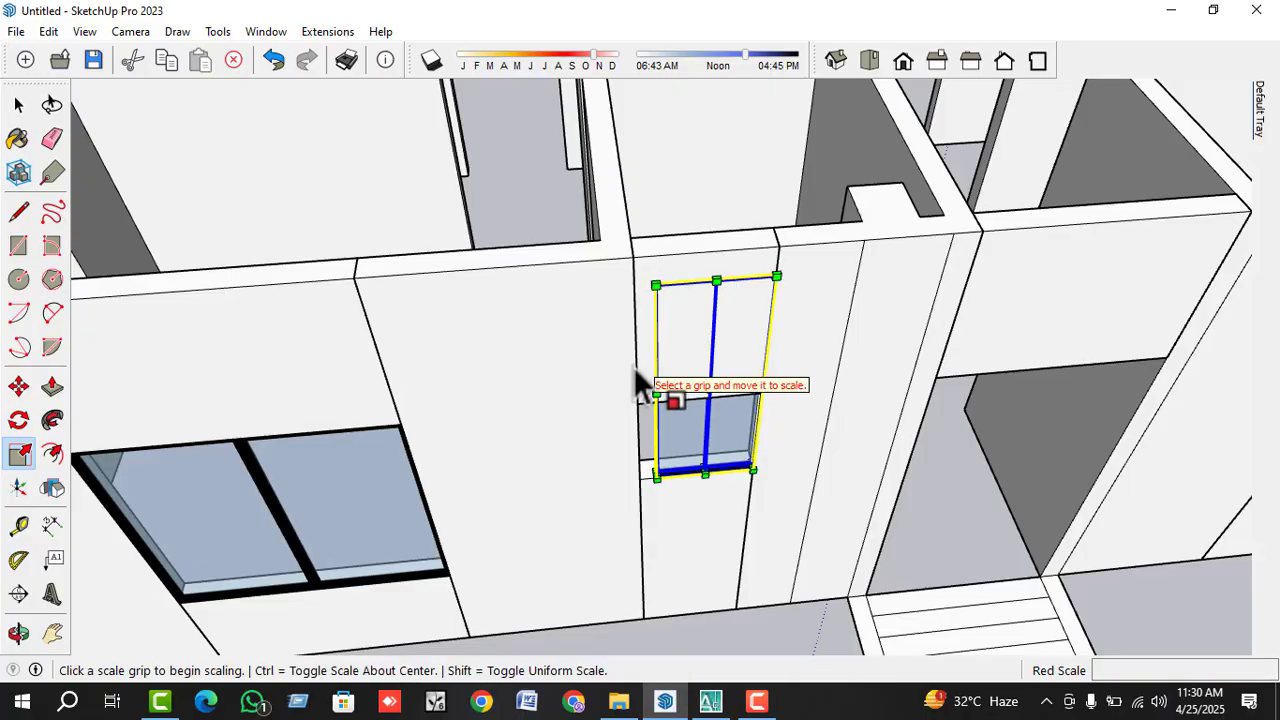
pyautogui.hotkey('ctrl', 'z')
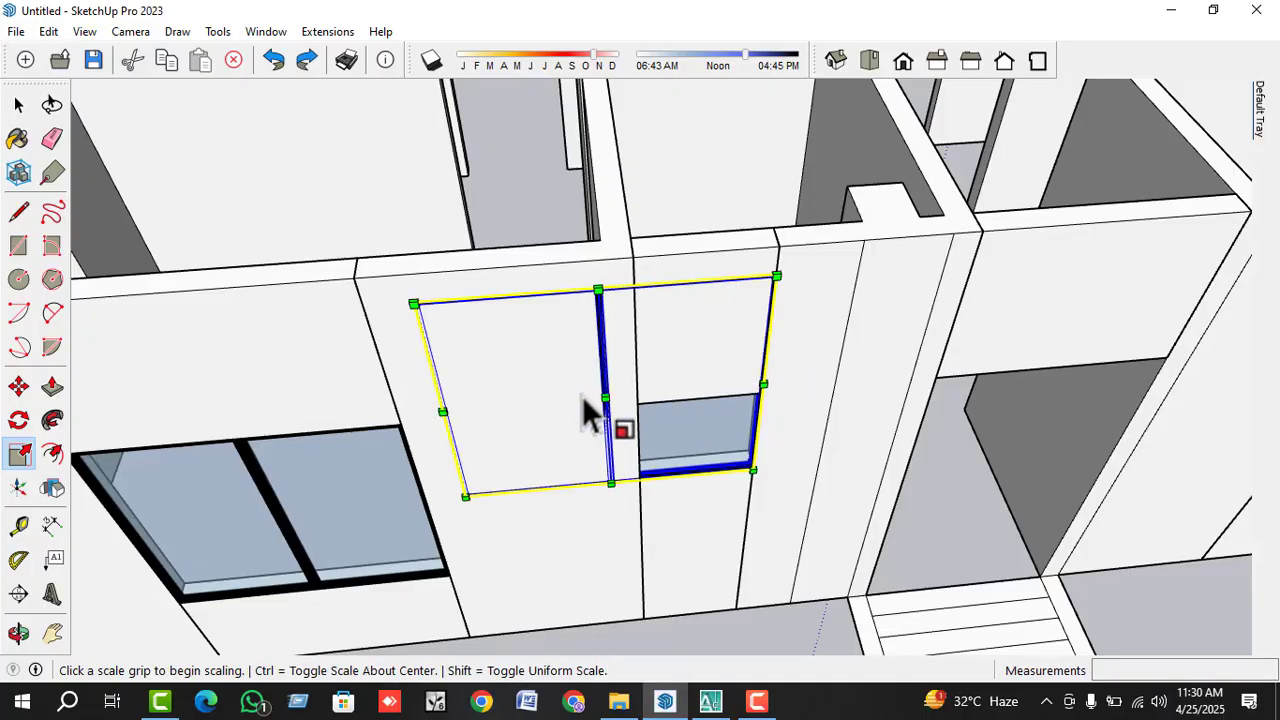
pyautogui.moveTo(442, 404); pyautogui.dragTo(655, 358)
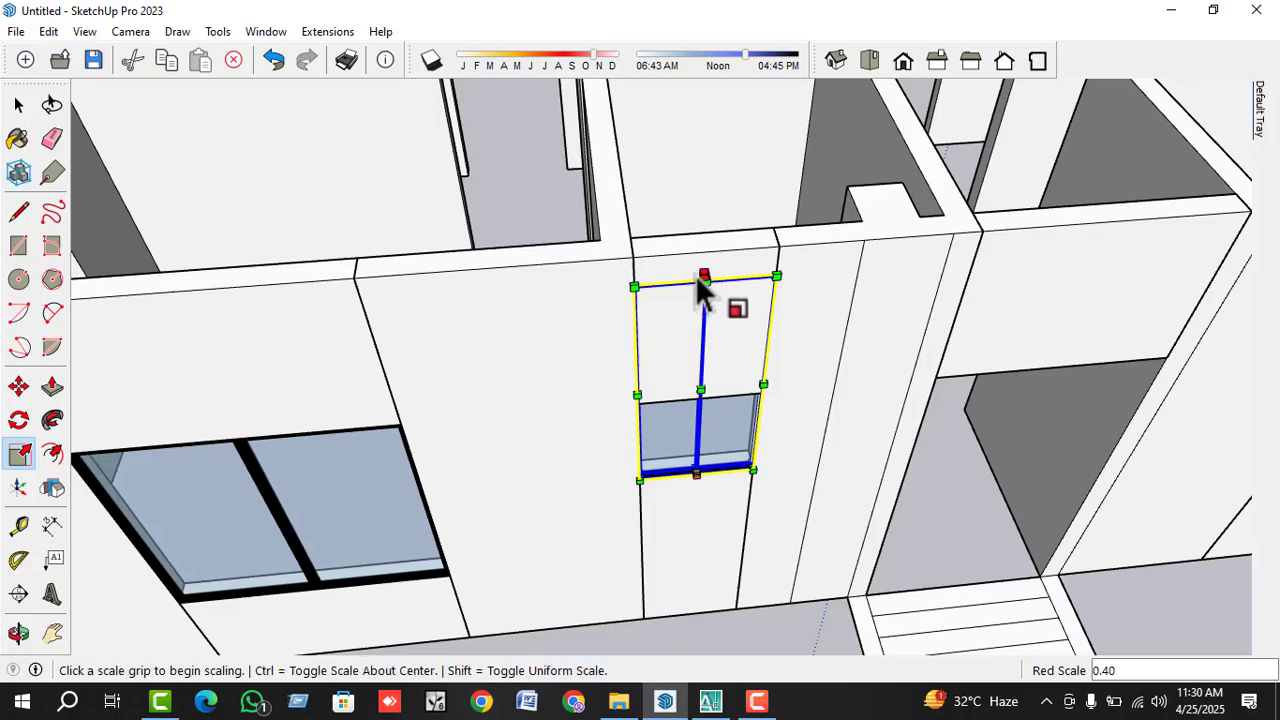
# - Reduce the copied window's height from its top edge to fit the small opening
pyautogui.moveTo(696, 278); pyautogui.dragTo(734, 394)
pyautogui.moveTo(734, 394); pyautogui.dragTo(660, 420, button='middle')
pyautogui.press('space')
# - Copy the small window to the open ground outside the other side wall, whose openings are still empty
pyautogui.scroll(-3, 655, 565)
pyautogui.press('m')
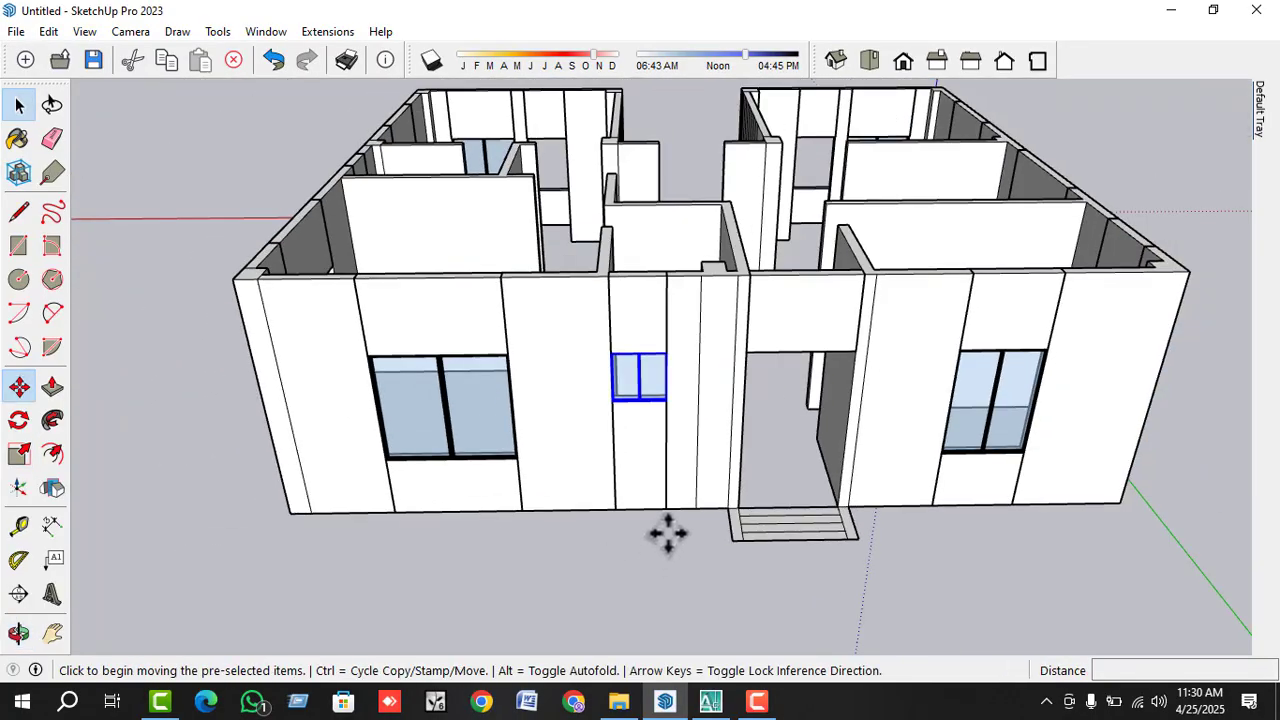
pyautogui.click(668, 404)
pyautogui.moveTo(617, 531); pyautogui.dragTo(523, 537, button='middle')
pyautogui.press('ctrl')
pyautogui.click(513, 540)
pyautogui.press('space')
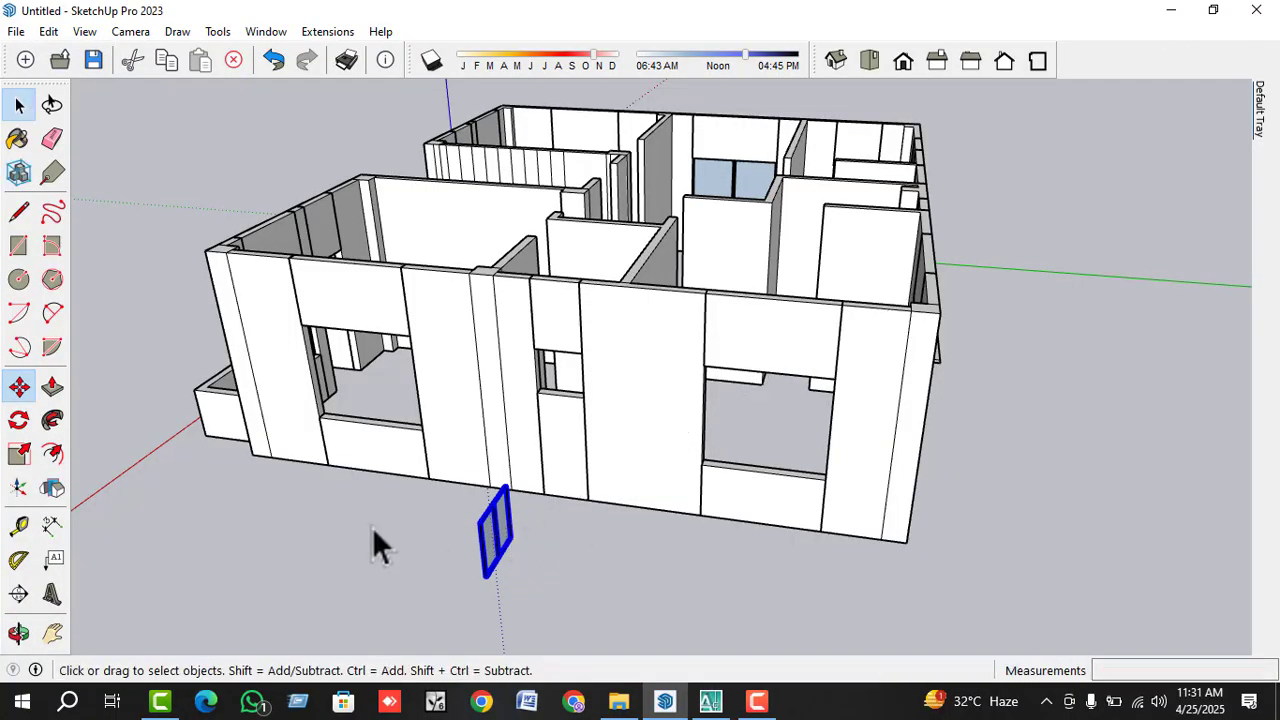
# - Rotate the copied small window on the ground plane until it runs parallel to the side wall
pyautogui.click(19, 420)
pyautogui.click(560, 598)
pyautogui.click(552, 582)
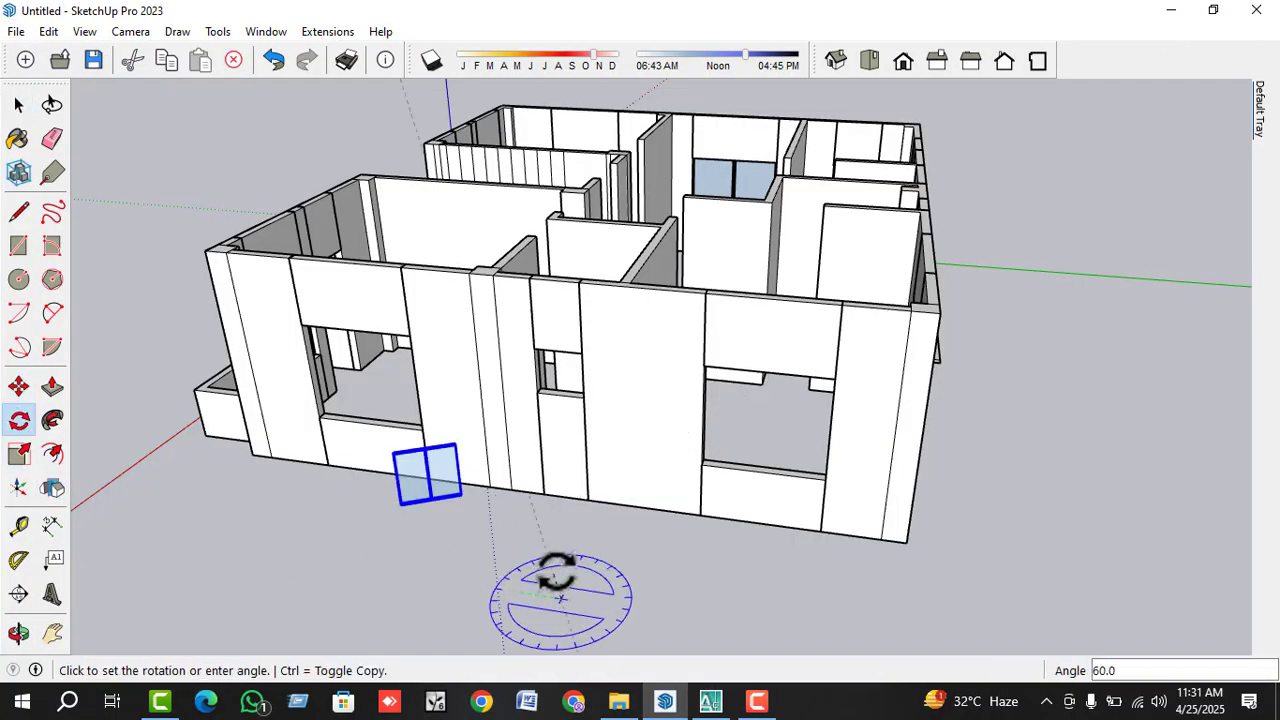
pyautogui.click(578, 560)
pyautogui.press('space')
# - Move the rotated window by its bottom corner to the bottom corner of the small opening in the middle of the side wall
pyautogui.scroll(5, 464, 518)
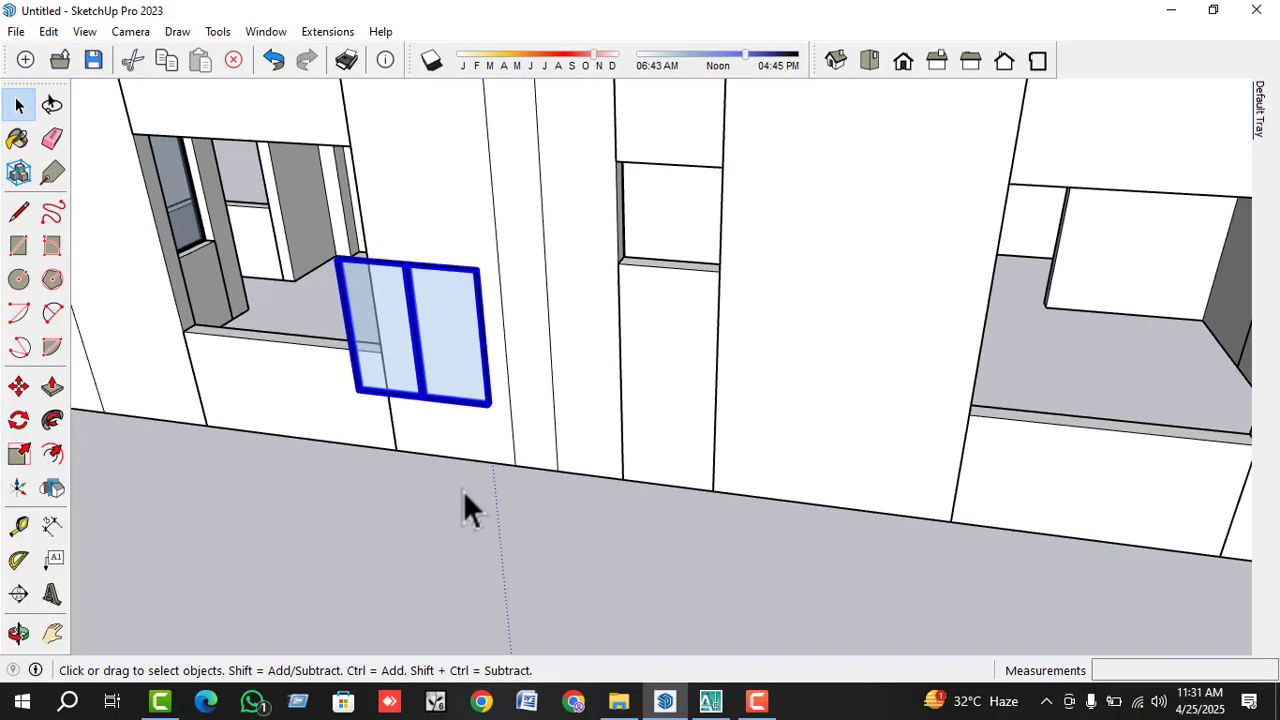
pyautogui.press('m')
pyautogui.click(488, 404)
pyautogui.moveTo(443, 500); pyautogui.dragTo(637, 309, button='middle')
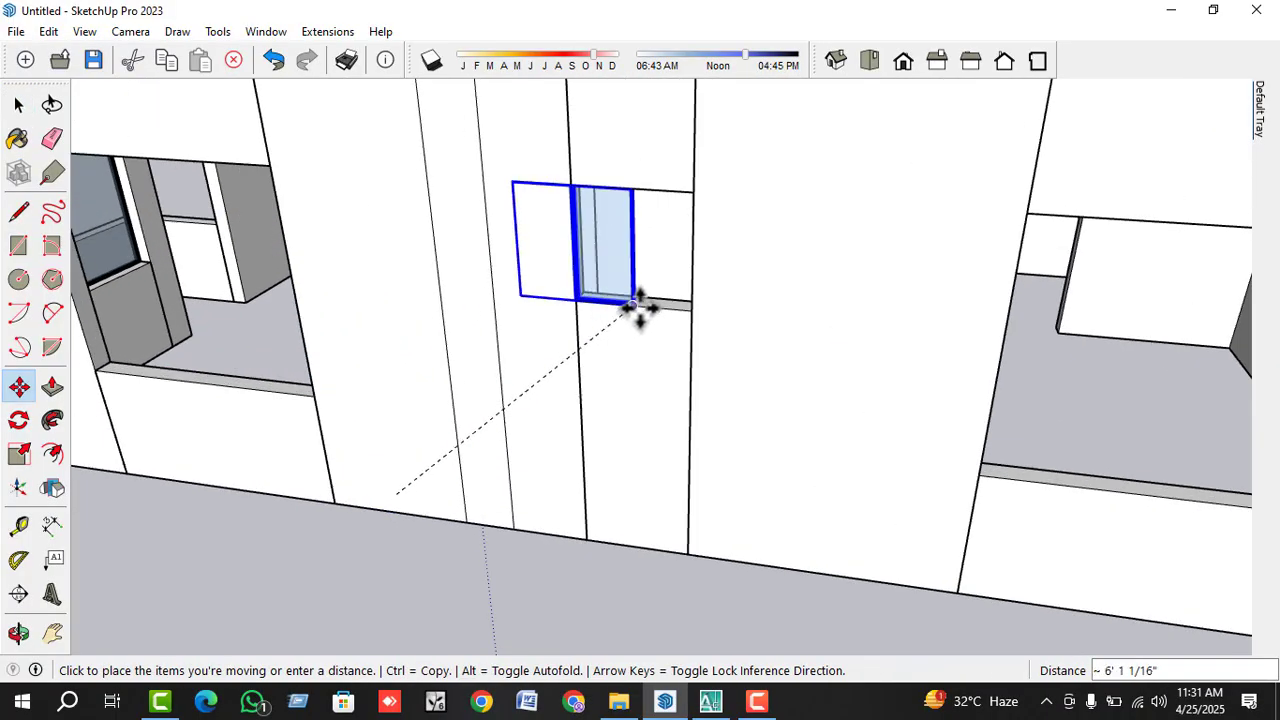
pyautogui.click(690, 310)
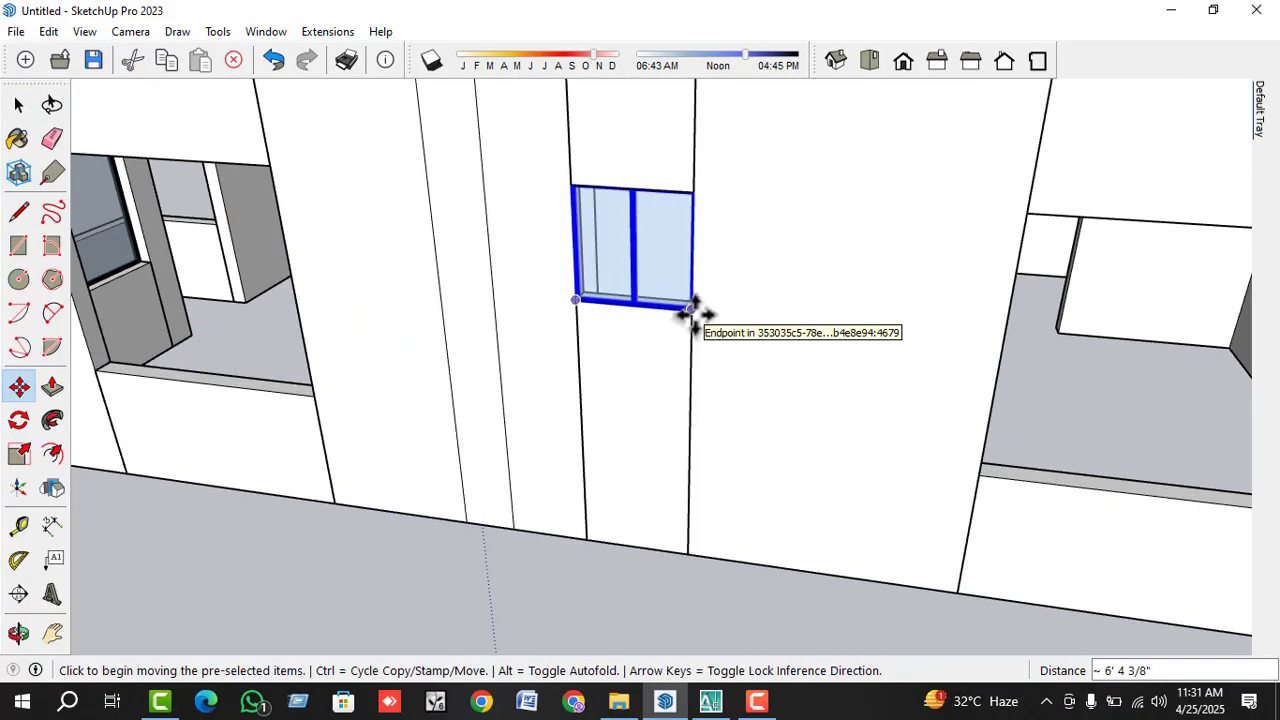
# - Copy the fitted small window by its bottom corner to the bottom corner of the neighbouring wide opening in the side wall
pyautogui.click(690, 309)
pyautogui.press('ctrl')
pyautogui.moveTo(749, 514); pyautogui.dragTo(1074, 520, button='middle')
pyautogui.click(1103, 503)
pyautogui.scroll(-3, 606, 566)
pyautogui.scroll(4, 989, 531)
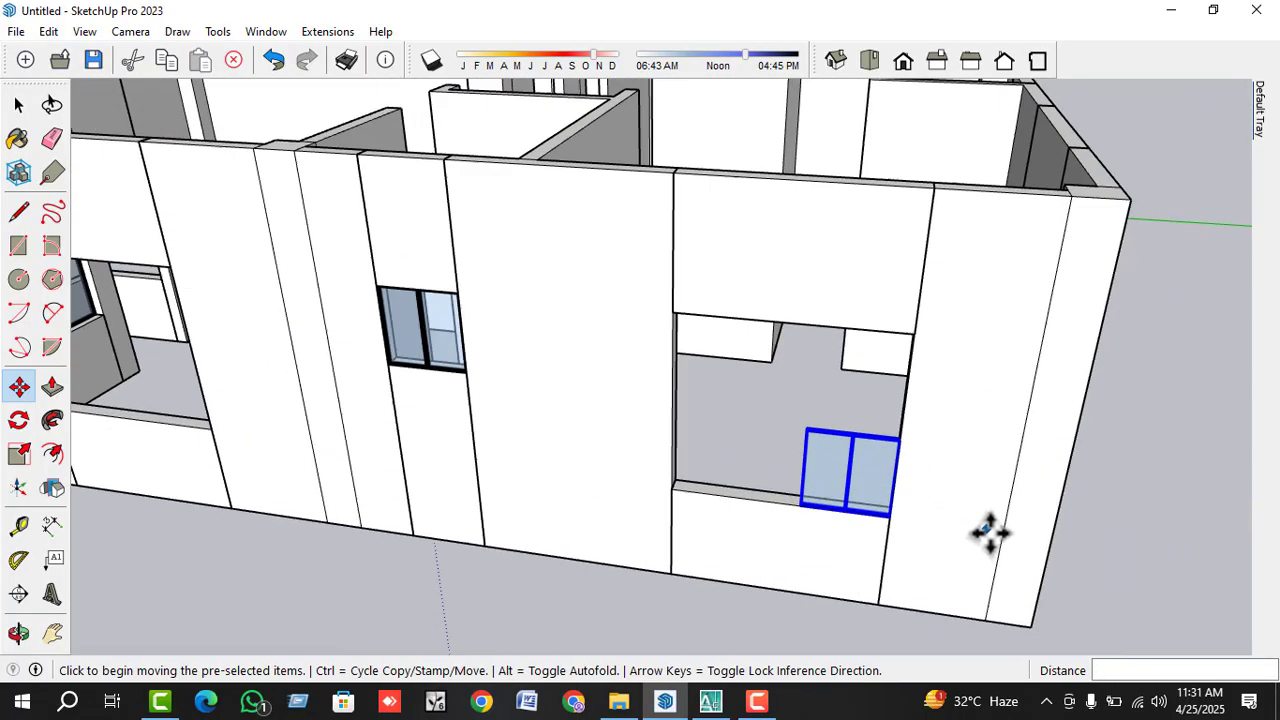
# - Stretch the copied window along the red axis across most of the wide opening's width
pyautogui.press('space')
pyautogui.click(20, 424)
pyautogui.click(19, 452)
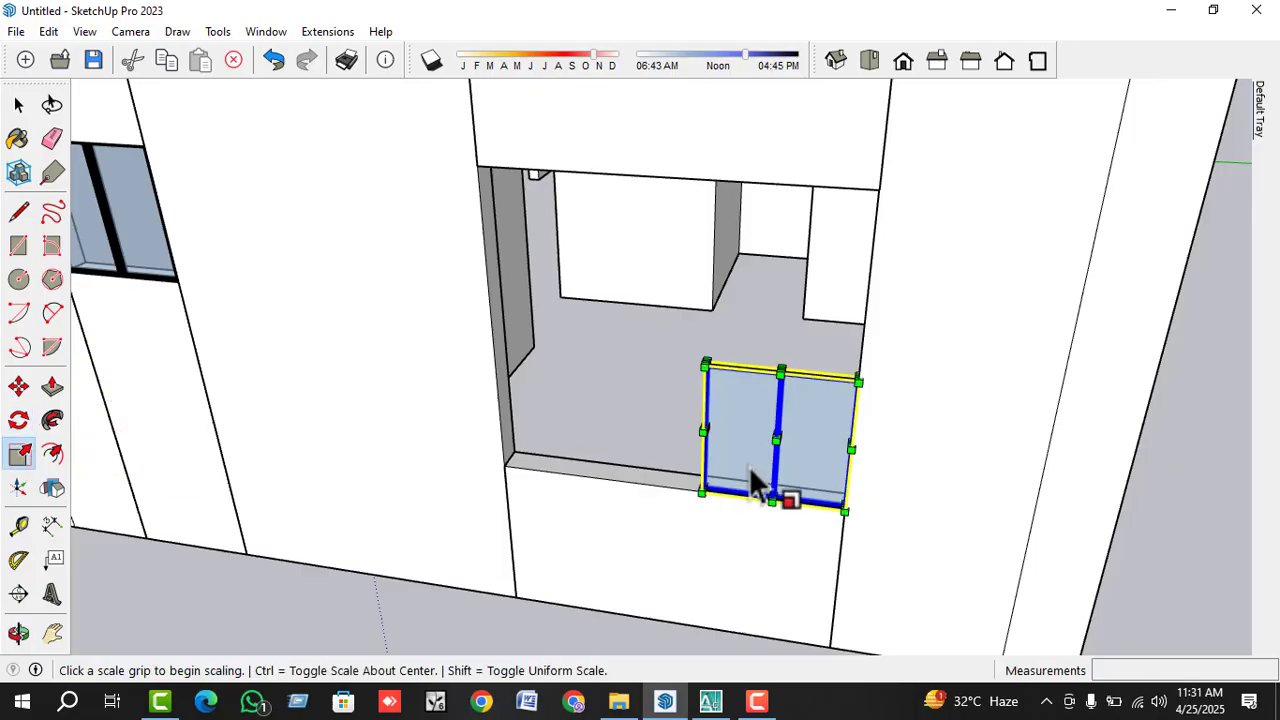
pyautogui.scroll(3, 750, 470)
pyautogui.moveTo(655, 460); pyautogui.dragTo(749, 482, button='middle')
pyautogui.scroll(-2, 528, 435)
pyautogui.scroll(2, 1109, 526)
pyautogui.scroll(2, 870, 490)
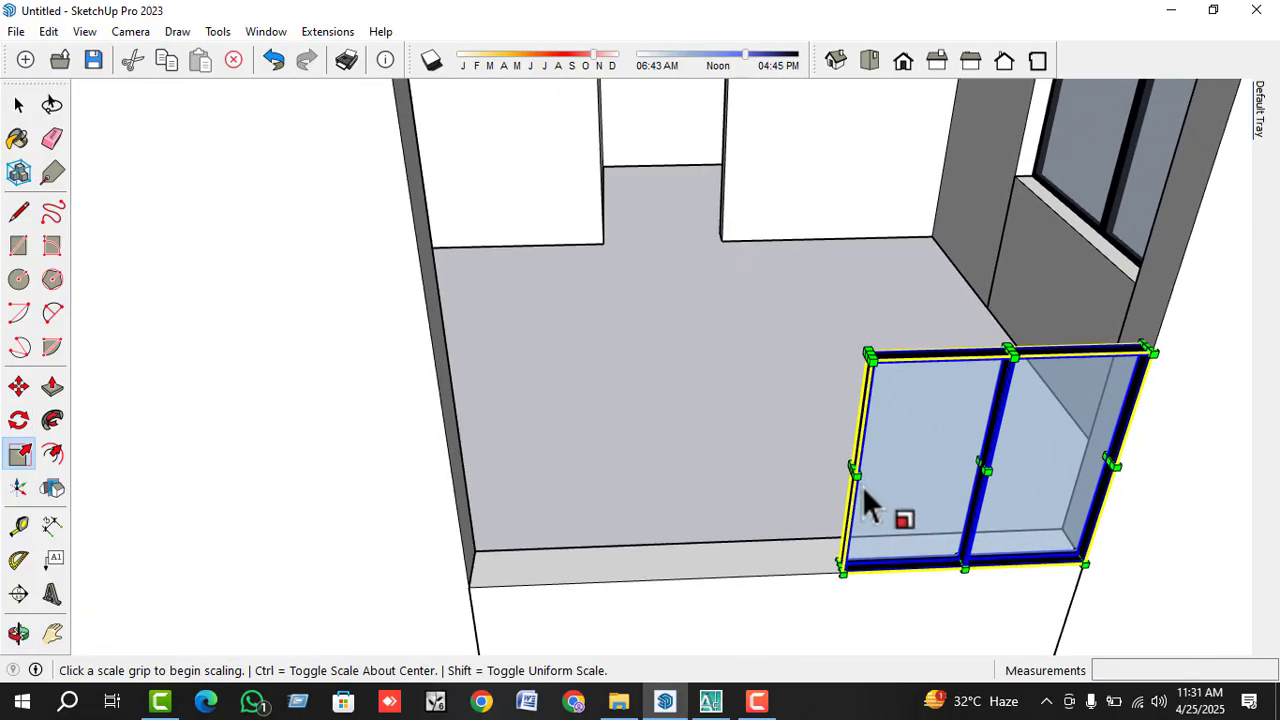
pyautogui.click(855, 462)
pyautogui.click(478, 470)
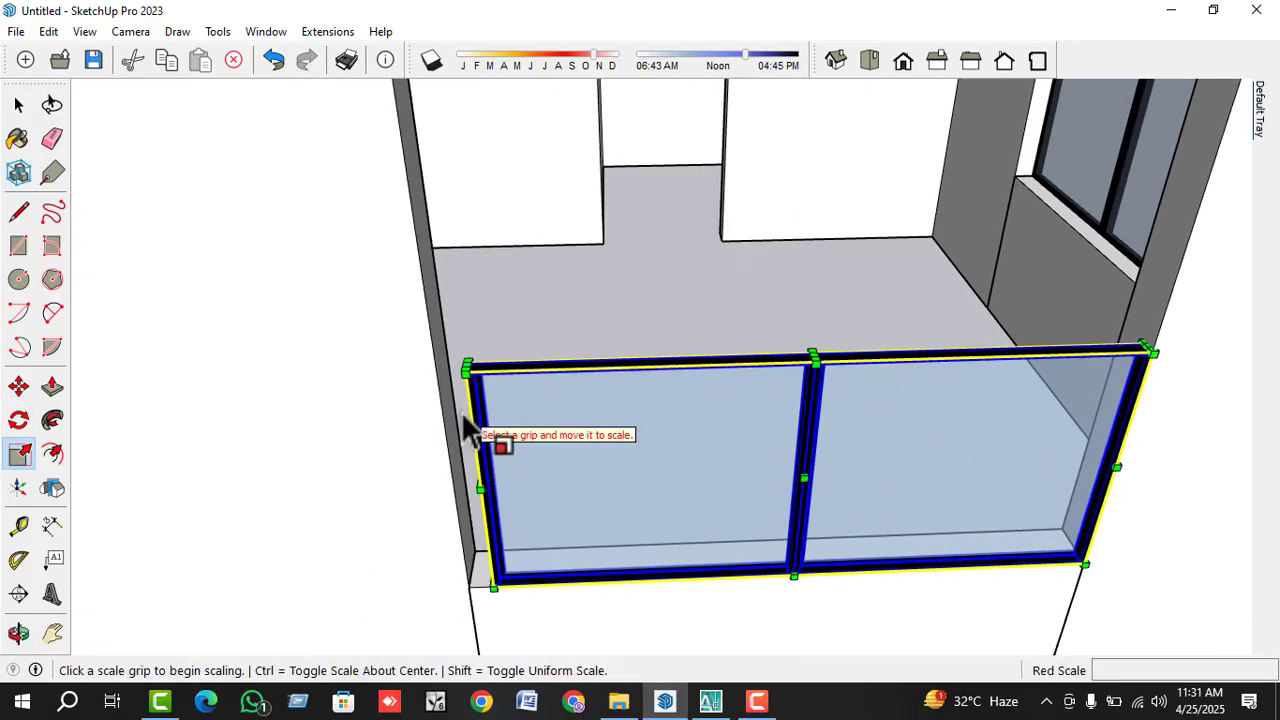
# - Try to widen the window by about 1.05 along the red axis to reach the opening's far side, and undo that scaling
pyautogui.click(481, 488)
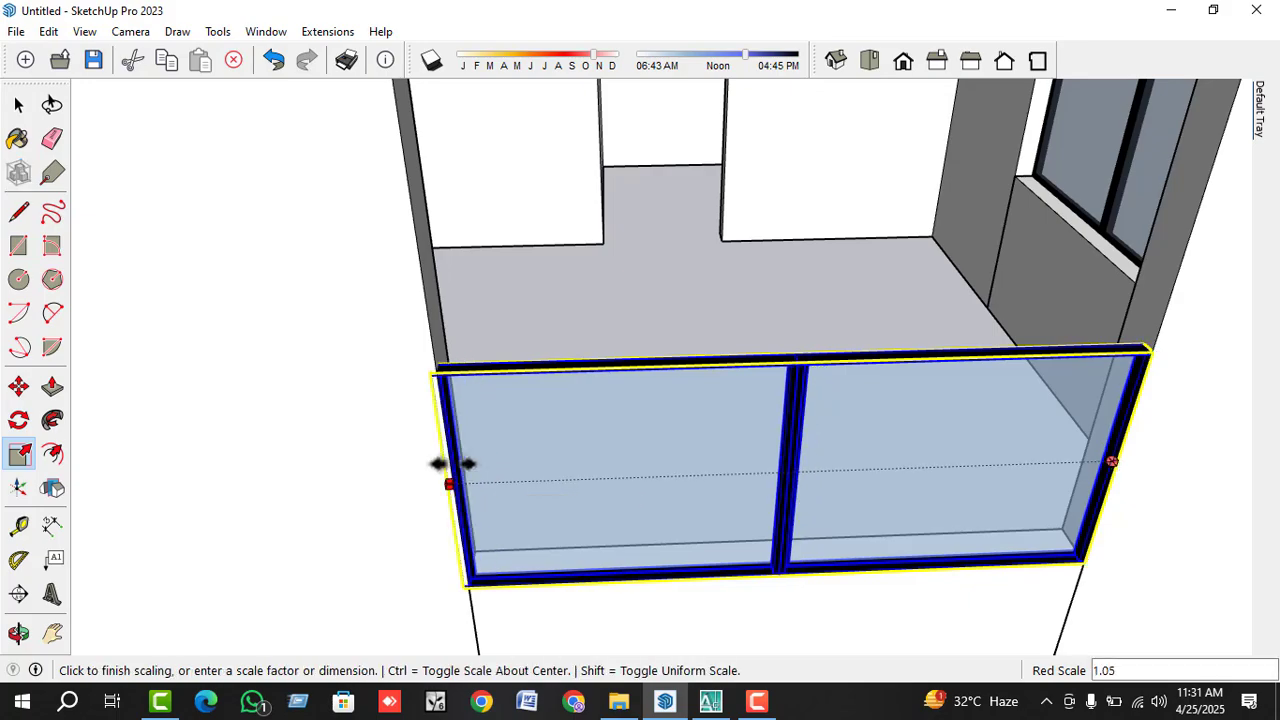
pyautogui.press('space')
pyautogui.scroll(-2, 737, 466)
pyautogui.moveTo(737, 466); pyautogui.dragTo(769, 423, button='middle')
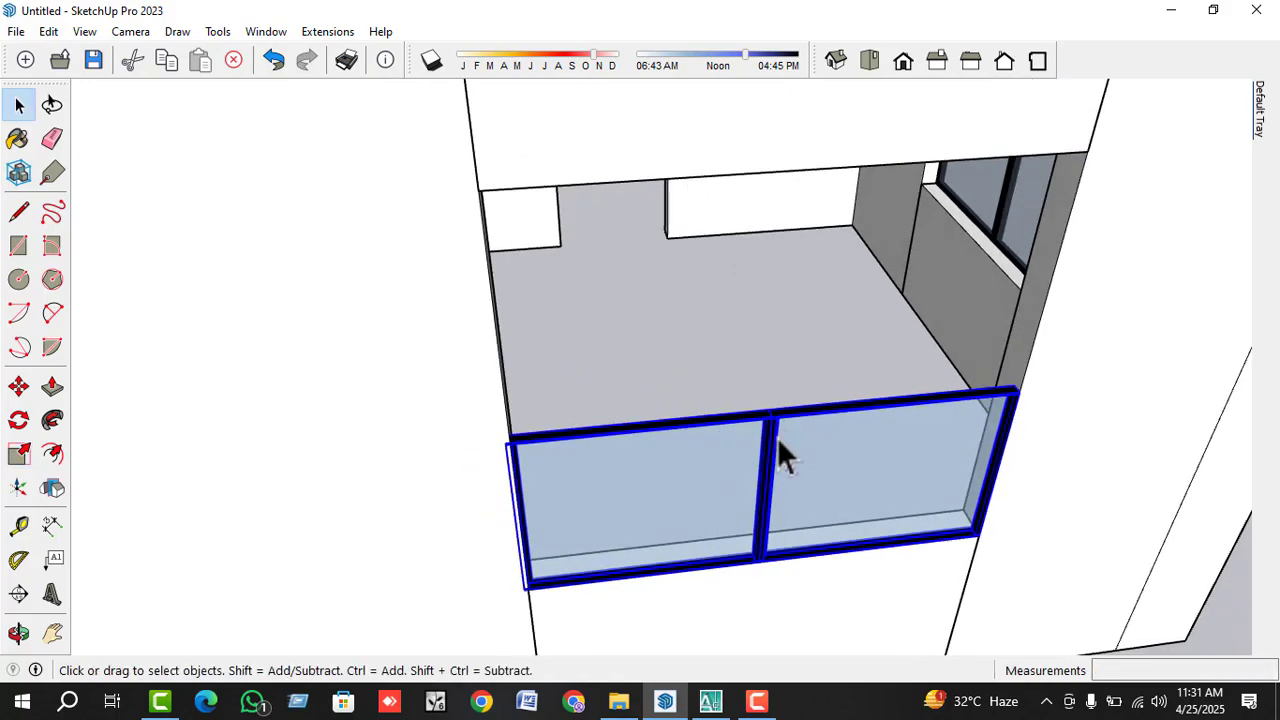
pyautogui.hotkey('ctrl', 'z')
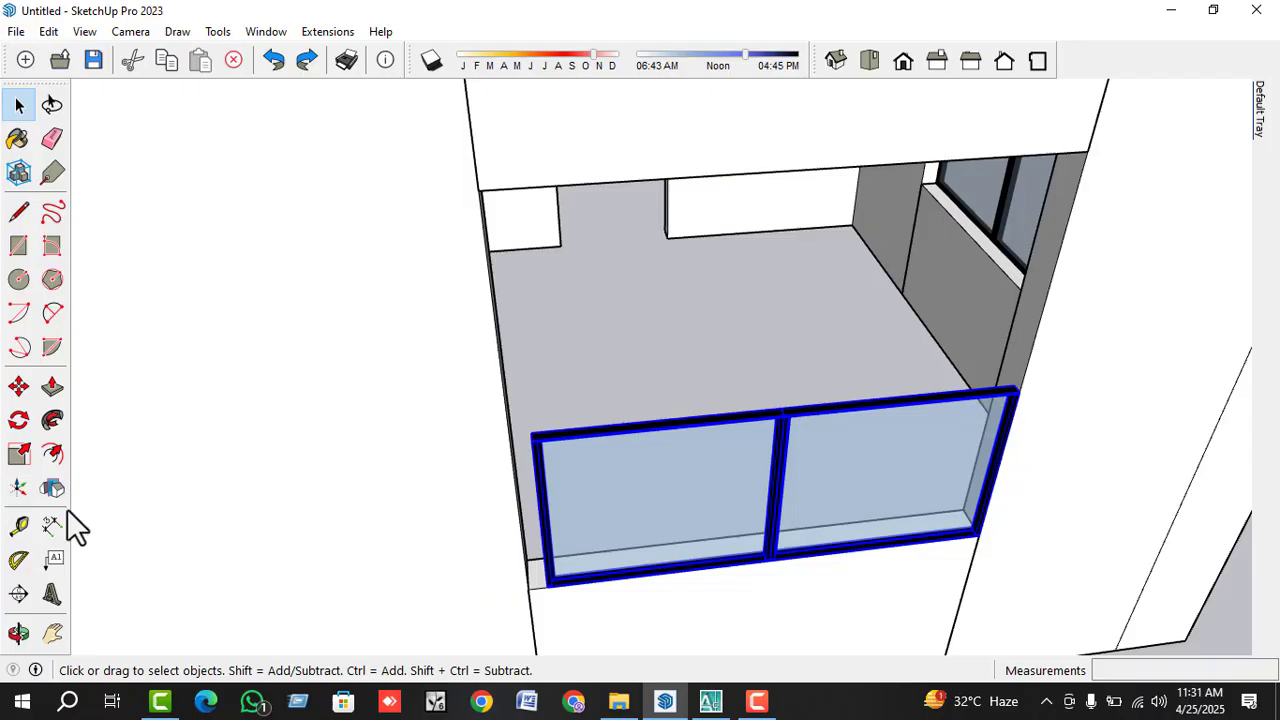
# - Scale the window to about 1.04 along the red axis and fine-tune its edge to meet the far side of the wide opening
pyautogui.scroll(5, 559, 515)
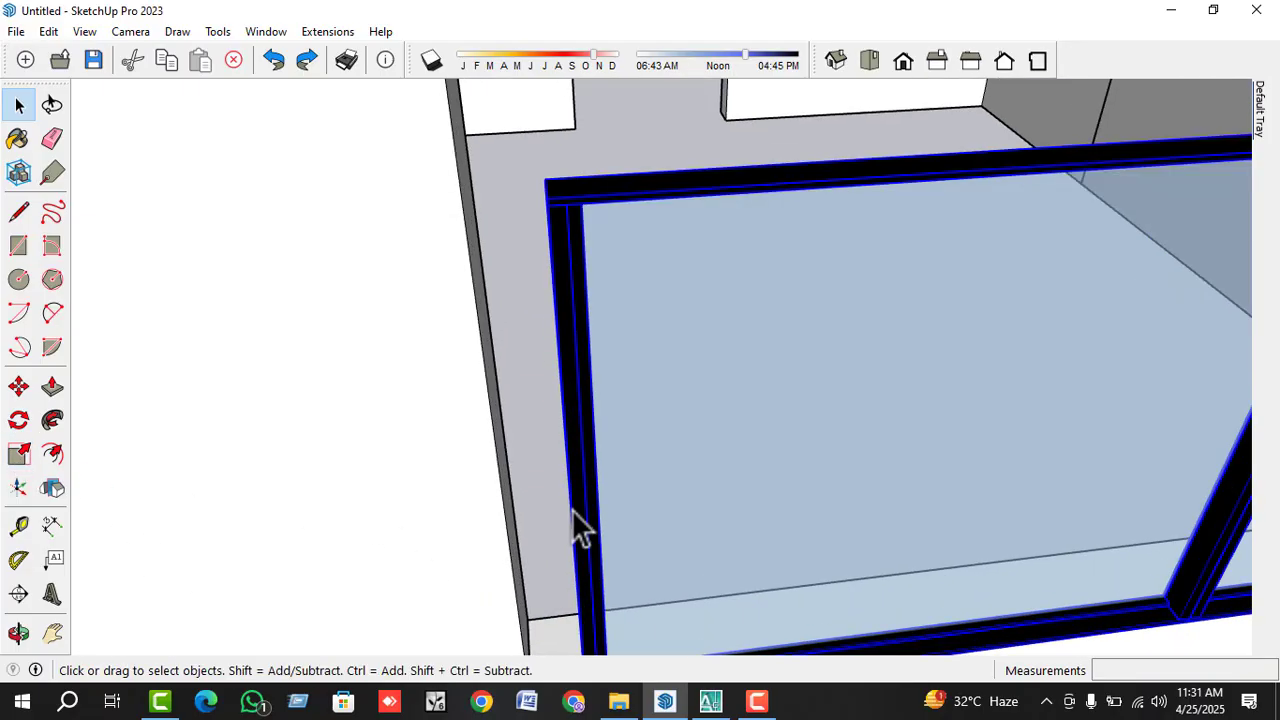
pyautogui.click(20, 455)
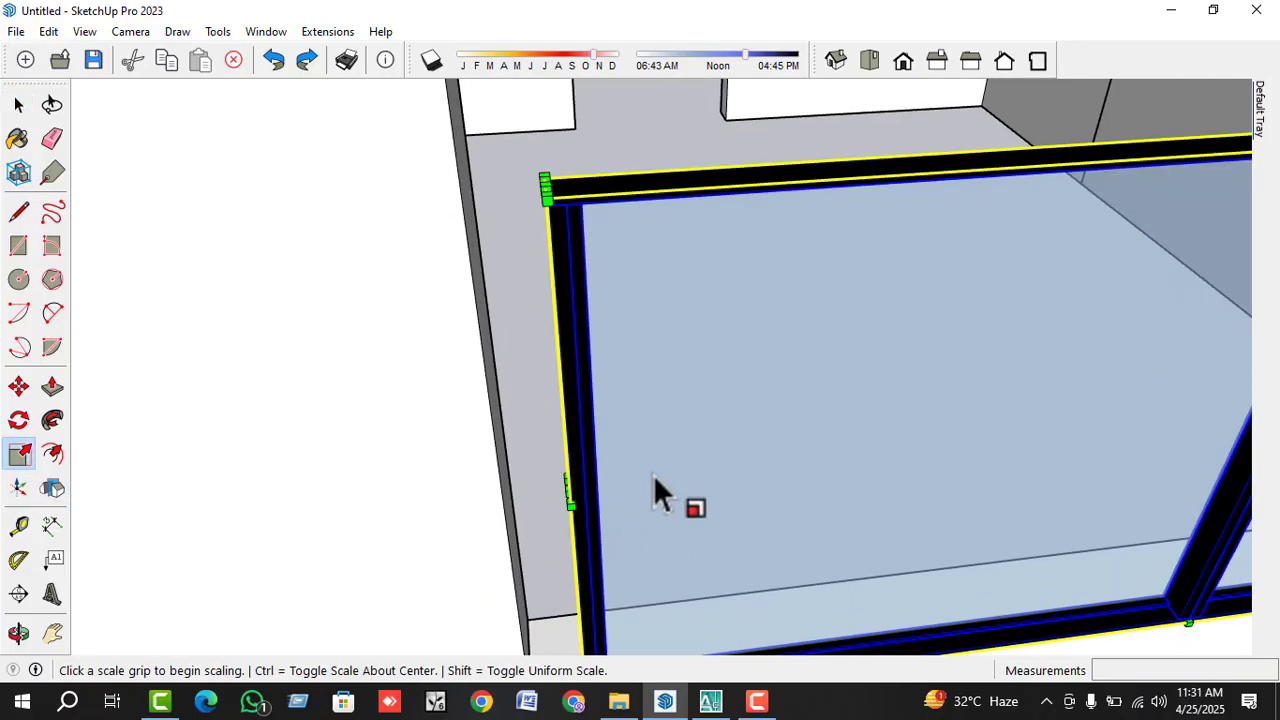
pyautogui.click(570, 488)
pyautogui.click(505, 470)
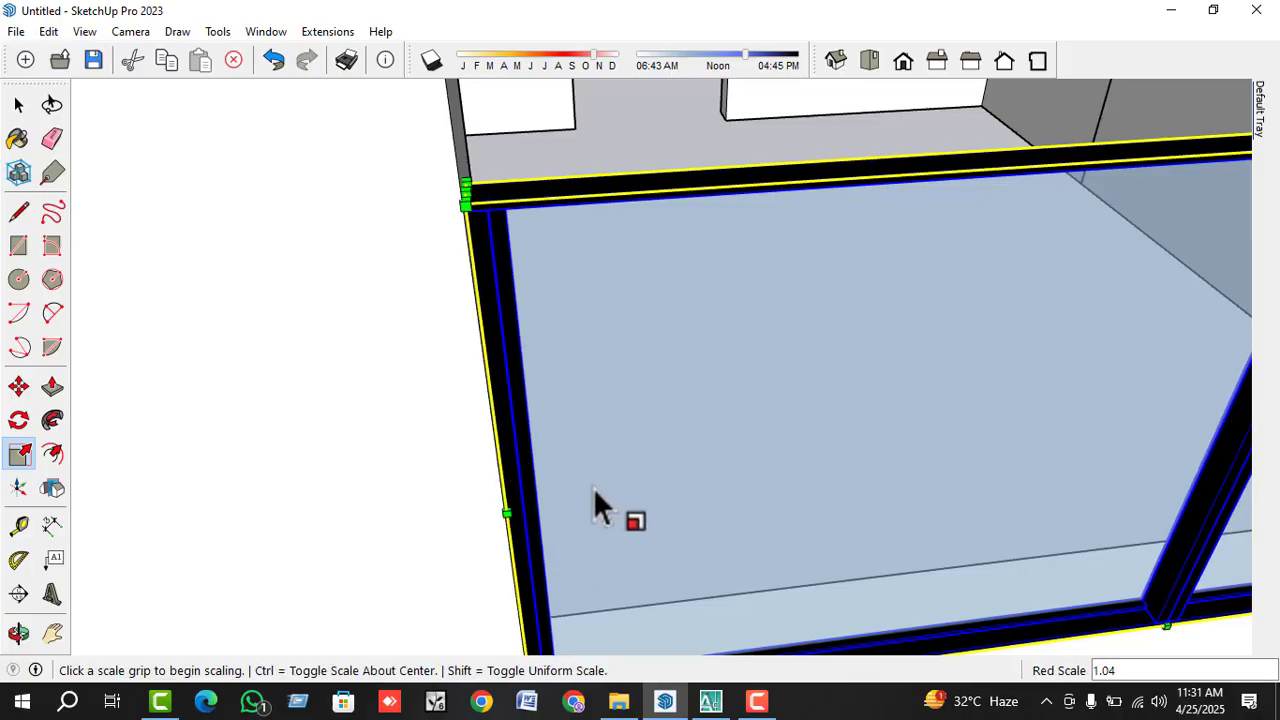
pyautogui.scroll(-2, 608, 515)
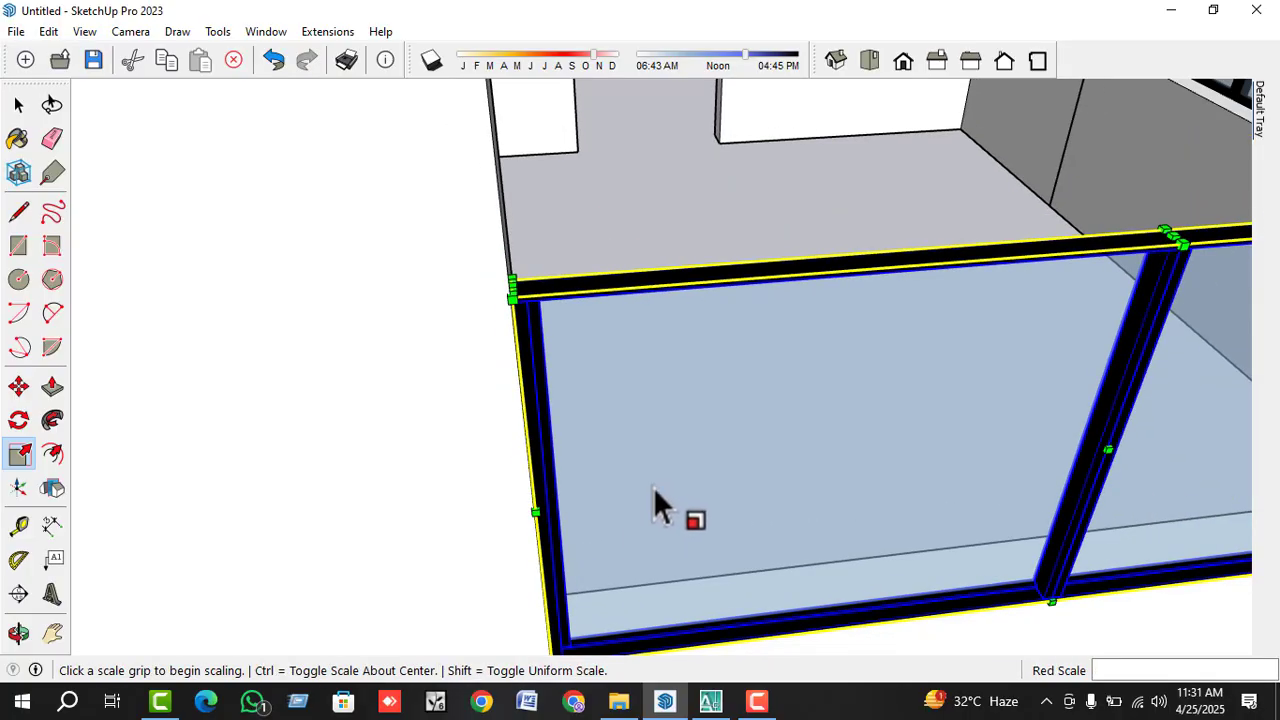
pyautogui.click(535, 497)
pyautogui.click(533, 495)
pyautogui.scroll(-3, 880, 429)
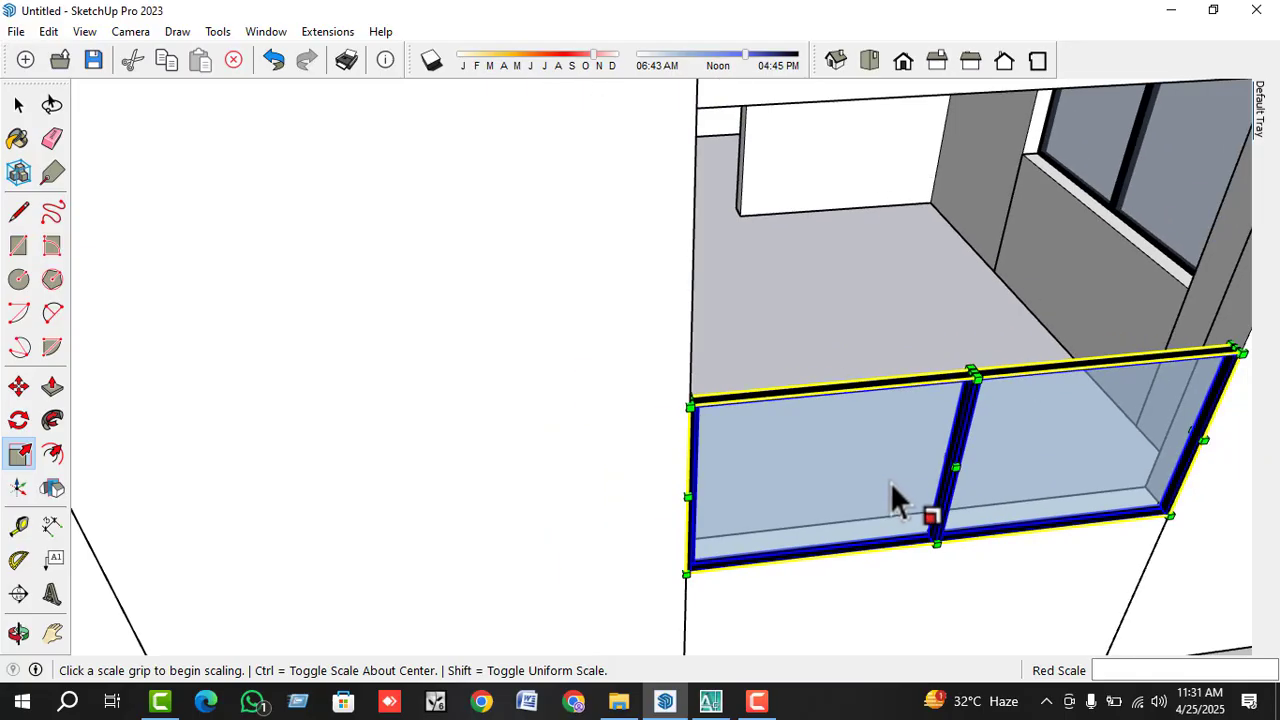
# - Scale the selected window upward to fill the full height of its wall opening
pyautogui.click(972, 372)
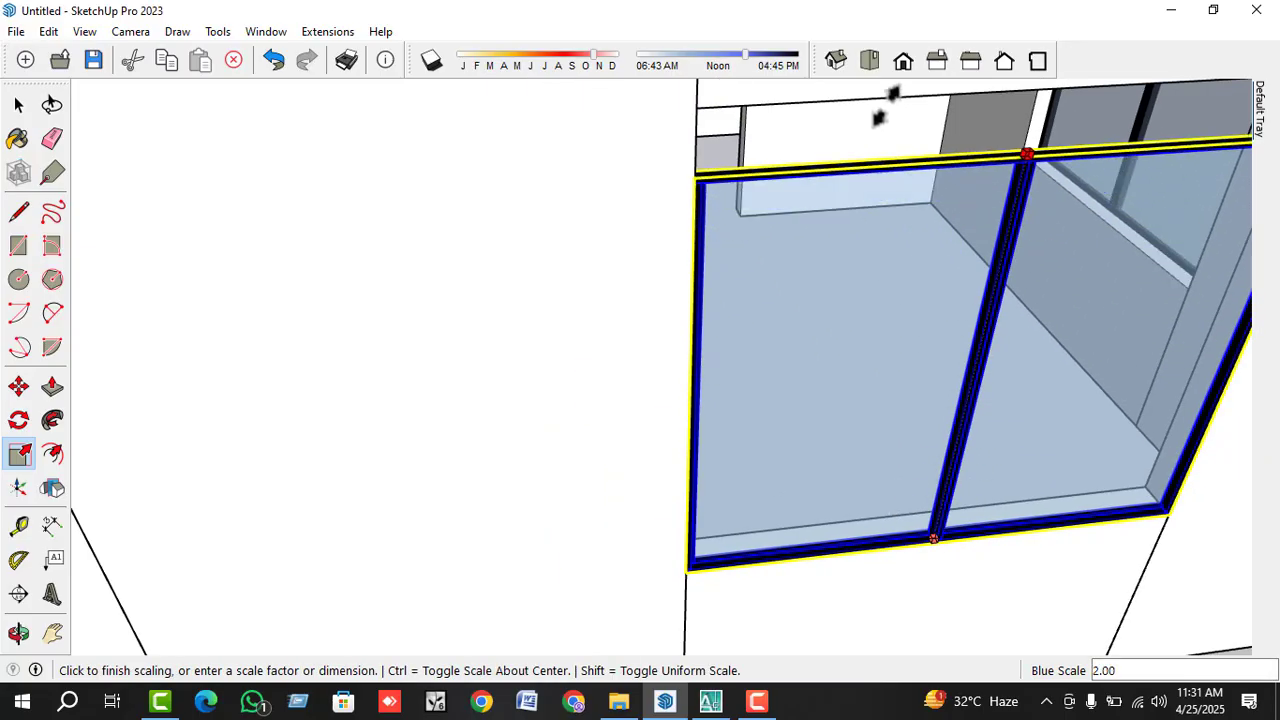
pyautogui.press('space')
pyautogui.scroll(-6, 880, 349)
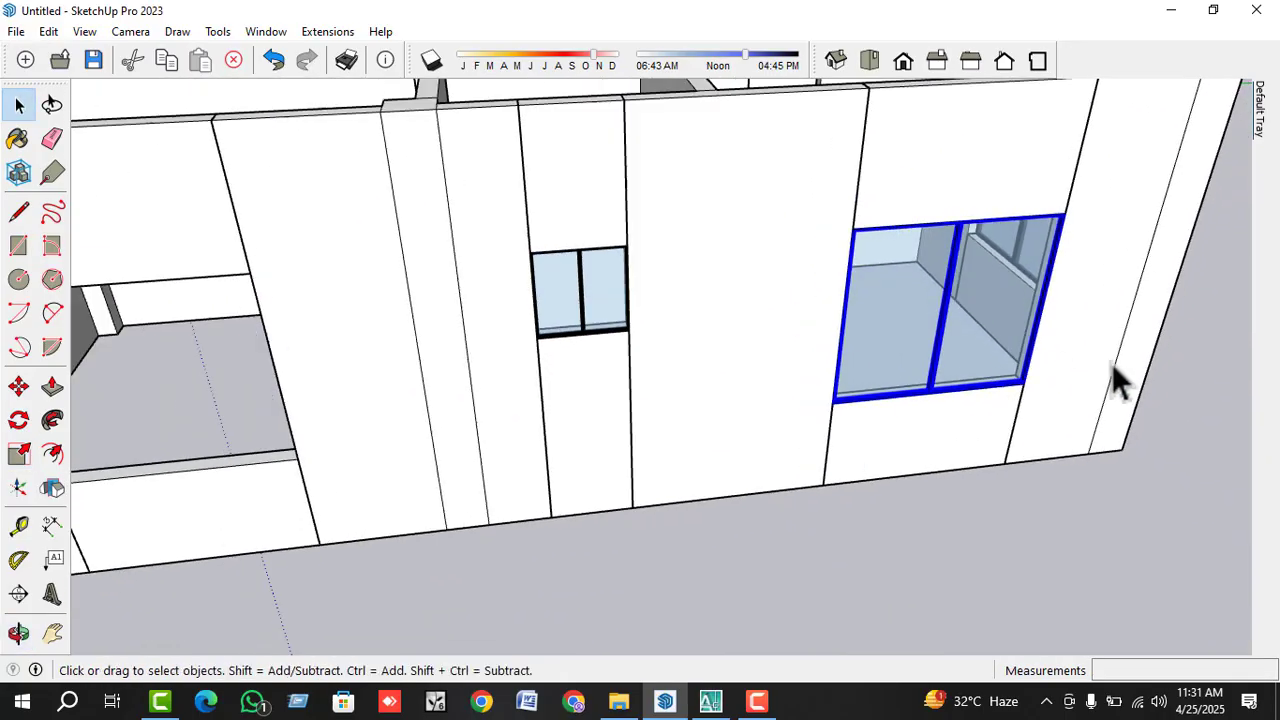
# - Copy the large window 17' 4" along the wall into the empty opening on the far side of the small window
pyautogui.press('m')
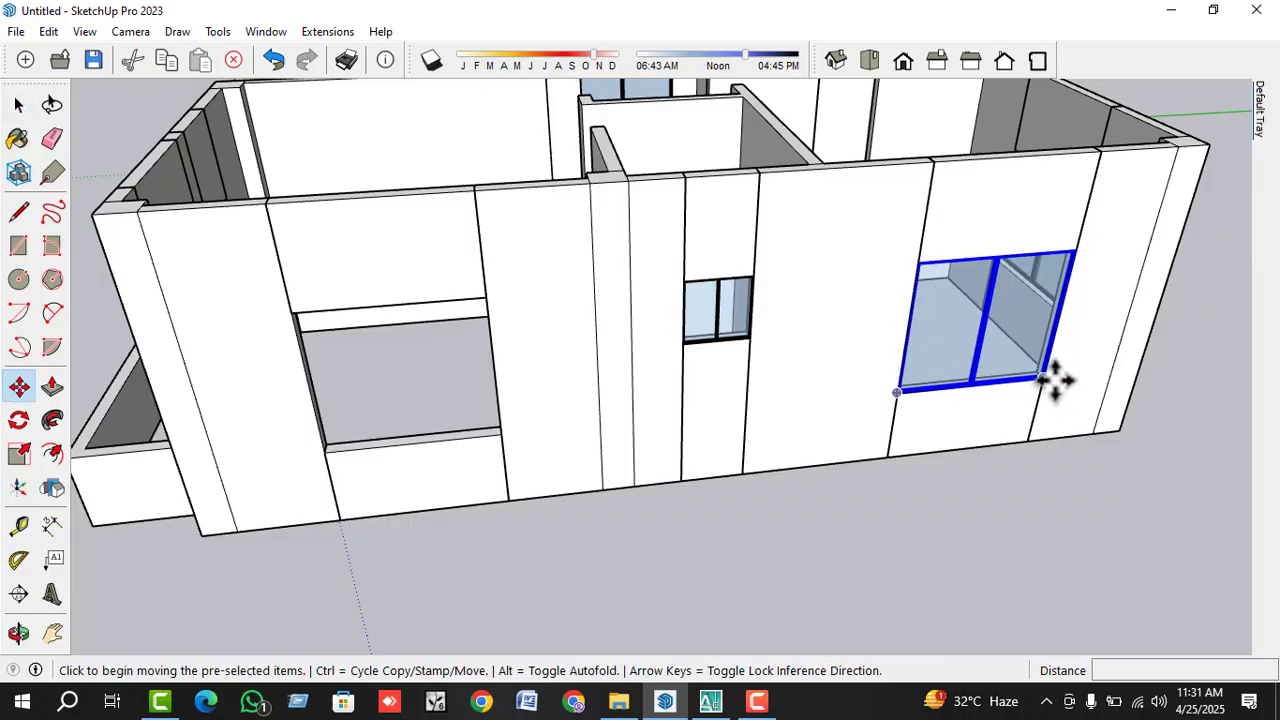
pyautogui.click(1045, 378)
pyautogui.press('ctrl')
pyautogui.scroll(2, 488, 445)
pyautogui.click(508, 434)
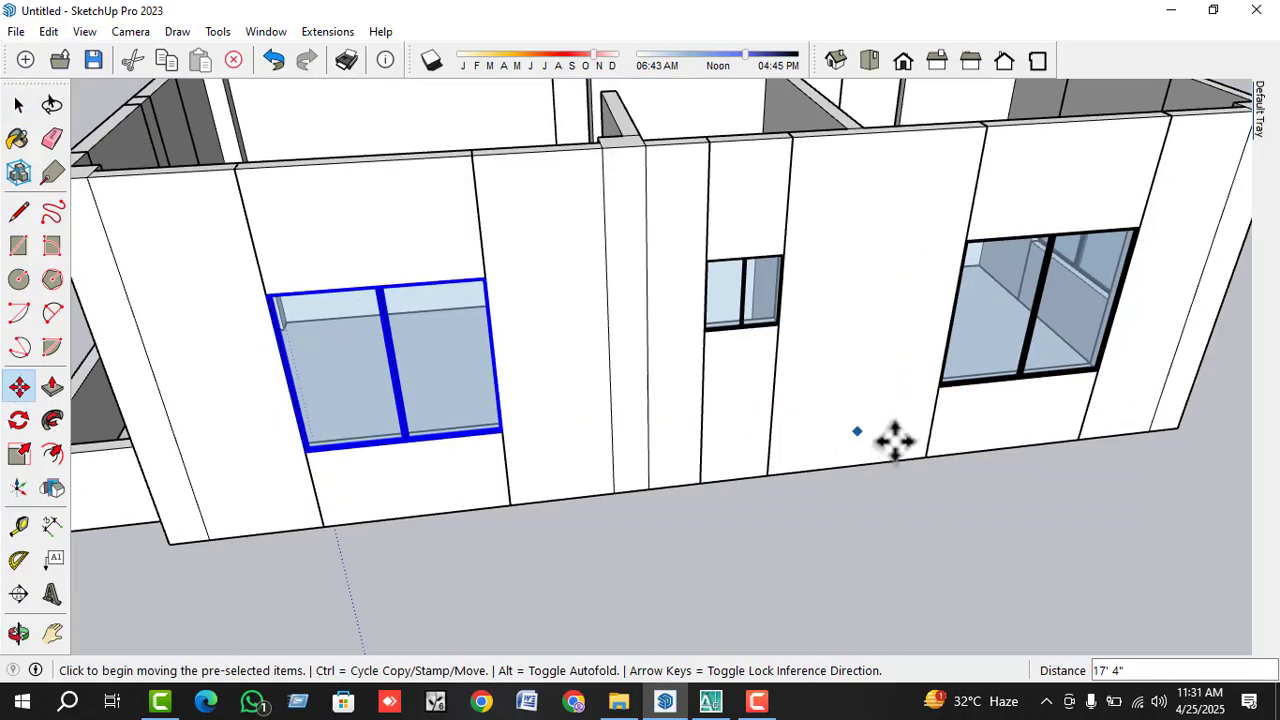
pyautogui.moveTo(894, 437); pyautogui.dragTo(400, 391, button='middle')
pyautogui.scroll(2, 561, 418)
pyautogui.moveTo(561, 418); pyautogui.dragTo(457, 391, button='middle')
pyautogui.press('space')
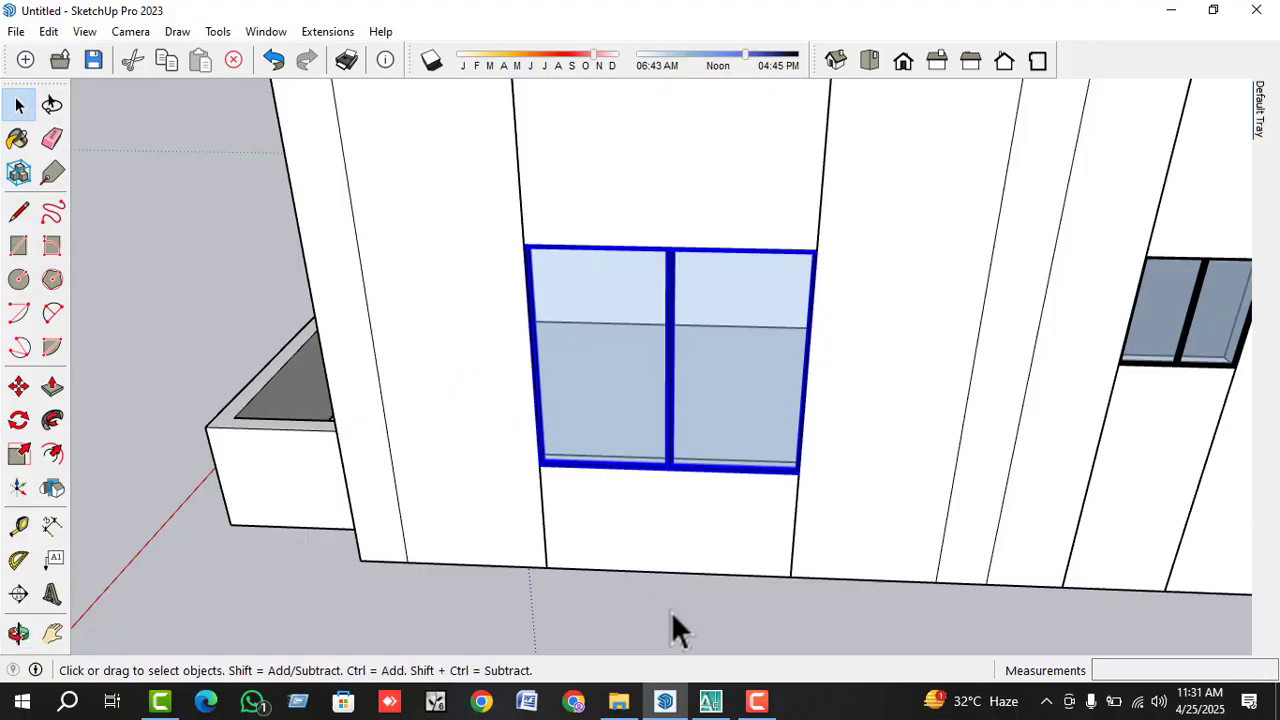
pyautogui.click(672, 615)
# - Start an import from the building's front view and open the DOOR folder inside SKETCHUP IMPORT FILE
pyautogui.scroll(-3, 548, 571)
pyautogui.moveTo(548, 571); pyautogui.dragTo(871, 521, button='middle')
pyautogui.scroll(-2, 676, 550)
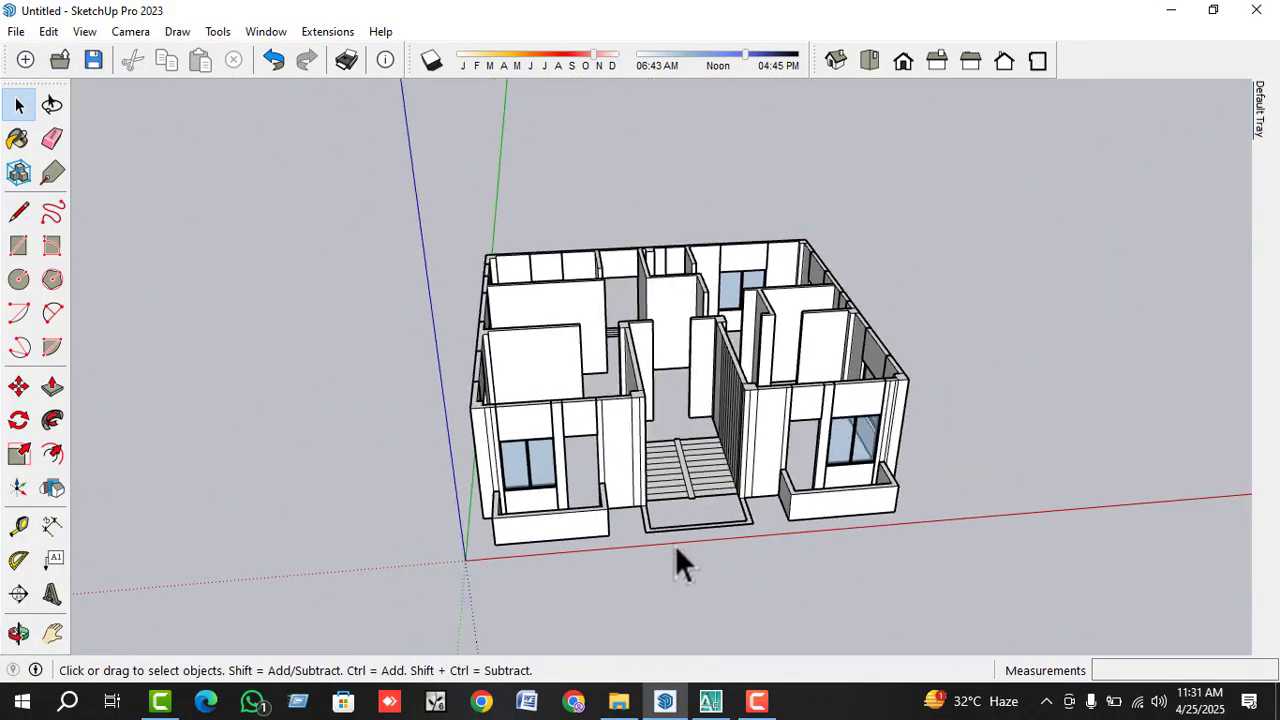
pyautogui.scroll(2, 918, 450)
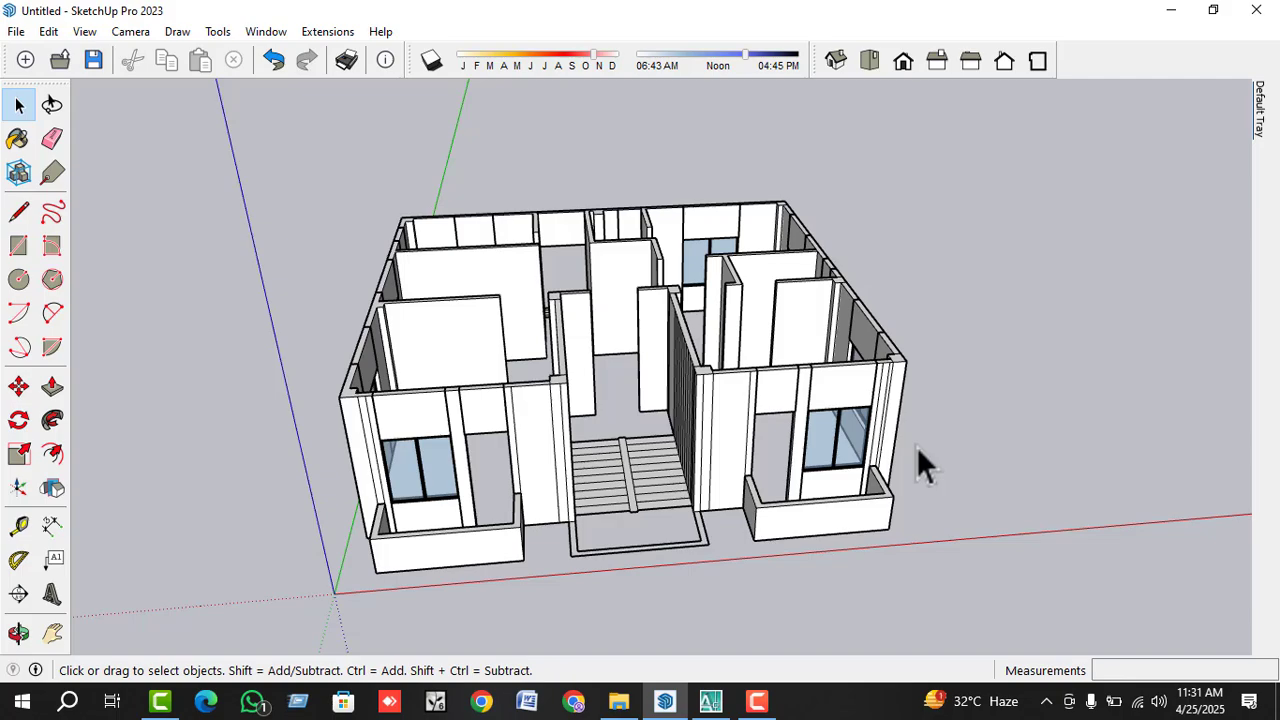
pyautogui.moveTo(711, 480); pyautogui.dragTo(752, 478, button='middle')
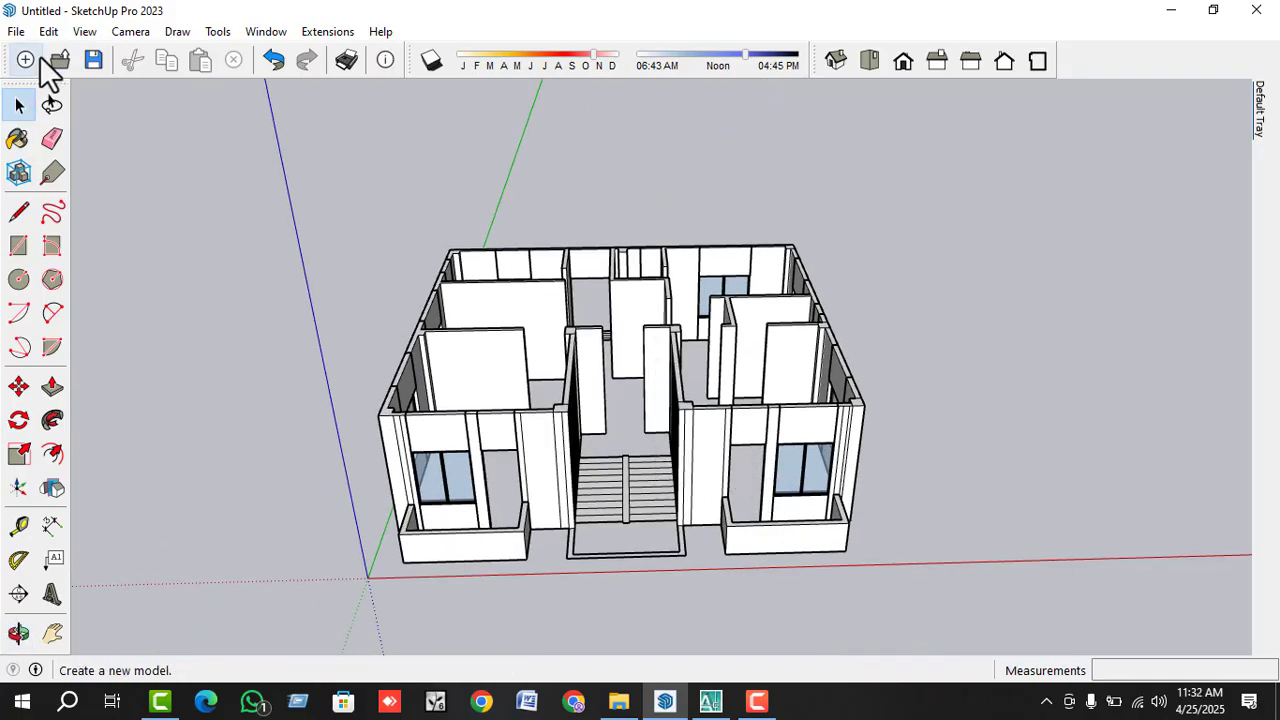
pyautogui.click(16, 31)
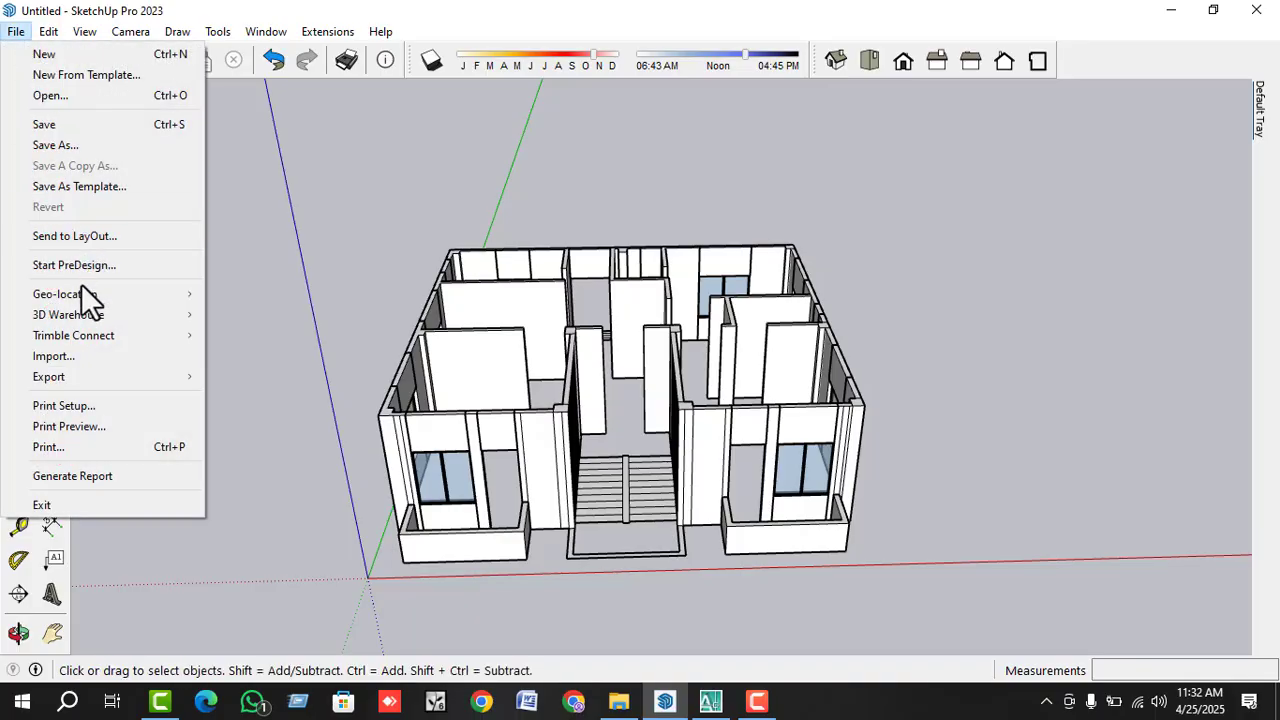
pyautogui.click(84, 358)
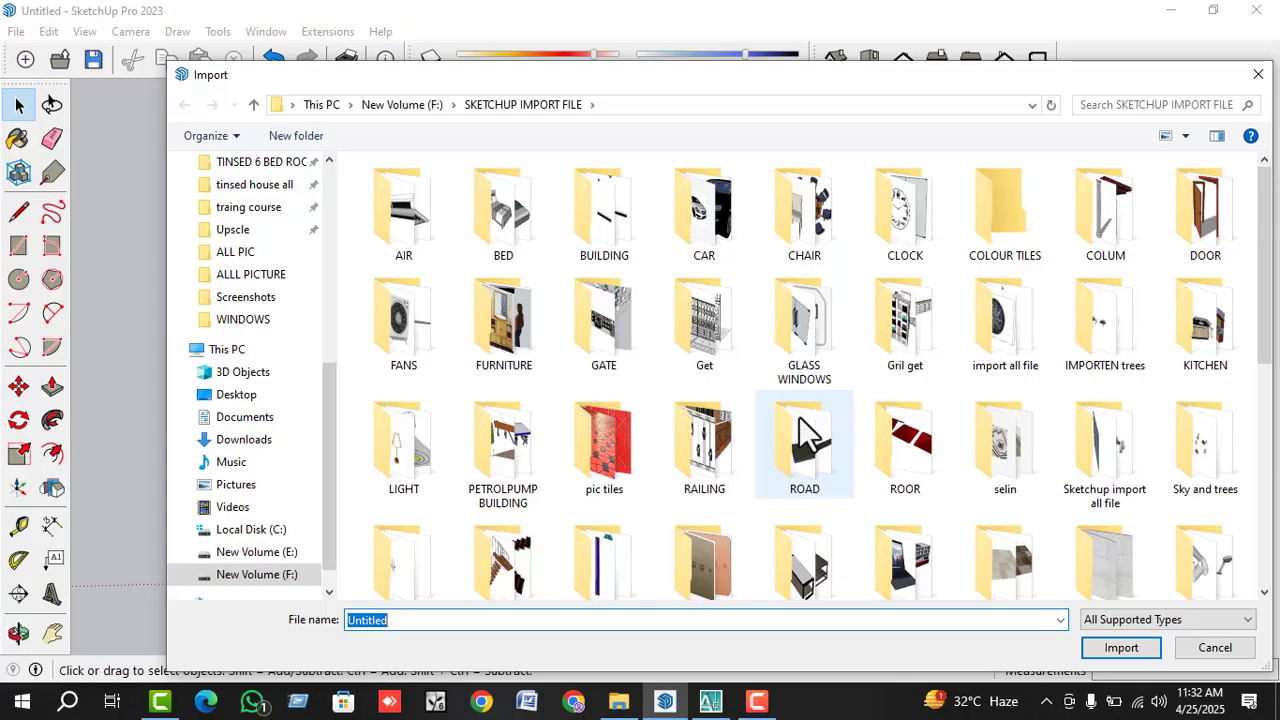
pyautogui.scroll(-2, 735, 440)
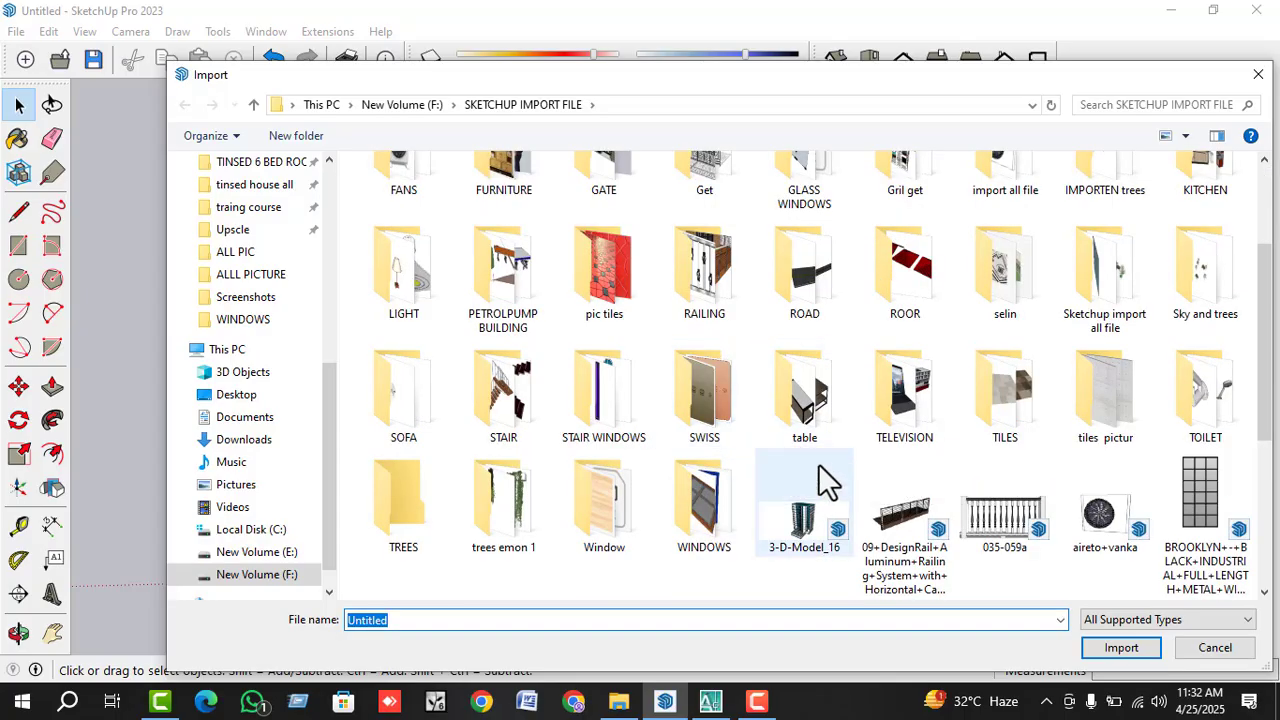
pyautogui.scroll(2, 818, 463)
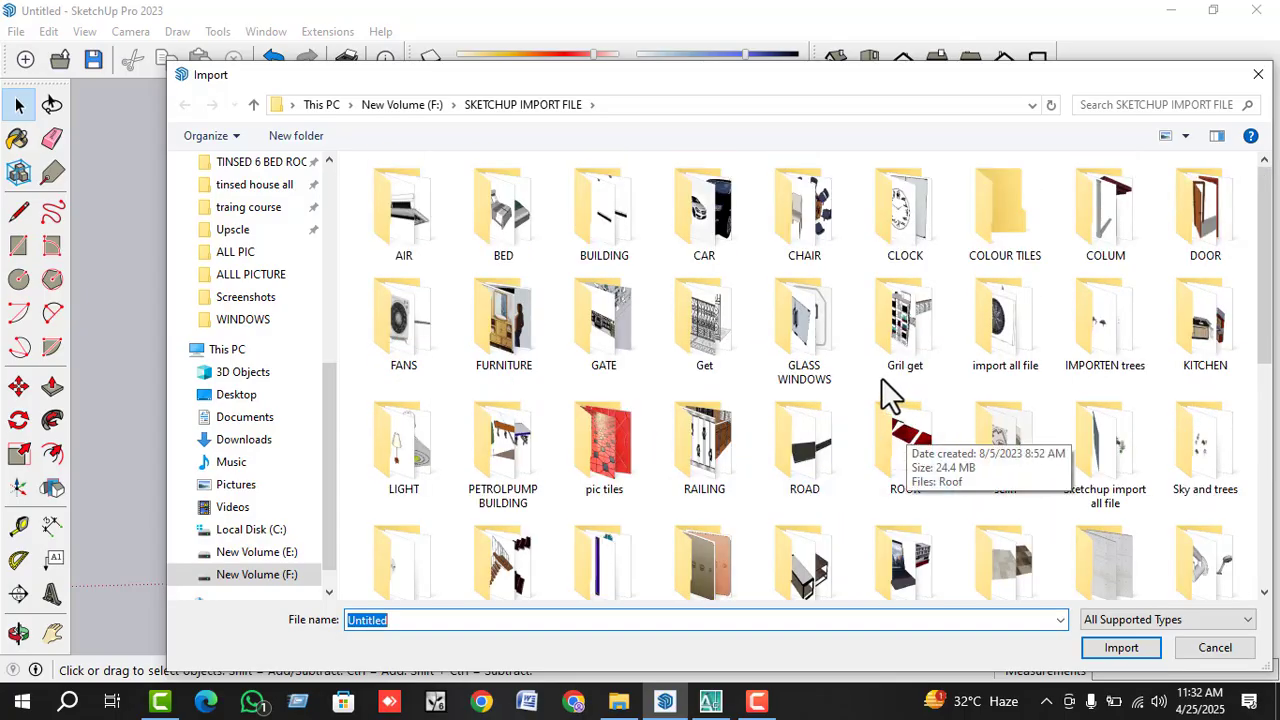
pyautogui.doubleClick(1203, 239)
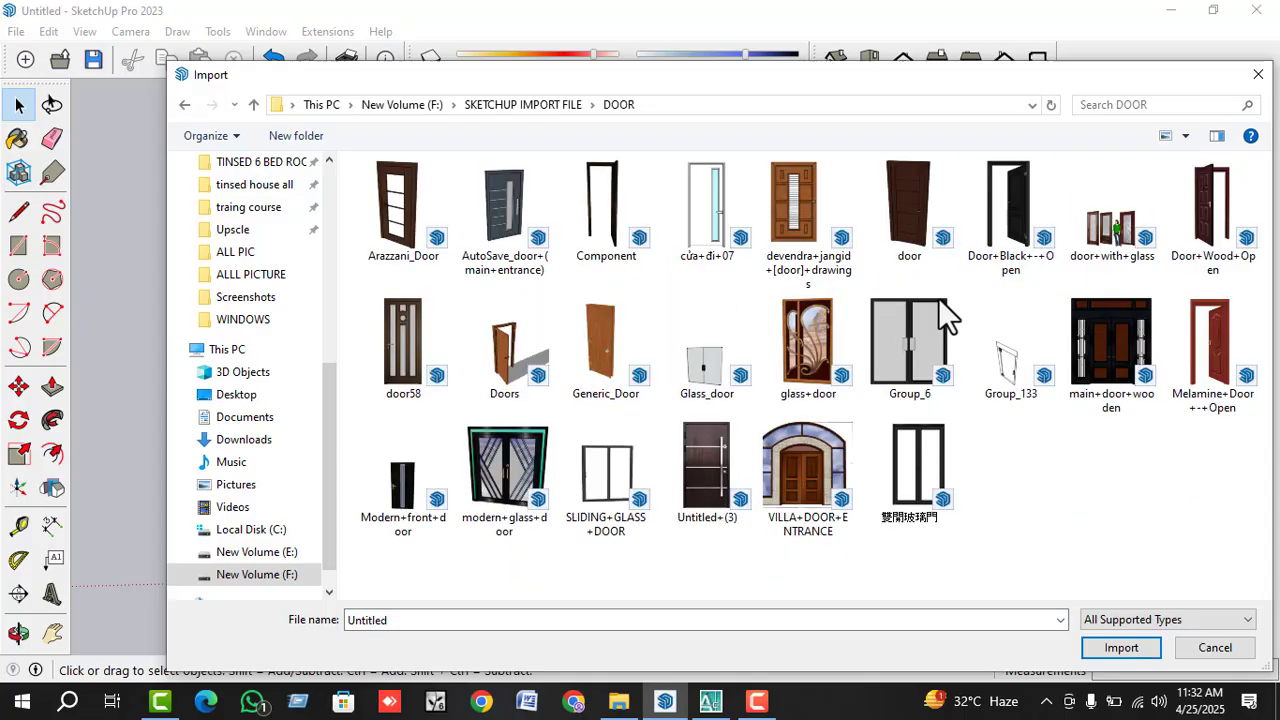
# - Import the Melamine+Door+-+Open model and place it beside the building's front corner
pyautogui.click(620, 238)
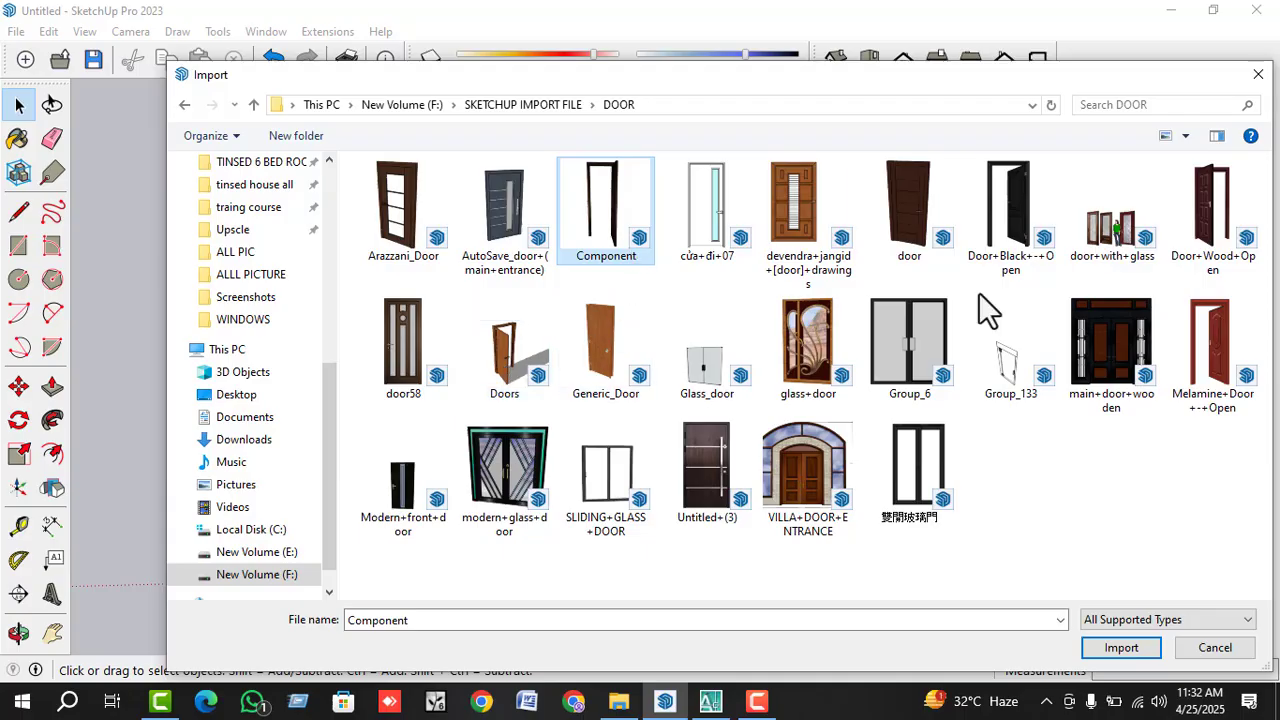
pyautogui.click(1246, 382)
pyautogui.click(1121, 648)
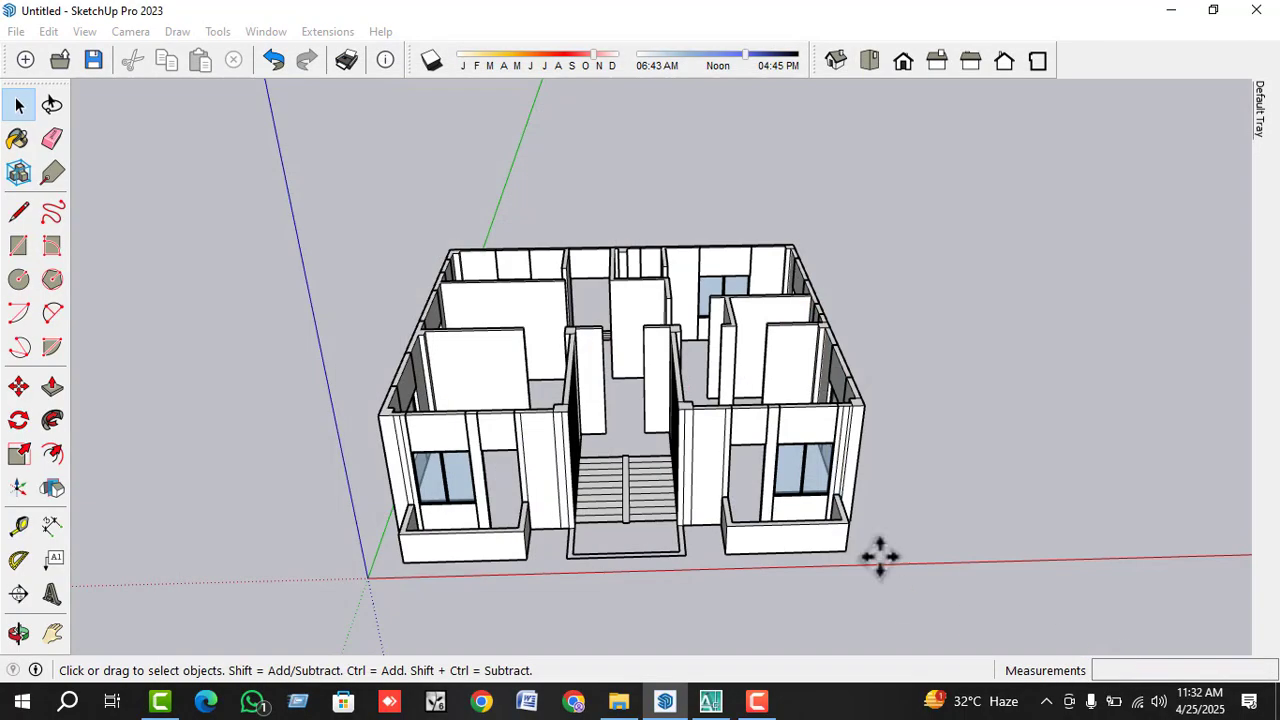
pyautogui.click(908, 538)
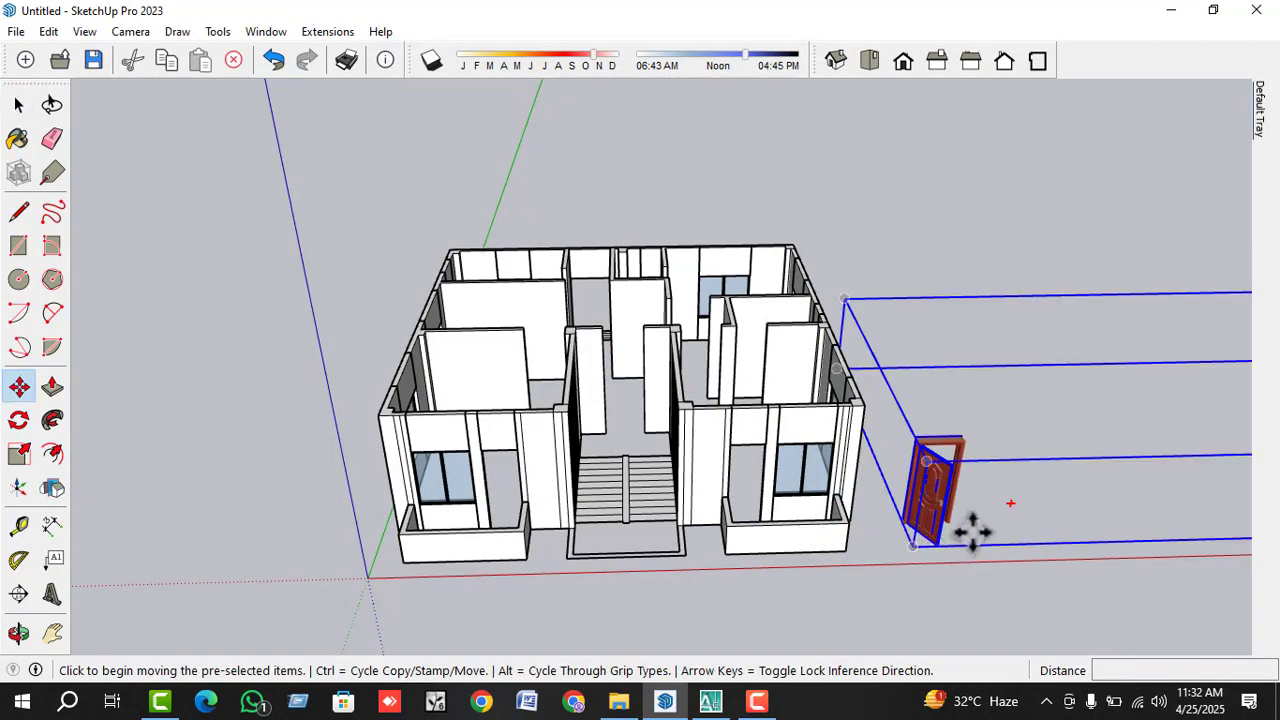
# - Explode the imported component and select only the red door with its frame
pyautogui.scroll(2, 955, 525)
pyautogui.press('space')
pyautogui.rightClick(920, 498)
pyautogui.press('Escape')
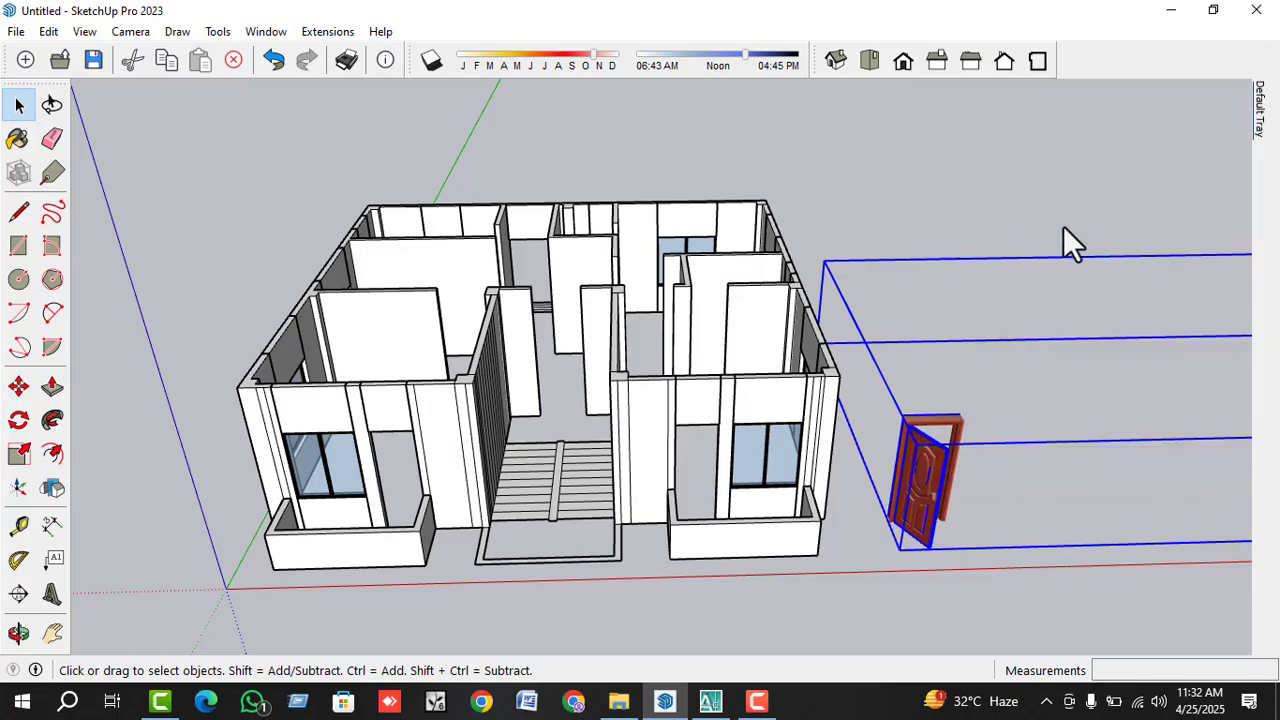
pyautogui.click(1075, 445)
pyautogui.click(905, 479)
pyautogui.scroll(3, 950, 500)
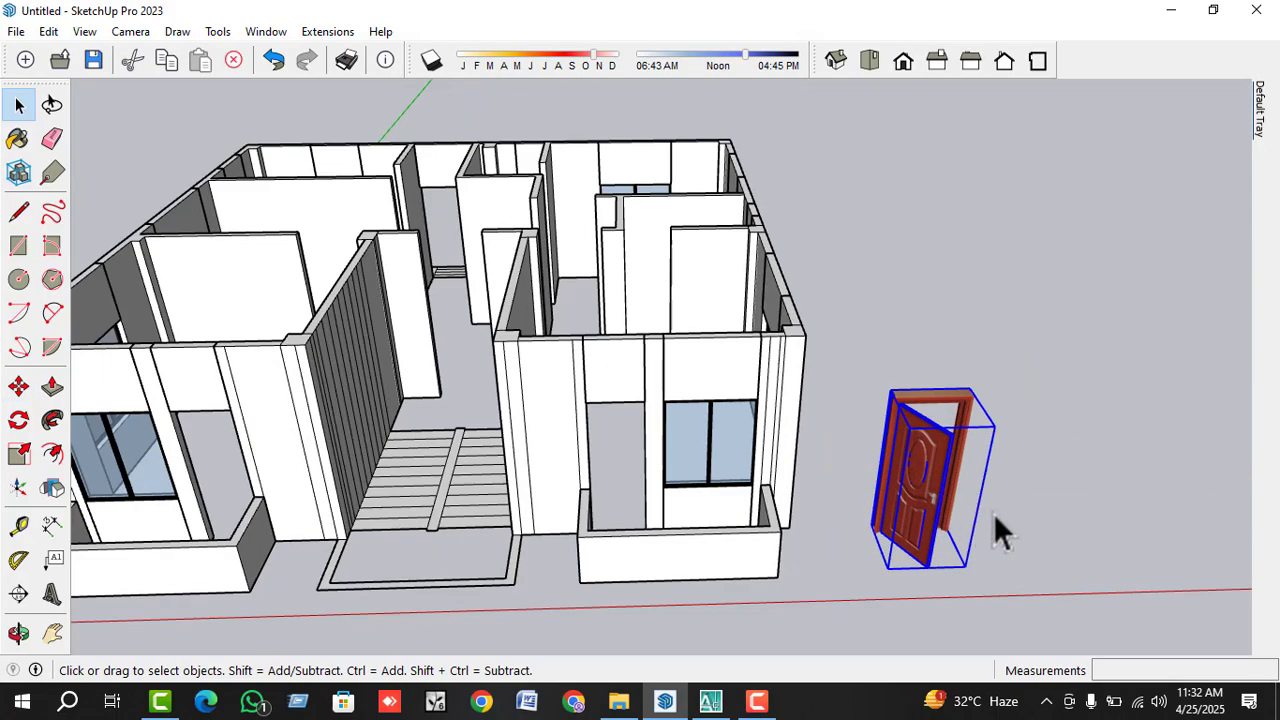
# - Move the door by its frame's bottom corner to the bottom wall corner of the nearest front balcony doorway
pyautogui.press('m')
pyautogui.scroll(6, 955, 540)
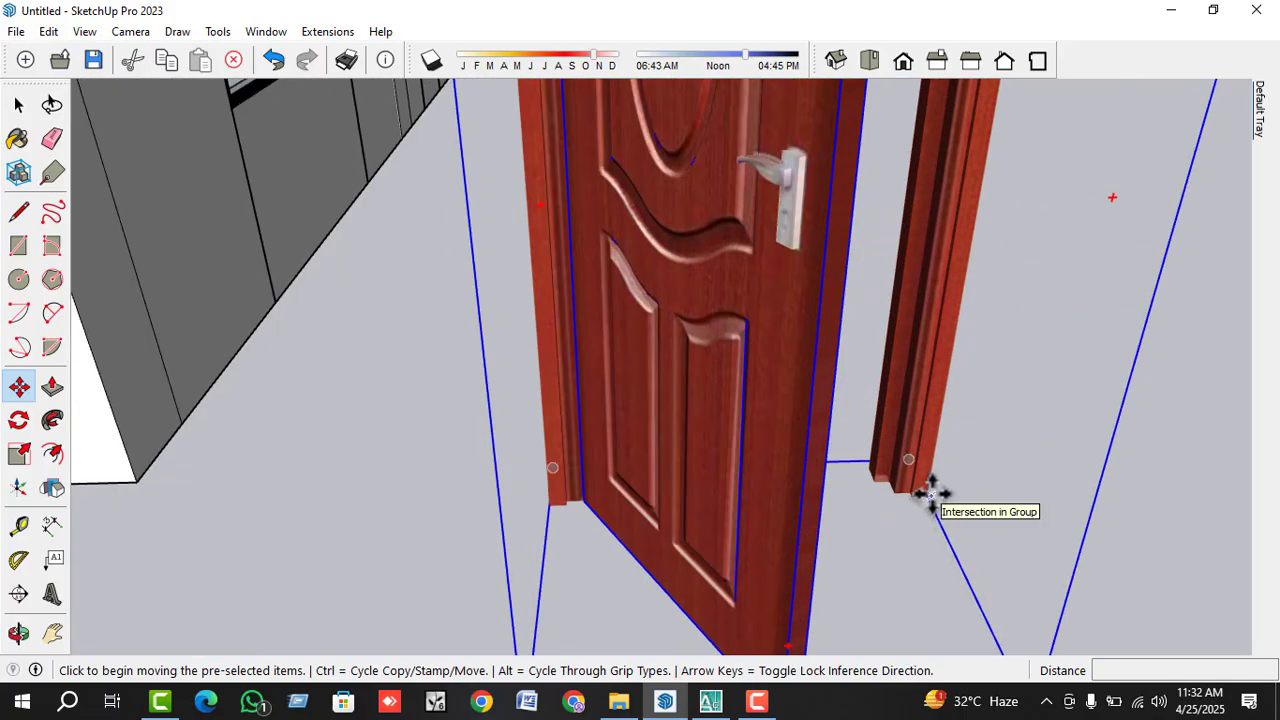
pyautogui.click(931, 493)
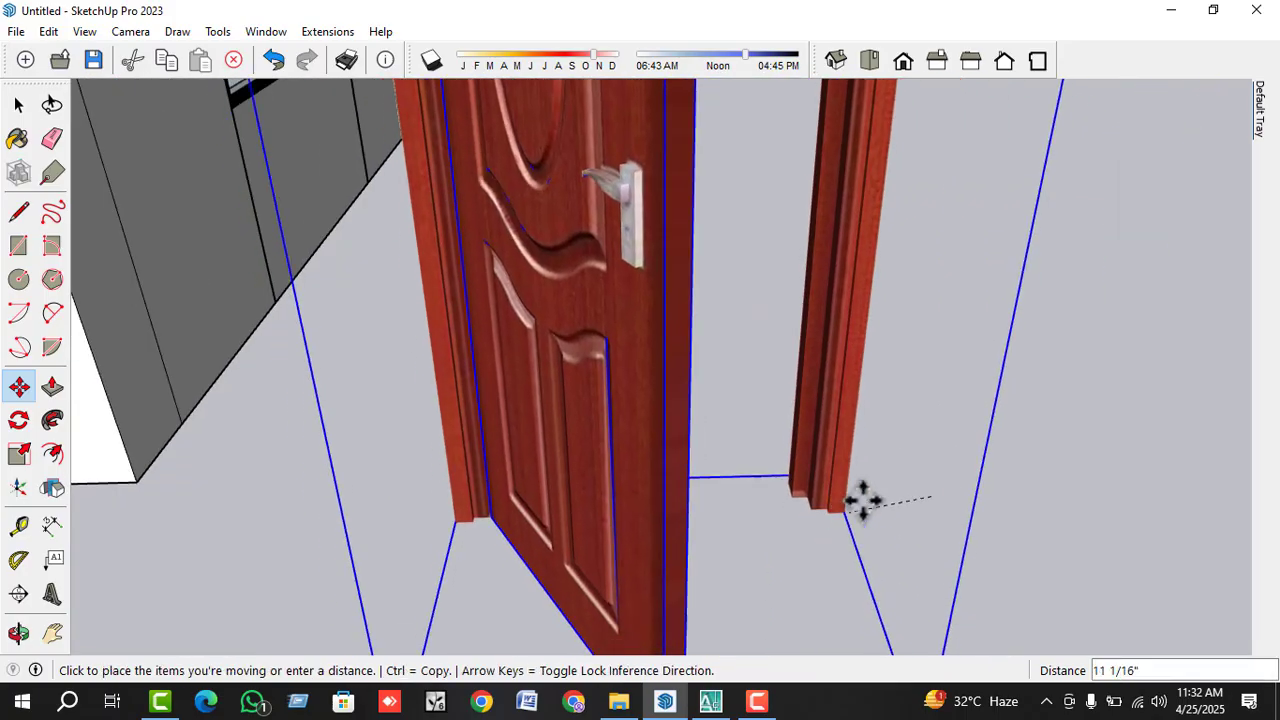
pyautogui.scroll(-6, 966, 471)
pyautogui.scroll(6, 432, 478)
pyautogui.moveTo(432, 478); pyautogui.dragTo(466, 563, button='middle')
pyautogui.click(495, 586)
pyautogui.scroll(2, 503, 591)
pyautogui.scroll(2, 503, 591)
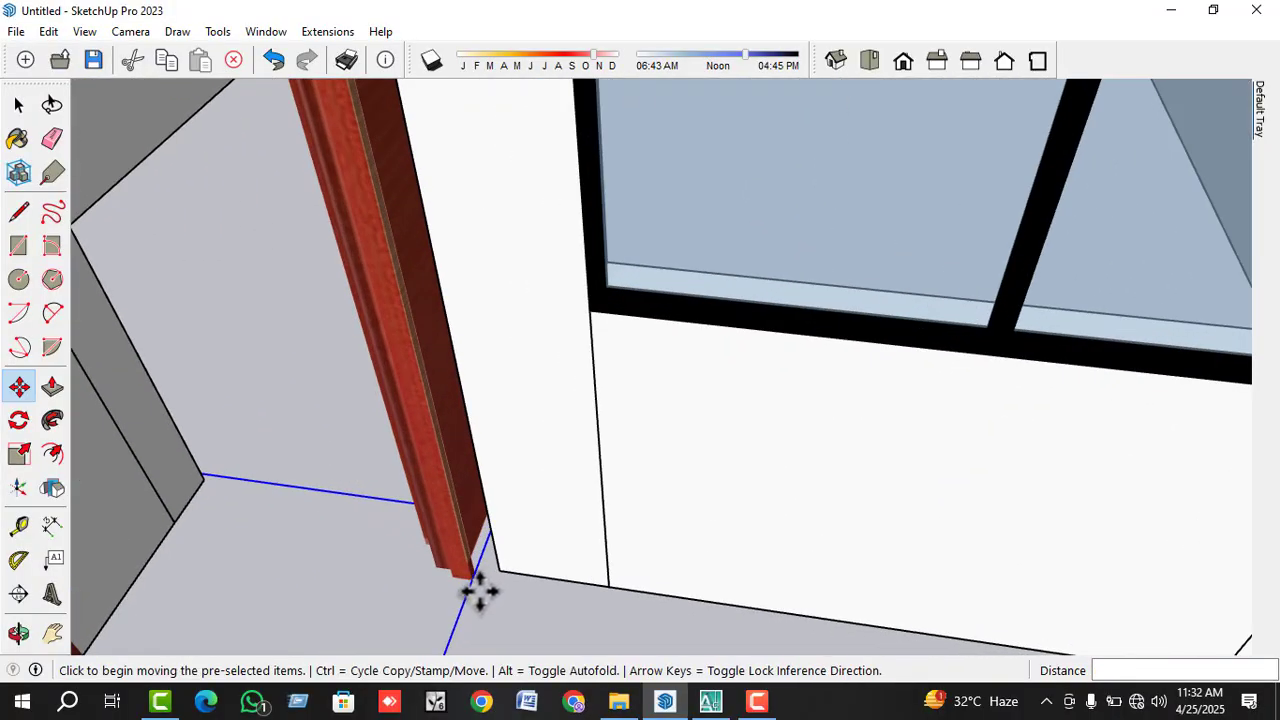
# - Align the door frame's bottom corner exactly with the doorway's wall corner using several short moves
pyautogui.click(478, 584)
pyautogui.click(498, 568)
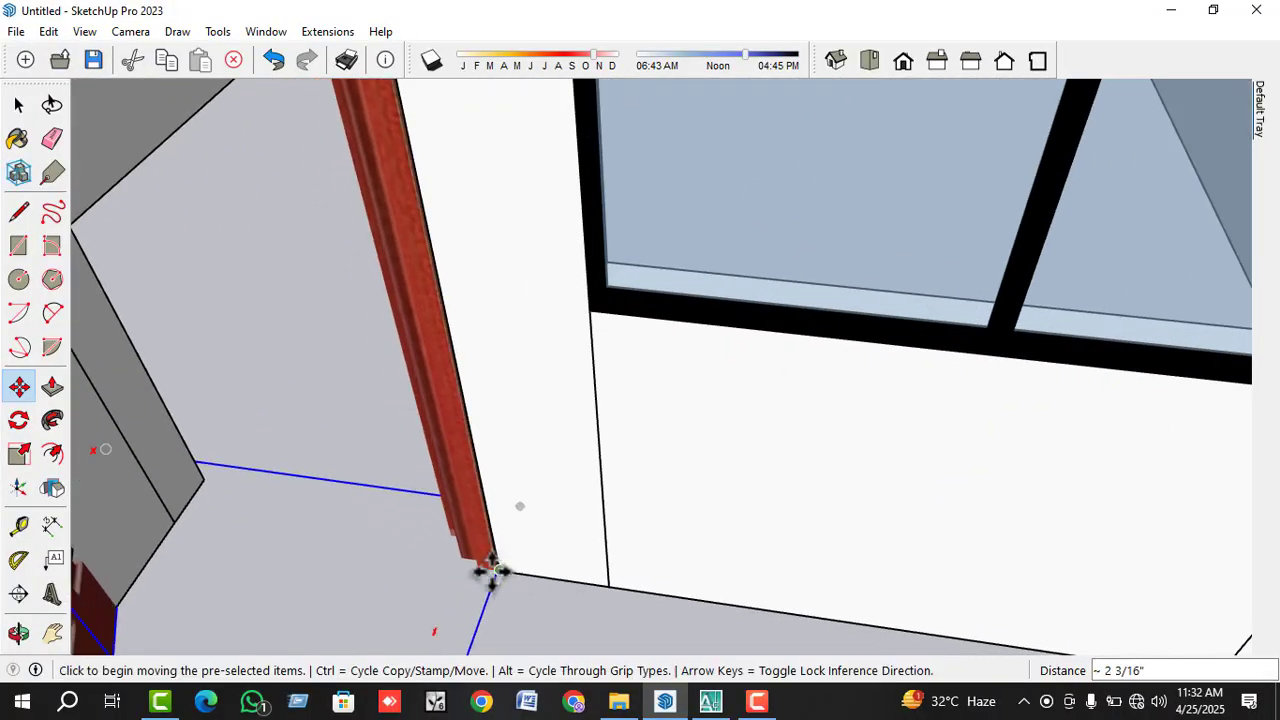
pyautogui.scroll(3, 495, 570)
pyautogui.scroll(2, 505, 566)
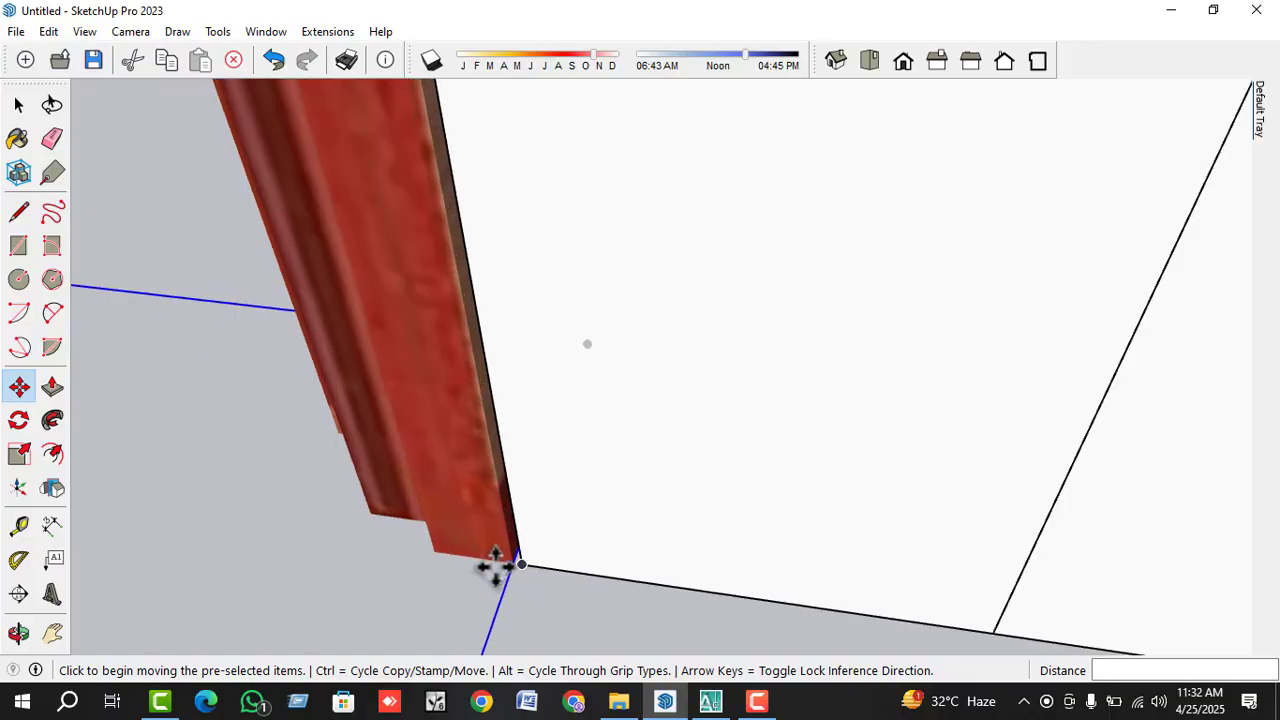
pyautogui.click(521, 559)
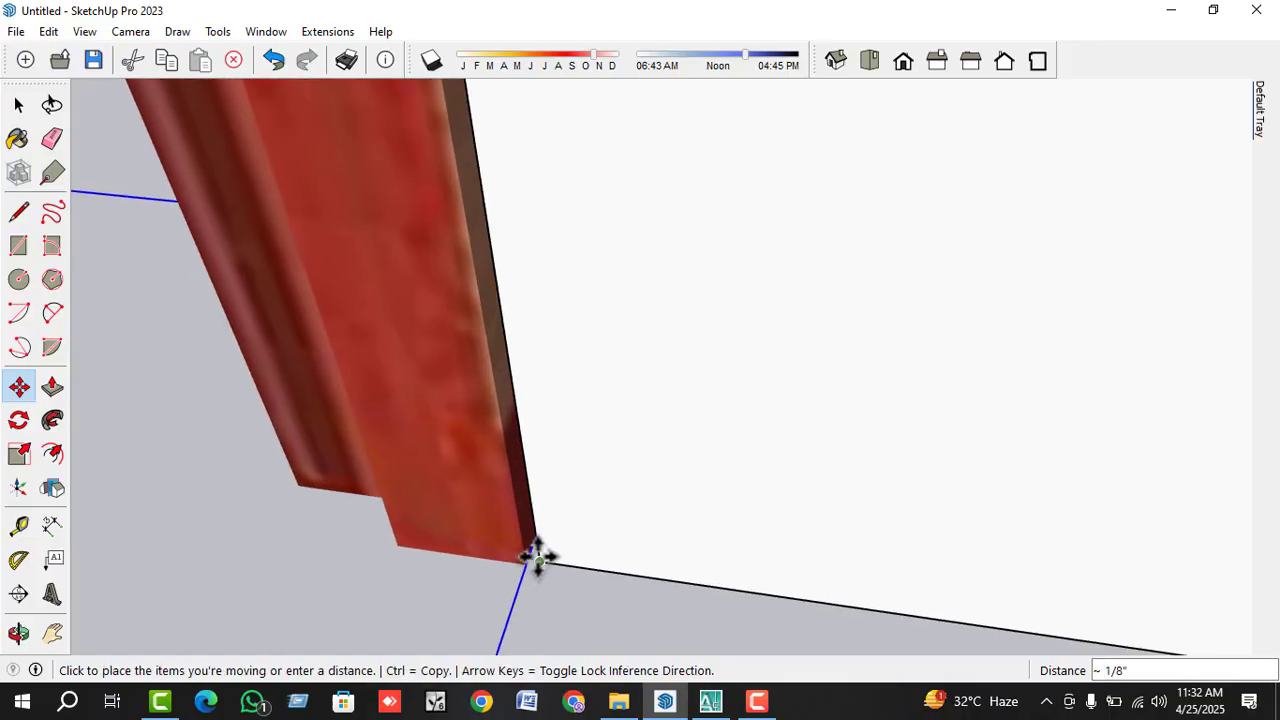
pyautogui.click(532, 558)
pyautogui.click(527, 560)
pyautogui.click(528, 555)
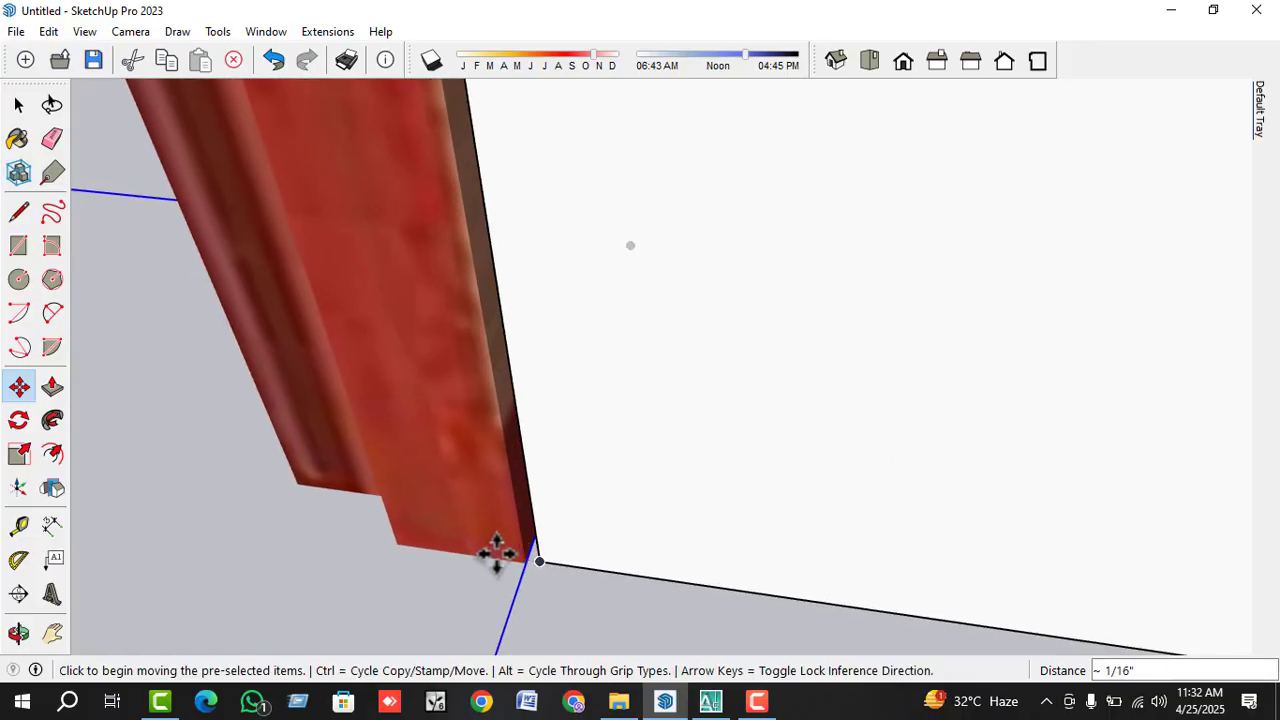
pyautogui.click(496, 551)
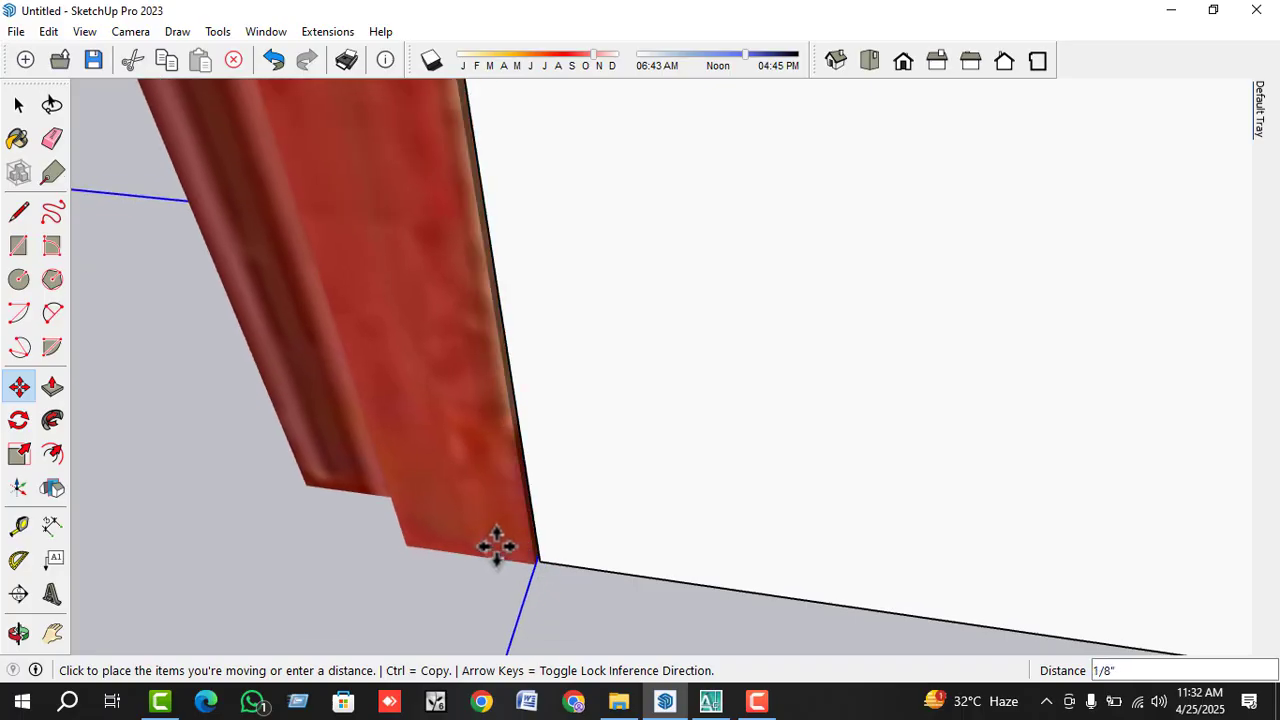
pyautogui.click(523, 551)
pyautogui.scroll(1, 537, 572)
pyautogui.click(541, 563)
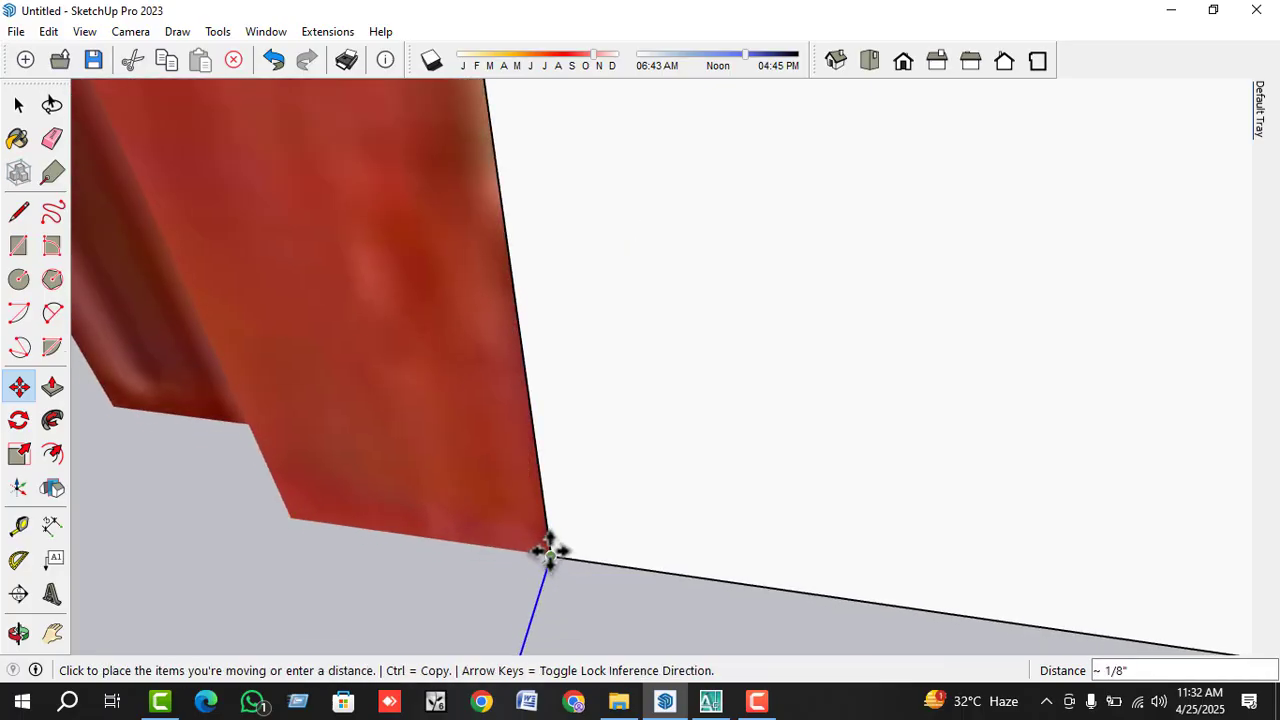
pyautogui.click(553, 547)
pyautogui.moveTo(634, 509)
pyautogui.mouseDown(button='middle')
pyautogui.moveTo(706, 469)
pyautogui.moveTo(676, 503)
pyautogui.moveTo(650, 505)
pyautogui.mouseUp(button='middle')
pyautogui.scroll(-10, 670, 506)
pyautogui.press('space')
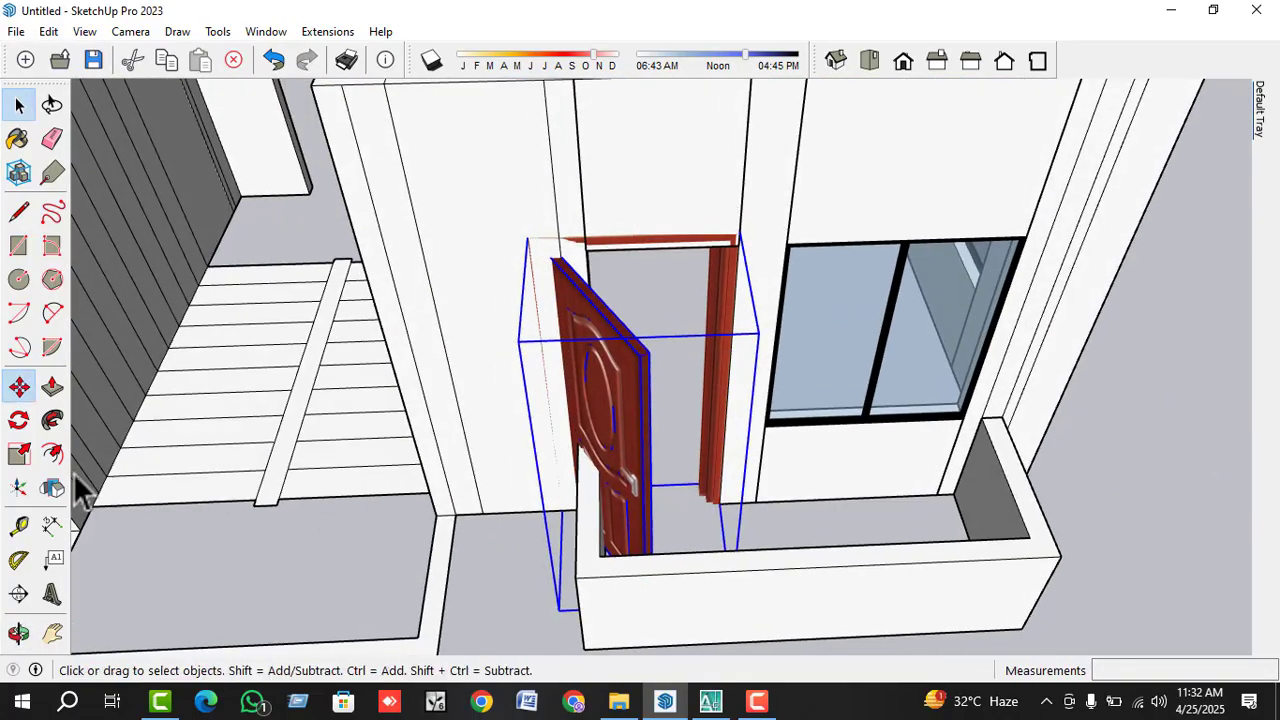
# - Scale the door to about 0.73 in width and about 0.96 in height to fit the doorway, and deselect it
pyautogui.click(19, 456)
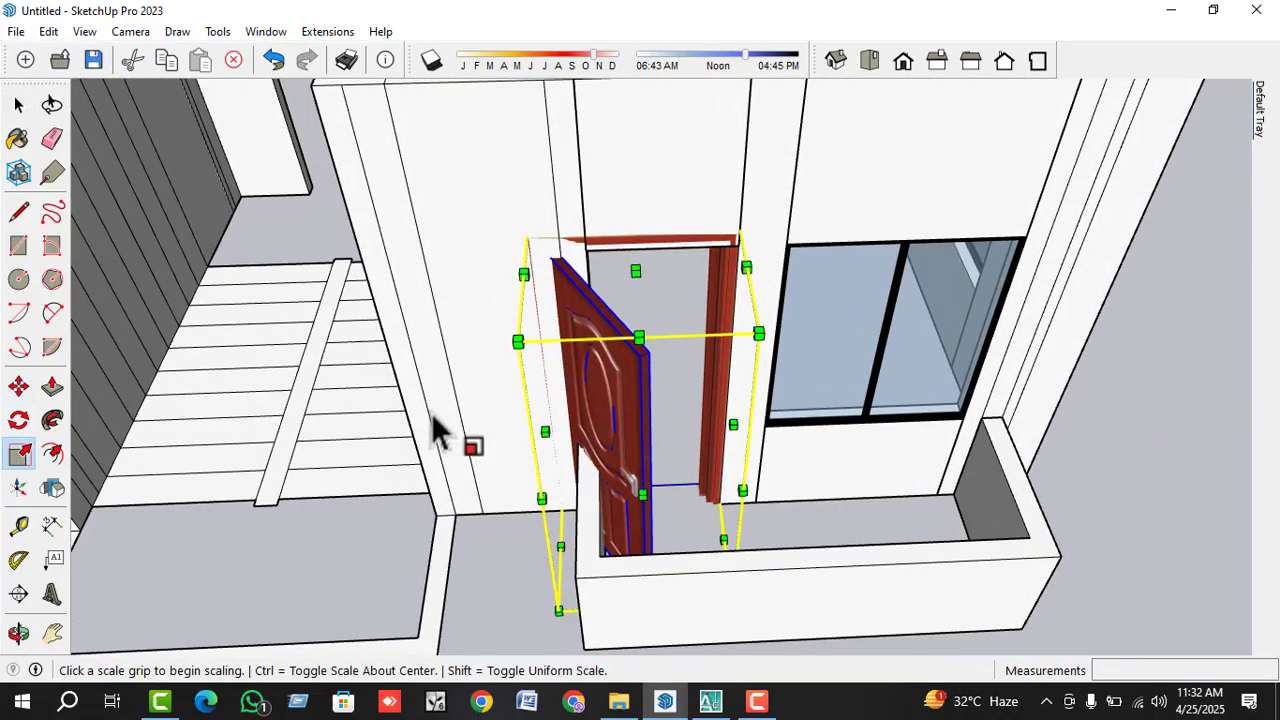
pyautogui.click(545, 431)
pyautogui.click(586, 340)
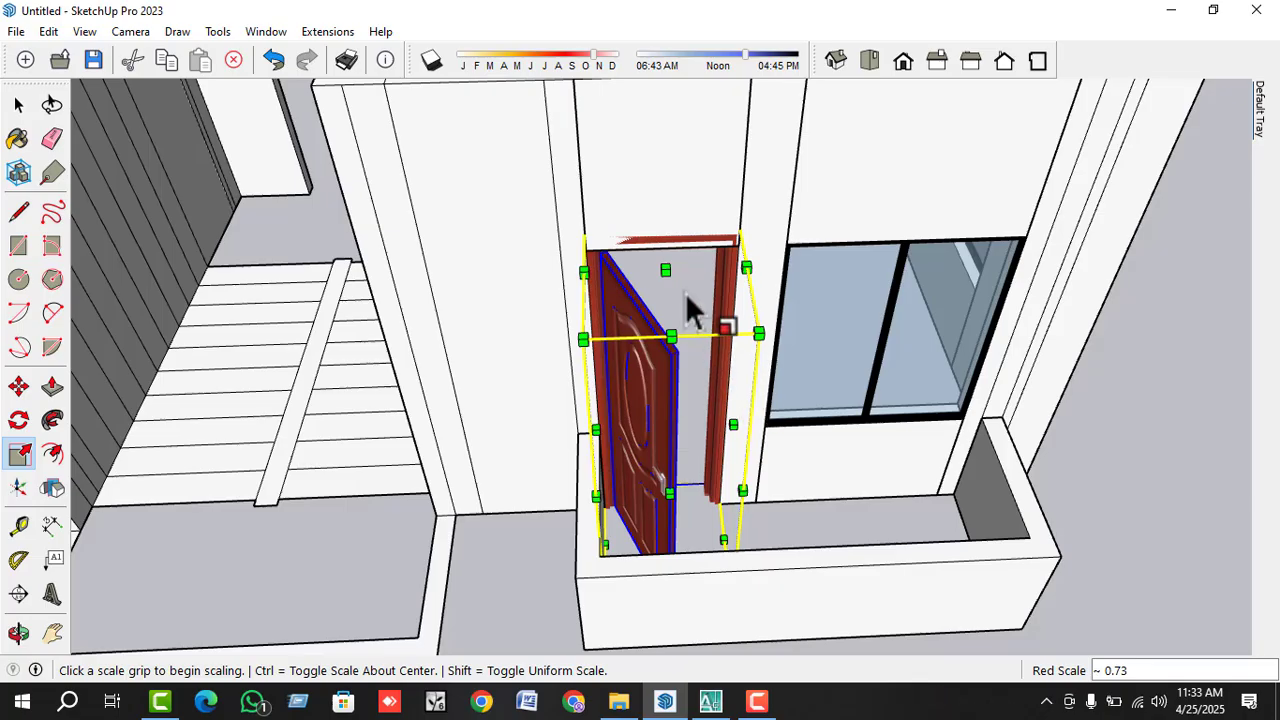
pyautogui.click(665, 270)
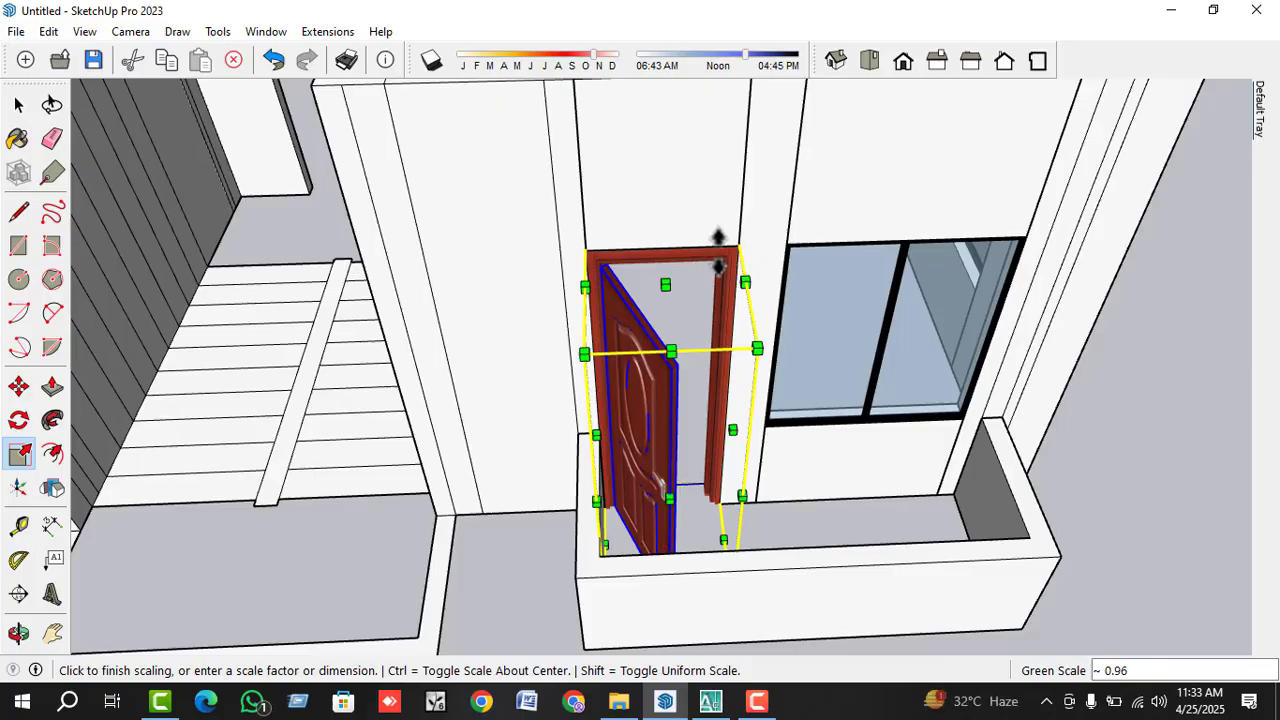
pyautogui.press('Escape')
pyautogui.scroll(-3, 731, 362)
pyautogui.press('space')
pyautogui.click(1087, 430)
pyautogui.moveTo(661, 450); pyautogui.dragTo(640, 450, button='middle')
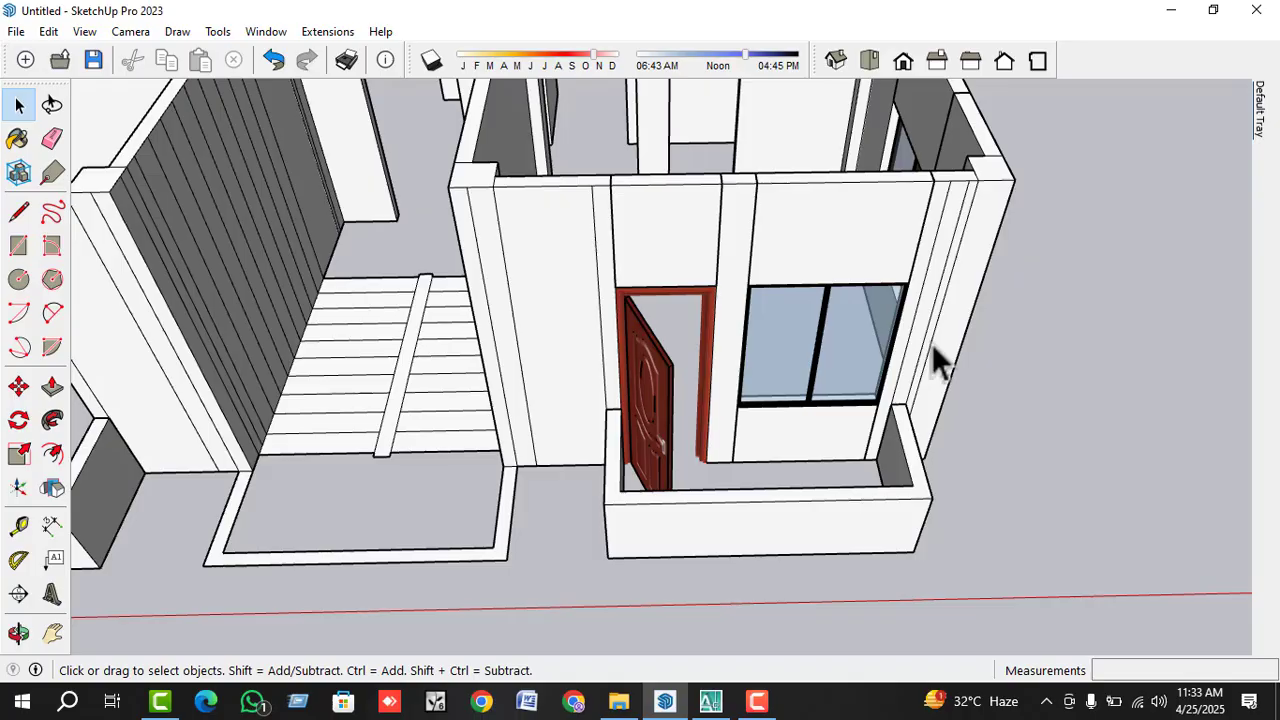
# - Copy the fitted red door by its frame's upper corner to the matching corner of the other front balcony doorway
pyautogui.scroll(-5, 960, 345)
pyautogui.scroll(2, 839, 405)
pyautogui.click(835, 379)
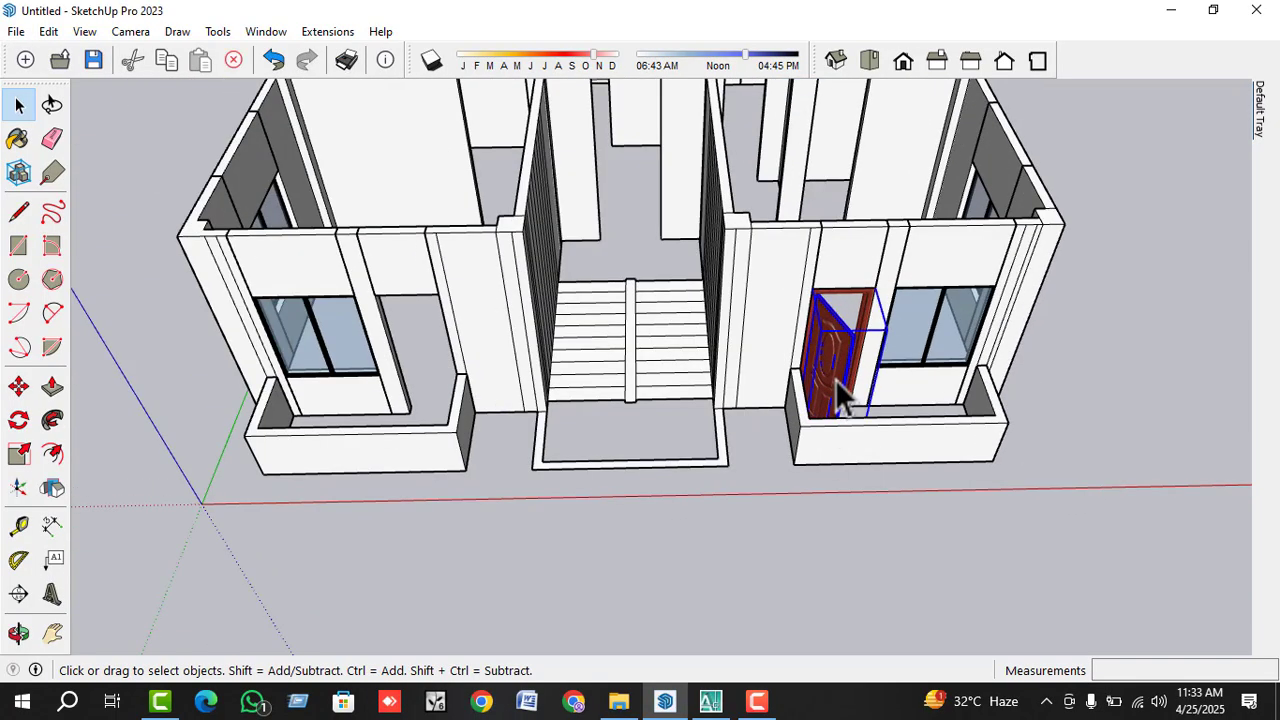
pyautogui.scroll(2, 835, 379)
pyautogui.press('m')
pyautogui.click(897, 252)
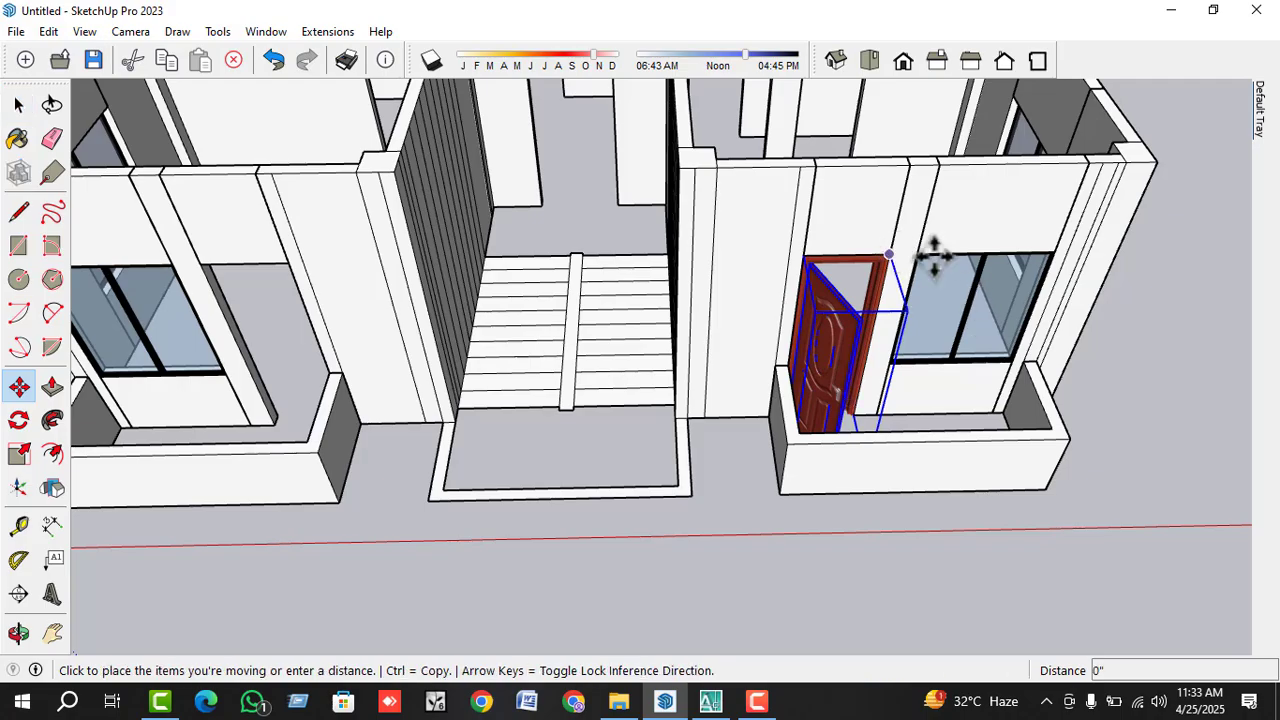
pyautogui.press('ctrl')
pyautogui.scroll(-3, 403, 323)
pyautogui.scroll(5, 357, 266)
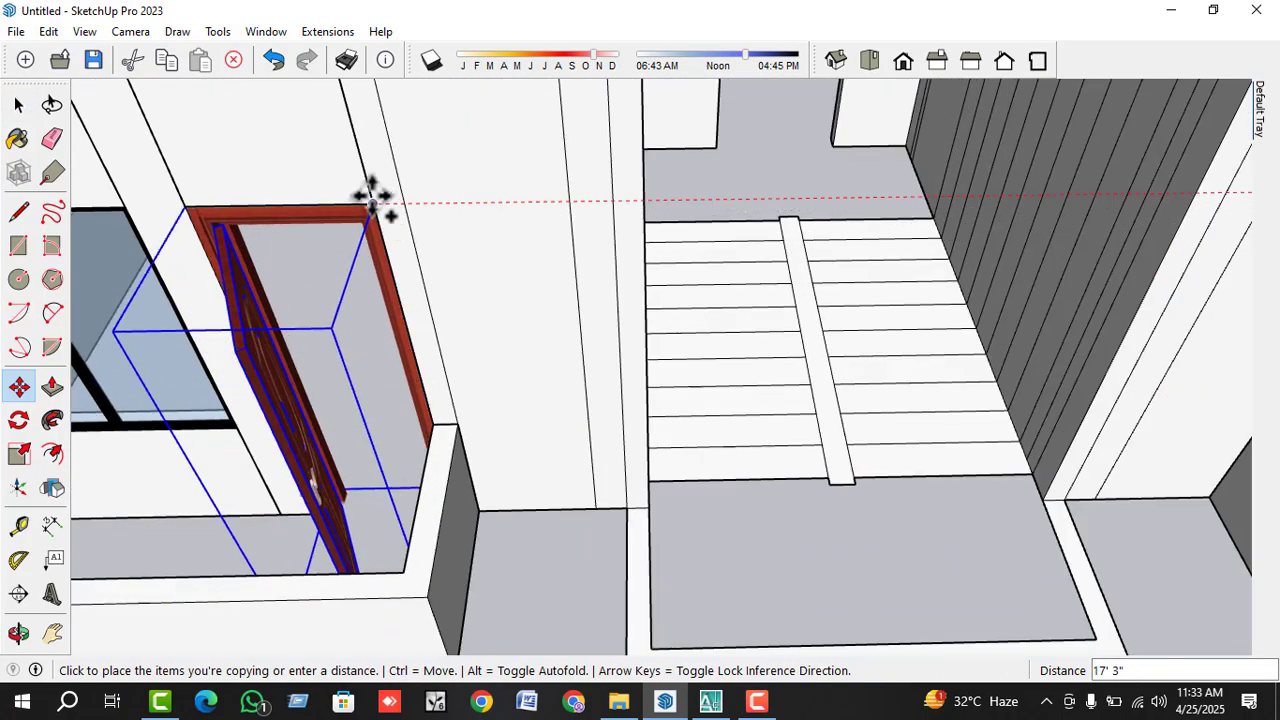
pyautogui.click(371, 194)
pyautogui.scroll(-5, 706, 322)
pyautogui.scroll(2, 678, 297)
pyautogui.press('space')
pyautogui.scroll(3, 632, 344)
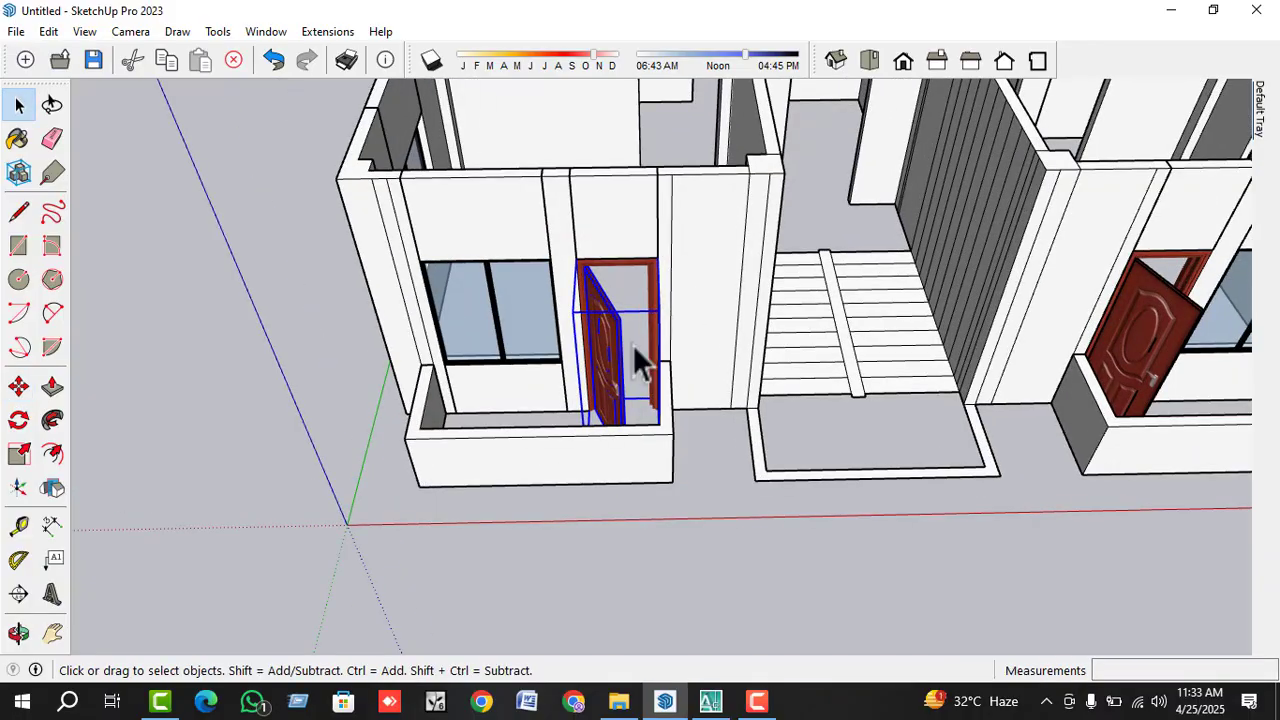
pyautogui.rightClick(605, 334)
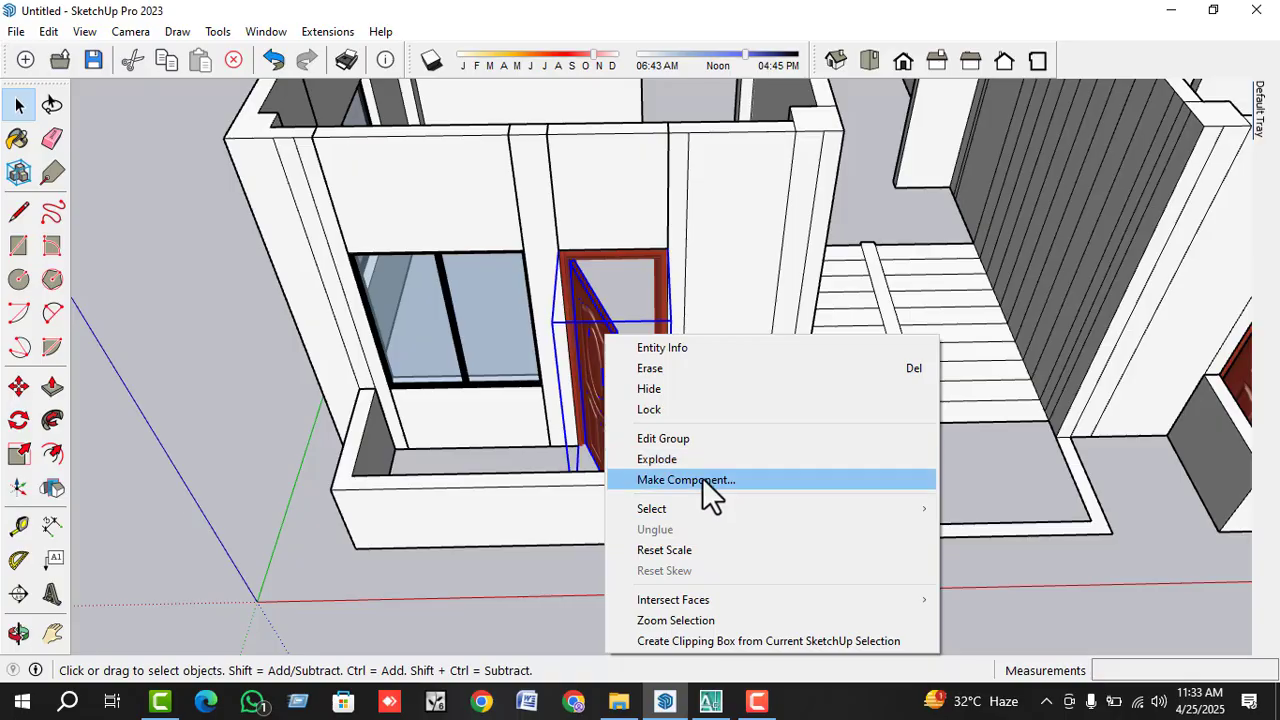
pyautogui.moveTo(715, 511)
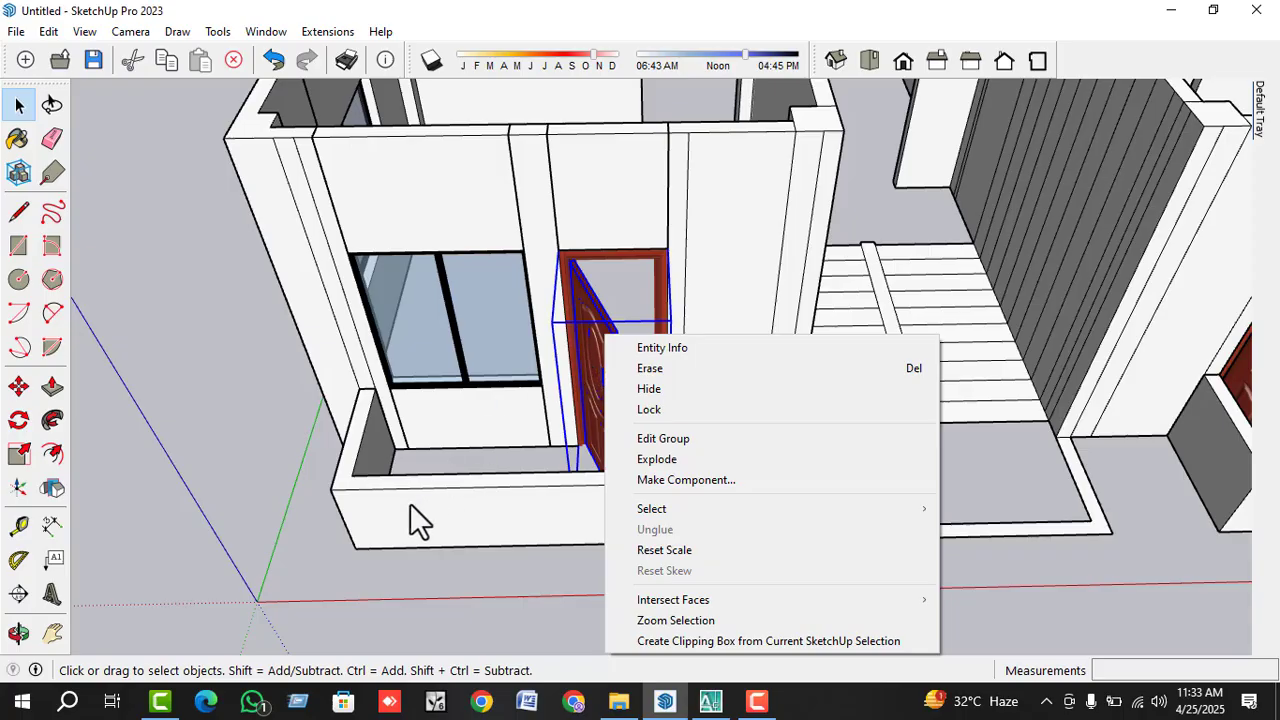
pyautogui.click(365, 575)
# - Flip the copied red door across its width so it hinges on the opposite side, undoing the wrong trial flips, and deselect it
pyautogui.click(620, 400)
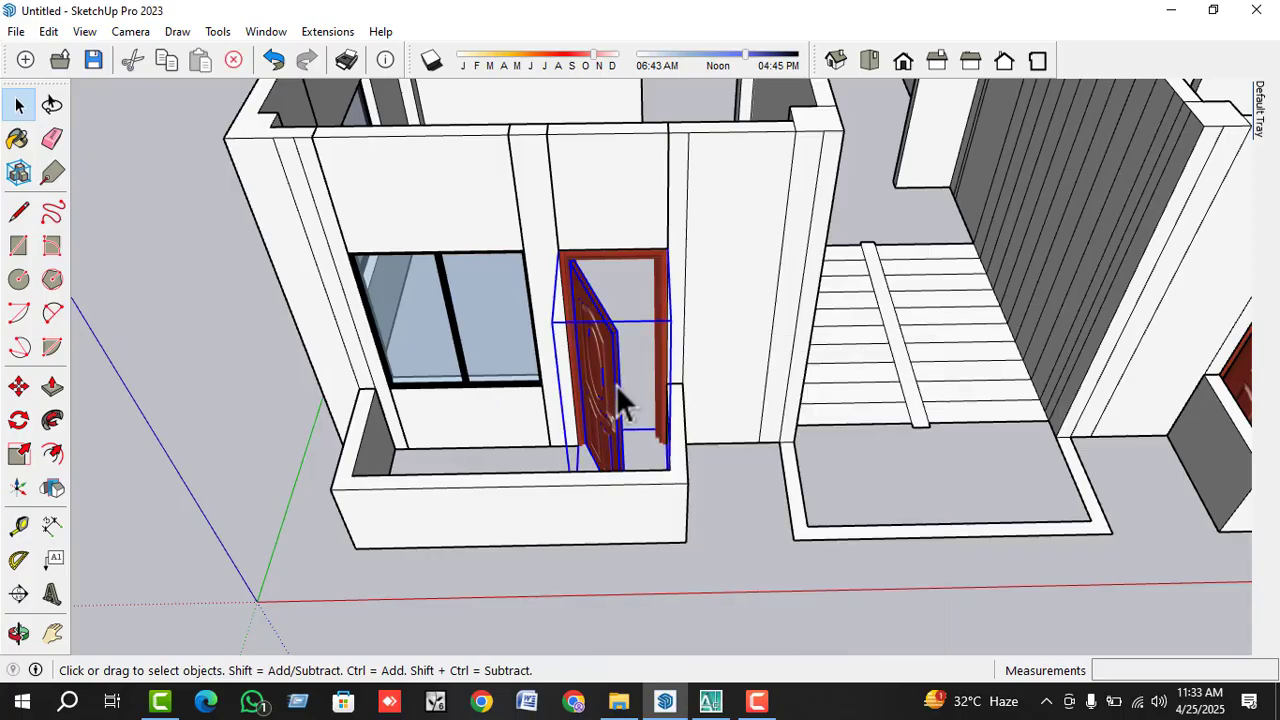
pyautogui.click(58, 488)
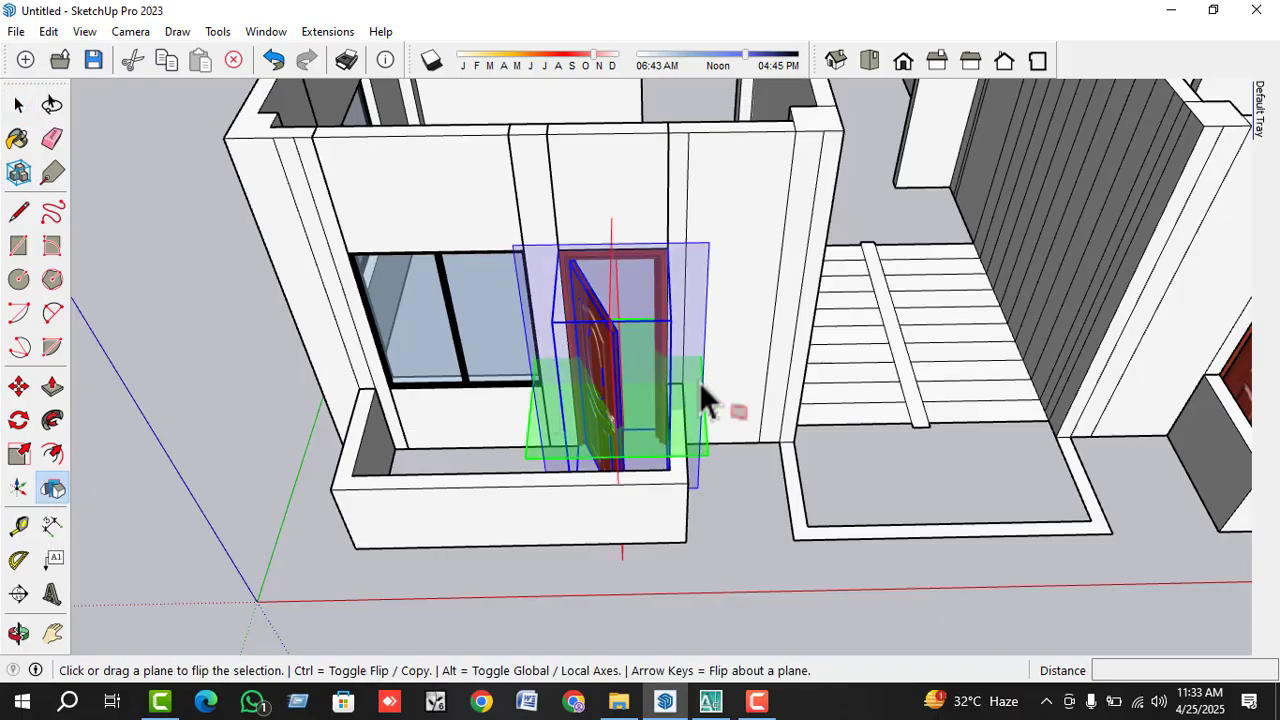
pyautogui.click(617, 293)
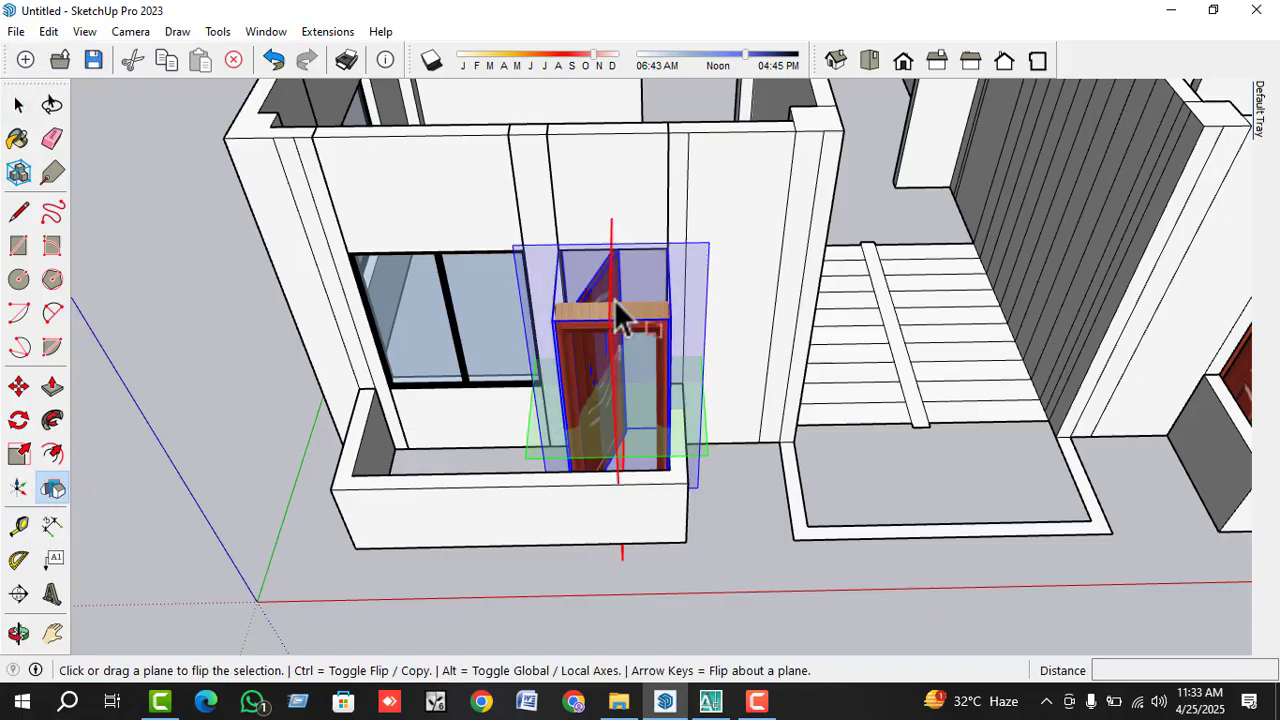
pyautogui.hotkey('ctrl', 'z')
pyautogui.moveTo(597, 335); pyautogui.dragTo(700, 284, button='middle')
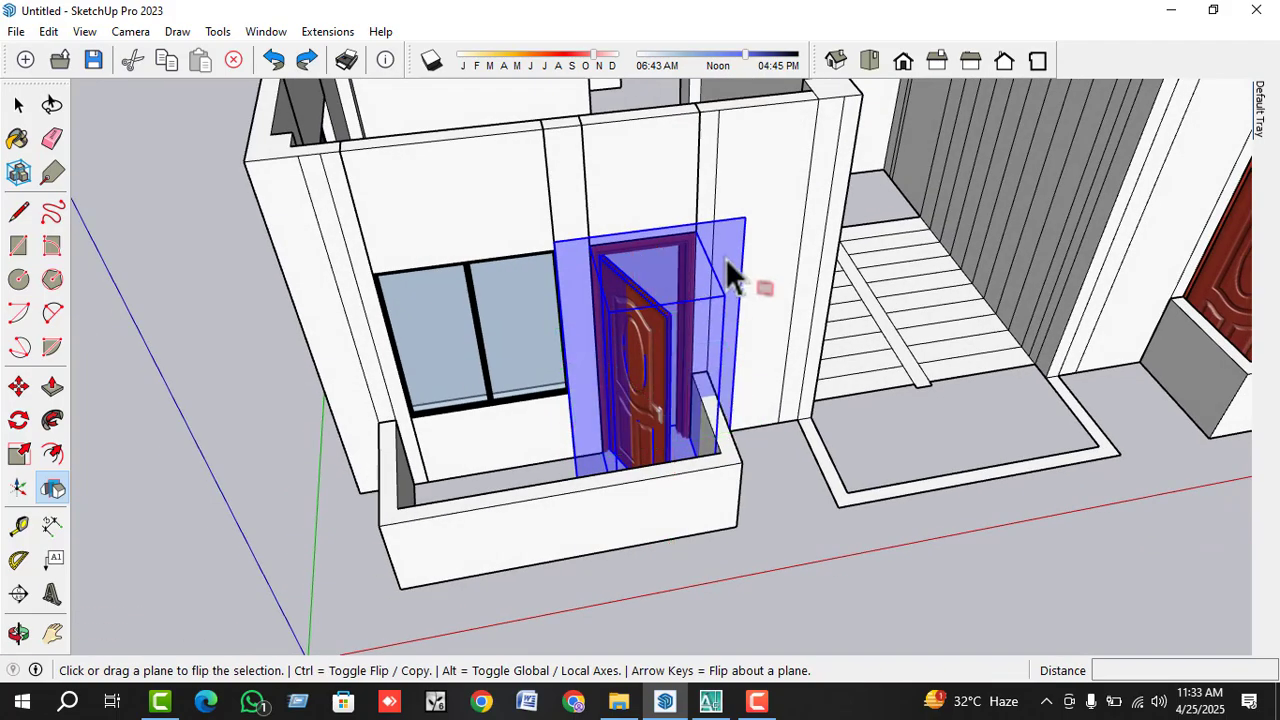
pyautogui.click(725, 260)
pyautogui.click(744, 425)
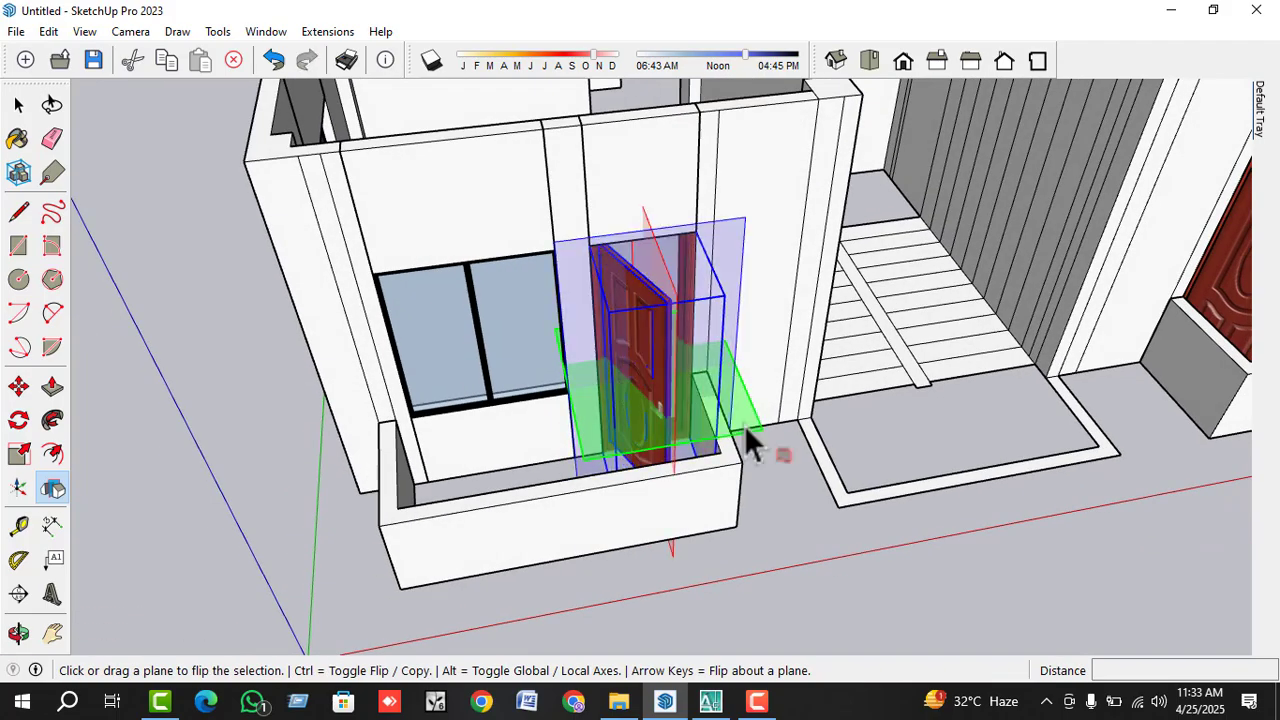
pyautogui.hotkey('ctrl', 'z')
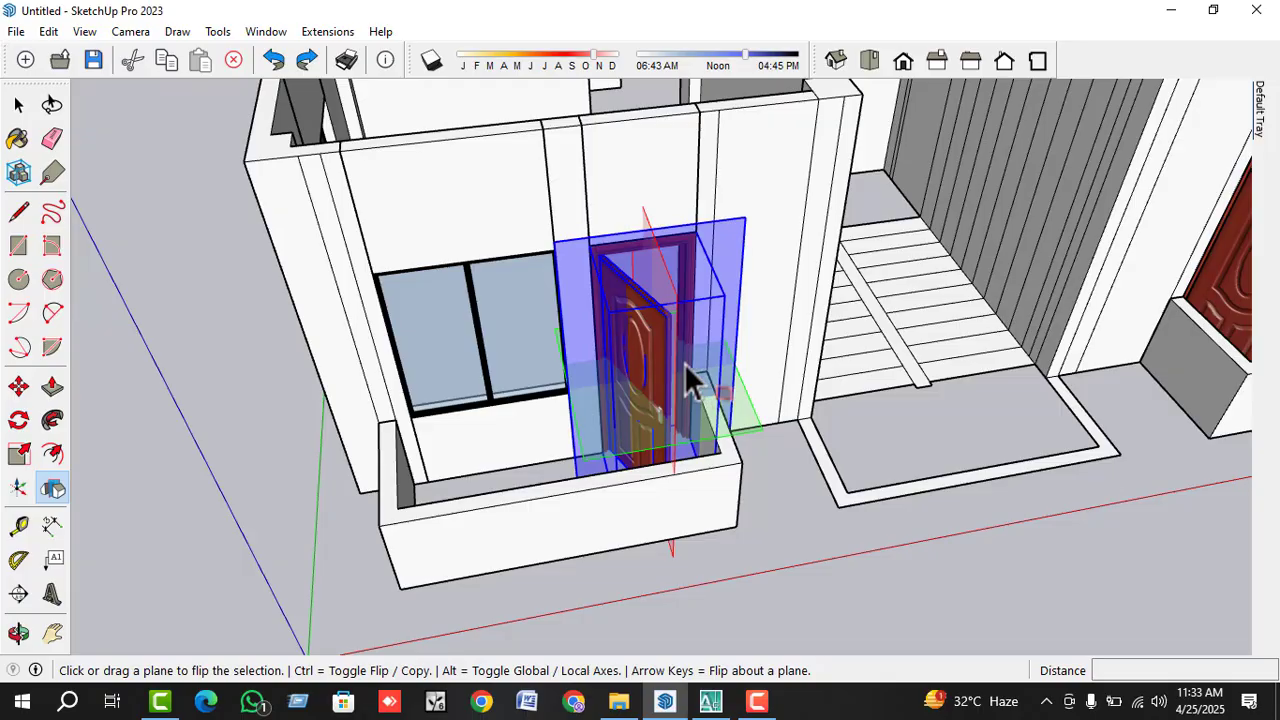
pyautogui.moveTo(691, 380); pyautogui.dragTo(709, 429, button='middle')
pyautogui.click(814, 437)
pyautogui.press('space')
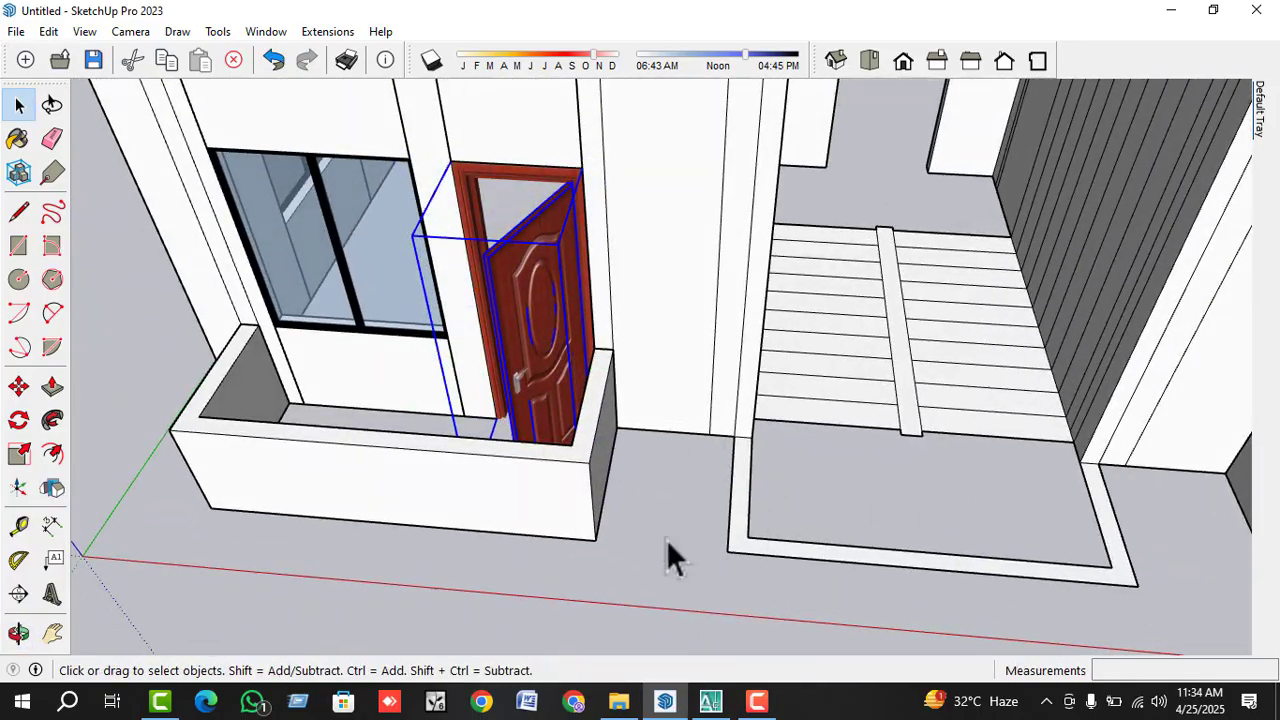
pyautogui.click(666, 539)
# - Copy the side-wall window nearest the balcony by its upper corner to the upper corner of the empty narrow opening in the same wall
pyautogui.moveTo(672, 530); pyautogui.dragTo(602, 470, button='middle')
pyautogui.scroll(-1, 657, 478)
pyautogui.scroll(-2, 655, 479)
pyautogui.scroll(-2, 543, 537)
pyautogui.scroll(-1, 613, 541)
pyautogui.scroll(1, 603, 472)
pyautogui.click(886, 390)
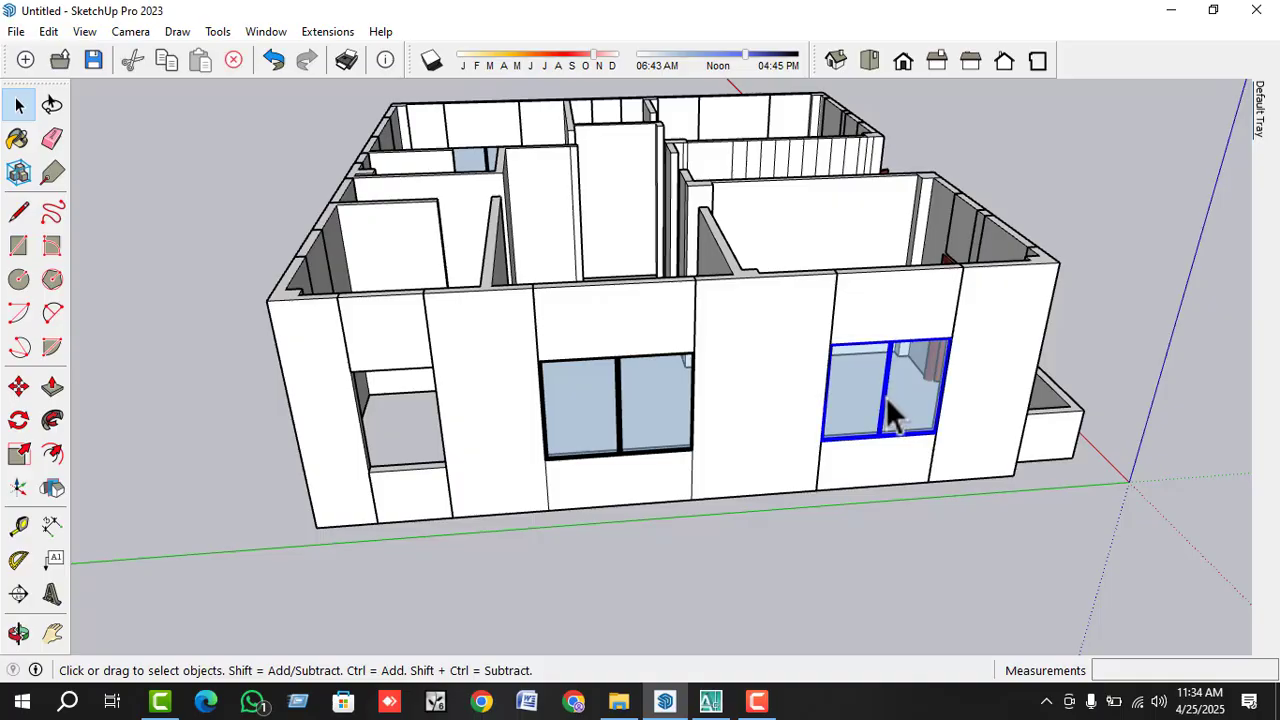
pyautogui.scroll(1, 886, 397)
pyautogui.press('m')
pyautogui.click(970, 323)
pyautogui.press('ctrl')
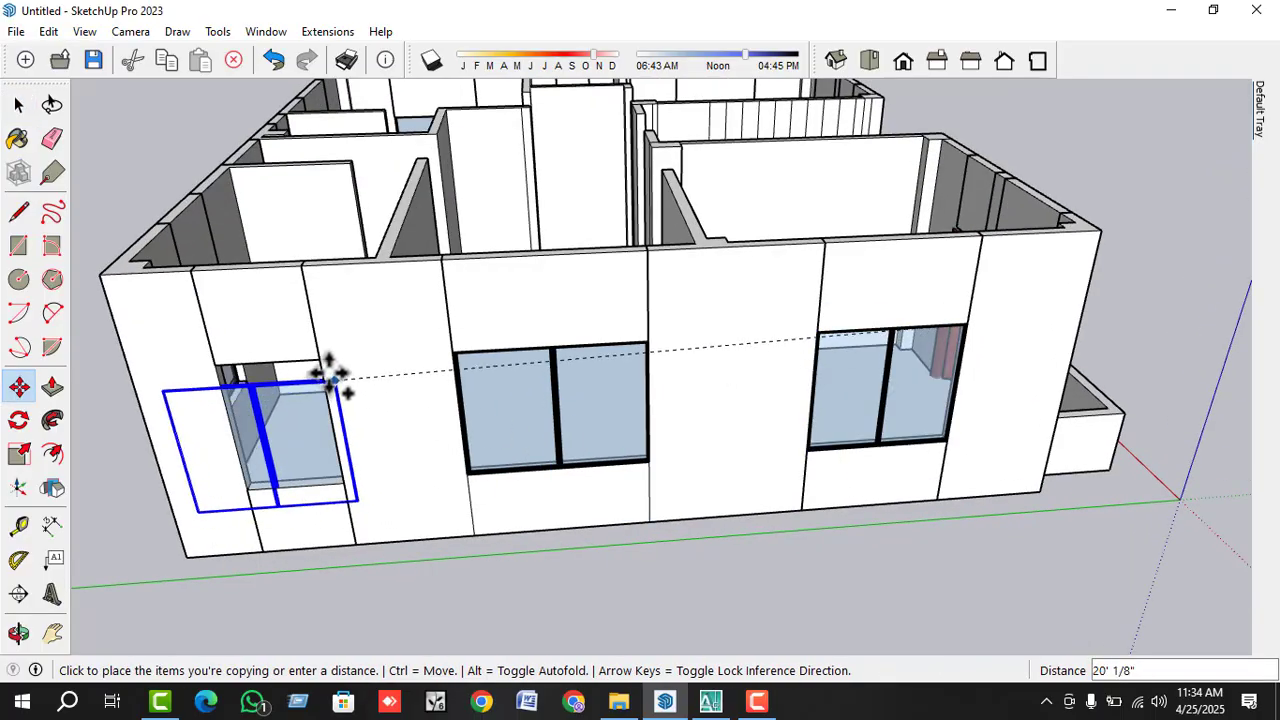
pyautogui.click(322, 362)
# - Scale the copied window's width to about 0.60 to fit the narrow opening, and deselect it
pyautogui.moveTo(897, 368); pyautogui.dragTo(214, 471, button='middle')
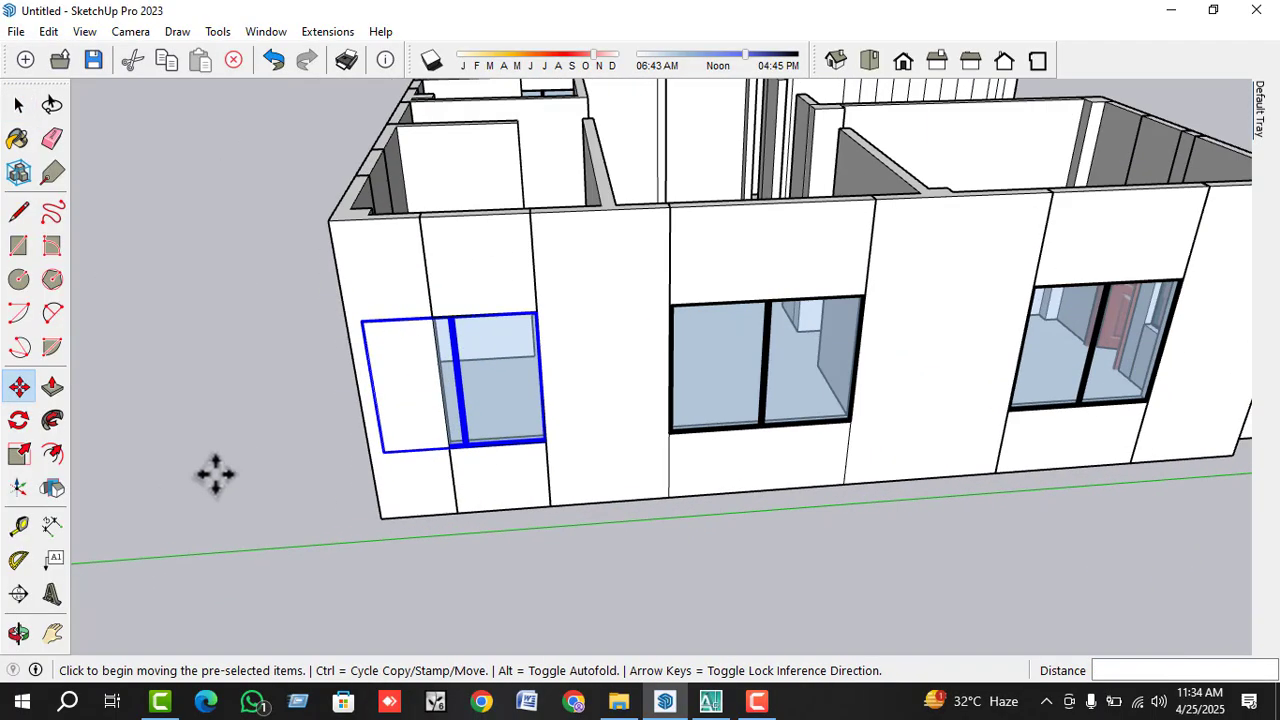
pyautogui.click(19, 453)
pyautogui.scroll(2, 378, 398)
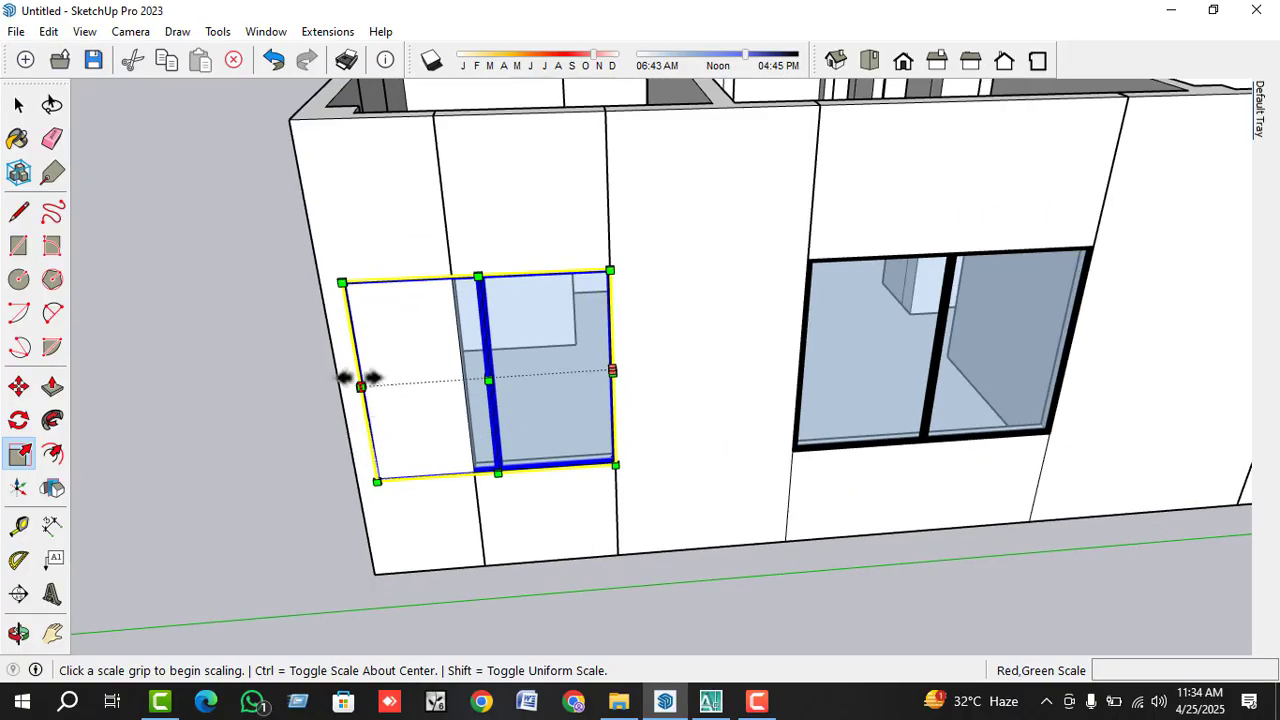
pyautogui.click(361, 386)
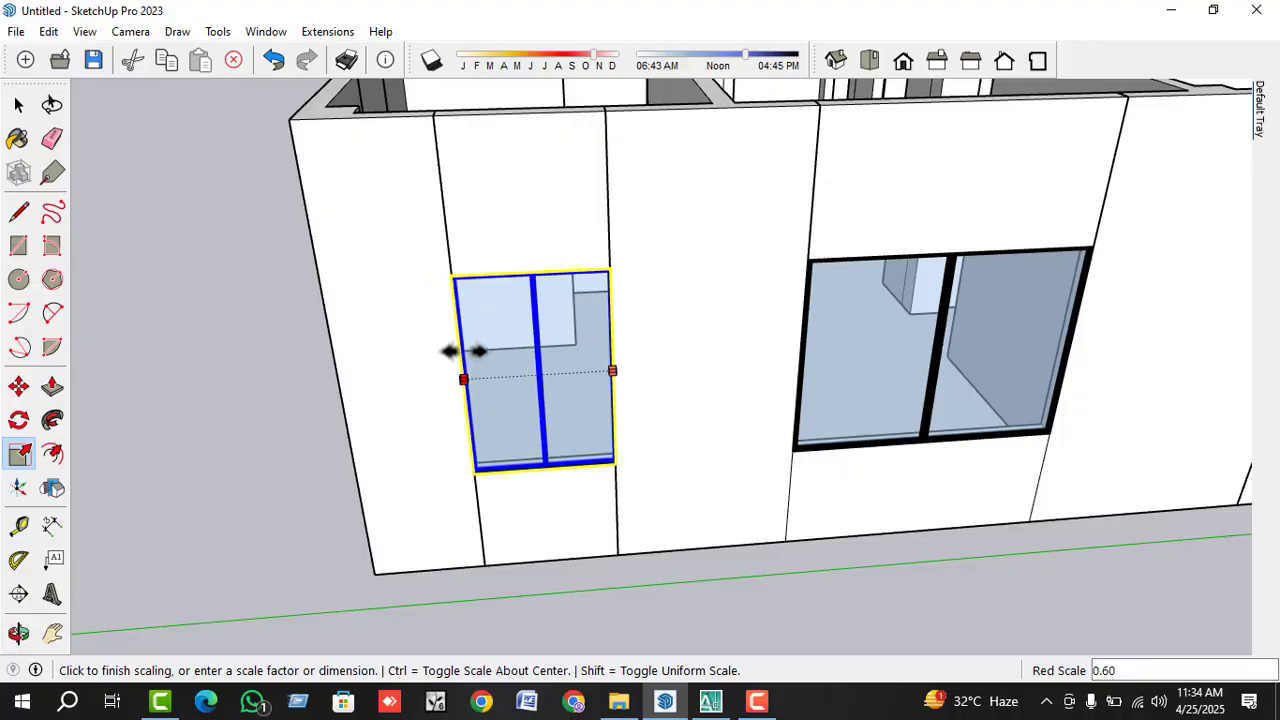
pyautogui.click(465, 351)
pyautogui.press('space')
pyautogui.click(361, 491)
# - Import the dark wooden door file Untitled+(3) and place it at the doorway above the small entrance steps
pyautogui.scroll(-5, 361, 491)
pyautogui.moveTo(878, 430); pyautogui.dragTo(723, 451, button='middle')
pyautogui.scroll(-3, 745, 425)
pyautogui.moveTo(766, 397); pyautogui.dragTo(571, 423, button='middle')
pyautogui.scroll(2, 829, 449)
pyautogui.scroll(2, 860, 434)
pyautogui.moveTo(860, 434); pyautogui.dragTo(682, 392, button='middle')
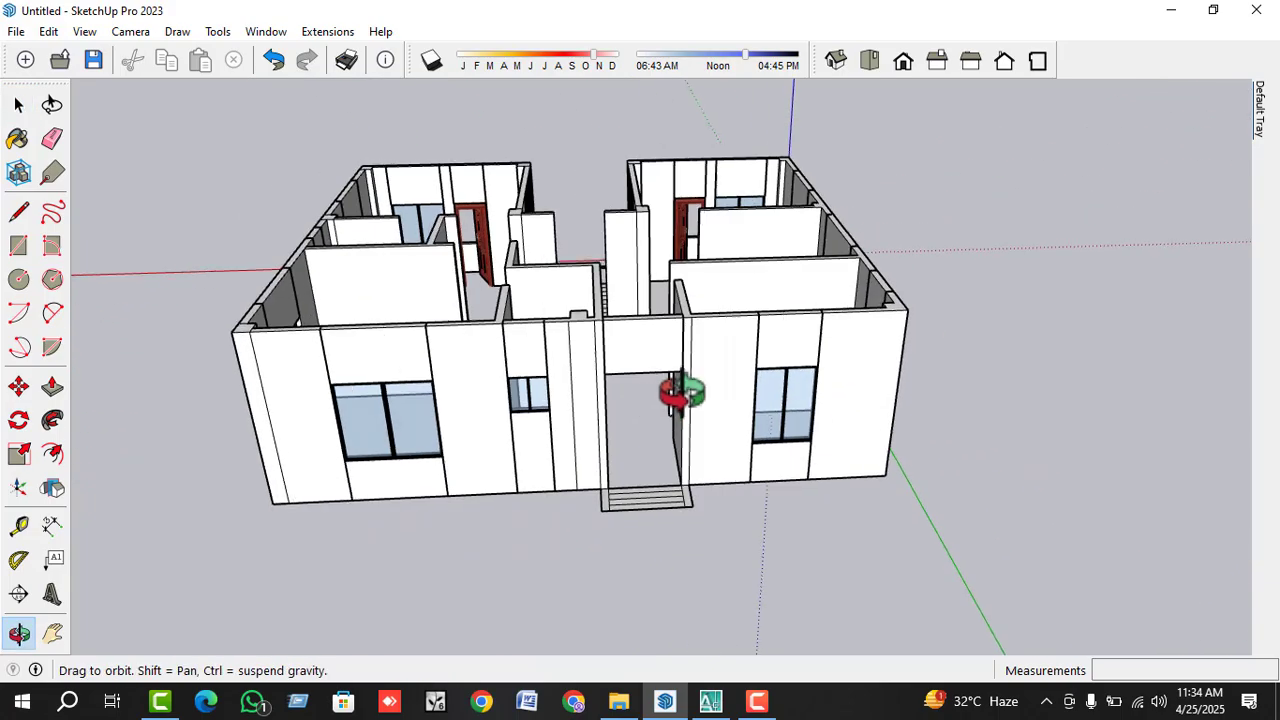
pyautogui.scroll(2, 748, 423)
pyautogui.scroll(2, 480, 323)
pyautogui.click(20, 33)
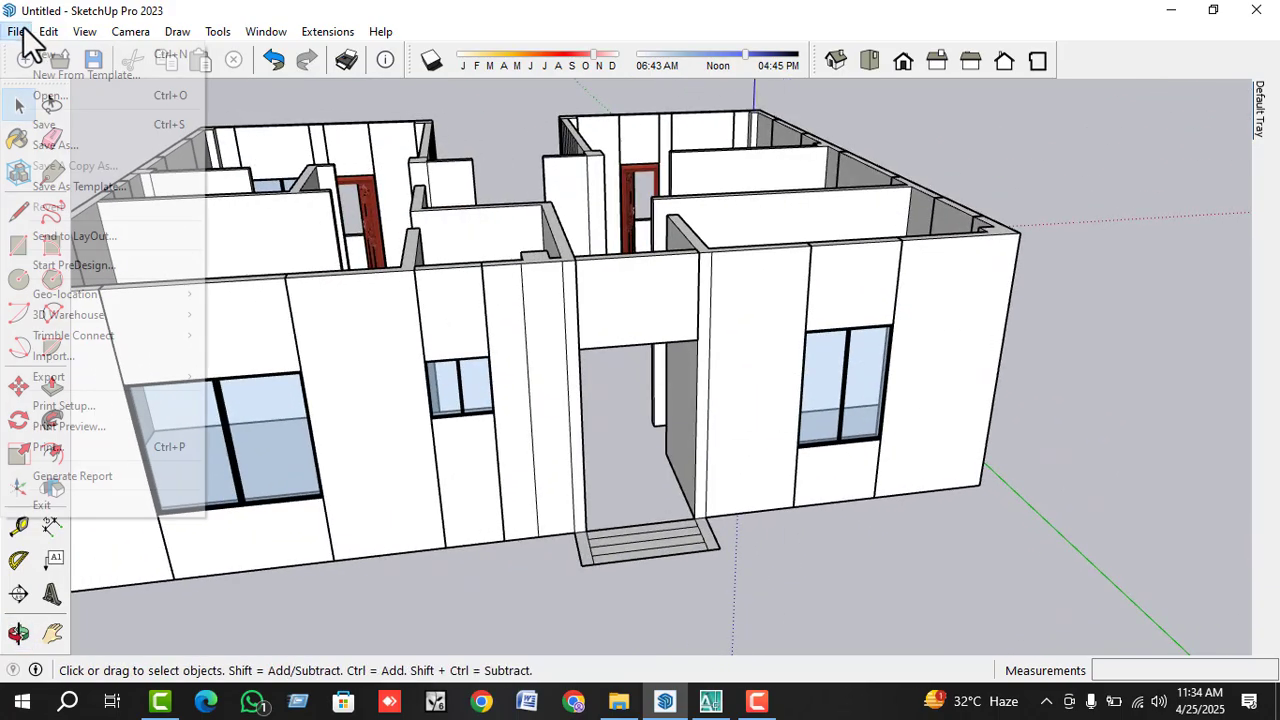
pyautogui.click(71, 354)
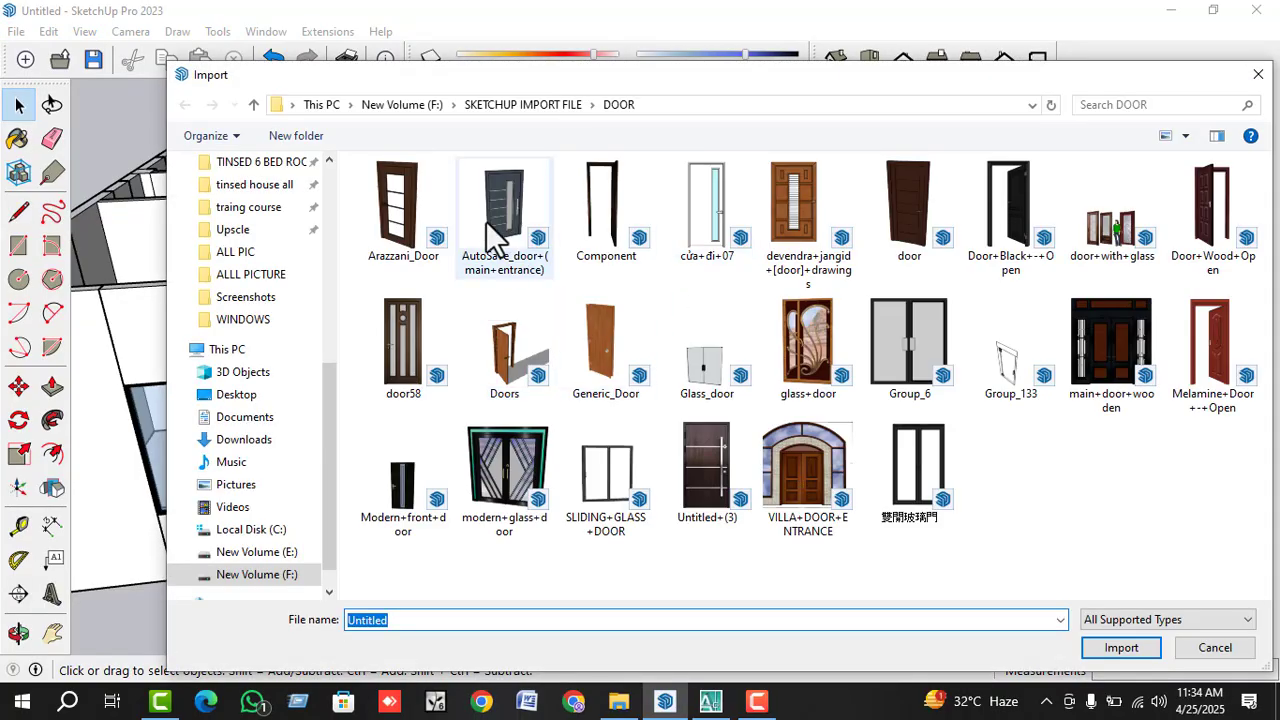
pyautogui.click(700, 468)
pyautogui.click(1110, 652)
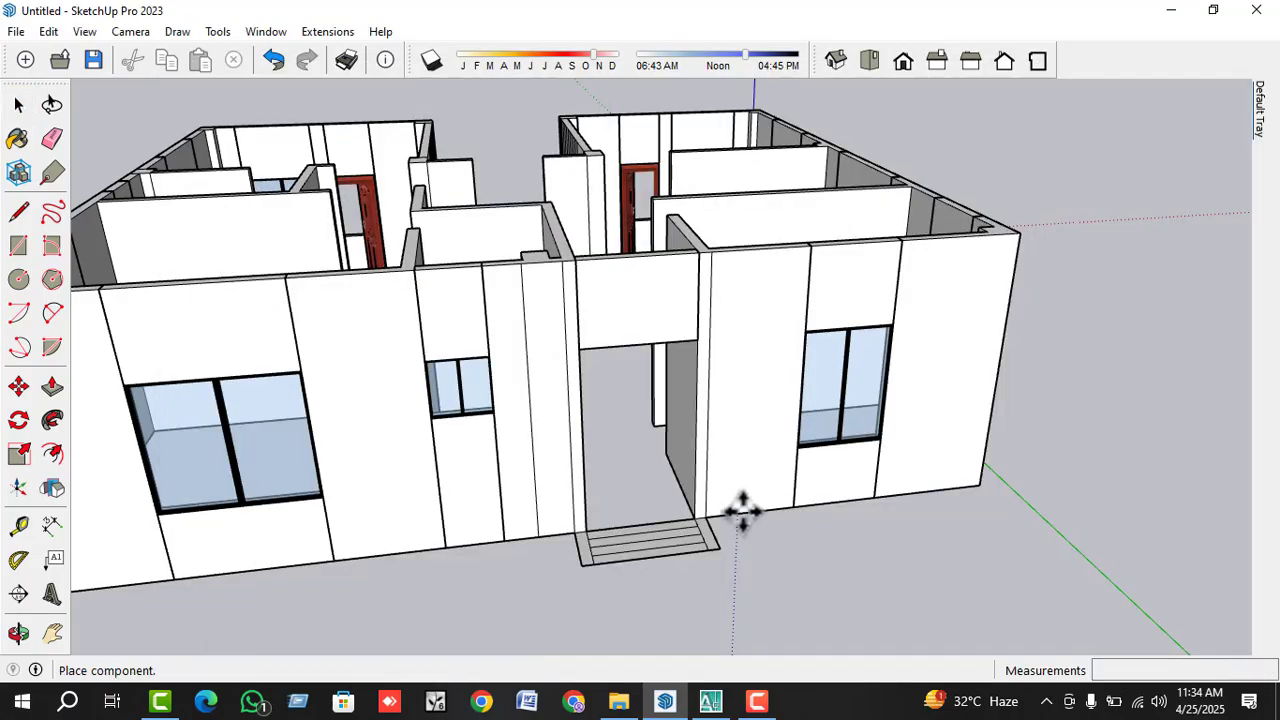
pyautogui.click(688, 525)
# - Move the imported door by its bottom corner exactly onto the bottom wall corner of the entrance doorway
pyautogui.scroll(5, 700, 520)
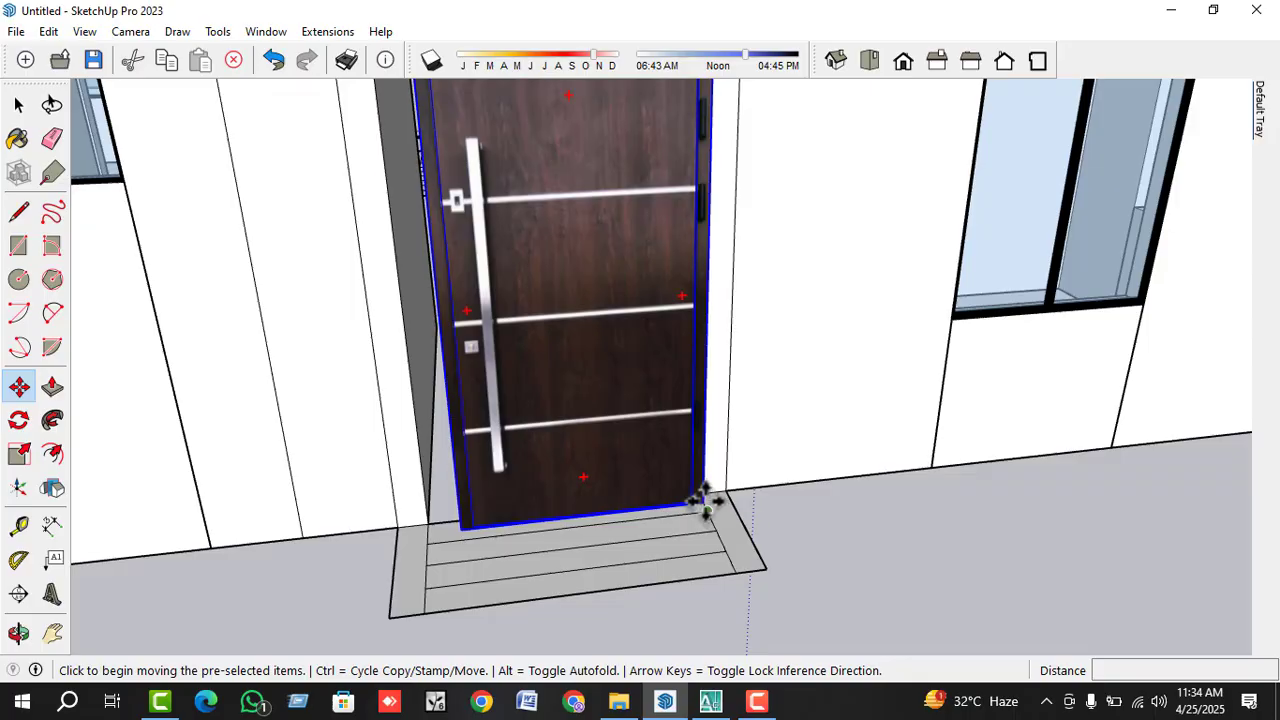
pyautogui.scroll(3, 708, 504)
pyautogui.click(718, 505)
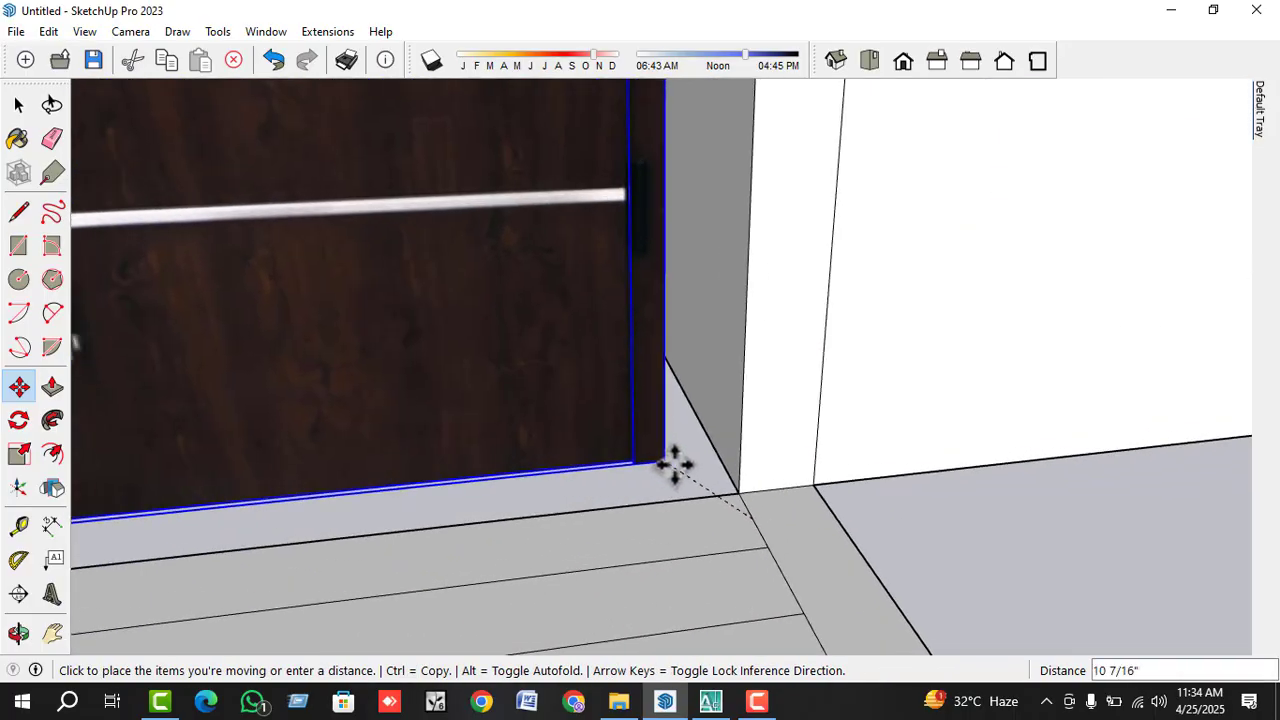
pyautogui.click(745, 482)
# - Scale the entrance door wider to fill the doorway and to about 1.08 in height to reach the lintel, and deselect it
pyautogui.scroll(-3, 709, 421)
pyautogui.moveTo(709, 421); pyautogui.dragTo(700, 480, button='middle')
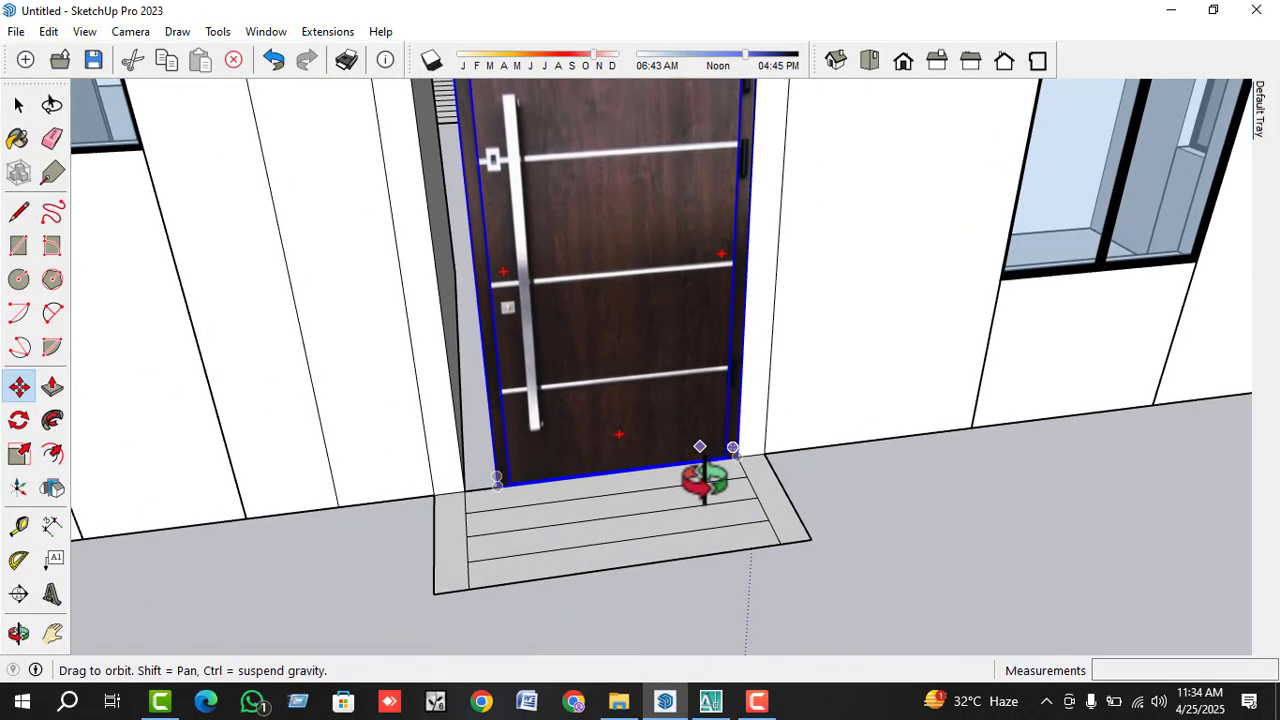
pyautogui.scroll(-5, 729, 523)
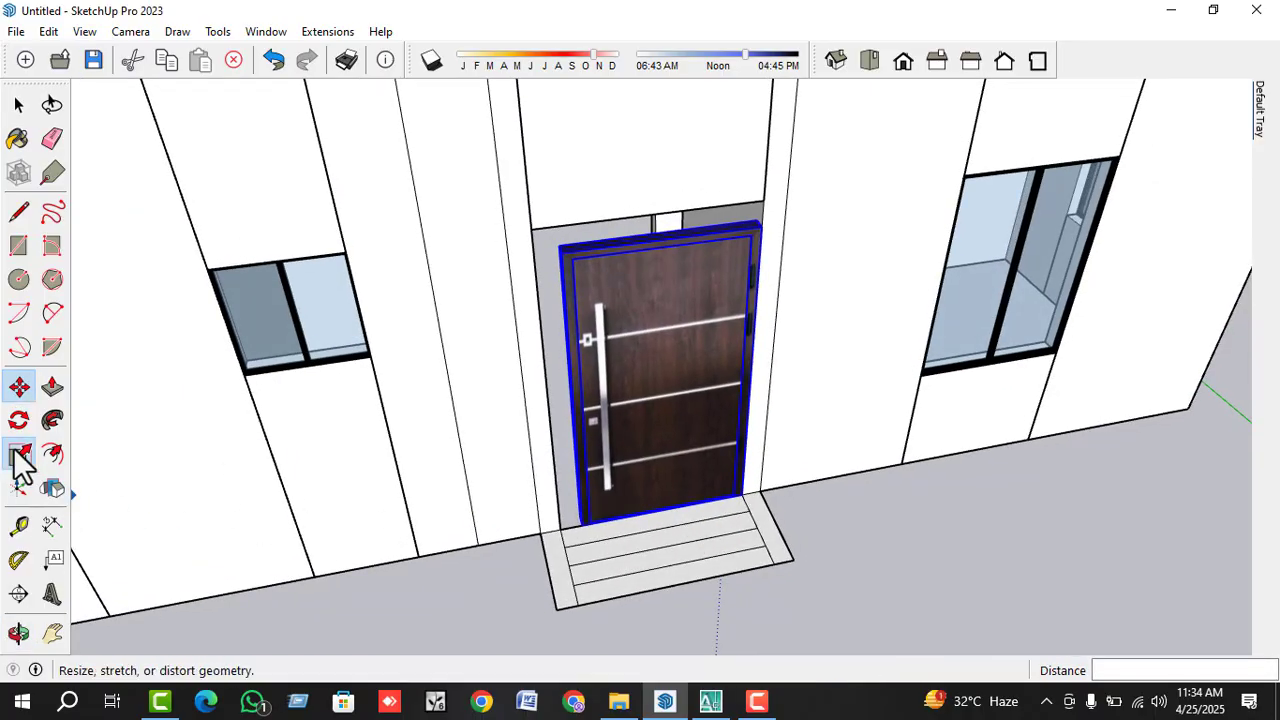
pyautogui.click(18, 454)
pyautogui.scroll(4, 585, 420)
pyautogui.moveTo(585, 410); pyautogui.dragTo(530, 394)
pyautogui.scroll(-3, 600, 451)
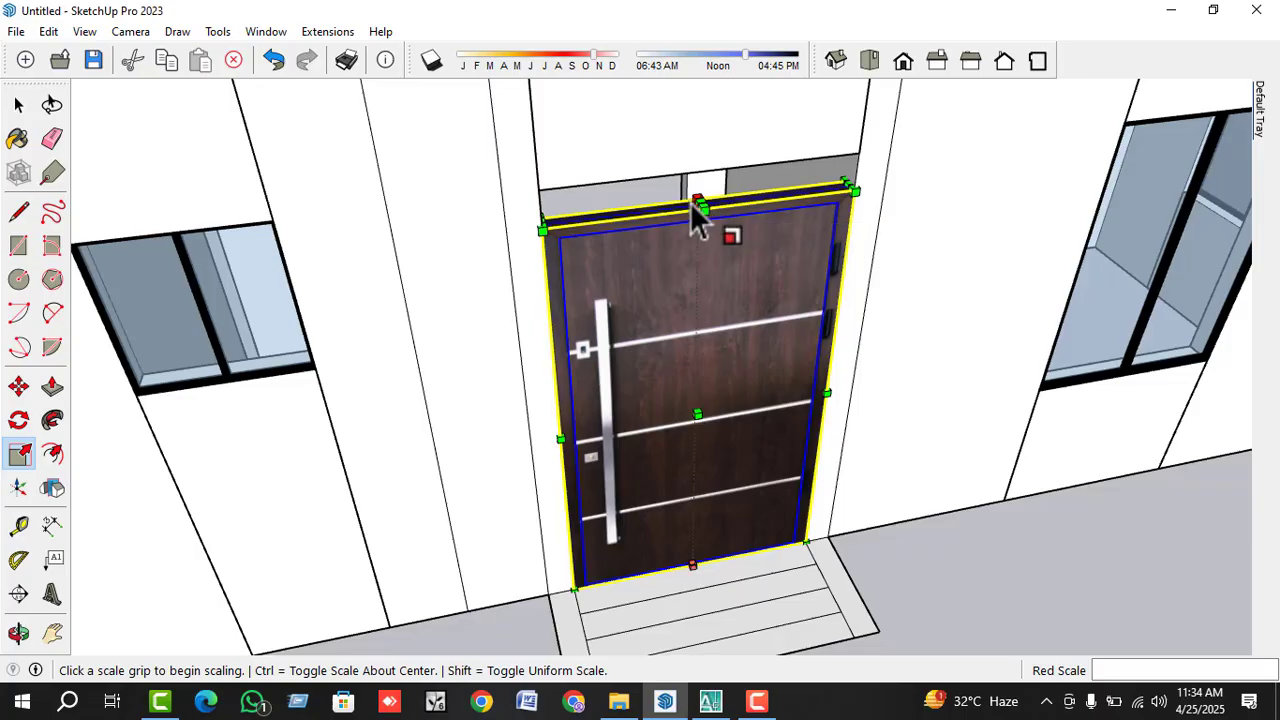
pyautogui.moveTo(698, 202); pyautogui.dragTo(692, 175)
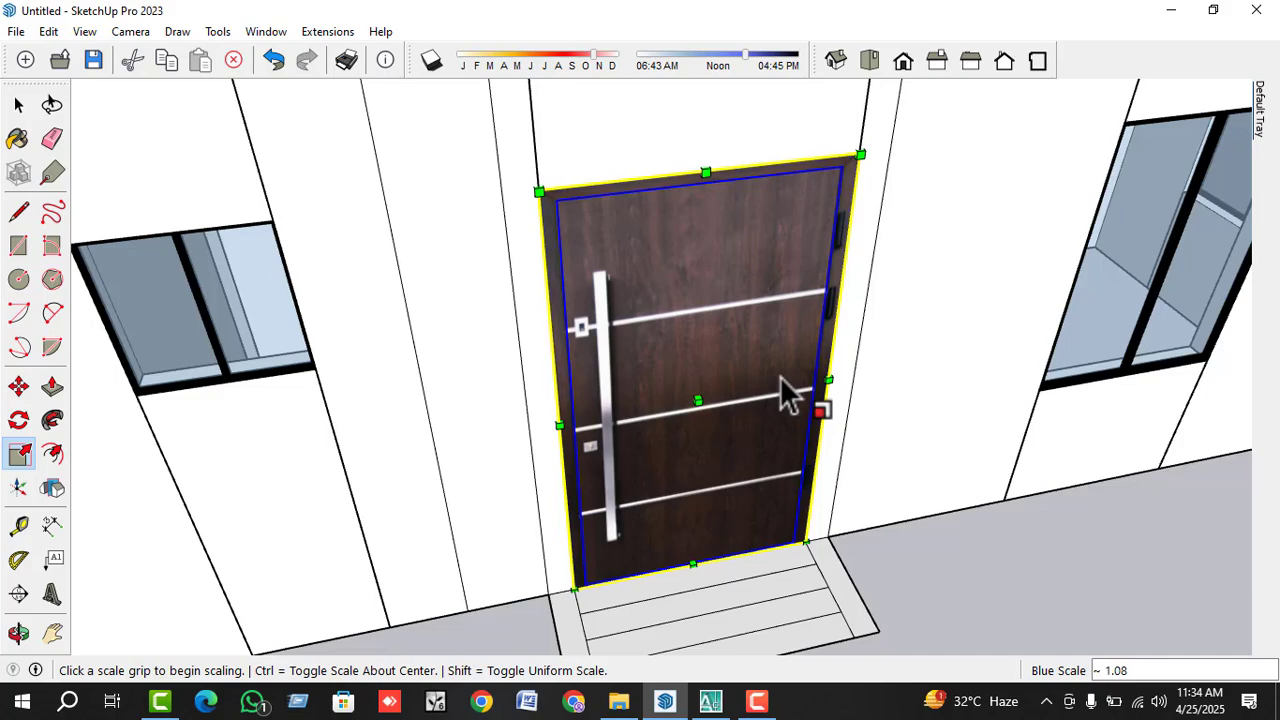
pyautogui.press('space')
pyautogui.scroll(-1, 668, 435)
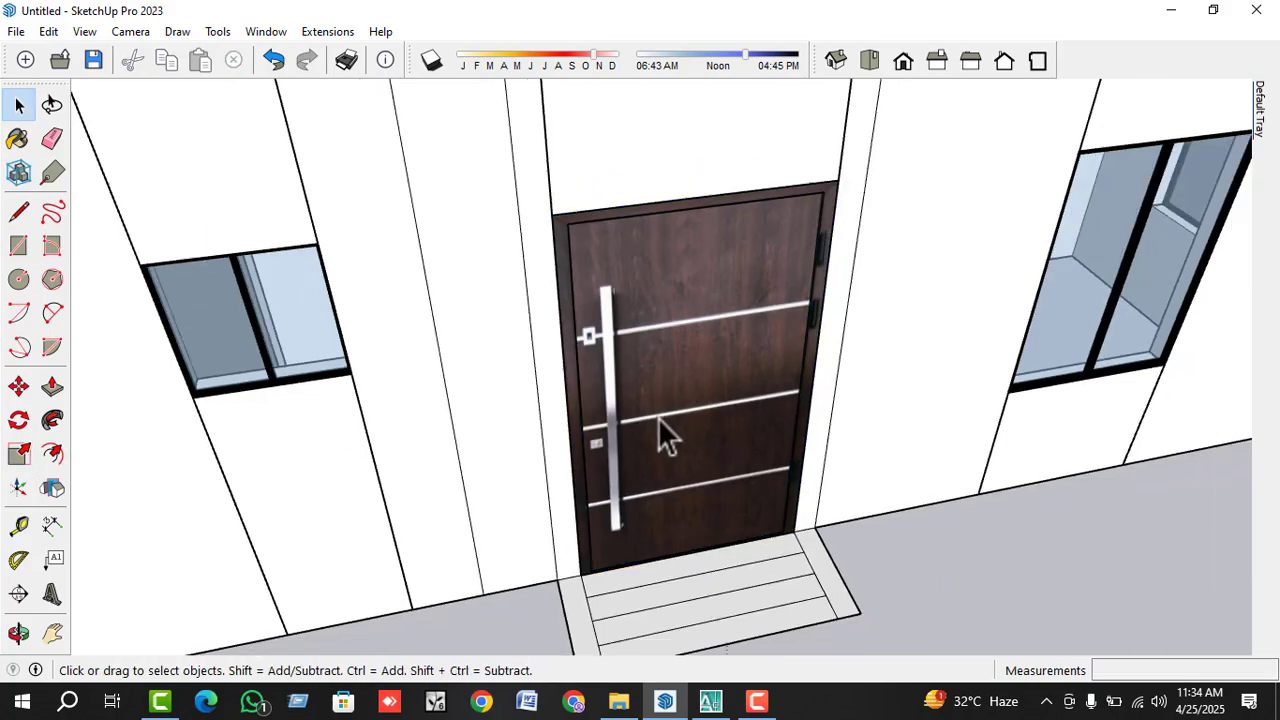
# - Copy the low wall of the front balcony farther from the origin 7' straight up
pyautogui.scroll(-3, 670, 440)
pyautogui.moveTo(683, 472); pyautogui.dragTo(645, 449, button='middle')
pyautogui.scroll(-2, 652, 485)
pyautogui.moveTo(659, 519)
pyautogui.mouseDown(button='middle')
pyautogui.moveTo(735, 519)
pyautogui.moveTo(617, 543)
pyautogui.moveTo(674, 514)
pyautogui.moveTo(940, 460)
pyautogui.moveTo(749, 417)
pyautogui.moveTo(686, 514)
pyautogui.moveTo(866, 563)
pyautogui.moveTo(620, 480)
pyautogui.moveTo(667, 512)
pyautogui.mouseUp(button='middle')
pyautogui.click(667, 512)
pyautogui.scroll(2, 702, 532)
pyautogui.press('m')
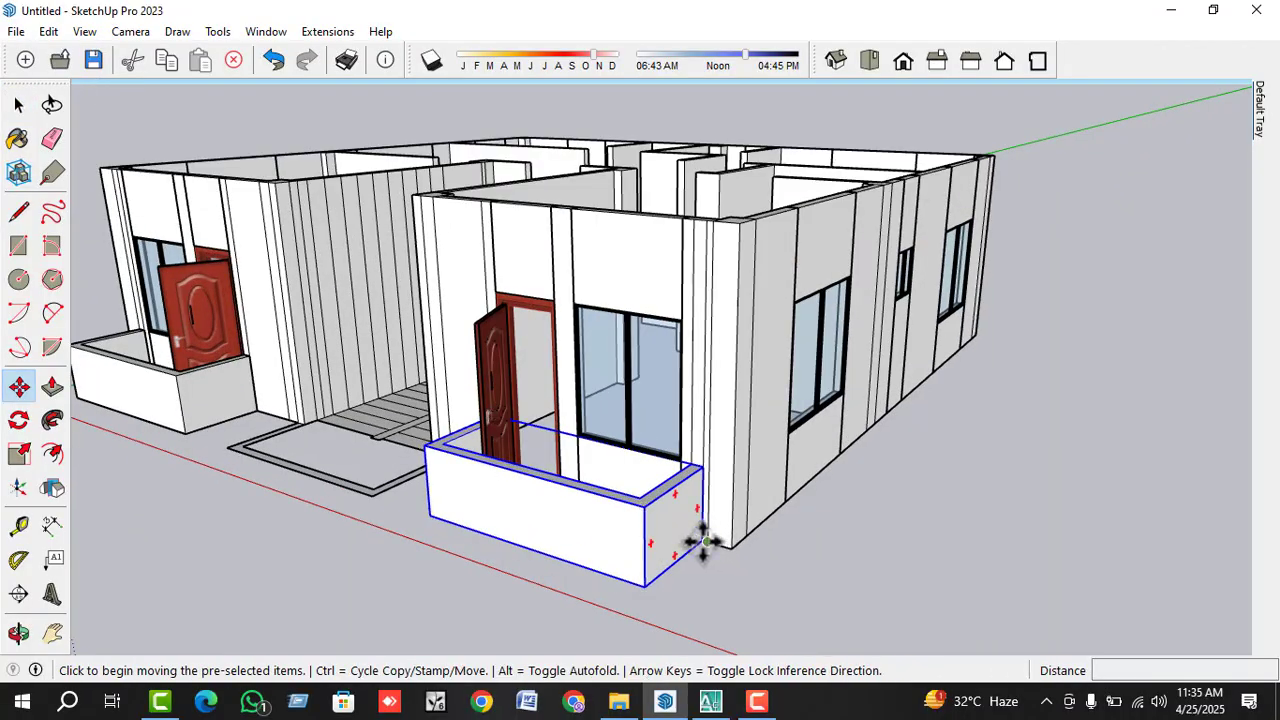
pyautogui.click(702, 538)
pyautogui.press('ctrl')
pyautogui.scroll(1, 703, 315)
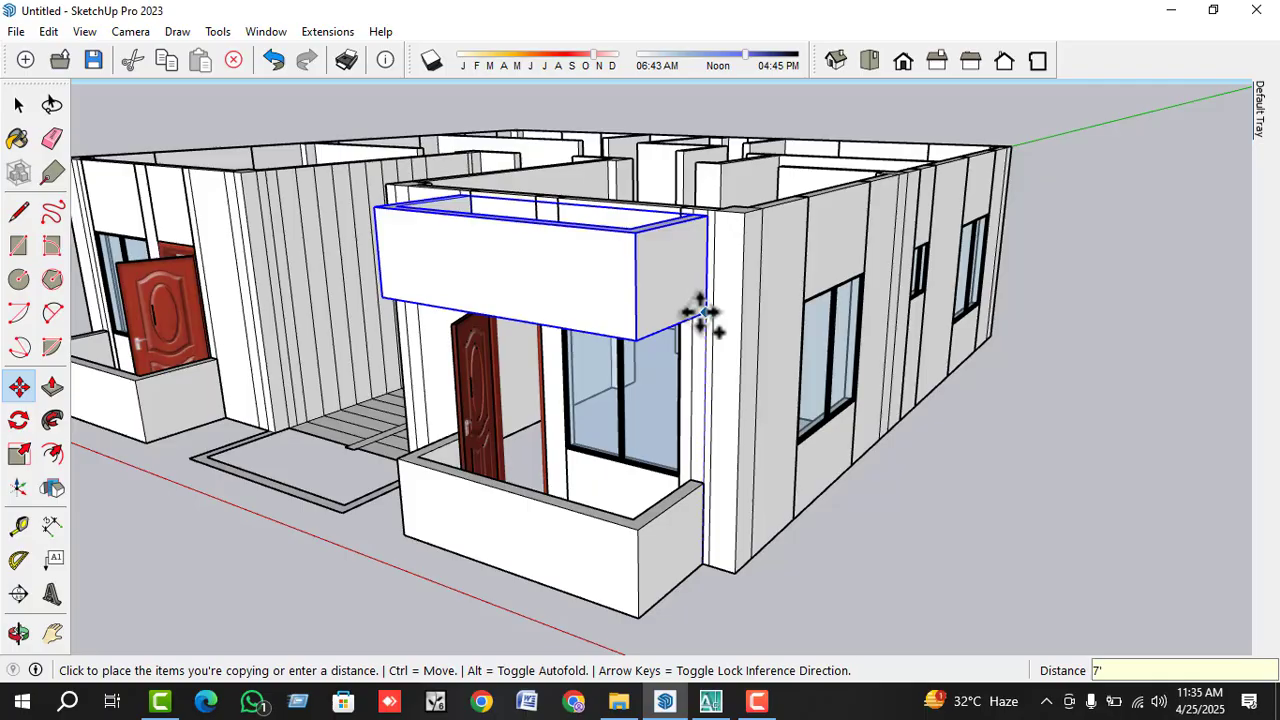
pyautogui.click(703, 313)
pyautogui.moveTo(703, 313); pyautogui.dragTo(755, 490, button='middle')
pyautogui.press('space')
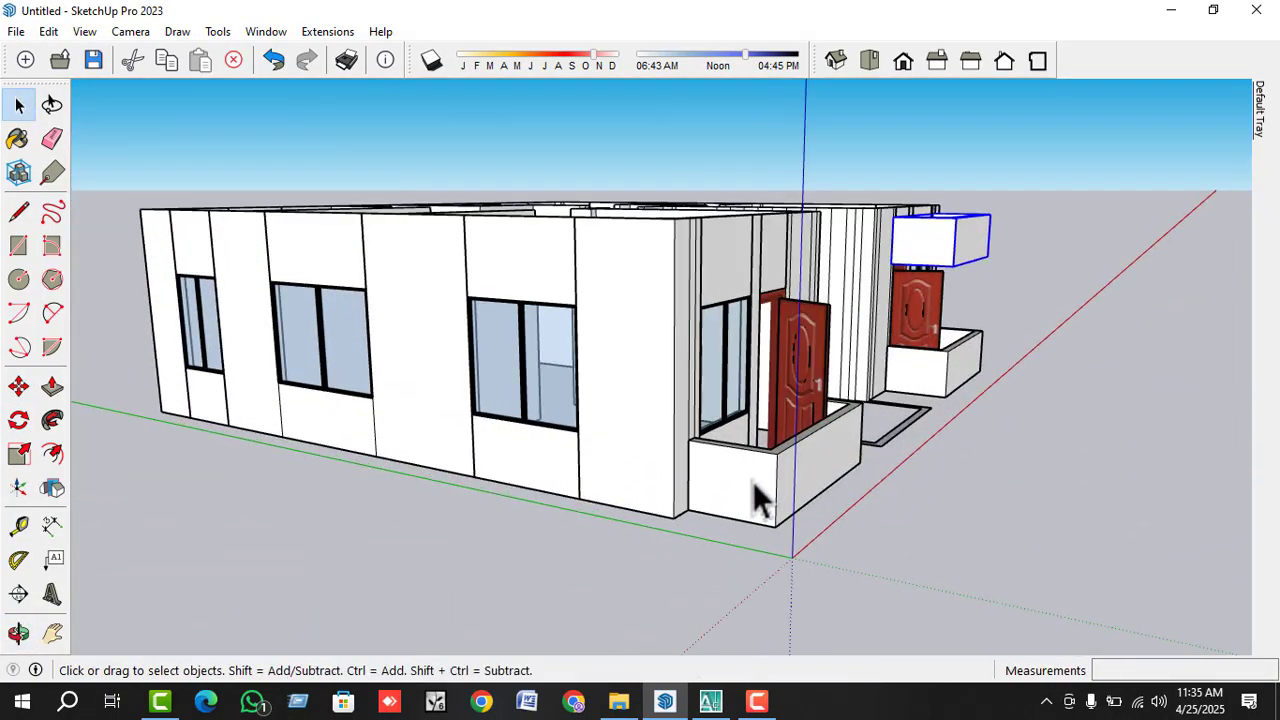
# - Copy the low wall of the front balcony nearest the origin 7' straight up
pyautogui.click(755, 495)
pyautogui.scroll(2, 740, 505)
pyautogui.press('m')
pyautogui.click(669, 512)
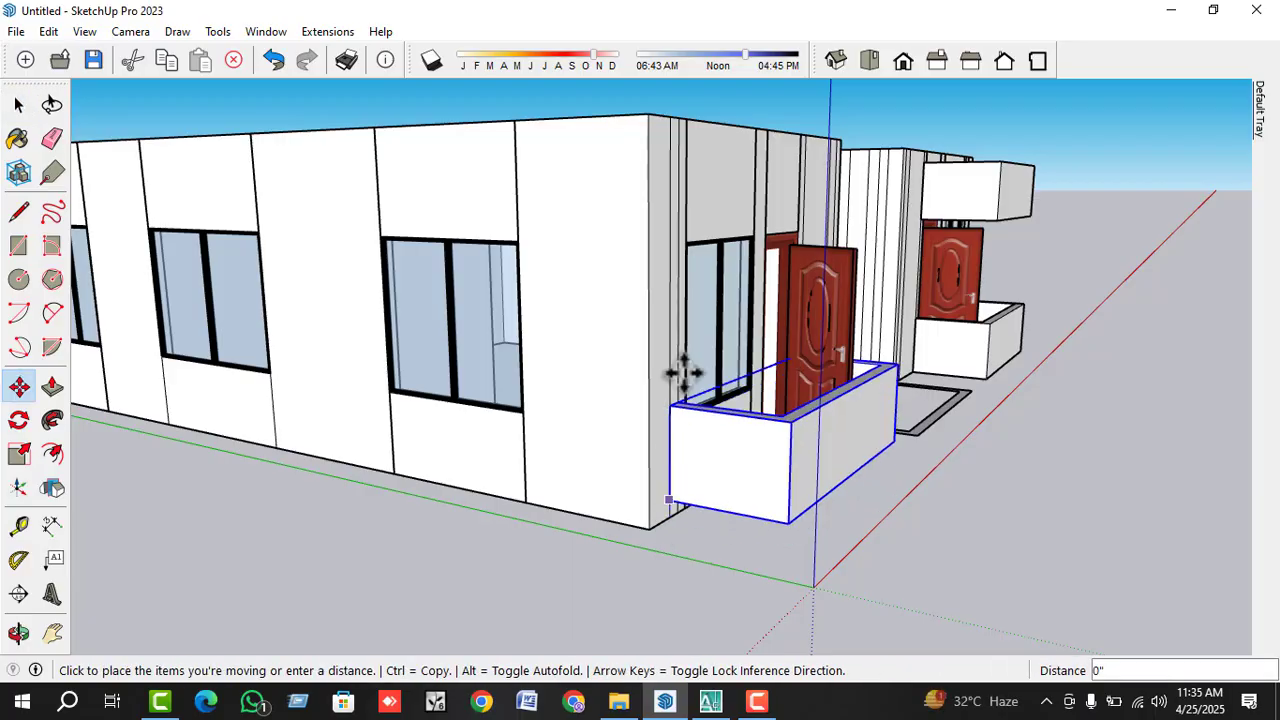
pyautogui.press('ctrl')
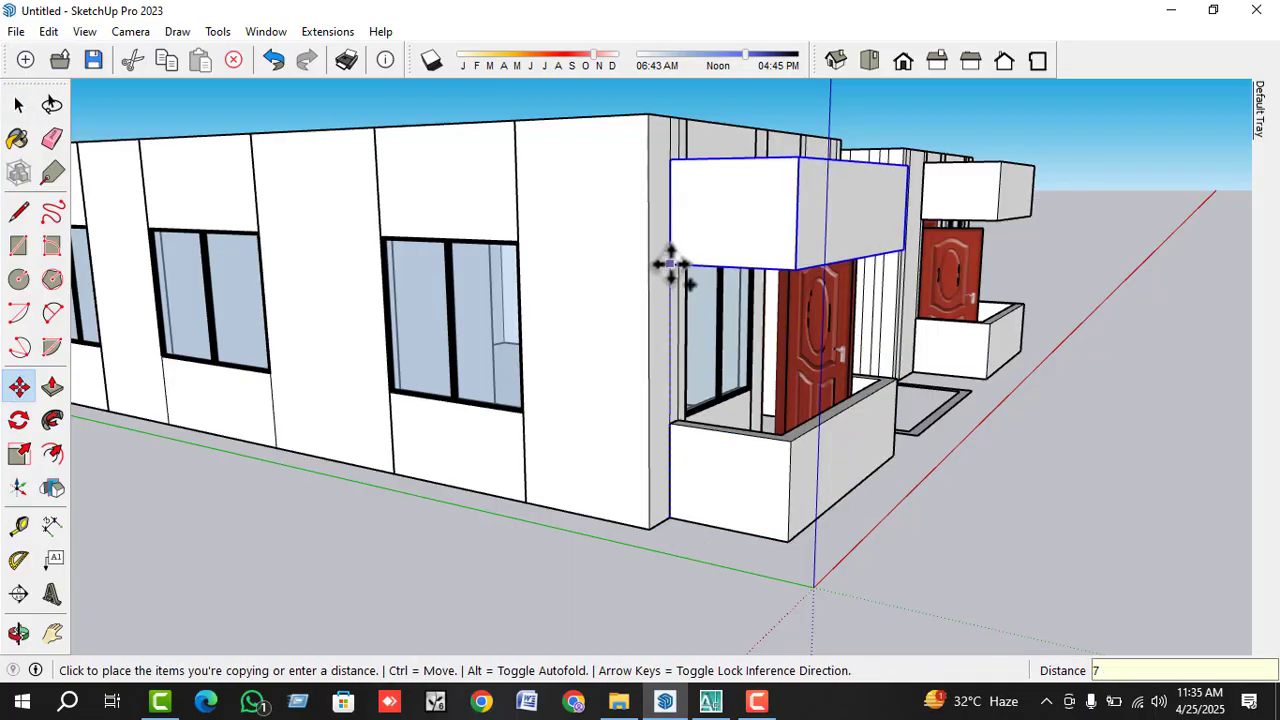
pyautogui.press('Return')
pyautogui.scroll(-3, 665, 280)
pyautogui.moveTo(663, 294); pyautogui.dragTo(646, 471, button='middle')
pyautogui.press('space')
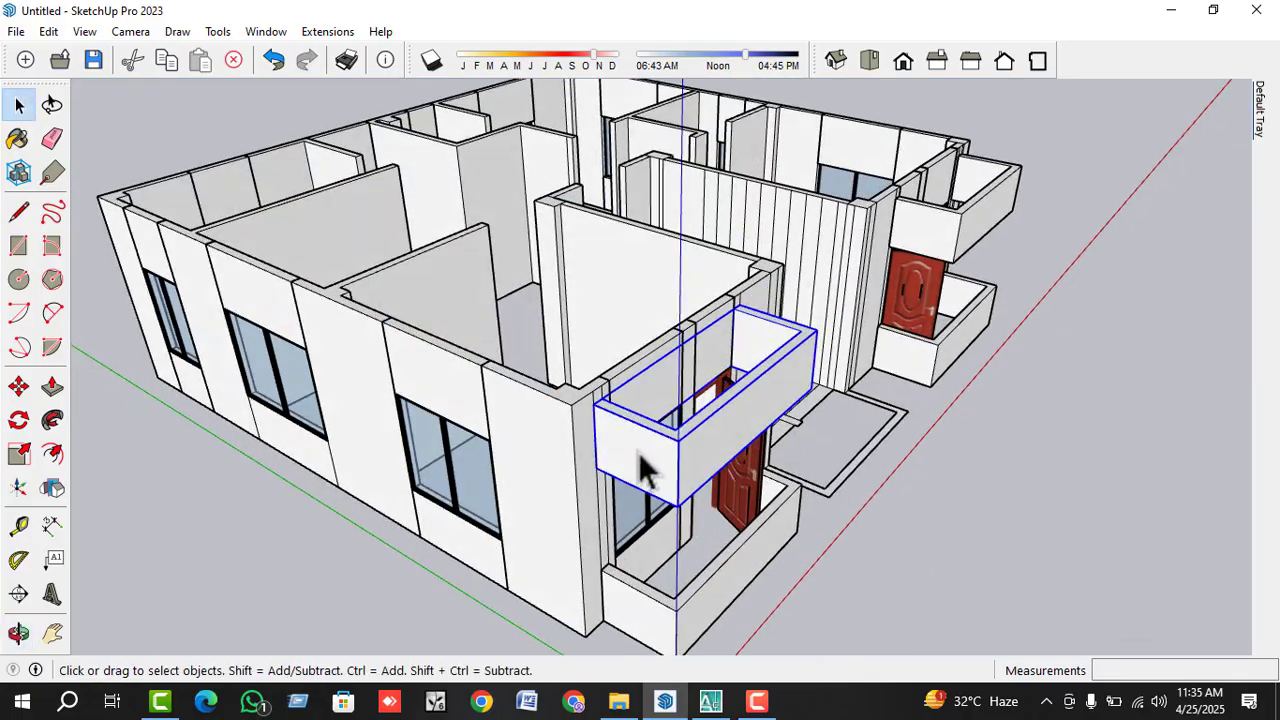
# - Push/Pull the top face of the raised balcony wall nearest the origin level with the top of the house walls
pyautogui.scroll(4, 640, 440)
pyautogui.doubleClick(631, 397)
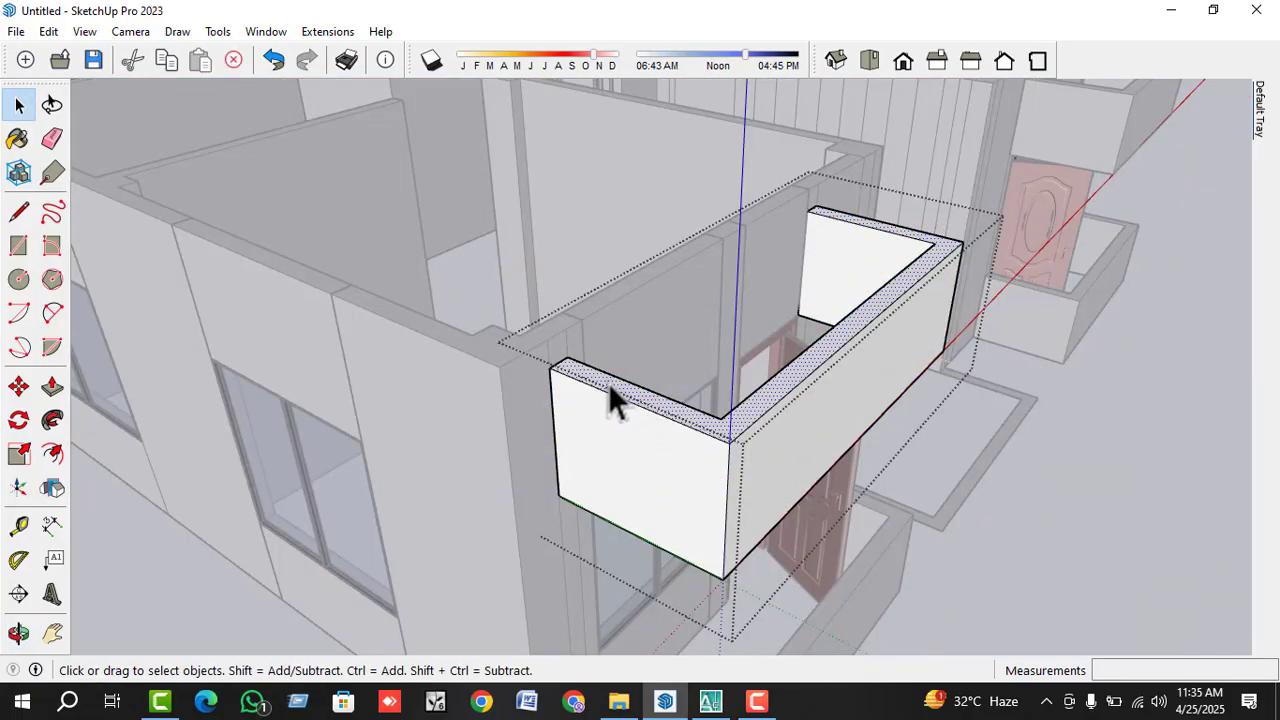
pyautogui.press('p')
pyautogui.press('space')
pyautogui.press('Escape')
# - Pull the top face of the raised balcony wall farther from the origin up to the top of the adjoining house column
pyautogui.scroll(-3, 714, 486)
pyautogui.moveTo(714, 486); pyautogui.dragTo(680, 523, button='middle')
pyautogui.scroll(3, 537, 523)
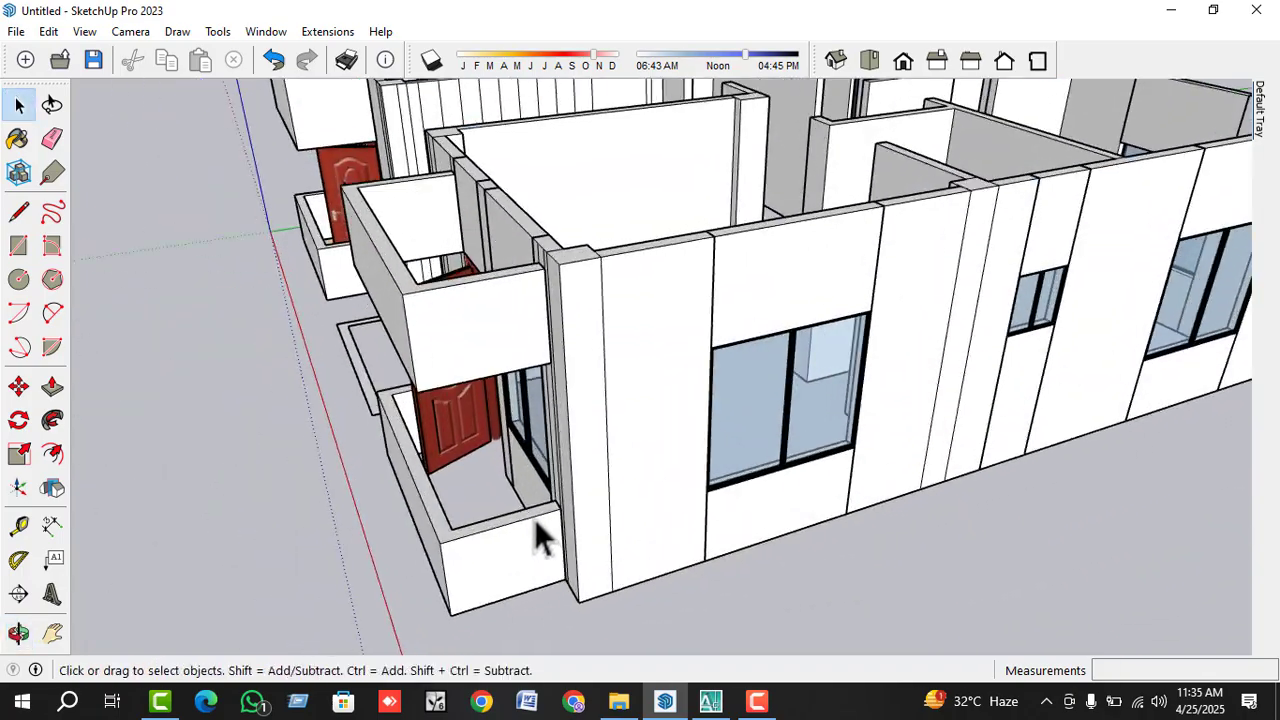
pyautogui.scroll(6, 517, 194)
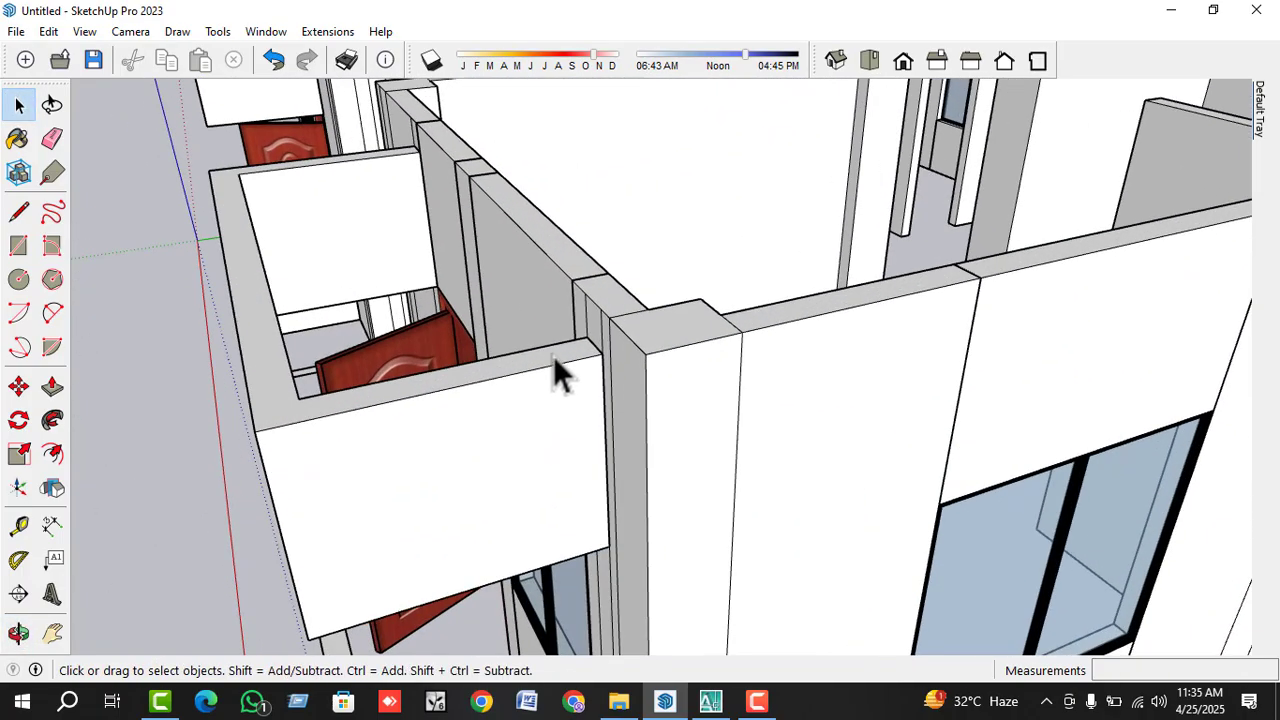
pyautogui.doubleClick(540, 360)
pyautogui.click(537, 362)
pyautogui.press('p')
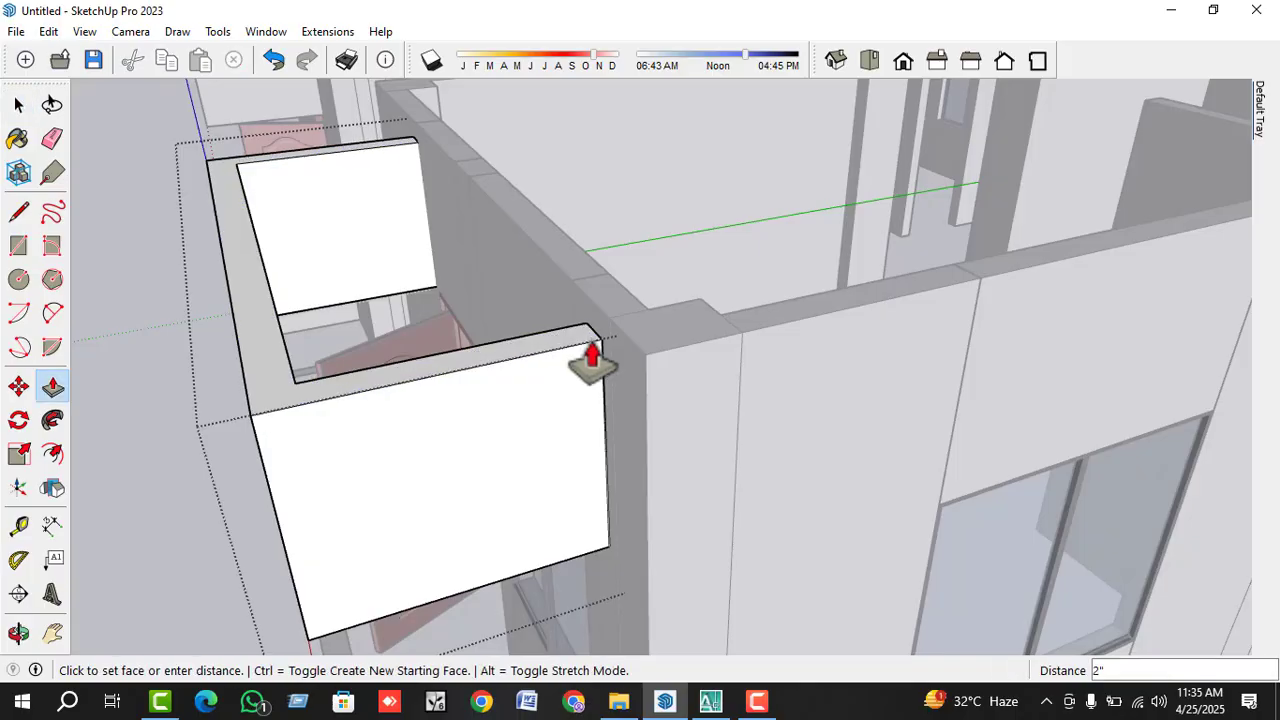
pyautogui.click(628, 345)
pyautogui.press('space')
pyautogui.press('Escape')
pyautogui.scroll(-6, 626, 370)
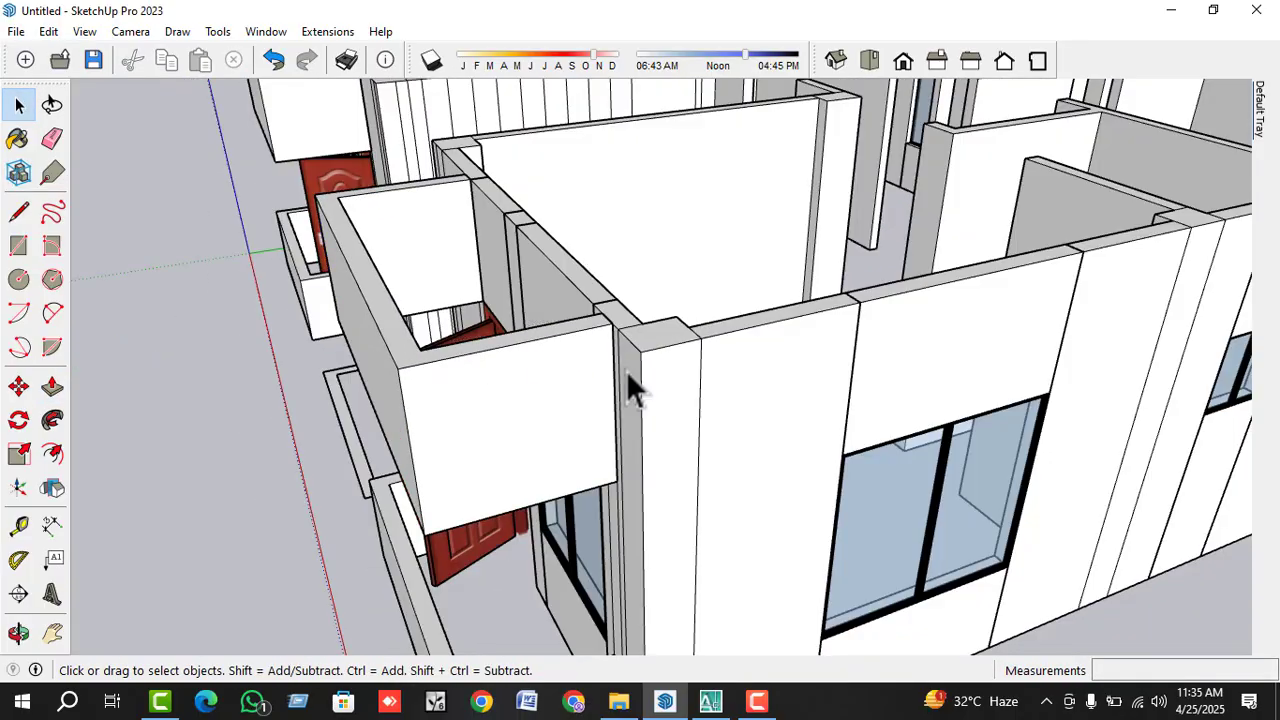
# - Copy the low balcony wall farther from the origin along the red axis to an empty spot beside the house
pyautogui.scroll(-5, 540, 395)
pyautogui.moveTo(614, 449); pyautogui.dragTo(562, 435, button='middle')
pyautogui.scroll(3, 834, 486)
pyautogui.moveTo(834, 486); pyautogui.dragTo(700, 531, button='middle')
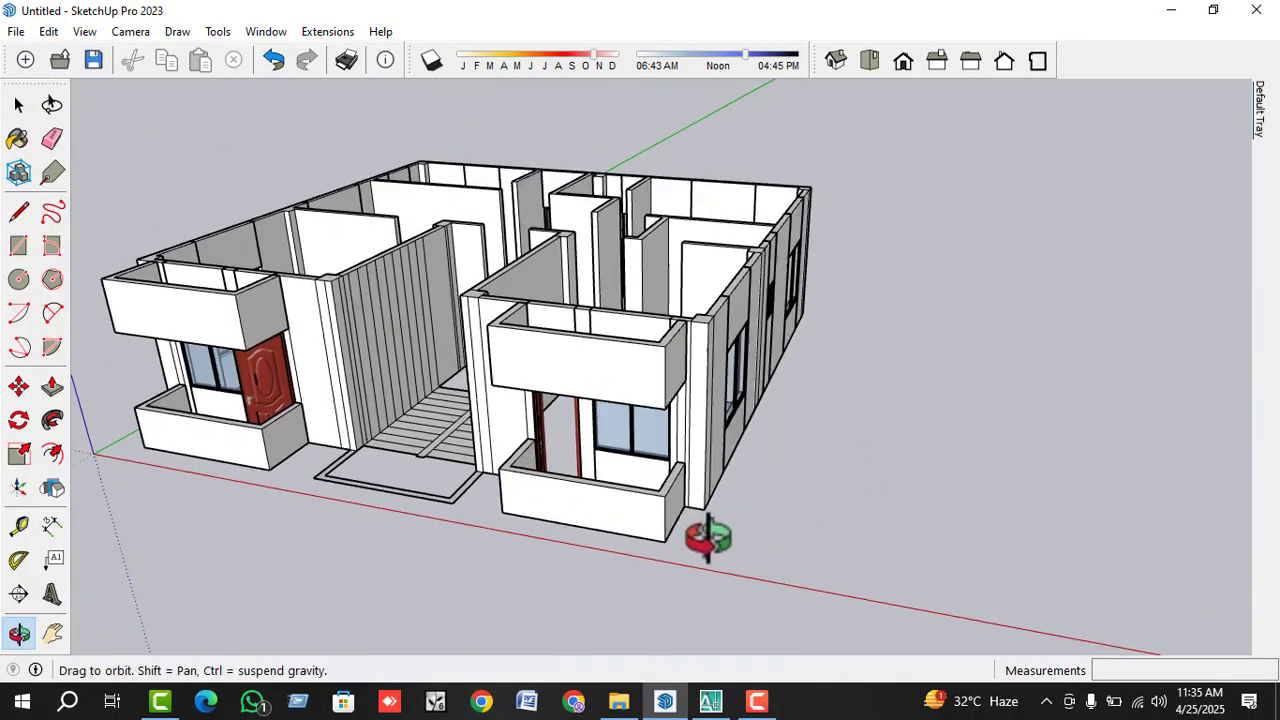
pyautogui.scroll(4, 640, 543)
pyautogui.scroll(3, 658, 485)
pyautogui.scroll(-2, 658, 485)
pyautogui.click(659, 476)
pyautogui.scroll(-1, 715, 444)
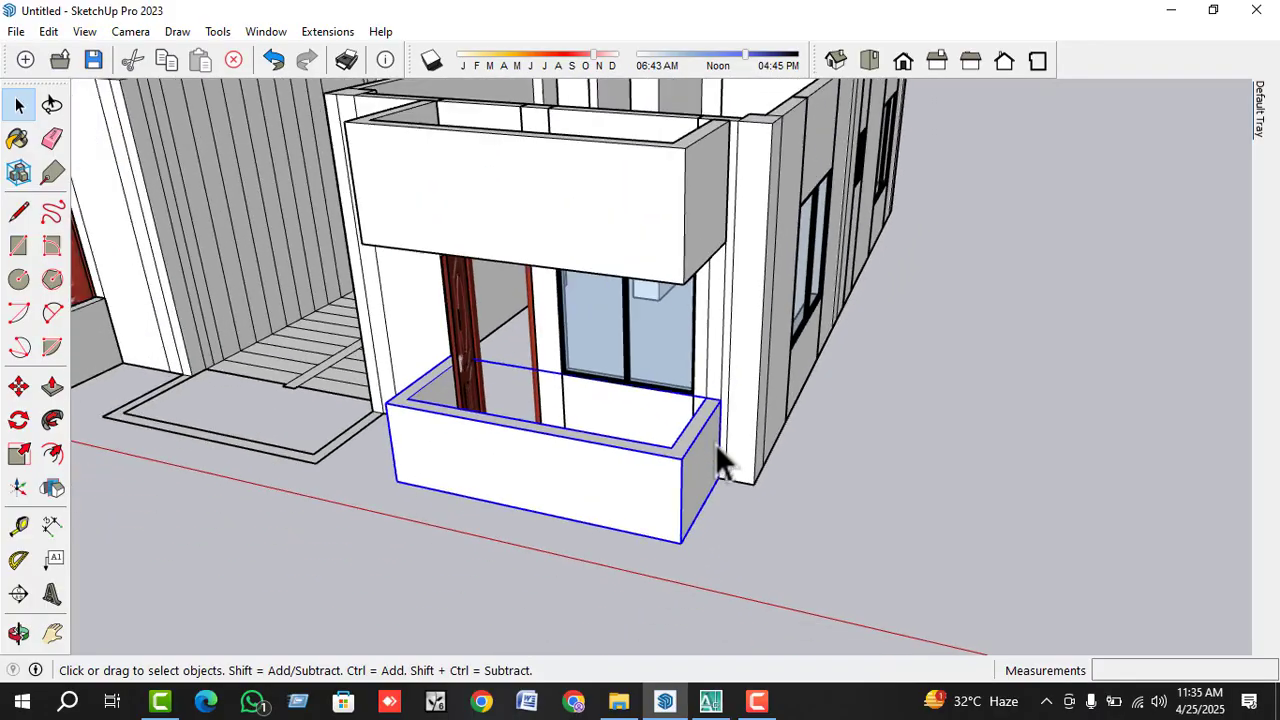
pyautogui.press('m')
pyautogui.click(686, 543)
pyautogui.press('ctrl')
pyautogui.scroll(-3, 631, 523)
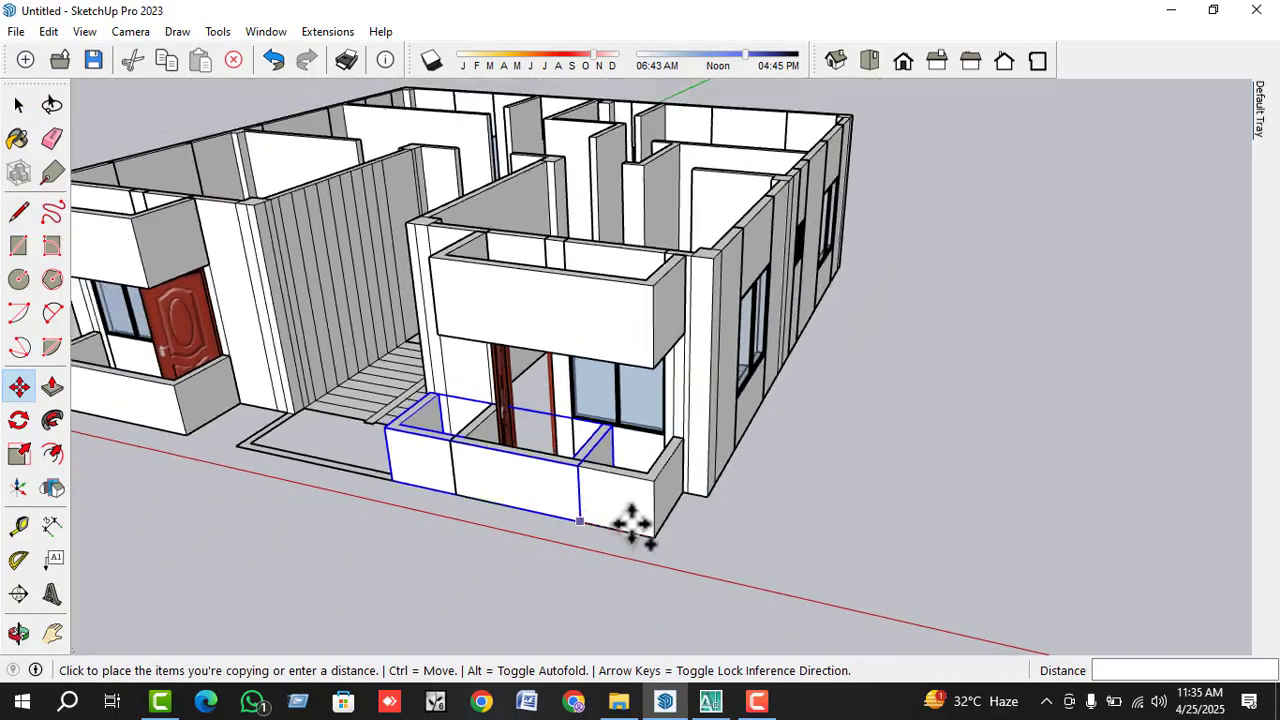
pyautogui.click(1078, 550)
pyautogui.moveTo(580, 457); pyautogui.dragTo(1060, 506, button='middle')
pyautogui.press('space')
# - Open the copied balcony wall and offset its top face inward to leave a narrow strip along the middle
pyautogui.scroll(3, 774, 357)
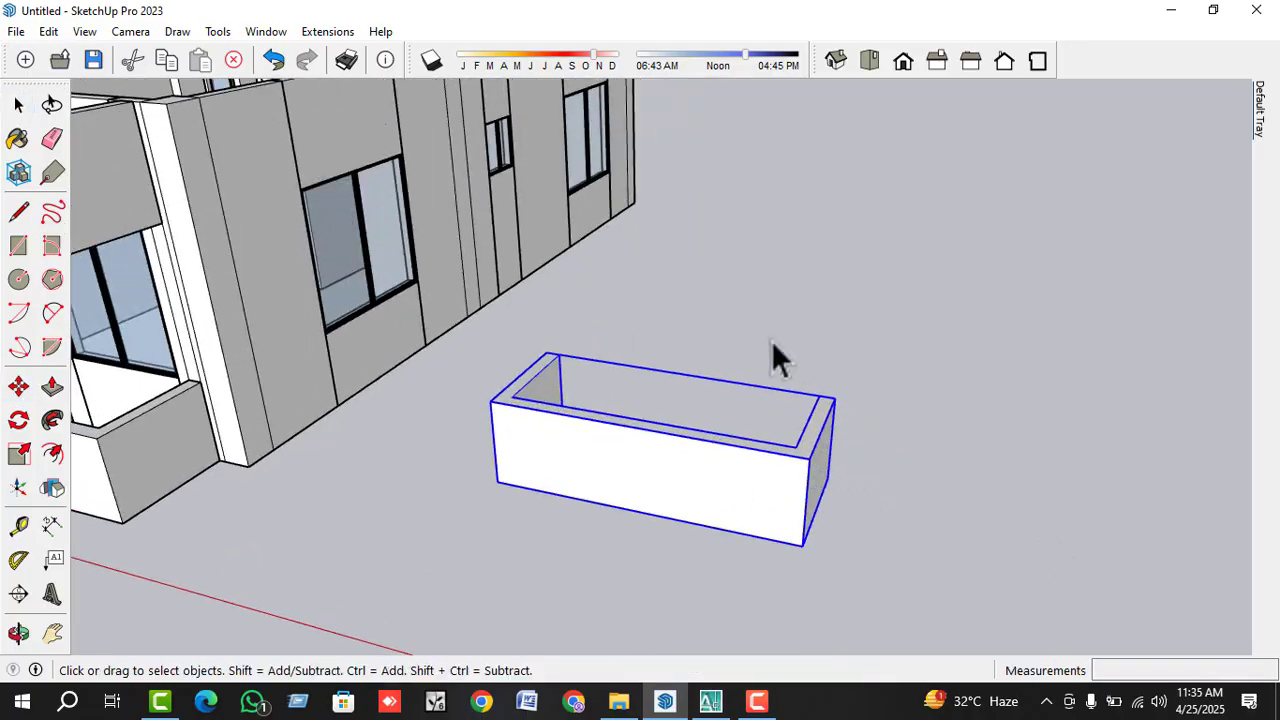
pyautogui.moveTo(774, 357); pyautogui.dragTo(746, 531, button='middle')
pyautogui.scroll(4, 809, 440)
pyautogui.scroll(2, 760, 527)
pyautogui.tripleClick(776, 523)
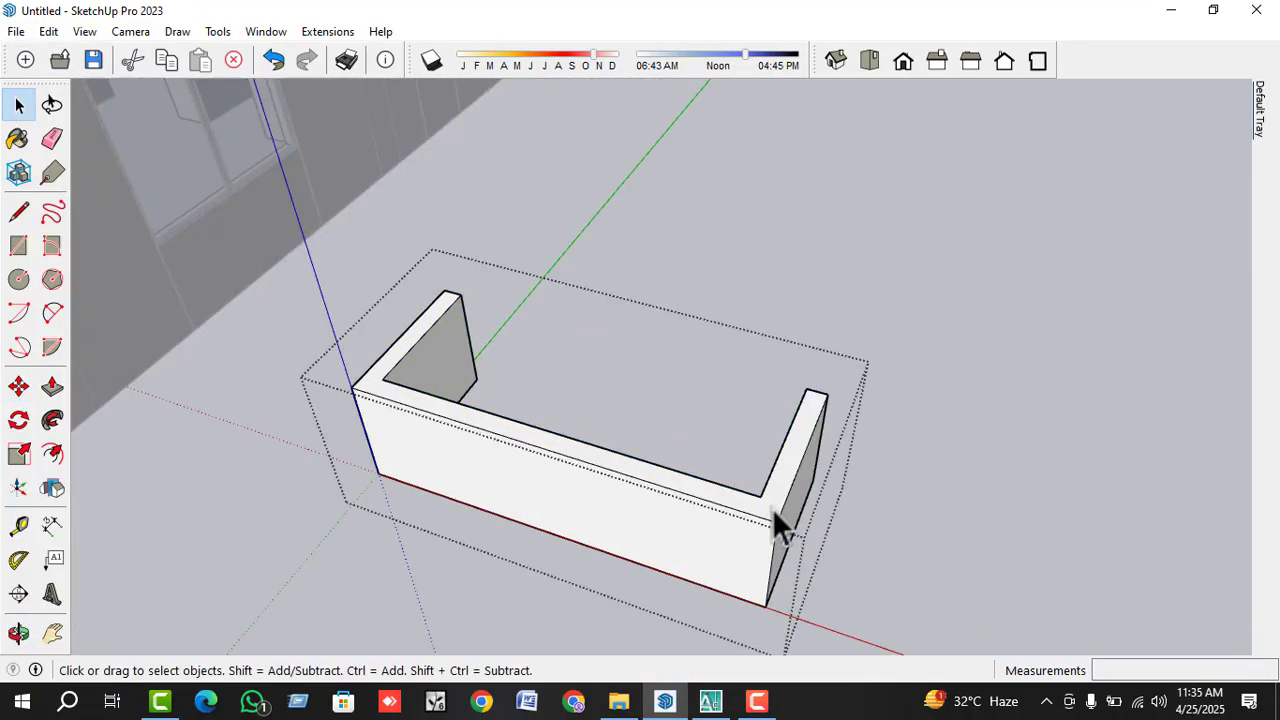
pyautogui.click(766, 507)
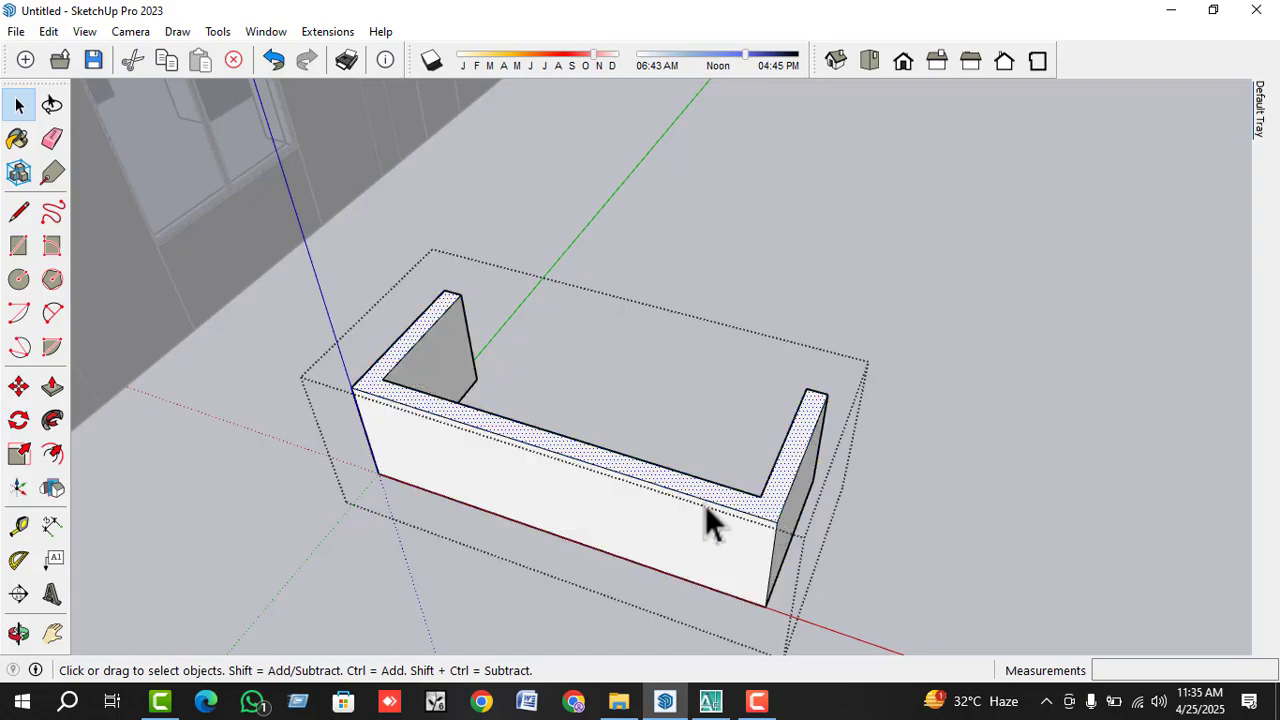
pyautogui.click(51, 455)
pyautogui.scroll(2, 766, 512)
pyautogui.click(766, 500)
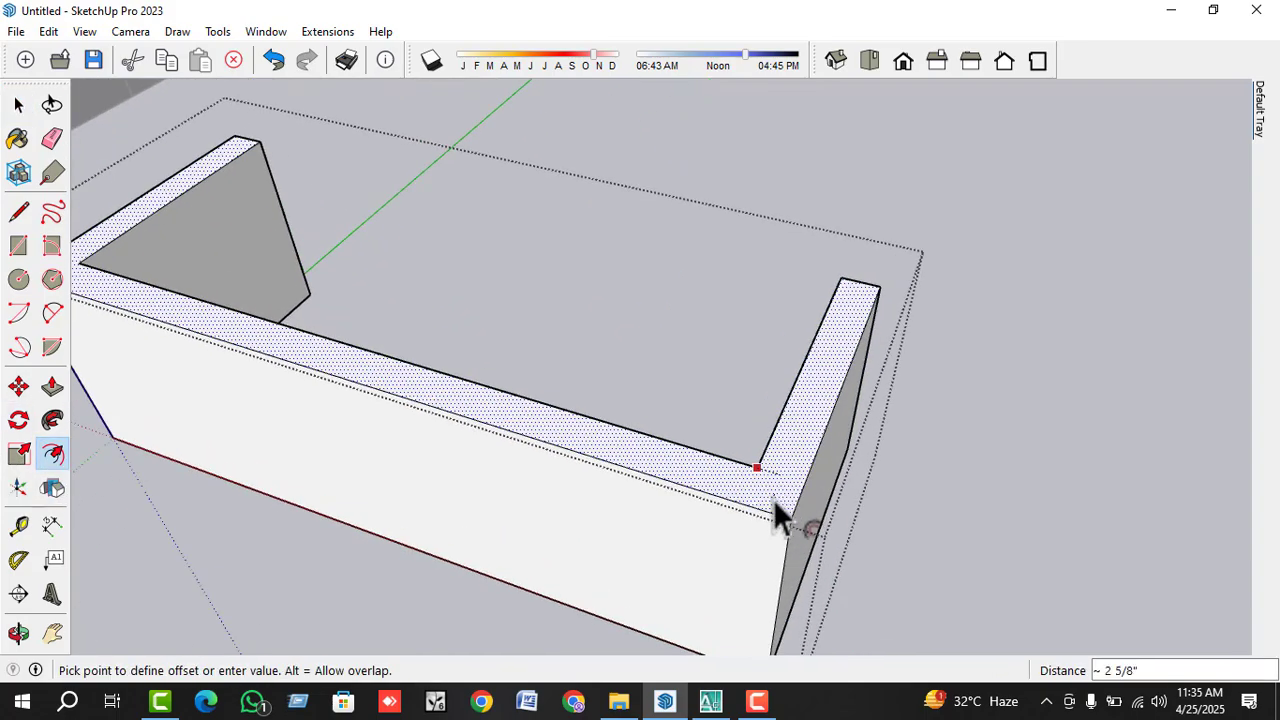
pyautogui.click(773, 481)
# - Extend the strip with two lines to the end of the arm farther from the house and remove its short closing line
pyautogui.moveTo(751, 541); pyautogui.dragTo(849, 340, button='middle')
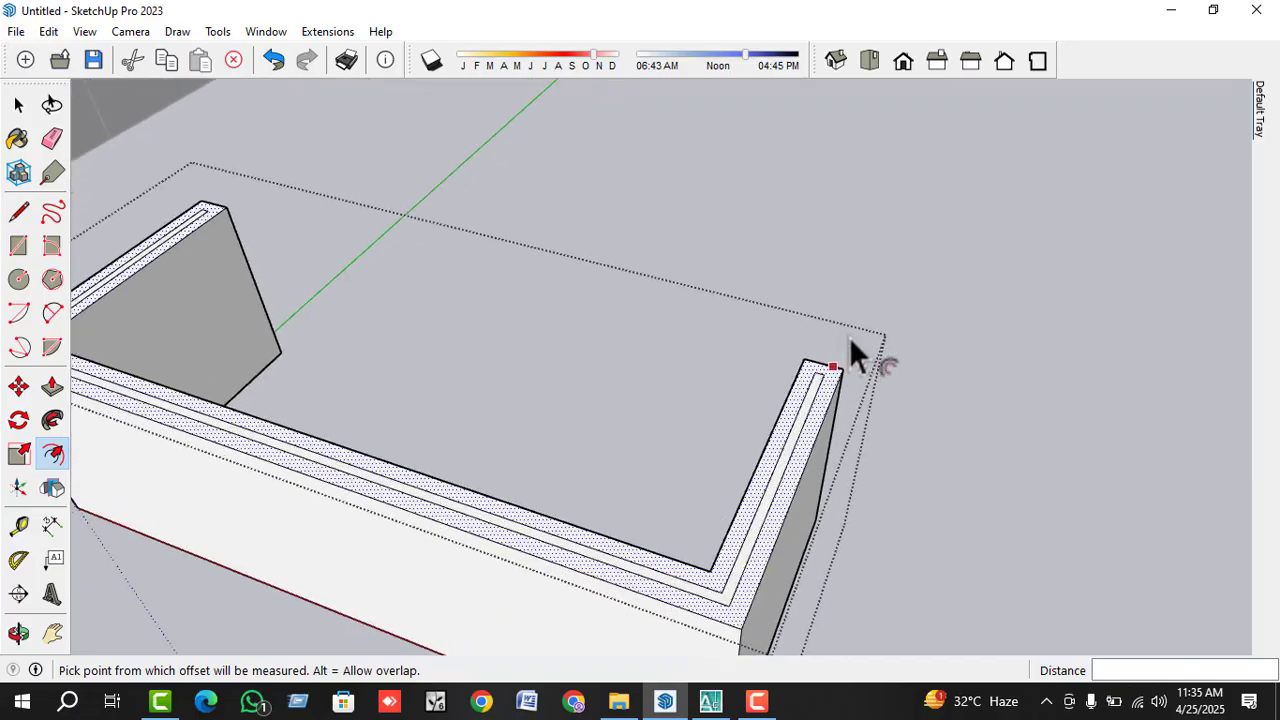
pyautogui.press('space')
pyautogui.click(19, 211)
pyautogui.scroll(3, 880, 360)
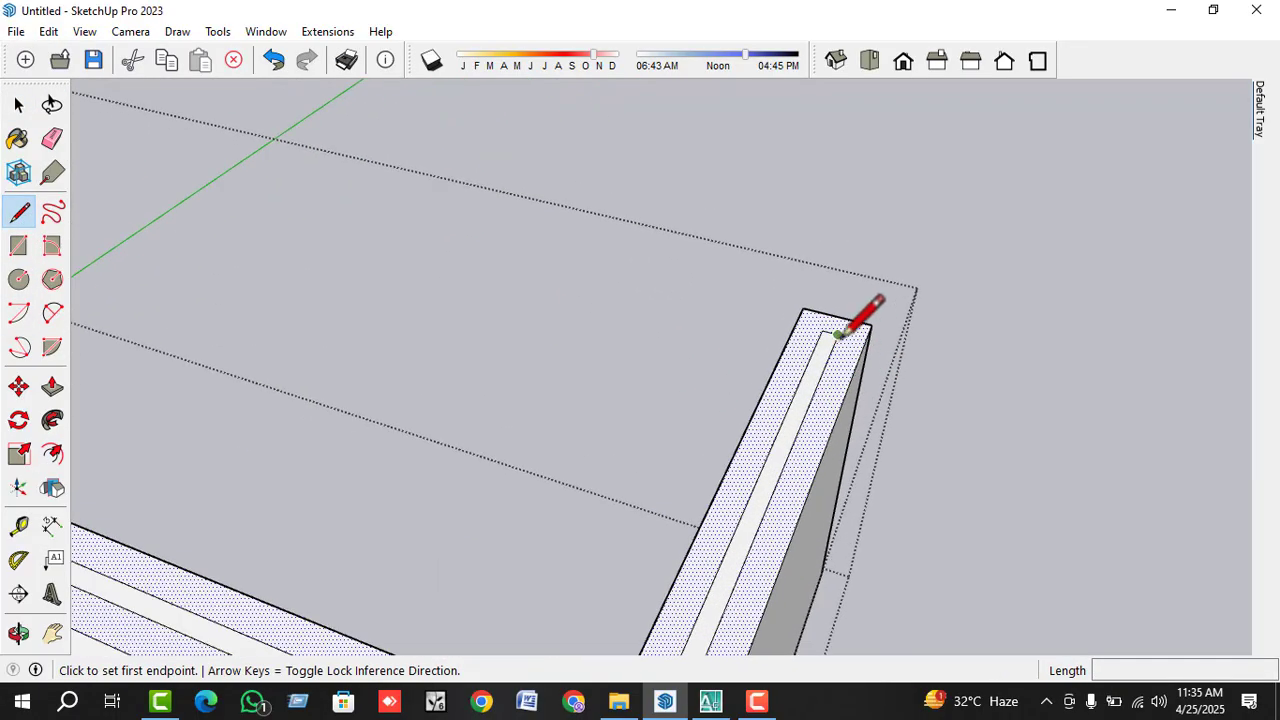
pyautogui.click(838, 332)
pyautogui.moveTo(853, 310); pyautogui.dragTo(871, 280, button='middle')
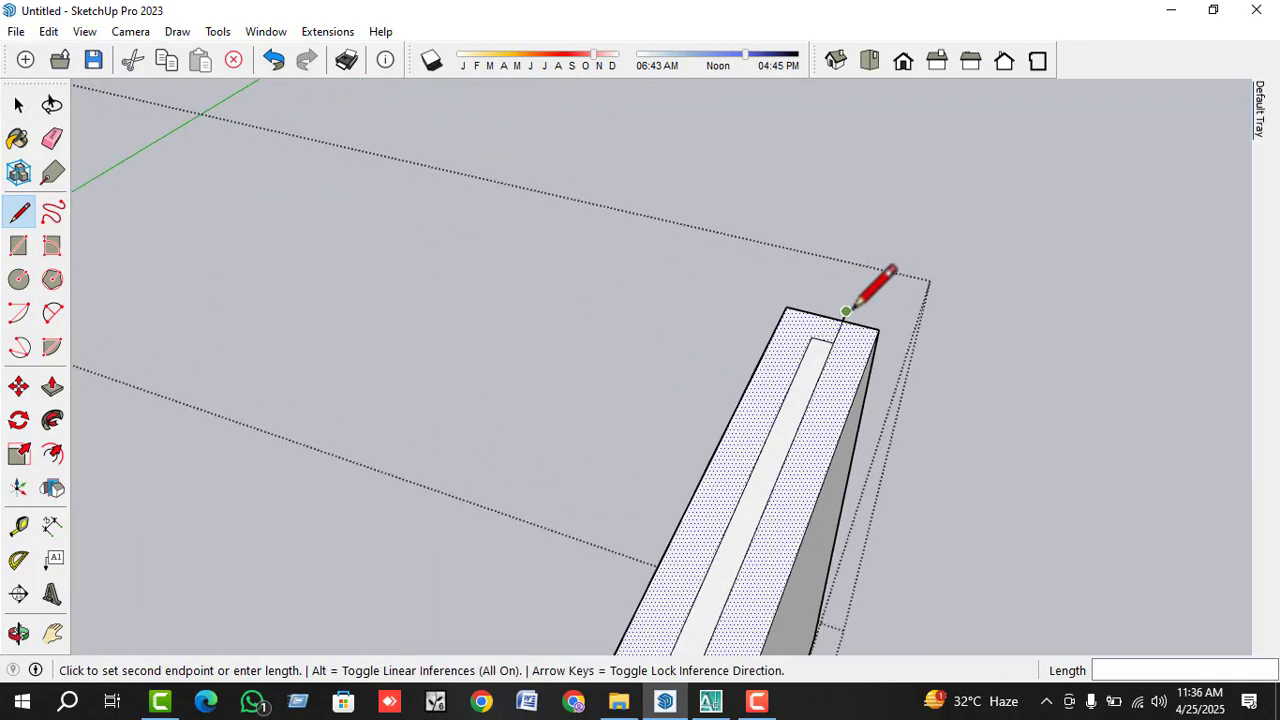
pyautogui.click(843, 318)
pyautogui.click(842, 300)
pyautogui.press('space')
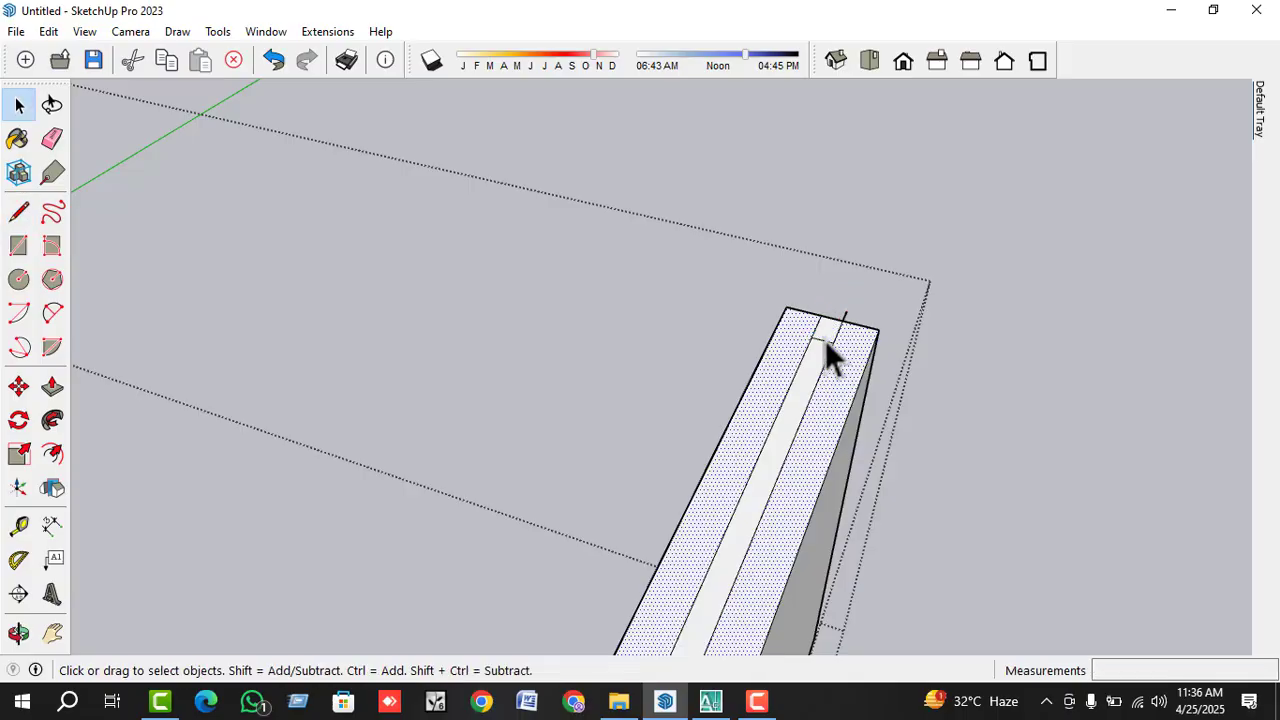
pyautogui.click(826, 338)
pyautogui.moveTo(843, 346); pyautogui.dragTo(1038, 332, button='middle')
pyautogui.scroll(-5, 1038, 332)
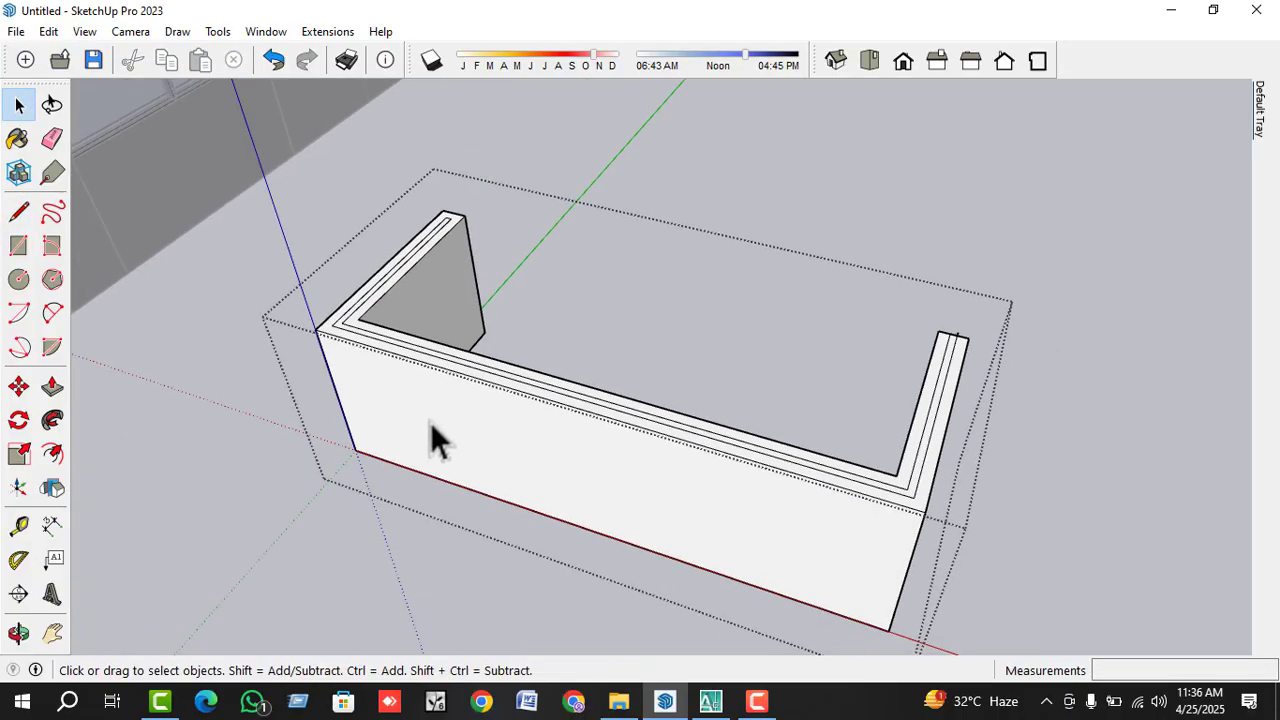
# - Extend the strip with two lines to the end of the arm nearer the house and delete its short closing line
pyautogui.scroll(8, 466, 234)
pyautogui.click(495, 227)
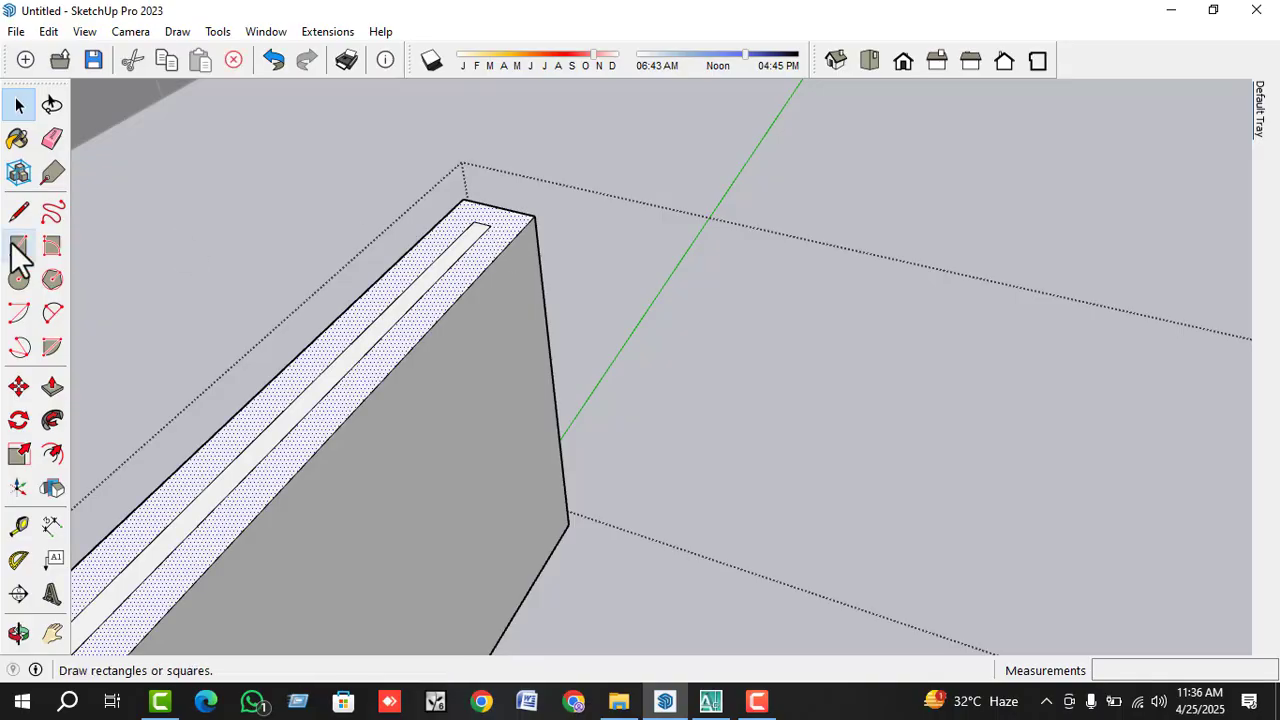
pyautogui.click(18, 211)
pyautogui.scroll(1, 455, 228)
pyautogui.click(474, 231)
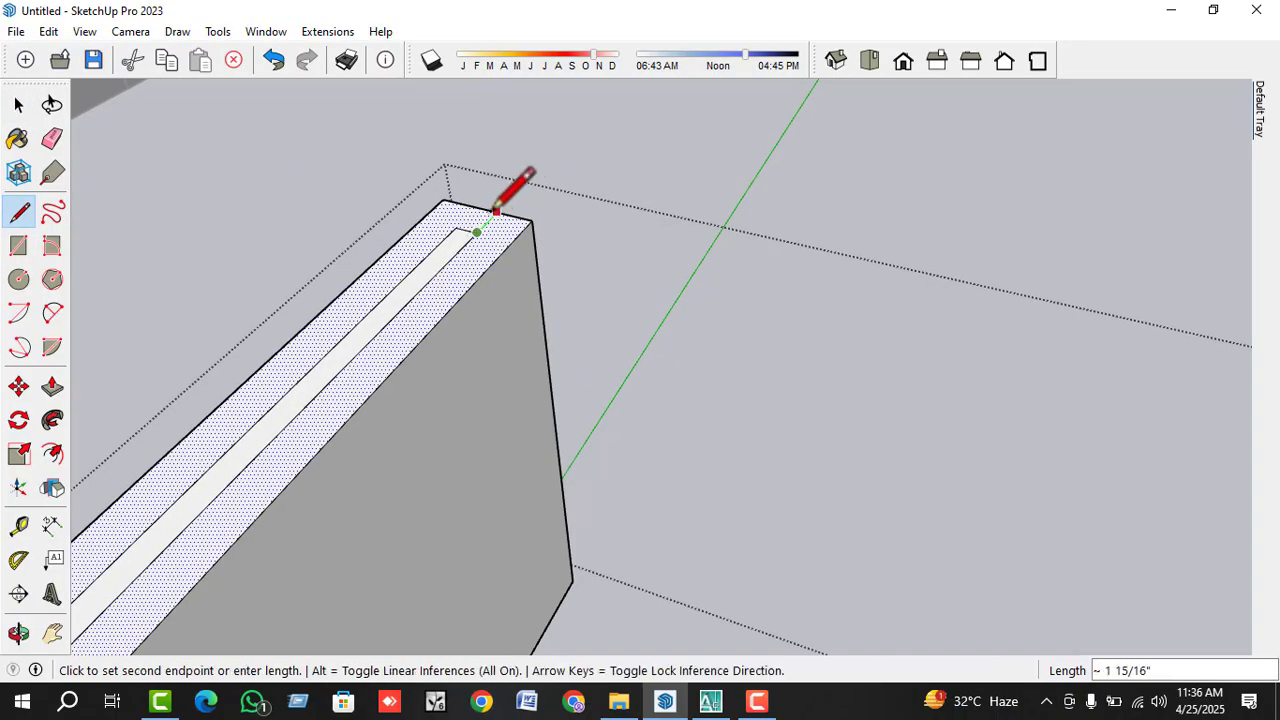
pyautogui.click(496, 213)
pyautogui.click(455, 227)
pyautogui.click(468, 226)
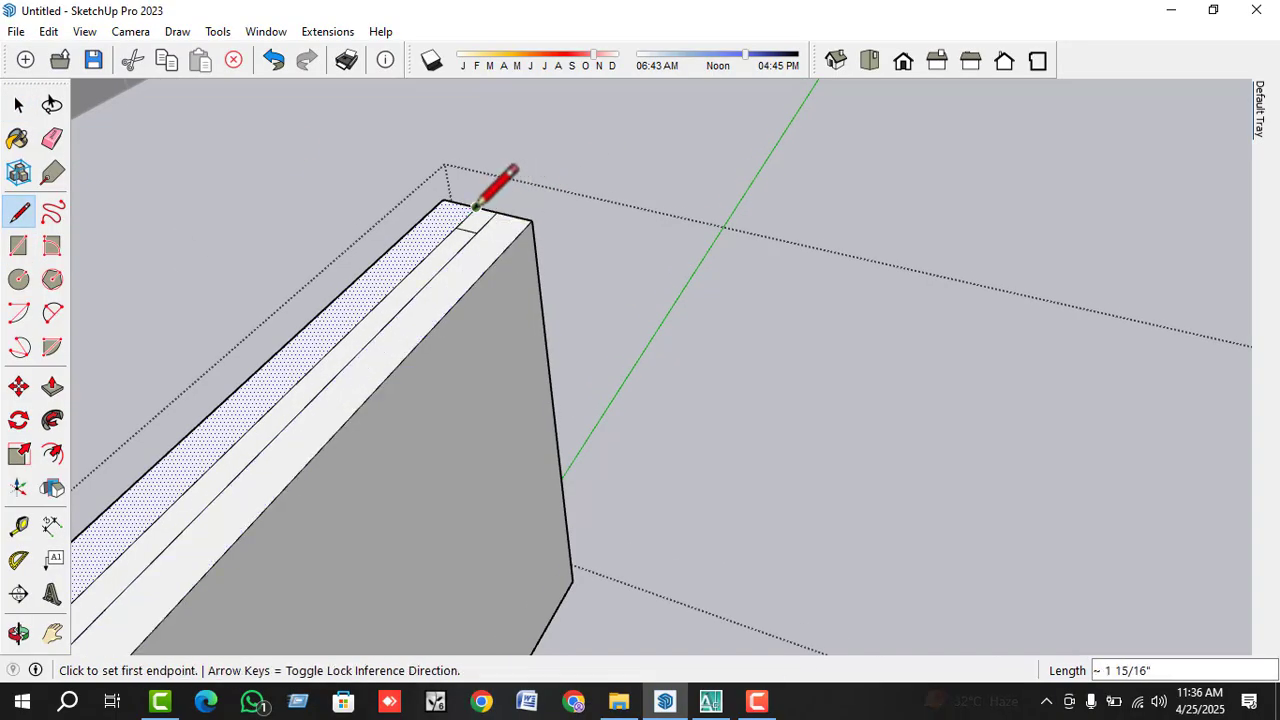
pyautogui.press('space')
pyautogui.click(470, 230)
pyautogui.press('Delete')
# - Make the narrow top strip a separate group and pull its face up 1 1/4"
pyautogui.moveTo(470, 230)
pyautogui.mouseDown(button='middle')
pyautogui.moveTo(489, 206)
pyautogui.moveTo(390, 368)
pyautogui.moveTo(373, 367)
pyautogui.mouseUp(button='middle')
pyautogui.click(374, 369)
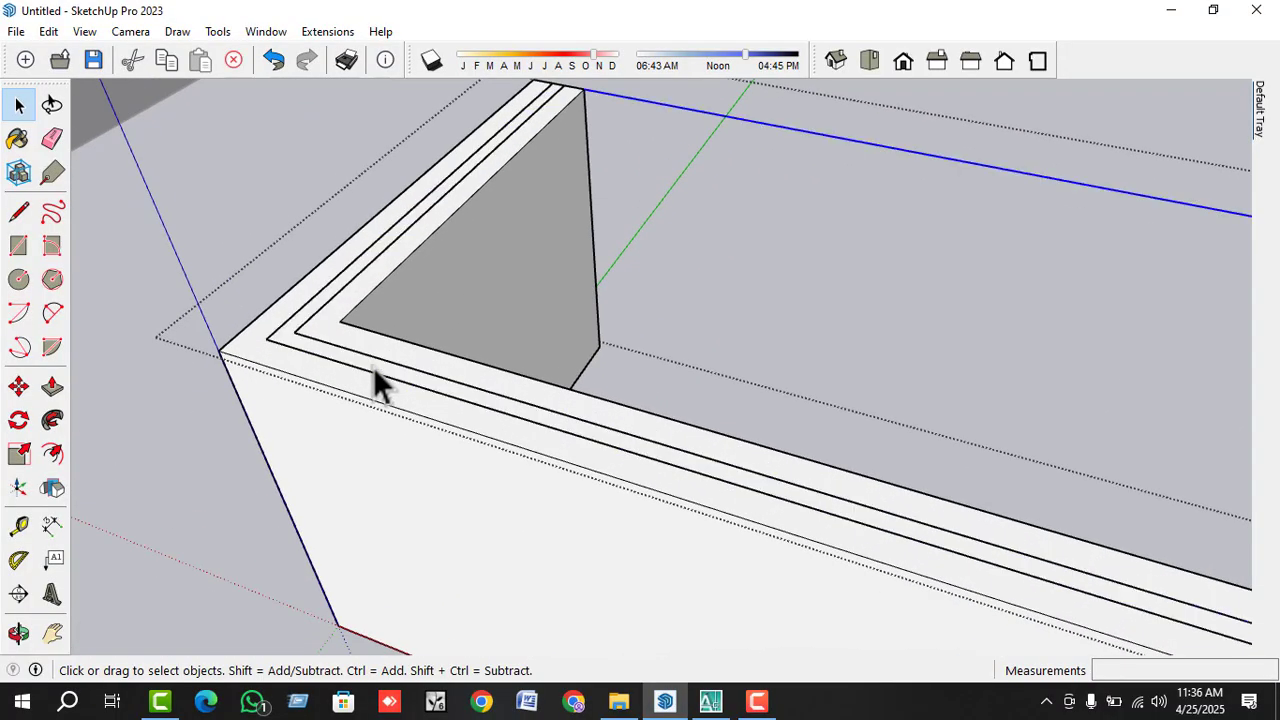
pyautogui.press('p')
pyautogui.click(372, 365)
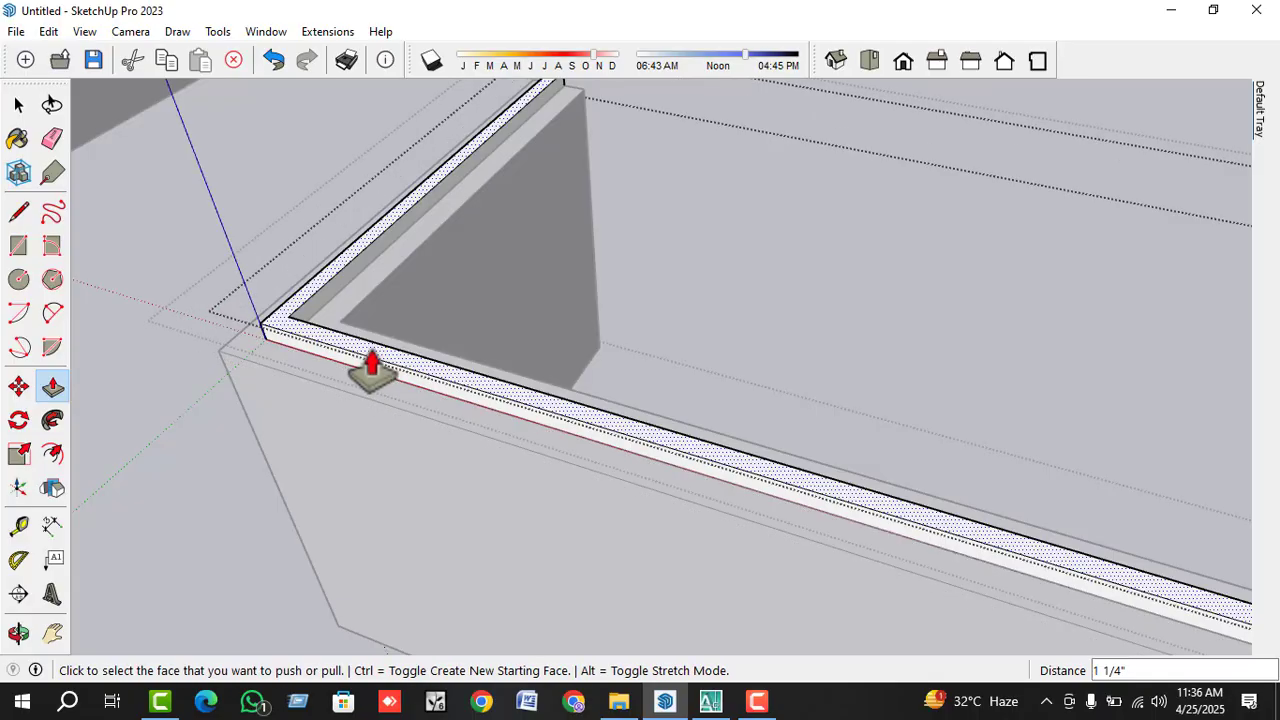
pyautogui.moveTo(372, 368); pyautogui.dragTo(700, 286, button='middle')
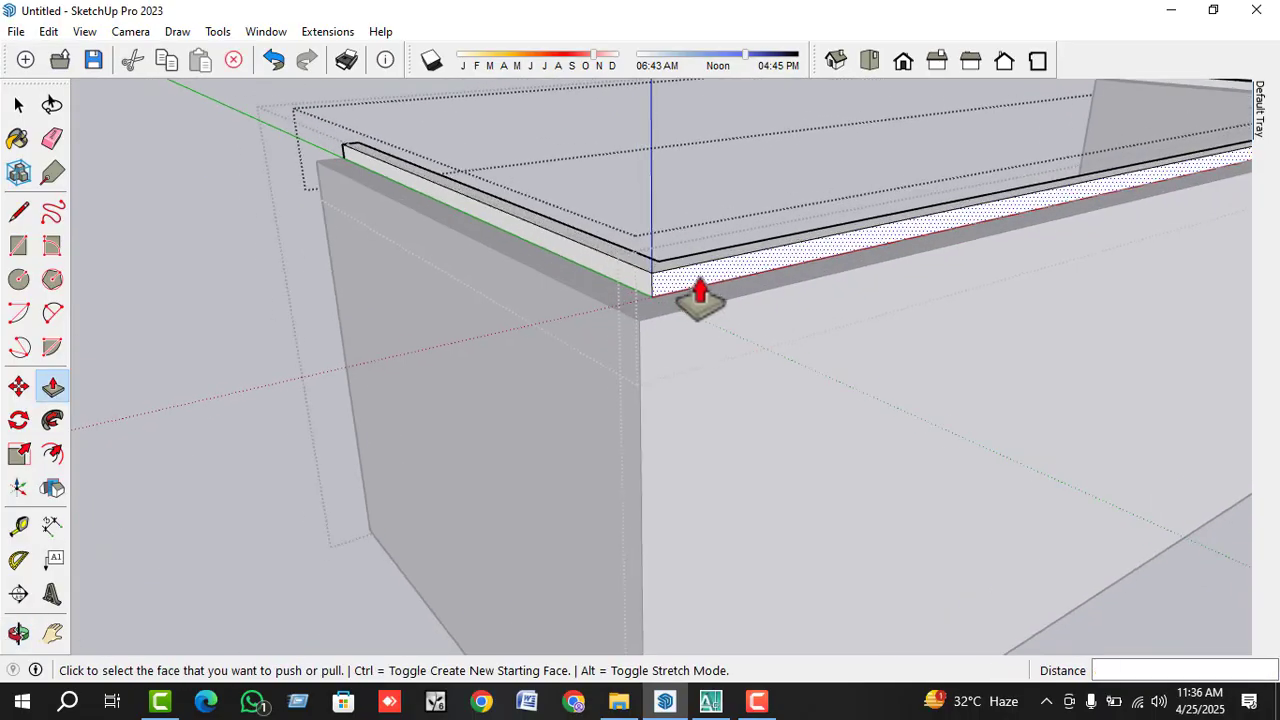
pyautogui.press('space')
# - Try a copy of the raised strip 3" straight up, and undo it
pyautogui.doubleClick(669, 280)
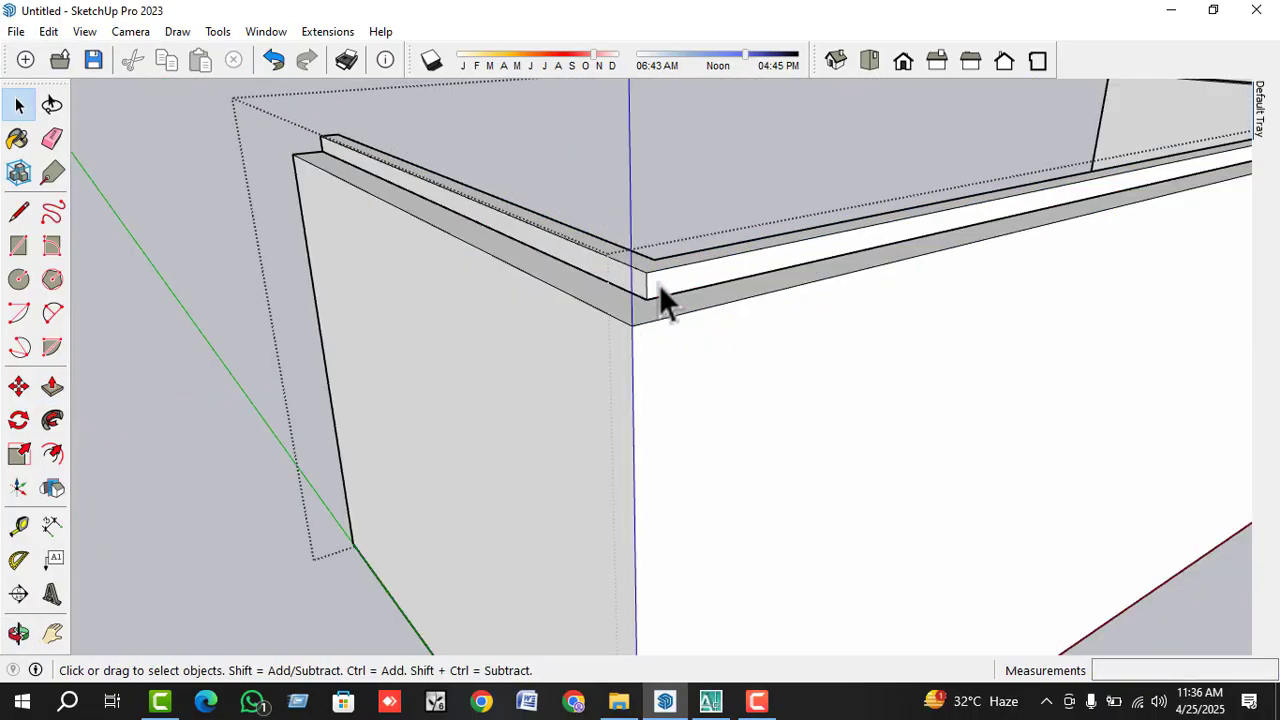
pyautogui.tripleClick(659, 284)
pyautogui.press('m')
pyautogui.click(636, 385)
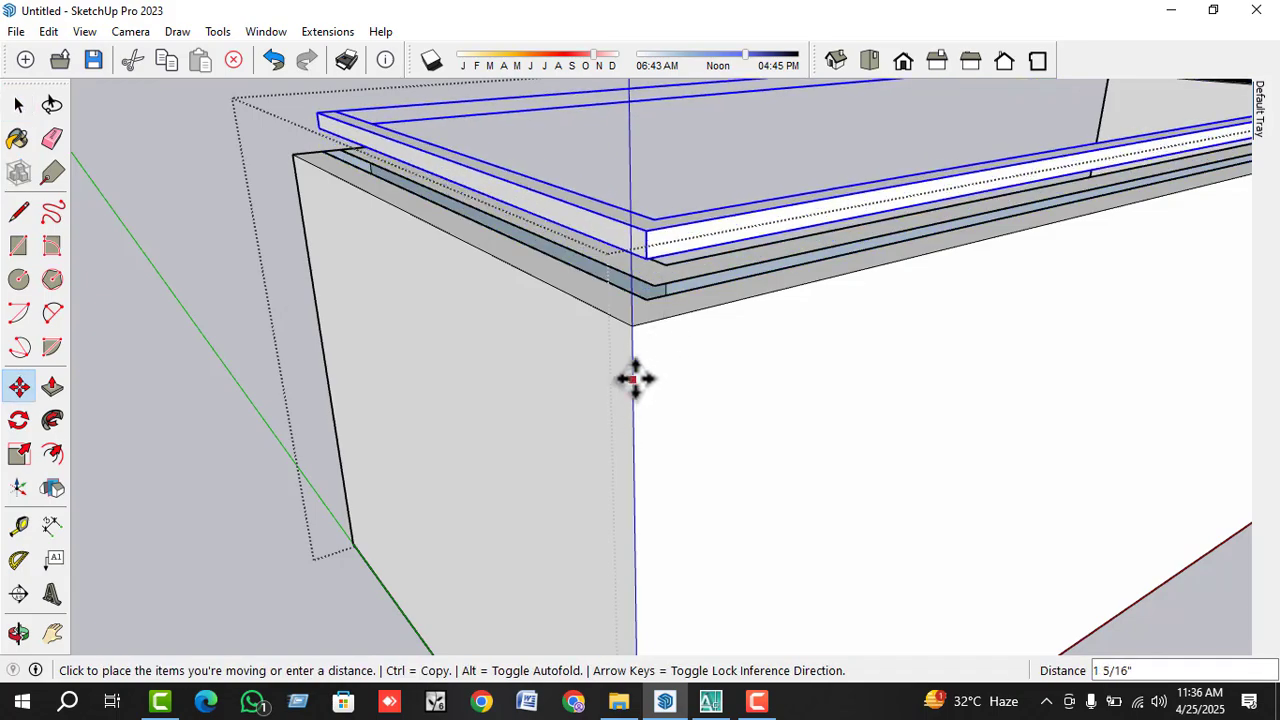
pyautogui.press('ctrl')
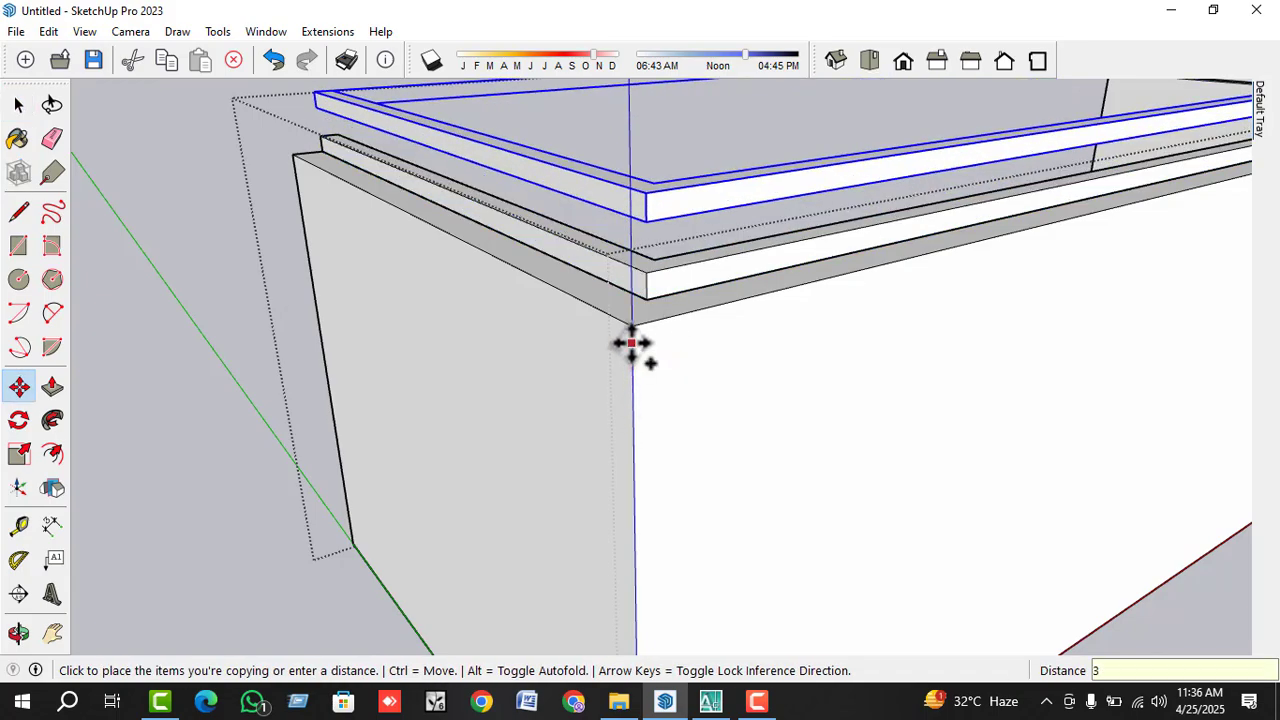
pyautogui.click(631, 346)
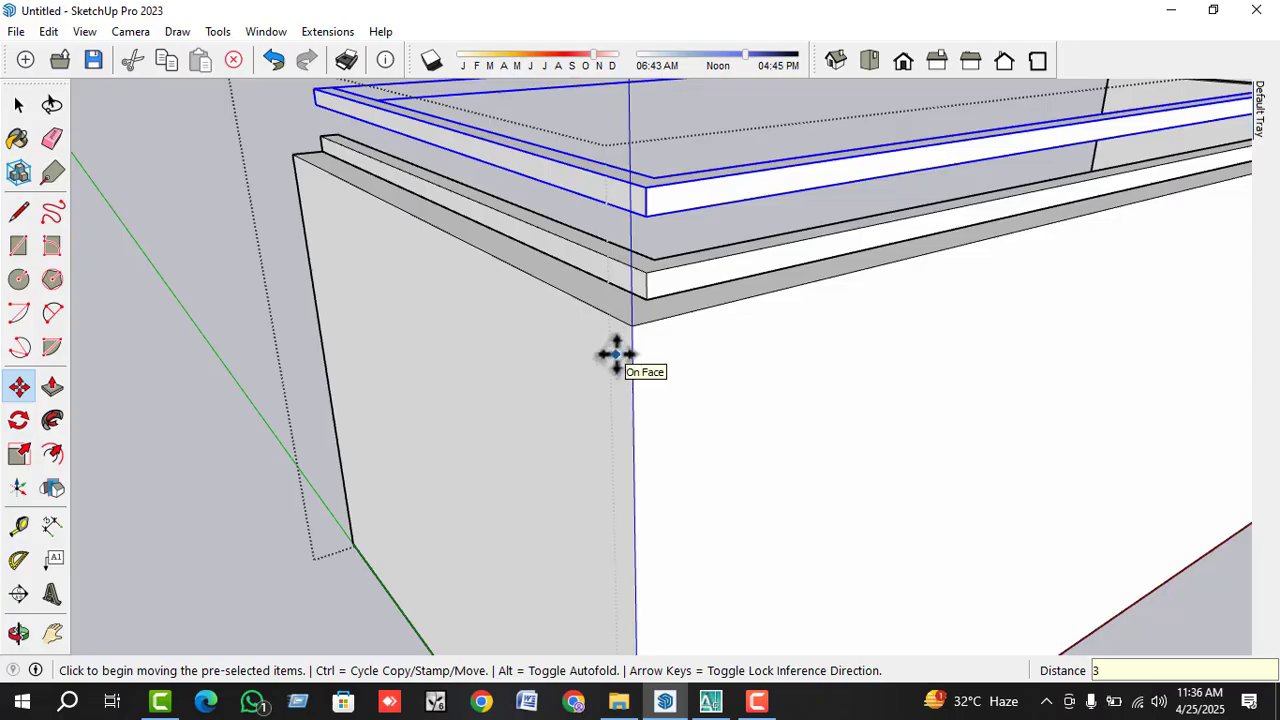
pyautogui.hotkey('ctrl', 'z')
# - Copy the raised strip straight up along the blue axis by a little over 4" and deselect it
pyautogui.press('space')
pyautogui.click(657, 279)
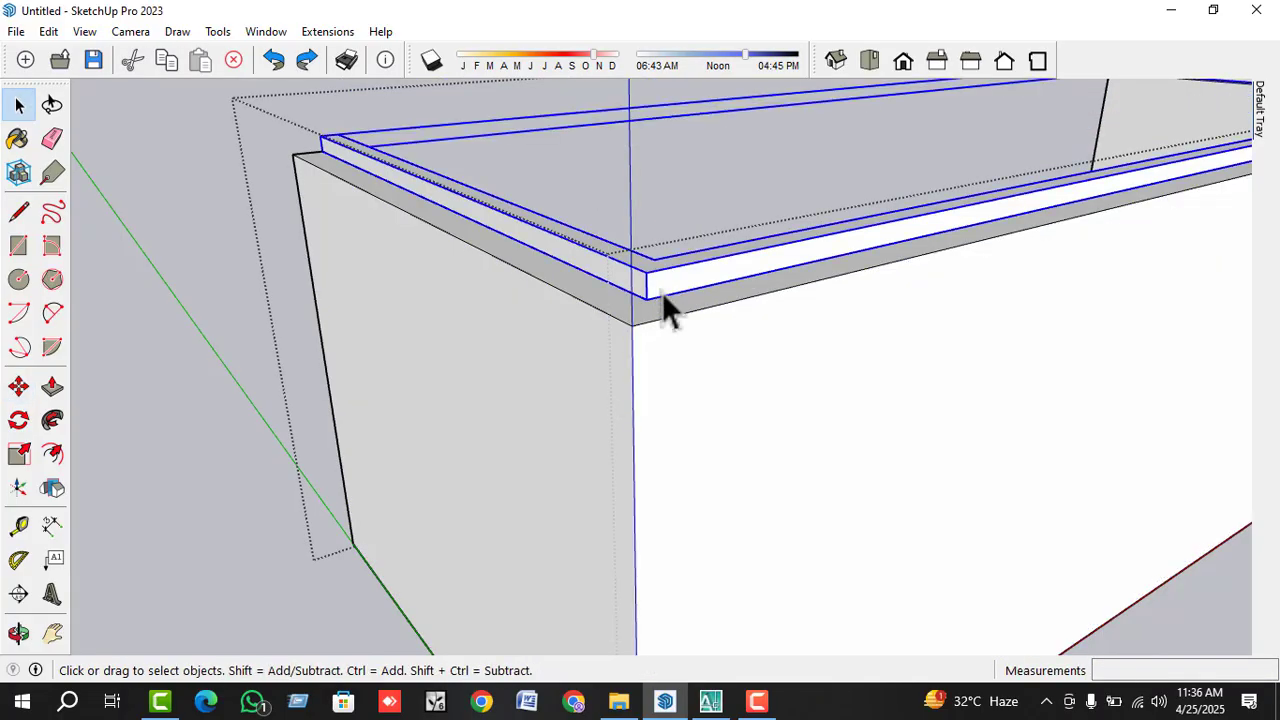
pyautogui.press('m')
pyautogui.click(631, 432)
pyautogui.press('ctrl')
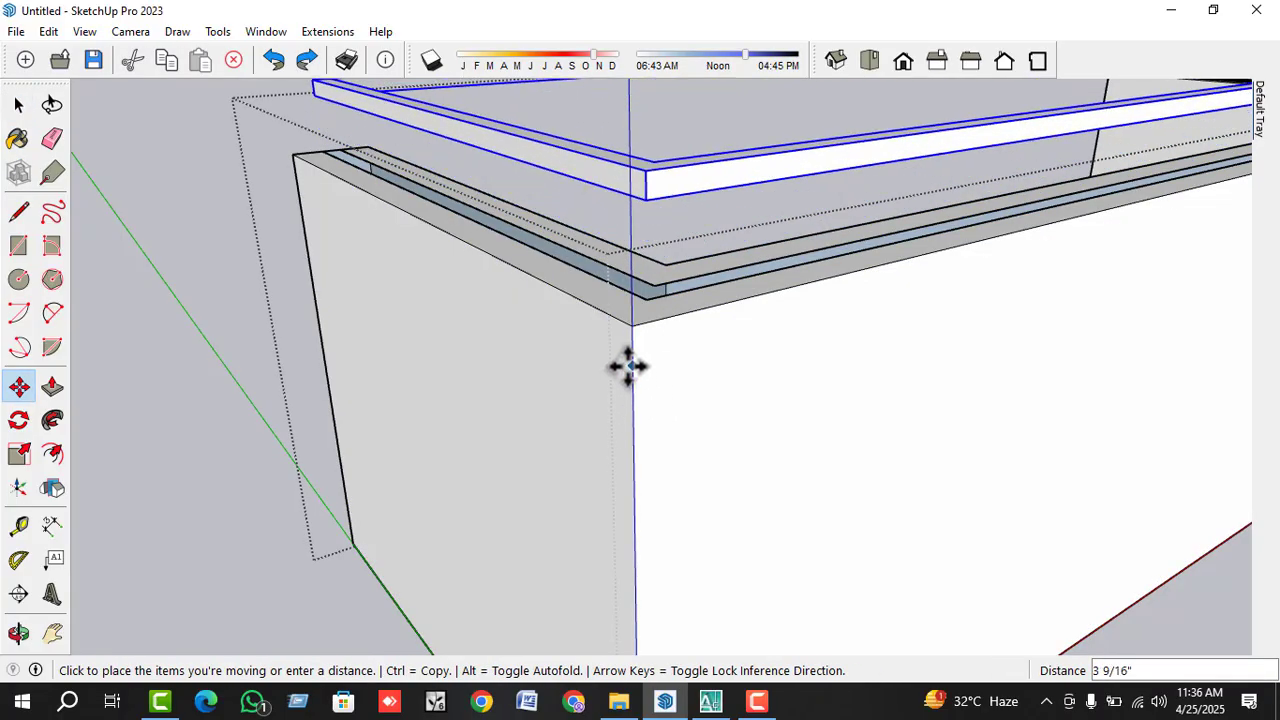
pyautogui.press('ctrl')
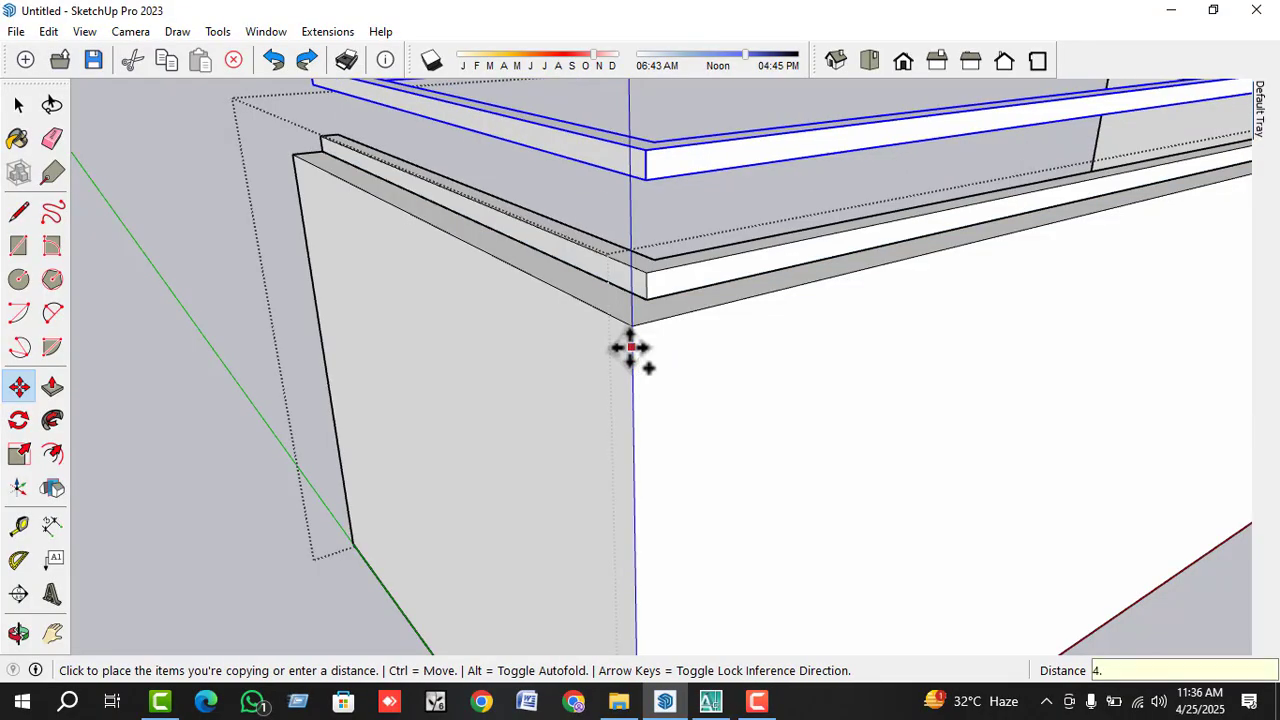
pyautogui.press('Return')
pyautogui.scroll(-1, 505, 420)
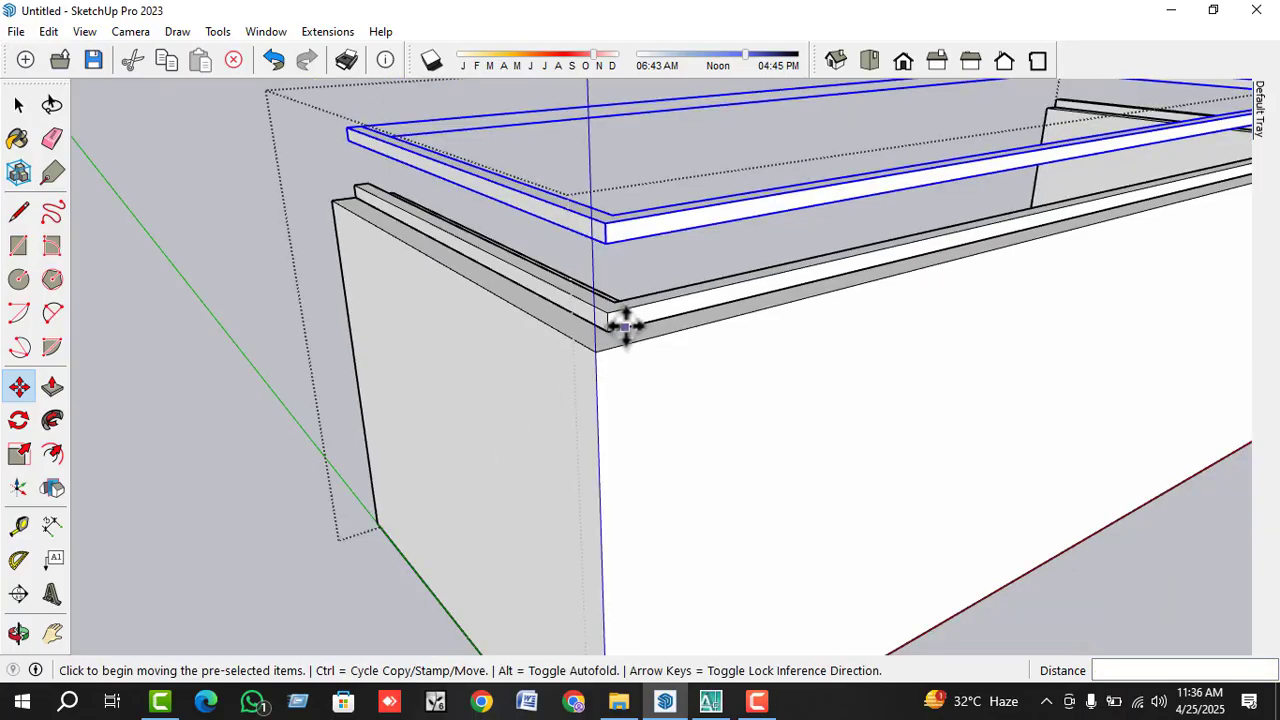
pyautogui.press('Escape')
pyautogui.press('space')
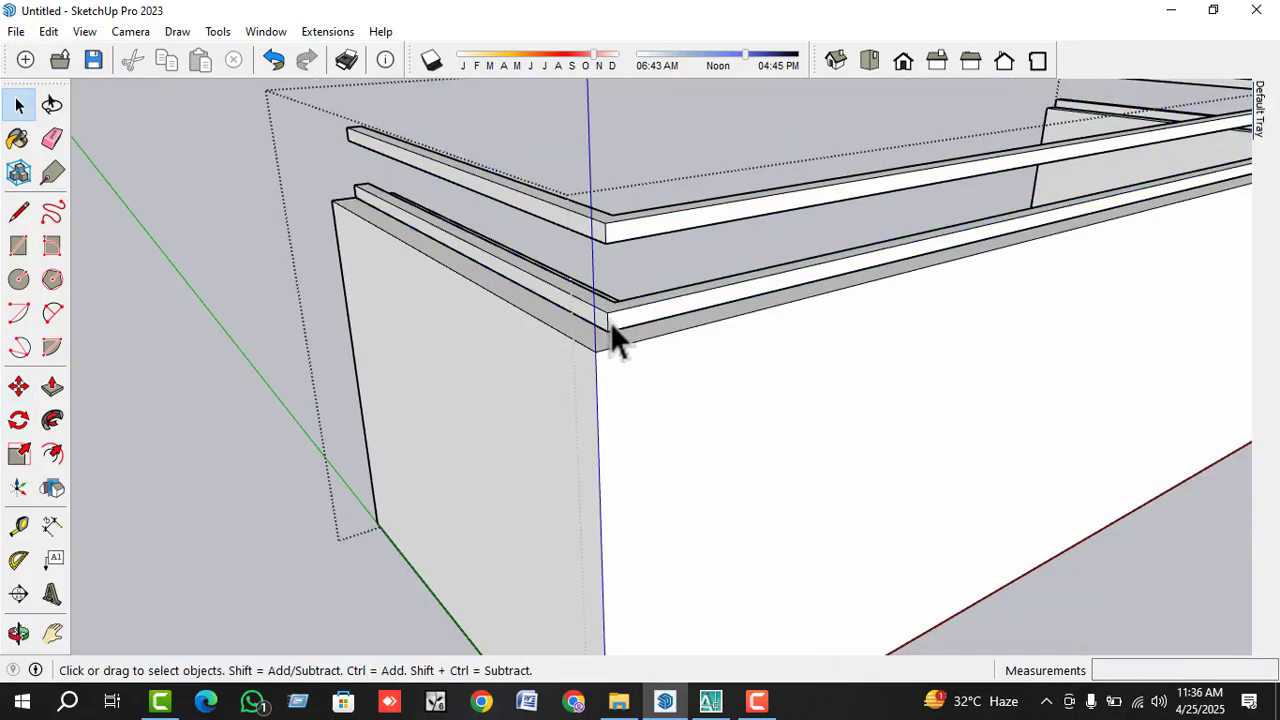
# - Copy the upper strip straight up by the corner-to-corner spacing of the two strips, and repeat the copy as a tall evenly spaced stack
pyautogui.scroll(1, 595, 344)
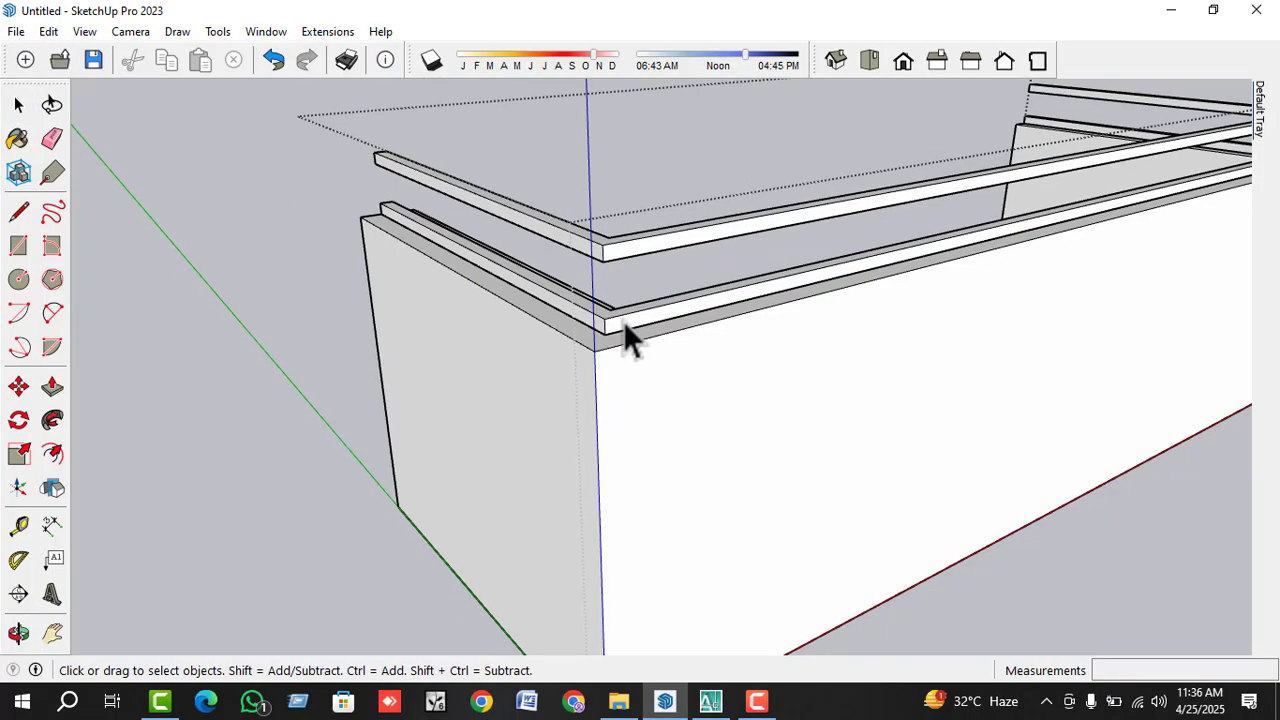
pyautogui.scroll(-1, 623, 321)
pyautogui.click(623, 322)
pyautogui.click(615, 241)
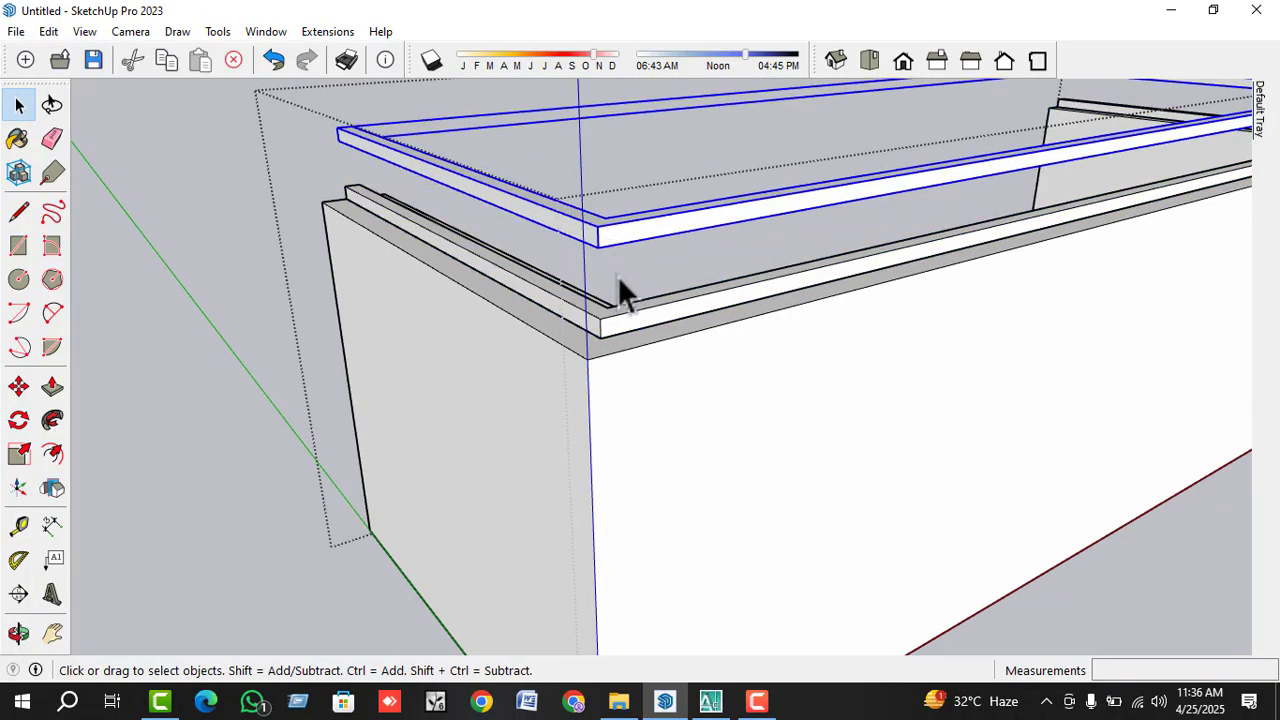
pyautogui.press('m')
pyautogui.click(590, 345)
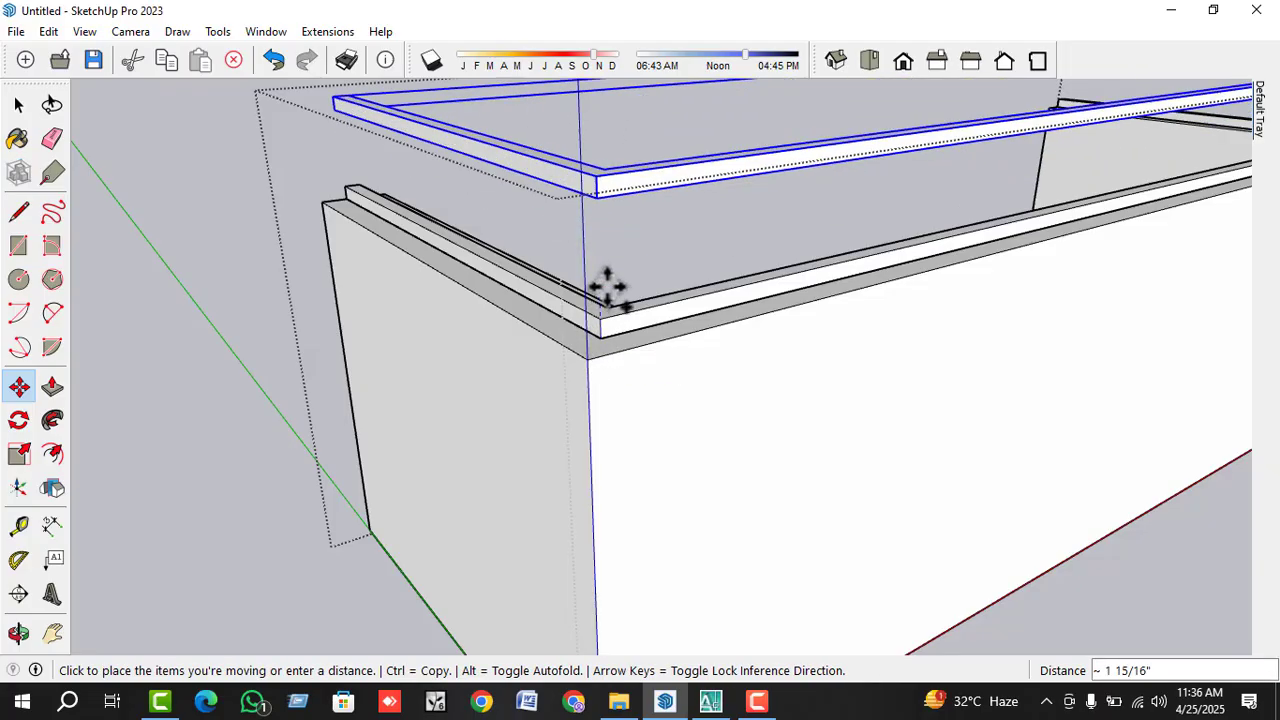
pyautogui.press('ctrl')
pyautogui.click(603, 247)
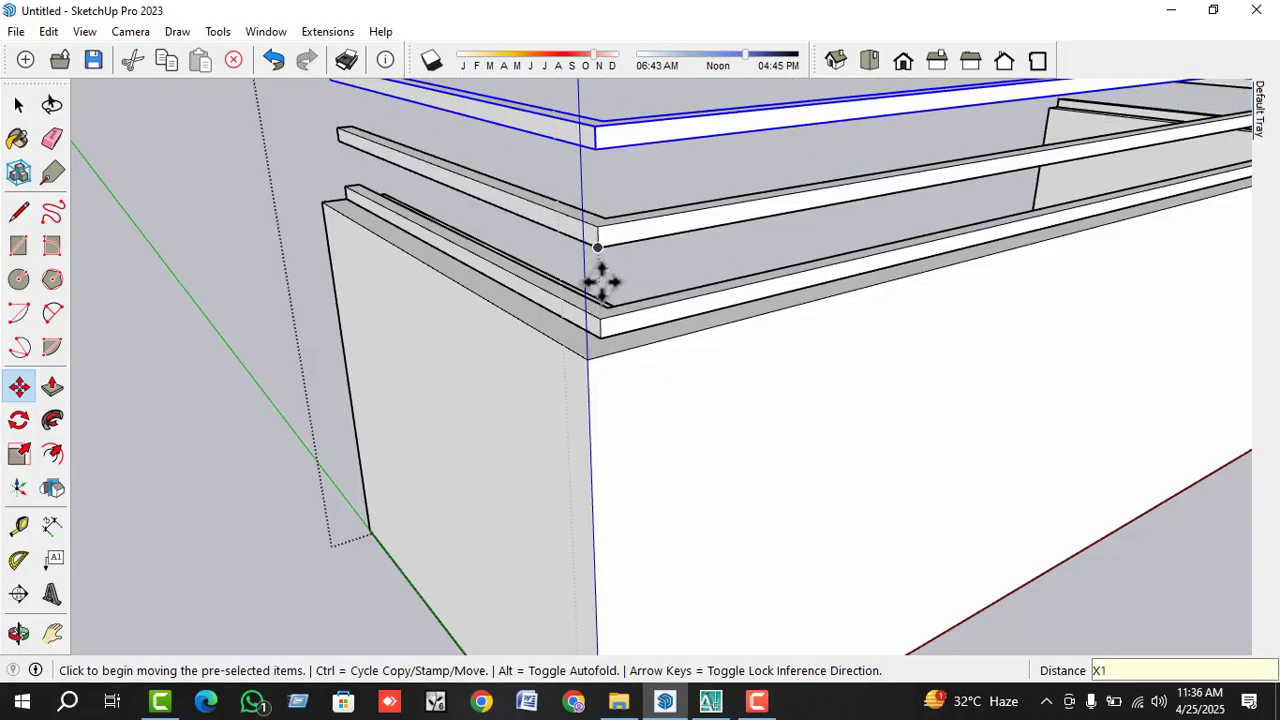
pyautogui.scroll(-2, 600, 280)
pyautogui.press('Return')
pyautogui.scroll(-8, 580, 434)
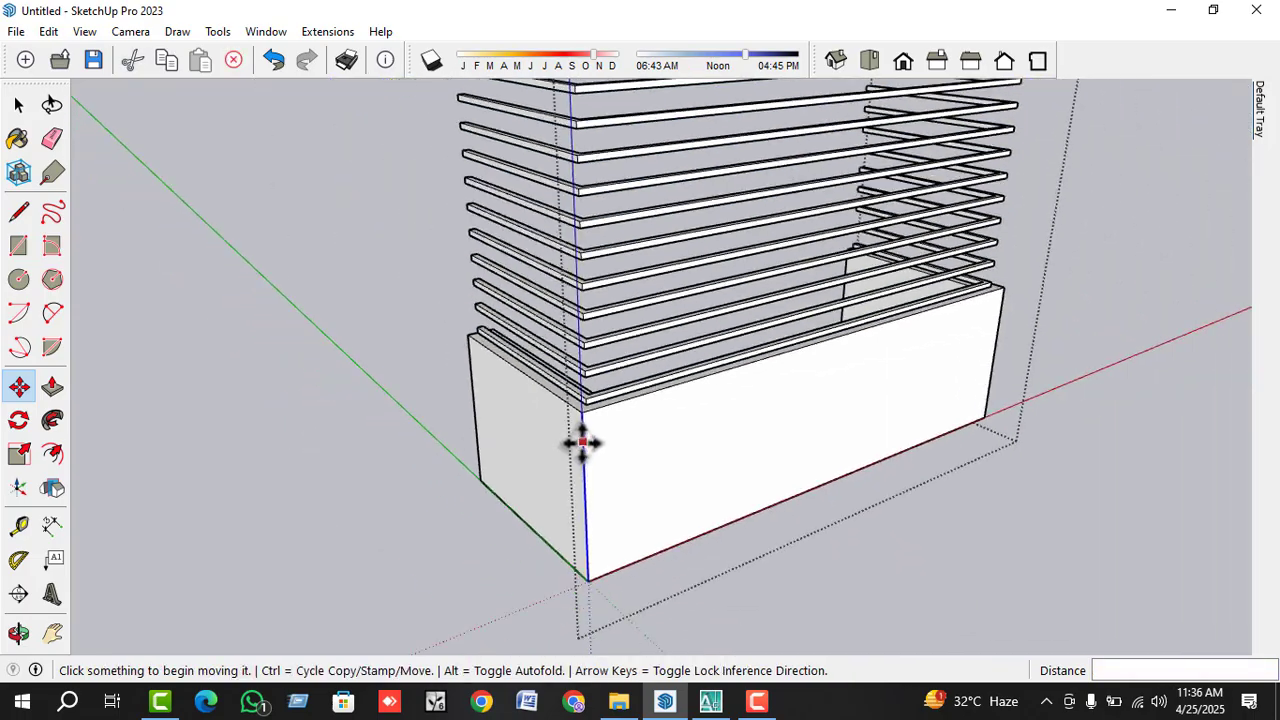
# - Draw a small rectangle across the top face of the lowest strip's long front run and make it a separate group
pyautogui.moveTo(677, 416); pyautogui.dragTo(829, 371, button='middle')
pyautogui.press('space')
pyautogui.scroll(6, 620, 400)
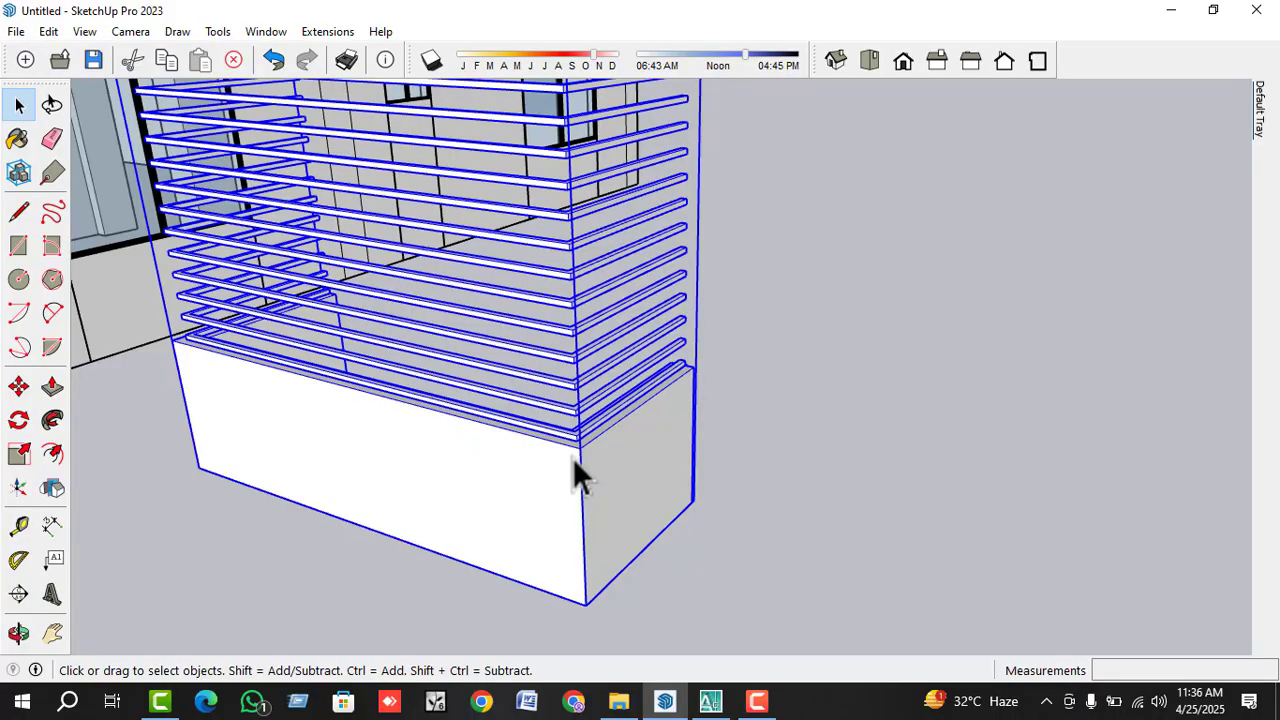
pyautogui.moveTo(575, 462); pyautogui.dragTo(398, 405, button='middle')
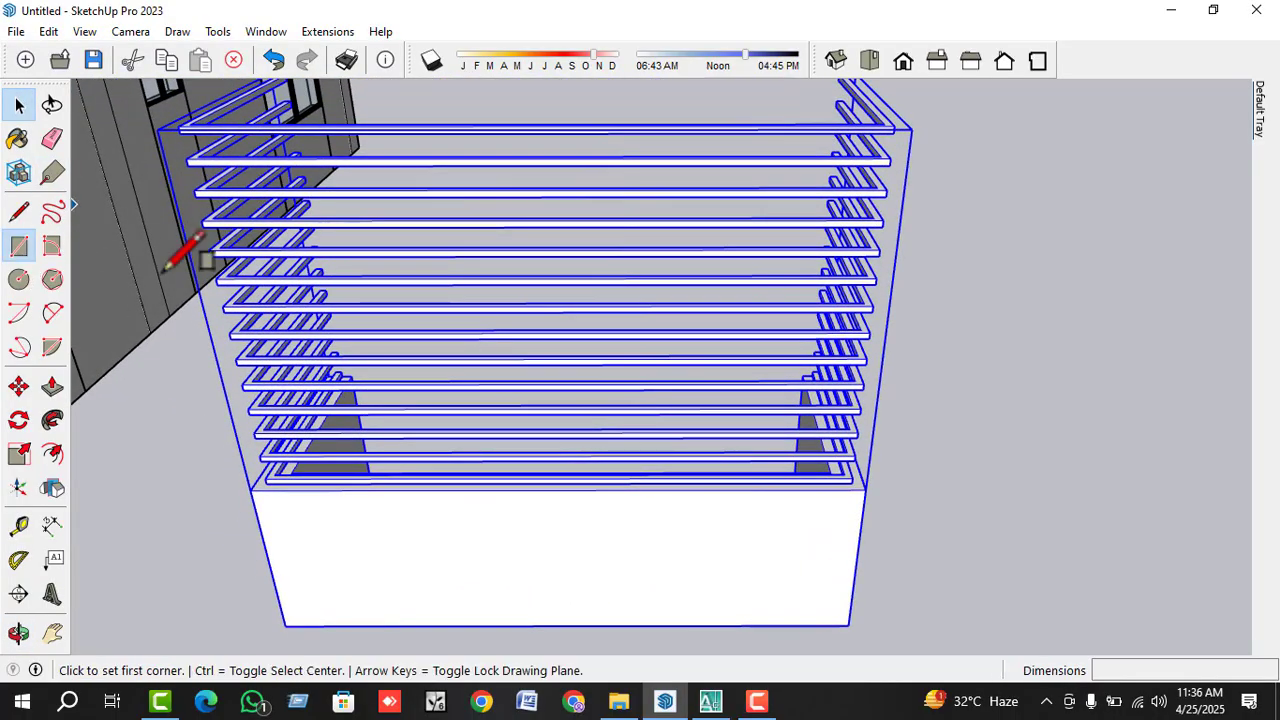
pyautogui.scroll(6, 489, 514)
pyautogui.moveTo(446, 449)
pyautogui.mouseDown(button='middle')
pyautogui.moveTo(463, 577)
pyautogui.moveTo(440, 580)
pyautogui.mouseUp(button='middle')
pyautogui.scroll(2, 417, 443)
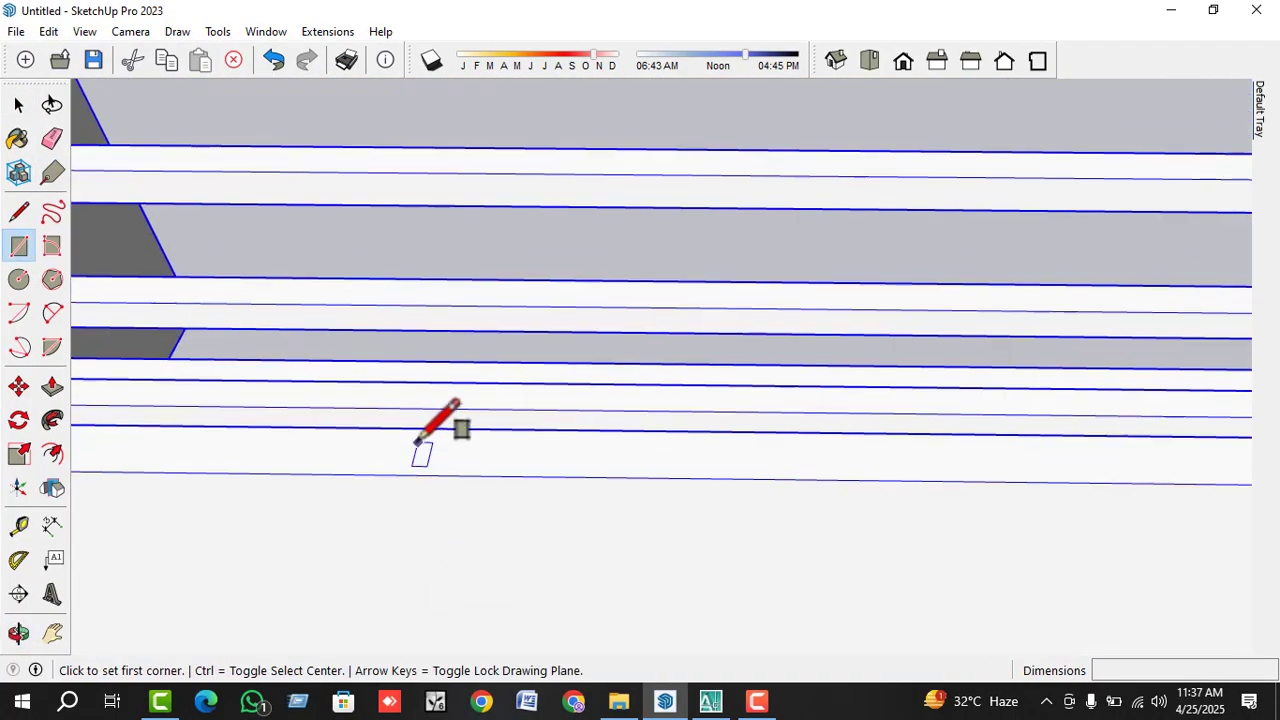
pyautogui.scroll(2, 417, 443)
pyautogui.scroll(2, 435, 390)
pyautogui.click(440, 385)
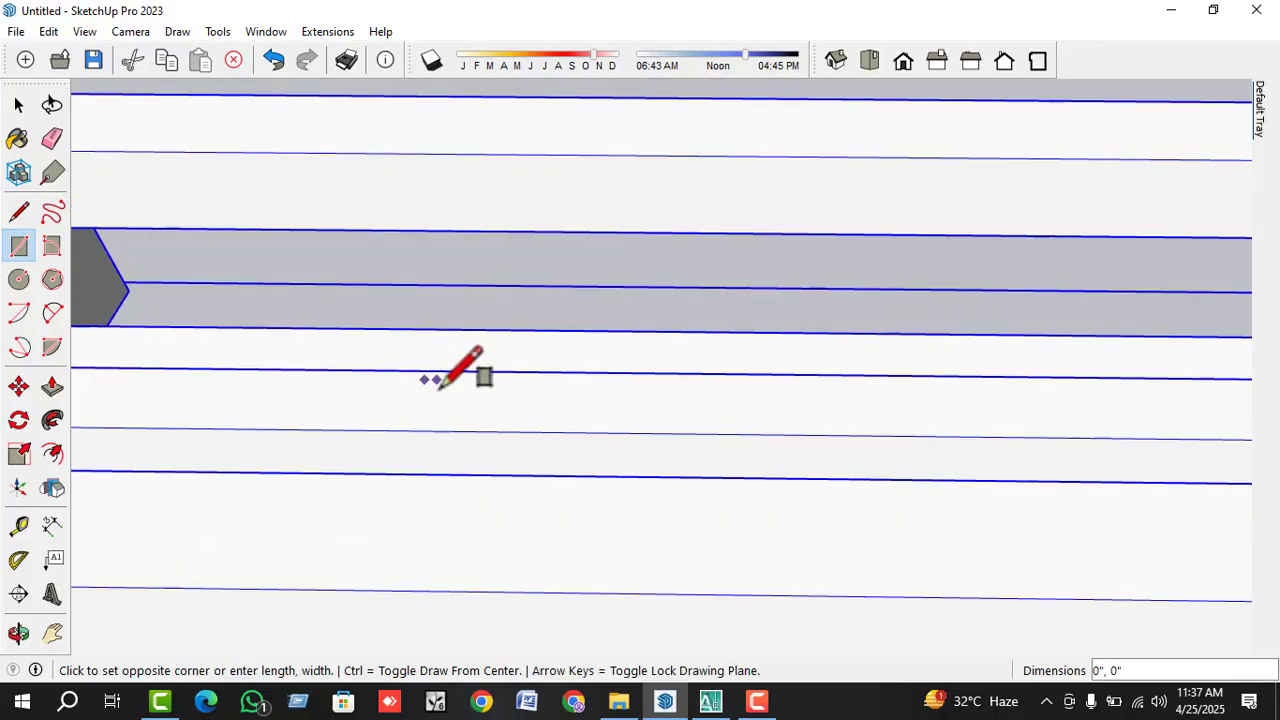
pyautogui.click(503, 423)
pyautogui.press('space')
# - Pull the small rectangle up 4'6" to form a vertical post through the strips
pyautogui.press('p')
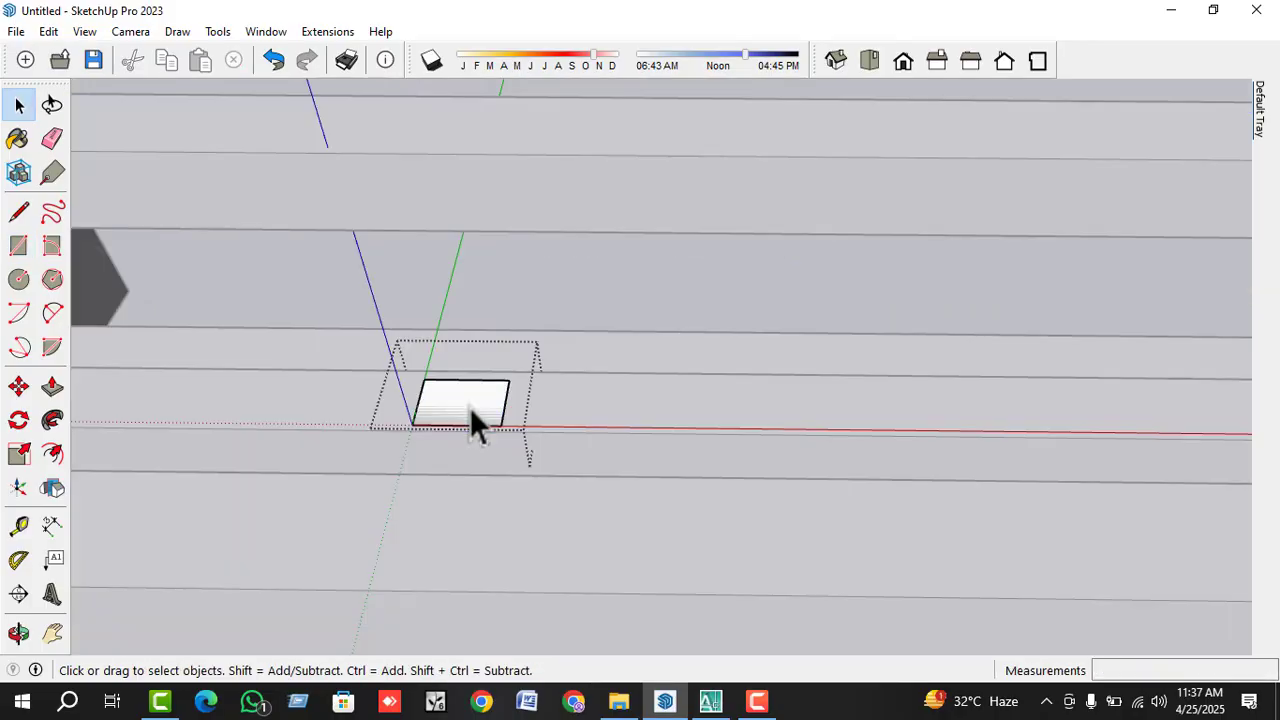
pyautogui.click(469, 420)
pyautogui.click(481, 428)
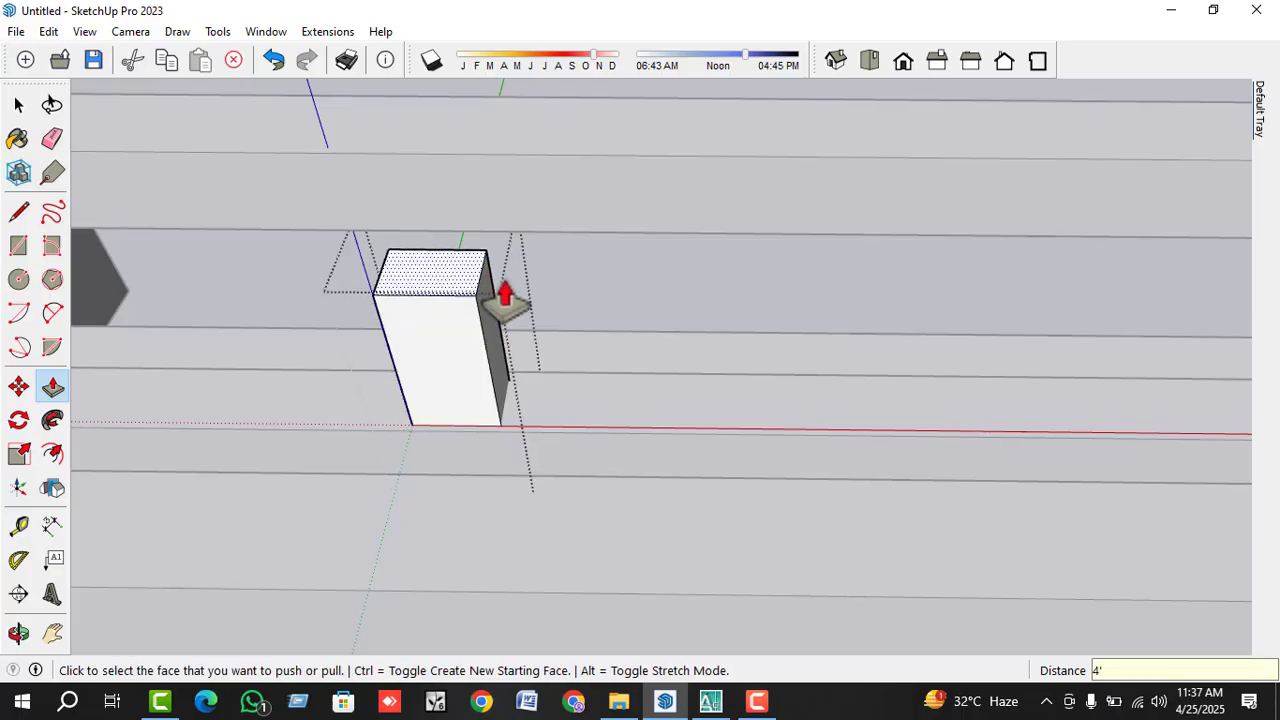
pyautogui.write("4'6")
pyautogui.press('Return')
pyautogui.press('space')
# - Copy the whole post inside its group along the red axis by about 1'6"
pyautogui.scroll(-3, 531, 327)
pyautogui.click(531, 327)
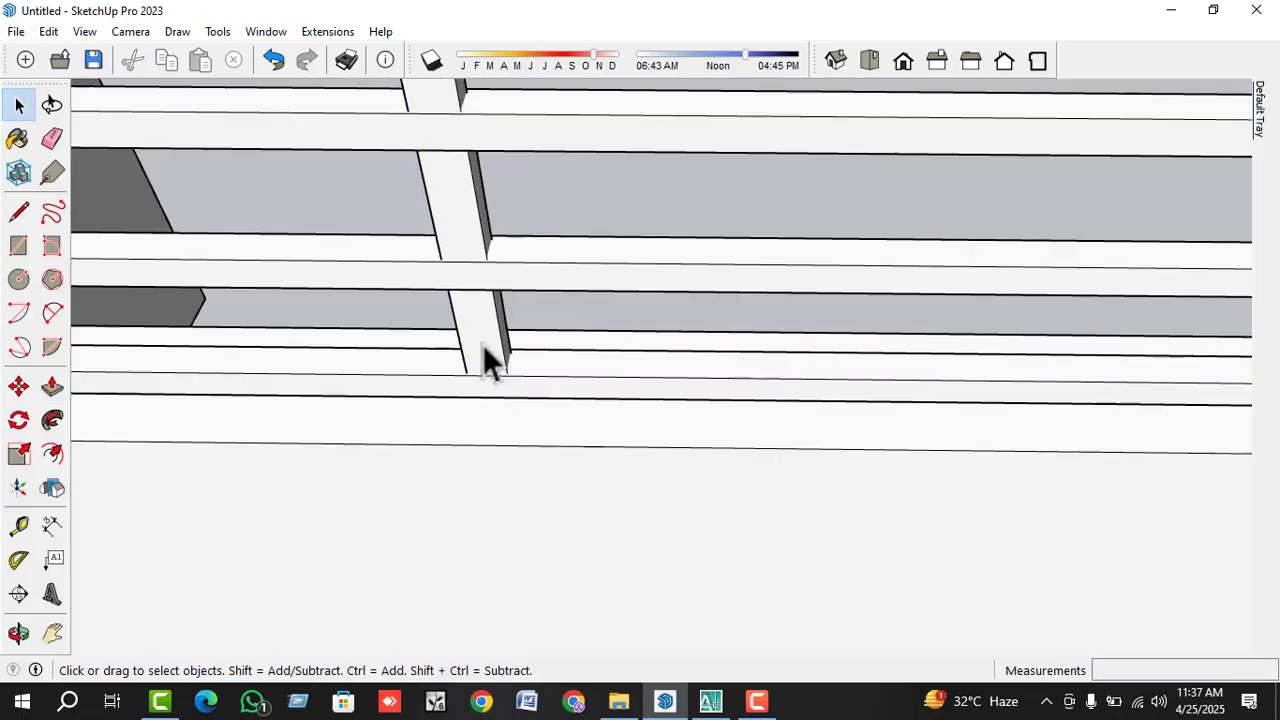
pyautogui.doubleClick(482, 344)
pyautogui.tripleClick(482, 344)
pyautogui.press('m')
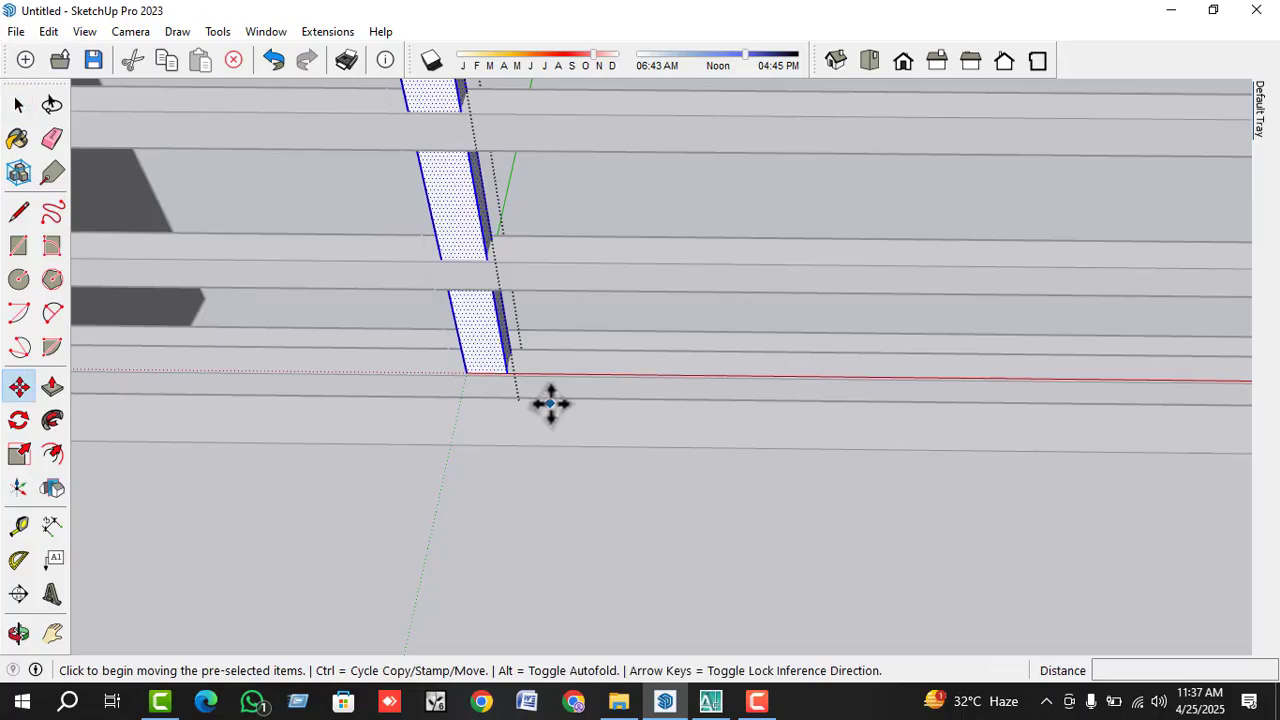
pyautogui.click(551, 403)
pyautogui.press('ctrl')
pyautogui.scroll(-2, 434, 420)
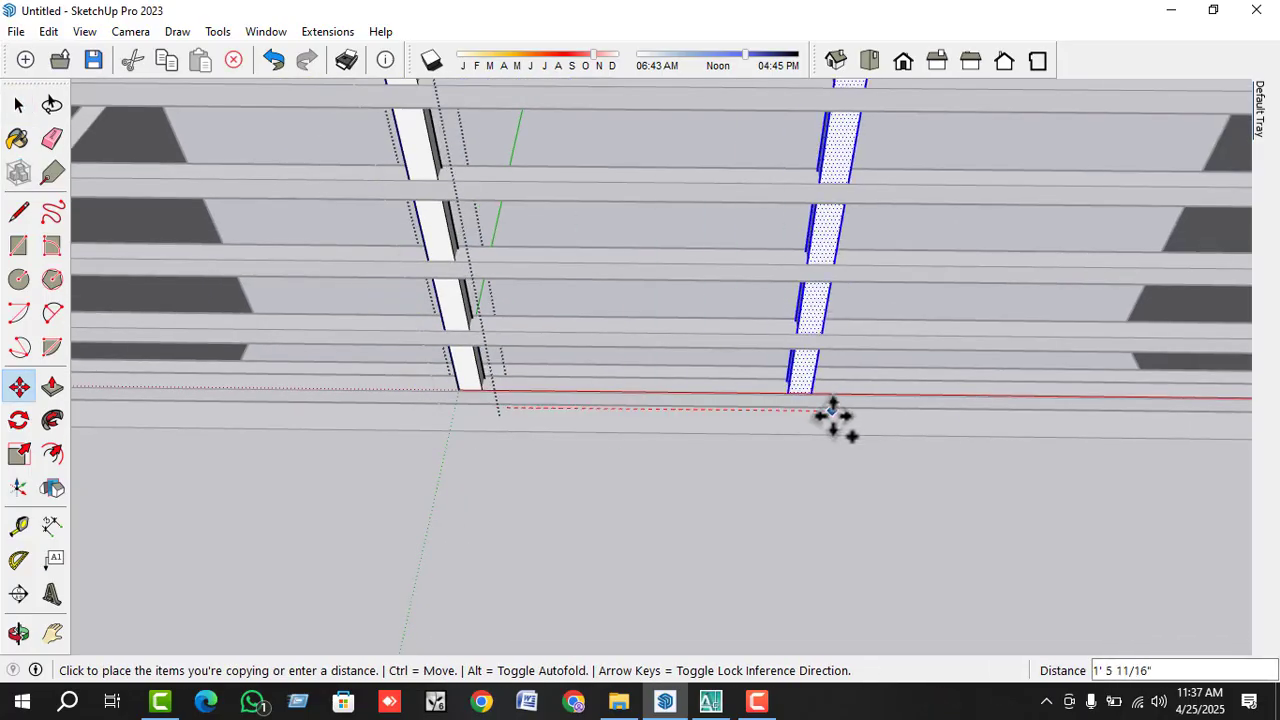
pyautogui.click(832, 415)
pyautogui.scroll(-5, 677, 423)
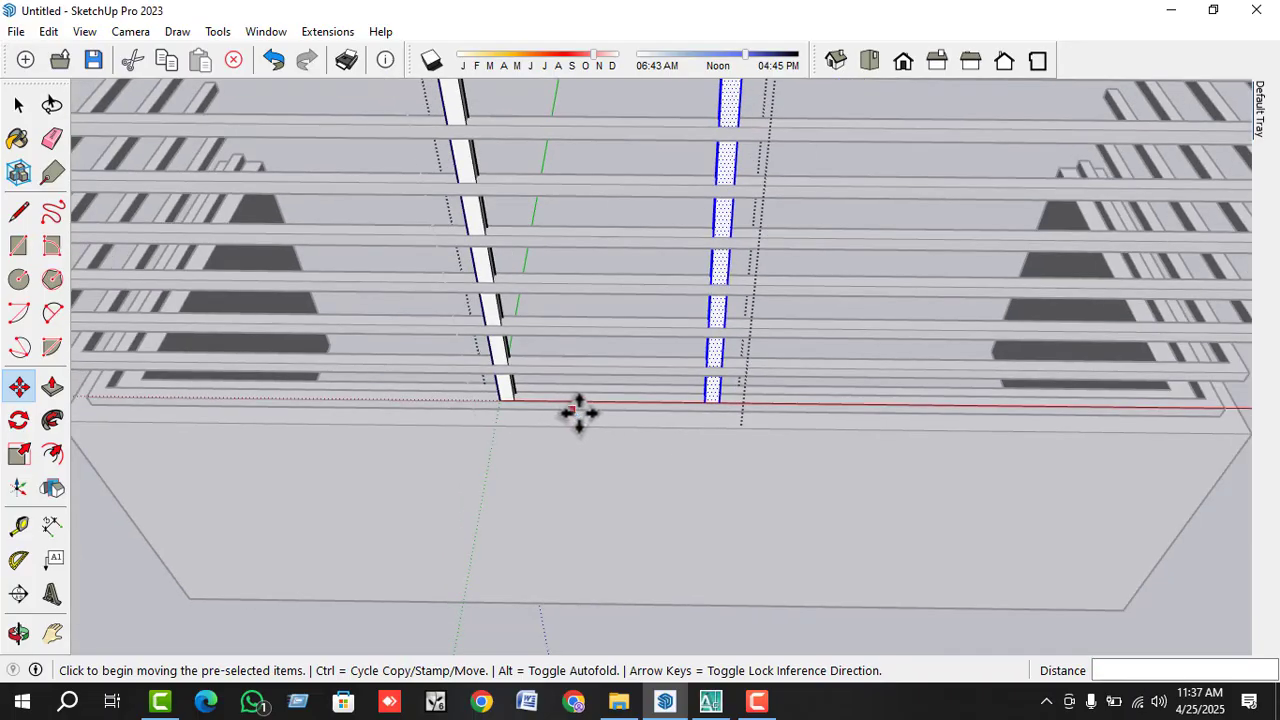
# - Copy the second post along the front strip by about 2'11", close to the strip's far corner
pyautogui.scroll(4, 679, 430)
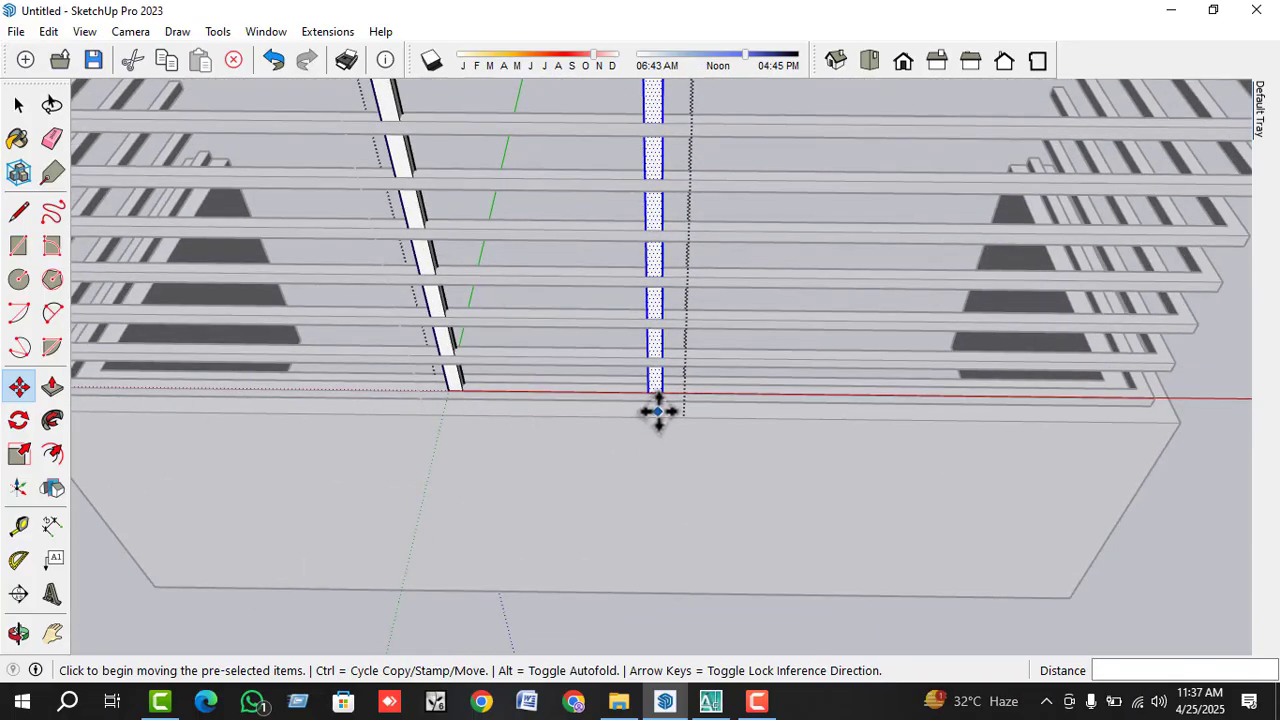
pyautogui.click(656, 403)
pyautogui.press('ctrl')
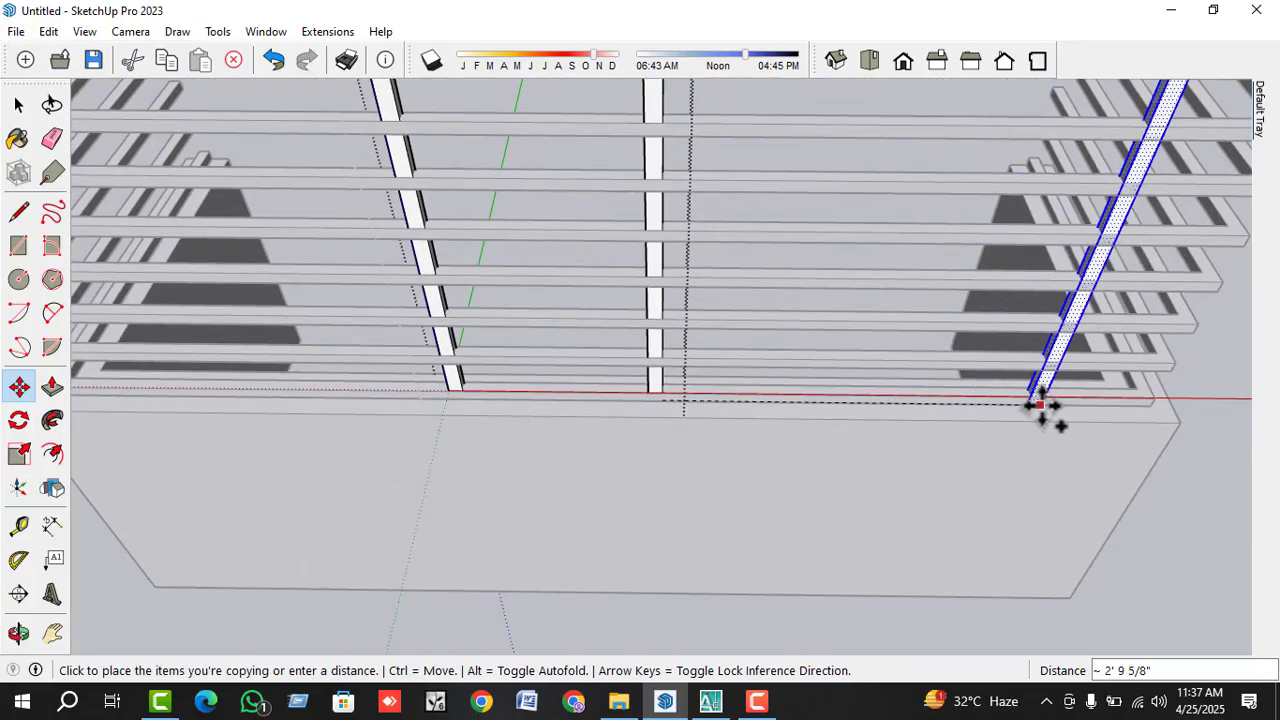
pyautogui.click(1056, 405)
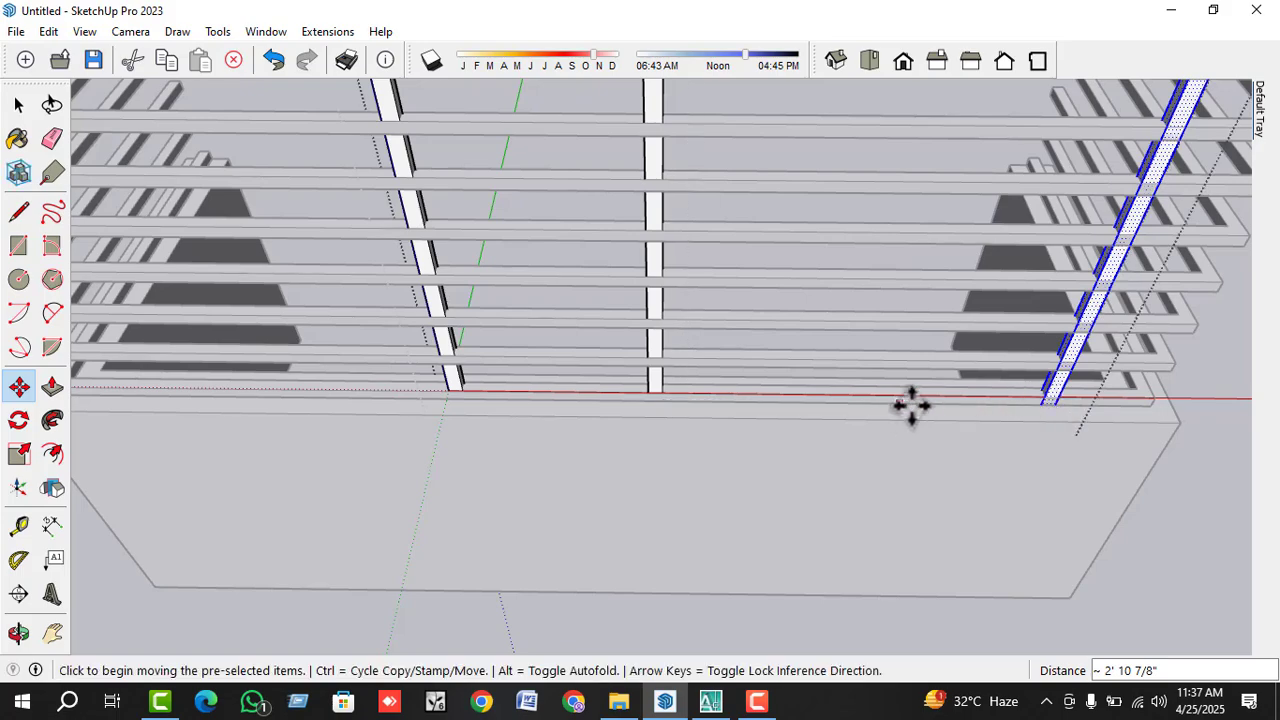
# - Copy the corner post back along the front strip by about 6'7", near the opposite corner
pyautogui.click(938, 403)
pyautogui.press('ctrl')
pyautogui.scroll(-1, 620, 412)
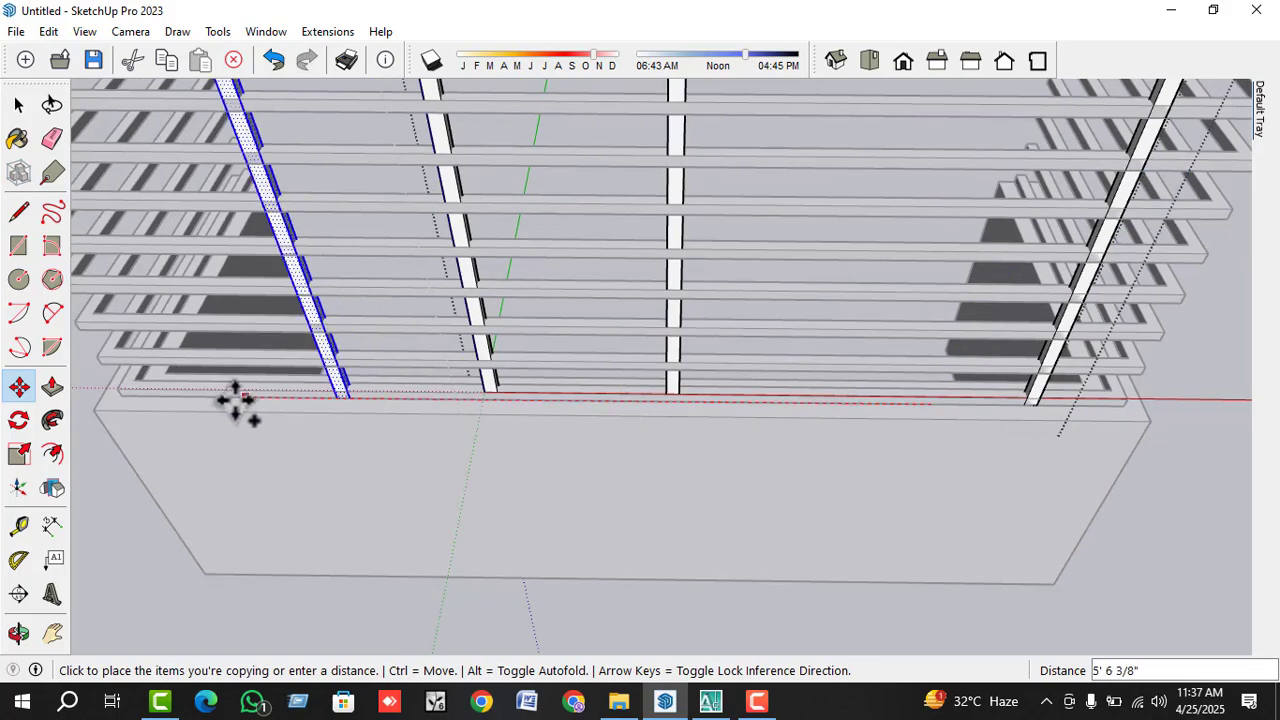
pyautogui.click(117, 392)
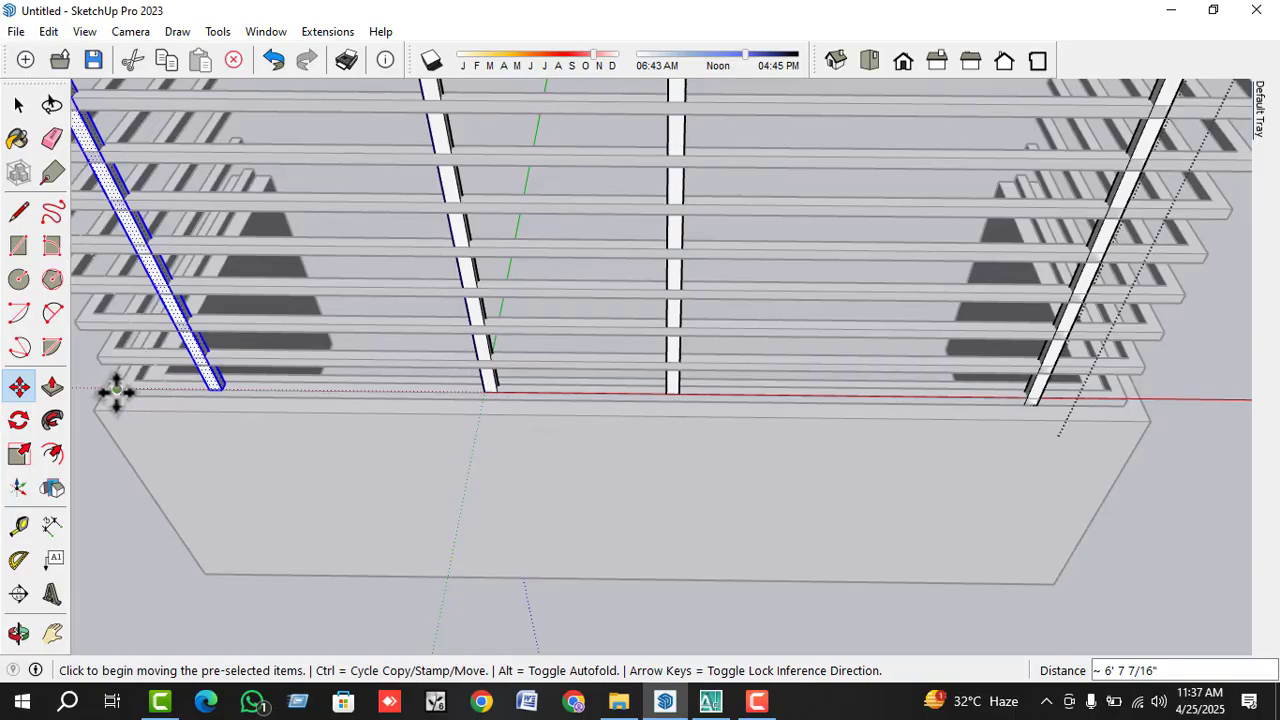
pyautogui.scroll(-2, 871, 471)
pyautogui.moveTo(871, 471); pyautogui.dragTo(697, 452, button='middle')
pyautogui.scroll(2, 730, 337)
pyautogui.press('space')
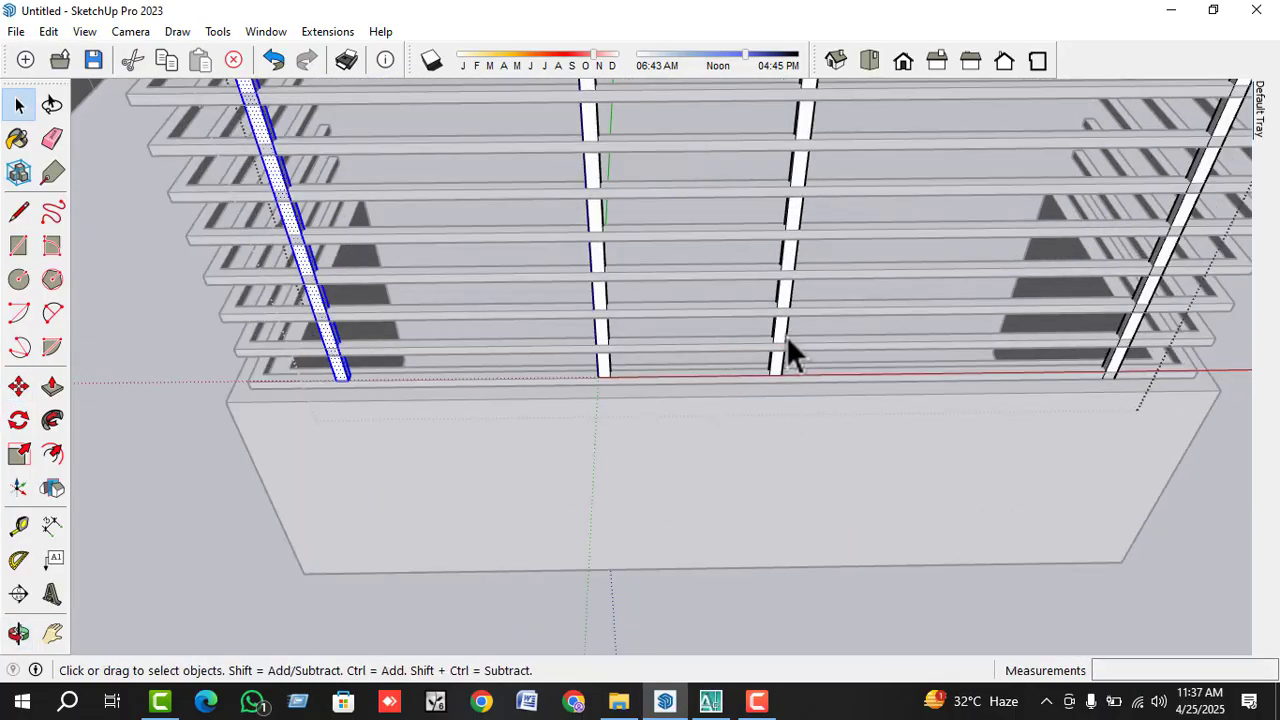
# - Select the two middle posts inside their group and copy them along the red axis by about 7"
pyautogui.click(786, 336)
pyautogui.press('Escape')
pyautogui.click(782, 329)
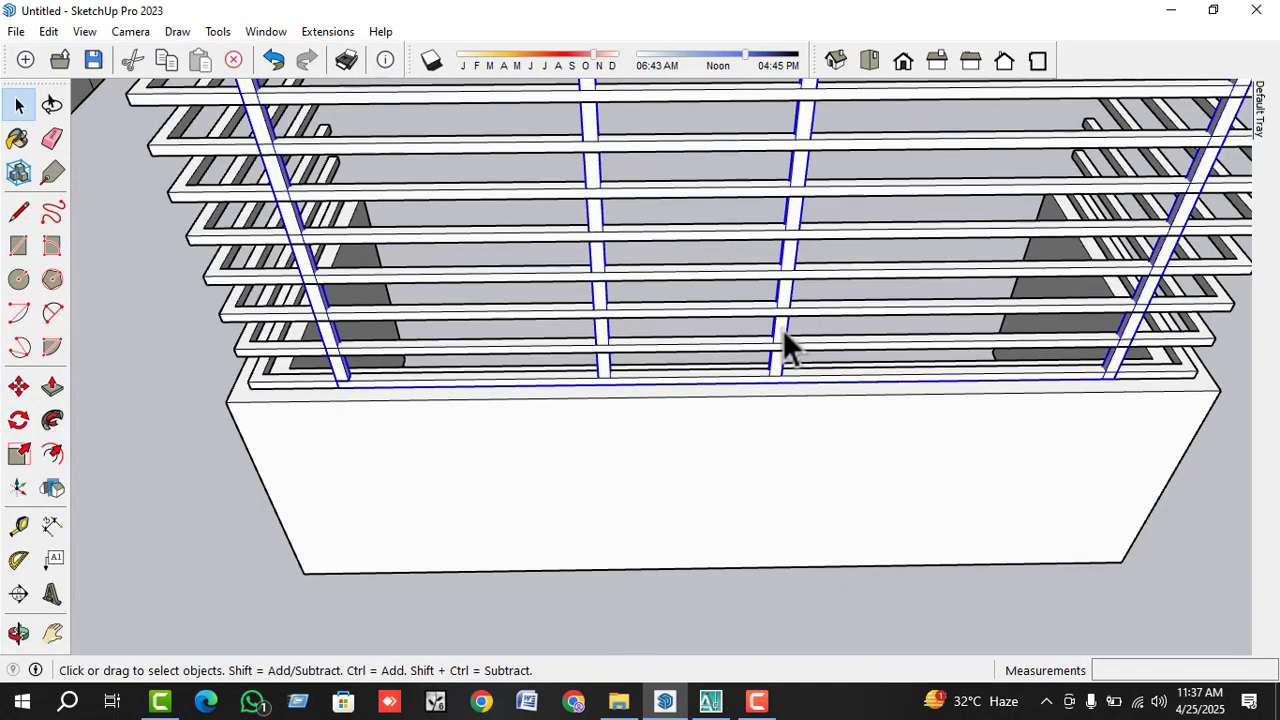
pyautogui.doubleClick(782, 329)
pyautogui.click(782, 329)
pyautogui.keyDown('ctrl'); pyautogui.click(603, 332); pyautogui.keyUp('ctrl')
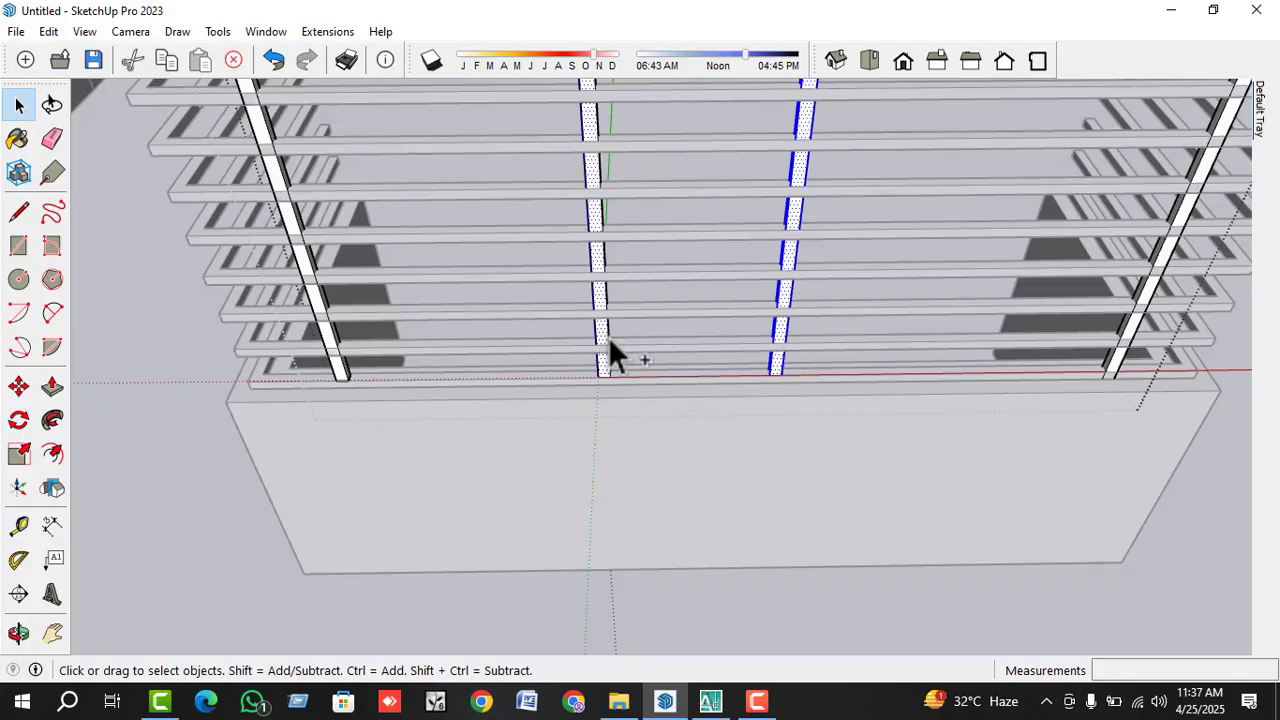
pyautogui.press('m')
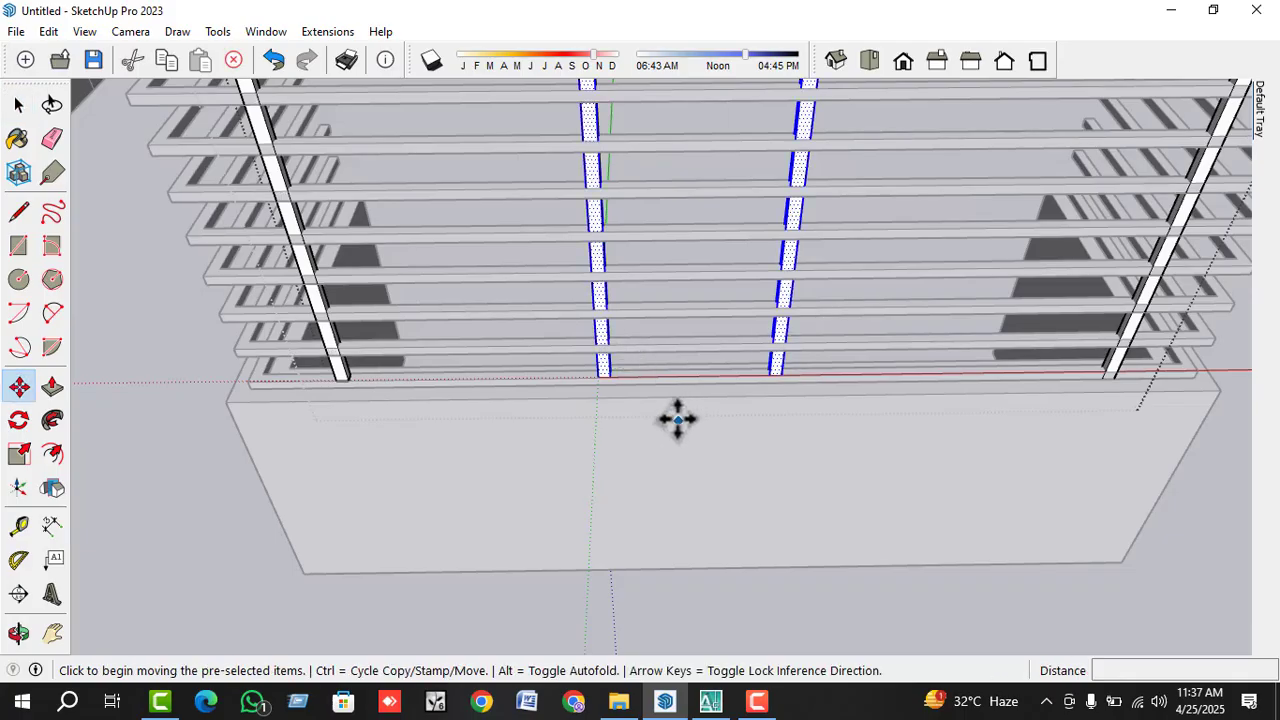
pyautogui.click(673, 399)
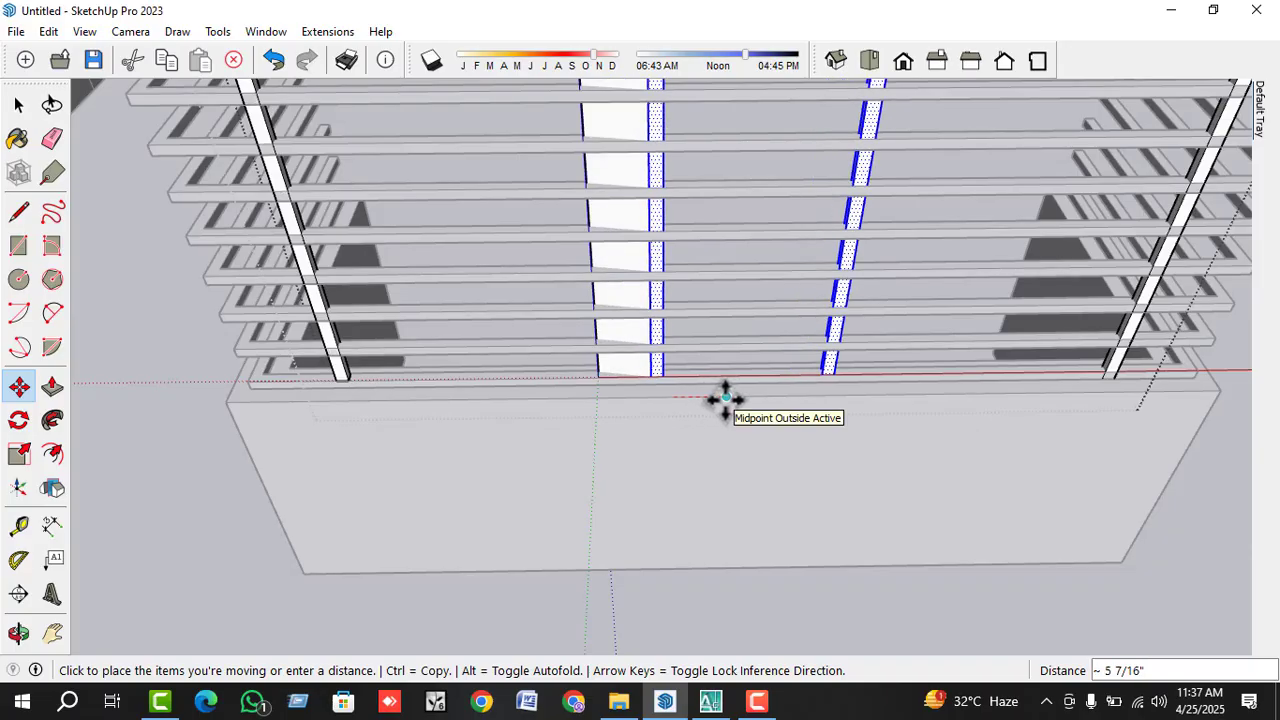
pyautogui.press('ctrl')
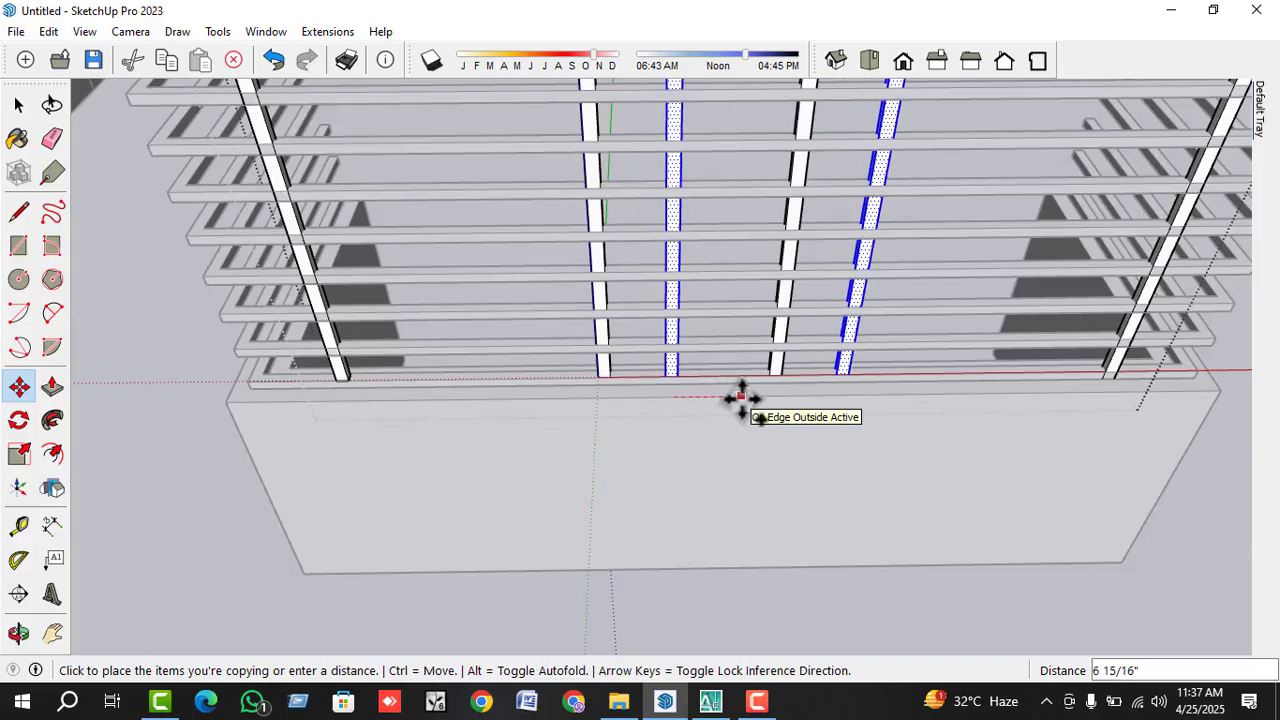
pyautogui.click(736, 398)
# - Delete the two original middle posts, keeping their shifted copies
pyautogui.scroll(3, 785, 330)
pyautogui.press('space')
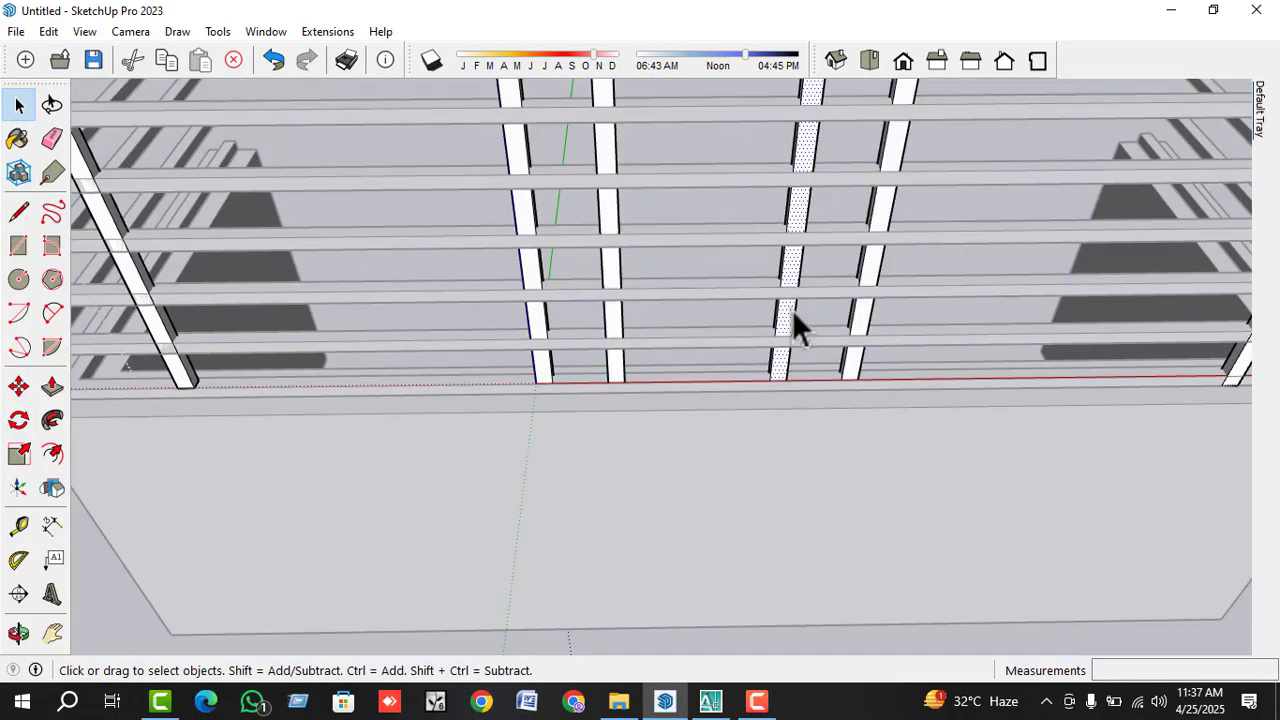
pyautogui.click(787, 311)
pyautogui.press('Delete')
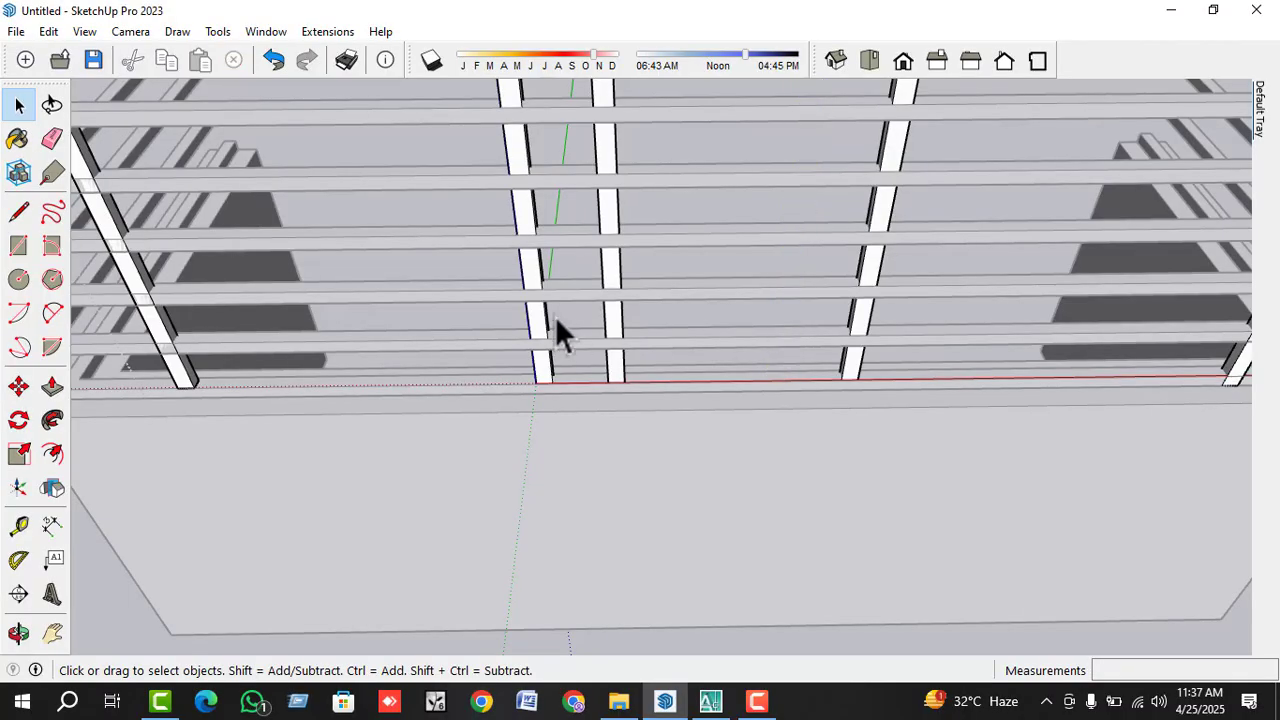
pyautogui.click(544, 316)
pyautogui.press('Delete')
# - Delete the low balcony wall beneath the strips from its group and leave the group
pyautogui.scroll(-5, 568, 357)
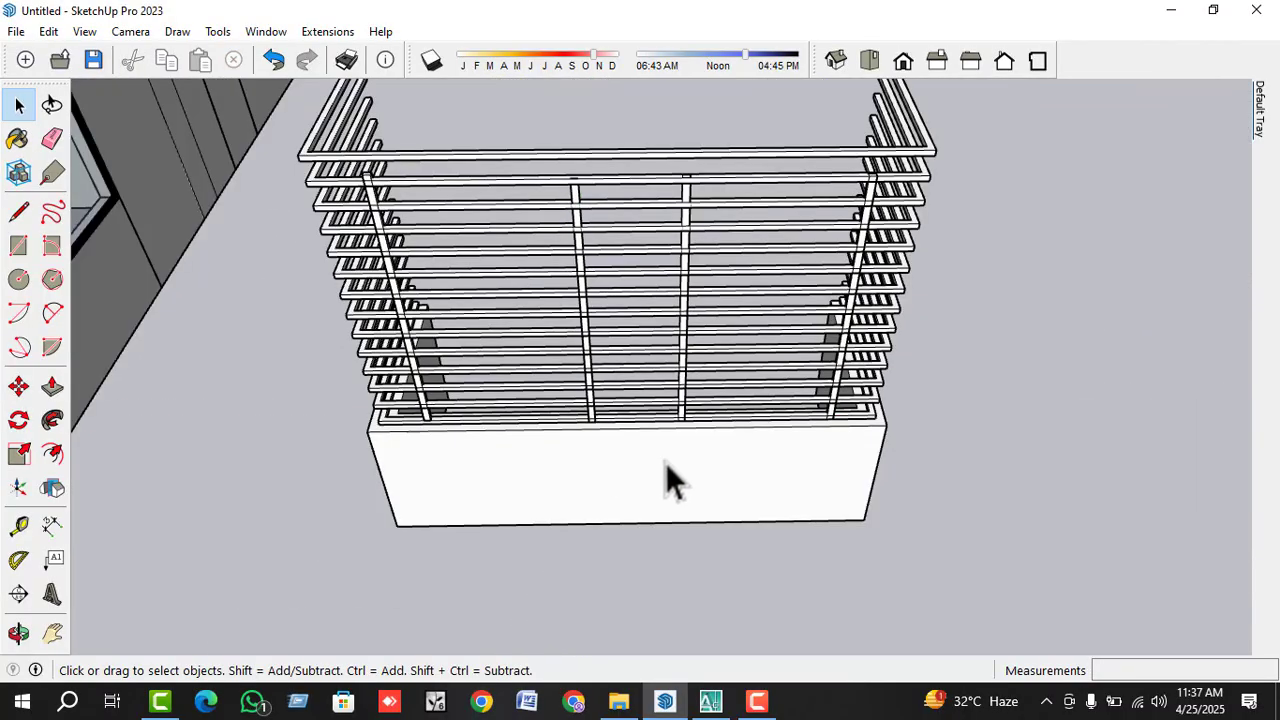
pyautogui.moveTo(666, 464); pyautogui.dragTo(747, 272, button='middle')
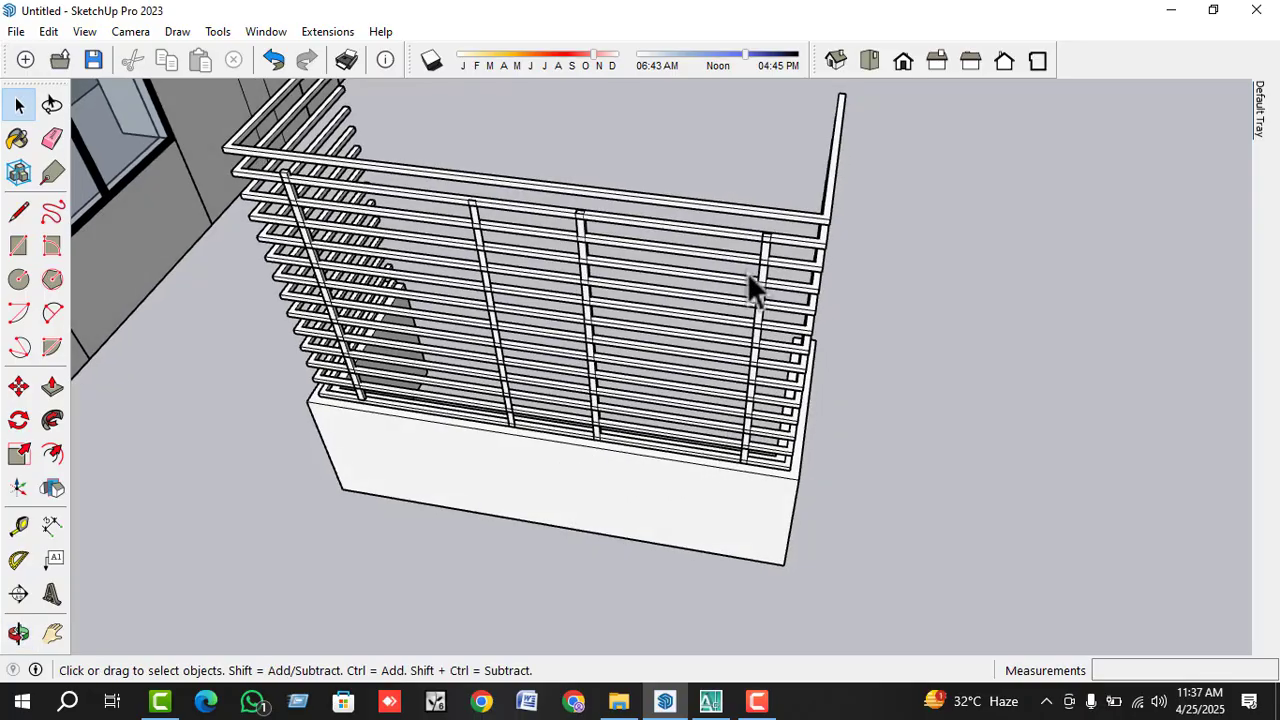
pyautogui.doubleClick(792, 215)
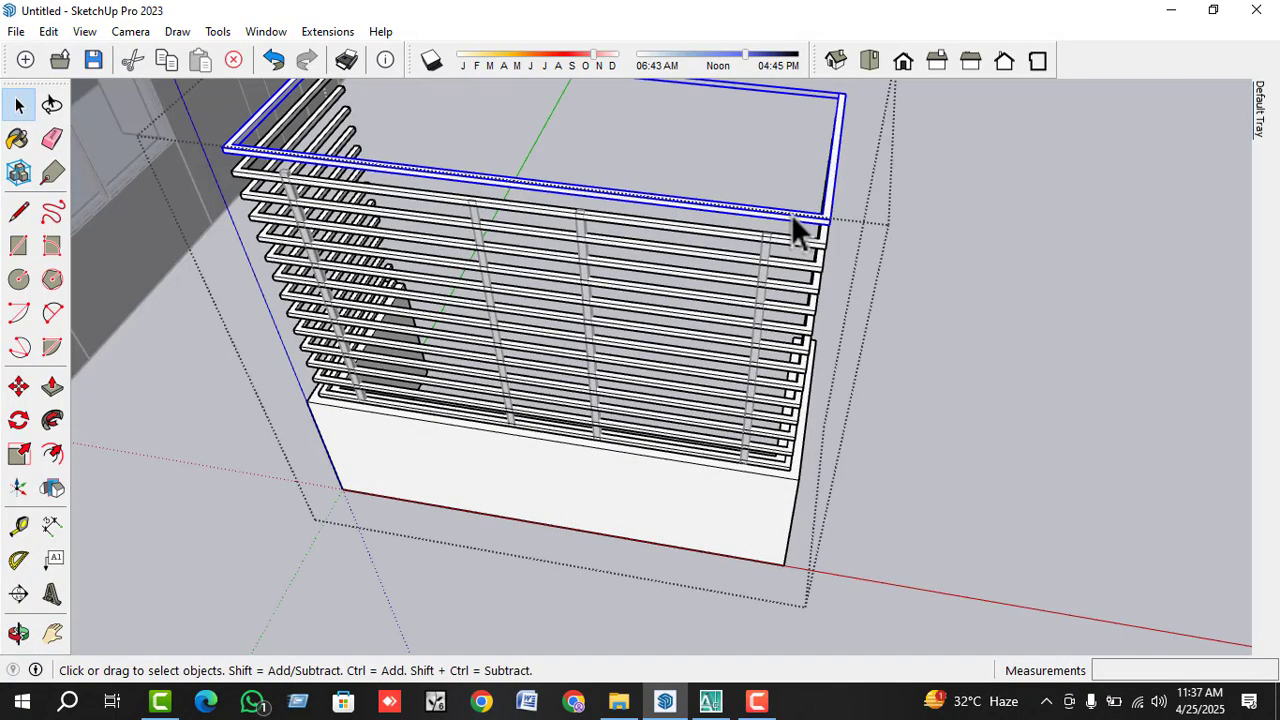
pyautogui.moveTo(792, 215); pyautogui.dragTo(720, 510, button='middle')
pyautogui.tripleClick(709, 517)
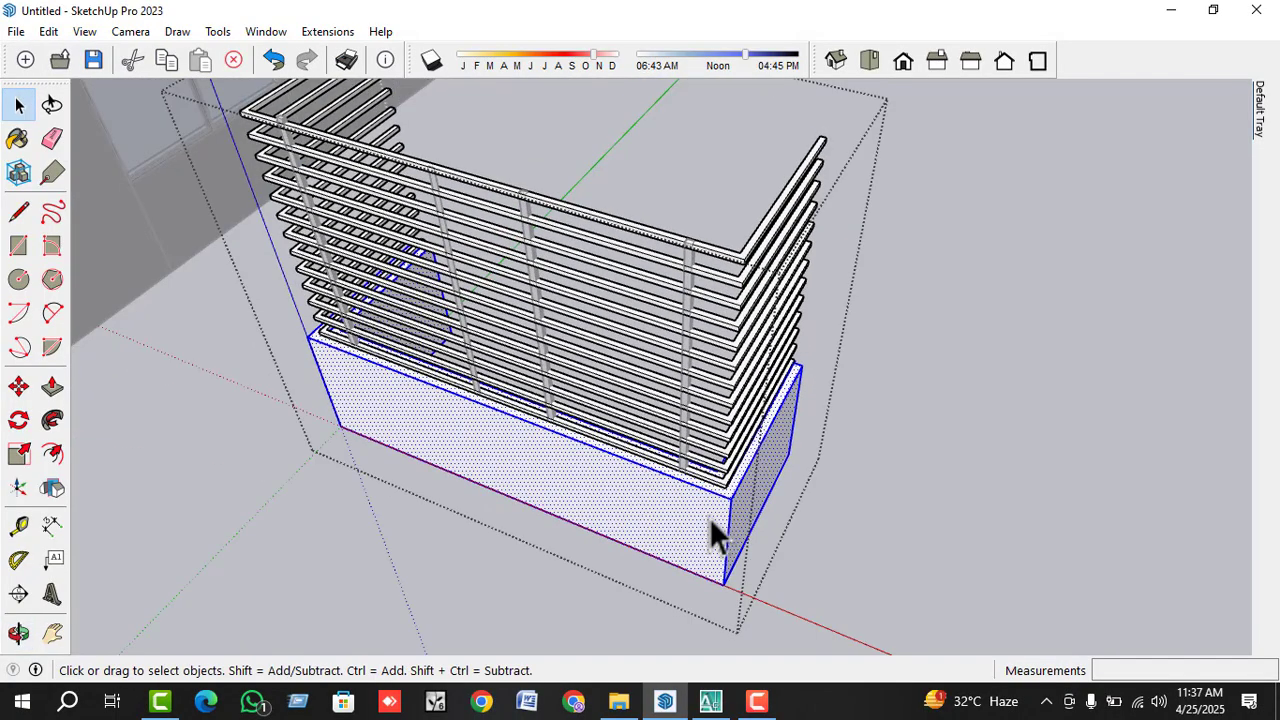
pyautogui.press('Delete')
pyautogui.press('Escape')
pyautogui.click(730, 429)
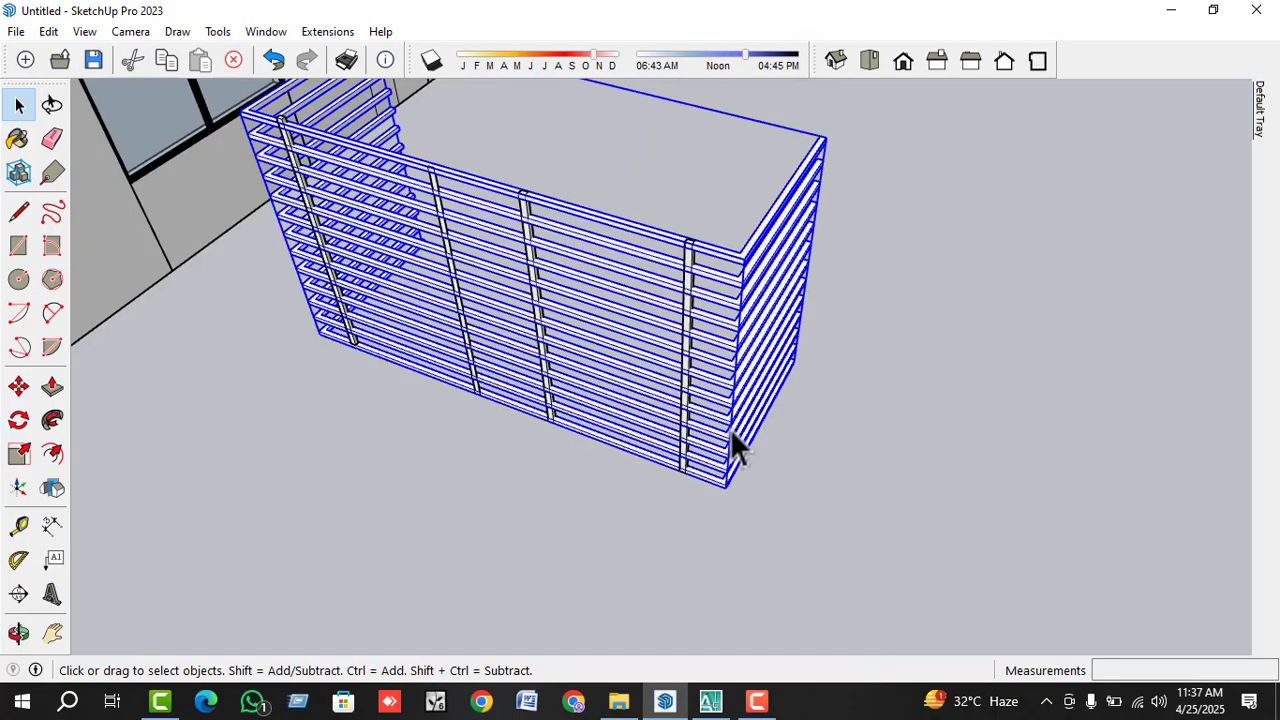
pyautogui.press('m')
pyautogui.click(728, 490)
pyautogui.scroll(-4, 945, 402)
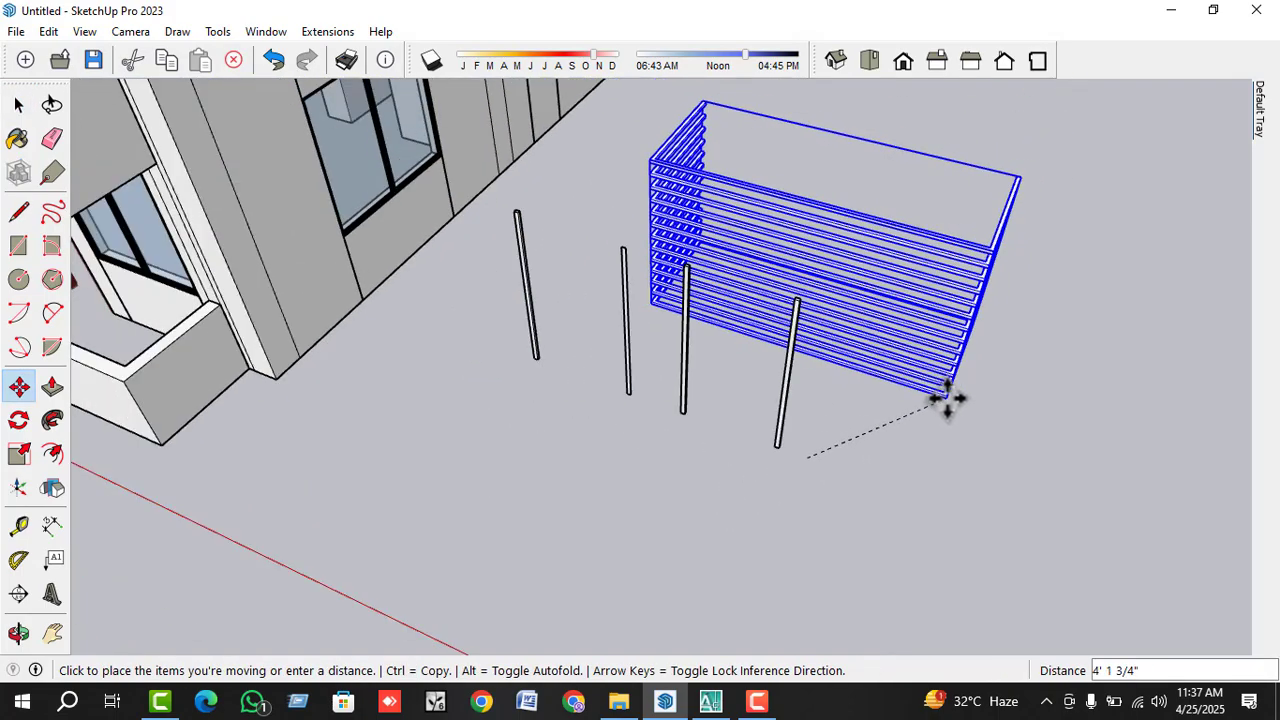
pyautogui.press('space')
# - Set the strip group back in line with the vertical posts to complete the railing
pyautogui.scroll(-1, 802, 480)
pyautogui.moveTo(802, 483); pyautogui.dragTo(935, 237, button='middle')
pyautogui.moveTo(935, 237); pyautogui.dragTo(855, 326)
# - Select all the railing's strips and vertical posts and combine them into one group
pyautogui.moveTo(590, 499); pyautogui.dragTo(567, 505)
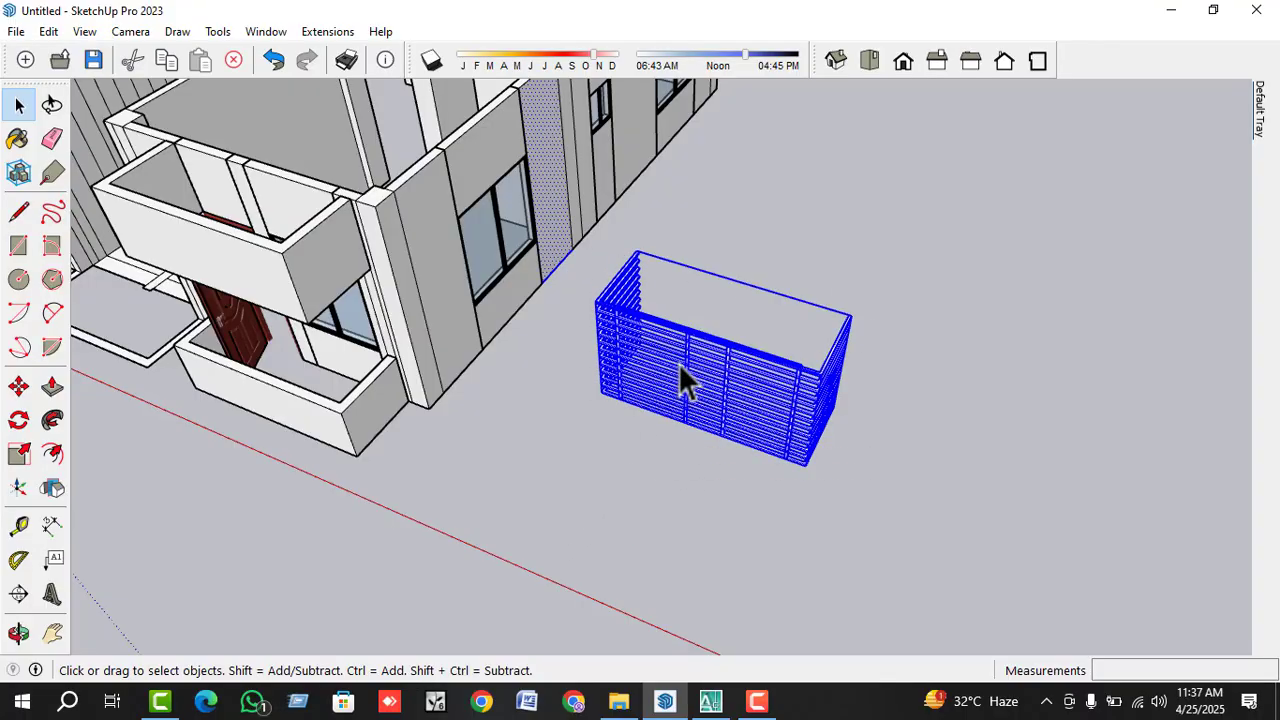
pyautogui.rightClick(679, 362)
pyautogui.moveTo(683, 366); pyautogui.dragTo(773, 455, button='middle')
pyautogui.click(773, 455)
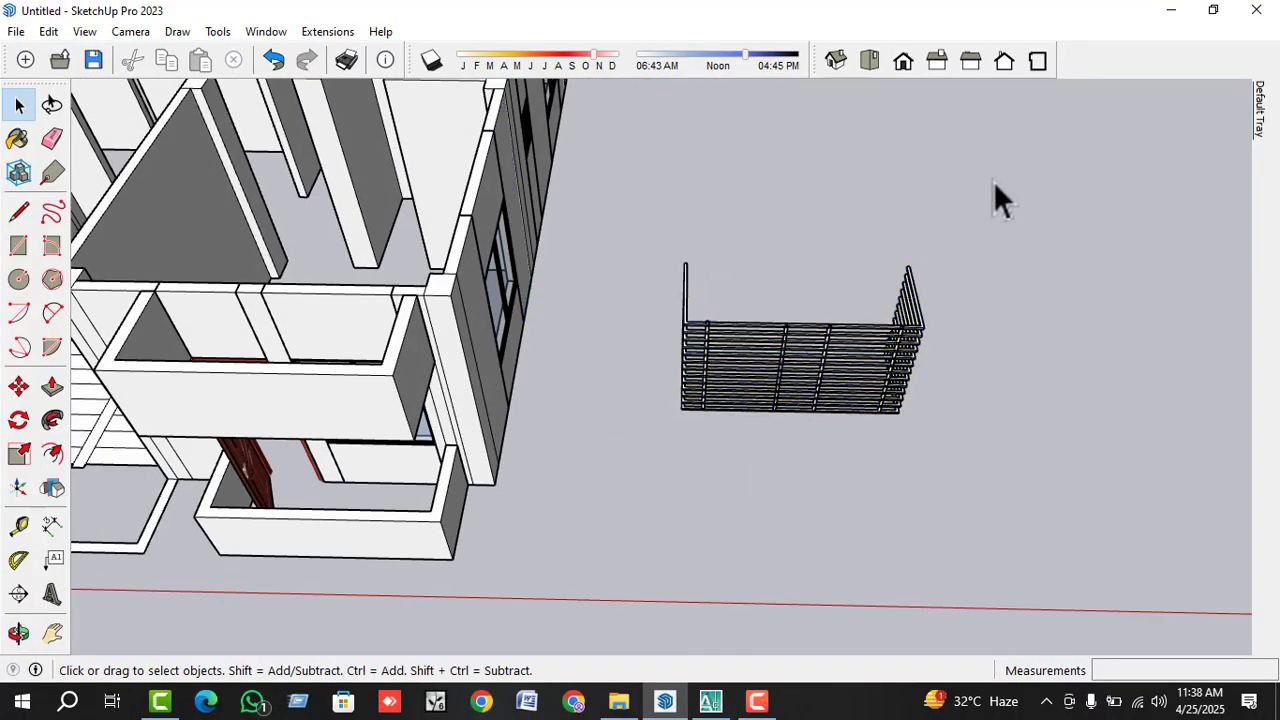
pyautogui.moveTo(628, 478); pyautogui.dragTo(628, 478)
pyautogui.rightClick(731, 355)
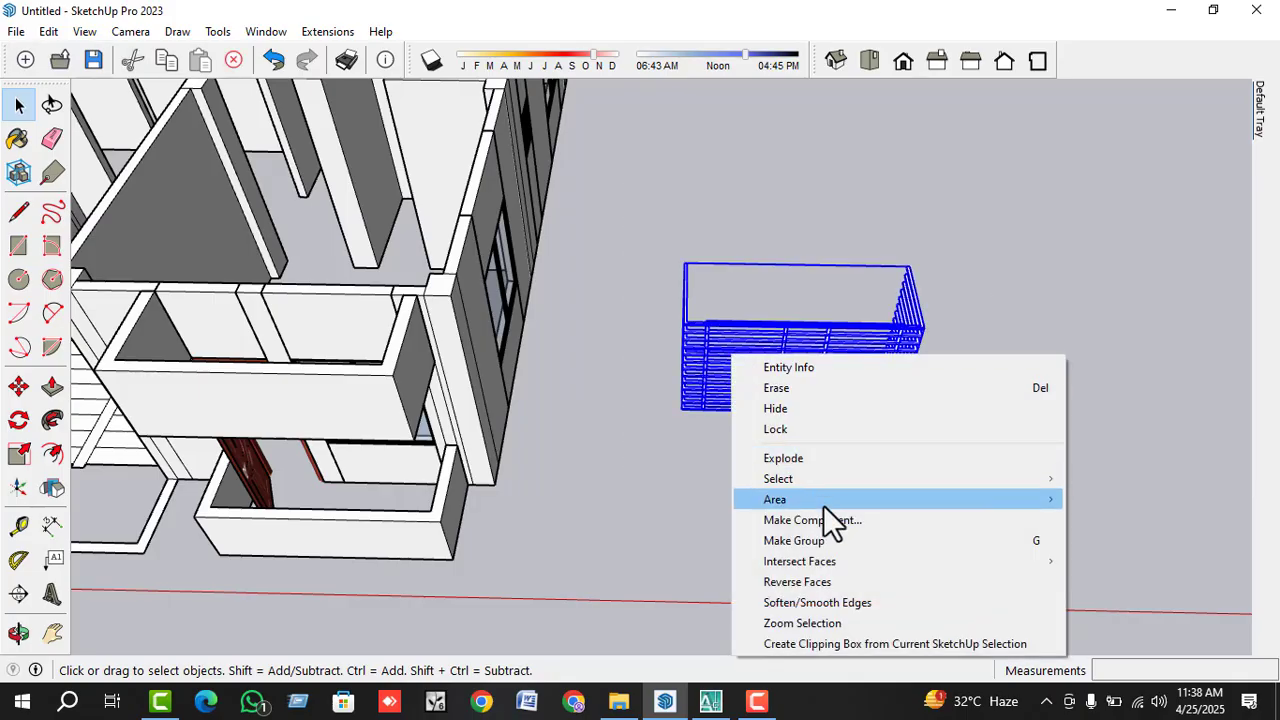
pyautogui.click(829, 540)
# - Move the railing group by its lower front corner onto the top outer corner of the ground-floor balcony wall
pyautogui.moveTo(829, 540); pyautogui.dragTo(852, 398, button='middle')
pyautogui.scroll(6, 789, 460)
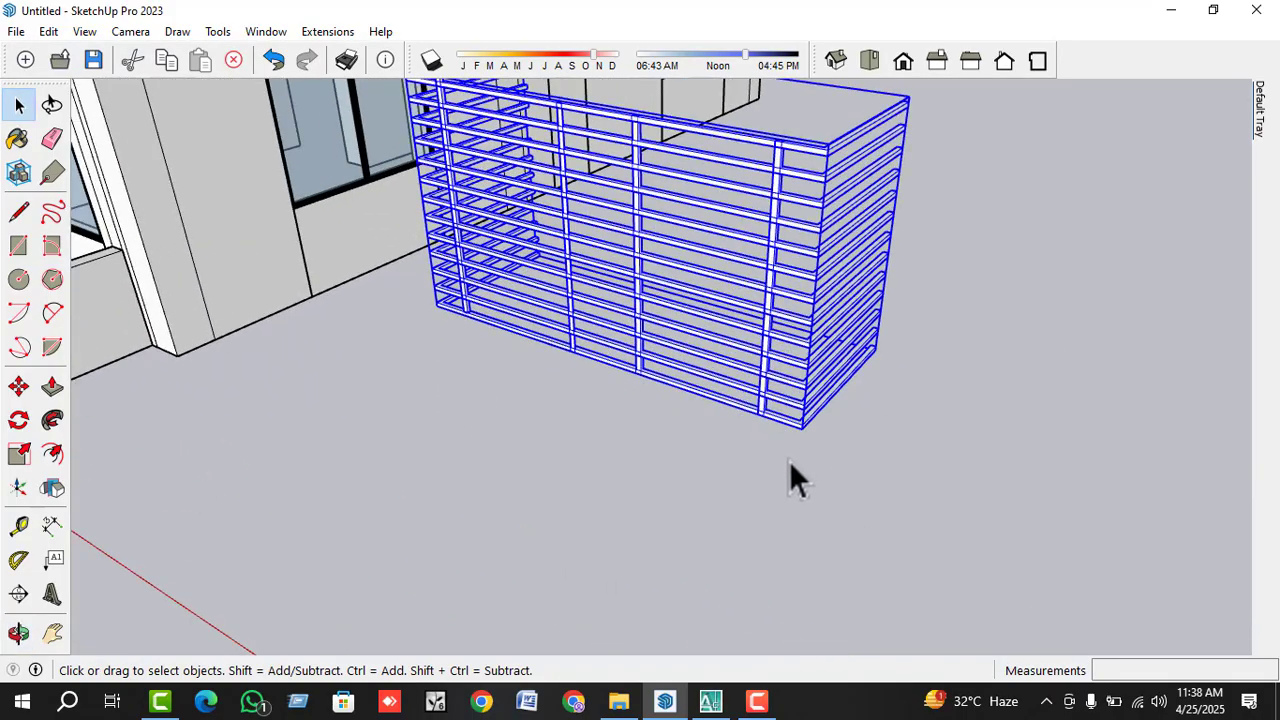
pyautogui.press('m')
pyautogui.click(812, 408)
pyautogui.scroll(-5, 1026, 435)
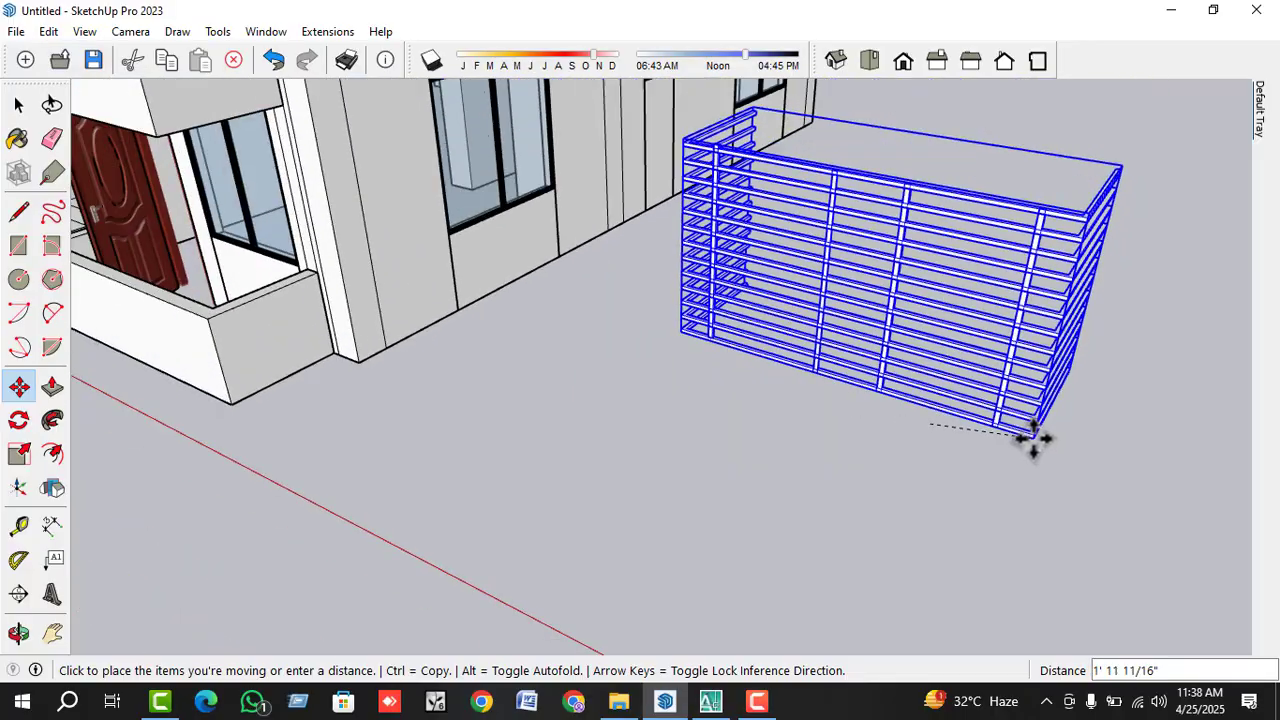
pyautogui.scroll(5, 354, 343)
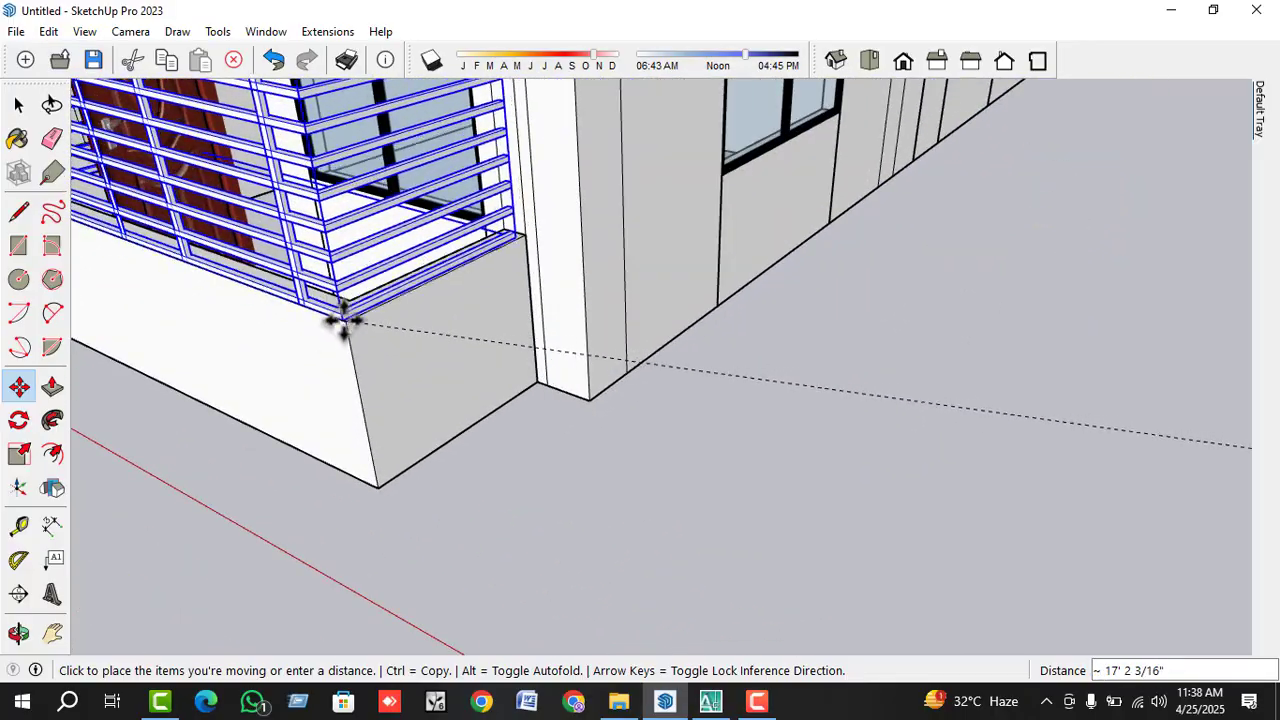
pyautogui.click(355, 322)
# - Shift the railing inward from the balcony wall's front edge by about 2"
pyautogui.moveTo(355, 322); pyautogui.dragTo(337, 449, button='middle')
pyautogui.scroll(2, 737, 434)
pyautogui.click(737, 434)
pyautogui.click(714, 432)
pyautogui.scroll(2, 335, 420)
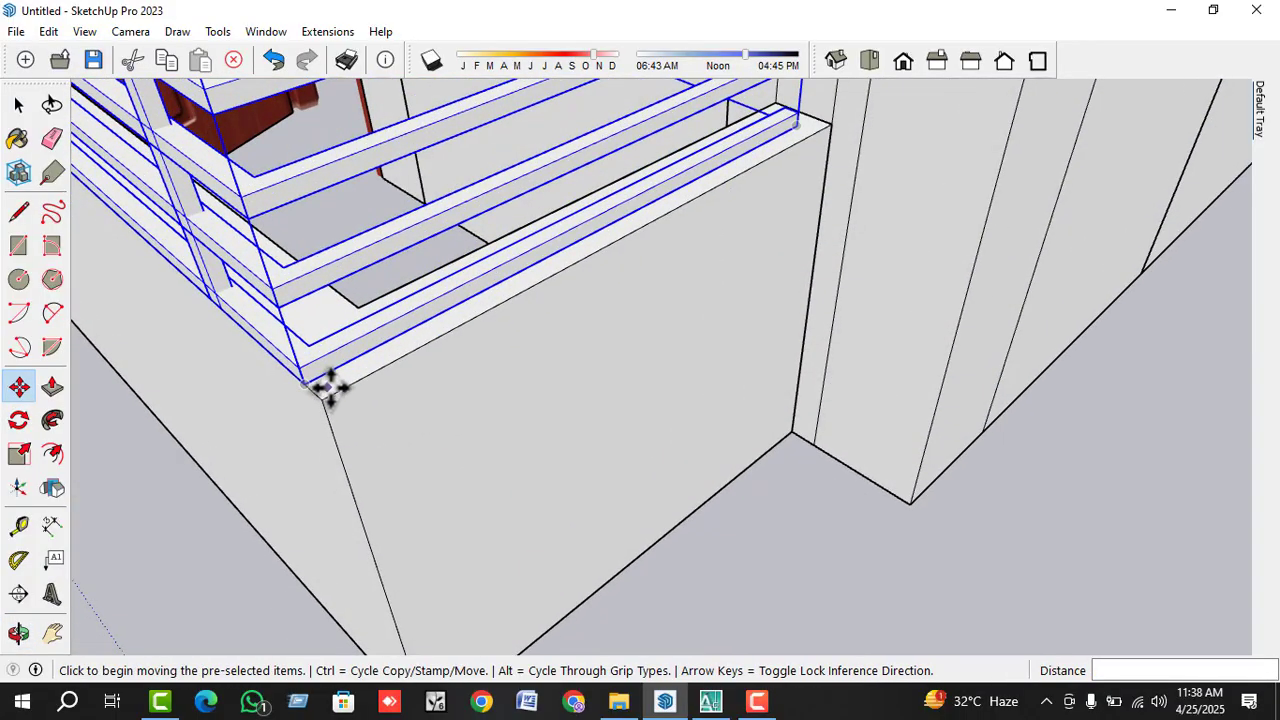
pyautogui.click(328, 398)
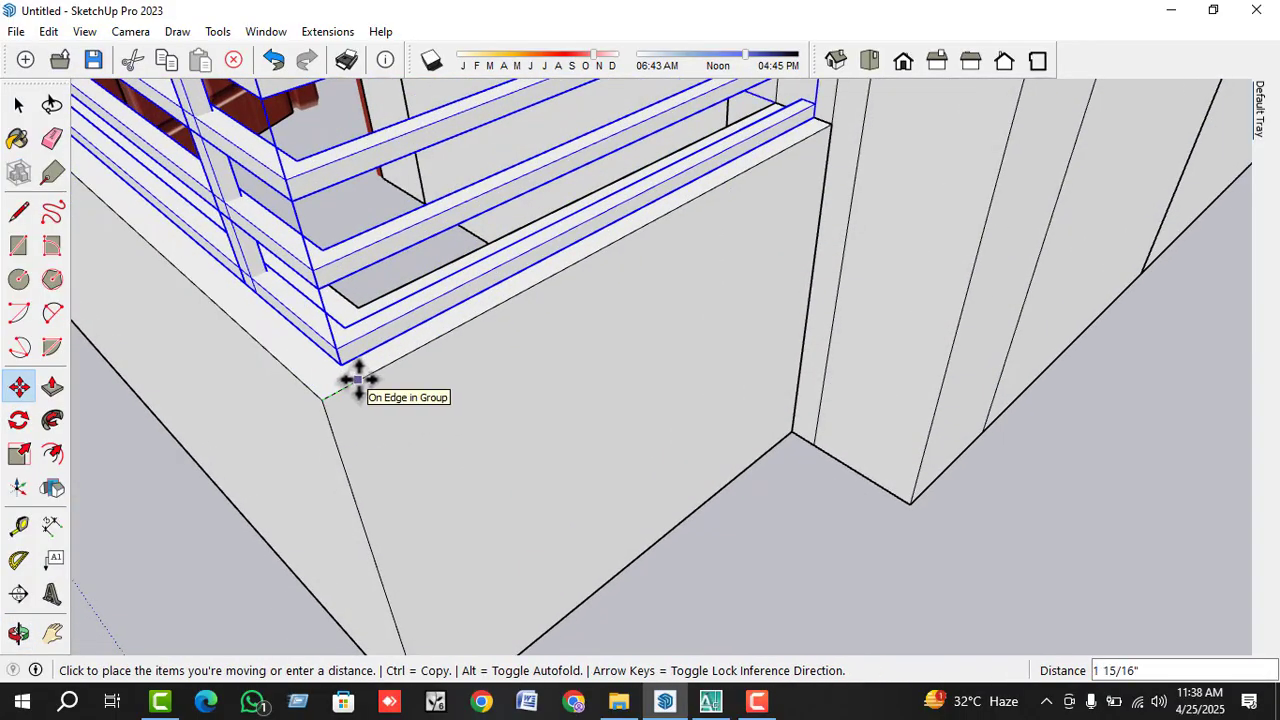
# - Adjust the railing sideways along the wall's front edge so it sits inside the wall's outer corner
pyautogui.moveTo(706, 345); pyautogui.dragTo(829, 434, button='middle')
pyautogui.scroll(-2, 860, 457)
pyautogui.scroll(5, 925, 400)
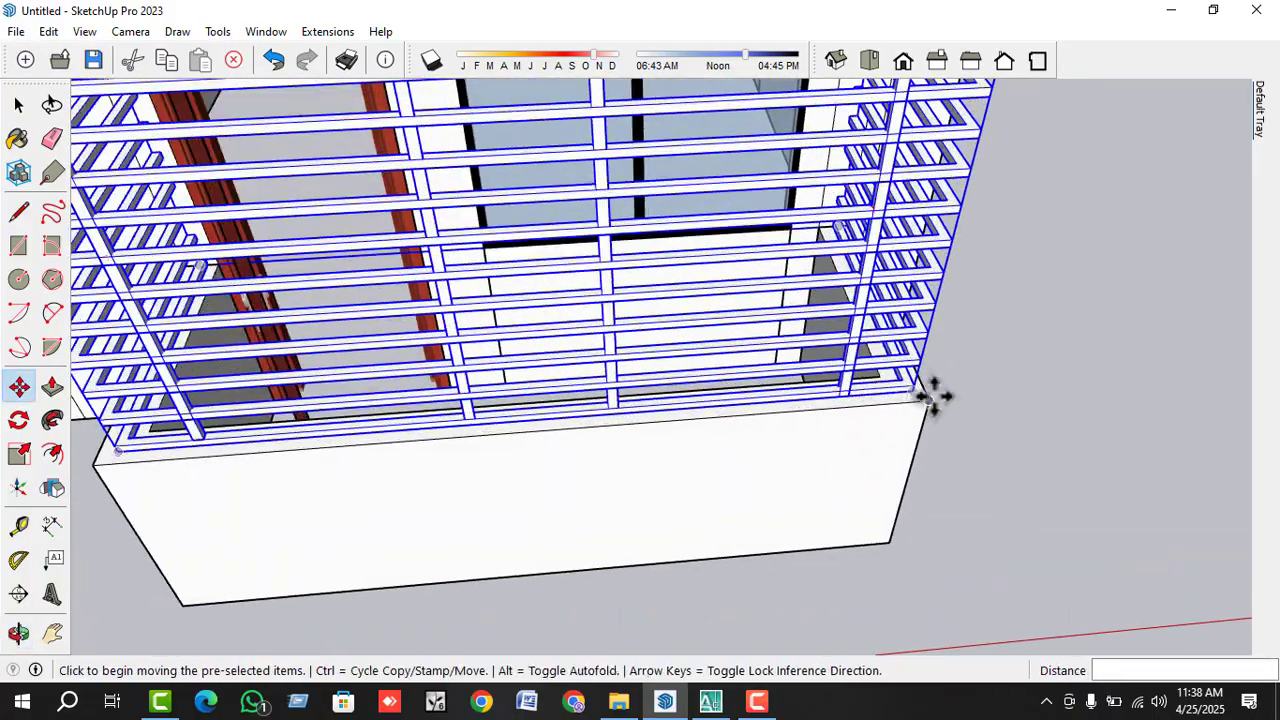
pyautogui.click(900, 399)
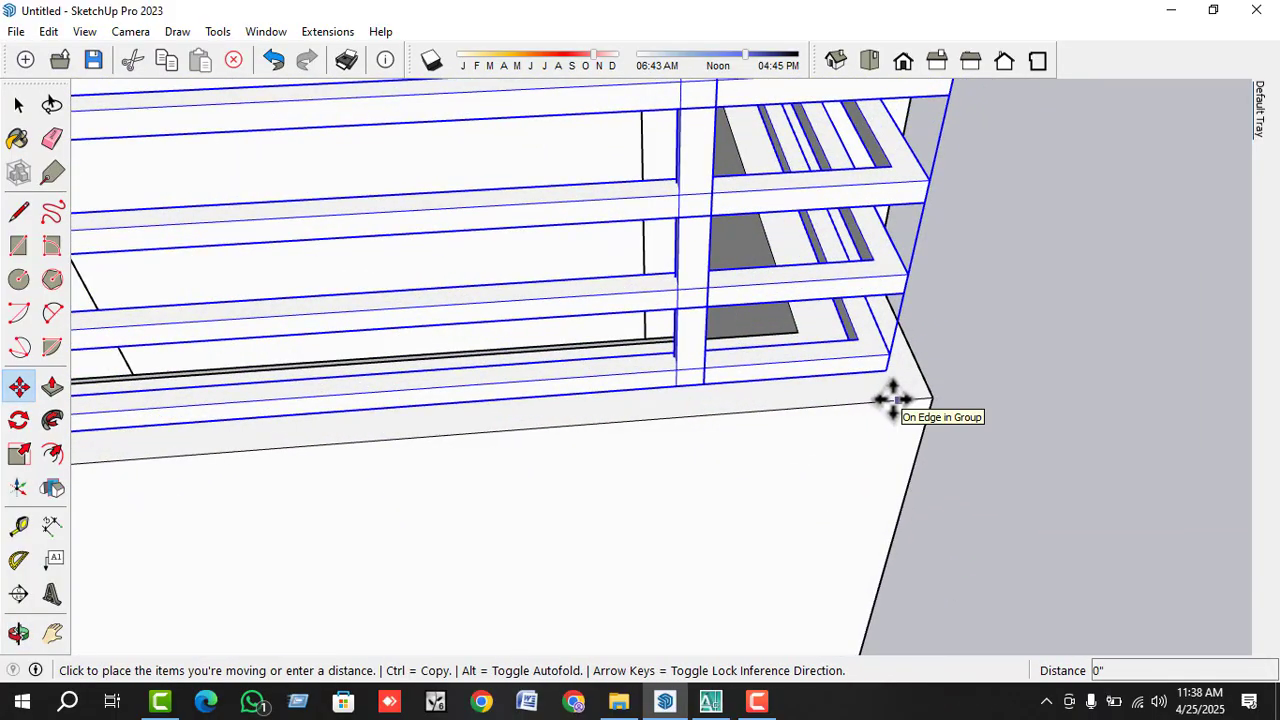
pyautogui.scroll(-2, 822, 437)
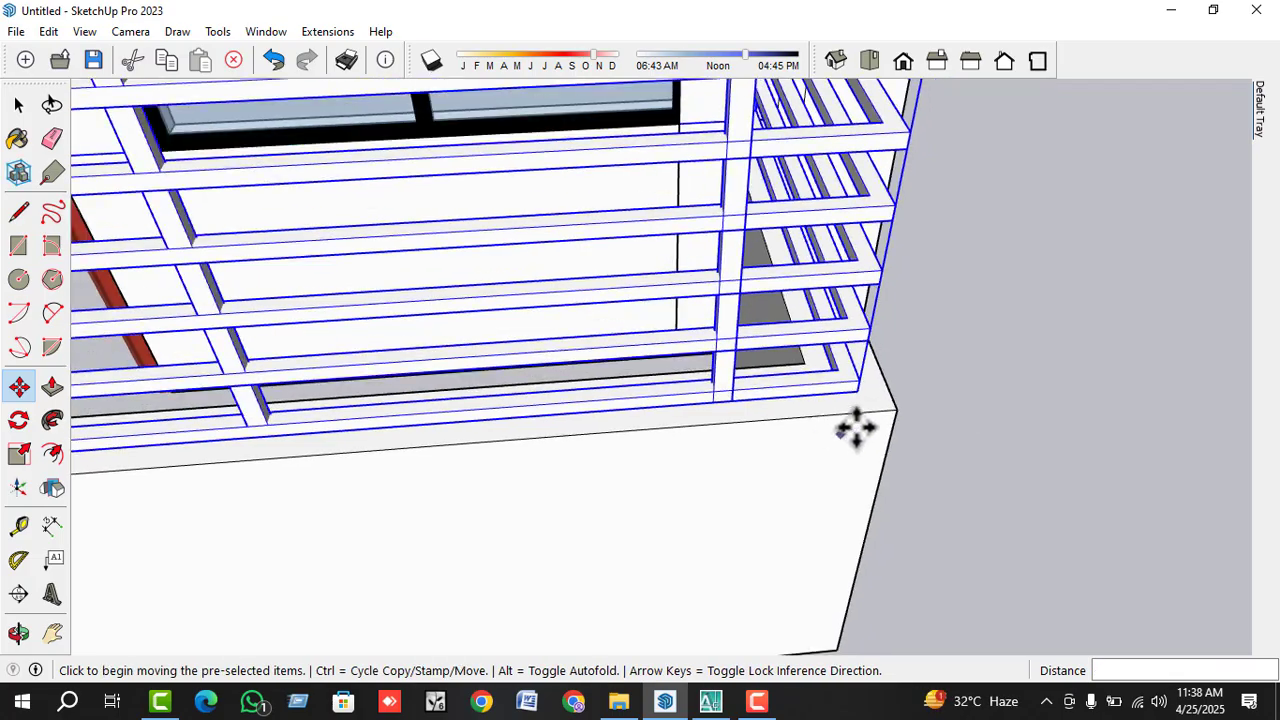
# - Copy the railing from the balcony wall's corner to the matching corner of the other front balcony, about 22' 5" away
pyautogui.click(899, 410)
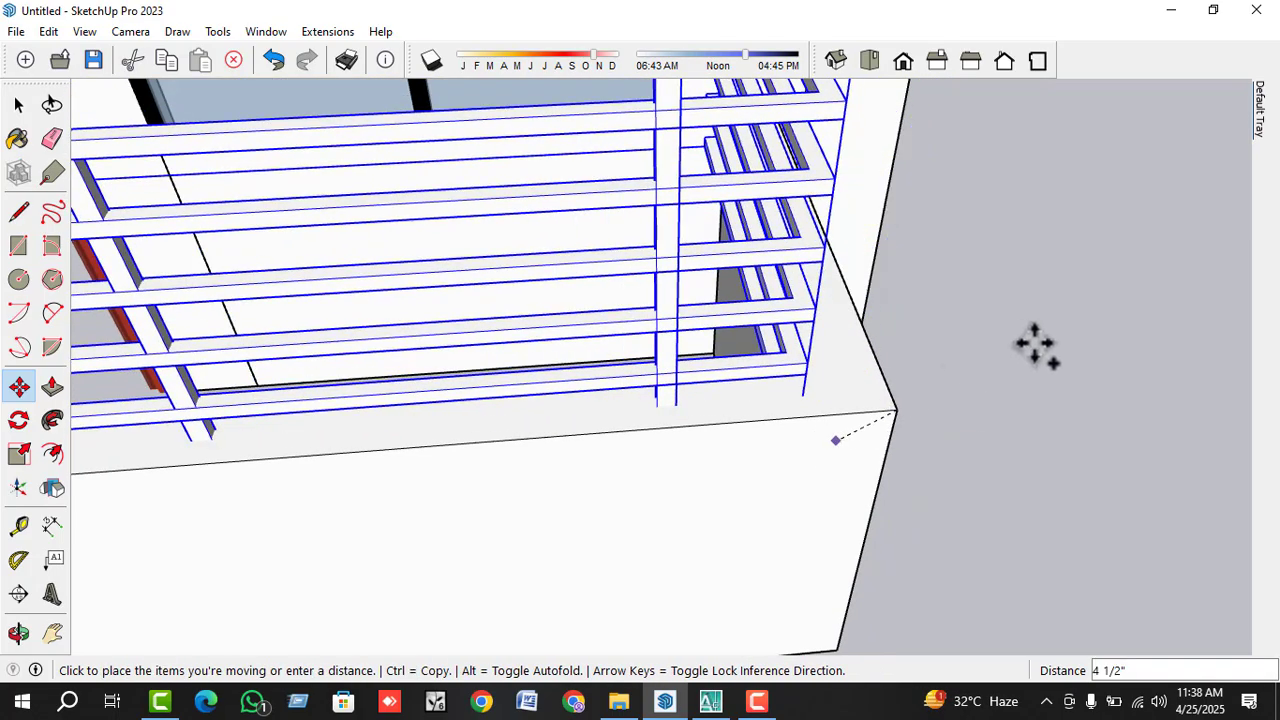
pyautogui.press('ctrl')
pyautogui.scroll(-5, 977, 349)
pyautogui.scroll(5, 509, 394)
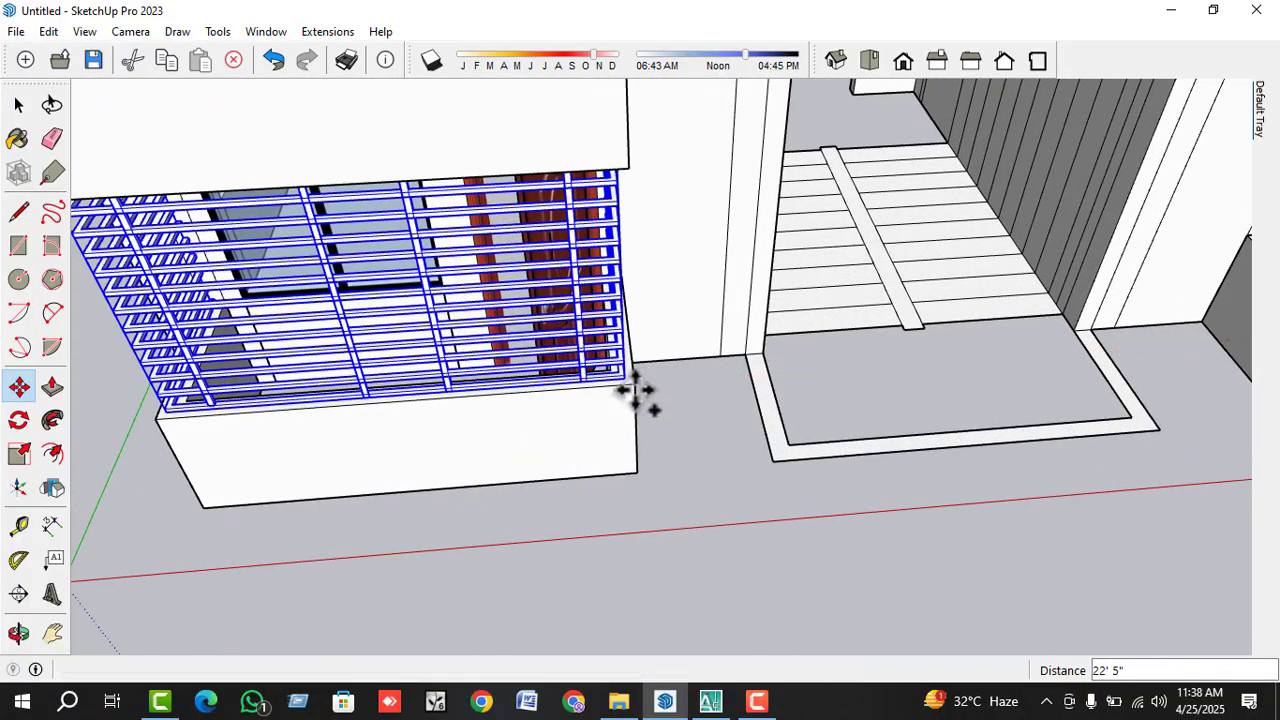
pyautogui.click(635, 390)
pyautogui.scroll(-2, 594, 484)
pyautogui.press('space')
# - Examine the railings on both front balconies and the entrance area between them
pyautogui.scroll(-2, 604, 532)
pyautogui.moveTo(556, 526); pyautogui.dragTo(668, 392, button='middle')
pyautogui.click(696, 524)
pyautogui.scroll(2, 800, 286)
pyautogui.moveTo(800, 286); pyautogui.dragTo(674, 342, button='middle')
pyautogui.scroll(-2, 767, 356)
pyautogui.moveTo(767, 356); pyautogui.dragTo(697, 524, button='middle')
pyautogui.scroll(5, 697, 524)
pyautogui.scroll(3, 717, 562)
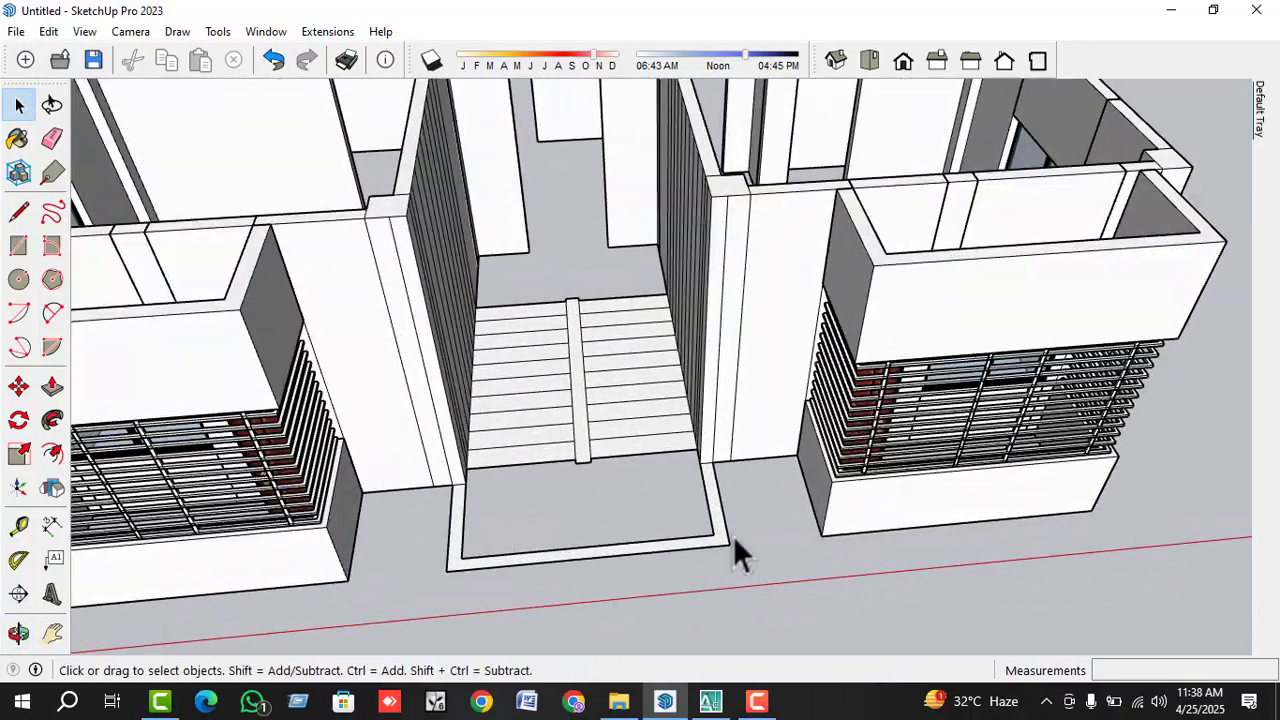
pyautogui.click(722, 540)
pyautogui.press('Escape')
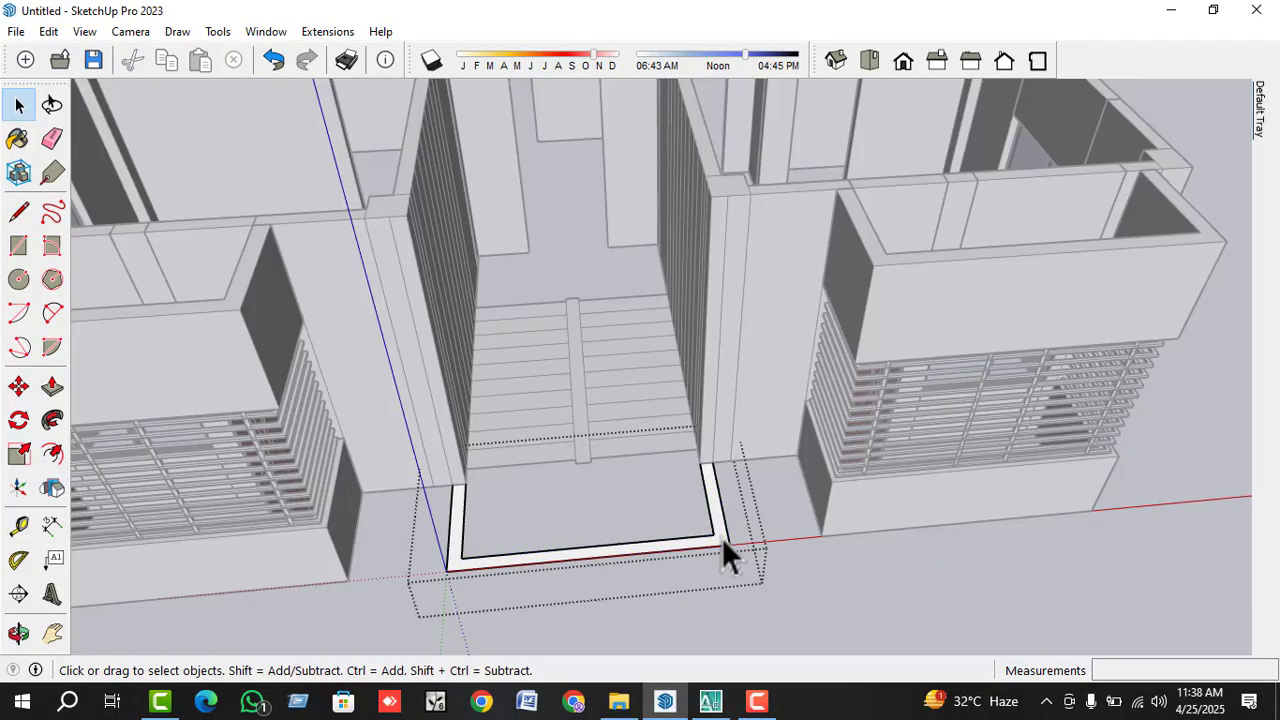
# - Open the rearmost tread group of the entrance staircase's left flight and raise its face into a solid step with Push/Pull
pyautogui.moveTo(721, 537); pyautogui.dragTo(703, 503, button='middle')
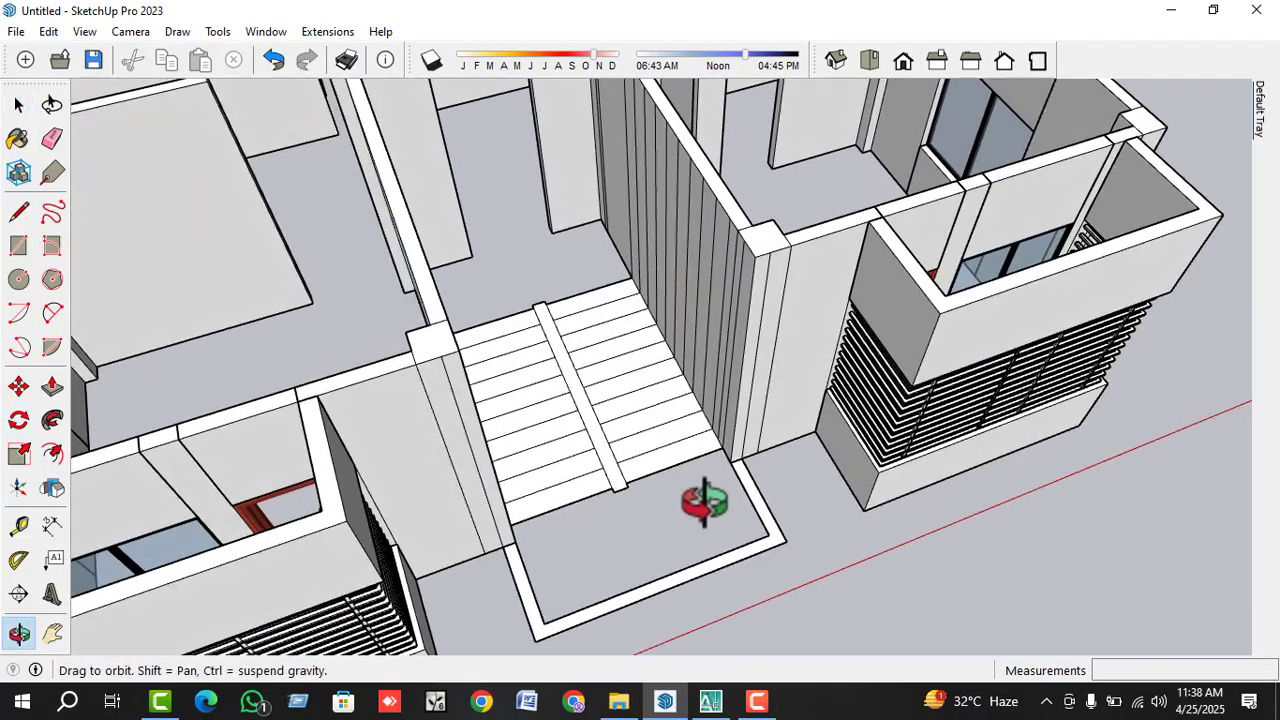
pyautogui.scroll(3, 674, 471)
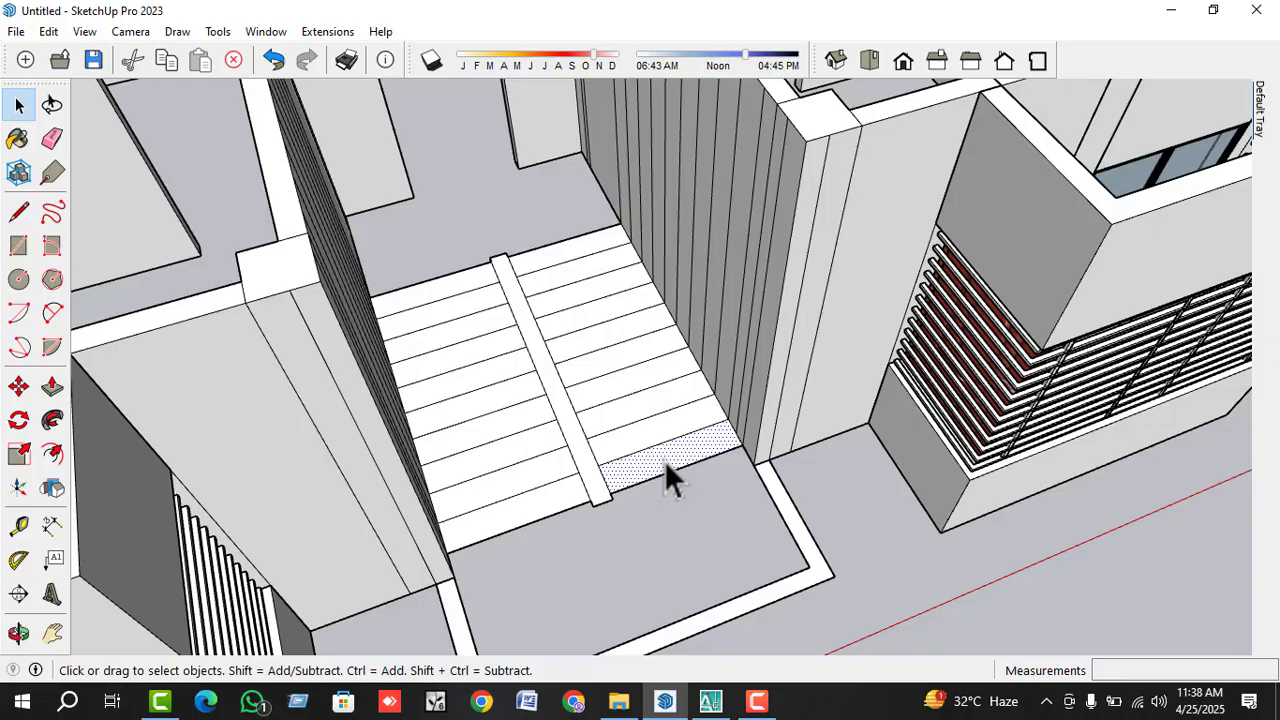
pyautogui.moveTo(664, 460); pyautogui.dragTo(443, 271, button='middle')
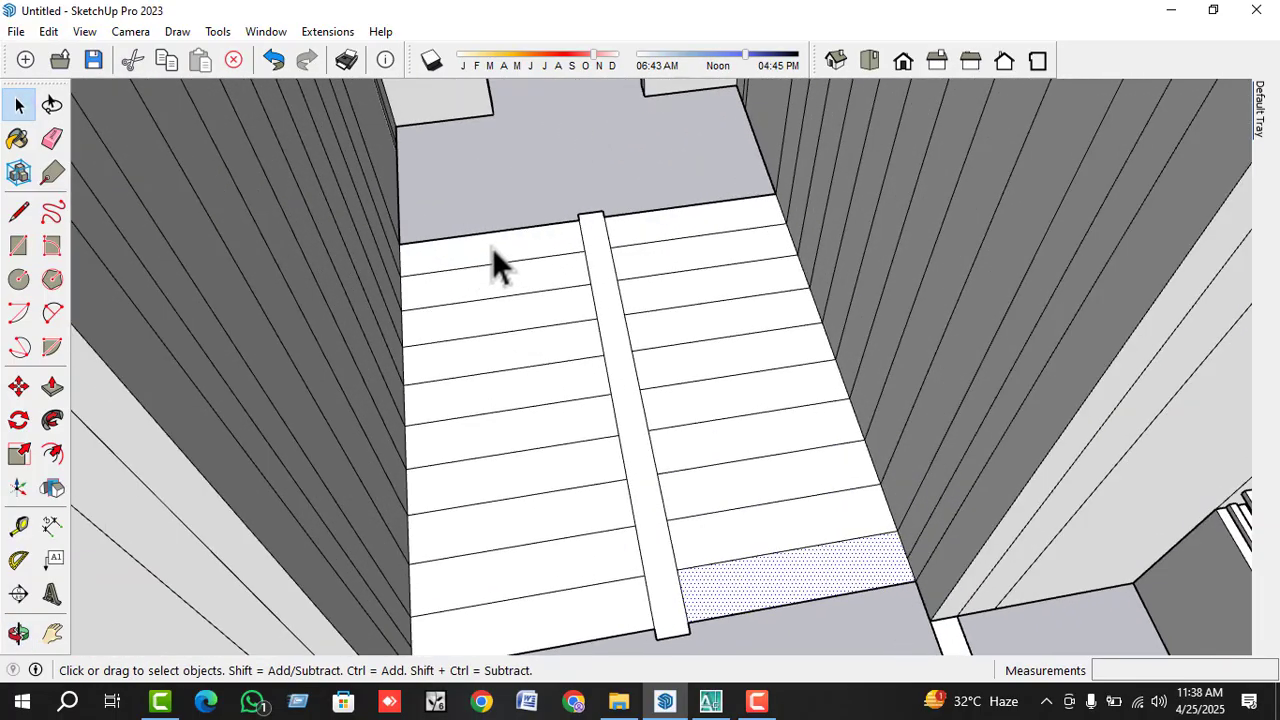
pyautogui.doubleClick(492, 248)
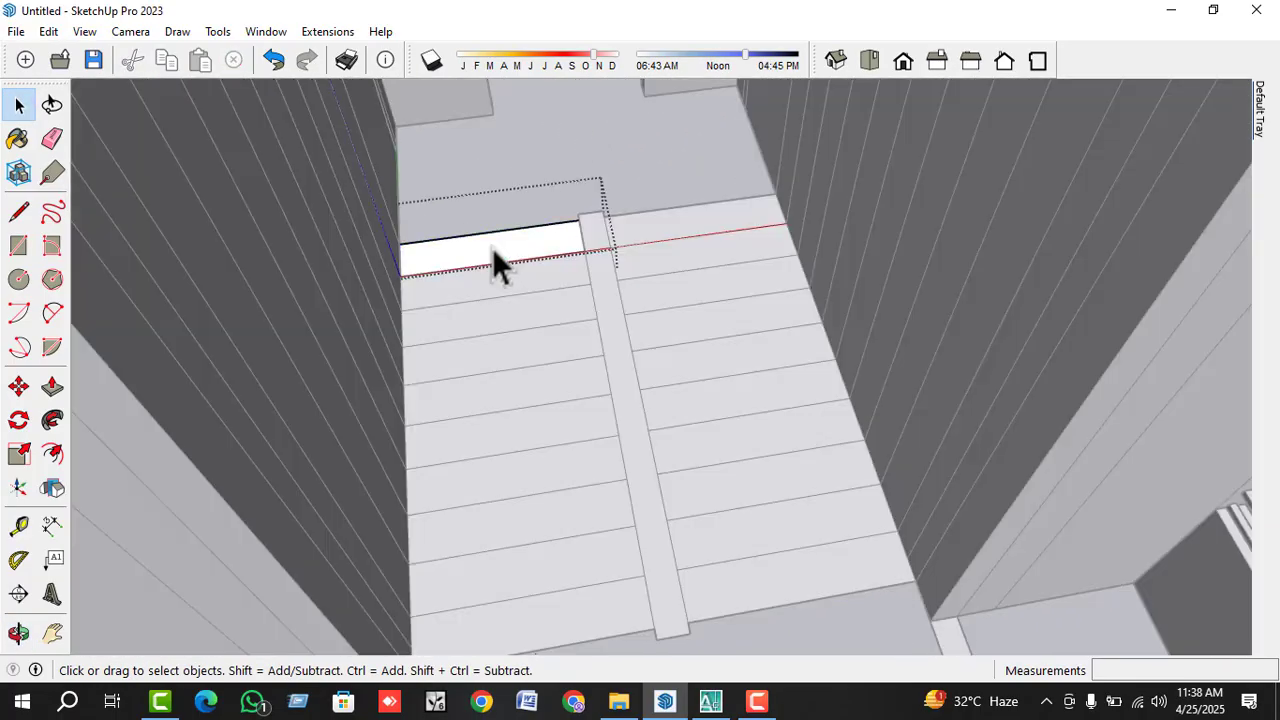
pyautogui.press('p')
pyautogui.click(492, 248)
pyautogui.click(492, 248)
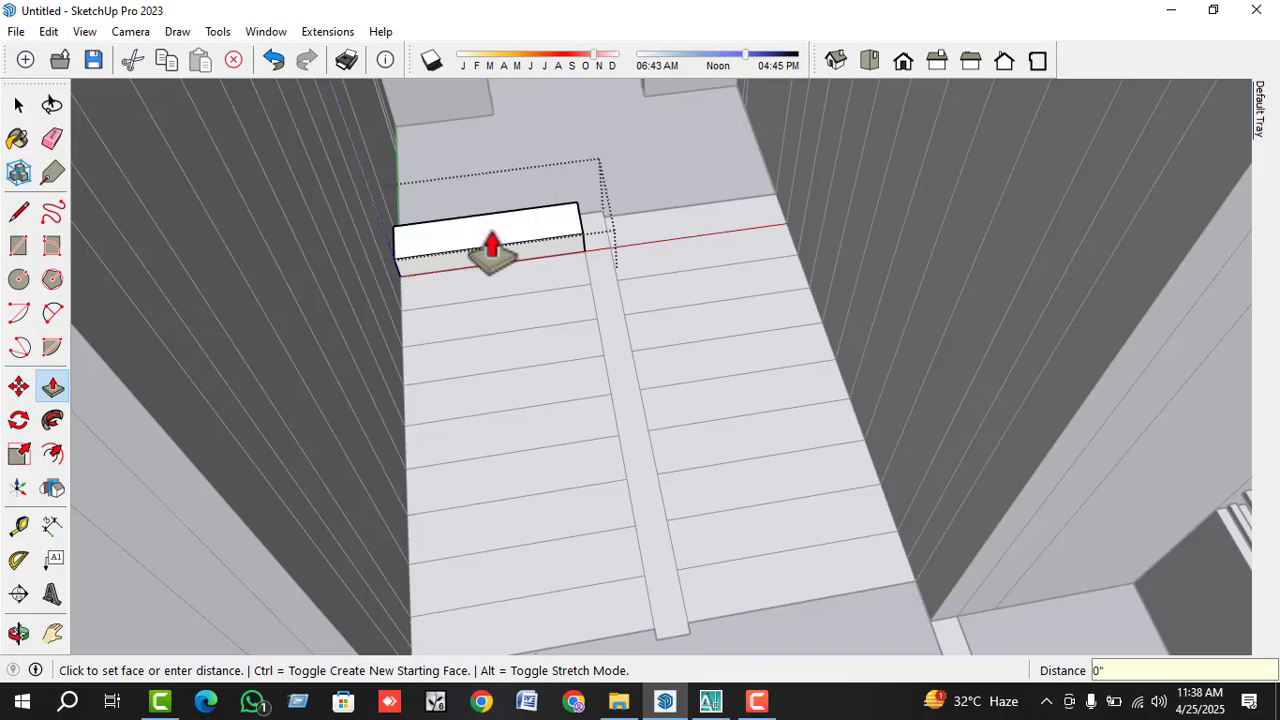
pyautogui.moveTo(492, 248); pyautogui.dragTo(792, 96, button='middle')
pyautogui.press('space')
# - Copy the raised step from its lower corner onto the back of its own top, about 11 11/16" diagonally, as the second step
pyautogui.scroll(3, 227, 280)
pyautogui.moveTo(227, 280); pyautogui.dragTo(601, 164, button='middle')
pyautogui.scroll(-3, 942, 394)
pyautogui.scroll(6, 898, 454)
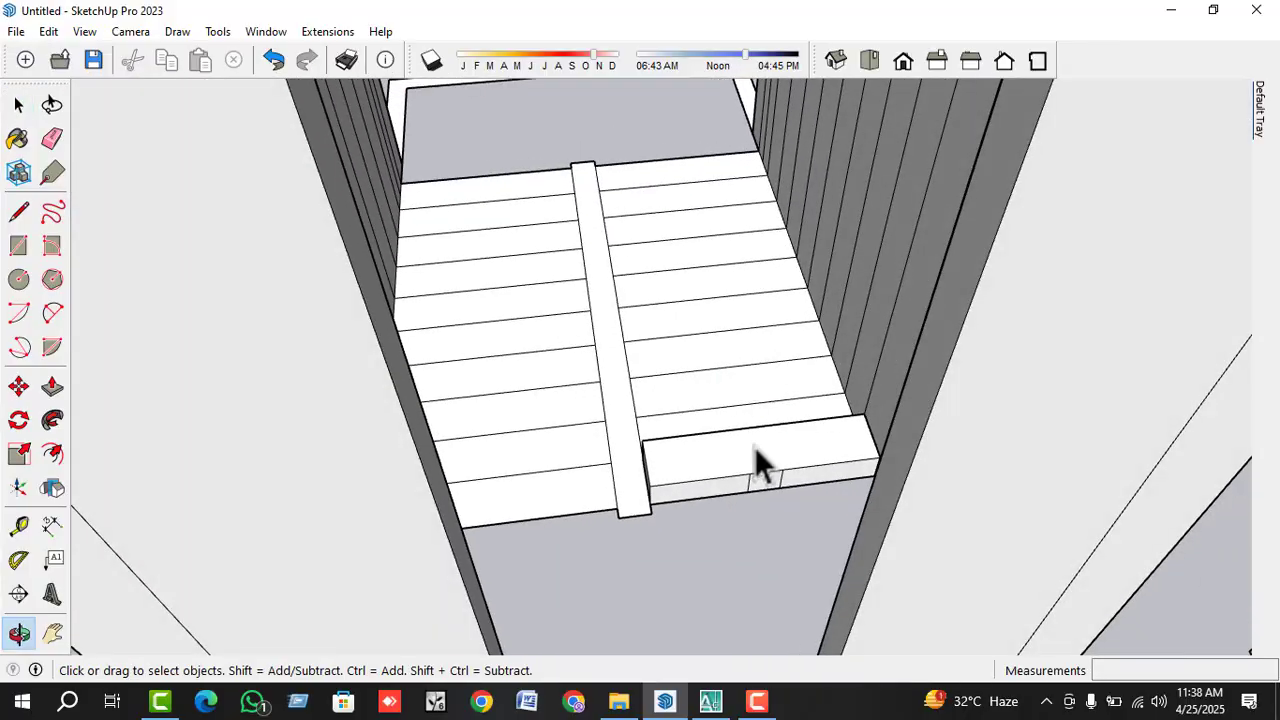
pyautogui.click(756, 455)
pyautogui.scroll(2, 749, 497)
pyautogui.press('m')
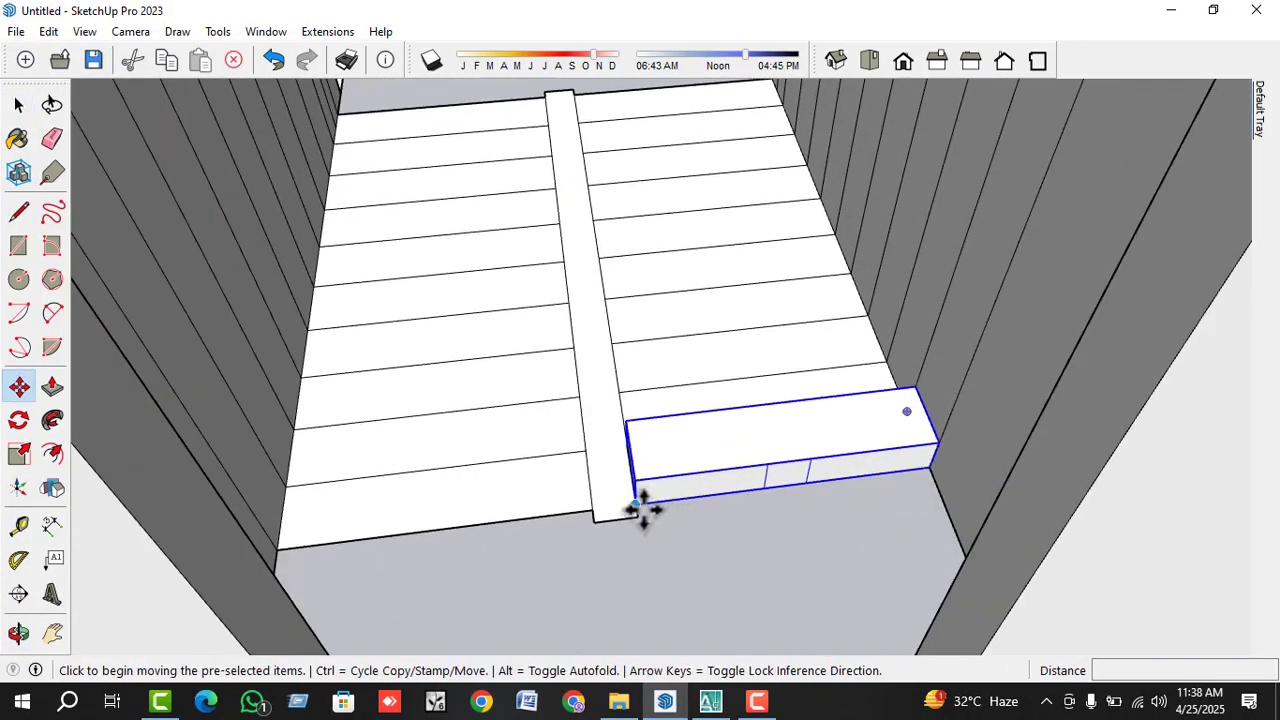
pyautogui.click(636, 503)
pyautogui.press('ctrl')
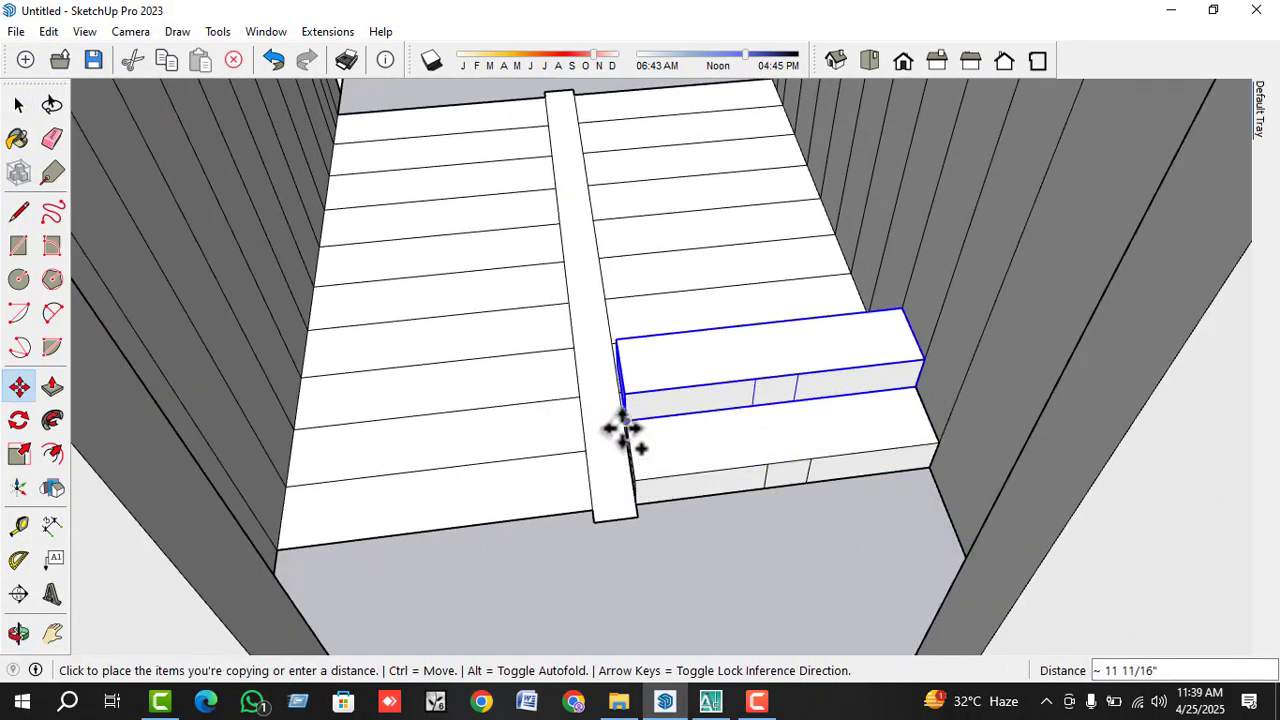
pyautogui.click(622, 426)
# - Stack three more copies of the step up the flight, each starting at the back edge of the one below
pyautogui.scroll(2, 634, 440)
pyautogui.click(616, 416)
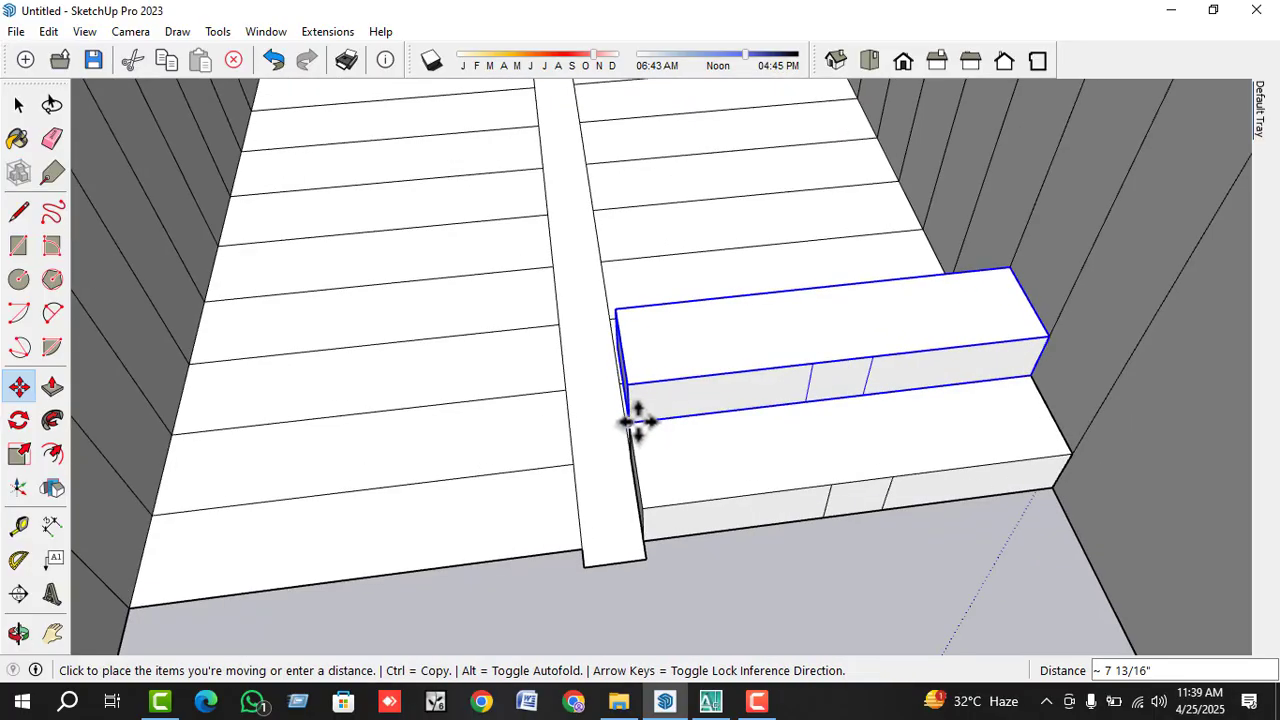
pyautogui.click(630, 422)
pyautogui.press('ctrl')
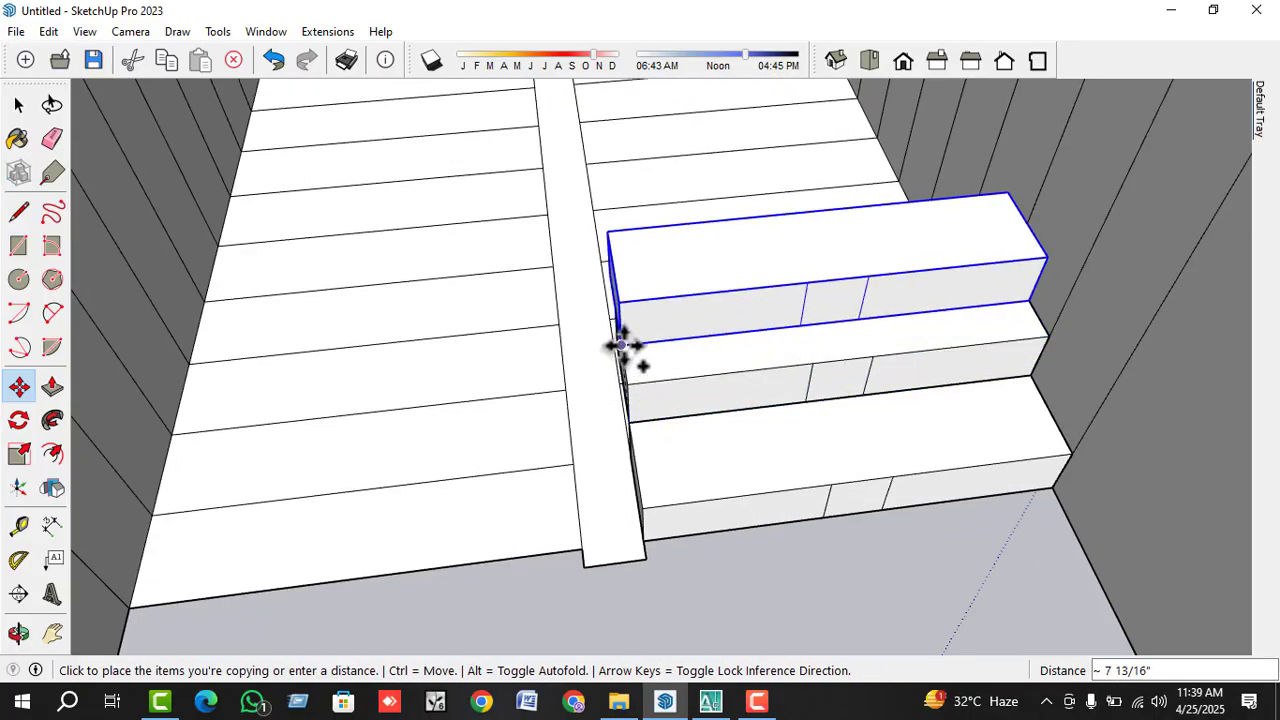
pyautogui.click(614, 306)
pyautogui.press('ctrl')
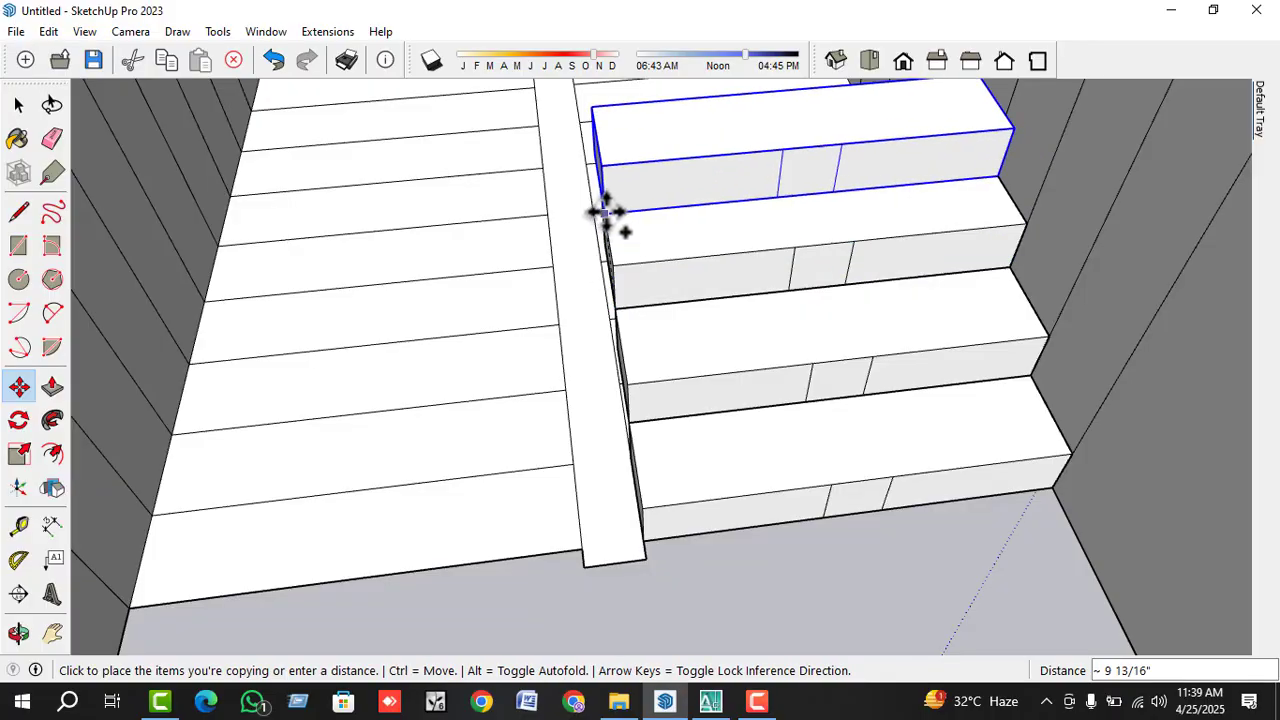
pyautogui.click(629, 294)
pyautogui.press('ctrl')
pyautogui.scroll(-1, 615, 200)
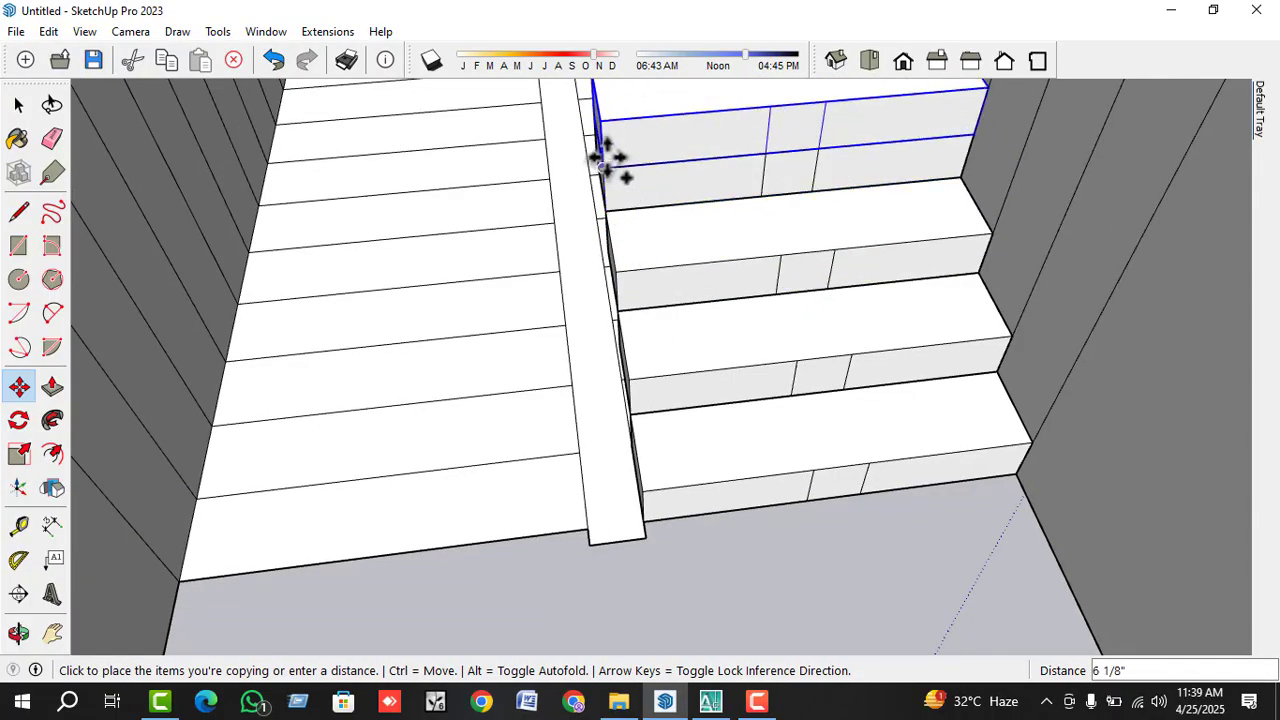
pyautogui.click(593, 118)
# - Copy the topmost step twice further up the flight, about 11 11/16" diagonally each time, to make seven steps
pyautogui.scroll(-3, 632, 354)
pyautogui.scroll(2, 714, 514)
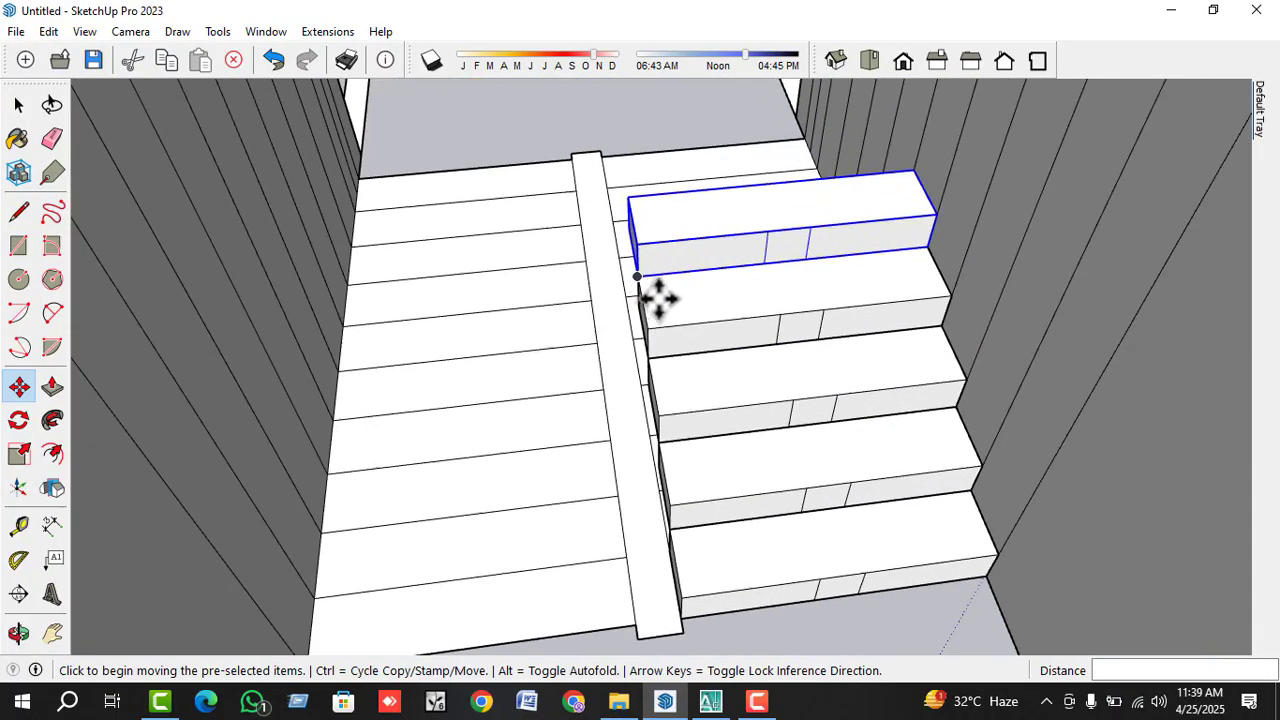
pyautogui.click(636, 278)
pyautogui.press('ctrl')
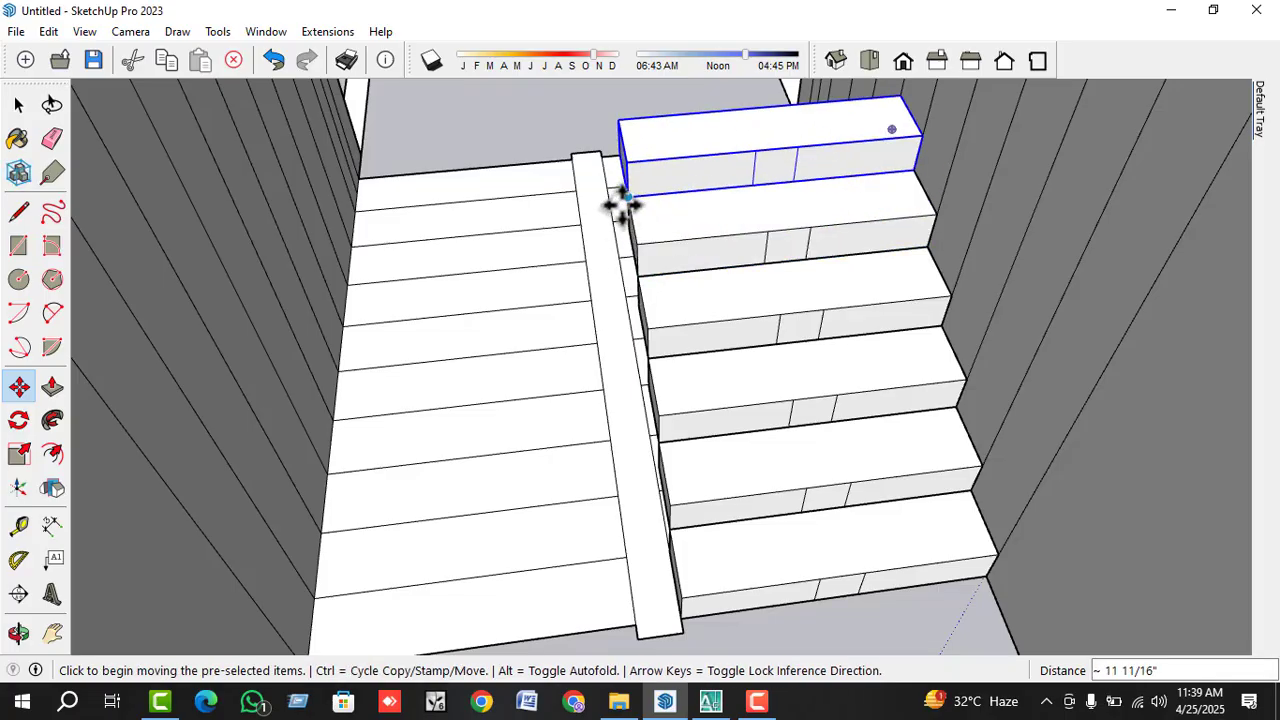
pyautogui.click(620, 205)
pyautogui.press('ctrl')
pyautogui.click(618, 120)
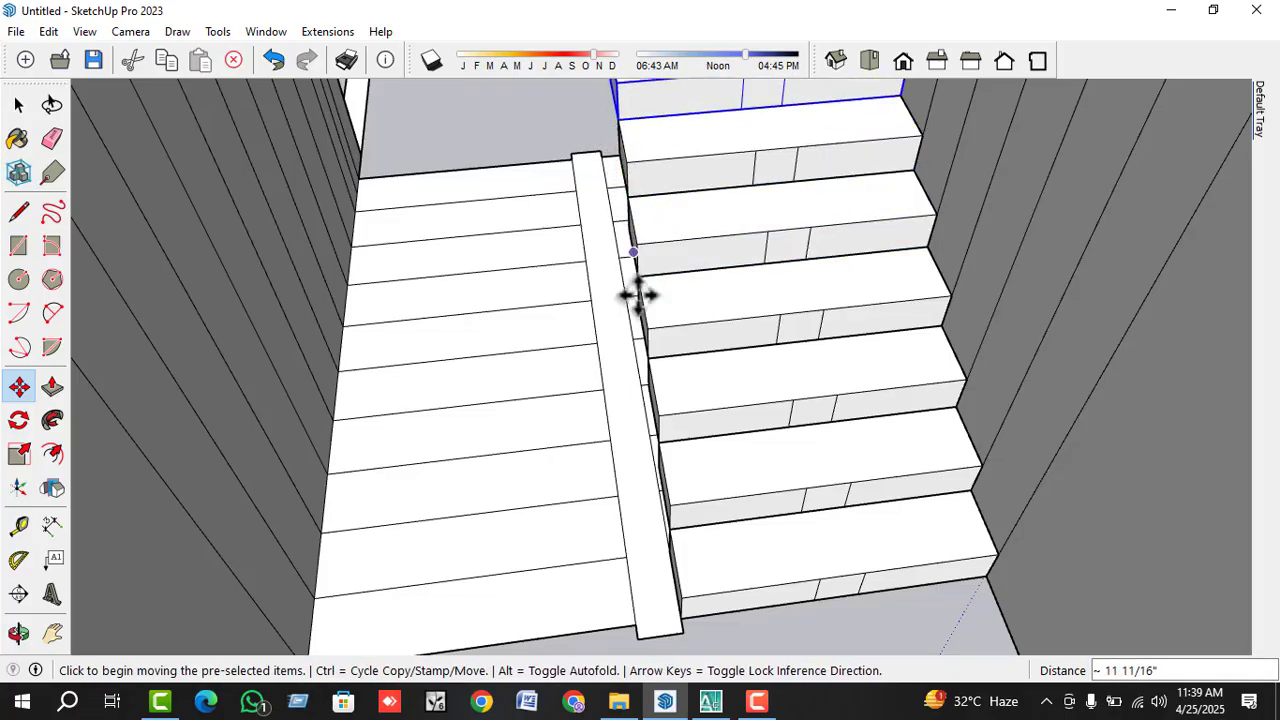
# - Continue the flight with two more step copies at the same 11 11/16" diagonal spacing, making nine steps
pyautogui.scroll(-2, 628, 171)
pyautogui.scroll(2, 620, 194)
pyautogui.click(620, 194)
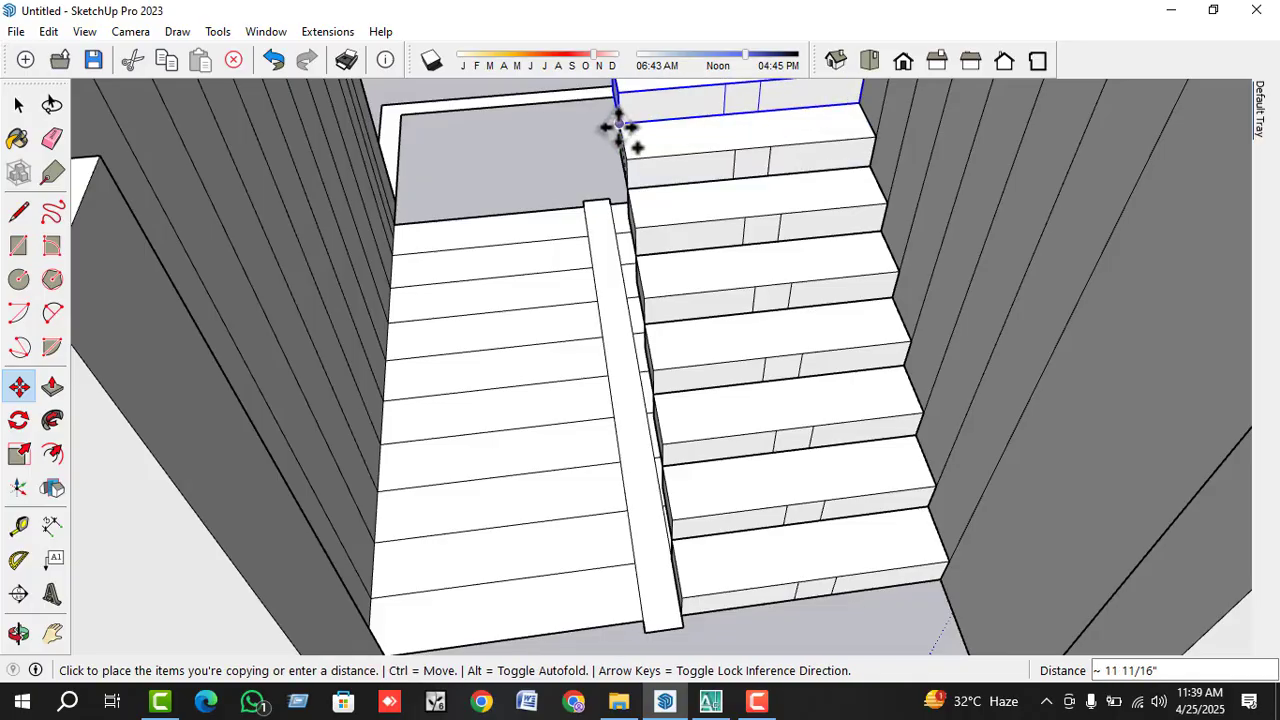
pyautogui.click(614, 120)
pyautogui.moveTo(606, 317); pyautogui.dragTo(1008, 522, button='middle')
pyautogui.scroll(4, 491, 271)
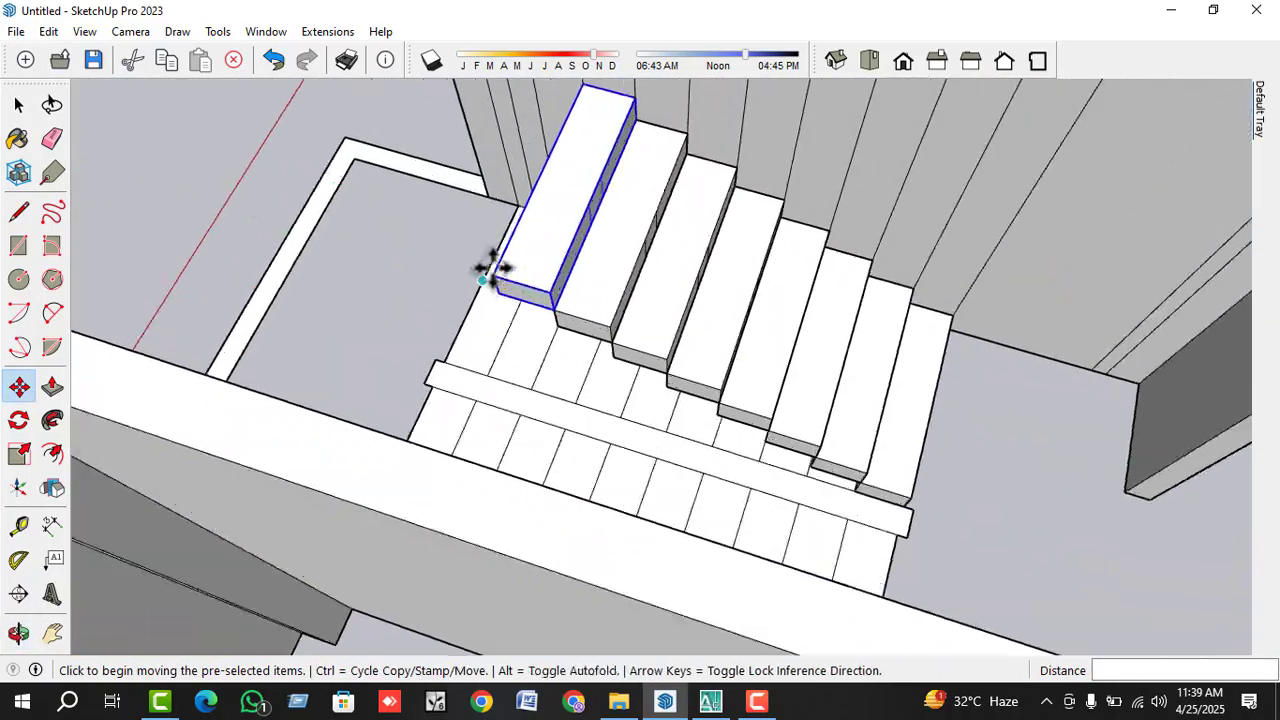
pyautogui.click(545, 305)
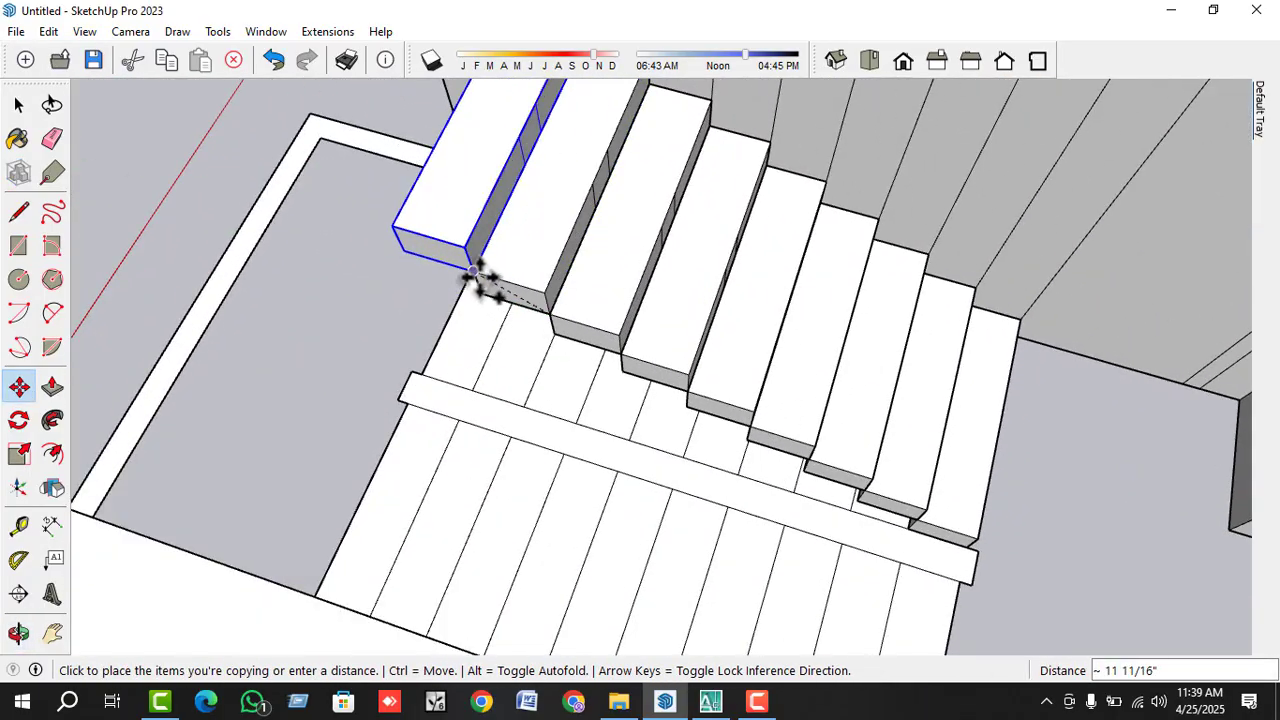
pyautogui.click(486, 286)
# - Copy the top step once more over the last flat tread at the front end of the flight
pyautogui.scroll(-2, 531, 423)
pyautogui.moveTo(531, 423); pyautogui.dragTo(634, 349, button='middle')
pyautogui.scroll(2, 563, 374)
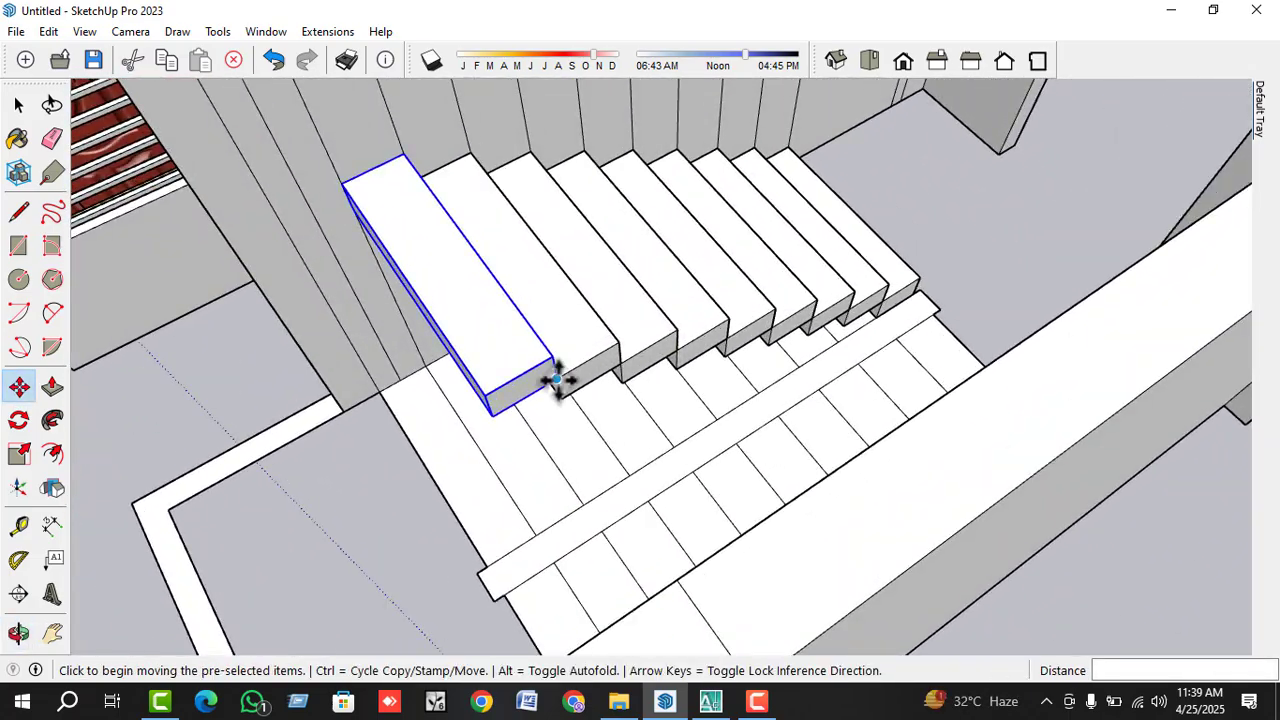
pyautogui.click(554, 374)
pyautogui.click(491, 380)
pyautogui.scroll(-3, 737, 334)
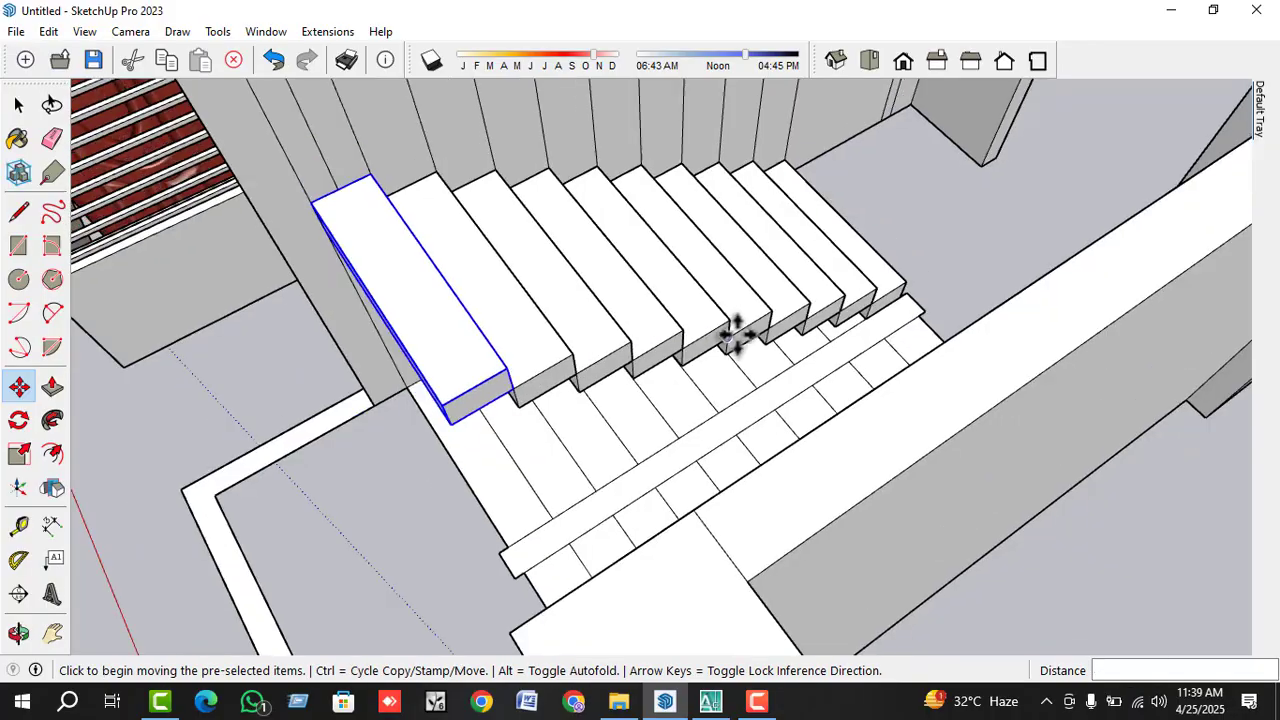
# - Copy the topmost step once more toward the front end of the flight, about 11 11/16" diagonally
pyautogui.moveTo(604, 197); pyautogui.dragTo(541, 392, button='middle')
pyautogui.scroll(2, 628, 390)
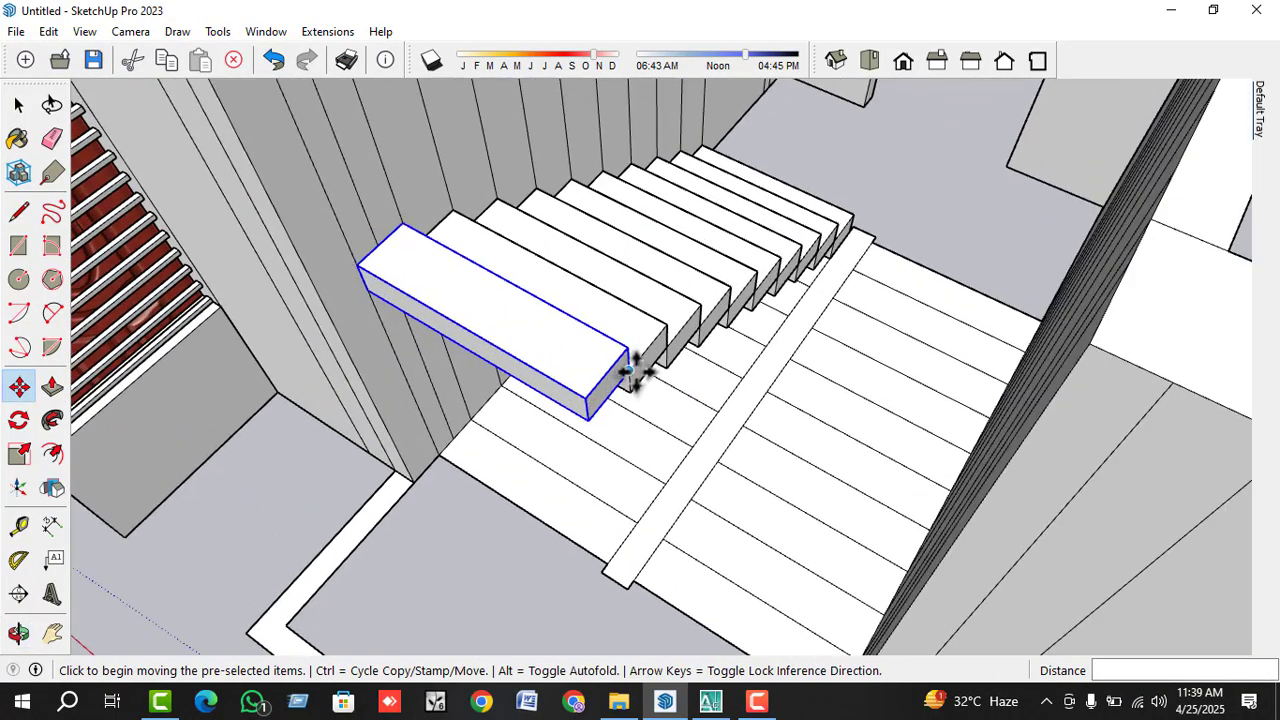
pyautogui.click(629, 371)
pyautogui.press('ctrl')
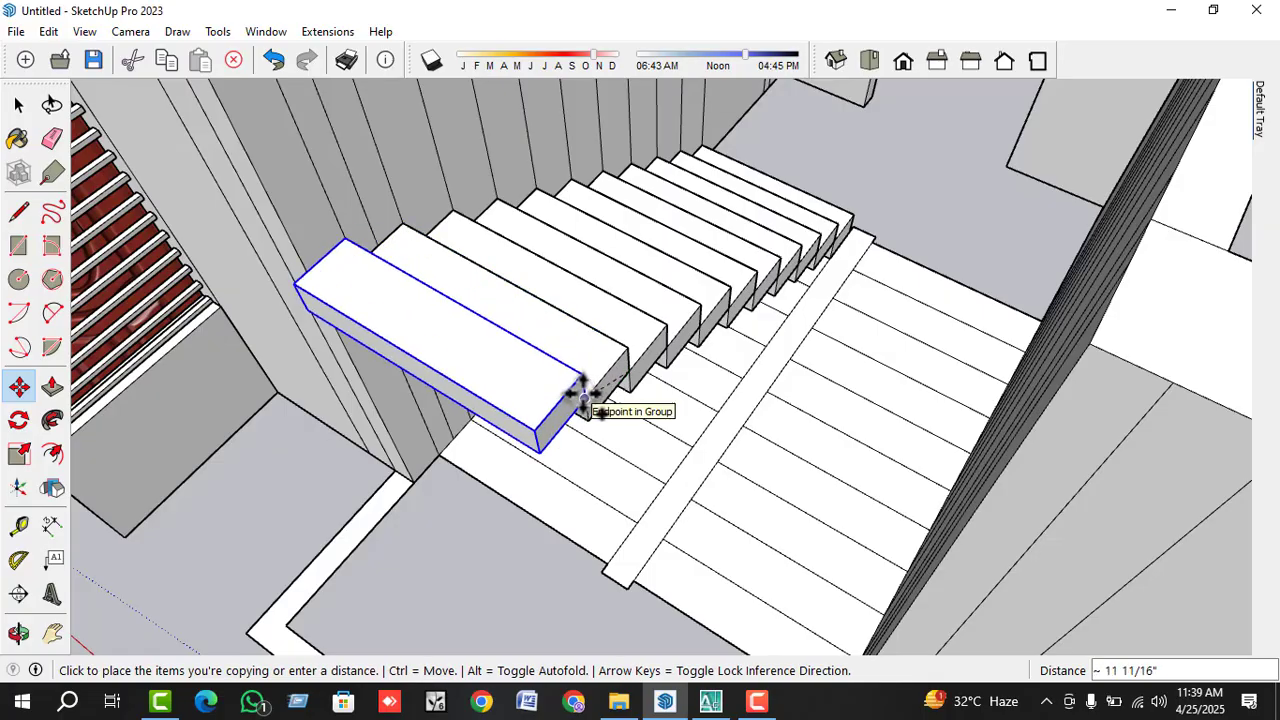
pyautogui.click(584, 397)
# - Extend the new topmost step's front face about 3' 1 9/16" with Push/Pull to the outer edge of the landing outline
pyautogui.press('space')
pyautogui.scroll(2, 518, 431)
pyautogui.doubleClick(518, 430)
pyautogui.scroll(-3, 503, 413)
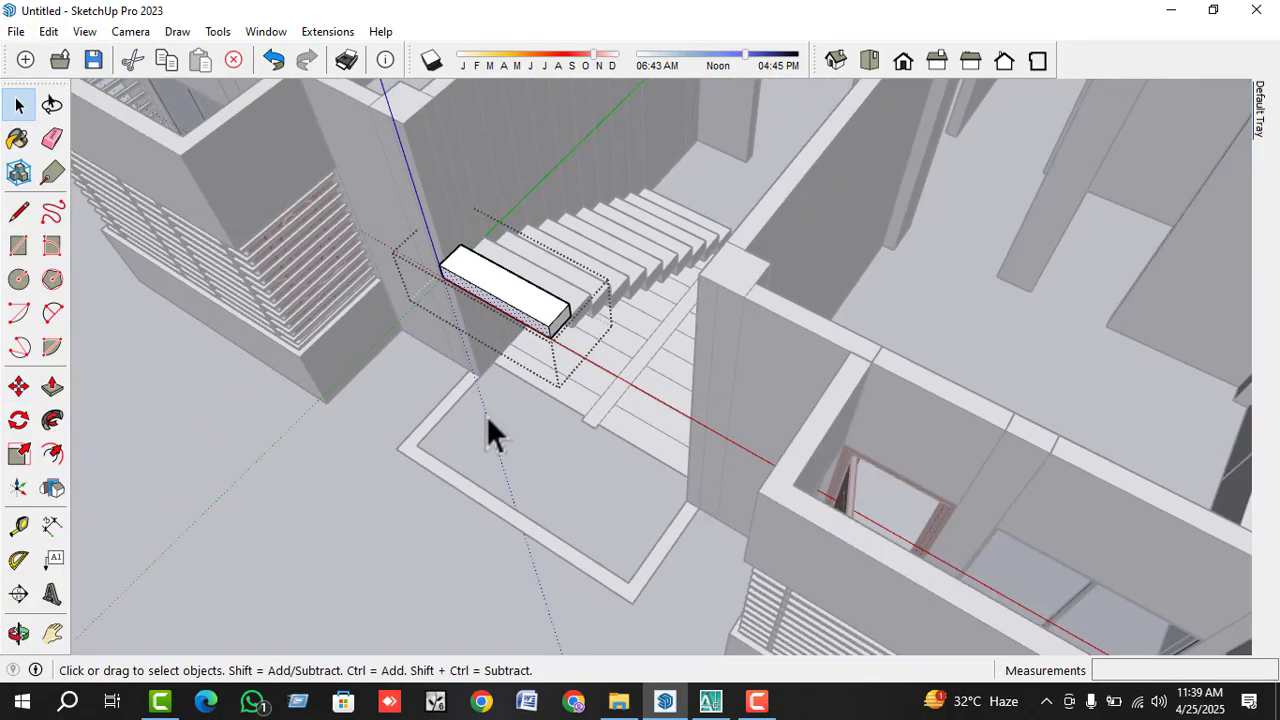
pyautogui.press('p')
pyautogui.click(523, 329)
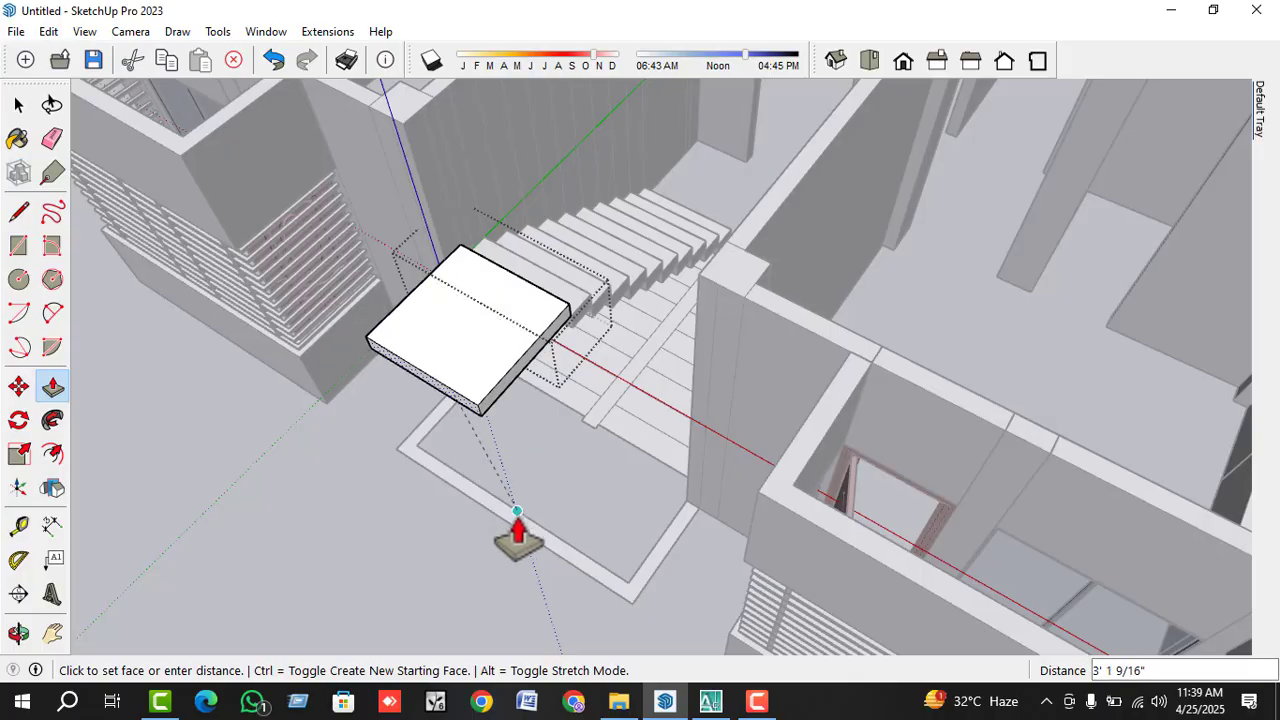
pyautogui.click(531, 530)
pyautogui.press('space')
# - Copy the step just behind the landing slab and seat the copy's lower corner on the slab's back corner beside the second flight
pyautogui.scroll(2, 581, 298)
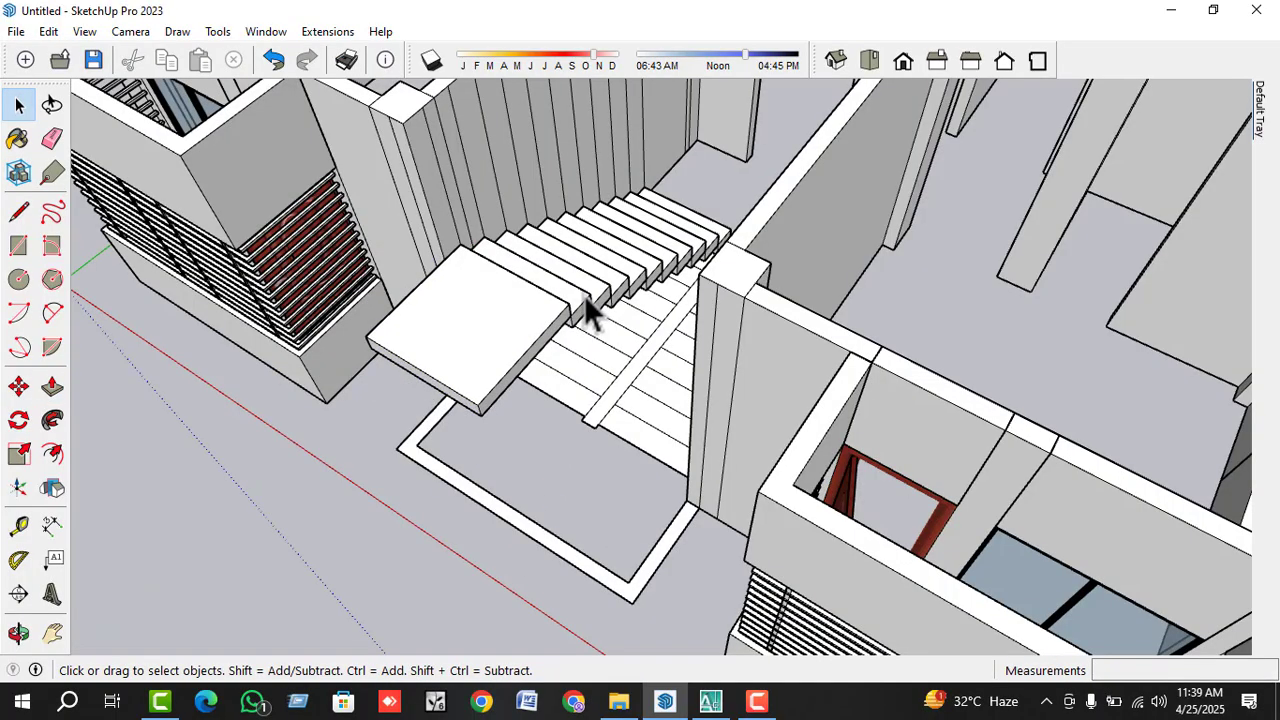
pyautogui.click(584, 295)
pyautogui.press('m')
pyautogui.click(582, 340)
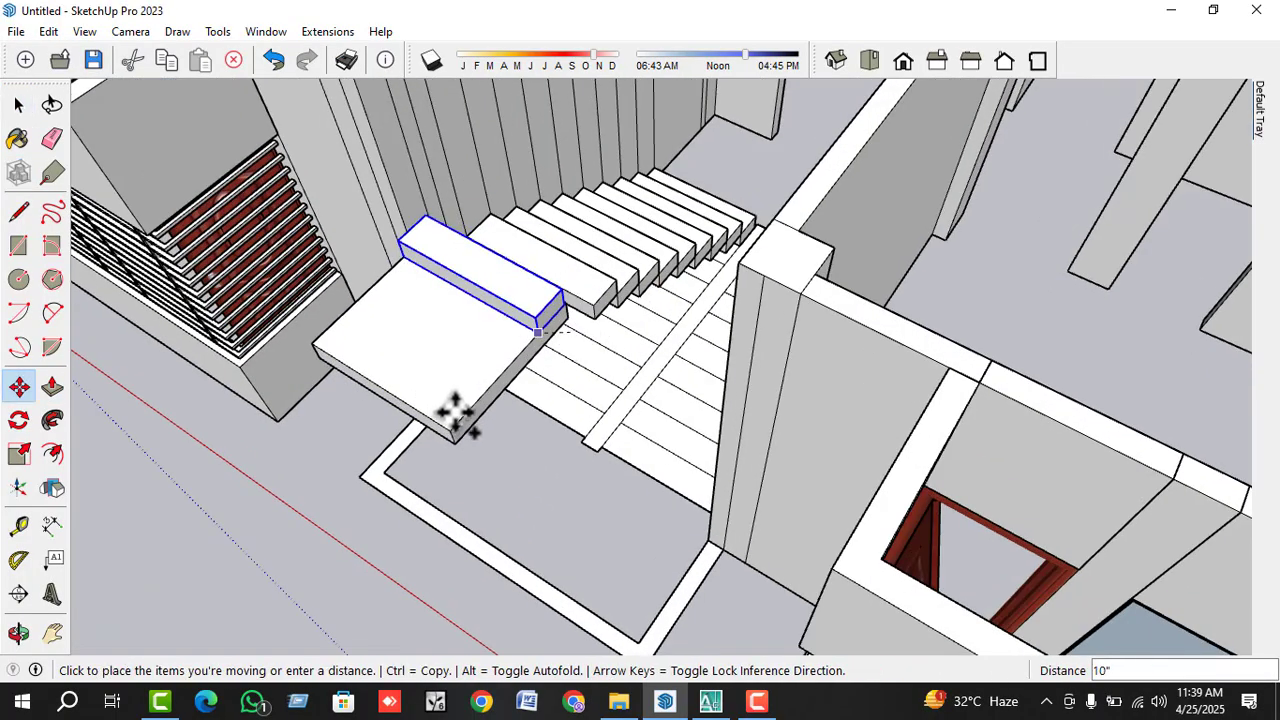
pyautogui.press('ctrl')
pyautogui.click(408, 420)
pyautogui.moveTo(408, 420); pyautogui.dragTo(386, 408, button='middle')
pyautogui.scroll(2, 400, 428)
pyautogui.scroll(3, 437, 340)
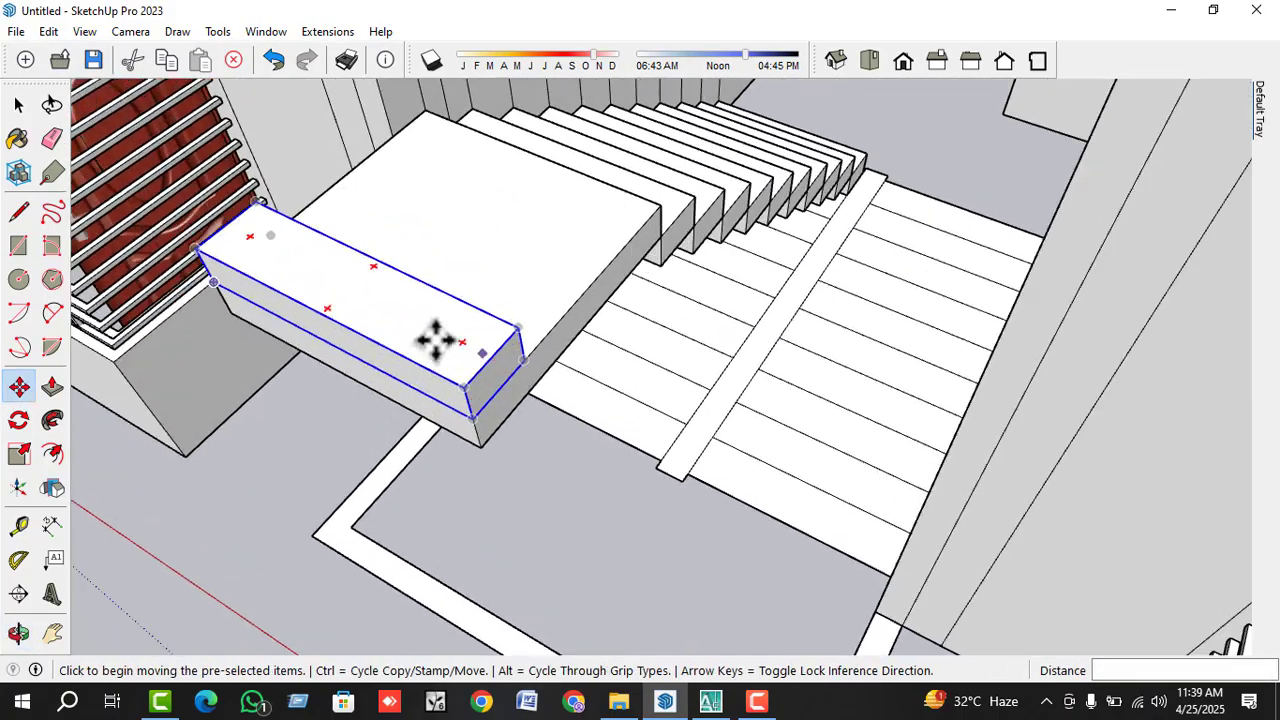
pyautogui.click(215, 283)
pyautogui.click(658, 203)
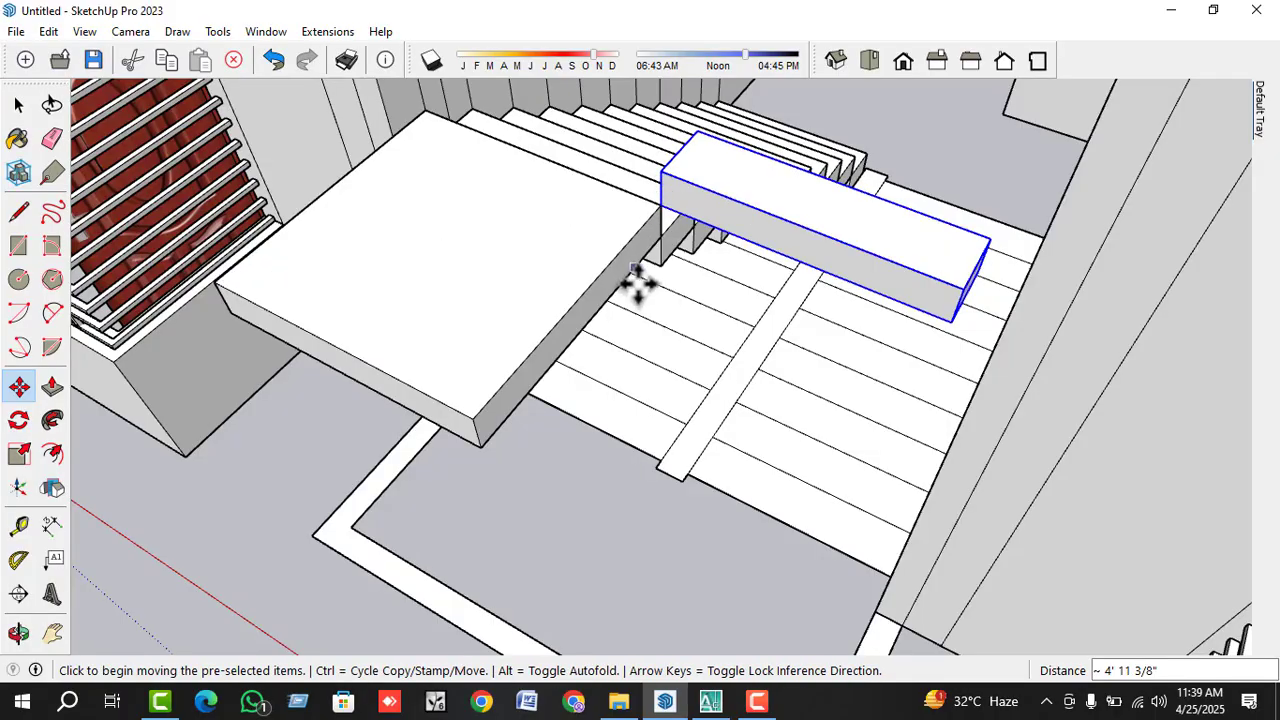
# - Extend the landing slab's side face 3' 6" with Push/Pull, in line with the end of the copied step
pyautogui.press('space')
pyautogui.scroll(2, 591, 300)
pyautogui.doubleClick(589, 292)
pyautogui.scroll(-2, 590, 283)
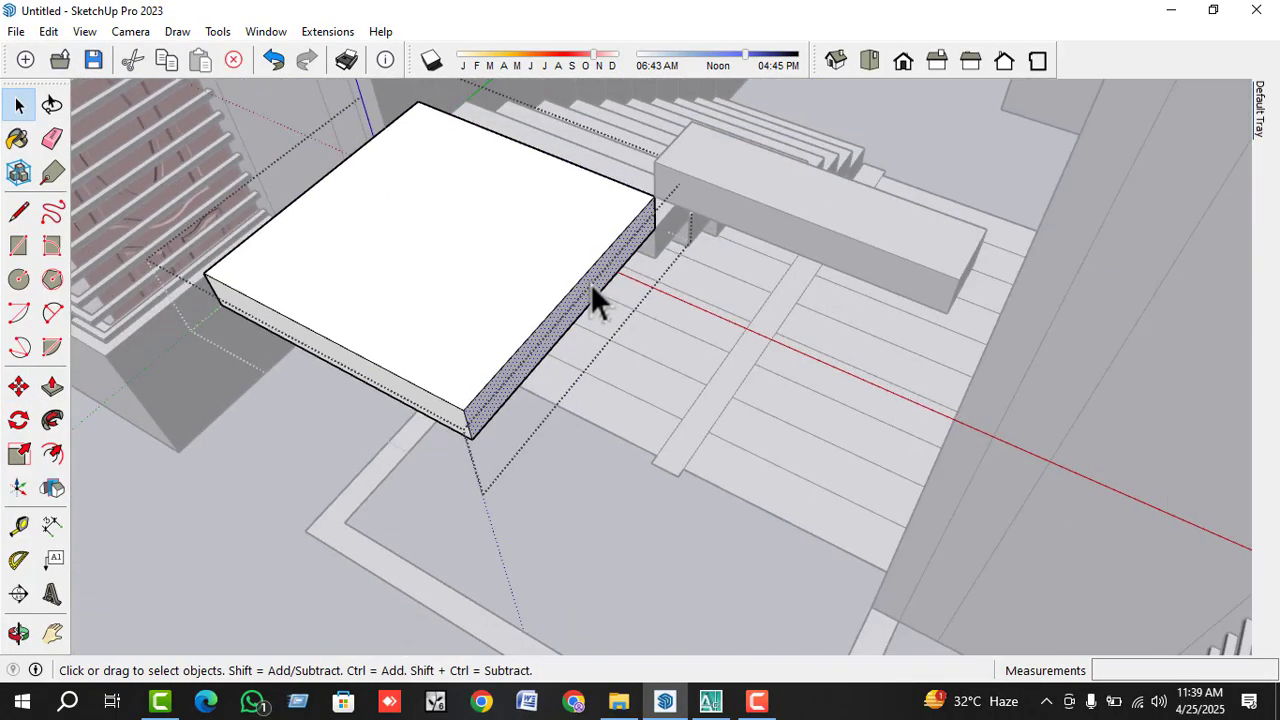
pyautogui.press('p')
pyautogui.click(572, 299)
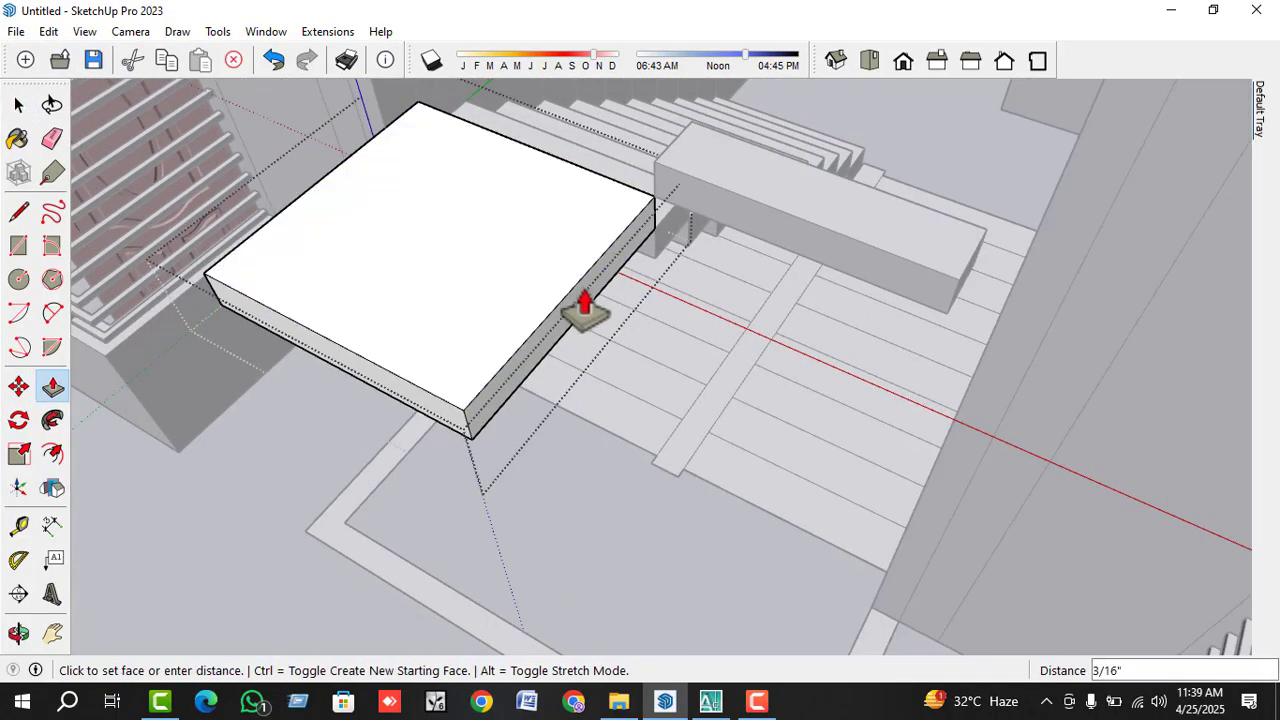
pyautogui.click(965, 292)
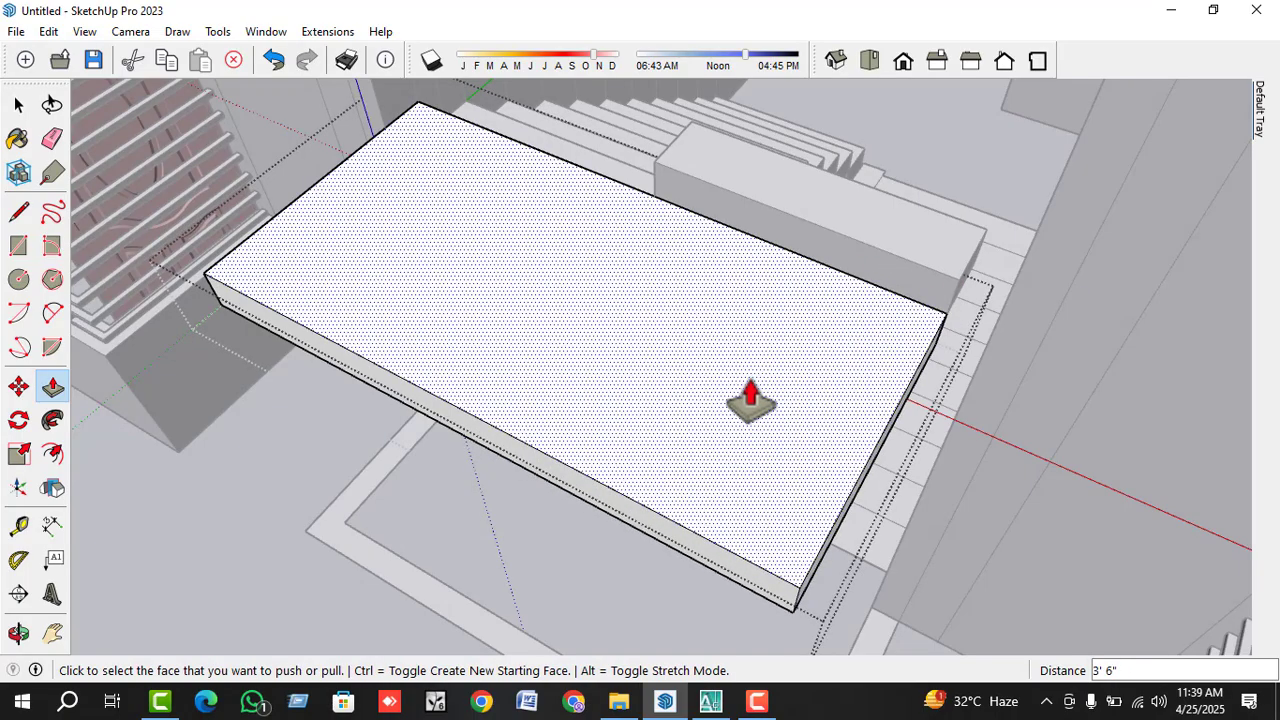
pyautogui.moveTo(751, 400); pyautogui.dragTo(649, 349, button='middle')
pyautogui.click(649, 349)
# - Move the copied step 6" sideways so its end meets the landing's back corner at the far wall
pyautogui.moveTo(765, 265); pyautogui.dragTo(709, 294, button='middle')
pyautogui.press('space')
pyautogui.click(709, 285)
pyautogui.scroll(2, 781, 272)
pyautogui.press('m')
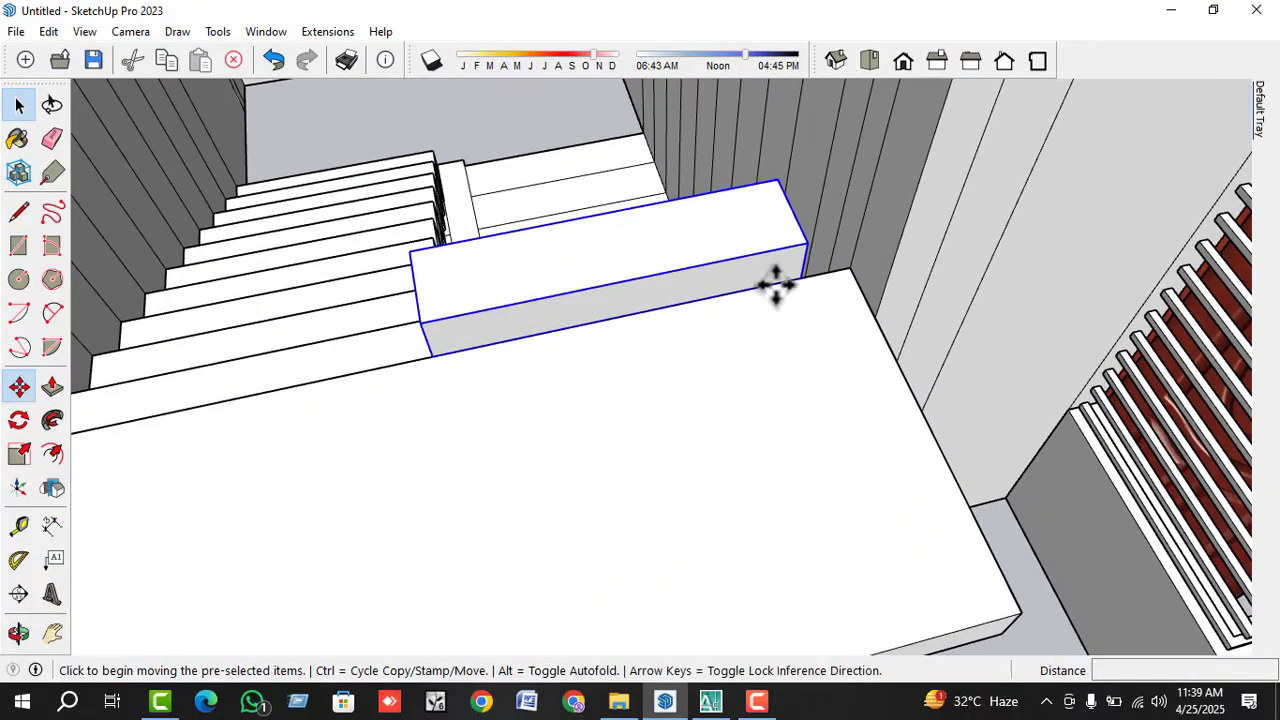
pyautogui.click(794, 279)
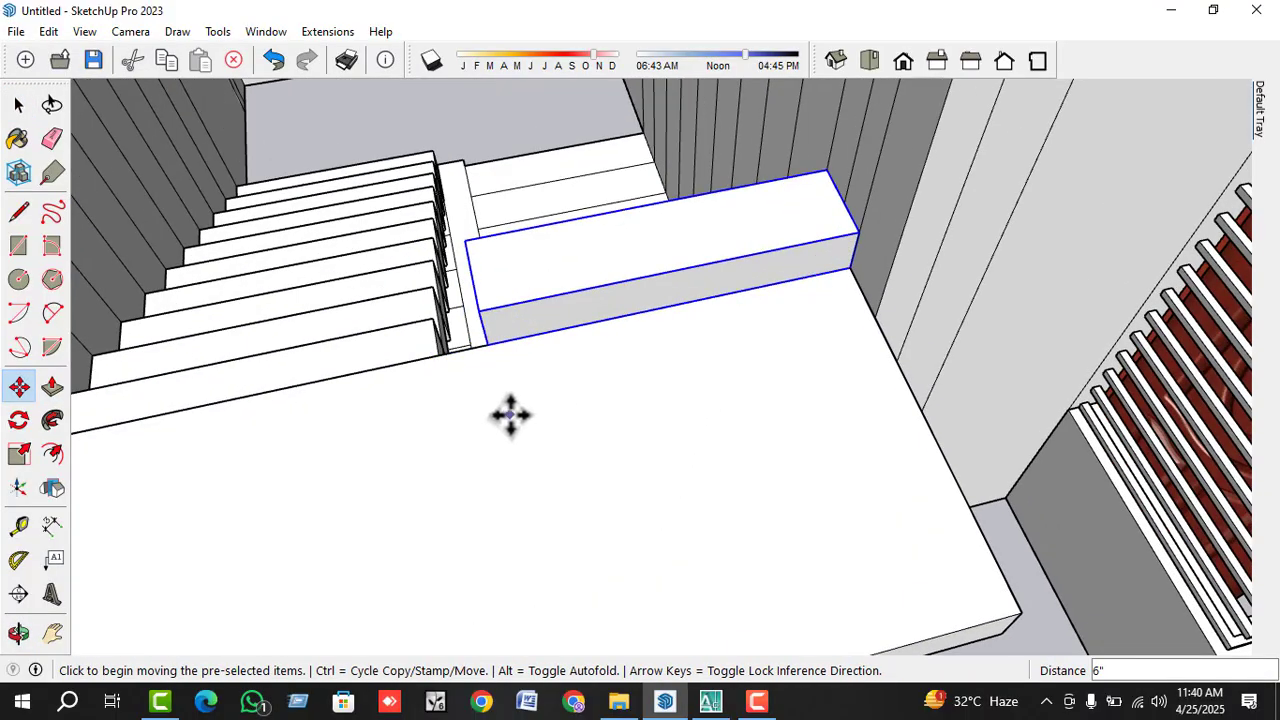
# - Copy the landing's step four times up the second flight at about 11 11/16" diagonal spacing, making five steps
pyautogui.moveTo(510, 415); pyautogui.dragTo(694, 386, button='middle')
pyautogui.click(654, 349)
pyautogui.press('ctrl')
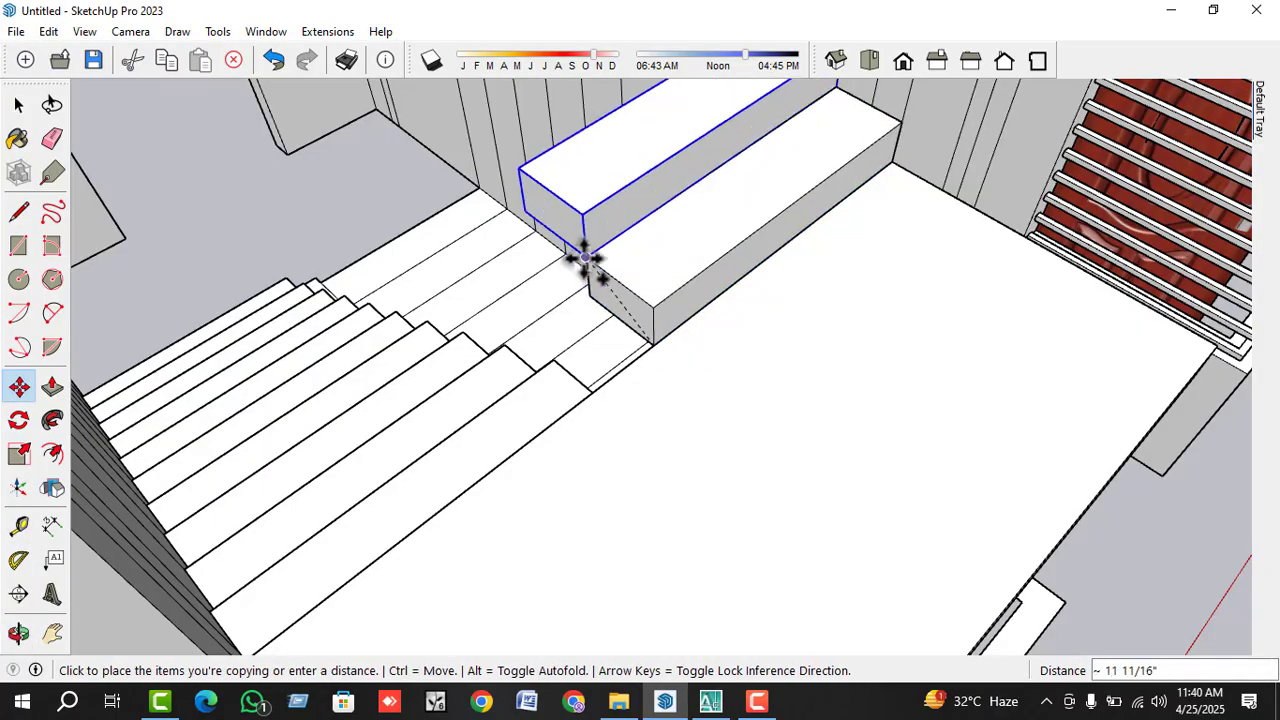
pyautogui.click(587, 265)
pyautogui.press('ctrl')
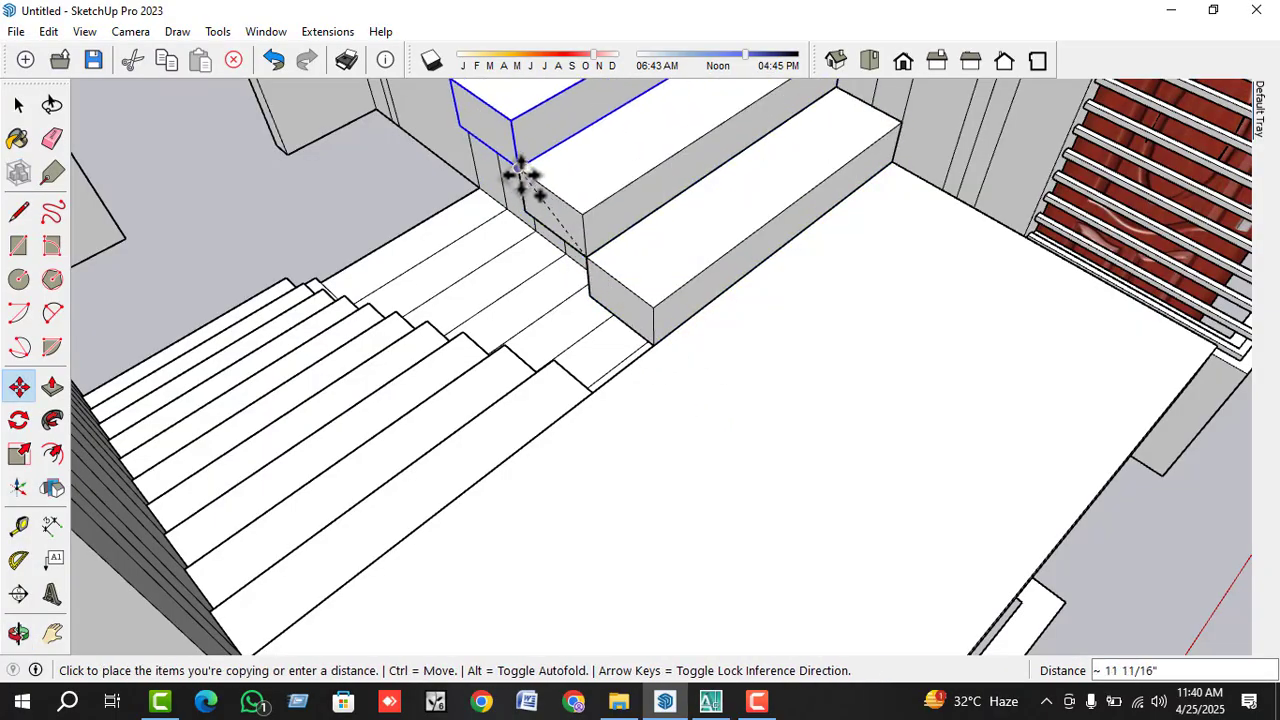
pyautogui.click(520, 175)
pyautogui.scroll(-5, 563, 391)
pyautogui.scroll(5, 543, 271)
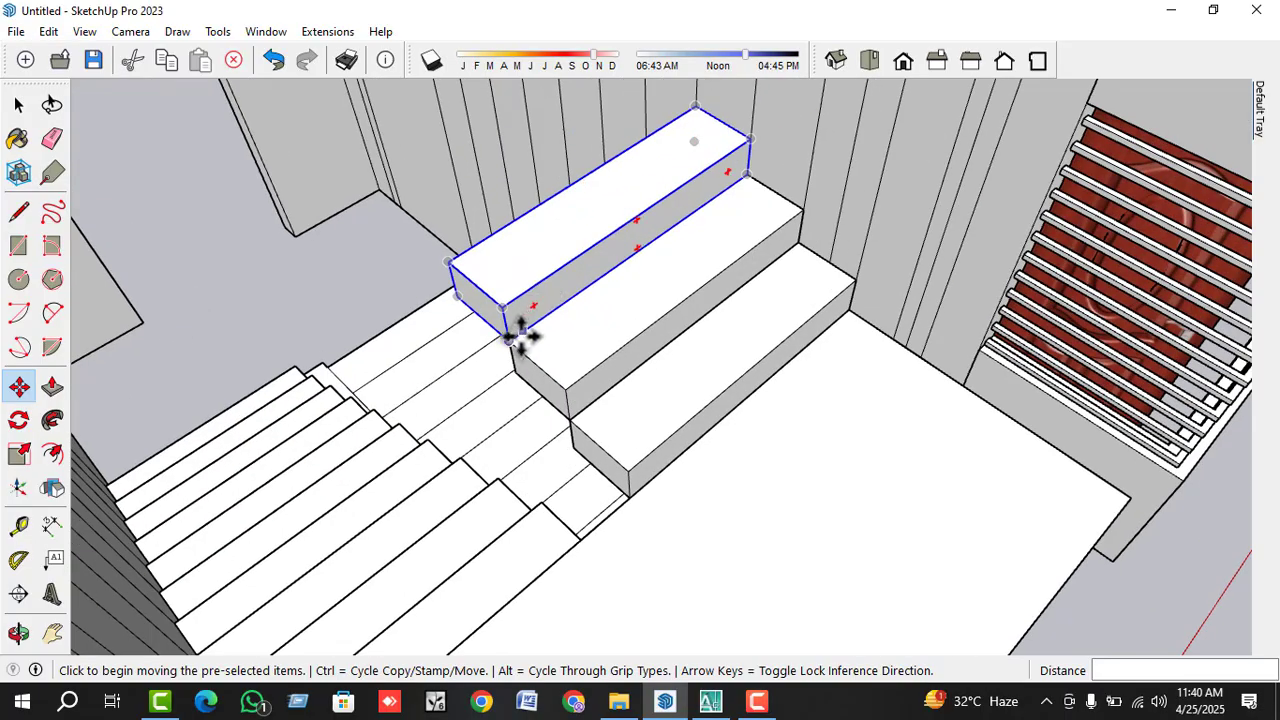
pyautogui.press('ctrl')
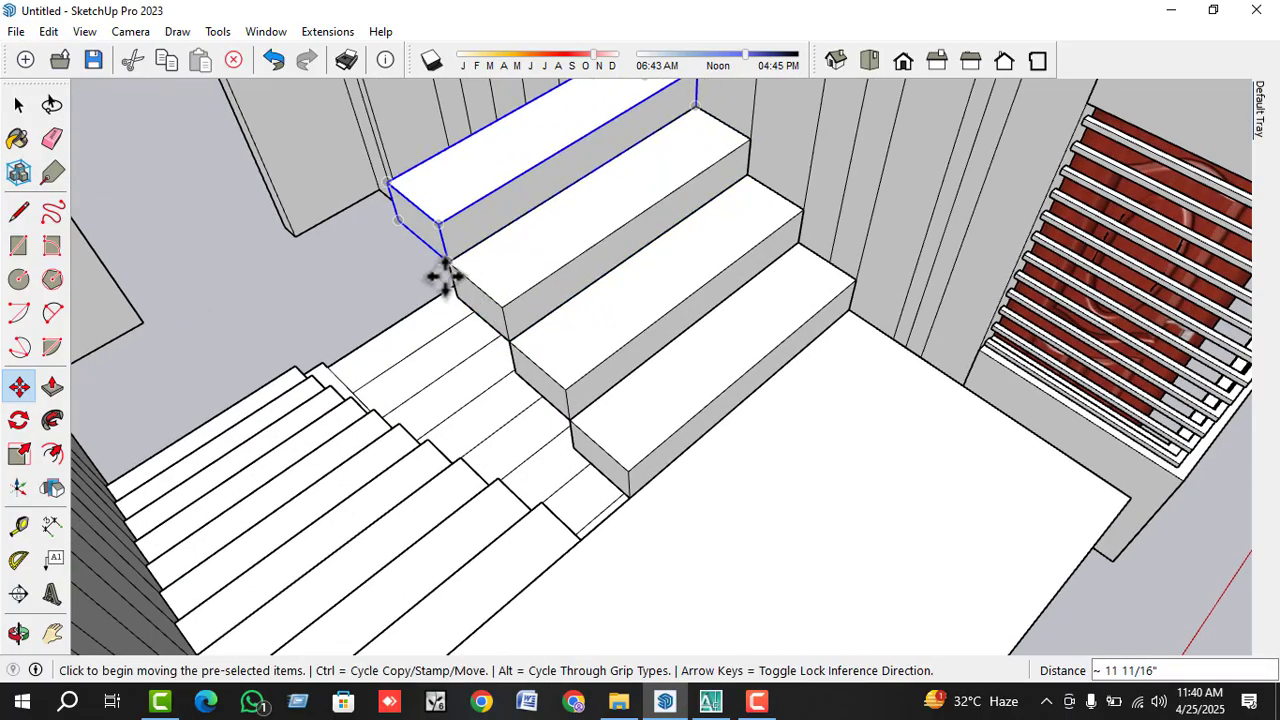
pyautogui.press('ctrl')
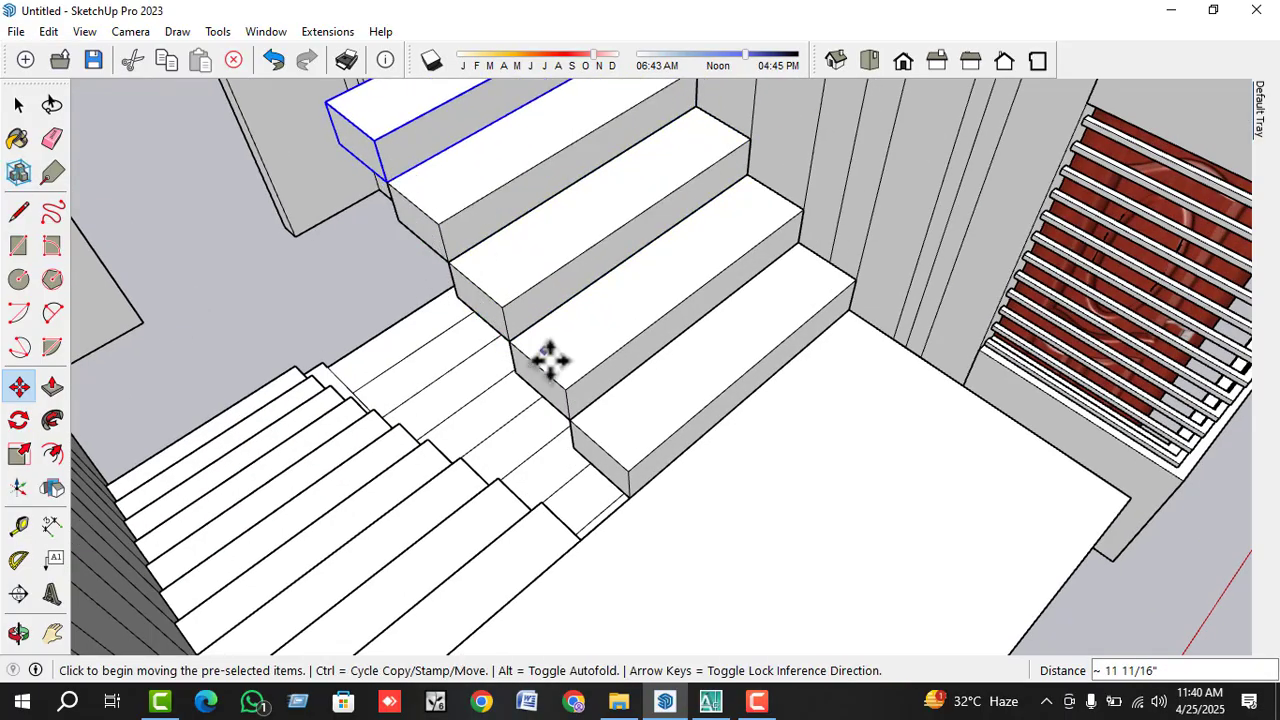
# - Add two more copies of the top step to the second flight at the 11 11/16" diagonal spacing, making seven steps
pyautogui.scroll(-5, 549, 360)
pyautogui.moveTo(814, 394); pyautogui.dragTo(634, 286, button='middle')
pyautogui.scroll(3, 640, 335)
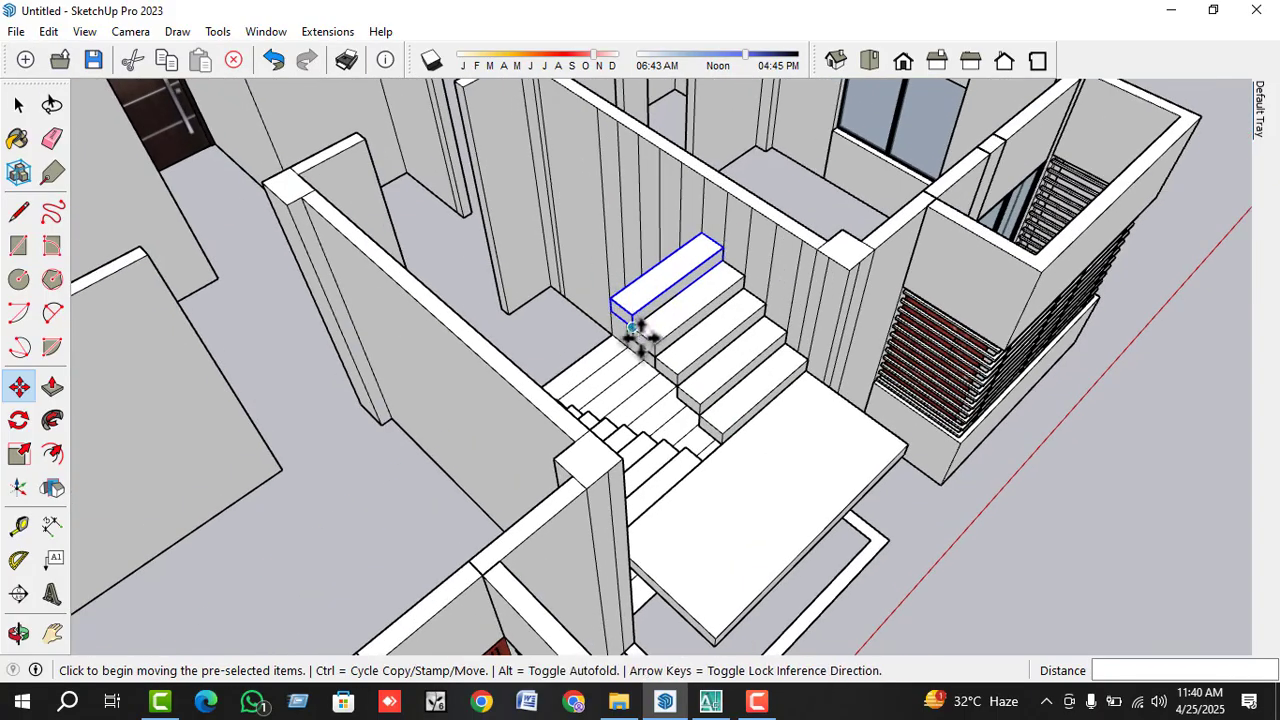
pyautogui.click(633, 330)
pyautogui.press('ctrl')
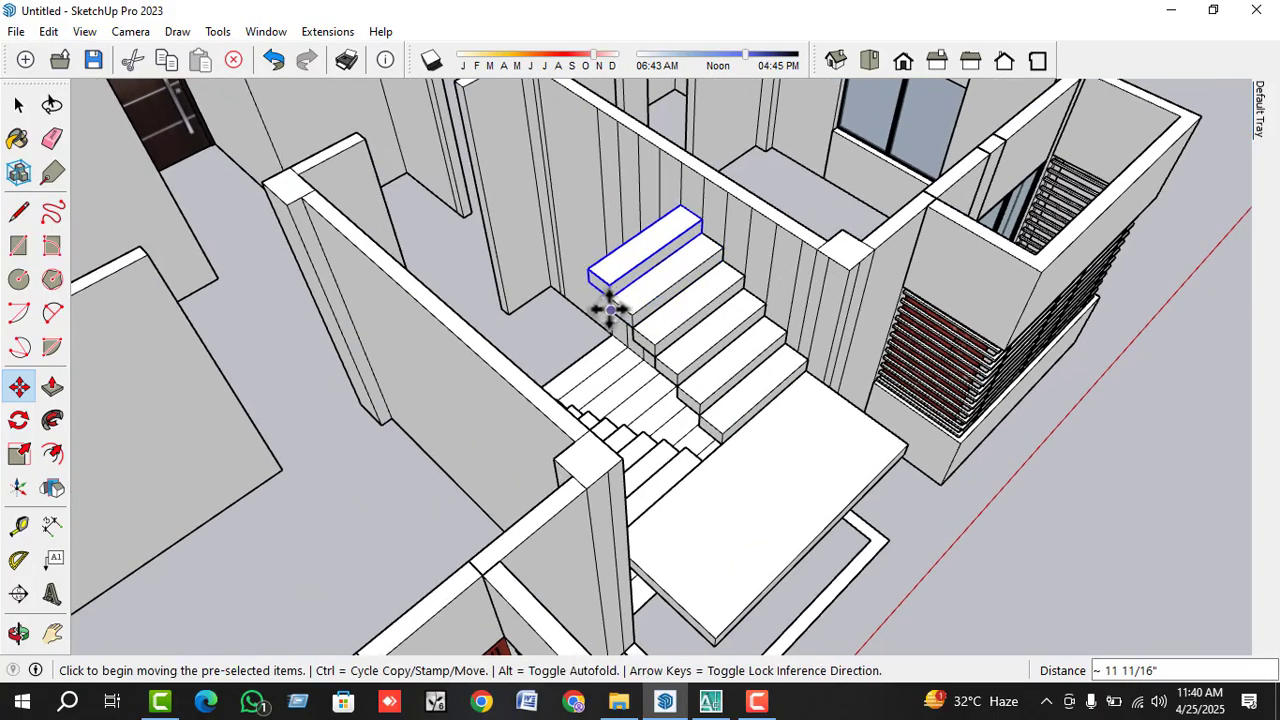
pyautogui.click(609, 309)
pyautogui.press('ctrl')
pyautogui.click(588, 272)
# - Continue the second flight with three further step copies, each starting at the back edge of the one below, making ten steps
pyautogui.scroll(3, 588, 268)
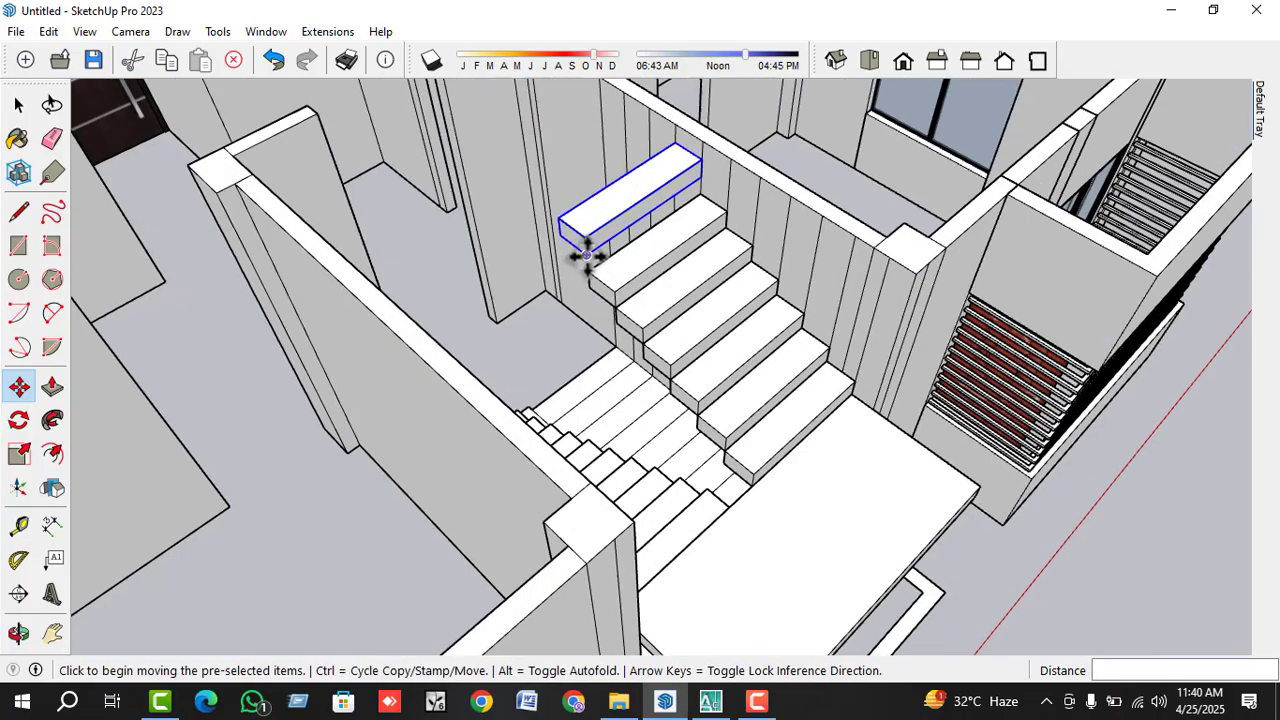
pyautogui.click(586, 263)
pyautogui.click(590, 278)
pyautogui.click(590, 278)
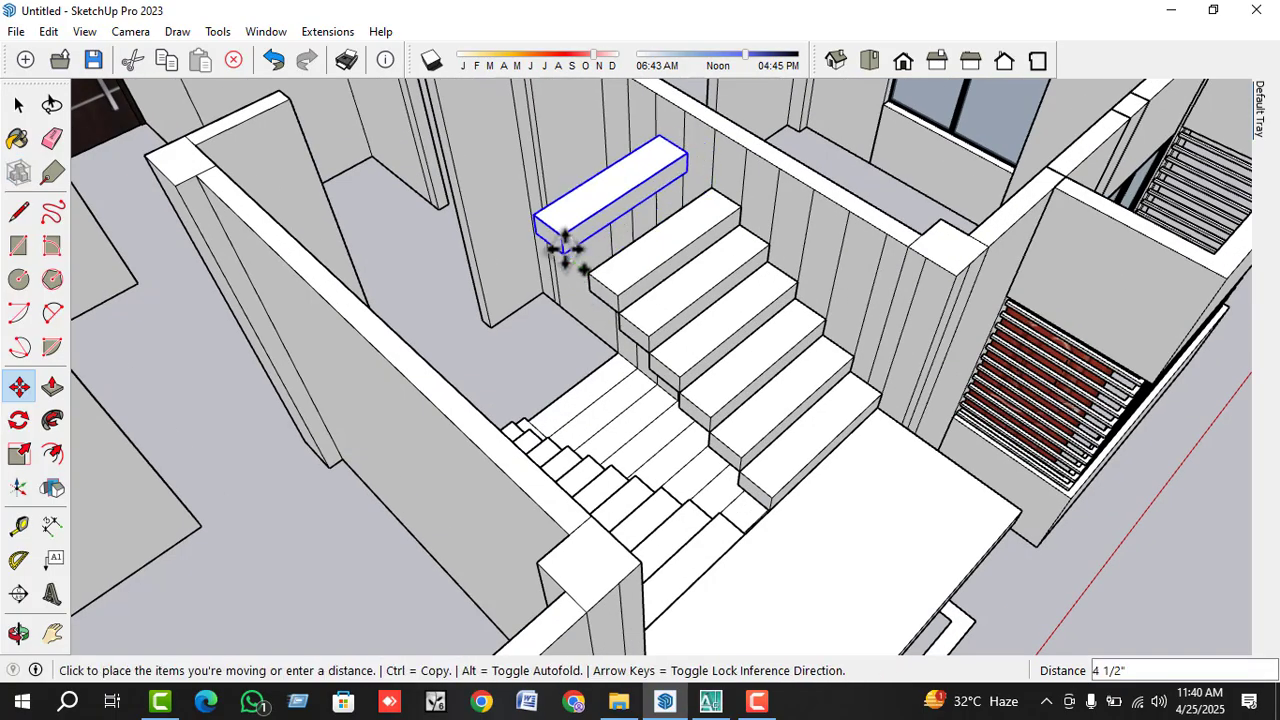
pyautogui.press('ctrl')
pyautogui.click(557, 229)
pyautogui.click(556, 228)
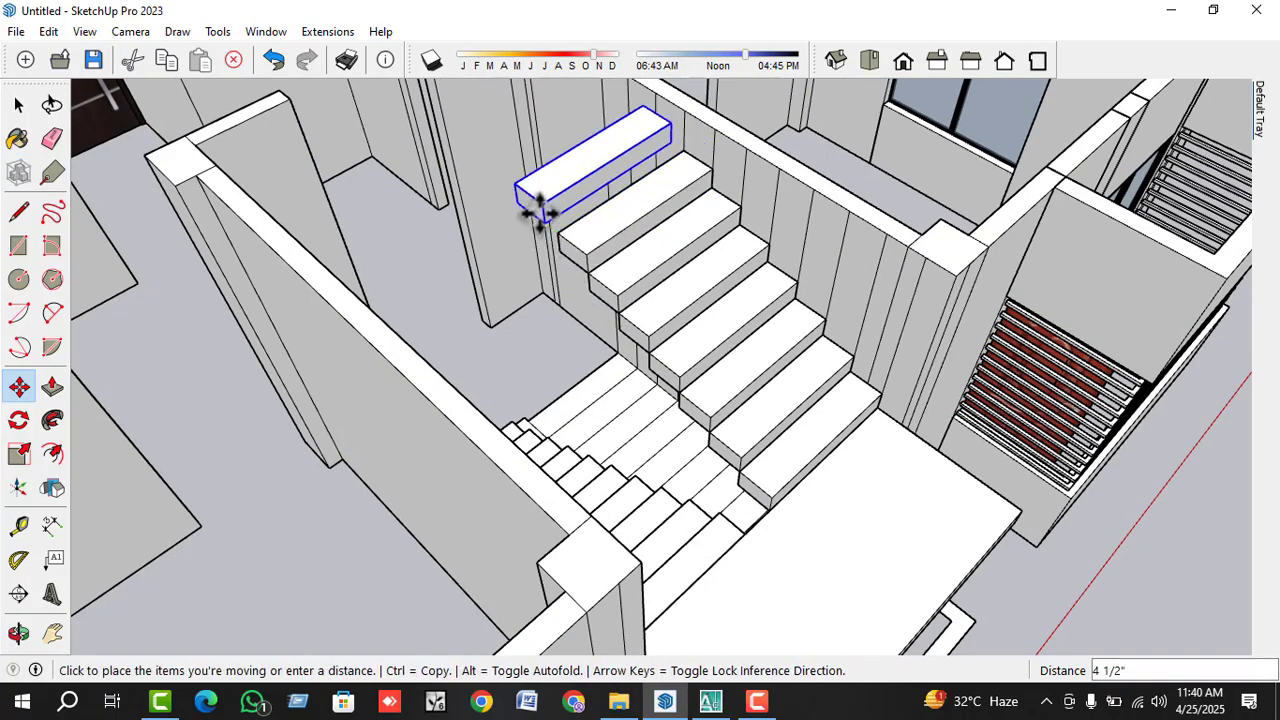
pyautogui.press('ctrl')
pyautogui.click(527, 203)
pyautogui.click(527, 203)
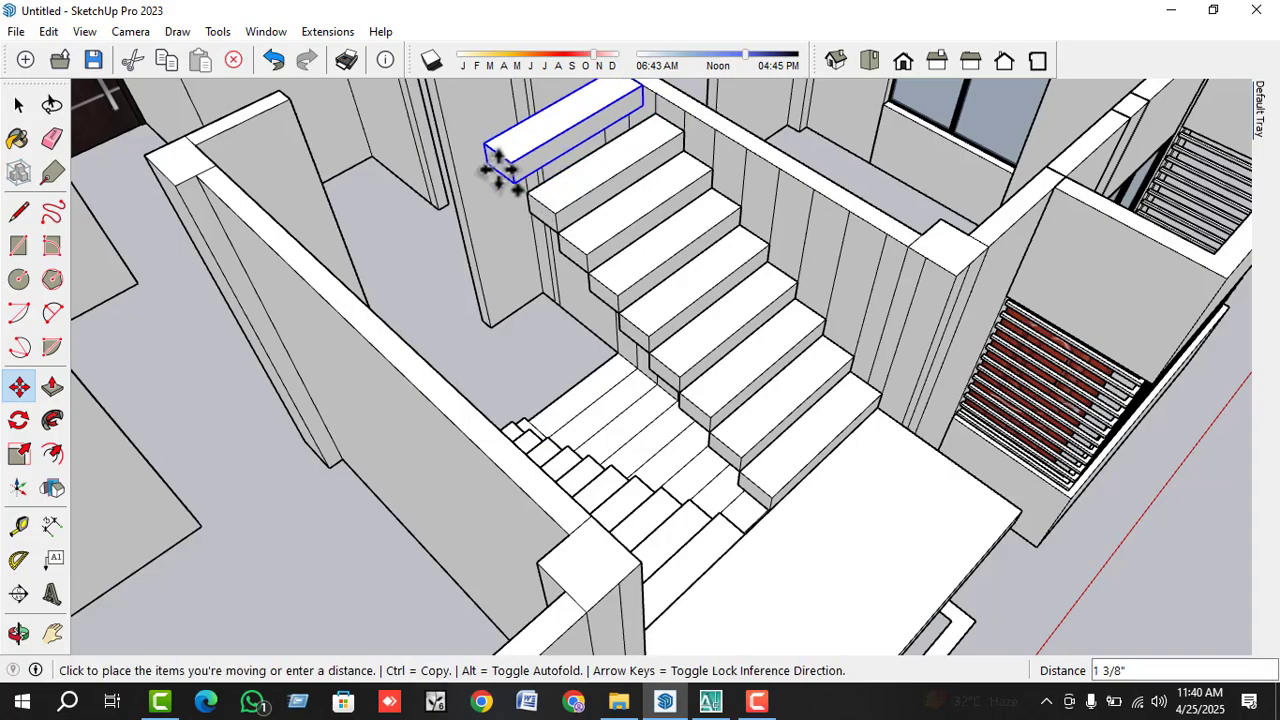
pyautogui.press('ctrl')
pyautogui.click(492, 158)
# - Delete the topmost step of the second flight
pyautogui.scroll(-5, 591, 337)
pyautogui.moveTo(603, 345); pyautogui.dragTo(757, 323, button='middle')
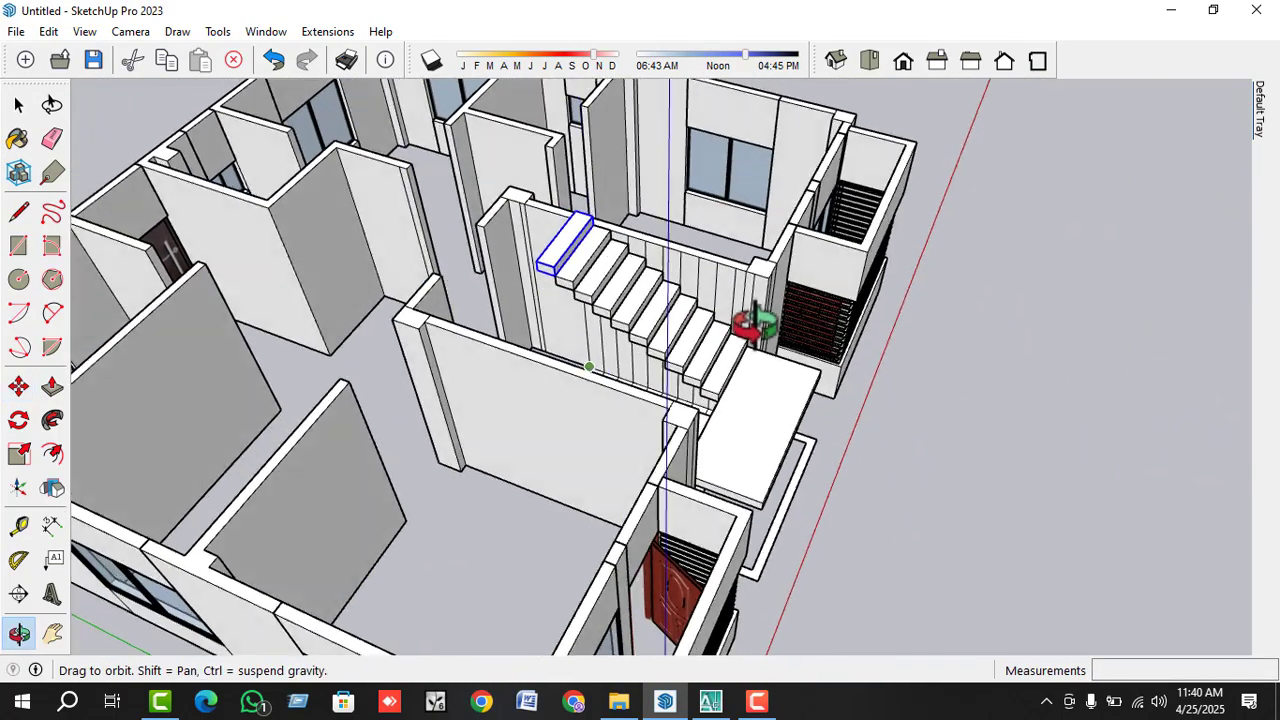
pyautogui.press('space')
pyautogui.scroll(4, 560, 269)
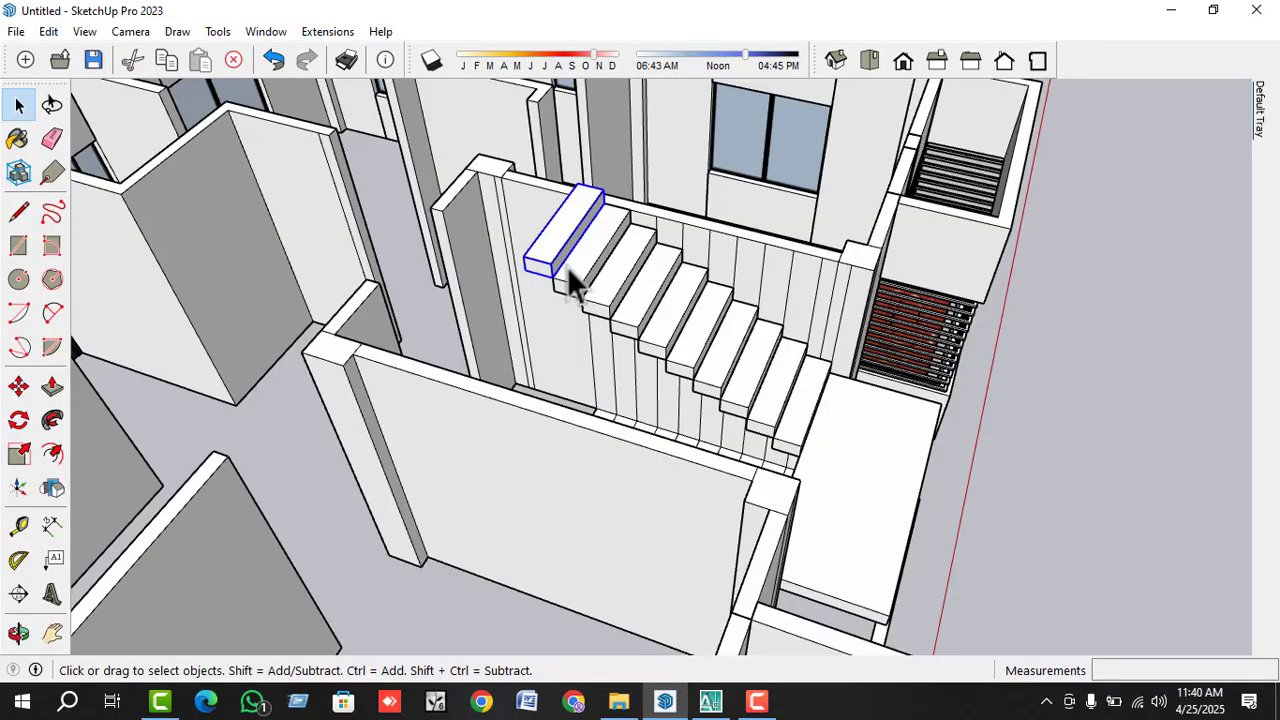
pyautogui.press('Delete')
# - Try to extend the back face of the second flight's top step along the side wall into an upper landing
pyautogui.moveTo(562, 273); pyautogui.dragTo(748, 277, button='middle')
pyautogui.scroll(3, 640, 320)
pyautogui.moveTo(640, 320); pyautogui.dragTo(671, 280, button='middle')
pyautogui.doubleClick(660, 268)
pyautogui.scroll(2, 640, 258)
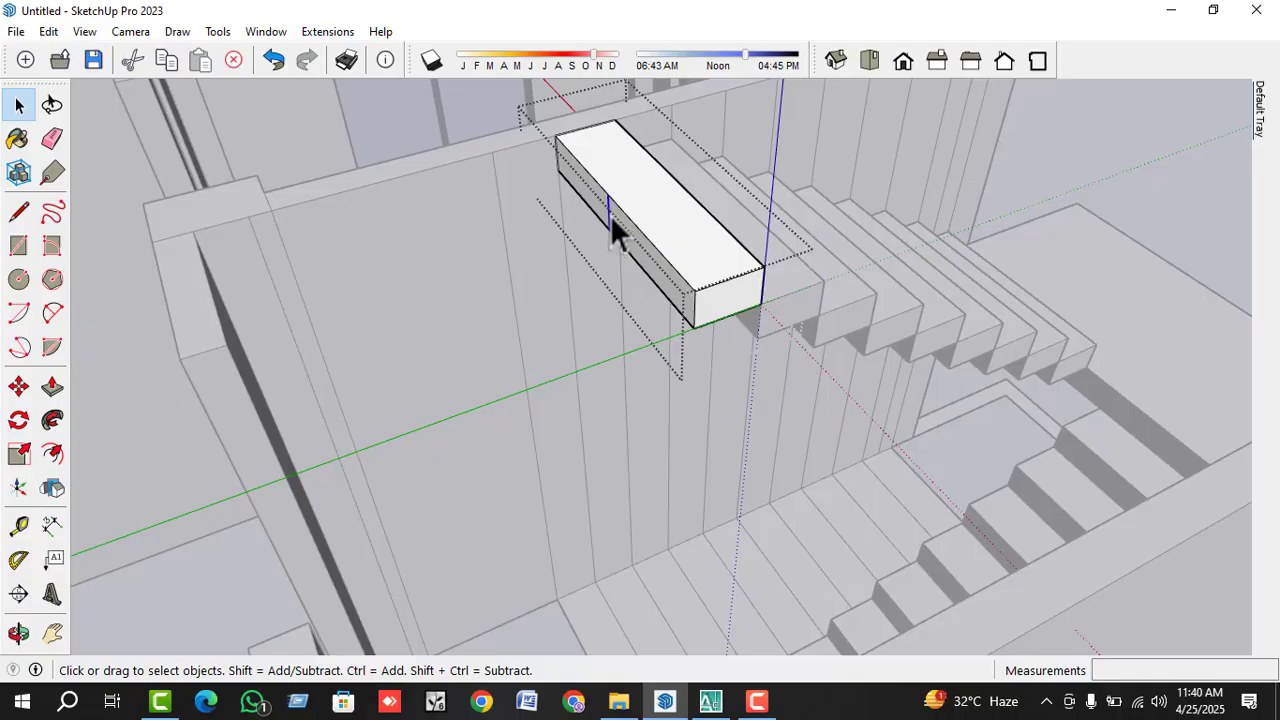
pyautogui.click(634, 230)
pyautogui.scroll(-2, 645, 256)
pyautogui.scroll(-2, 650, 261)
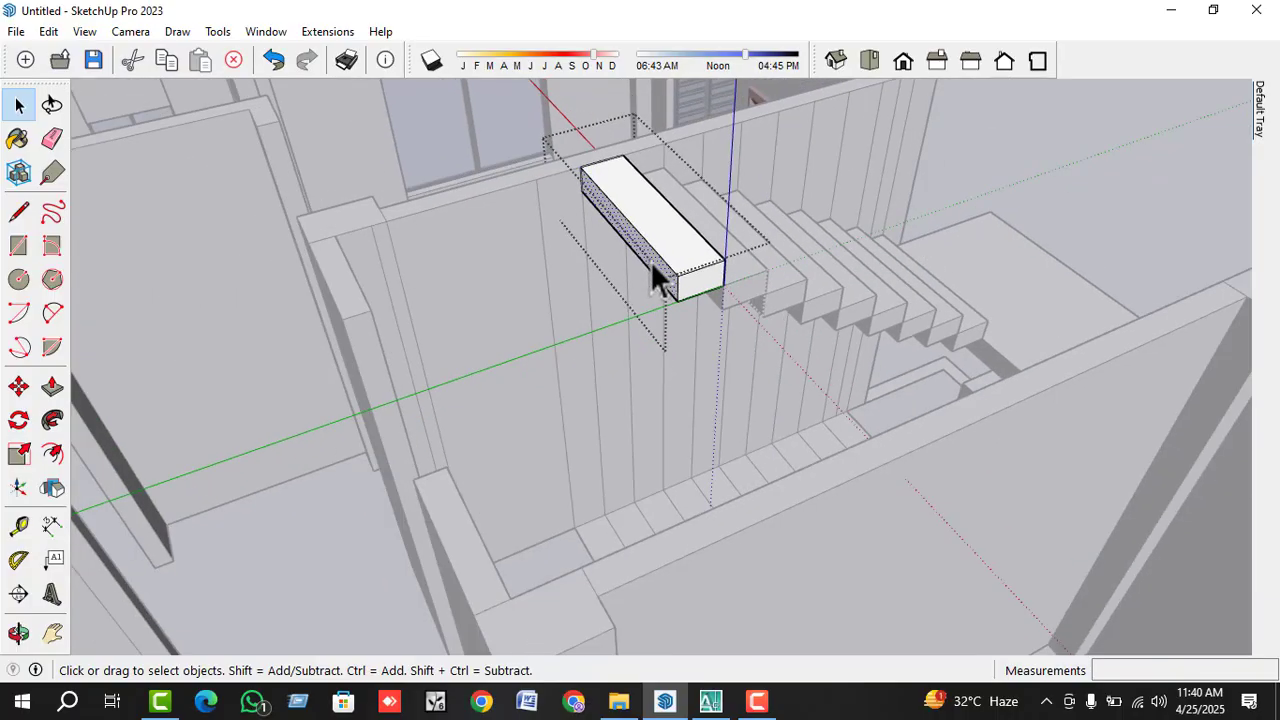
pyautogui.press('p')
pyautogui.click(651, 277)
pyautogui.click(383, 346)
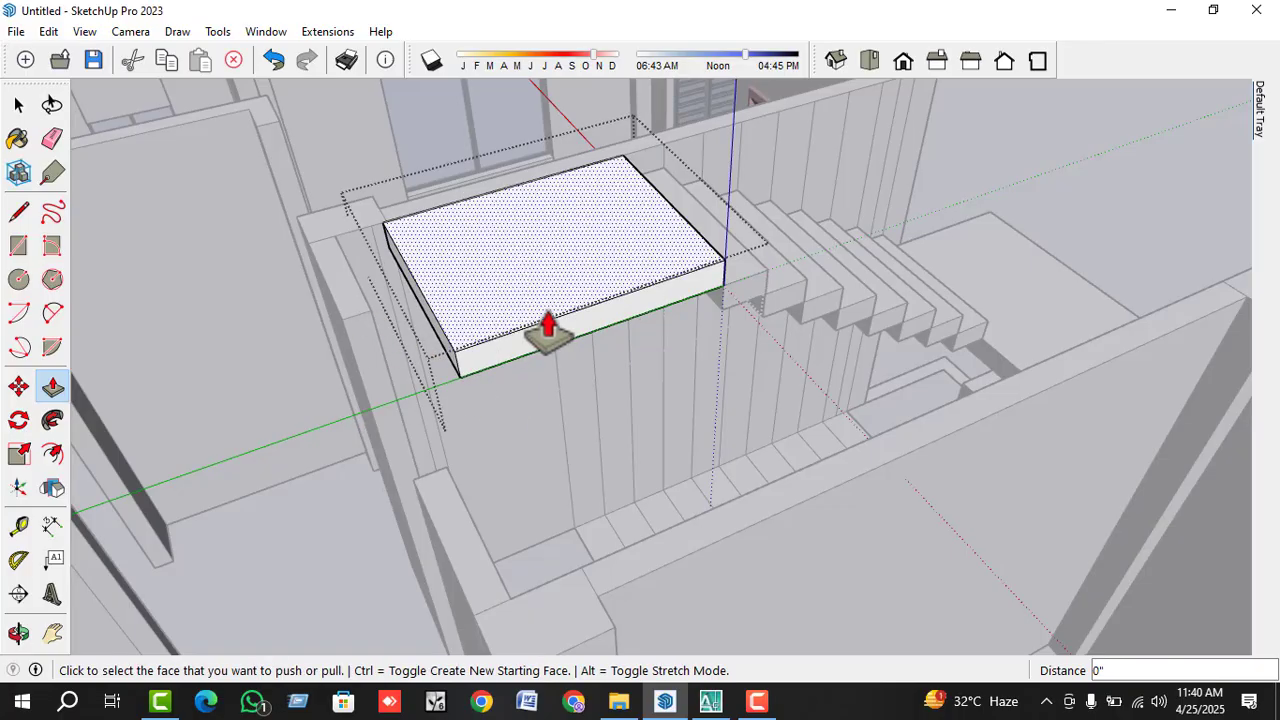
pyautogui.hotkey('ctrl', 'z')
# - Copy the second flight's top step once more up the flight, about 11 11/16" diagonally
pyautogui.press('space')
pyautogui.scroll(2, 691, 297)
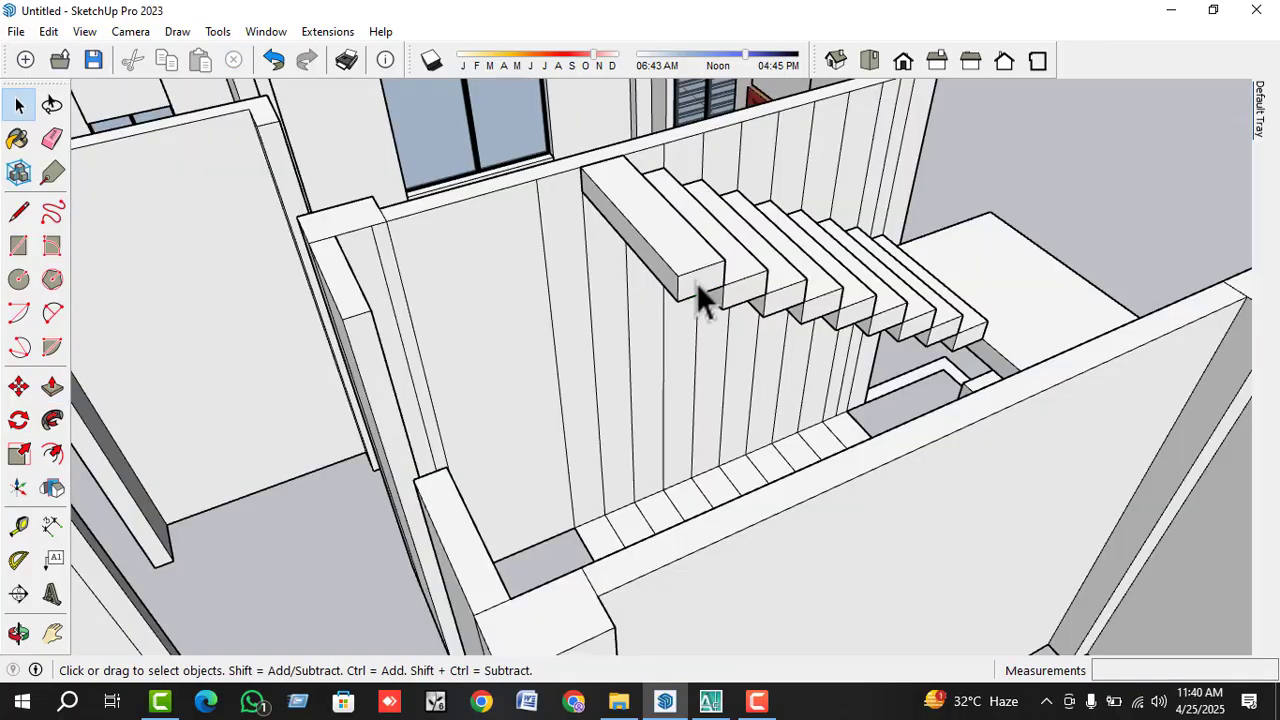
pyautogui.click(696, 282)
pyautogui.scroll(1, 700, 283)
pyautogui.press('m')
pyautogui.click(726, 275)
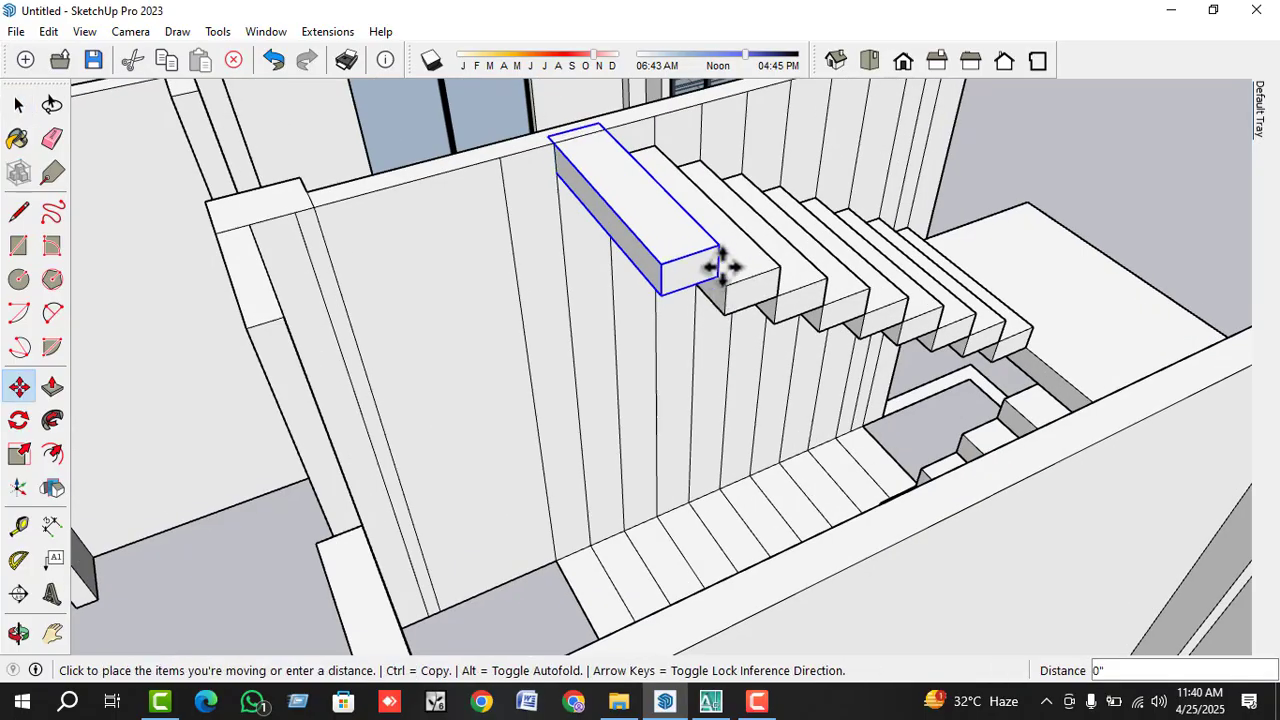
pyautogui.press('ctrl')
pyautogui.press('Escape')
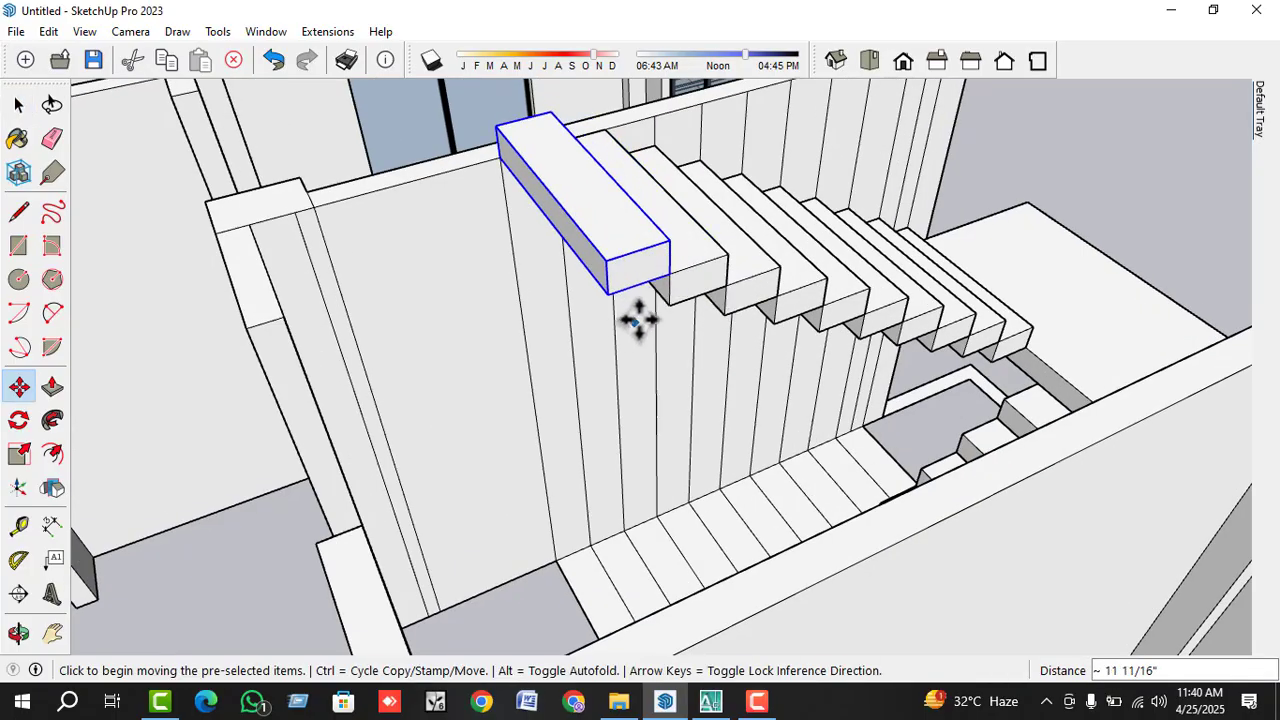
# - Extend the outer face of the second flight's topmost step copy along the side wall to its end, forming the upper landing
pyautogui.moveTo(634, 317); pyautogui.dragTo(663, 294, button='middle')
pyautogui.press('space')
pyautogui.doubleClick(650, 280)
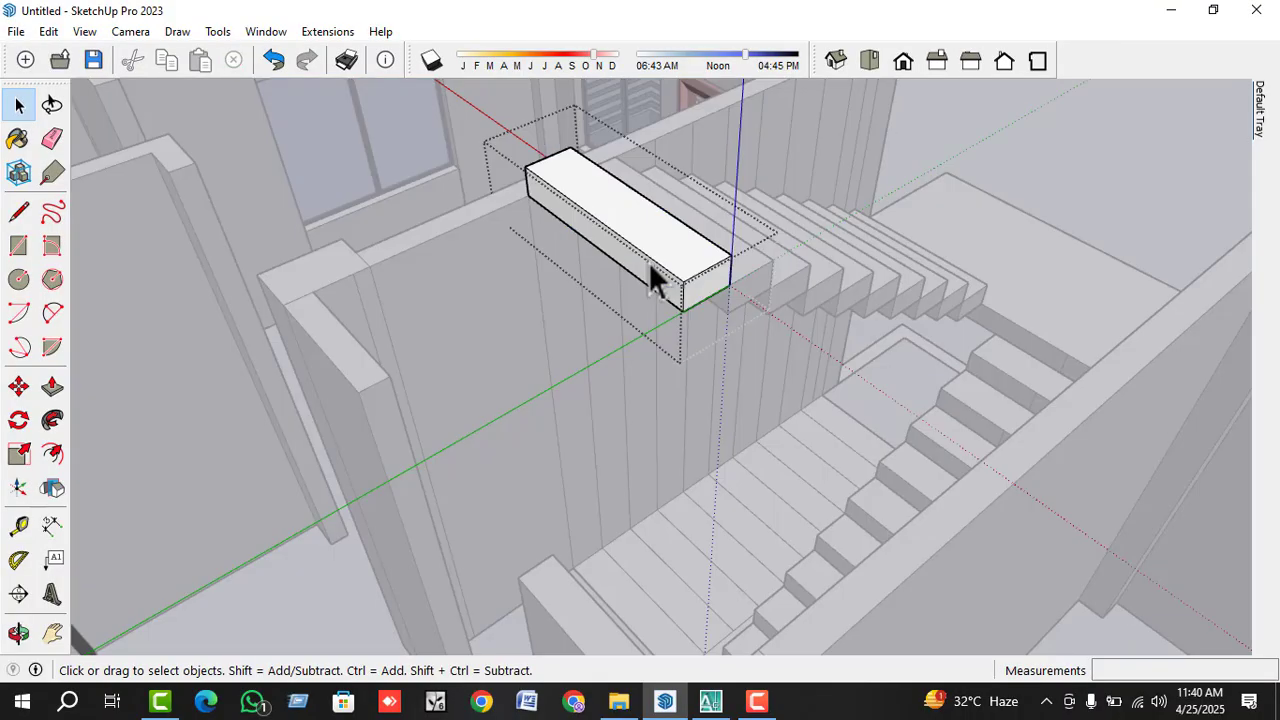
pyautogui.press('p')
pyautogui.click(645, 282)
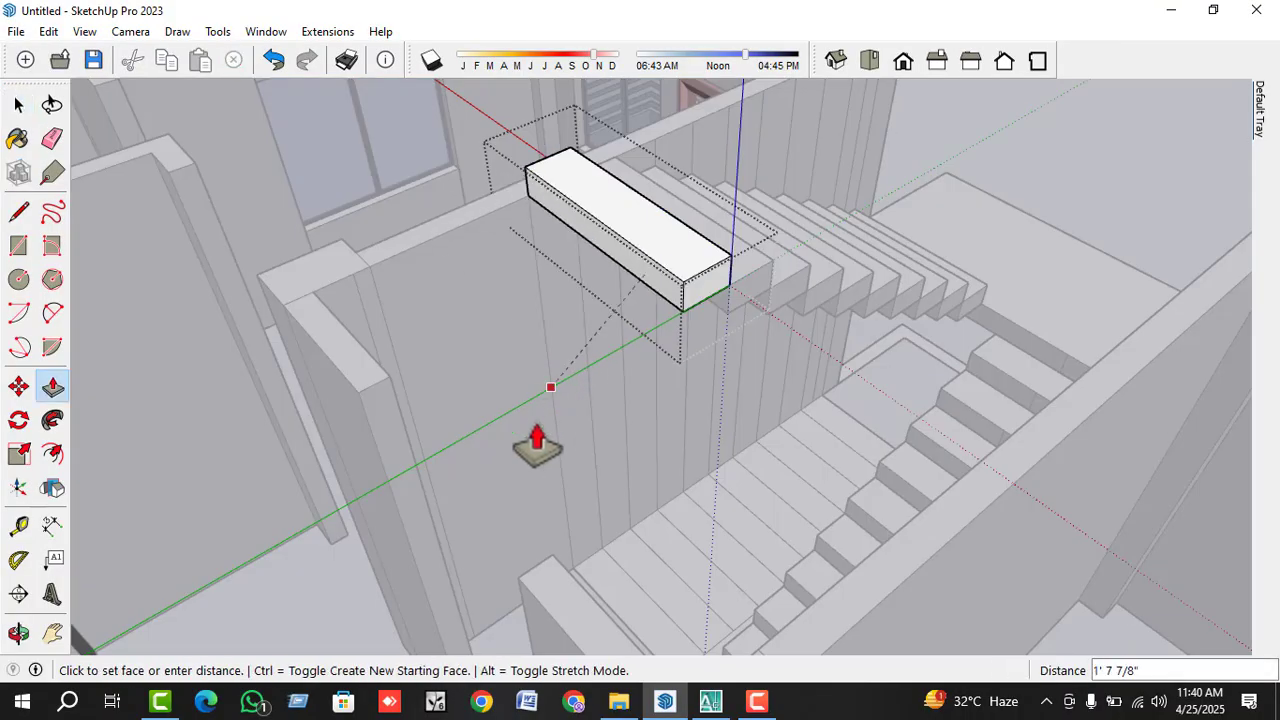
pyautogui.press('Escape')
pyautogui.moveTo(543, 586); pyautogui.dragTo(471, 400, button='middle')
# - Fine-tune the upper landing slab with Push/Pull by about 1" and finish editing it
pyautogui.press('space')
pyautogui.click(473, 381)
pyautogui.press('p')
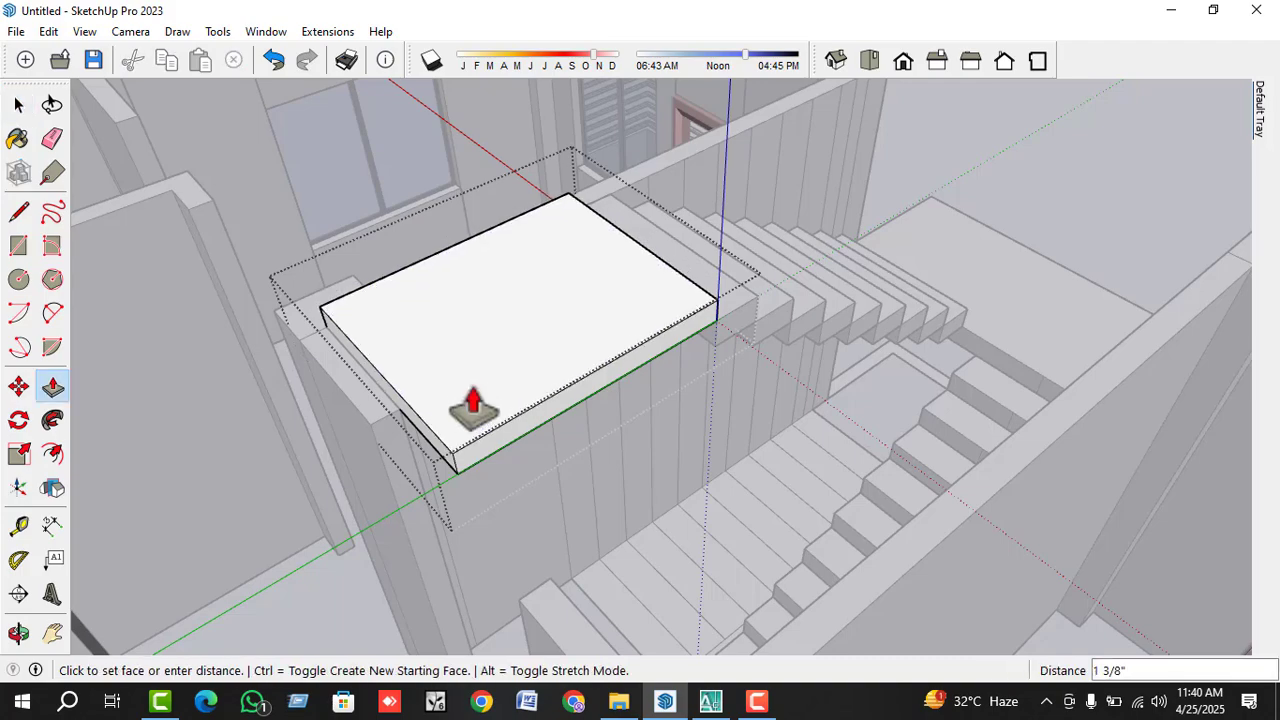
pyautogui.click(472, 405)
pyautogui.click(510, 428)
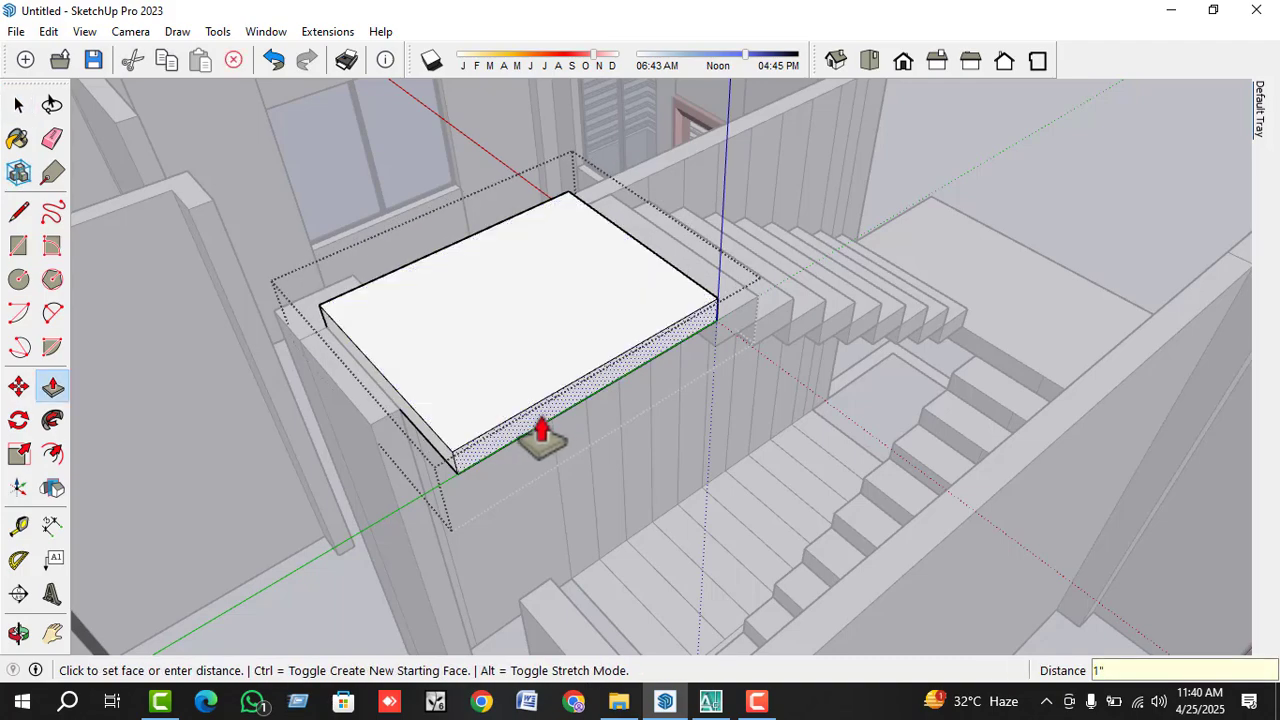
pyautogui.click(861, 575)
pyautogui.scroll(-3, 742, 543)
pyautogui.moveTo(785, 514); pyautogui.dragTo(691, 503, button='middle')
pyautogui.press('space')
pyautogui.click(597, 322)
pyautogui.scroll(5, 691, 503)
pyautogui.doubleClick(736, 478)
pyautogui.scroll(4, 736, 477)
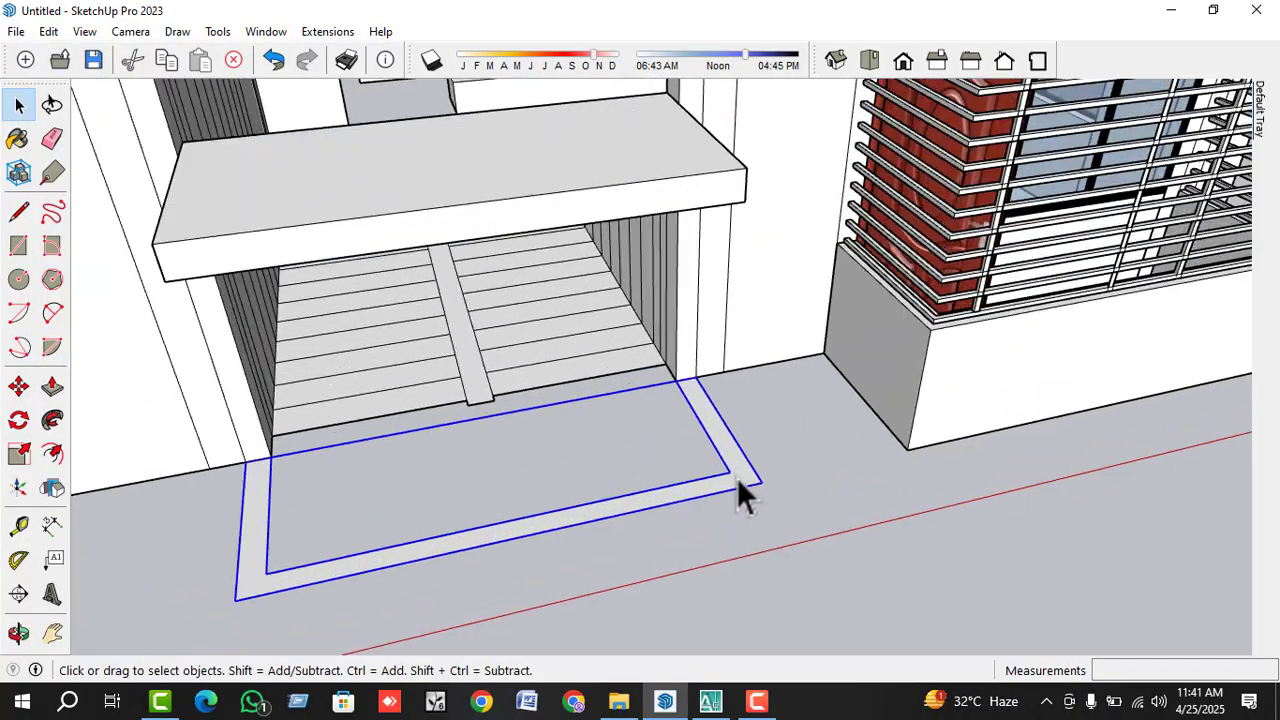
pyautogui.scroll(-4, 657, 550)
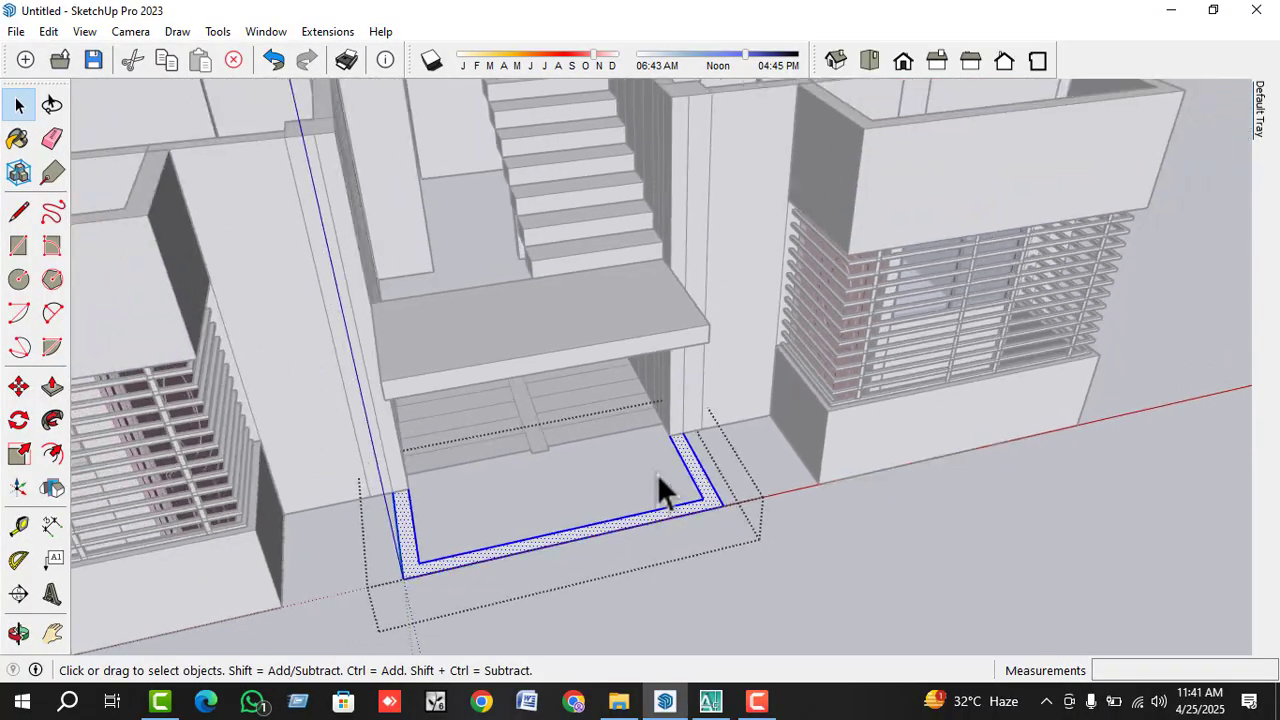
pyautogui.moveTo(657, 475); pyautogui.dragTo(616, 568, button='middle')
pyautogui.scroll(-3, 620, 566)
pyautogui.click(631, 339)
pyautogui.moveTo(631, 339); pyautogui.dragTo(691, 443, button='middle')
pyautogui.scroll(6, 651, 560)
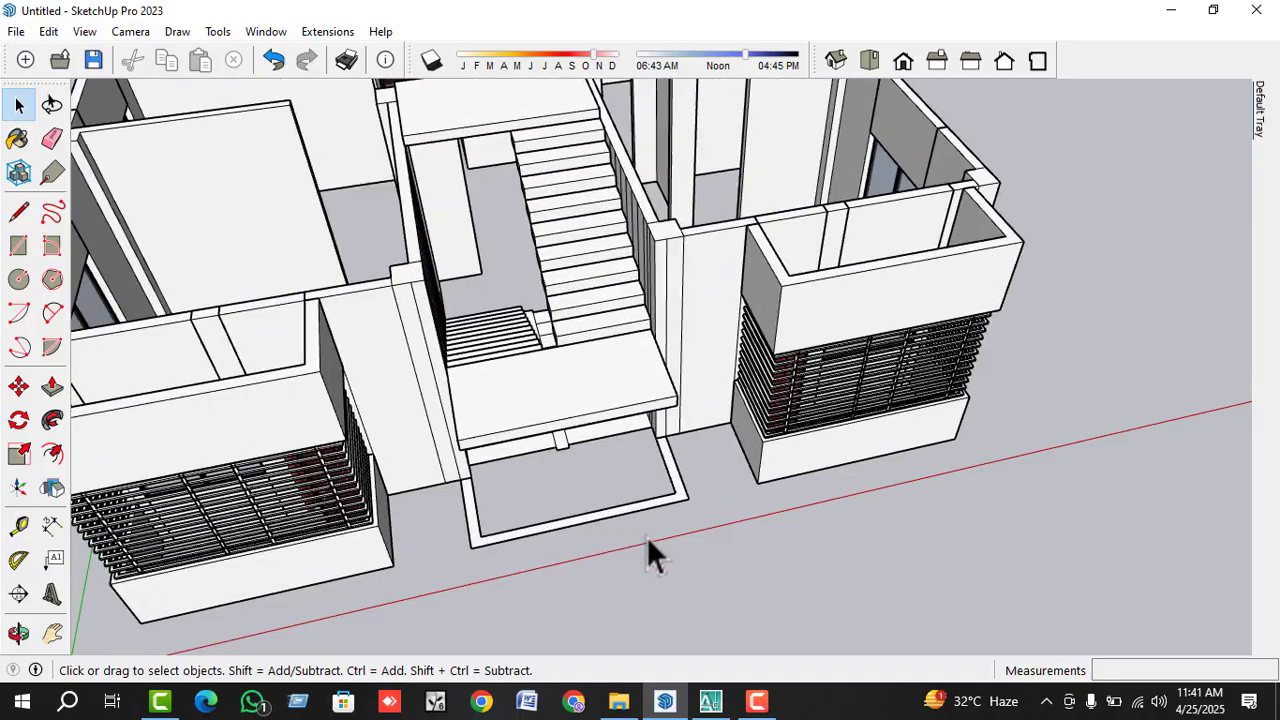
# - Extrude the U-shaped outline on the ground in front of the staircase upward into a tall wall
pyautogui.doubleClick(688, 482)
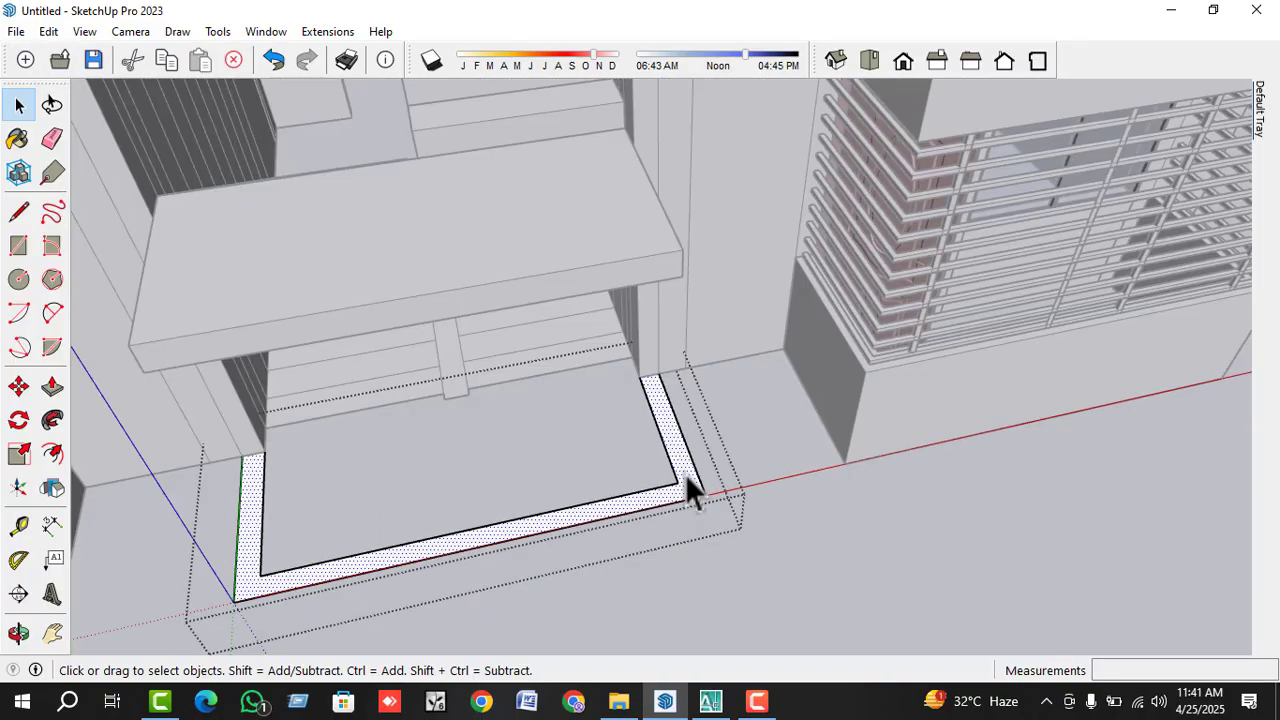
pyautogui.press('p')
pyautogui.click(686, 480)
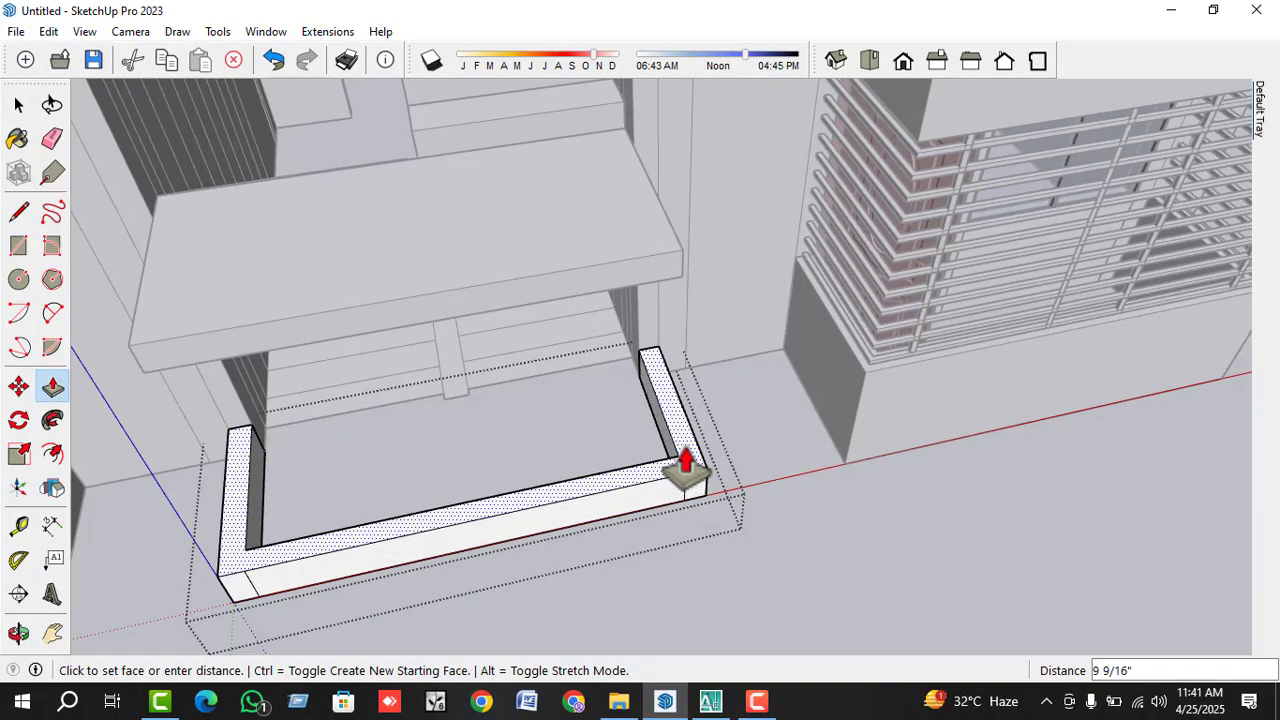
pyautogui.click(685, 462)
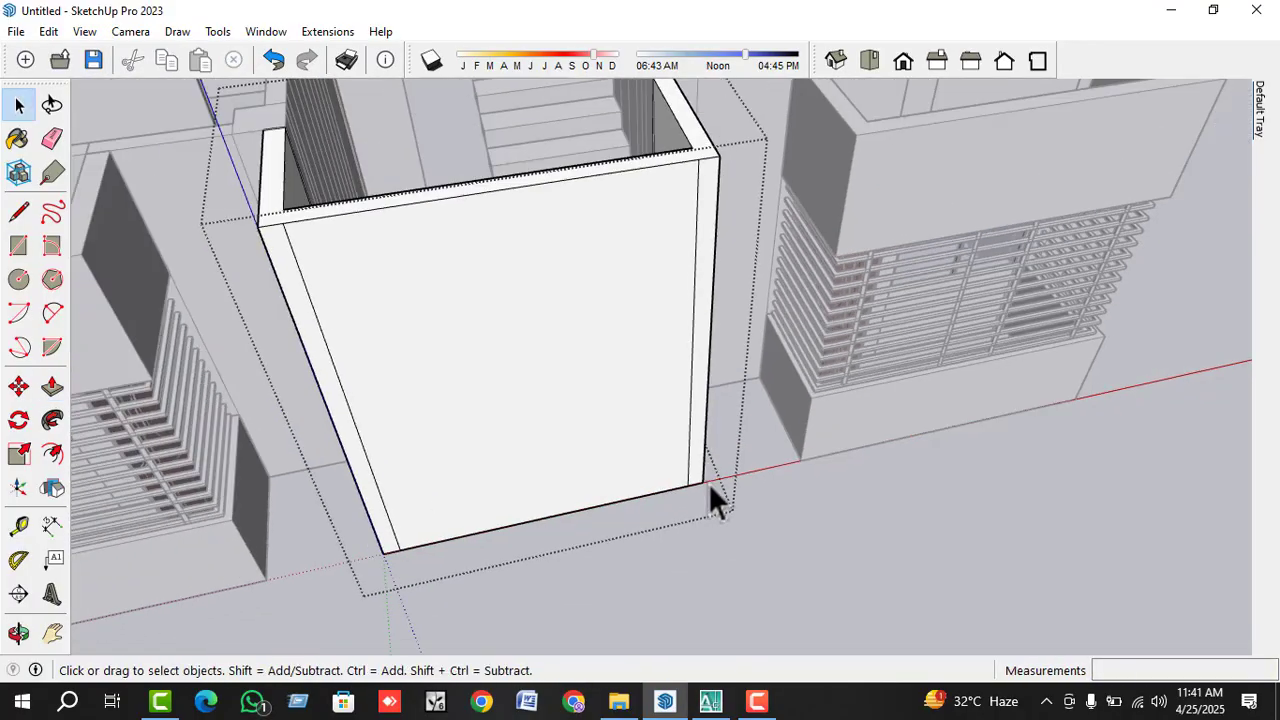
# - Move the U-shaped staircase front wall 6' straight up
pyautogui.moveTo(709, 500); pyautogui.dragTo(657, 477, button='middle')
pyautogui.click(600, 495)
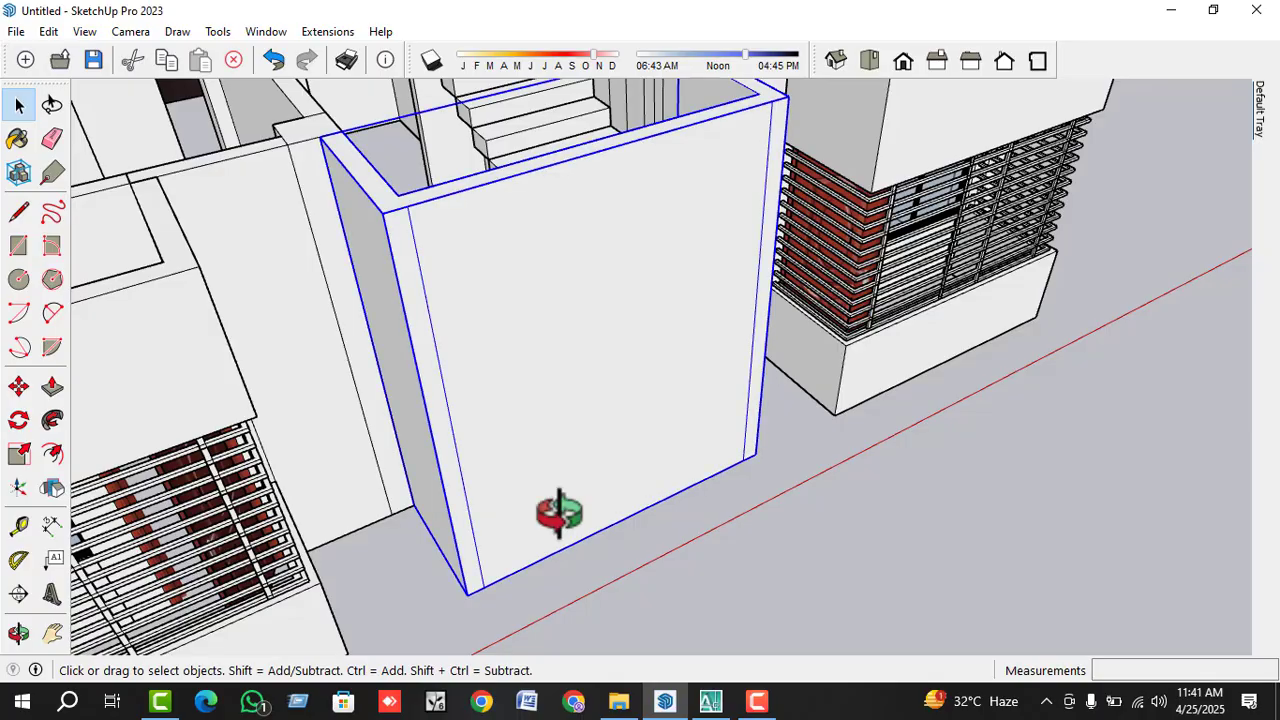
pyautogui.scroll(5, 530, 525)
pyautogui.press('m')
pyautogui.click(455, 495)
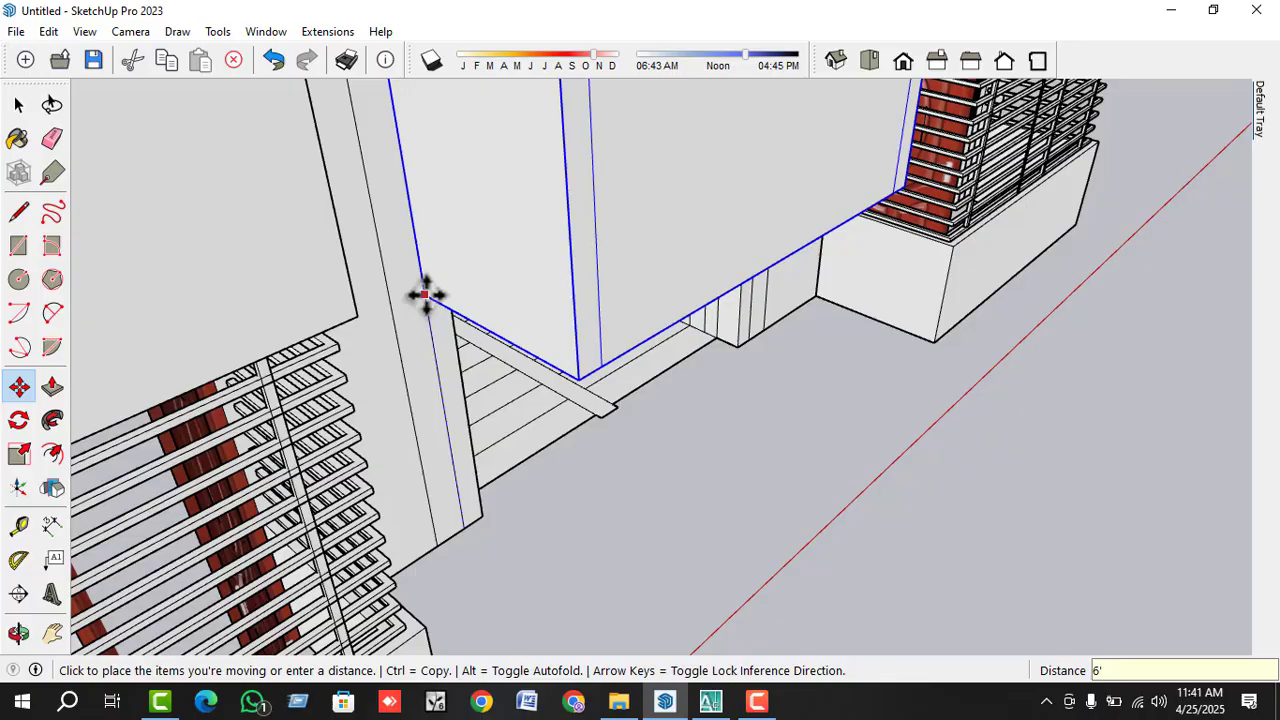
pyautogui.press('Escape')
pyautogui.press('space')
pyautogui.scroll(-3, 515, 340)
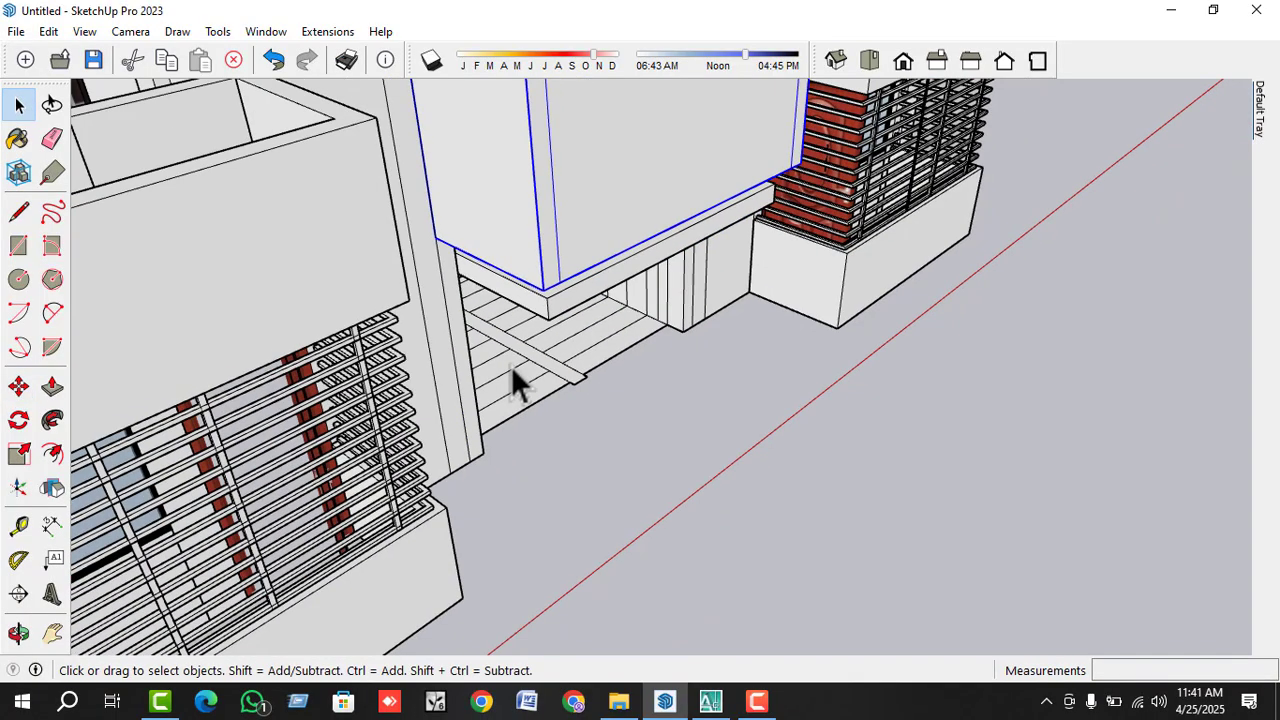
# - Draw a 5" line across the top face of the staircase front wall at the midpoint of its long side
pyautogui.moveTo(511, 366); pyautogui.dragTo(431, 434, button='middle')
pyautogui.scroll(-3, 469, 290)
pyautogui.scroll(4, 470, 292)
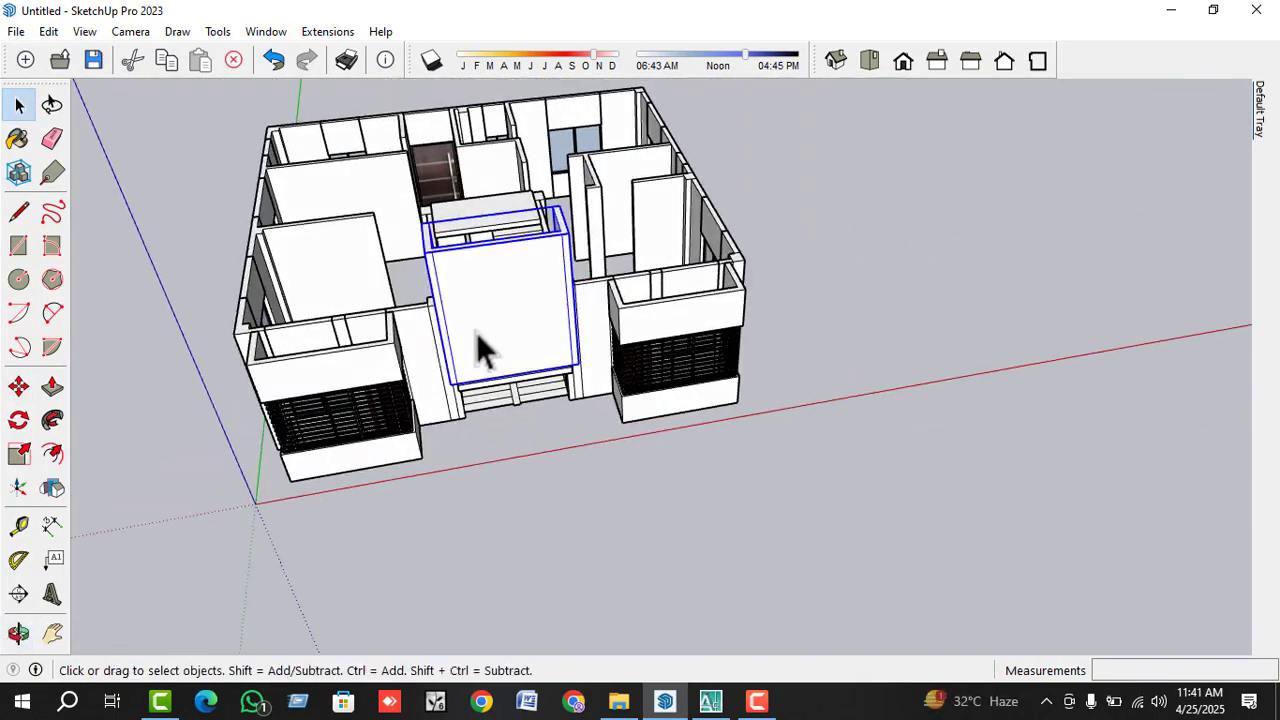
pyautogui.doubleClick(525, 310)
pyautogui.moveTo(514, 300); pyautogui.dragTo(614, 362, button='middle')
pyautogui.scroll(4, 620, 375)
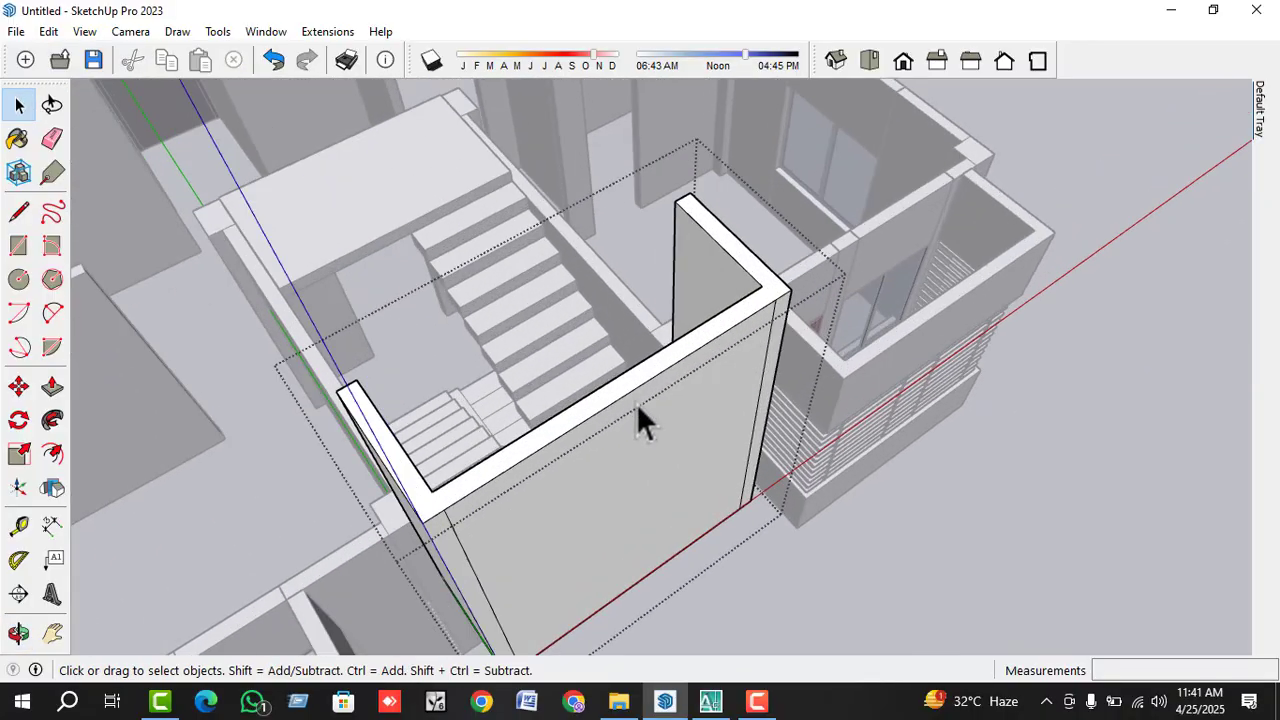
pyautogui.click(616, 392)
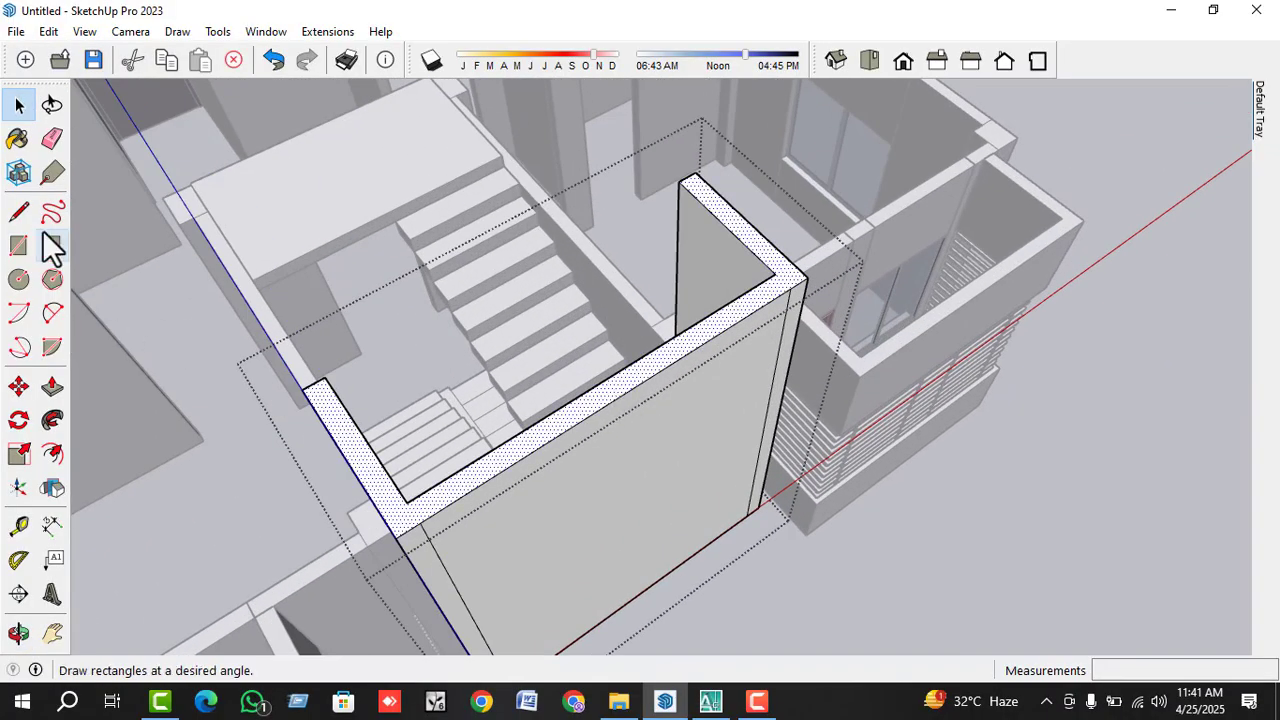
pyautogui.click(18, 211)
pyautogui.scroll(3, 614, 357)
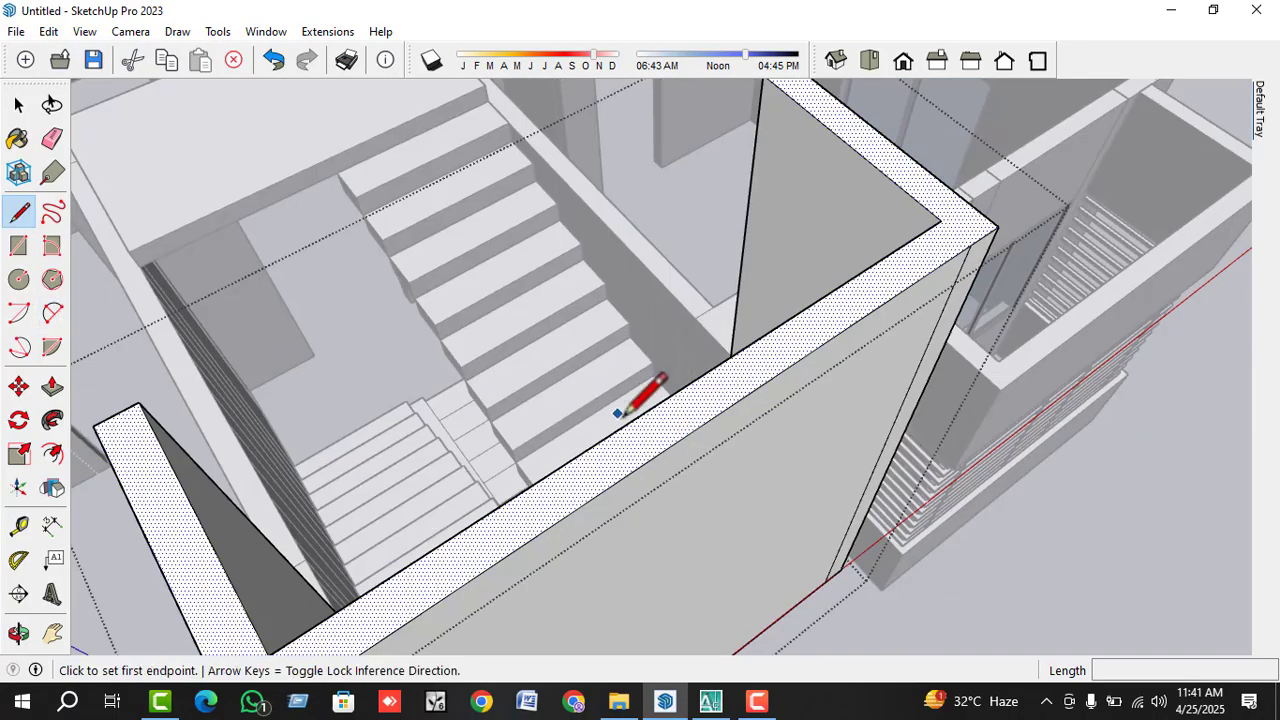
pyautogui.click(657, 453)
pyautogui.press('Escape')
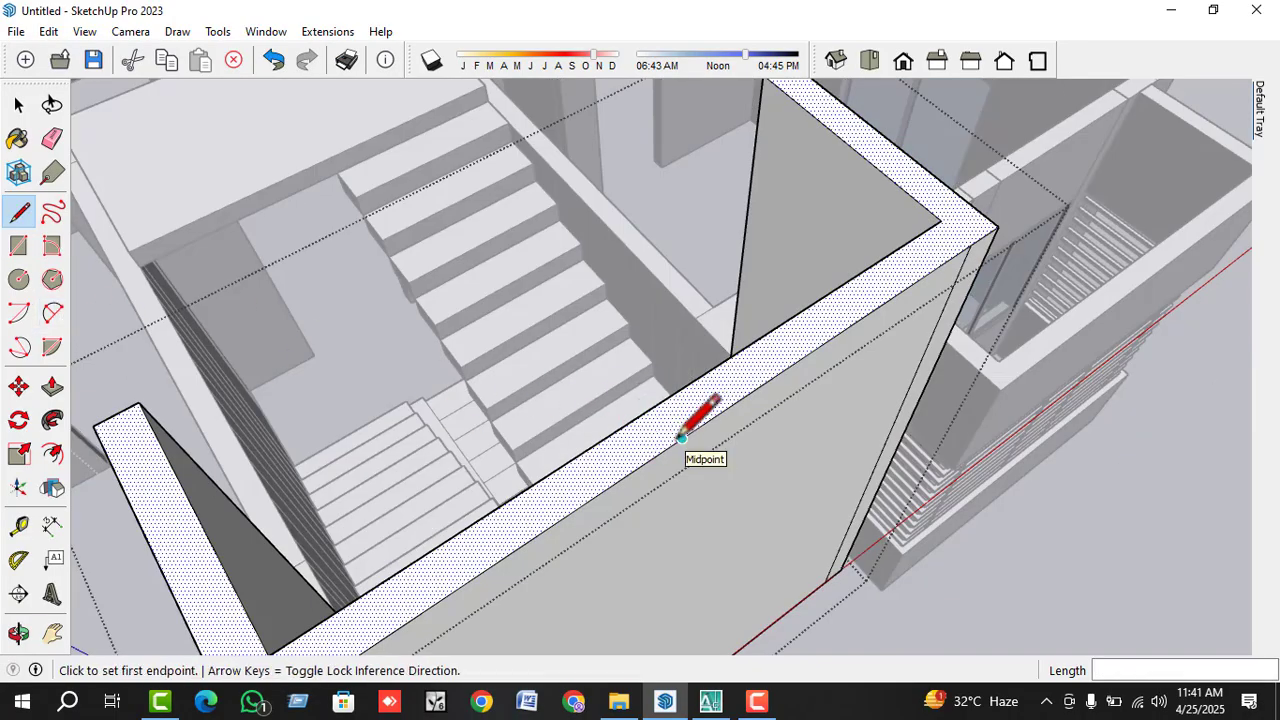
pyautogui.click(681, 437)
pyautogui.click(657, 409)
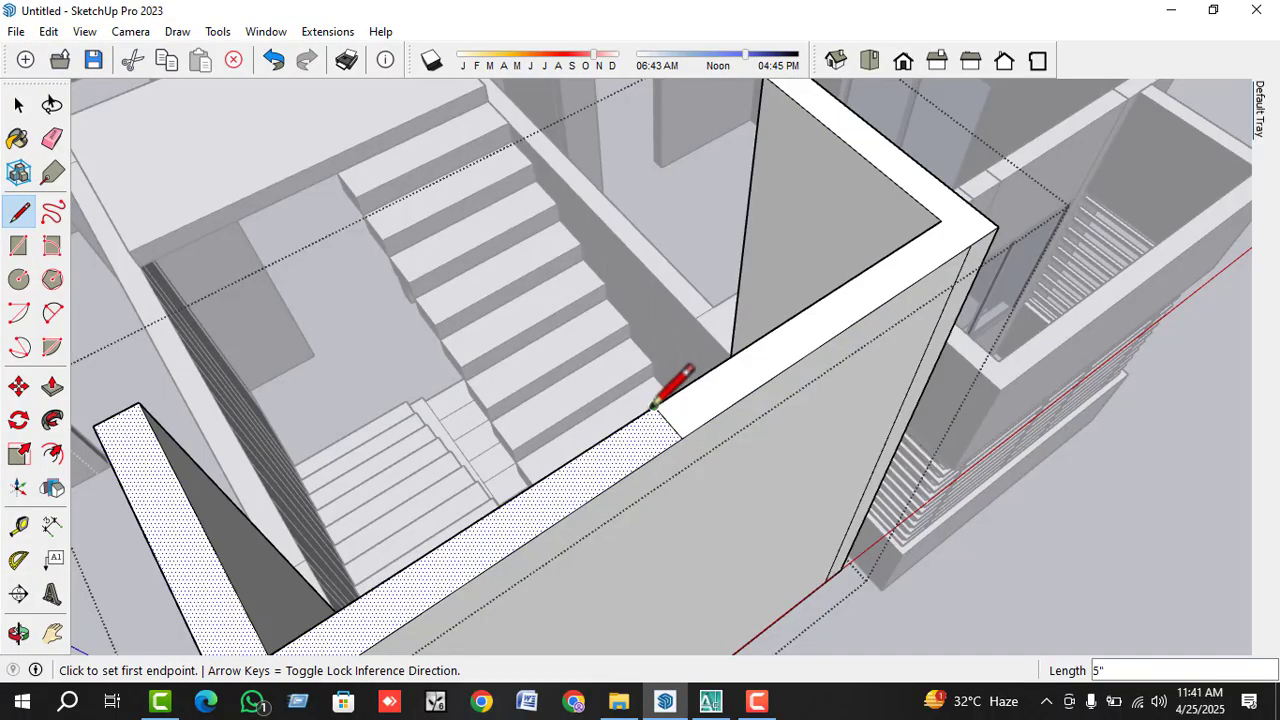
# - Place a guide at equal distance on each side of the wall's midline, and delete the midline
pyautogui.click(20, 527)
pyautogui.scroll(1, 884, 393)
pyautogui.click(604, 432)
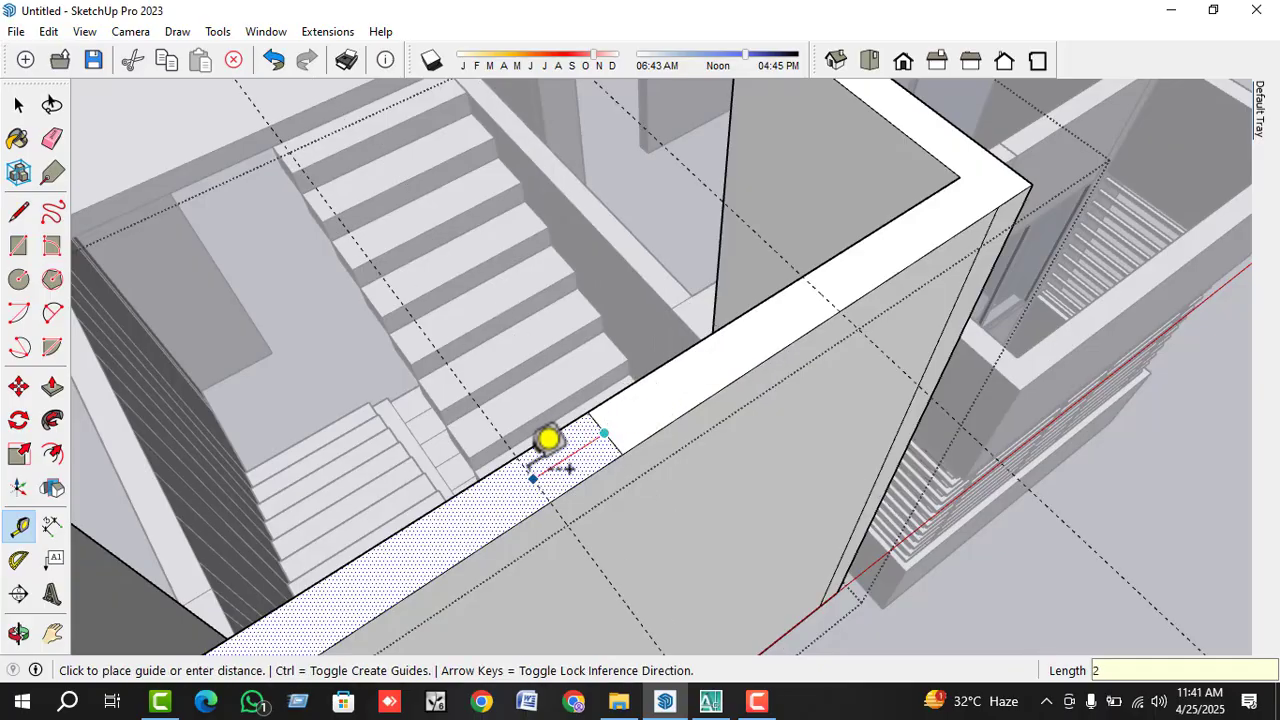
pyautogui.press('Return')
pyautogui.press('space')
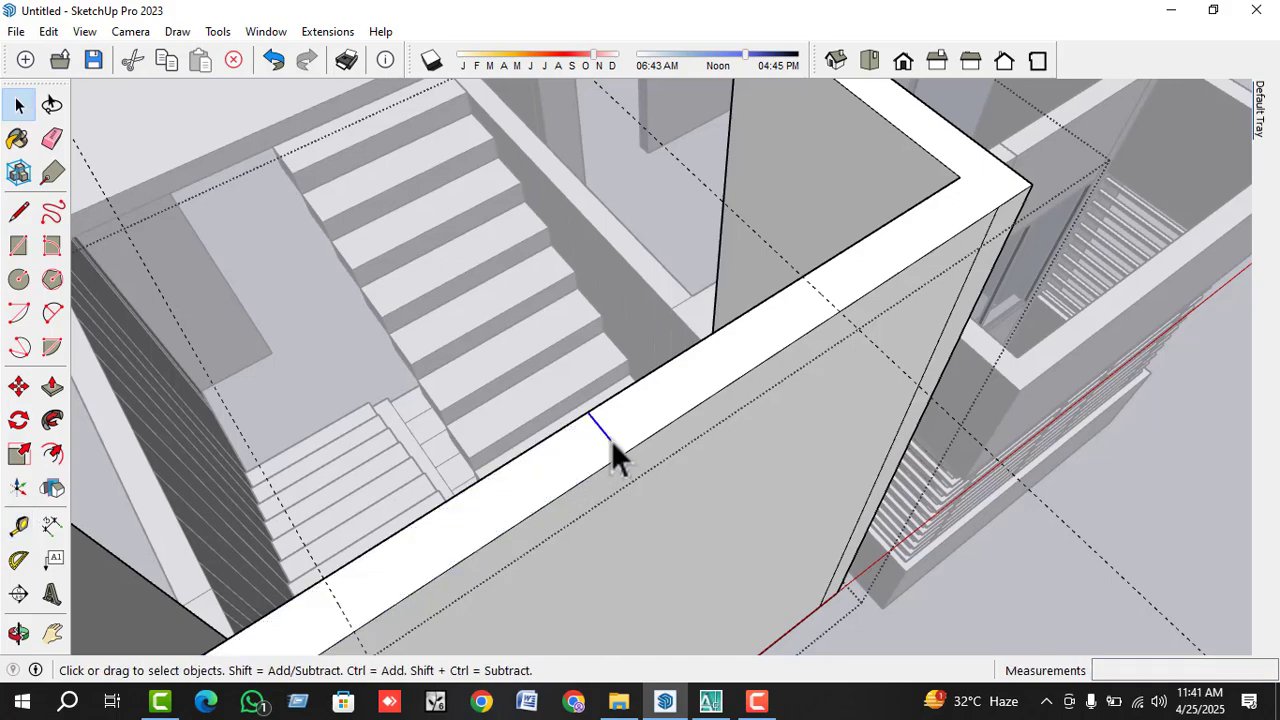
pyautogui.click(613, 445)
# - Draw two 5" lines across the wall's top face along the two guides
pyautogui.click(19, 211)
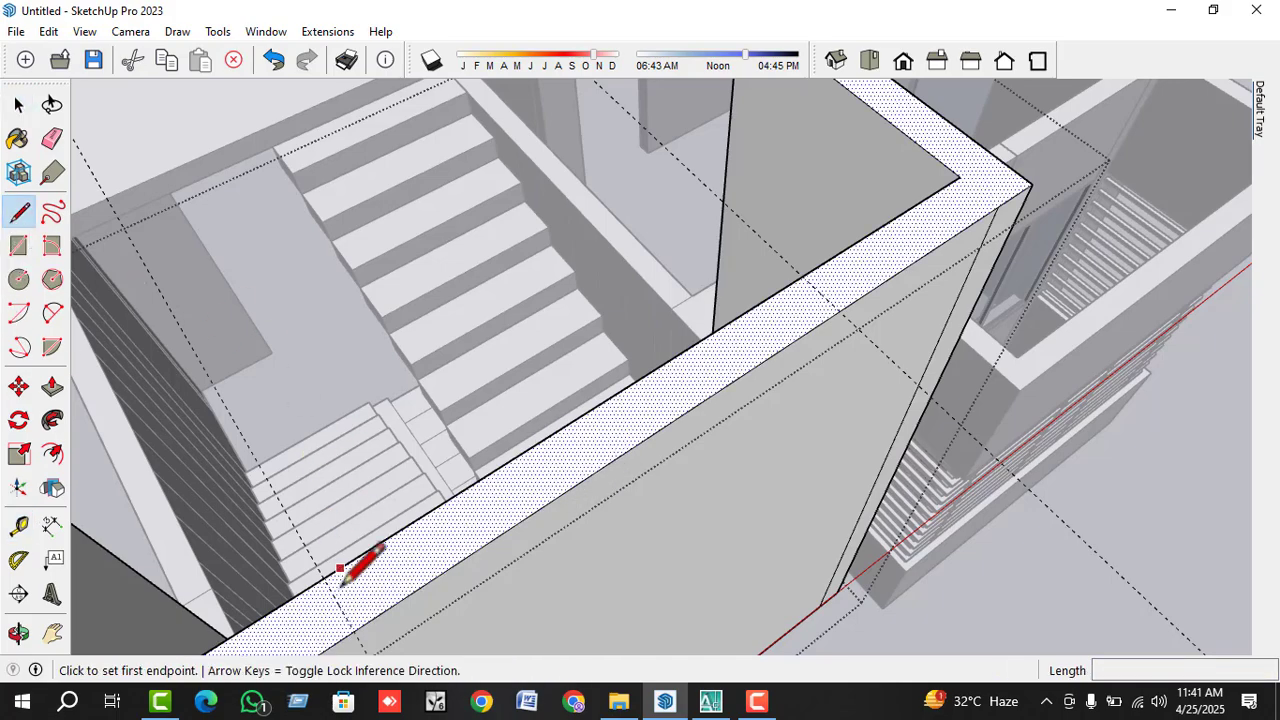
pyautogui.click(350, 623)
pyautogui.click(333, 583)
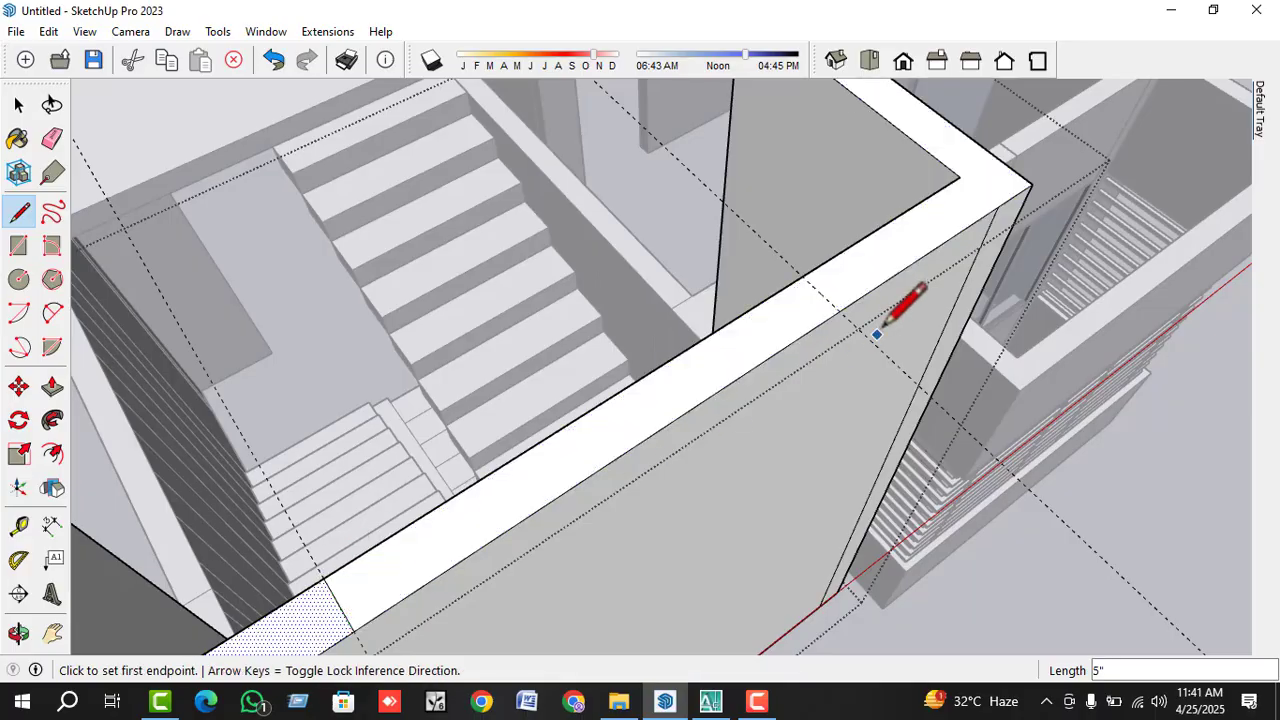
pyautogui.click(840, 312)
pyautogui.click(802, 276)
pyautogui.press('space')
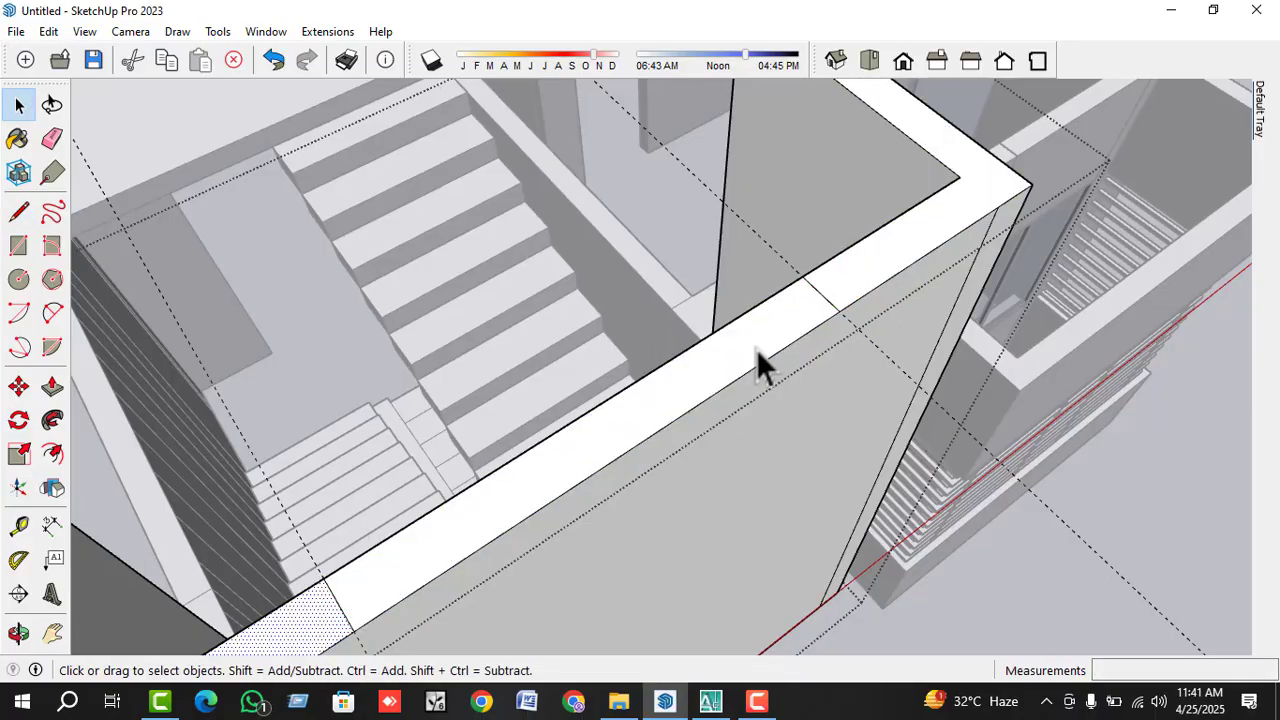
# - Cut an opening down the wall's middle section, raise its sill to 2' 9/16" above the wall's base, and erase the leftover edges below
pyautogui.scroll(-3, 756, 349)
pyautogui.press('p')
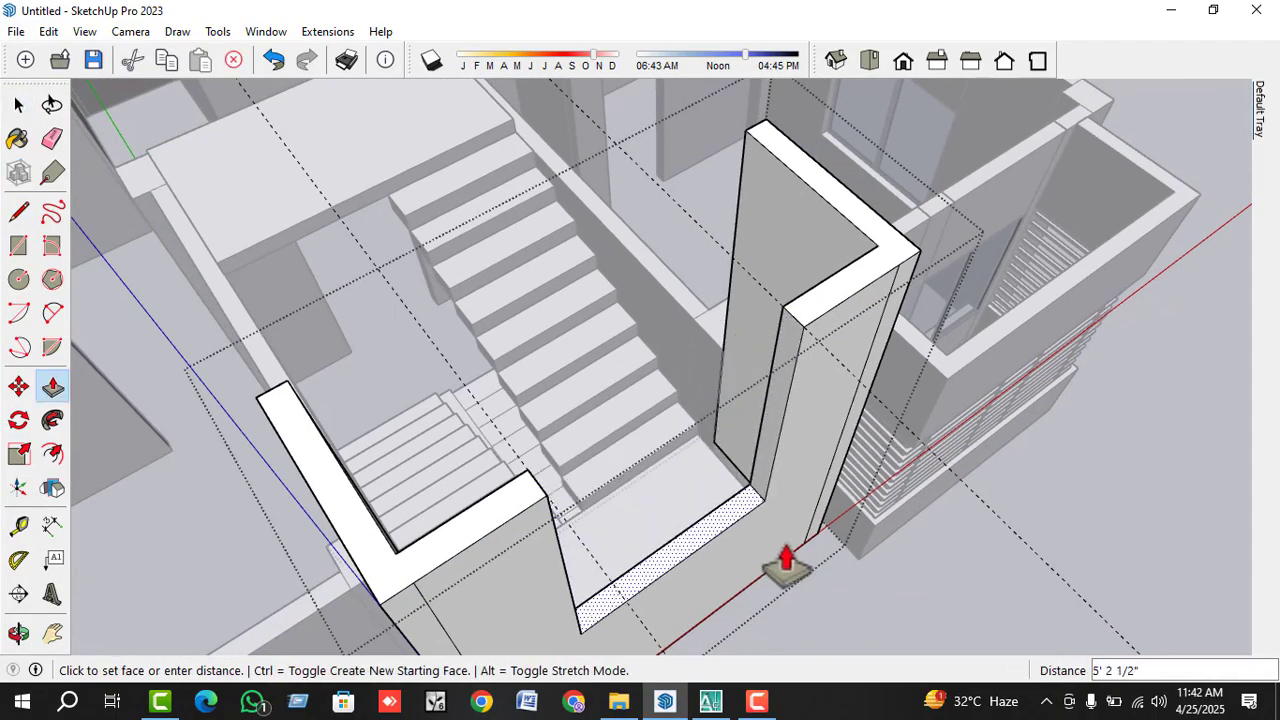
pyautogui.click(774, 537)
pyautogui.moveTo(686, 474); pyautogui.dragTo(518, 258, button='middle')
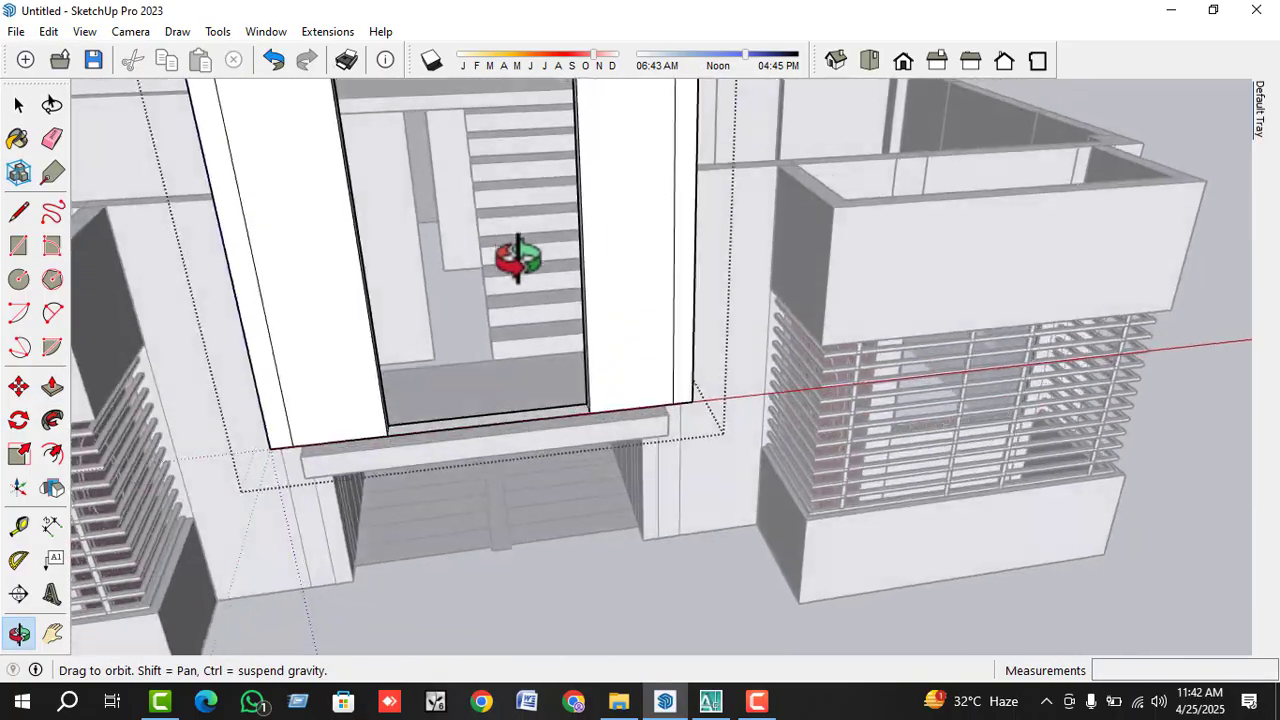
pyautogui.click(560, 428)
pyautogui.click(585, 335)
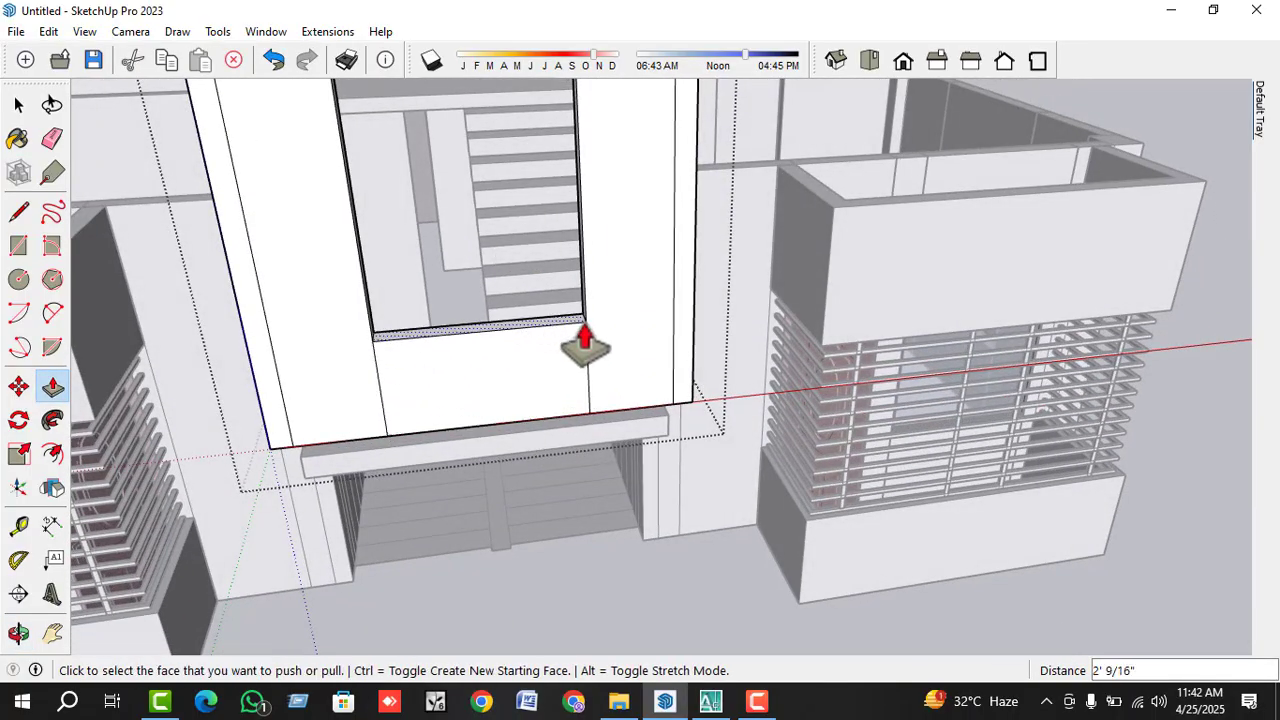
pyautogui.press('space')
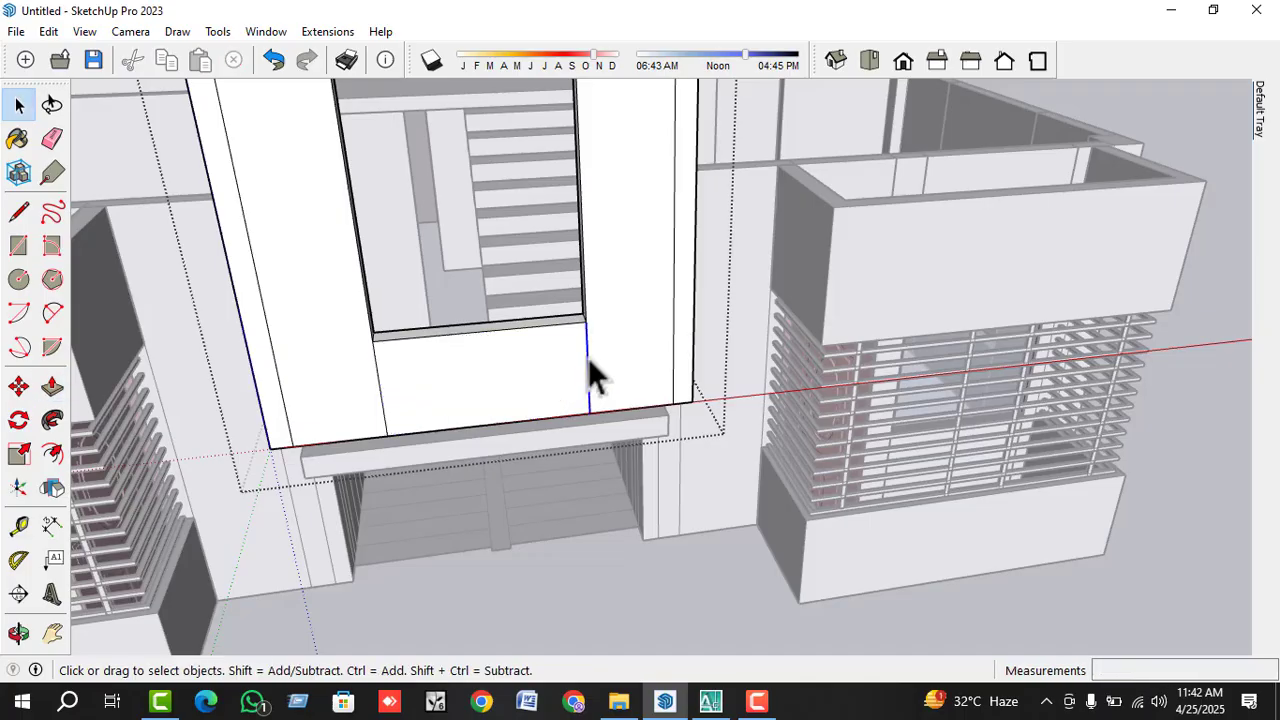
pyautogui.click(380, 401)
# - Measure the sill's height above the wall's base and adjust the sill face by 1/8"
pyautogui.click(19, 526)
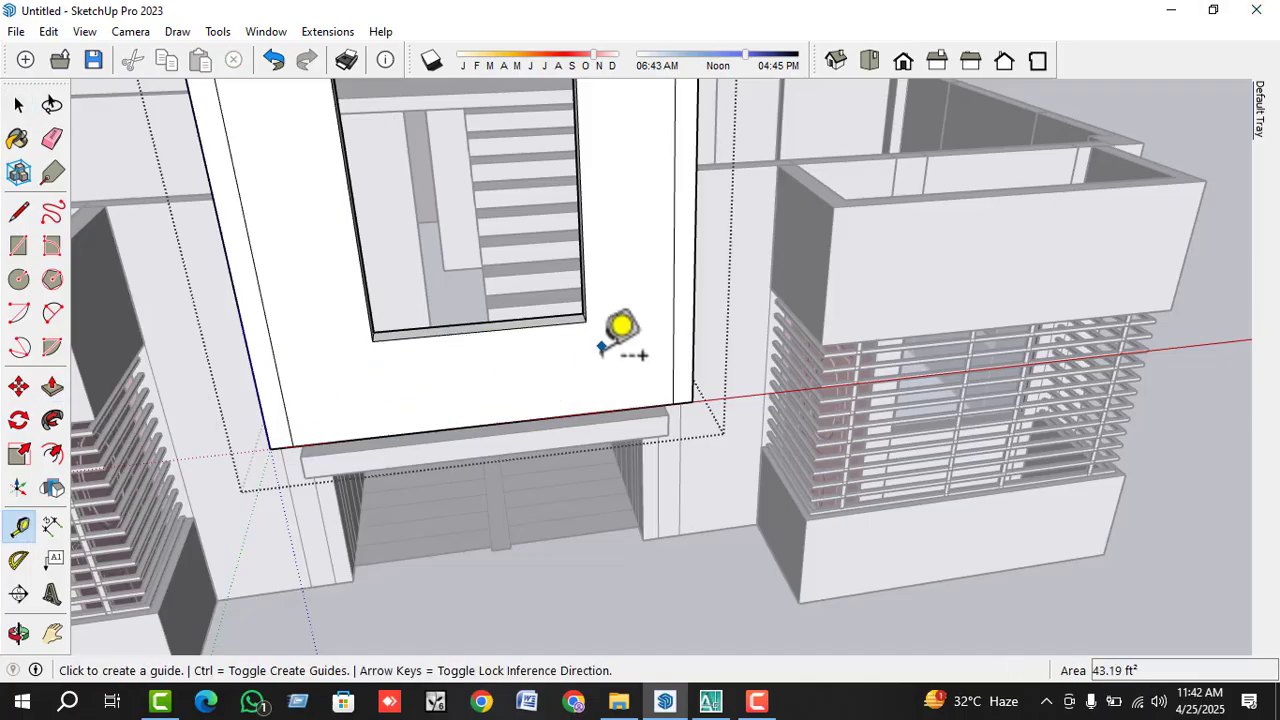
pyautogui.click(552, 416)
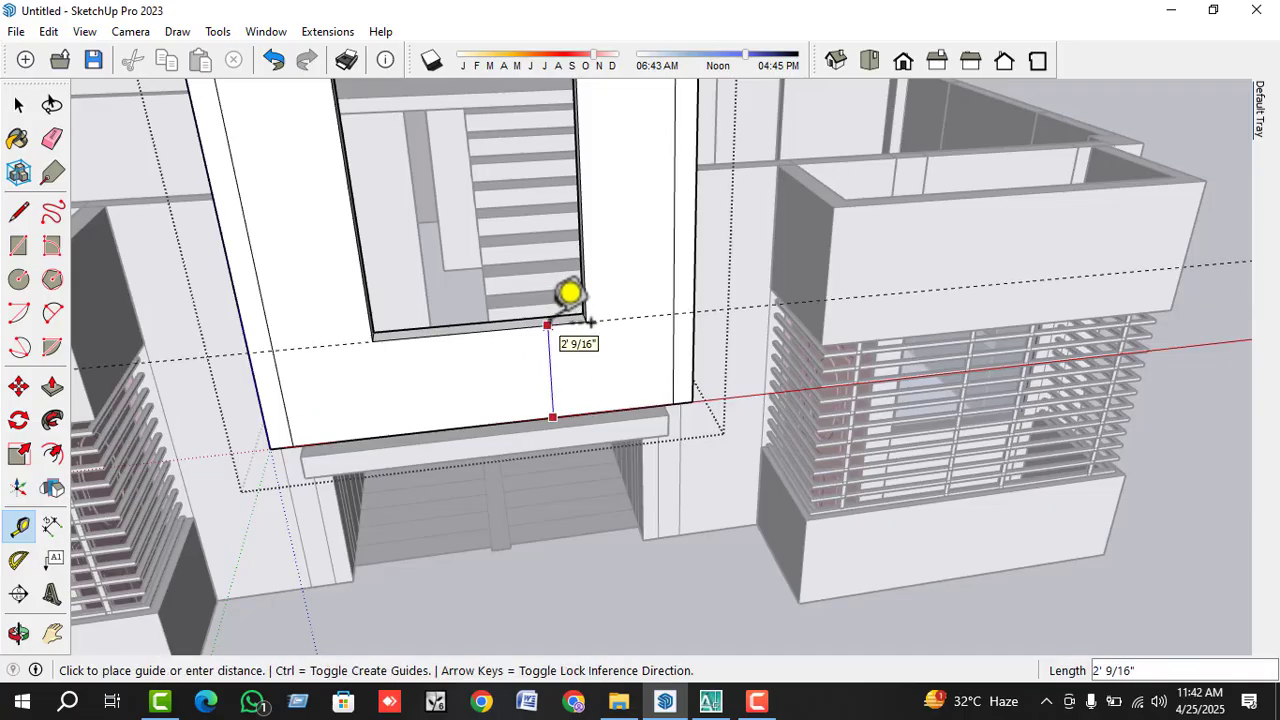
pyautogui.moveTo(590, 322); pyautogui.dragTo(606, 367, button='middle')
pyautogui.press('space')
pyautogui.click(607, 373)
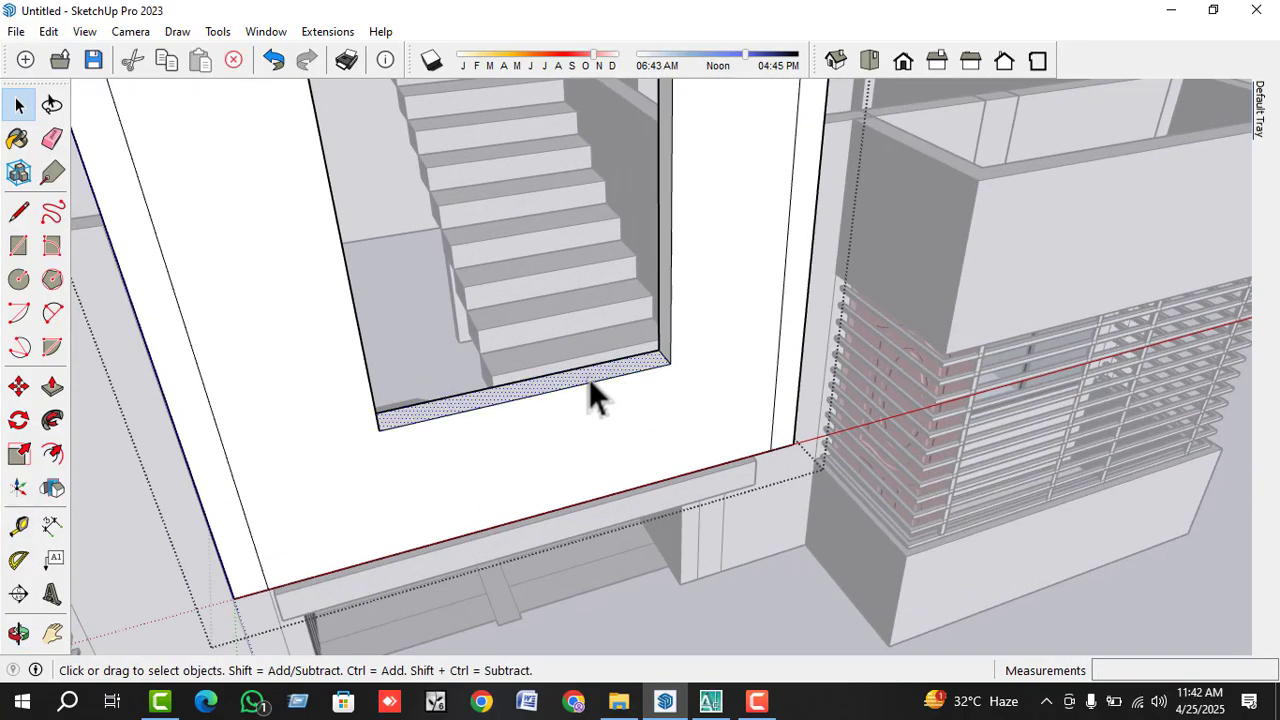
pyautogui.press('p')
pyautogui.click(592, 398)
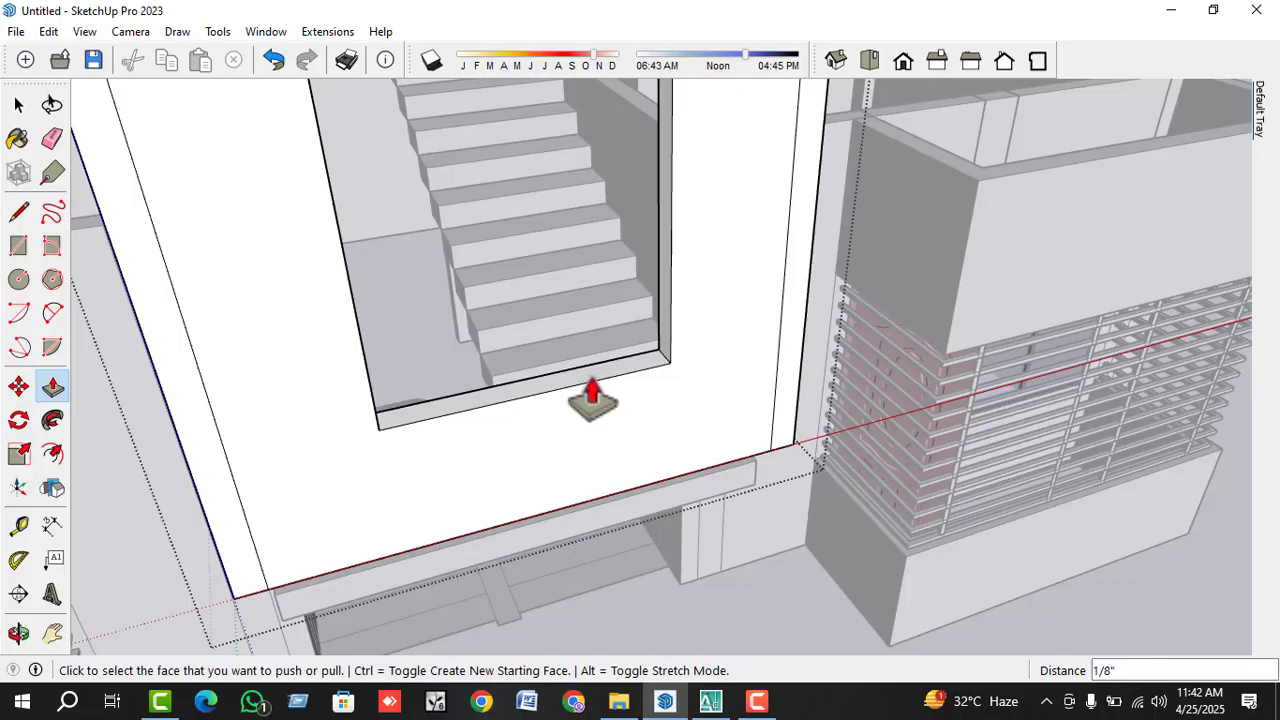
pyautogui.press('space')
# - Exit the front wall group and delete the two guides running through its opening
pyautogui.scroll(-10, 596, 386)
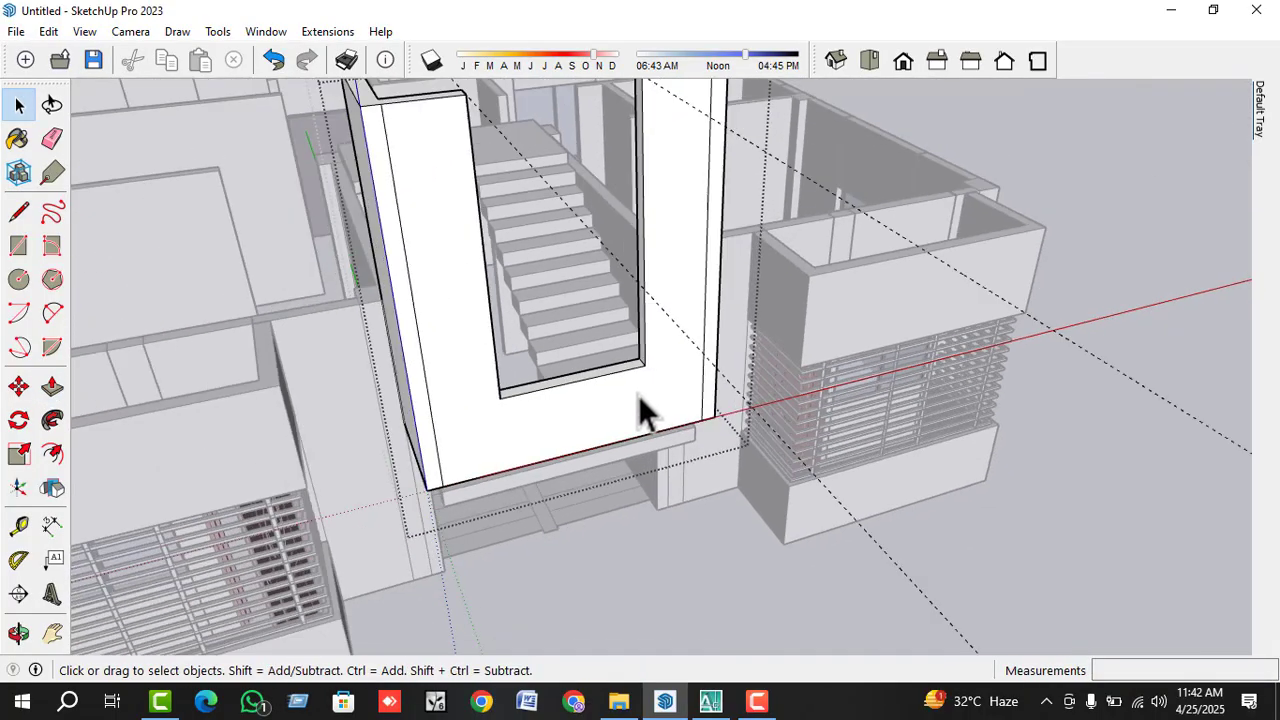
pyautogui.moveTo(855, 493); pyautogui.dragTo(673, 636)
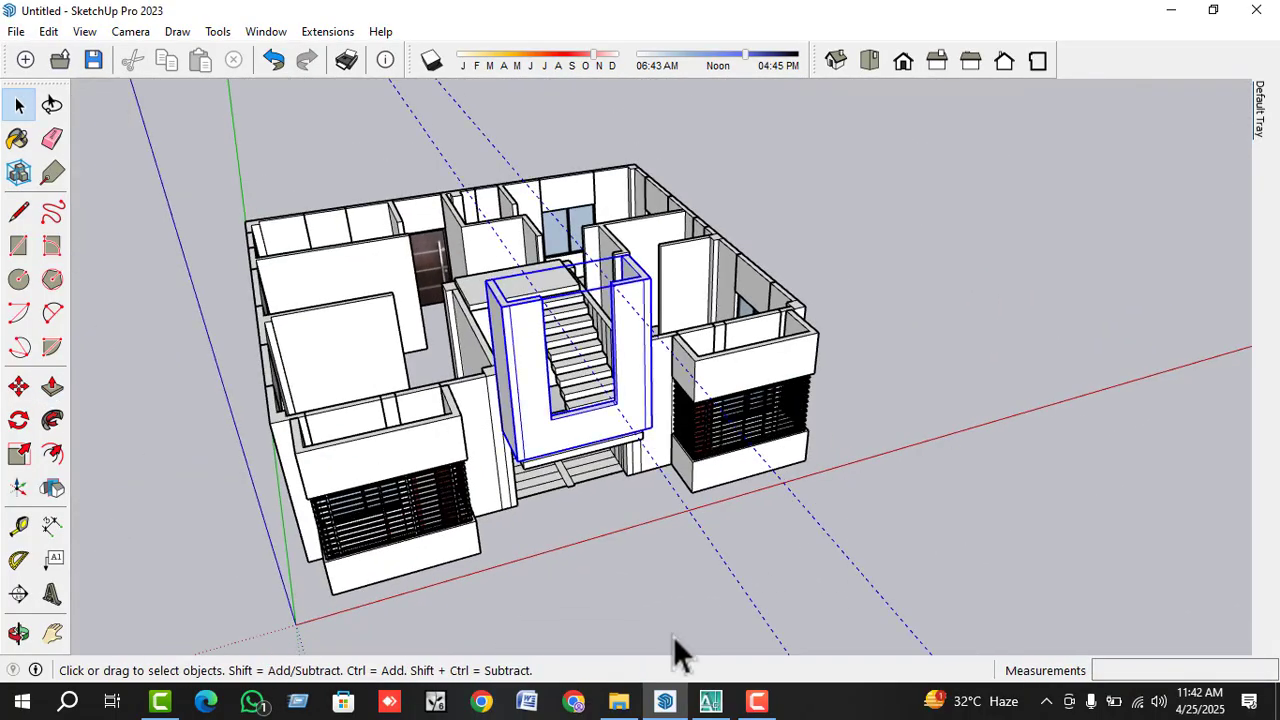
pyautogui.click(737, 592)
pyautogui.doubleClick(741, 585)
pyautogui.click(741, 585)
pyautogui.click(741, 585)
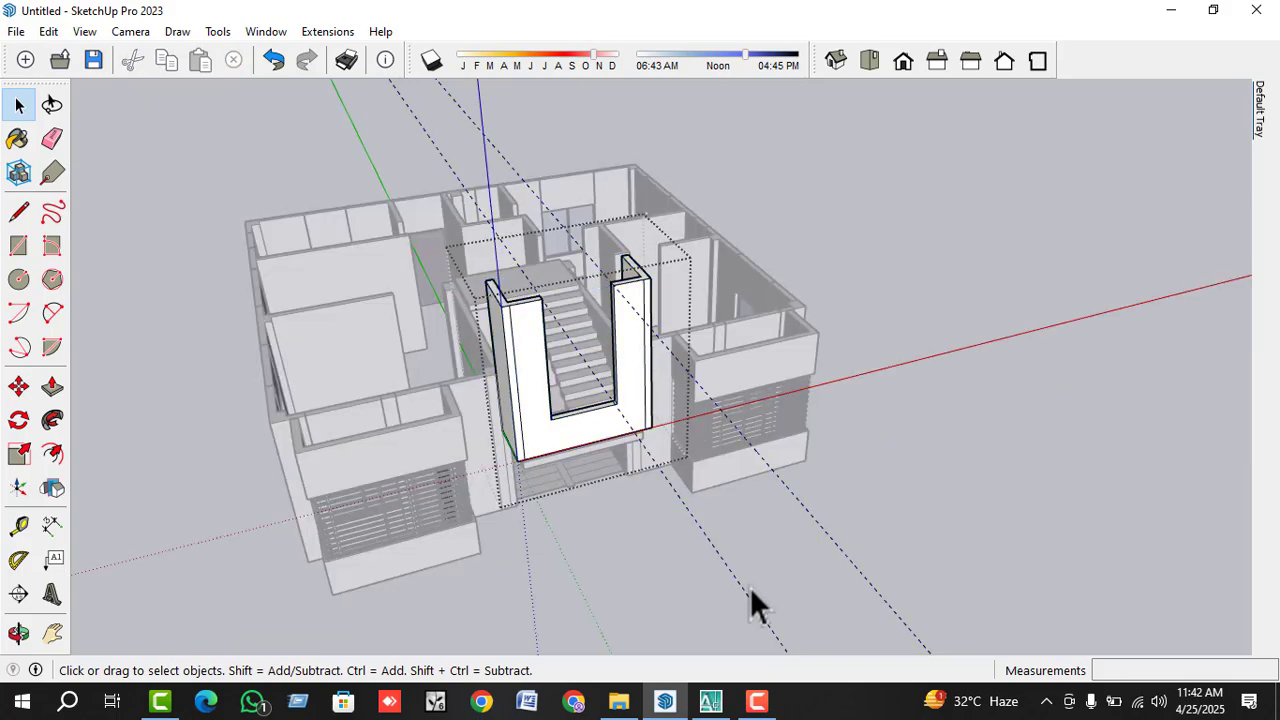
pyautogui.click(744, 591)
pyautogui.press('Delete')
pyautogui.click(772, 569)
pyautogui.moveTo(772, 569); pyautogui.dragTo(655, 486, button='middle')
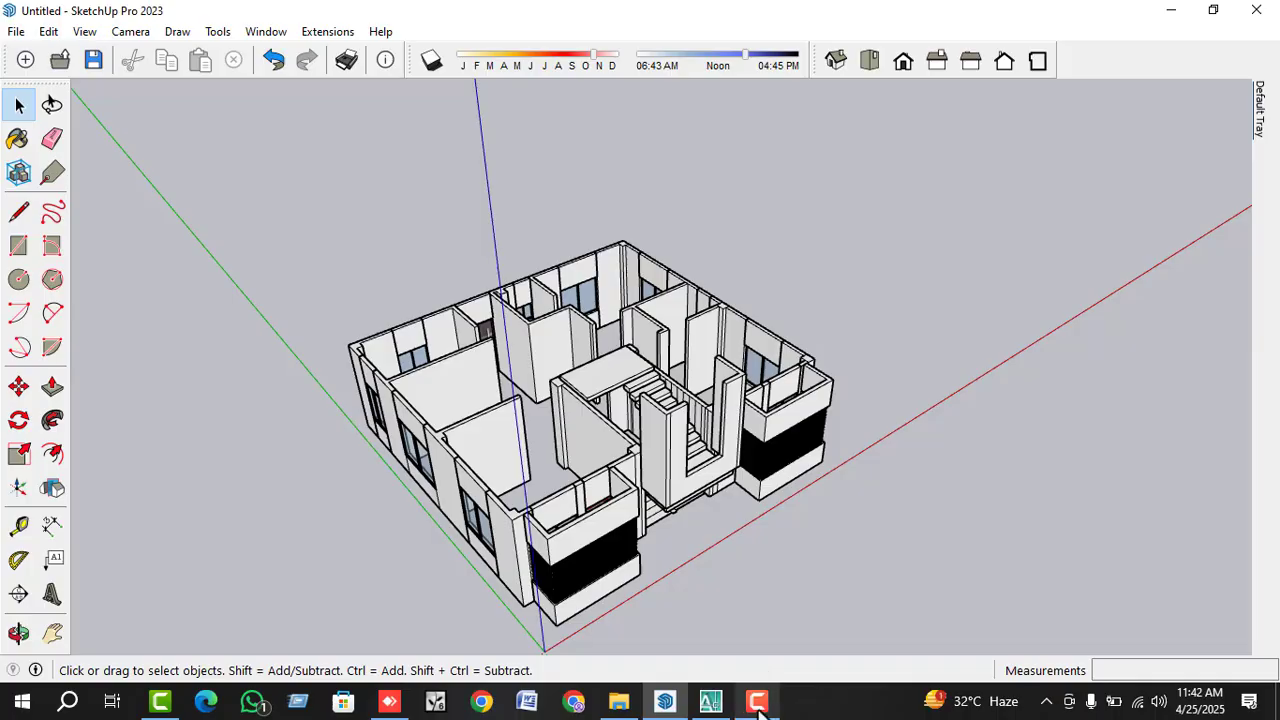
# - Look over the house model from the front, the balcony side and the window side
pyautogui.moveTo(760, 710)
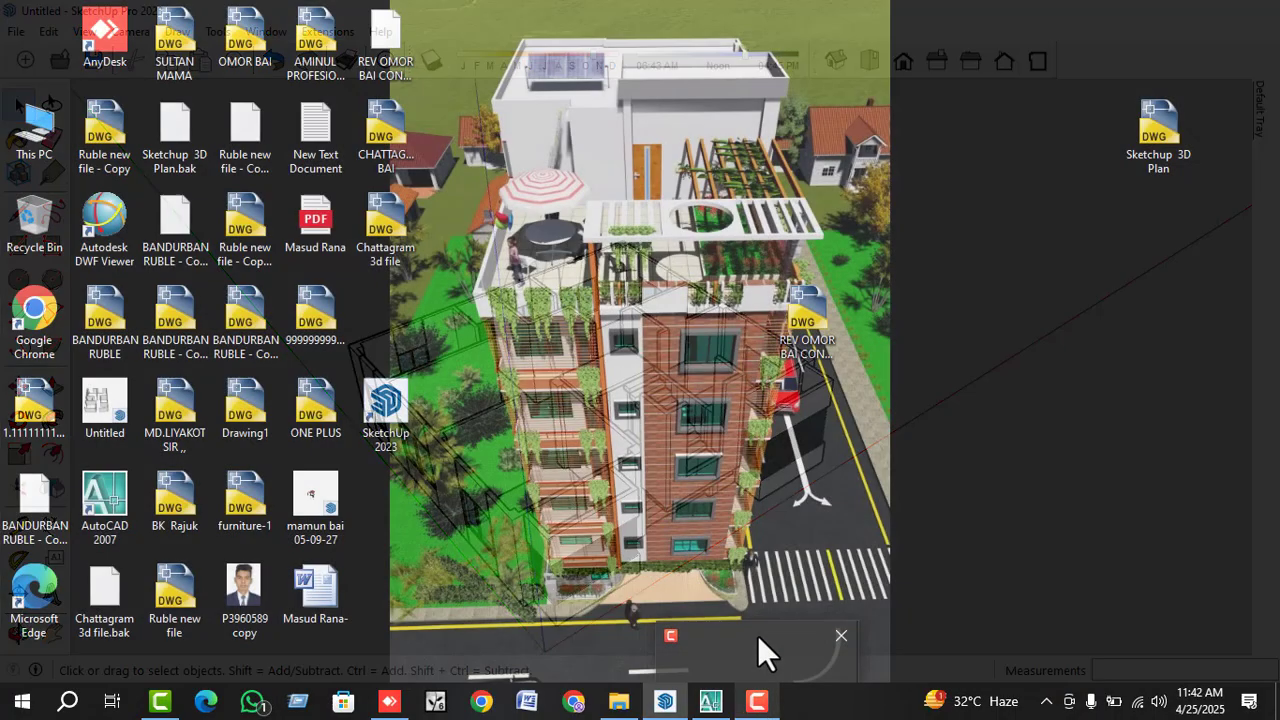
pyautogui.click(758, 640)
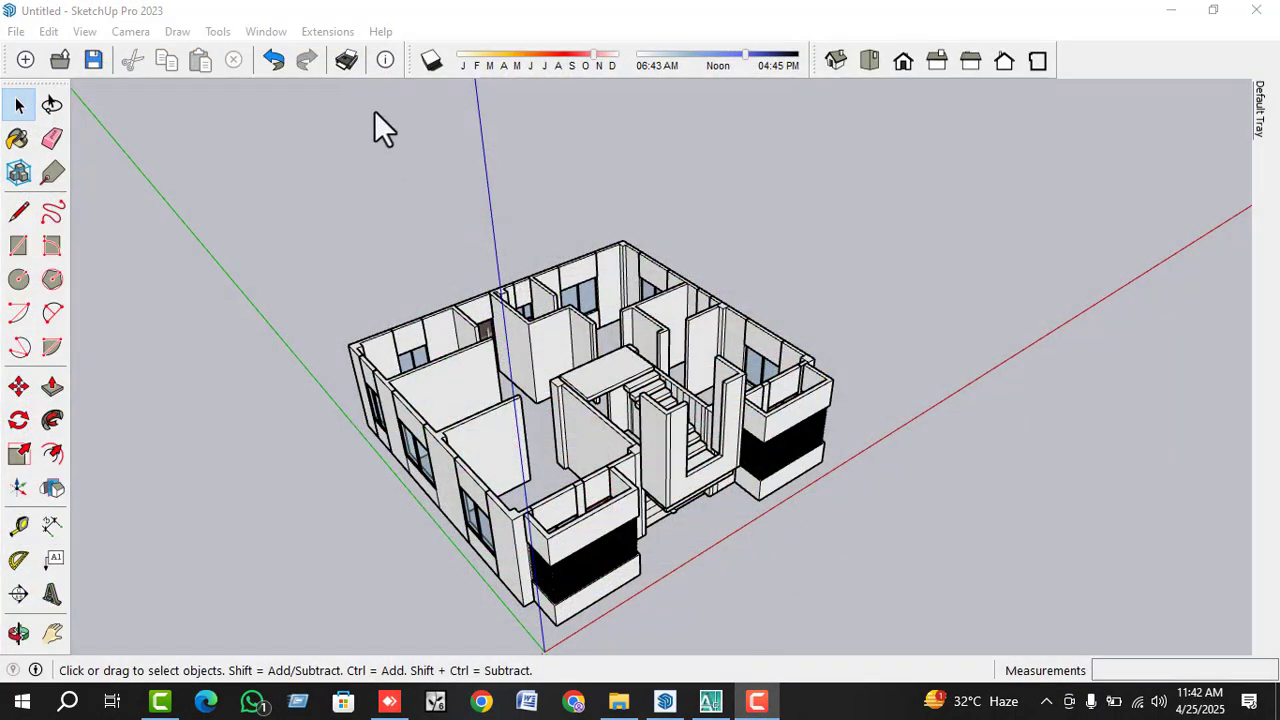
pyautogui.moveTo(554, 301)
pyautogui.mouseDown(button='middle')
pyautogui.moveTo(596, 333)
pyautogui.moveTo(606, 443)
pyautogui.moveTo(625, 471)
pyautogui.mouseUp(button='middle')
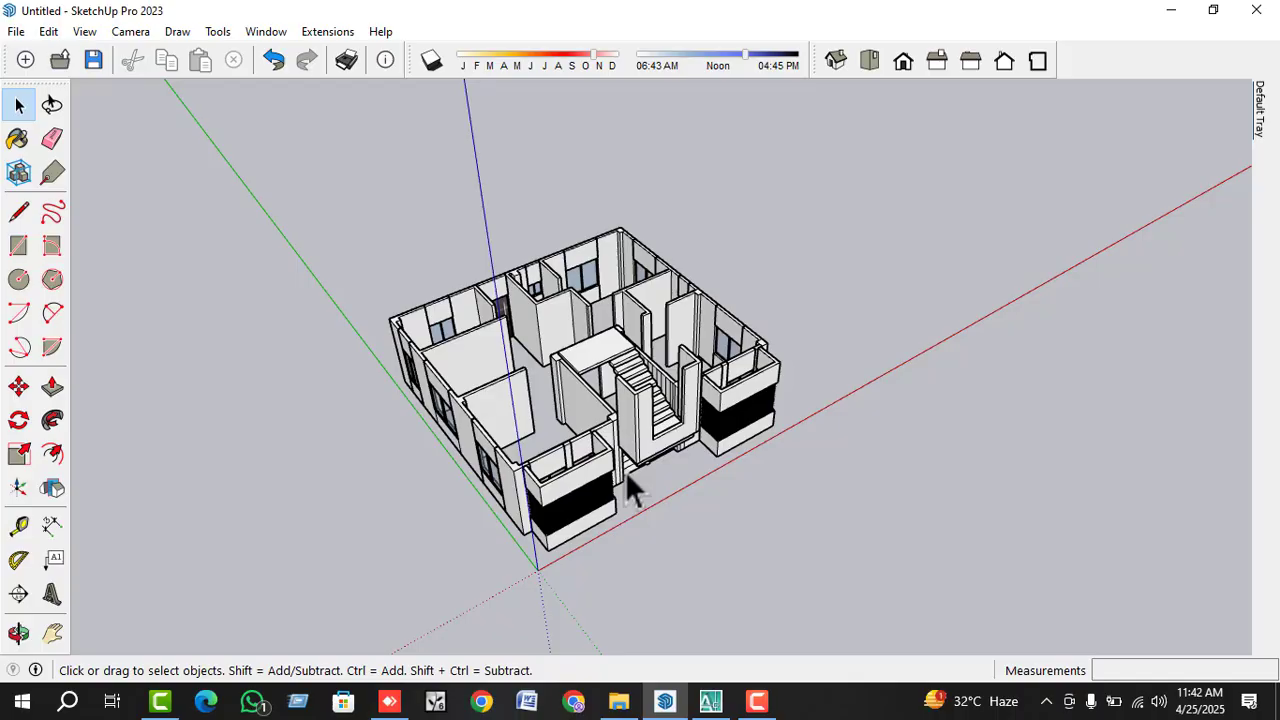
pyautogui.scroll(-2, 674, 591)
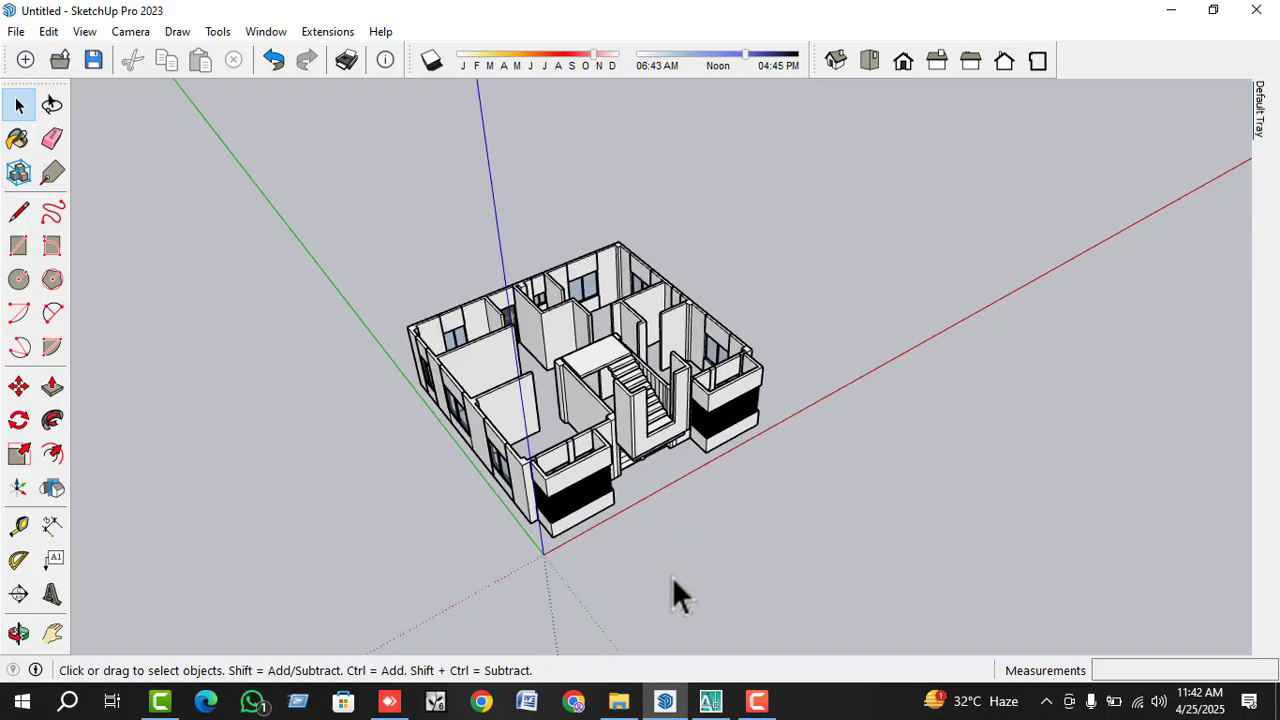
pyautogui.scroll(3, 660, 551)
pyautogui.moveTo(660, 551); pyautogui.dragTo(671, 229, button='middle')
pyautogui.scroll(-2, 660, 417)
pyautogui.scroll(4, 671, 229)
pyautogui.moveTo(755, 333); pyautogui.dragTo(730, 320, button='middle')
pyautogui.scroll(-2, 868, 320)
pyautogui.moveTo(1003, 141); pyautogui.dragTo(783, 210, button='middle')
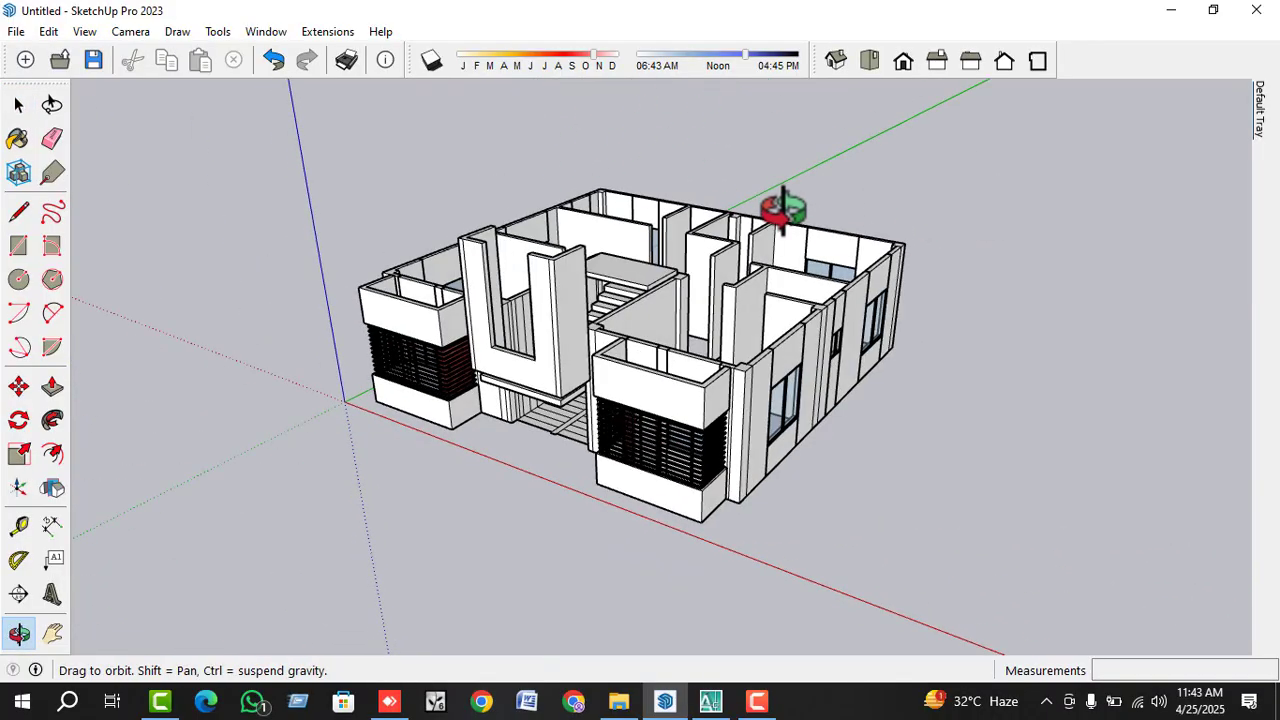
pyautogui.moveTo(771, 263); pyautogui.dragTo(557, 323, button='middle')
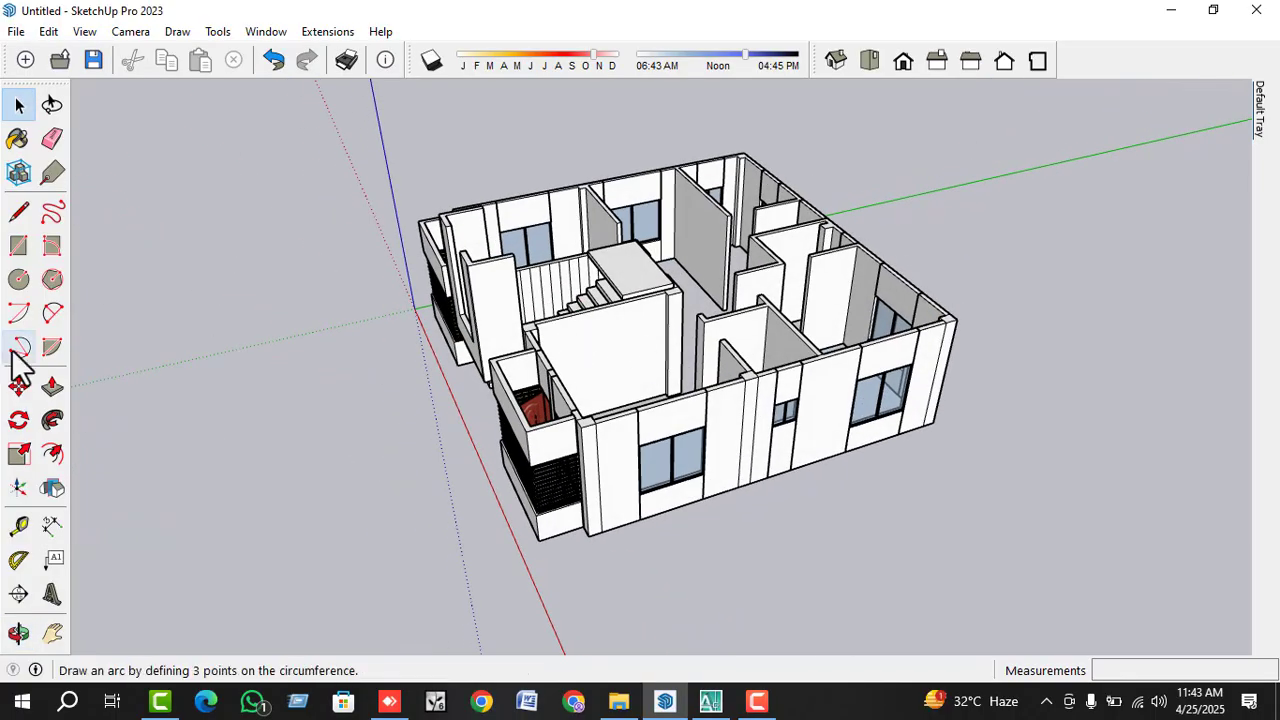
# - Draw a rectangle over the wall tops between opposite corners of the house, group it and open the group
pyautogui.click(18, 245)
pyautogui.scroll(3, 560, 410)
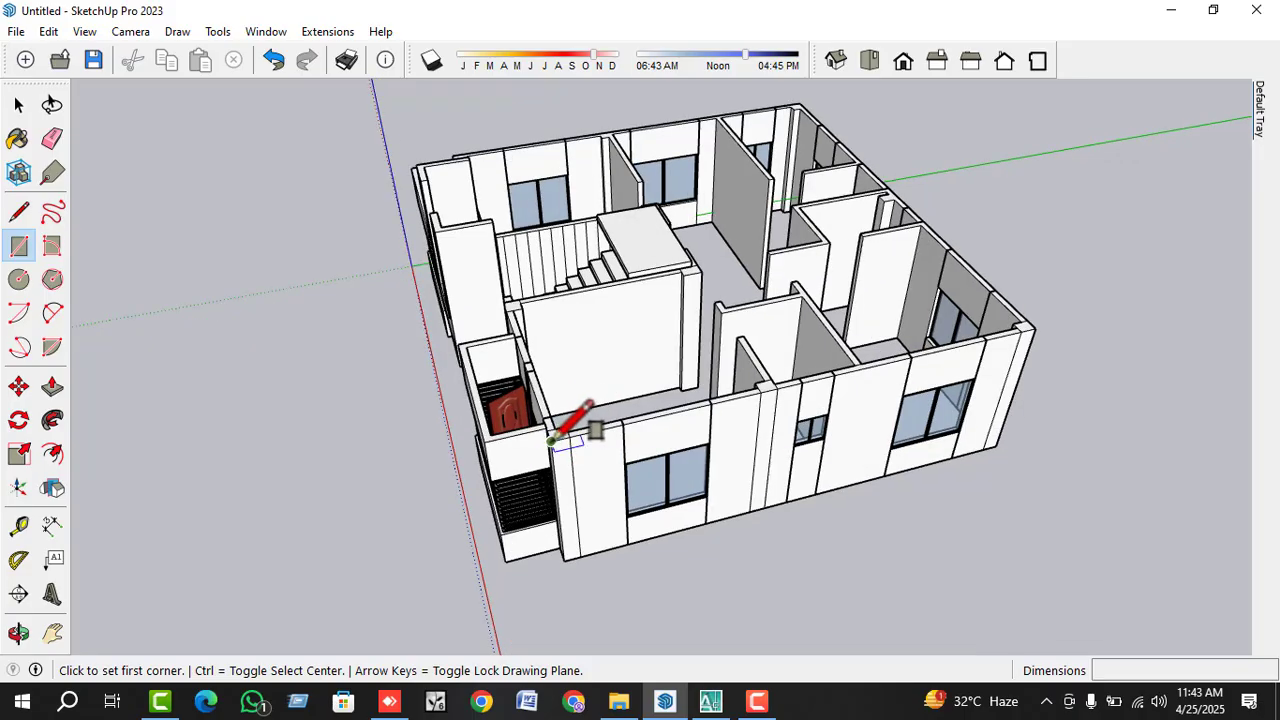
pyautogui.click(550, 440)
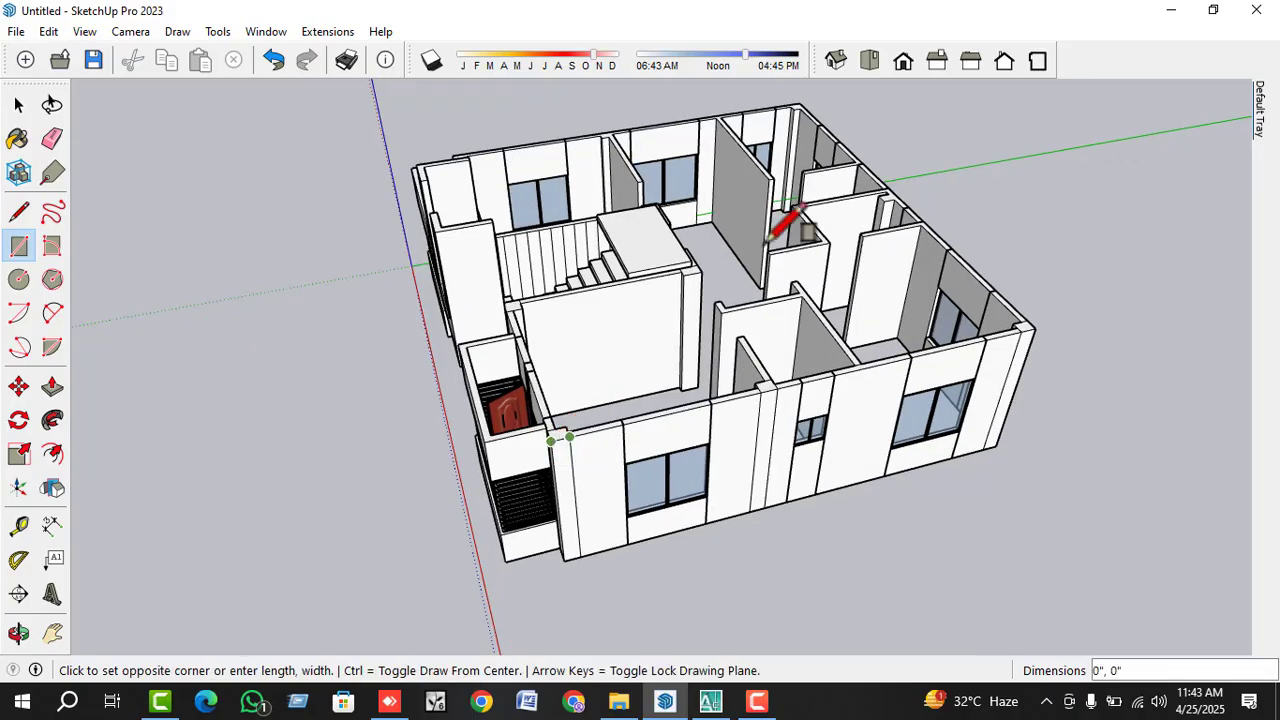
pyautogui.click(800, 103)
pyautogui.press('space')
pyautogui.click(637, 371)
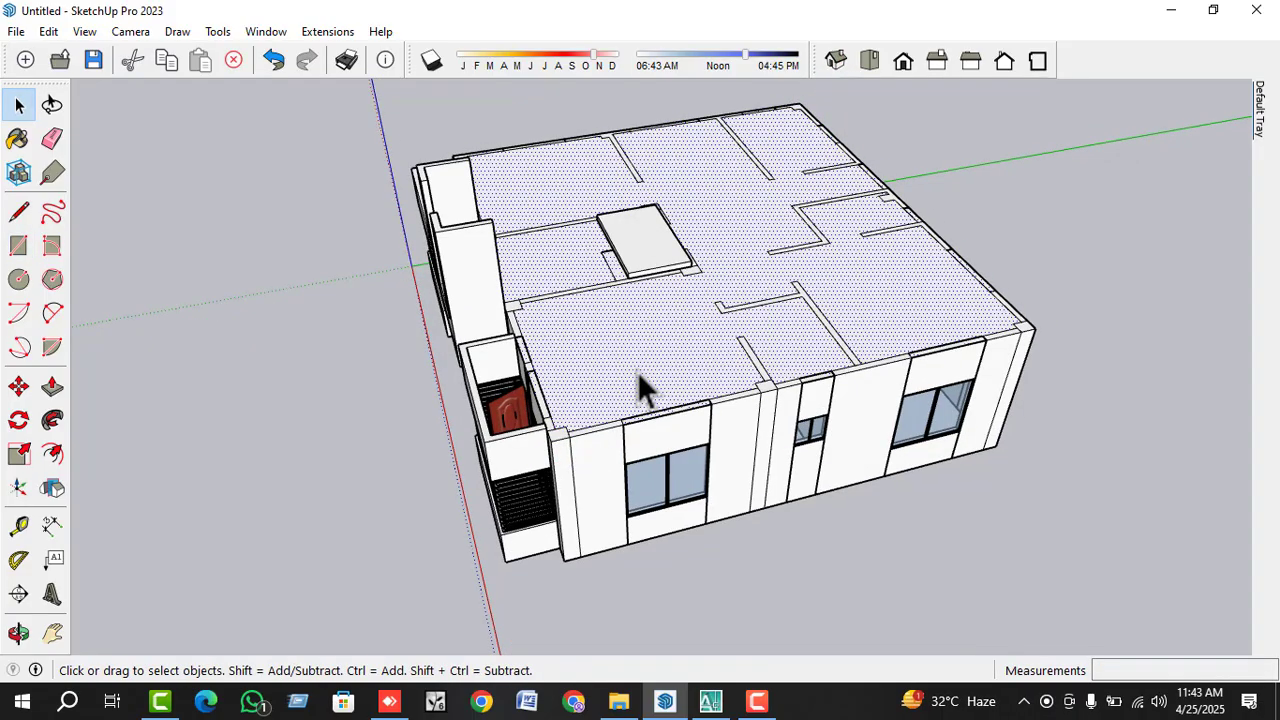
pyautogui.doubleClick(637, 371)
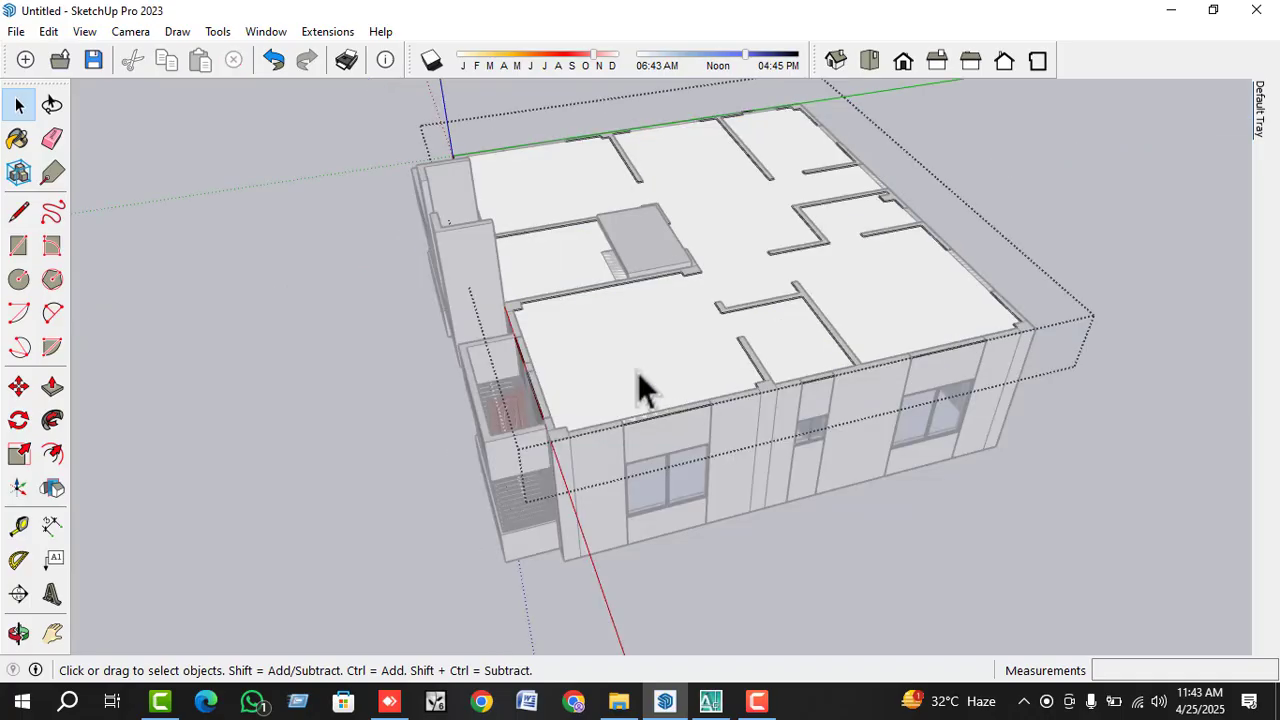
# - Try to extrude the roof slab face upward by about 10 13/16"
pyautogui.press('p')
pyautogui.click(636, 382)
pyautogui.click(637, 378)
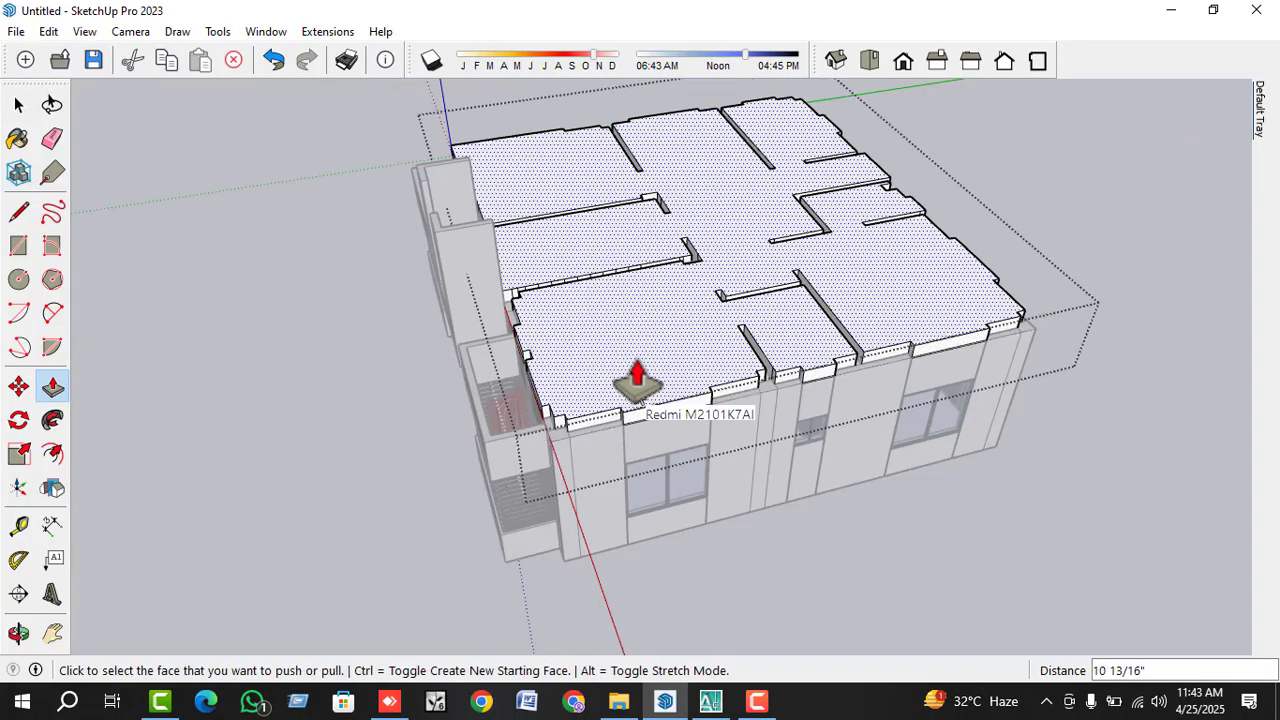
pyautogui.hotkey('ctrl', 'z')
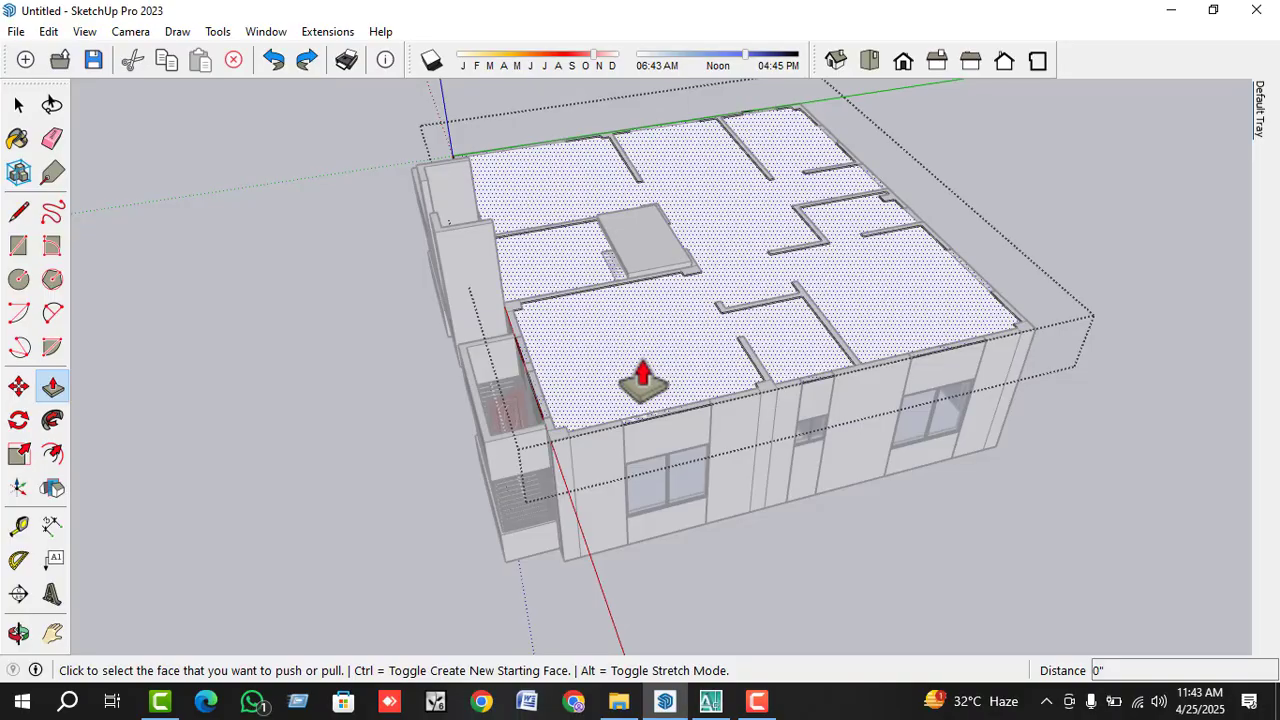
pyautogui.hotkey('ctrl', 'z')
# - Trace lines on the slab face around the front column of the near stair wall, starting with its 7" edge
pyautogui.press('space')
pyautogui.click(652, 356)
pyautogui.moveTo(652, 356); pyautogui.dragTo(649, 397, button='middle')
pyautogui.scroll(3, 649, 396)
pyautogui.doubleClick(640, 385)
pyautogui.click(640, 385)
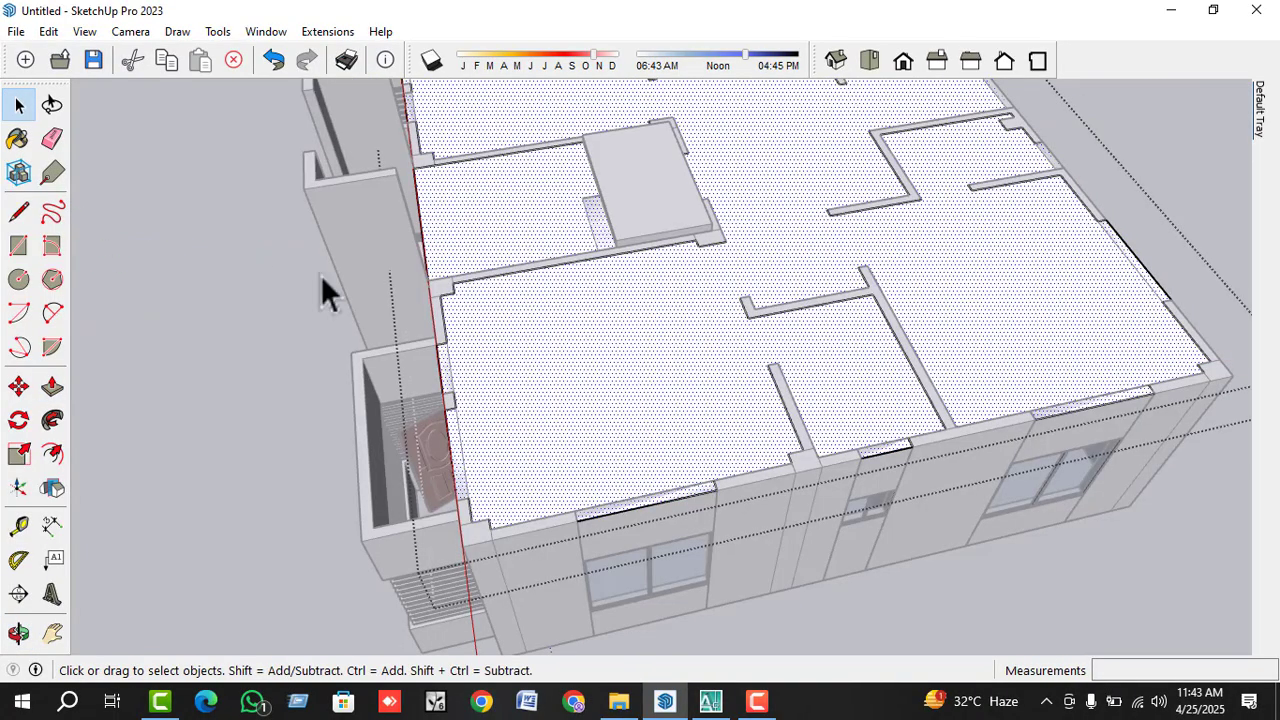
pyautogui.click(18, 211)
pyautogui.scroll(5, 425, 300)
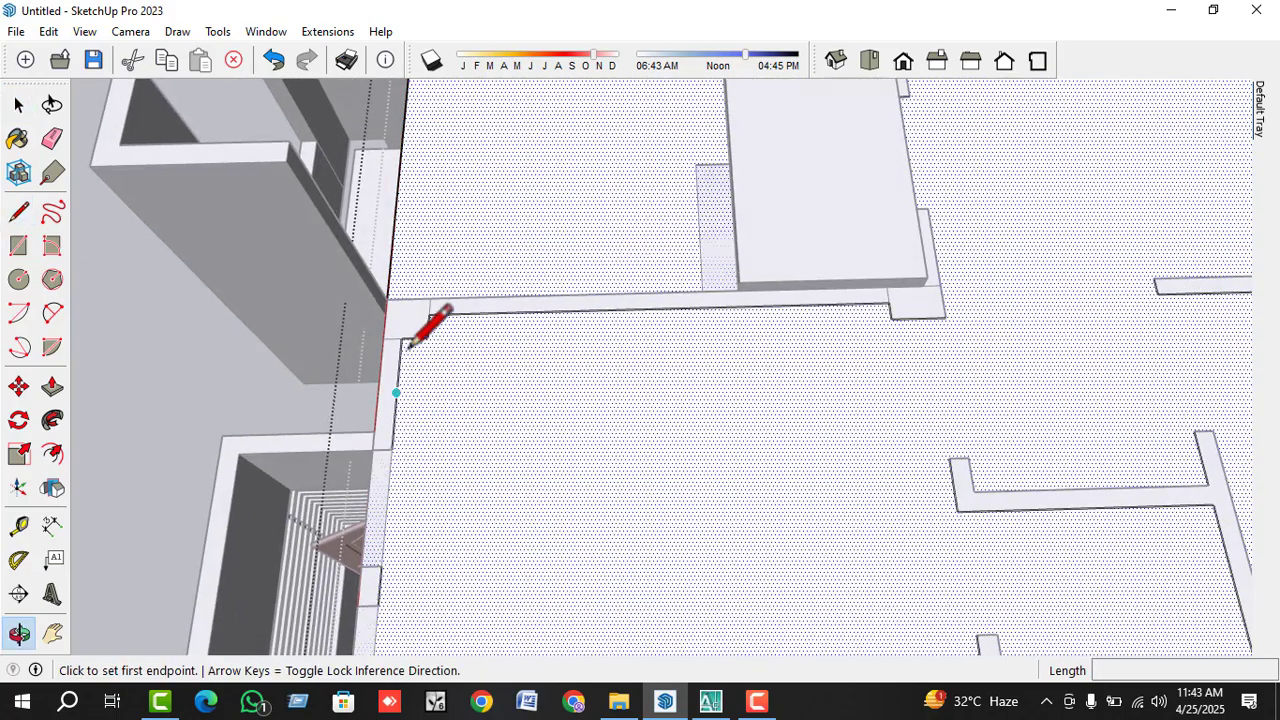
pyautogui.scroll(3, 408, 344)
pyautogui.click(378, 340)
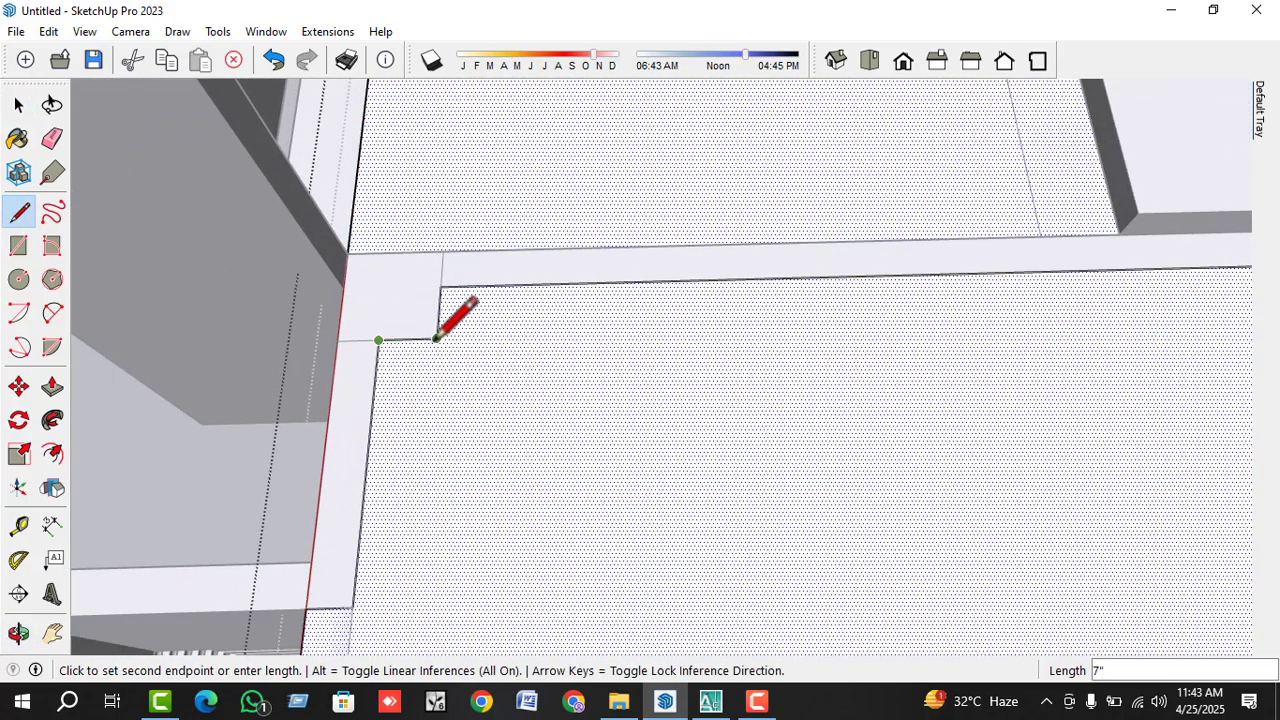
pyautogui.click(437, 338)
pyautogui.click(440, 286)
# - Draw the 10' 7" line along the near stair wall and continue it around the rear column beside the landing
pyautogui.scroll(-2, 400, 371)
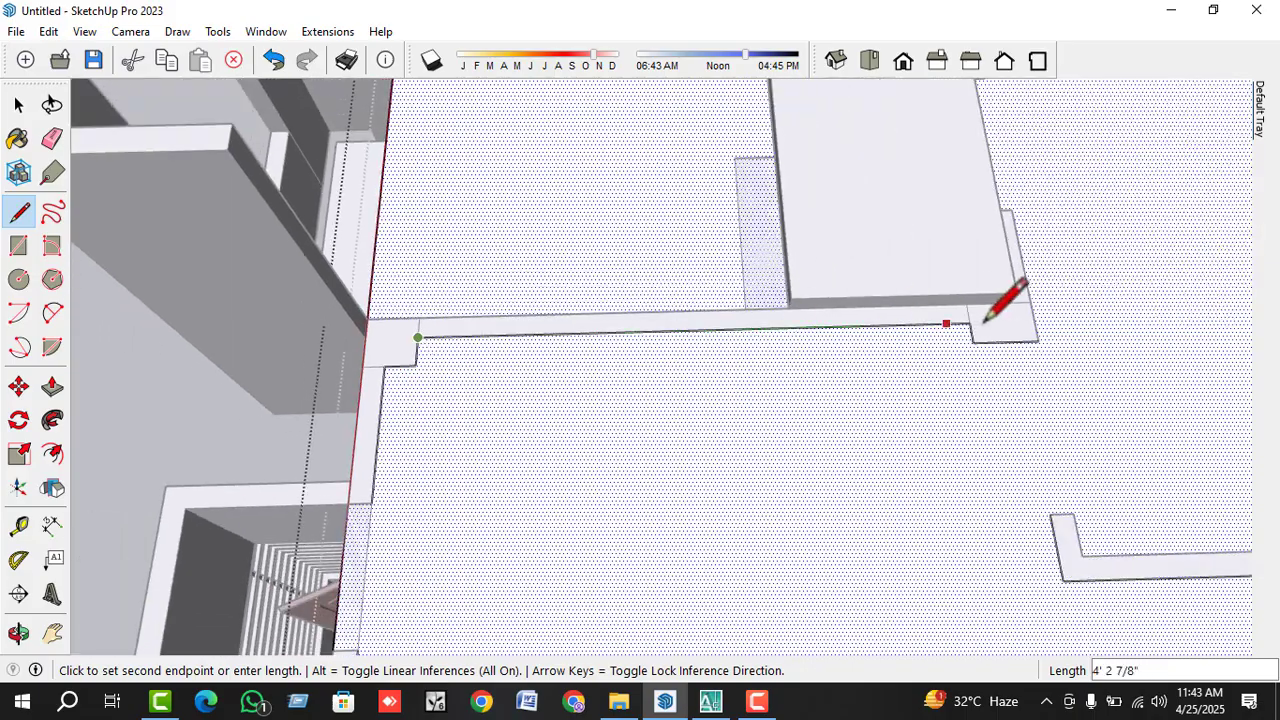
pyautogui.scroll(2, 973, 323)
pyautogui.click(964, 324)
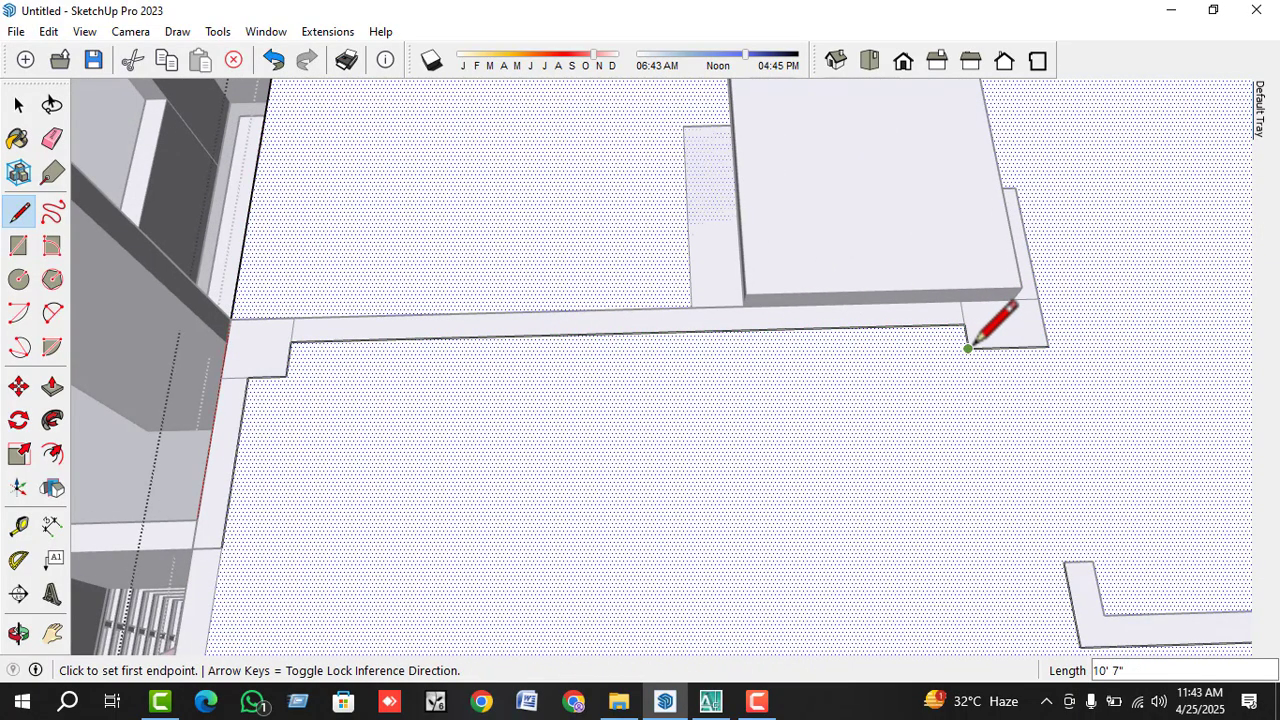
pyautogui.click(967, 347)
pyautogui.click(1046, 346)
# - Join the outer corners of the two rear columns beside the landing, and trace the far stair wall back to its front column
pyautogui.scroll(-2, 543, 486)
pyautogui.scroll(2, 800, 375)
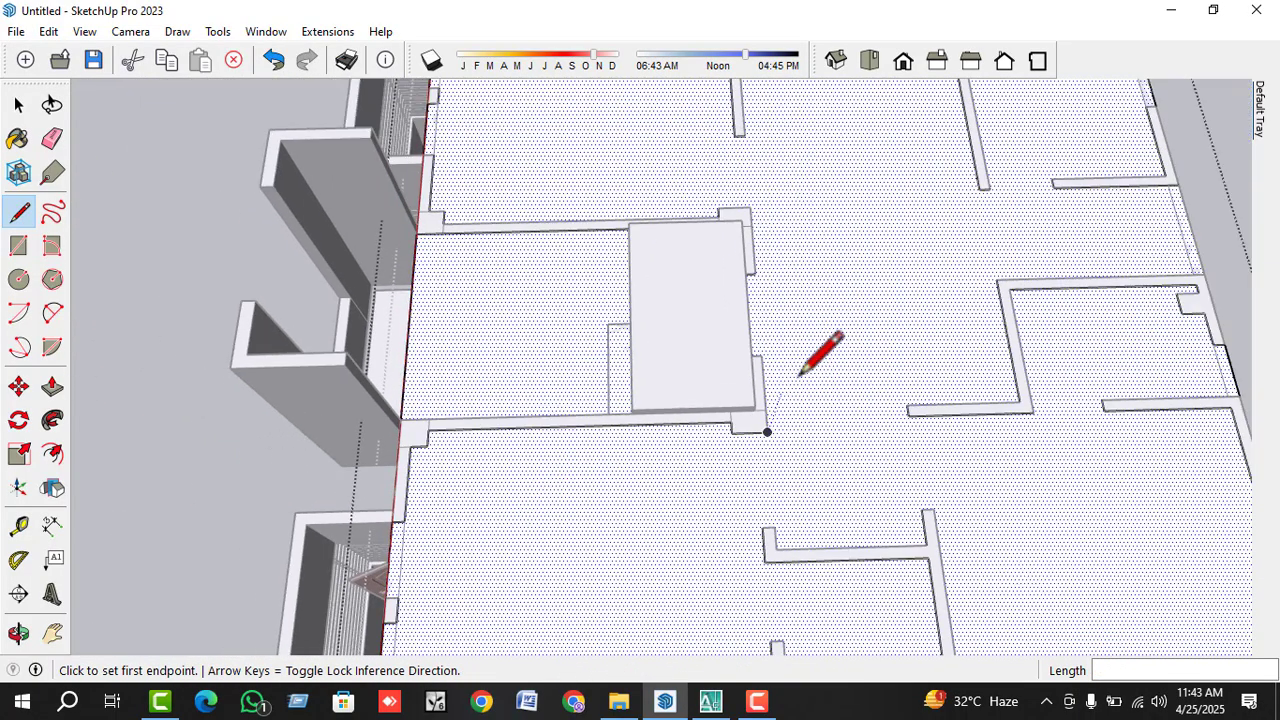
pyautogui.scroll(1, 800, 375)
pyautogui.click(742, 172)
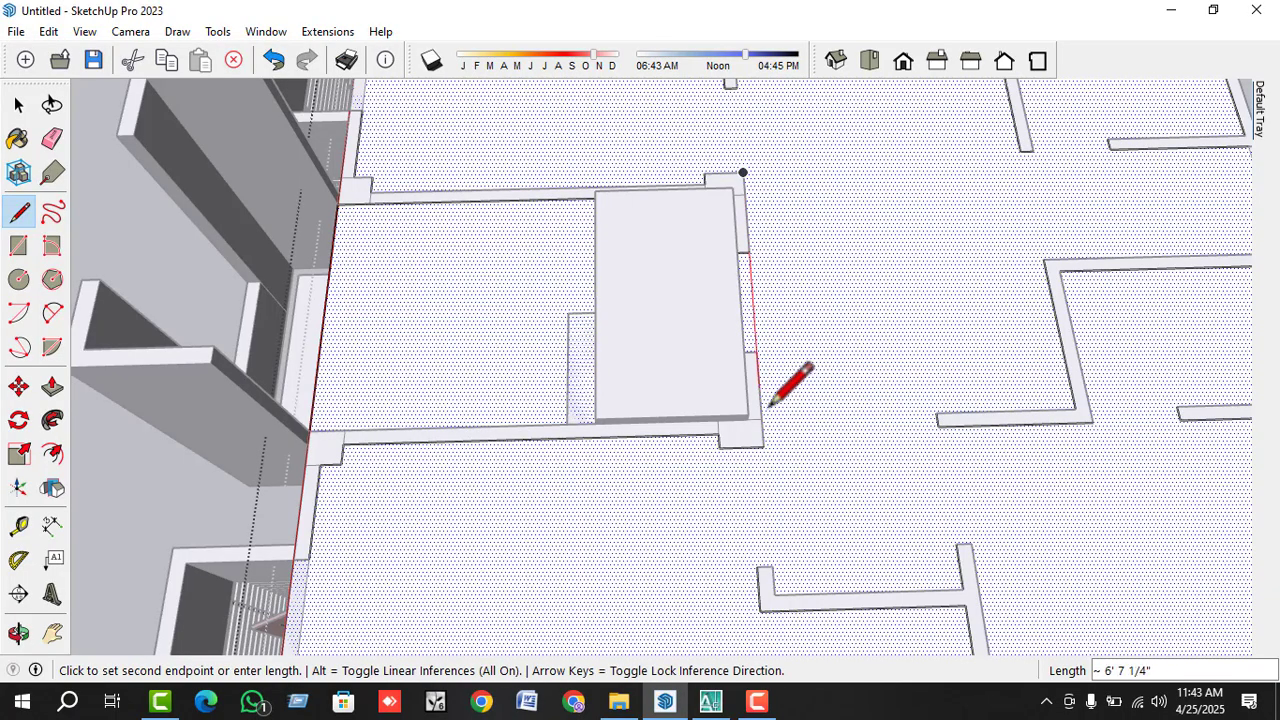
pyautogui.click(762, 445)
pyautogui.scroll(3, 760, 205)
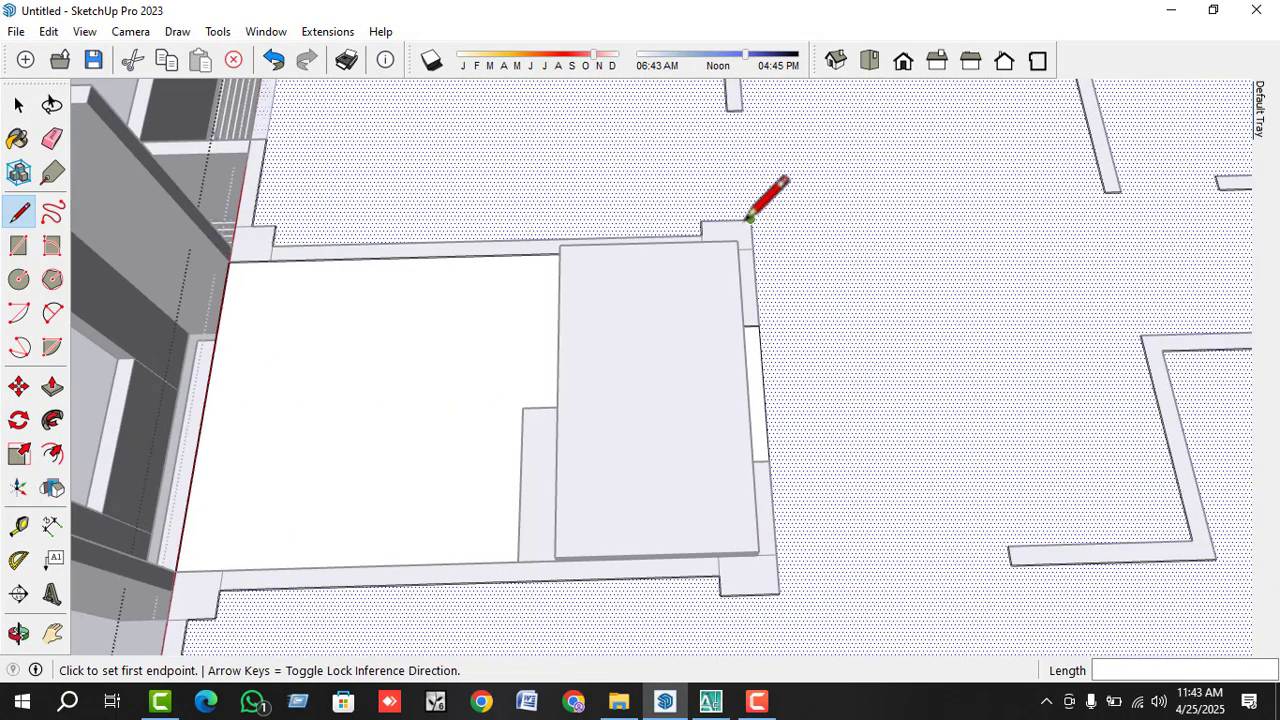
pyautogui.click(749, 218)
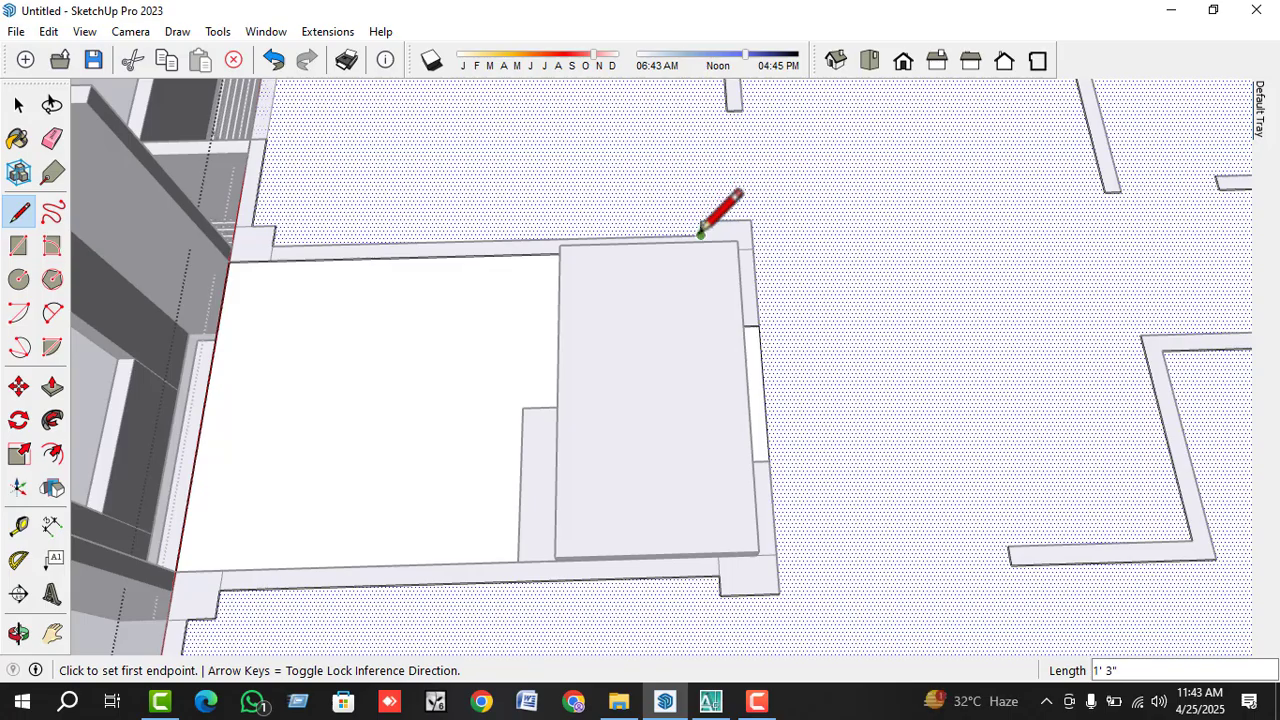
pyautogui.click(252, 225)
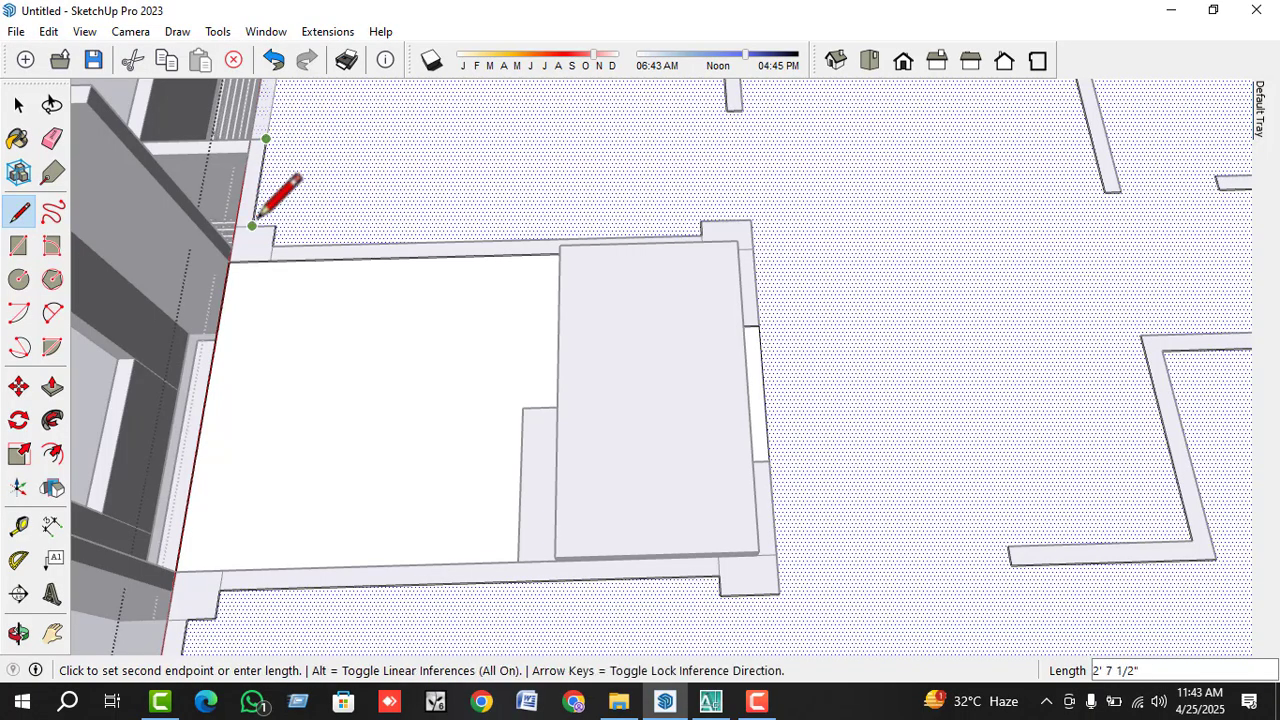
# - Delete the slab face covering the stairwell and exit the group
pyautogui.press('space')
pyautogui.scroll(-2, 701, 183)
pyautogui.scroll(3, 455, 367)
pyautogui.moveTo(455, 367); pyautogui.dragTo(567, 341, button='middle')
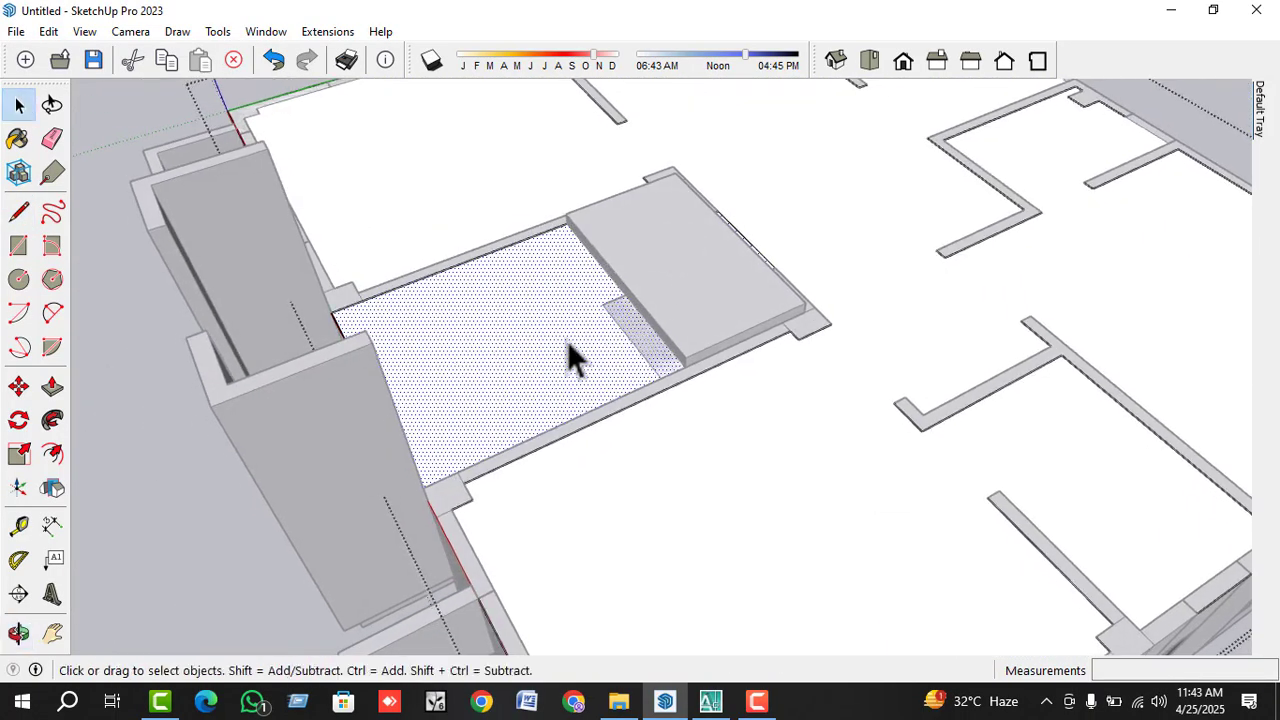
pyautogui.scroll(-6, 568, 345)
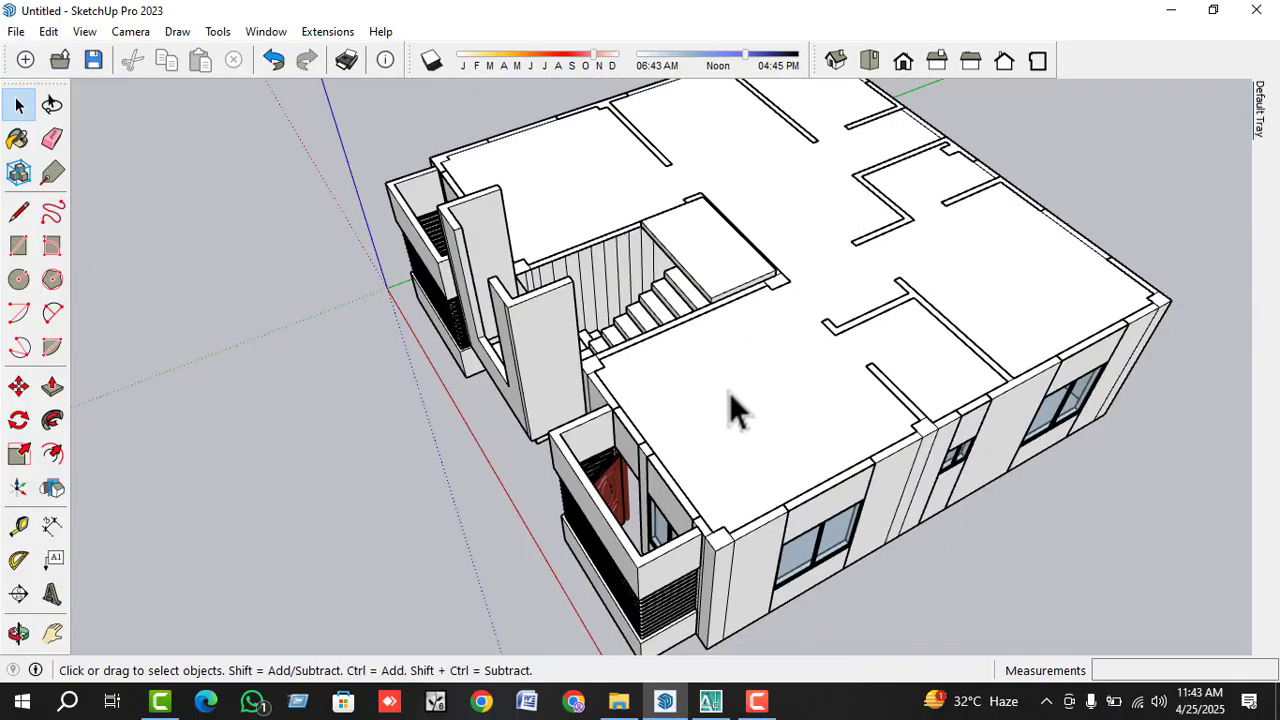
# - Reopen the roof slab group and extrude its face upward into a solid slab
pyautogui.click(730, 395)
pyautogui.doubleClick(729, 392)
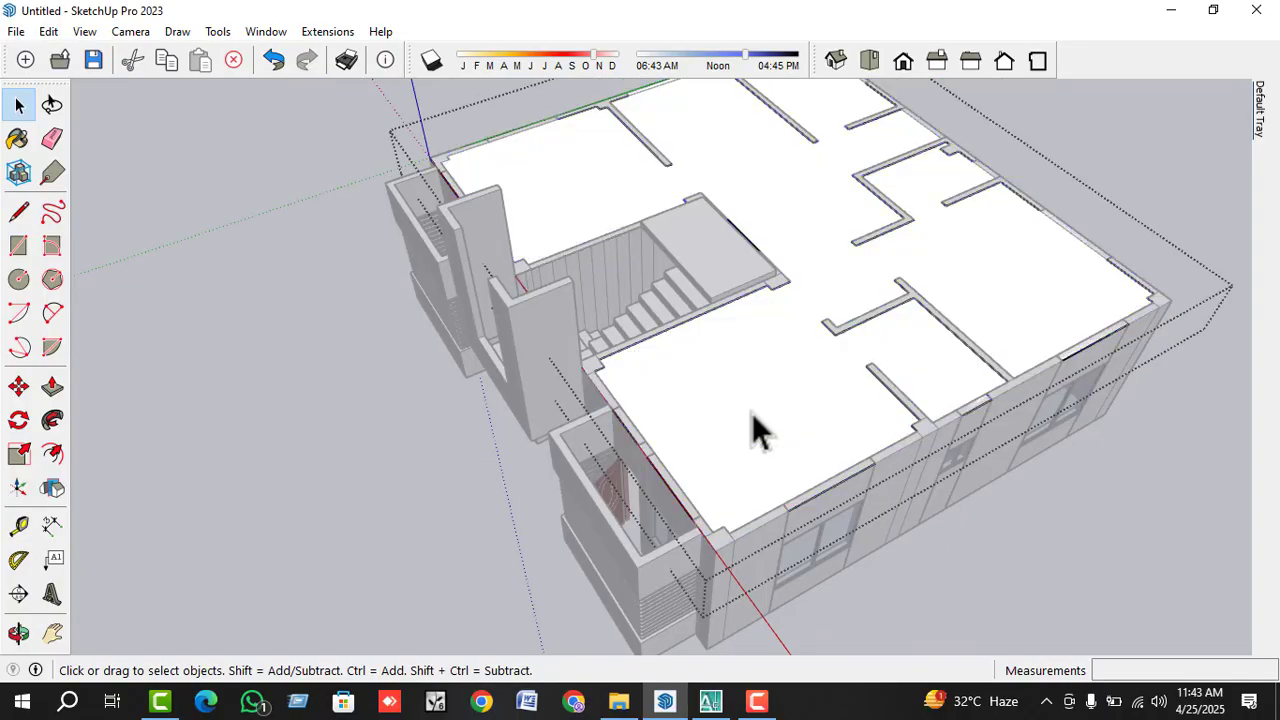
pyautogui.press('p')
pyautogui.doubleClick(751, 420)
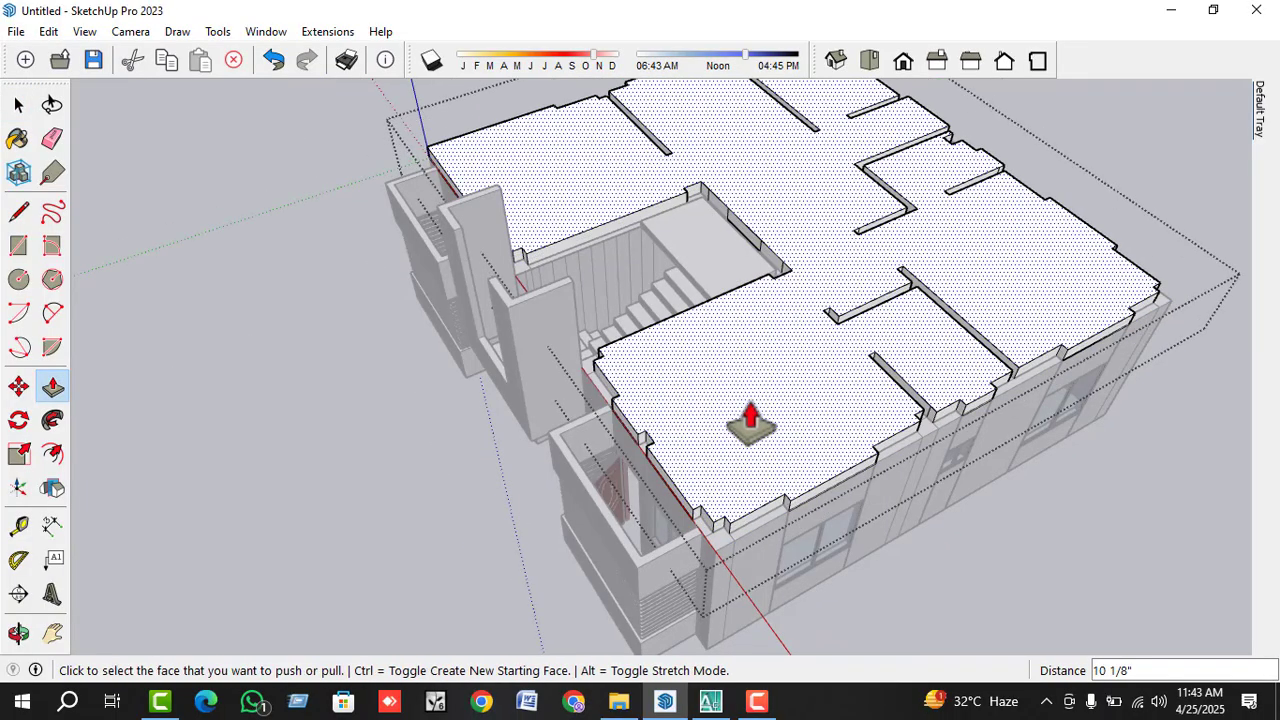
pyautogui.press('Return')
pyautogui.press('space')
# - Push/Pull the slab's edge face at the doorway between the rear columns out to the stair landing
pyautogui.moveTo(720, 399); pyautogui.dragTo(769, 434, button='middle')
pyautogui.scroll(6, 774, 288)
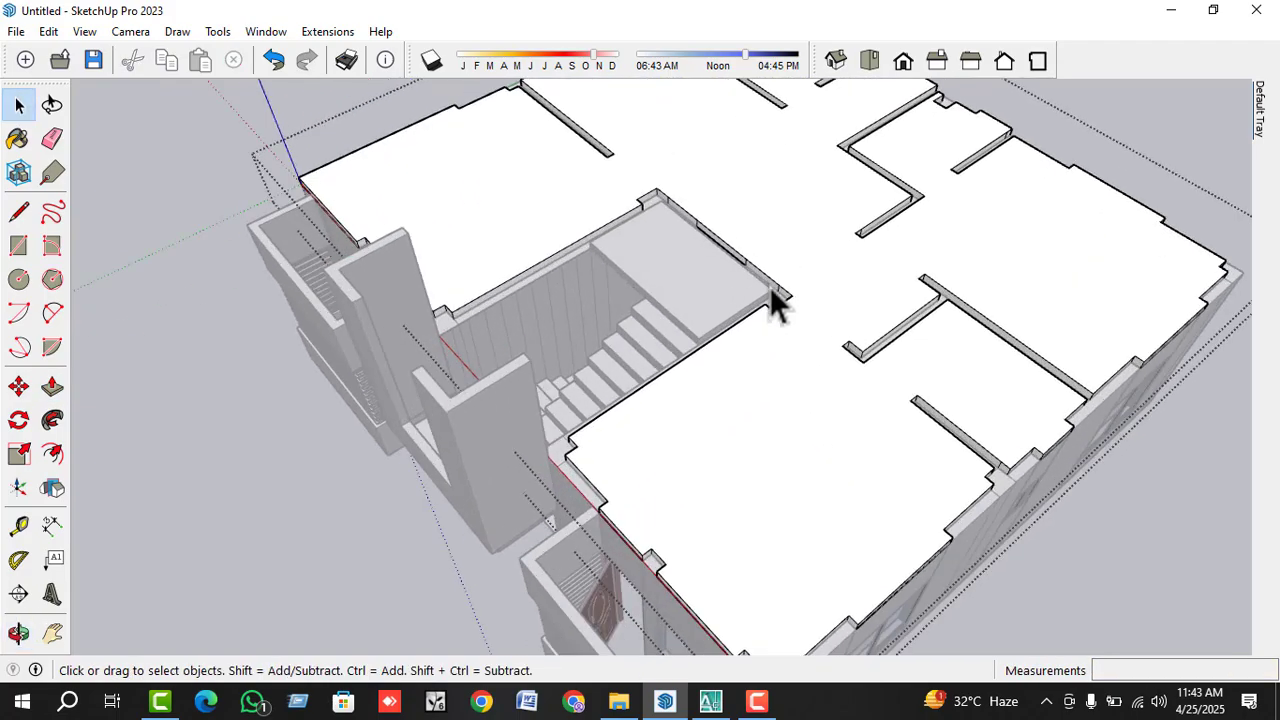
pyautogui.scroll(3, 780, 295)
pyautogui.moveTo(780, 286); pyautogui.dragTo(517, 317, button='middle')
pyautogui.scroll(1, 575, 410)
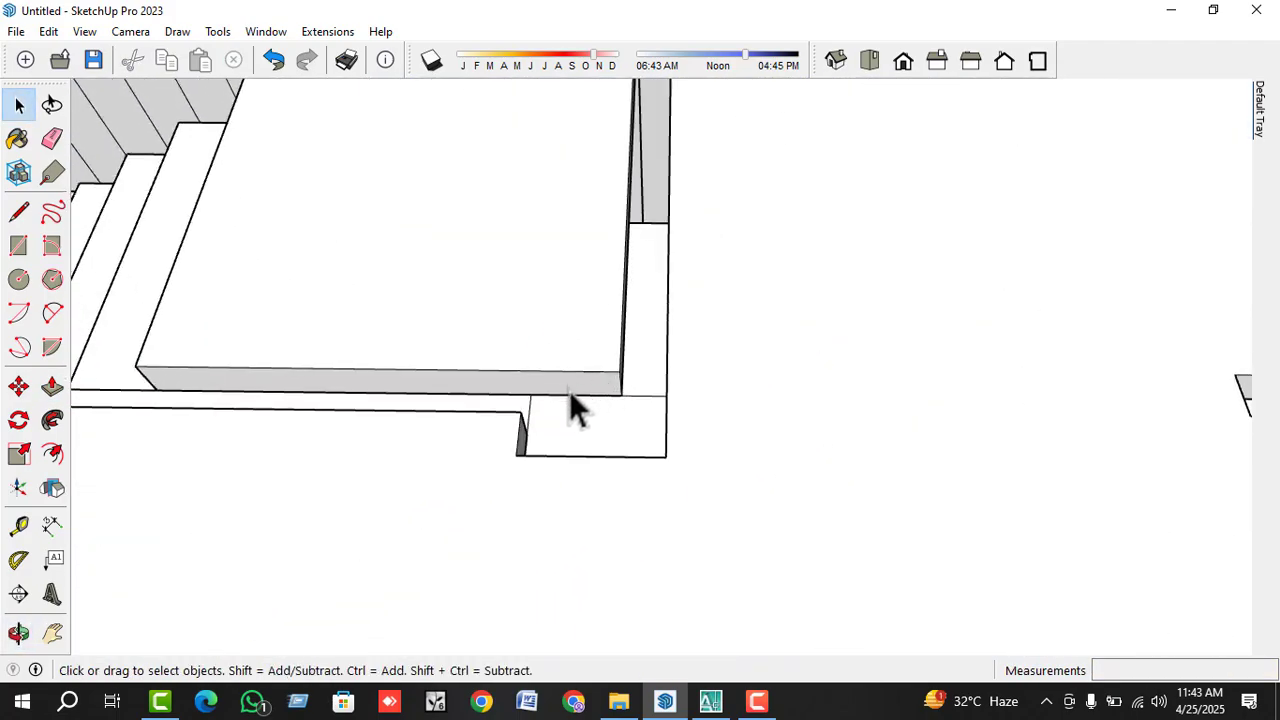
pyautogui.scroll(-5, 572, 380)
pyautogui.moveTo(697, 334); pyautogui.dragTo(699, 360, button='middle')
pyautogui.scroll(5, 708, 214)
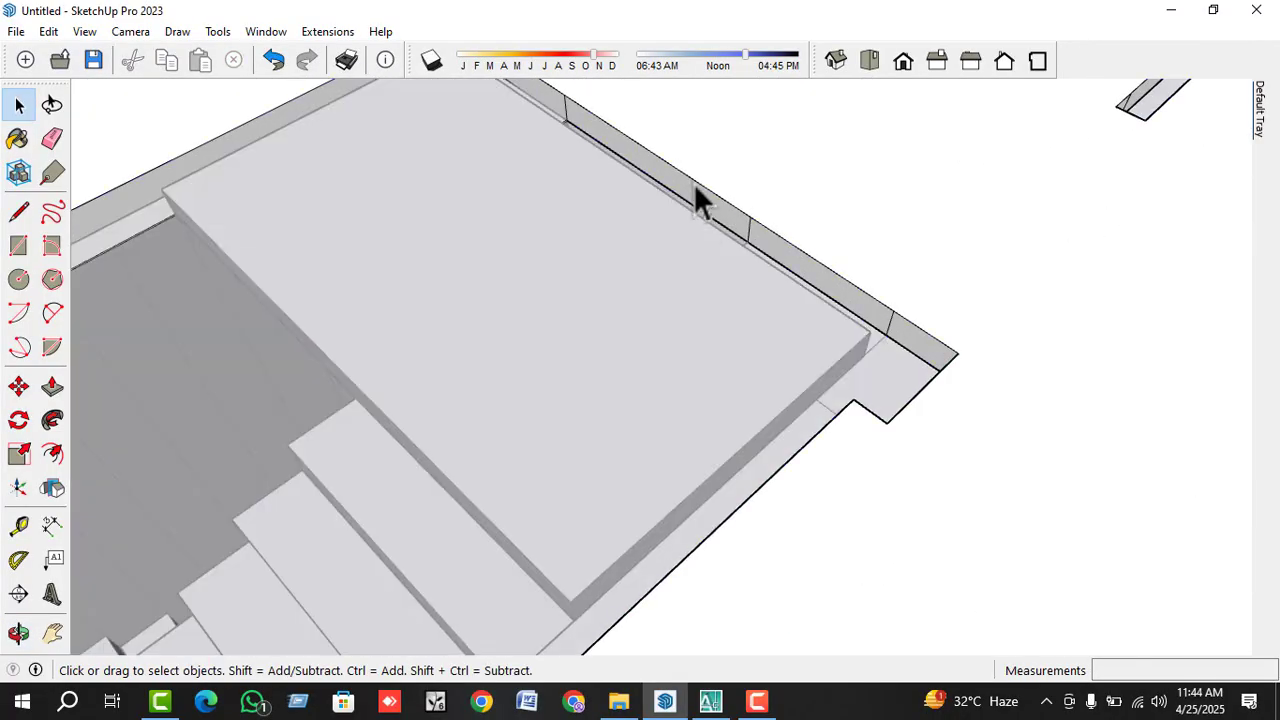
pyautogui.click(696, 190)
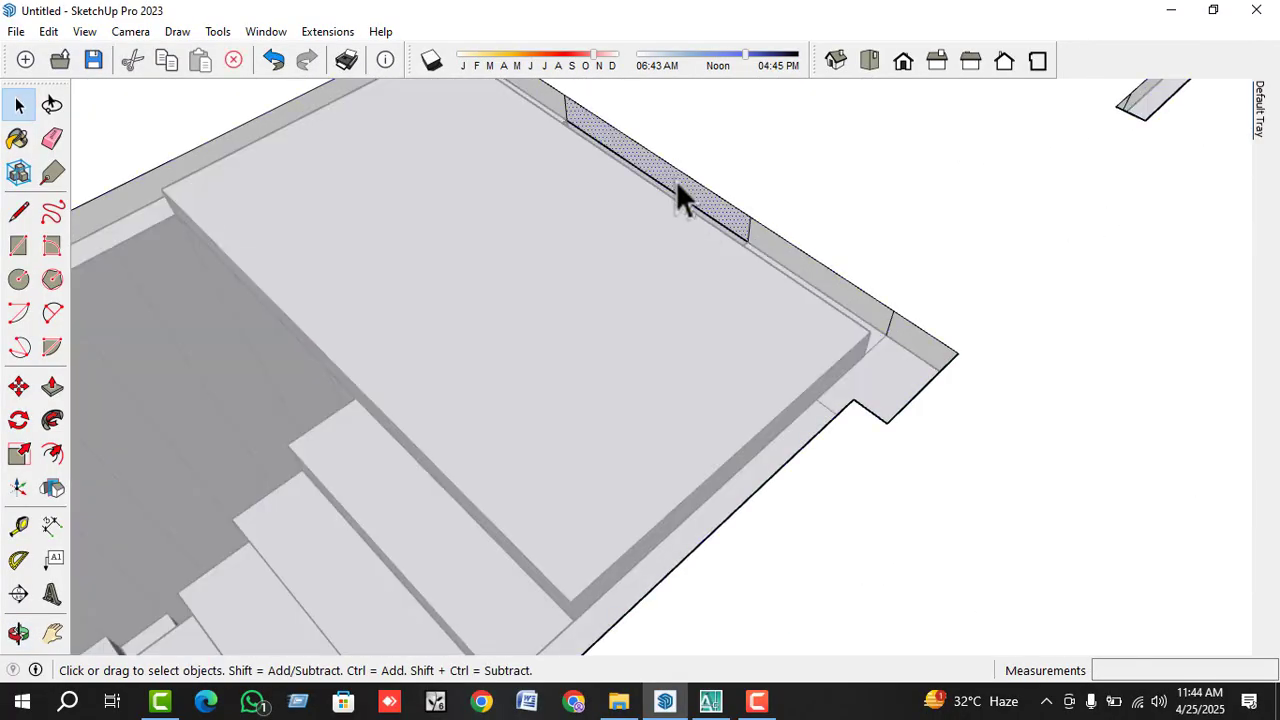
pyautogui.press('p')
pyautogui.press('space')
pyautogui.scroll(-5, 680, 300)
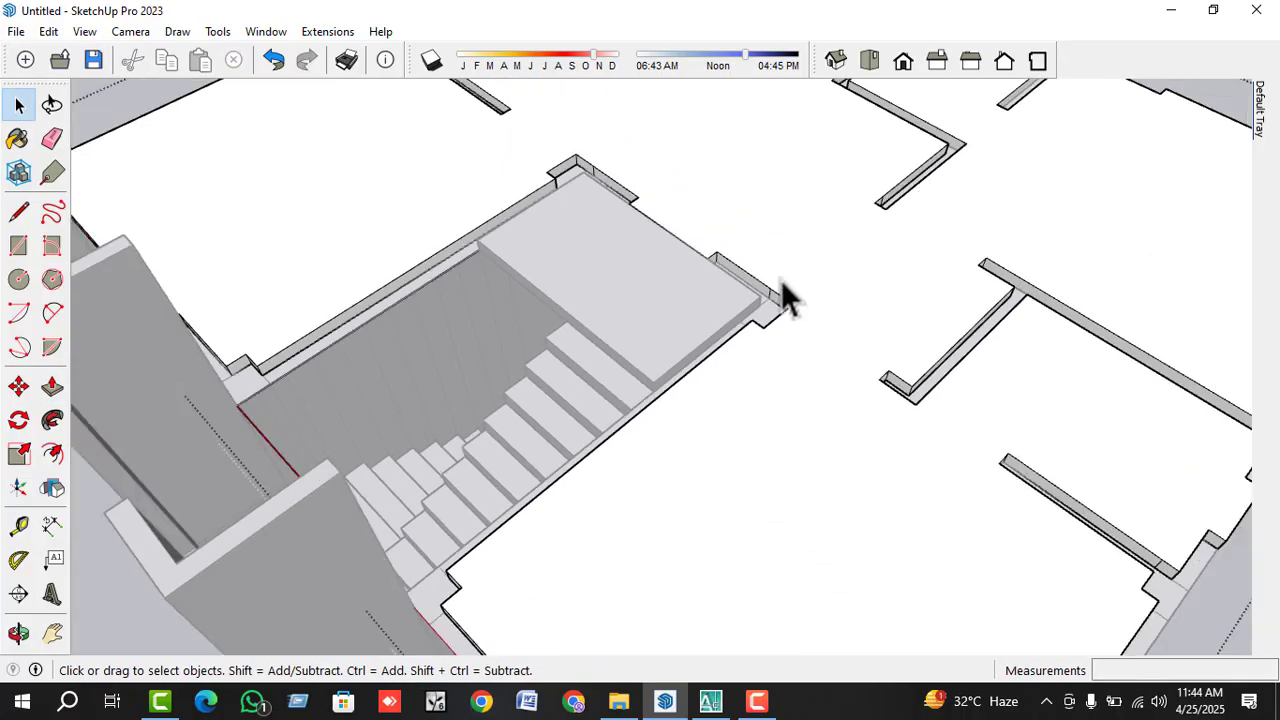
# - Raise the top faces of the near column beside the landing and the adjoining stair wall by 5" to slab level
pyautogui.scroll(2, 782, 310)
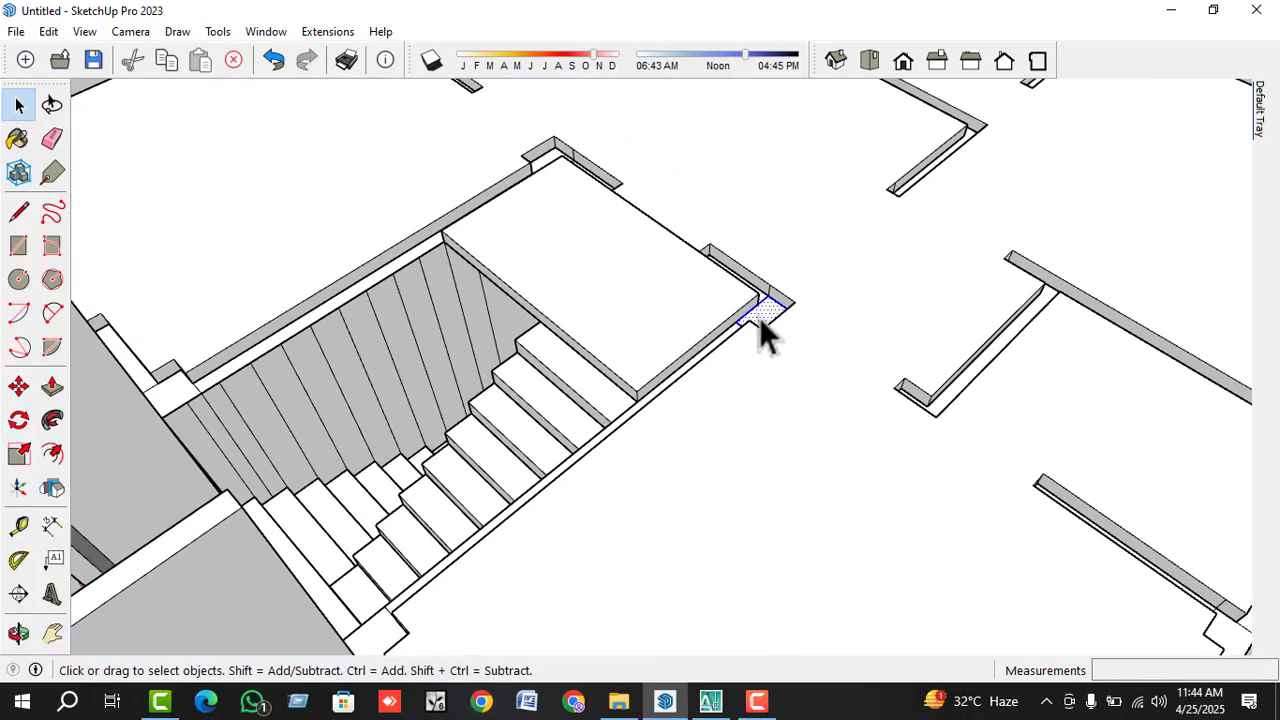
pyautogui.press('p')
pyautogui.doubleClick(761, 318)
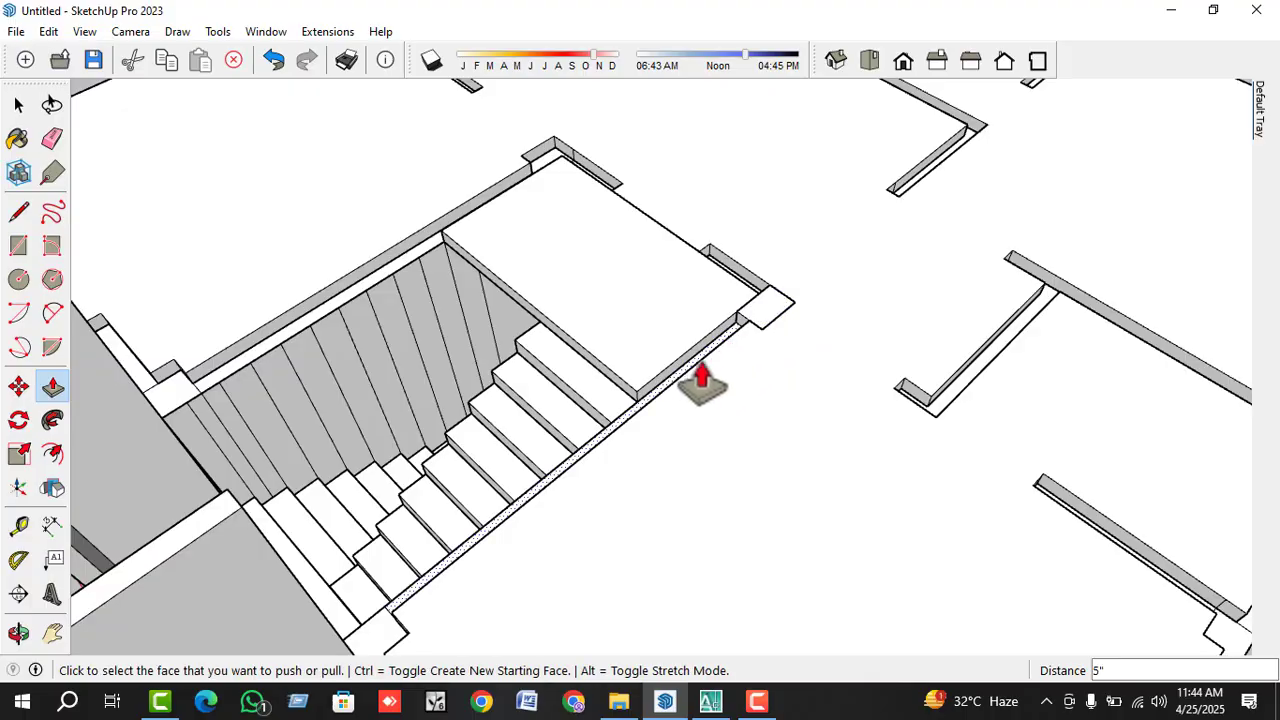
pyautogui.click(704, 360)
pyautogui.click(745, 335)
pyautogui.scroll(3, 728, 370)
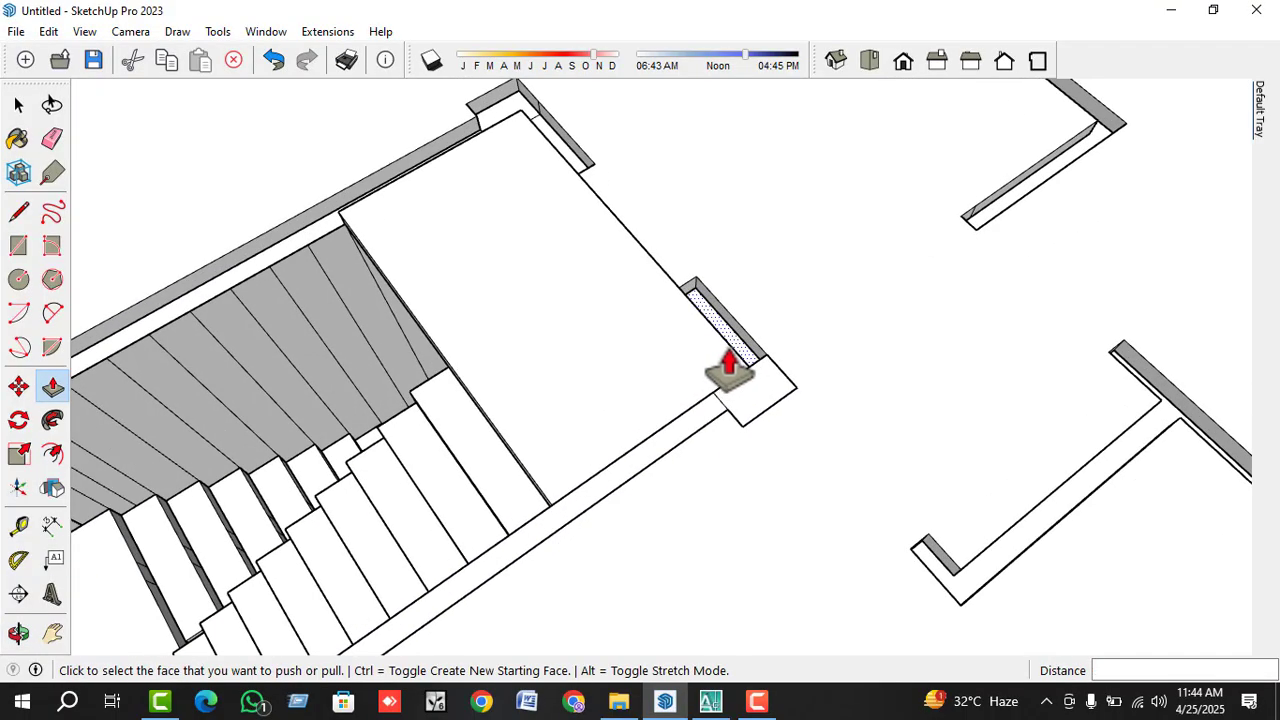
# - Raise the short doorway walls, the other rear column and the far stair wall by 5" to slab level
pyautogui.click(573, 184)
pyautogui.click(506, 118)
pyautogui.click(530, 124)
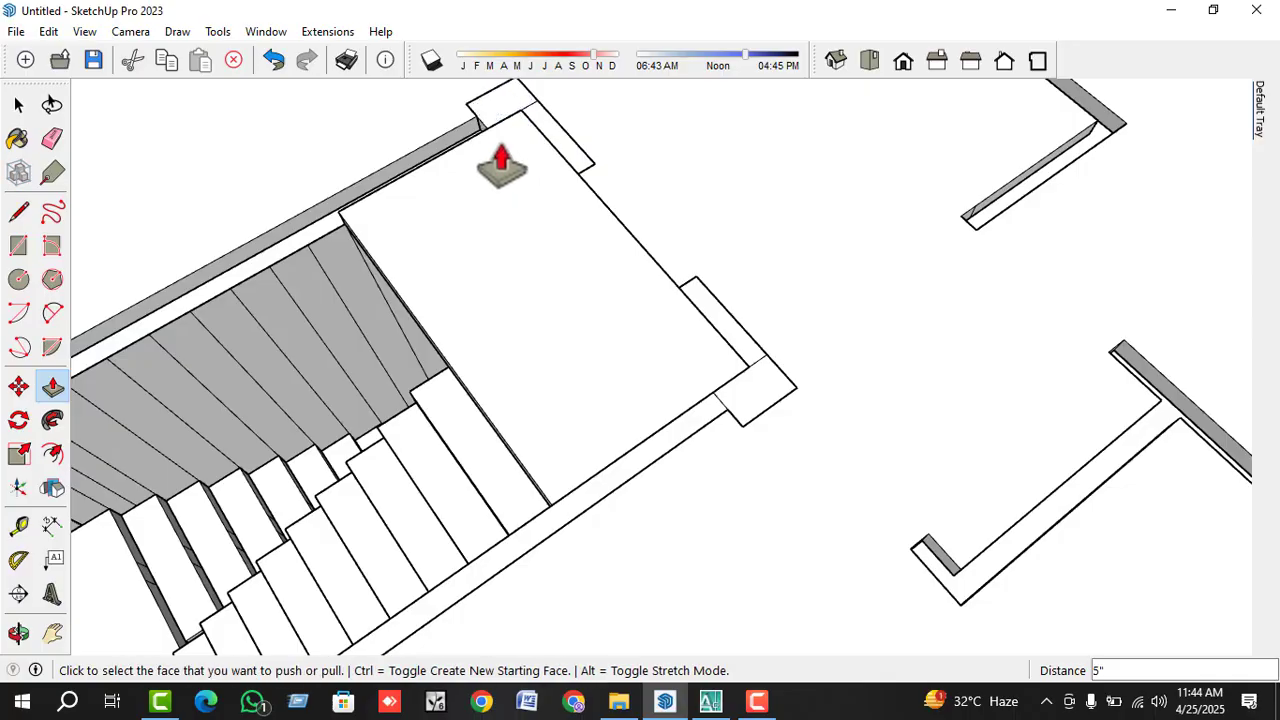
pyautogui.click(363, 214)
pyautogui.press('space')
# - Raise the top faces of the columns at the front ends of the stair walls by 5" to slab level
pyautogui.scroll(-2, 620, 148)
pyautogui.moveTo(600, 288); pyautogui.dragTo(801, 152, button='middle')
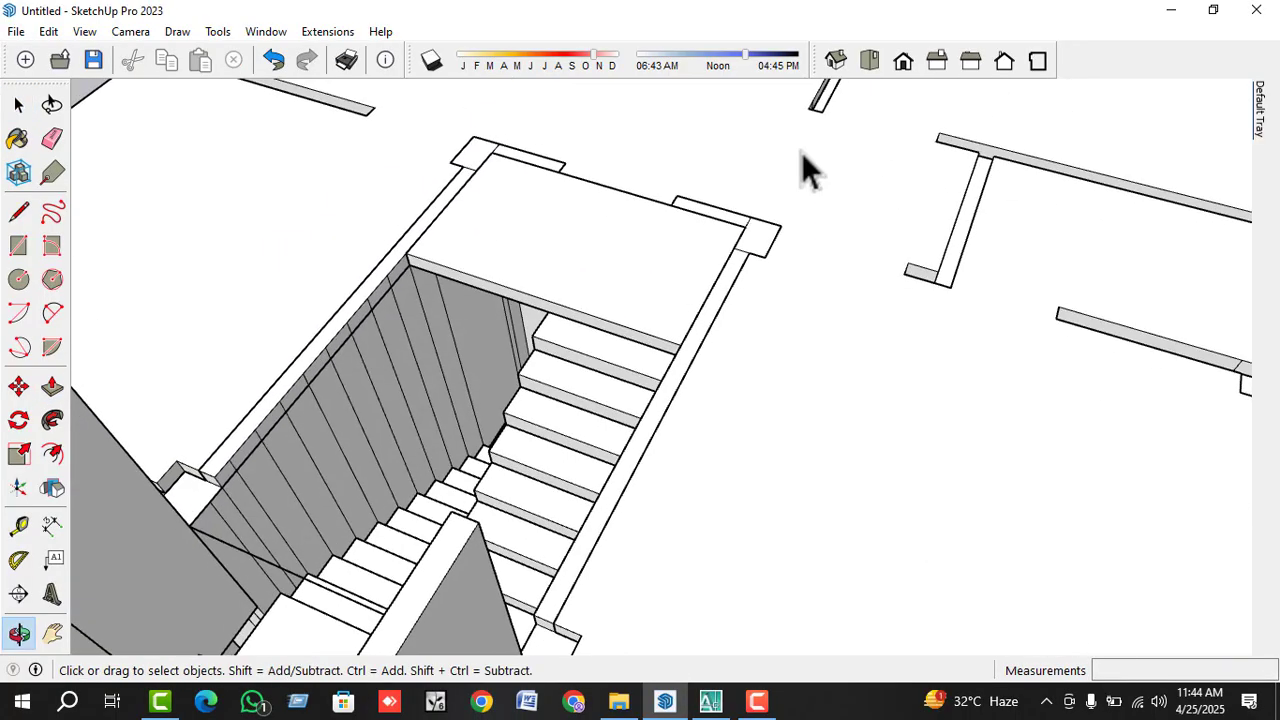
pyautogui.scroll(-2, 801, 152)
pyautogui.scroll(3, 413, 354)
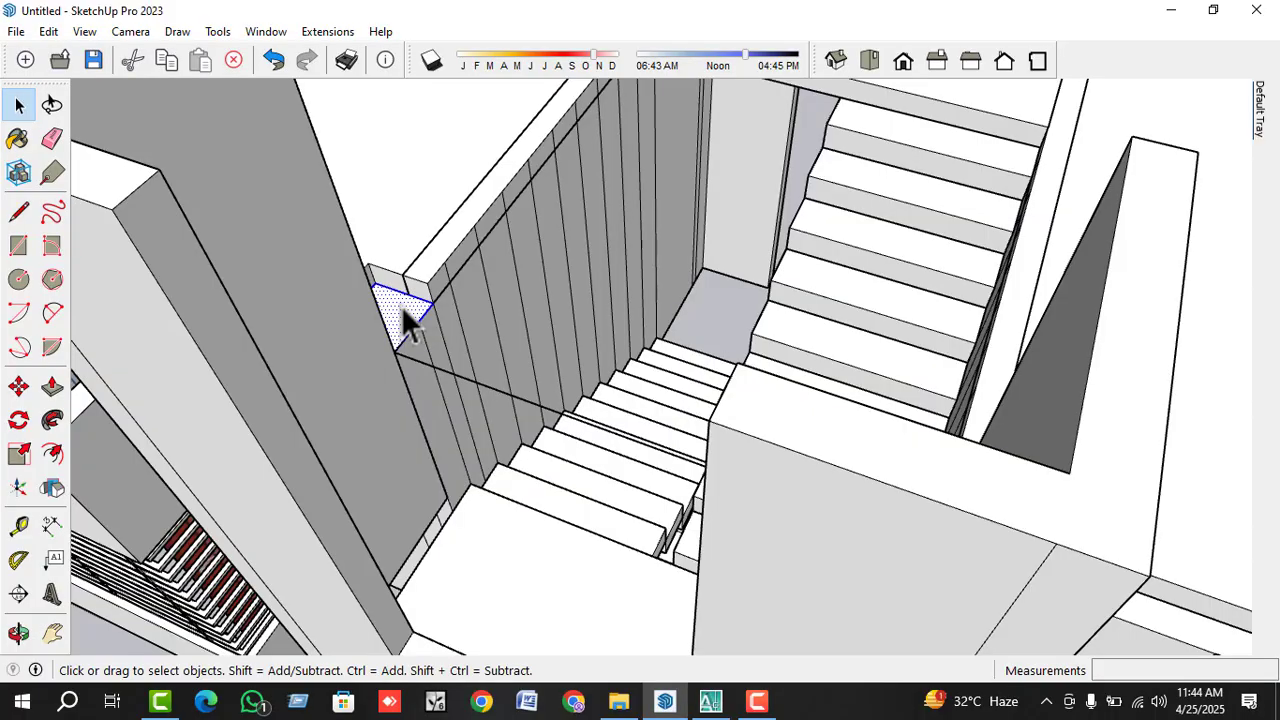
pyautogui.press('p')
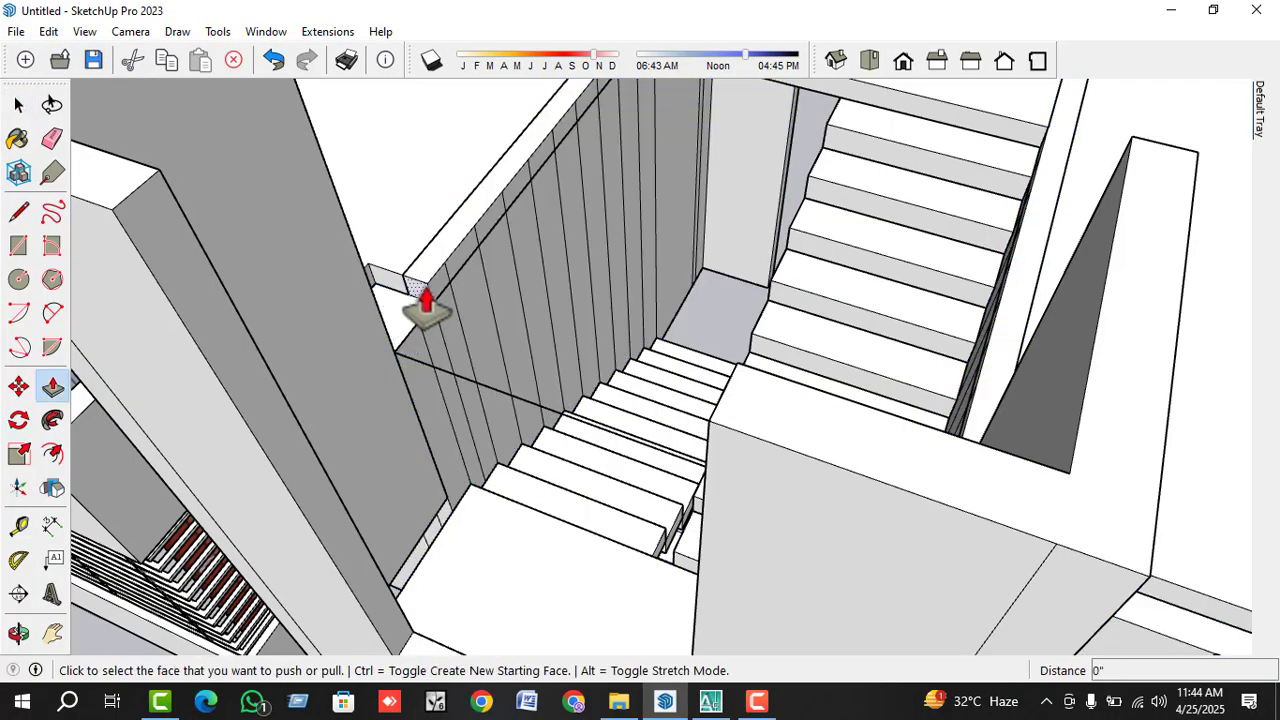
pyautogui.click(414, 320)
pyautogui.click(450, 298)
pyautogui.moveTo(457, 294); pyautogui.dragTo(1000, 380, button='middle')
pyautogui.click(607, 408)
pyautogui.click(655, 400)
pyautogui.moveTo(655, 400); pyautogui.dragTo(450, 370, button='middle')
pyautogui.scroll(-3, 754, 343)
pyautogui.scroll(3, 800, 344)
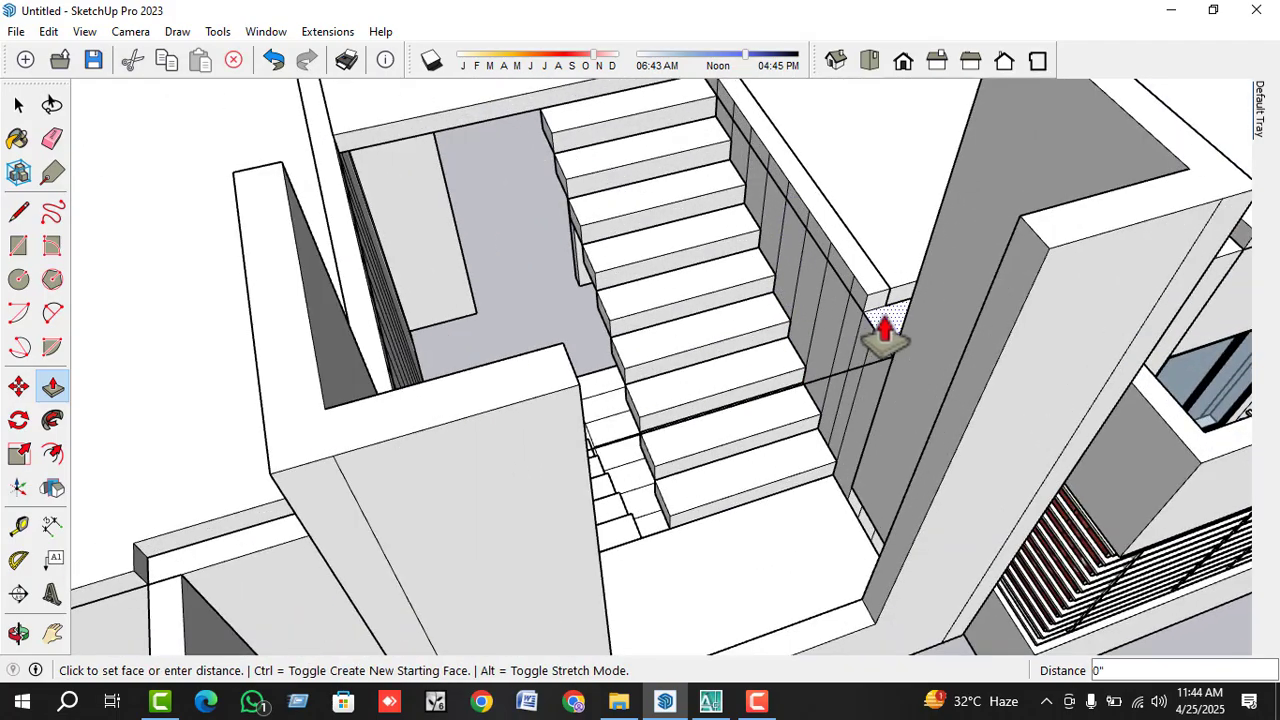
pyautogui.click(866, 312)
# - Undo the last Push/Pull
pyautogui.moveTo(866, 312); pyautogui.dragTo(375, 480, button='middle')
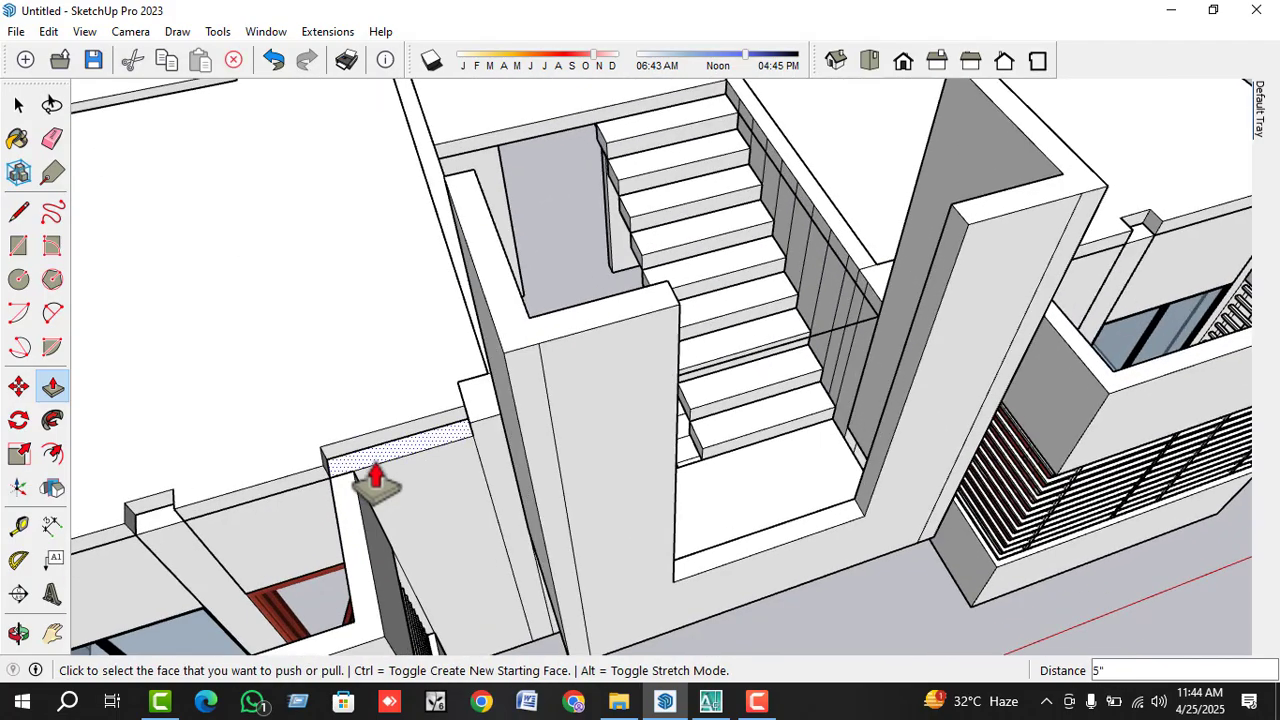
pyautogui.scroll(-5, 594, 391)
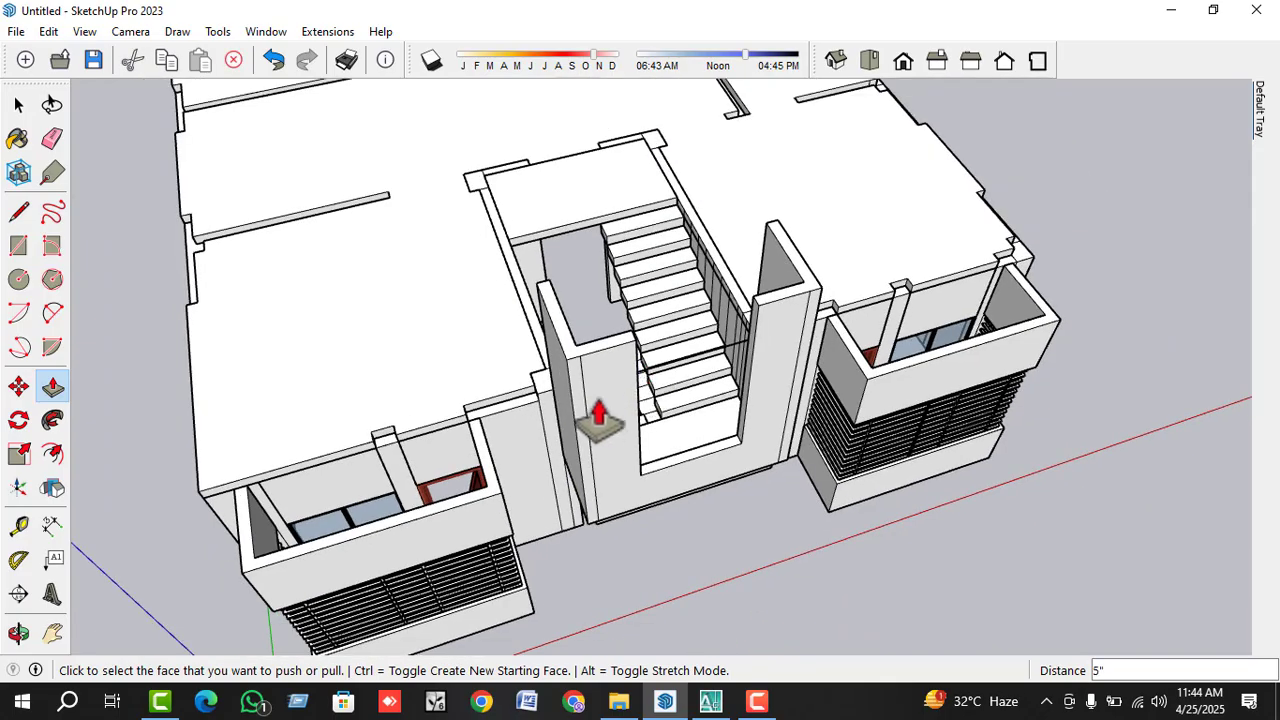
pyautogui.scroll(4, 597, 423)
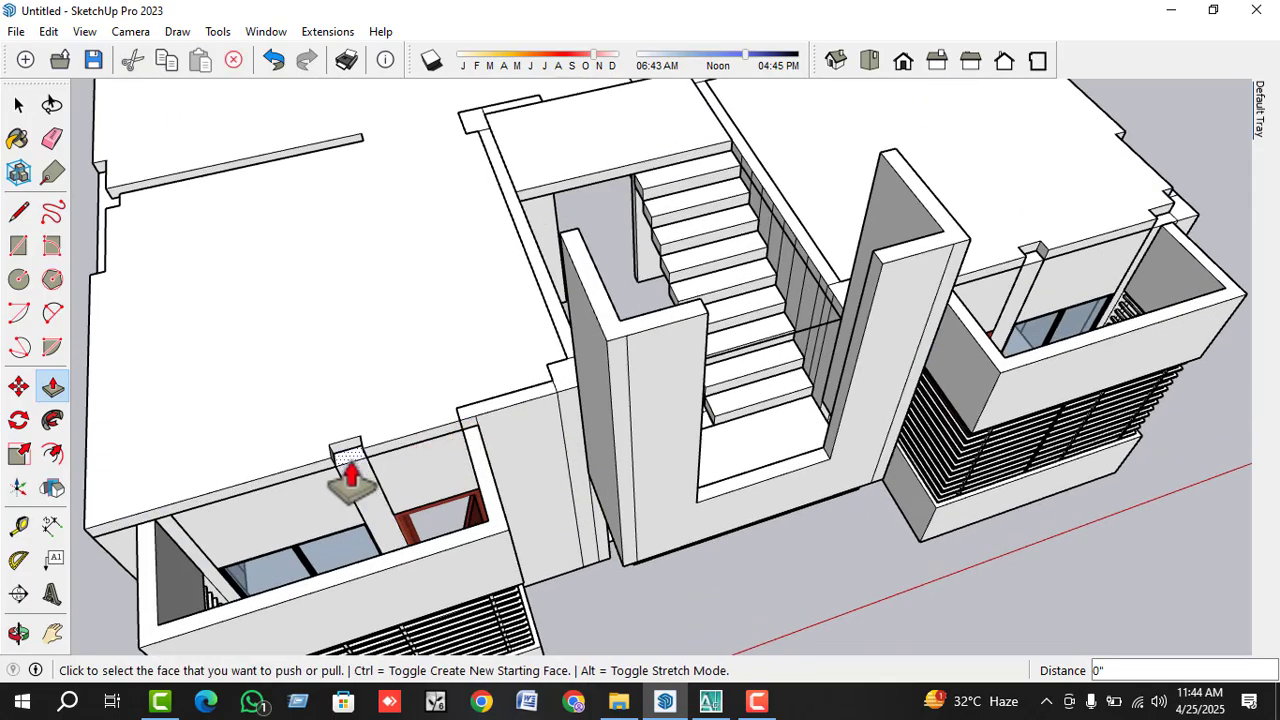
pyautogui.scroll(2, 347, 472)
pyautogui.hotkey('ctrl', 'z')
pyautogui.scroll(3, 340, 460)
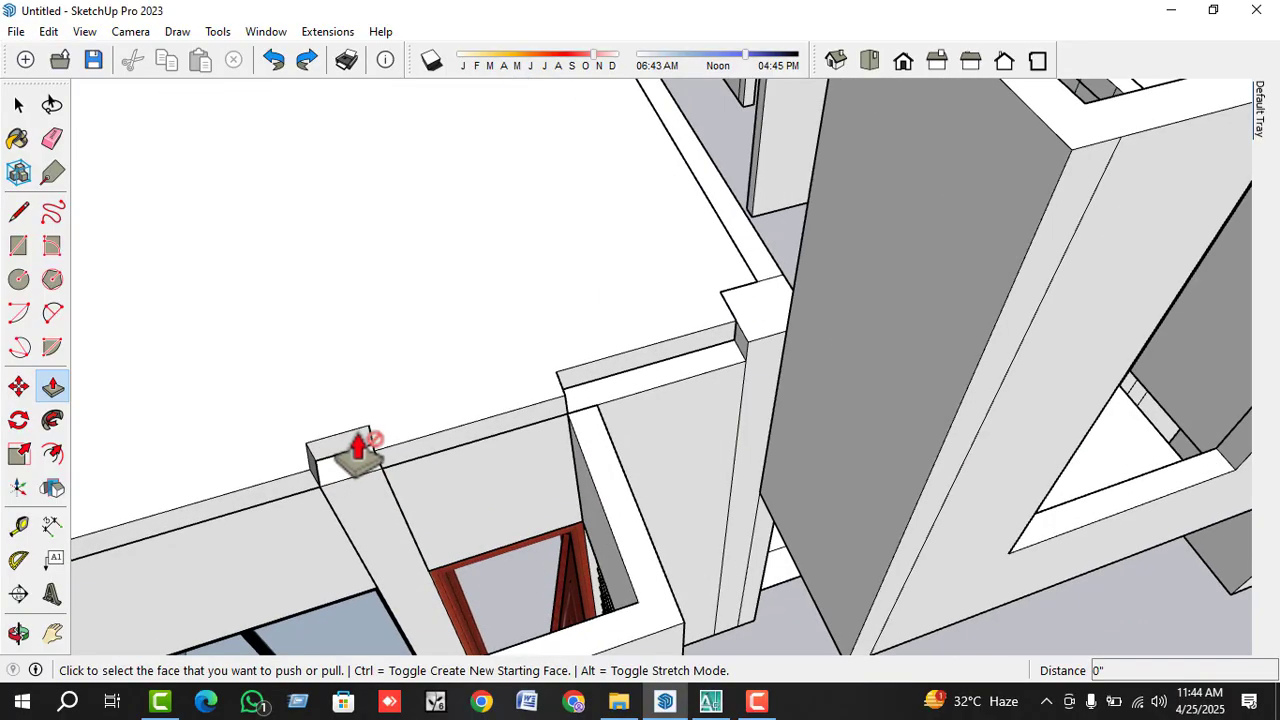
# - Open the roof slab group and pull the recessed edge face at the front balcony column out 5" flush with the slab edge
pyautogui.press('space')
pyautogui.tripleClick(340, 452)
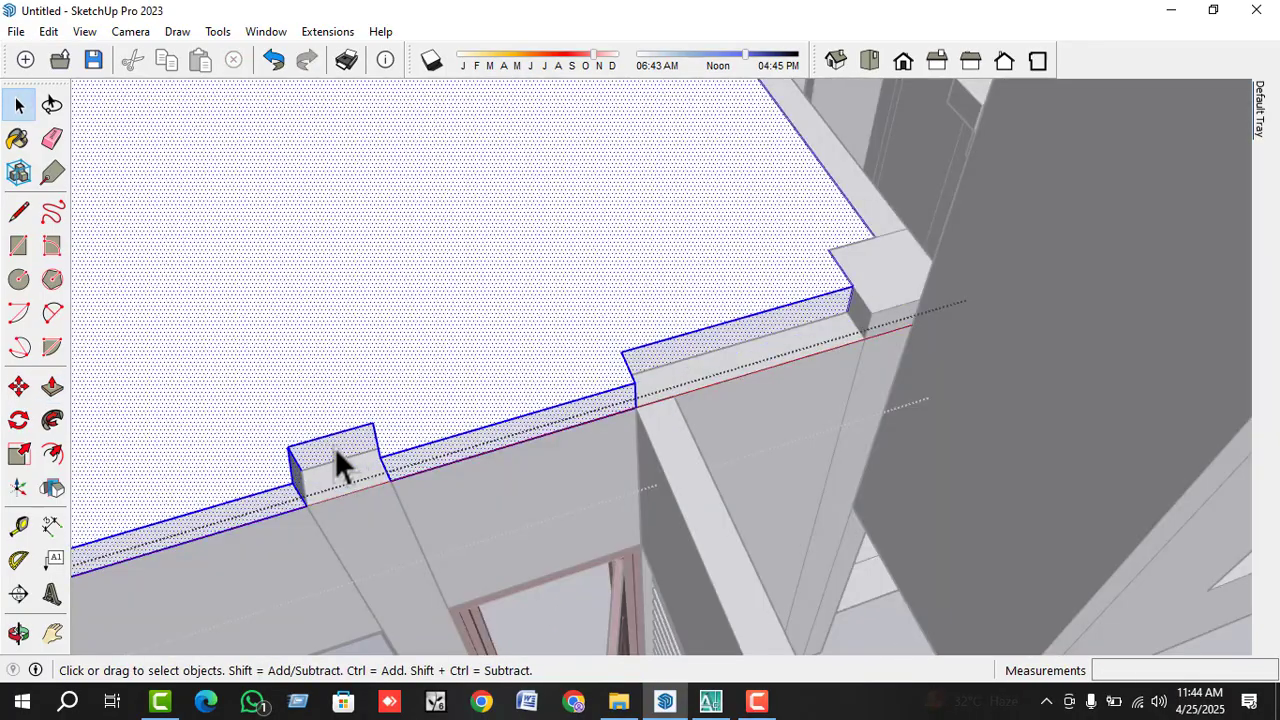
pyautogui.click(325, 451)
pyautogui.press('p')
pyautogui.click(325, 451)
pyautogui.click(403, 482)
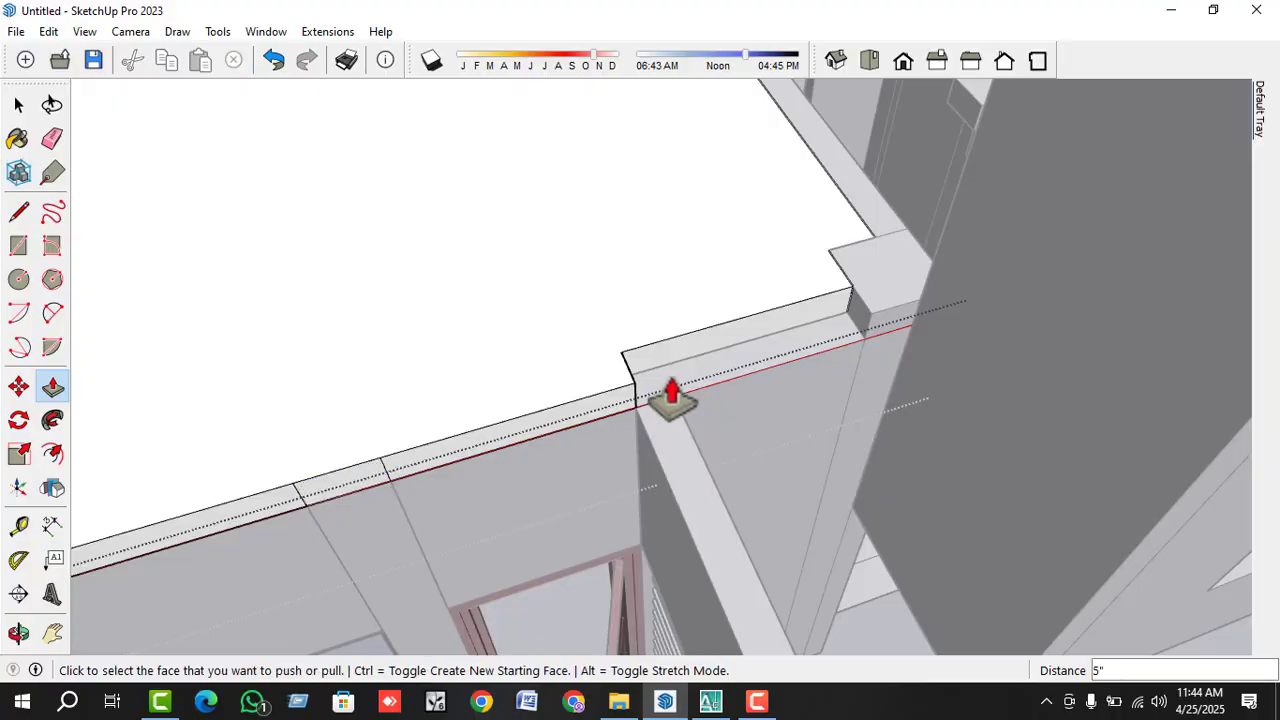
# - Pull the two recessed slab-edge faces beside the first side window out flush with the side wall
pyautogui.scroll(-4, 640, 420)
pyautogui.moveTo(751, 340); pyautogui.dragTo(434, 343, button='middle')
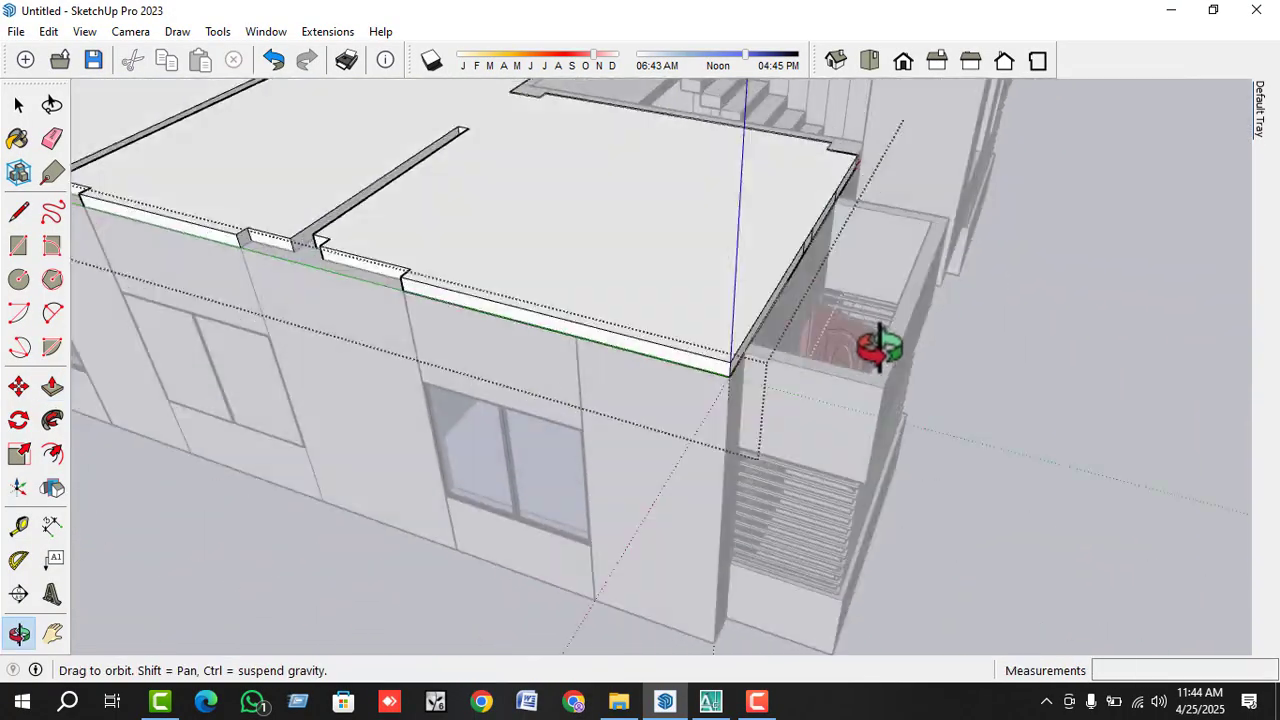
pyautogui.scroll(2, 606, 294)
pyautogui.click(686, 297)
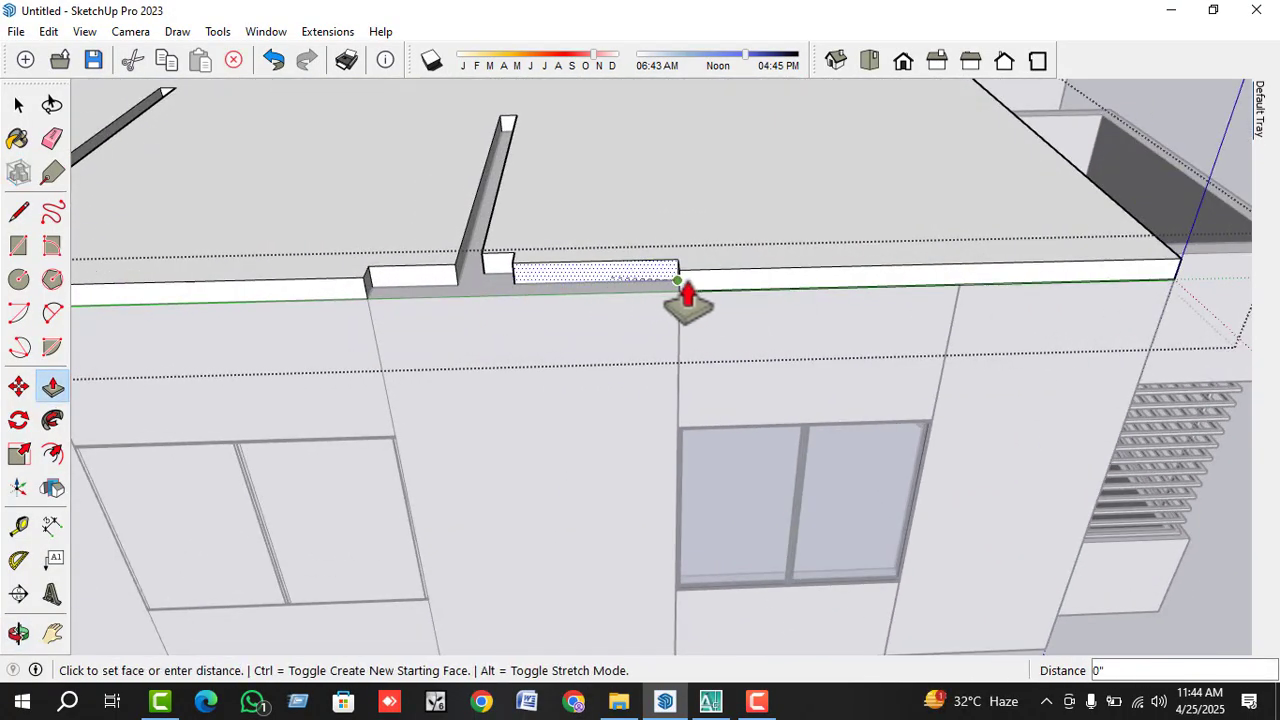
pyautogui.click(664, 300)
pyautogui.click(528, 292)
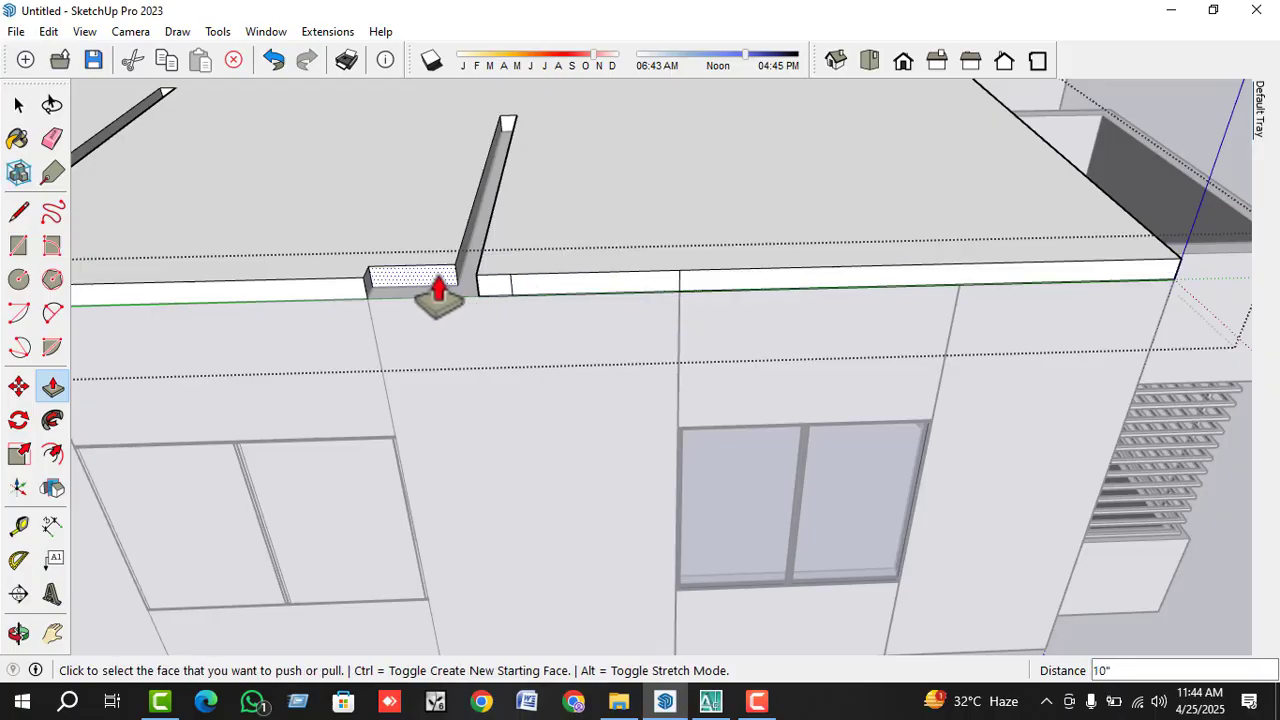
pyautogui.click(389, 283)
pyautogui.click(334, 290)
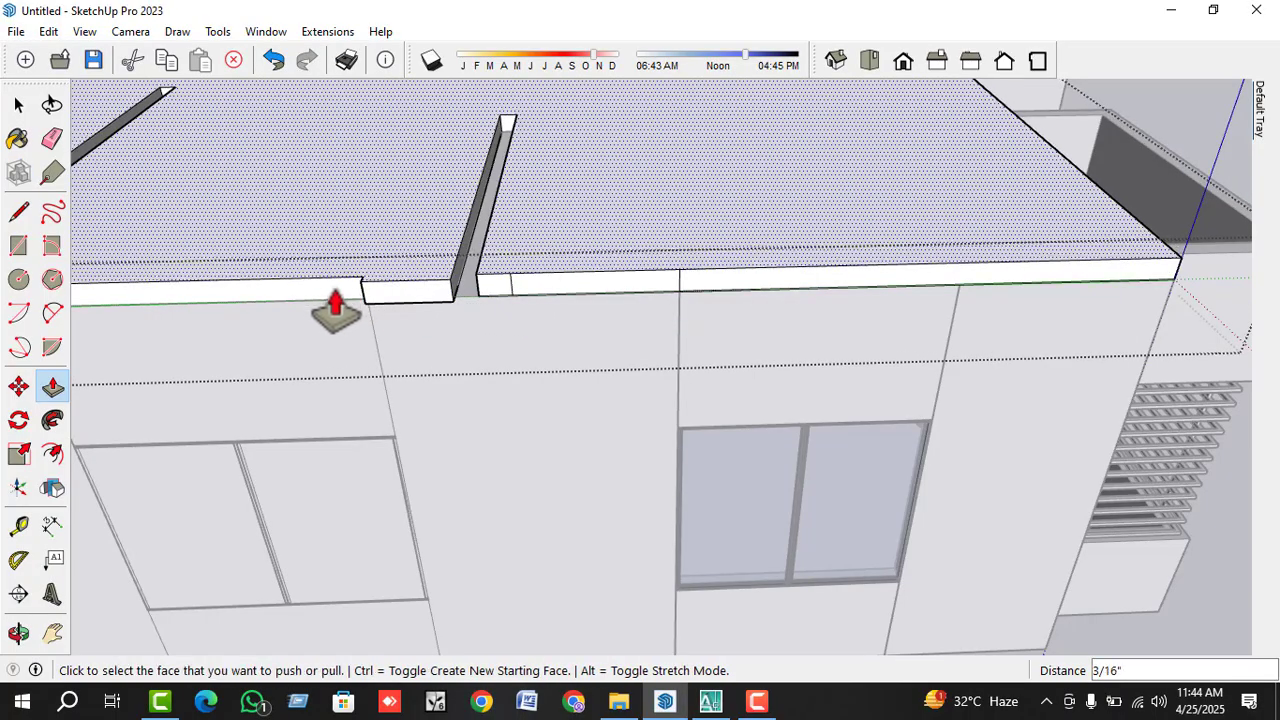
pyautogui.hotkey('ctrl', 'z')
# - Pull the recessed edge face across the first side slot out 5", and close the slot by pulling its side face 5"
pyautogui.scroll(2, 371, 304)
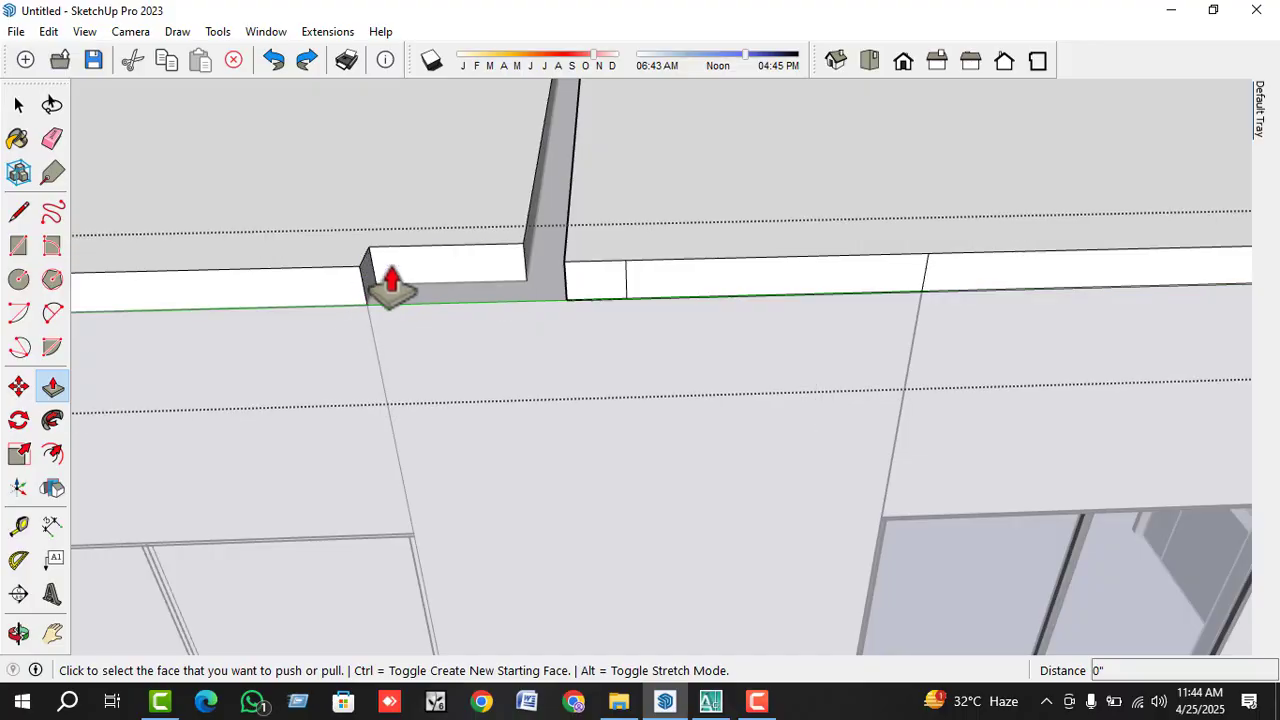
pyautogui.click(392, 279)
pyautogui.click(528, 290)
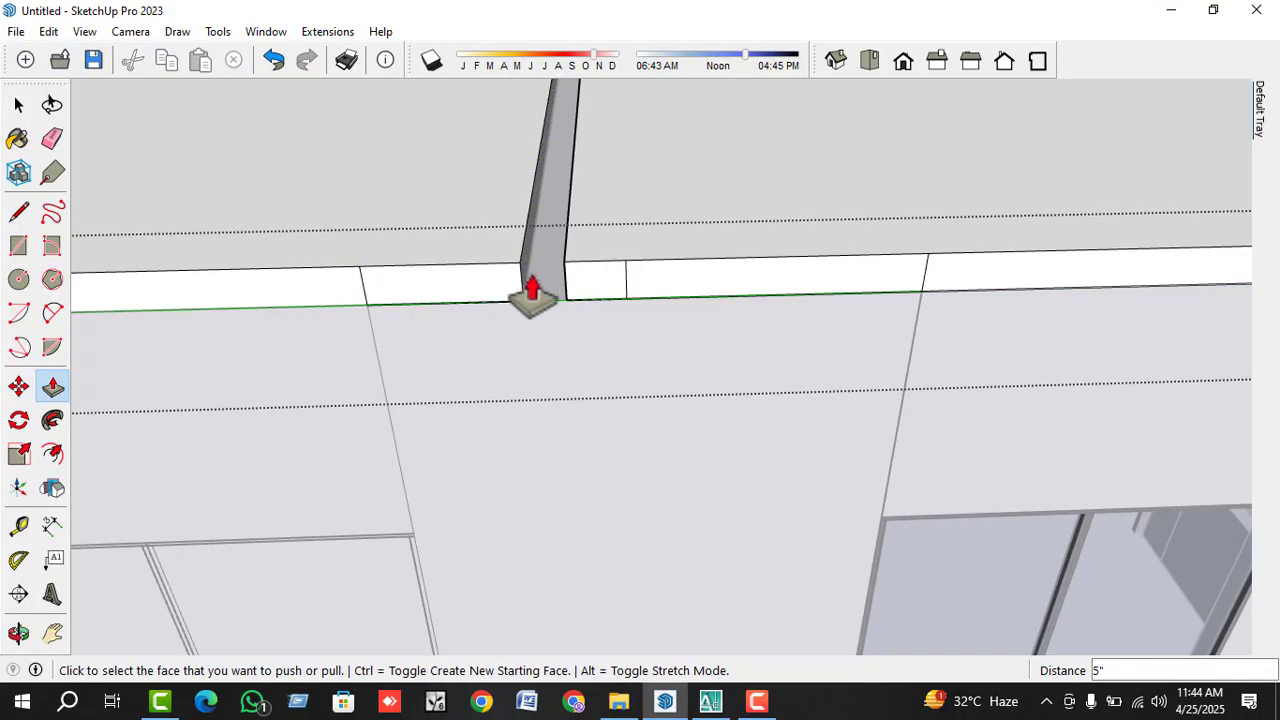
pyautogui.click(528, 292)
pyautogui.click(578, 283)
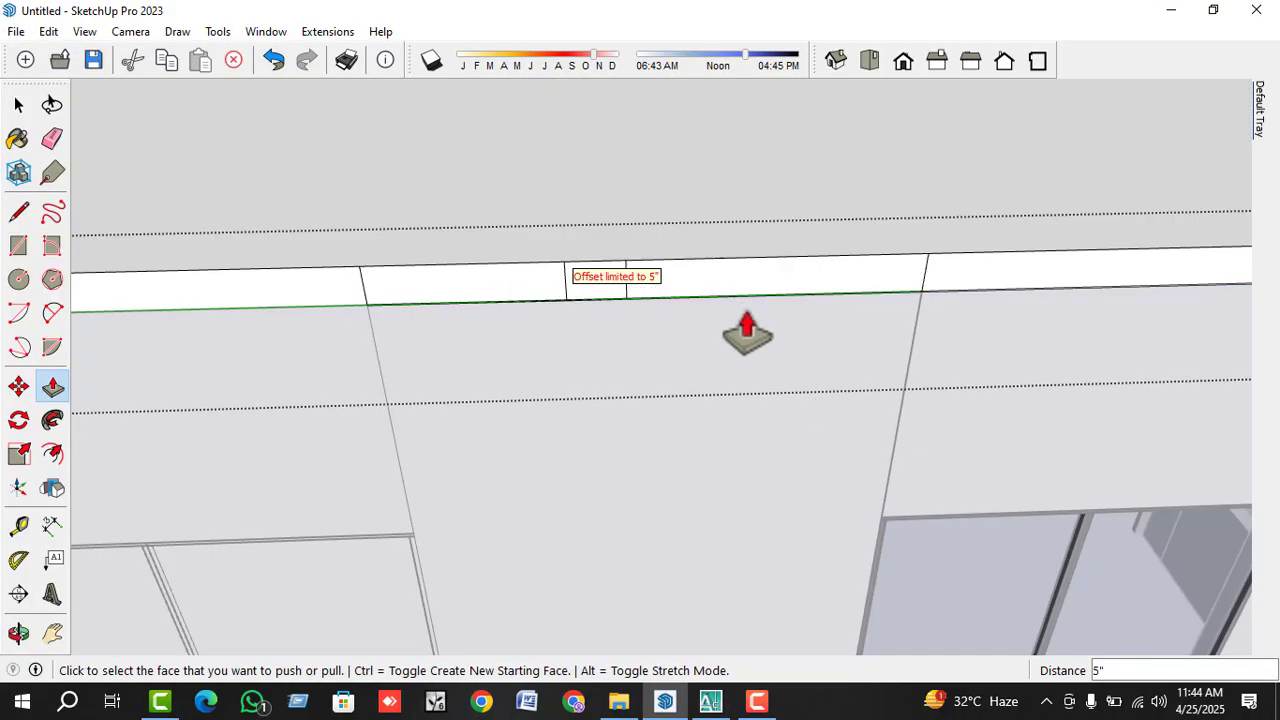
# - Pull the recessed edge faces around the next side-wall slot flush with the wall, and close that slot
pyautogui.scroll(-3, 743, 334)
pyautogui.moveTo(714, 366); pyautogui.dragTo(504, 420, button='middle')
pyautogui.scroll(1, 504, 420)
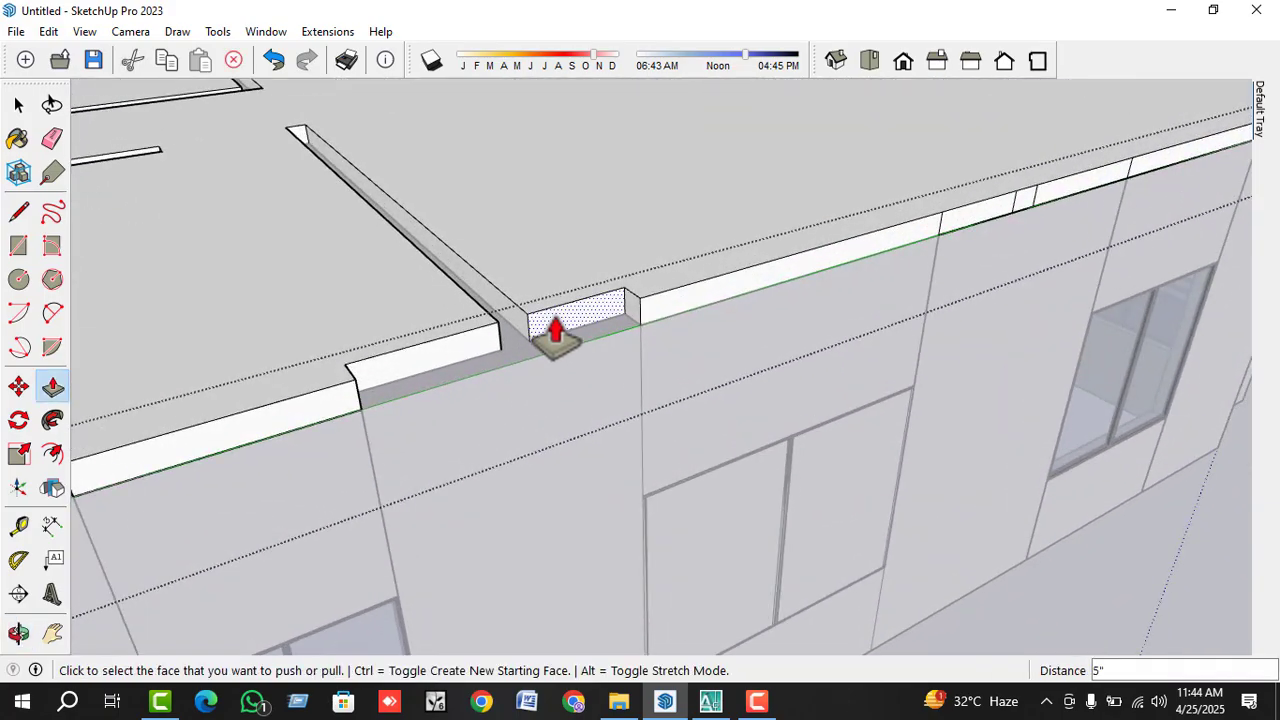
pyautogui.click(543, 337)
pyautogui.click(650, 318)
pyautogui.click(403, 385)
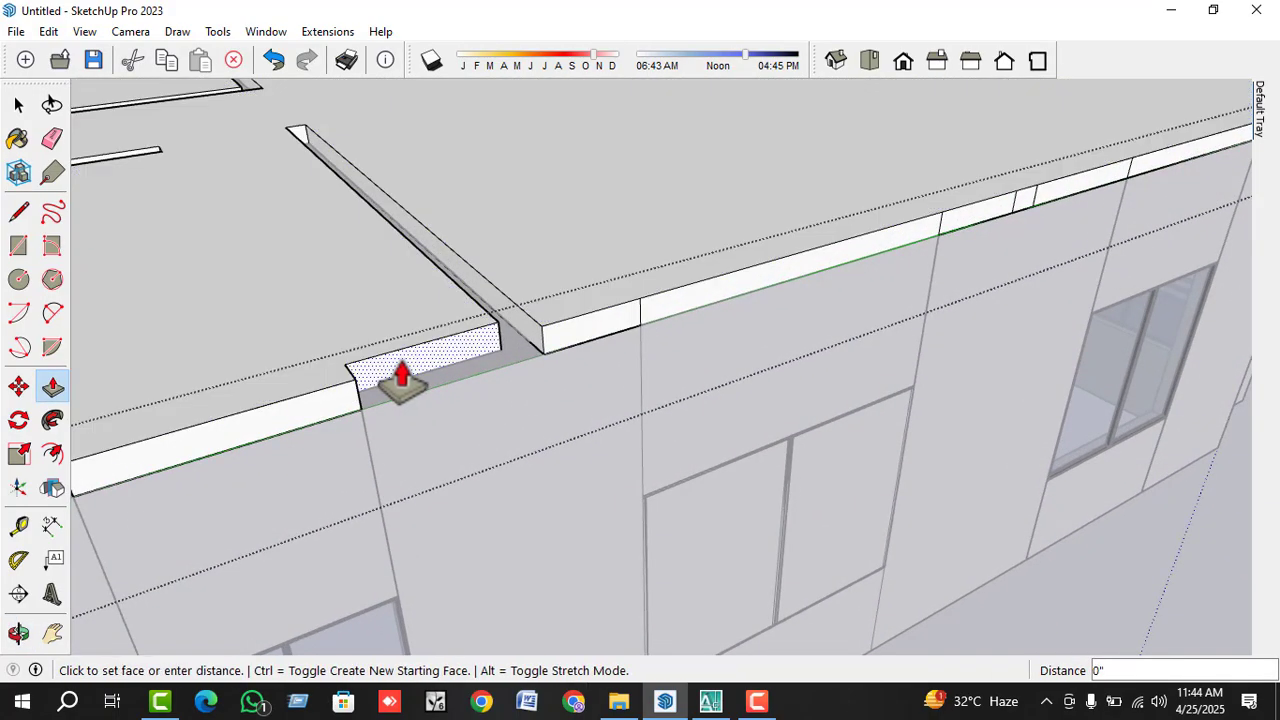
pyautogui.click(338, 390)
pyautogui.click(521, 334)
pyautogui.click(503, 352)
# - Pull the recessed slab-edge faces leading up to the rear corner out flush with the side wall
pyautogui.moveTo(705, 330); pyautogui.dragTo(908, 343, button='middle')
pyautogui.scroll(3, 851, 406)
pyautogui.click(831, 345)
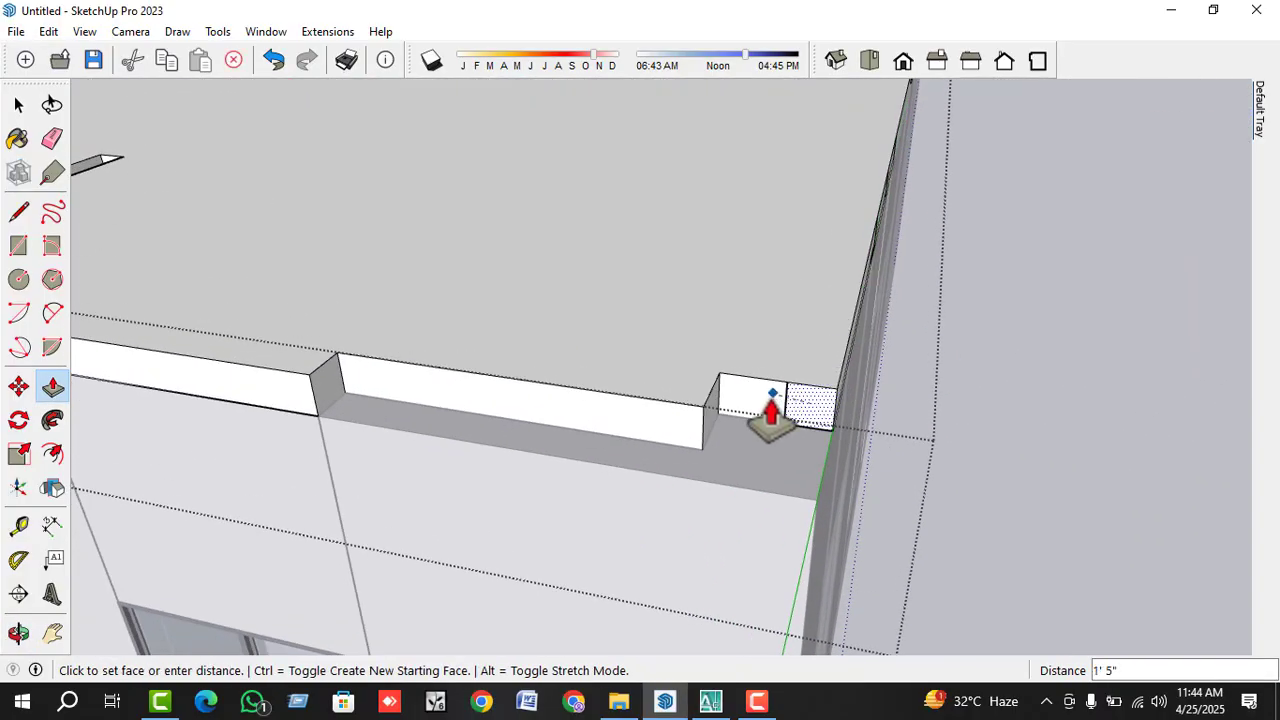
pyautogui.click(757, 418)
pyautogui.click(749, 423)
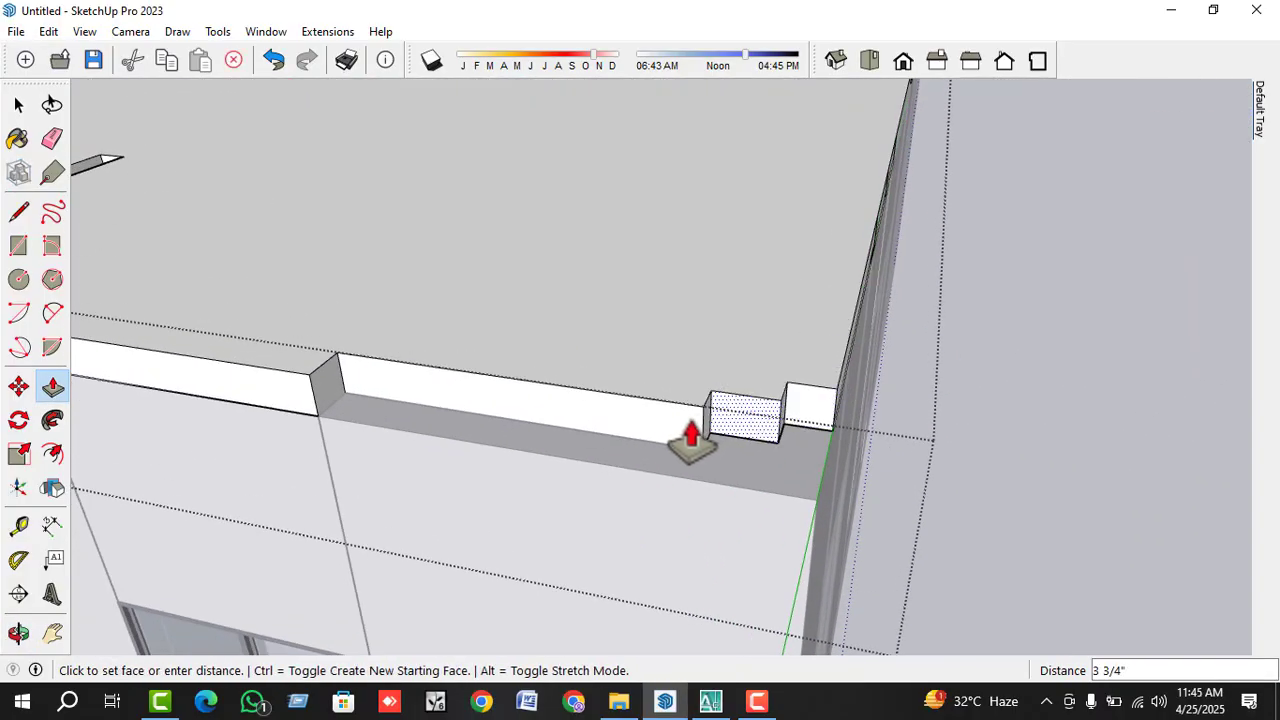
pyautogui.click(728, 489)
pyautogui.click(760, 482)
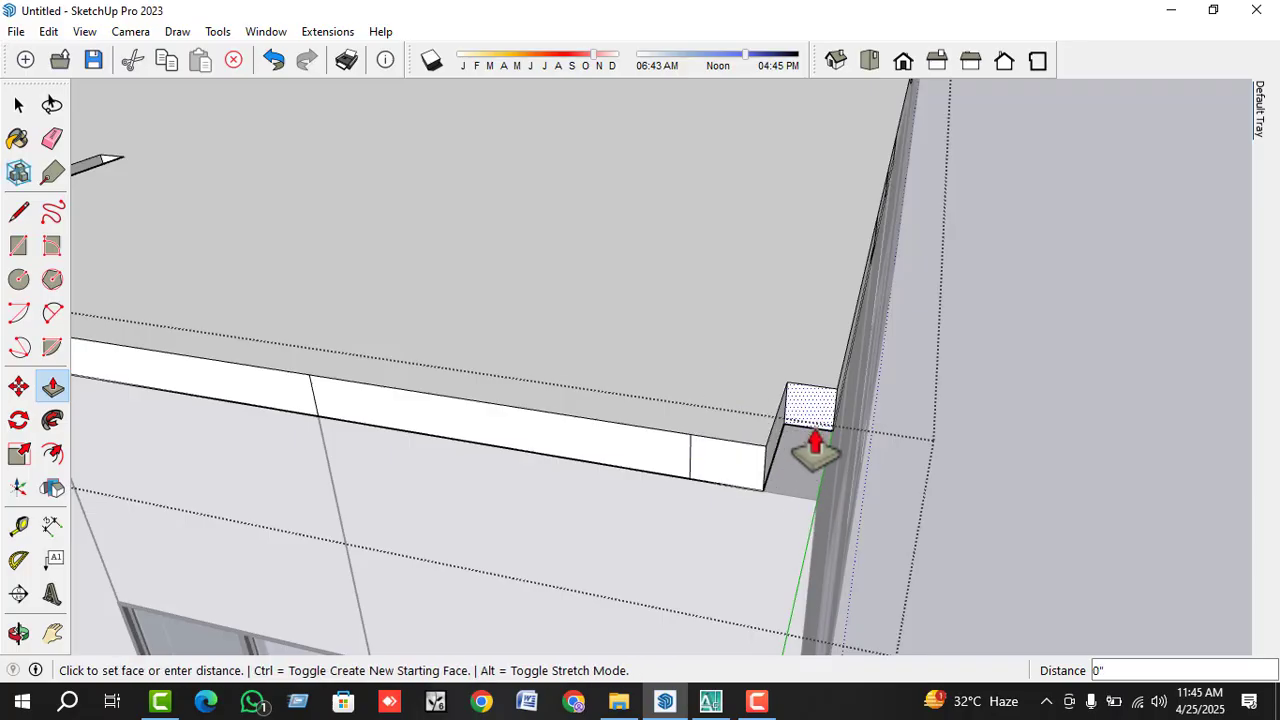
pyautogui.click(806, 523)
# - Pull the recessed rear edge face out flush with the wall, and fill the adjacent slot by pulling its end face 4' 11"
pyautogui.scroll(-1, 1030, 372)
pyautogui.moveTo(1030, 372); pyautogui.dragTo(694, 380, button='middle')
pyautogui.click(690, 368)
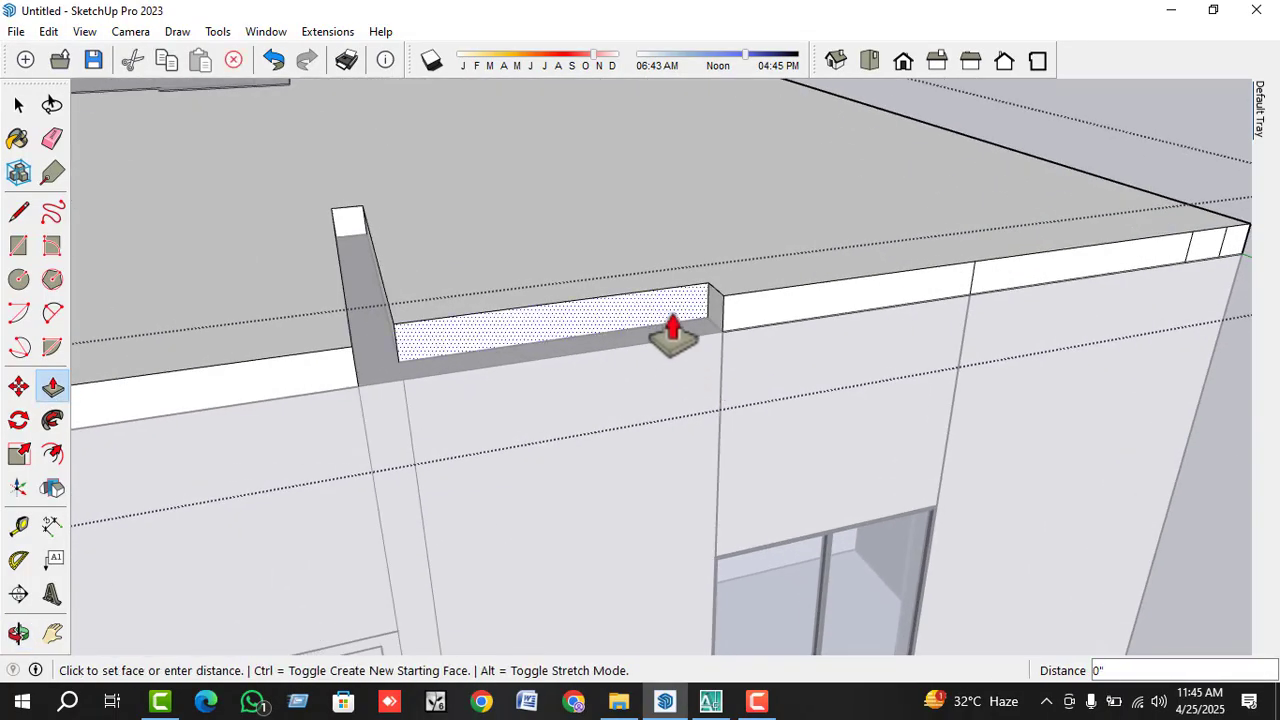
pyautogui.click(771, 314)
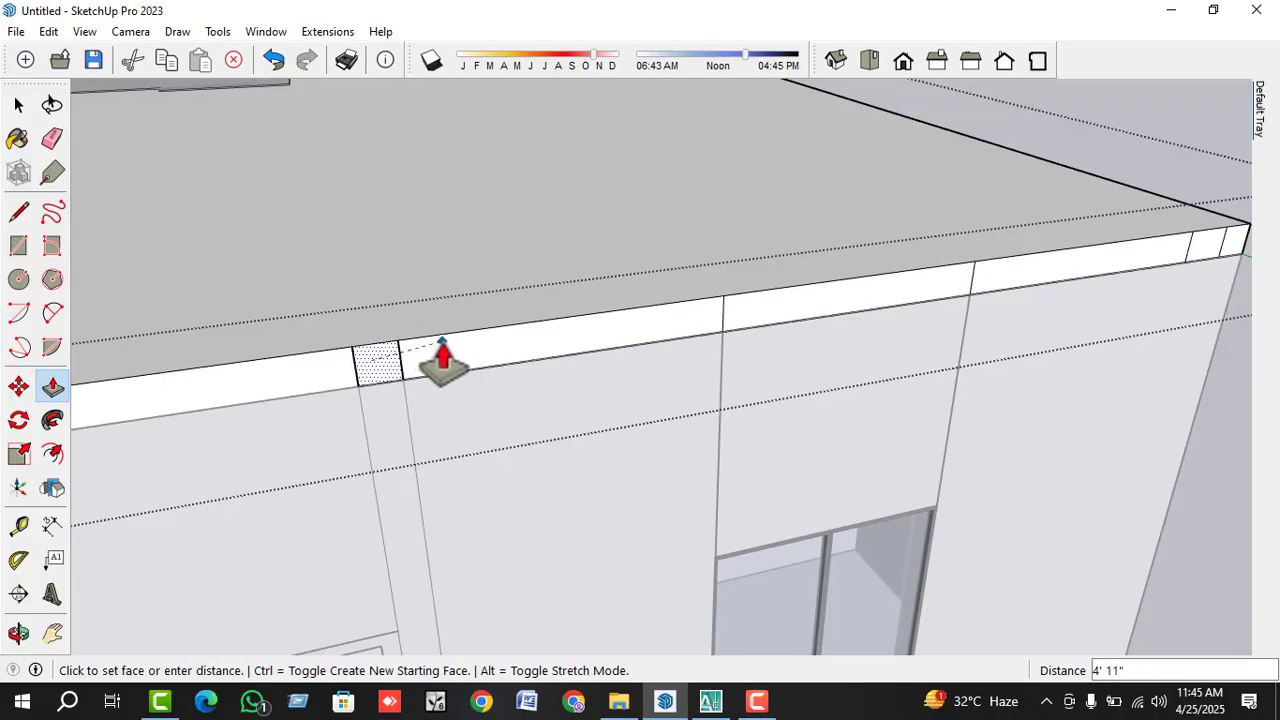
pyautogui.click(442, 362)
# - Close the slot beside the rear door by pulling its side face 5", and pull the neighbouring recessed edge faces flush with the wall
pyautogui.scroll(-2, 971, 337)
pyautogui.moveTo(971, 337); pyautogui.dragTo(503, 380, button='middle')
pyautogui.scroll(2, 504, 395)
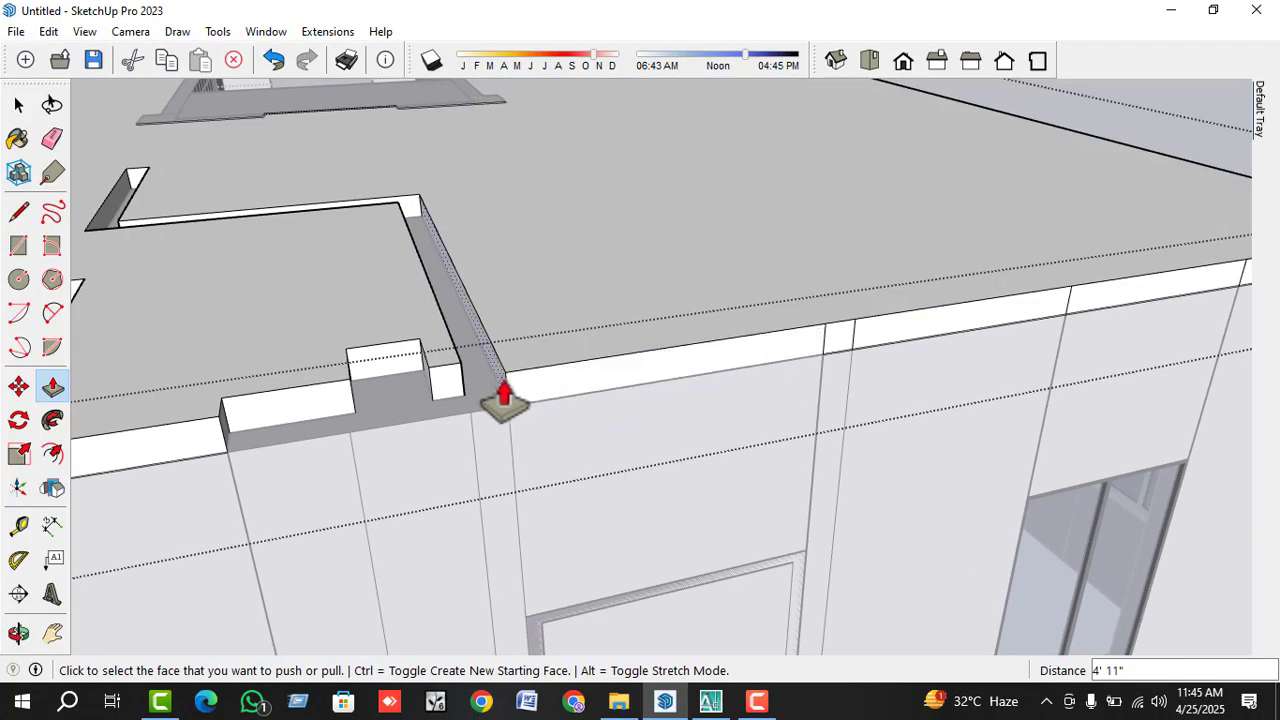
pyautogui.click(503, 396)
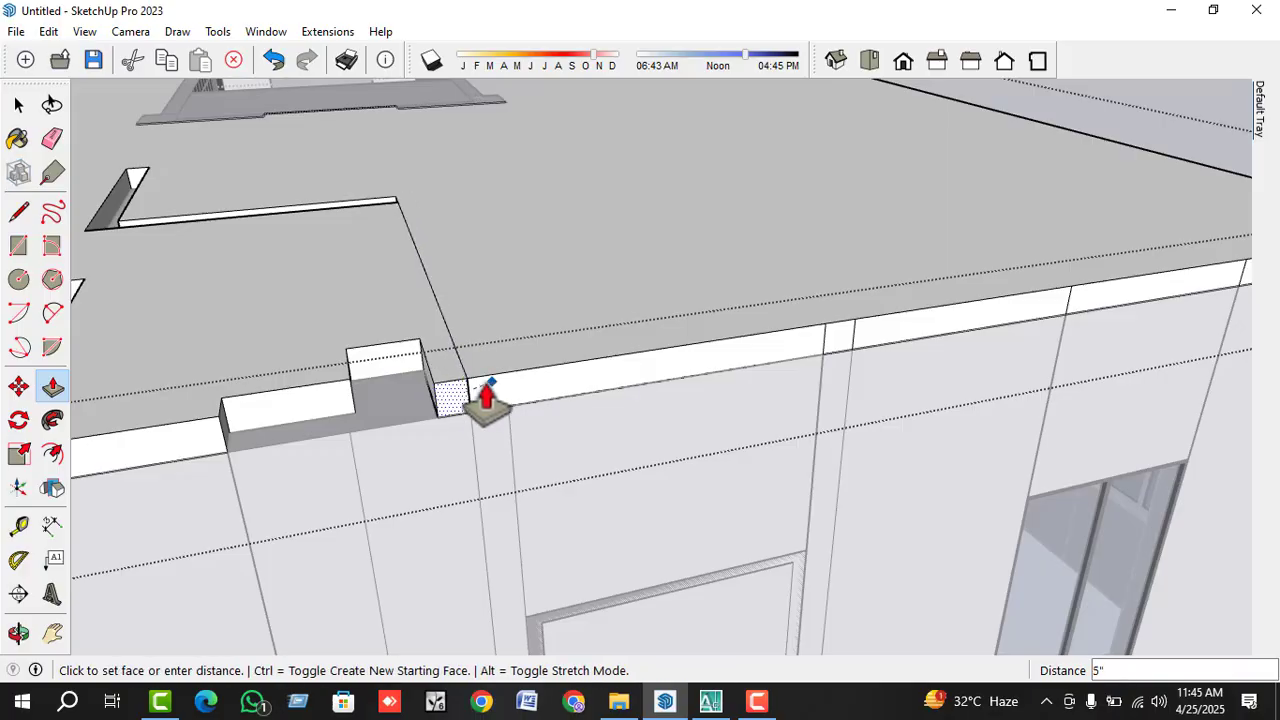
pyautogui.click(439, 394)
pyautogui.click(331, 398)
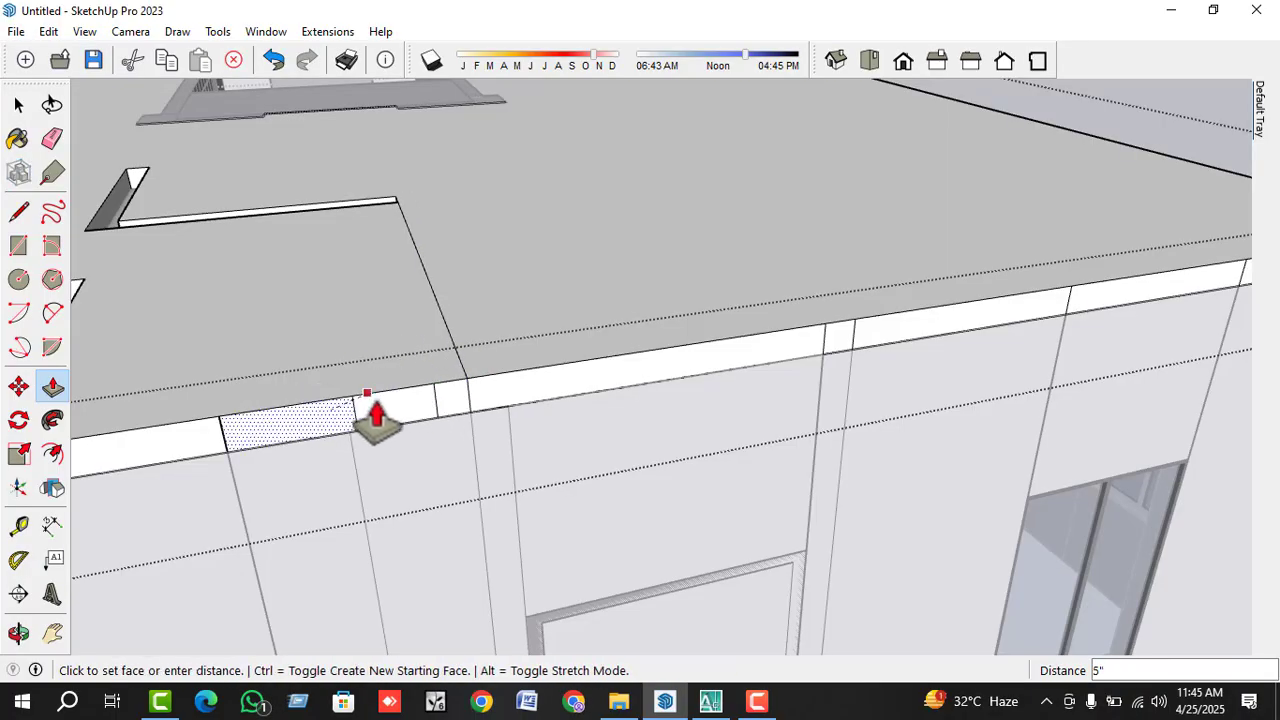
pyautogui.click(376, 404)
# - Pull the recessed slab-edge face between the large and small rear windows out 5" flush with the wall
pyautogui.scroll(-3, 842, 328)
pyautogui.scroll(-3, 823, 350)
pyautogui.moveTo(451, 443); pyautogui.dragTo(626, 371, button='middle')
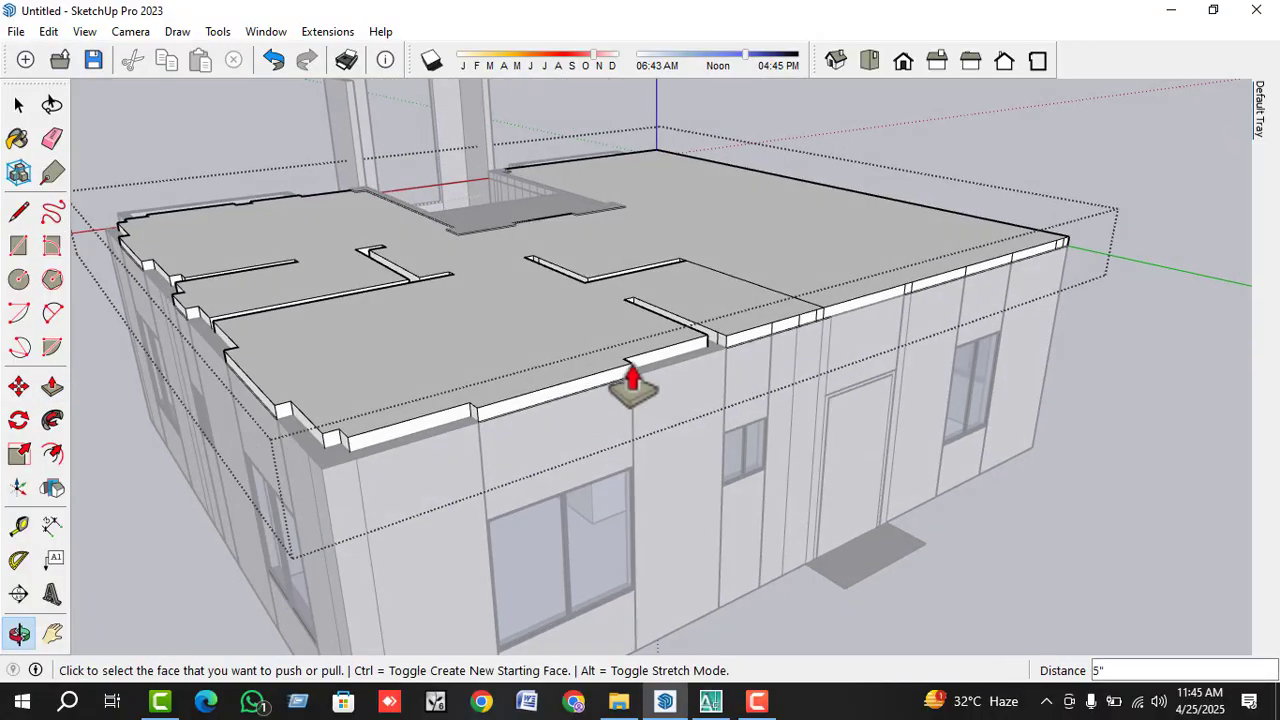
pyautogui.scroll(3, 674, 363)
pyautogui.click(621, 392)
pyautogui.click(614, 400)
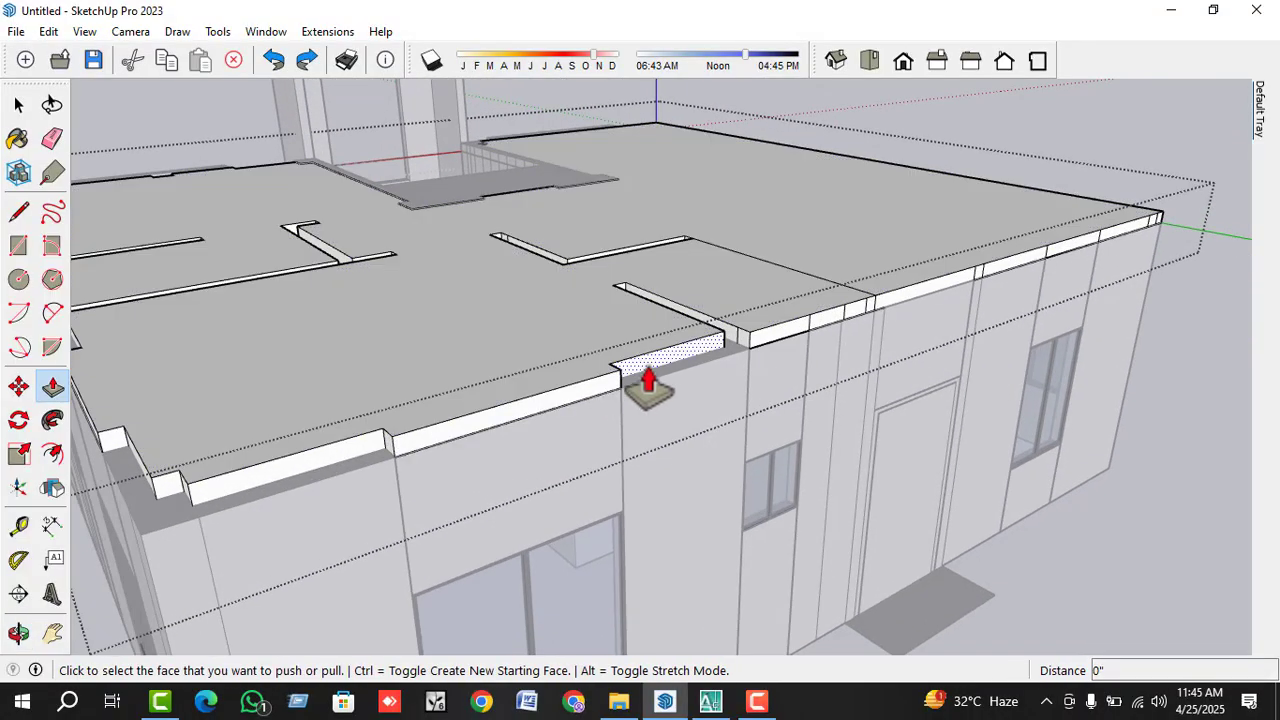
pyautogui.click(645, 377)
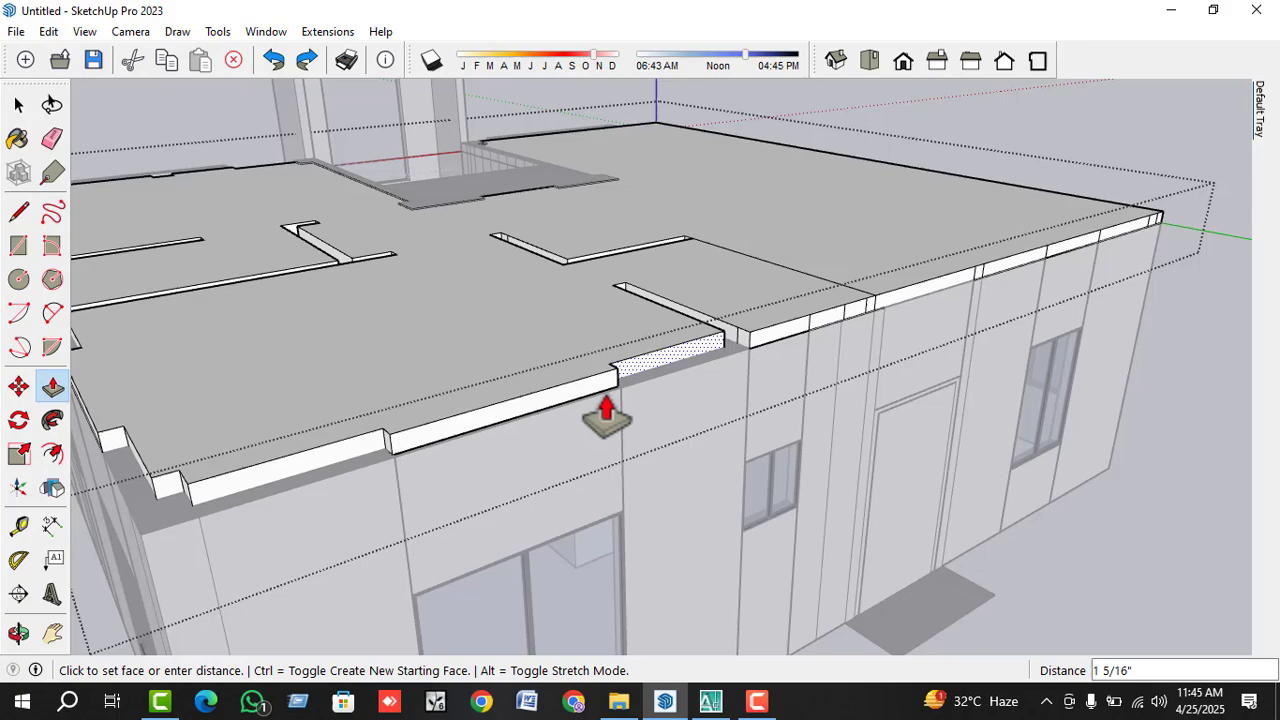
pyautogui.click(697, 372)
pyautogui.click(757, 347)
pyautogui.scroll(5, 750, 350)
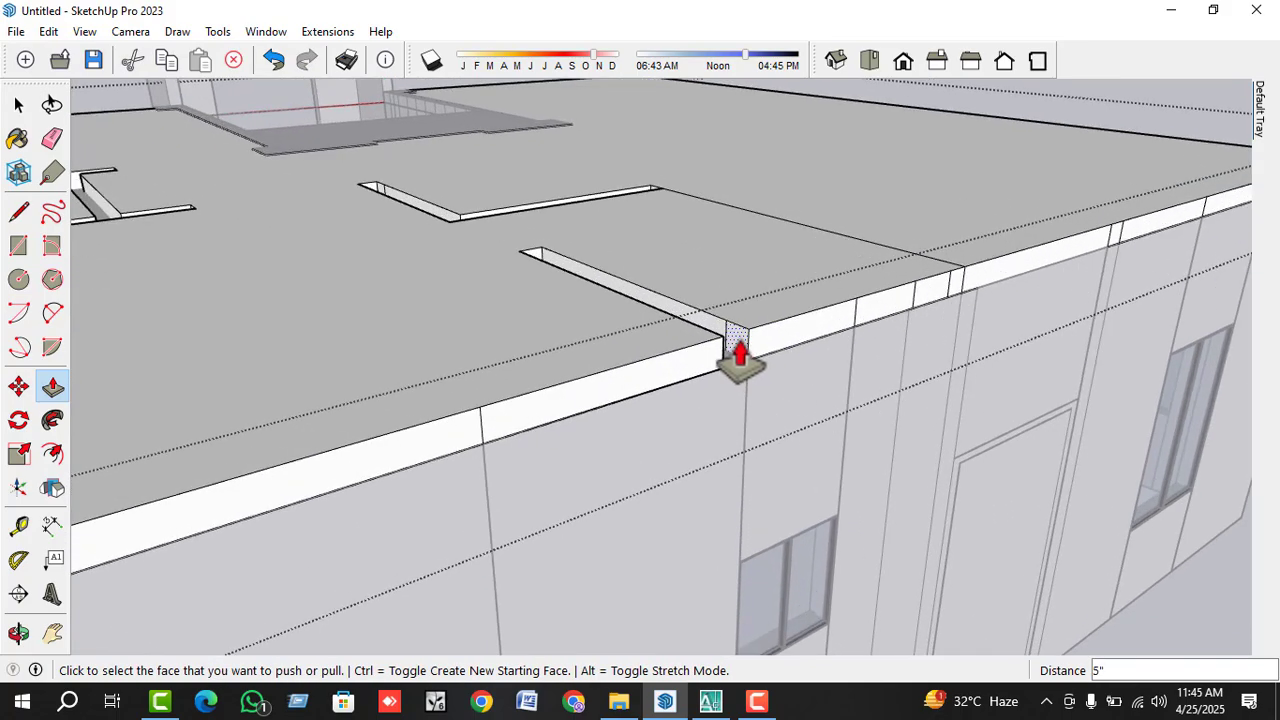
# - Close the wall slot that runs to the rear slab edge by pulling its side faces 5" across to the opposite side
pyautogui.click(705, 358)
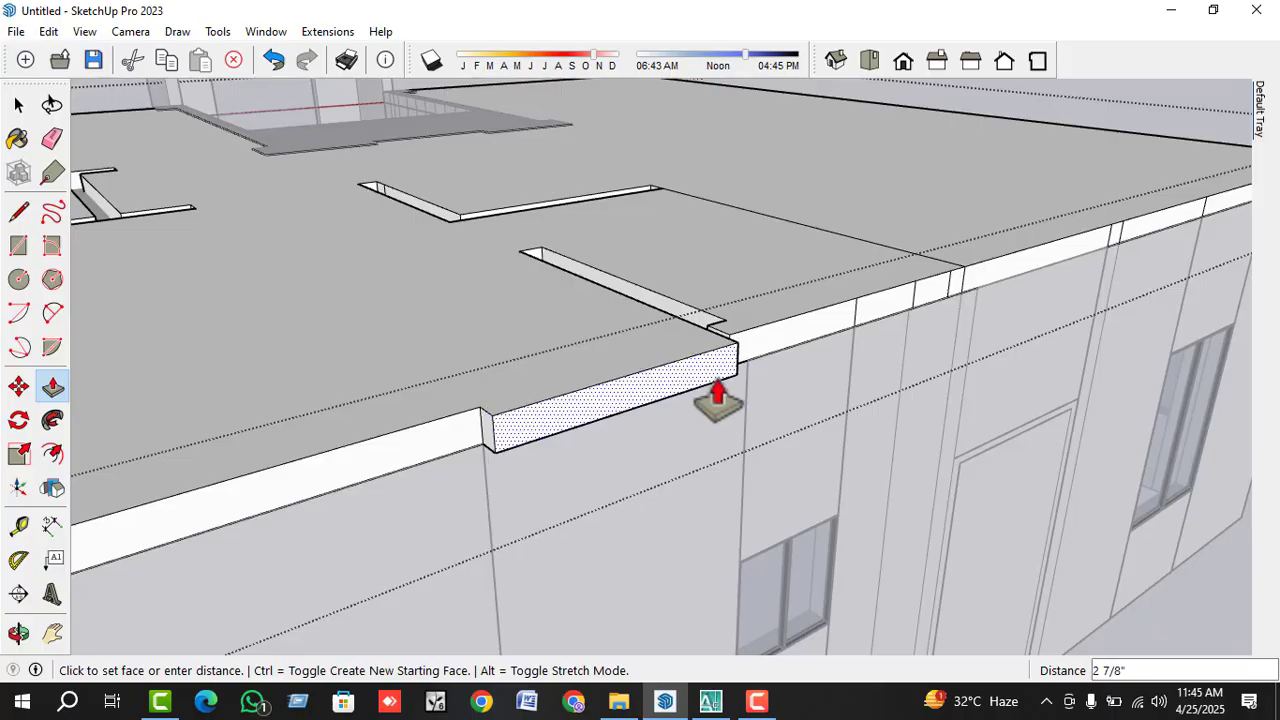
pyautogui.click(718, 400)
pyautogui.scroll(4, 686, 423)
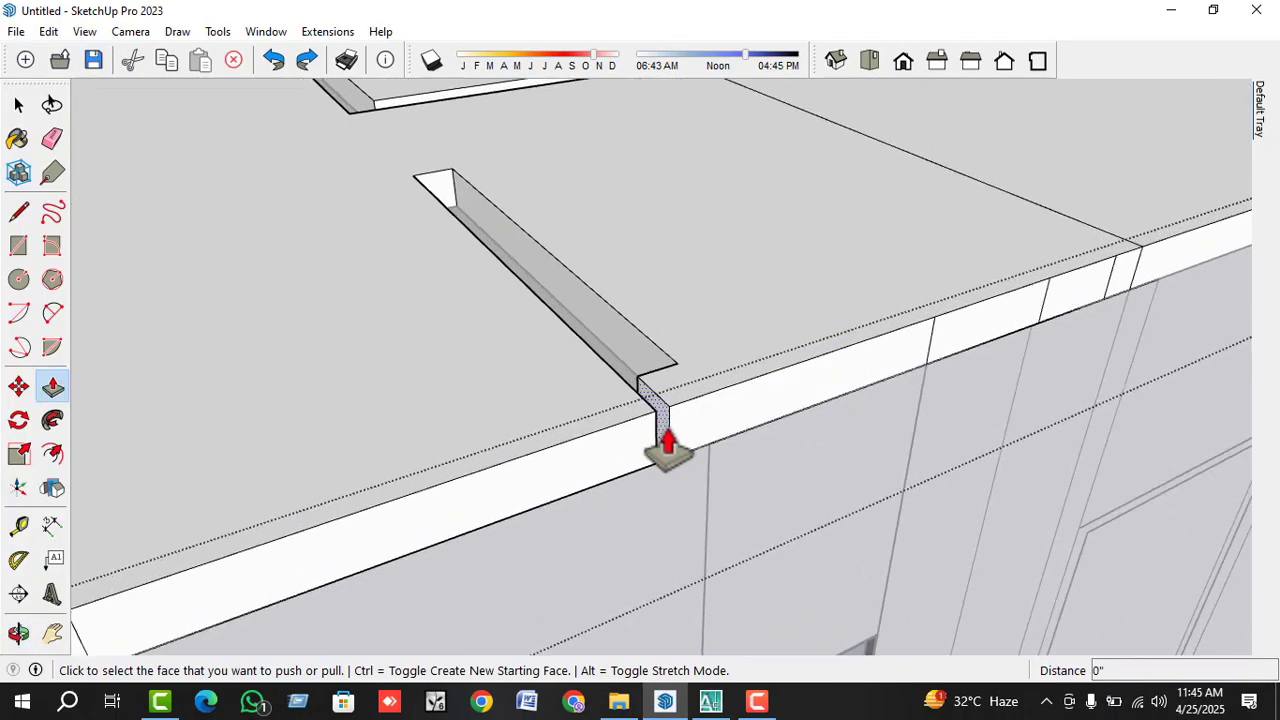
pyautogui.scroll(1, 668, 445)
pyautogui.click(664, 443)
pyautogui.click(651, 416)
pyautogui.click(634, 362)
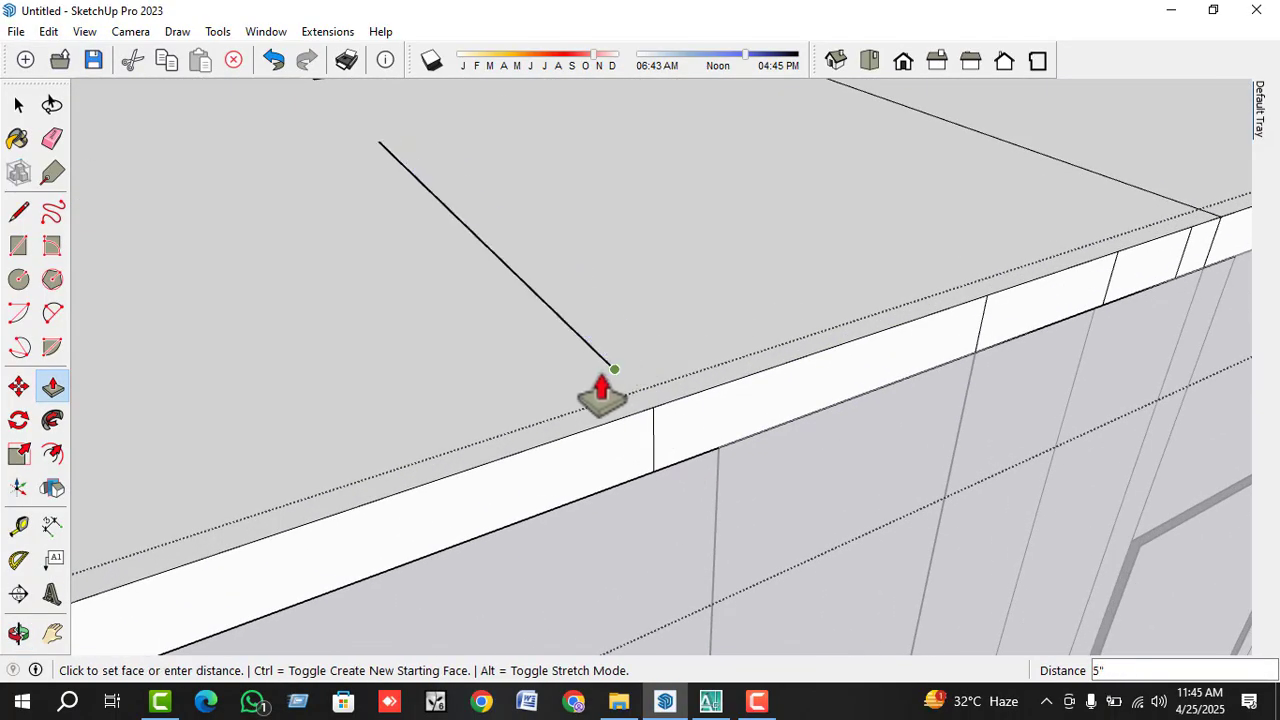
pyautogui.click(557, 325)
pyautogui.scroll(-5, 829, 366)
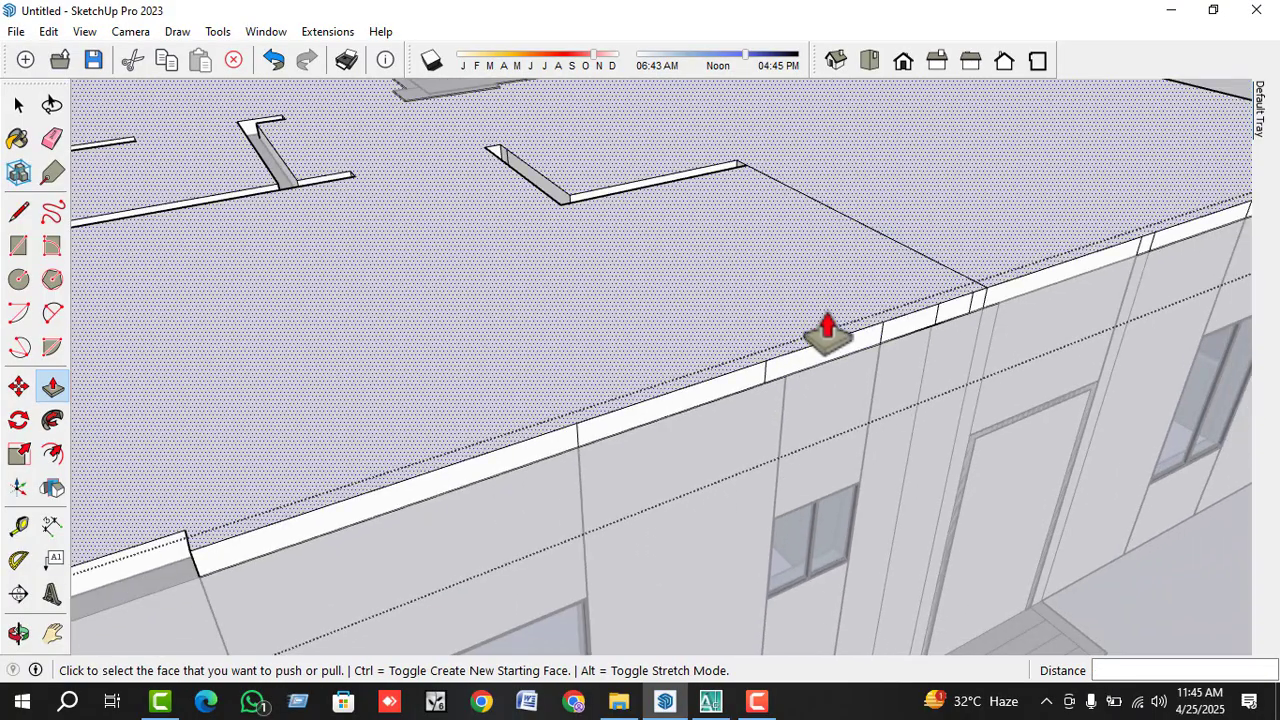
# - Close one leg of the L-shaped slot near the rear edge, and pull the recessed rear-edge face at the corner out flush with the wall
pyautogui.scroll(3, 590, 227)
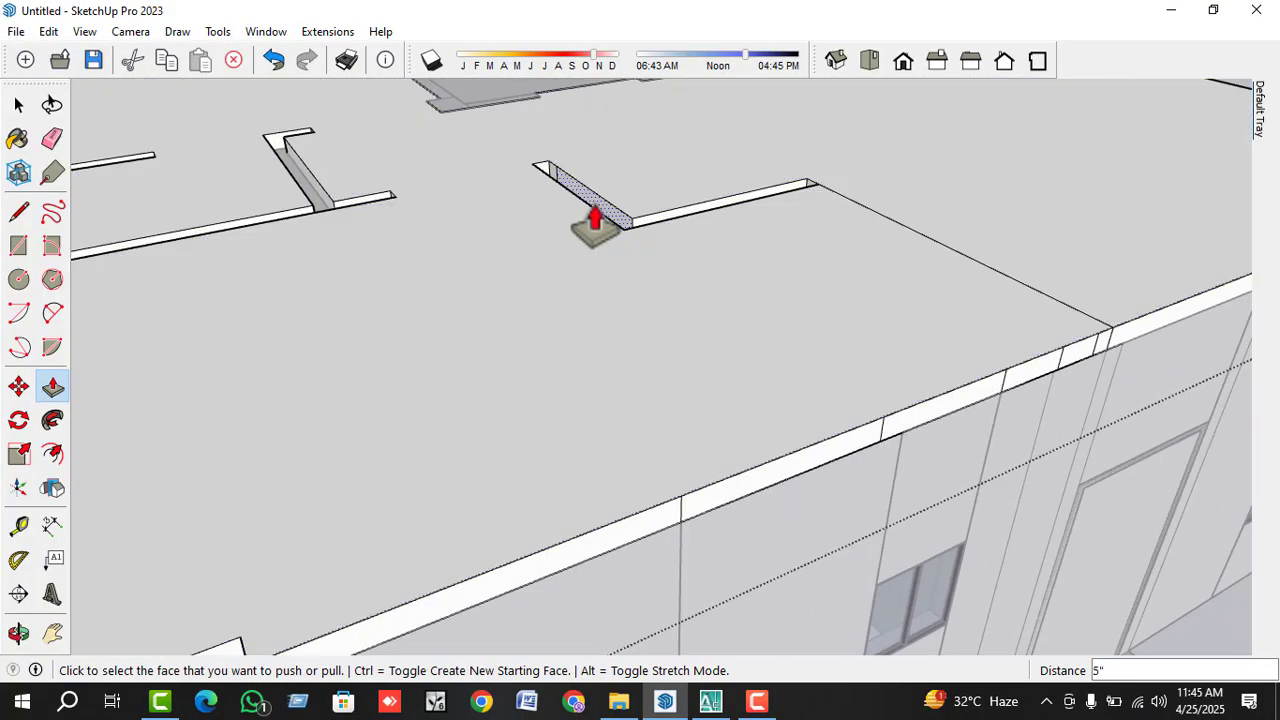
pyautogui.click(567, 200)
pyautogui.scroll(-5, 660, 334)
pyautogui.moveTo(660, 334); pyautogui.dragTo(580, 451, button='middle')
pyautogui.scroll(3, 590, 452)
pyautogui.click(591, 455)
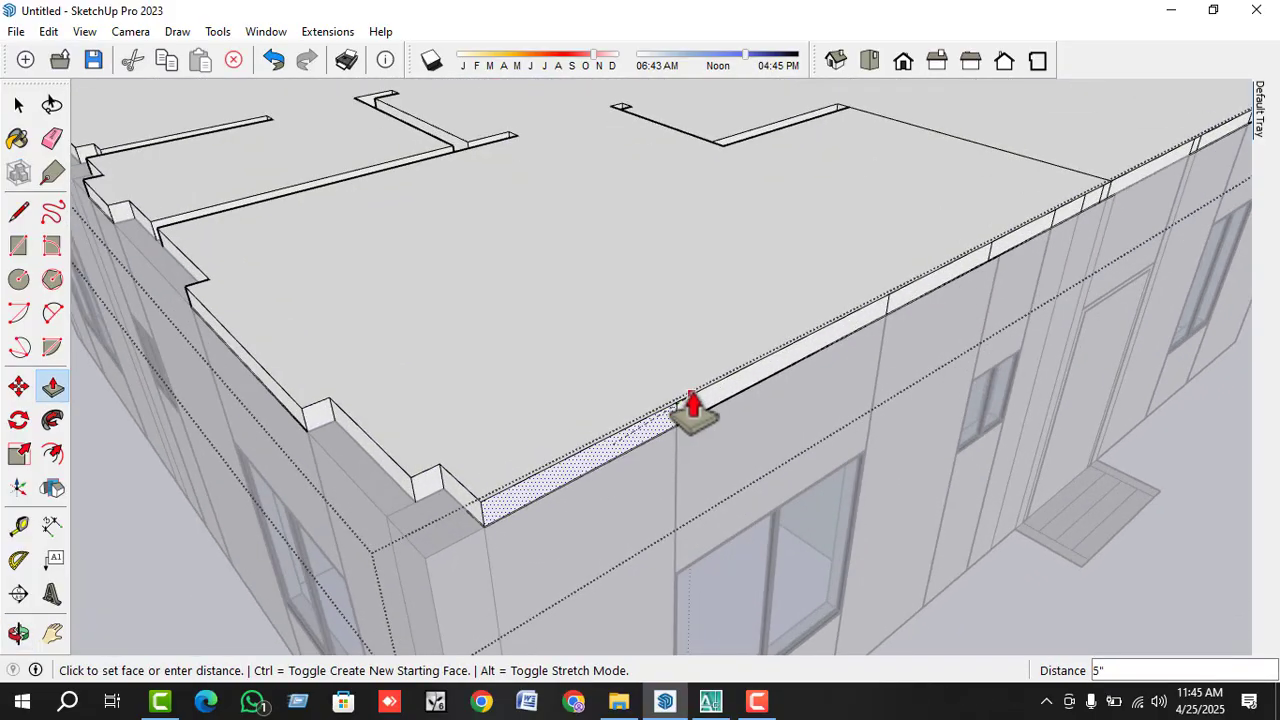
pyautogui.click(691, 411)
# - Fill the slab's rear corner by pulling its side face and the neighbouring recessed edge face out flush with the side wall
pyautogui.click(472, 520)
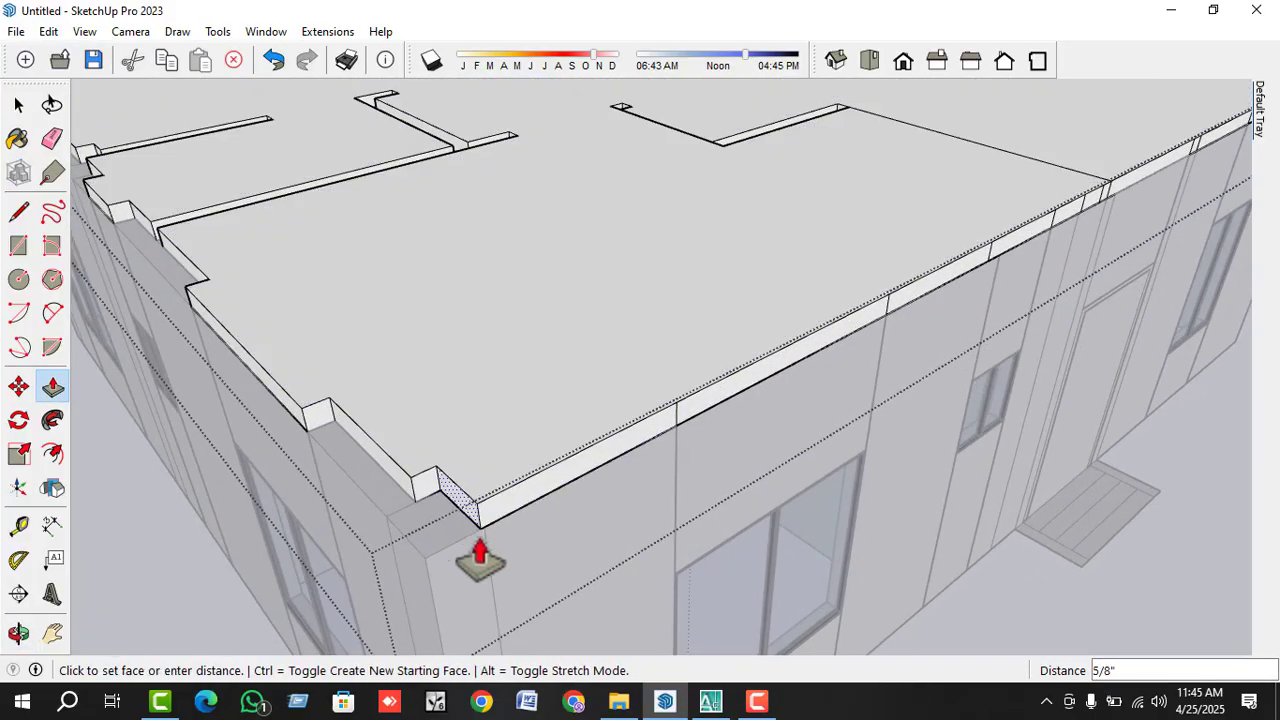
pyautogui.click(427, 566)
pyautogui.moveTo(427, 566); pyautogui.dragTo(677, 449, button='middle')
pyautogui.click(715, 437)
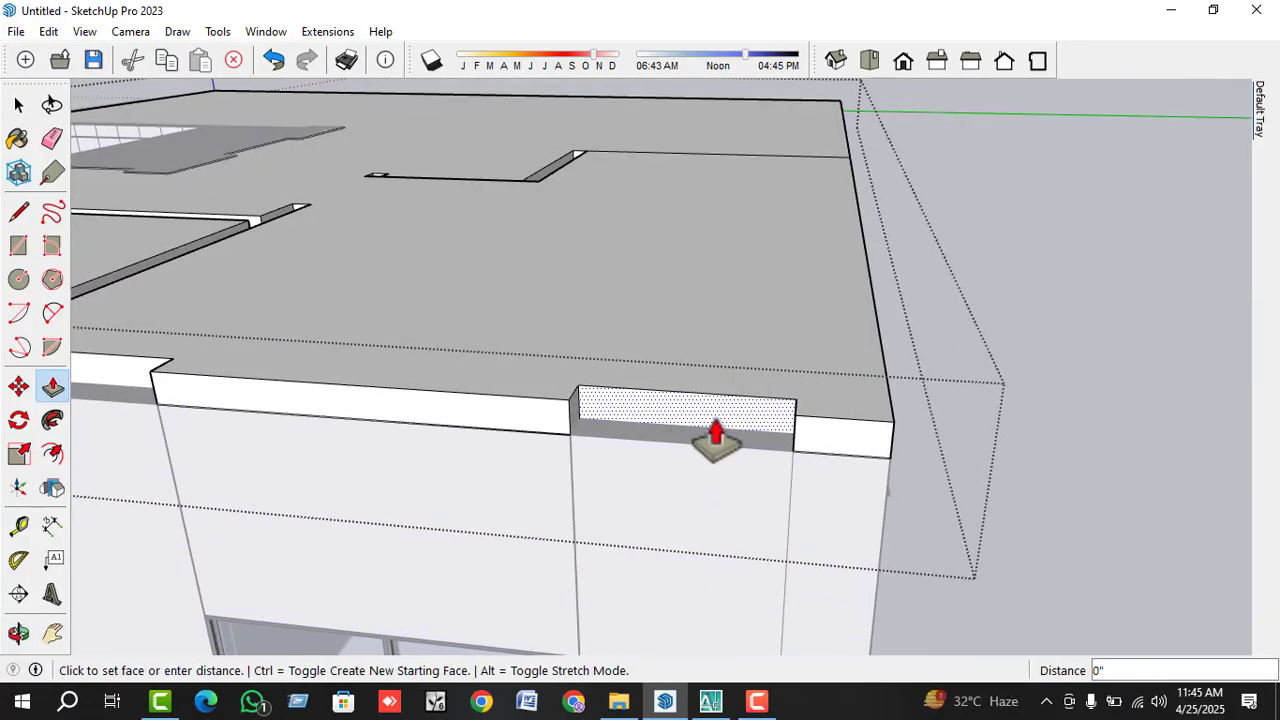
pyautogui.click(826, 447)
# - Pull the recessed slab-edge face between the rear corner section and the first side wall slot out flush with the wall
pyautogui.moveTo(583, 477); pyautogui.dragTo(700, 420, button='middle')
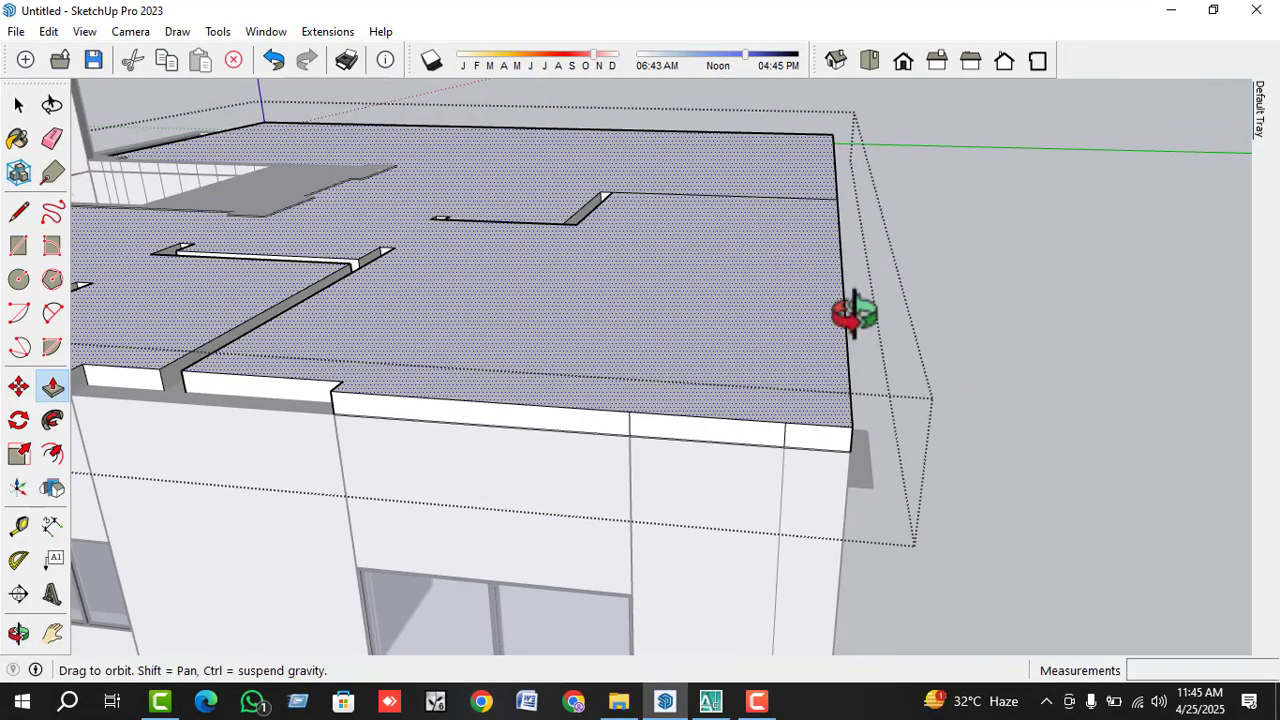
pyautogui.moveTo(851, 309); pyautogui.dragTo(857, 380, button='middle')
pyautogui.scroll(5, 857, 380)
pyautogui.scroll(-5, 857, 382)
pyautogui.scroll(4, 808, 571)
pyautogui.click(774, 429)
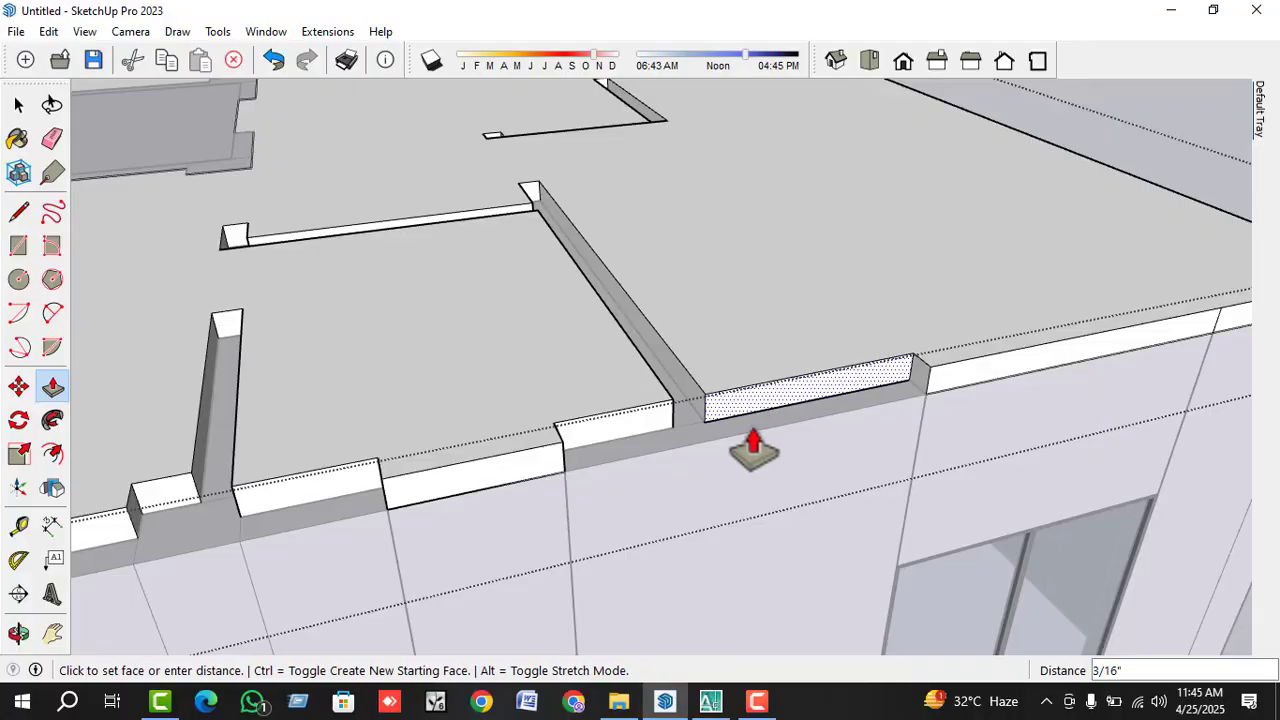
pyautogui.click(708, 440)
# - Close the first wall slot along the side by pulling its side face 5", and pull the adjoining recessed edge face flush with the wall
pyautogui.click(697, 422)
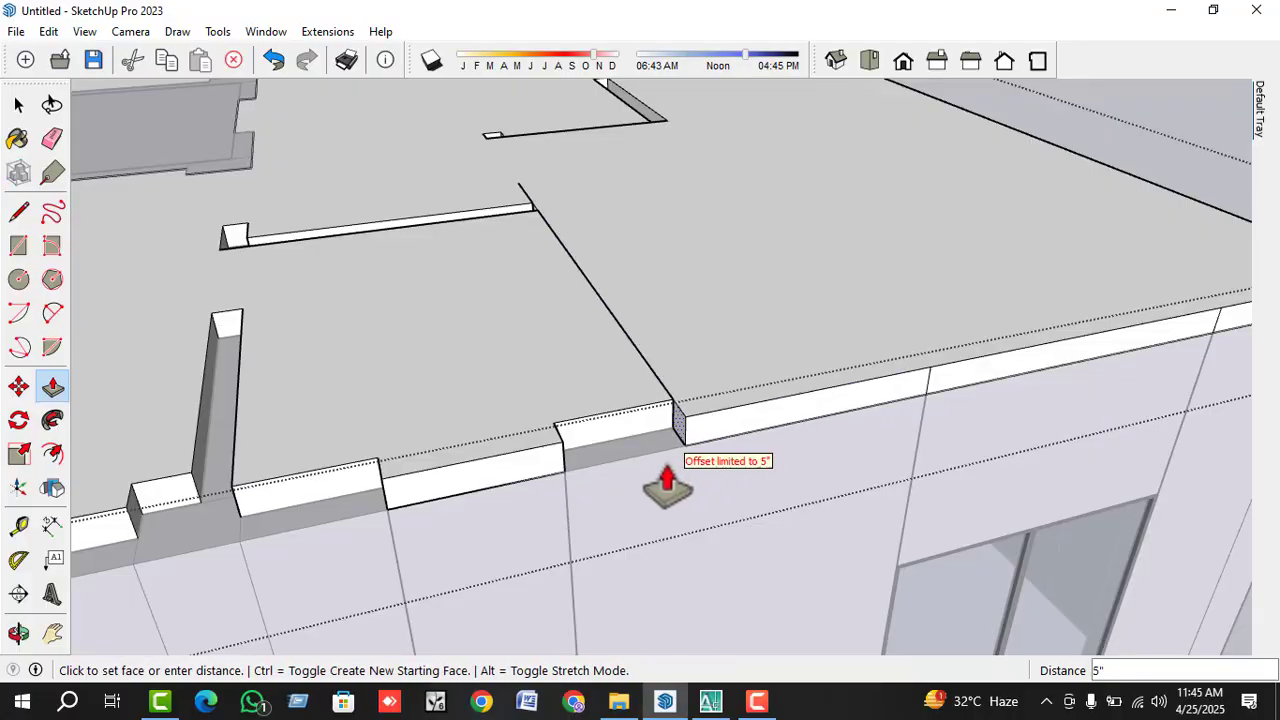
pyautogui.click(645, 475)
pyautogui.click(617, 450)
pyautogui.click(691, 434)
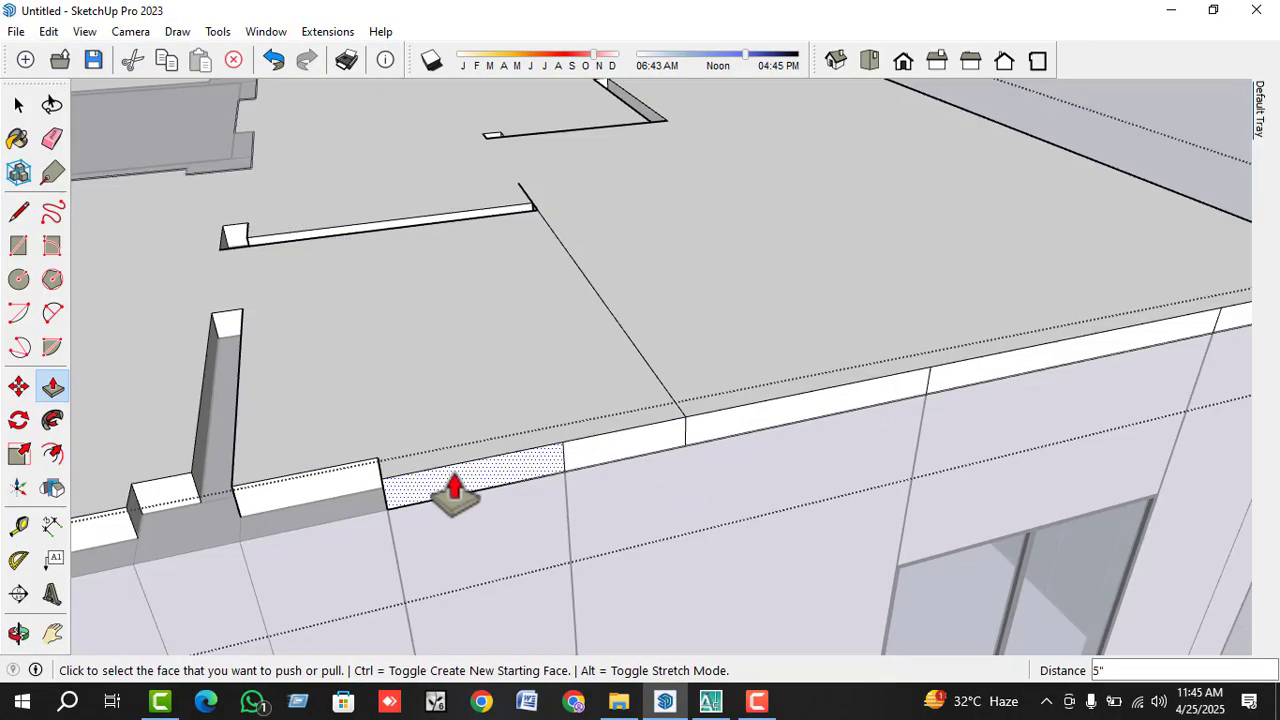
# - Pull the next recessed side-edge face flush with the wall, and close the wall slot beside it by pulling its side face 5"
pyautogui.click(359, 492)
pyautogui.click(414, 487)
pyautogui.scroll(-5, 1094, 387)
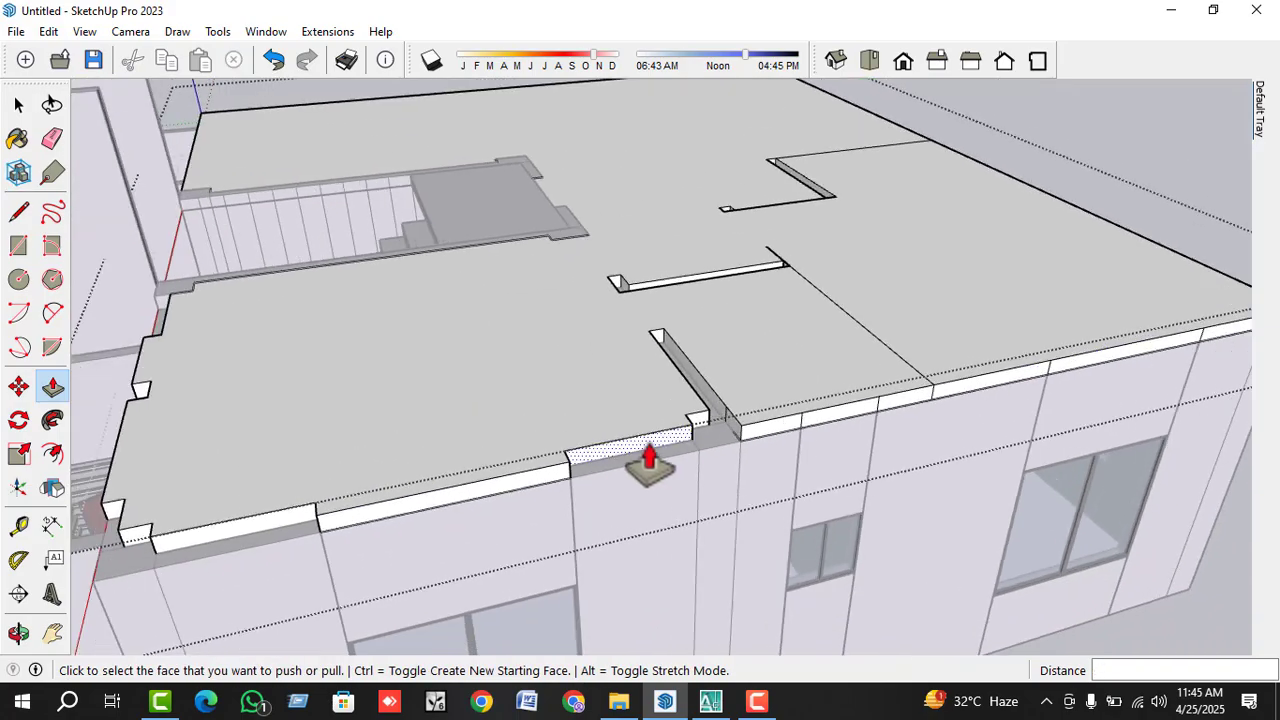
pyautogui.scroll(3, 690, 442)
pyautogui.click(732, 428)
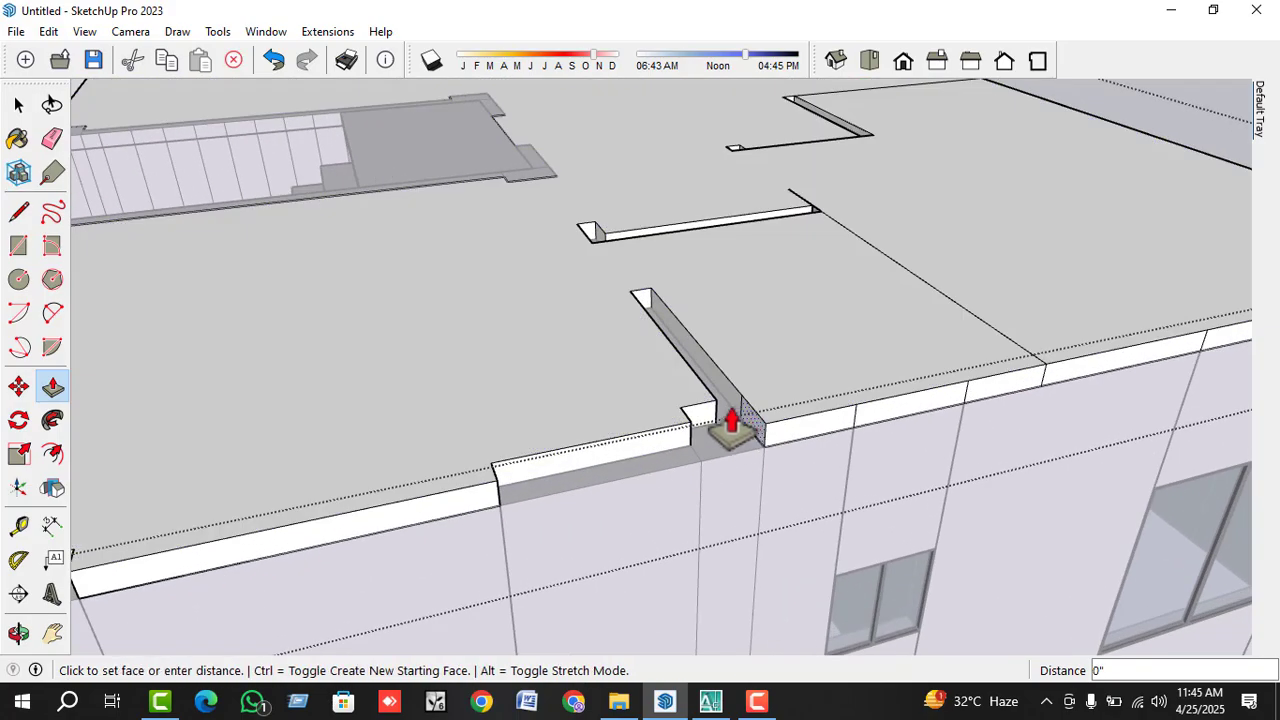
pyautogui.click(664, 450)
pyautogui.scroll(2, 690, 420)
pyautogui.click(689, 408)
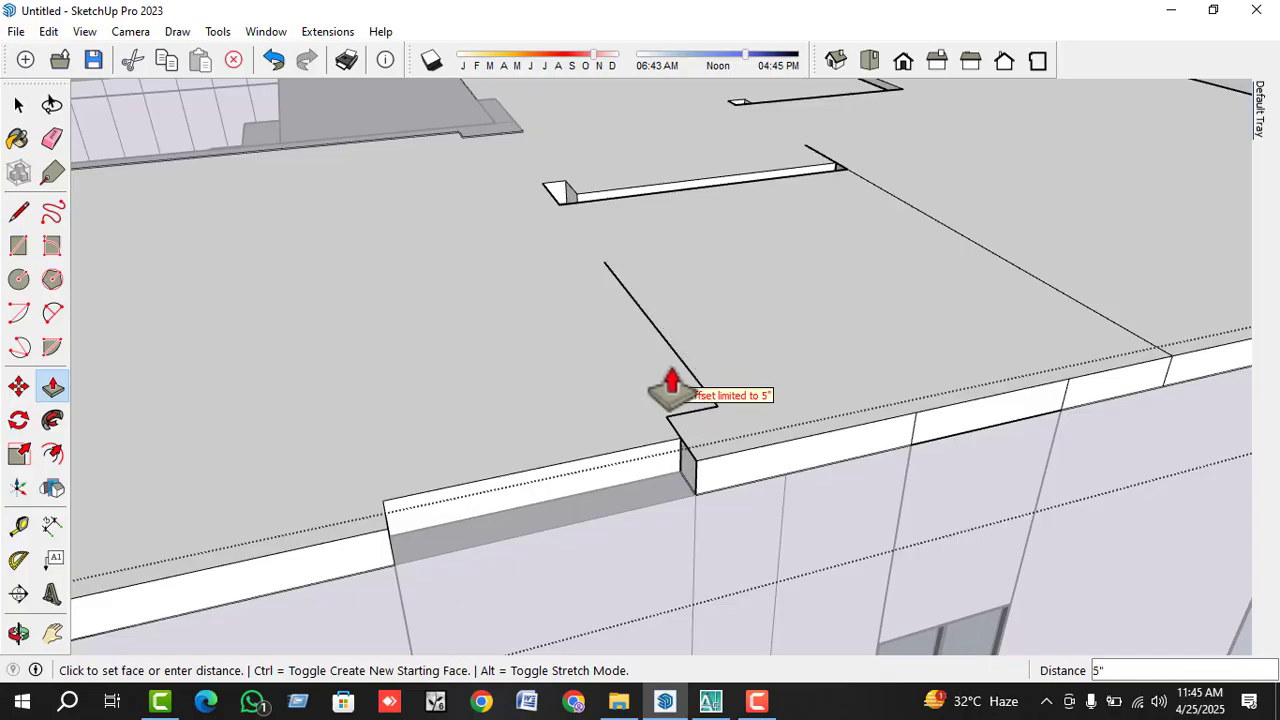
# - Pull the remaining recessed slab-edge faces towards the front of the side wall out flush with it, ending with a 5" pull
pyautogui.click(673, 484)
pyautogui.click(673, 484)
pyautogui.click(717, 471)
pyautogui.scroll(-3, 931, 386)
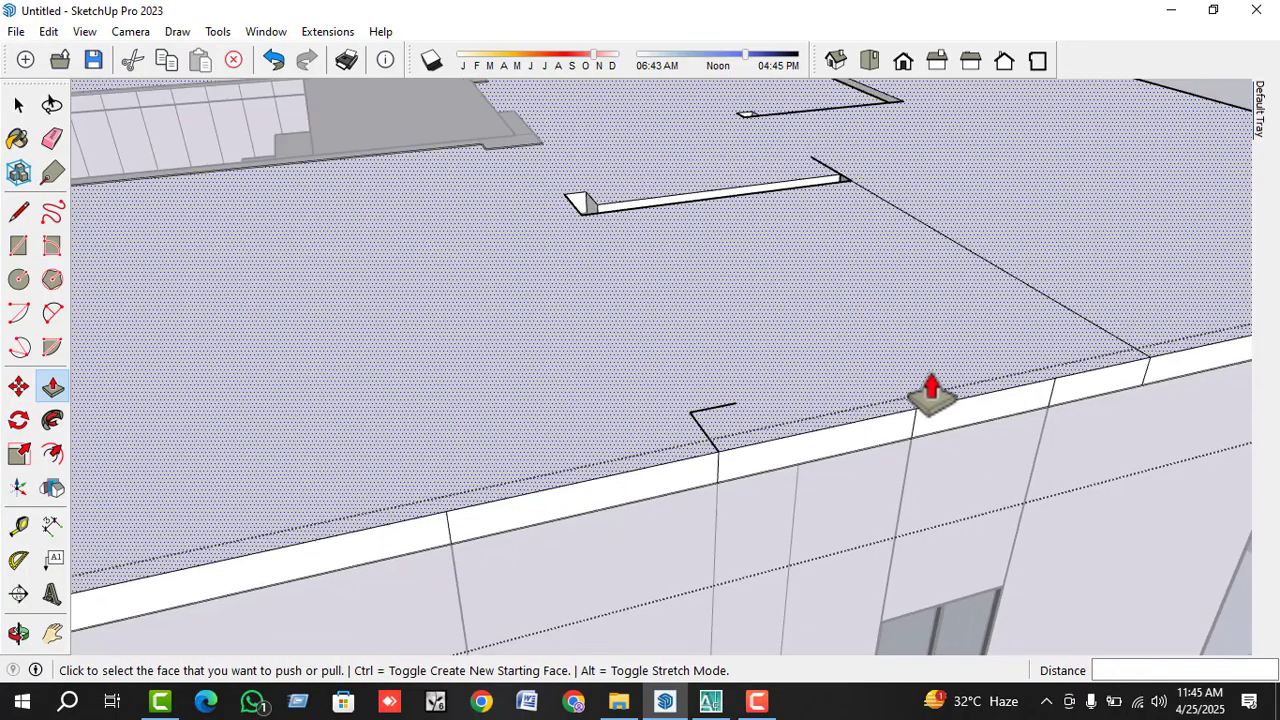
pyautogui.click(286, 528)
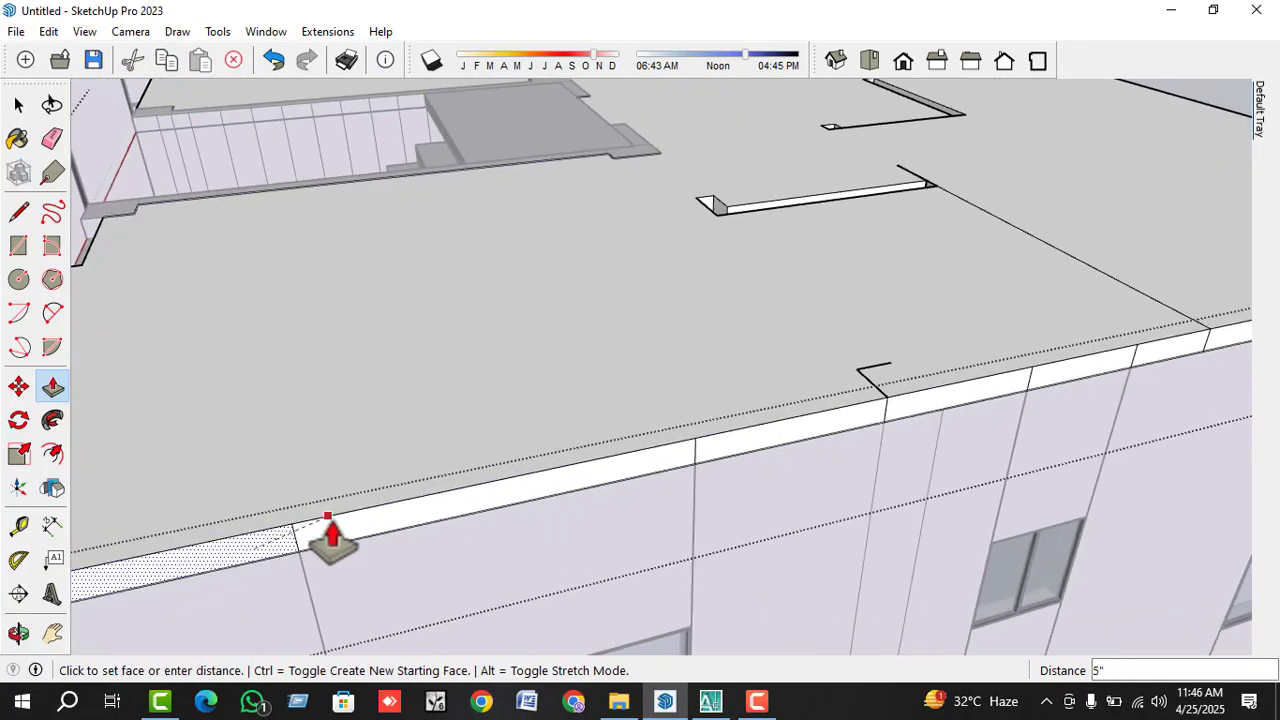
pyautogui.click(329, 534)
# - Close the short end and the long leg of the interior wall slot nearest the stairwell by pulling their side faces across
pyautogui.scroll(1, 732, 195)
pyautogui.scroll(2, 732, 195)
pyautogui.click(704, 232)
pyautogui.click(697, 258)
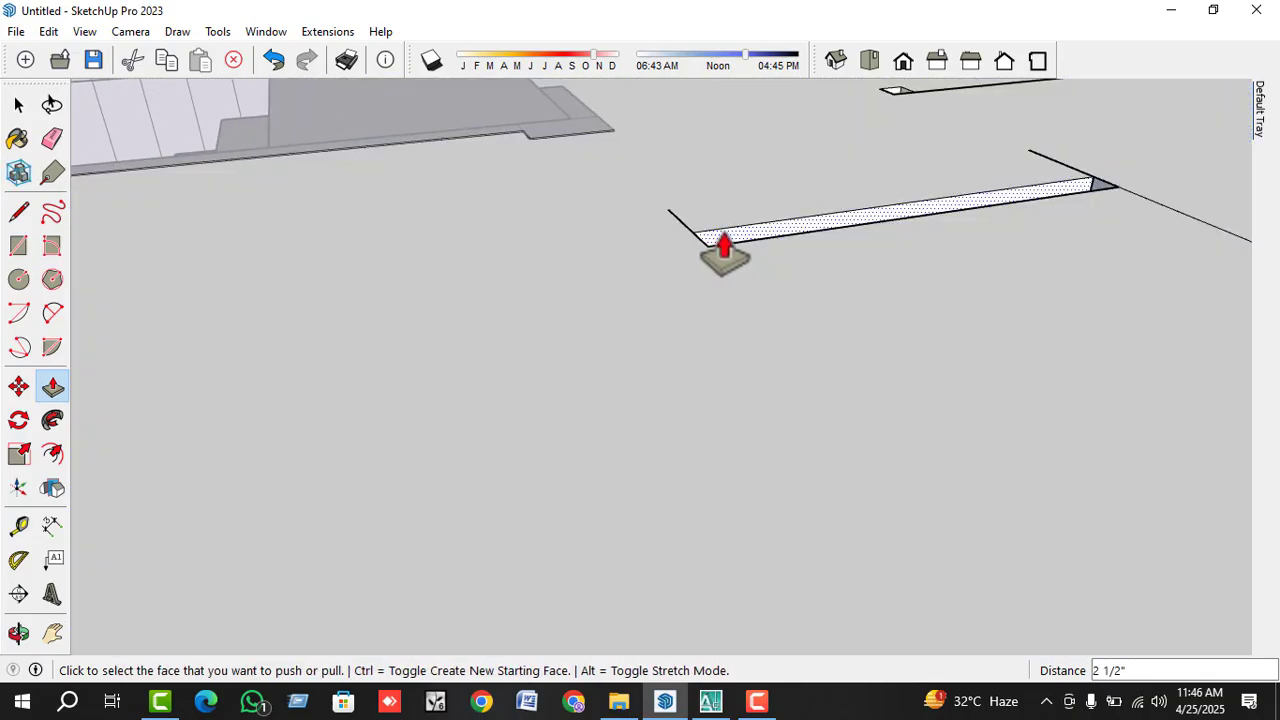
pyautogui.click(704, 258)
pyautogui.click(700, 270)
# - Close the remaining leg and end opening of the L-shaped interior slot by pulling their side faces 5" across
pyautogui.moveTo(608, 514); pyautogui.dragTo(940, 150, button='middle')
pyautogui.scroll(3, 900, 171)
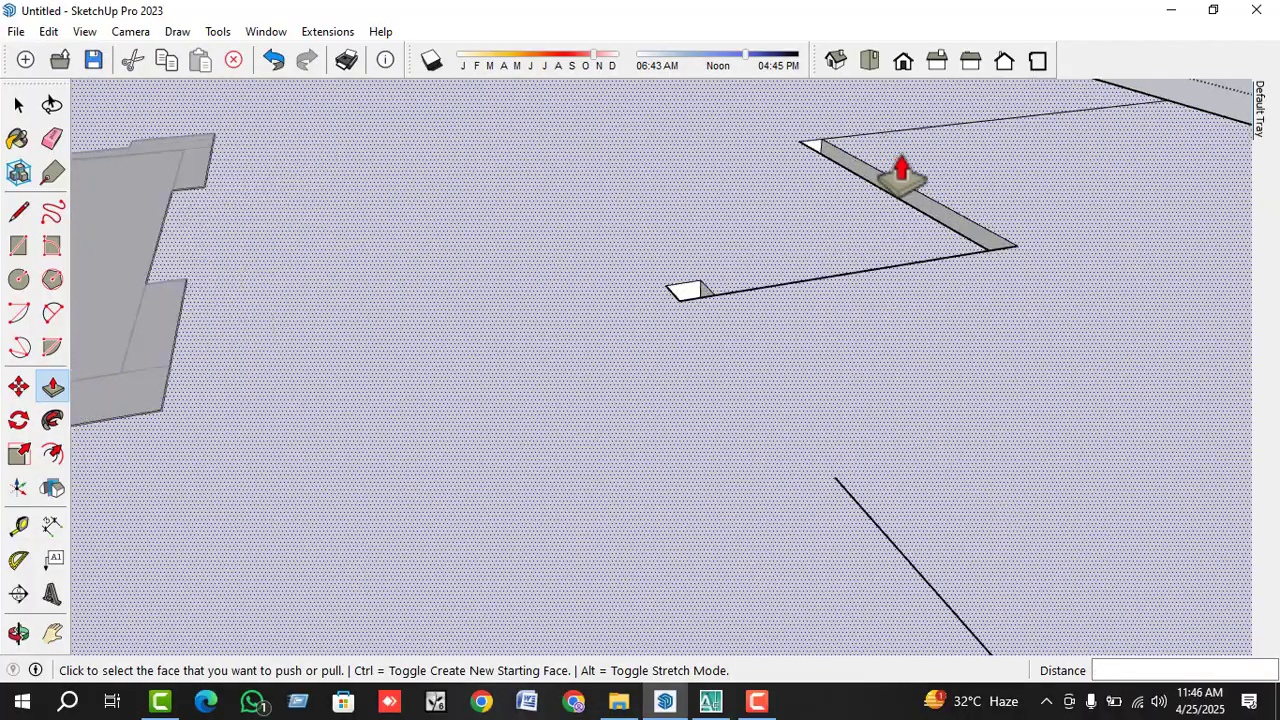
pyautogui.click(957, 251)
pyautogui.click(893, 240)
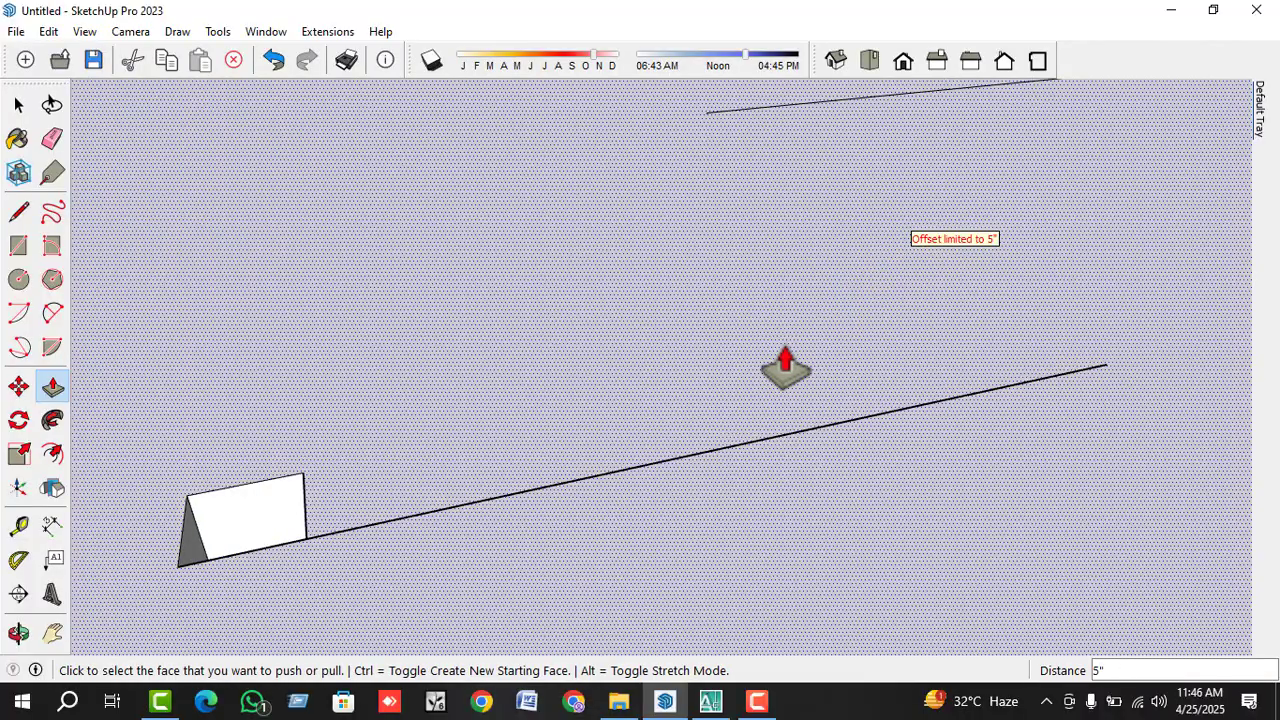
pyautogui.moveTo(780, 366); pyautogui.dragTo(571, 414, button='middle')
pyautogui.click(571, 414)
pyautogui.click(632, 428)
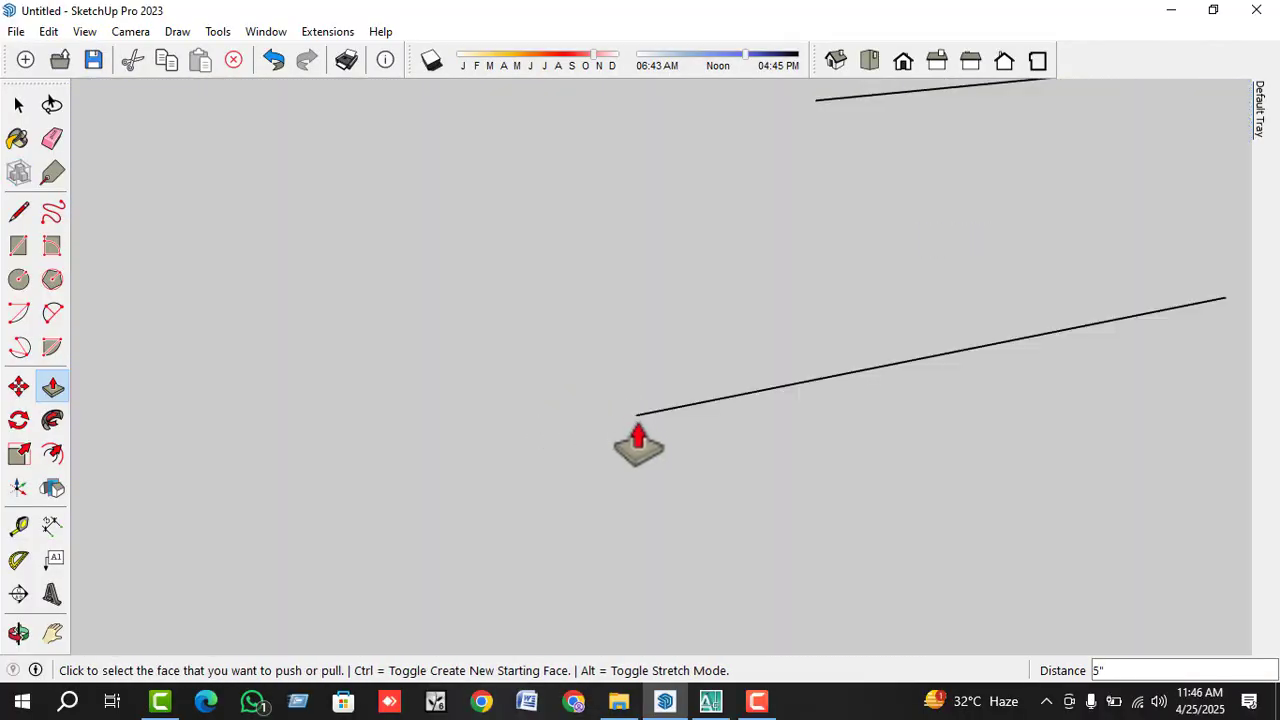
# - Fill the recess at the slab's front corner by pulling its recessed faces out flush with the walls, using 10" for the last face
pyautogui.scroll(-3, 591, 537)
pyautogui.moveTo(591, 537); pyautogui.dragTo(726, 400, button='middle')
pyautogui.scroll(3, 866, 245)
pyautogui.scroll(-3, 866, 245)
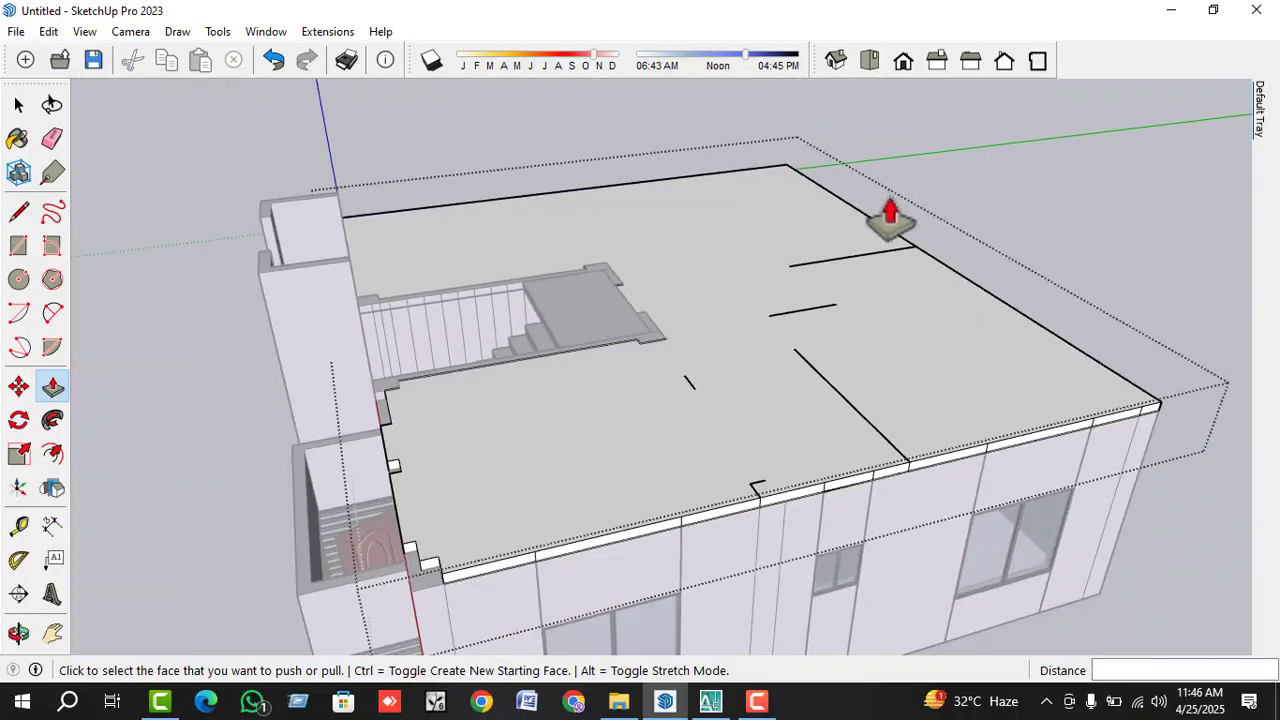
pyautogui.scroll(5, 543, 449)
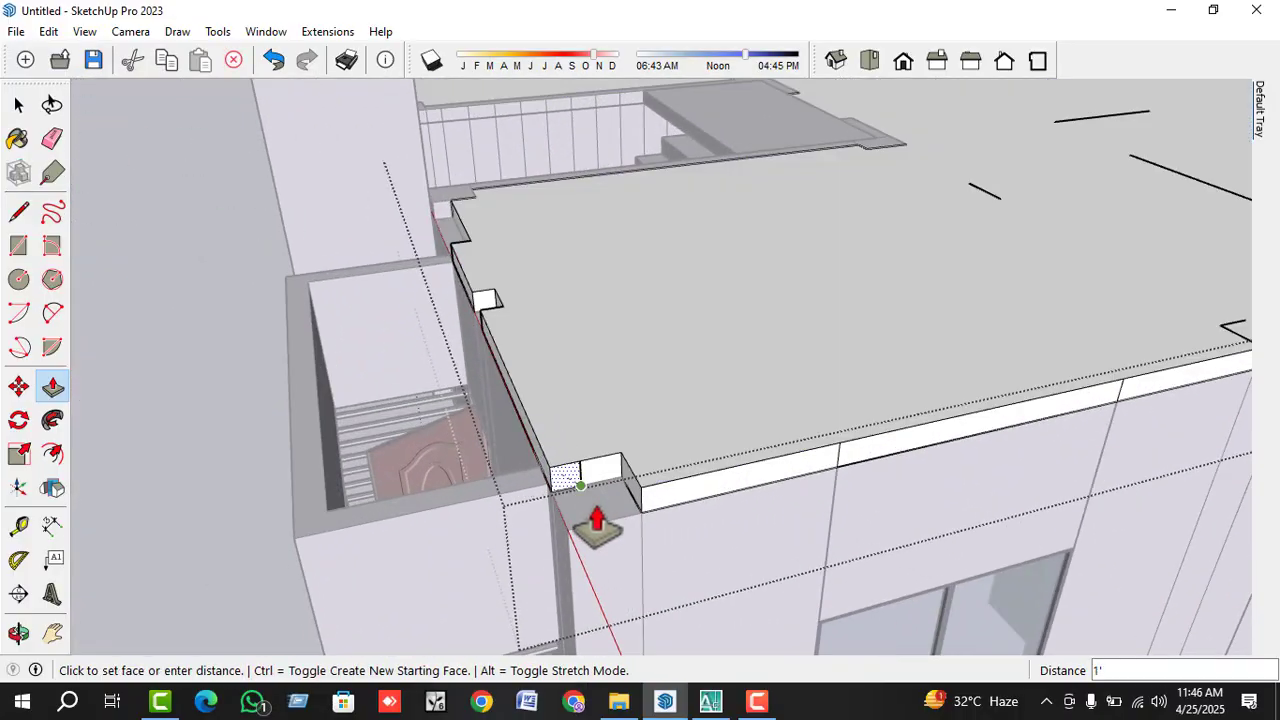
pyautogui.click(578, 565)
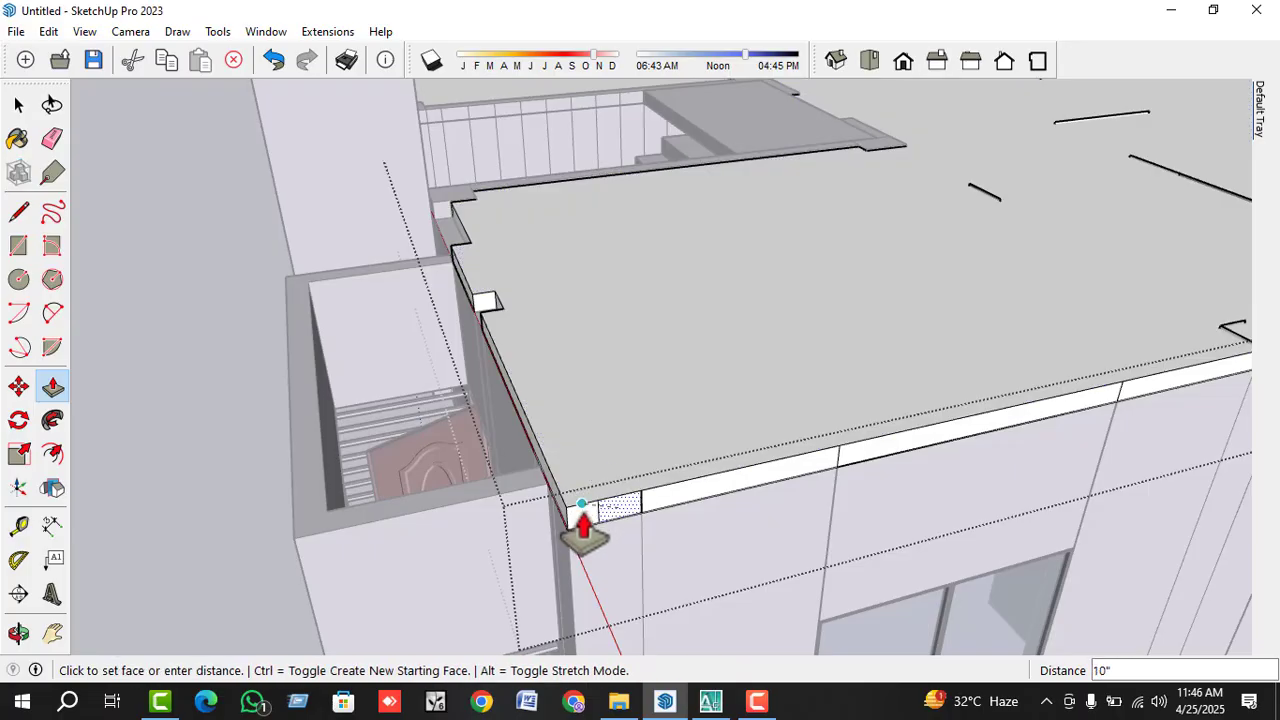
pyautogui.click(583, 518)
# - Fill the small front-edge recess above the balcony, and pull the recessed face beside the stairwell out 5" flush with the front wall
pyautogui.moveTo(686, 509); pyautogui.dragTo(800, 357, button='middle')
pyautogui.scroll(3, 755, 340)
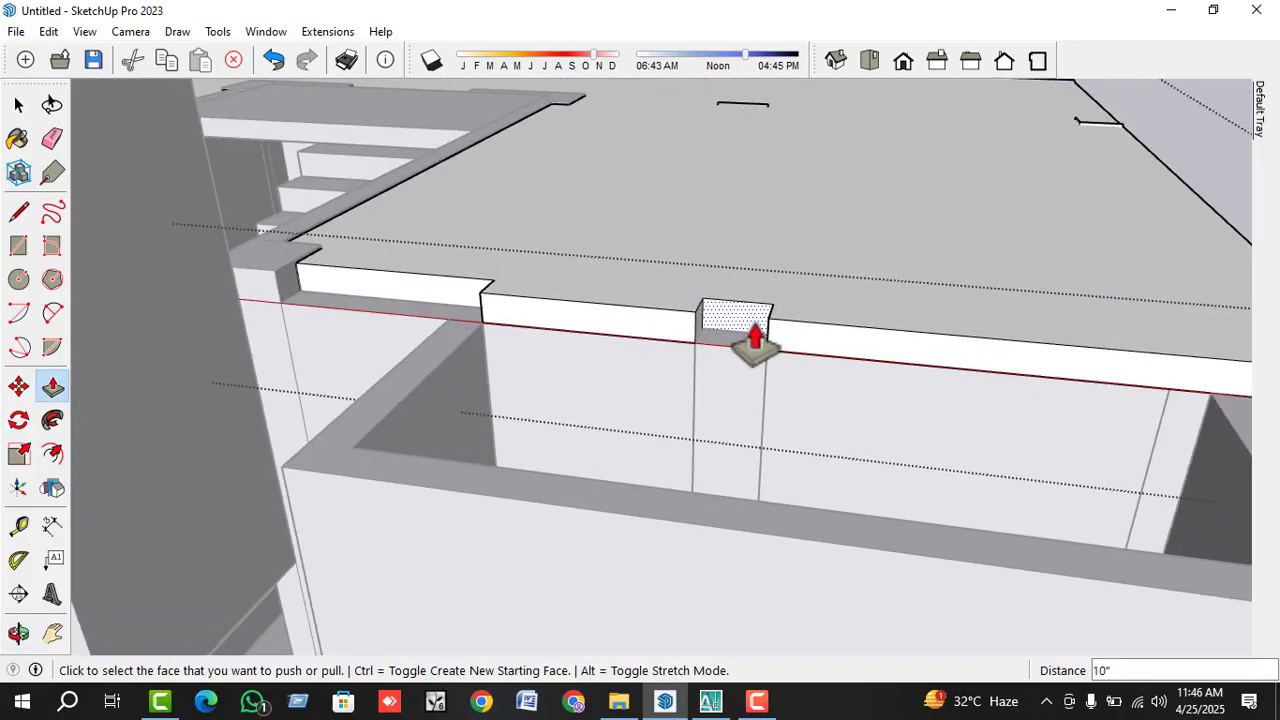
pyautogui.click(755, 340)
pyautogui.click(750, 345)
pyautogui.click(480, 310)
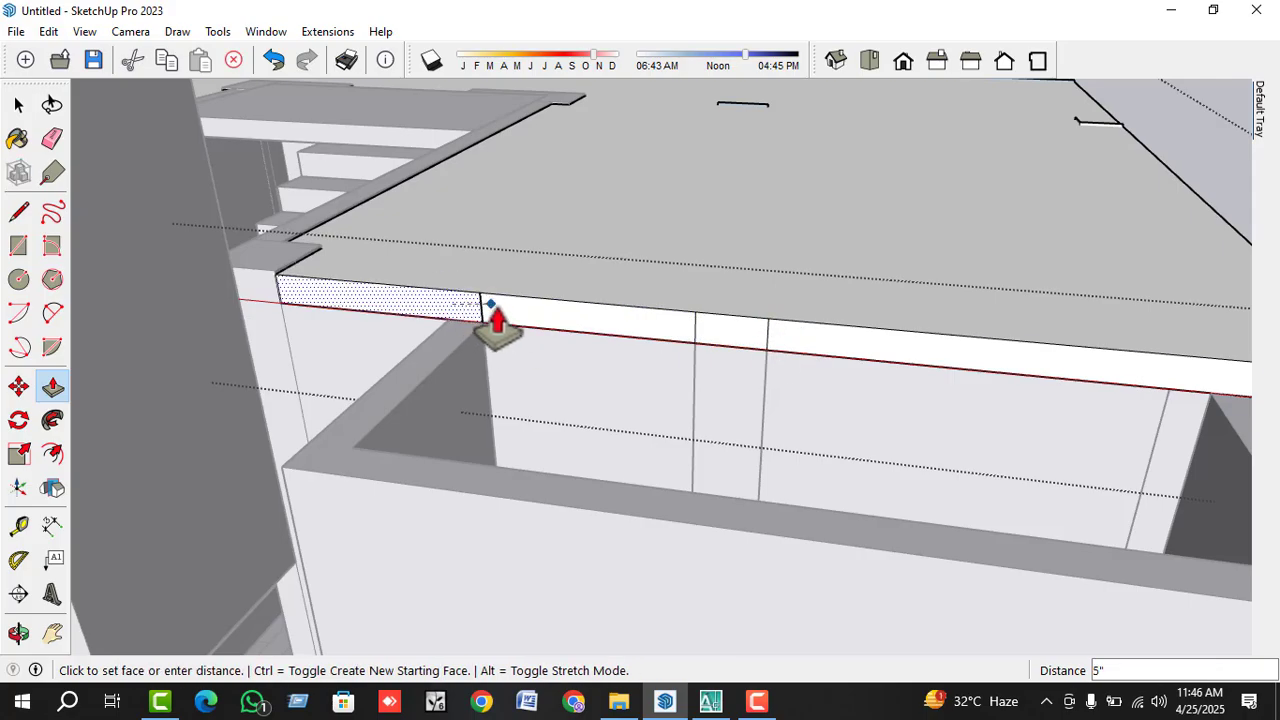
pyautogui.click(490, 310)
# - Extend the narrow front-edge face of the slab 3' 3 1/2" outward over the front balcony
pyautogui.scroll(-10, 486, 371)
pyautogui.press('space')
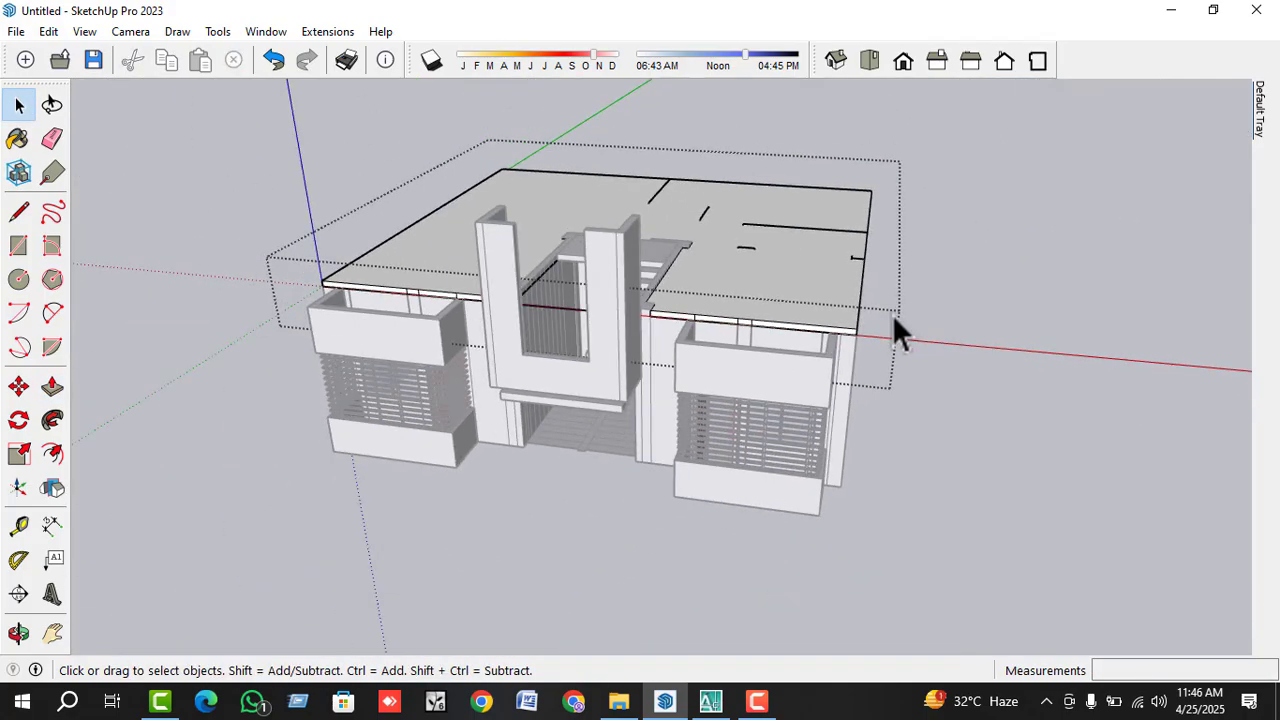
pyautogui.moveTo(892, 314); pyautogui.dragTo(803, 366, button='middle')
pyautogui.scroll(5, 821, 340)
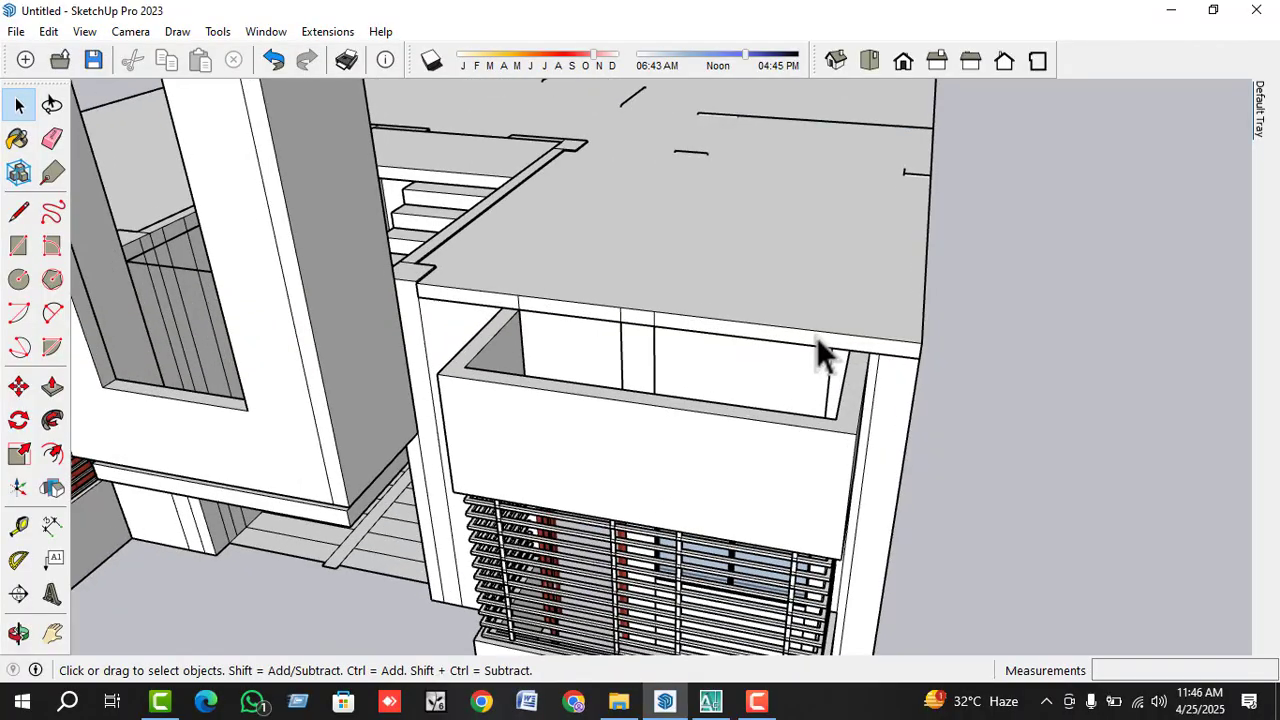
pyautogui.doubleClick(810, 337)
pyautogui.click(784, 345)
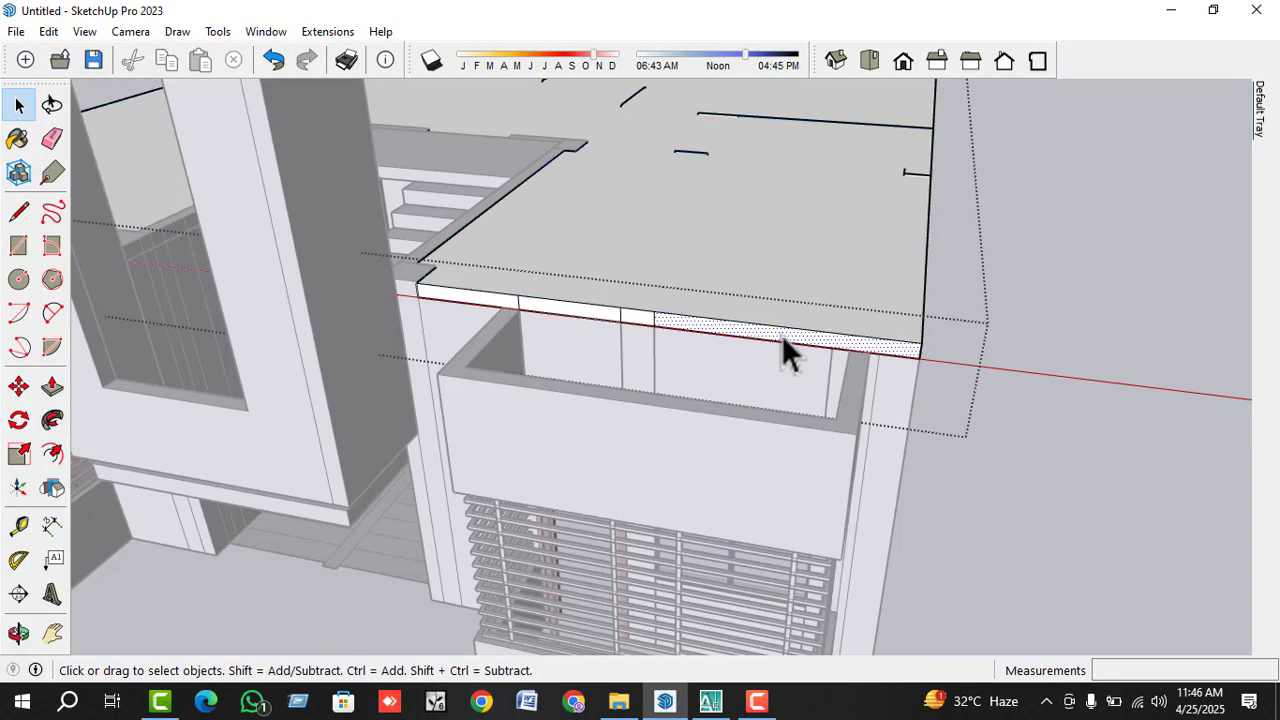
pyautogui.press('p')
pyautogui.click(640, 319)
pyautogui.click(665, 425)
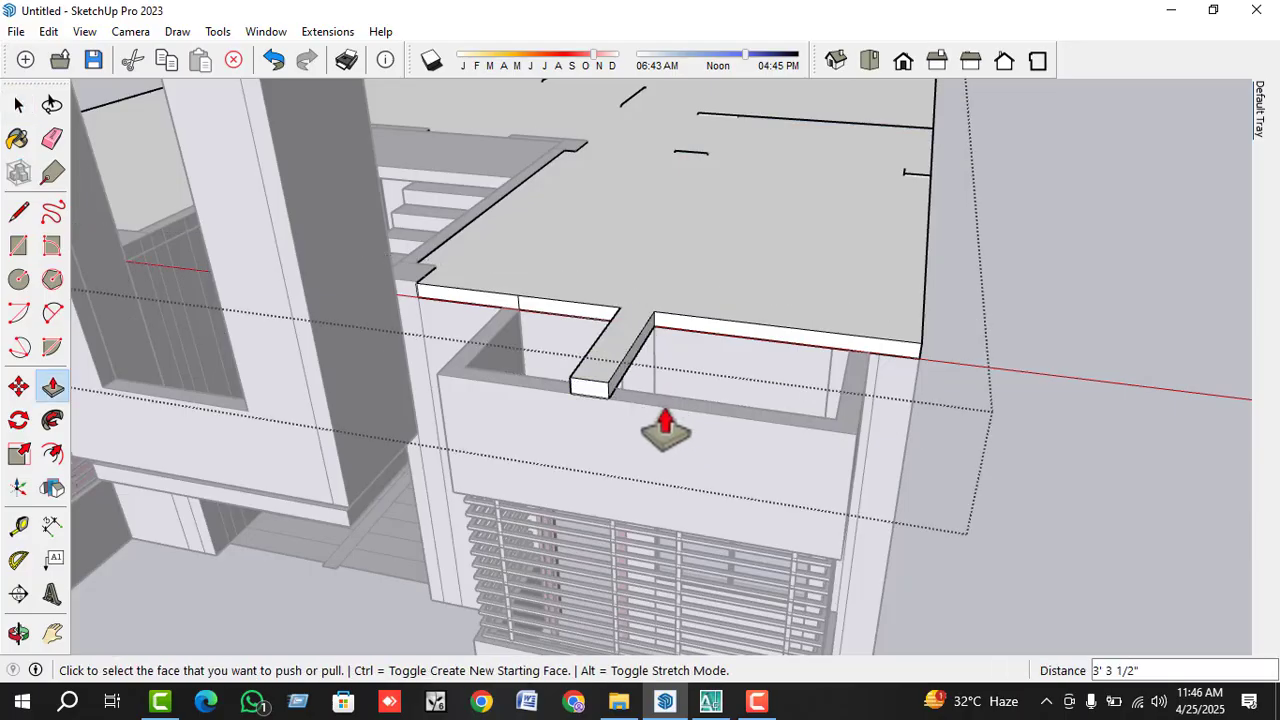
# - Widen the slab strip over the balcony by pulling one side face 4' 9 1/2" and the opposite side face out to the balcony's other end
pyautogui.click(615, 398)
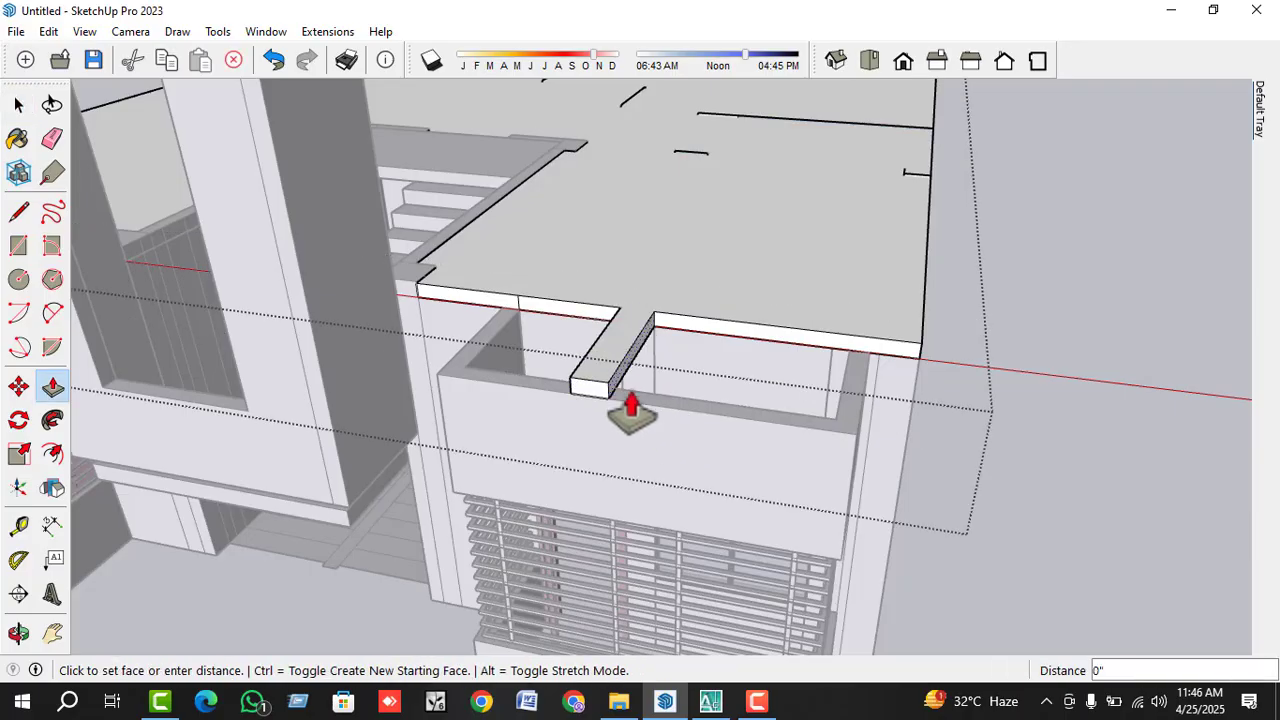
pyautogui.click(853, 470)
pyautogui.moveTo(853, 470); pyautogui.dragTo(840, 343, button='middle')
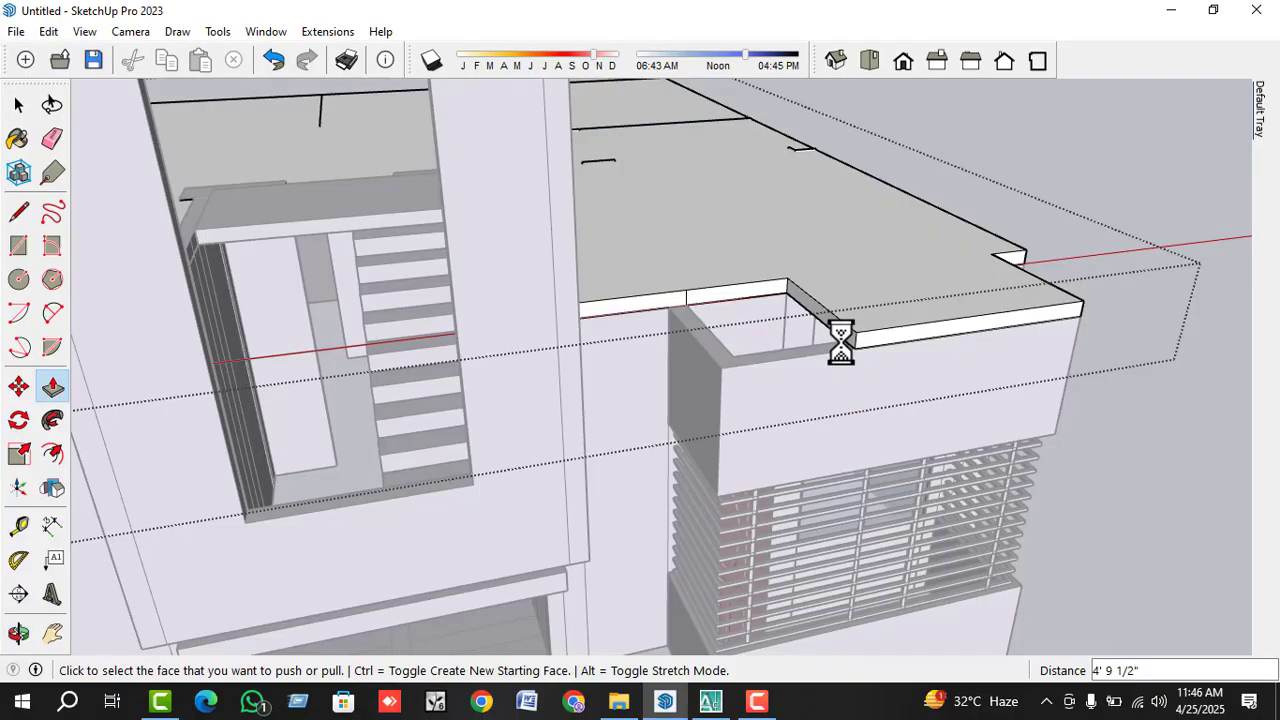
pyautogui.click(845, 358)
pyautogui.click(709, 409)
pyautogui.press('space')
pyautogui.hotkey('shift', 'z')
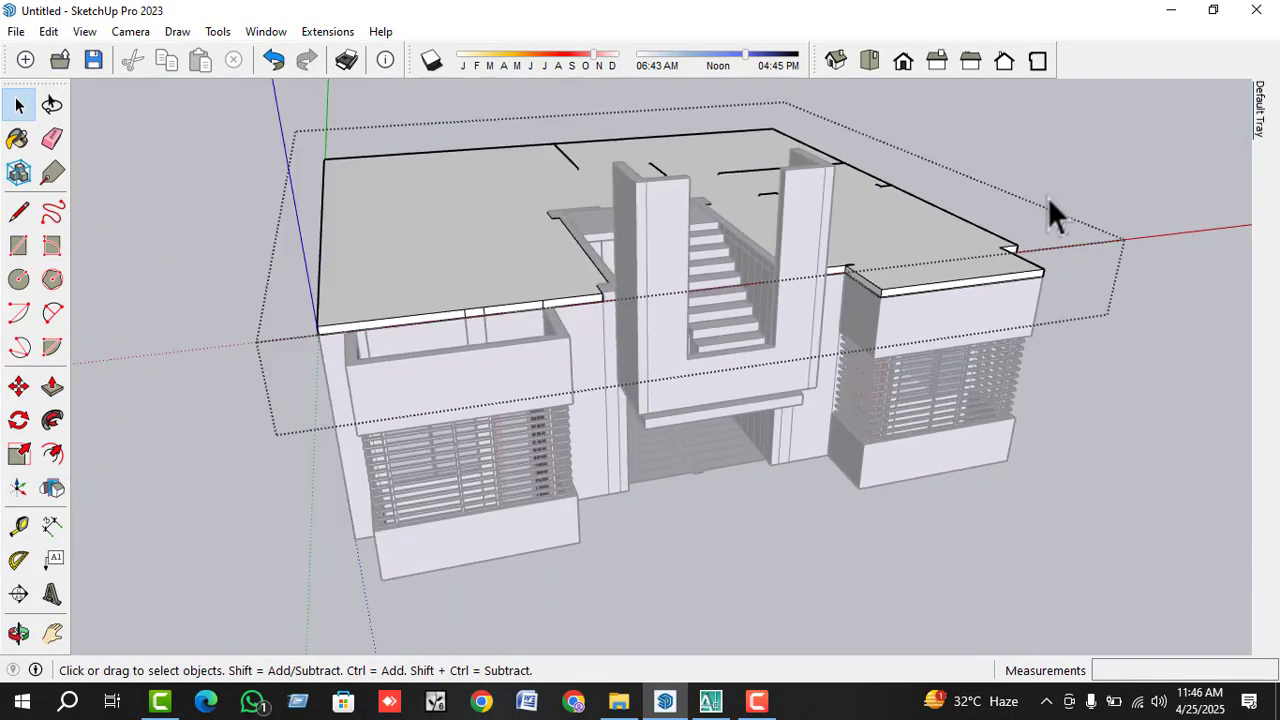
# - Extend the narrow front-edge face of the slab 3' 3 1/2" outward over the second front balcony
pyautogui.moveTo(600, 375); pyautogui.dragTo(651, 409, button='middle')
pyautogui.scroll(6, 563, 380)
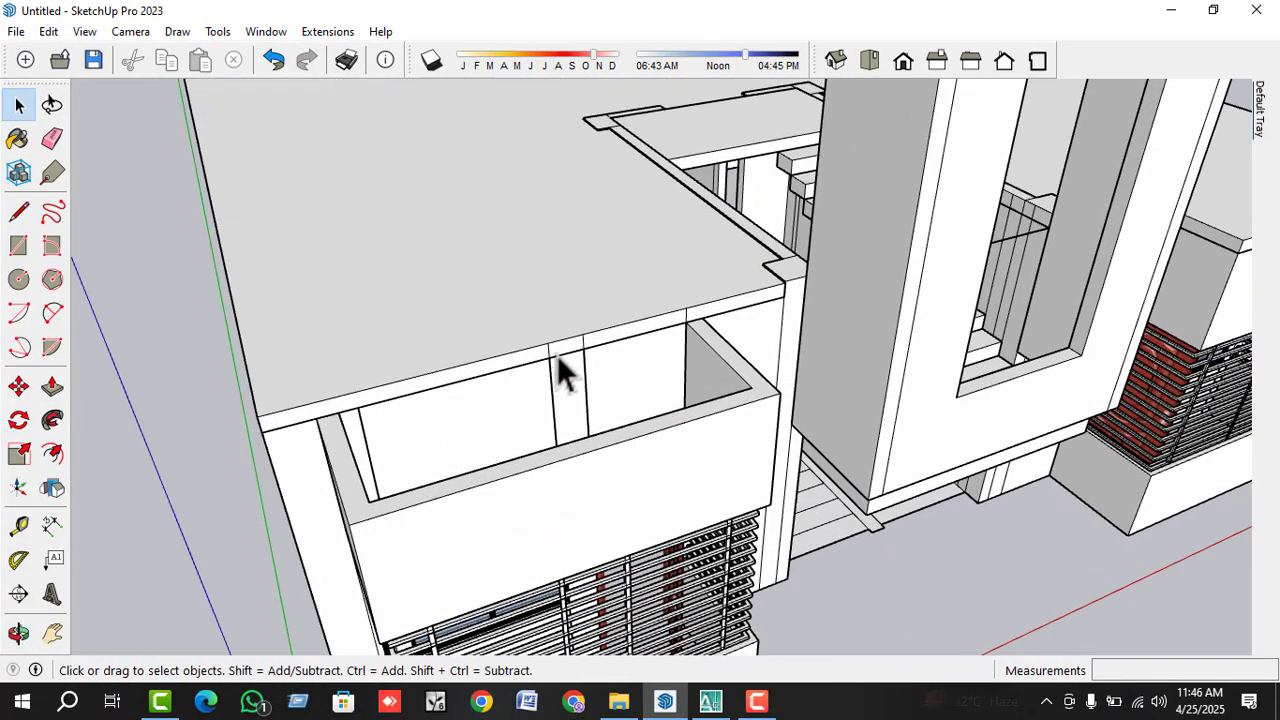
pyautogui.doubleClick(557, 370)
pyautogui.tripleClick(562, 349)
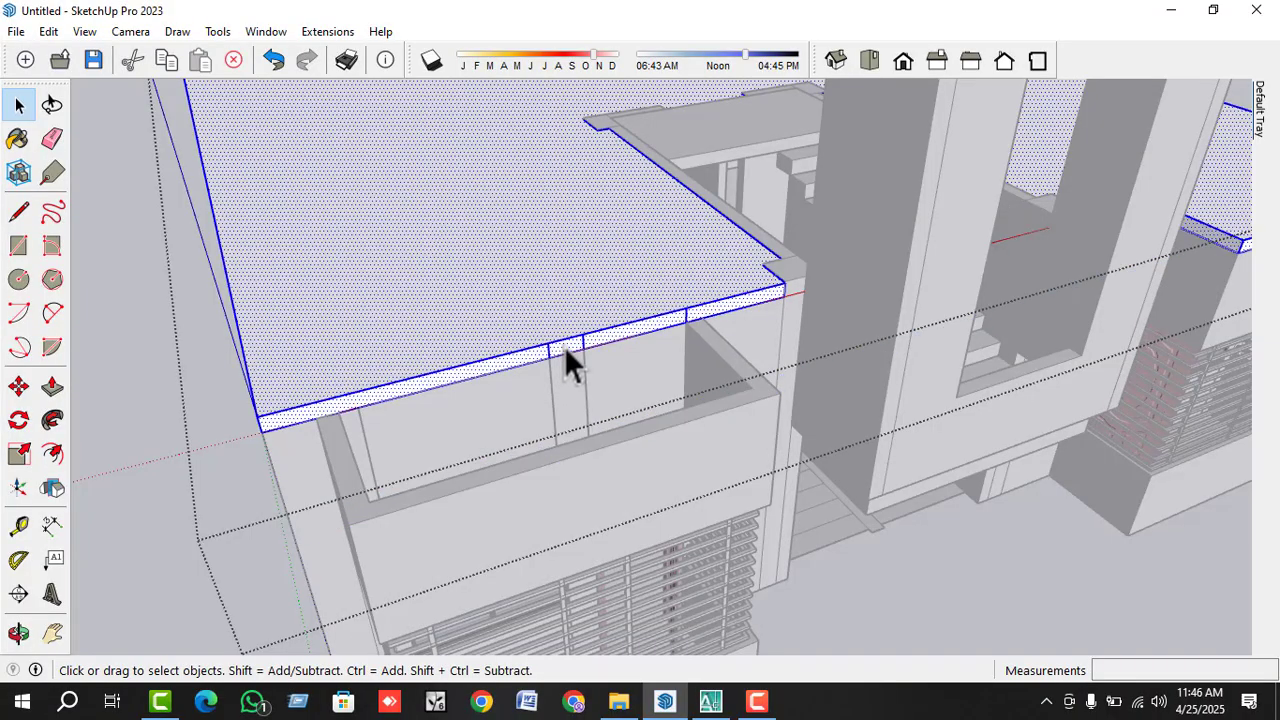
pyautogui.click(563, 348)
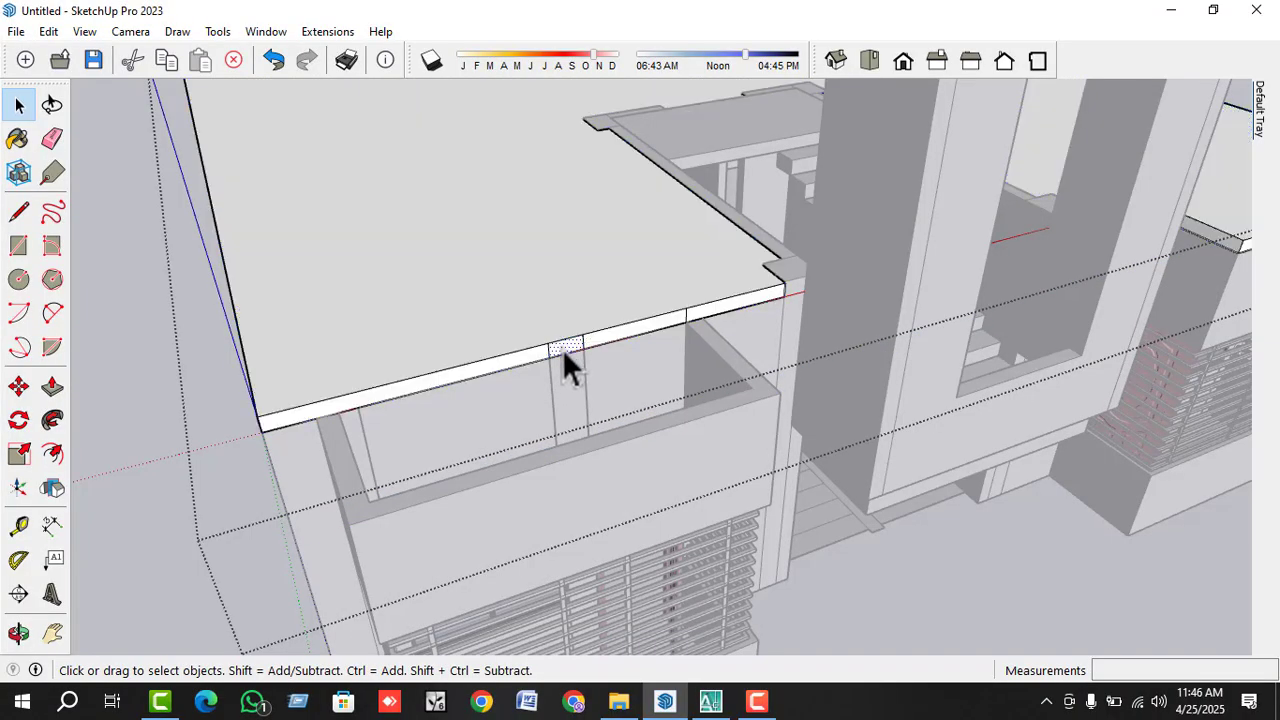
pyautogui.press('p')
pyautogui.click(562, 349)
pyautogui.click(602, 447)
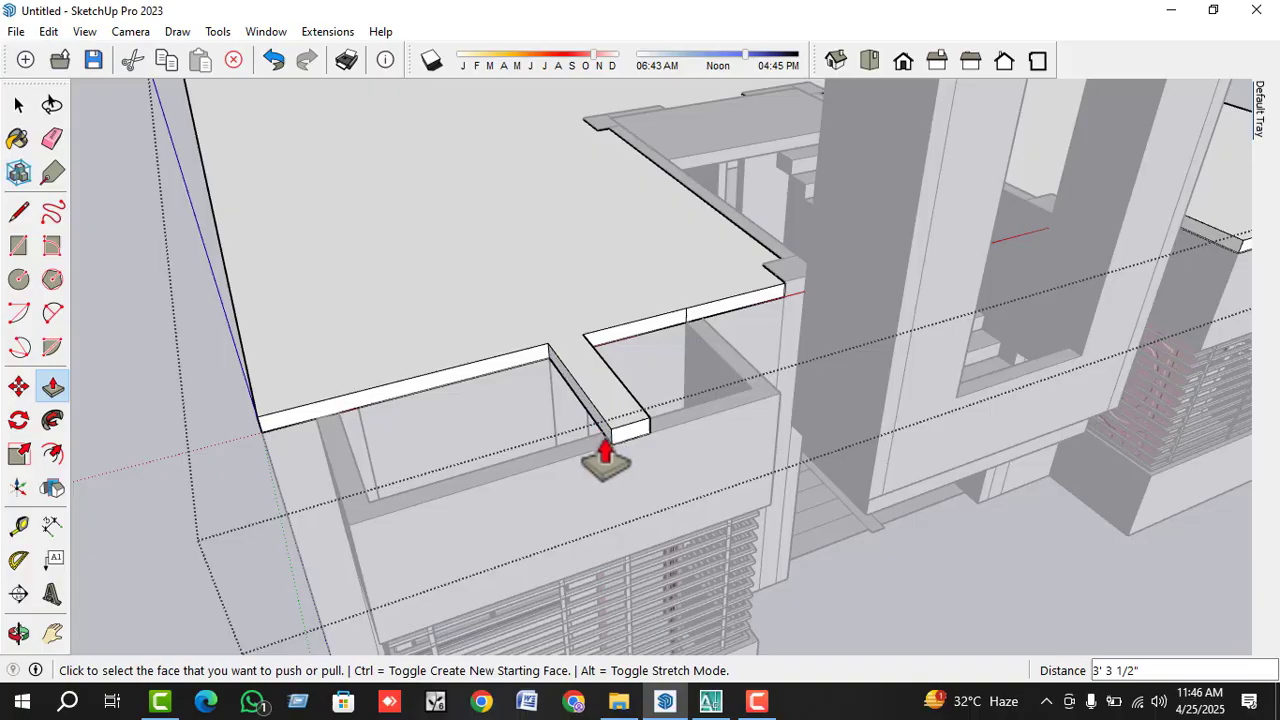
# - Widen the new slab strip to cover the second balcony, pulling one side face 4' 9 1/2" and the opposite one to the balcony's other end
pyautogui.click(607, 450)
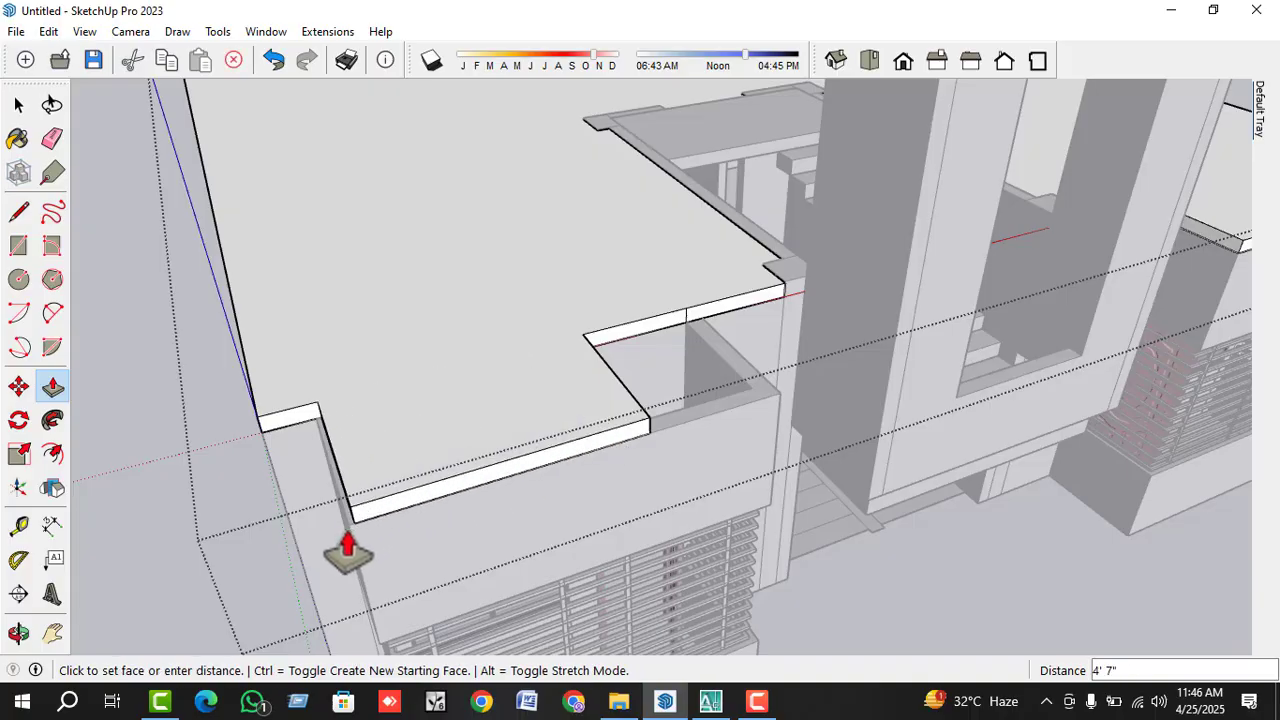
pyautogui.click(452, 525)
pyautogui.moveTo(452, 525); pyautogui.dragTo(331, 345, button='middle')
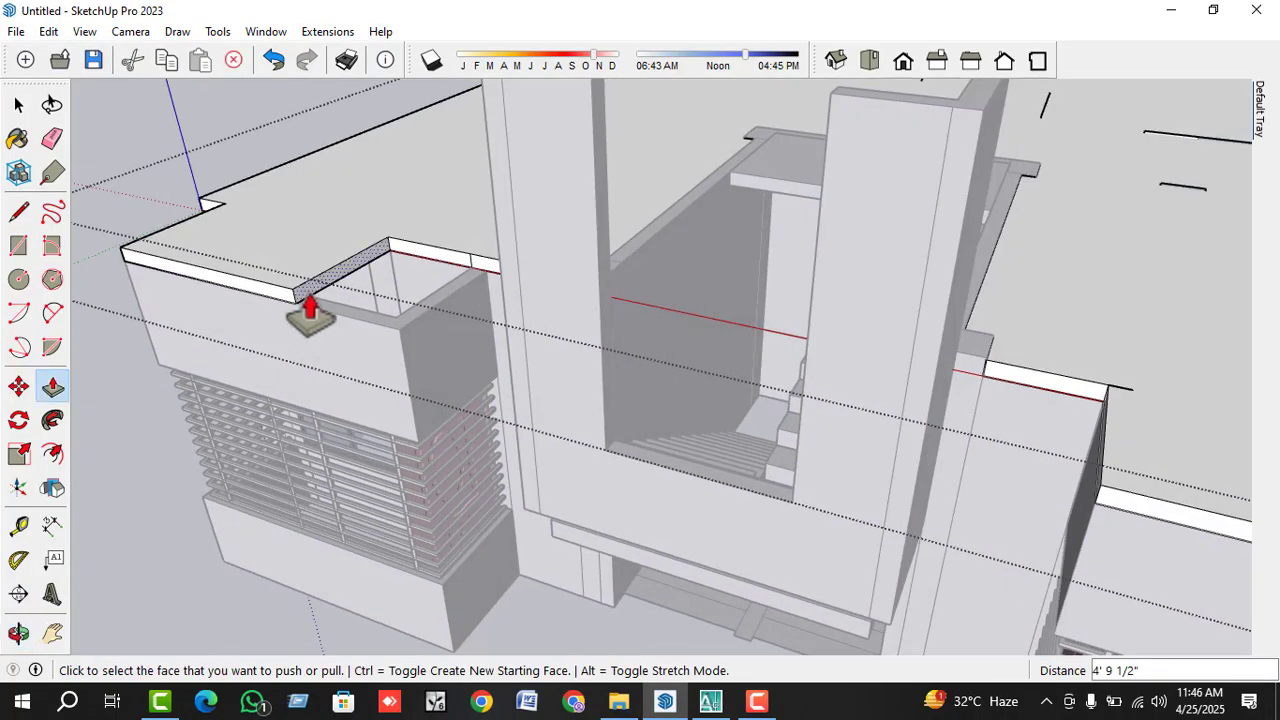
pyautogui.click(310, 305)
pyautogui.click(400, 345)
pyautogui.press('space')
pyautogui.scroll(-10, 552, 420)
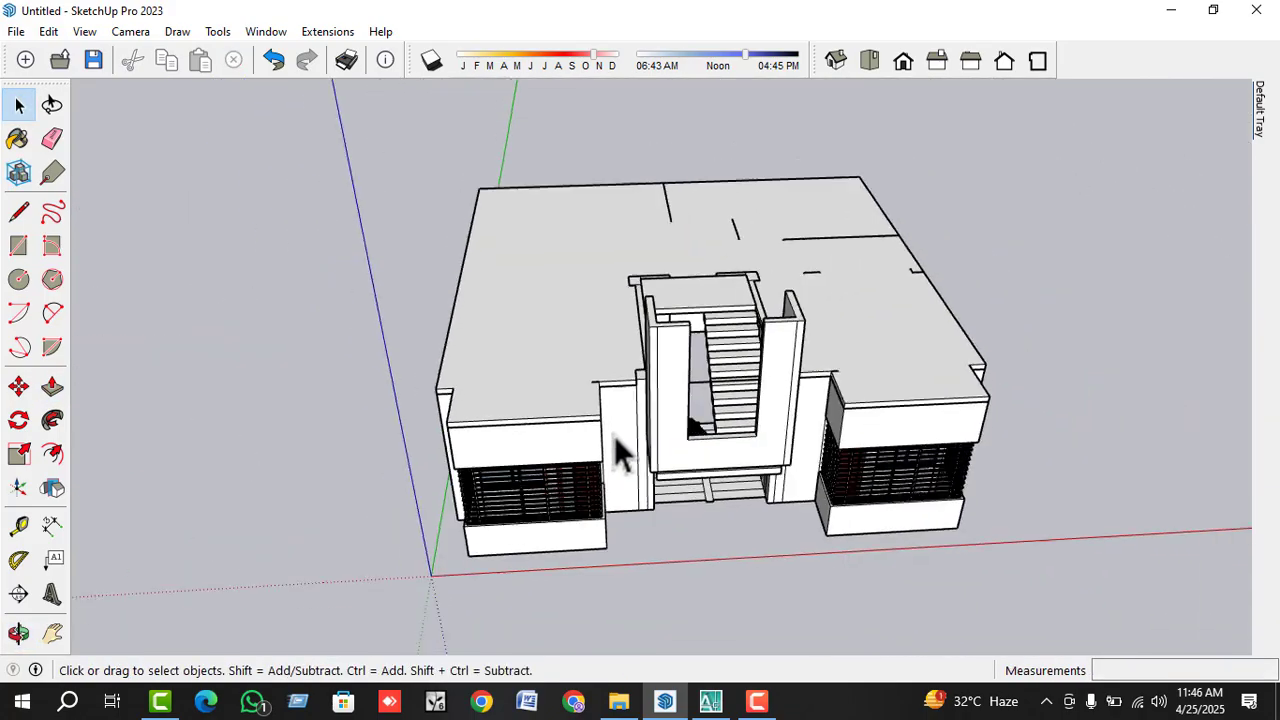
# - Delete the opaque middle window on the side wall and the blank face behind it to open up the window hole
pyautogui.moveTo(614, 440); pyautogui.dragTo(901, 387, button='middle')
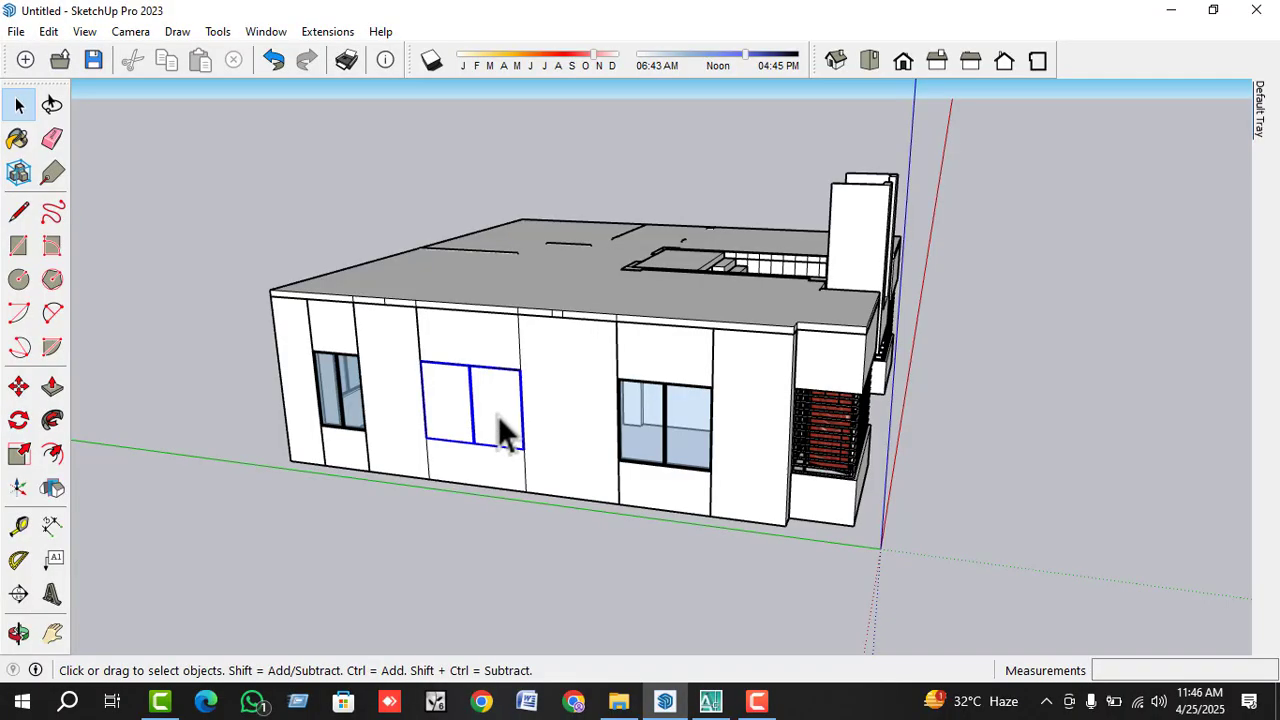
pyautogui.doubleClick(497, 415)
pyautogui.press('Escape')
pyautogui.scroll(2, 492, 404)
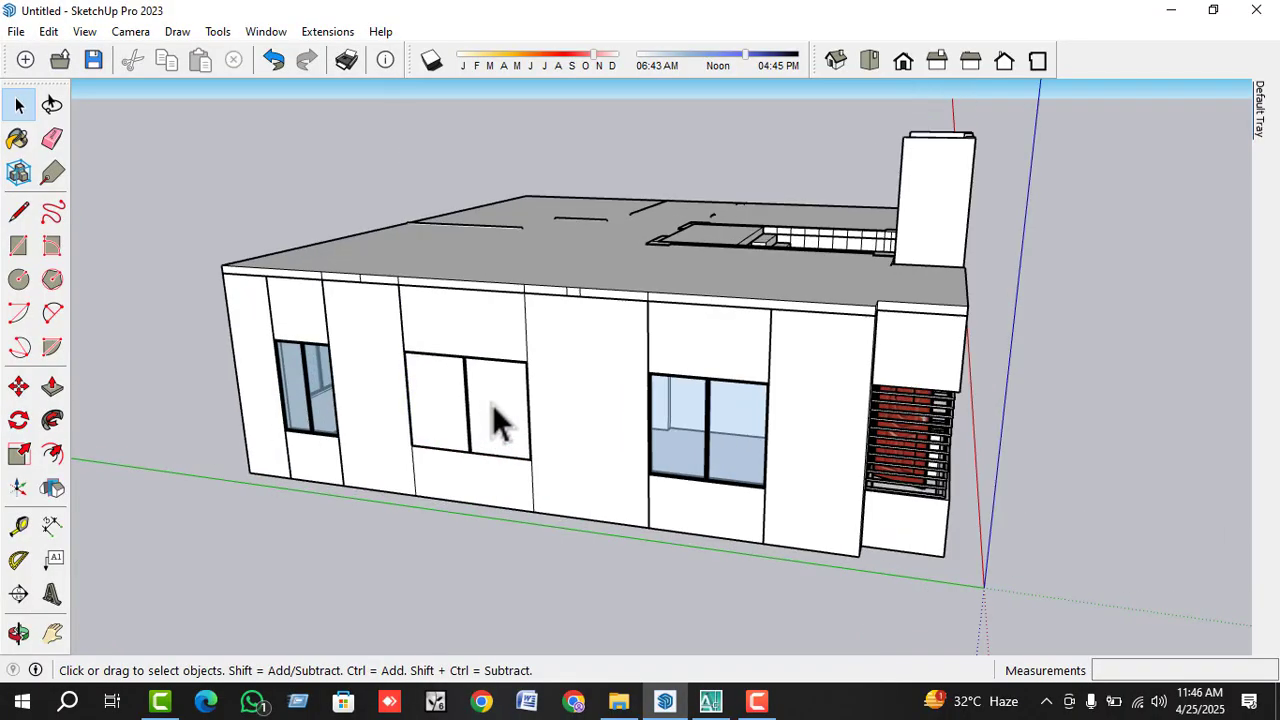
pyautogui.click(492, 404)
pyautogui.press('Delete')
pyautogui.click(492, 409)
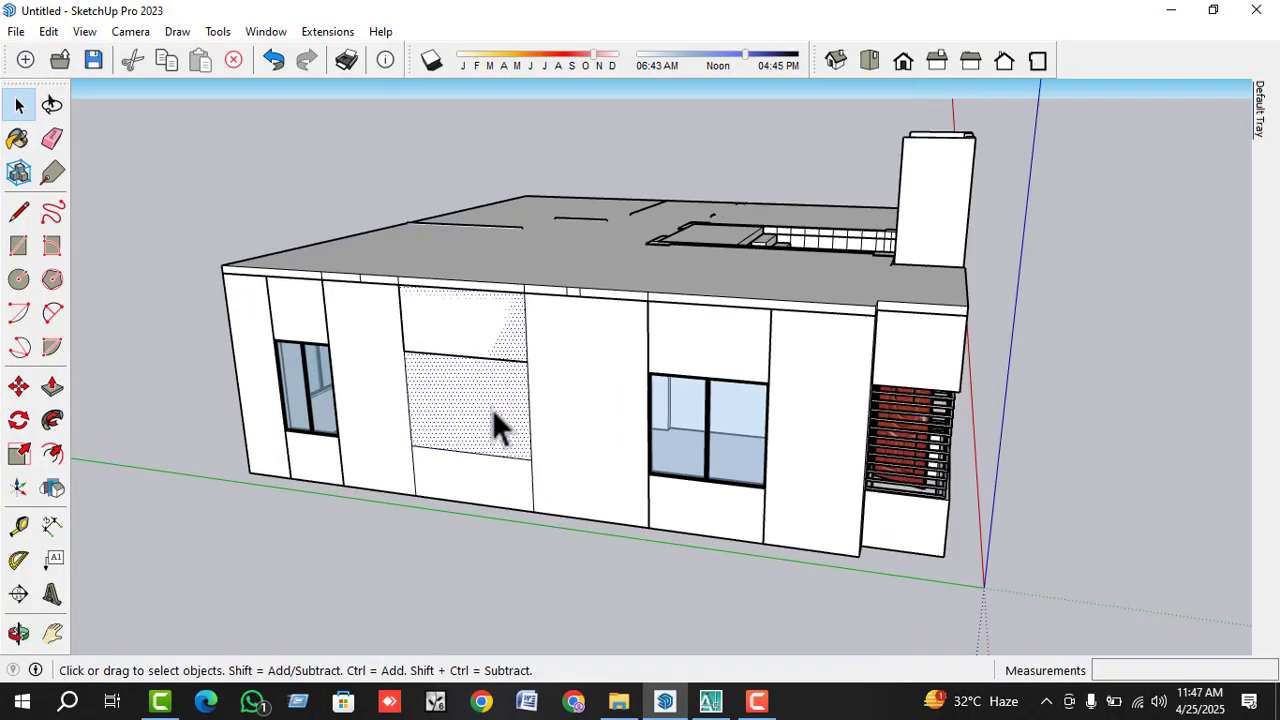
pyautogui.press('Delete')
# - Copy the glazed window nearest the front balcony about 10' 5" along the side wall into the empty middle opening
pyautogui.moveTo(490, 435); pyautogui.dragTo(822, 449, button='middle')
pyautogui.click(822, 449)
pyautogui.scroll(3, 822, 477)
pyautogui.press('m')
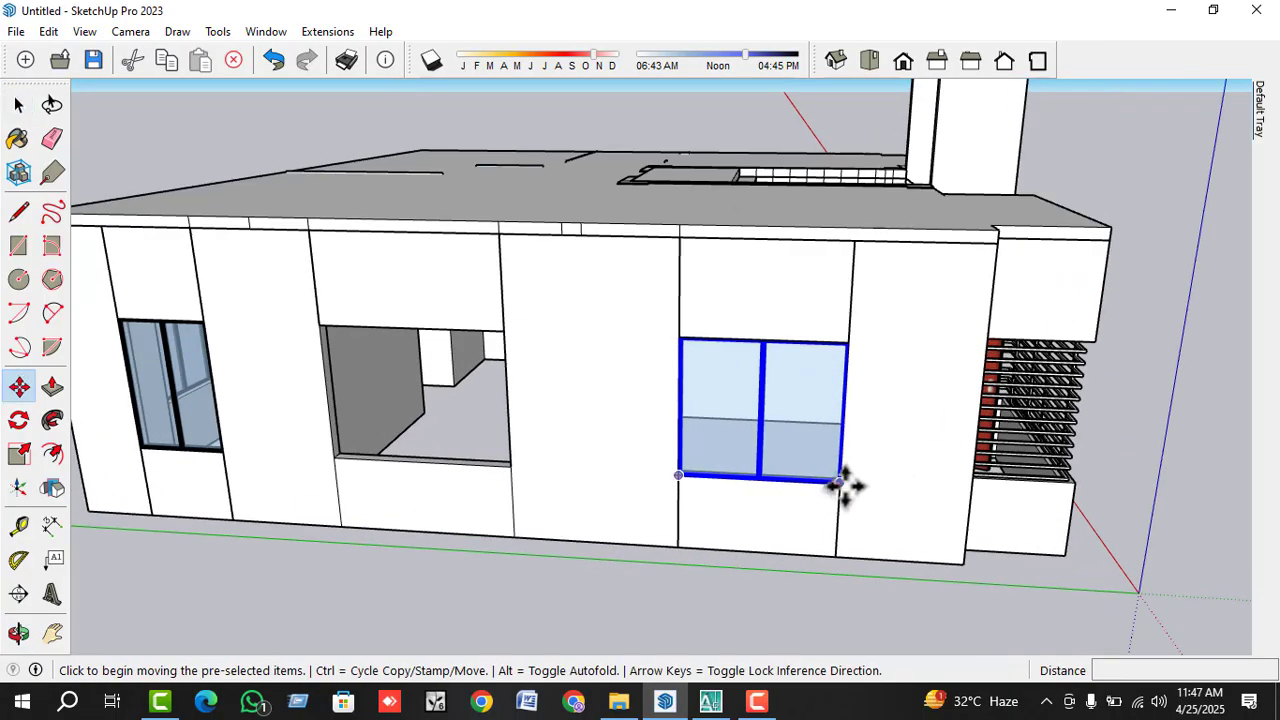
pyautogui.click(845, 487)
pyautogui.press('ctrl')
pyautogui.click(510, 470)
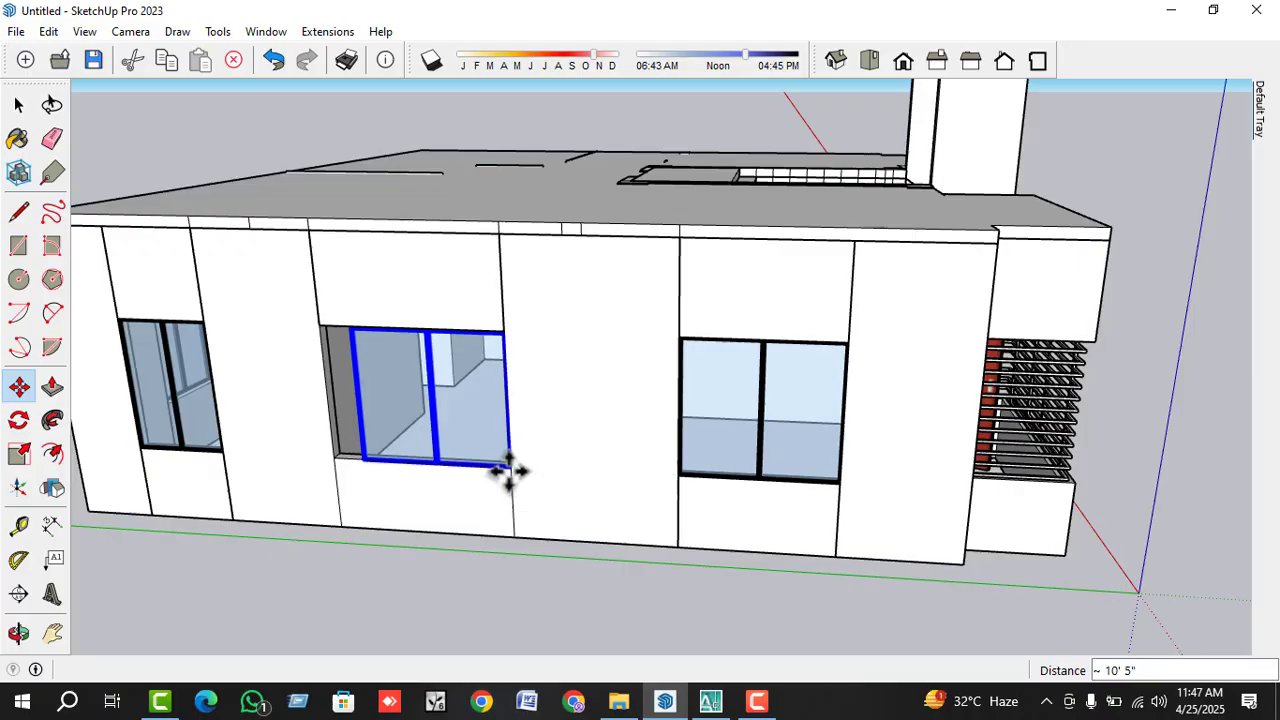
# - Scale the copied window's width so that it reaches the far side of the middle opening
pyautogui.moveTo(510, 470); pyautogui.dragTo(745, 495, button='middle')
pyautogui.click(19, 453)
pyautogui.scroll(3, 565, 440)
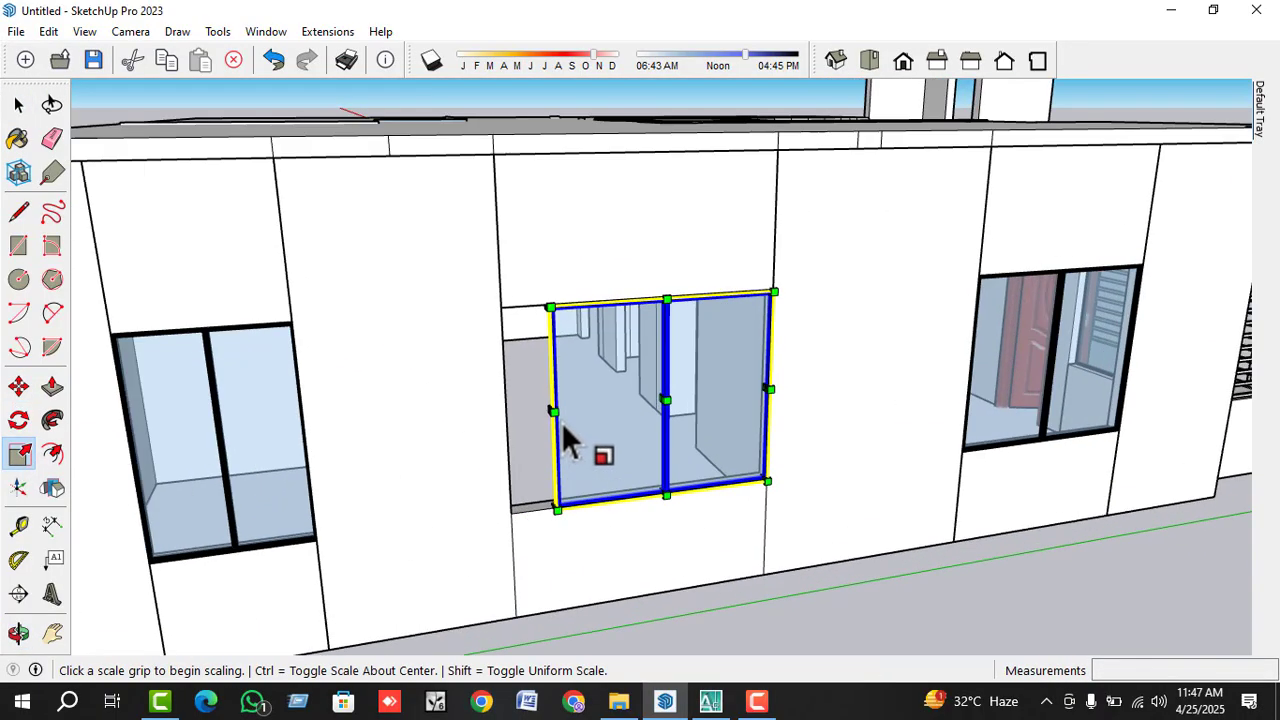
pyautogui.scroll(2, 560, 425)
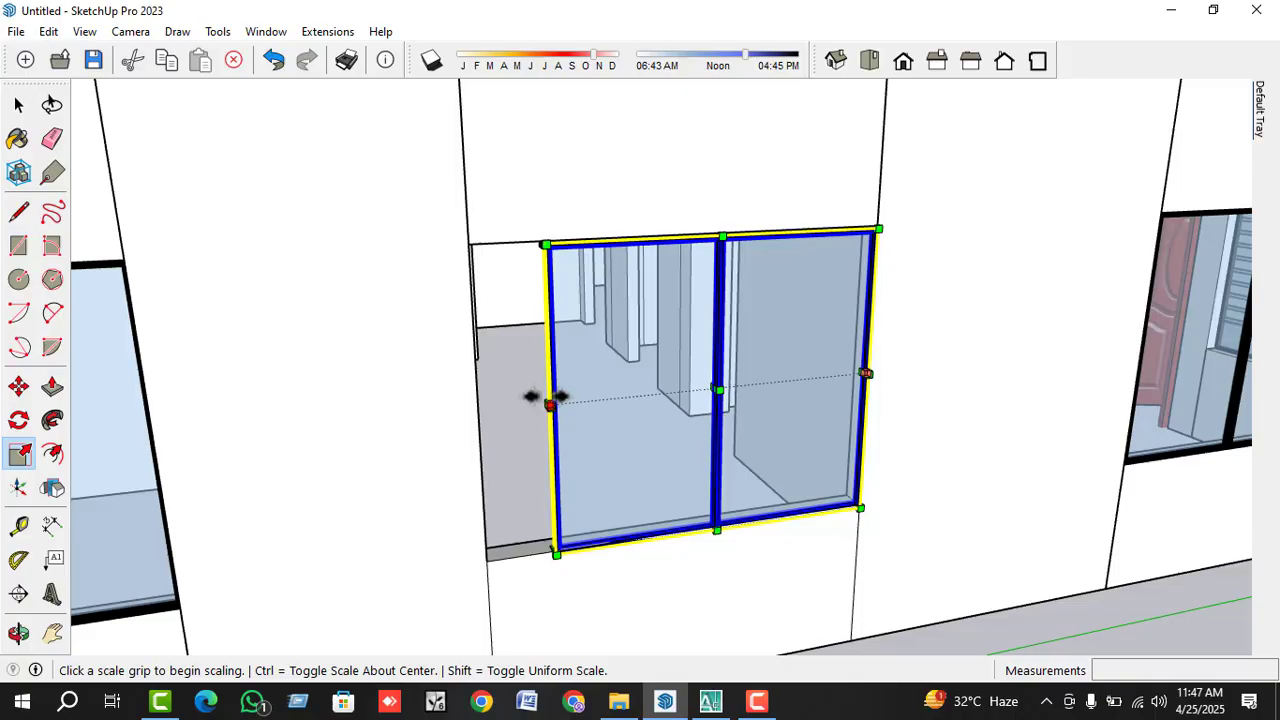
pyautogui.click(549, 402)
pyautogui.click(471, 400)
pyautogui.press('space')
pyautogui.scroll(-5, 640, 385)
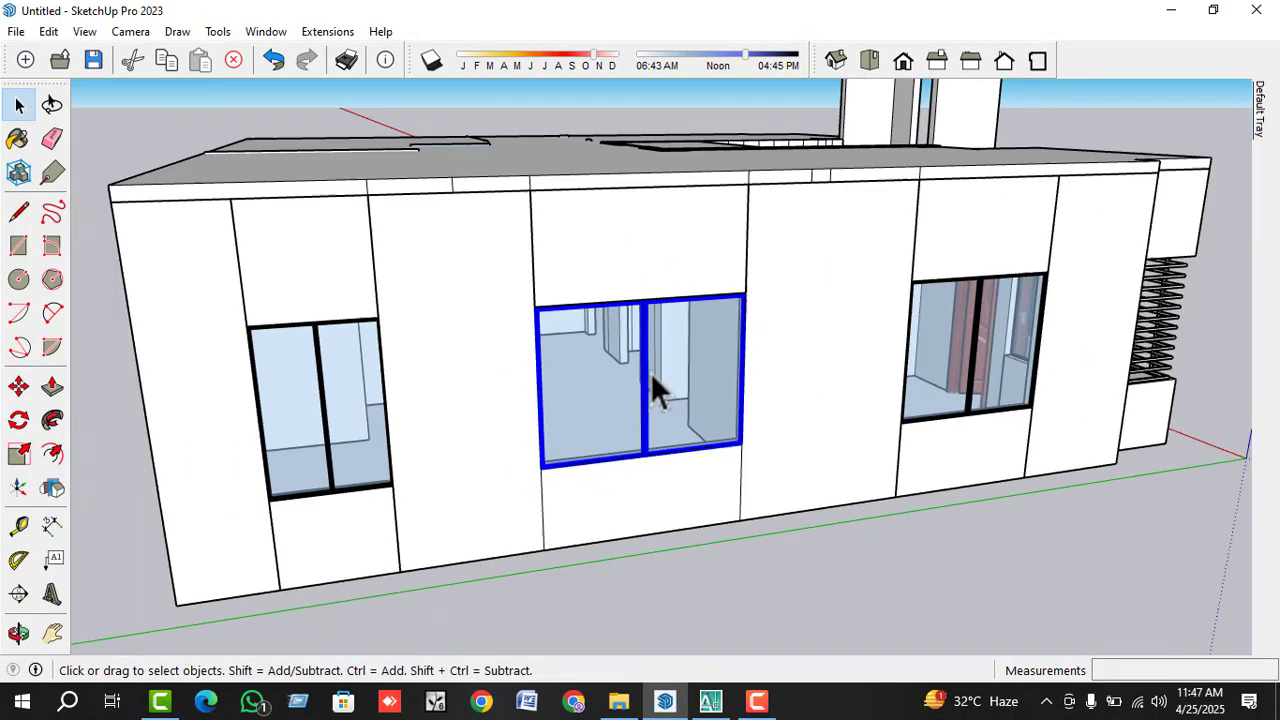
# - Scale the copied window's height so that its upper frame meets the head of the opening
pyautogui.moveTo(651, 374); pyautogui.dragTo(645, 402, button='middle')
pyautogui.scroll(6, 660, 374)
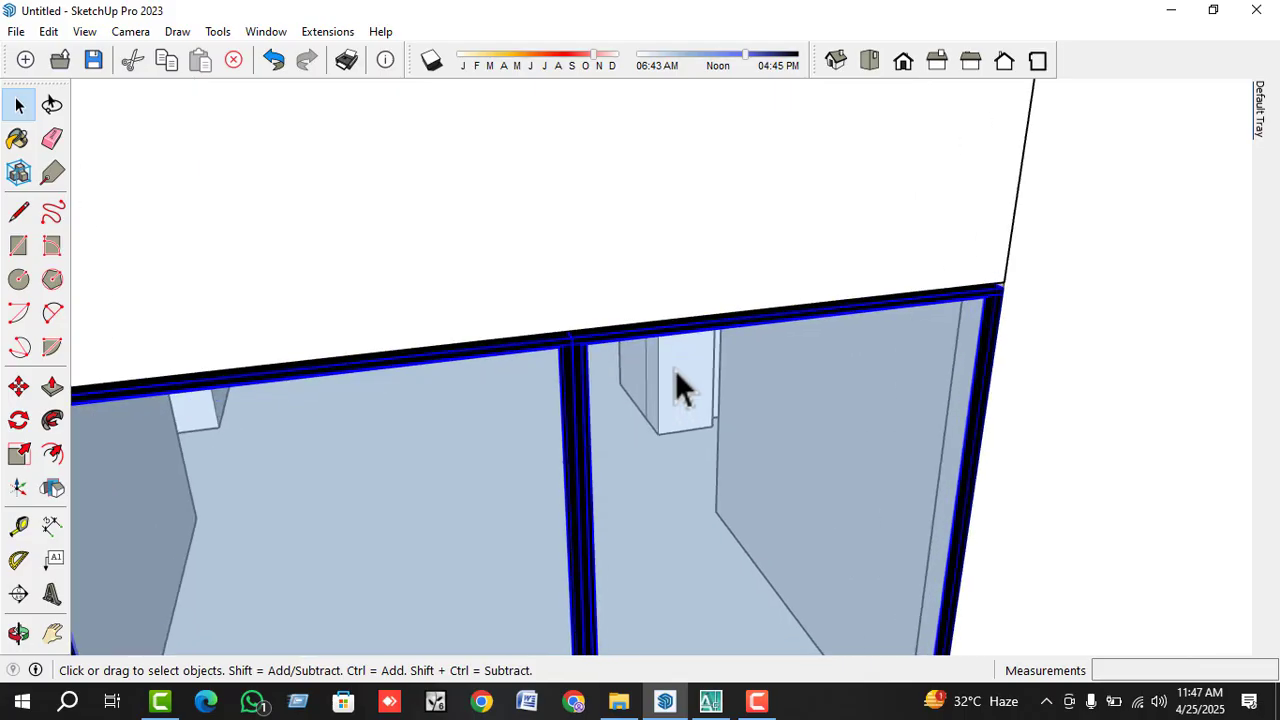
pyautogui.click(19, 457)
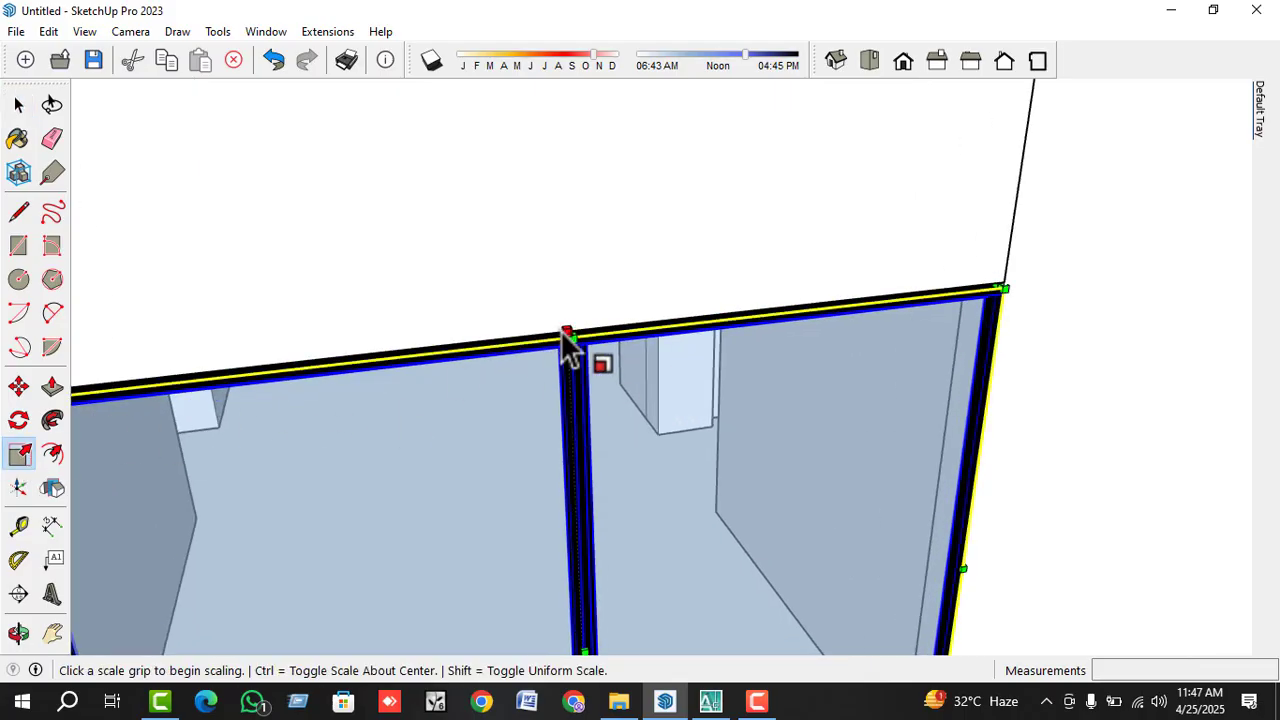
pyautogui.click(563, 332)
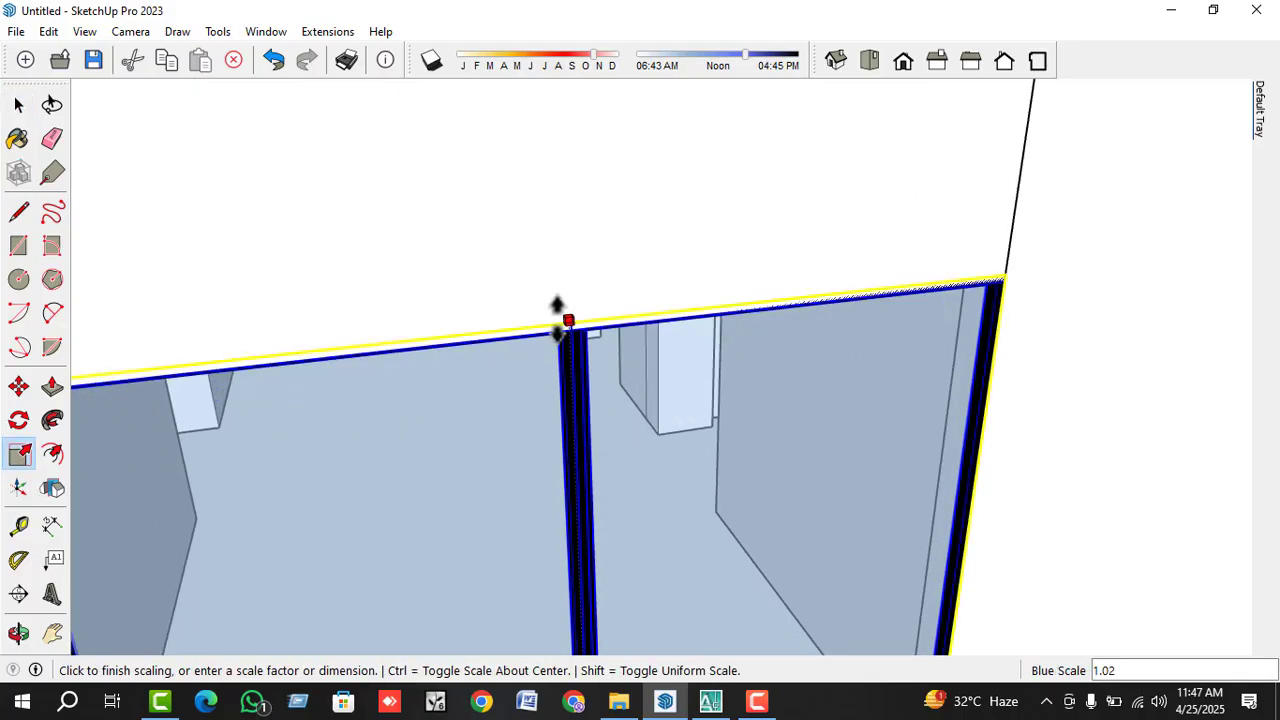
pyautogui.click(631, 323)
pyautogui.press('space')
pyautogui.scroll(-6, 756, 295)
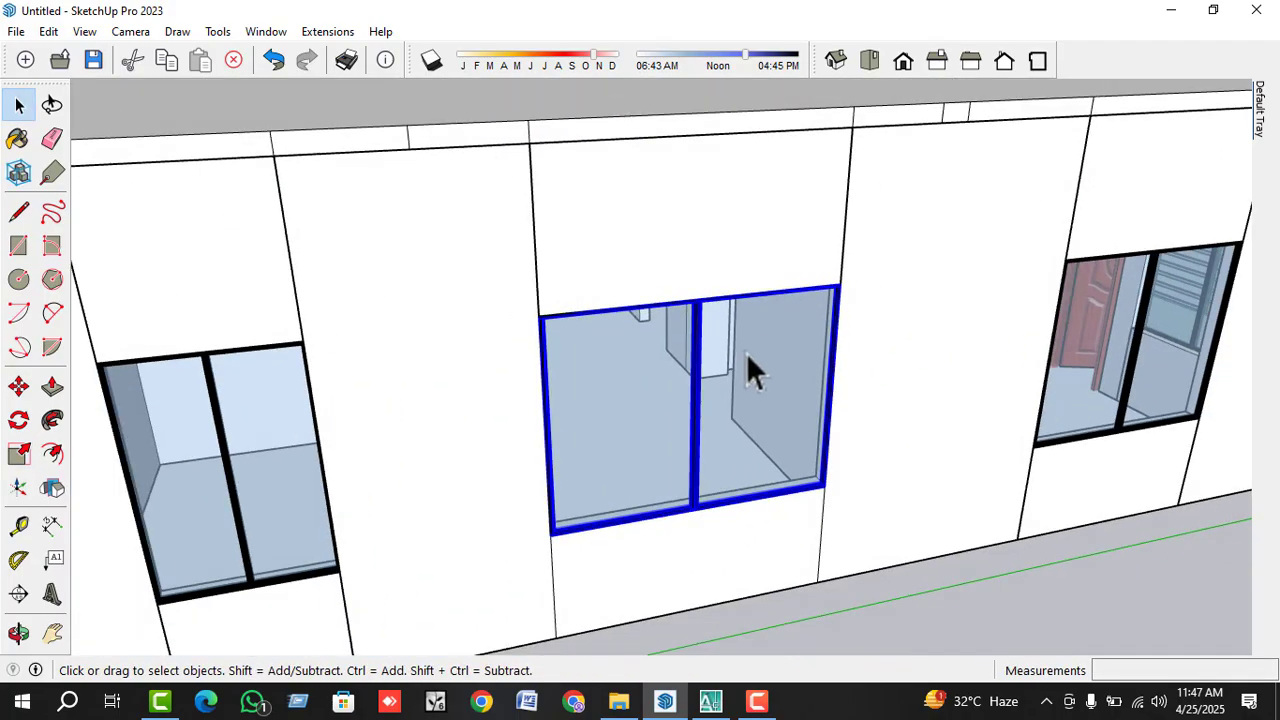
# - Draw a rectangle from corner to corner over the large two-pane window nearest the louvred end of the wall
pyautogui.scroll(-6, 748, 356)
pyautogui.moveTo(663, 509); pyautogui.dragTo(374, 408, button='middle')
pyautogui.scroll(5, 797, 443)
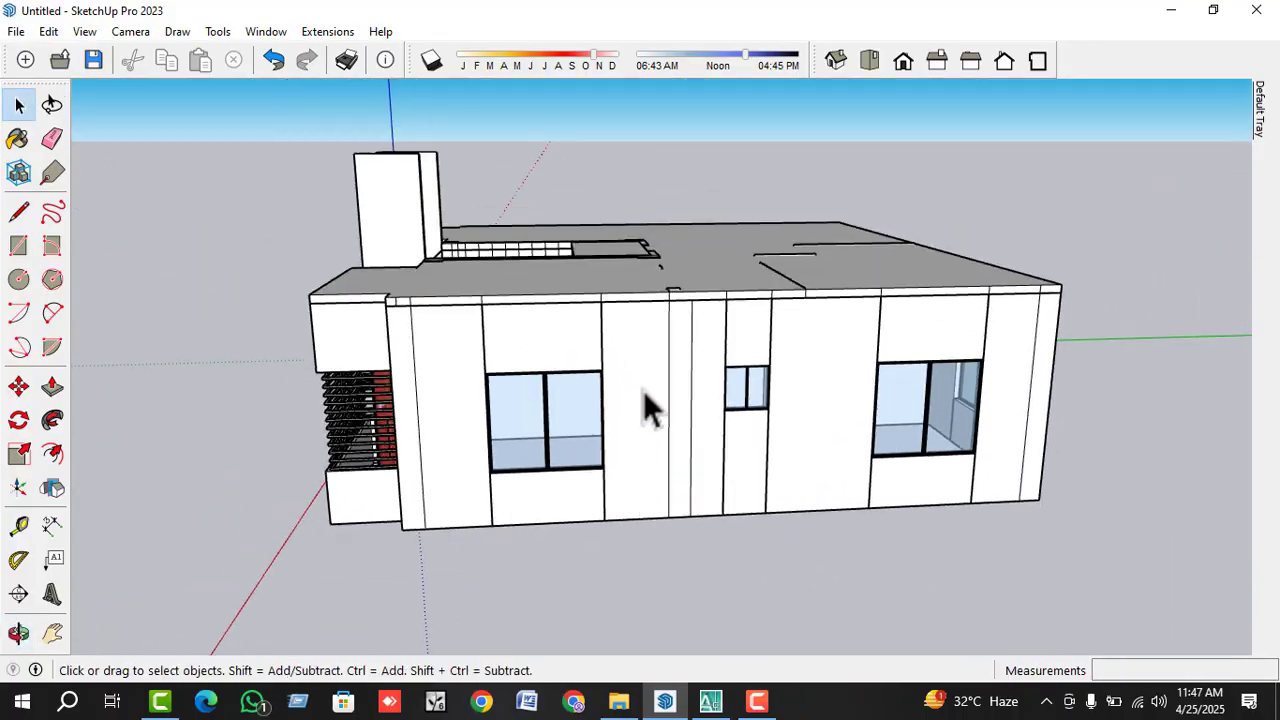
pyautogui.scroll(2, 643, 390)
pyautogui.click(18, 245)
pyautogui.scroll(5, 440, 502)
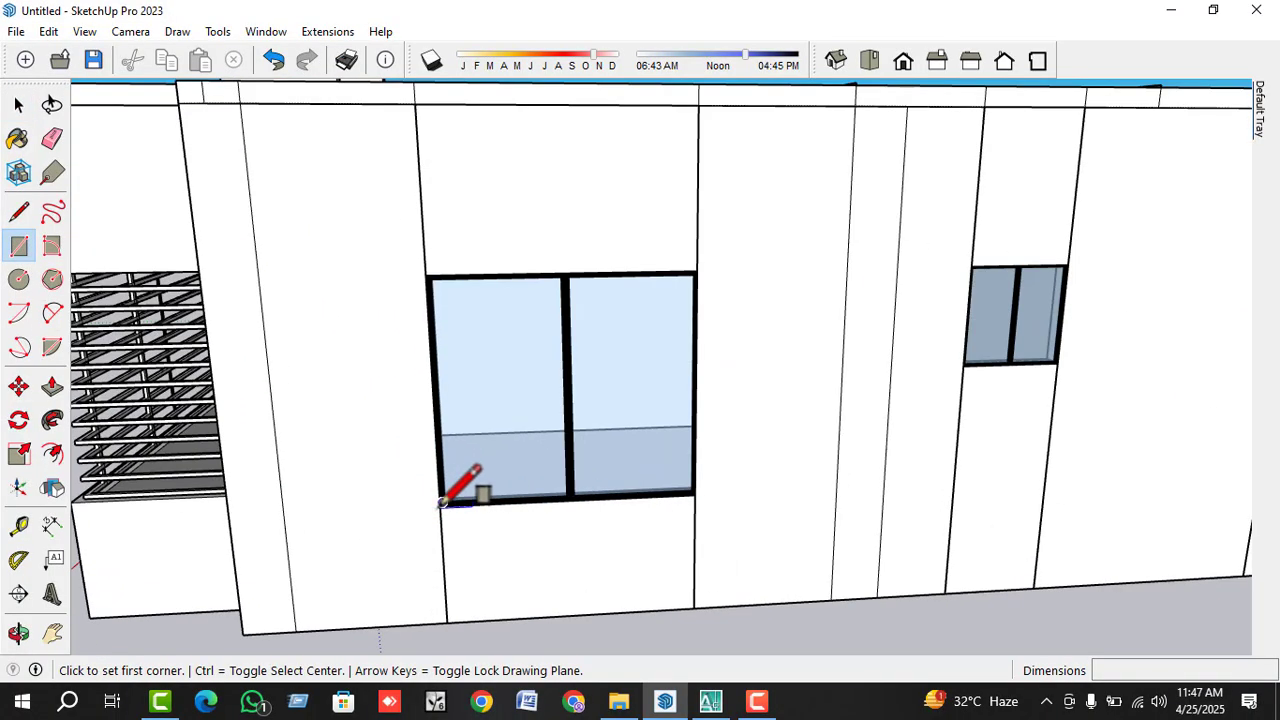
pyautogui.click(440, 505)
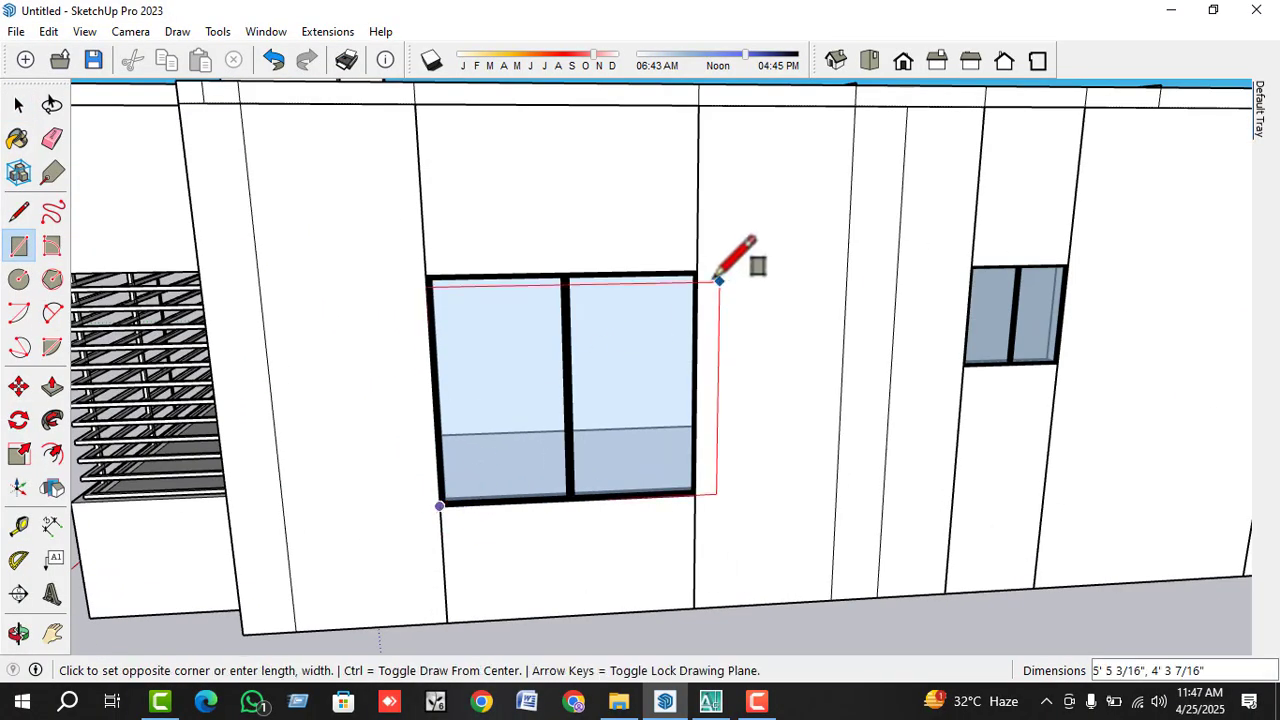
pyautogui.click(700, 275)
pyautogui.press('space')
# - Offset the new rectangle over the window outward by 6 inches
pyautogui.click(636, 366)
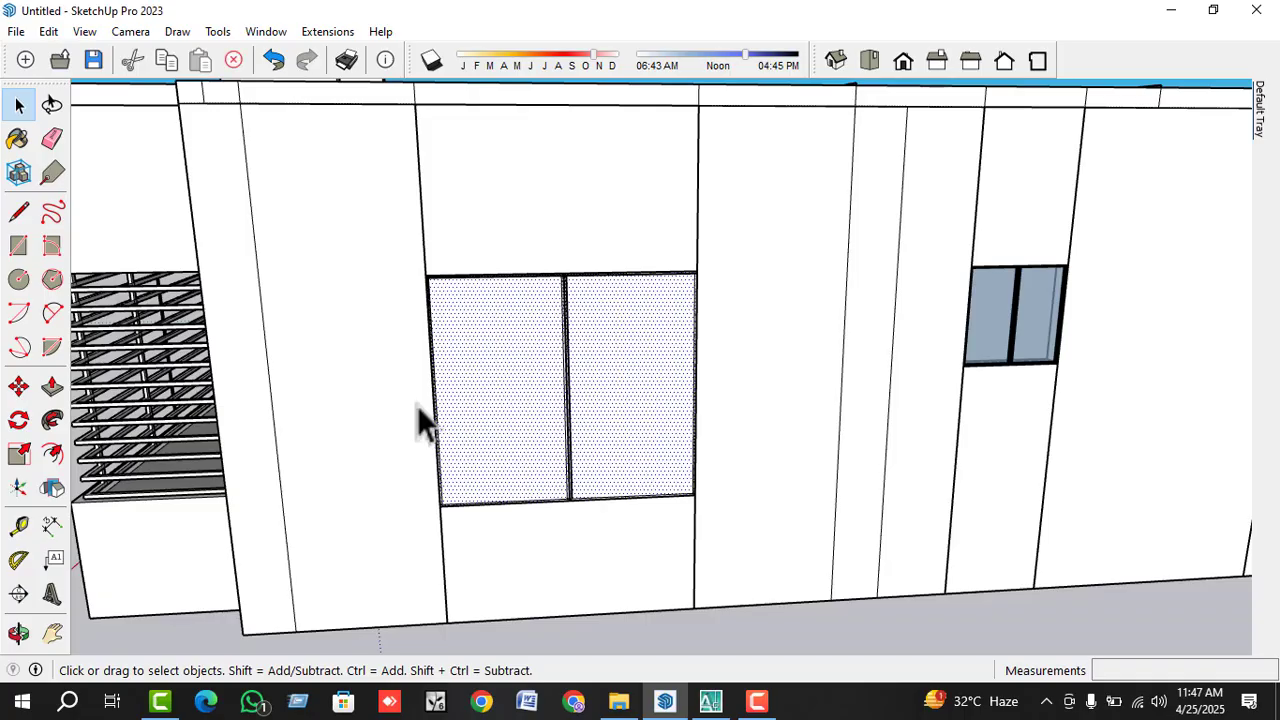
pyautogui.click(52, 453)
pyautogui.click(491, 398)
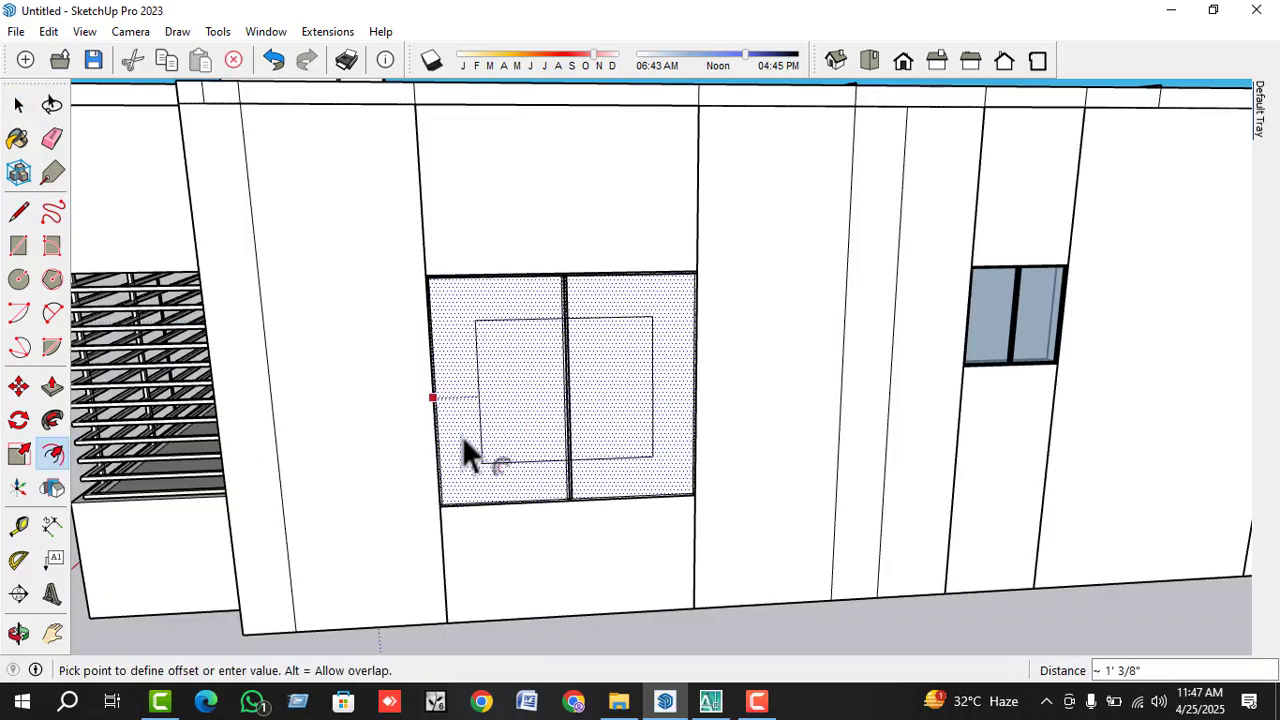
pyautogui.click(378, 505)
pyautogui.write('6')
pyautogui.press('Return')
pyautogui.press('space')
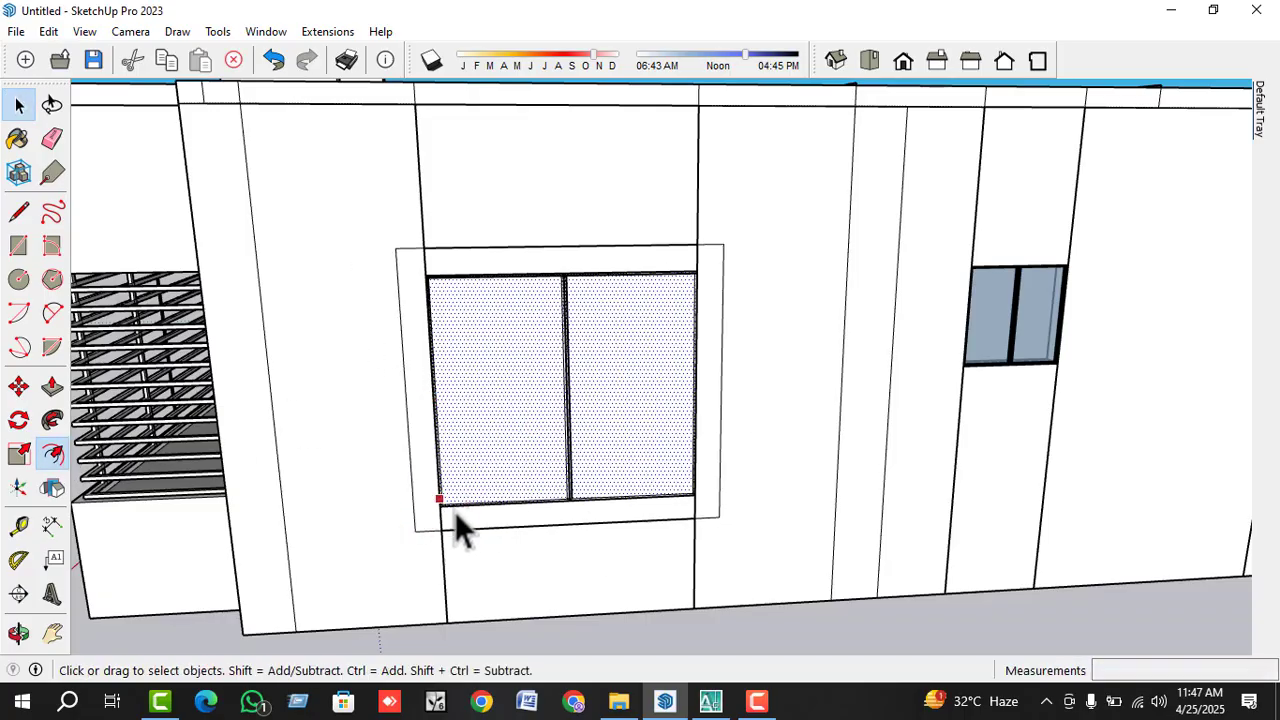
# - Check the separate border faces around the window, and undo the 6-inch offset
pyautogui.click(592, 514)
pyautogui.click(712, 495)
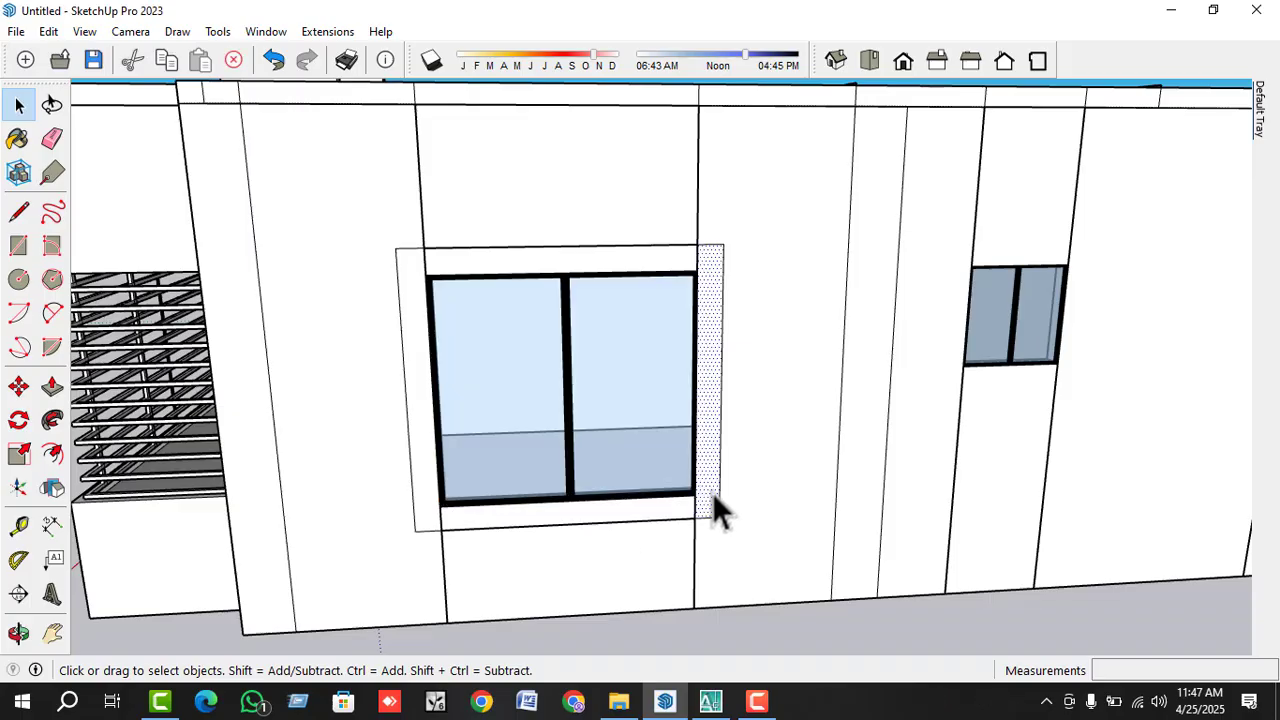
pyautogui.click(639, 260)
pyautogui.moveTo(639, 260); pyautogui.dragTo(650, 216, button='middle')
pyautogui.hotkey('ctrl', 'z')
pyautogui.hotkey('ctrl', 'z')
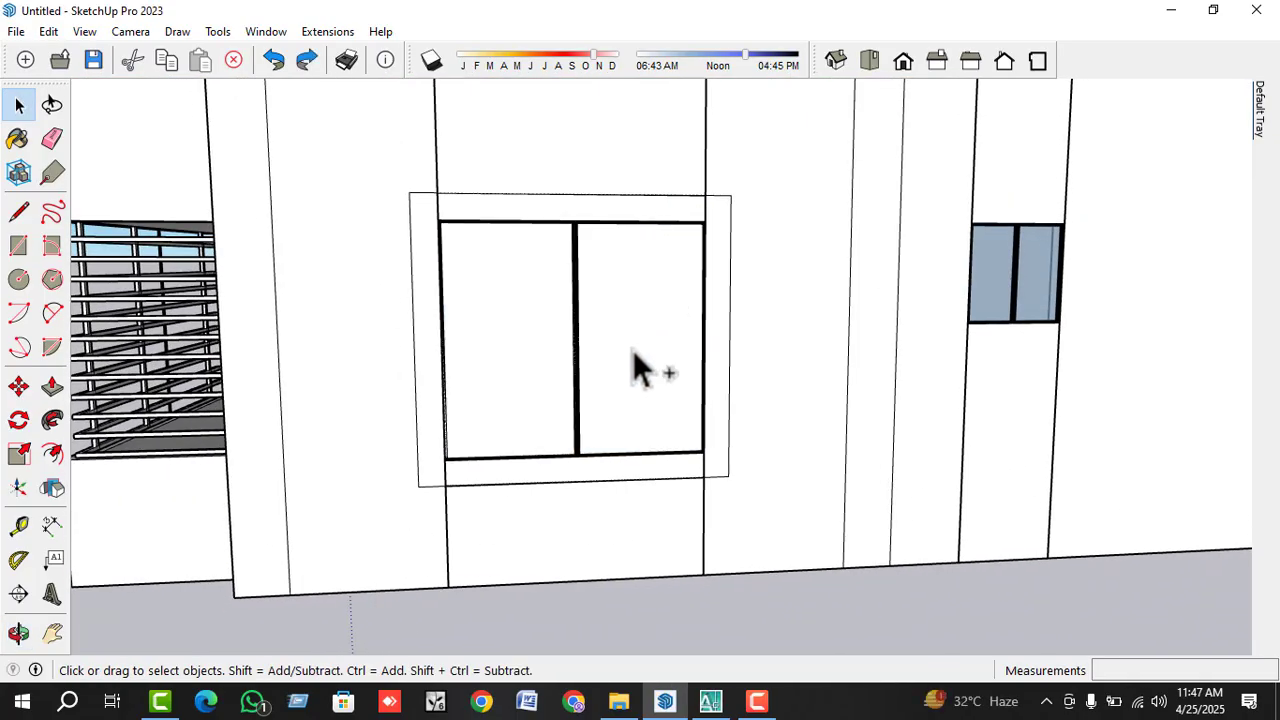
pyautogui.moveTo(557, 436); pyautogui.dragTo(499, 416, button='middle')
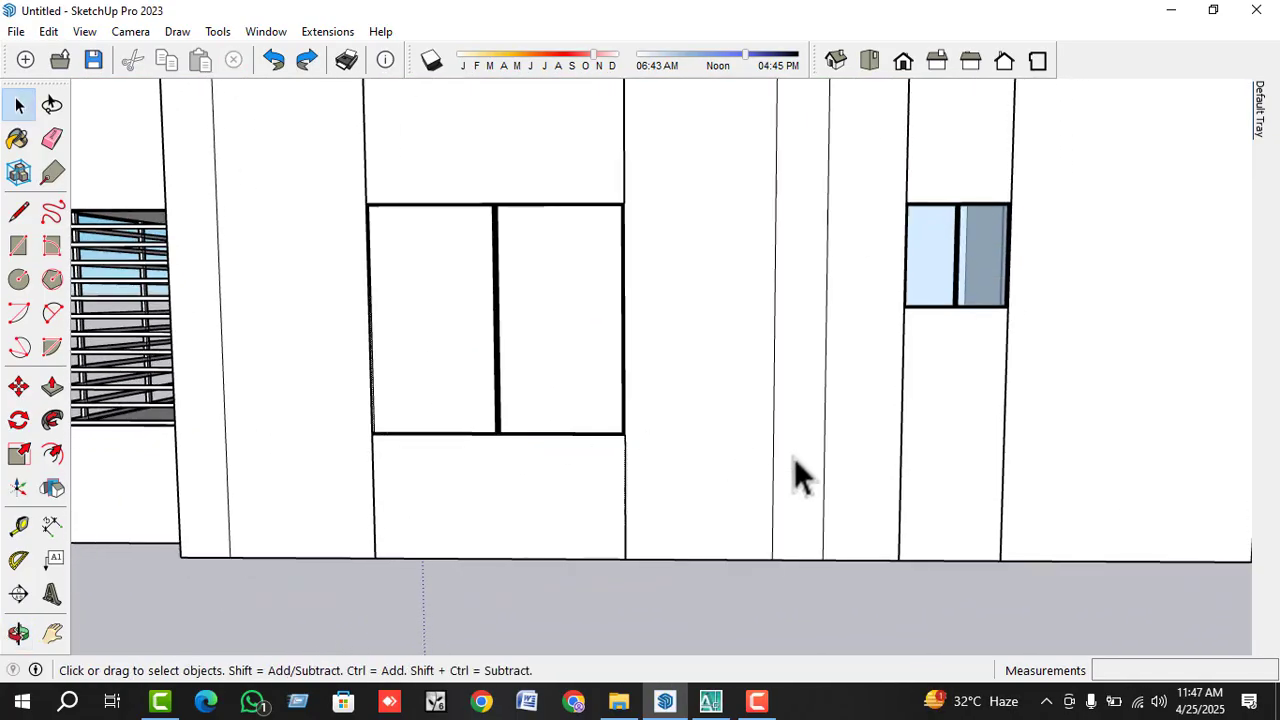
# - Offset the window rectangle outward twice, by about 1' 1 3/8" and by 6 inches, to outline a surrounding frame
pyautogui.scroll(-1, 794, 458)
pyautogui.scroll(1, 559, 276)
pyautogui.scroll(2, 560, 280)
pyautogui.moveTo(600, 266); pyautogui.dragTo(611, 277, button='middle')
pyautogui.click(648, 362)
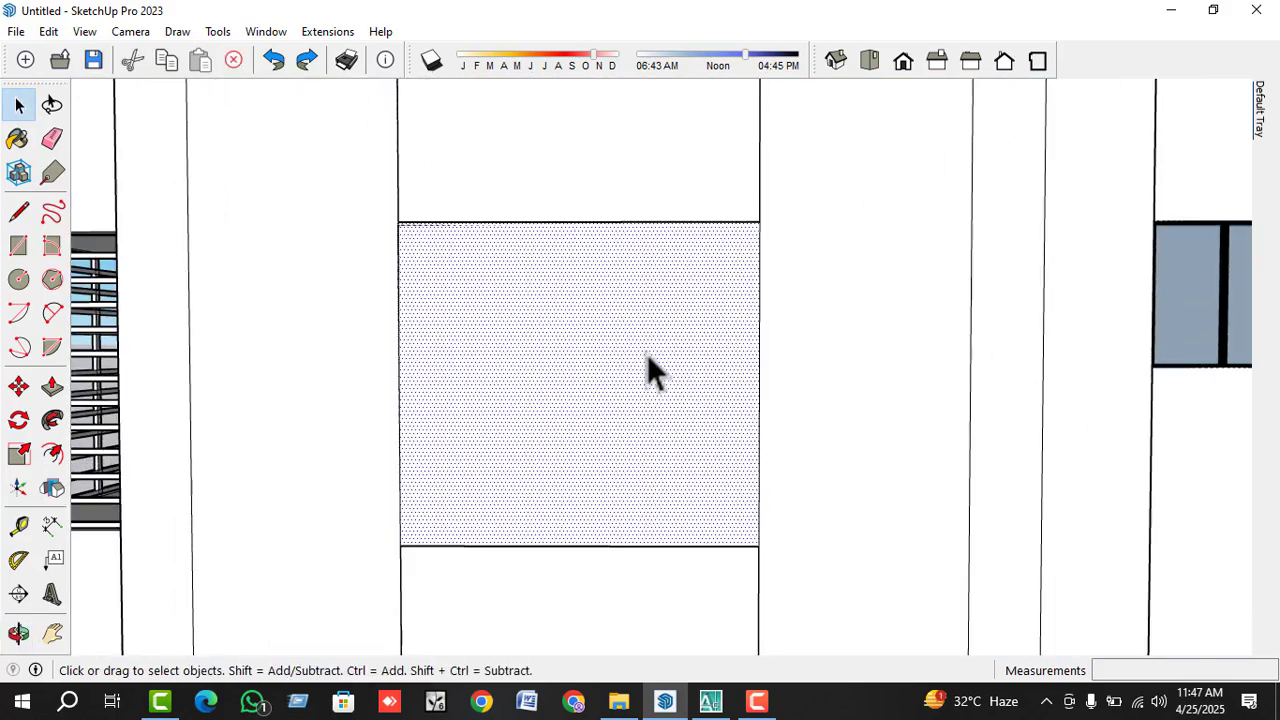
pyautogui.click(53, 453)
pyautogui.click(398, 391)
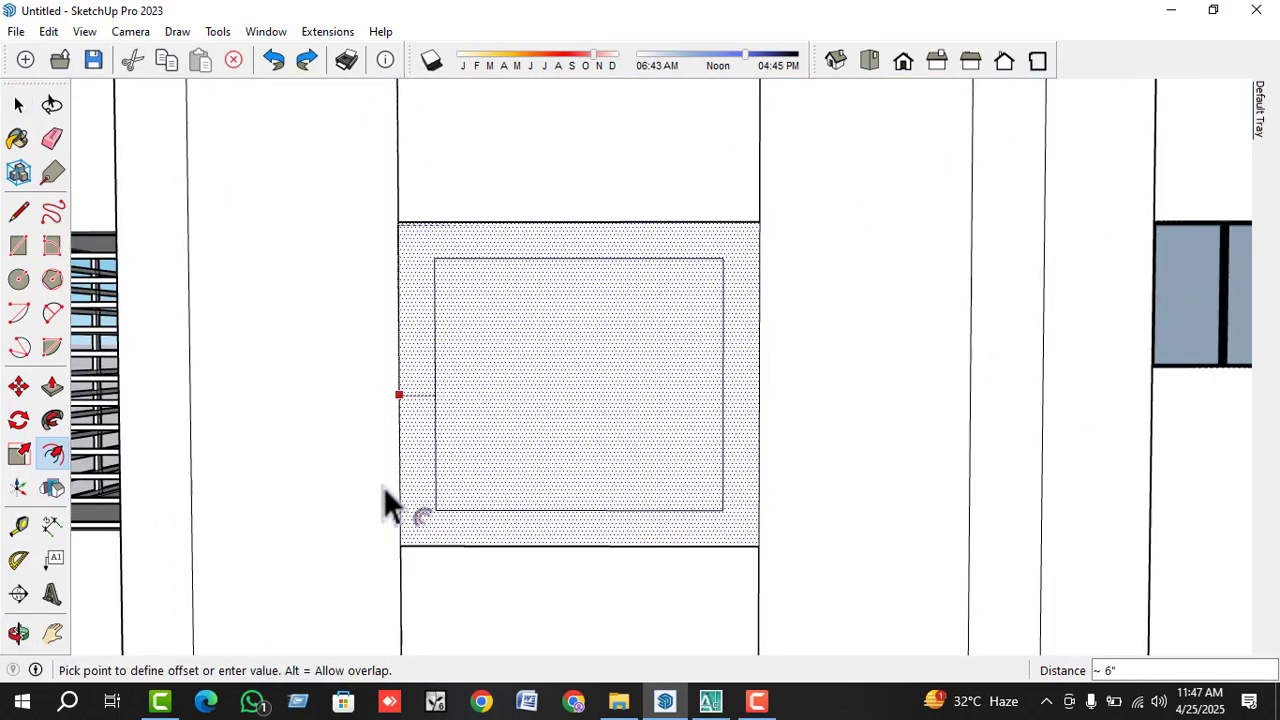
pyautogui.click(320, 516)
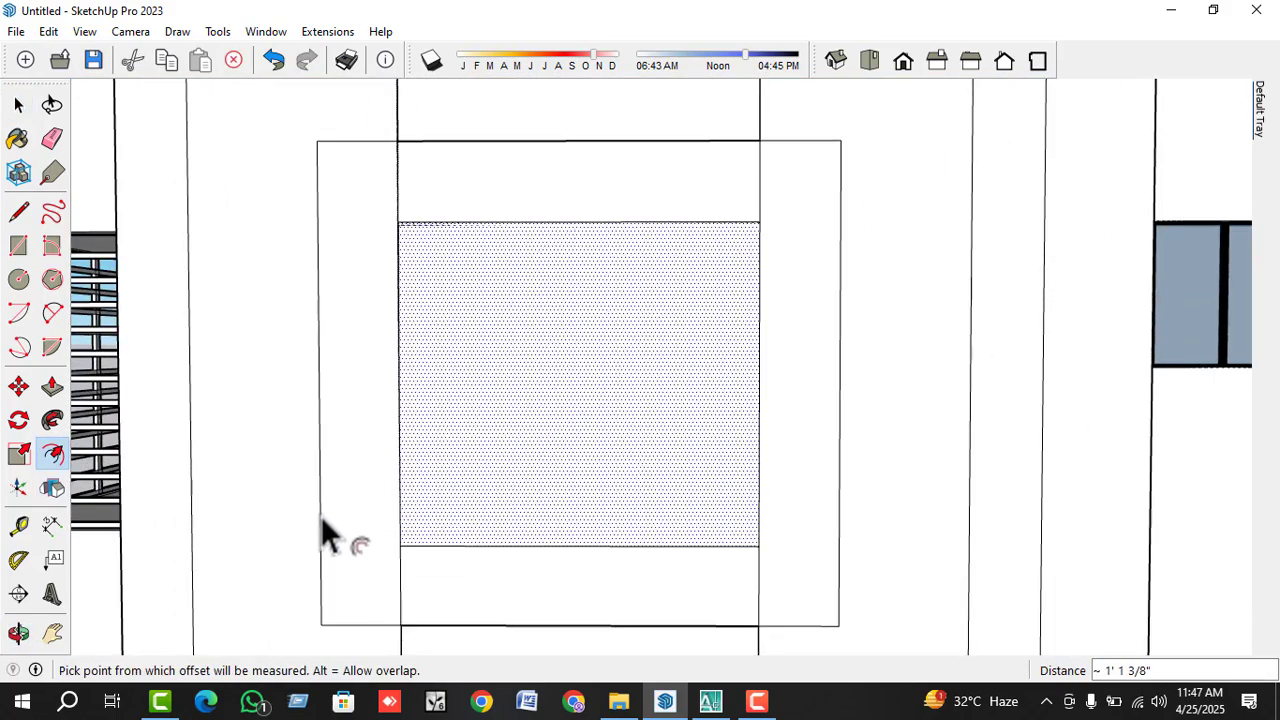
pyautogui.click(392, 524)
# - Select the four faces of the outer frame band around the window and group them
pyautogui.press('space')
pyautogui.click(531, 605)
pyautogui.click(387, 612)
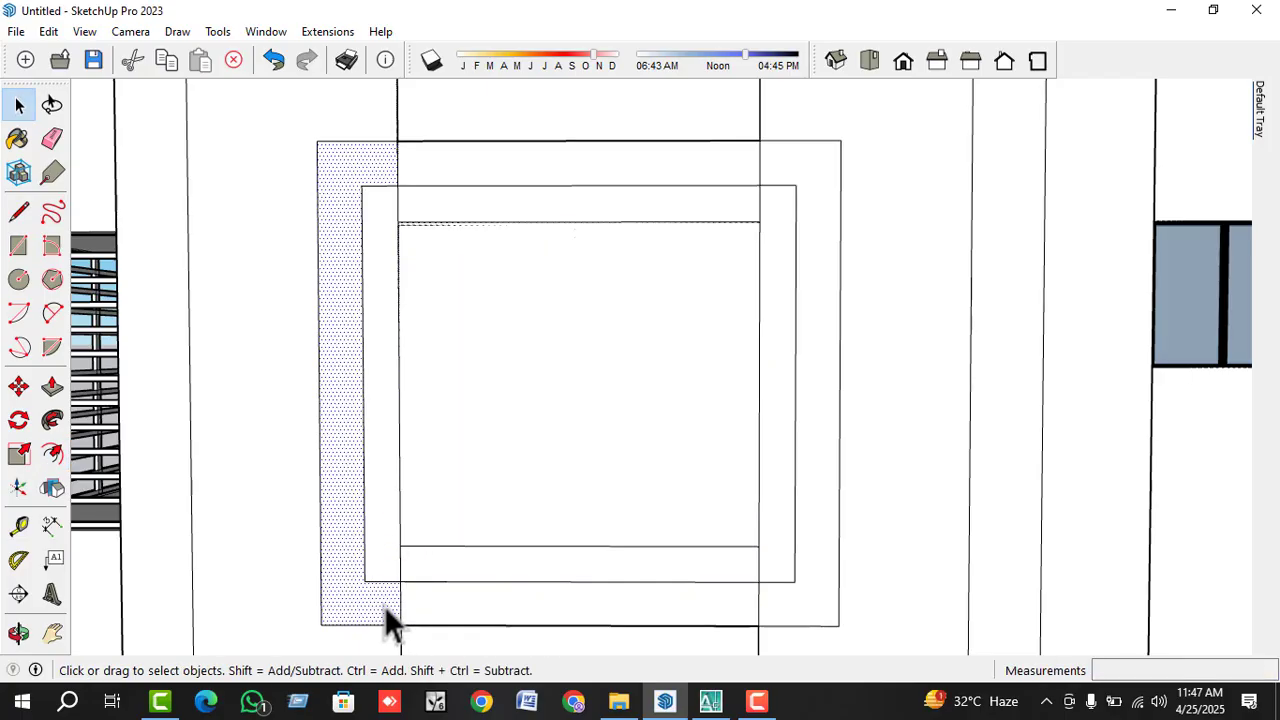
pyautogui.keyDown('ctrl'); pyautogui.click(834, 560); pyautogui.keyUp('ctrl')
pyautogui.keyDown('ctrl'); pyautogui.click(677, 606); pyautogui.keyUp('ctrl')
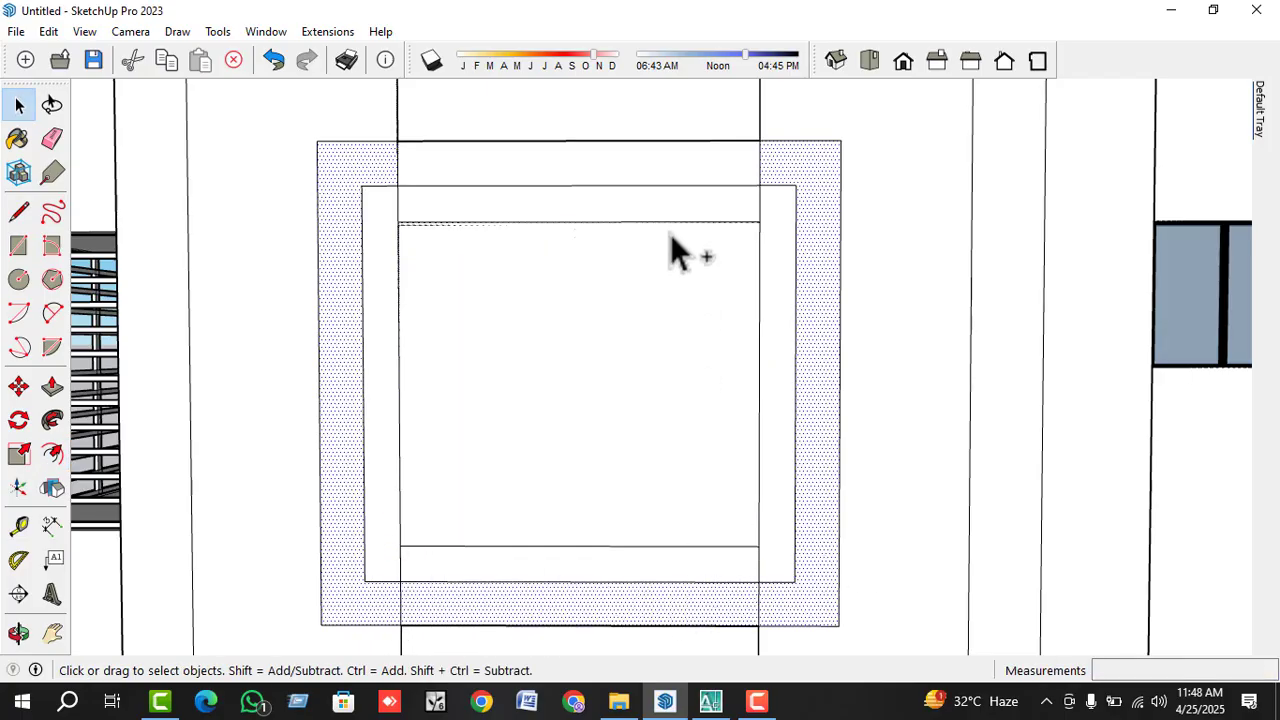
pyautogui.keyDown('ctrl'); pyautogui.click(670, 170); pyautogui.keyUp('ctrl')
pyautogui.press('Delete')
# - Open the frame group and try to extrude one of its side faces with Push/Pull
pyautogui.doubleClick(670, 170)
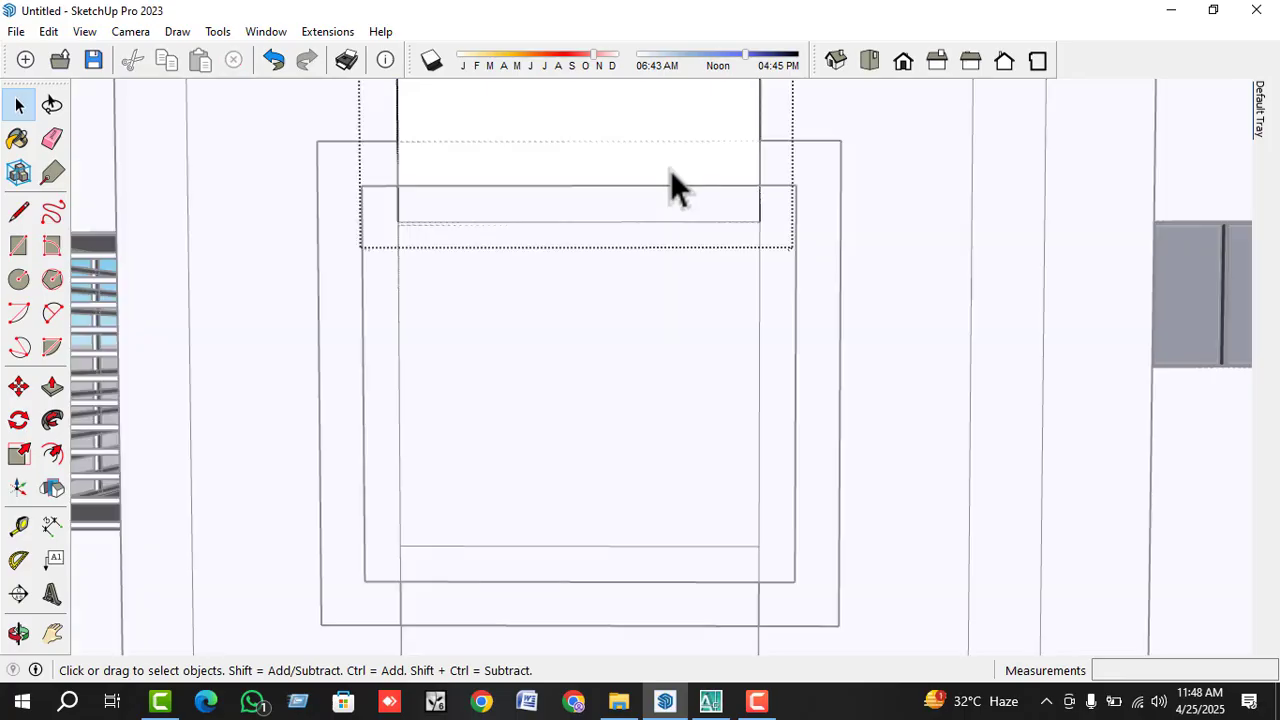
pyautogui.doubleClick(670, 170)
pyautogui.click(823, 214)
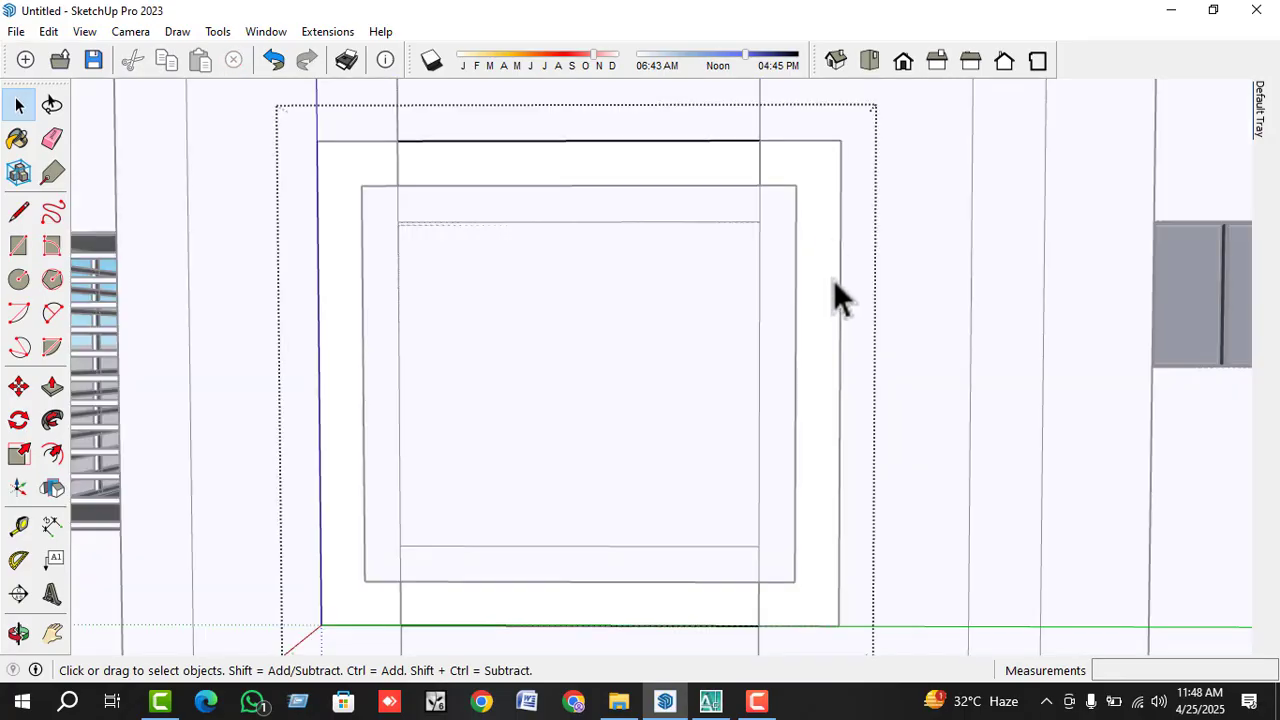
pyautogui.click(834, 282)
pyautogui.press('p')
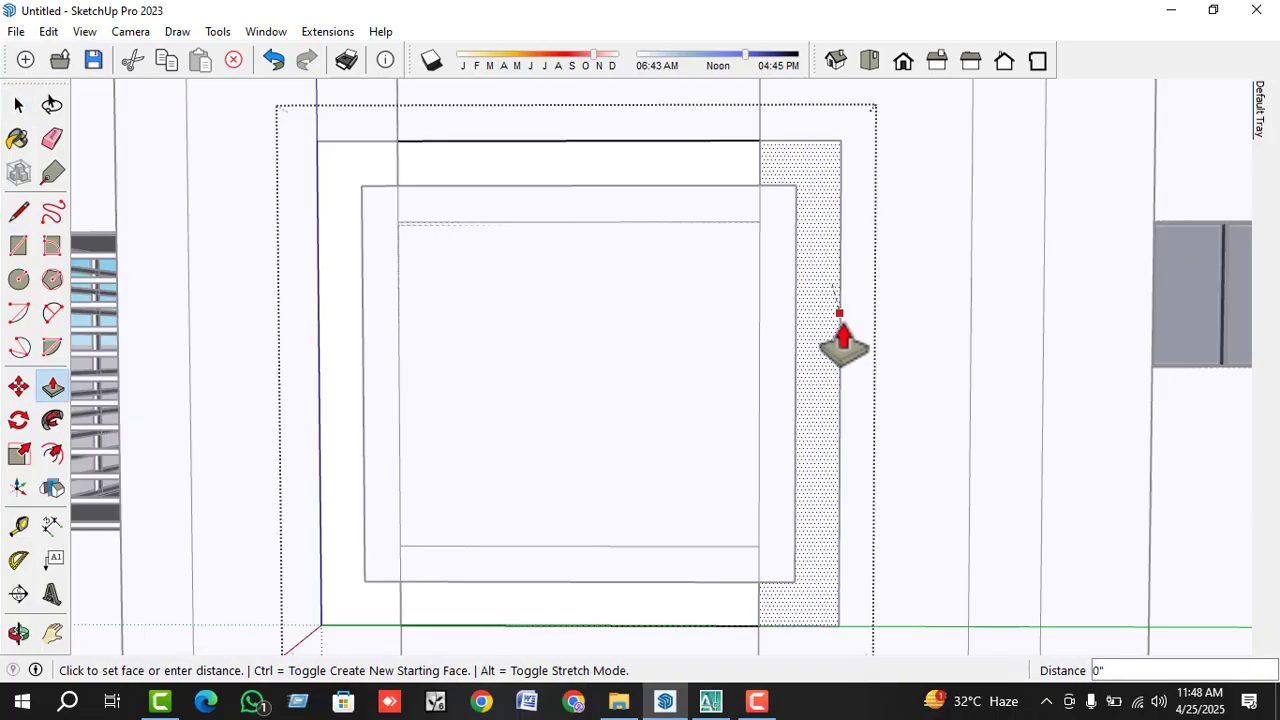
pyautogui.moveTo(843, 343); pyautogui.dragTo(904, 400)
# - Undo the extrusion attempt, the frame group and both offsets, back to the plain rectangle over the window
pyautogui.hotkey('ctrl', 'z')
pyautogui.hotkey('ctrl', 'z')
pyautogui.hotkey('ctrl', 'z')
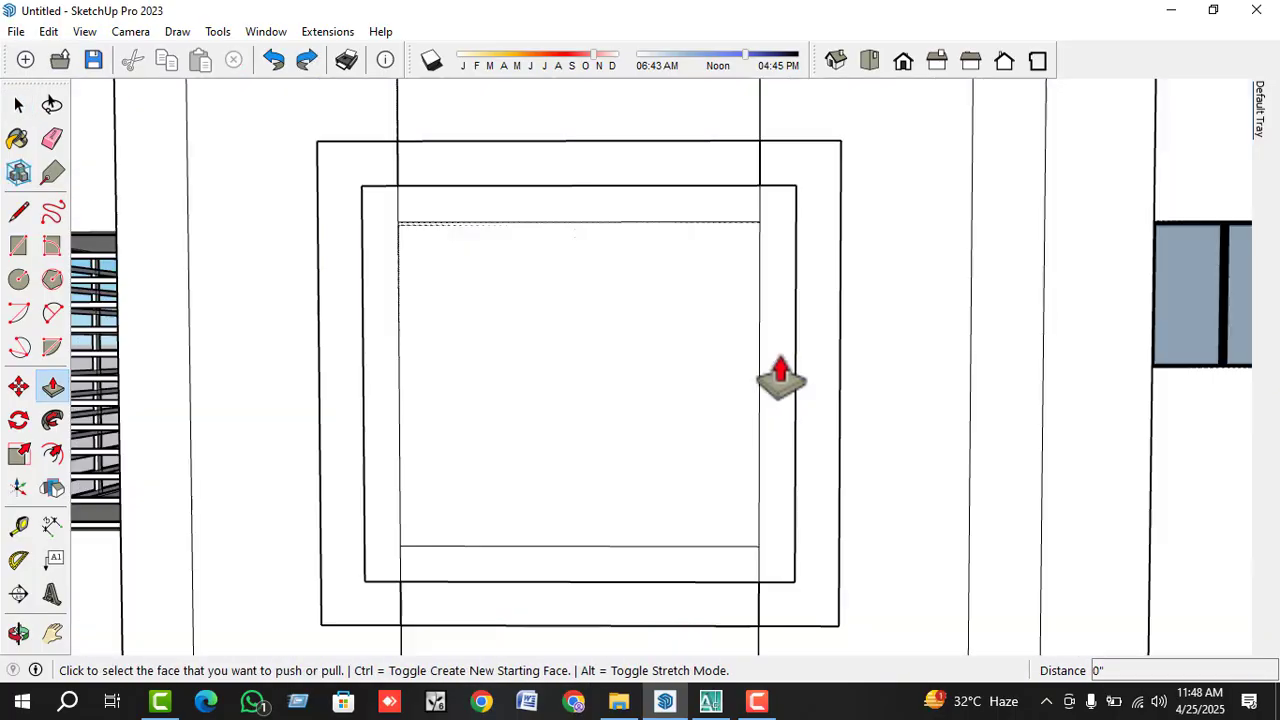
pyautogui.hotkey('ctrl', 'z')
pyautogui.hotkey('ctrl', 'z')
pyautogui.hotkey('ctrl', 'z')
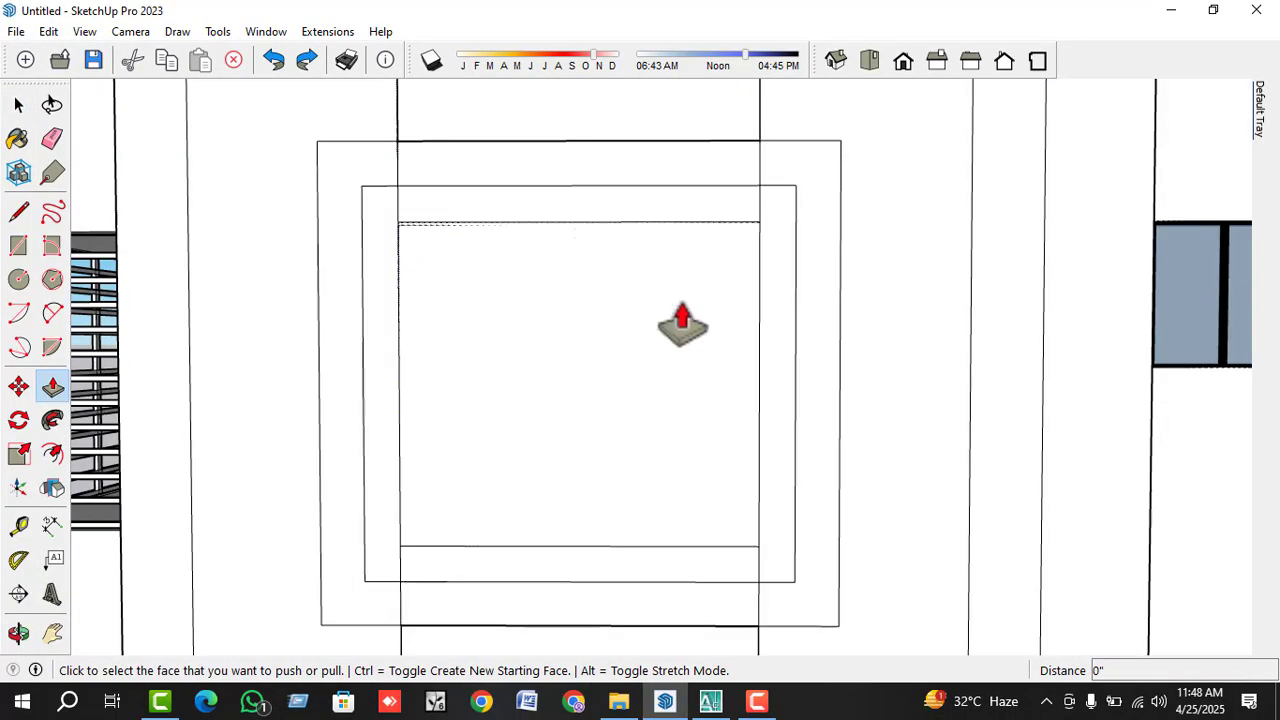
pyautogui.scroll(-3, 683, 325)
pyautogui.moveTo(646, 363); pyautogui.dragTo(602, 377, button='middle')
pyautogui.press('space')
pyautogui.hotkey('ctrl', 'z')
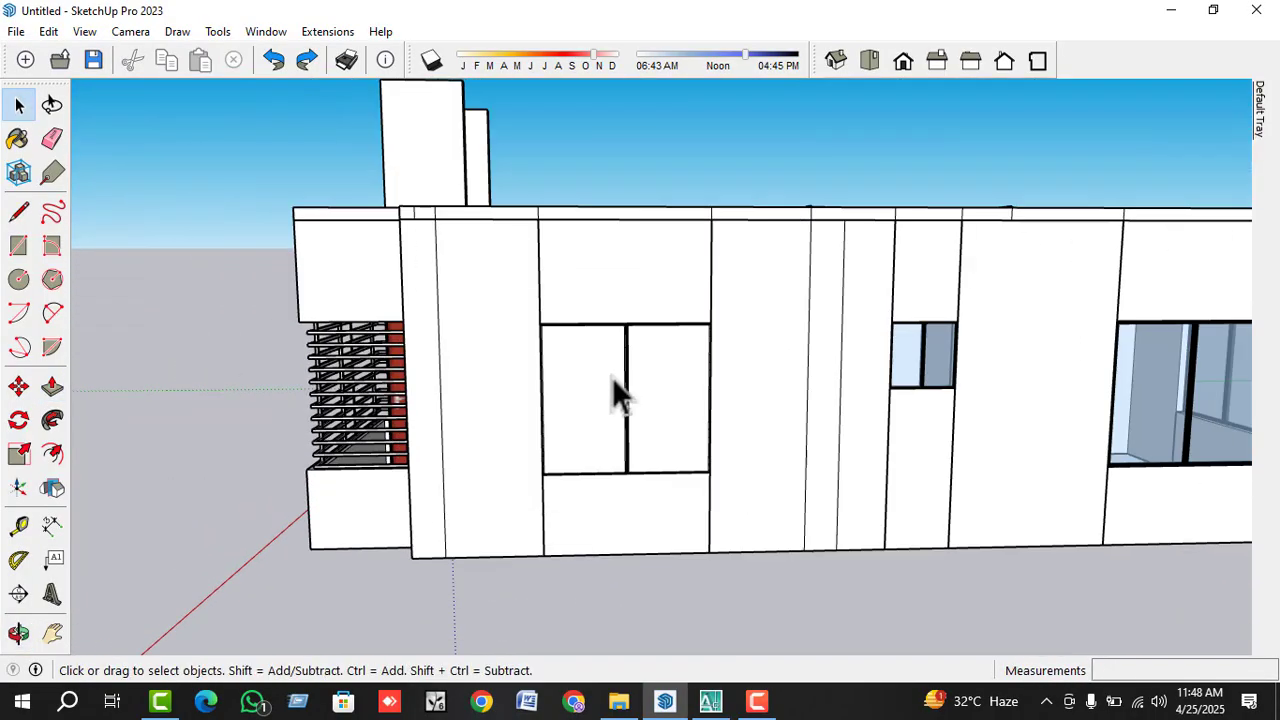
pyautogui.click(693, 282)
pyautogui.keyDown('ctrl'); pyautogui.click(644, 440); pyautogui.keyUp('ctrl')
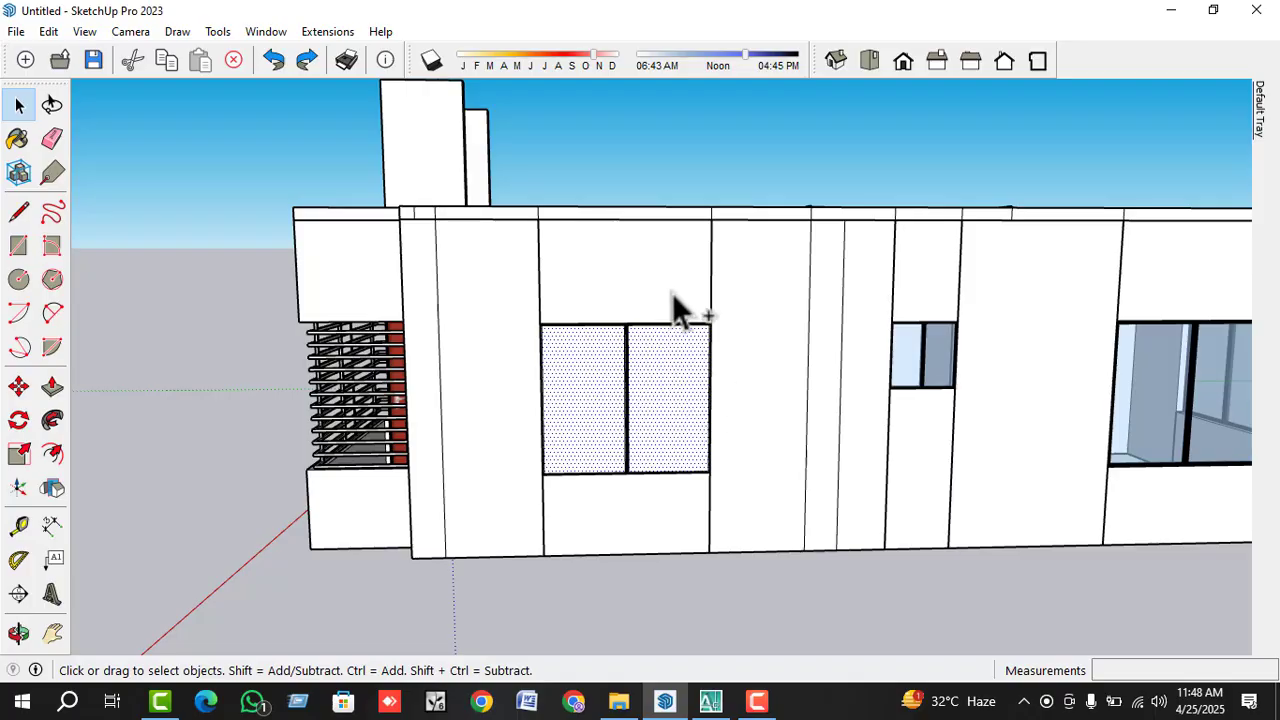
pyautogui.keyDown('ctrl'); pyautogui.click(764, 325); pyautogui.keyUp('ctrl')
pyautogui.keyDown('ctrl'); pyautogui.click(522, 508); pyautogui.keyUp('ctrl')
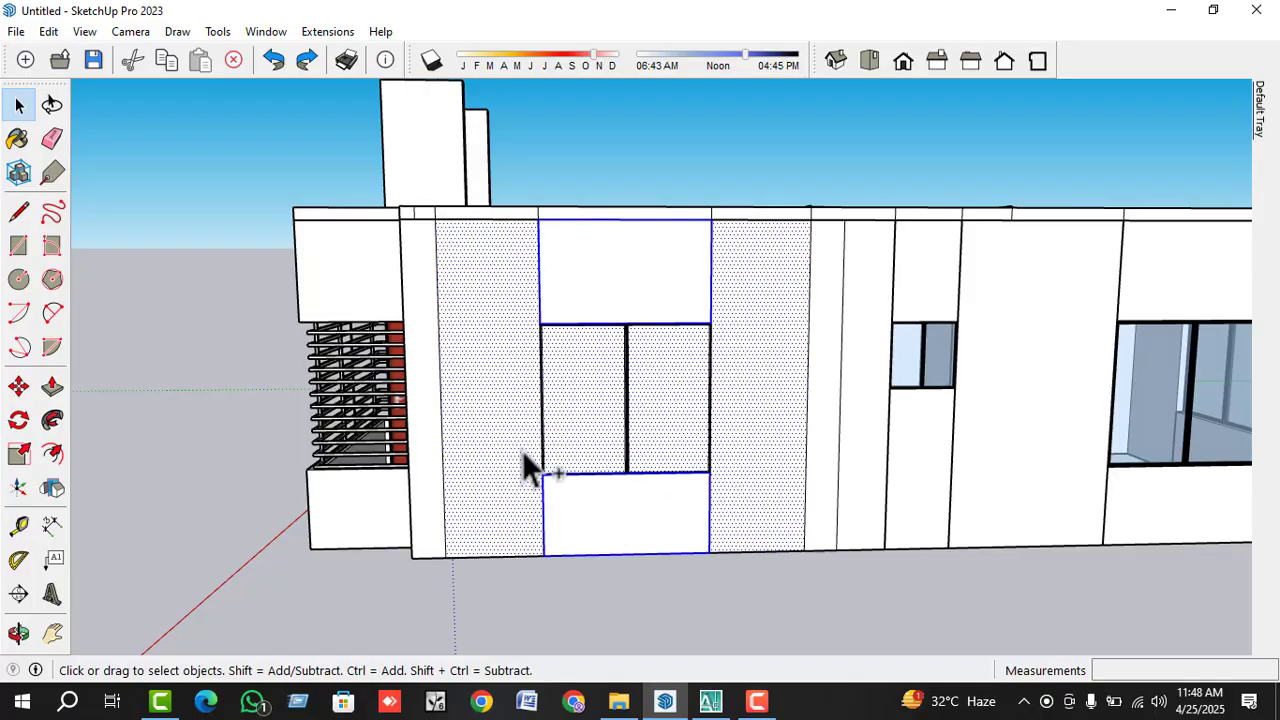
pyautogui.rightClick(522, 450)
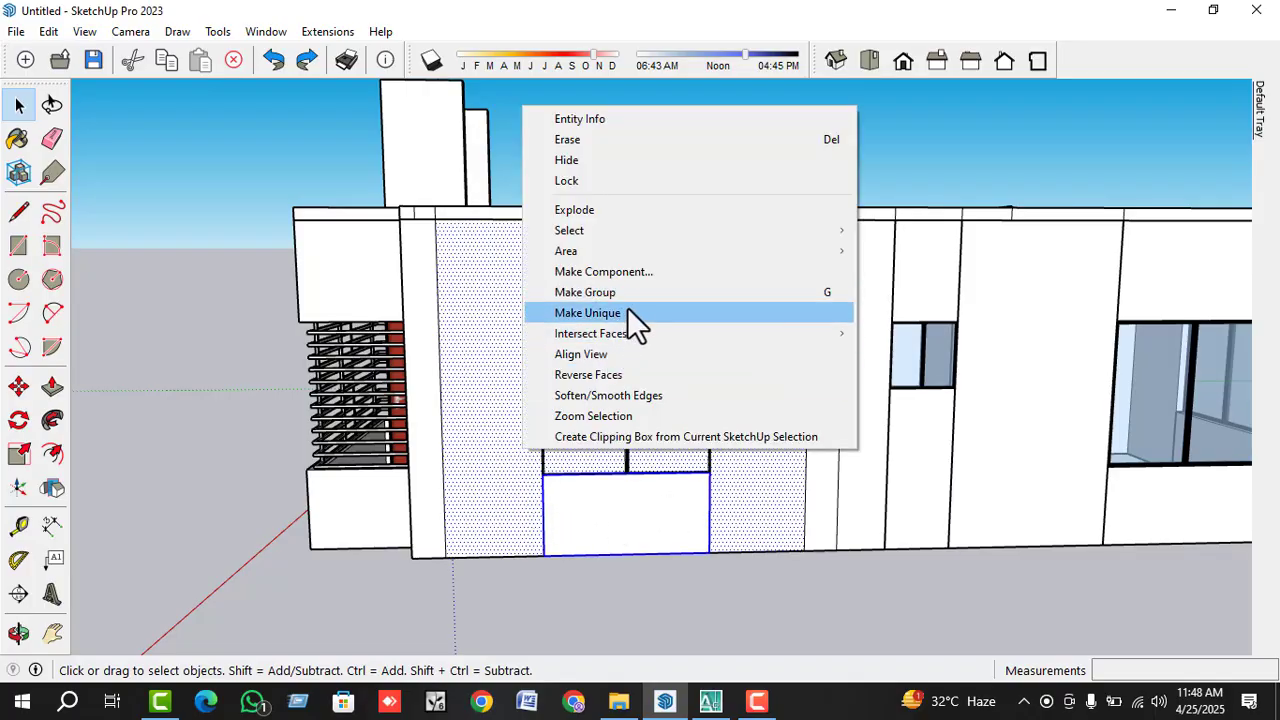
pyautogui.click(485, 487)
# - Make separate groups of the two full-height wall faces on either side of the window
pyautogui.click(490, 505)
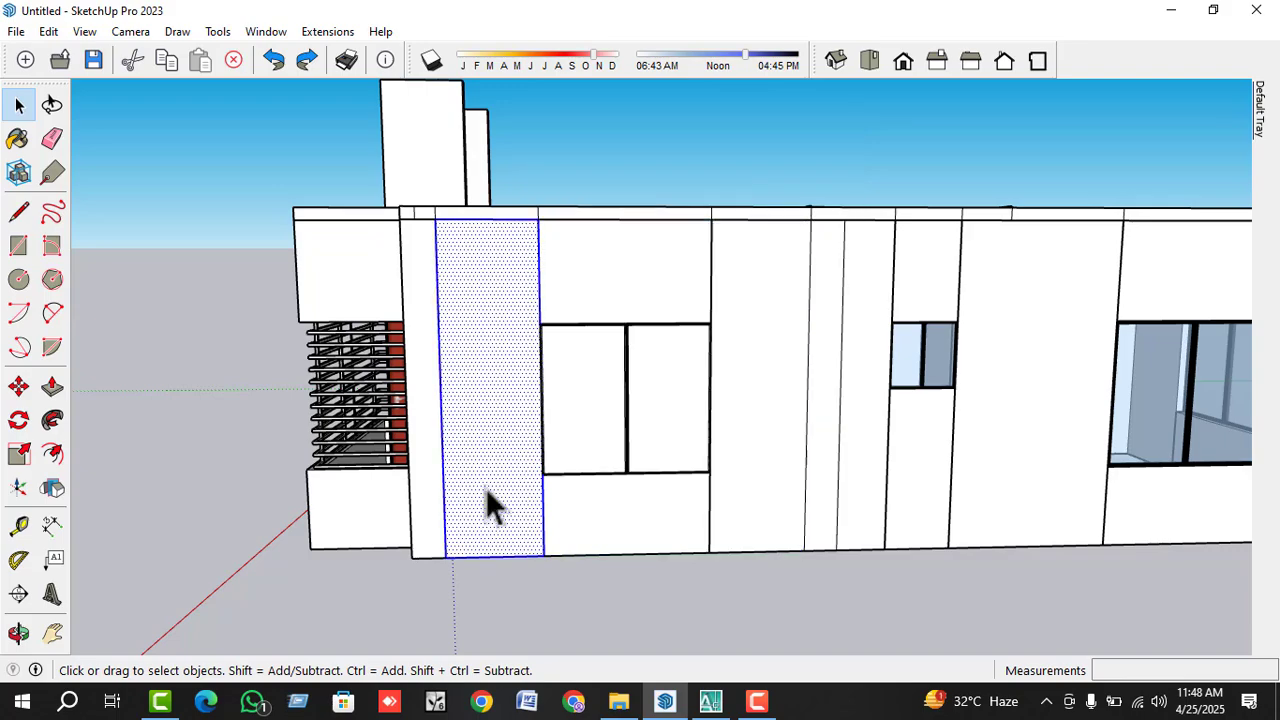
pyautogui.rightClick(490, 505)
pyautogui.click(585, 323)
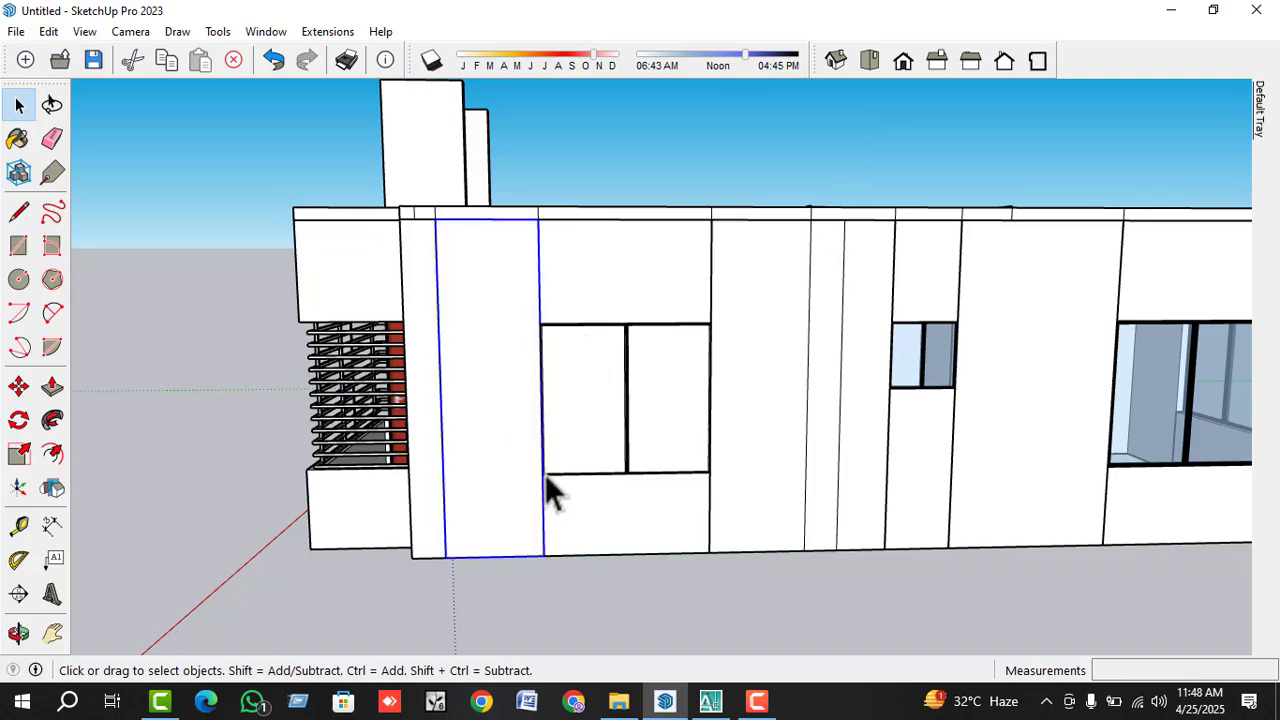
pyautogui.keyDown('ctrl'); pyautogui.click(716, 351); pyautogui.keyUp('ctrl')
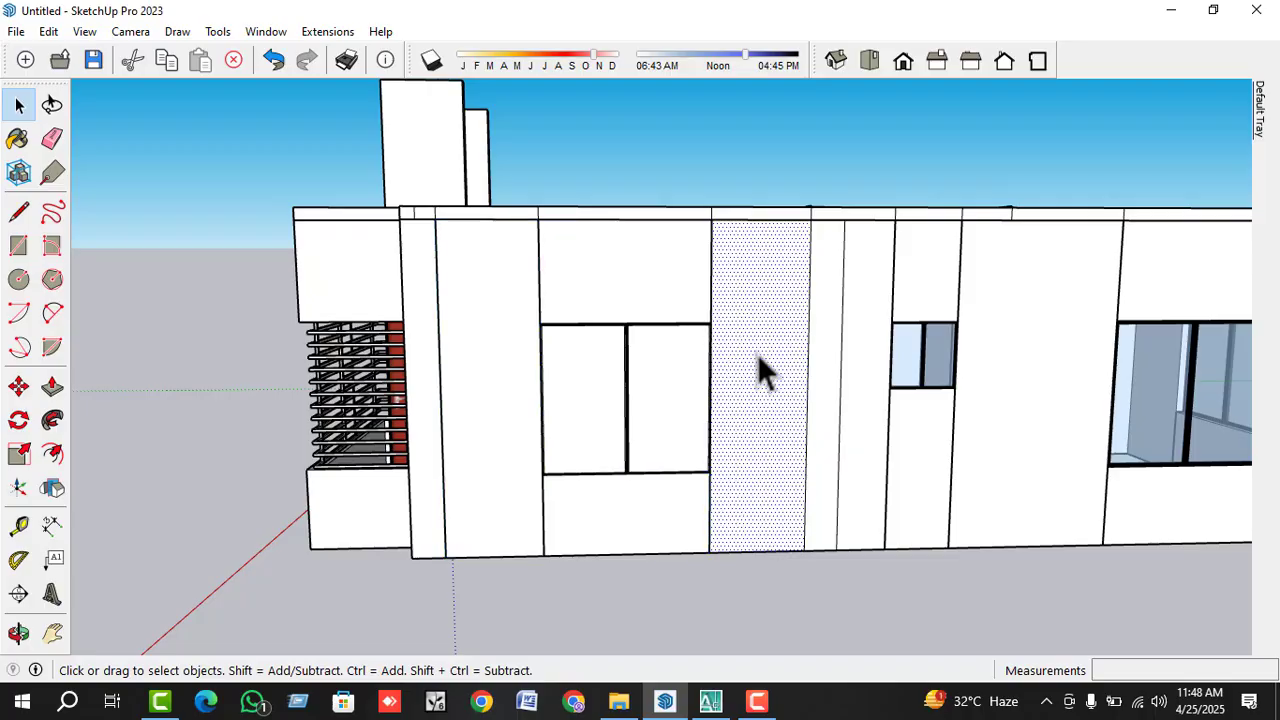
pyautogui.rightClick(759, 357)
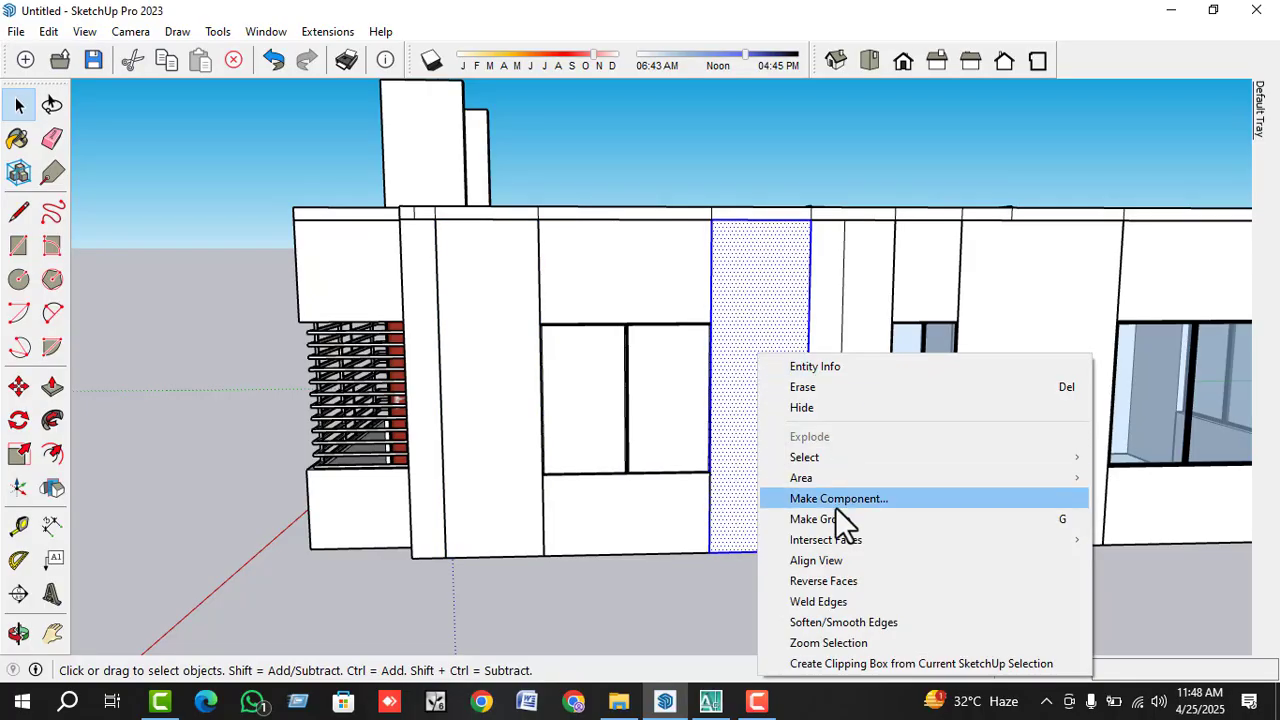
pyautogui.click(820, 516)
# - Combine the wall pieces above and below the window with the two side wall groups into one group
pyautogui.keyDown('ctrl'); pyautogui.click(638, 257); pyautogui.keyUp('ctrl')
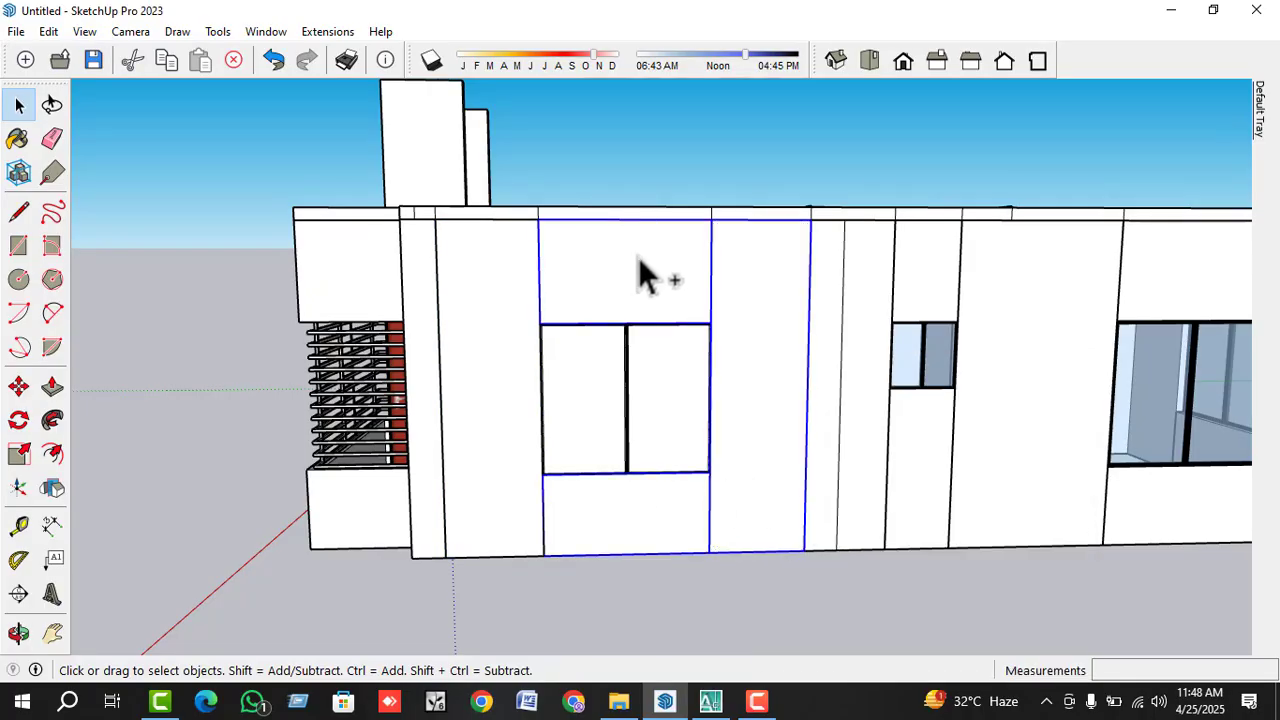
pyautogui.keyDown('ctrl'); pyautogui.click(498, 328); pyautogui.keyUp('ctrl')
pyautogui.rightClick(498, 328)
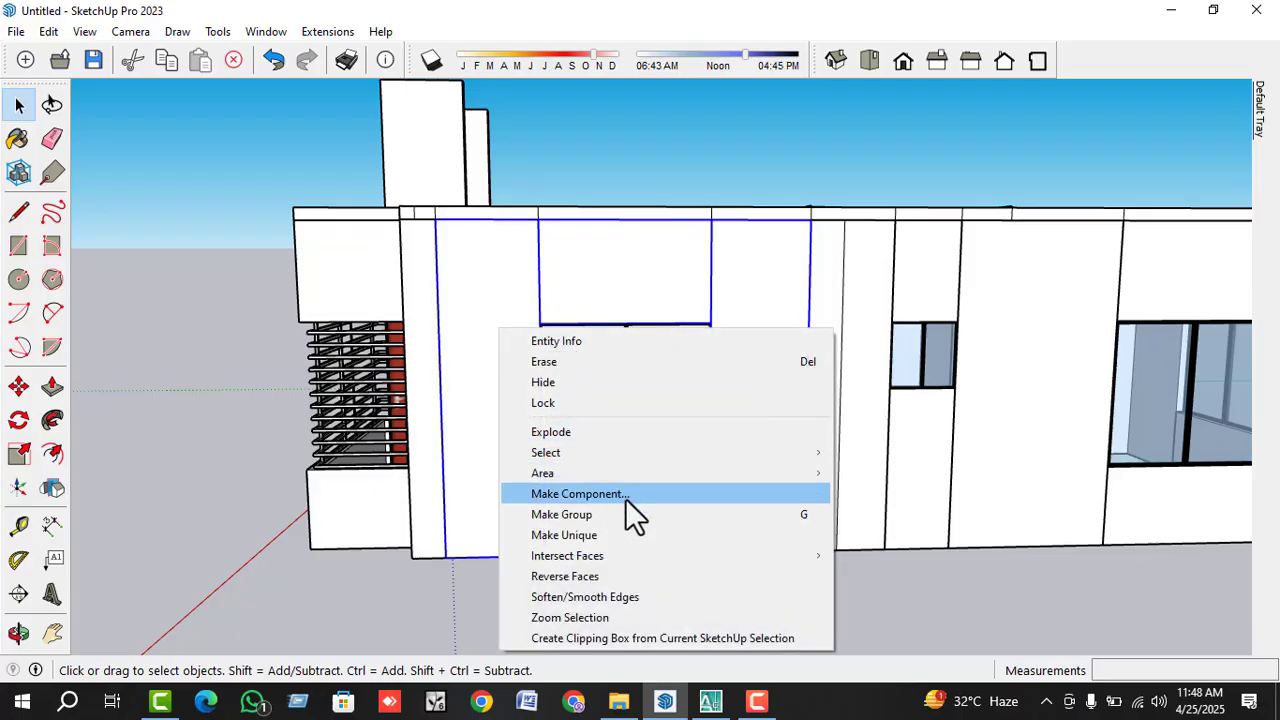
pyautogui.moveTo(660, 558)
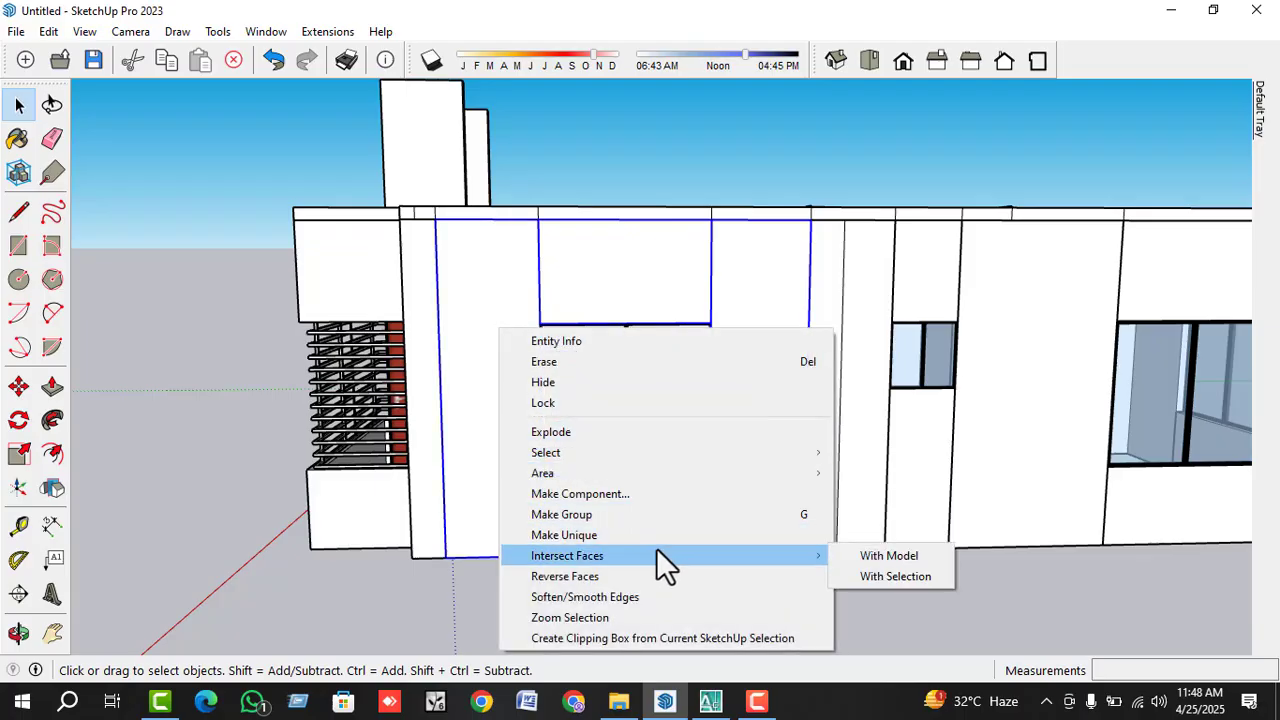
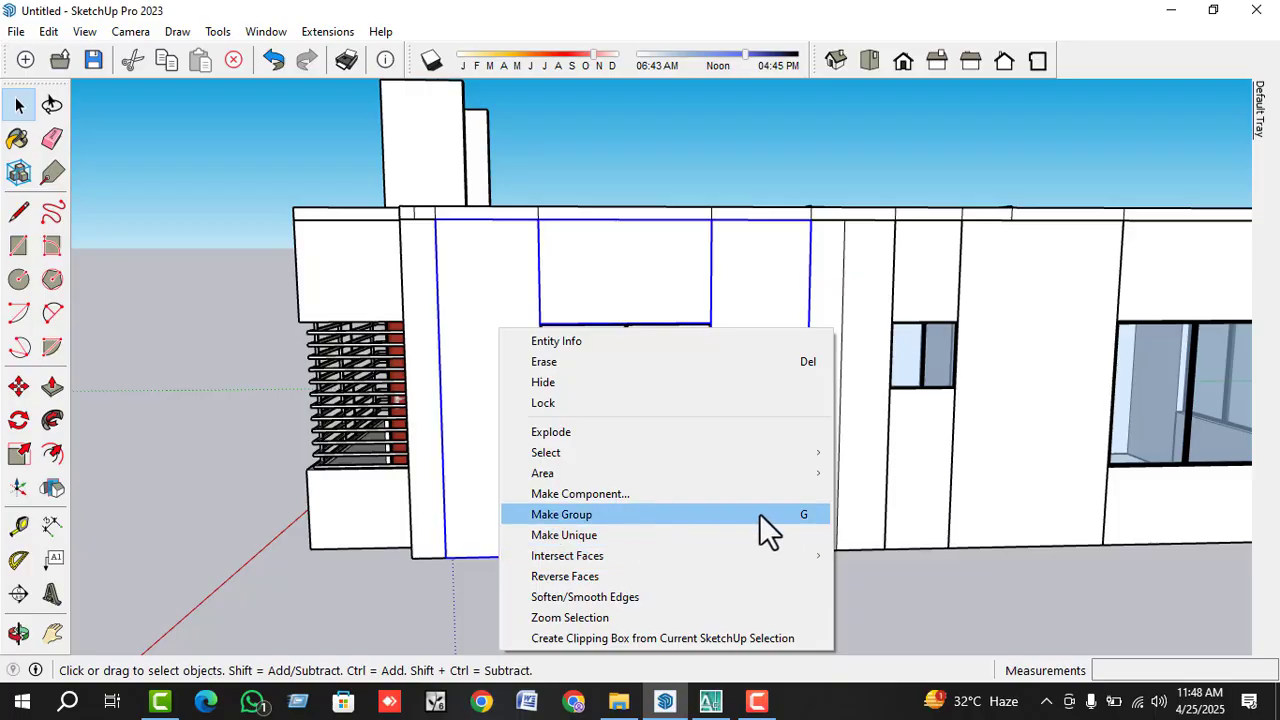
pyautogui.click(665, 525)
# - Offset the rectangle face over the same window outward by 6 inches to outline its frame border
pyautogui.scroll(-5, 616, 434)
pyautogui.moveTo(616, 434); pyautogui.dragTo(506, 351, button='middle')
pyautogui.scroll(4, 737, 486)
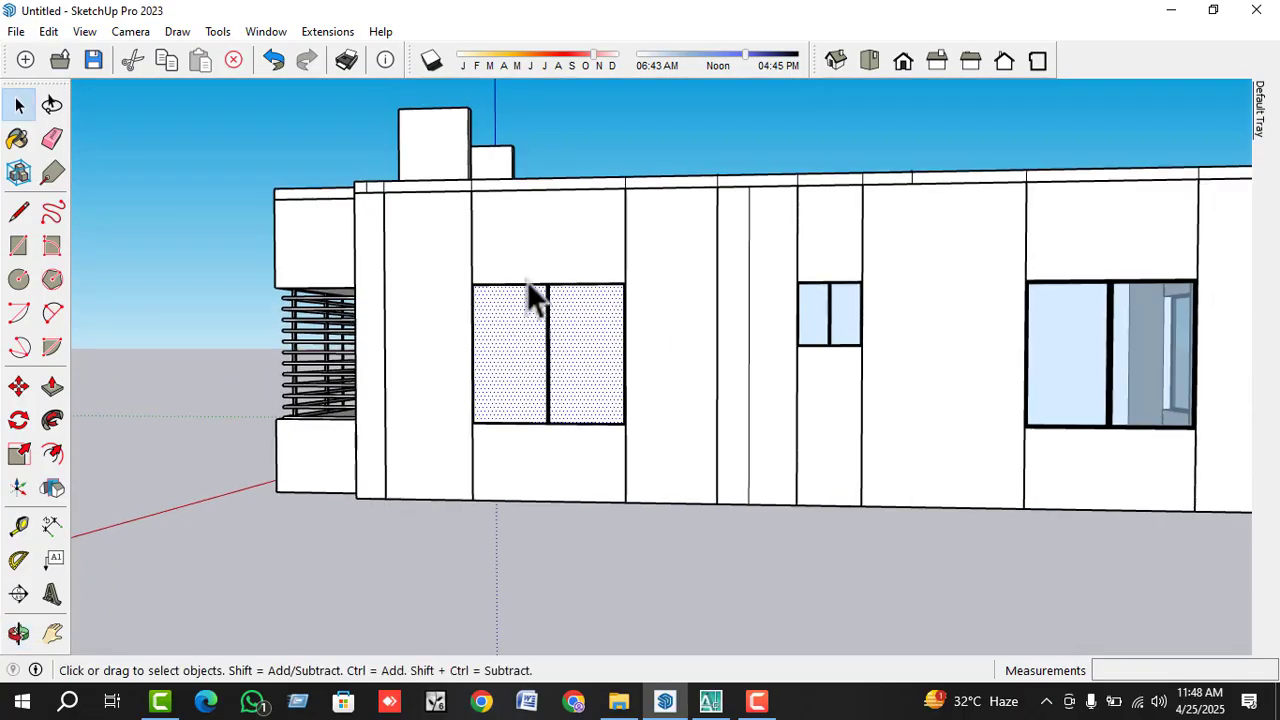
pyautogui.scroll(3, 531, 297)
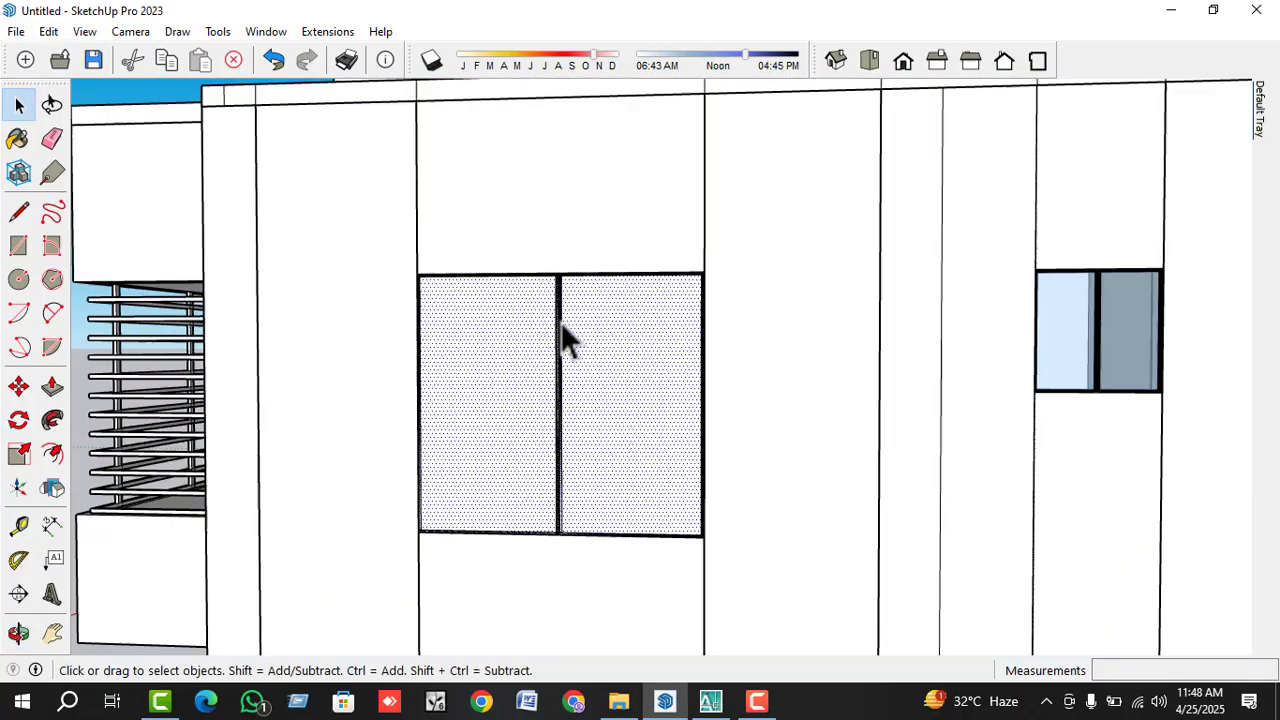
pyautogui.click(52, 453)
pyautogui.click(418, 423)
pyautogui.click(329, 534)
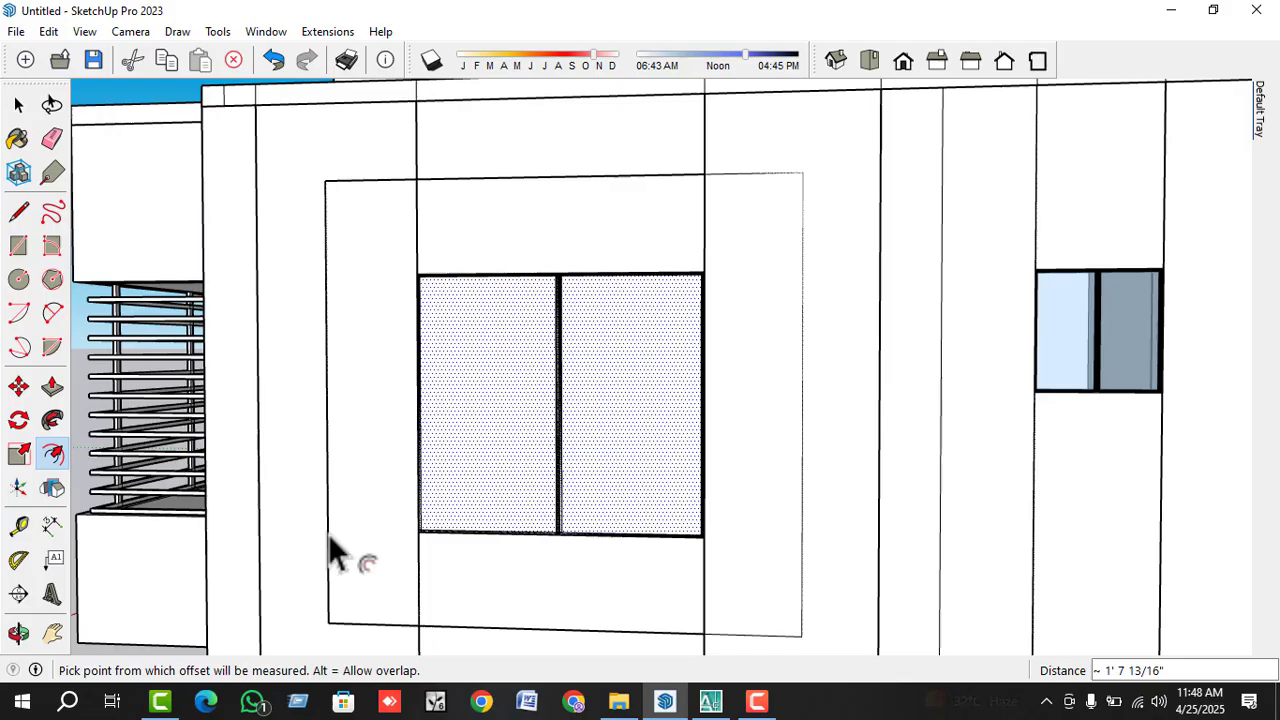
pyautogui.write('6')
pyautogui.press('Return')
pyautogui.press('space')
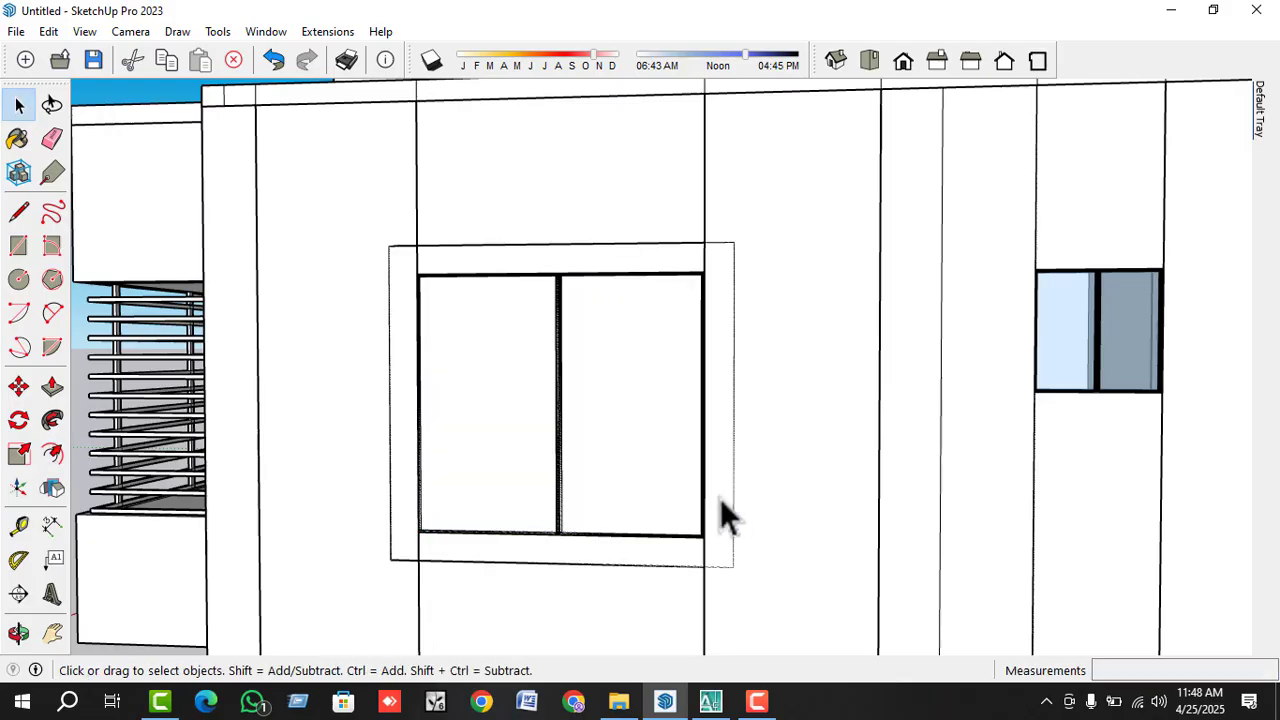
# - Extrude the right-hand strip of the large window's frame outline outward by 6 inches
pyautogui.click(720, 500)
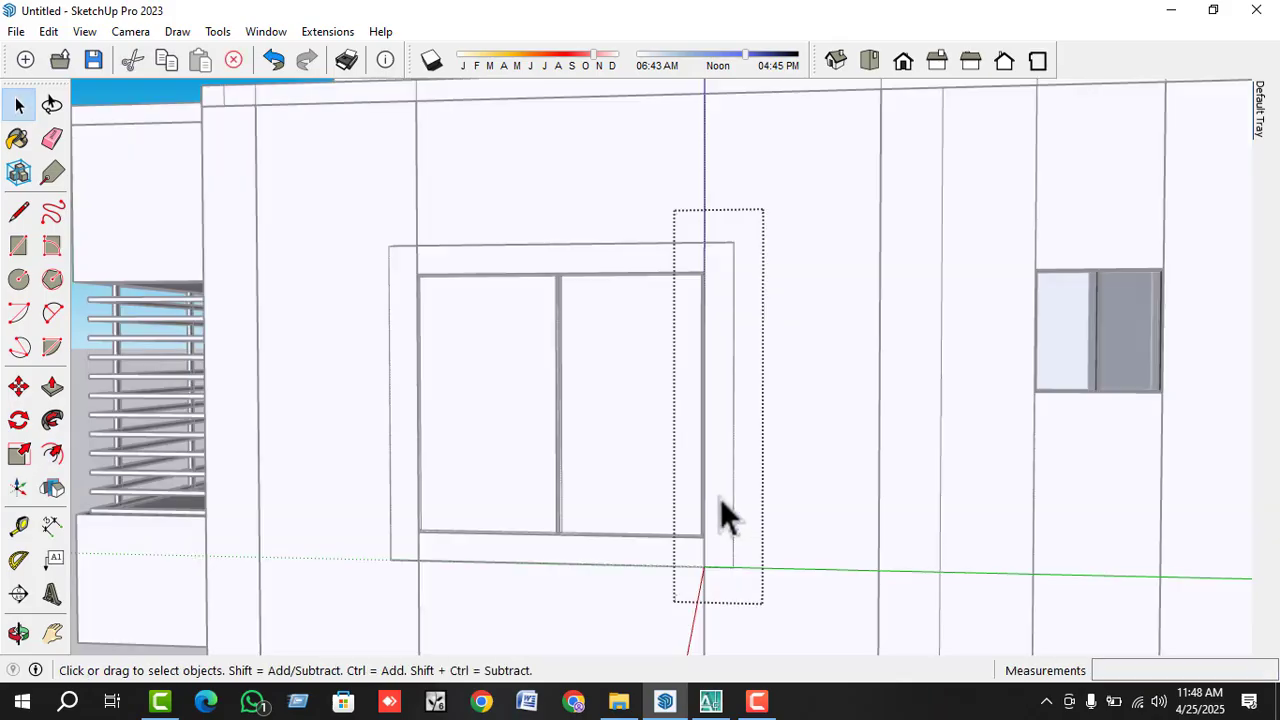
pyautogui.press('p')
pyautogui.click(722, 555)
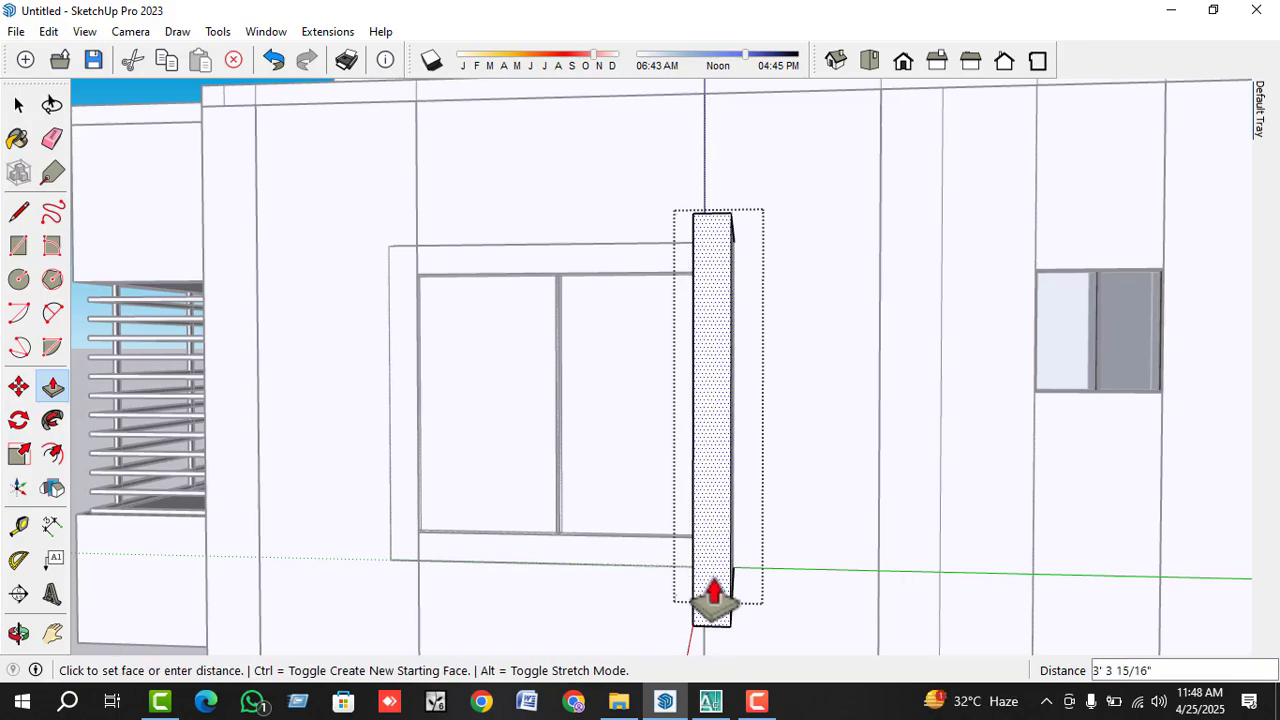
pyautogui.click(713, 600)
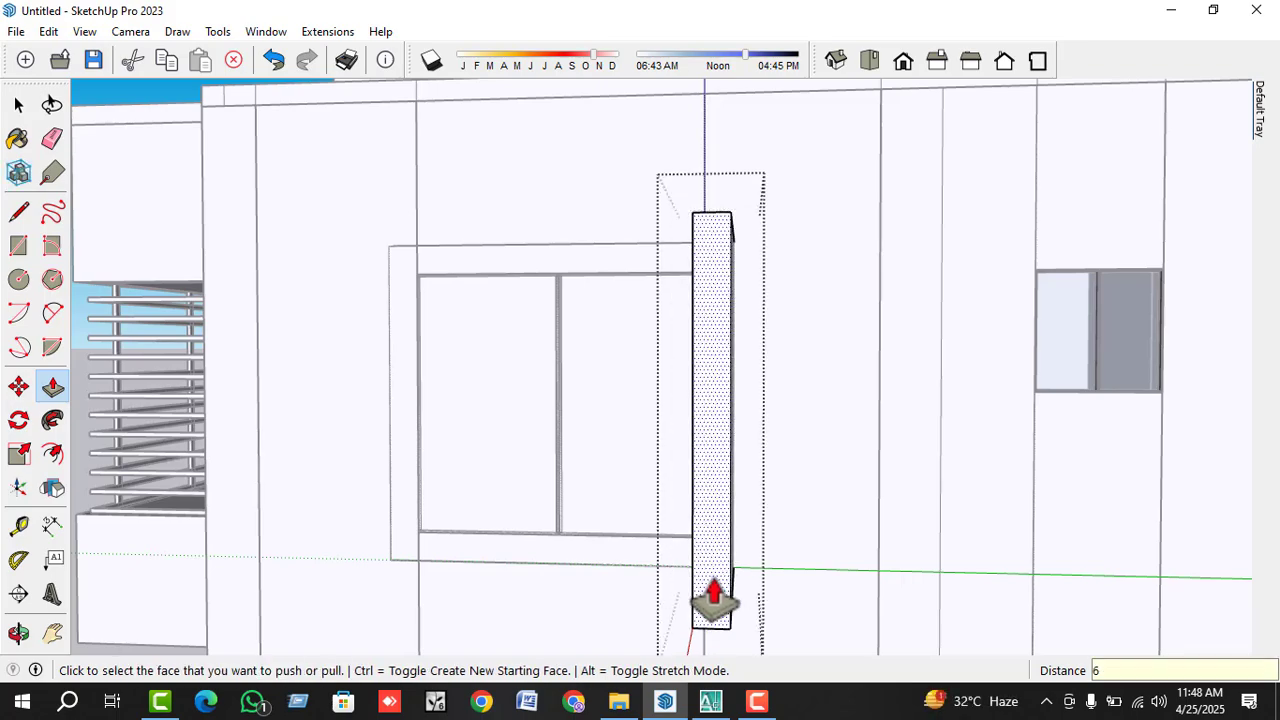
pyautogui.click(609, 537)
pyautogui.moveTo(609, 537); pyautogui.dragTo(914, 366, button='middle')
pyautogui.press('space')
pyautogui.scroll(3, 910, 320)
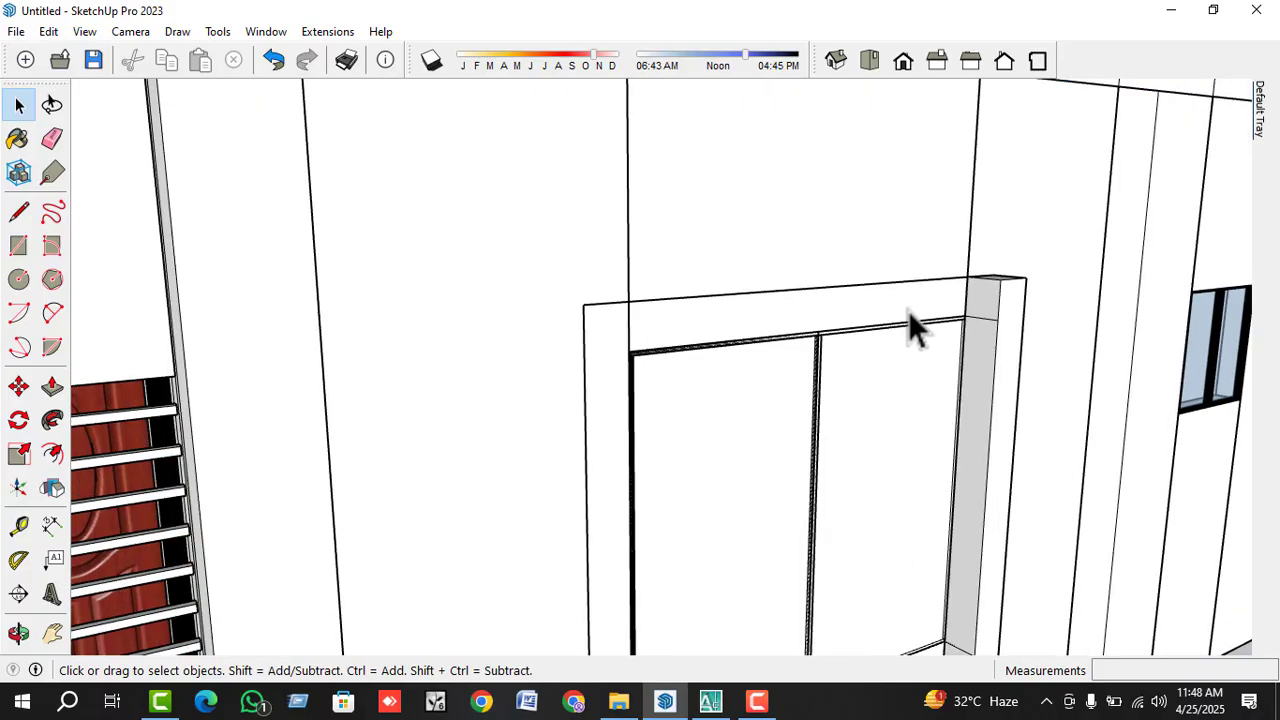
# - Extend the upper inner face of the raised right strip across the window head to the far edge of the frame outline
pyautogui.click(908, 312)
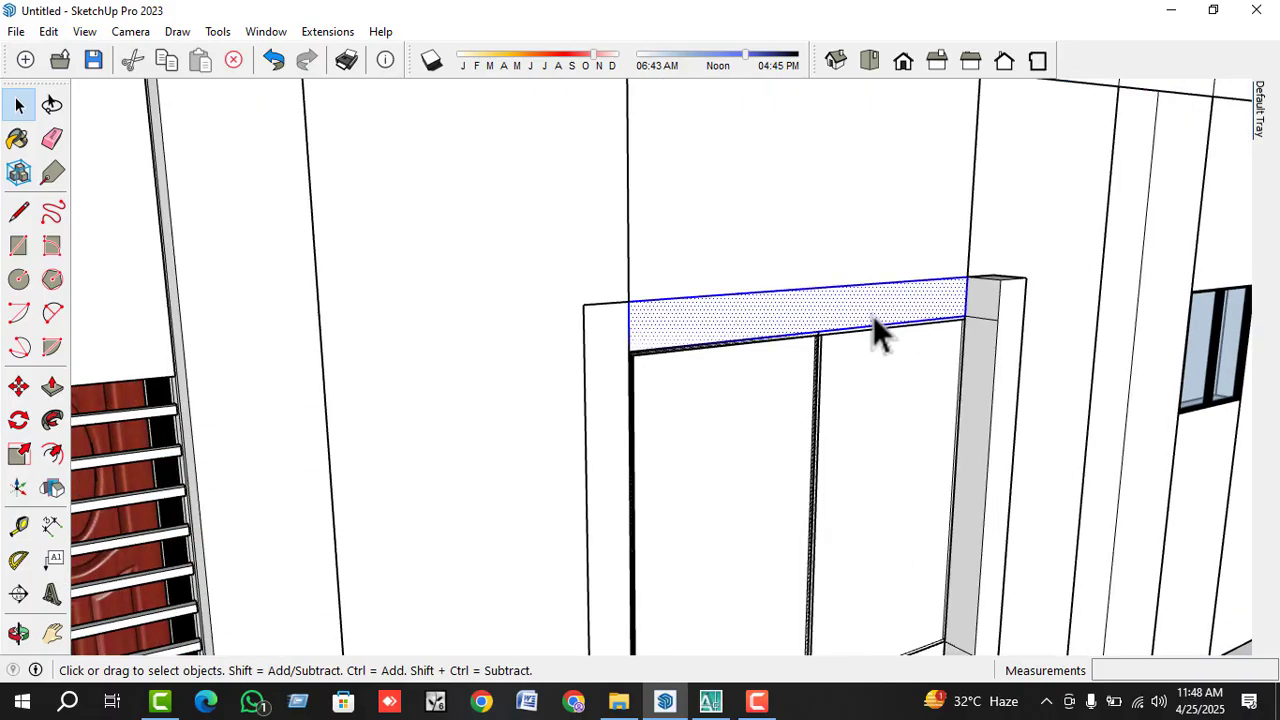
pyautogui.click(988, 301)
pyautogui.doubleClick(986, 300)
pyautogui.scroll(-2, 980, 296)
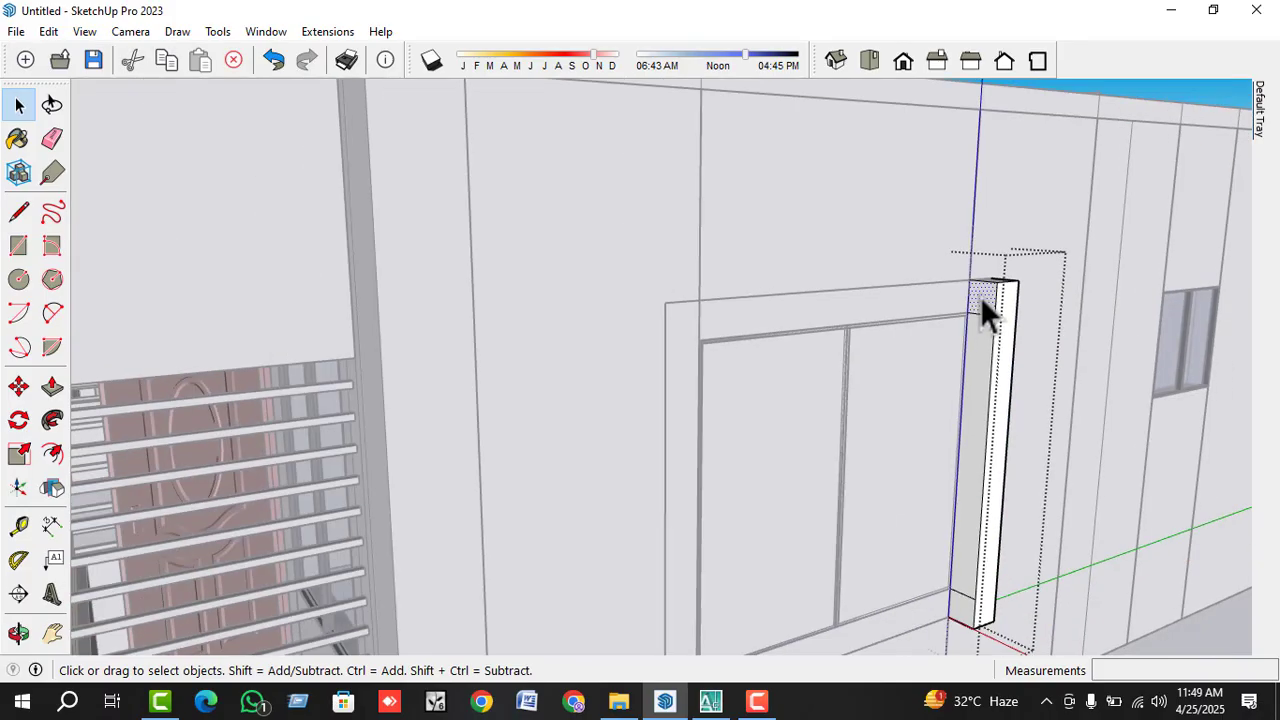
pyautogui.press('p')
pyautogui.click(1026, 288)
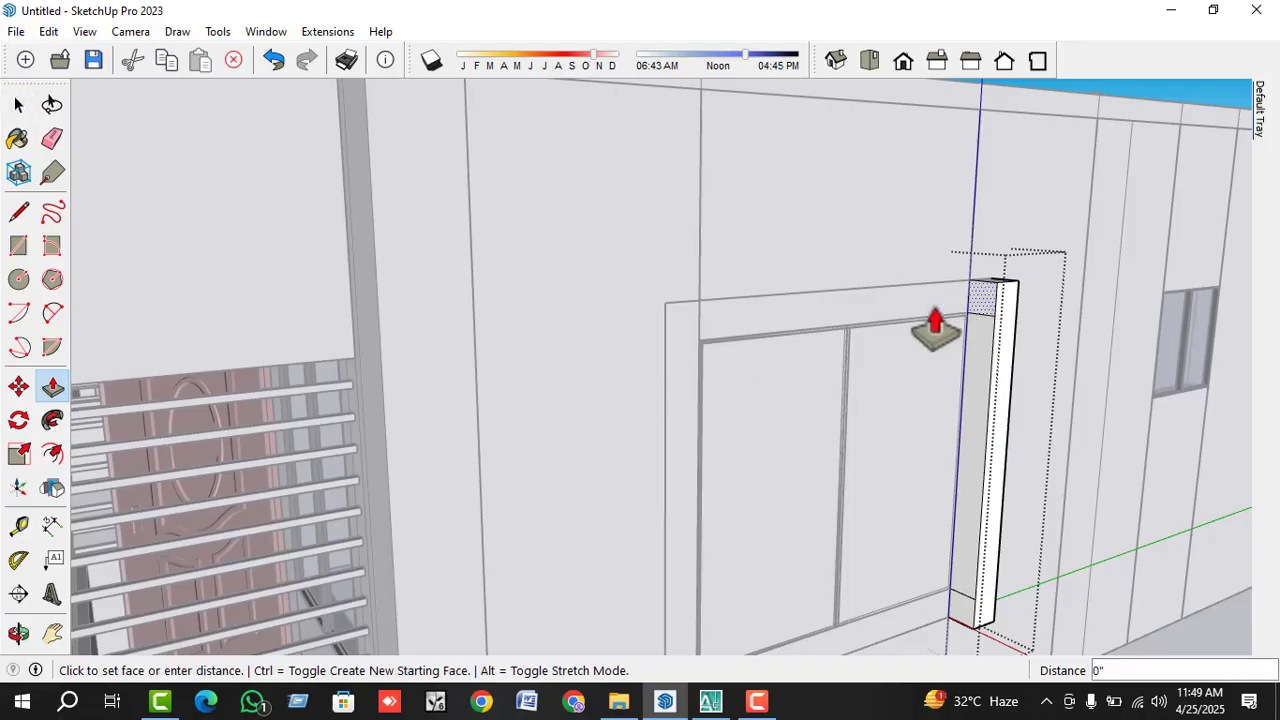
pyautogui.click(668, 400)
# - Draw a 6-inch line across the underside of the top bar at the window's upper left corner
pyautogui.moveTo(668, 400); pyautogui.dragTo(414, 223, button='middle')
pyautogui.press('space')
pyautogui.scroll(3, 420, 200)
pyautogui.scroll(1, 428, 158)
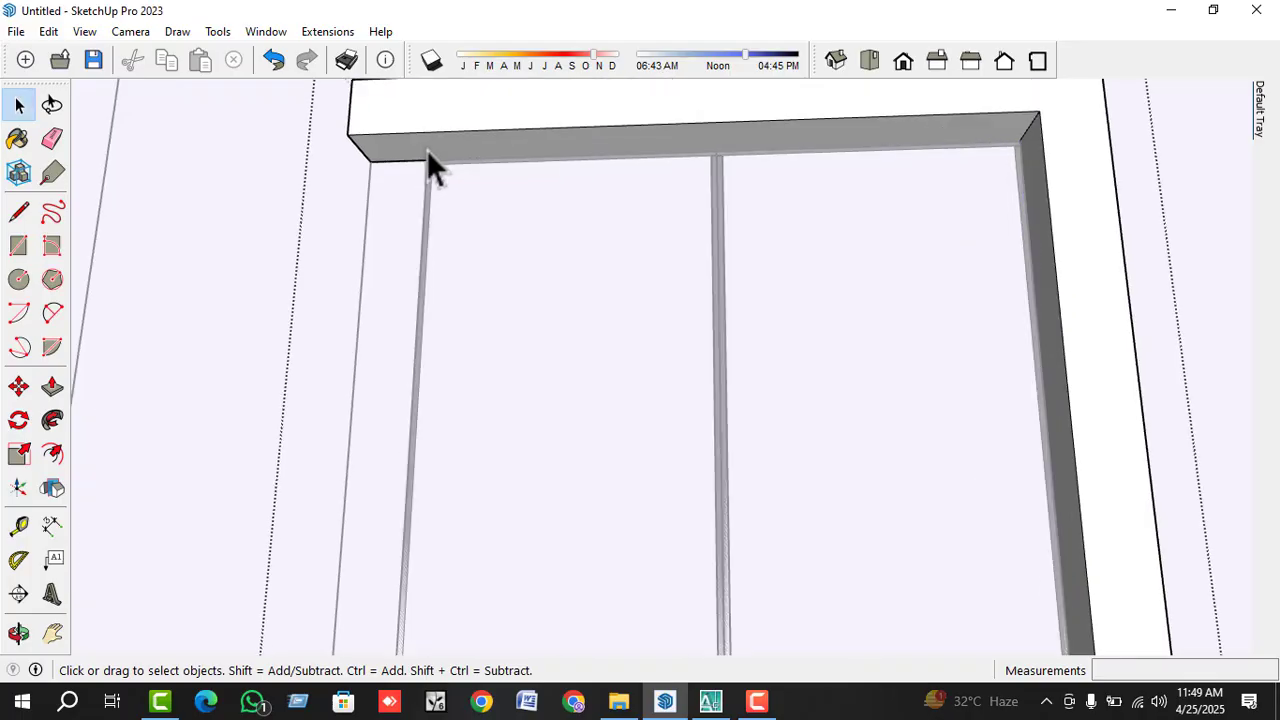
pyautogui.click(18, 211)
pyautogui.scroll(2, 420, 155)
pyautogui.scroll(1, 419, 157)
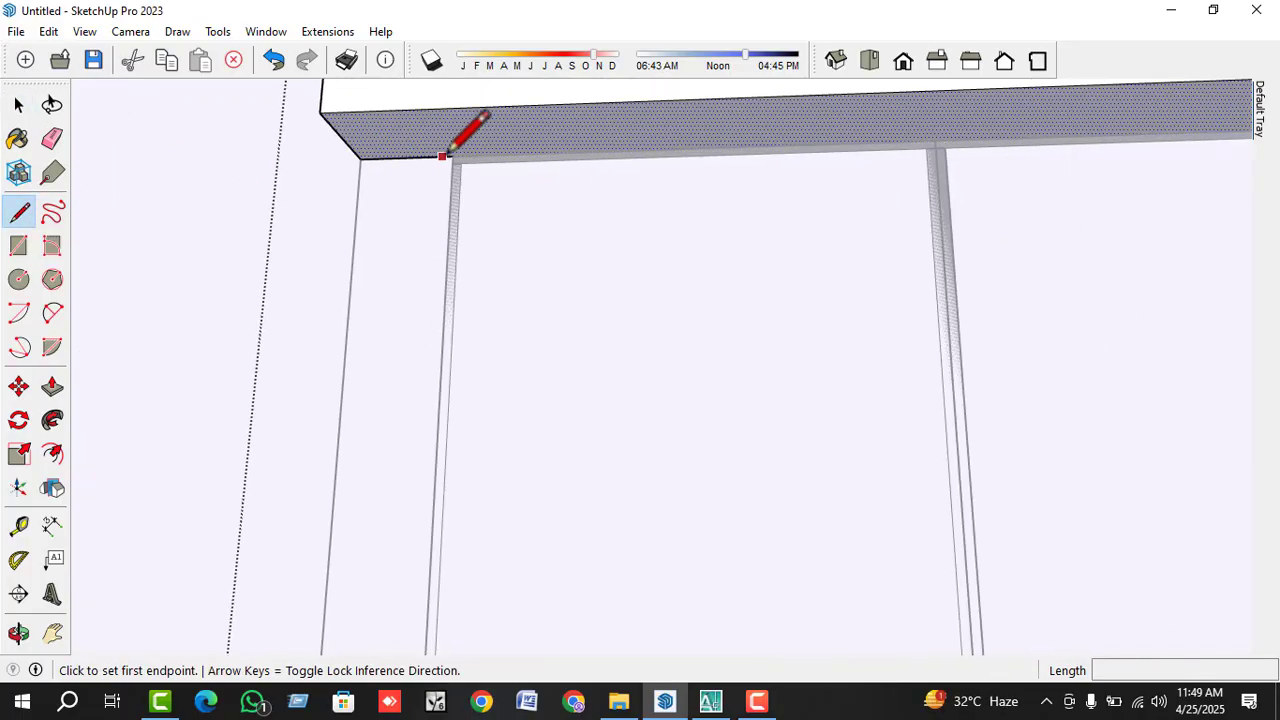
pyautogui.click(452, 155)
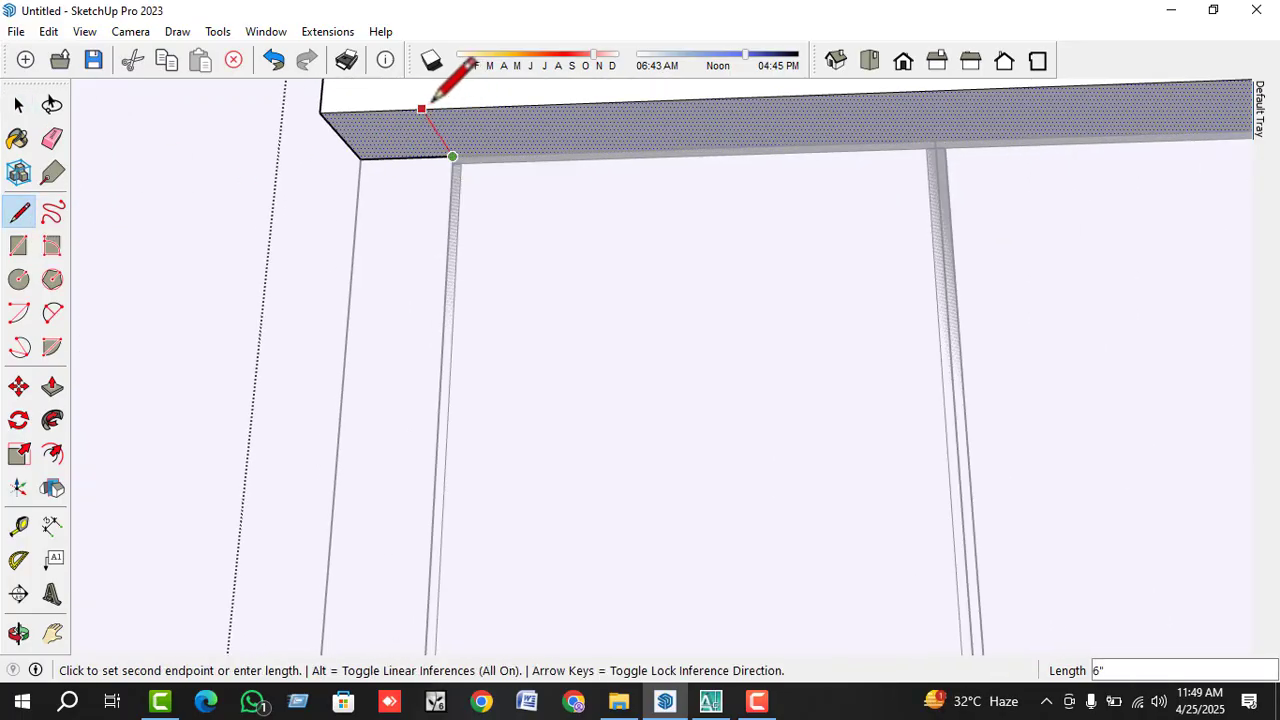
pyautogui.click(422, 107)
pyautogui.press('space')
# - Extrude the small end face under the top bar 5 feet down to the bottom edge of the frame outline
pyautogui.scroll(-3, 418, 125)
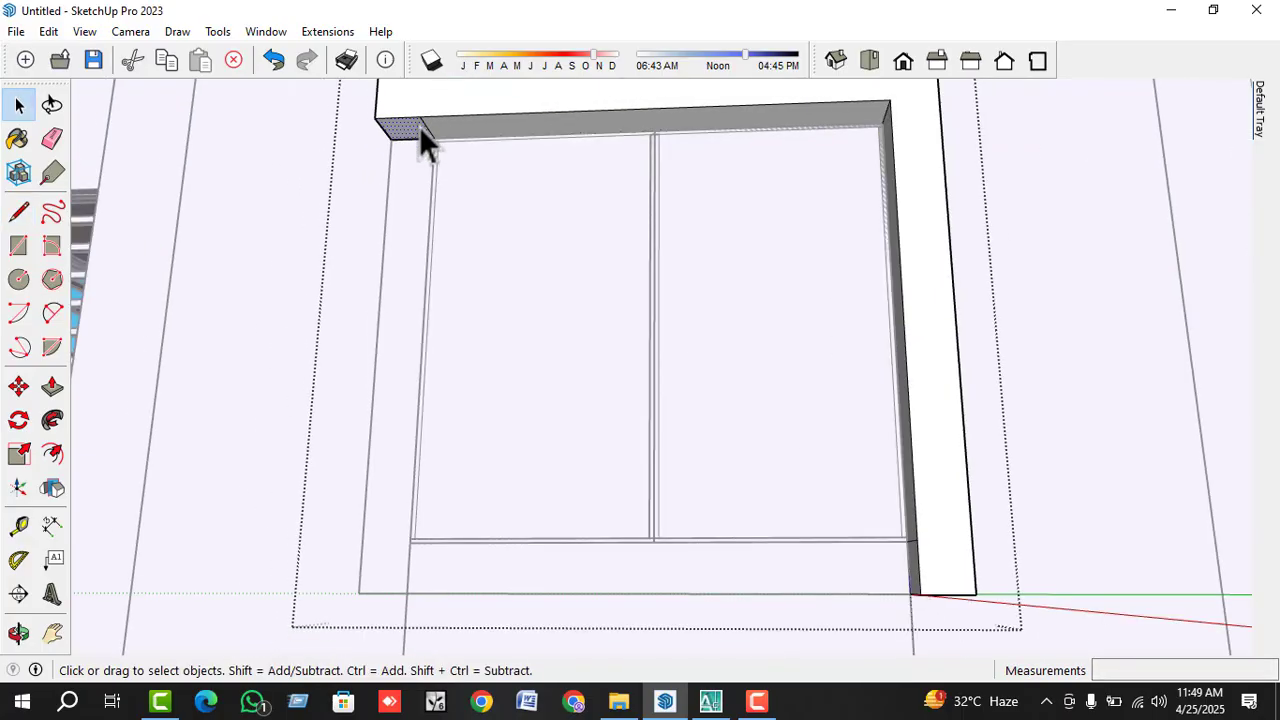
pyautogui.press('p')
pyautogui.click(421, 130)
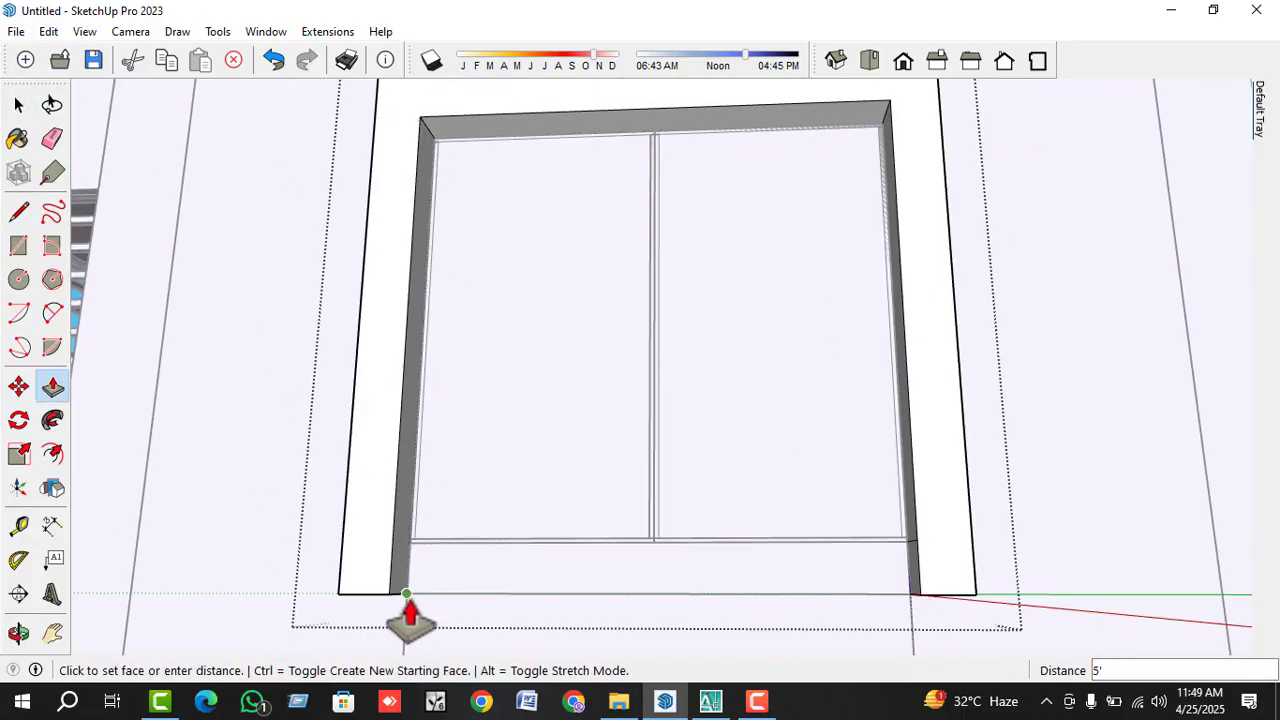
pyautogui.click(410, 615)
# - Draw a line across the inner face of the left frame bar, level with the window's lower left corner
pyautogui.moveTo(410, 615); pyautogui.dragTo(371, 586, button='middle')
pyautogui.scroll(3, 371, 586)
pyautogui.press('space')
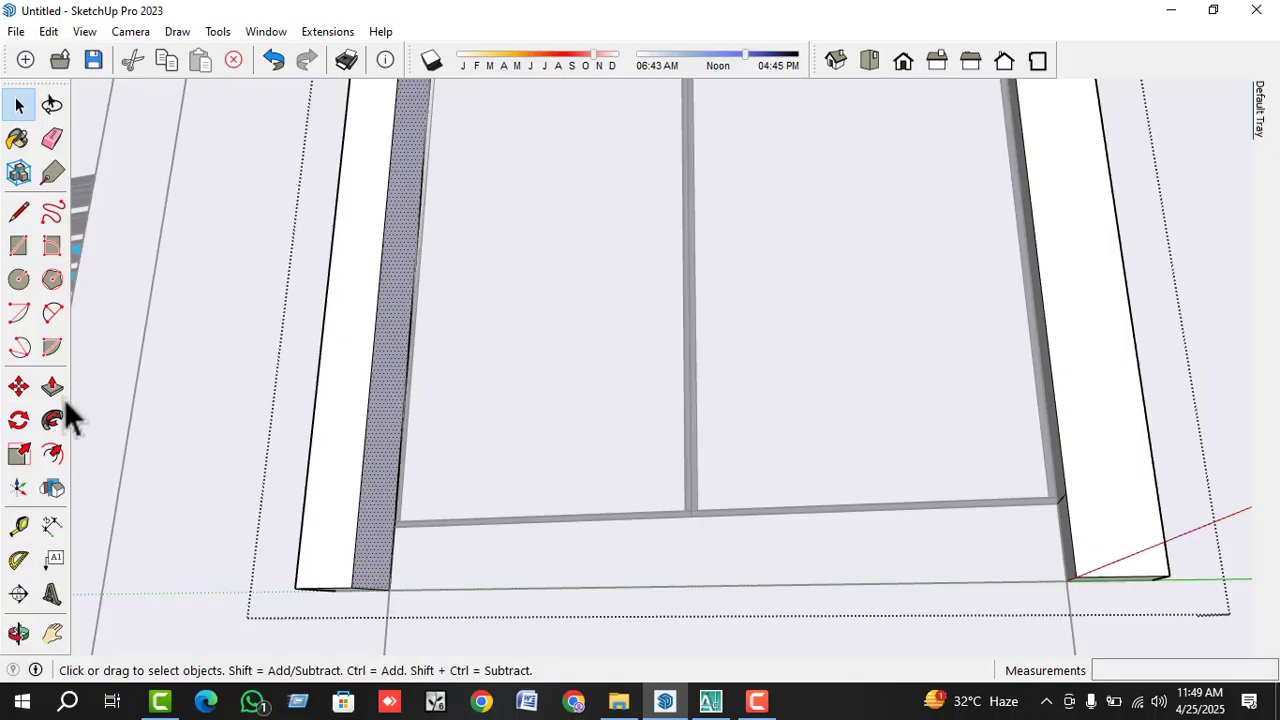
pyautogui.click(18, 211)
pyautogui.click(393, 525)
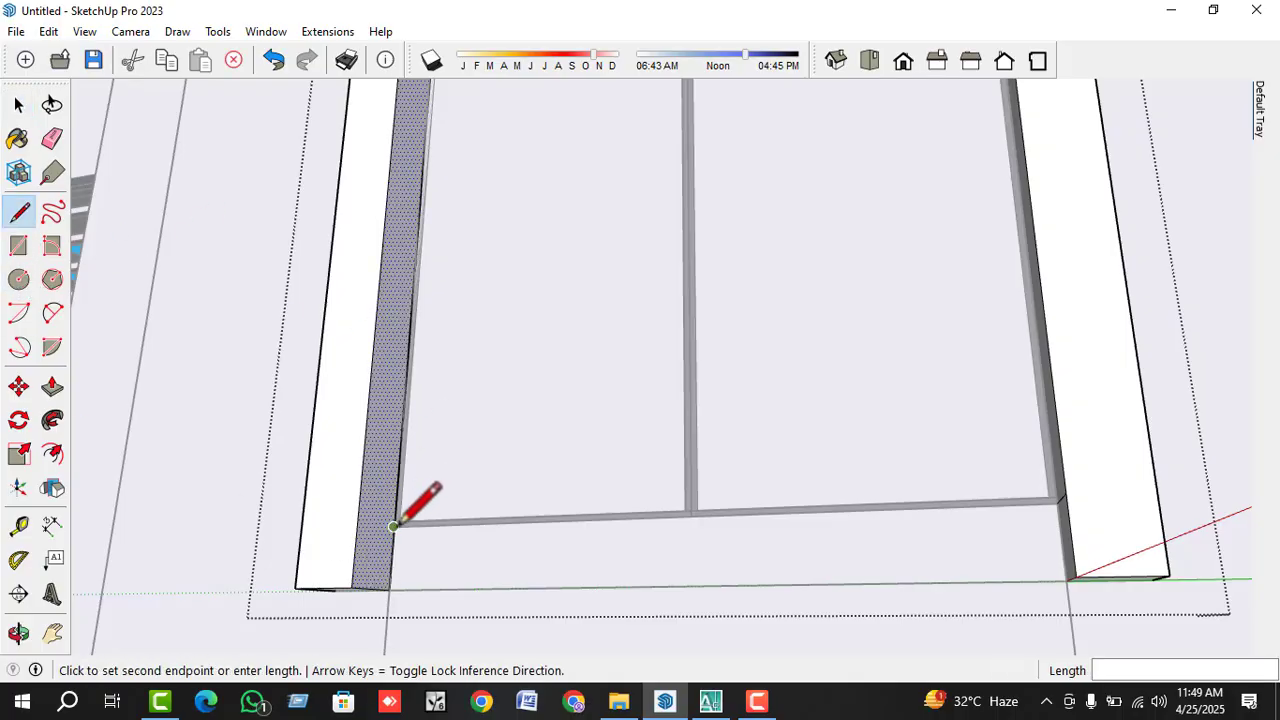
pyautogui.press('Escape')
pyautogui.press('space')
# - Extrude the lower inner face of the left bar 5 feet across to the right bar, closing the frame
pyautogui.scroll(-2, 368, 562)
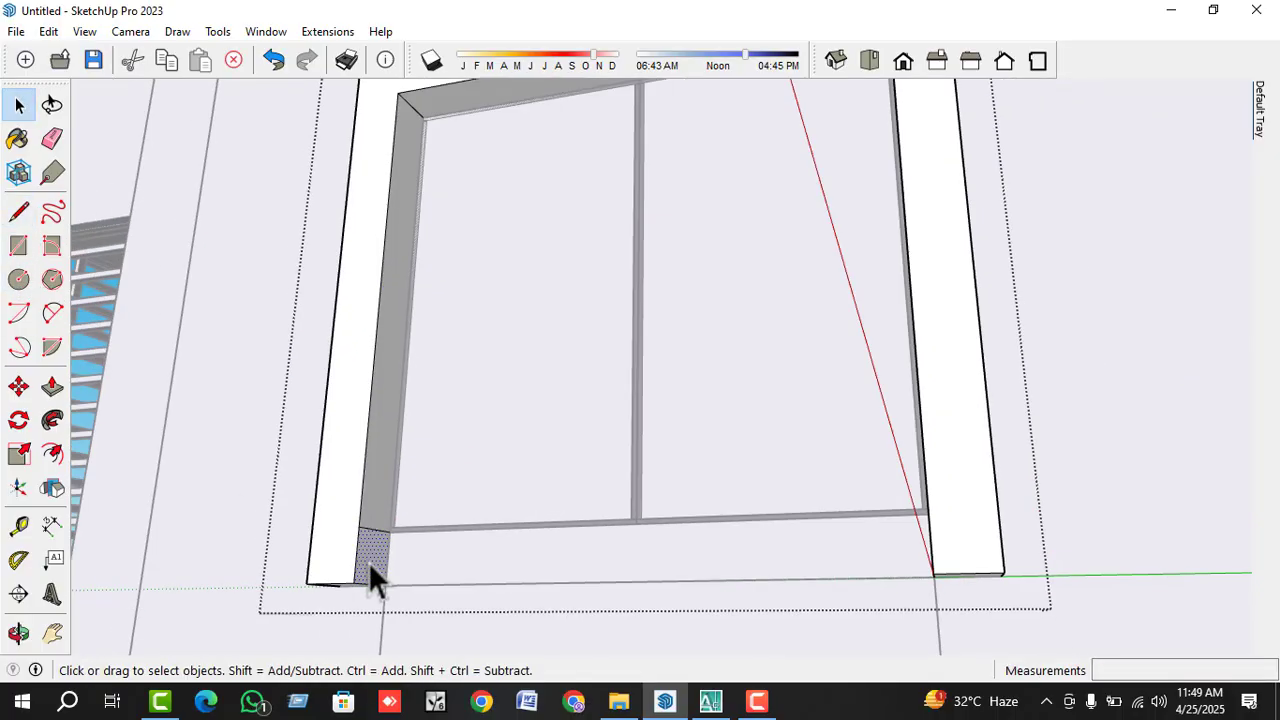
pyautogui.press('p')
pyautogui.click(368, 562)
pyautogui.click(935, 515)
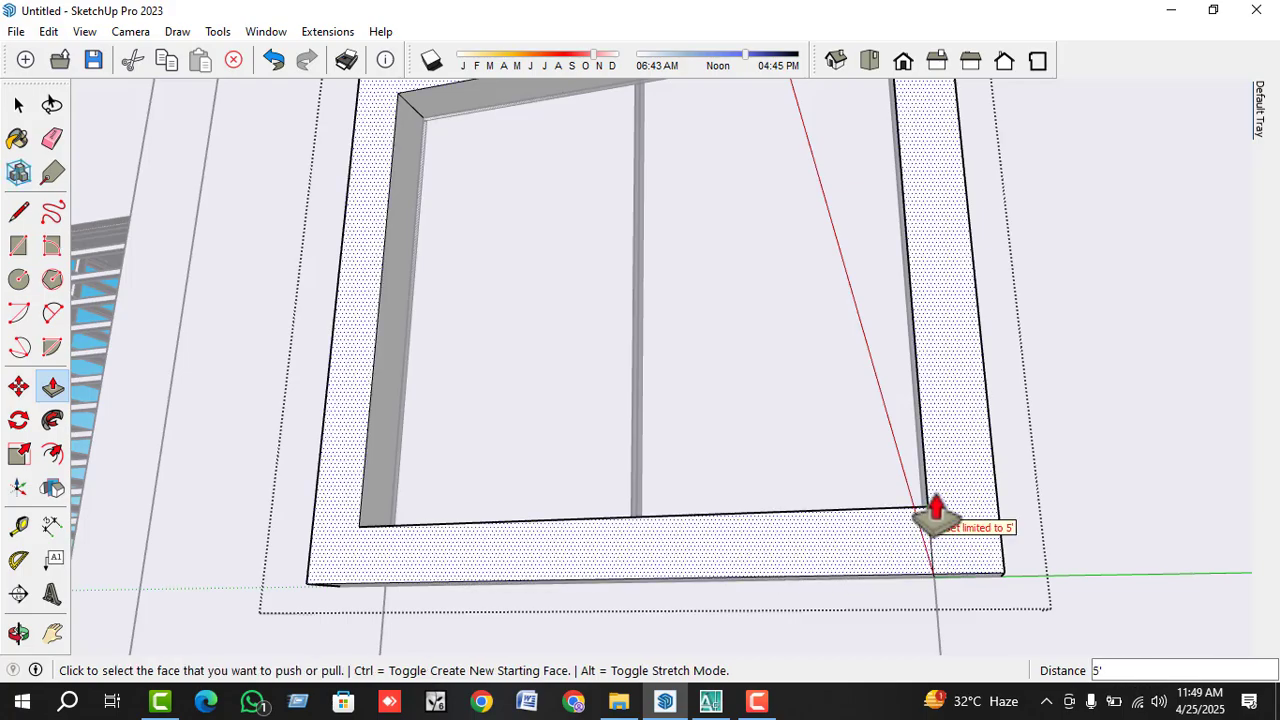
pyautogui.press('space')
pyautogui.scroll(-3, 806, 474)
pyautogui.moveTo(806, 474); pyautogui.dragTo(749, 434, button='middle')
pyautogui.scroll(1, 889, 490)
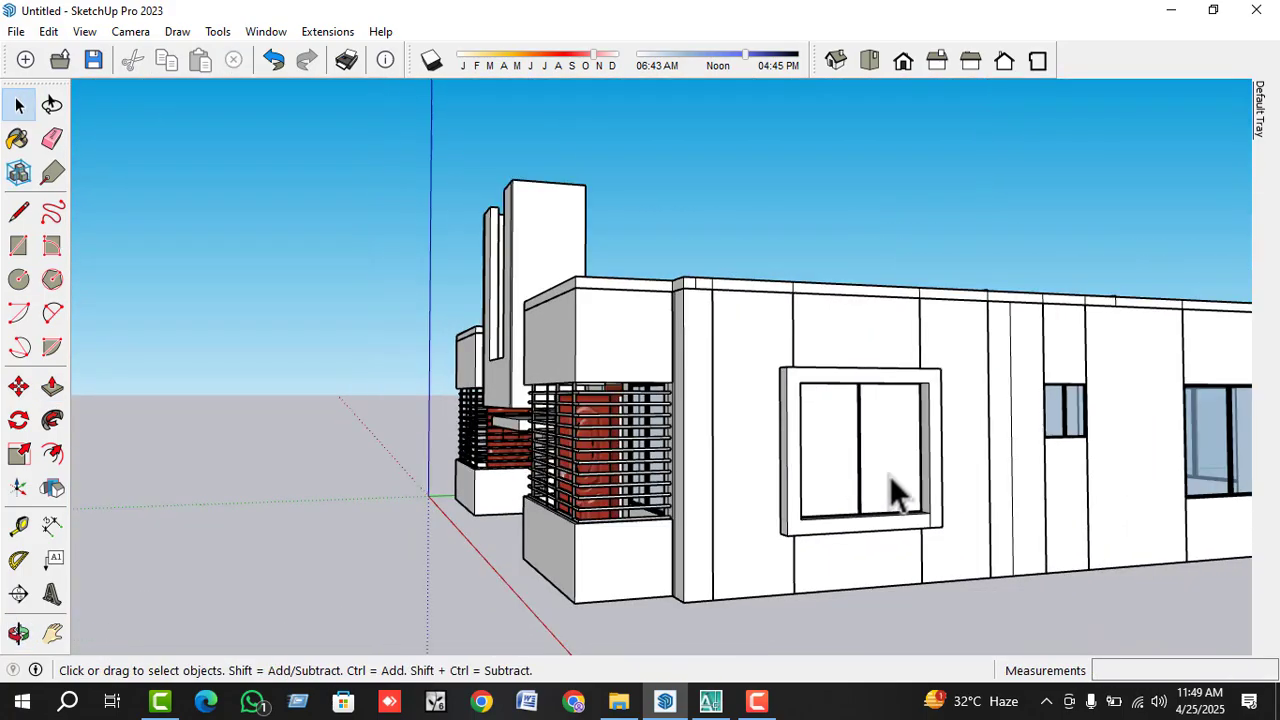
# - Copy the finished frame along the side wall onto the other large window at its far end
pyautogui.scroll(-3, 771, 414)
pyautogui.moveTo(851, 463); pyautogui.dragTo(741, 533, button='middle')
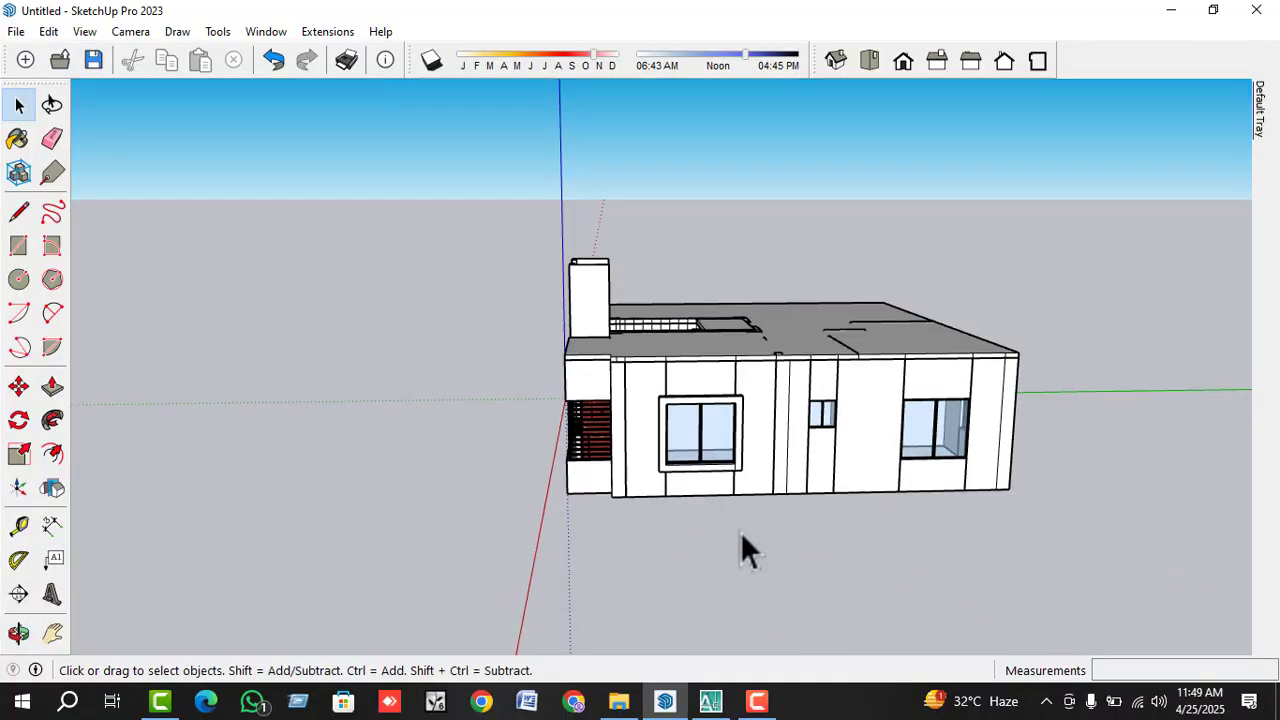
pyautogui.scroll(4, 733, 450)
pyautogui.click(733, 441)
pyautogui.press('m')
pyautogui.scroll(1, 745, 445)
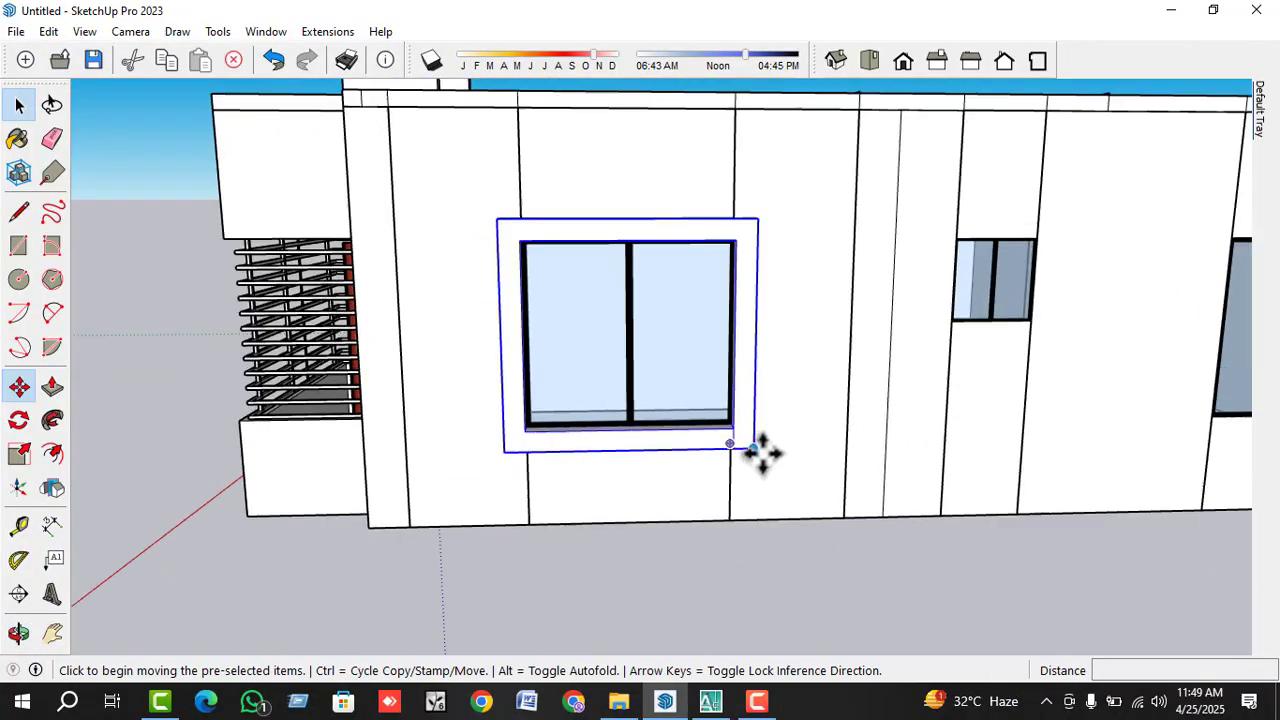
pyautogui.click(733, 522)
pyautogui.press('ctrl')
pyautogui.scroll(-2, 766, 500)
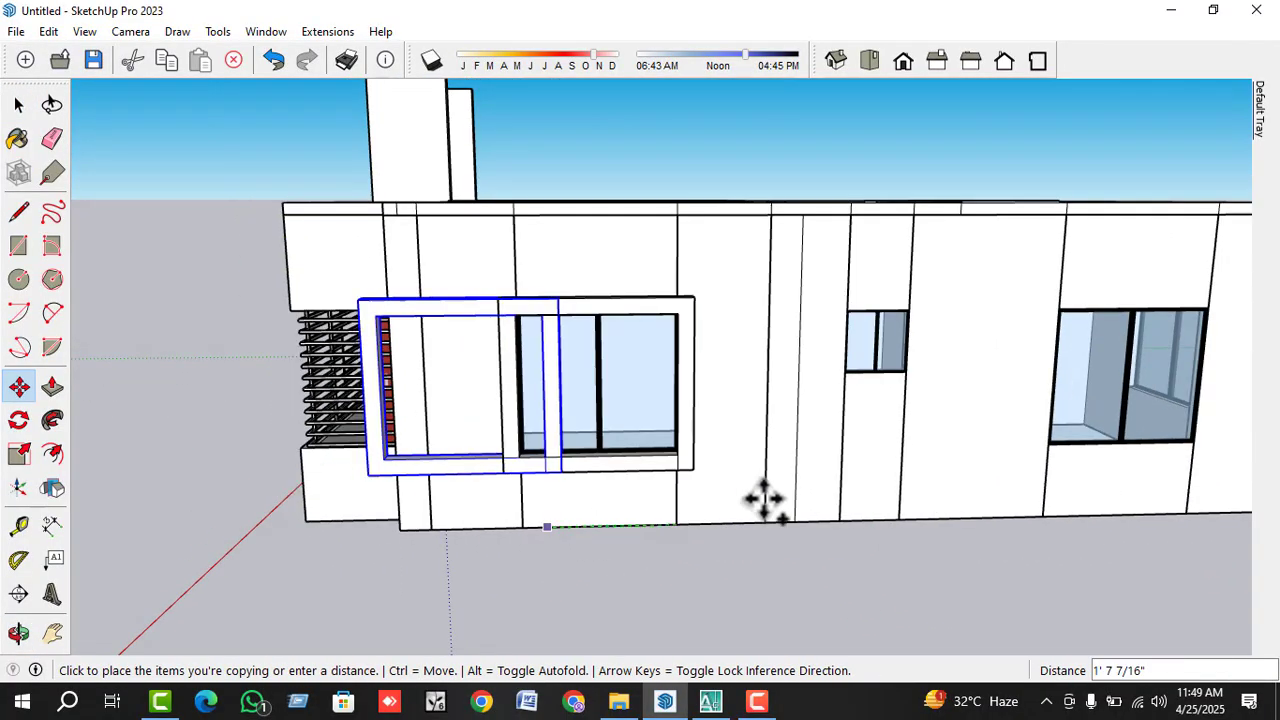
pyautogui.click(1193, 512)
pyautogui.scroll(-5, 743, 509)
pyautogui.moveTo(743, 509); pyautogui.dragTo(677, 523, button='middle')
pyautogui.scroll(3, 714, 371)
pyautogui.moveTo(714, 371); pyautogui.dragTo(823, 343, button='middle')
pyautogui.scroll(3, 864, 244)
pyautogui.press('space')
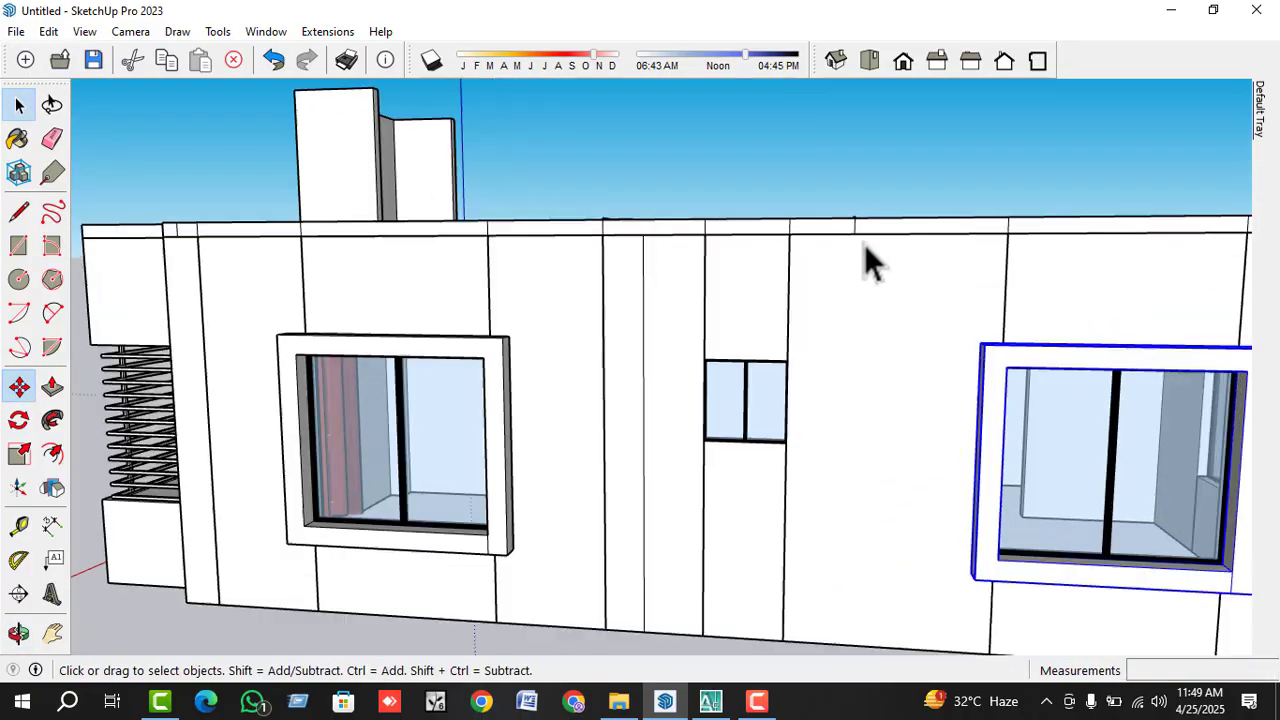
# - Draw a rectangle over the small middle window from its lower left to its upper right corner
pyautogui.moveTo(863, 245); pyautogui.dragTo(766, 266, button='middle')
pyautogui.scroll(-2, 820, 423)
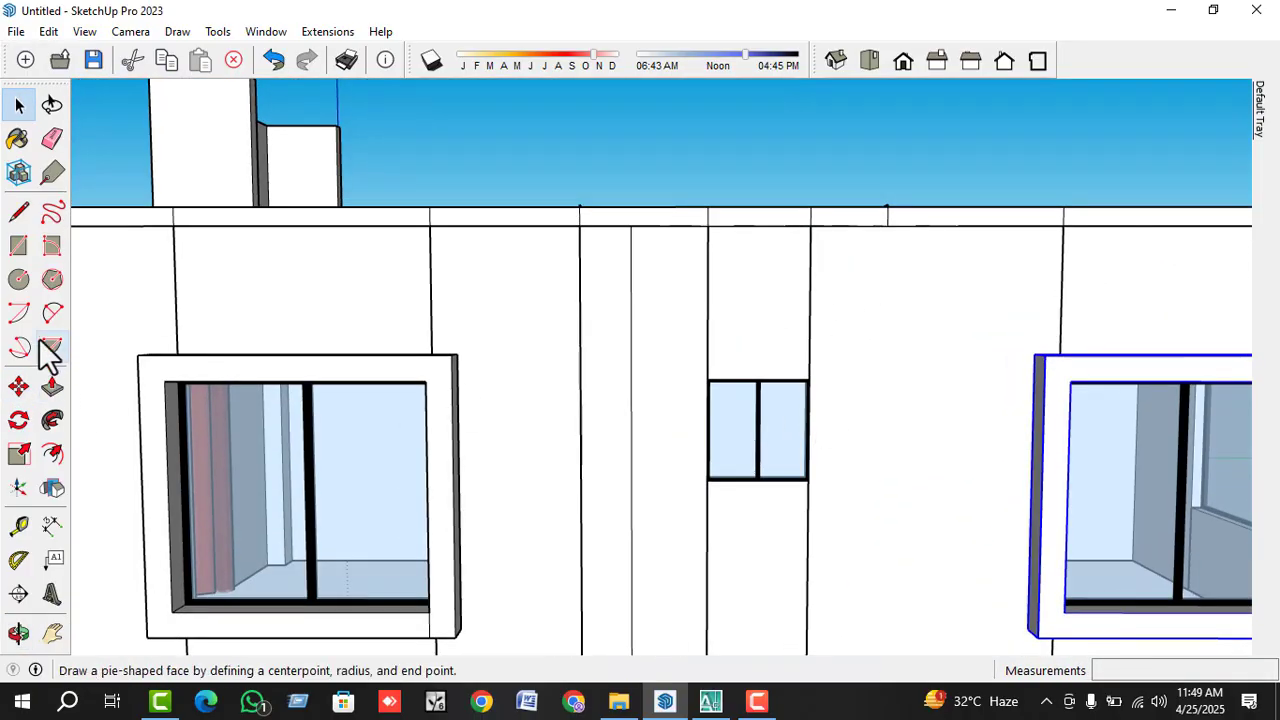
pyautogui.click(18, 245)
pyautogui.scroll(2, 720, 491)
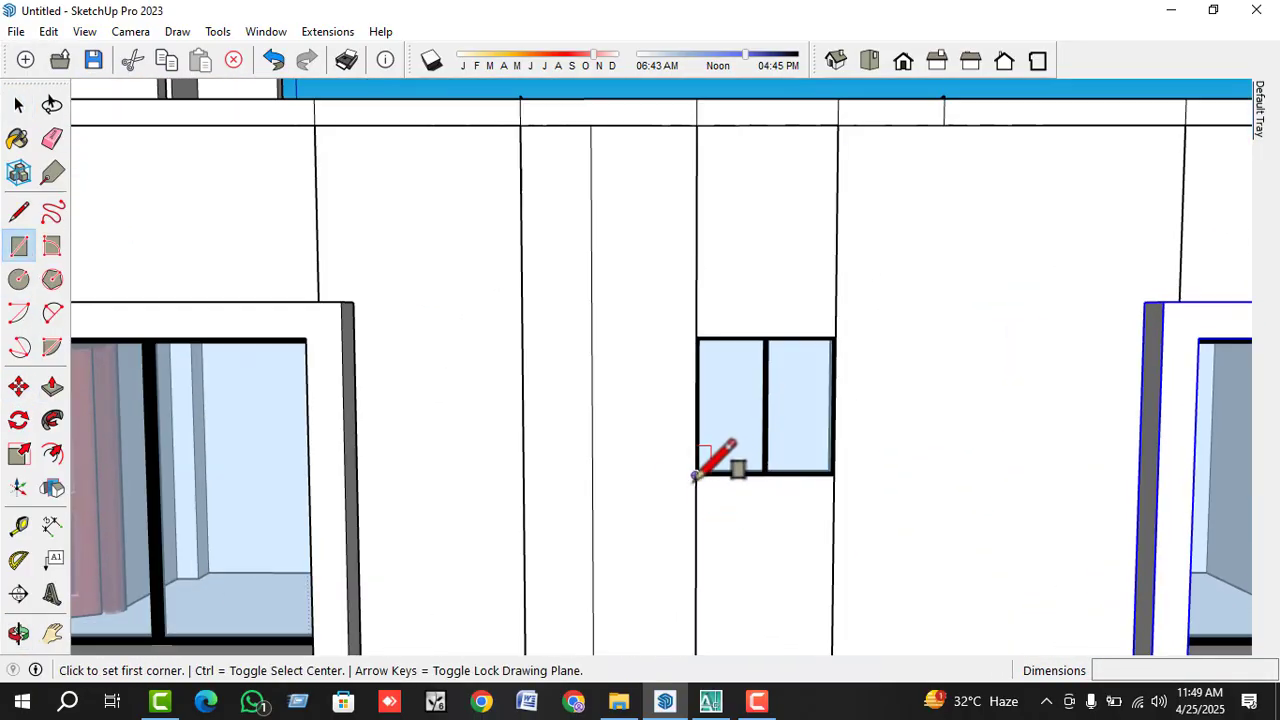
pyautogui.click(697, 474)
pyautogui.click(834, 338)
pyautogui.press('space')
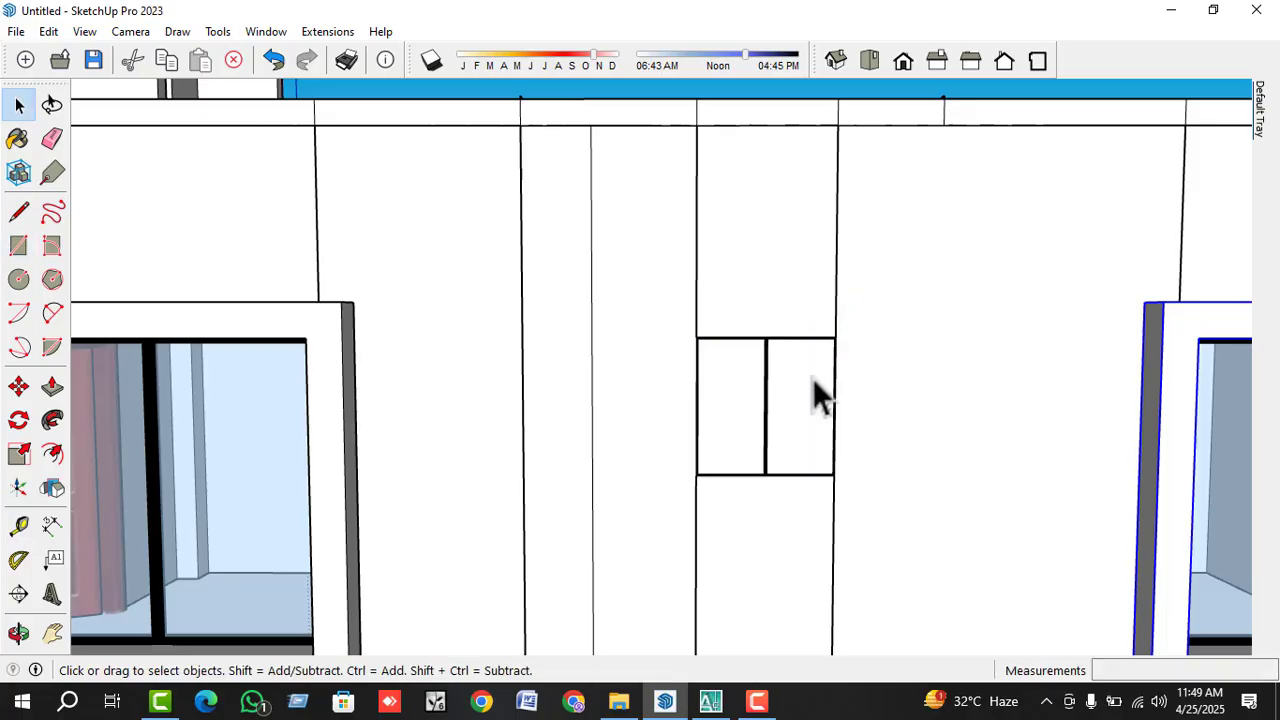
# - Offset the small window's rectangle outward by 5 inches to outline its frame border
pyautogui.click(812, 392)
pyautogui.click(52, 453)
pyautogui.click(751, 430)
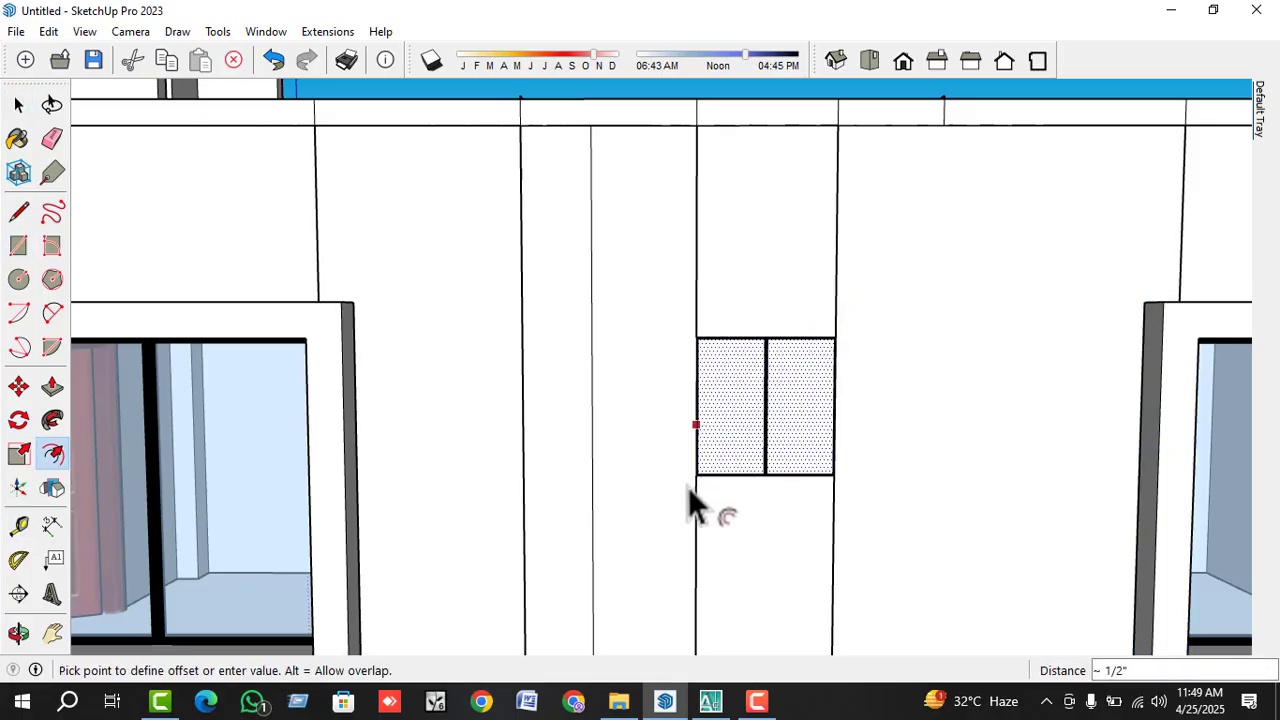
pyautogui.click(658, 511)
pyautogui.write('5')
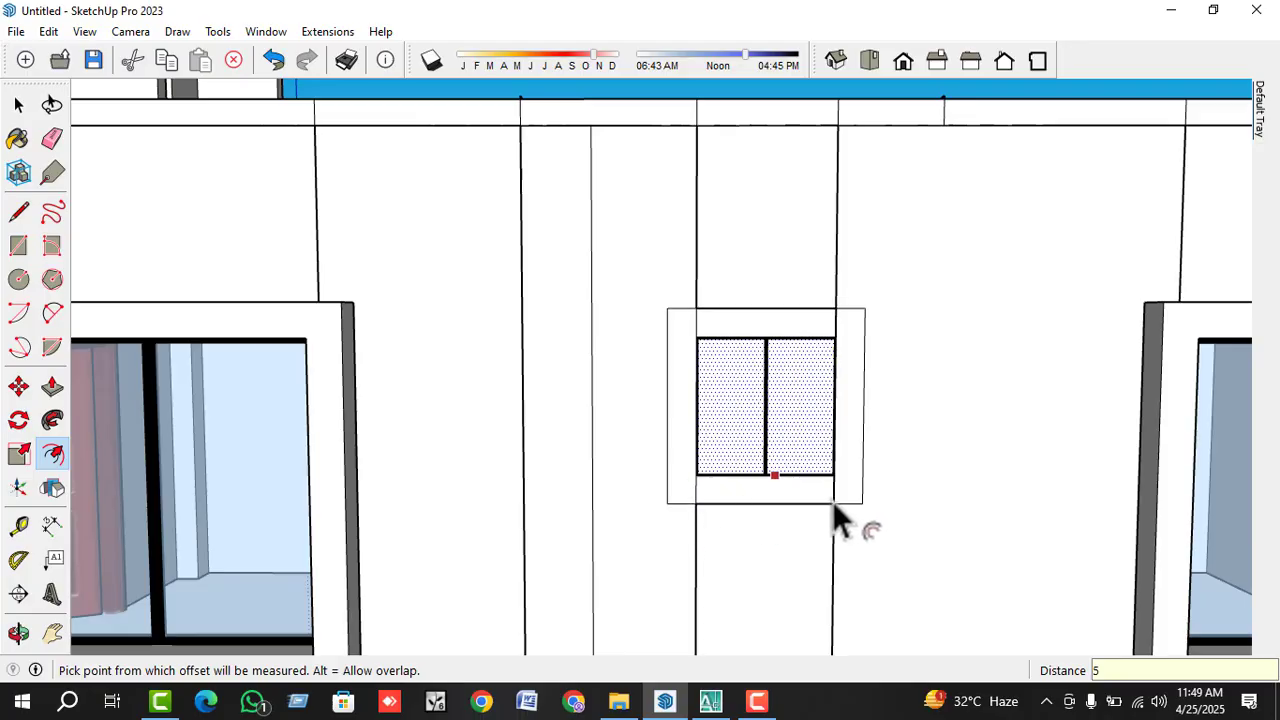
pyautogui.press('space')
# - Extrude the right-hand strip of the small window's frame outline outward from the wall
pyautogui.click(809, 491)
pyautogui.click(856, 483)
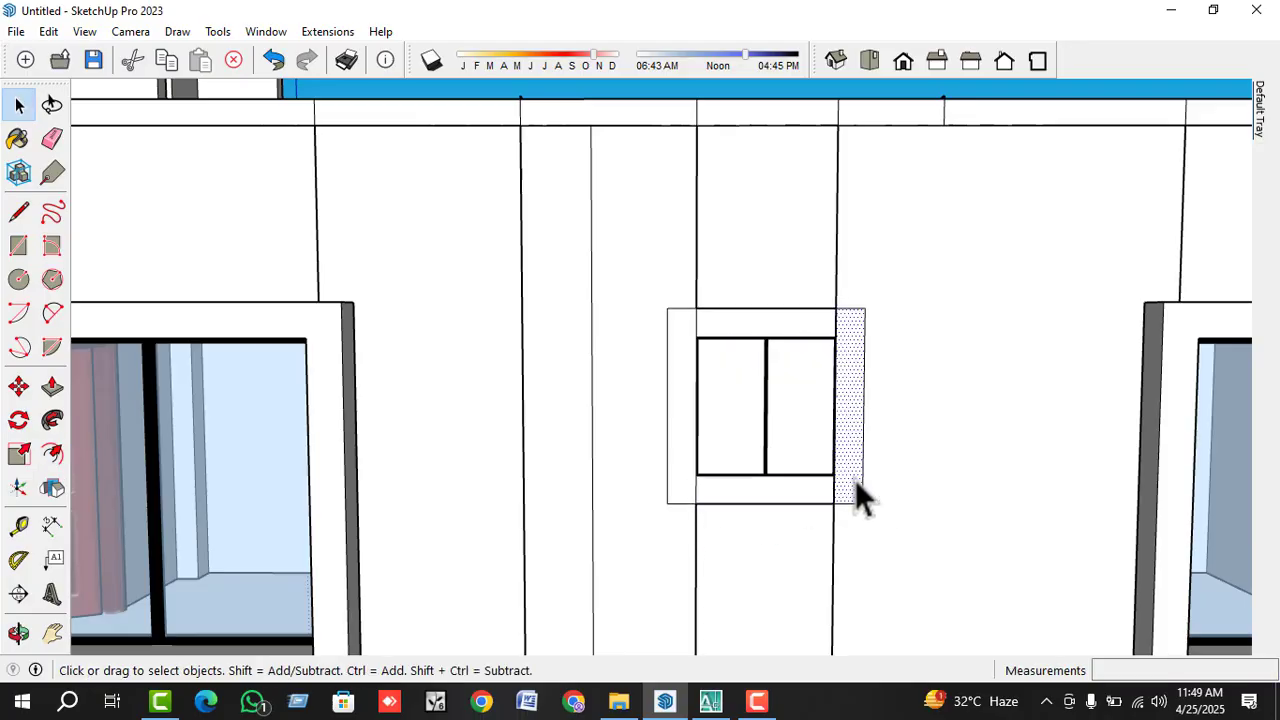
pyautogui.press('p')
pyautogui.click(855, 482)
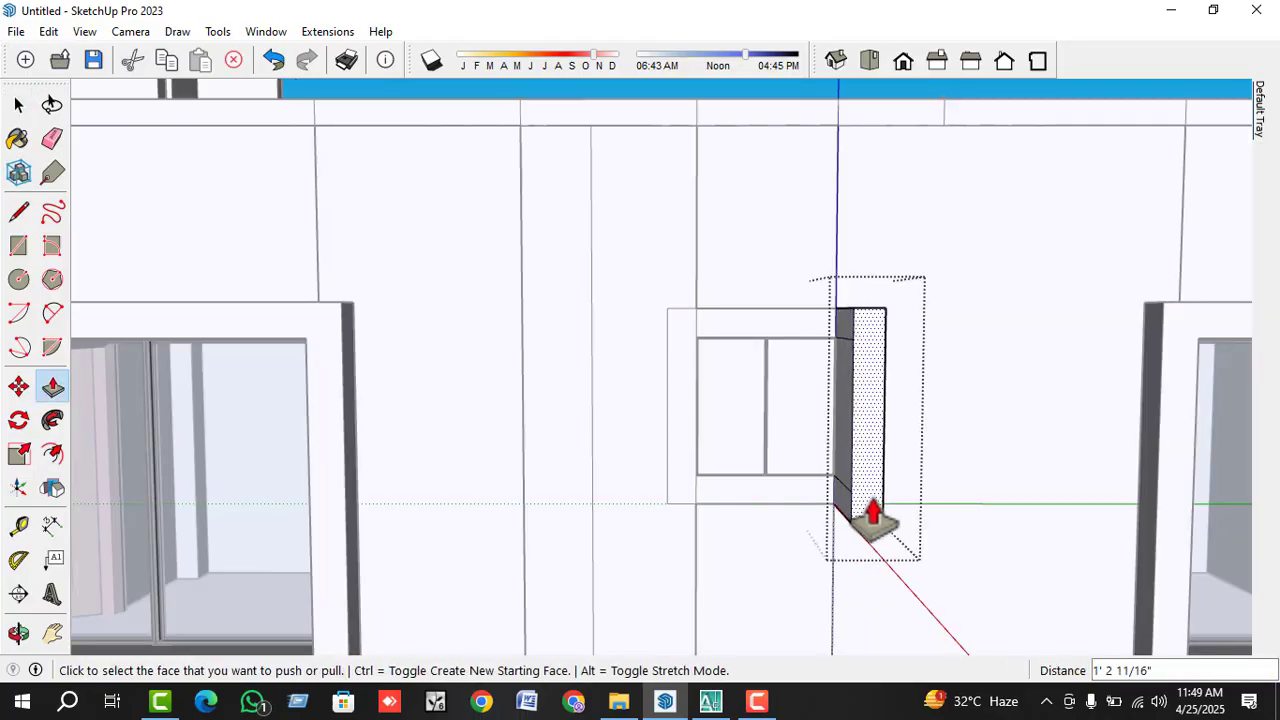
pyautogui.press('Return')
pyautogui.press('space')
pyautogui.scroll(2, 800, 360)
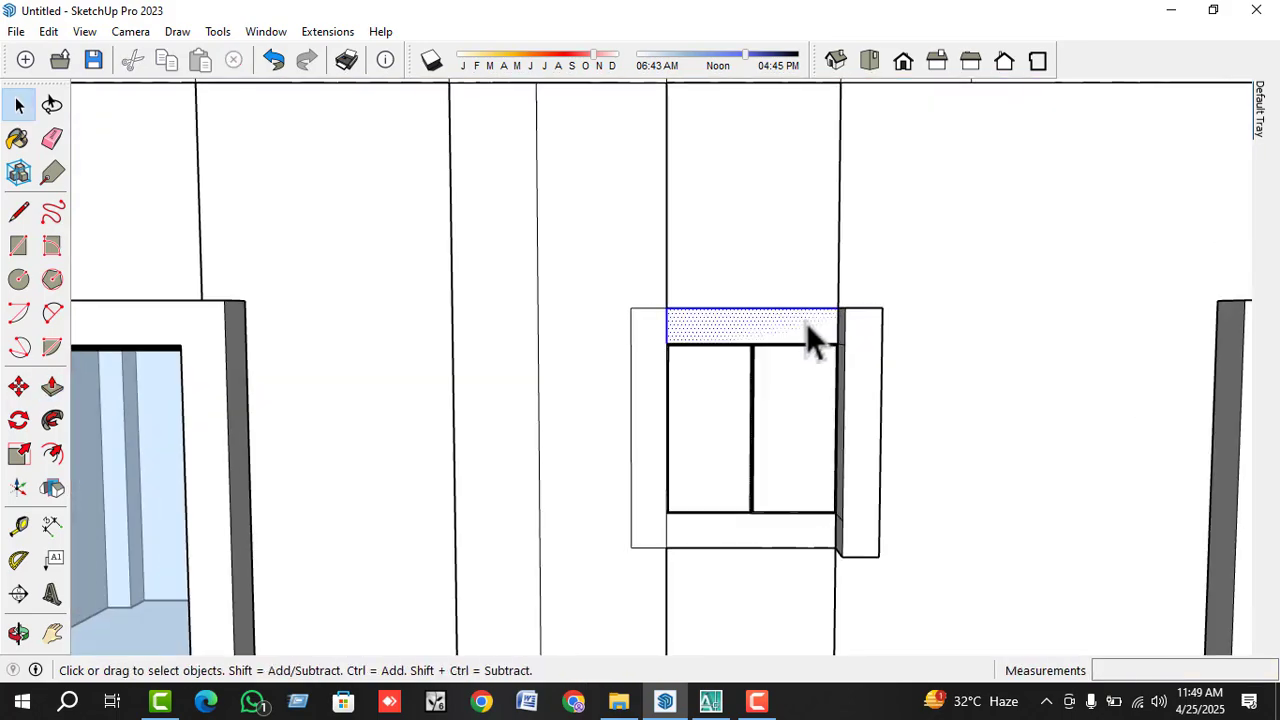
# - Extrude the top strip of the small window's frame outline outward by 5 inches
pyautogui.doubleClick(771, 328)
pyautogui.press('p')
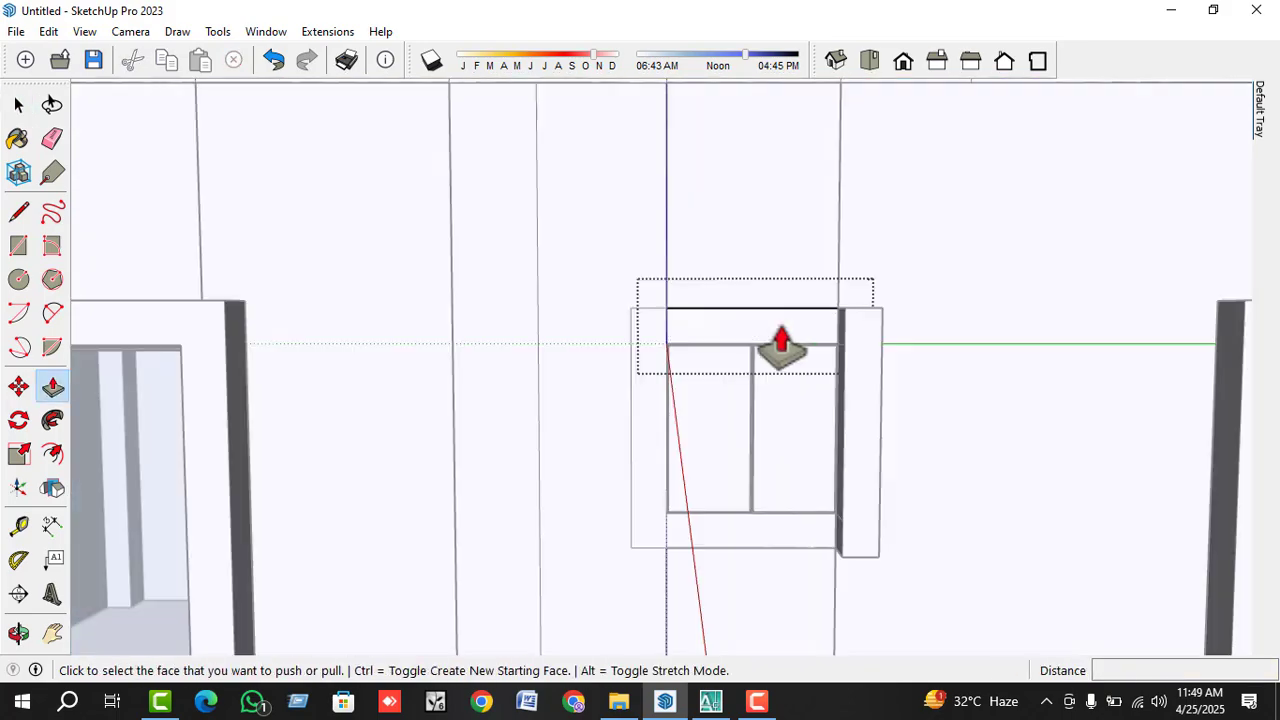
pyautogui.click(772, 328)
pyautogui.write('5')
pyautogui.press('Return')
pyautogui.press('space')
# - Extrude the left-hand strip of the small window's frame outline flush with the raised right strip, undoing the first misplaced pull
pyautogui.click(646, 378)
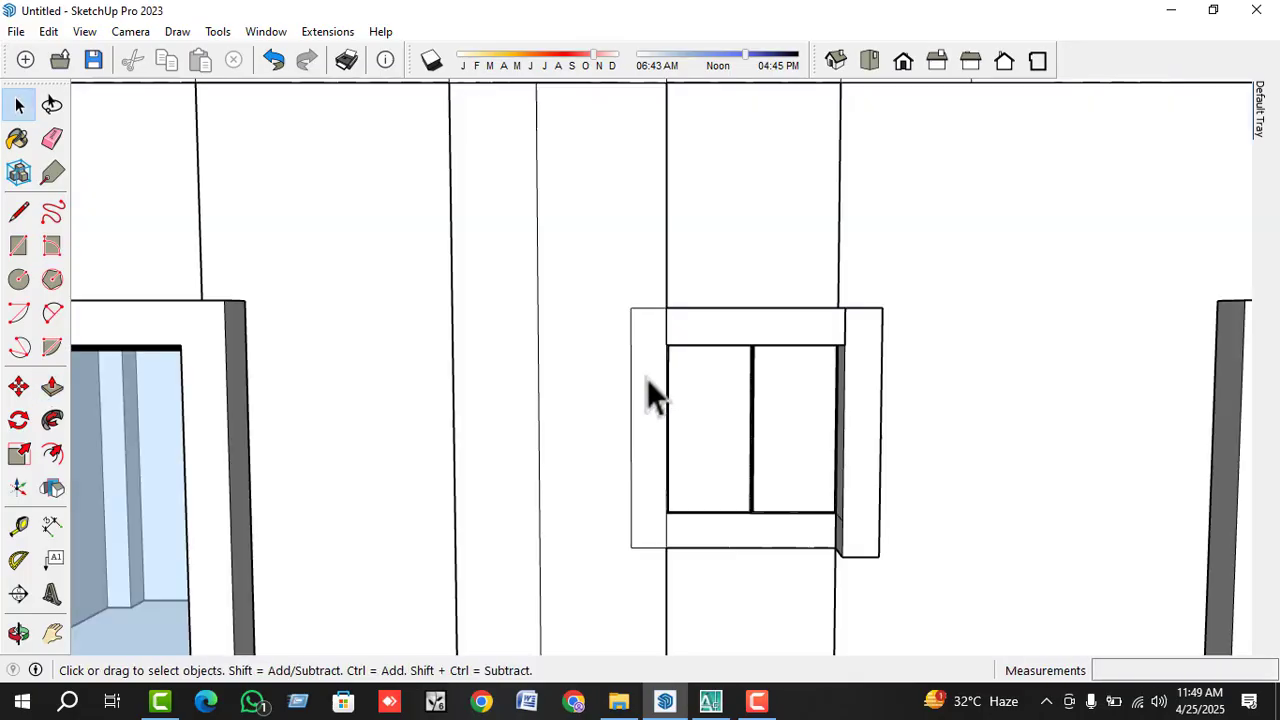
pyautogui.click(646, 380)
pyautogui.press('p')
pyautogui.click(648, 380)
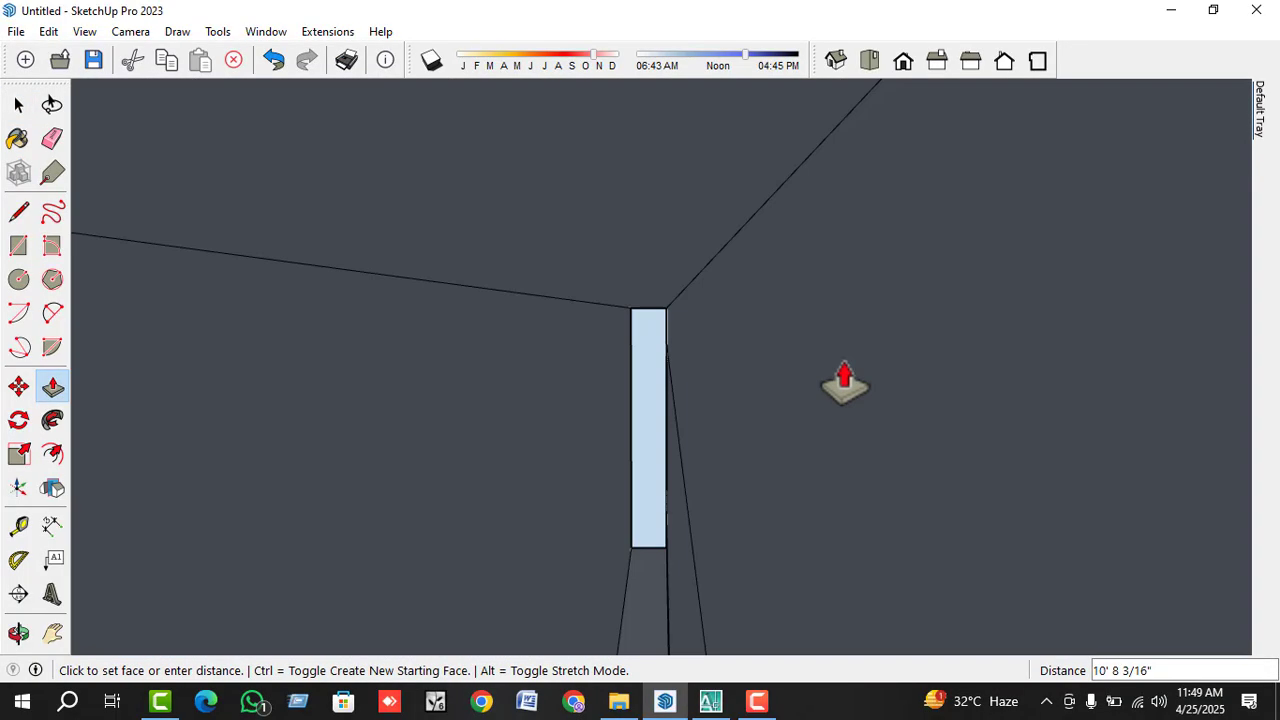
pyautogui.hotkey('ctrl', 'z')
pyautogui.click(650, 405)
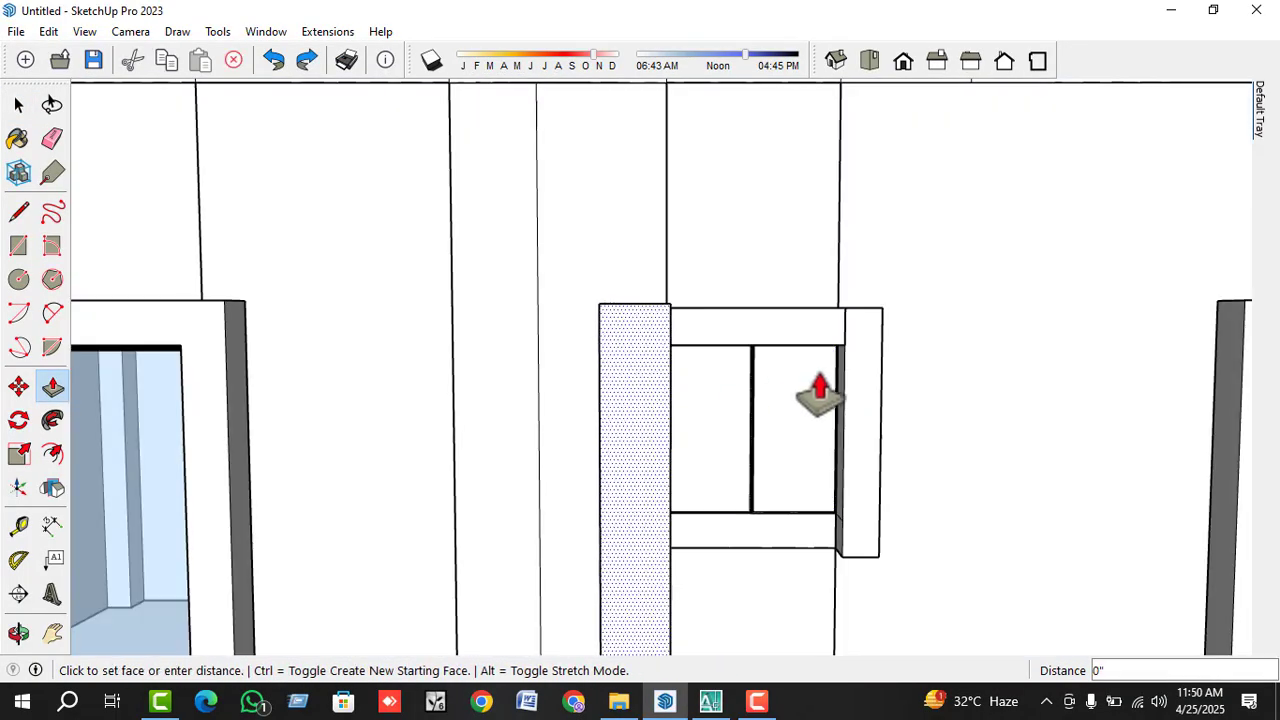
pyautogui.click(849, 375)
# - Extrude the bottom strip of the small window's frame outline flush with the raised left strip
pyautogui.click(695, 563)
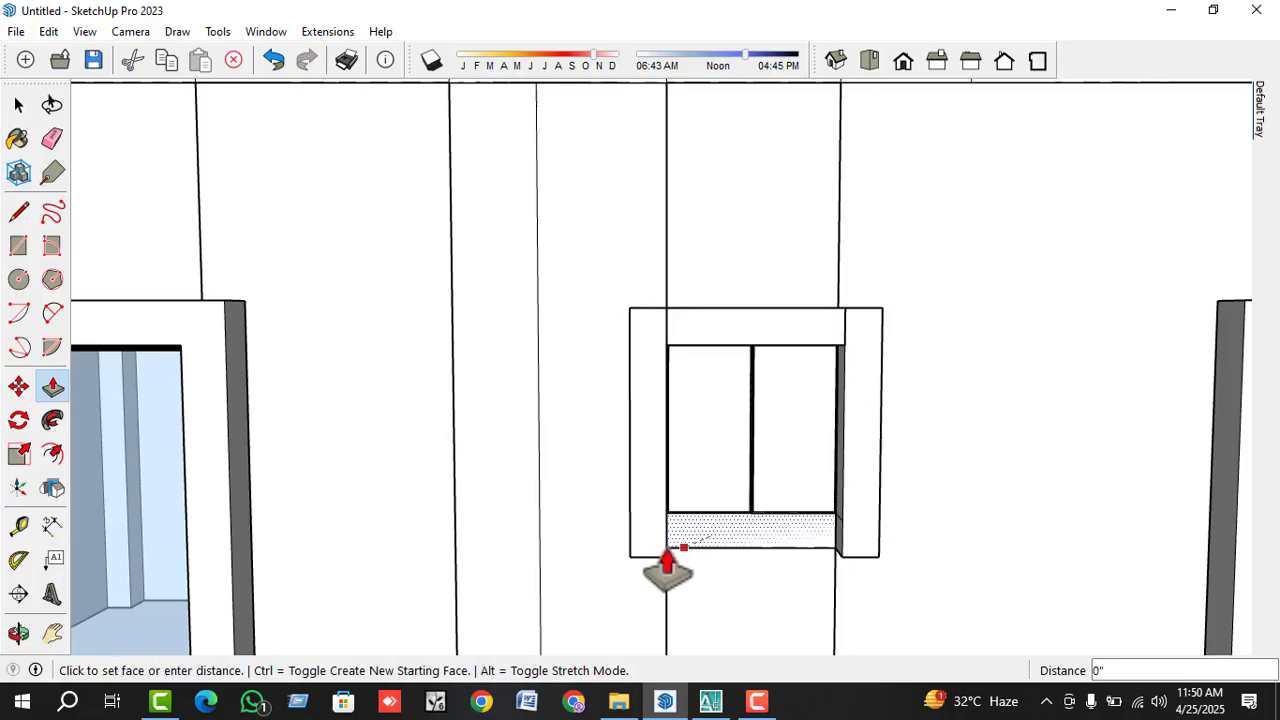
pyautogui.click(653, 555)
pyautogui.press('space')
pyautogui.scroll(-5, 700, 480)
pyautogui.moveTo(734, 419); pyautogui.dragTo(647, 397, button='middle')
pyautogui.scroll(-3, 684, 469)
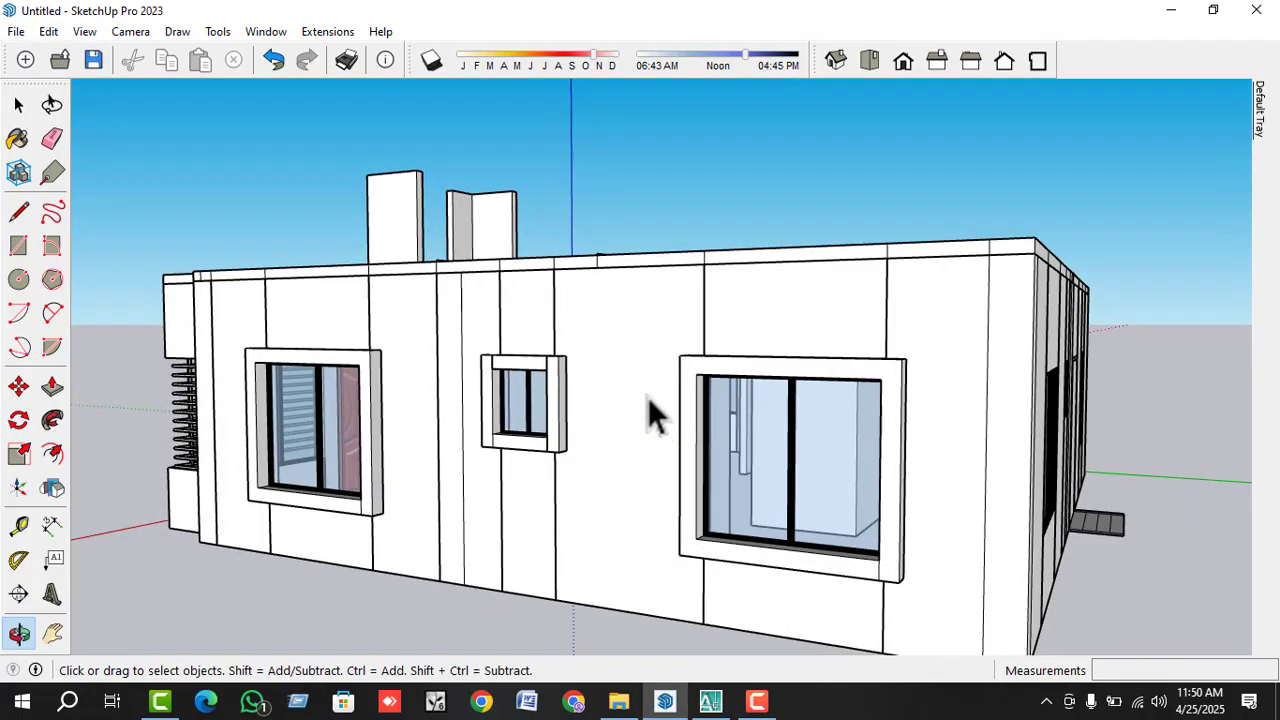
# - Delete the face covering the doorway above the entrance steps on the entrance wall
pyautogui.scroll(-3, 786, 355)
pyautogui.moveTo(786, 355); pyautogui.dragTo(571, 448, button='middle')
pyautogui.click(531, 456)
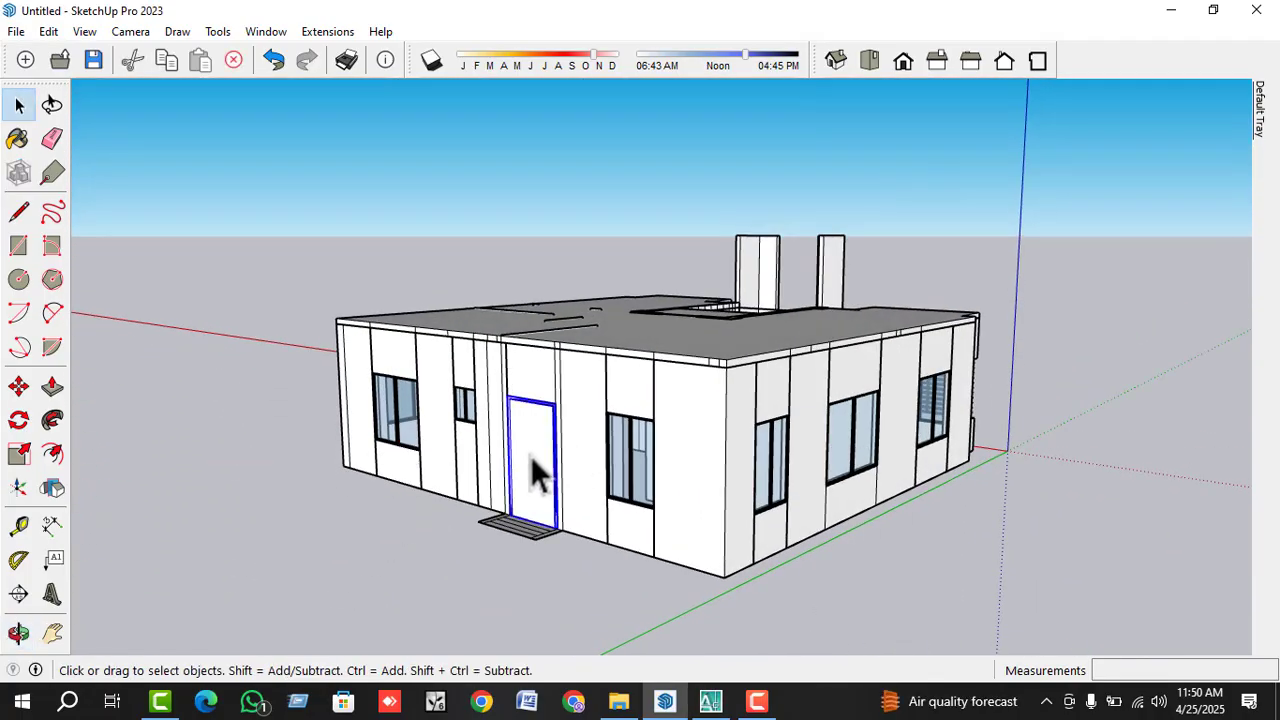
pyautogui.doubleClick(536, 476)
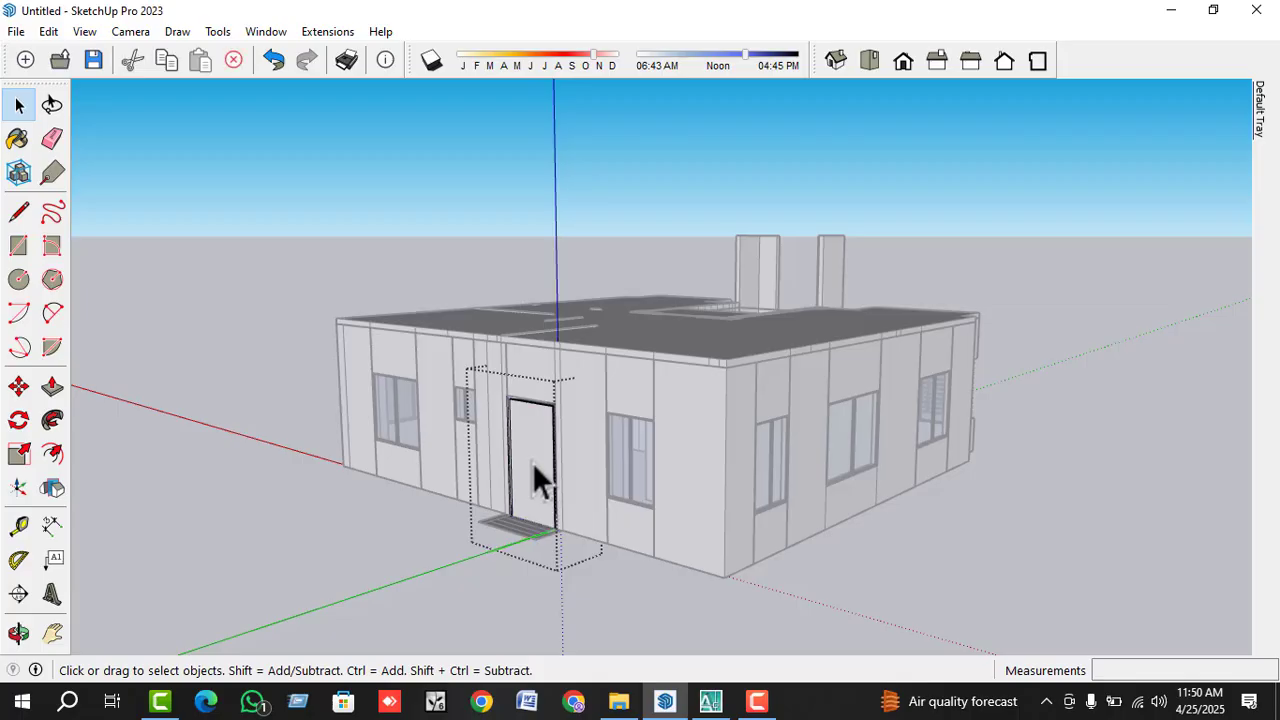
pyautogui.moveTo(517, 500)
pyautogui.mouseDown(button='middle')
pyautogui.moveTo(720, 471)
pyautogui.moveTo(700, 478)
pyautogui.mouseUp(button='middle')
pyautogui.click(700, 480)
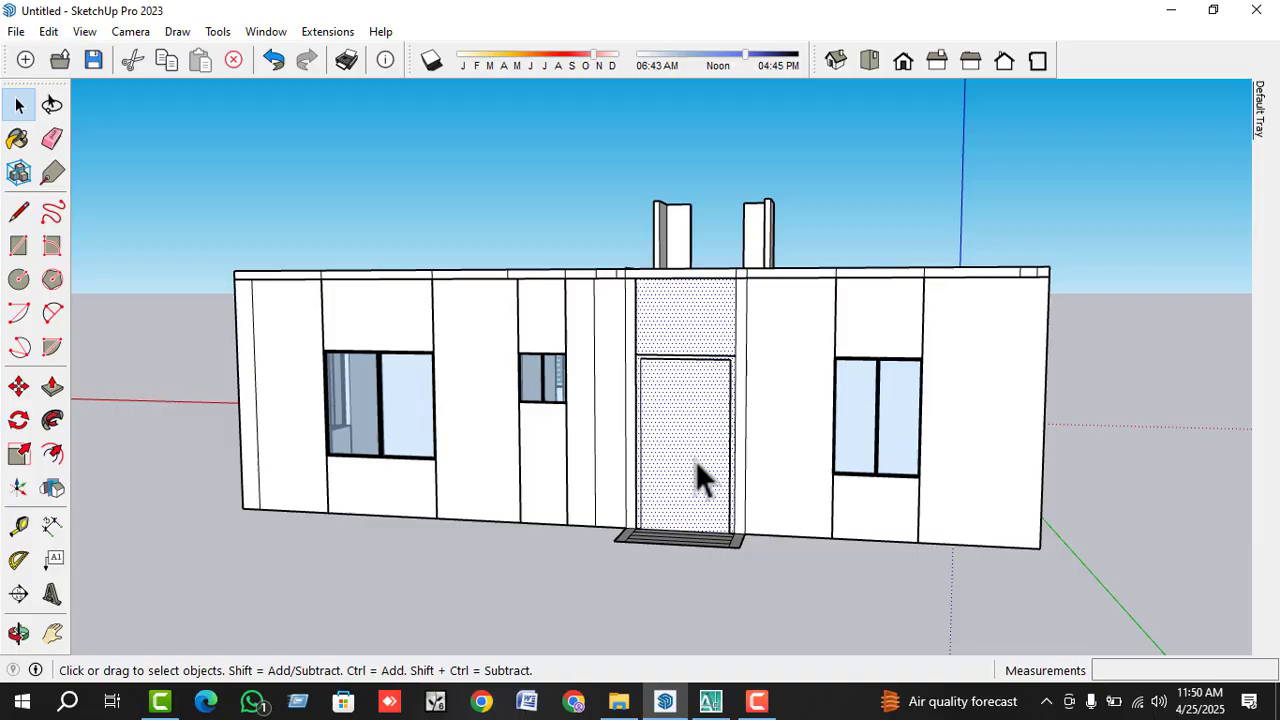
pyautogui.press('Delete')
# - Draw a rectangle corner to corner over the two-pane window nearest the slatted end of the next wall
pyautogui.scroll(-2, 884, 391)
pyautogui.moveTo(884, 391); pyautogui.dragTo(613, 368, button='middle')
pyautogui.scroll(5, 634, 379)
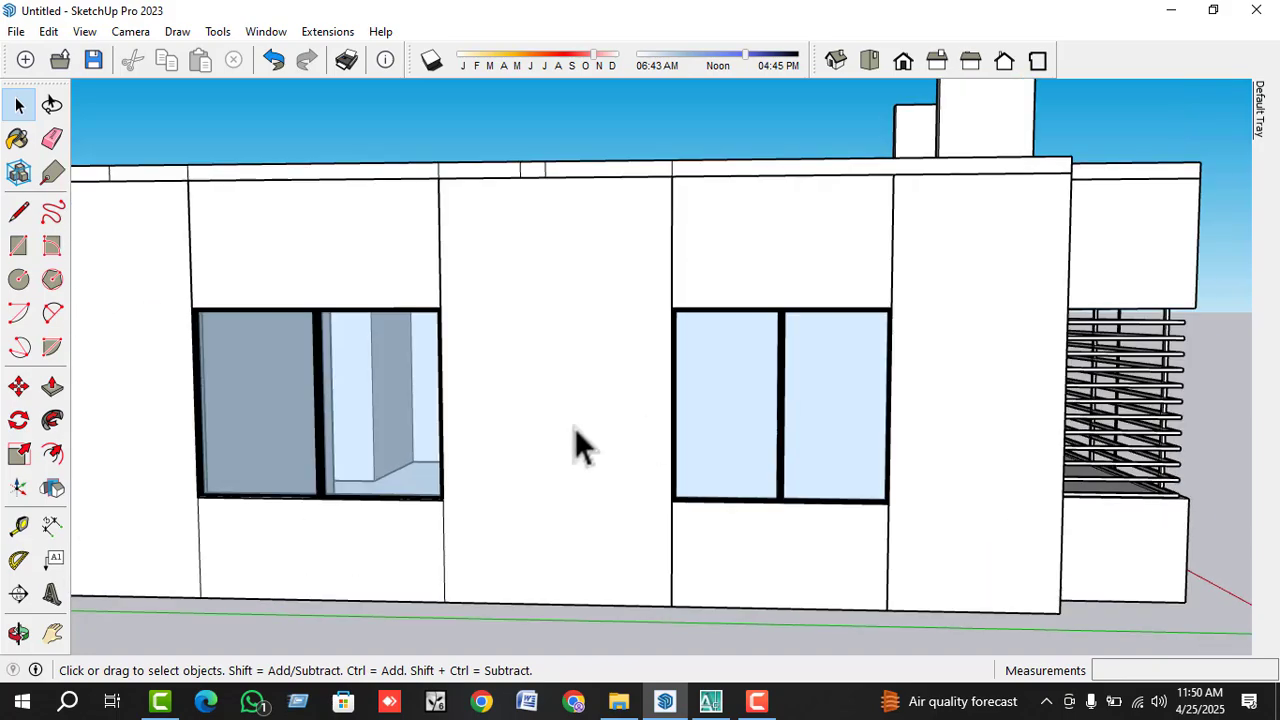
pyautogui.moveTo(574, 427); pyautogui.dragTo(722, 399, button='middle')
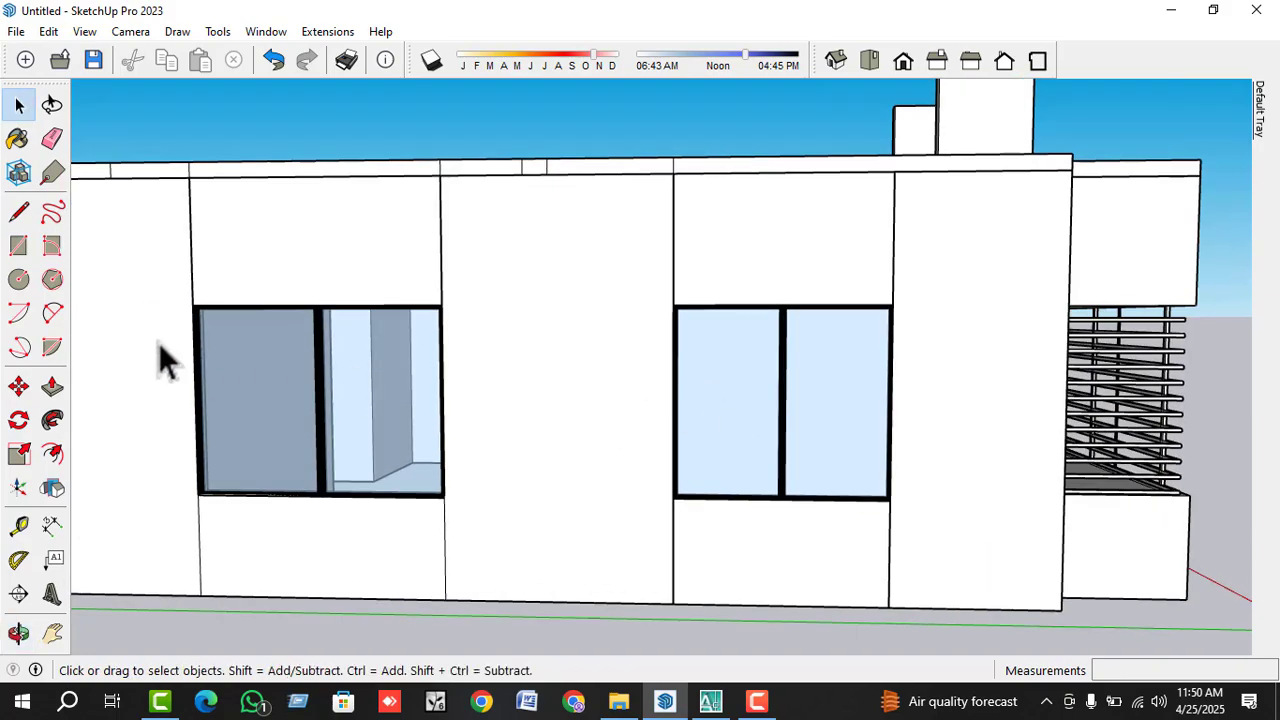
pyautogui.click(18, 245)
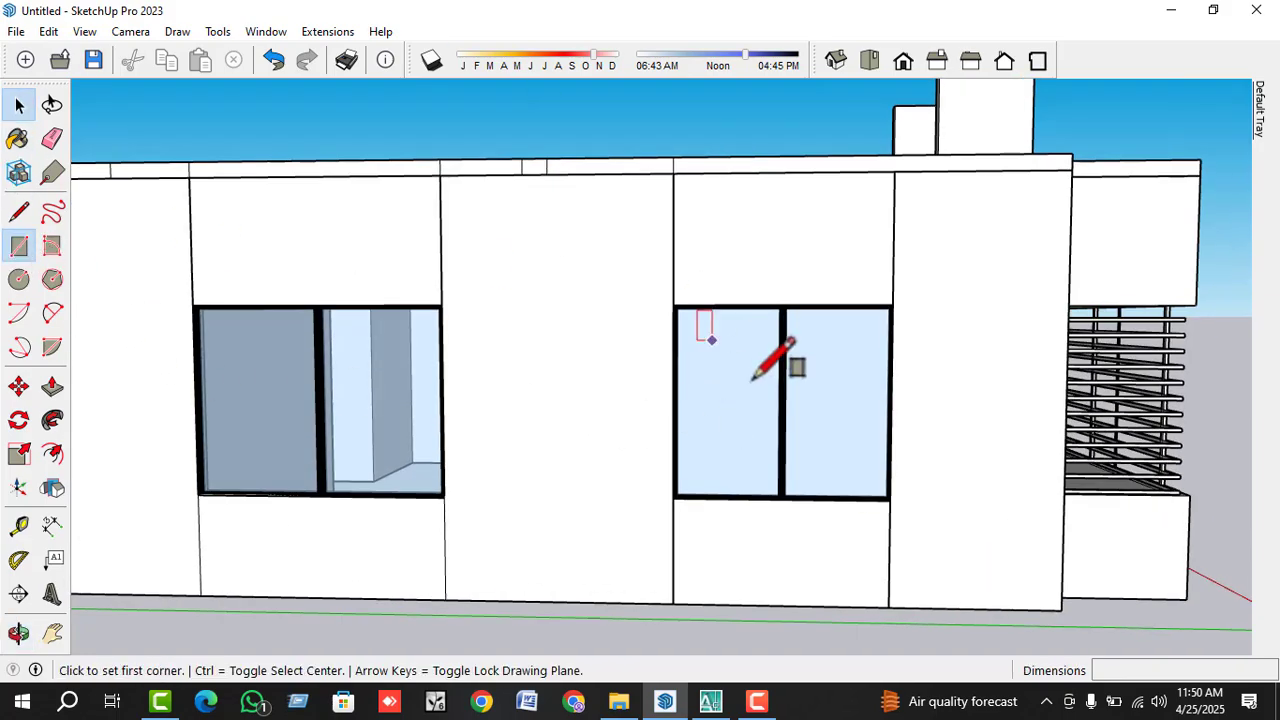
pyautogui.click(675, 497)
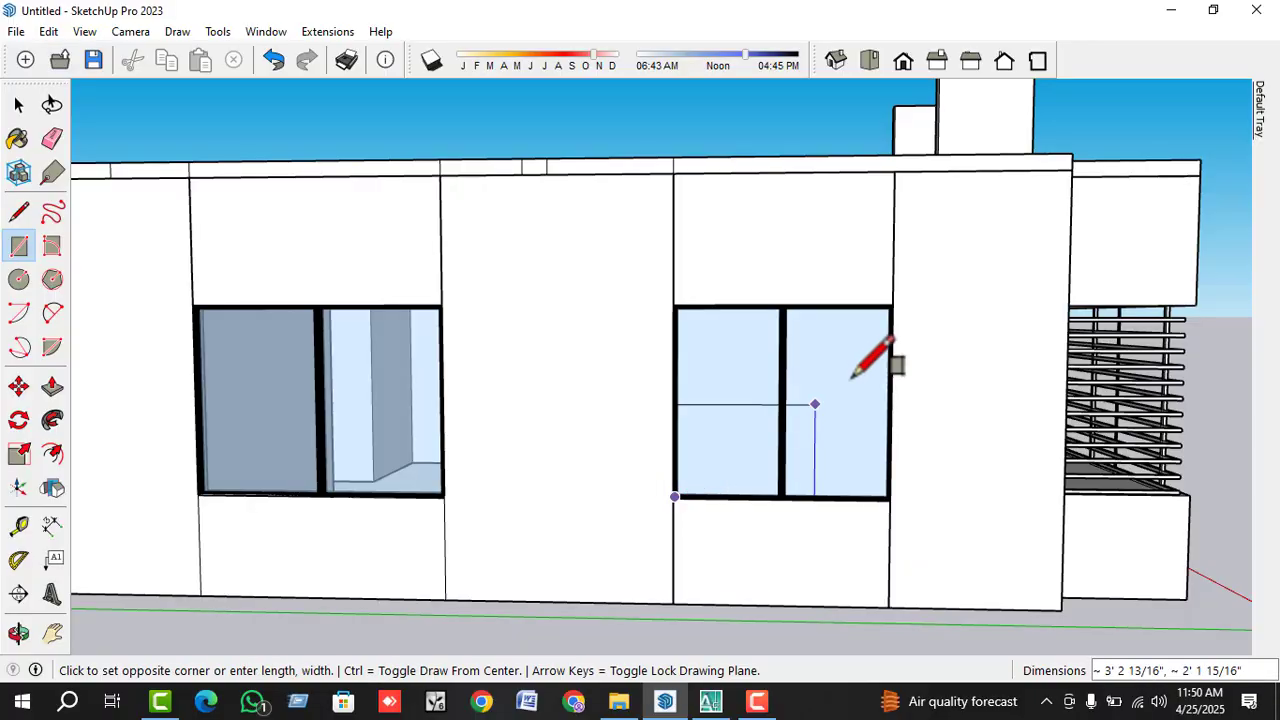
pyautogui.click(891, 307)
pyautogui.press('space')
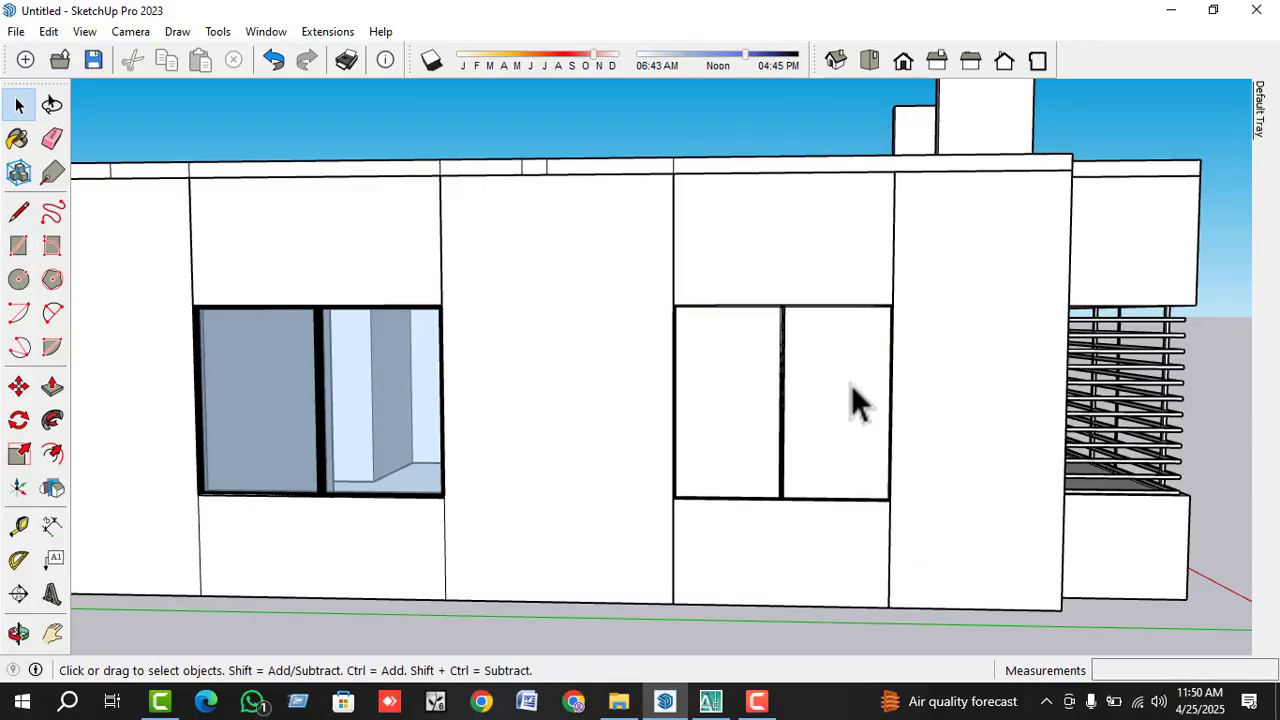
# - Offset the window rectangle's outline outward by 6 inches
pyautogui.click(851, 400)
pyautogui.click(48, 456)
pyautogui.click(674, 363)
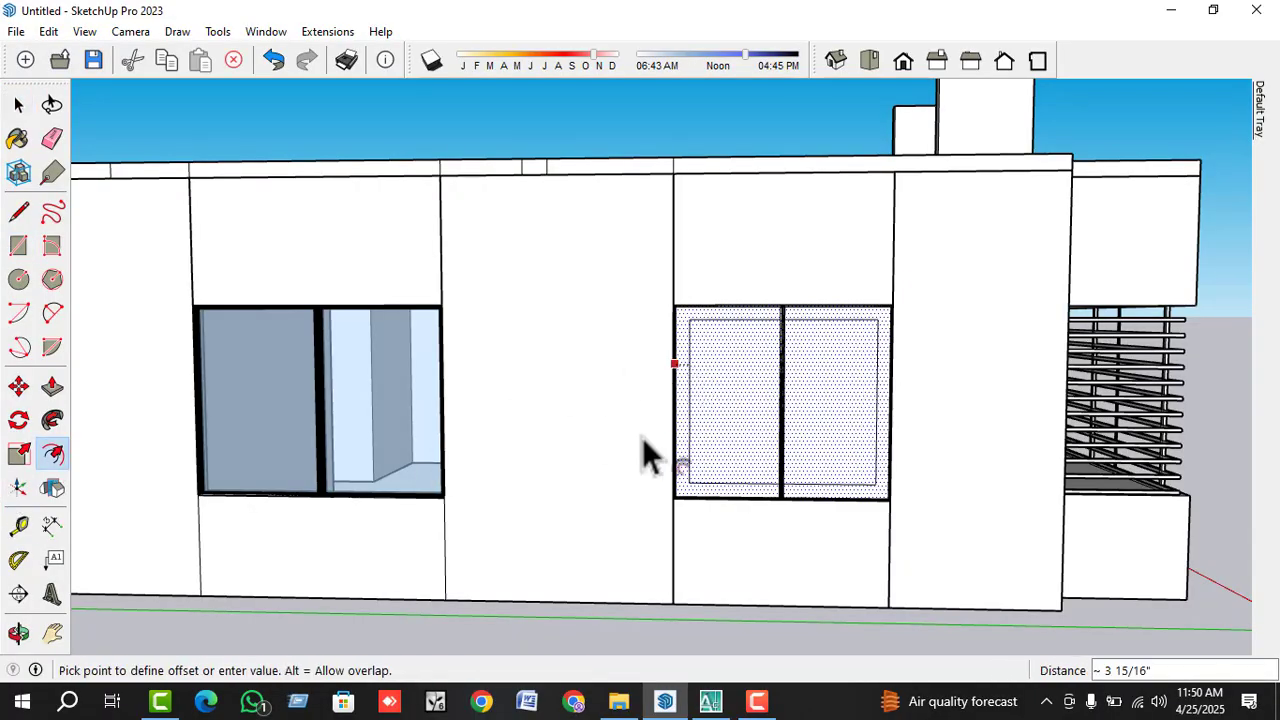
pyautogui.click(594, 491)
pyautogui.write('6')
pyautogui.press('Return')
pyautogui.press('space')
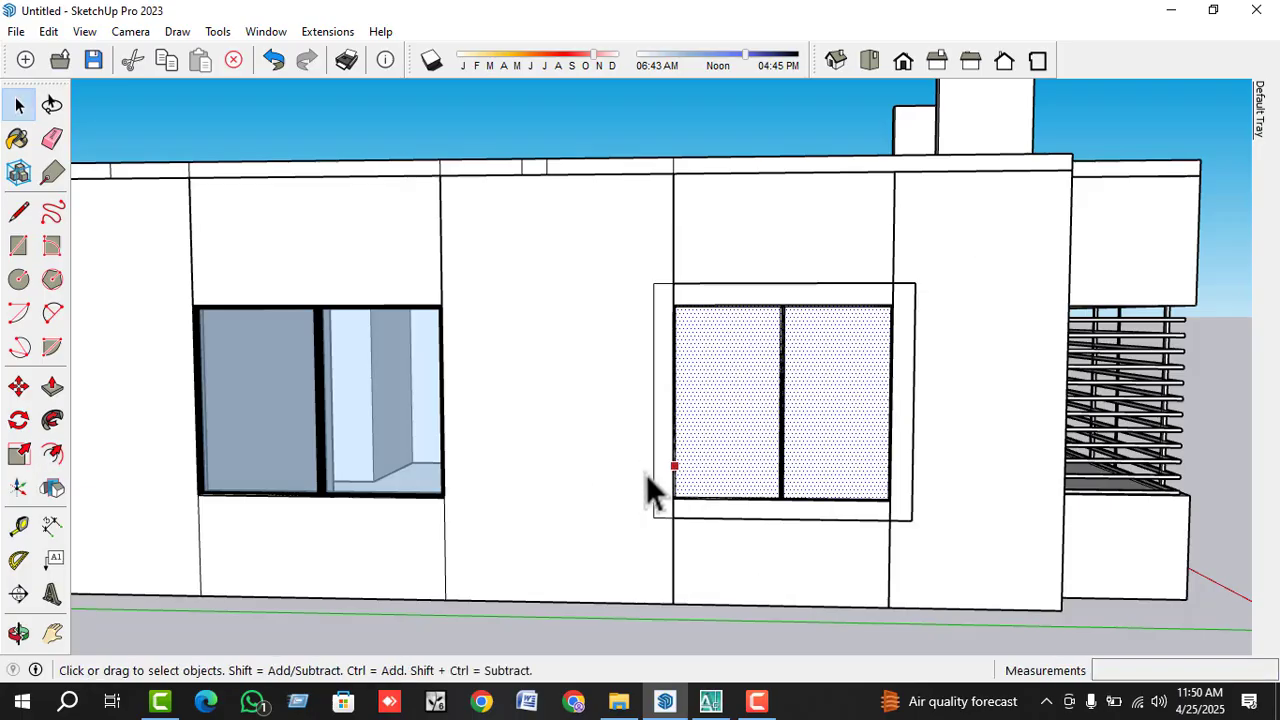
# - Extrude the left-hand strip of the window's frame outline outward from the wall by 6 inches, undoing the first misplaced pull
pyautogui.click(659, 473)
pyautogui.doubleClick(659, 473)
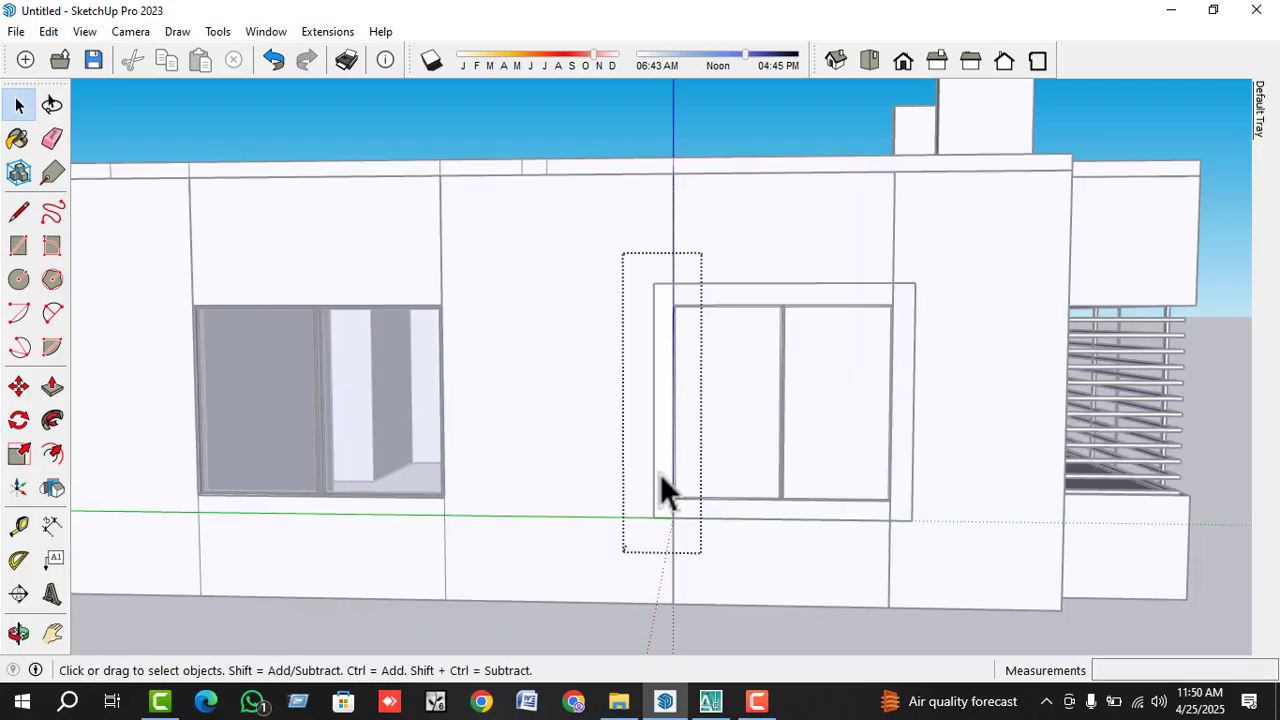
pyautogui.press('p')
pyautogui.click(660, 476)
pyautogui.click(660, 476)
pyautogui.hotkey('ctrl', 'z')
pyautogui.click(666, 500)
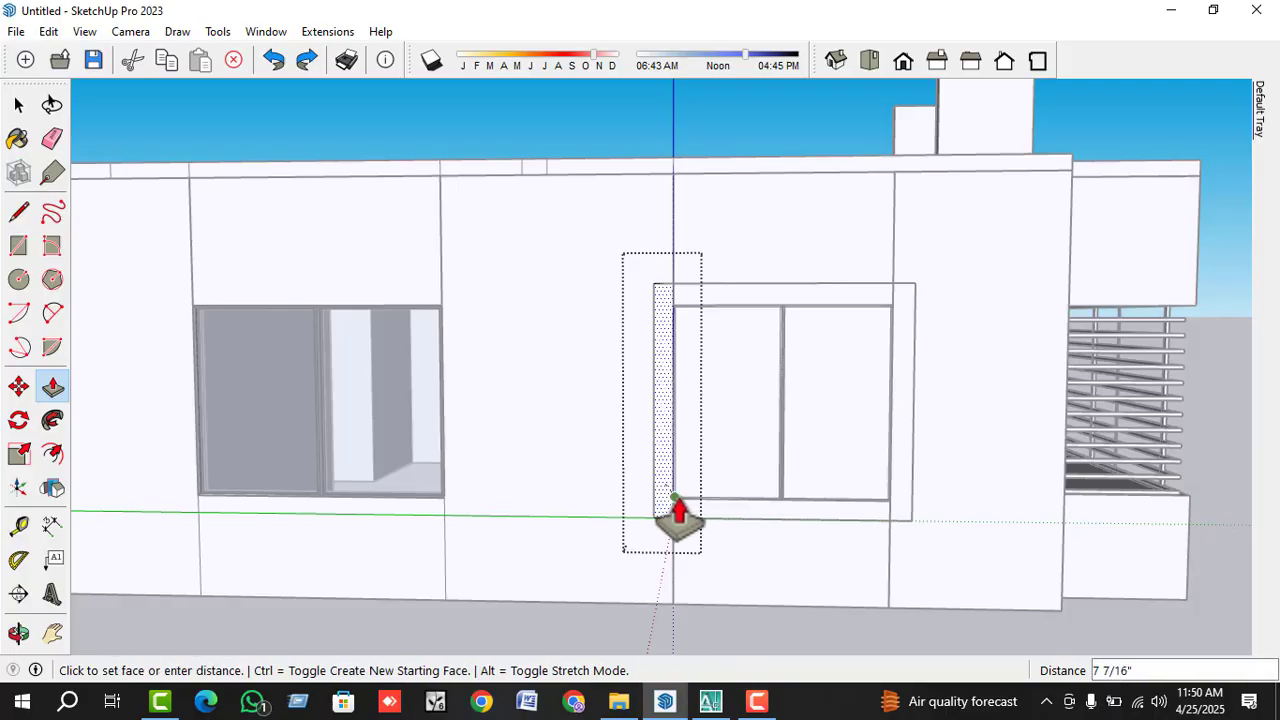
pyautogui.click(679, 513)
pyautogui.click(680, 513)
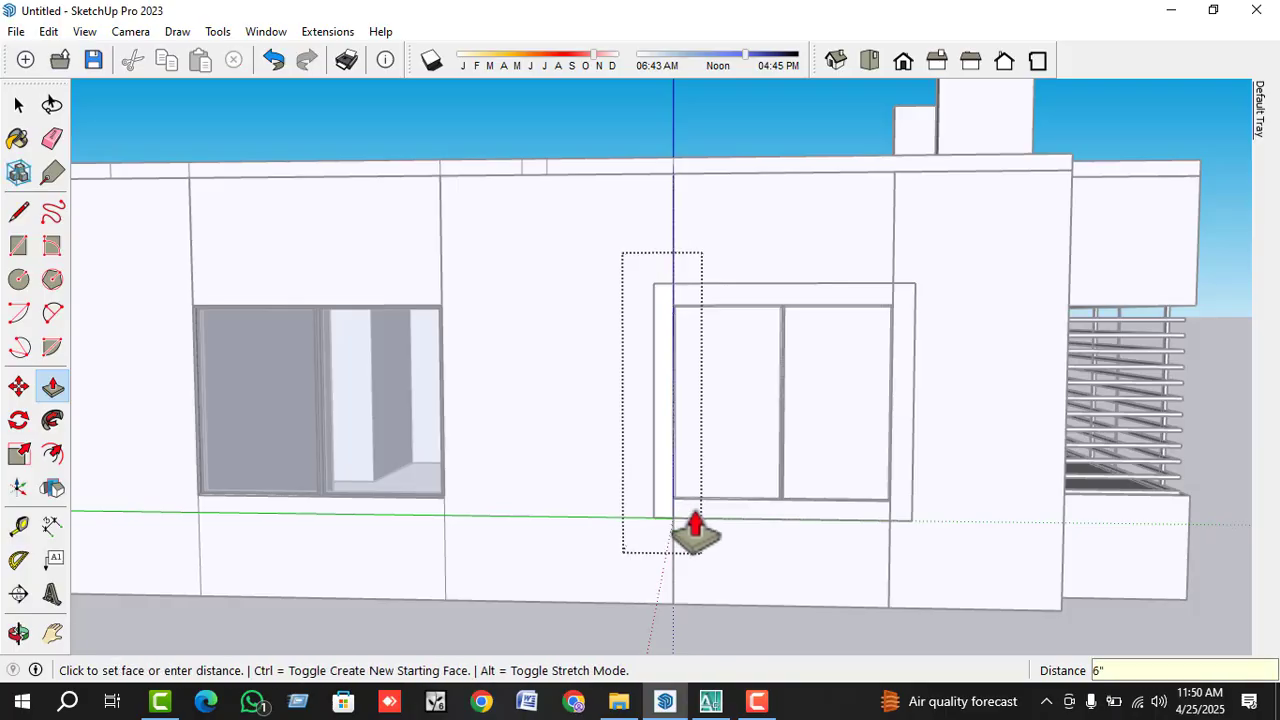
pyautogui.click(690, 528)
pyautogui.click(666, 522)
pyautogui.click(672, 540)
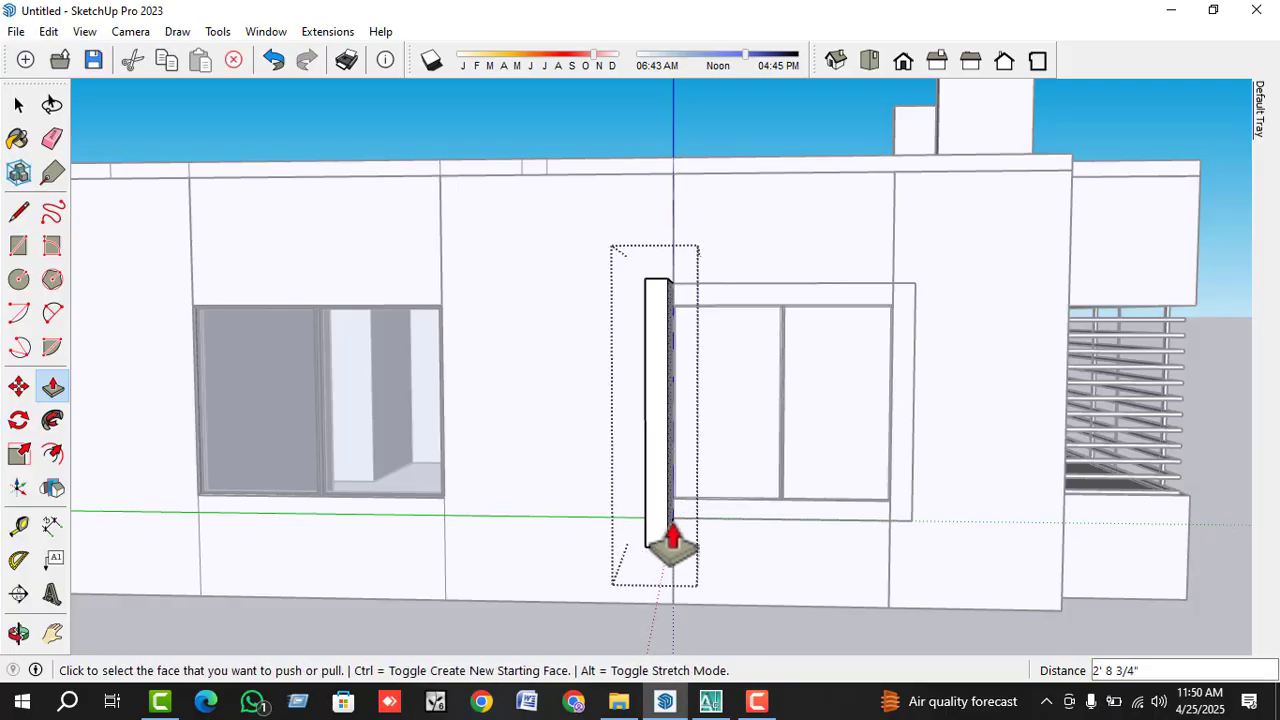
pyautogui.press('Return')
pyautogui.press('space')
pyautogui.click(717, 508)
pyautogui.doubleClick(717, 508)
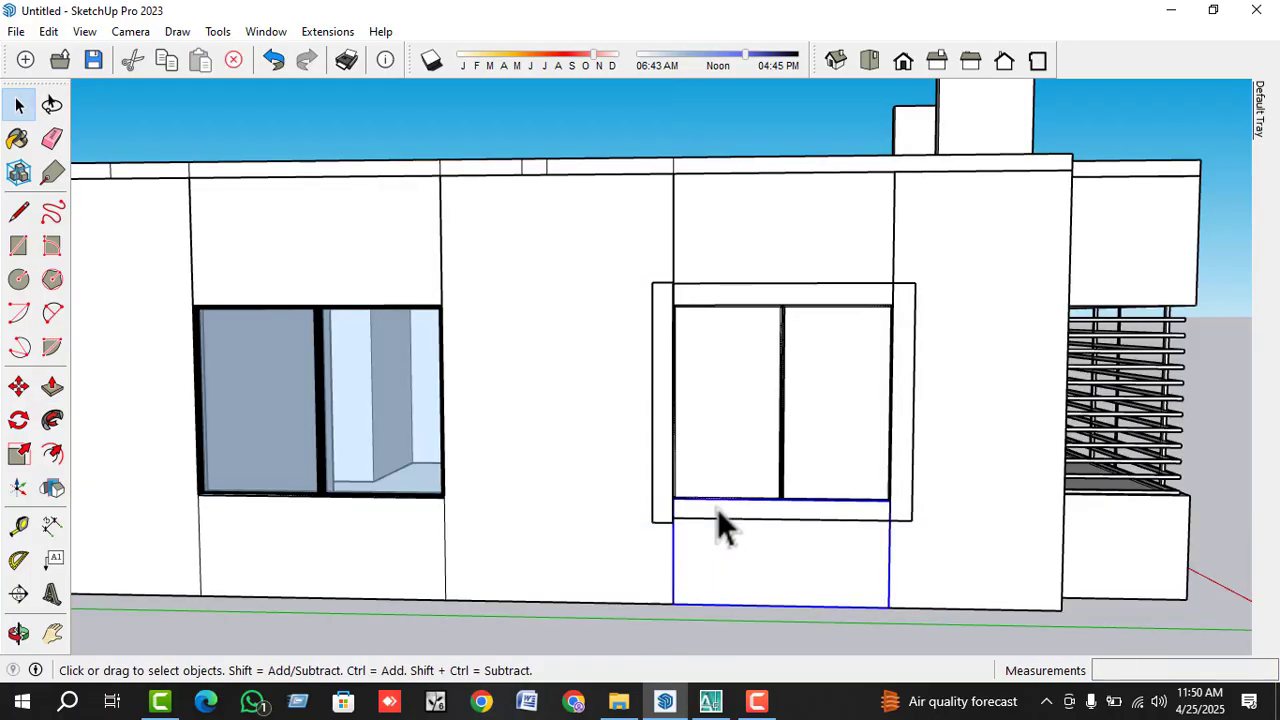
pyautogui.click(695, 515)
pyautogui.press('Escape')
pyautogui.press('Escape')
pyautogui.moveTo(745, 528); pyautogui.dragTo(737, 531, button='middle')
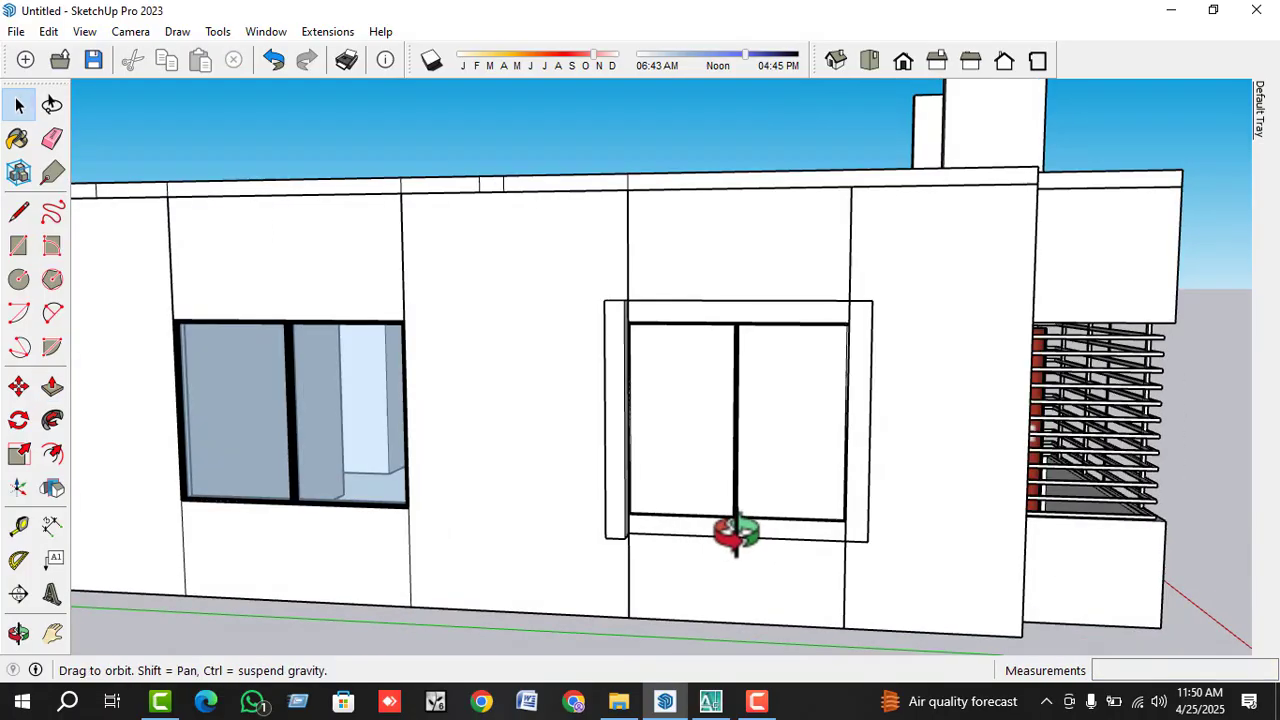
pyautogui.scroll(3, 742, 543)
pyautogui.click(734, 542)
pyautogui.doubleClick(719, 536)
pyautogui.click(654, 533)
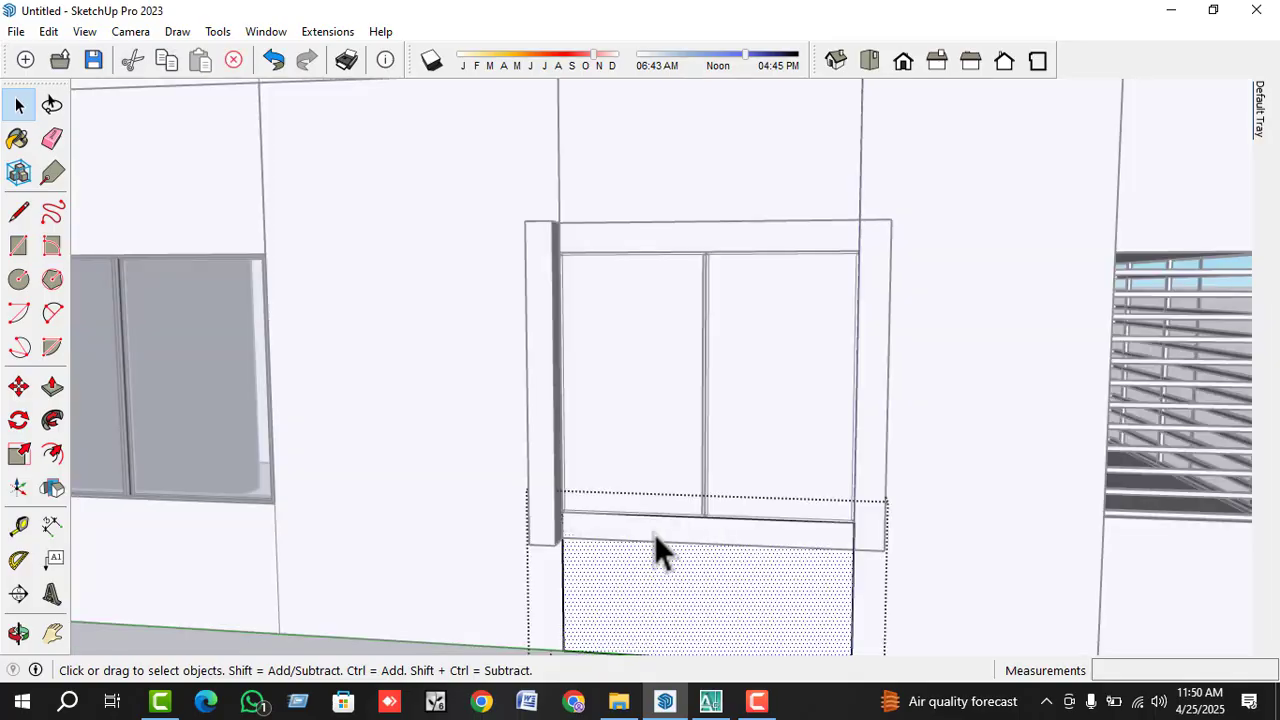
pyautogui.press('Escape')
# - Split the inner side face of the raised left strip with a 6-inch line at the window's upper corner
pyautogui.scroll(3, 570, 273)
pyautogui.moveTo(570, 273); pyautogui.dragTo(523, 271, button='middle')
pyautogui.scroll(3, 500, 249)
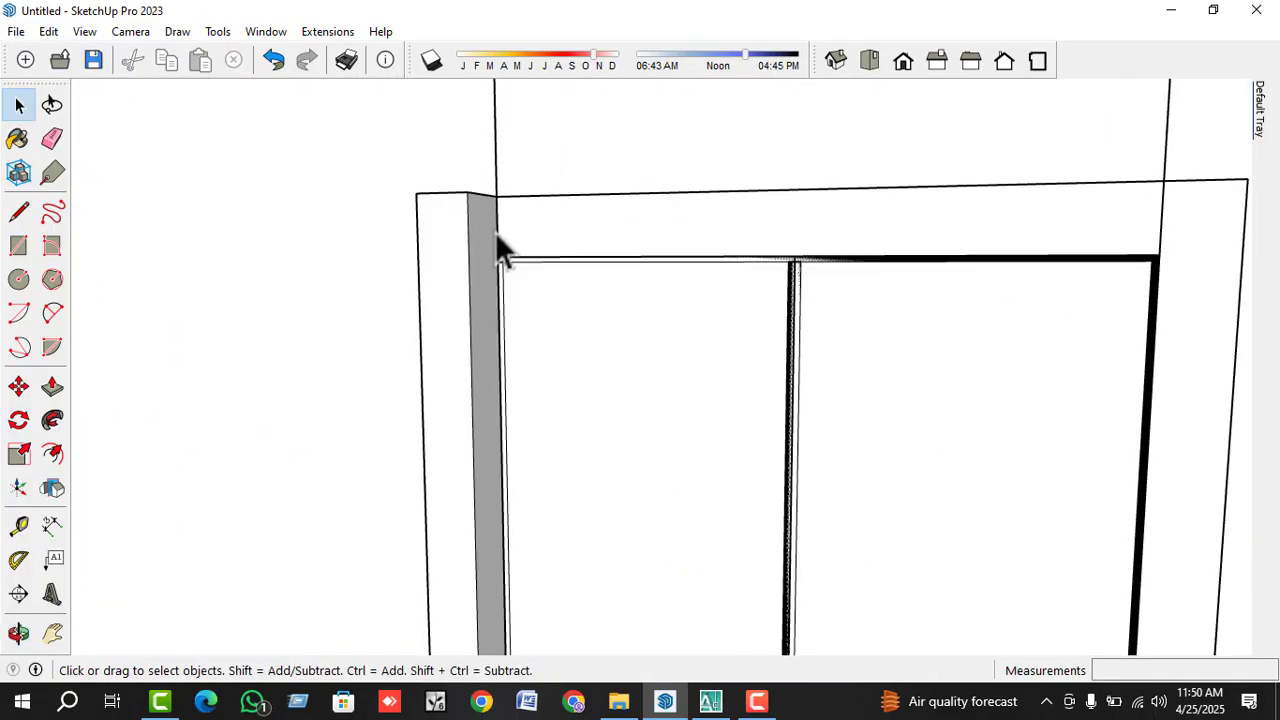
pyautogui.doubleClick(488, 236)
pyautogui.click(489, 240)
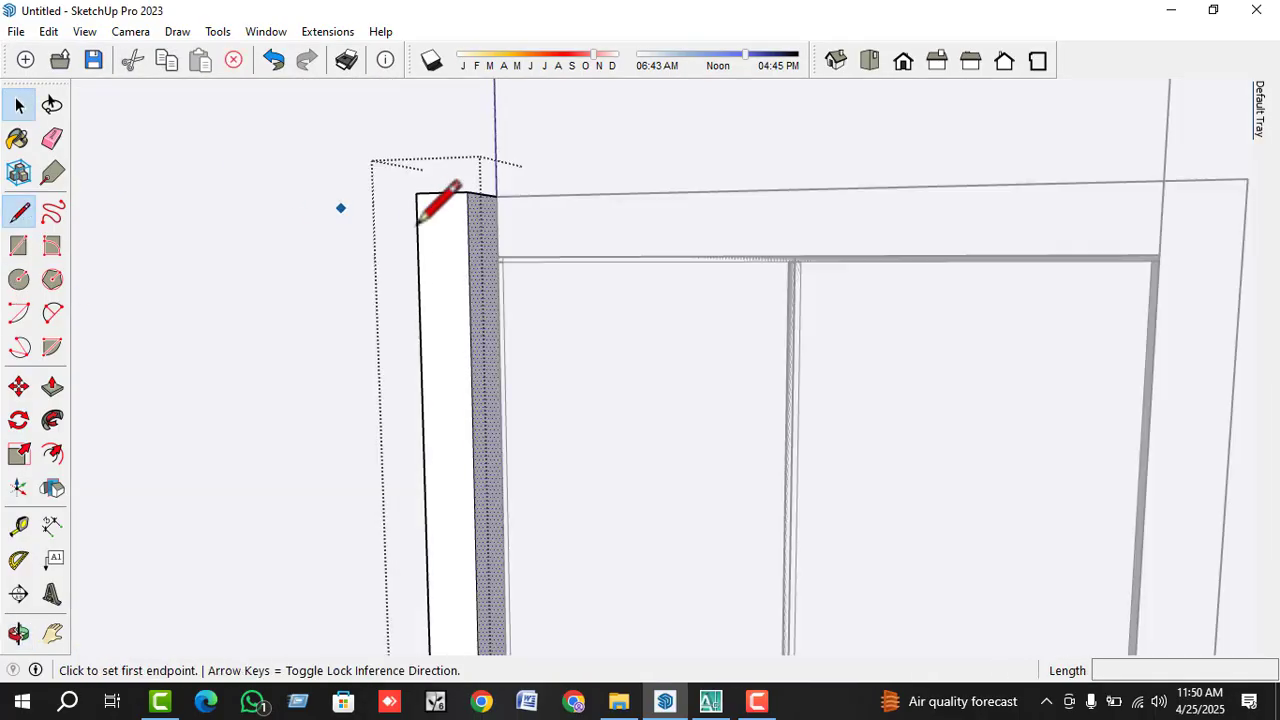
pyautogui.scroll(2, 419, 223)
pyautogui.click(512, 262)
pyautogui.press('Escape')
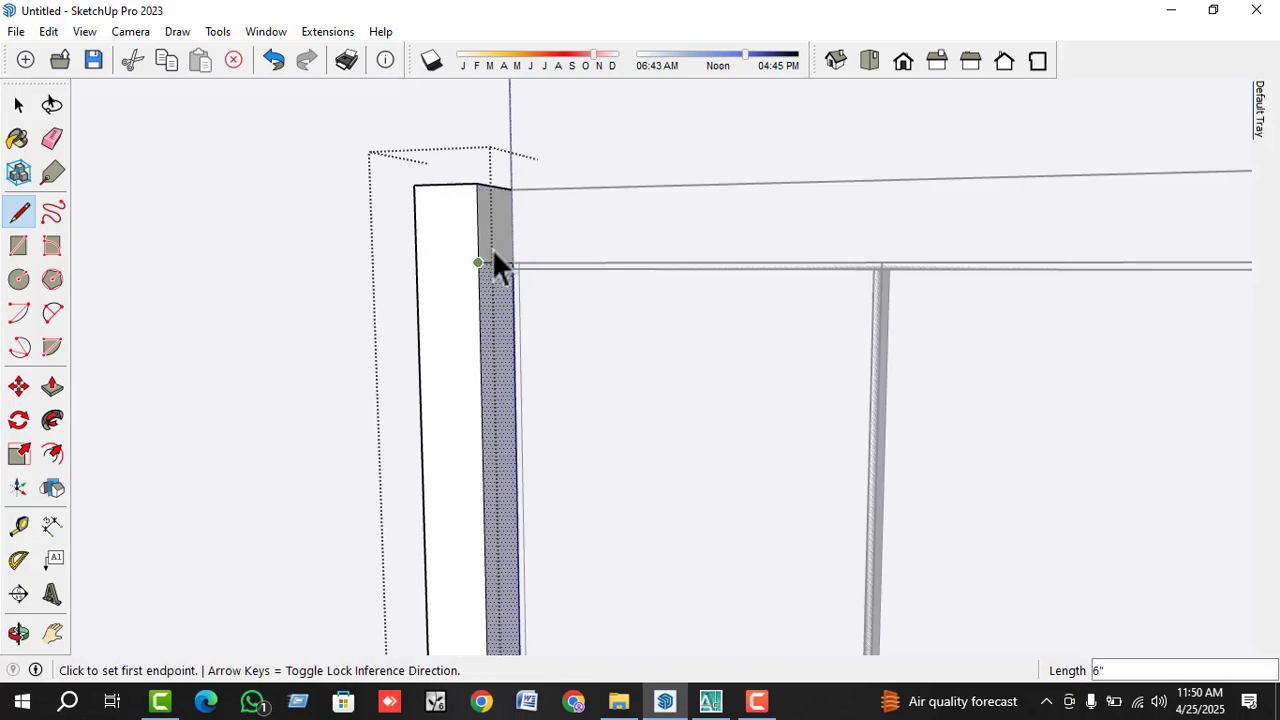
# - Extrude the upper section of the left strip's inner face 5' 6" across the window's top to the outline's right edge
pyautogui.press('space')
pyautogui.scroll(-1, 493, 238)
pyautogui.press('p')
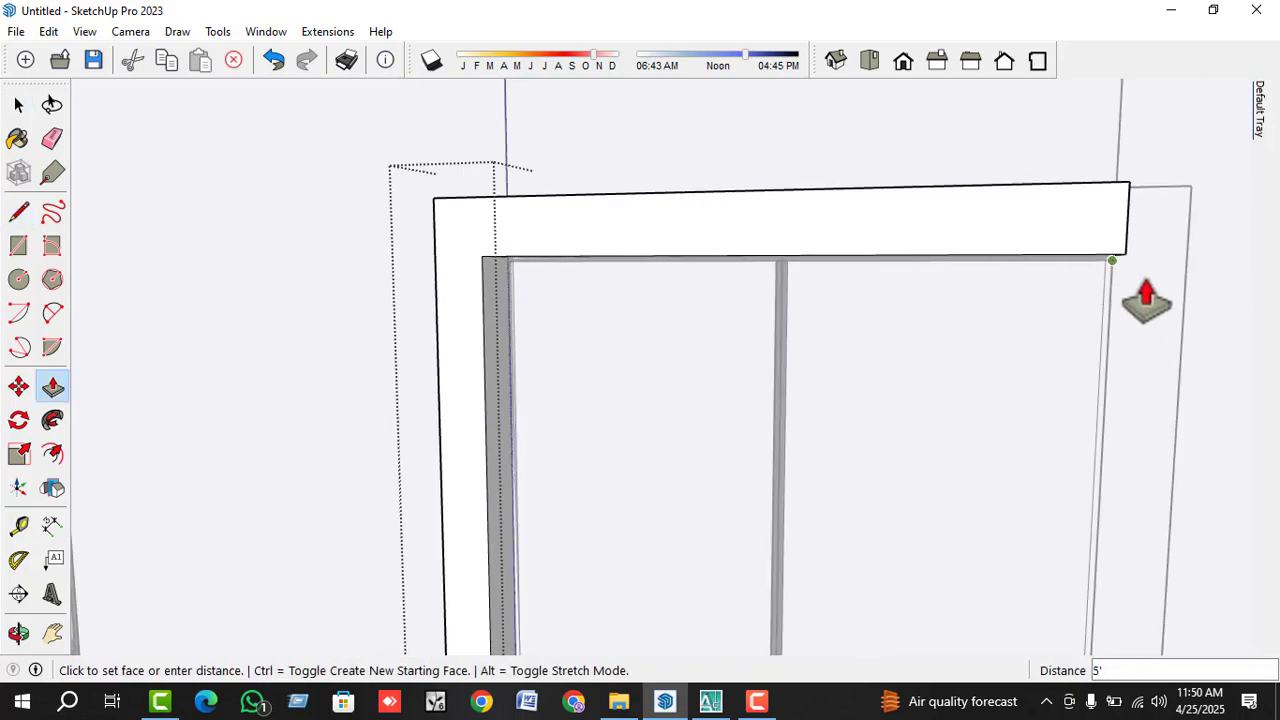
pyautogui.click(1177, 309)
# - Split the underside of the frame's top bar with a 6-inch line at the window's upper right corner
pyautogui.scroll(-2, 966, 268)
pyautogui.moveTo(964, 225); pyautogui.dragTo(943, 105, button='middle')
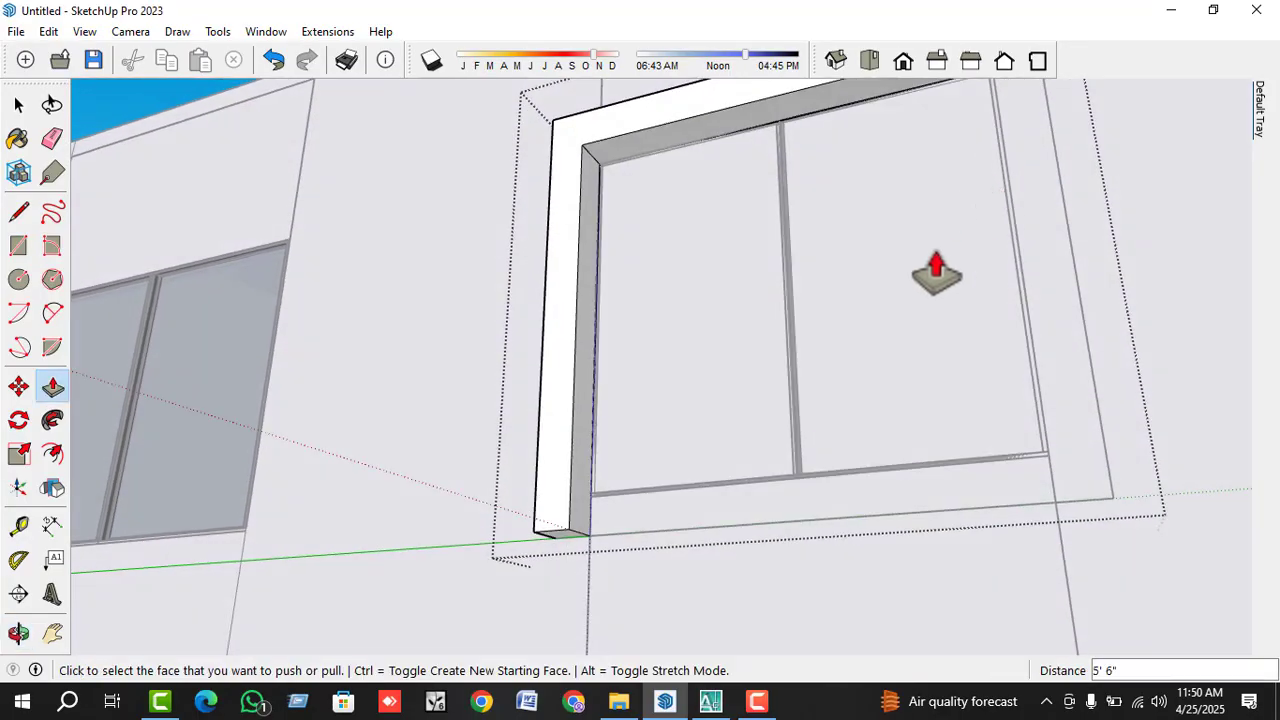
pyautogui.scroll(-2, 937, 271)
pyautogui.press('space')
pyautogui.scroll(1, 1009, 105)
pyautogui.click(975, 148)
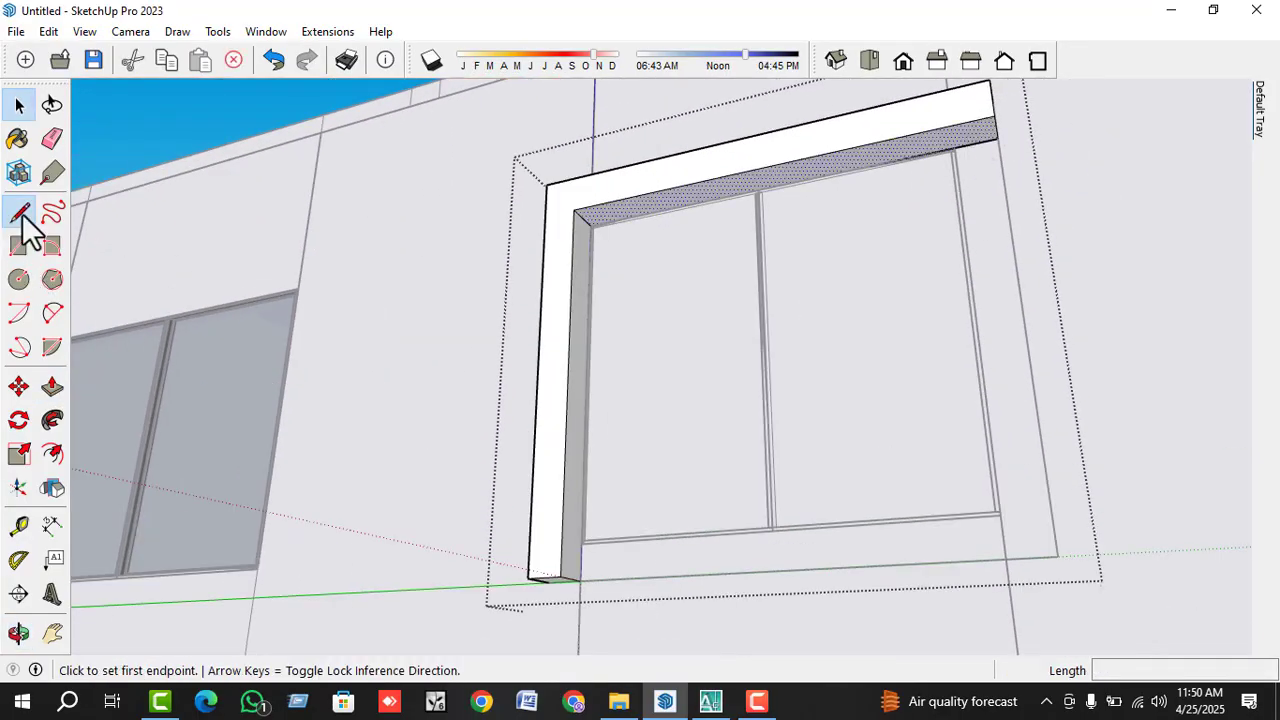
pyautogui.click(955, 150)
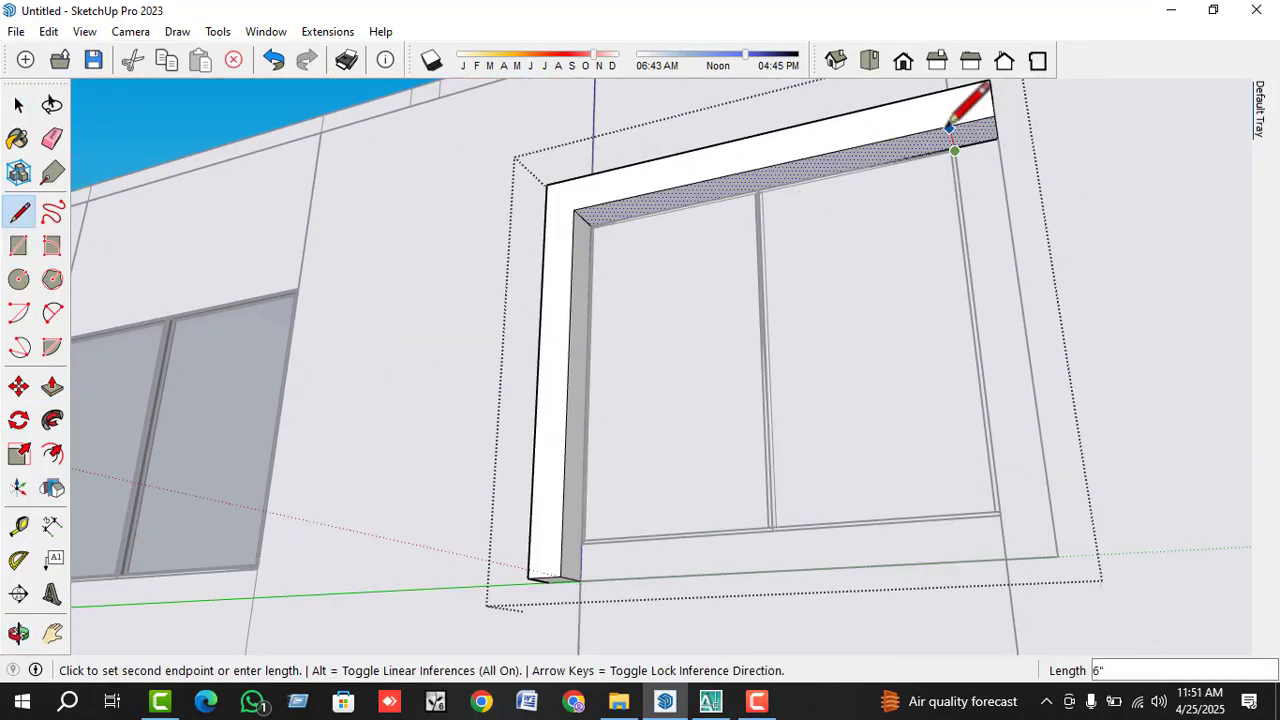
pyautogui.press('space')
pyautogui.scroll(4, 956, 136)
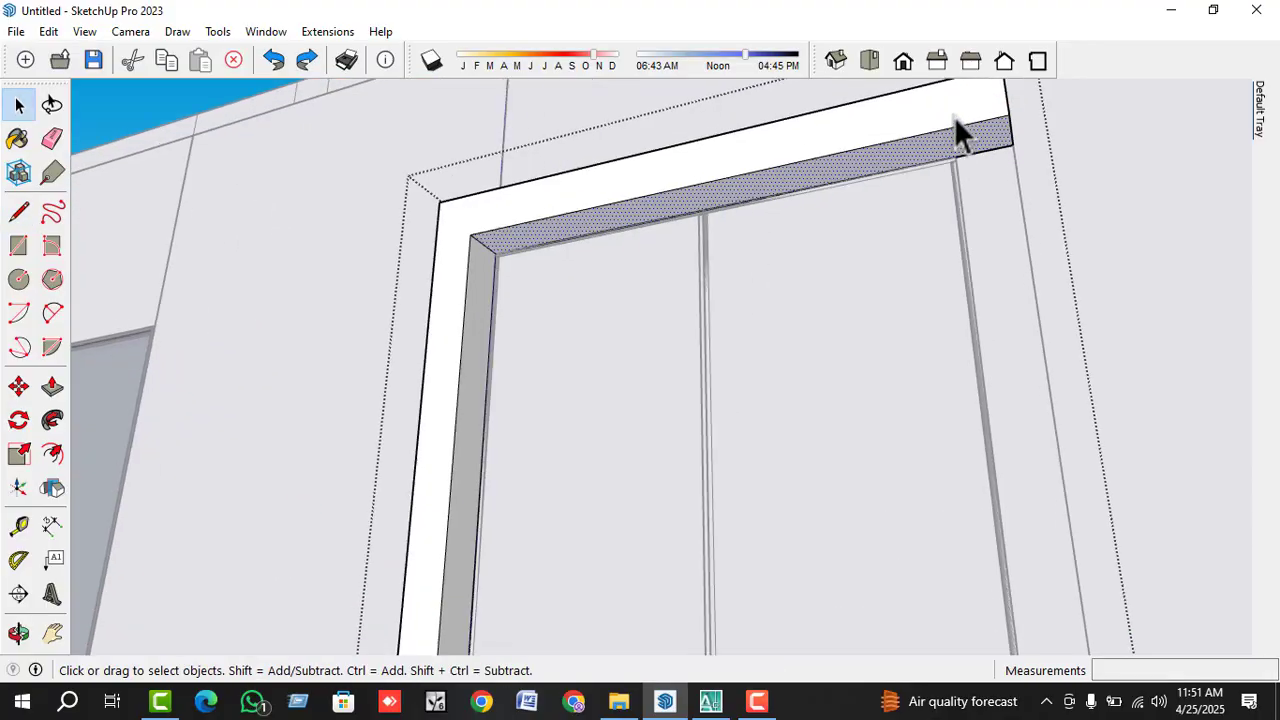
pyautogui.press('l')
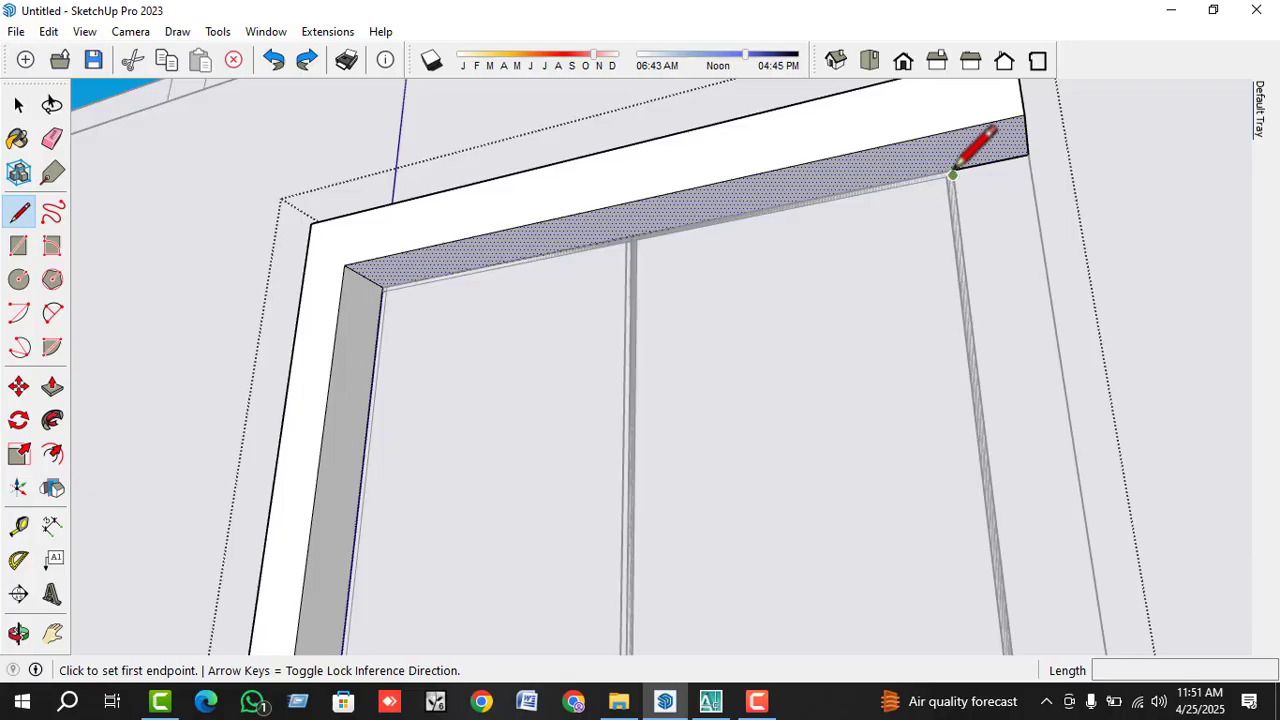
pyautogui.click(952, 169)
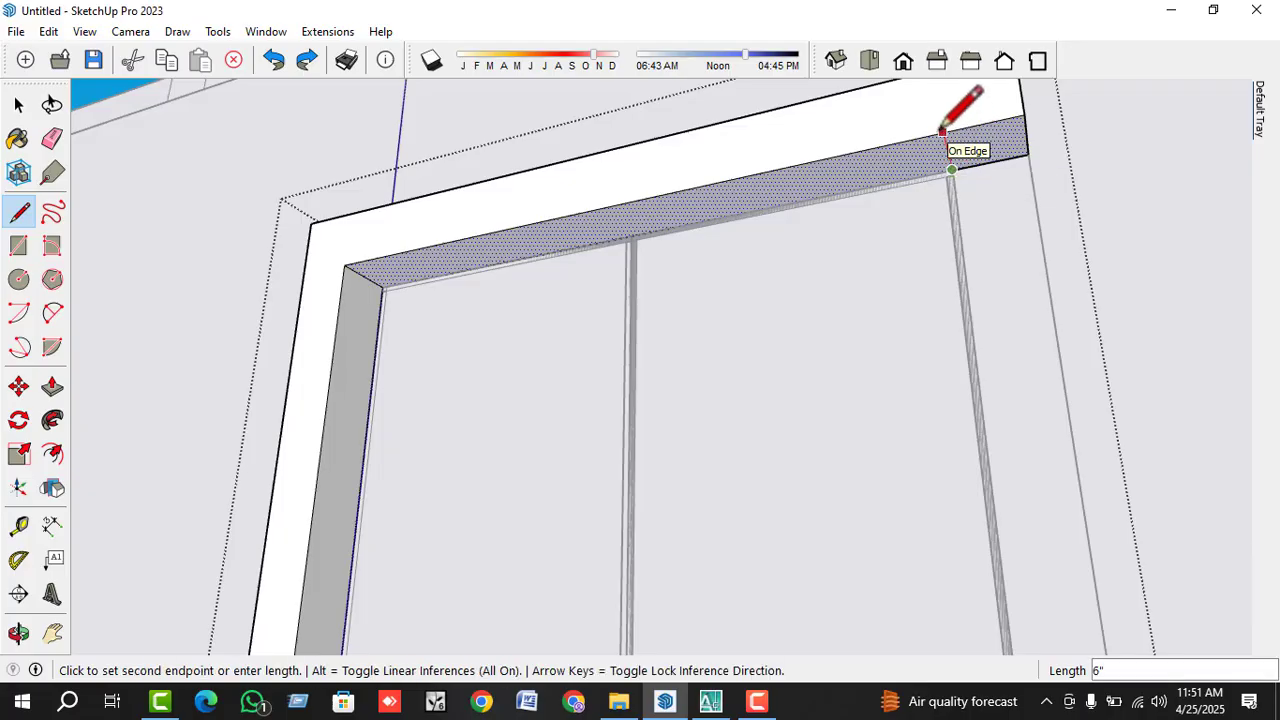
pyautogui.press('space')
# - Extrude the end section of the top bar's underside down to the lower edge of the frame outline
pyautogui.scroll(-5, 974, 140)
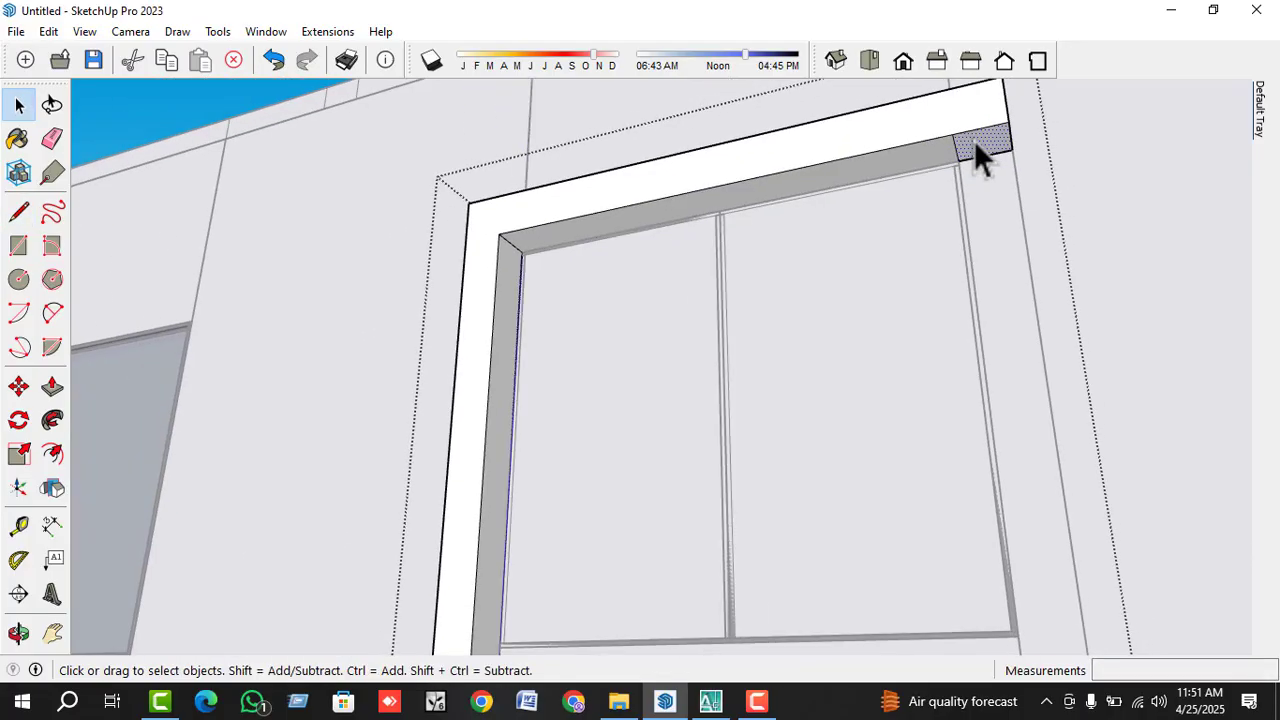
pyautogui.press('p')
pyautogui.click(984, 162)
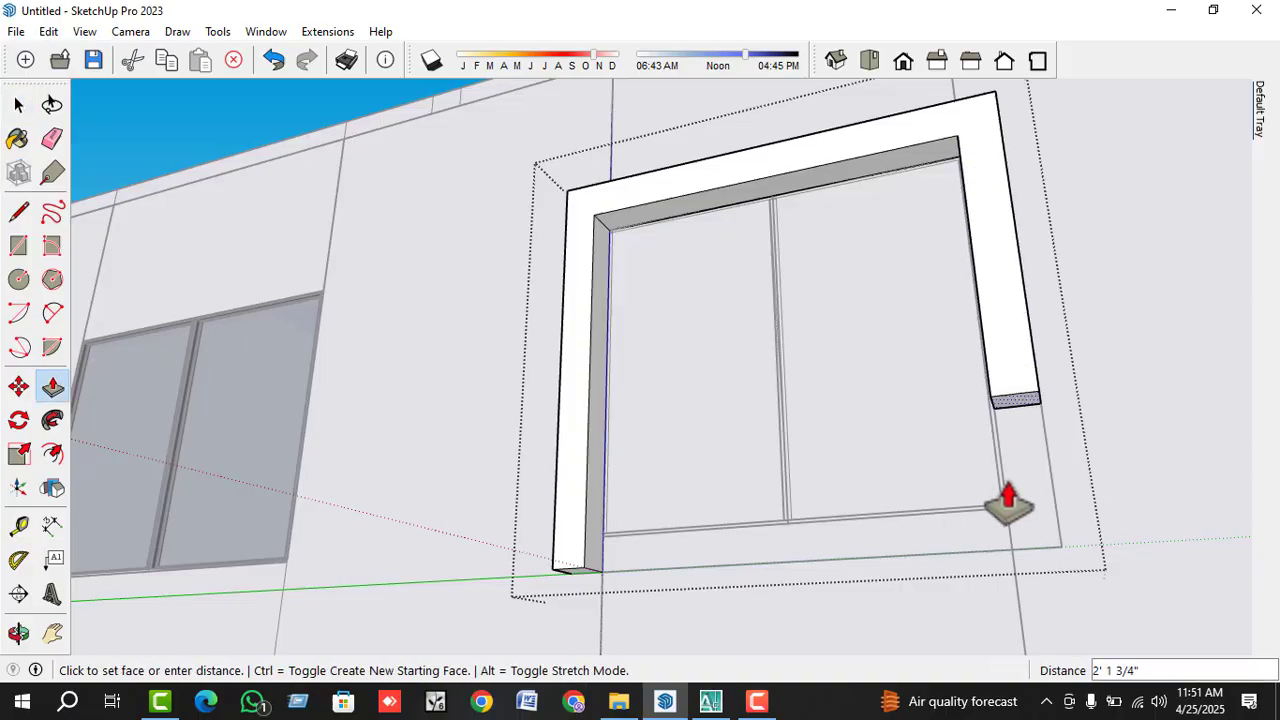
pyautogui.click(986, 570)
# - Split the inner face of the frame's right bar with a line at the window's lower right corner
pyautogui.moveTo(986, 570)
pyautogui.mouseDown(button='middle')
pyautogui.moveTo(951, 571)
pyautogui.moveTo(1143, 571)
pyautogui.moveTo(1043, 529)
pyautogui.moveTo(1000, 560)
pyautogui.mouseUp(button='middle')
pyautogui.scroll(2, 1000, 560)
pyautogui.press('space')
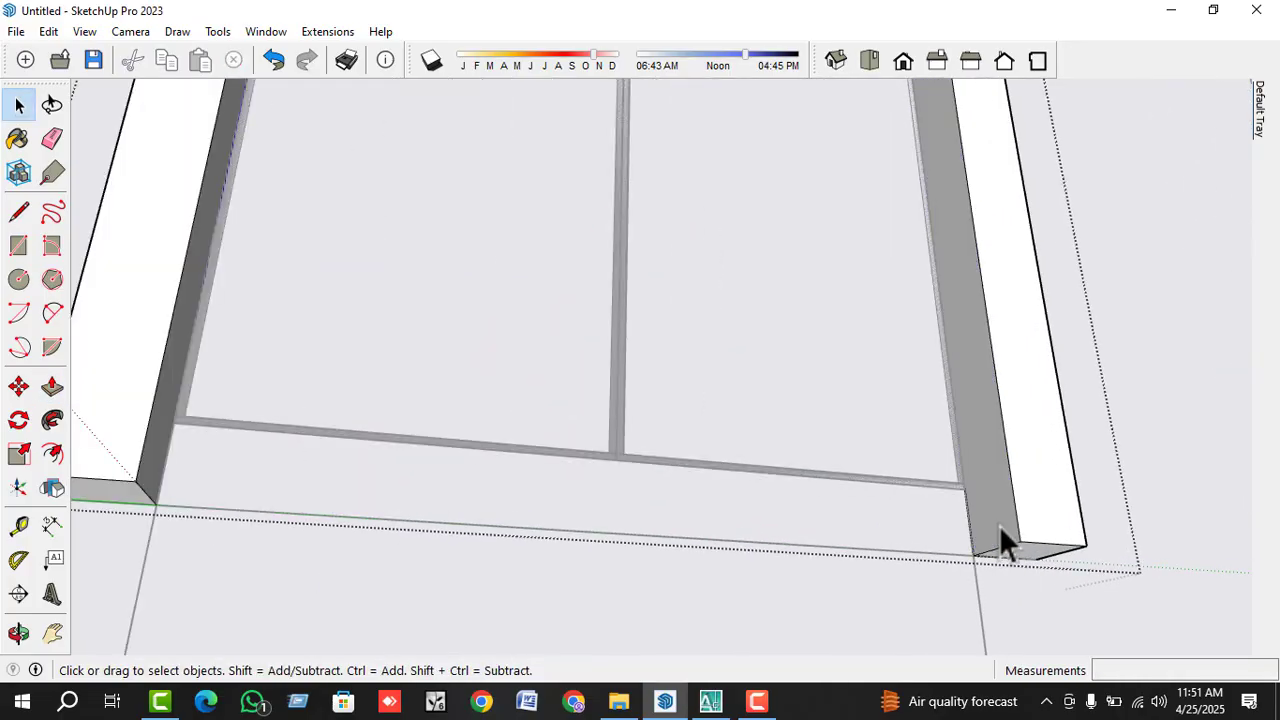
pyautogui.click(18, 211)
pyautogui.scroll(1, 985, 500)
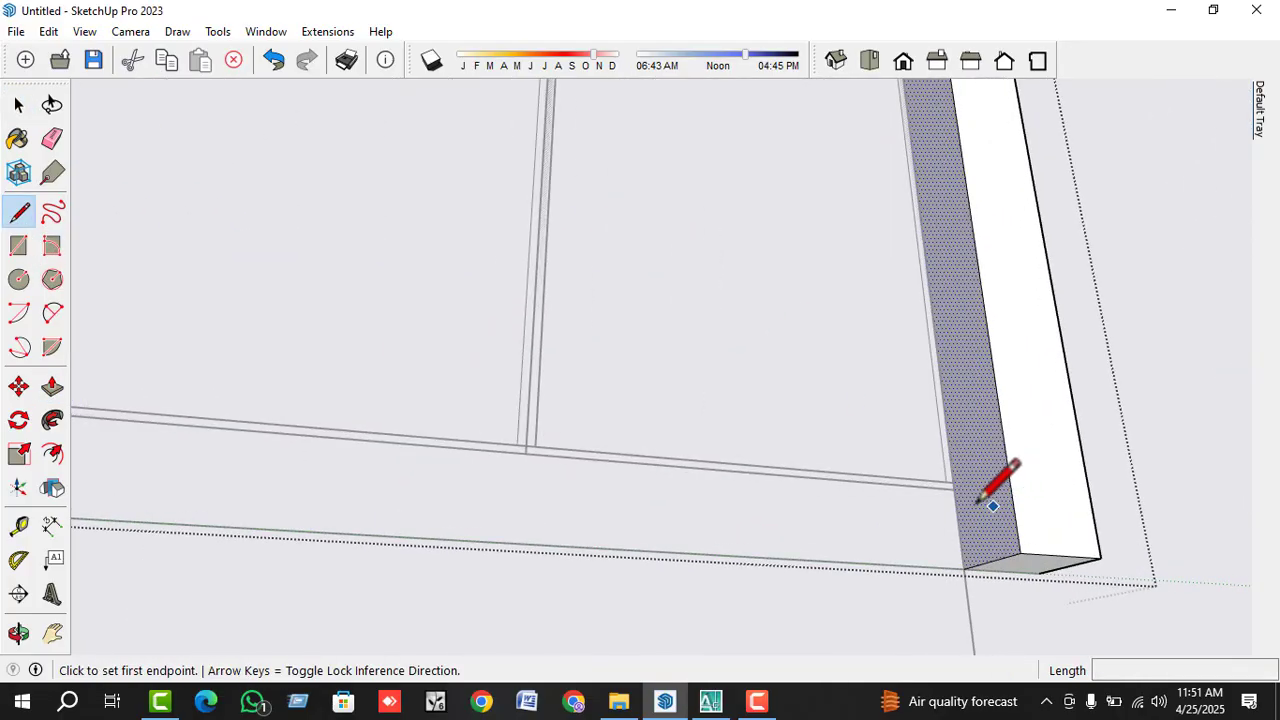
pyautogui.click(955, 489)
pyautogui.press('space')
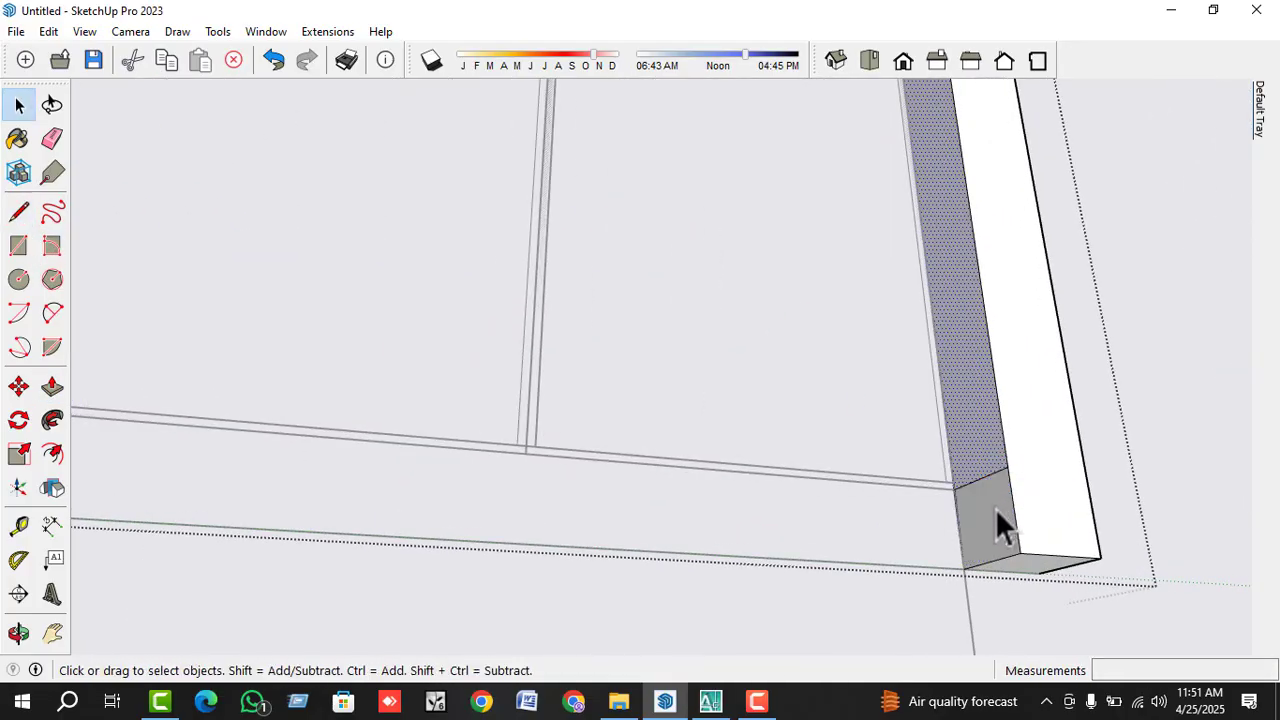
# - Extrude the lower section of the right bar's inner face across the window's bottom to the left bar
pyautogui.scroll(-2, 994, 508)
pyautogui.press('p')
pyautogui.click(995, 512)
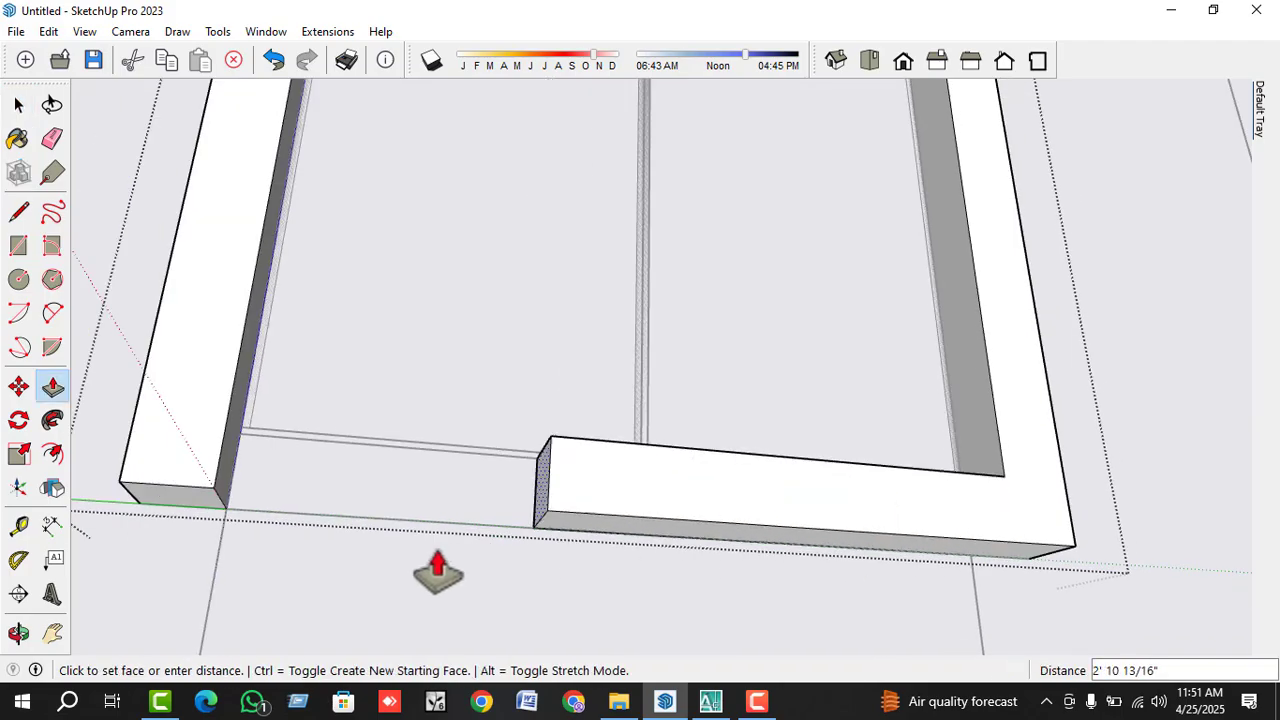
pyautogui.click(229, 404)
# - Close the frame group and delete the rectangular face covering the window glass
pyautogui.press('space')
pyautogui.scroll(-2, 600, 445)
pyautogui.moveTo(615, 436); pyautogui.dragTo(646, 573, button='middle')
pyautogui.scroll(-2, 646, 571)
pyautogui.click(685, 448)
pyautogui.click(685, 447)
# - Copy the finished window frame along the wall to the neighbouring window, lining it up with that window's right edge
pyautogui.scroll(-3, 686, 452)
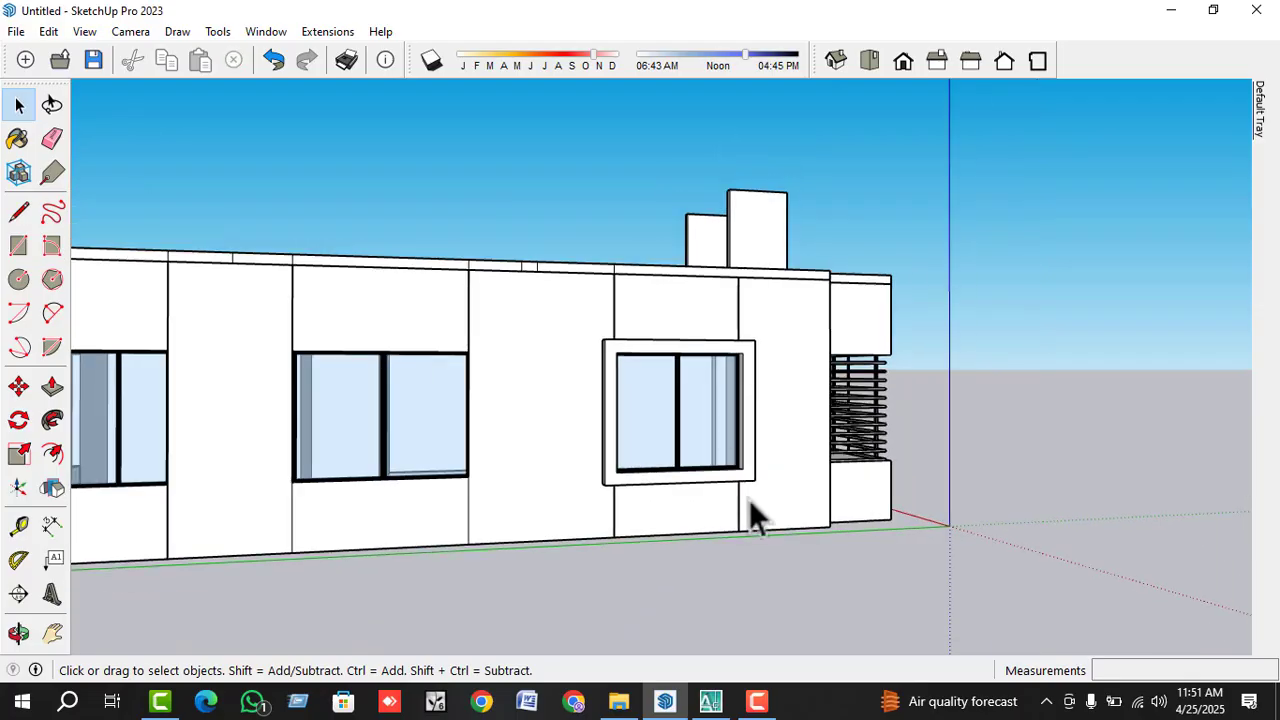
pyautogui.click(745, 474)
pyautogui.press('m')
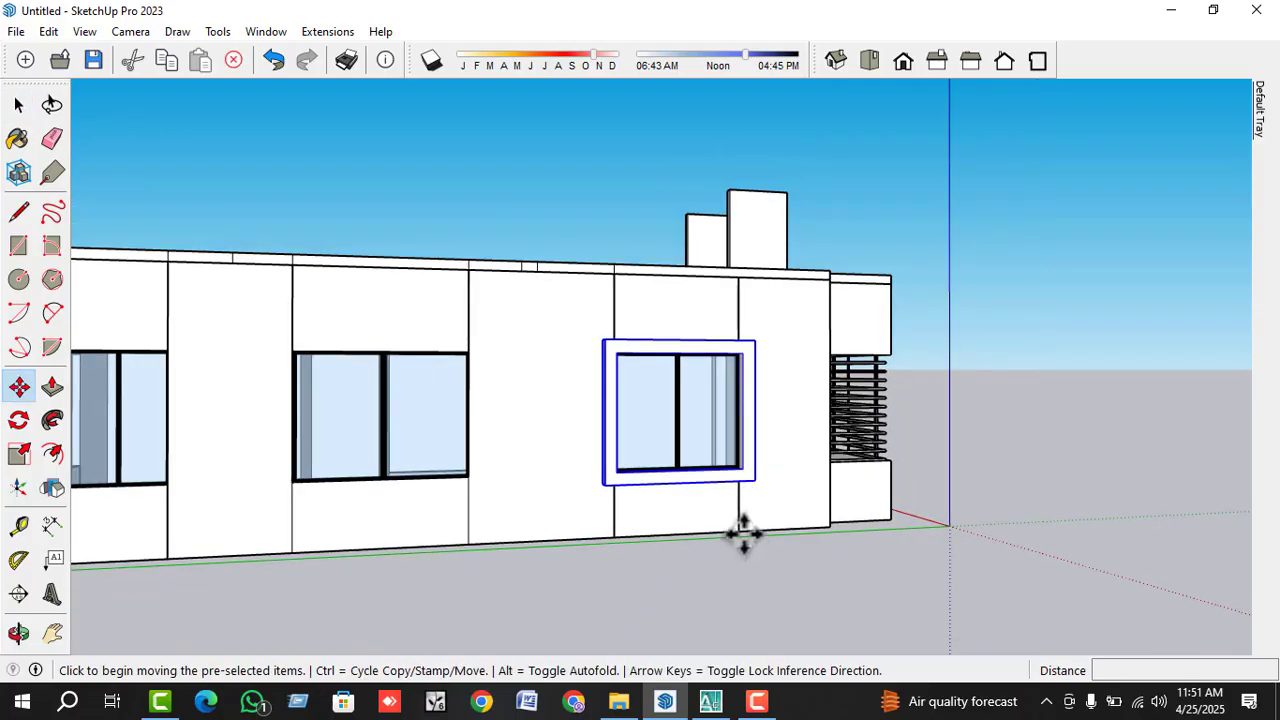
pyautogui.click(744, 534)
pyautogui.press('ctrl')
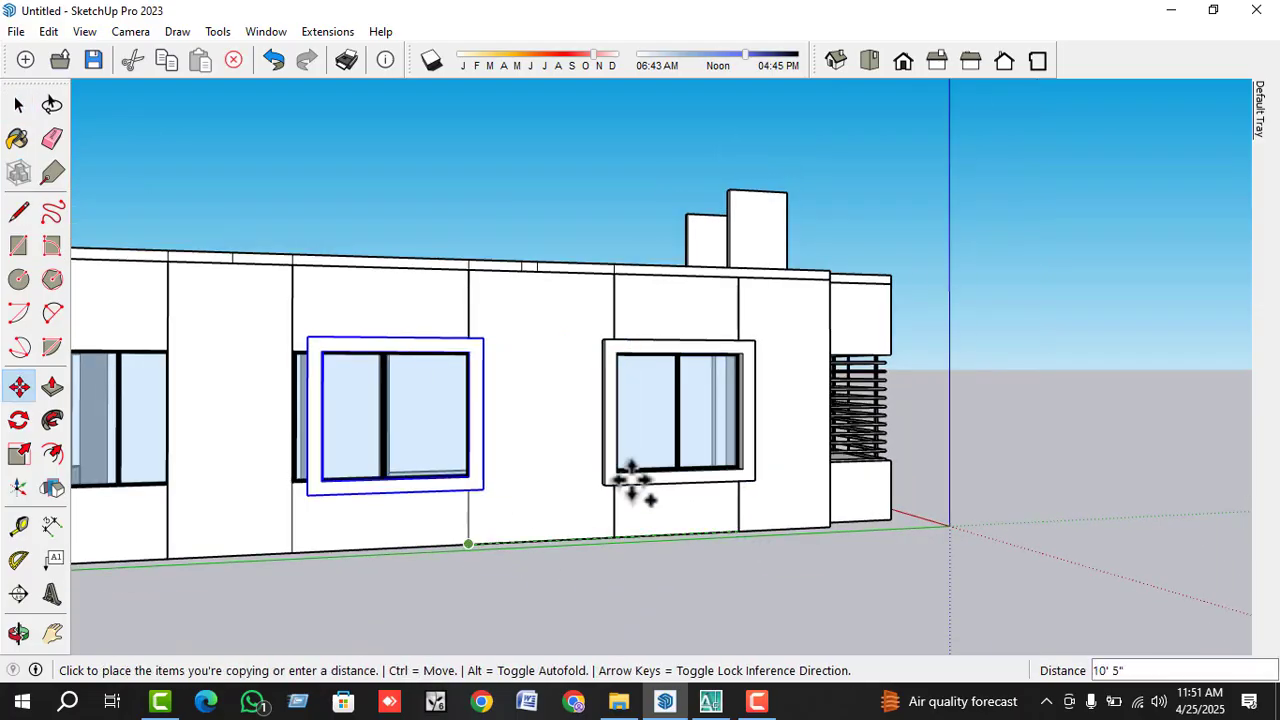
pyautogui.scroll(-2, 818, 420)
pyautogui.scroll(3, 389, 483)
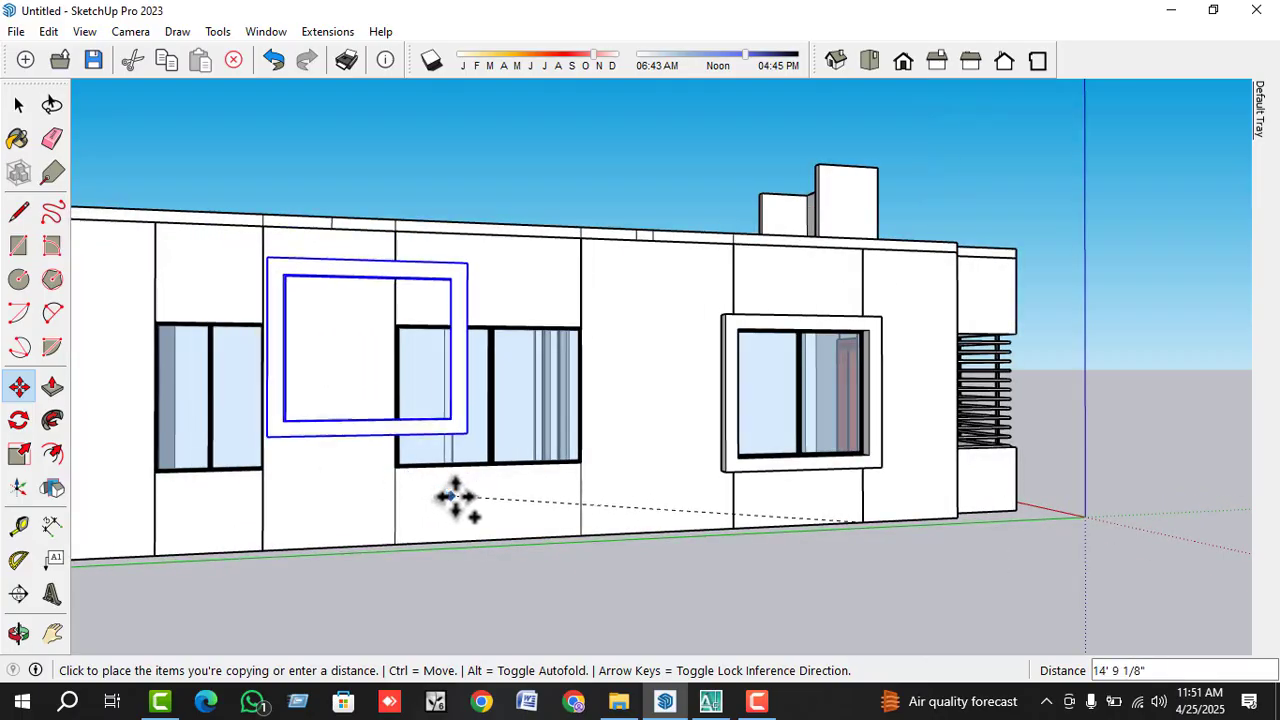
pyautogui.click(585, 537)
pyautogui.press('space')
# - Open the copied frame and extrude the outer face of its left bar outward 1' 2 1/4" past the window's left edge
pyautogui.moveTo(437, 464); pyautogui.dragTo(606, 440, button='middle')
pyautogui.scroll(3, 634, 442)
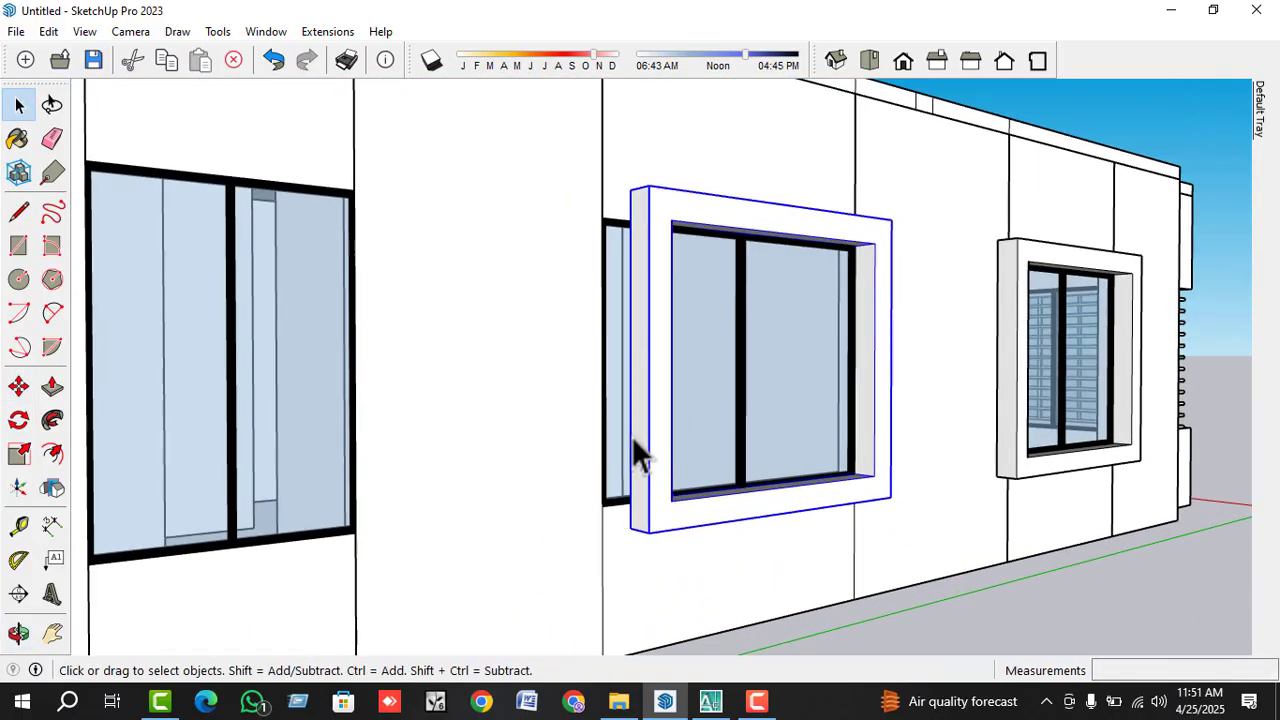
pyautogui.doubleClick(640, 441)
pyautogui.click(640, 441)
pyautogui.press('p')
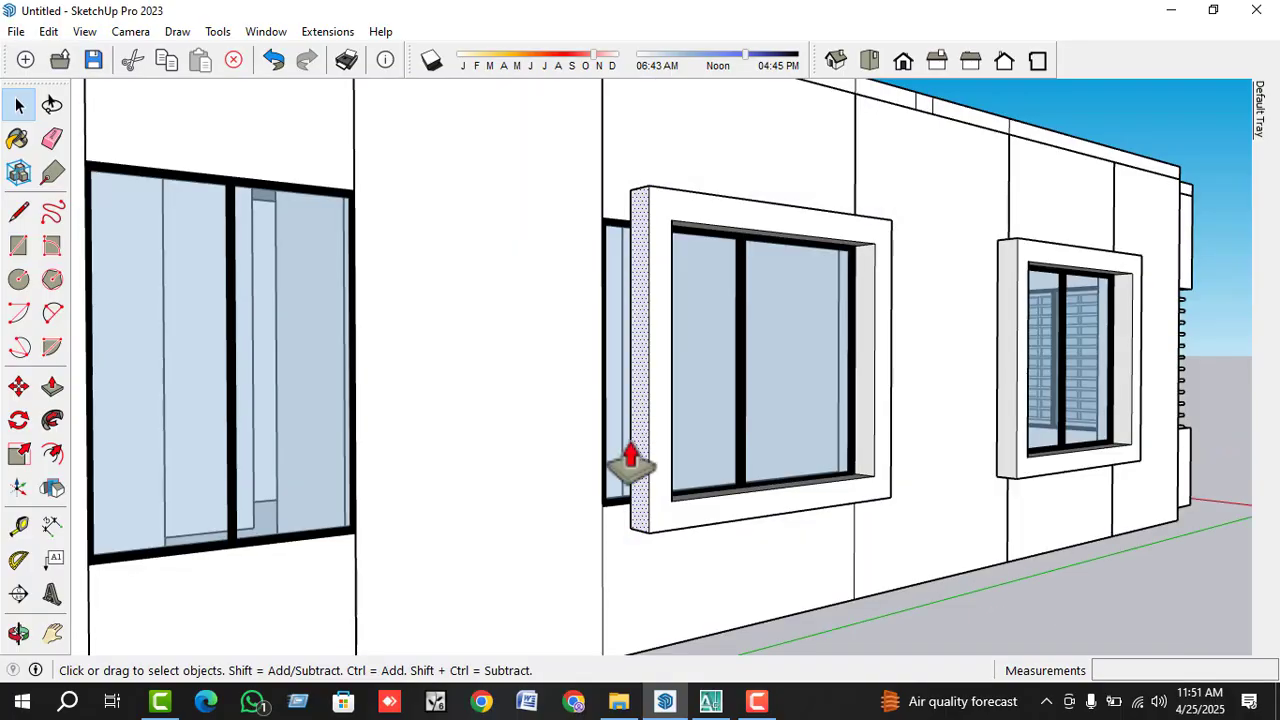
pyautogui.click(630, 462)
pyautogui.click(686, 466)
pyautogui.moveTo(686, 466); pyautogui.dragTo(310, 470, button='middle')
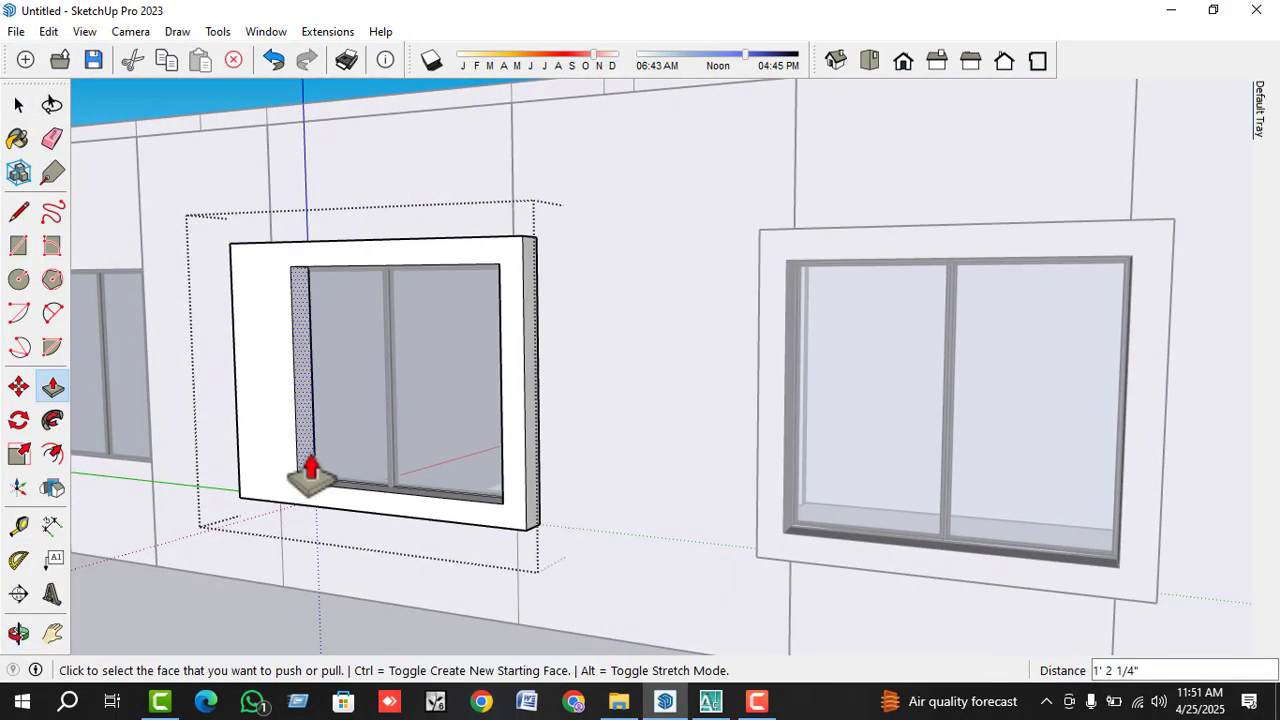
# - Push the inner face of the widened left bar back to the window's left edge
pyautogui.click(310, 470)
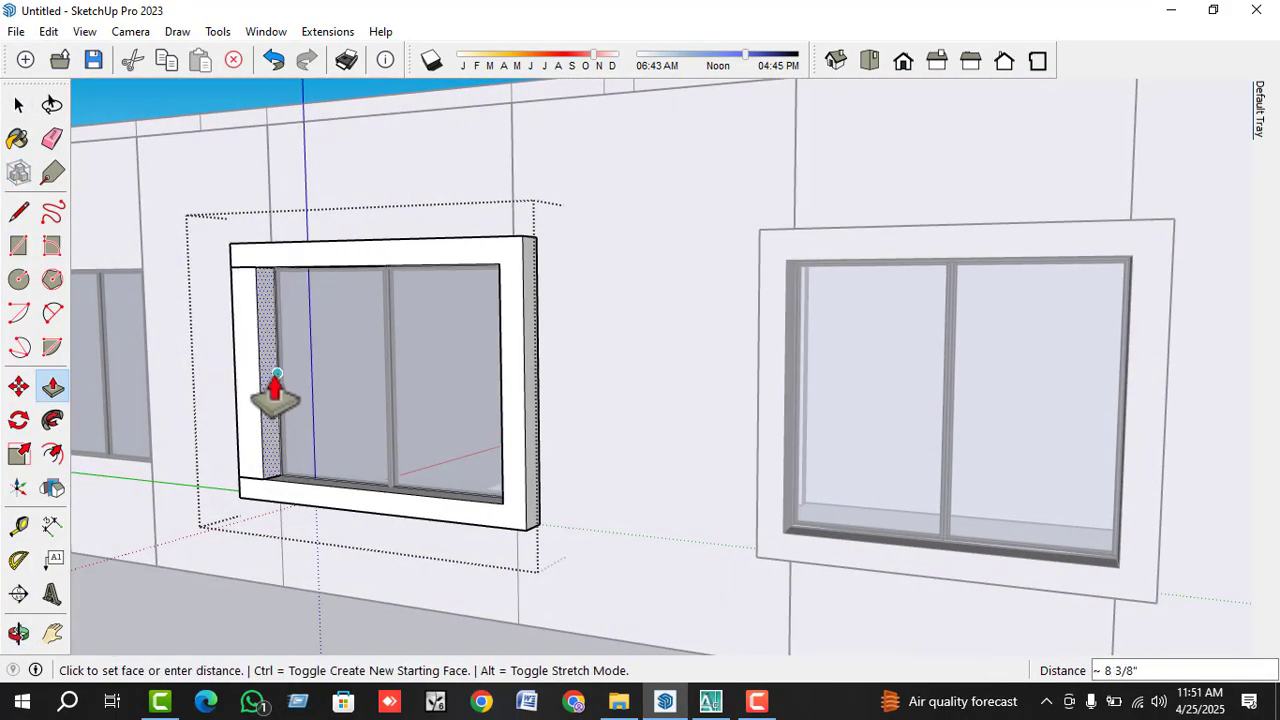
pyautogui.moveTo(276, 390); pyautogui.dragTo(563, 403, button='middle')
pyautogui.scroll(2, 543, 423)
# - Push the outer face of the left bar and the left ends of the top and bottom bars inward 1 15/16"
pyautogui.click(565, 406)
pyautogui.click(586, 429)
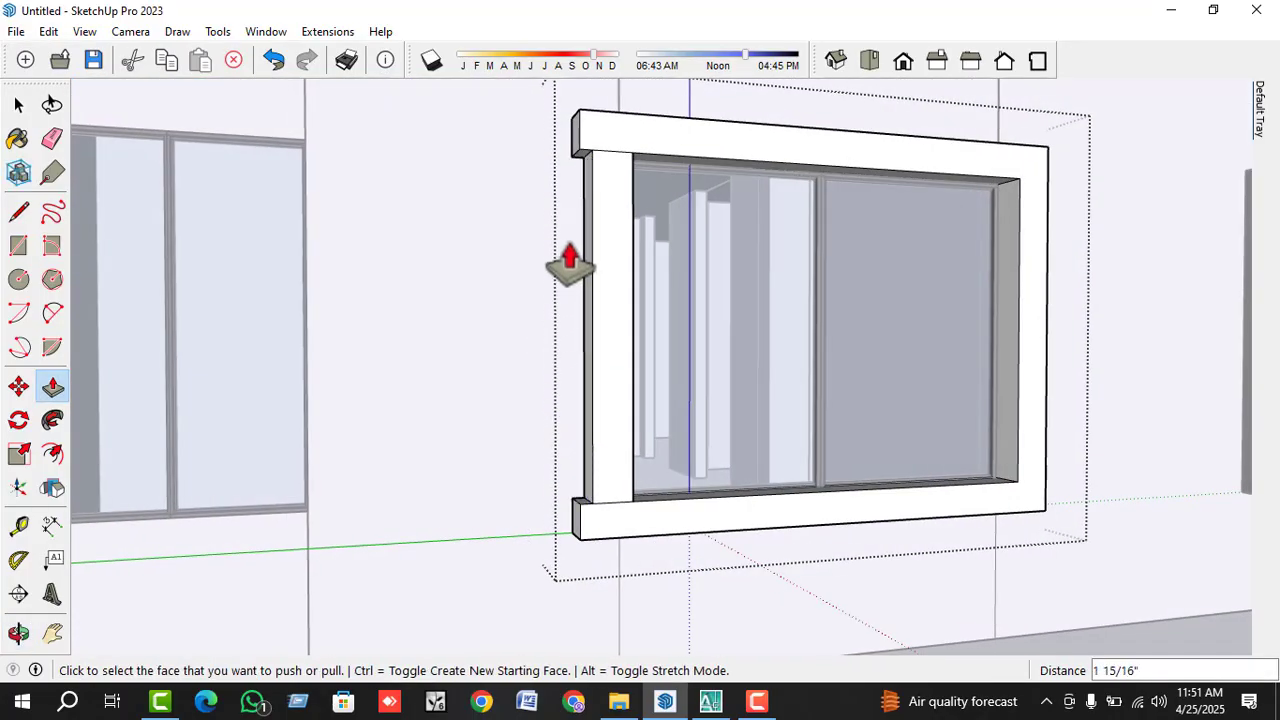
pyautogui.click(577, 158)
pyautogui.click(591, 167)
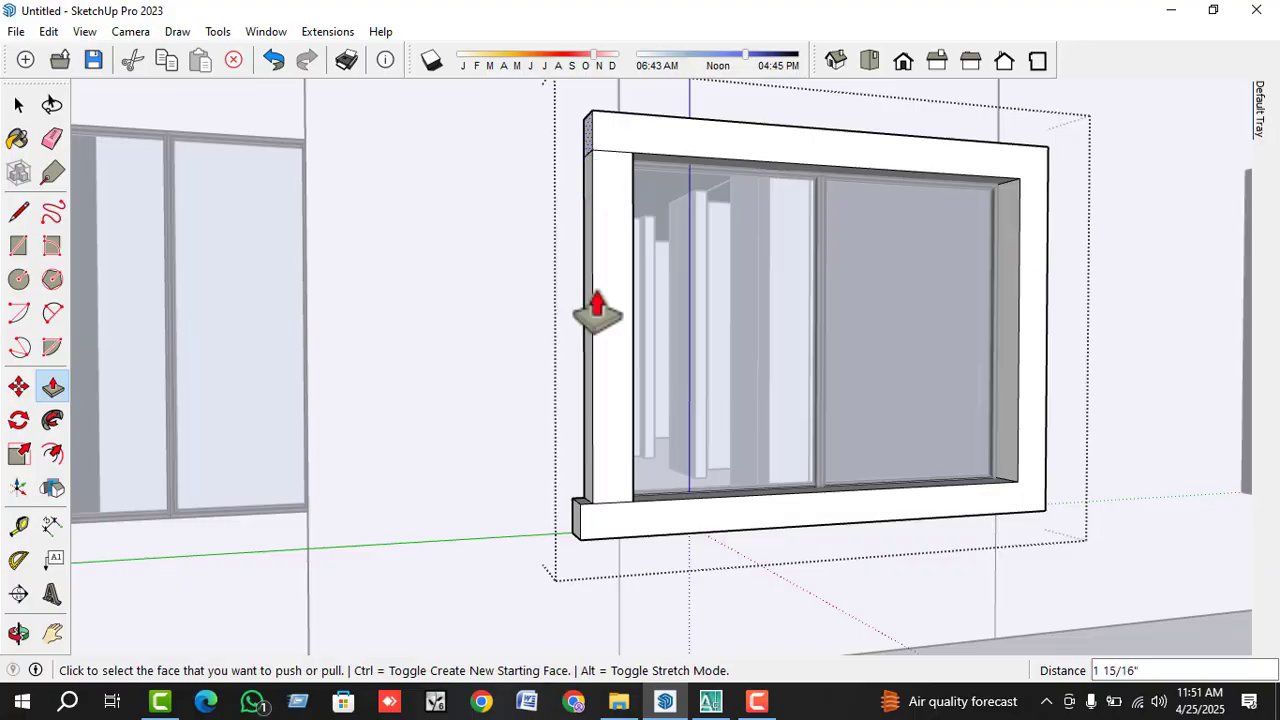
pyautogui.click(581, 530)
pyautogui.press('space')
pyautogui.scroll(-6, 635, 419)
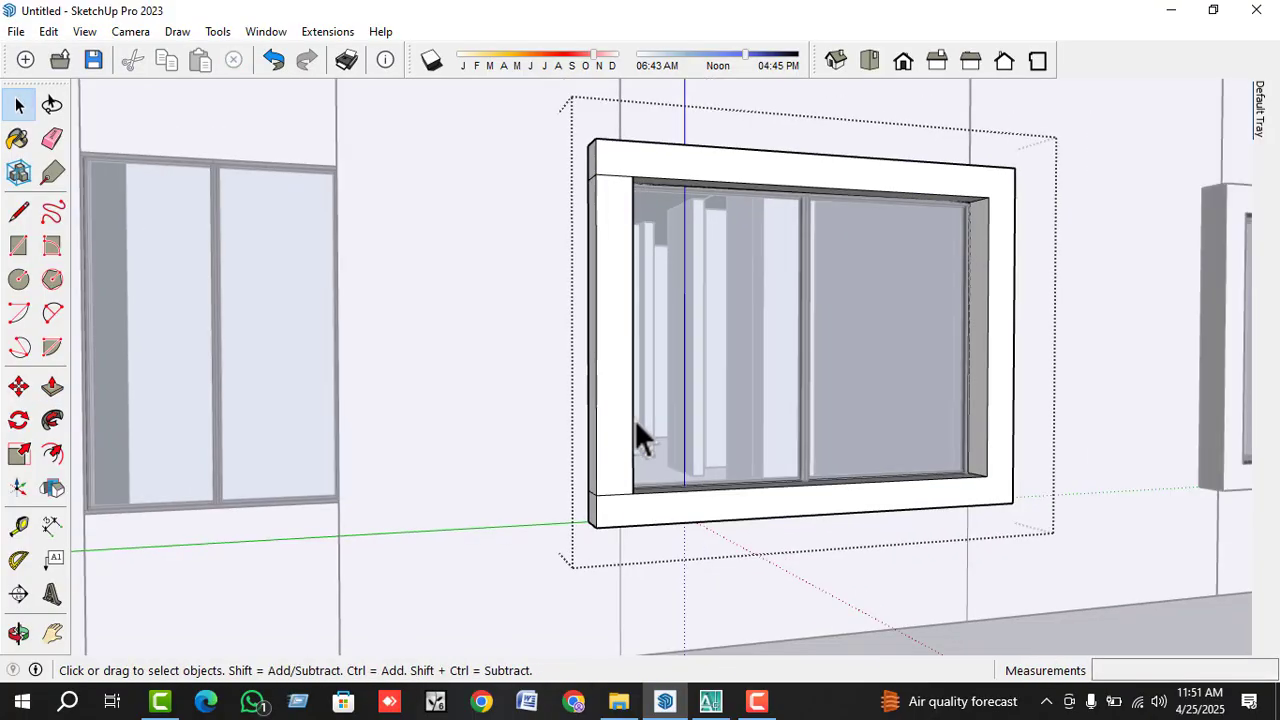
# - Select the entire house model and make it one group
pyautogui.moveTo(816, 406); pyautogui.dragTo(930, 205, button='middle')
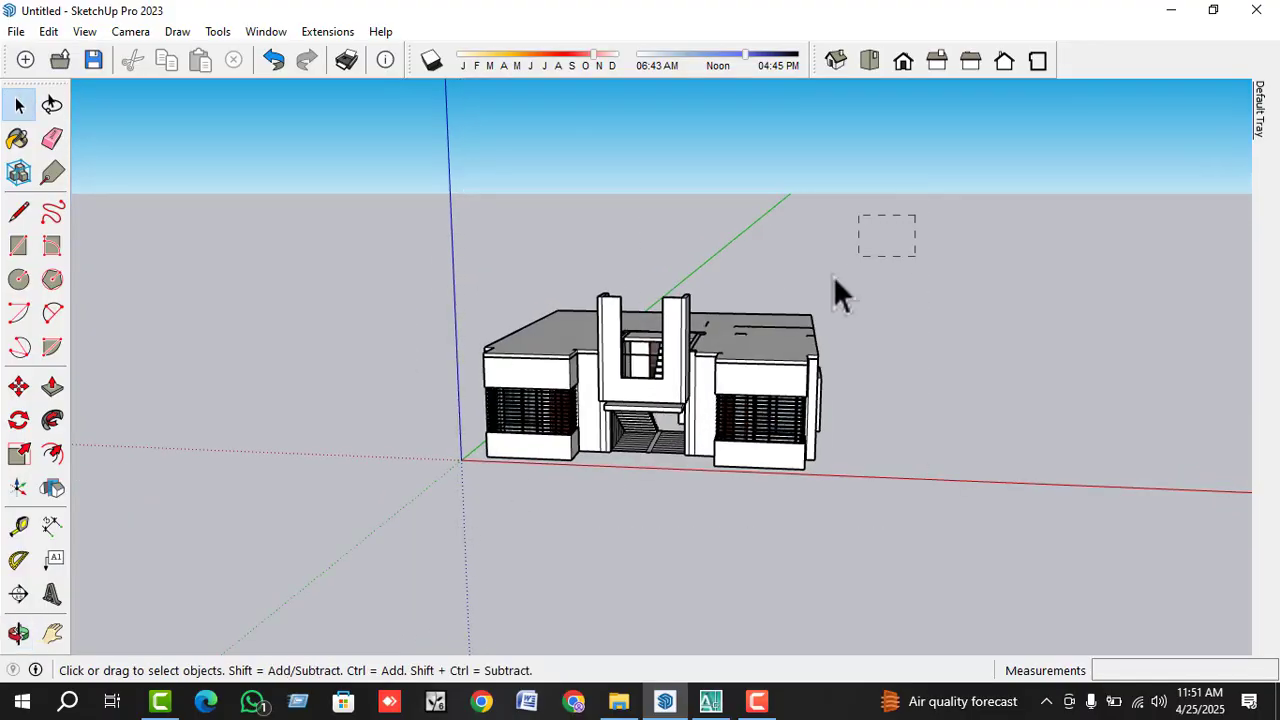
pyautogui.moveTo(835, 278); pyautogui.dragTo(388, 515)
pyautogui.rightClick(695, 376)
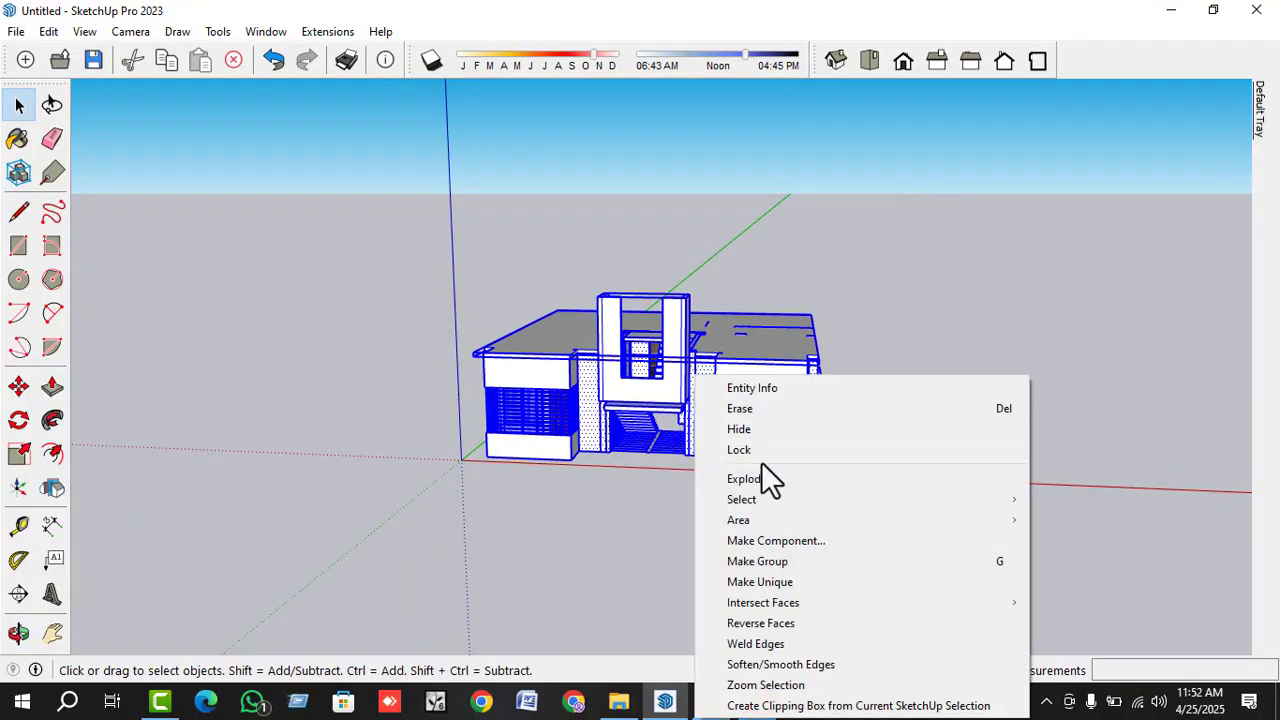
pyautogui.click(803, 558)
# - Copy the house group straight up onto the roof of the ground floor as the upper storey
pyautogui.scroll(5, 783, 460)
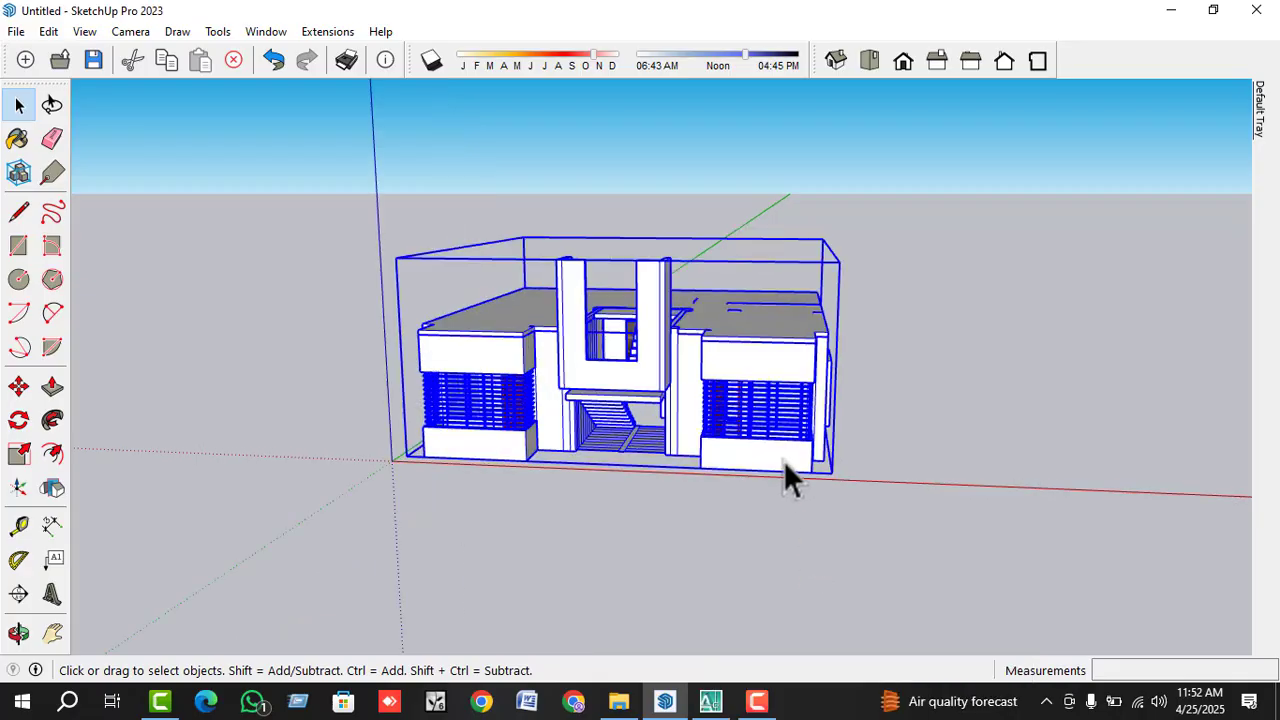
pyautogui.scroll(2, 811, 476)
pyautogui.press('m')
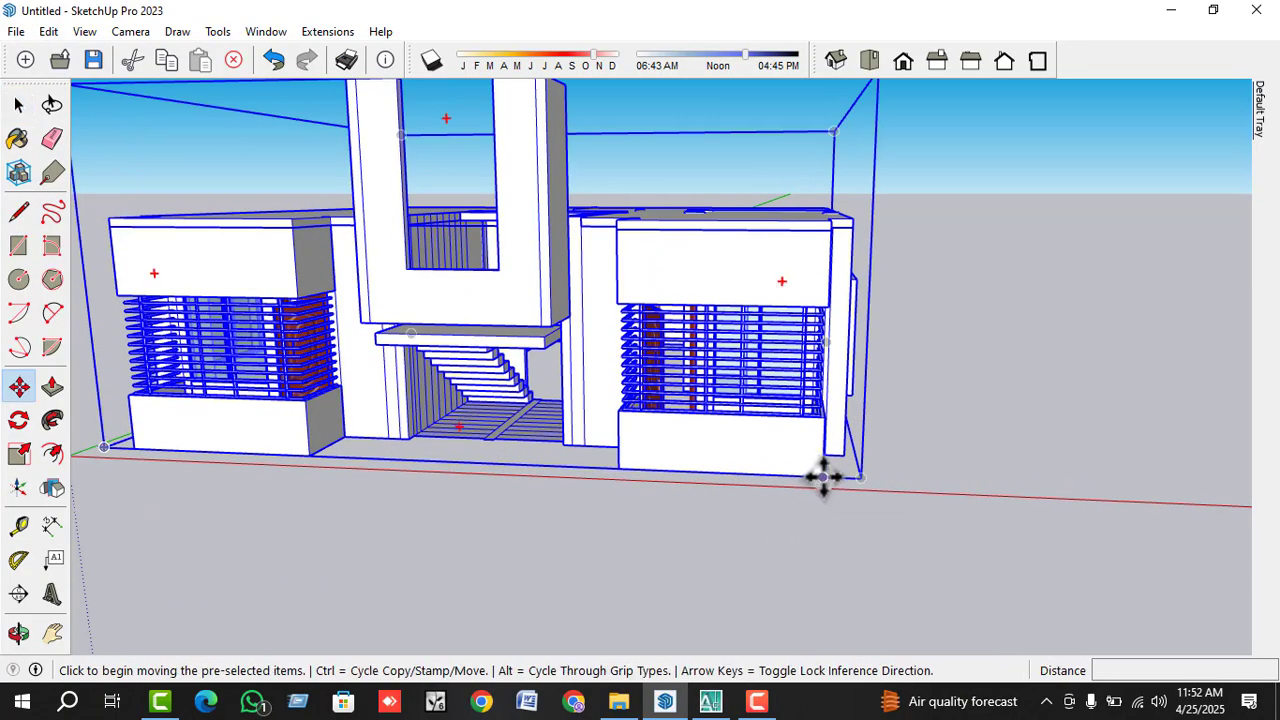
pyautogui.click(822, 476)
pyautogui.press('ctrl')
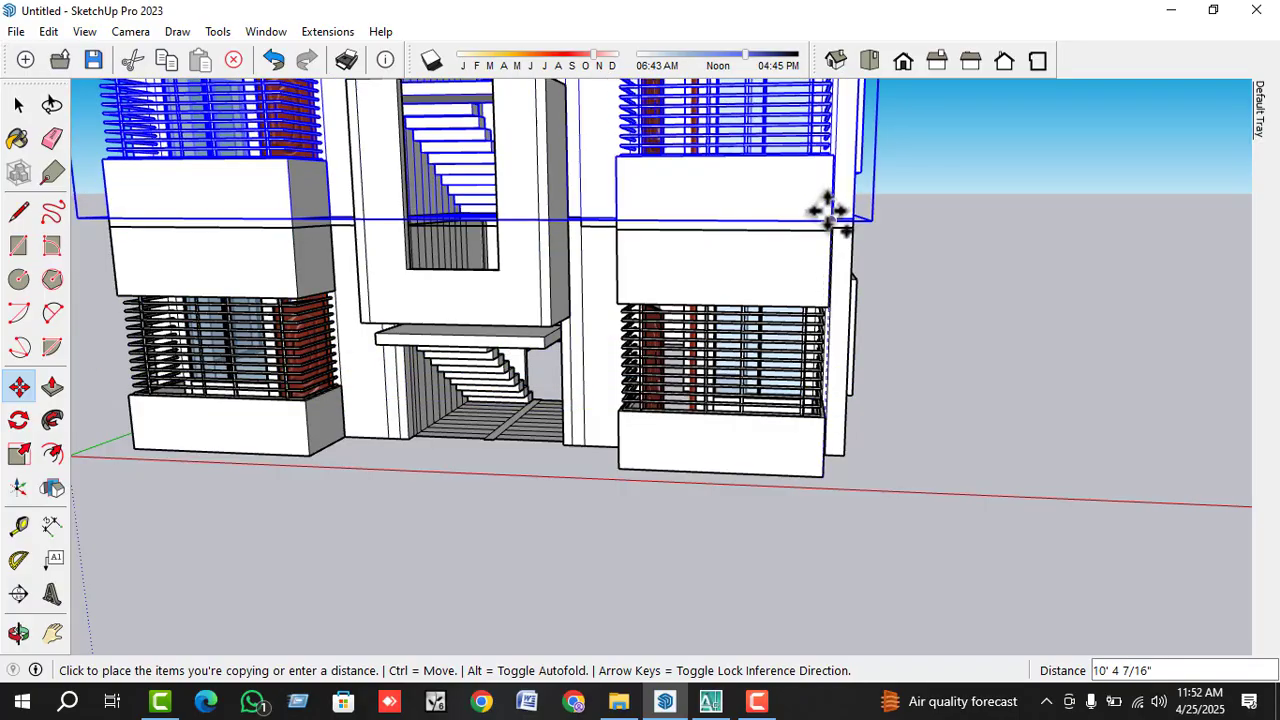
pyautogui.scroll(5, 830, 214)
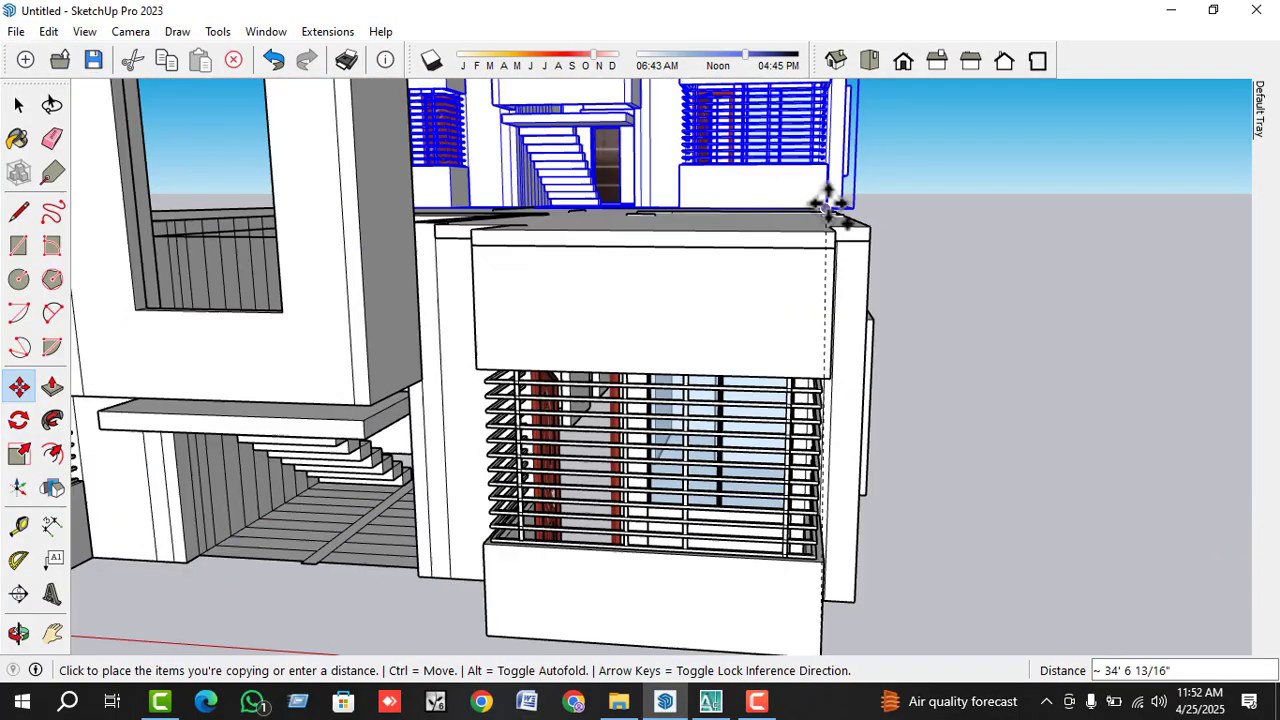
pyautogui.press('Escape')
pyautogui.scroll(-3, 691, 400)
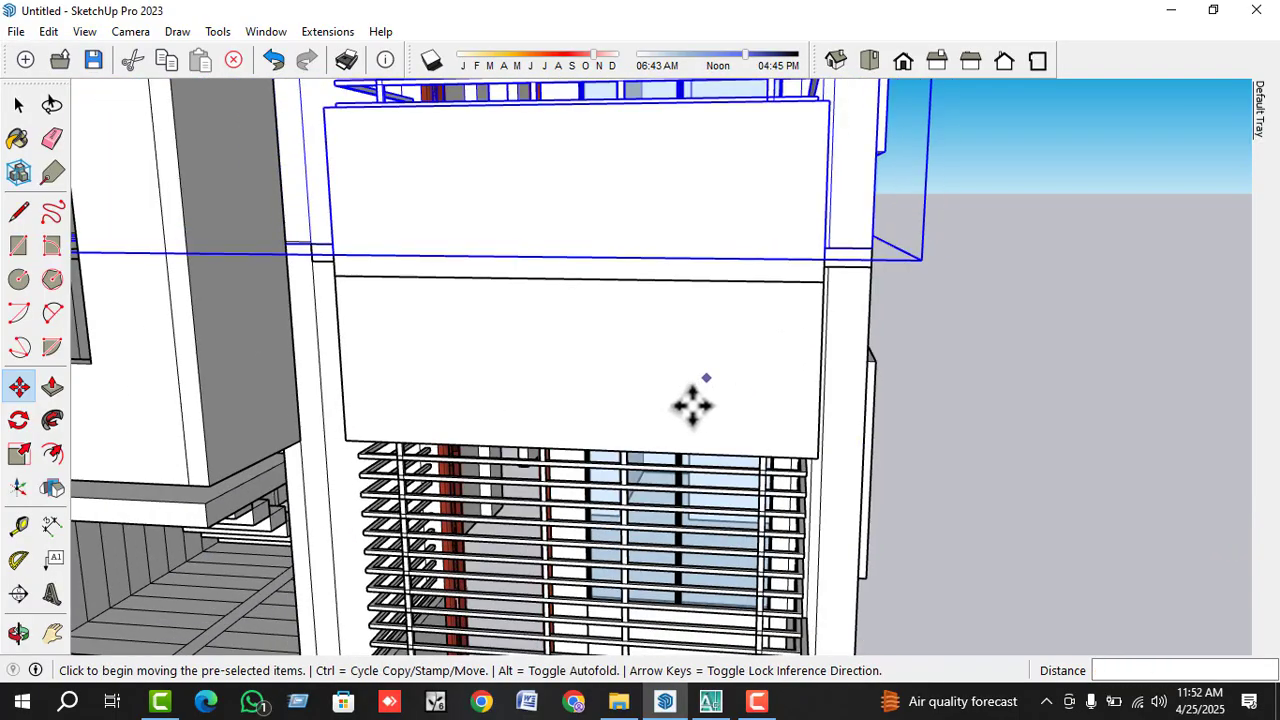
pyautogui.press('space')
pyautogui.click(894, 417)
# - Open the upper-storey copy and delete its U-shaped frame in front of the staircase
pyautogui.scroll(-1, 792, 490)
pyautogui.moveTo(785, 497); pyautogui.dragTo(686, 318, button='middle')
pyautogui.click(688, 306)
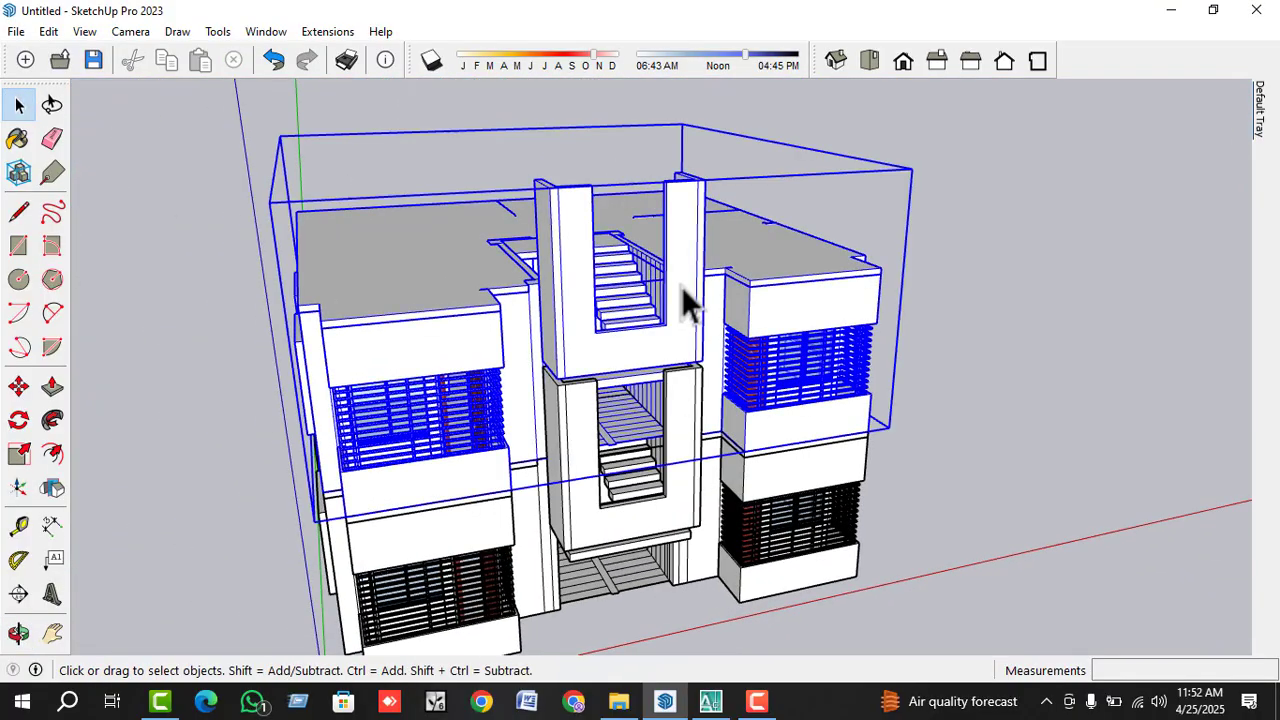
pyautogui.doubleClick(688, 306)
pyautogui.click(688, 306)
pyautogui.press('Delete')
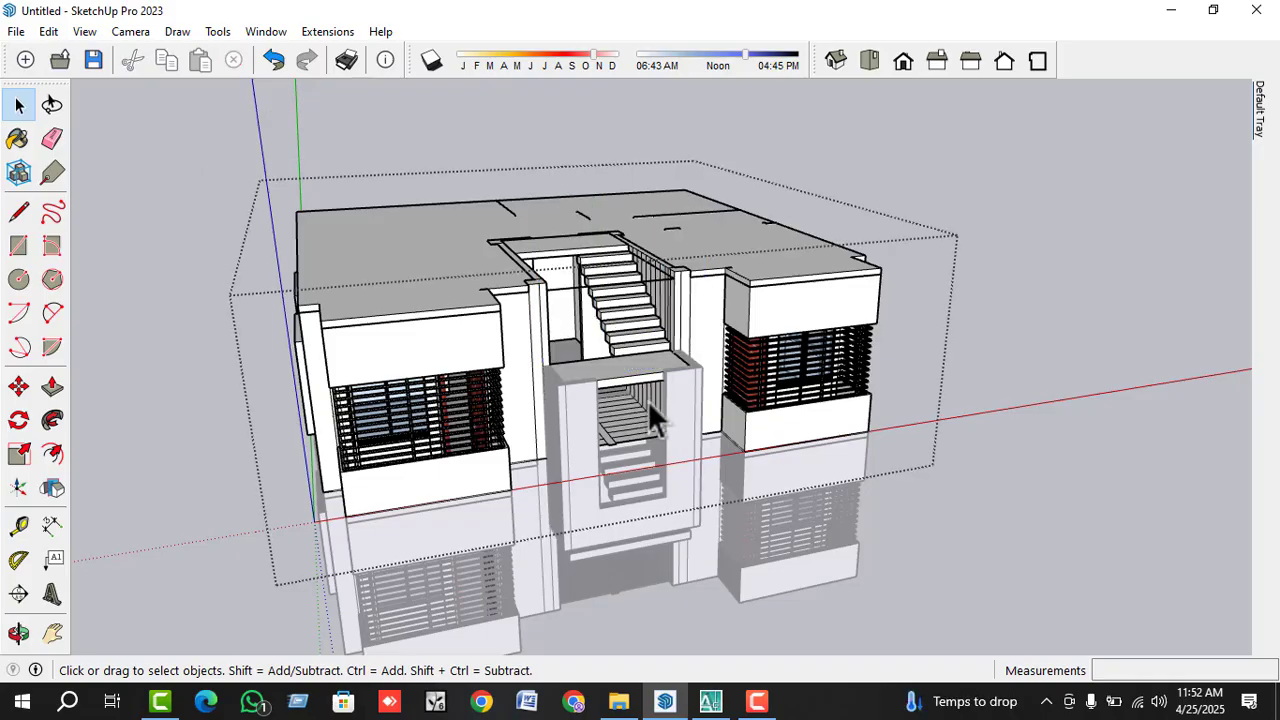
# - Open the ground-floor house group and the U-shaped staircase frame inside it for editing
pyautogui.scroll(5, 665, 395)
pyautogui.moveTo(680, 390); pyautogui.dragTo(680, 445, button='middle')
pyautogui.scroll(2, 700, 430)
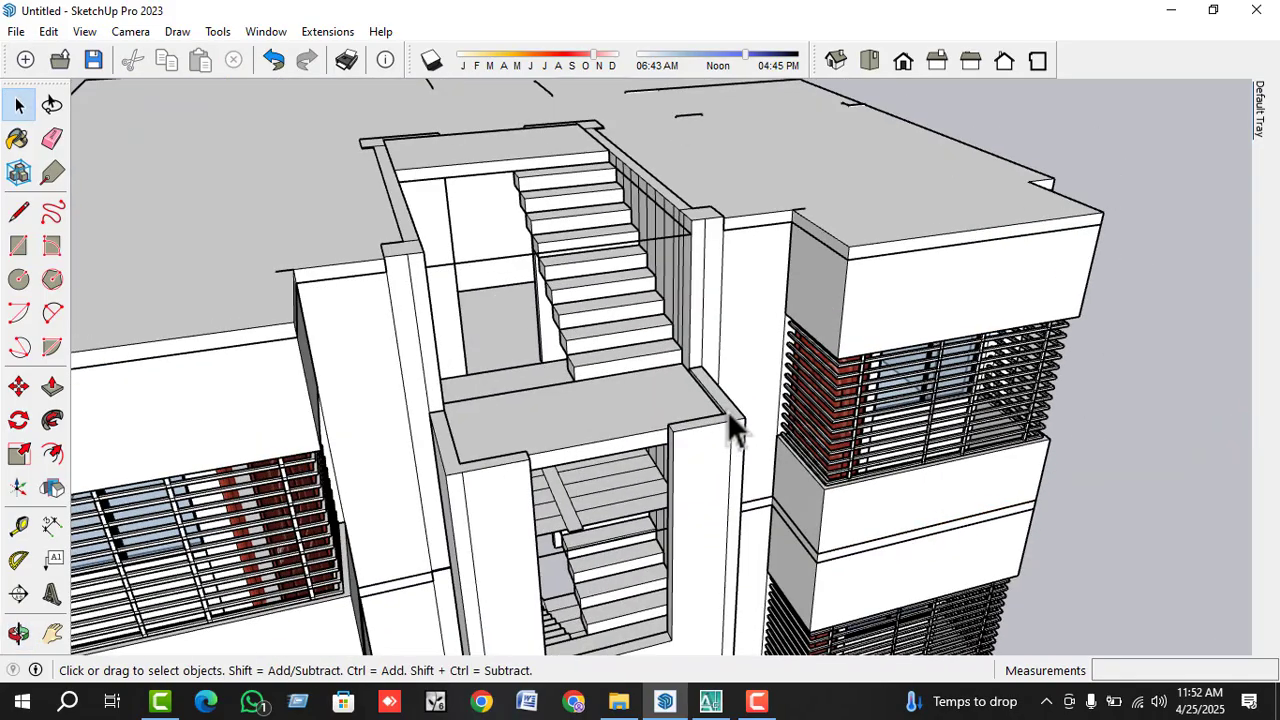
pyautogui.scroll(2, 731, 420)
pyautogui.doubleClick(729, 414)
pyautogui.click(729, 412)
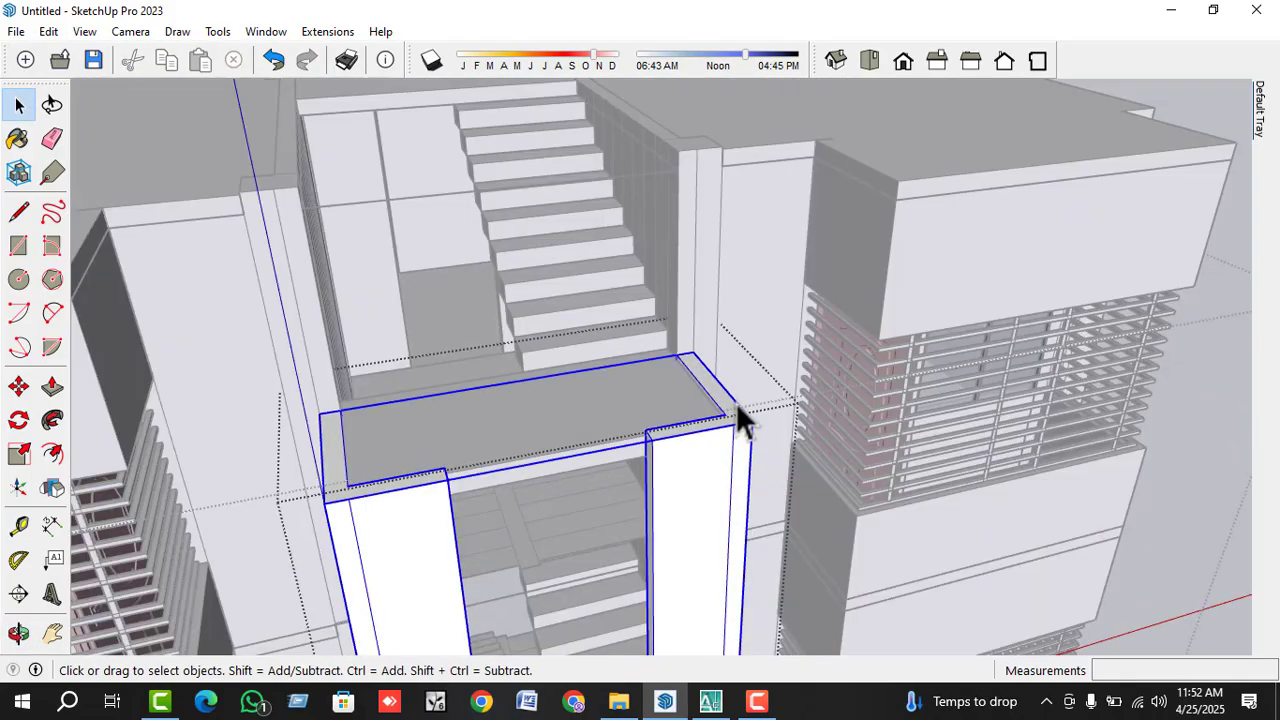
pyautogui.doubleClick(734, 413)
# - Extrude the top faces of the staircase frame's right and left pillars upward 4' 8 7/8"
pyautogui.click(731, 420)
pyautogui.scroll(-1, 731, 420)
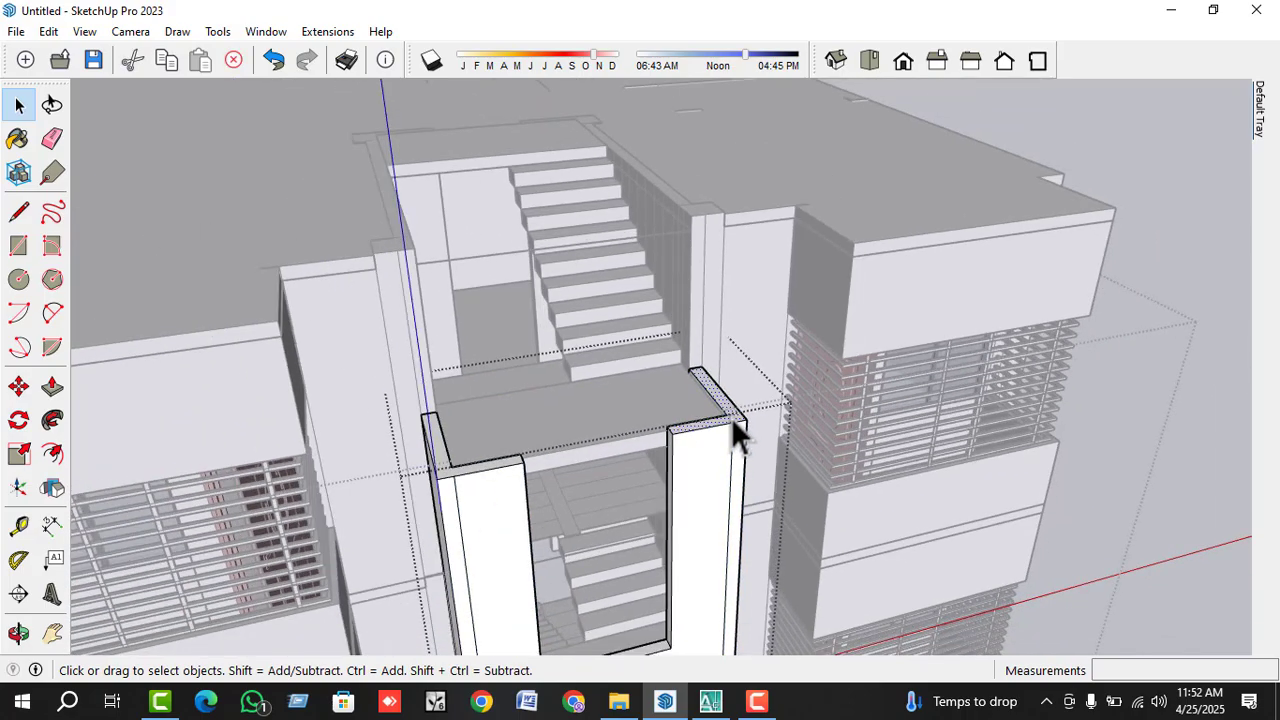
pyautogui.scroll(-1, 731, 417)
pyautogui.press('p')
pyautogui.click(731, 417)
pyautogui.click(831, 290)
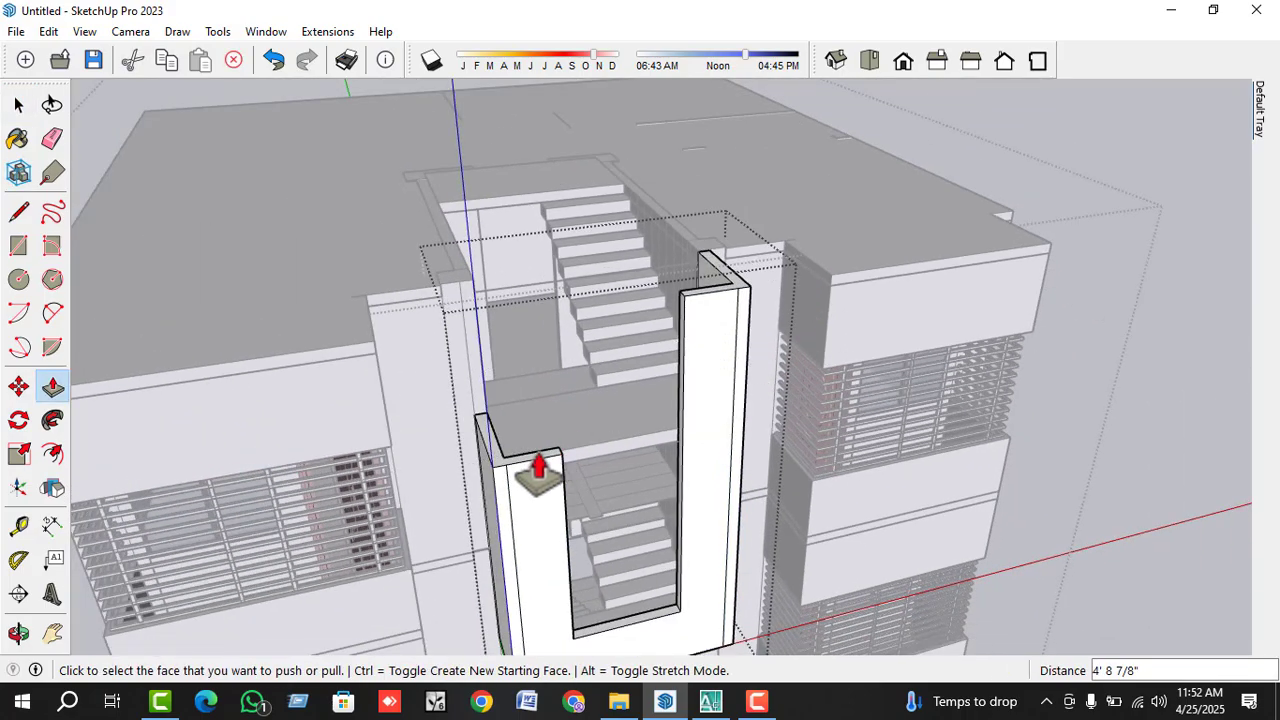
pyautogui.click(505, 470)
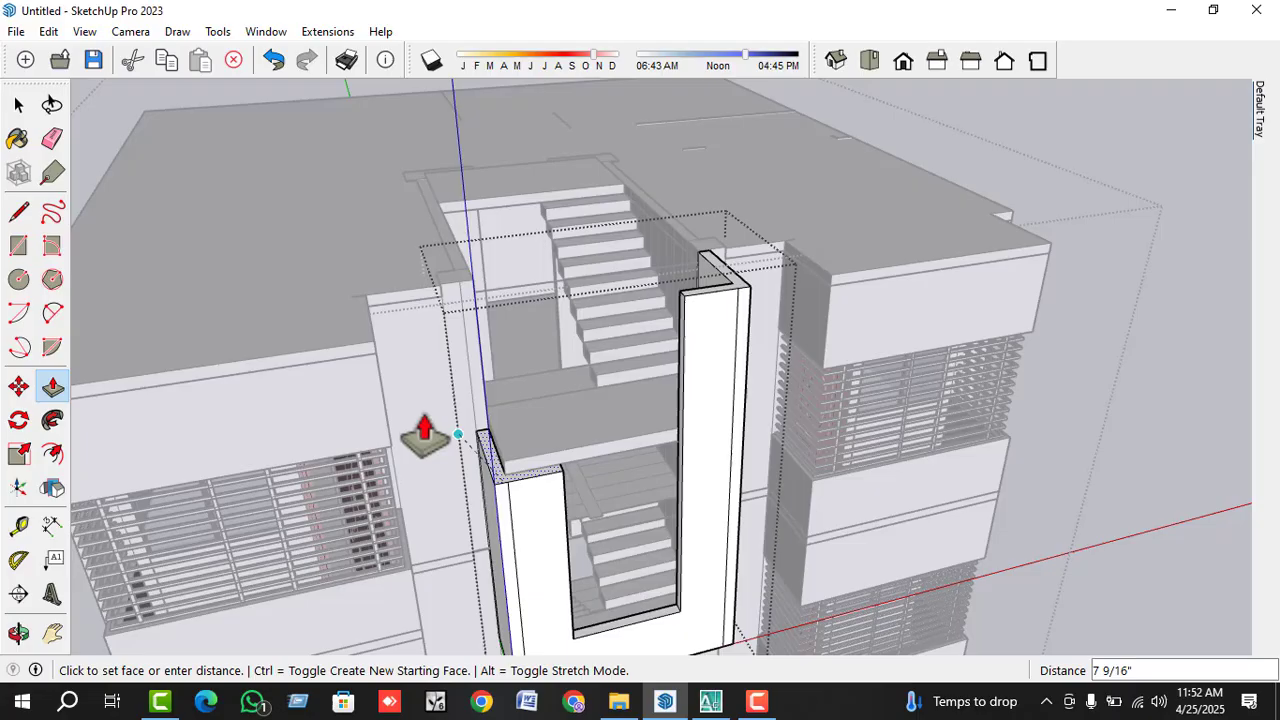
pyautogui.click(726, 300)
# - Extrude the top face of the frame's right pillar upward by a further 8' 6"
pyautogui.scroll(3, 726, 300)
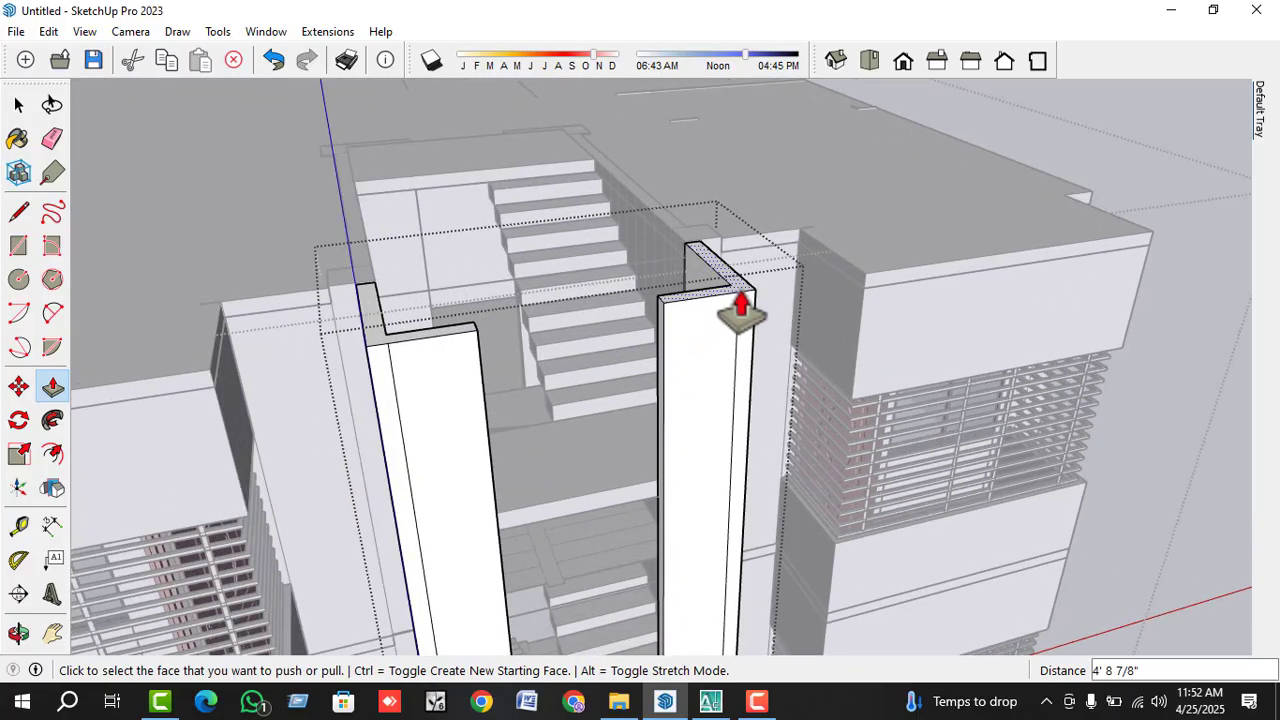
pyautogui.click(737, 286)
pyautogui.click(748, 265)
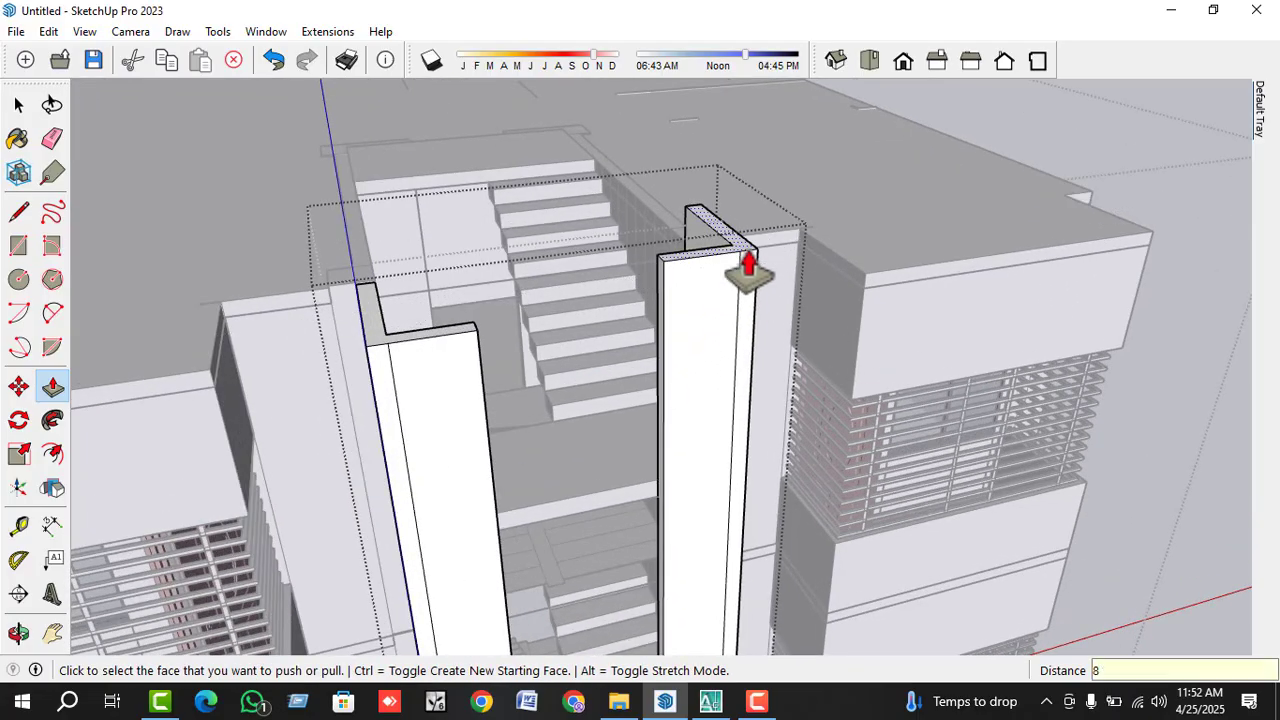
pyautogui.click(748, 265)
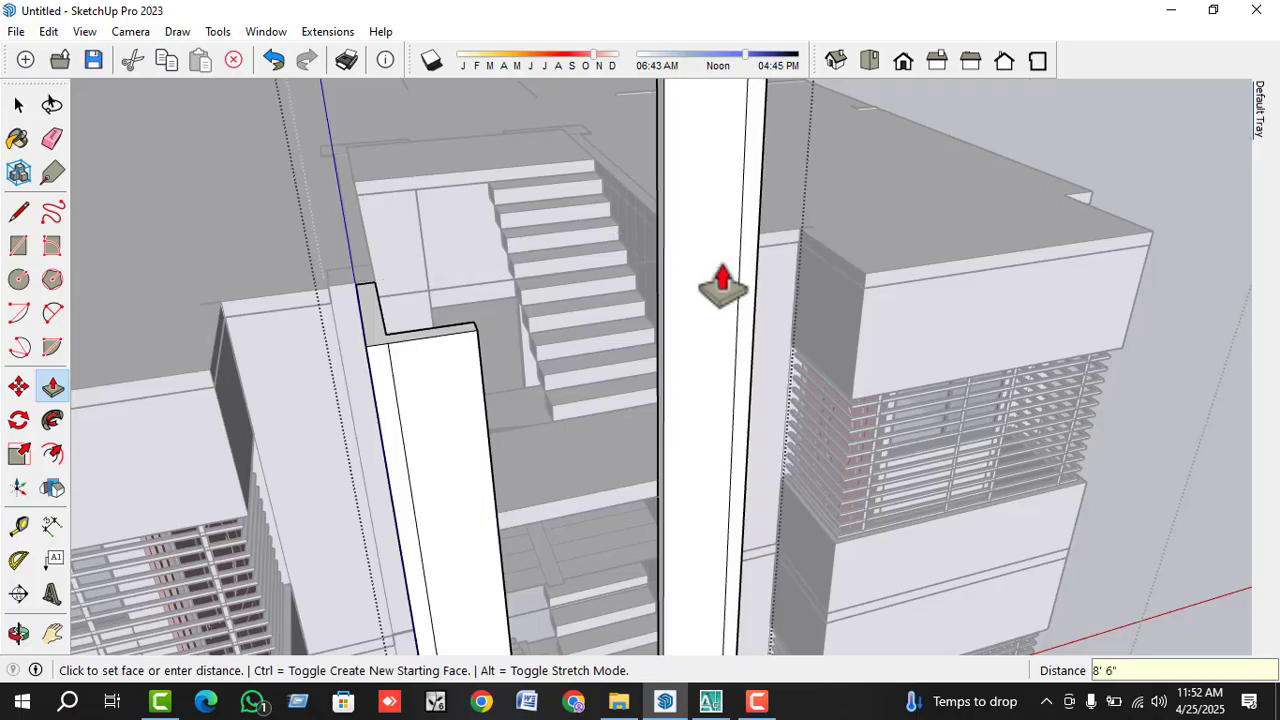
pyautogui.click(720, 277)
pyautogui.press('space')
pyautogui.scroll(-3, 377, 341)
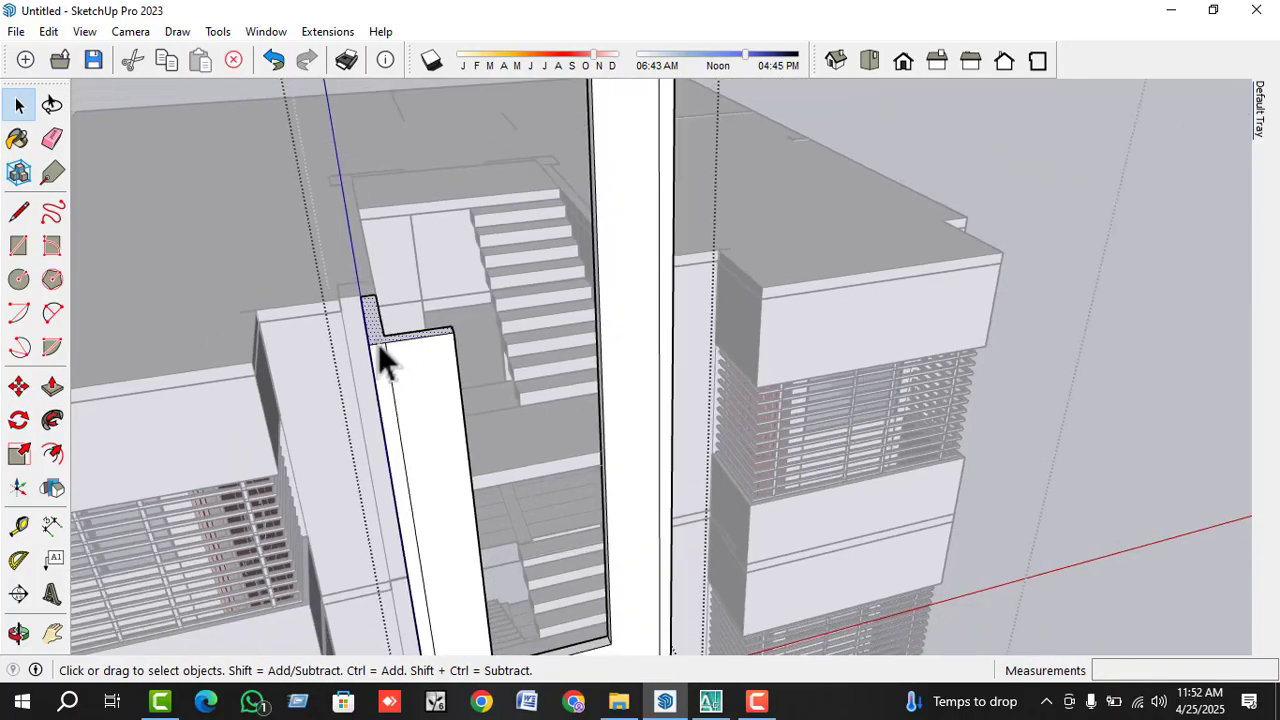
pyautogui.press('p')
pyautogui.click(379, 365)
pyautogui.click(590, 185)
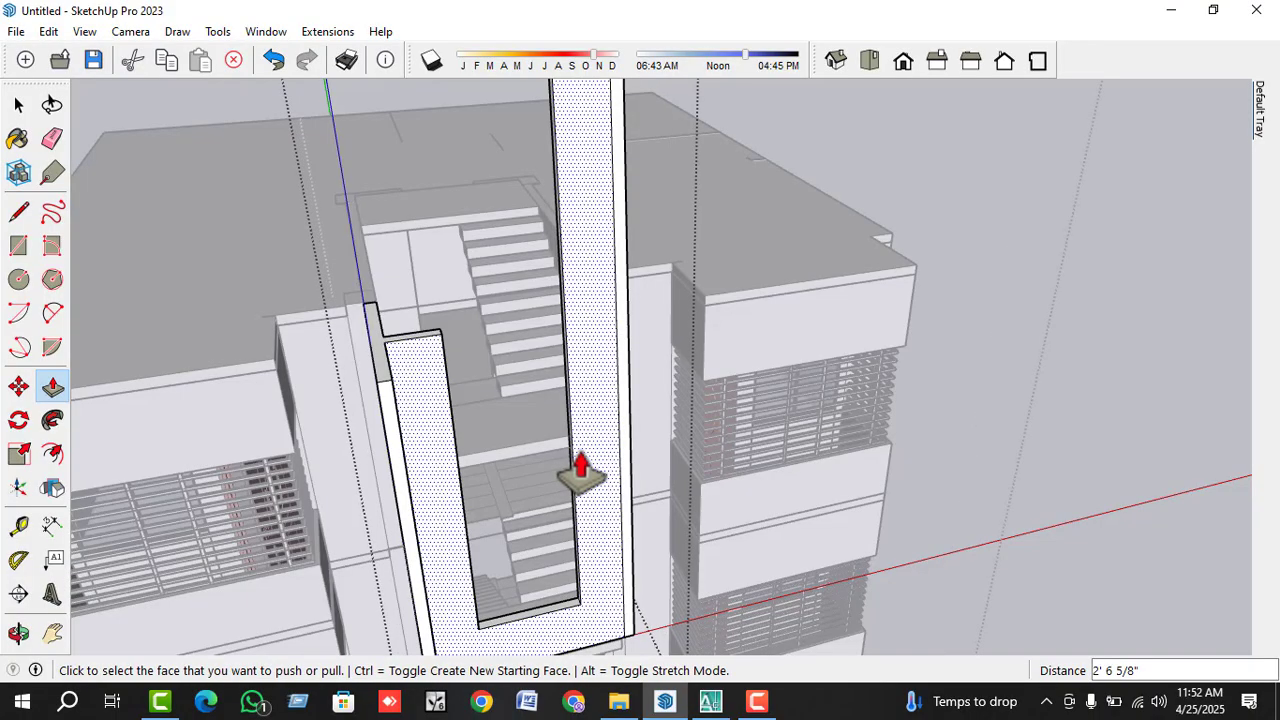
pyautogui.scroll(-4, 580, 463)
pyautogui.hotkey('ctrl', 'z')
# - Extrude the top face of the frame's left pillar upward 8' 6", level with the right pillar, and close the group
pyautogui.scroll(3, 490, 425)
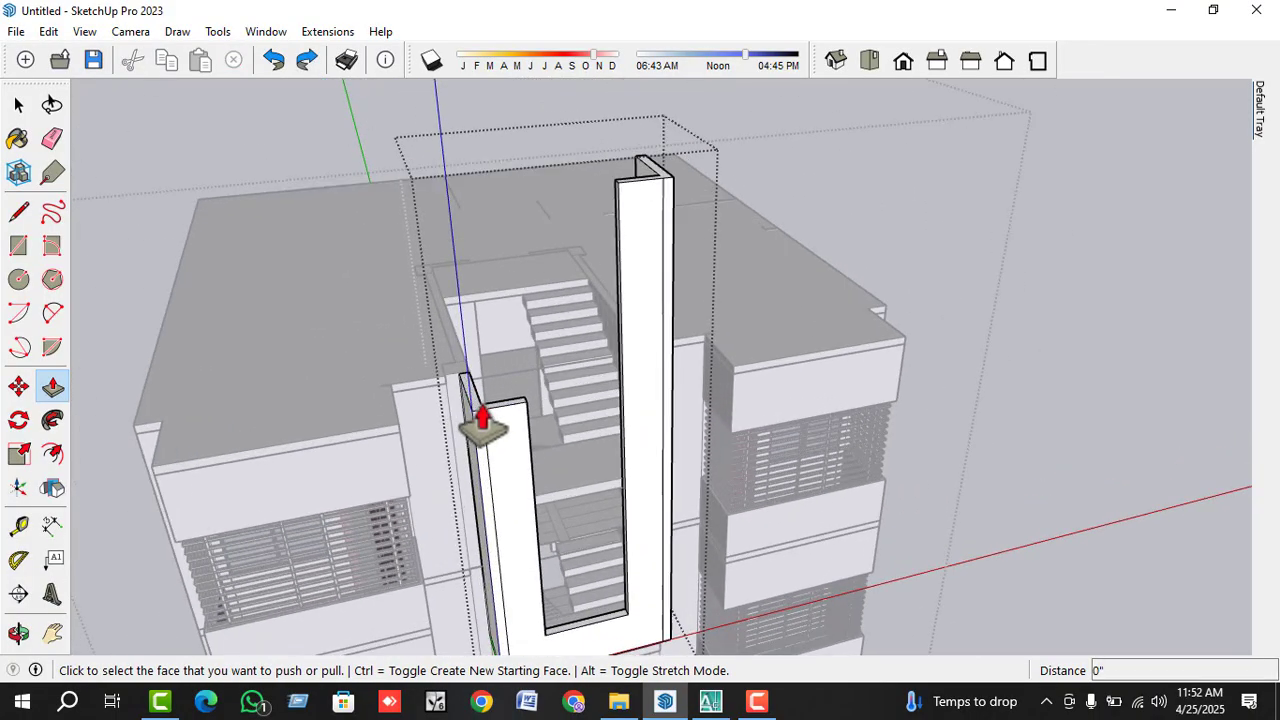
pyautogui.click(481, 420)
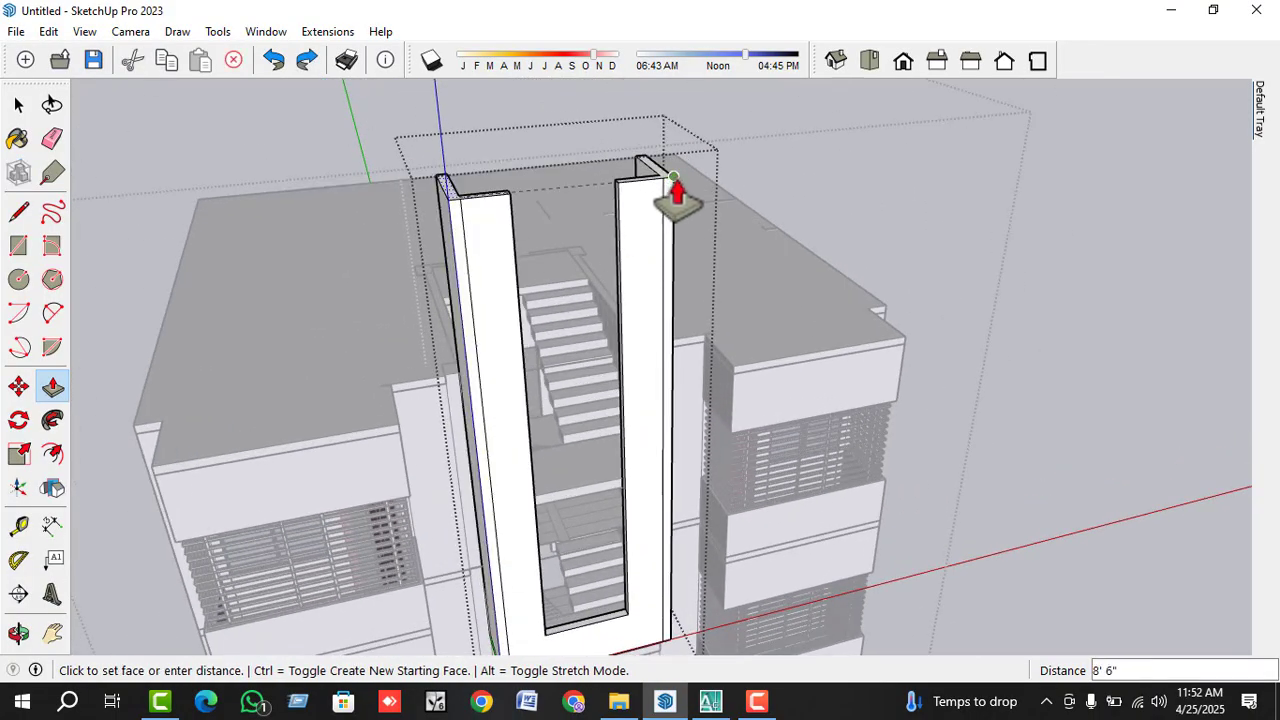
pyautogui.click(676, 190)
pyautogui.press('space')
pyautogui.scroll(-3, 798, 344)
pyautogui.moveTo(798, 352); pyautogui.dragTo(668, 380, button='middle')
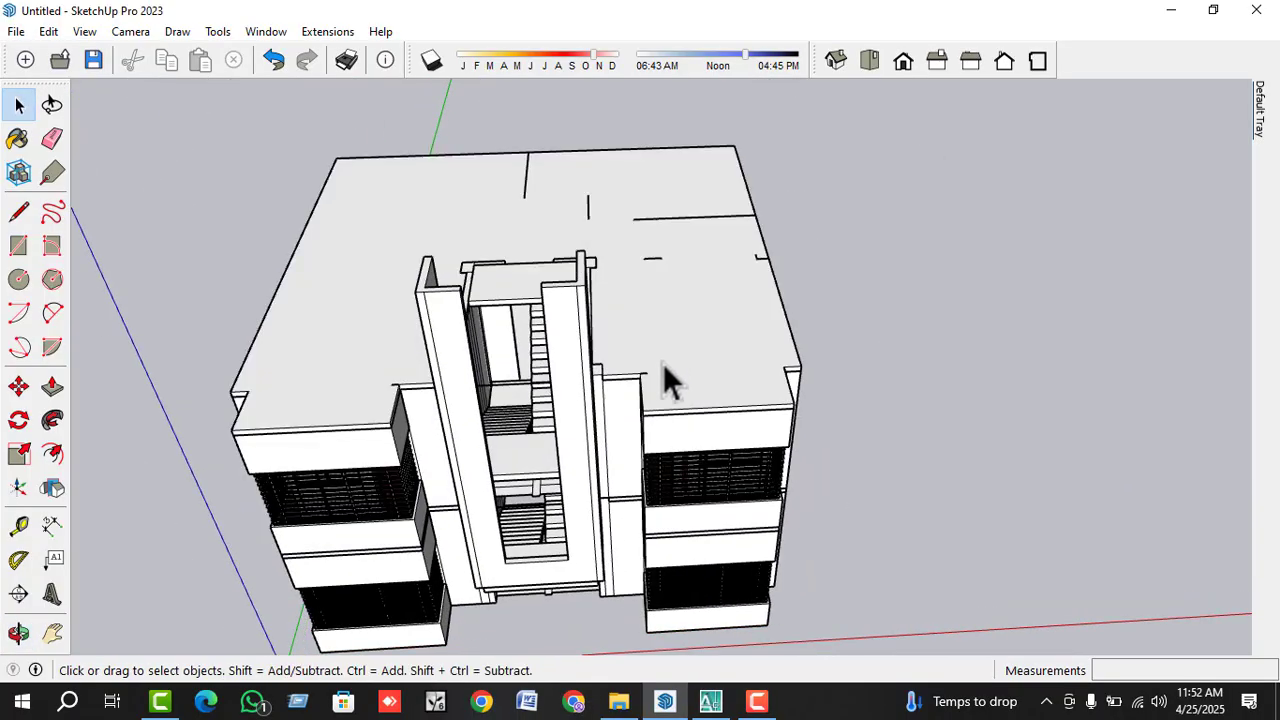
# - Extrude the top faces of the stairwell's right wall and its front column upward 8' 5 7/16", level with the frame pillars
pyautogui.scroll(6, 603, 354)
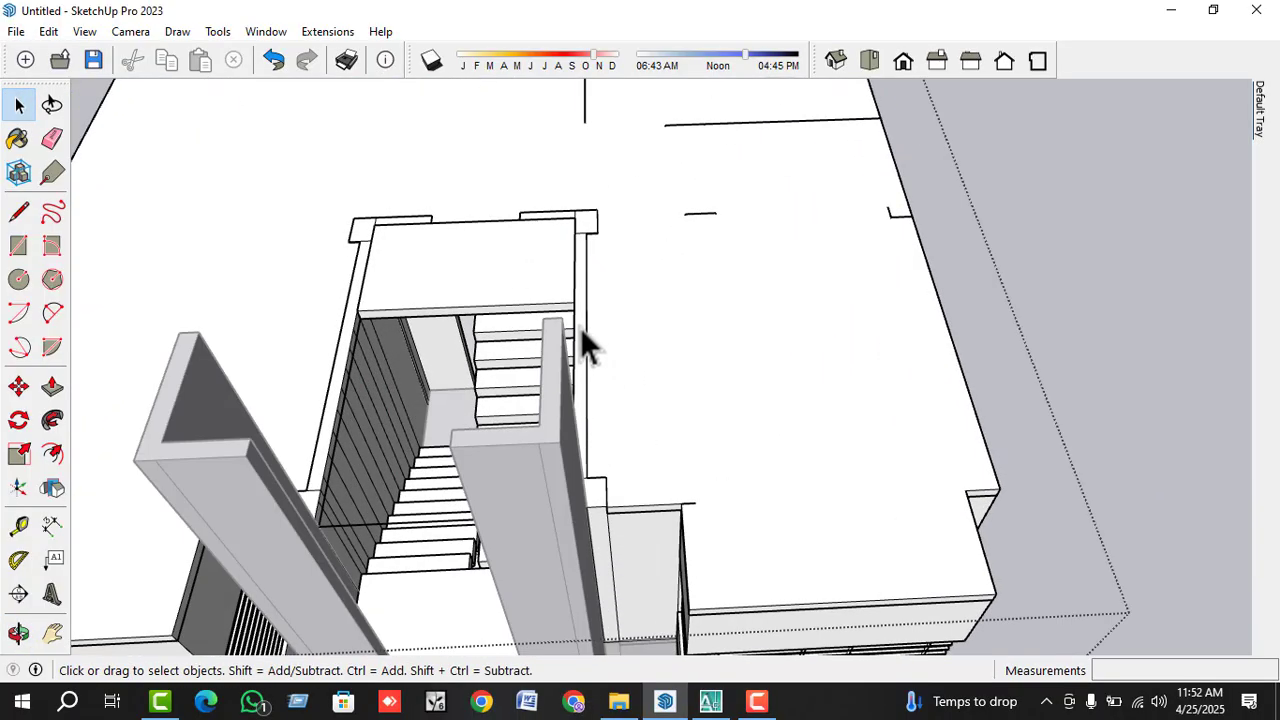
pyautogui.click(582, 333)
pyautogui.press('p')
pyautogui.click(583, 352)
pyautogui.click(551, 374)
pyautogui.moveTo(543, 457); pyautogui.dragTo(638, 475, button='middle')
pyautogui.click(638, 475)
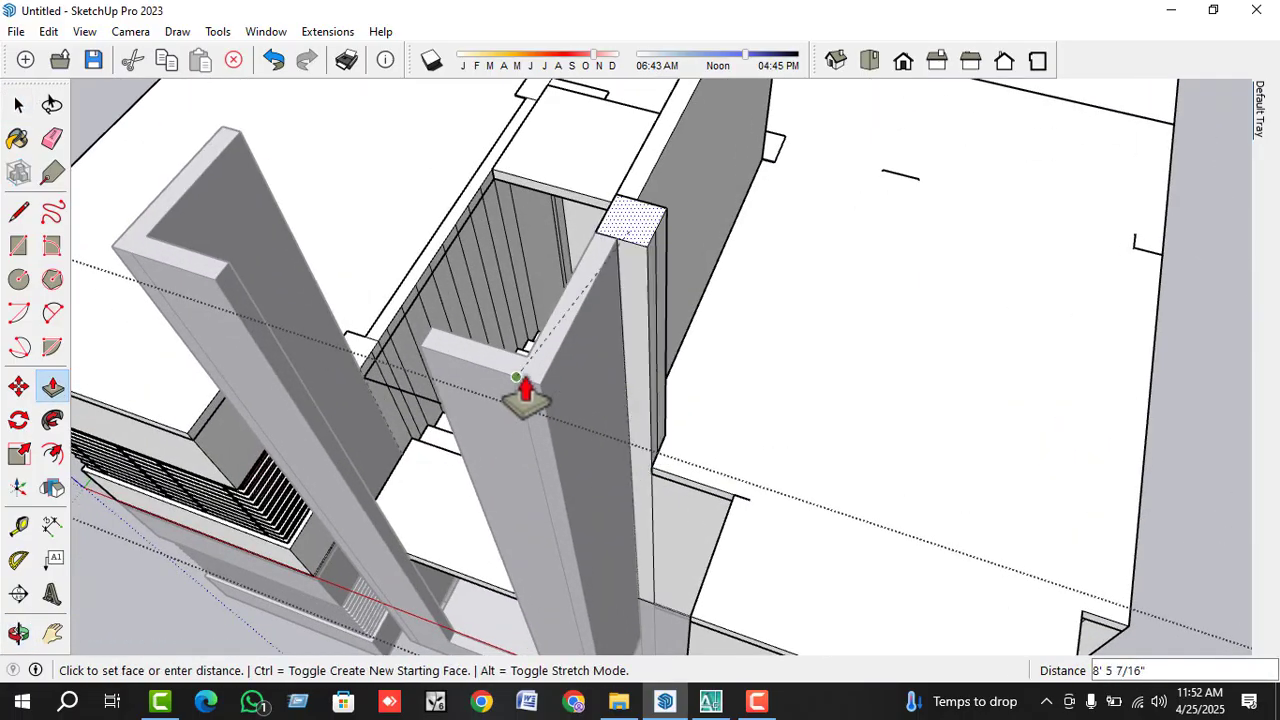
# - Extrude the top faces of the stairwell's left front column and left wall upward 8' 5 7/16" to match
pyautogui.moveTo(523, 386); pyautogui.dragTo(350, 460, button='middle')
pyautogui.click(266, 525)
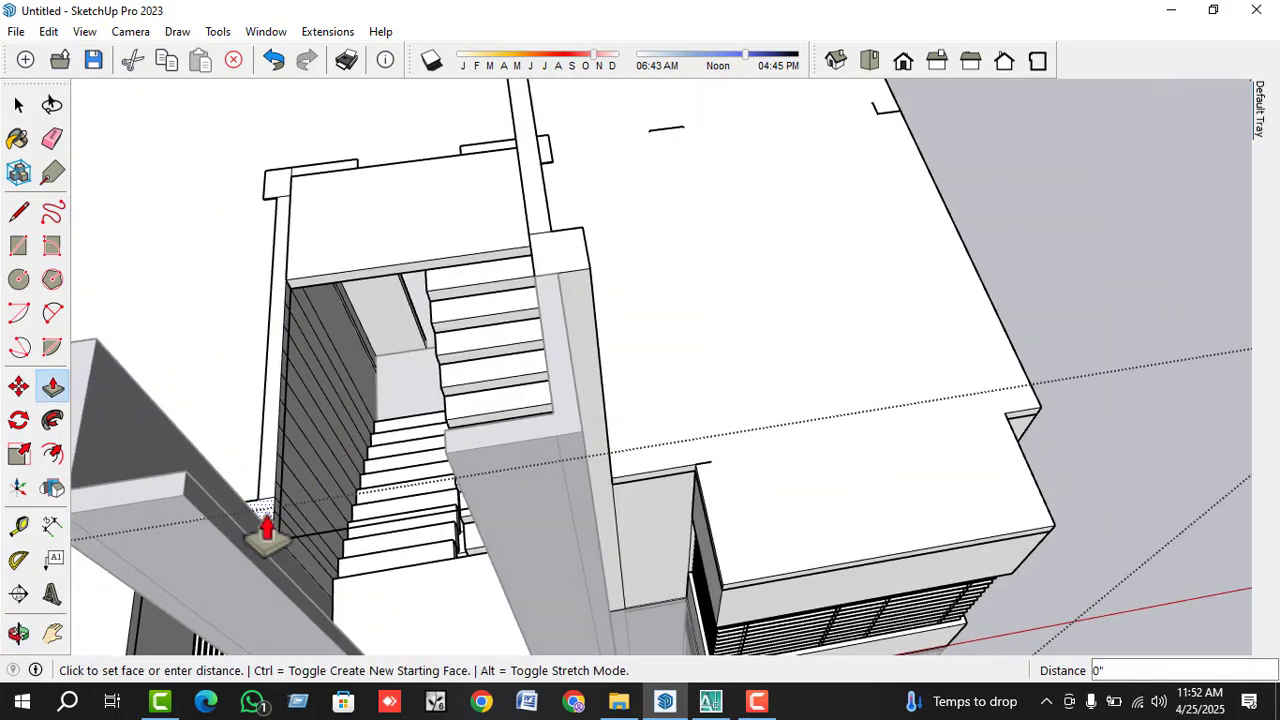
pyautogui.click(395, 462)
pyautogui.click(263, 457)
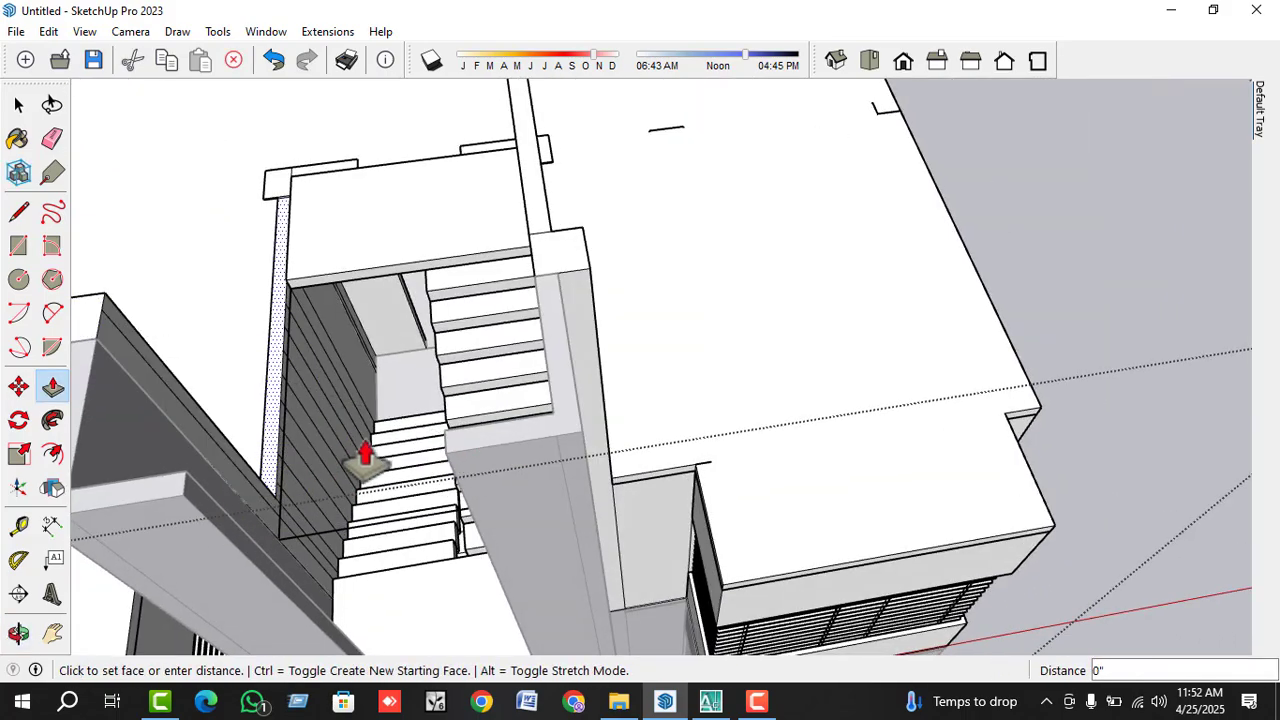
pyautogui.click(505, 452)
# - Extrude the rear stub walls and both rear corner columns of the stairwell upward 8' 5 7/16", level with the side walls
pyautogui.moveTo(516, 484); pyautogui.dragTo(490, 222, button='middle')
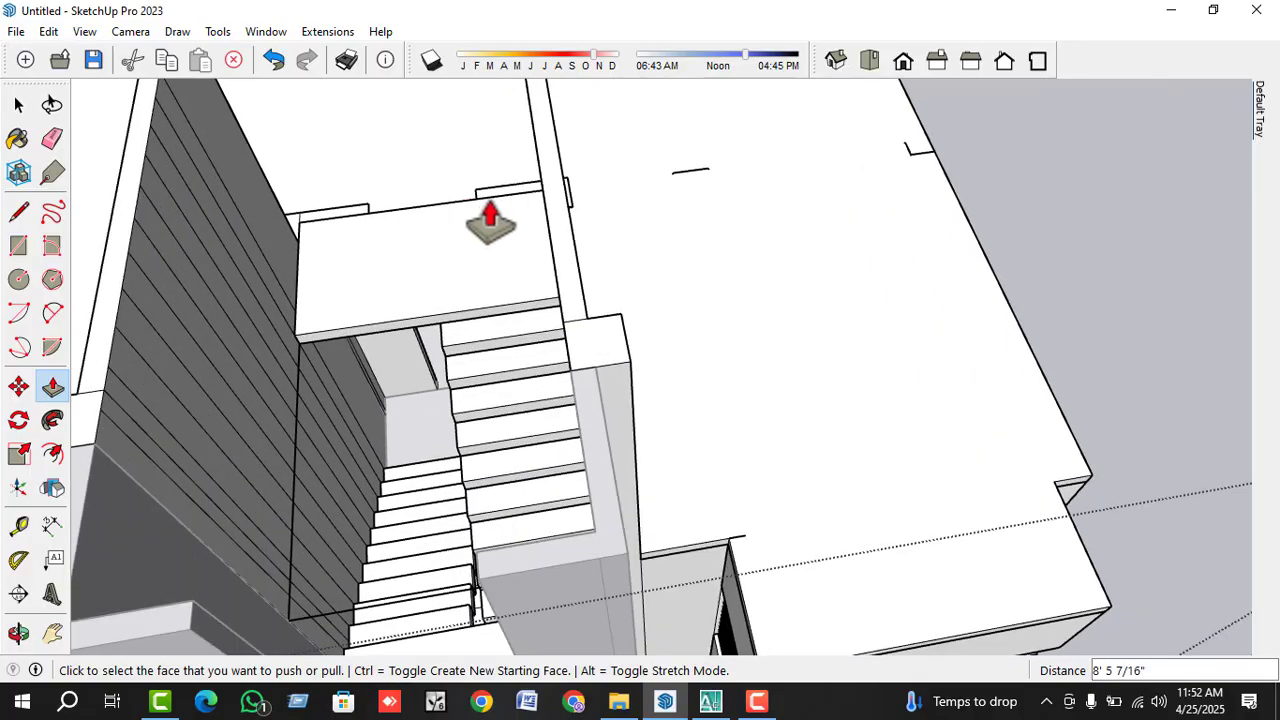
pyautogui.click(512, 205)
pyautogui.click(567, 235)
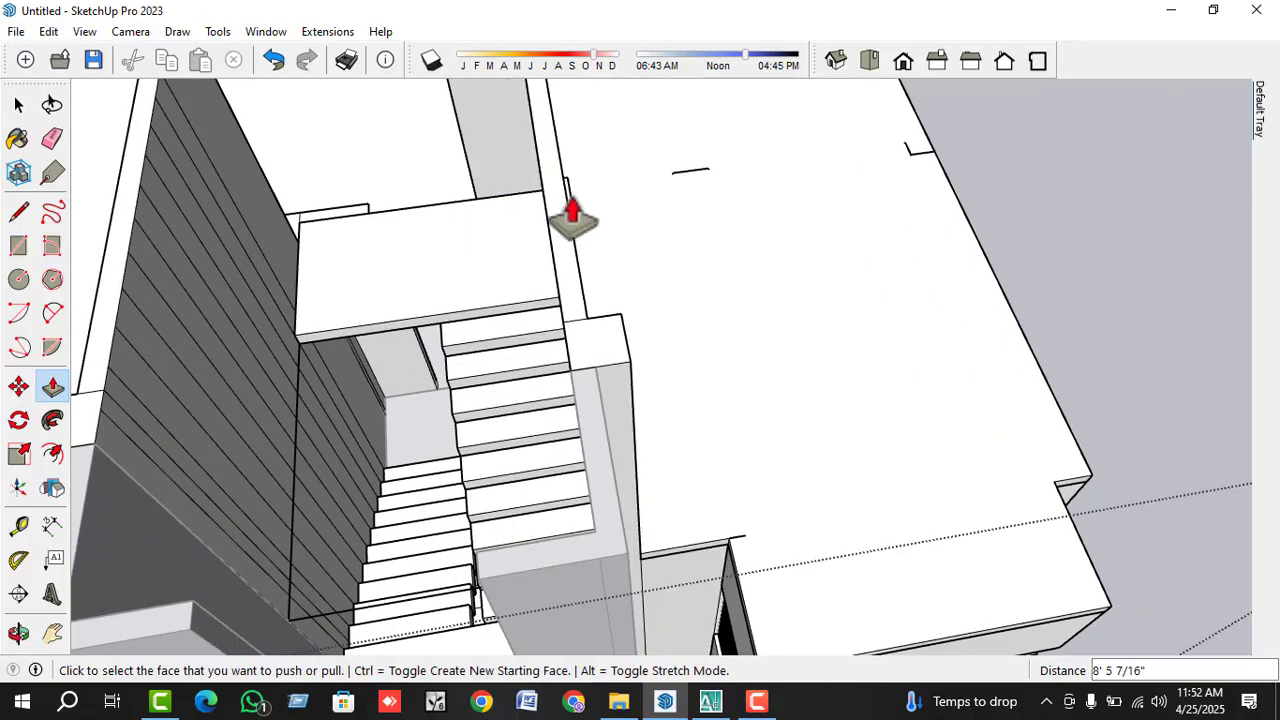
pyautogui.click(568, 229)
pyautogui.click(562, 222)
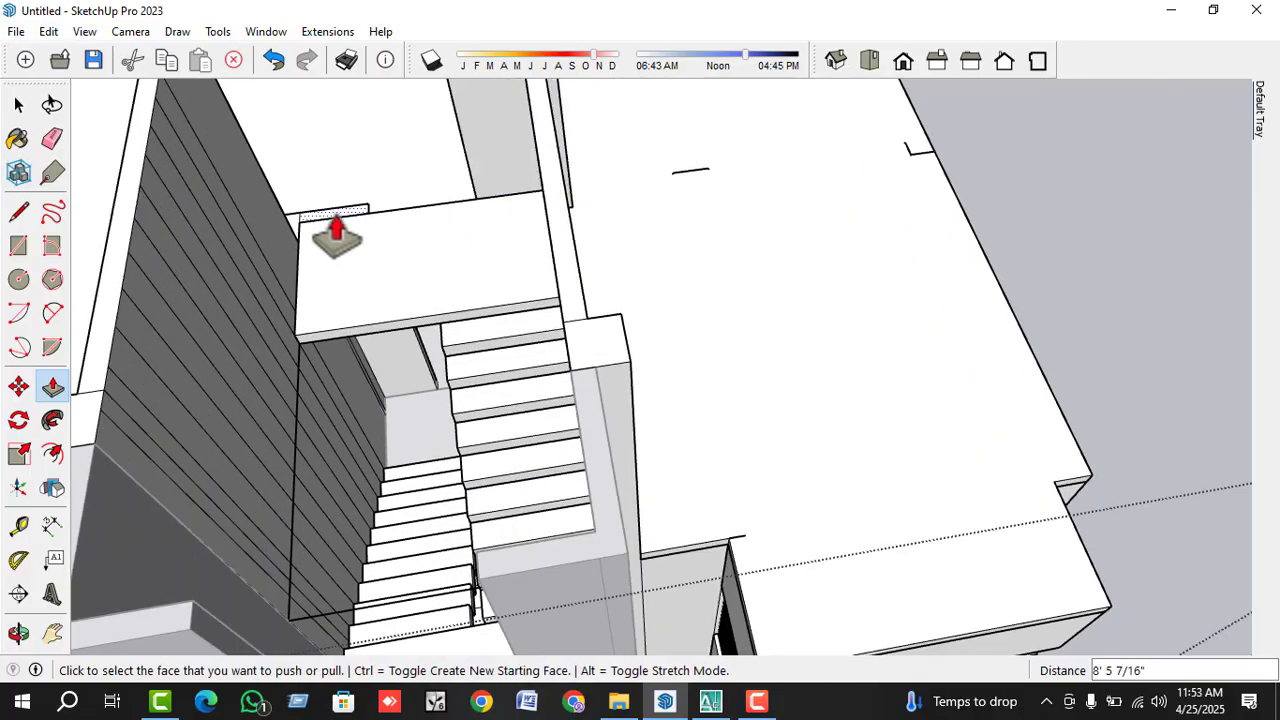
pyautogui.click(326, 222)
pyautogui.click(118, 298)
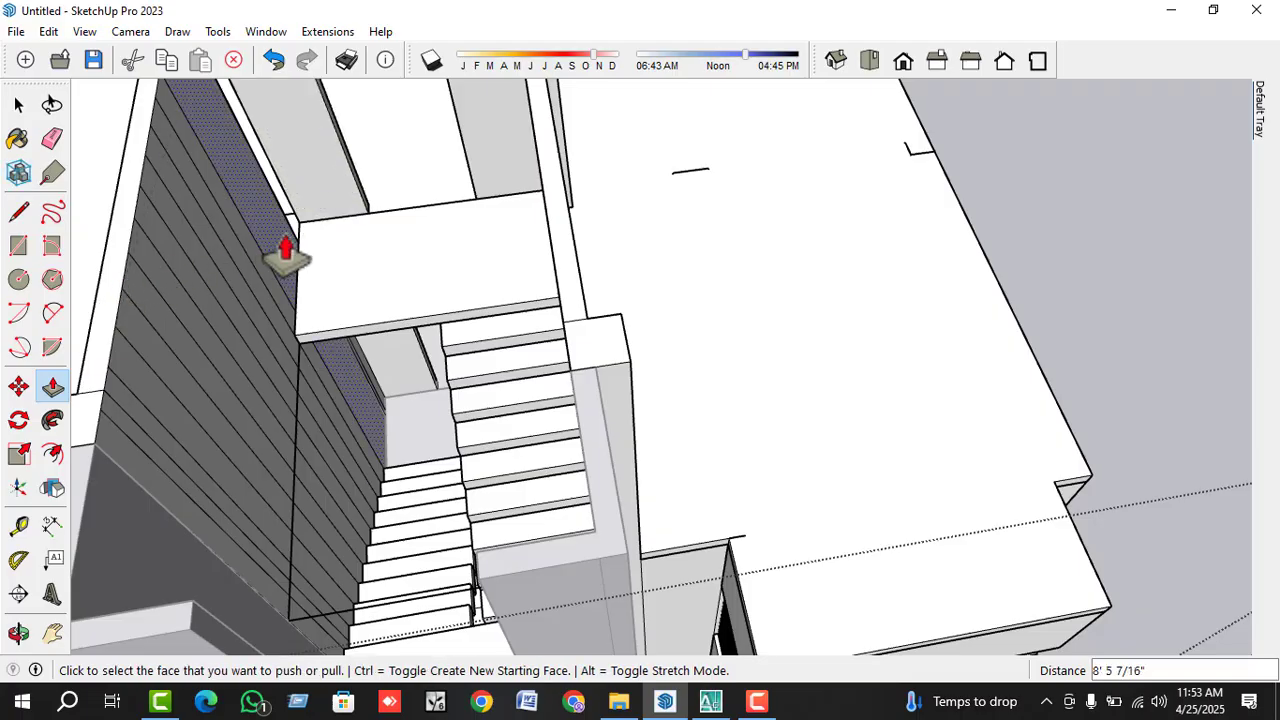
pyautogui.click(298, 245)
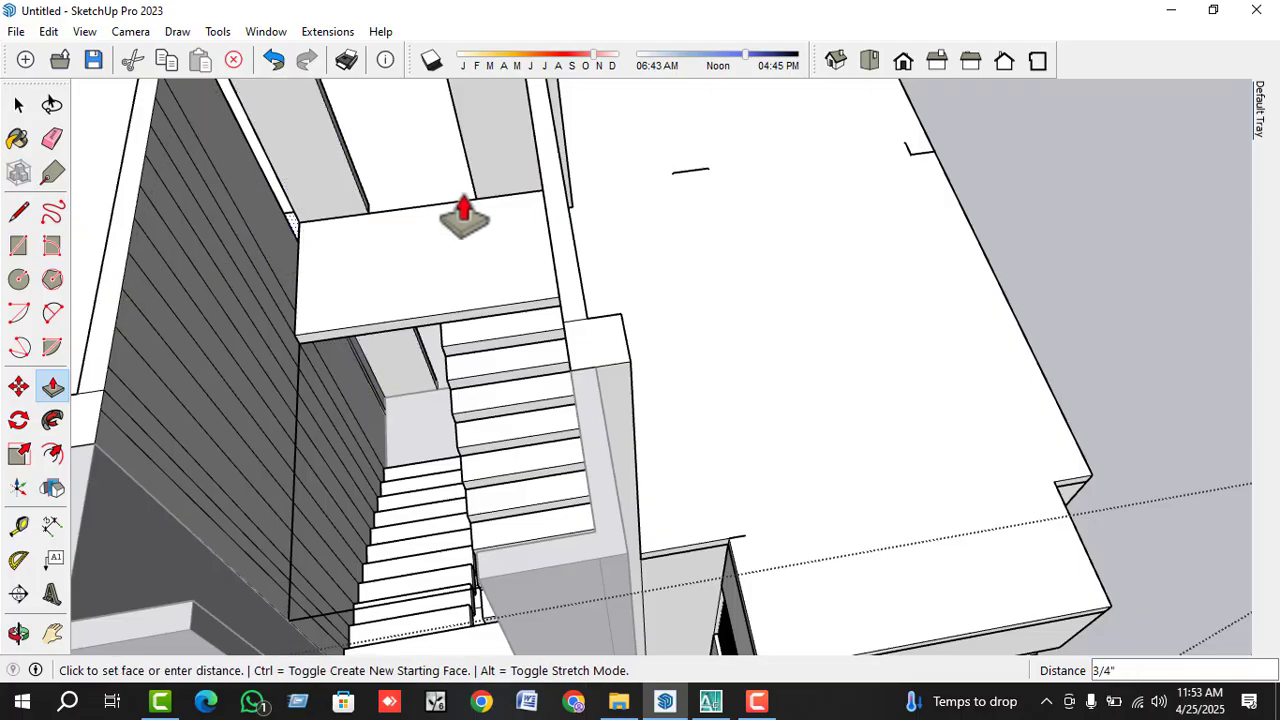
pyautogui.click(562, 222)
pyautogui.press('space')
# - Draw a rectangle bridging the gap between the tops of the rear stub walls, group it and open the group
pyautogui.moveTo(571, 223); pyautogui.dragTo(629, 357, button='middle')
pyautogui.scroll(3, 428, 271)
pyautogui.press('r')
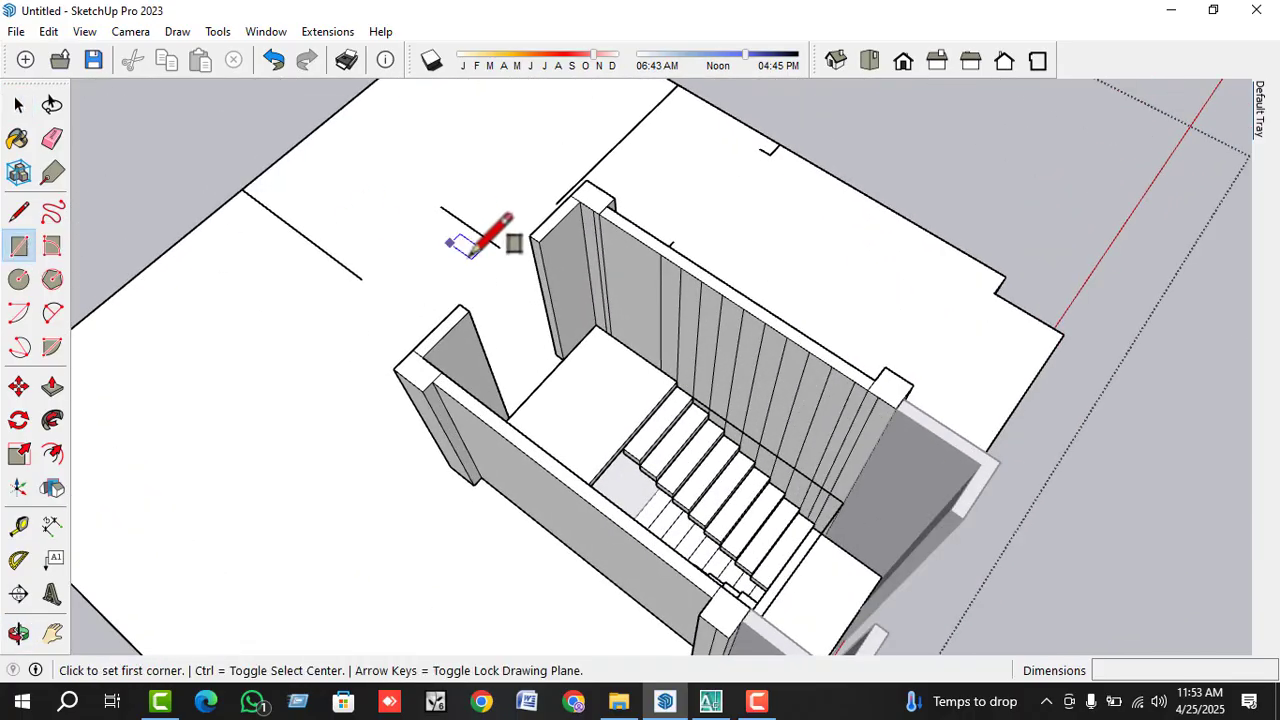
pyautogui.scroll(3, 465, 290)
pyautogui.click(446, 328)
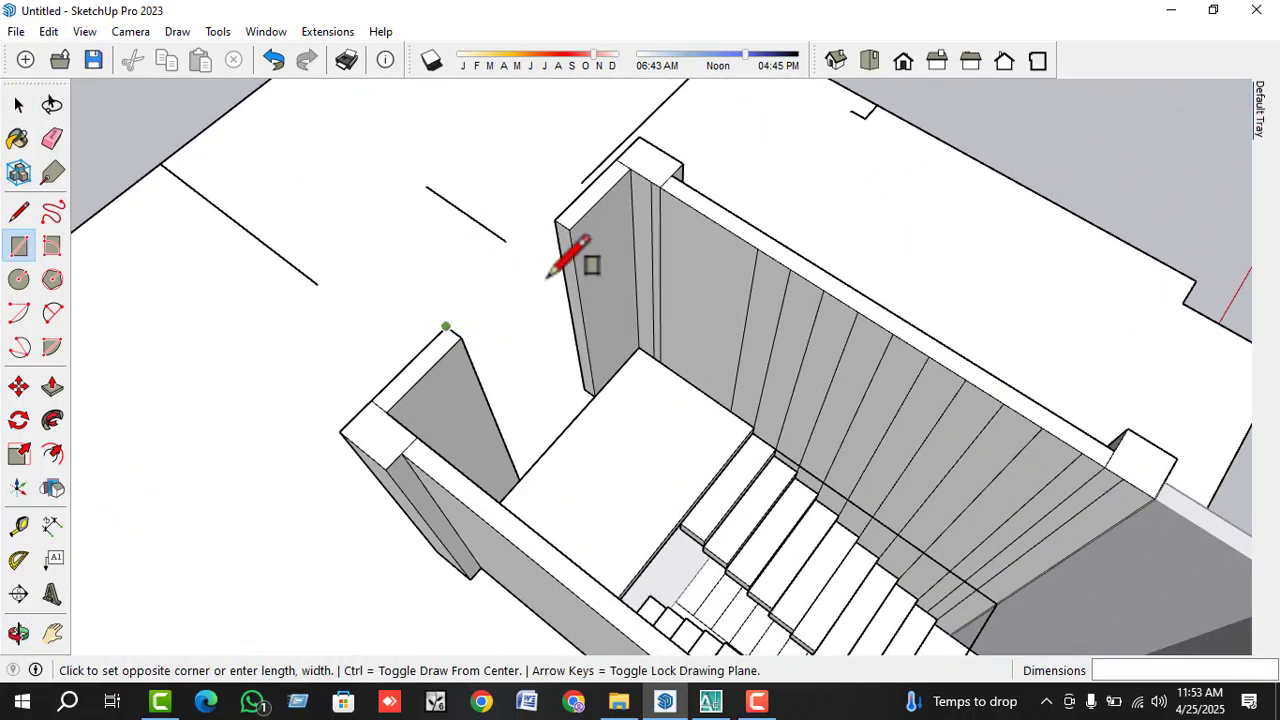
pyautogui.click(567, 229)
pyautogui.press('space')
pyautogui.click(503, 282)
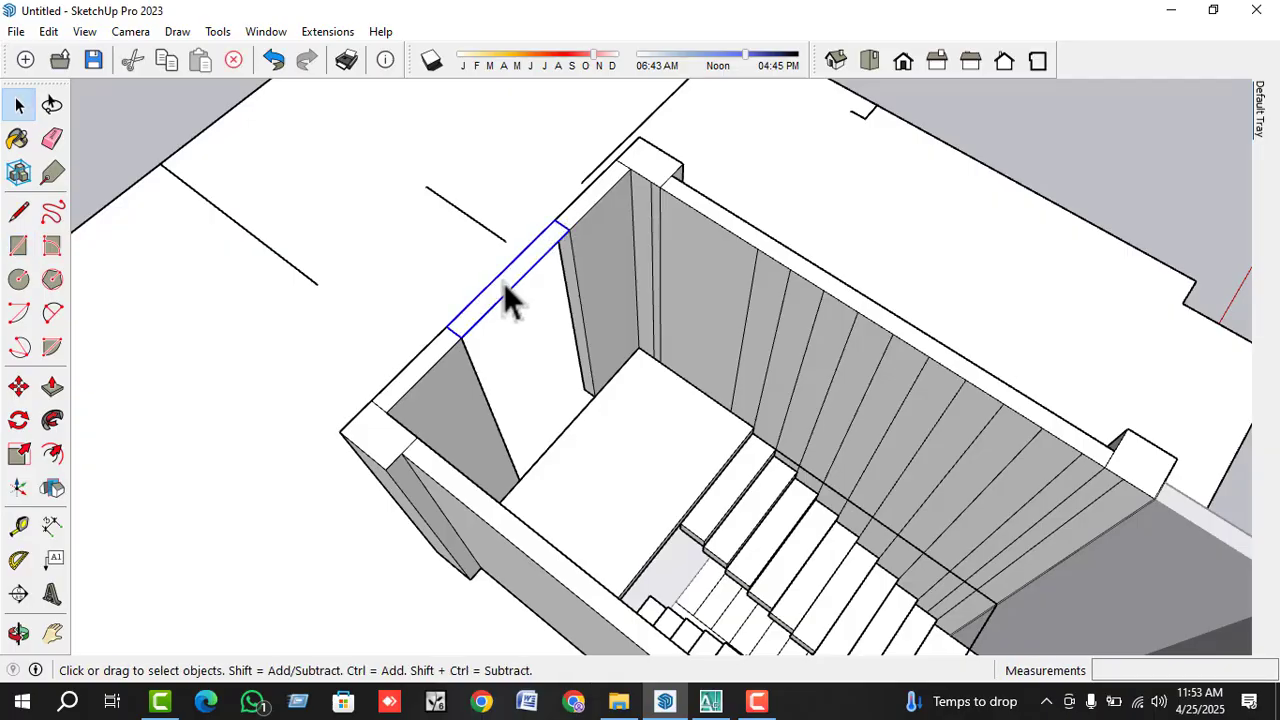
pyautogui.doubleClick(503, 282)
# - Extrude the rear bridging rectangle downward 3' to form the lintel above the opening, and close its group
pyautogui.press('p')
pyautogui.click(503, 283)
pyautogui.click(516, 325)
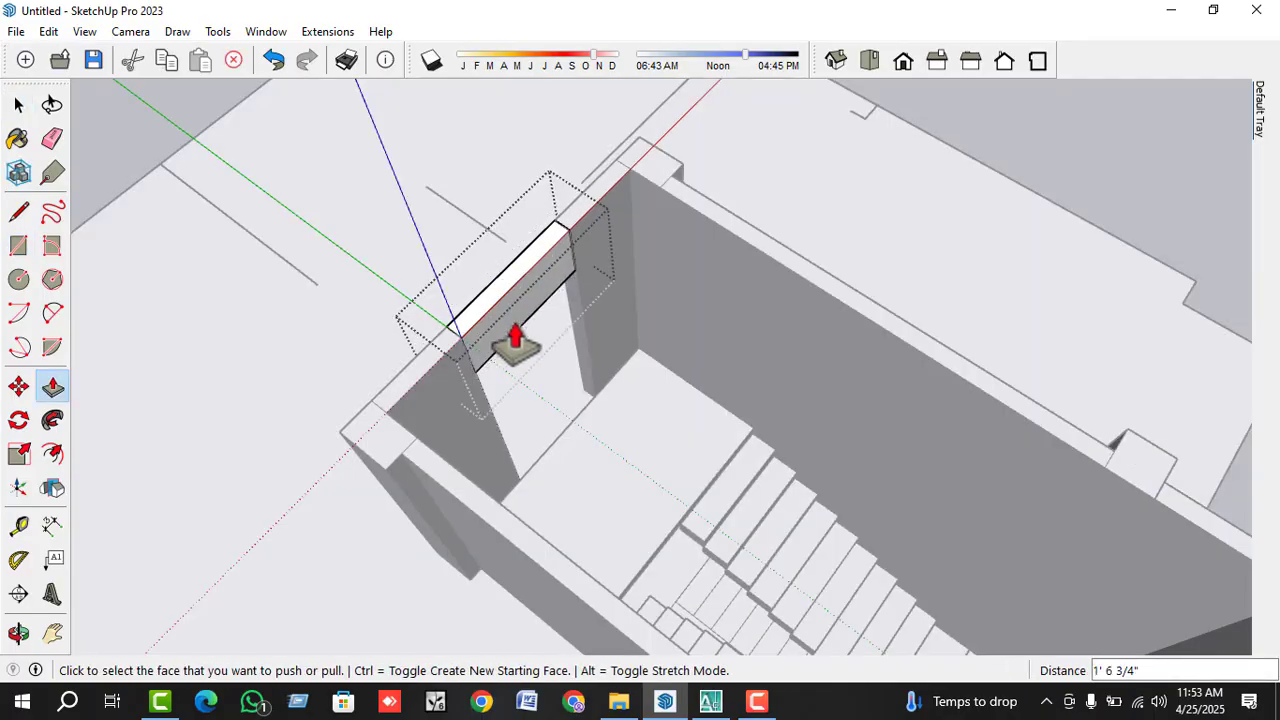
pyautogui.write("3'")
pyautogui.press('Return')
pyautogui.press('space')
pyautogui.scroll(-5, 516, 253)
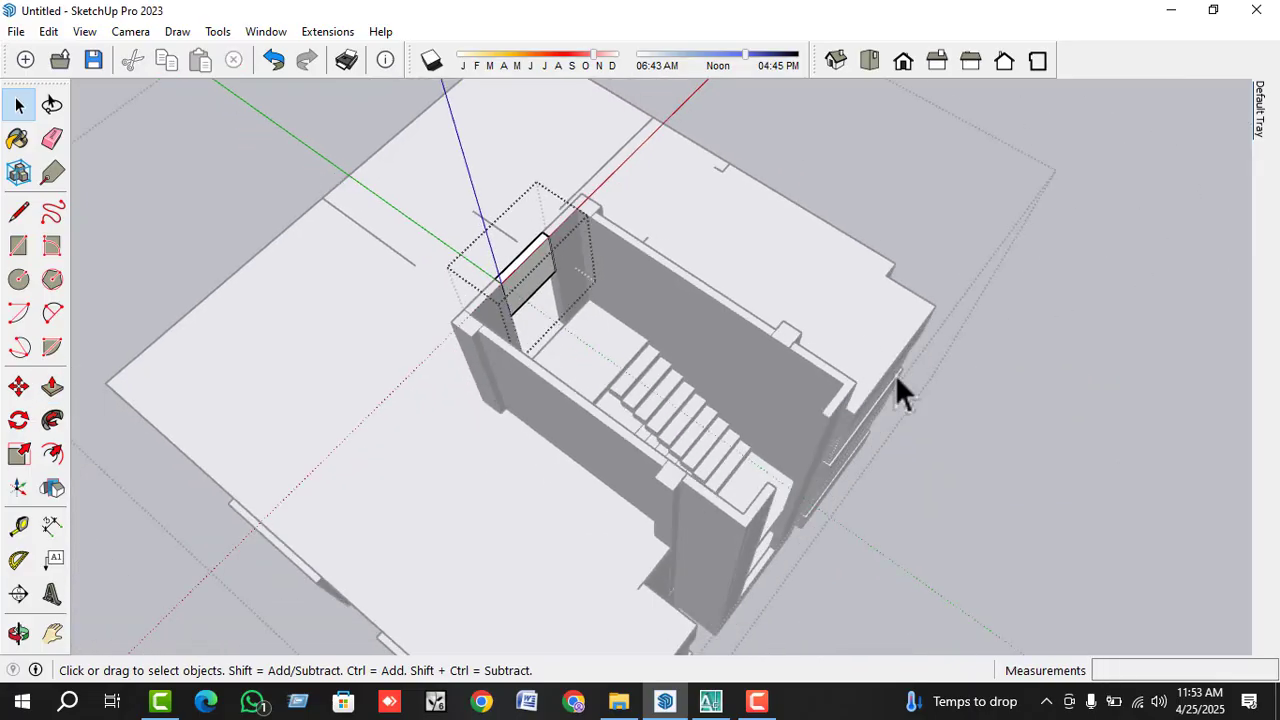
pyautogui.click(899, 487)
# - Draw a 4' by 5" rectangle between the tops of the two front frame pillars, group it and open the group
pyautogui.scroll(1, 899, 487)
pyautogui.scroll(2, 899, 487)
pyautogui.click(19, 245)
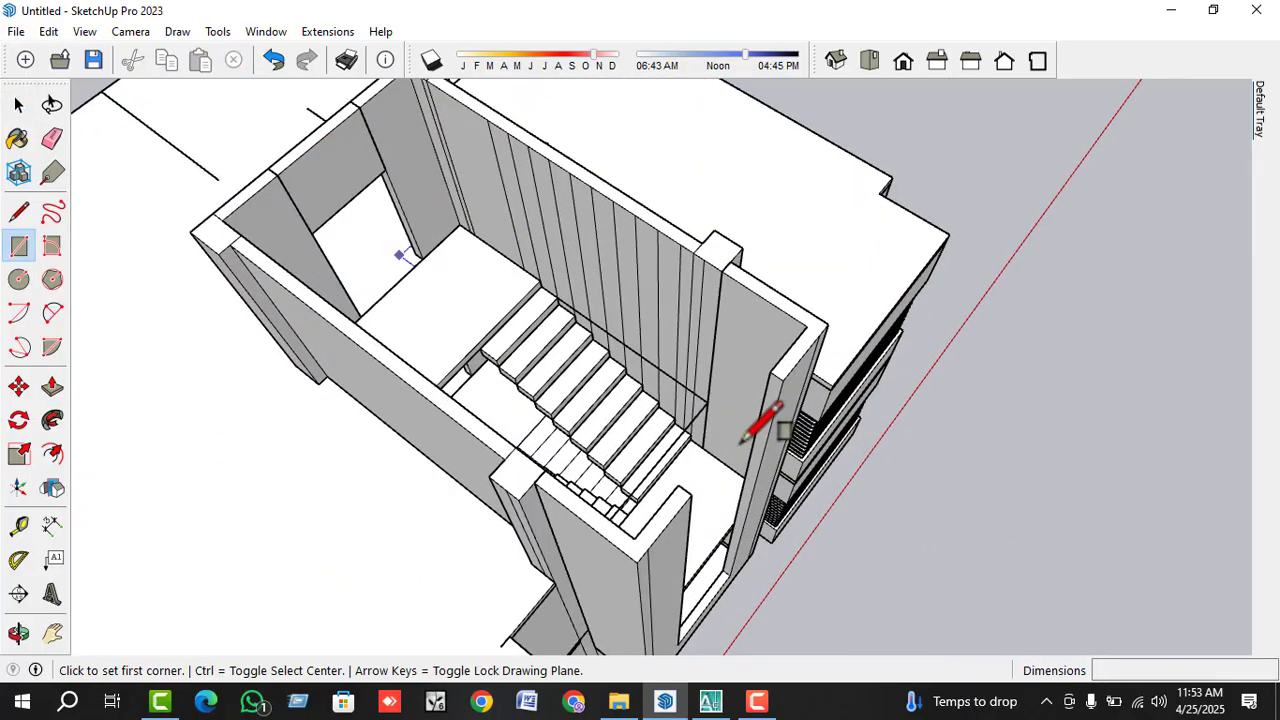
pyautogui.scroll(2, 700, 490)
pyautogui.click(670, 502)
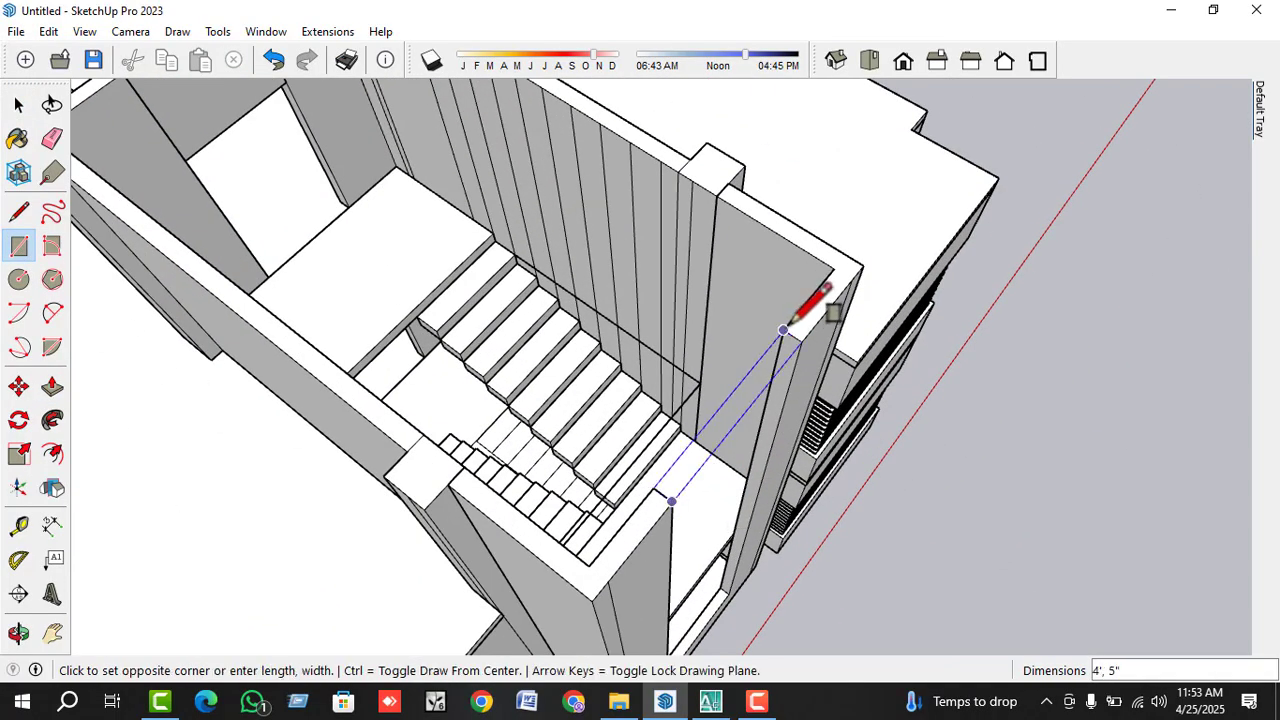
pyautogui.click(783, 330)
pyautogui.press('space')
pyautogui.click(740, 413)
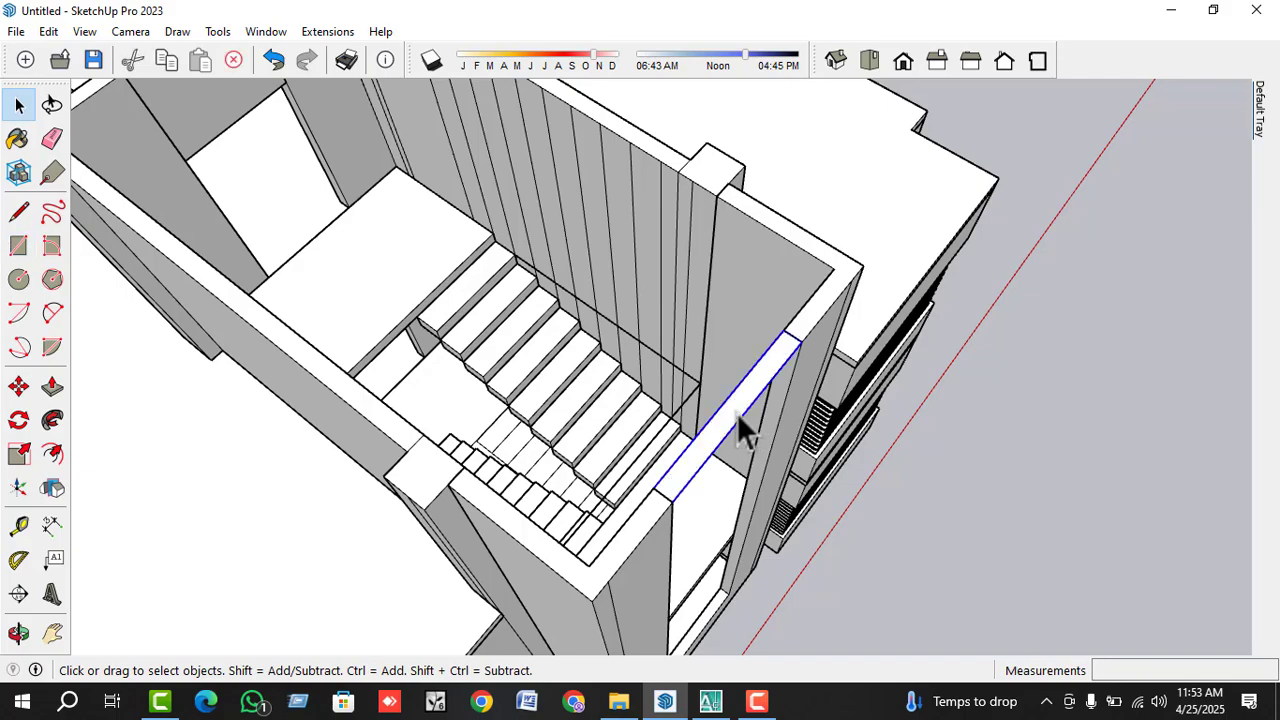
pyautogui.doubleClick(737, 413)
# - Extrude the front rectangle downward 3' to form the beam between the frame pillars
pyautogui.press('p')
pyautogui.click(737, 413)
pyautogui.click(735, 452)
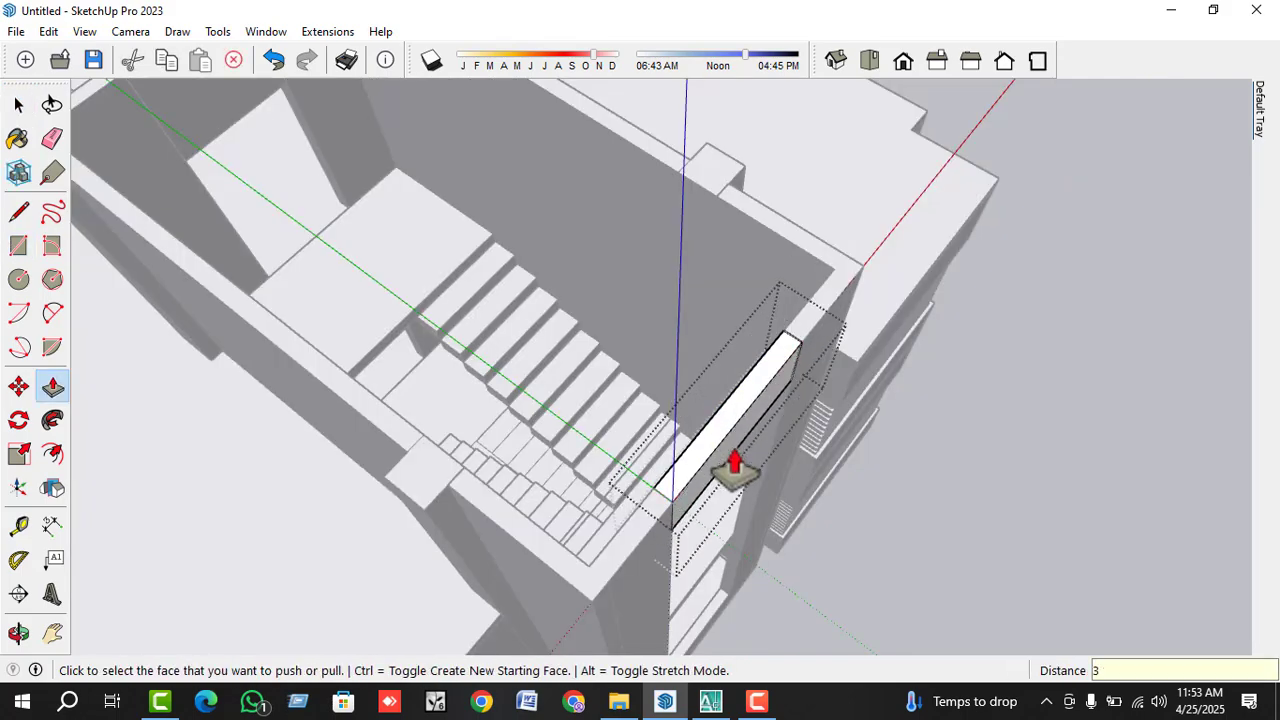
pyautogui.press('space')
# - Open the copied upper-storey group for editing and select its roof slab
pyautogui.moveTo(735, 457); pyautogui.dragTo(731, 360, button='middle')
pyautogui.doubleClick(741, 337)
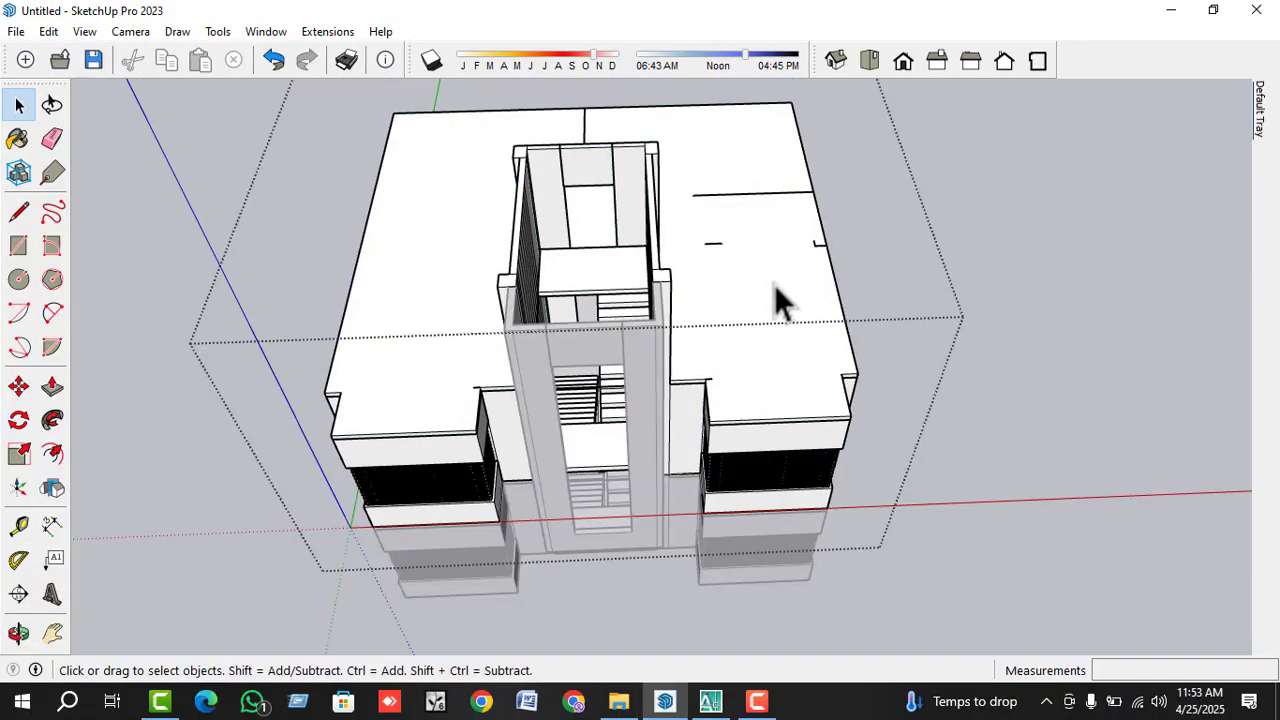
pyautogui.click(774, 288)
pyautogui.moveTo(774, 288); pyautogui.dragTo(870, 430, button='middle')
# - Delete the long stray line that runs inward from the roof's outer edge
pyautogui.scroll(6, 929, 429)
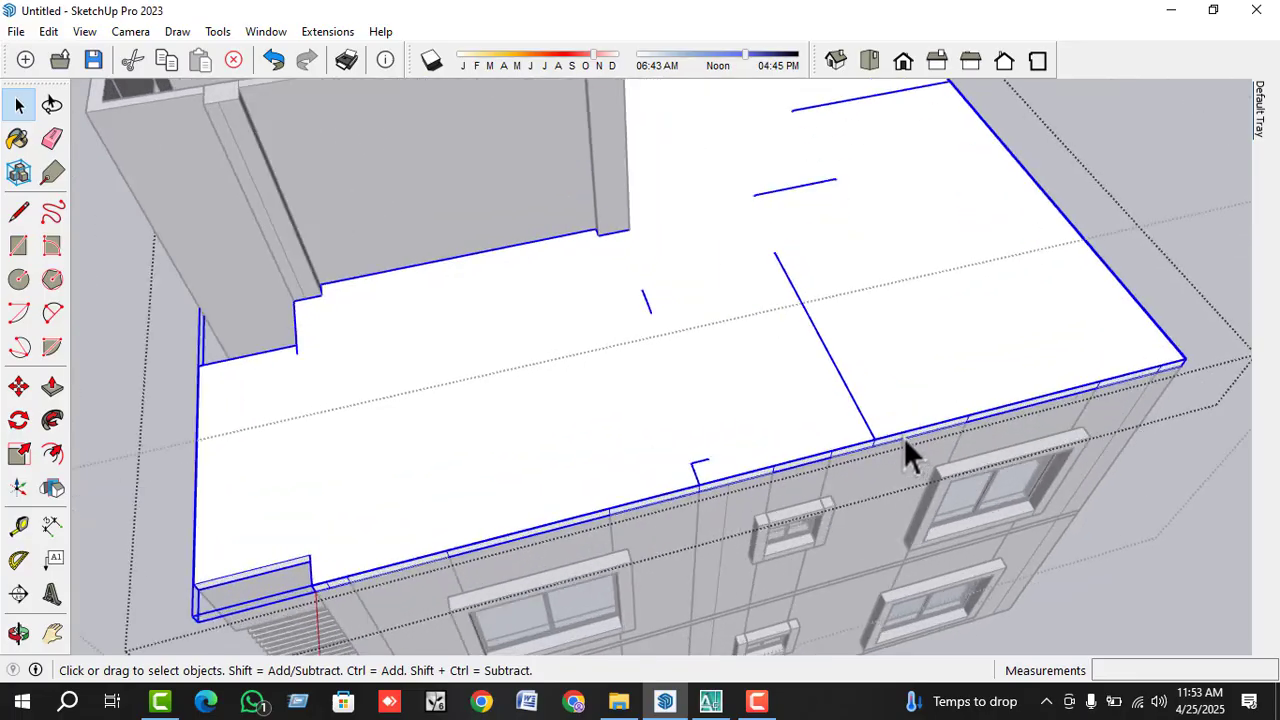
pyautogui.scroll(6, 838, 432)
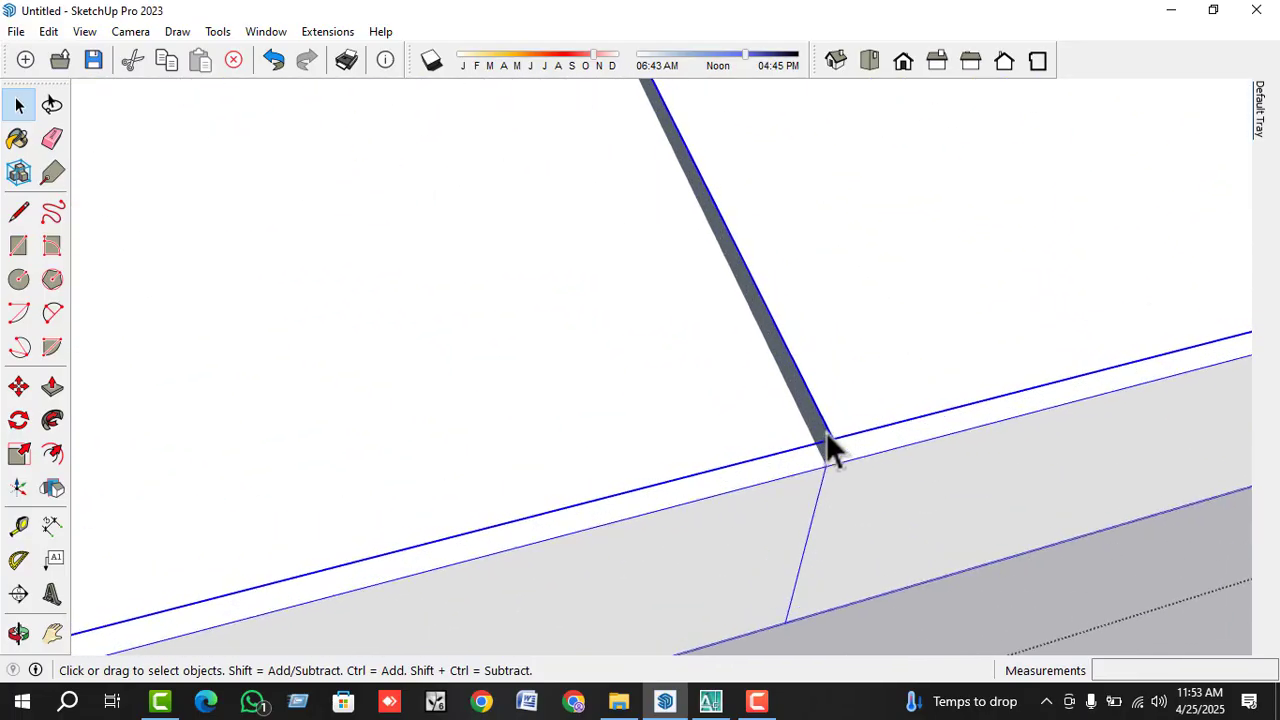
pyautogui.click(812, 414)
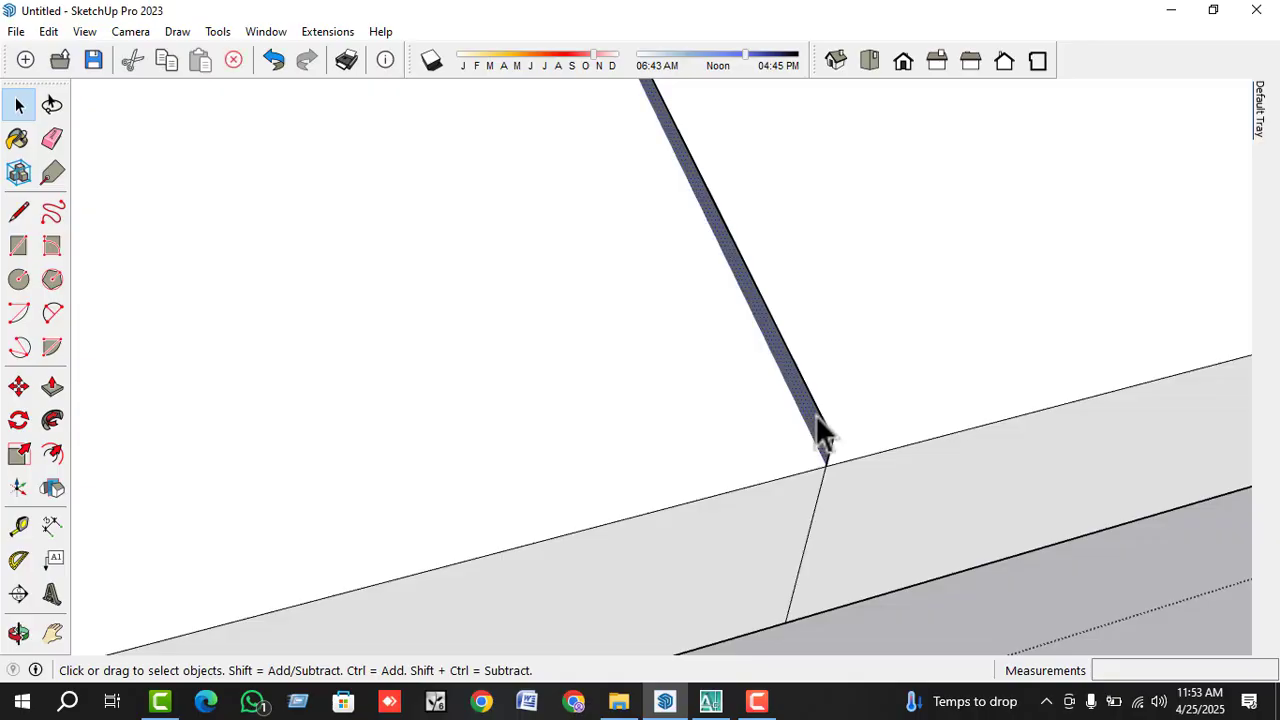
pyautogui.moveTo(820, 434); pyautogui.dragTo(809, 486, button='middle')
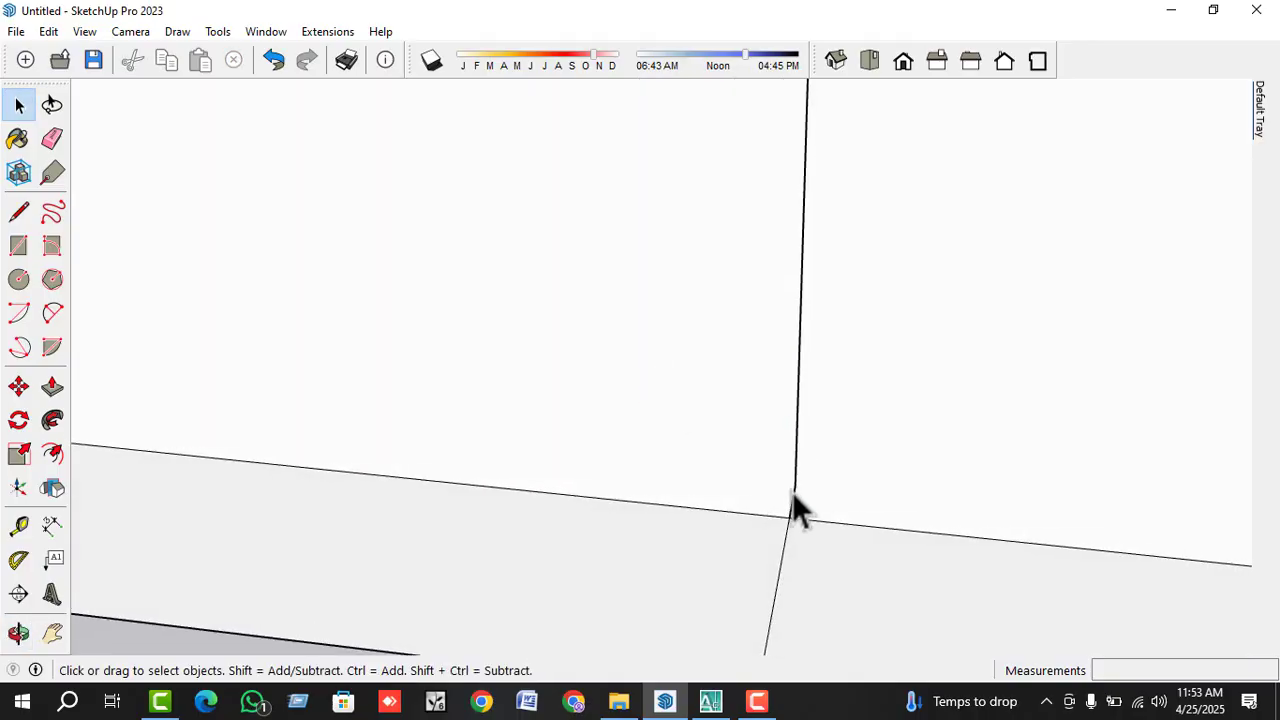
pyautogui.click(793, 495)
pyautogui.click(795, 493)
pyautogui.click(792, 485)
pyautogui.click(796, 477)
pyautogui.press('Delete')
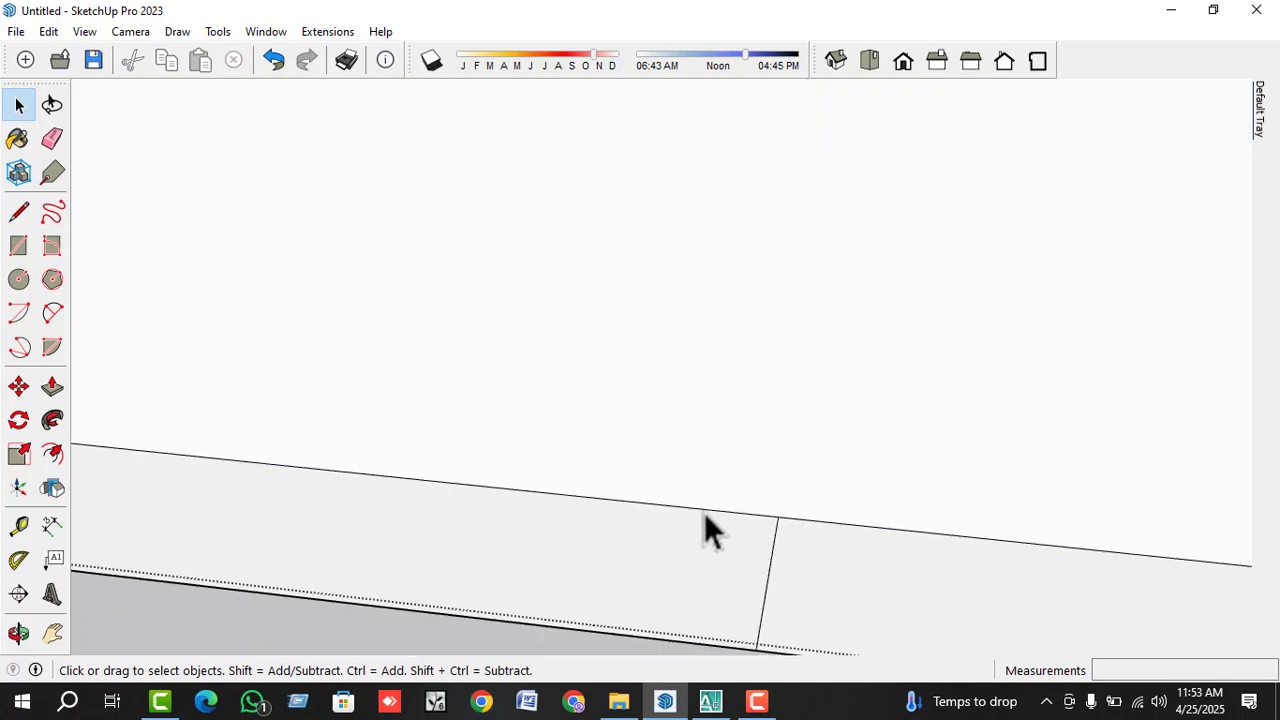
# - Delete the two short stray lines in the middle of the roof surface
pyautogui.scroll(-5, 704, 515)
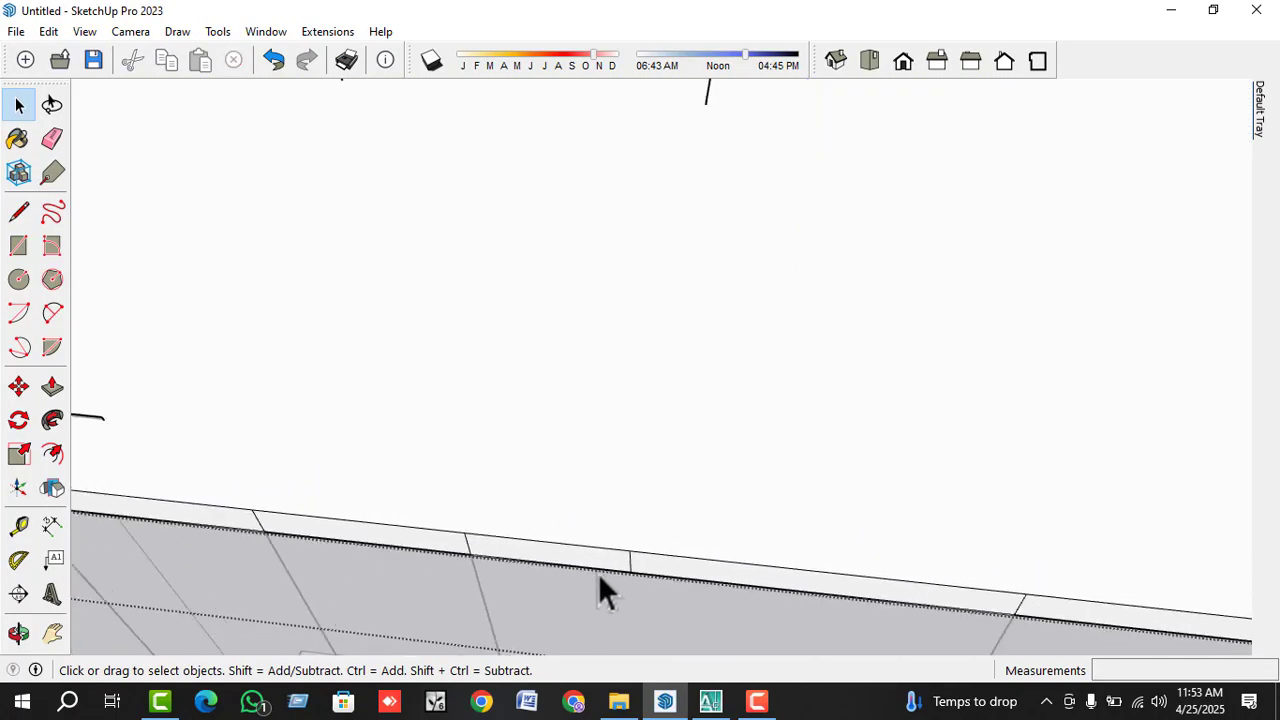
pyautogui.scroll(-3, 597, 573)
pyautogui.scroll(5, 674, 240)
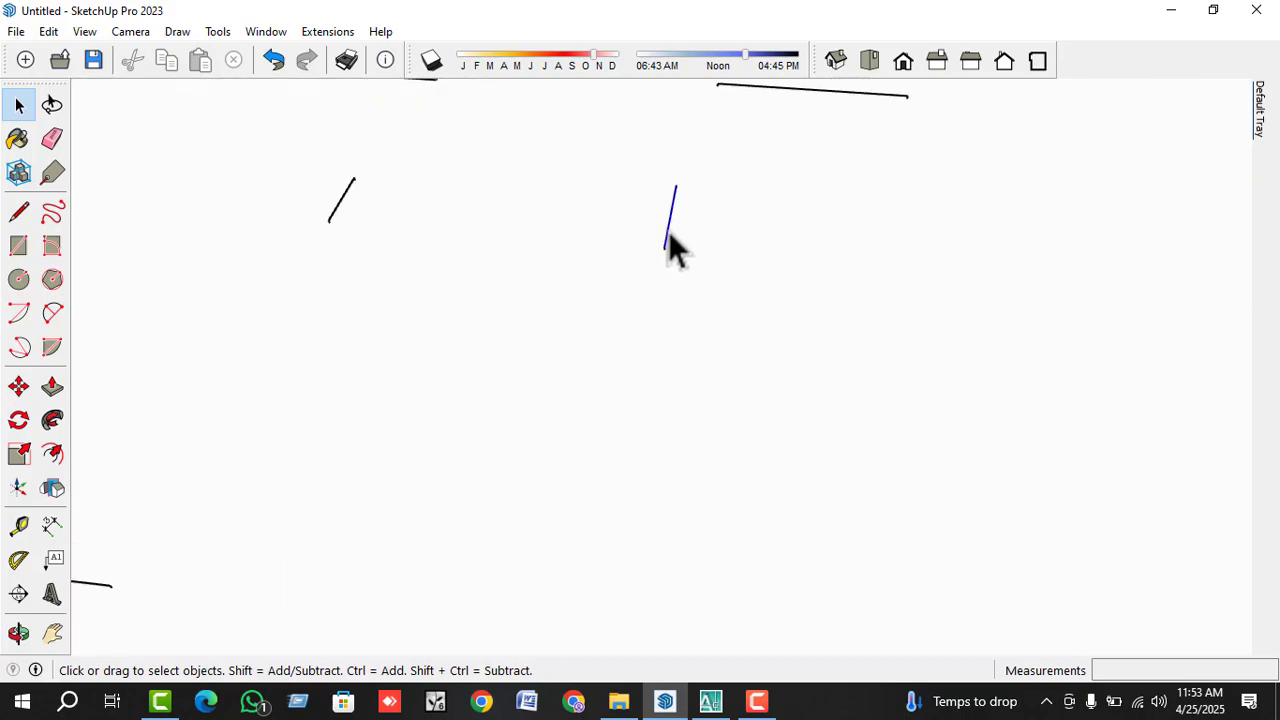
pyautogui.scroll(-3, 532, 294)
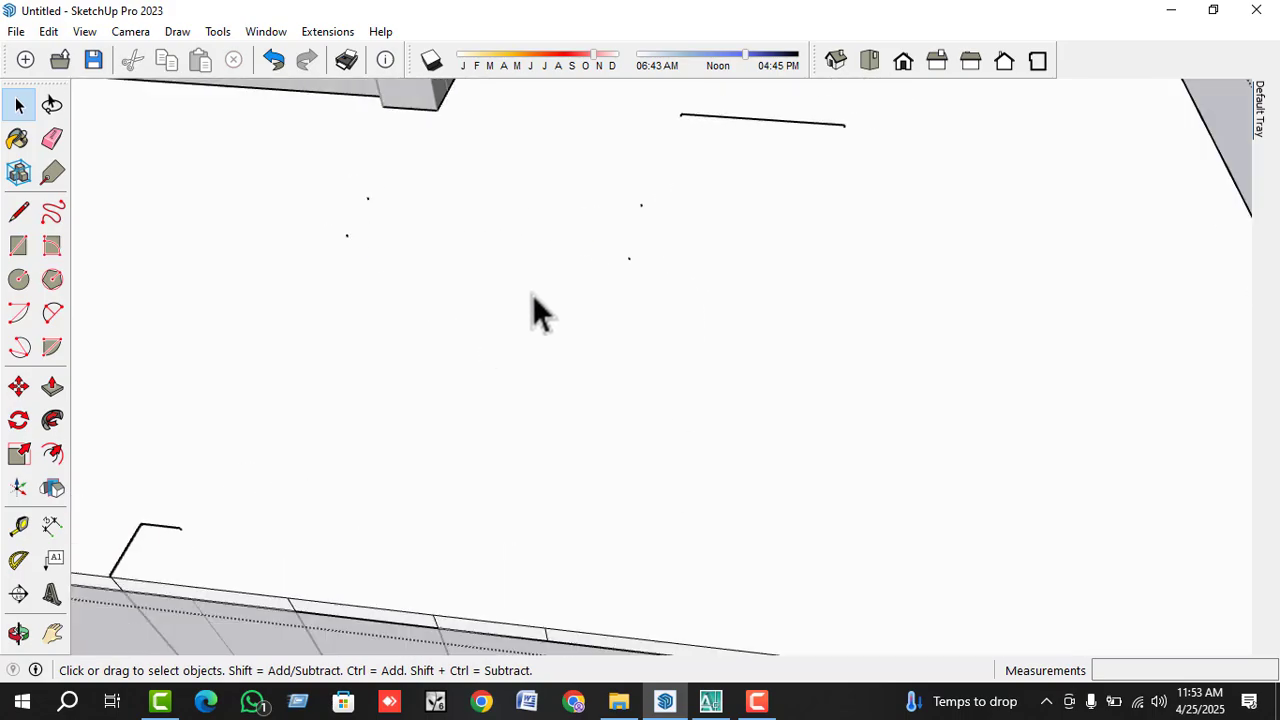
pyautogui.click(773, 133)
pyautogui.press('Delete')
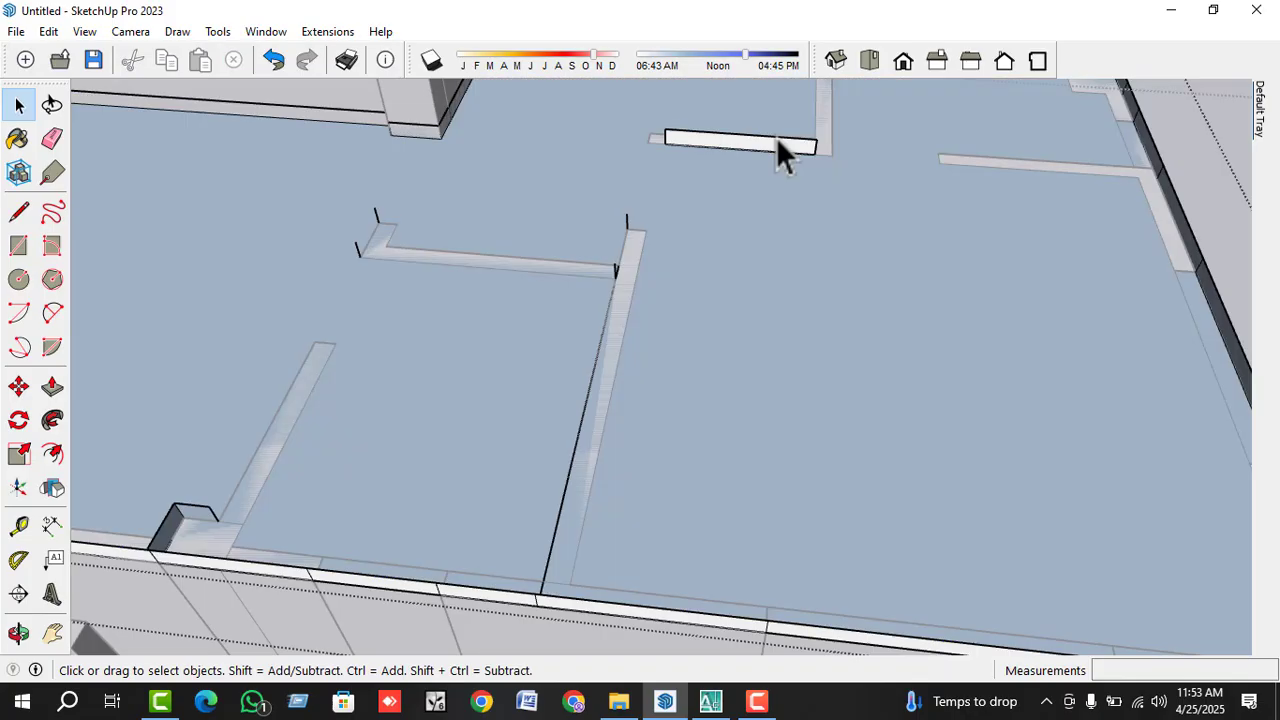
pyautogui.hotkey('ctrl', 'z')
# - Delete the stray line on the roof near the stairwell's rear corner
pyautogui.scroll(2, 782, 138)
pyautogui.click(782, 139)
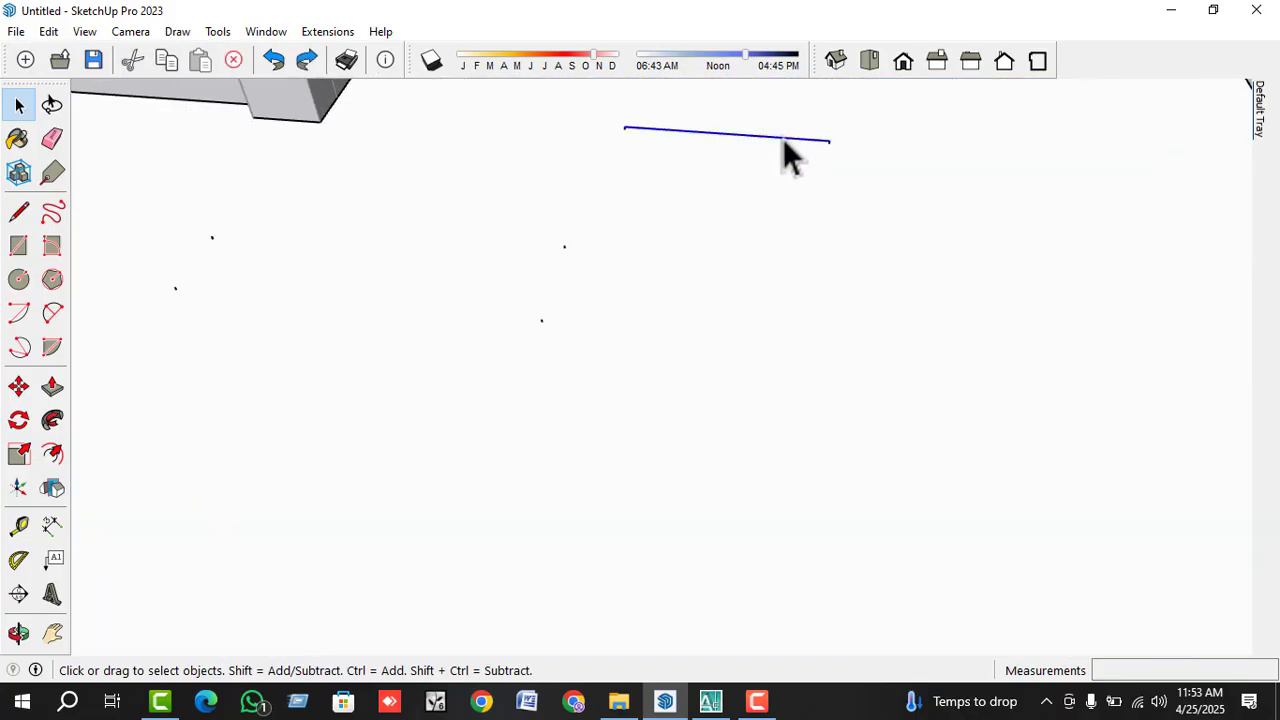
pyautogui.press('Delete')
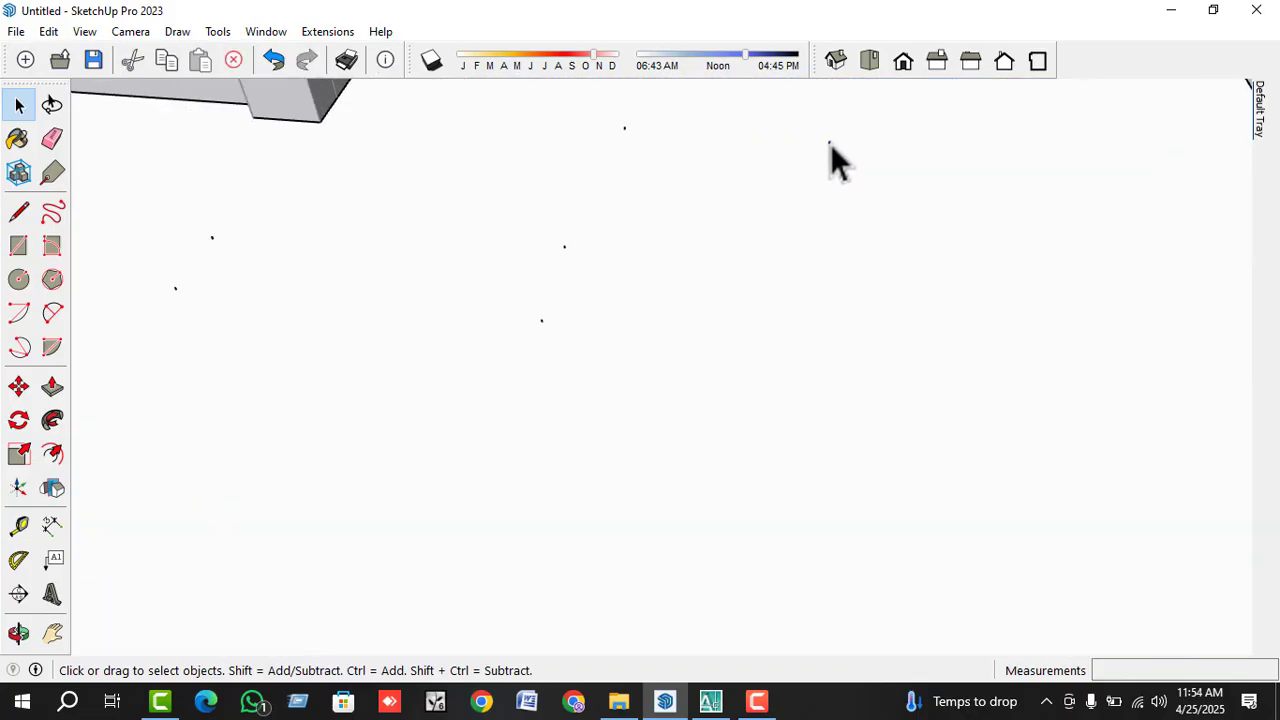
pyautogui.click(626, 131)
pyautogui.press('Delete')
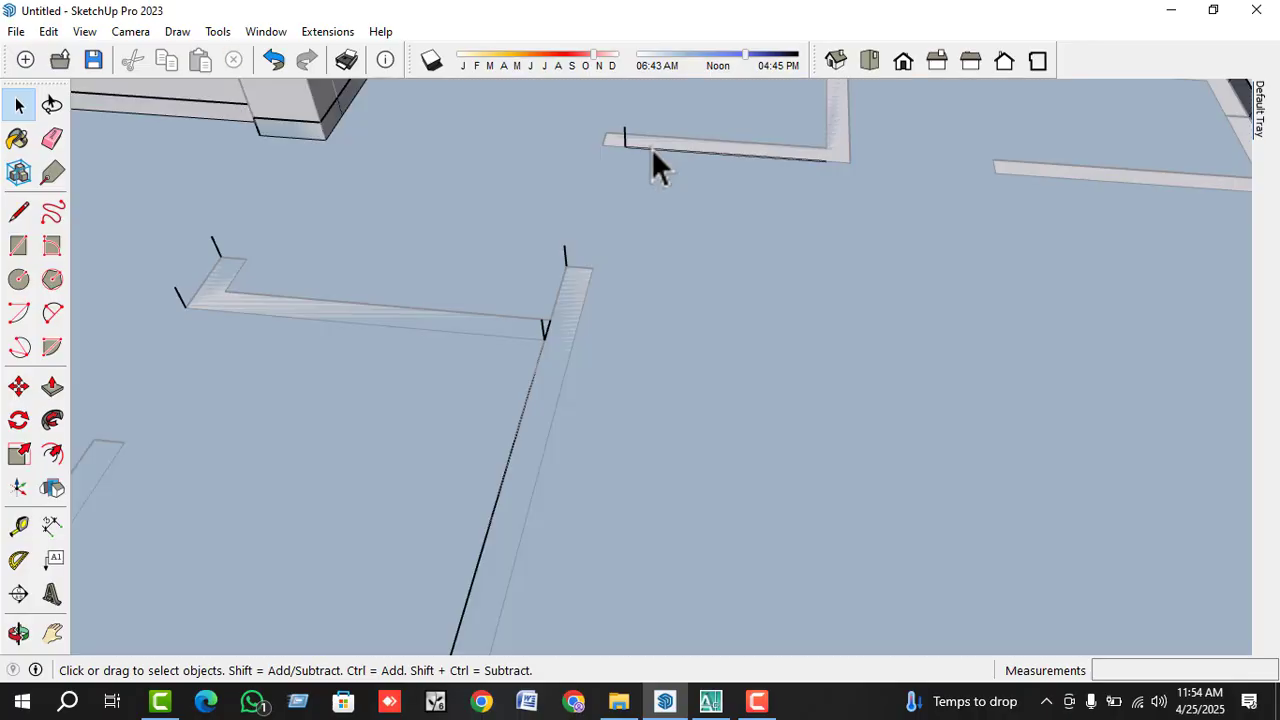
pyautogui.hotkey('ctrl', 'z')
# - Delete the stray L-shaped lines at the roof's outer edge near the small window
pyautogui.scroll(-2, 717, 283)
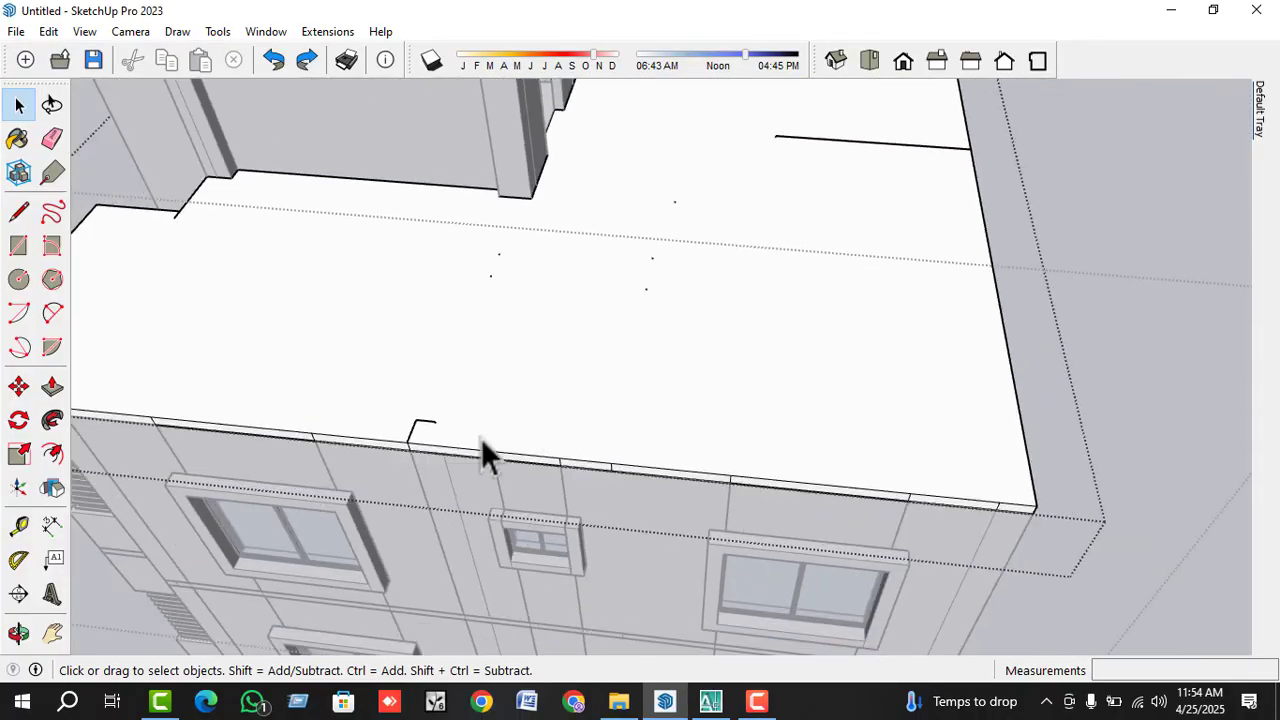
pyautogui.click(500, 430)
pyautogui.scroll(1, 411, 436)
pyautogui.click(413, 438)
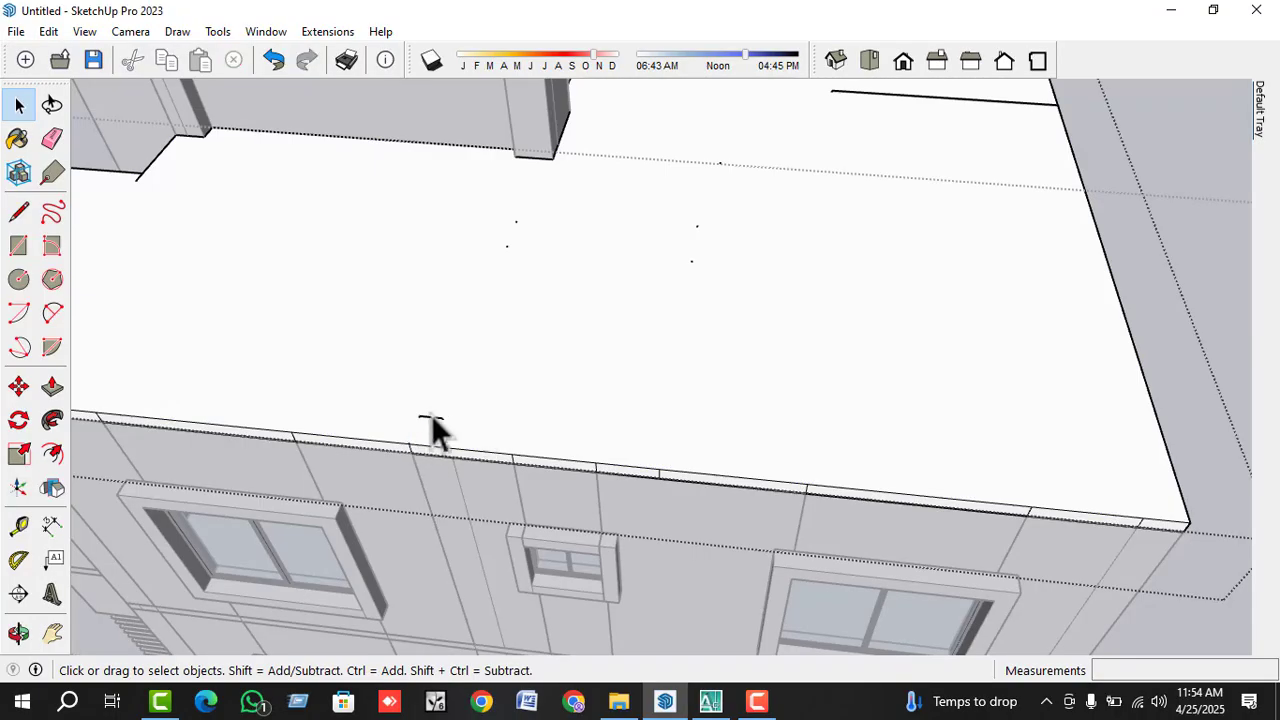
pyautogui.click(431, 416)
pyautogui.click(434, 418)
pyautogui.press('Delete')
# - Offset the roof surface's outline inward to form a narrow border strip along all its edges
pyautogui.click(510, 432)
pyautogui.scroll(-2, 510, 432)
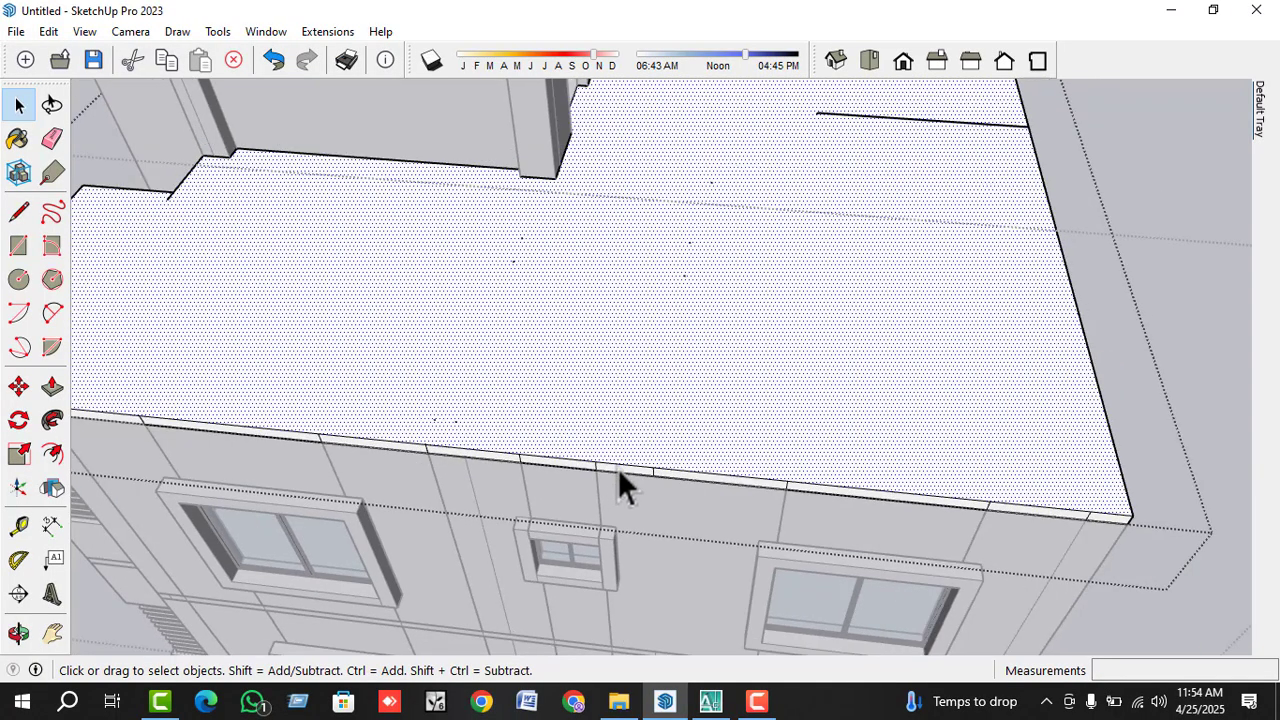
pyautogui.click(52, 420)
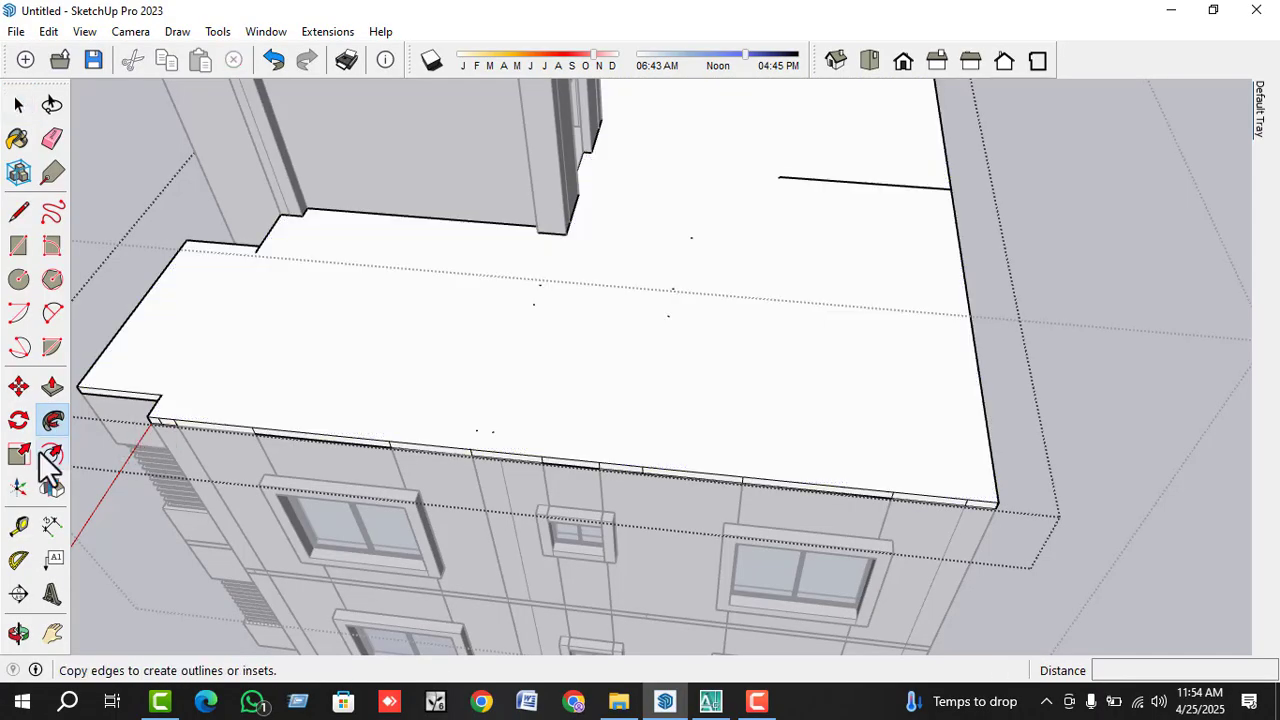
pyautogui.click(52, 453)
pyautogui.click(547, 456)
pyautogui.click(498, 410)
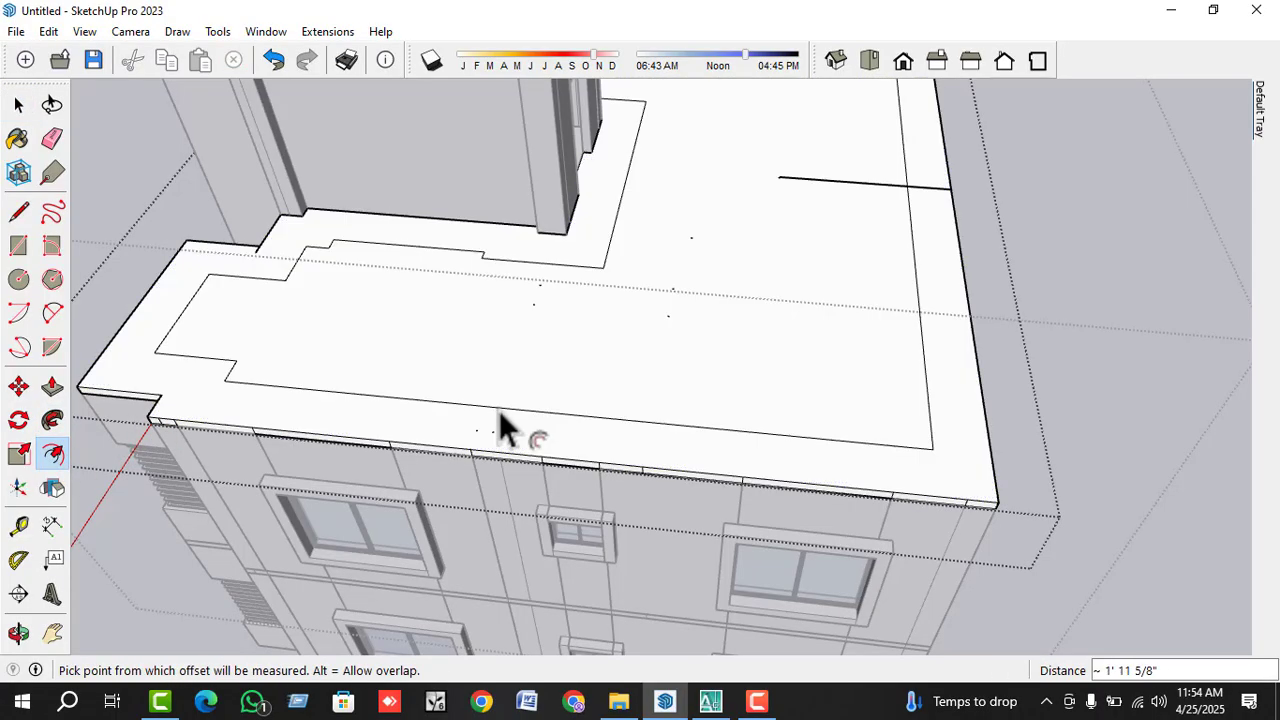
pyautogui.press('Return')
pyautogui.press('space')
pyautogui.click(632, 397)
# - Draw a short line across the border strip at the stairwell wall's outer corner to end the parapet strip there
pyautogui.scroll(-3, 641, 395)
pyautogui.scroll(4, 321, 259)
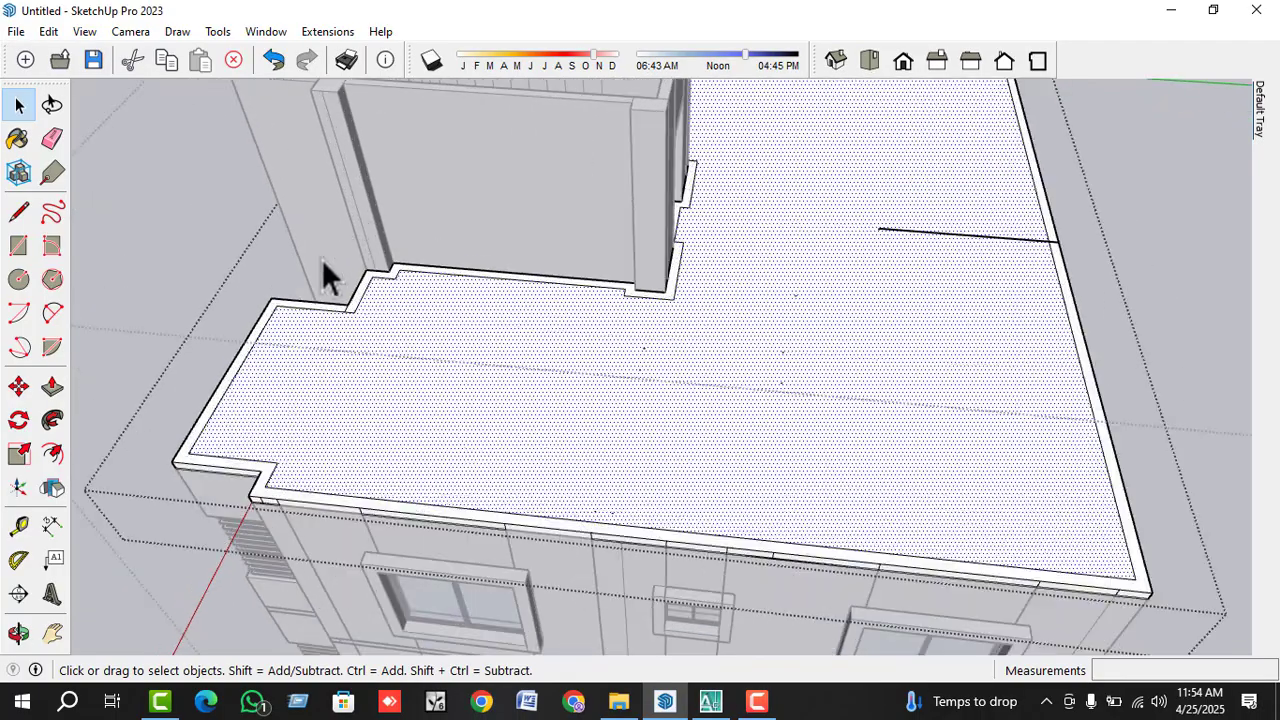
pyautogui.click(18, 211)
pyautogui.scroll(4, 370, 245)
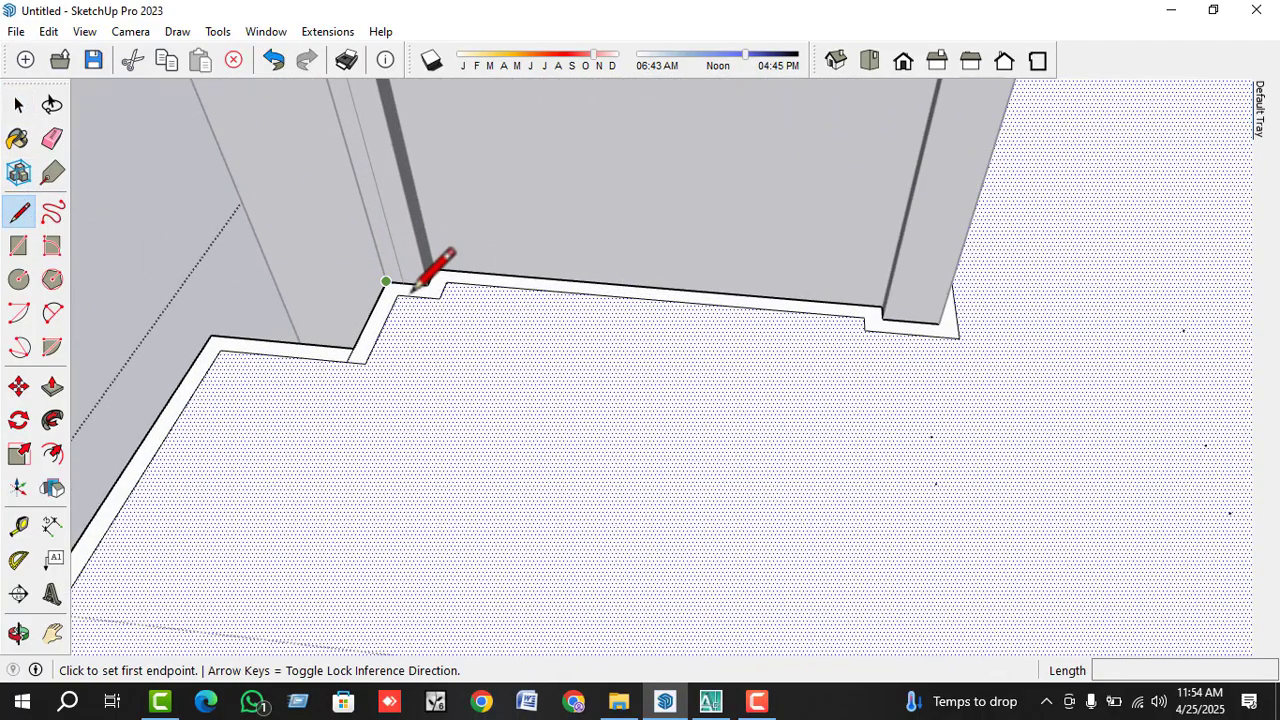
pyautogui.click(397, 293)
pyautogui.click(405, 275)
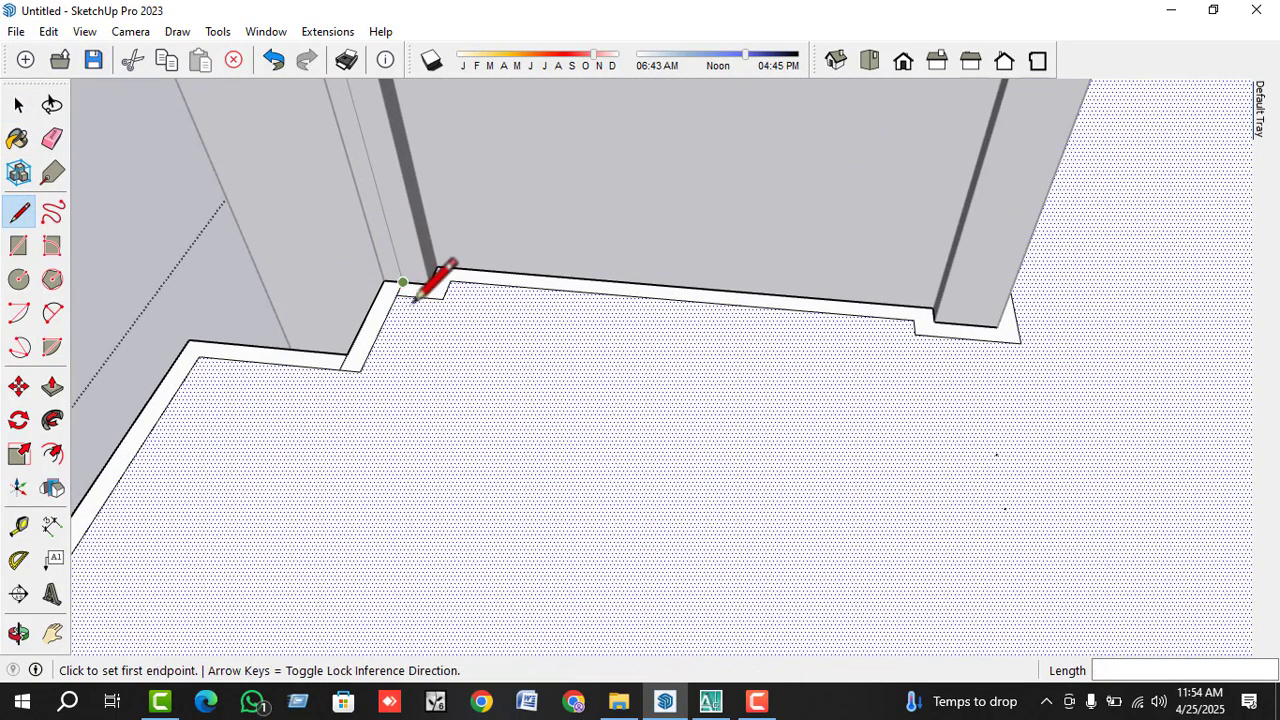
pyautogui.scroll(-4, 440, 341)
# - Draw a matching short line across the border strip at the corner on the stairwell's opposite side
pyautogui.moveTo(668, 356); pyautogui.dragTo(766, 251, button='middle')
pyautogui.scroll(5, 766, 251)
pyautogui.scroll(2, 795, 224)
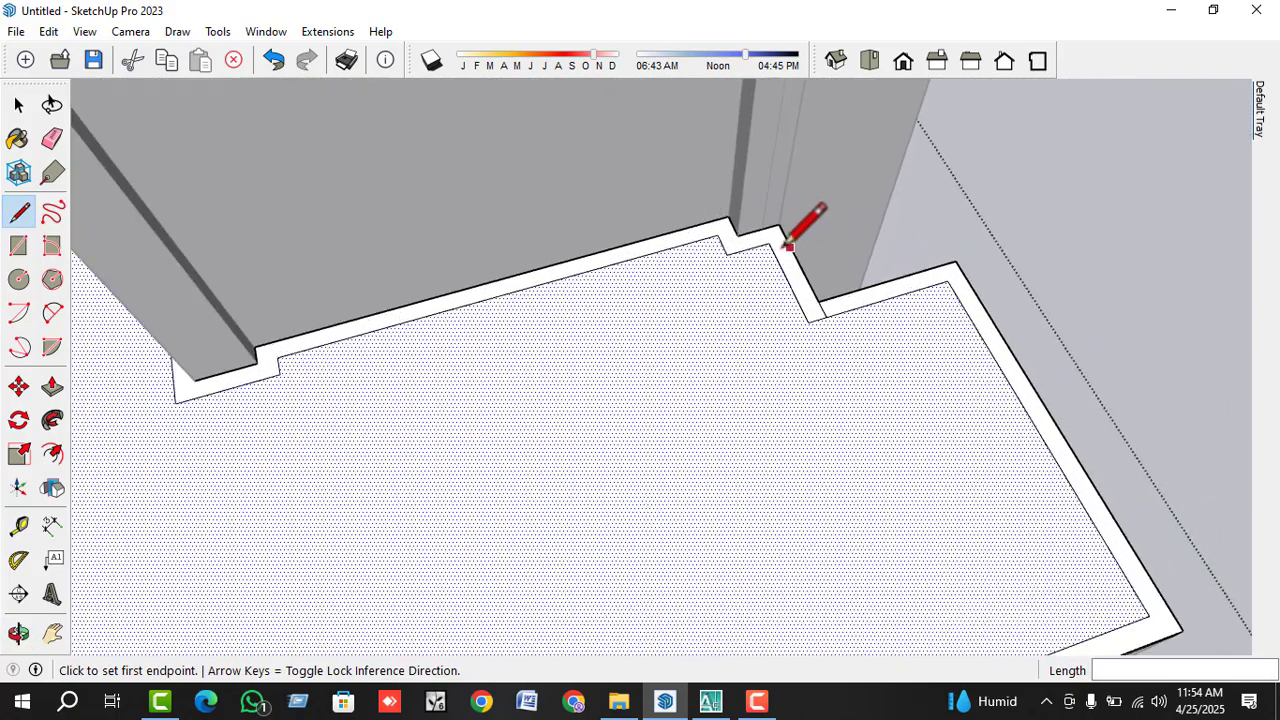
pyautogui.click(768, 242)
pyautogui.press('space')
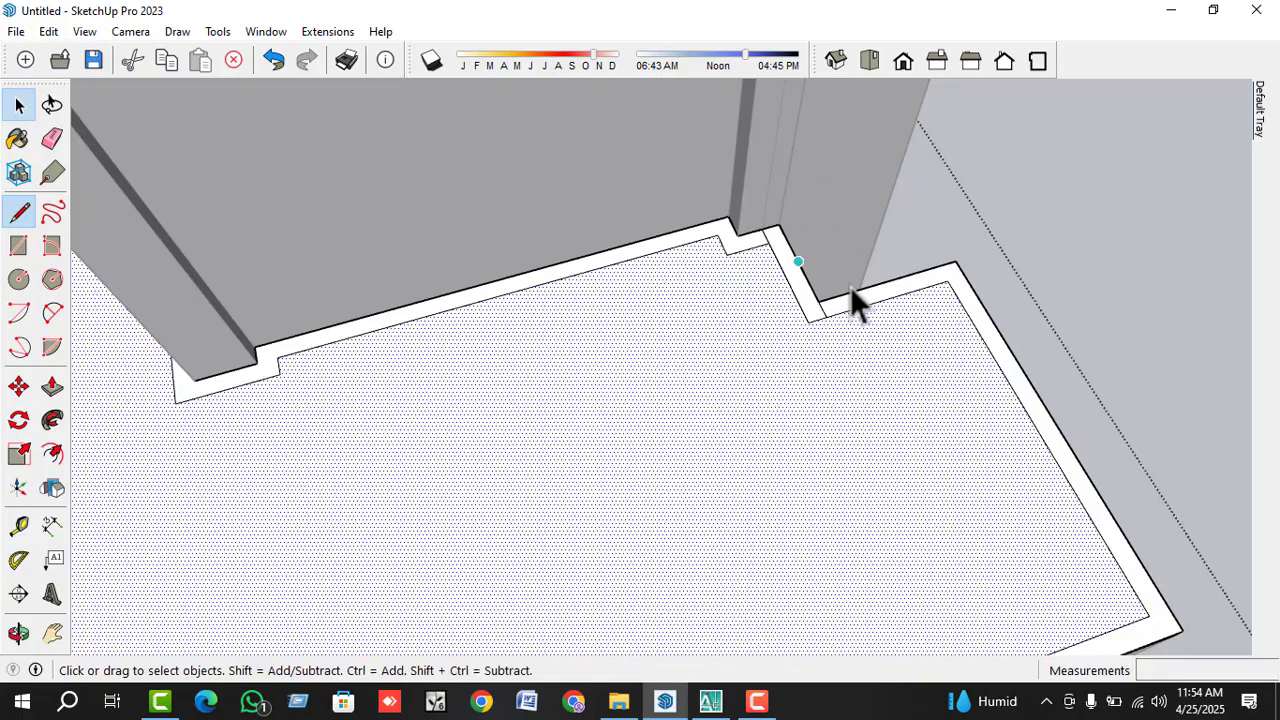
# - Delete the short dividing line across the border strip where it turns beside the stairwell
pyautogui.click(870, 297)
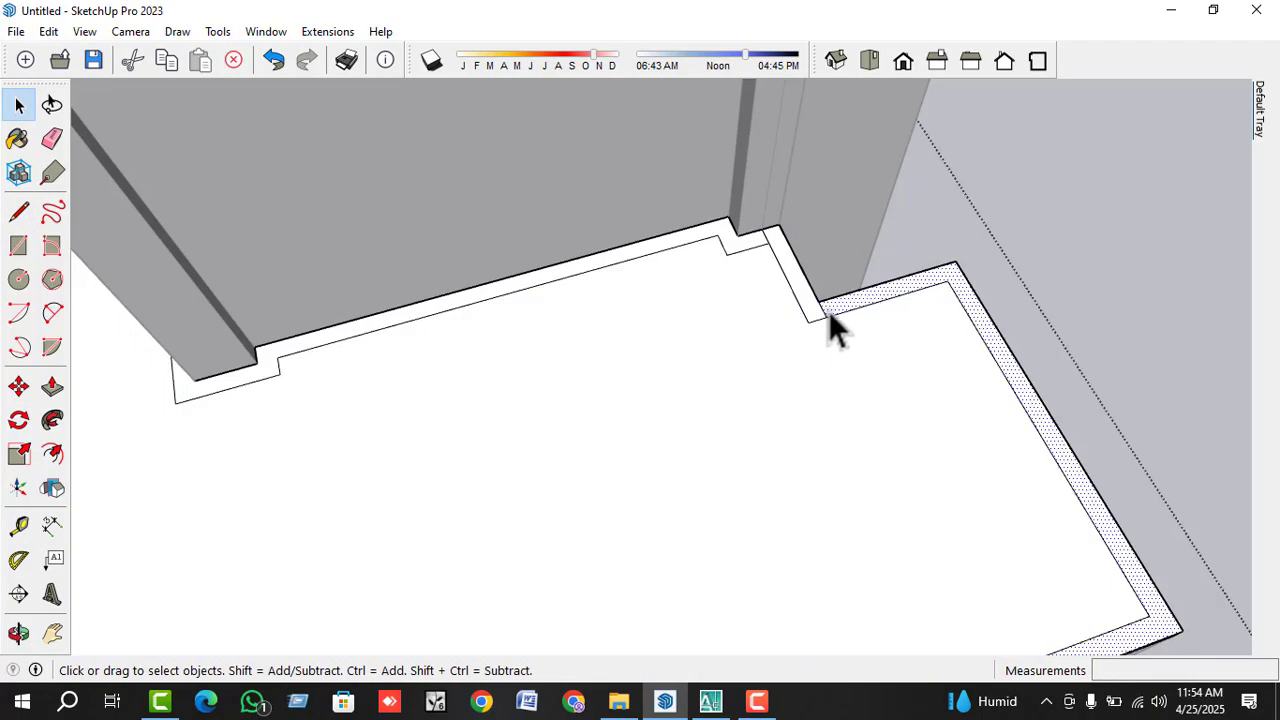
pyautogui.click(824, 308)
pyautogui.press('Delete')
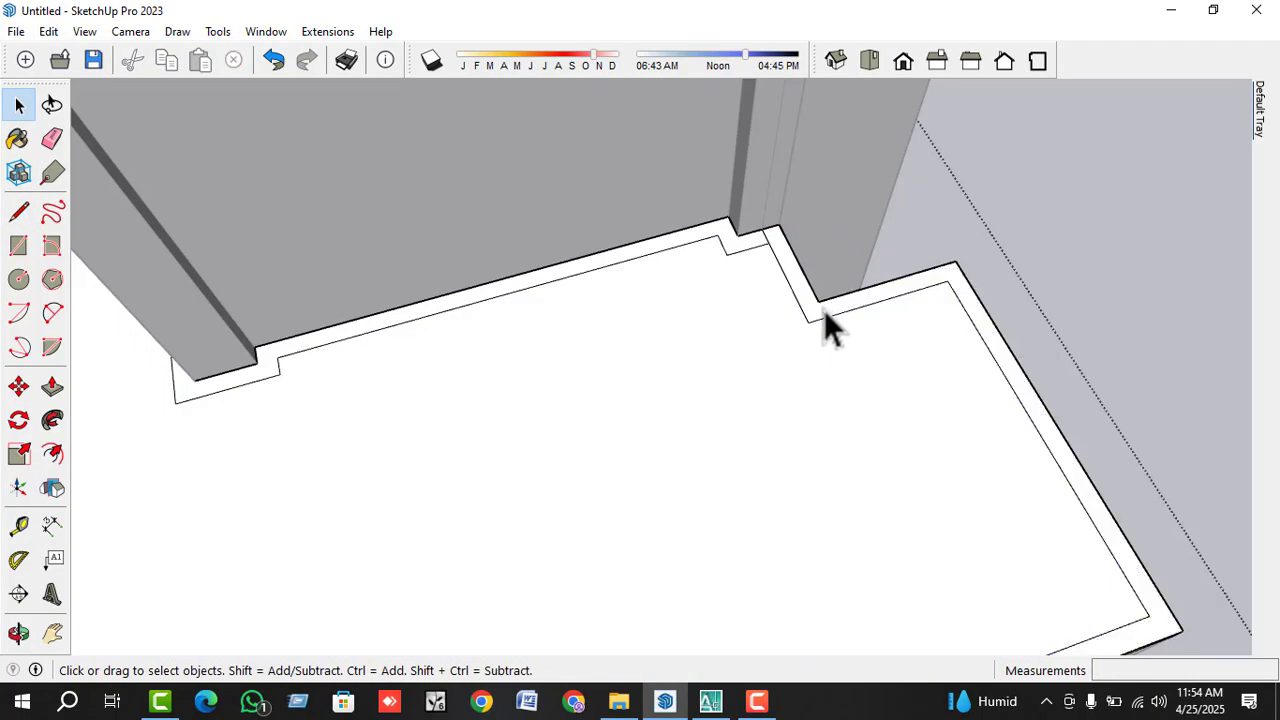
# - Push/Pull the roof's border strip up 2' to form the parapet wall
pyautogui.press('p')
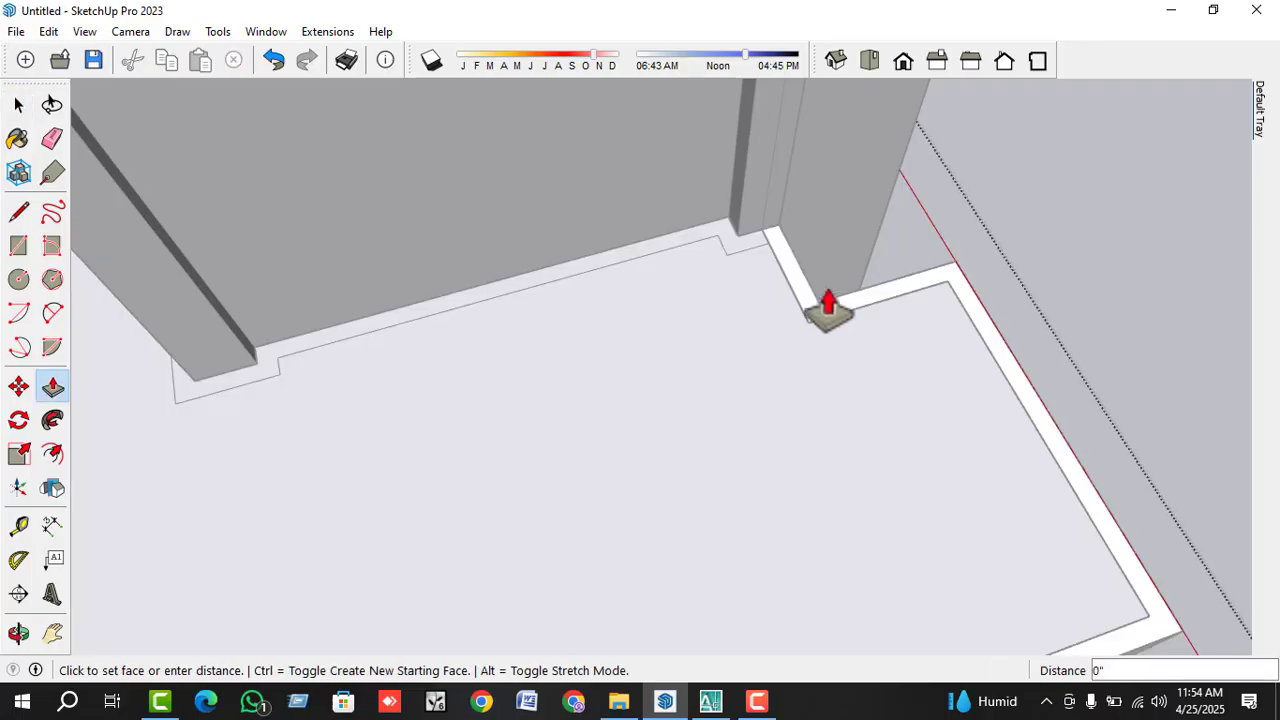
pyautogui.doubleClick(826, 308)
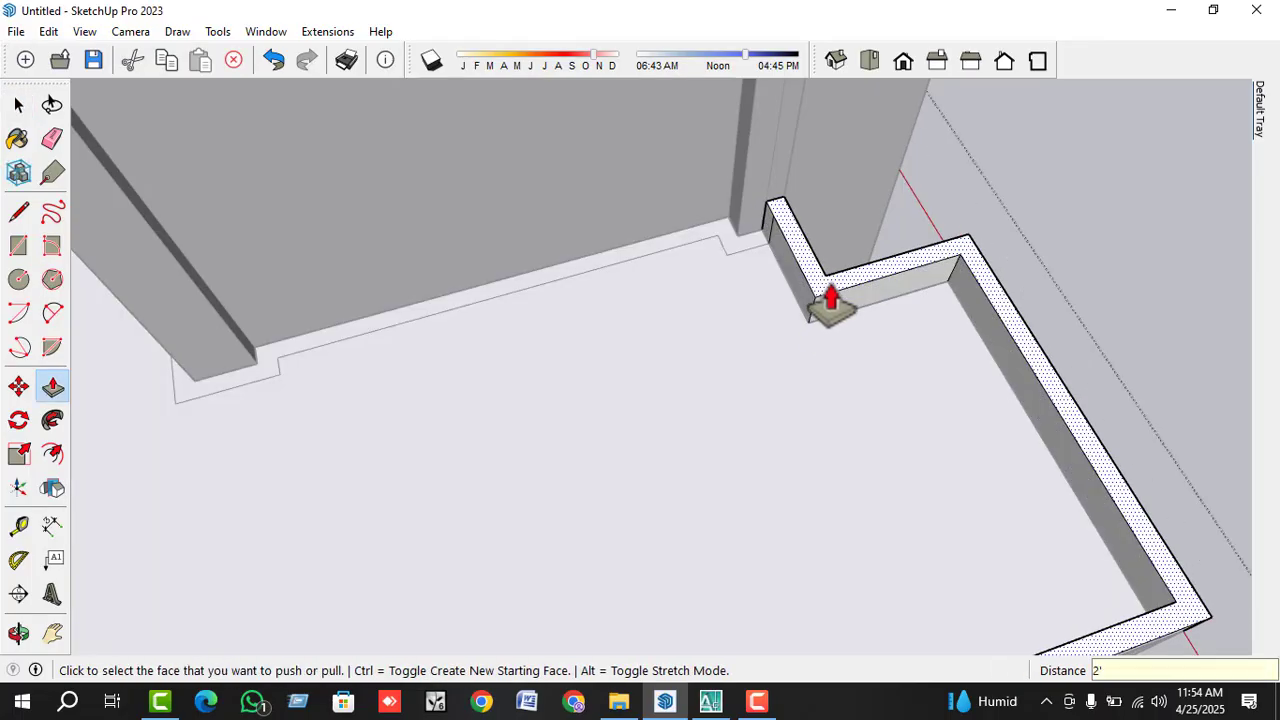
pyautogui.press('space')
# - Draw a rectangle over the stairwell walls from the rear outer corner to the diagonally opposite column's outer corner
pyautogui.scroll(-10, 814, 328)
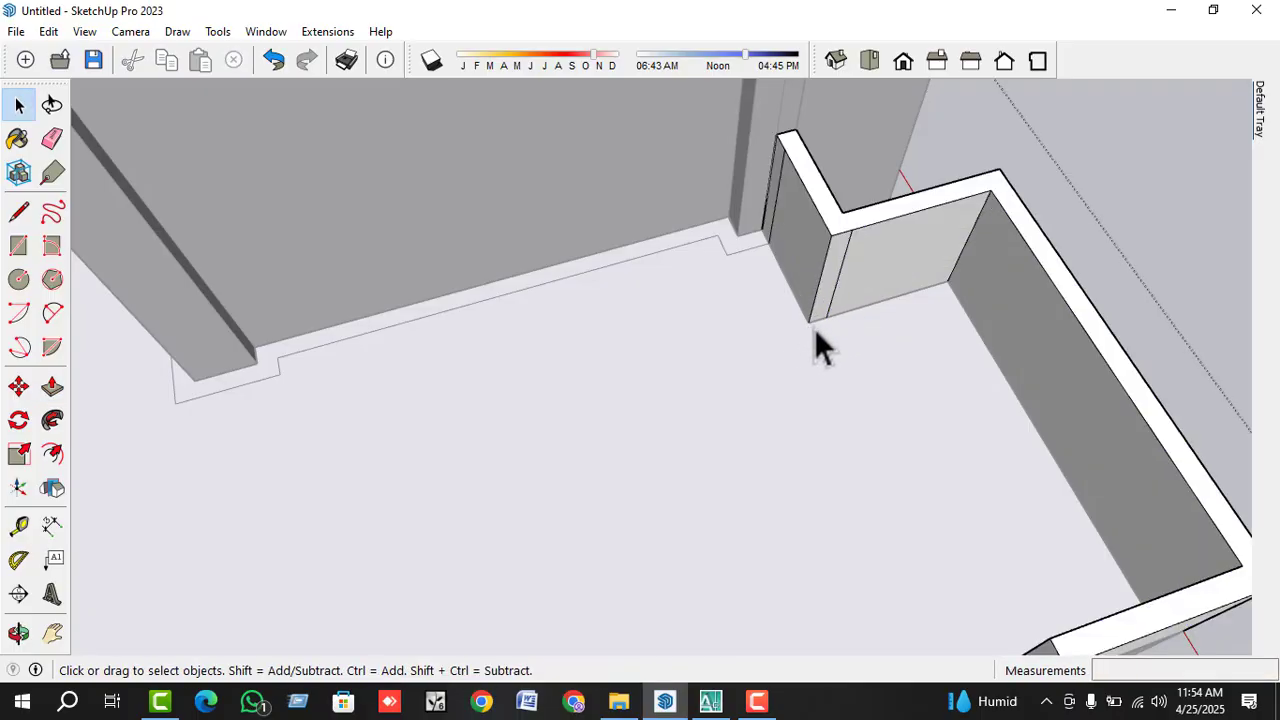
pyautogui.moveTo(777, 380); pyautogui.dragTo(100, 270, button='middle')
pyautogui.scroll(3, 714, 291)
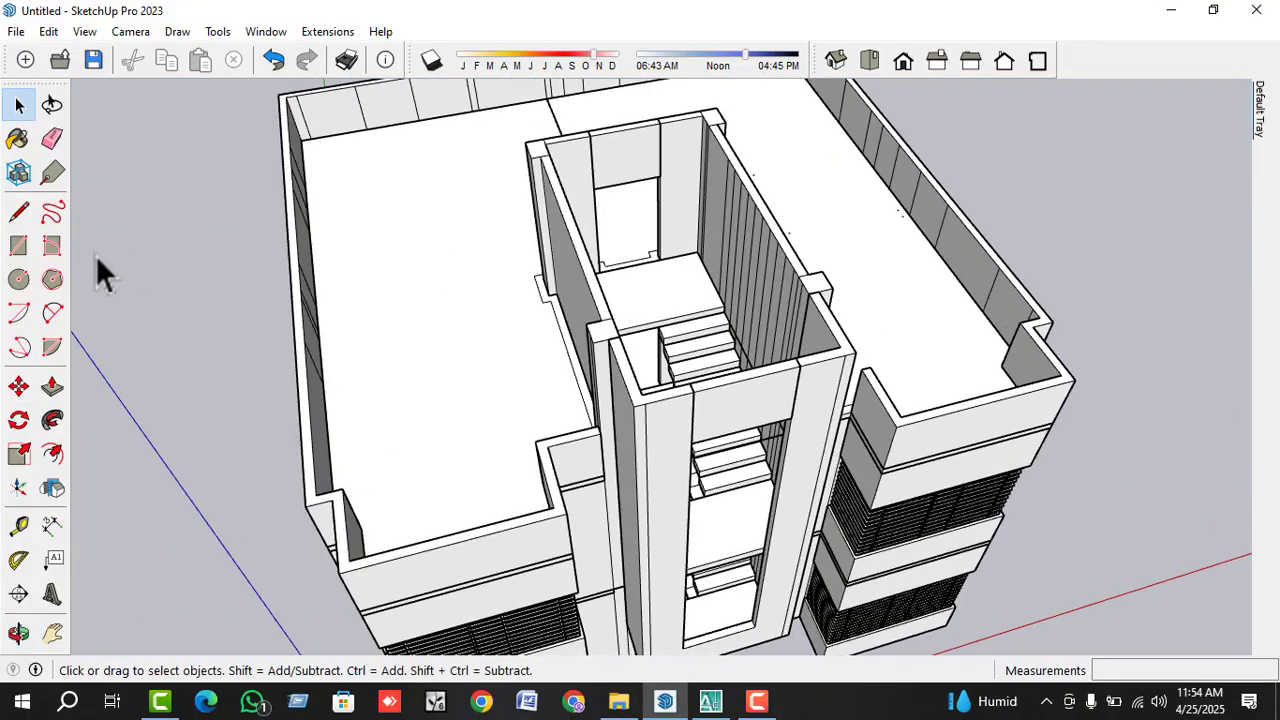
pyautogui.click(19, 246)
pyautogui.scroll(2, 430, 172)
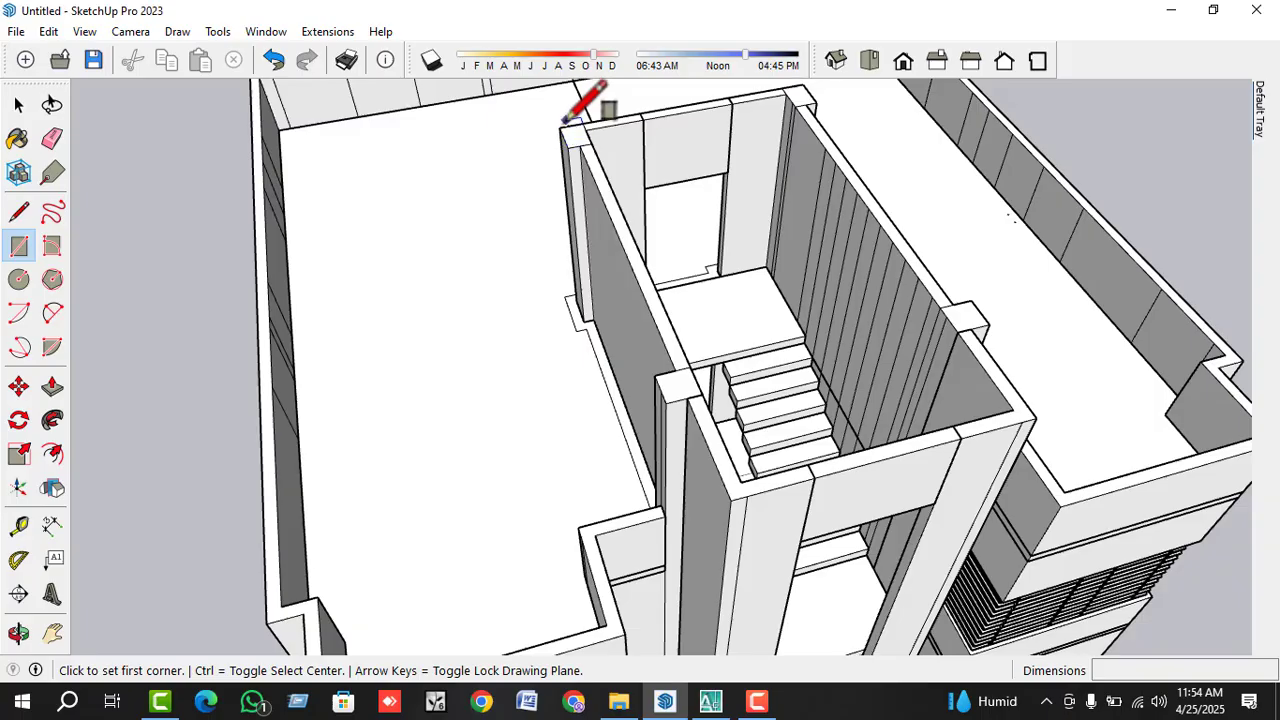
pyautogui.click(559, 128)
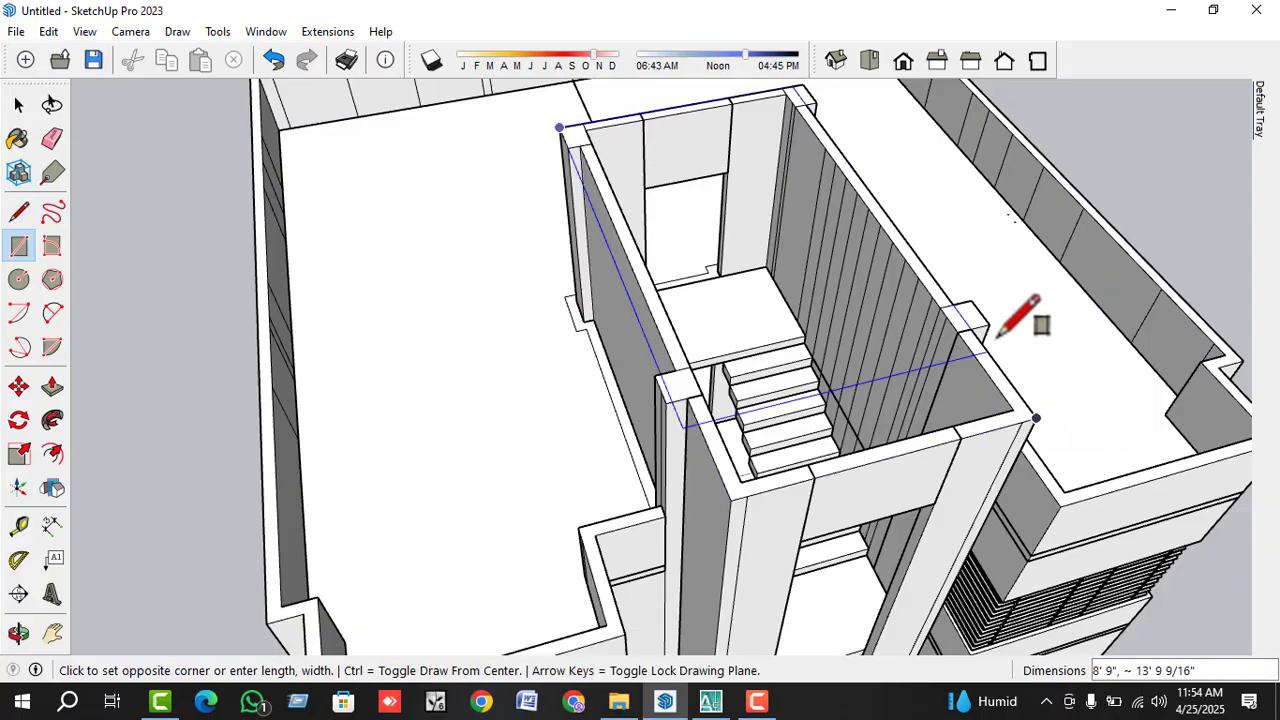
pyautogui.click(955, 335)
pyautogui.press('space')
# - Group the rectangle over the stairwell and push/pull its face up 5" to form a roof slab
pyautogui.click(753, 332)
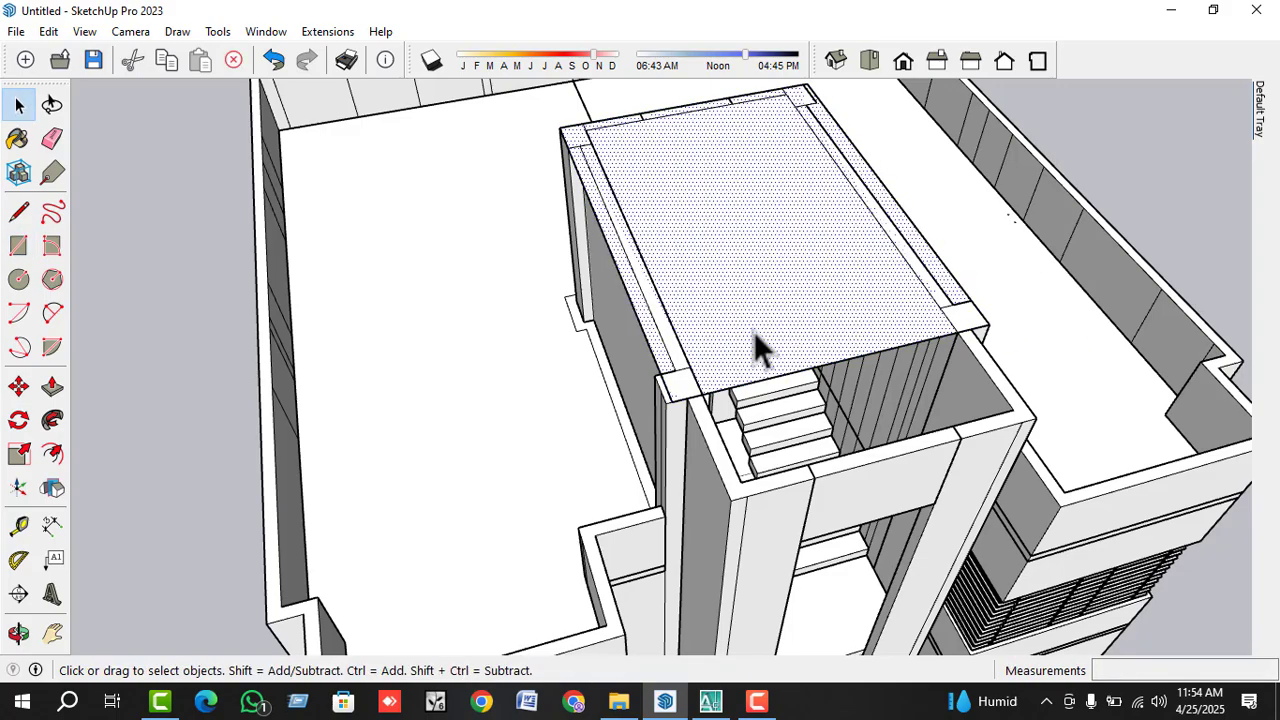
pyautogui.doubleClick(753, 332)
pyautogui.press('p')
pyautogui.click(755, 343)
pyautogui.click(752, 330)
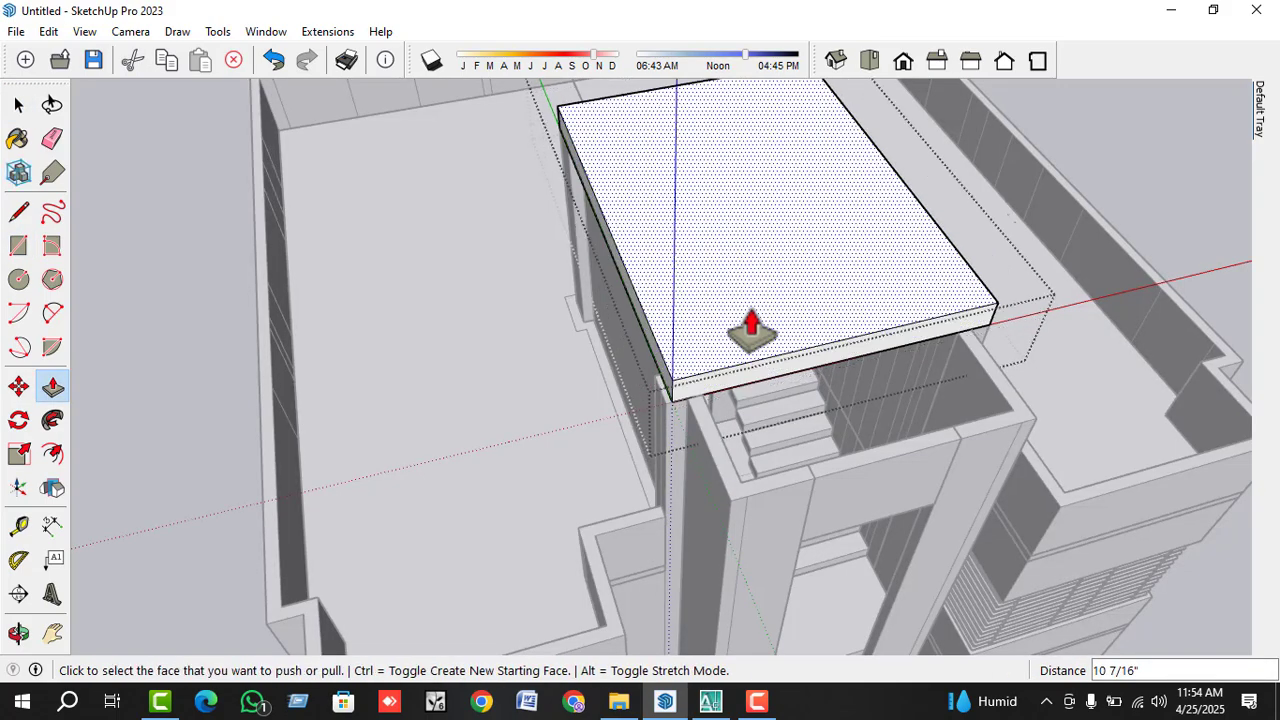
pyautogui.press('Return')
pyautogui.scroll(3, 694, 403)
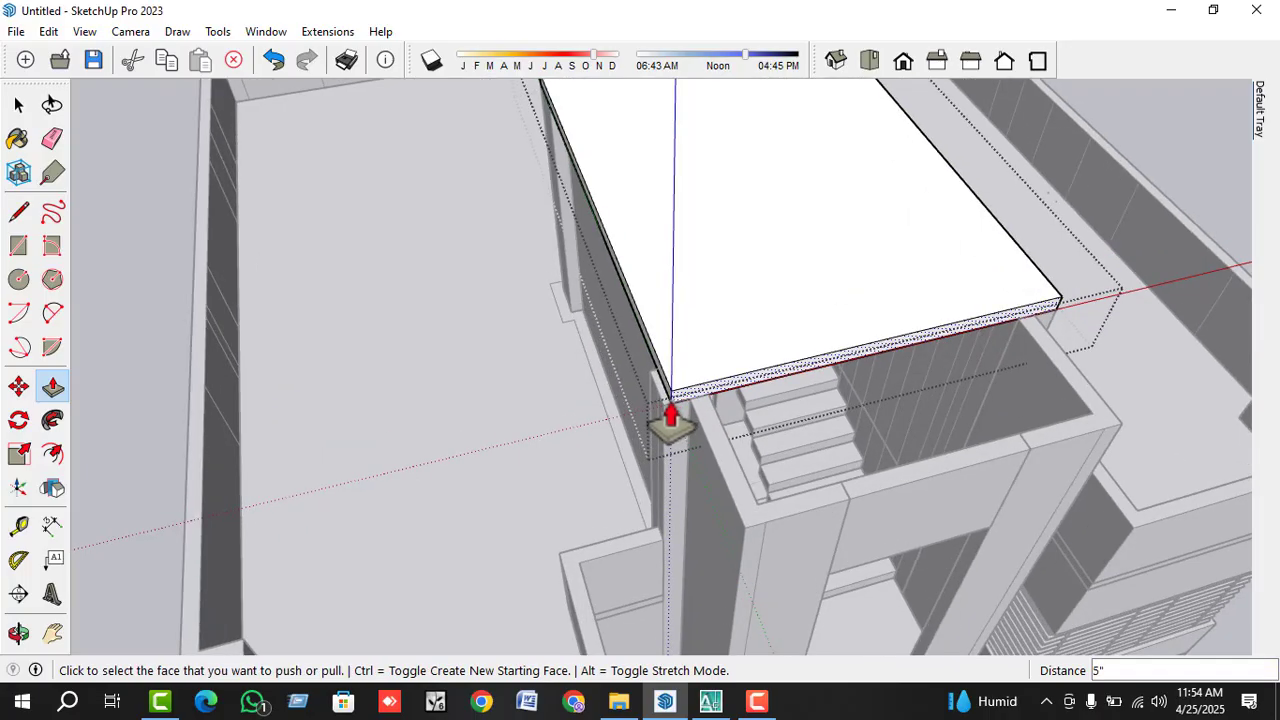
# - Adjust the stairwell slab's side face at the column and extend its front face about 3' 3 1/2" to the front wall
pyautogui.moveTo(674, 414)
pyautogui.mouseDown(button='middle')
pyautogui.moveTo(766, 386)
pyautogui.moveTo(676, 405)
pyautogui.mouseUp(button='middle')
pyautogui.click(676, 405)
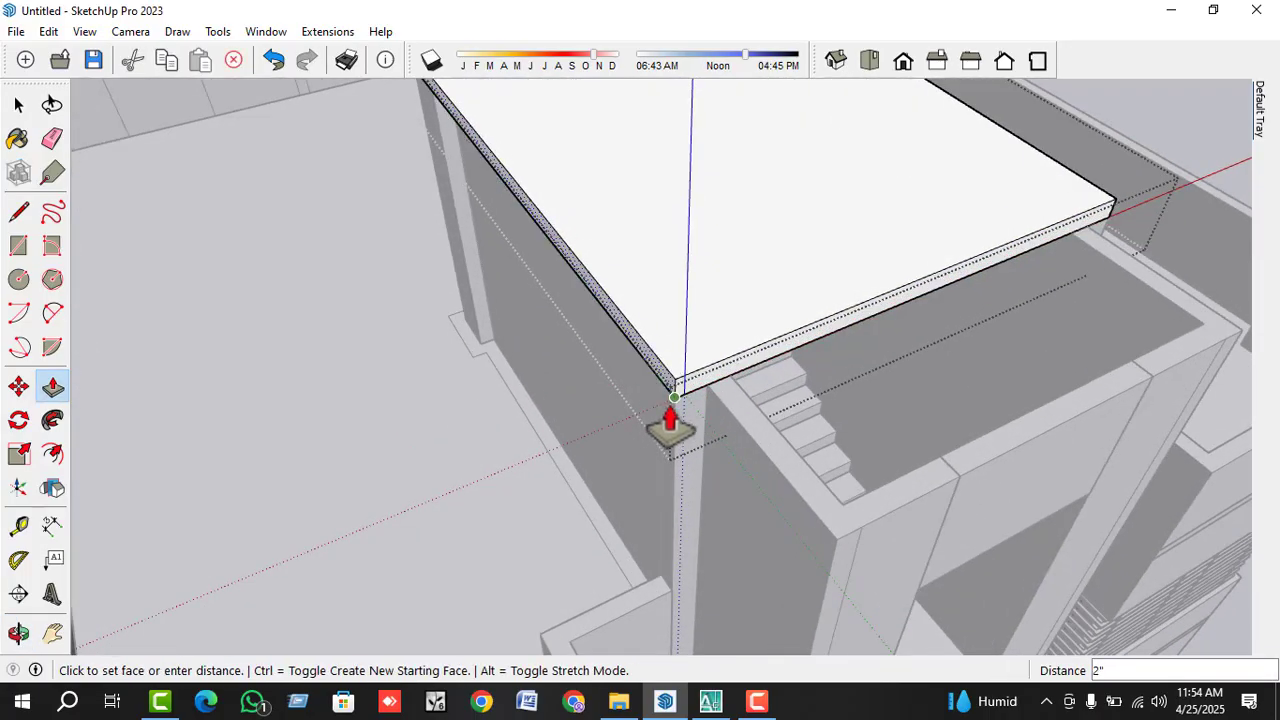
pyautogui.click(685, 400)
pyautogui.click(693, 392)
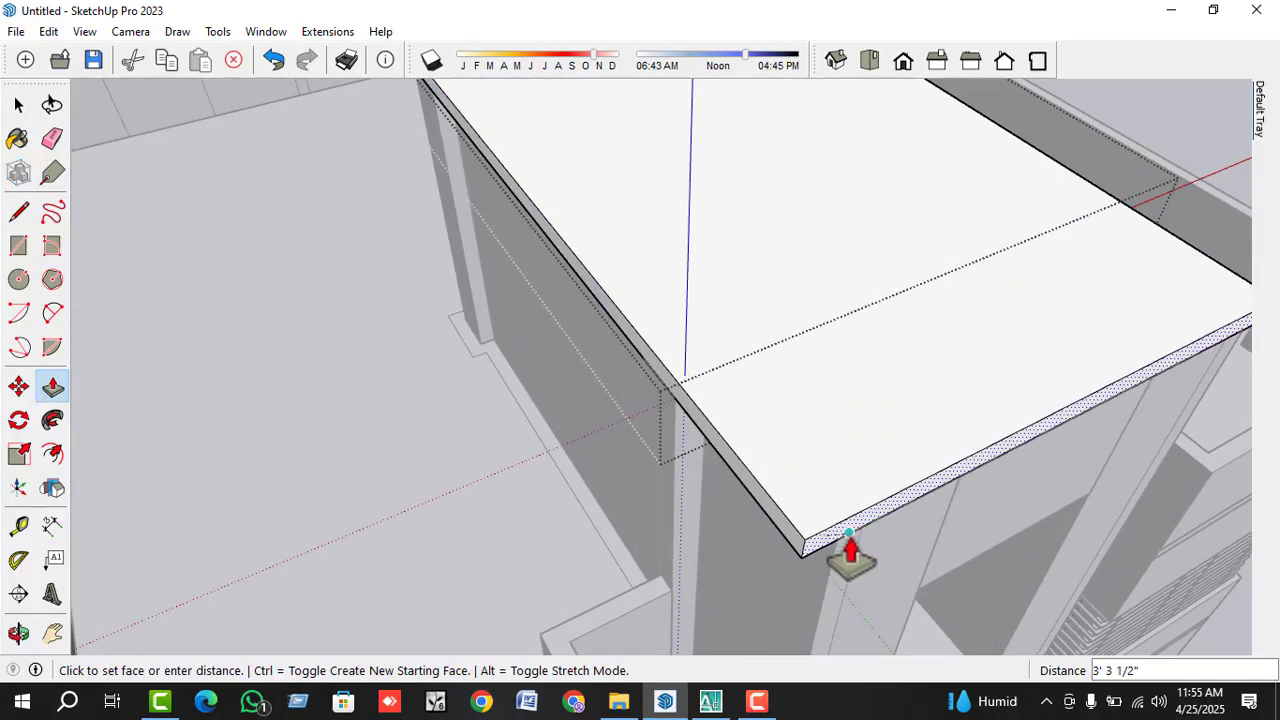
pyautogui.click(854, 537)
# - Pull the stairwell slab's front face out a further 1' as an overhang and leave the group
pyautogui.click(857, 535)
pyautogui.click(889, 588)
pyautogui.write('1')
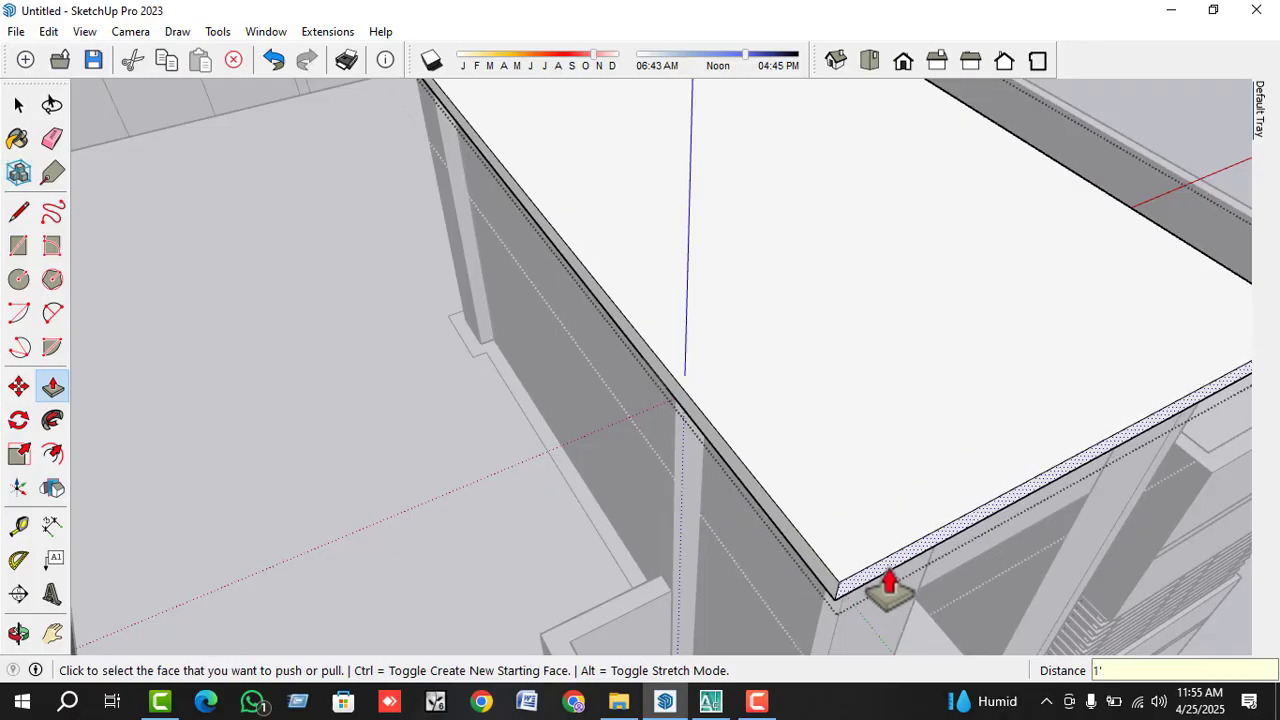
pyautogui.press('Return')
pyautogui.press('space')
pyautogui.scroll(-5, 613, 485)
pyautogui.moveTo(736, 392); pyautogui.dragTo(490, 305, button='middle')
pyautogui.scroll(-2, 500, 305)
pyautogui.click(500, 305)
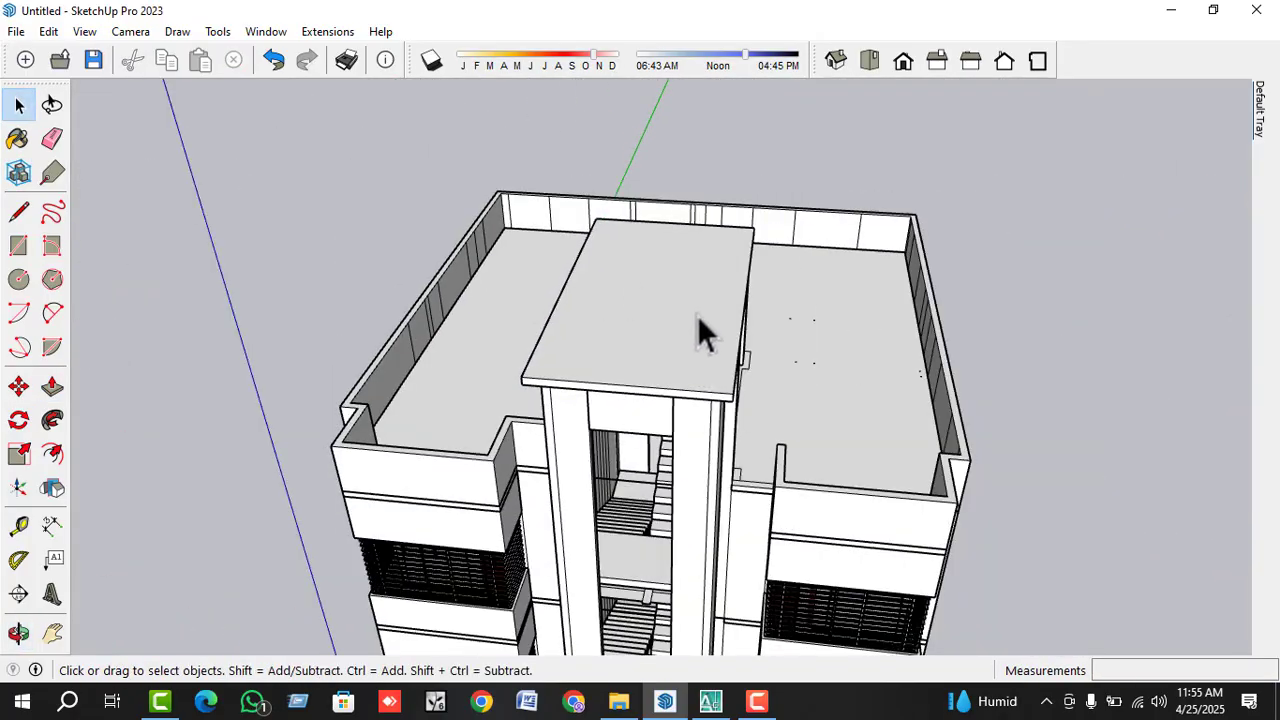
# - Draw a rectangle across the underside of the house between diagonally opposite outer corners of the main walls
pyautogui.moveTo(697, 318); pyautogui.dragTo(766, 221, button='middle')
pyautogui.scroll(-3, 673, 342)
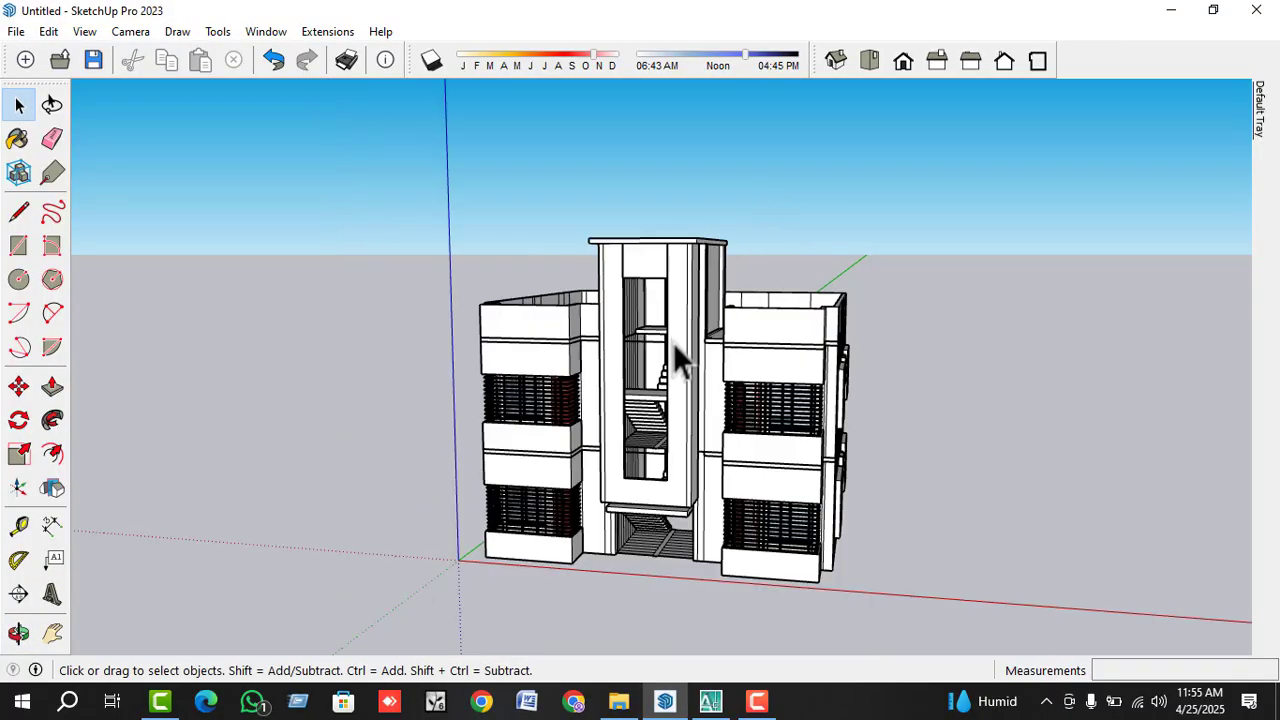
pyautogui.moveTo(673, 342); pyautogui.dragTo(355, 300, button='middle')
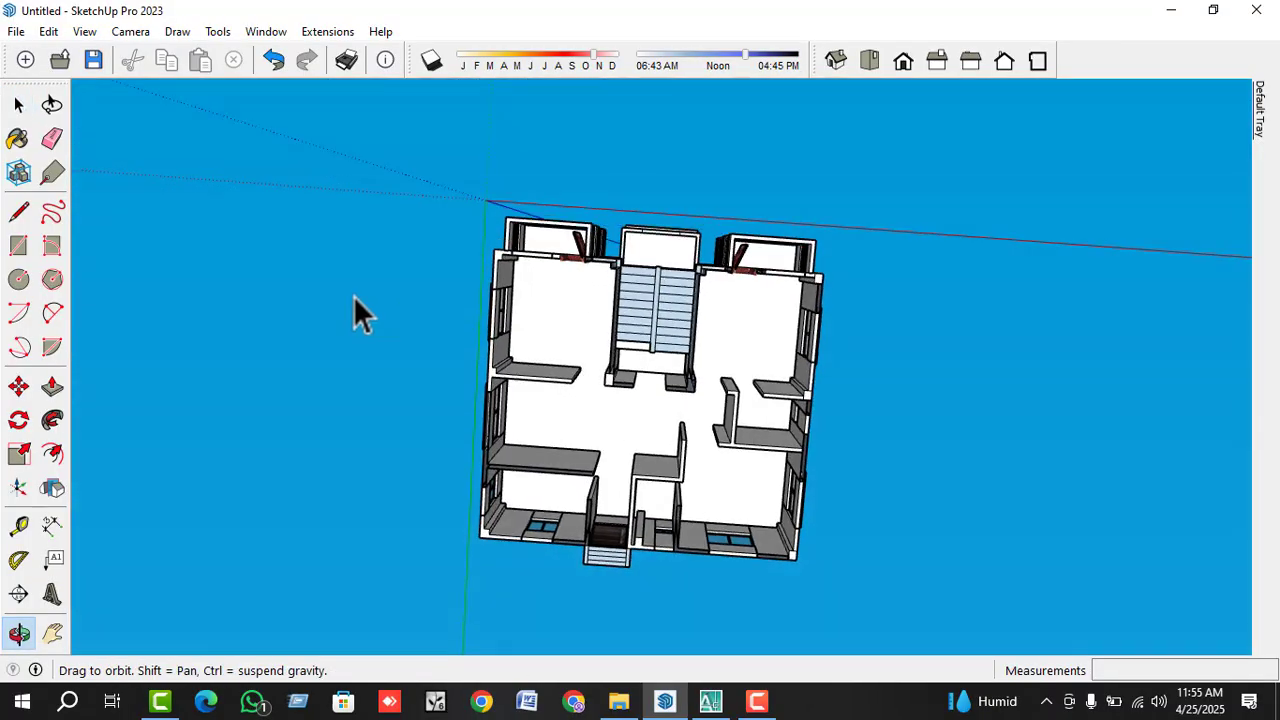
pyautogui.click(22, 245)
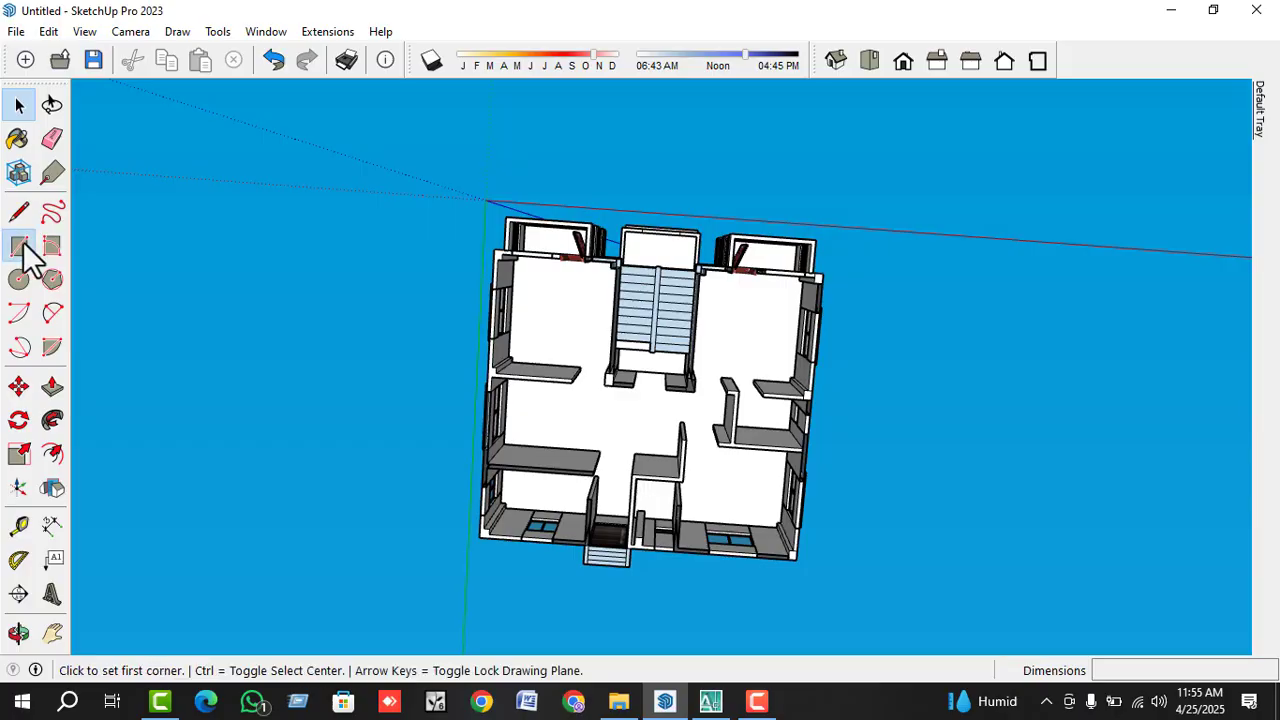
pyautogui.click(478, 537)
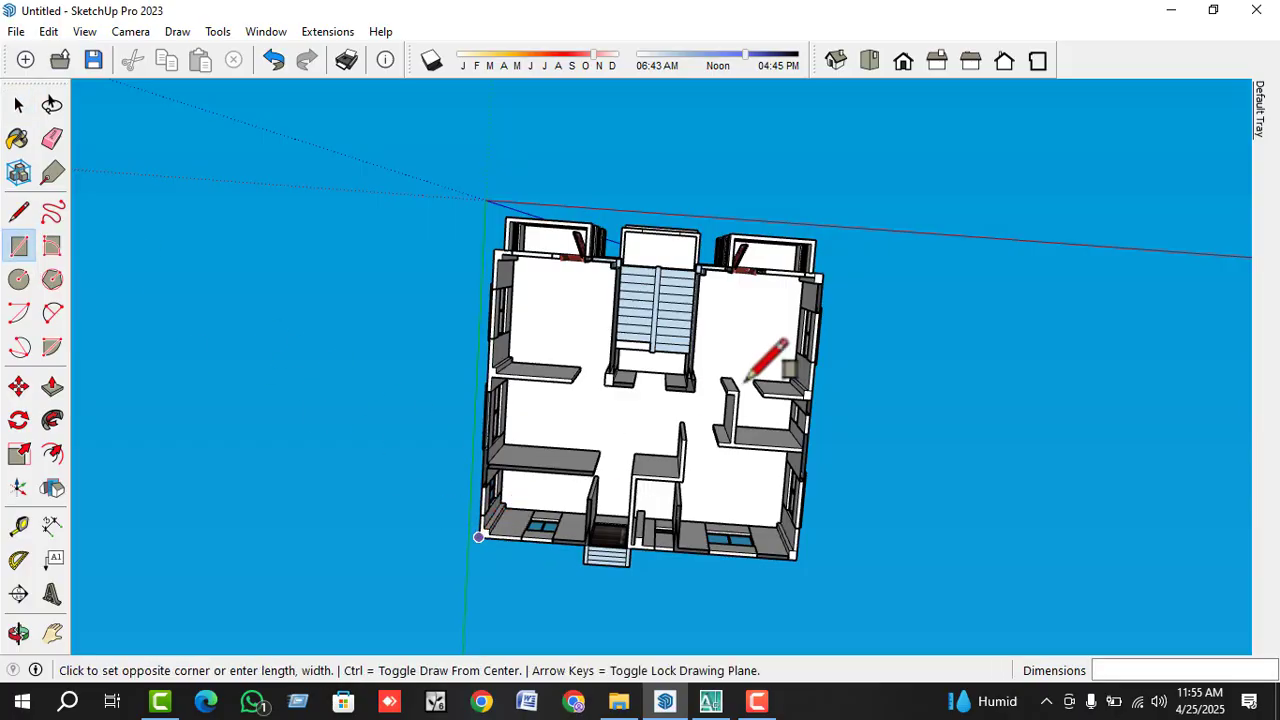
pyautogui.click(822, 271)
pyautogui.press('space')
# - Group the rectangle under the house and push/pull its face downward to form a base slab
pyautogui.click(741, 340)
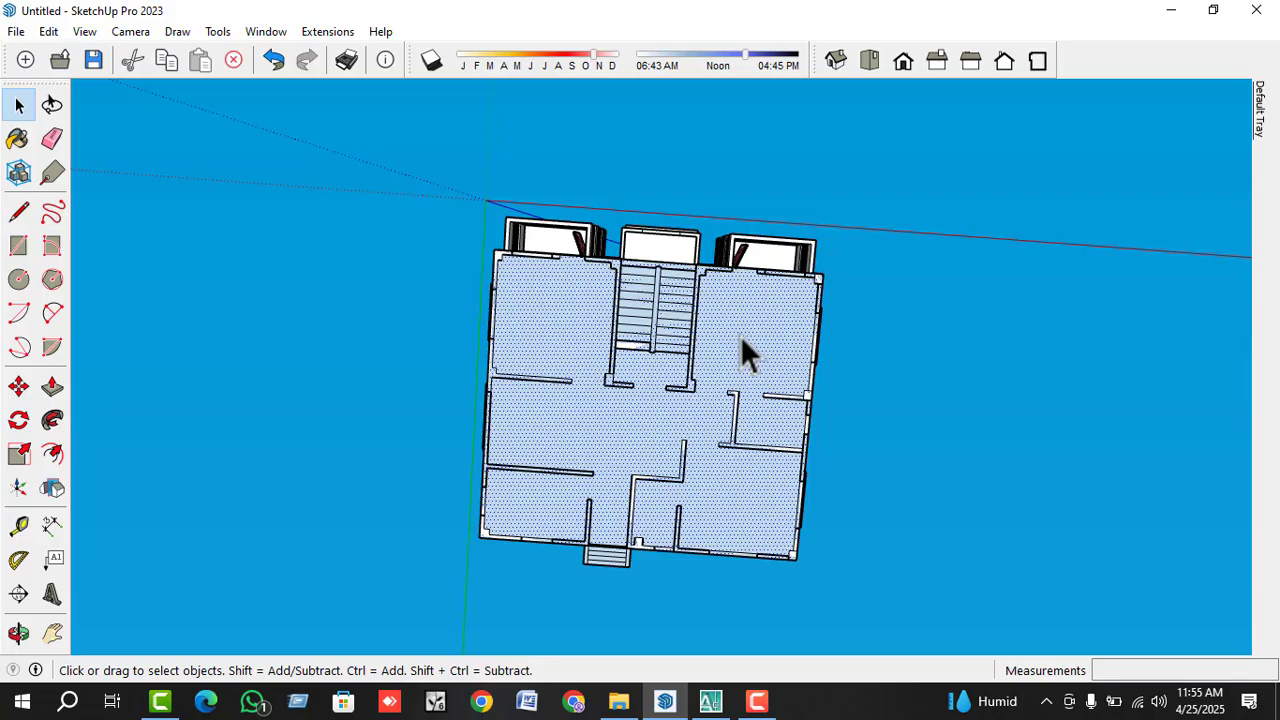
pyautogui.press('p')
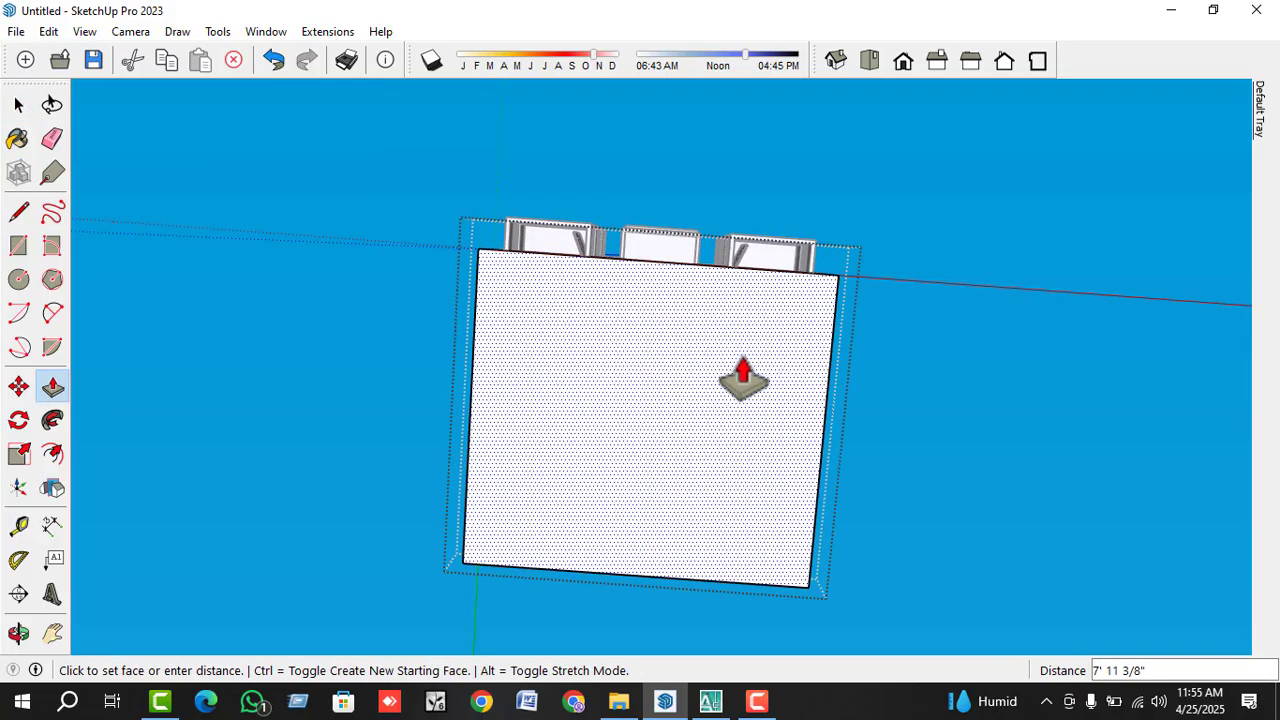
pyautogui.press('space')
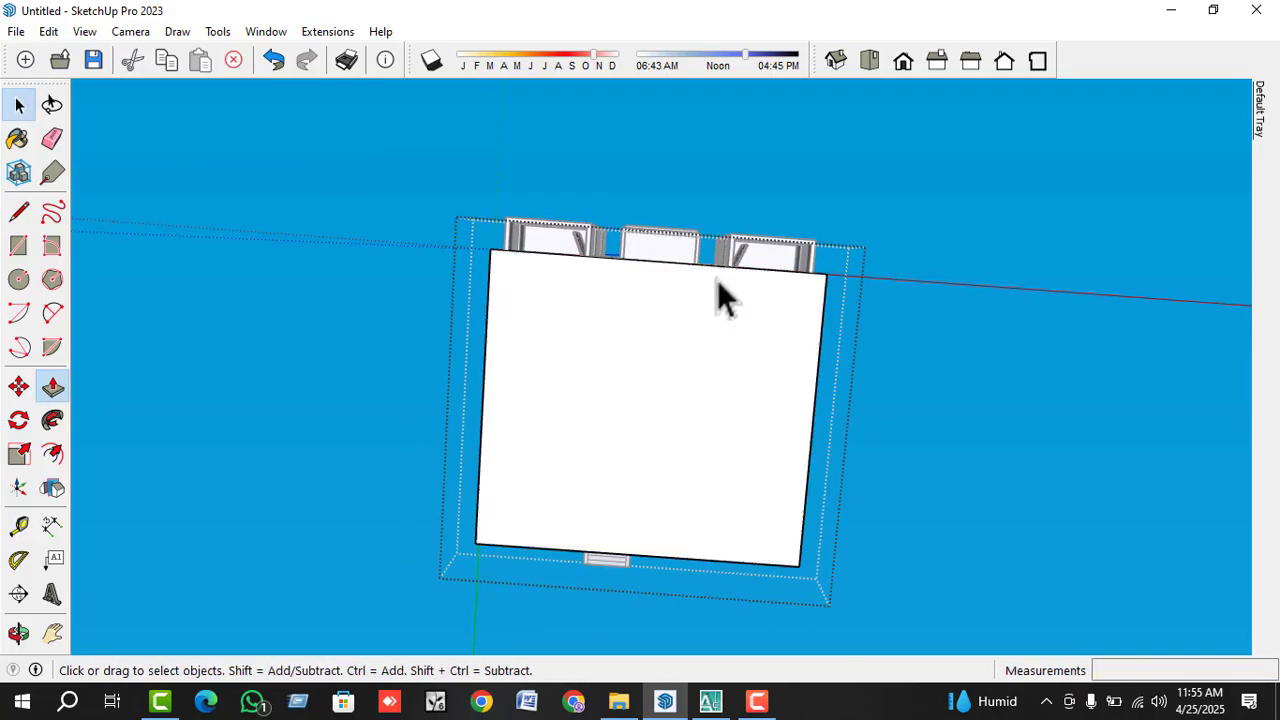
pyautogui.moveTo(717, 280); pyautogui.dragTo(757, 571, button='middle')
pyautogui.scroll(-3, 757, 571)
# - Move the stairwell's front frame straight down about 11 1/2" over the canopy slab above the stair entrance
pyautogui.moveTo(732, 490); pyautogui.dragTo(630, 465, button='middle')
pyautogui.scroll(5, 703, 461)
pyautogui.scroll(3, 683, 458)
pyautogui.scroll(-2, 588, 348)
pyautogui.scroll(3, 595, 345)
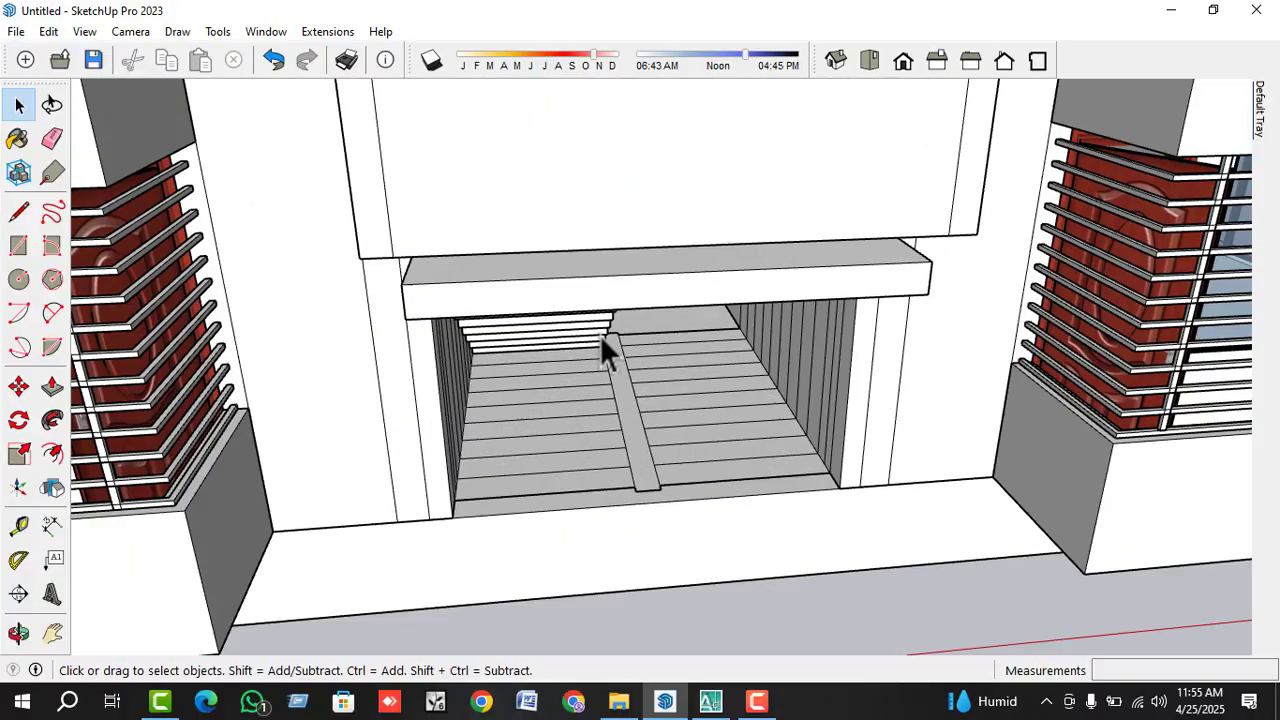
pyautogui.moveTo(600, 343); pyautogui.dragTo(586, 463, button='middle')
pyautogui.scroll(3, 641, 293)
pyautogui.moveTo(641, 293)
pyautogui.mouseDown(button='middle')
pyautogui.moveTo(692, 246)
pyautogui.moveTo(806, 246)
pyautogui.moveTo(473, 313)
pyautogui.mouseUp(button='middle')
pyautogui.click(692, 246)
pyautogui.scroll(2, 438, 324)
pyautogui.press('m')
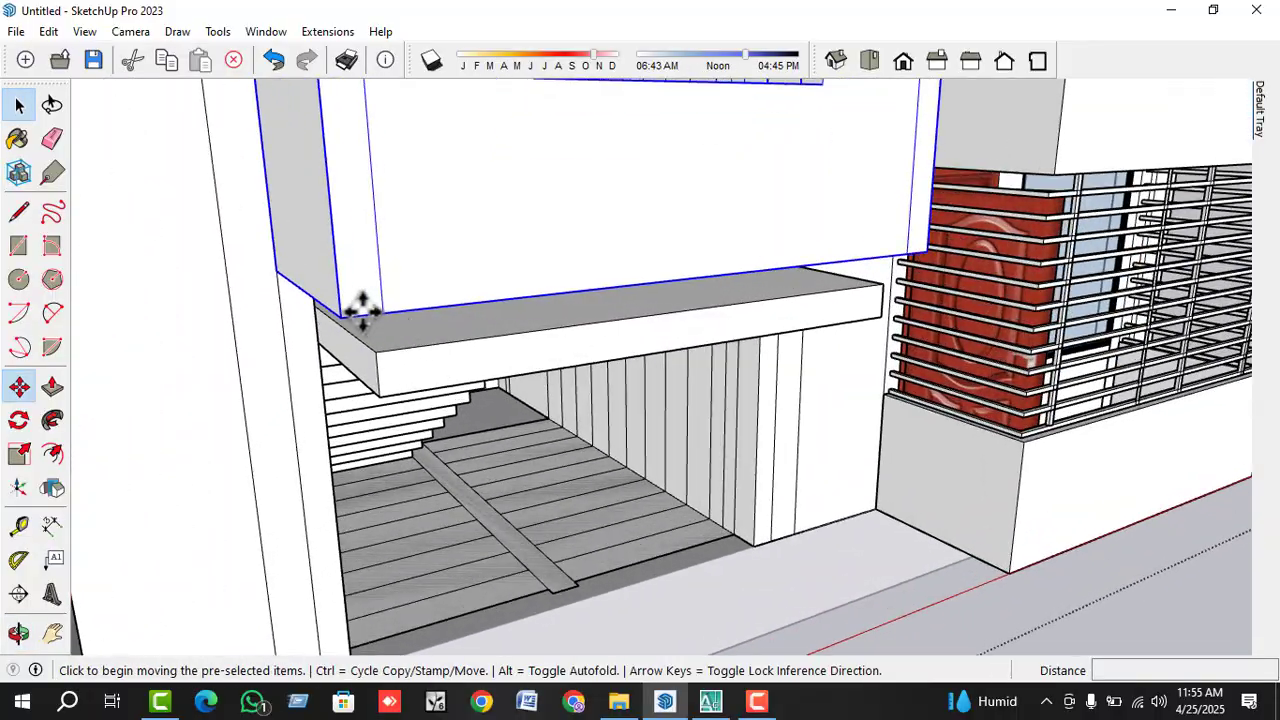
pyautogui.click(276, 281)
pyautogui.click(283, 343)
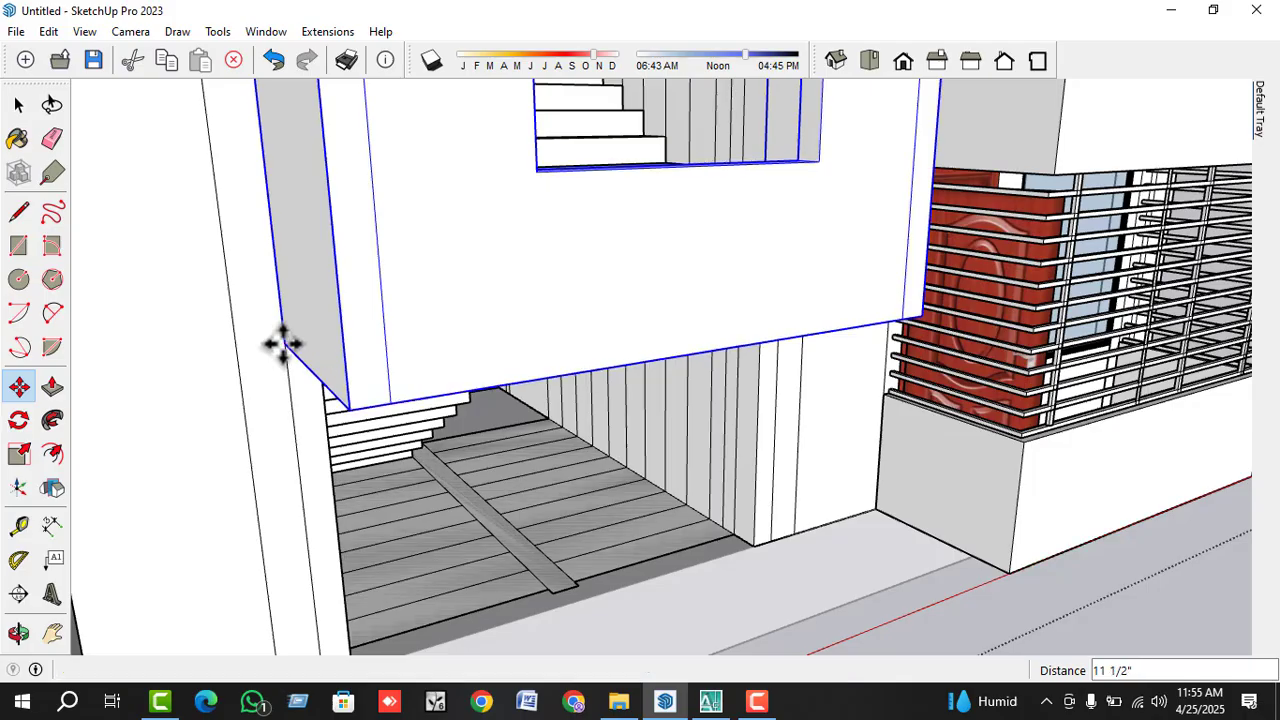
# - Move the stairwell frame a further 1/2" so its inner bottom corner meets the canopy slab's corner
pyautogui.moveTo(283, 343); pyautogui.dragTo(385, 347, button='middle')
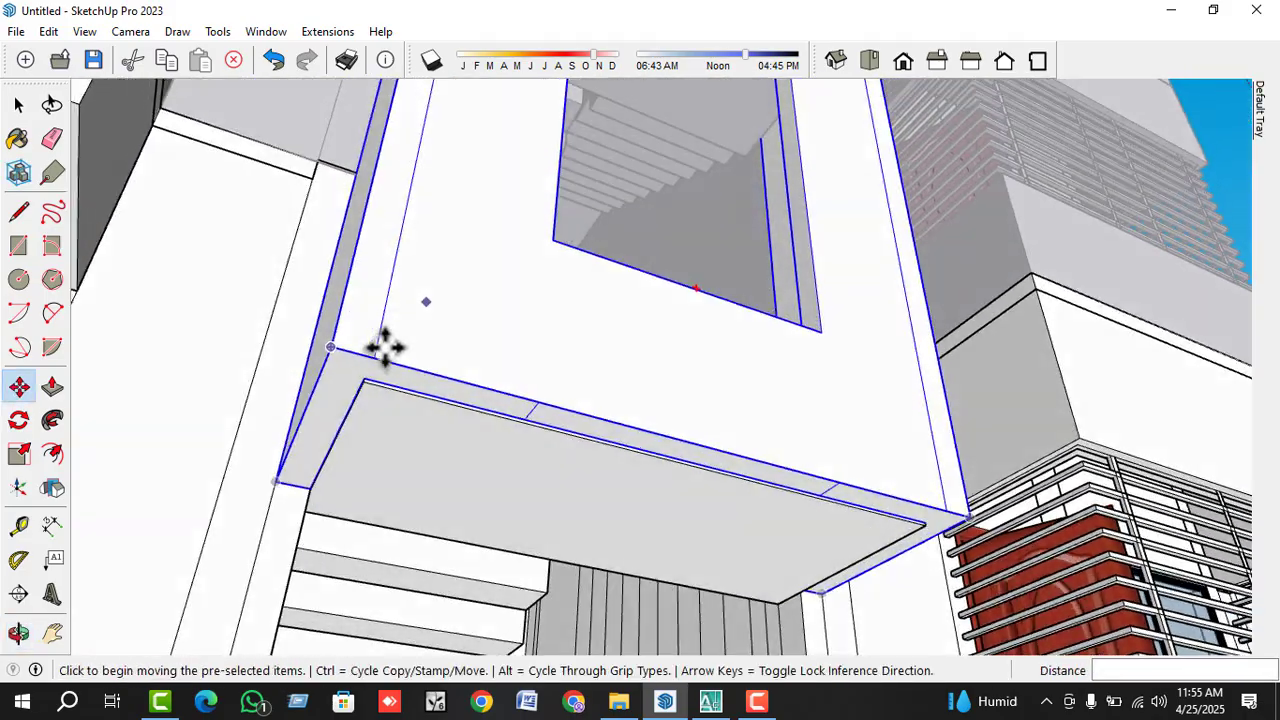
pyautogui.scroll(5, 385, 347)
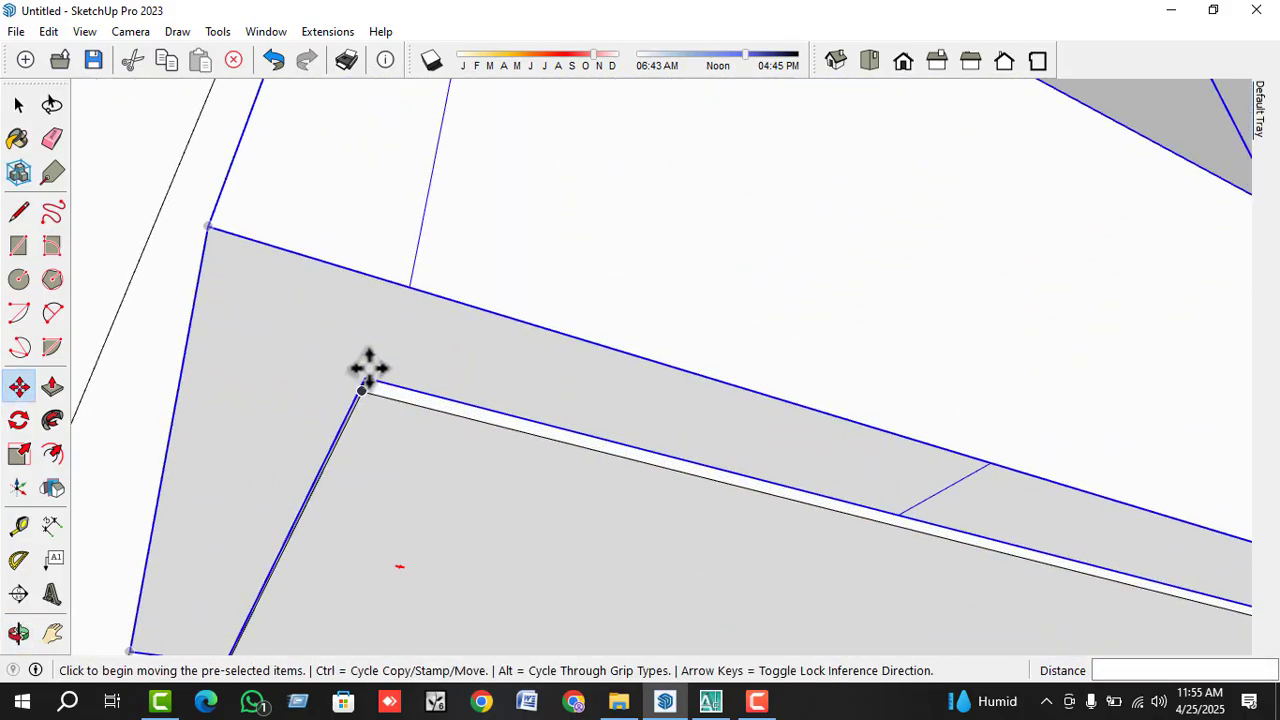
pyautogui.click(366, 377)
pyautogui.click(363, 389)
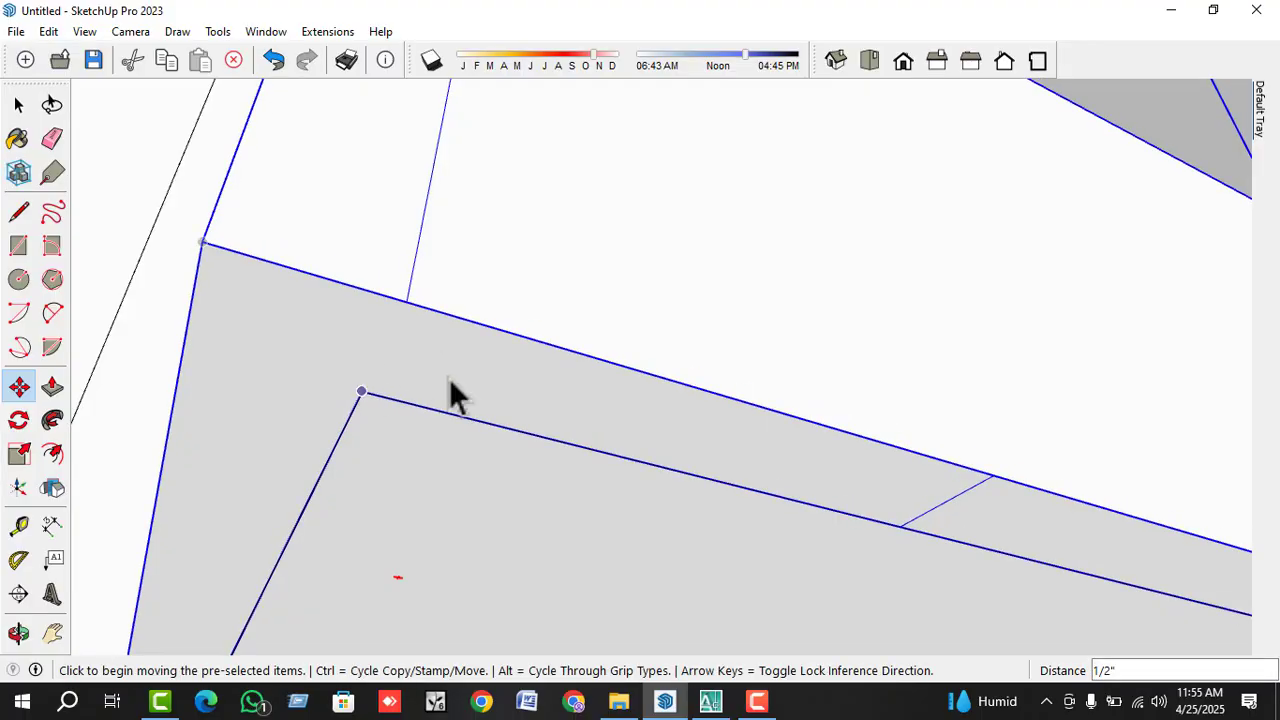
pyautogui.press('space')
pyautogui.scroll(-3, 480, 380)
pyautogui.scroll(-6, 505, 368)
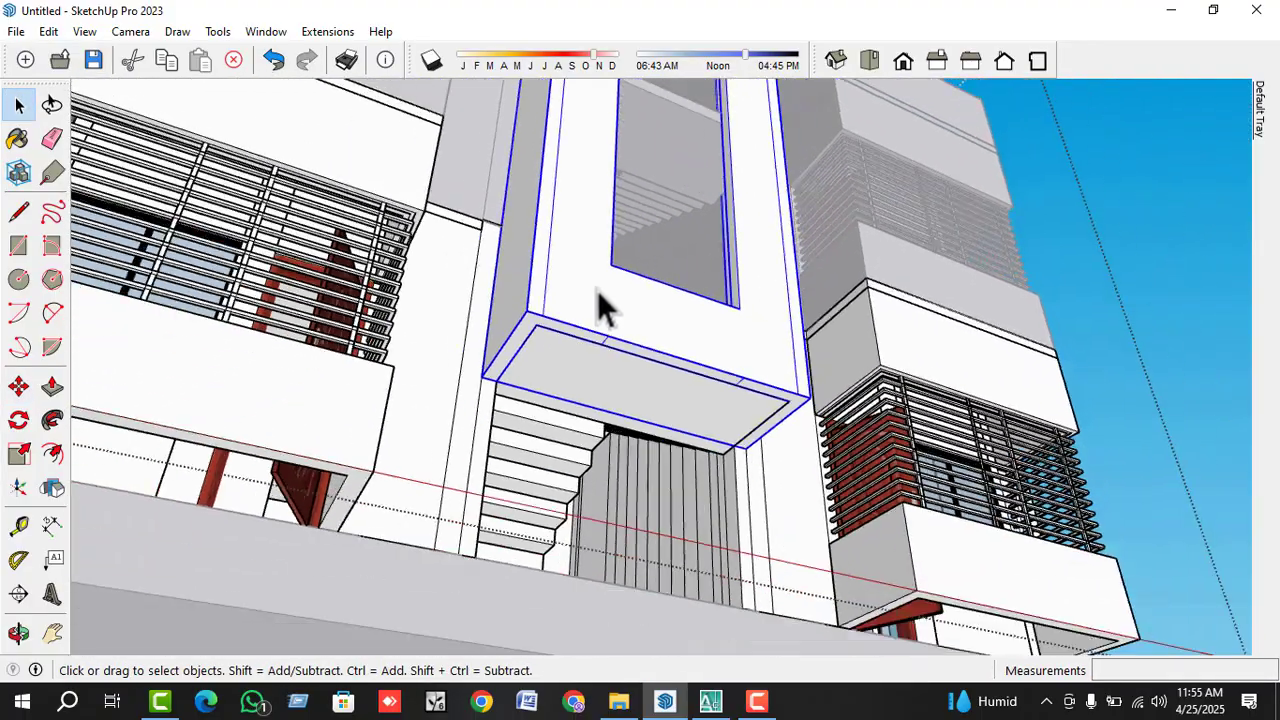
# - Delete the strip faces and their dividing lines covering the right half of the stairwell entrance floor
pyautogui.moveTo(605, 308); pyautogui.dragTo(555, 465, button='middle')
pyautogui.scroll(-4, 675, 237)
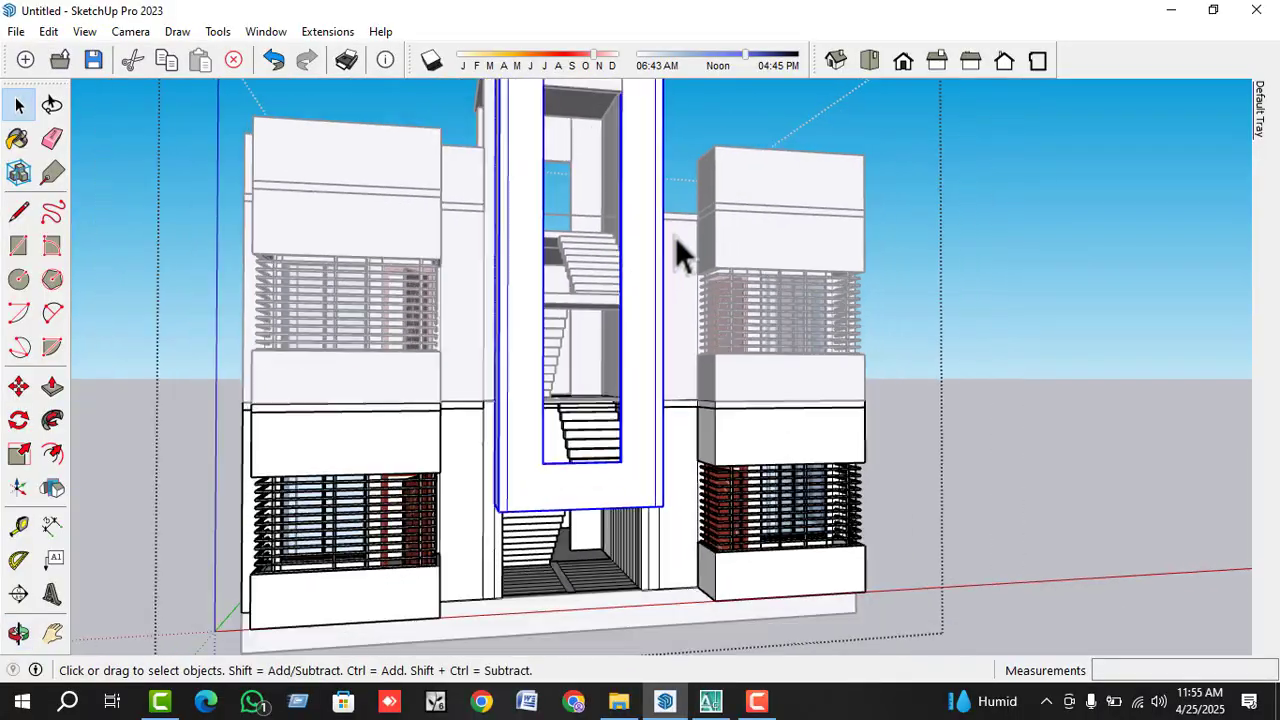
pyautogui.scroll(6, 591, 502)
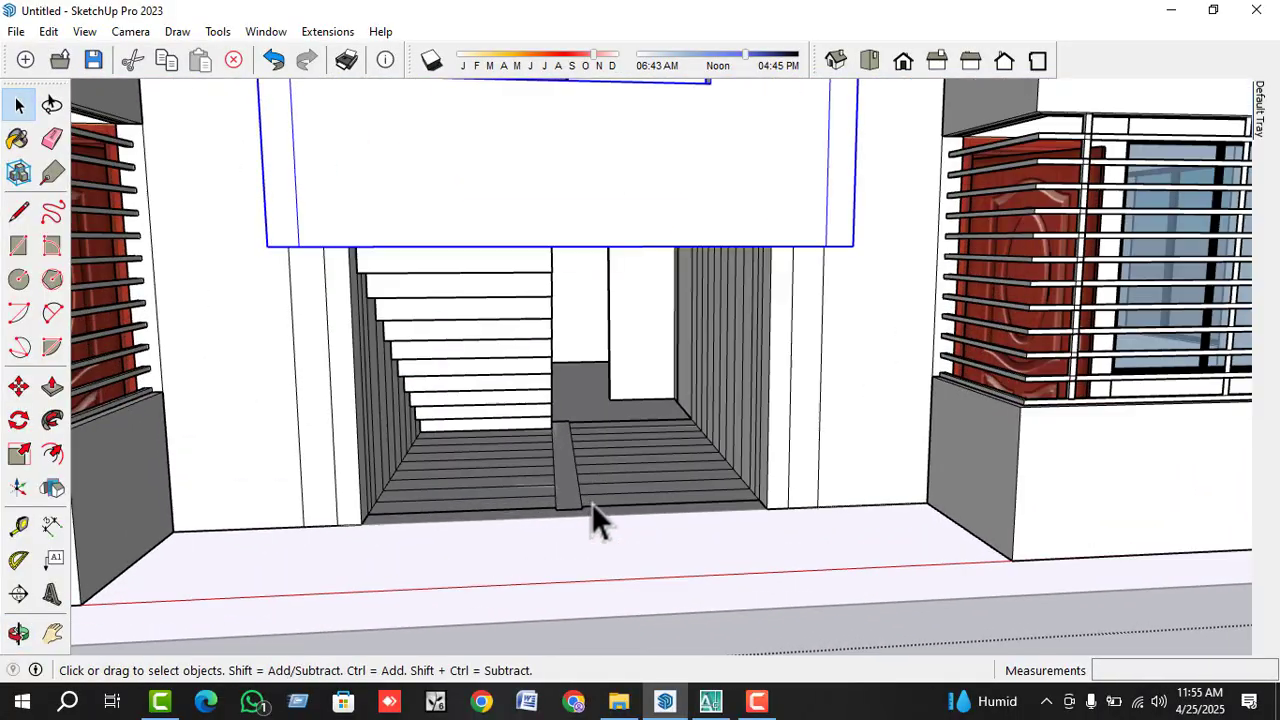
pyautogui.scroll(5, 591, 503)
pyautogui.moveTo(591, 503)
pyautogui.mouseDown(button='middle')
pyautogui.moveTo(571, 523)
pyautogui.moveTo(561, 614)
pyautogui.moveTo(583, 522)
pyautogui.mouseUp(button='middle')
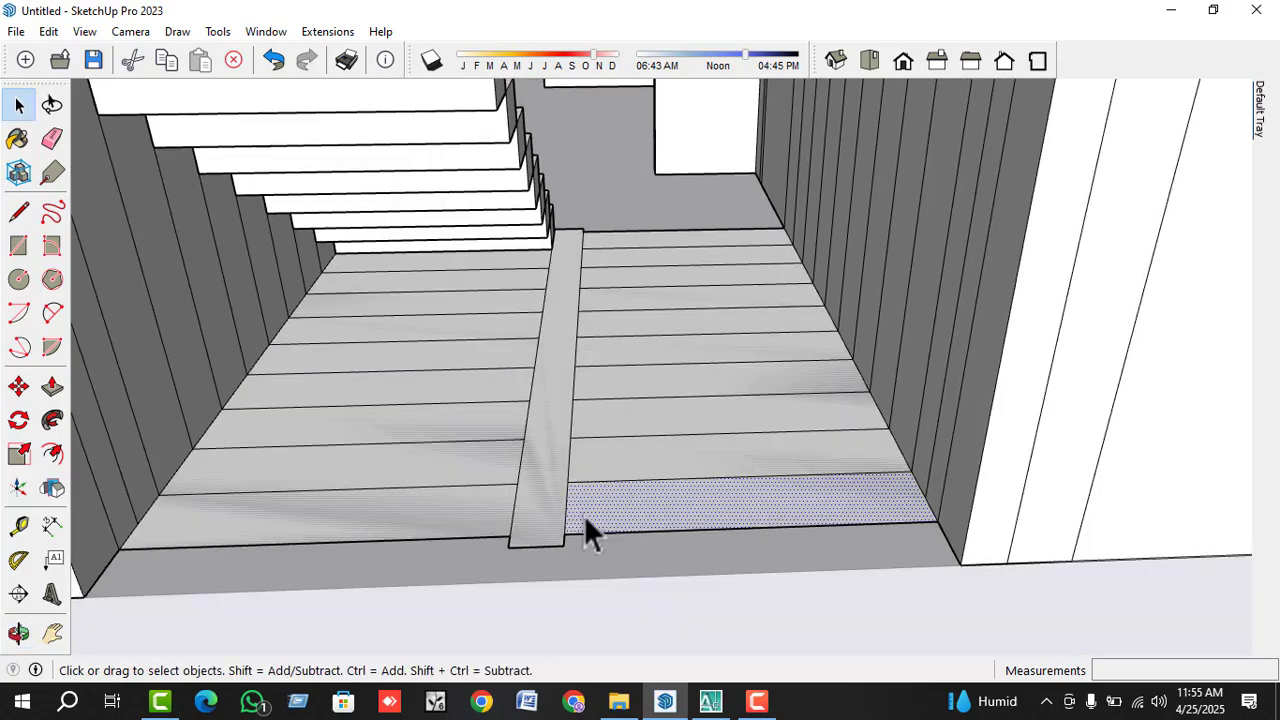
pyautogui.press('Delete')
pyautogui.click(618, 466)
pyautogui.press('Delete')
pyautogui.click(660, 415)
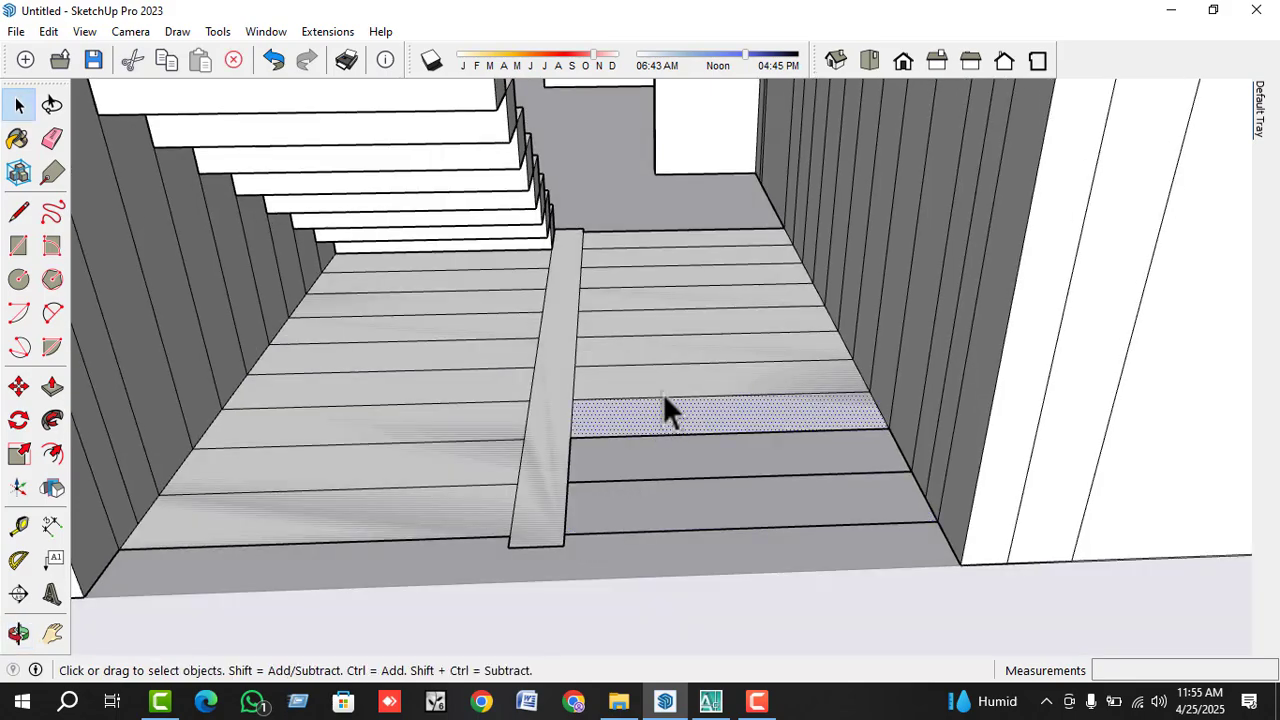
pyautogui.press('Delete')
pyautogui.click(668, 380)
pyautogui.moveTo(697, 213); pyautogui.dragTo(600, 530)
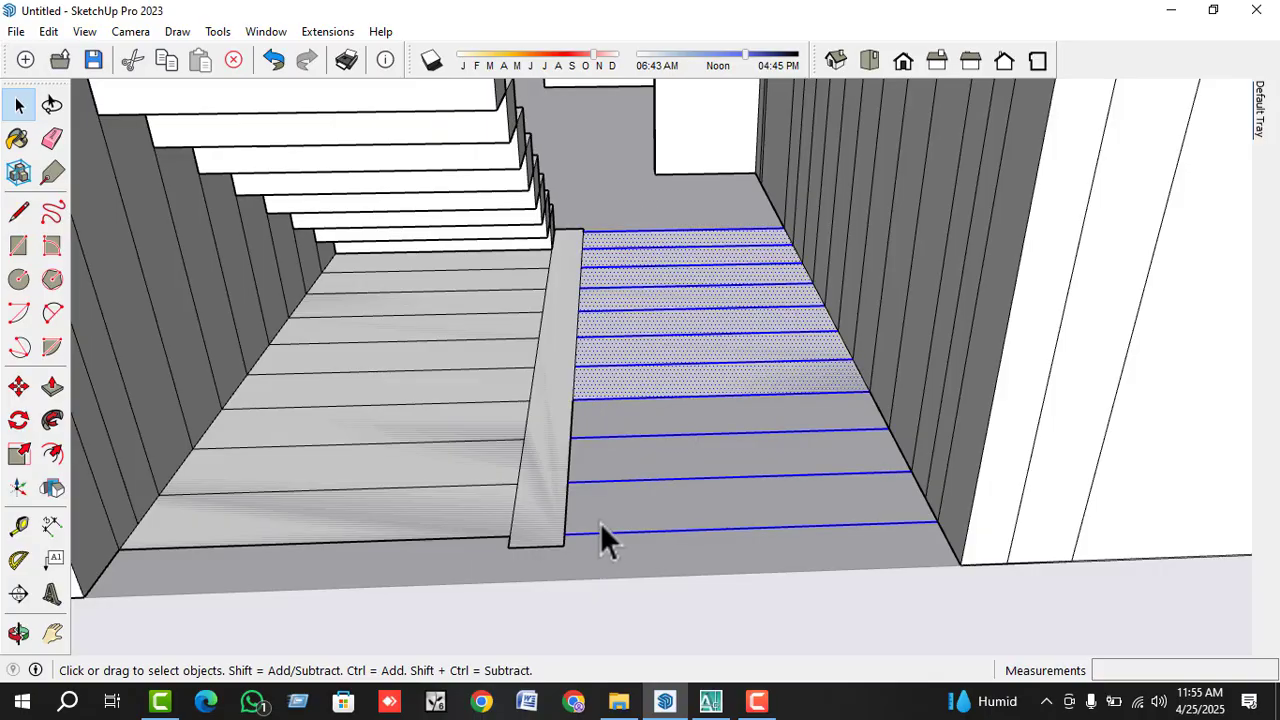
pyautogui.press('Delete')
pyautogui.moveTo(416, 531); pyautogui.dragTo(416, 531)
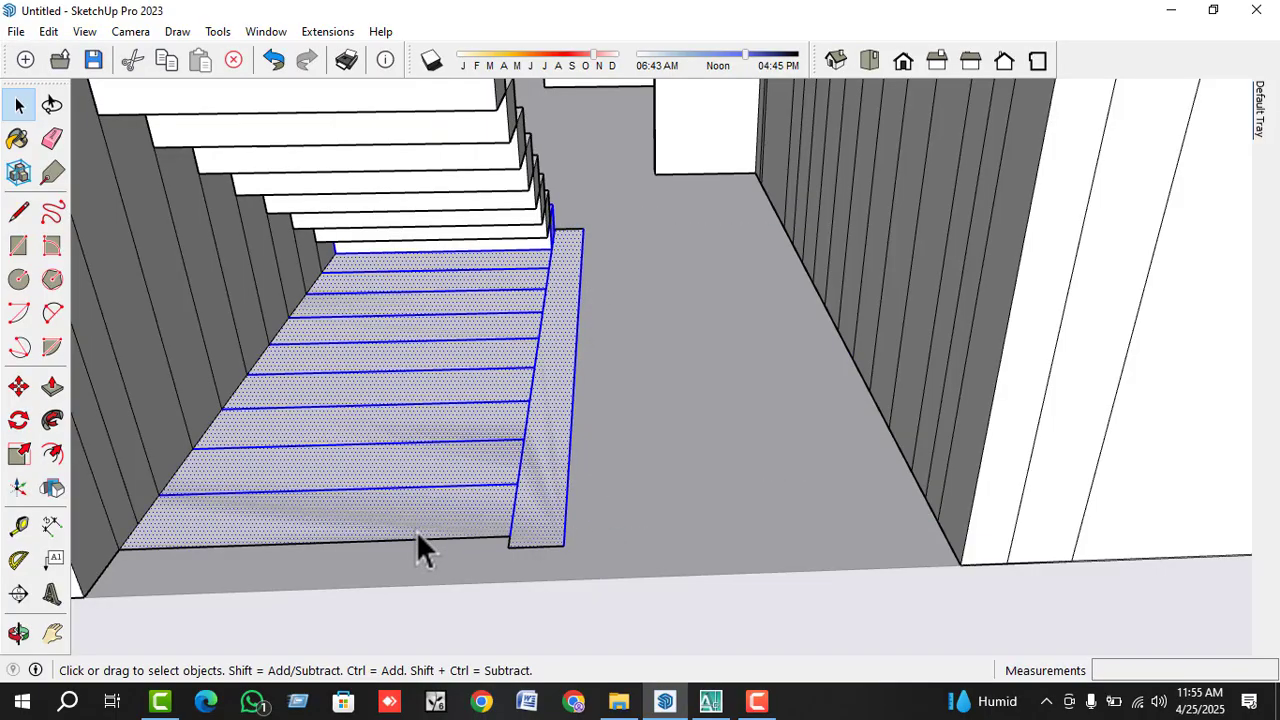
pyautogui.press('Escape')
pyautogui.moveTo(498, 368); pyautogui.dragTo(348, 550)
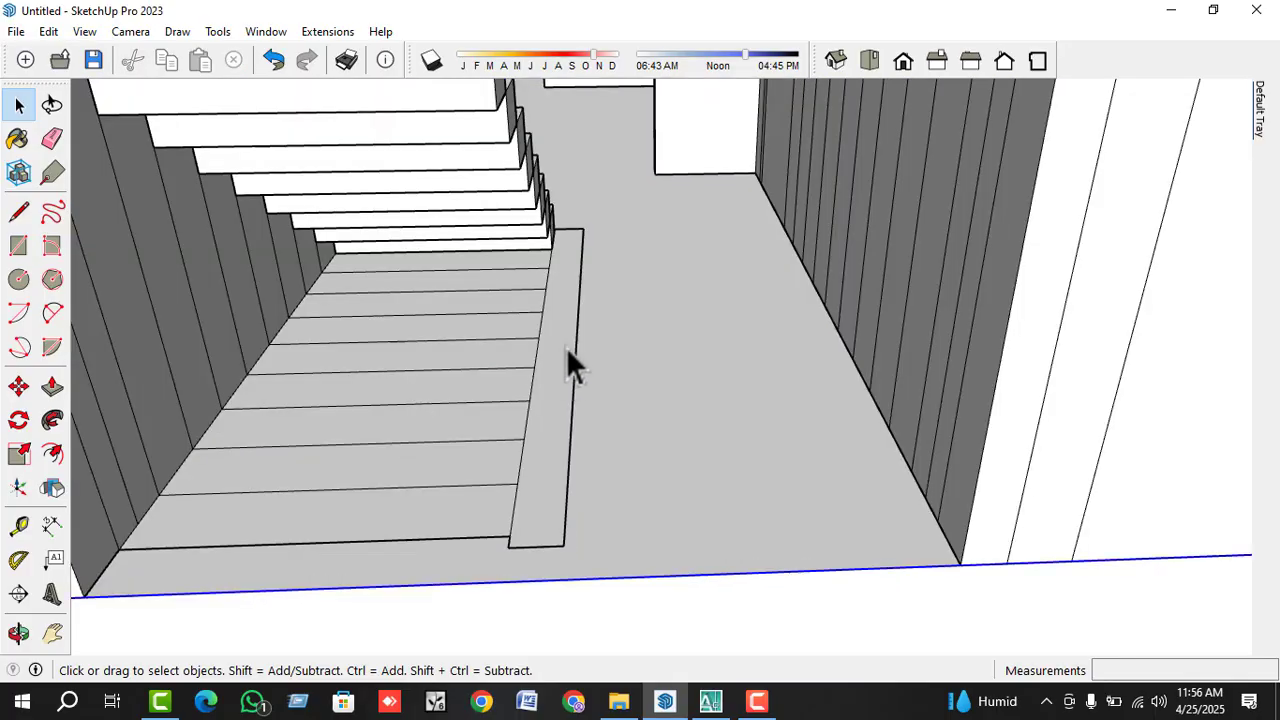
pyautogui.hotkey('ctrl', 'a')
pyautogui.press('Escape')
pyautogui.hotkey('ctrl', 'a')
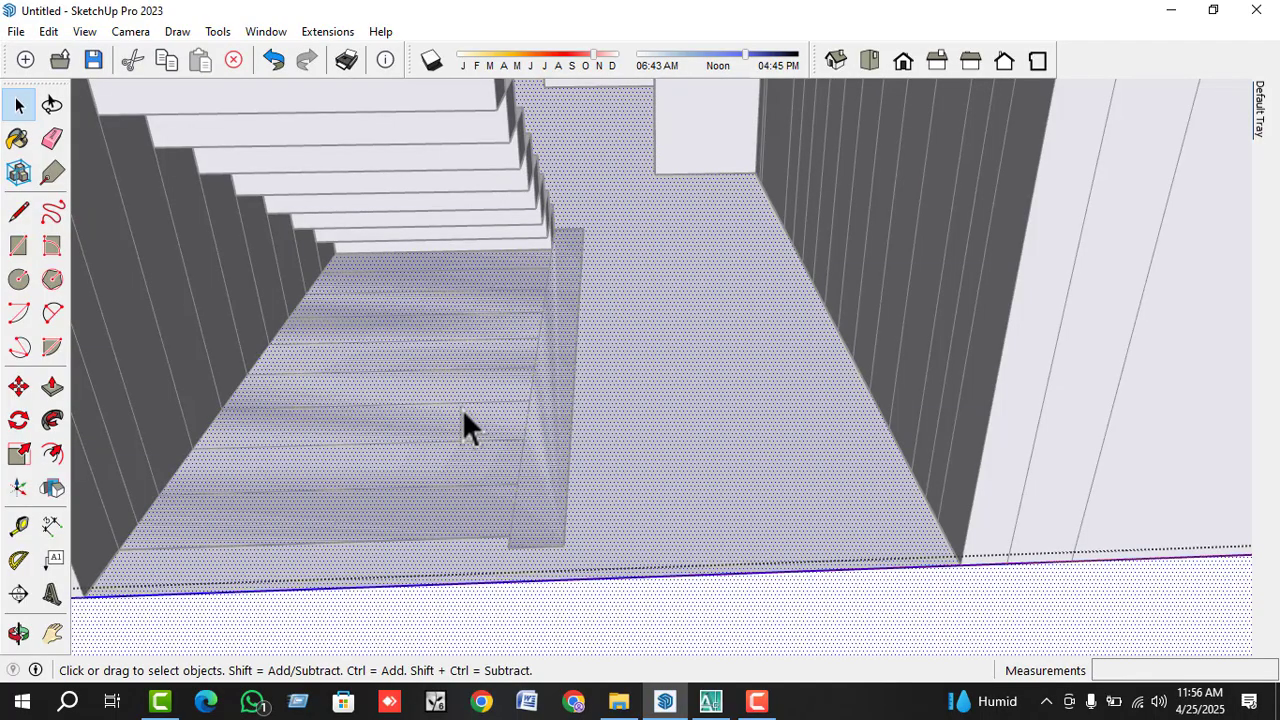
pyautogui.press('Escape')
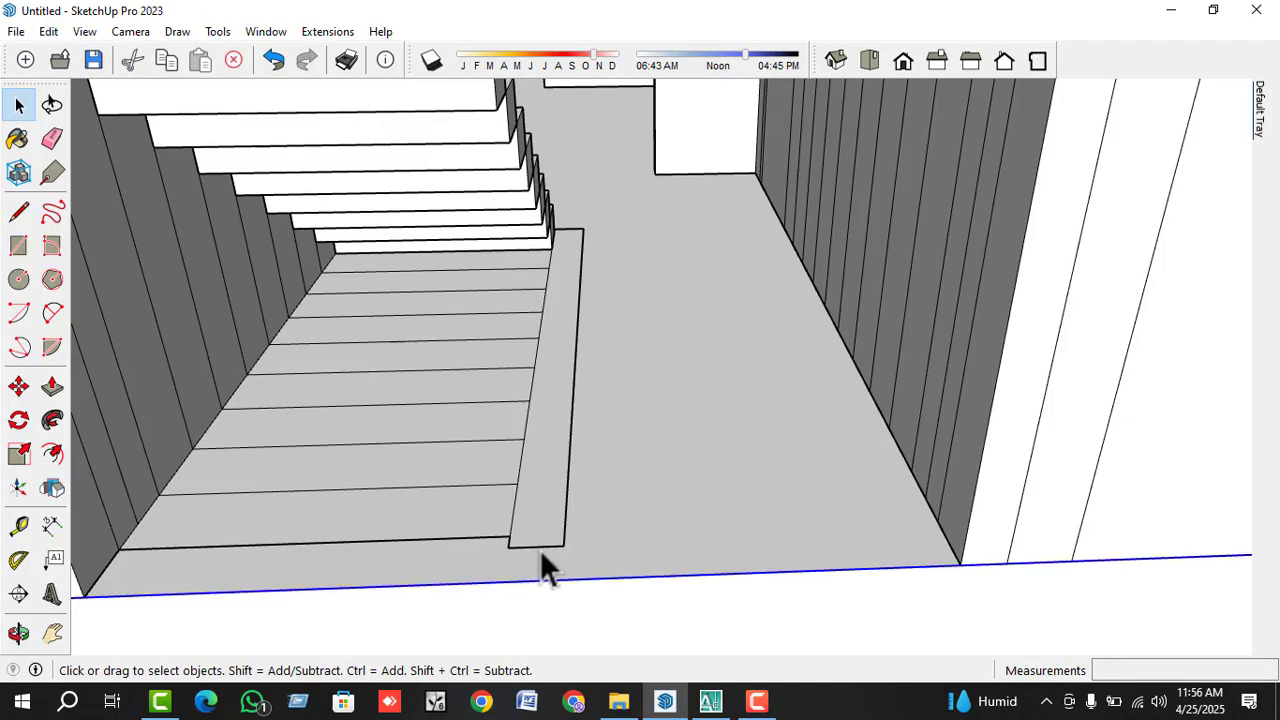
pyautogui.press('Delete')
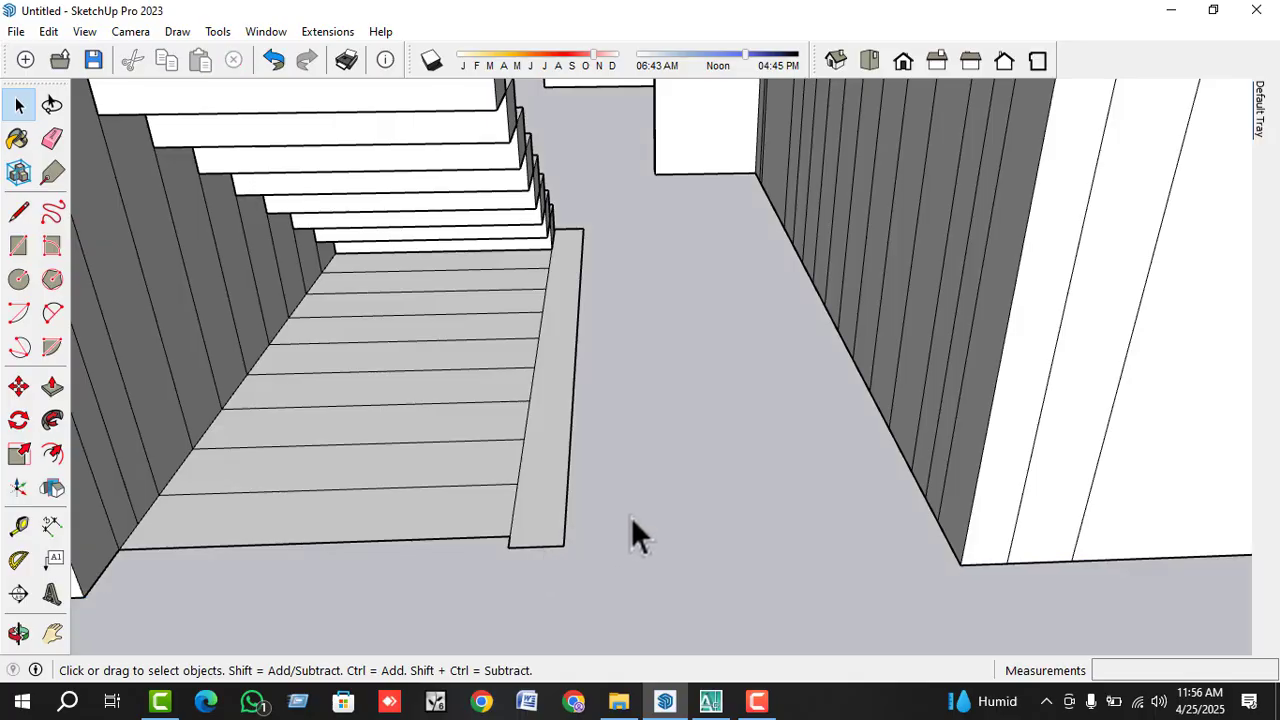
pyautogui.hotkey('ctrl', 'z')
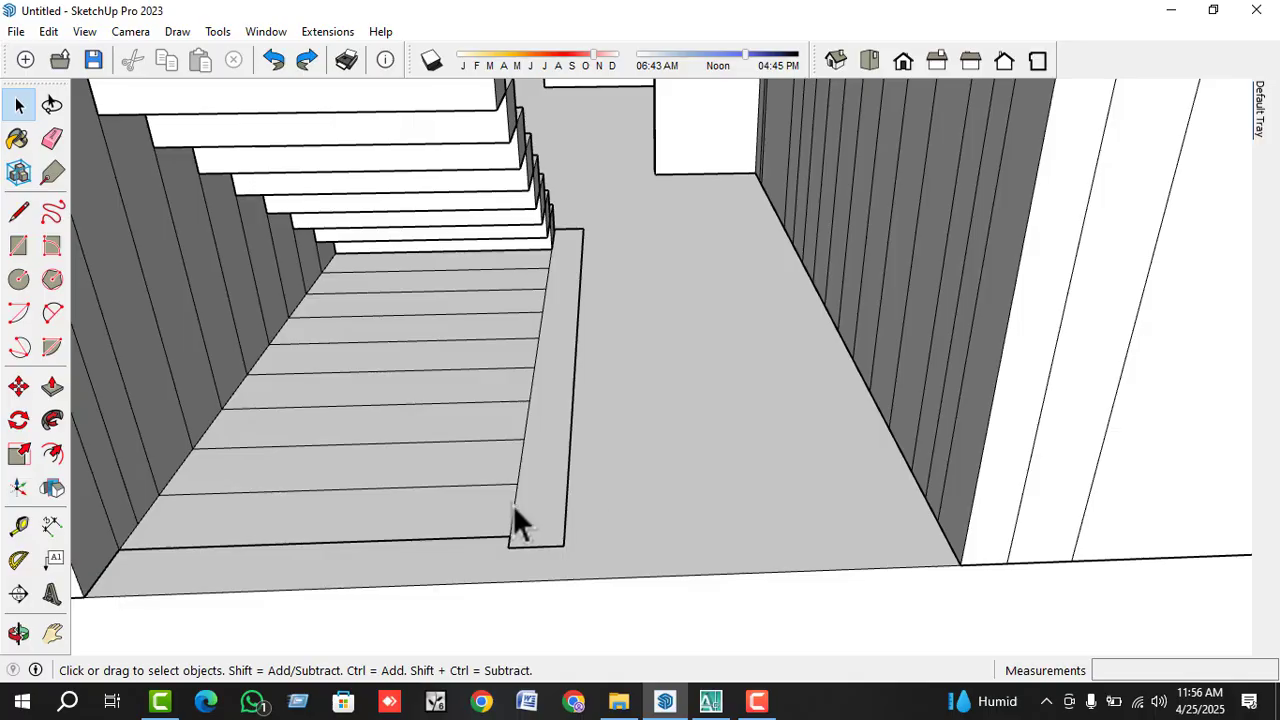
# - Draw a rectangle on the base slab between the stairwell's back right and front left wall corners
pyautogui.hotkey('ctrl', 'a')
pyautogui.moveTo(541, 490)
pyautogui.mouseDown(button='middle')
pyautogui.moveTo(600, 487)
pyautogui.moveTo(503, 510)
pyautogui.moveTo(655, 455)
pyautogui.moveTo(703, 486)
pyautogui.moveTo(686, 466)
pyautogui.mouseUp(button='middle')
pyautogui.hotkey('ctrl', 't')
pyautogui.click(703, 486)
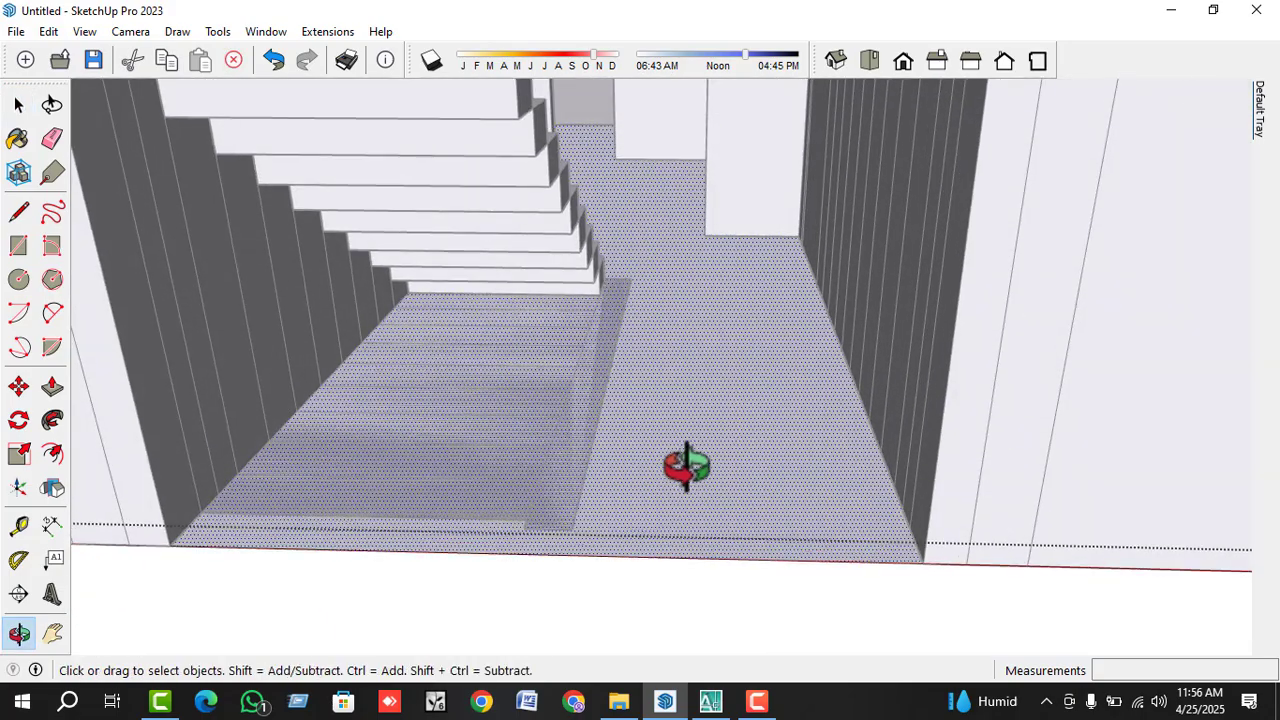
pyautogui.click(18, 245)
pyautogui.click(798, 235)
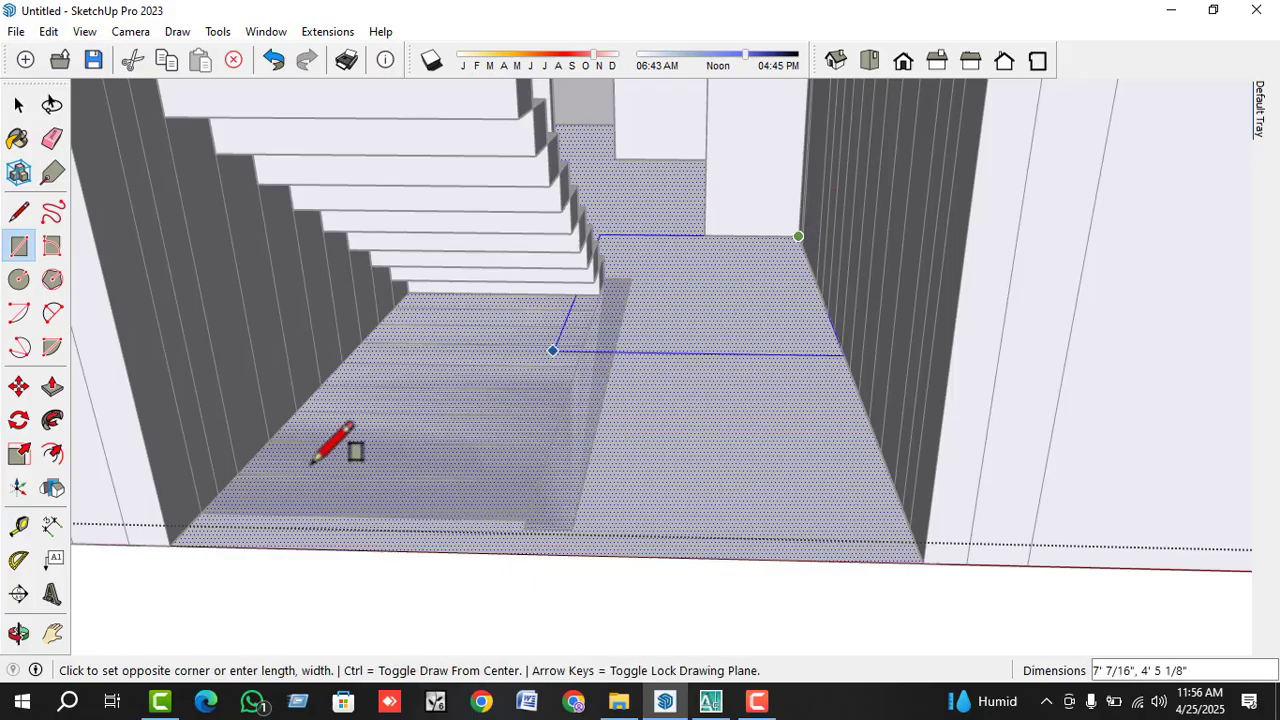
pyautogui.click(170, 543)
pyautogui.press('space')
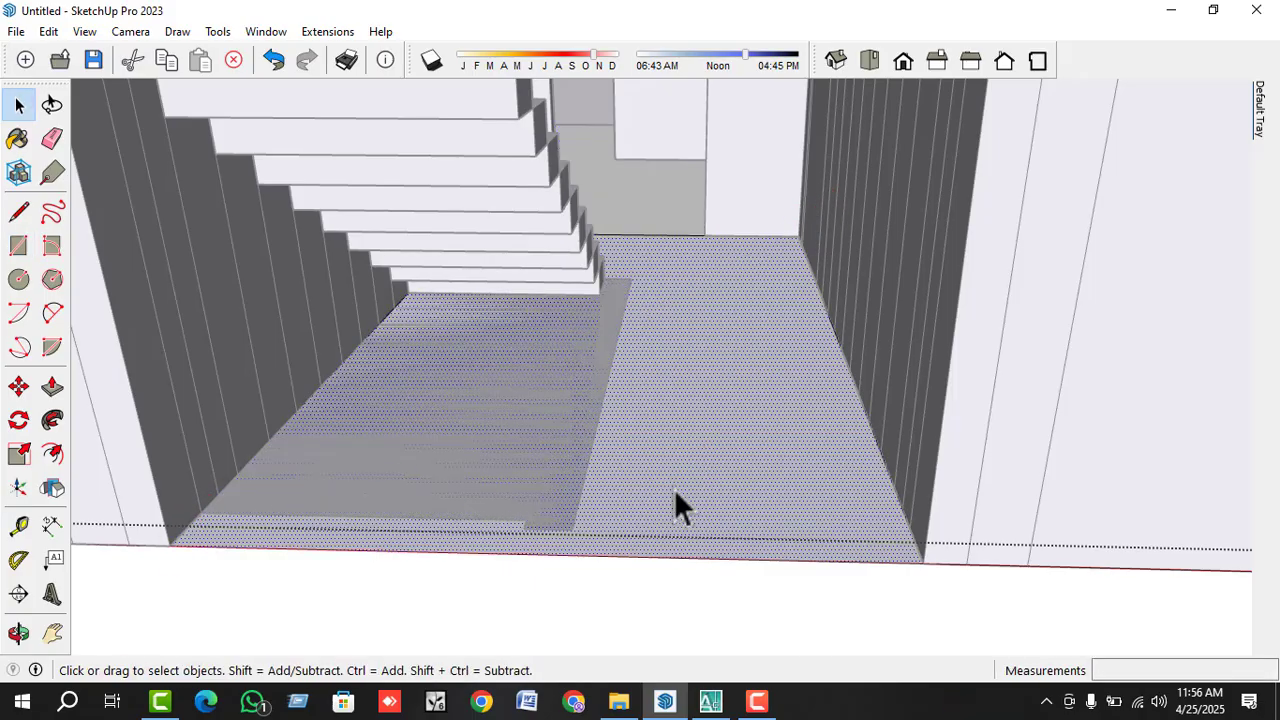
# - Push the stairwell floor rectangle down 1'6" into the base slab and leave the group
pyautogui.press('p')
pyautogui.click(675, 490)
pyautogui.click(675, 565)
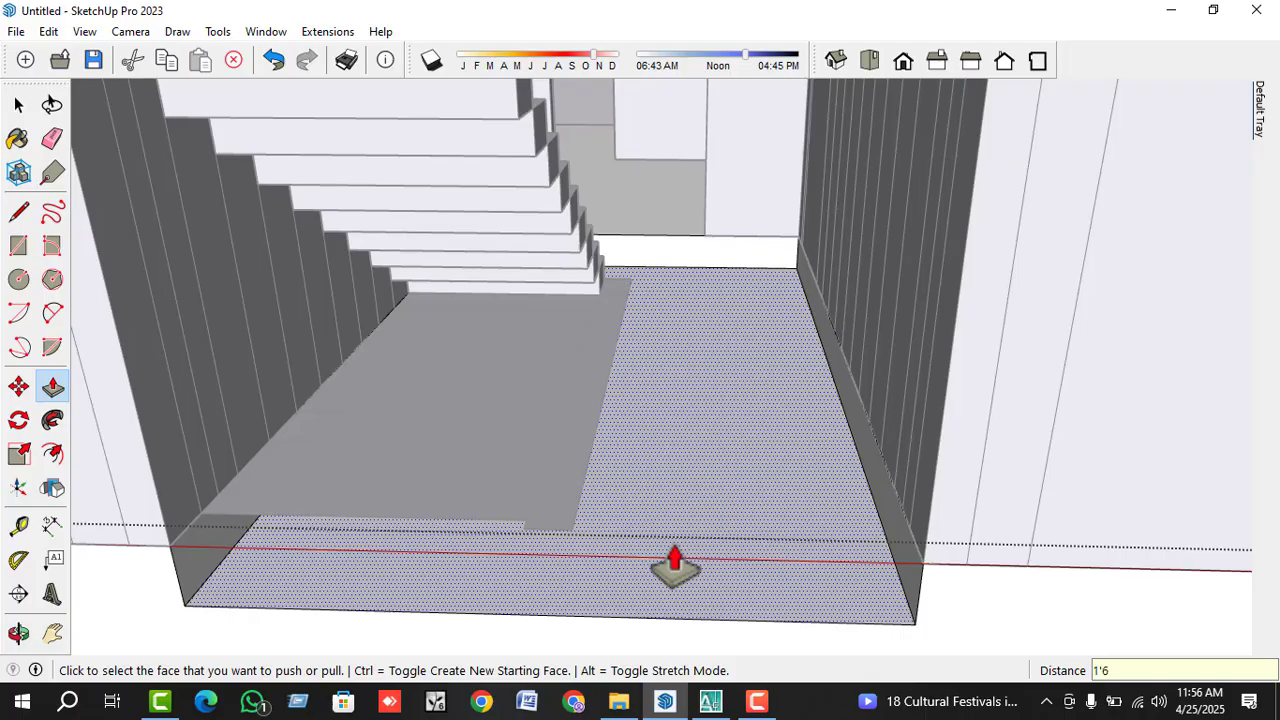
pyautogui.press('space')
pyautogui.scroll(-5, 720, 417)
pyautogui.moveTo(754, 391)
pyautogui.mouseDown(button='middle')
pyautogui.moveTo(800, 366)
pyautogui.moveTo(733, 393)
pyautogui.mouseUp(button='middle')
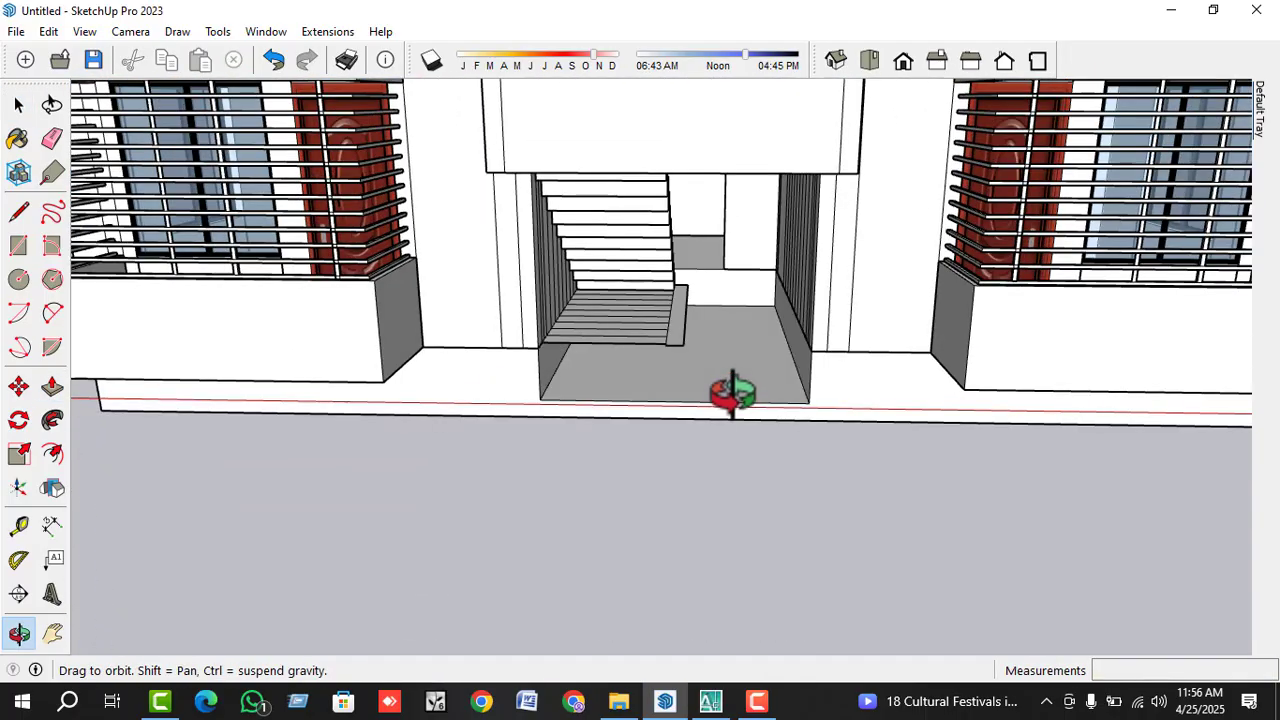
pyautogui.scroll(5, 677, 320)
pyautogui.tripleClick(640, 365)
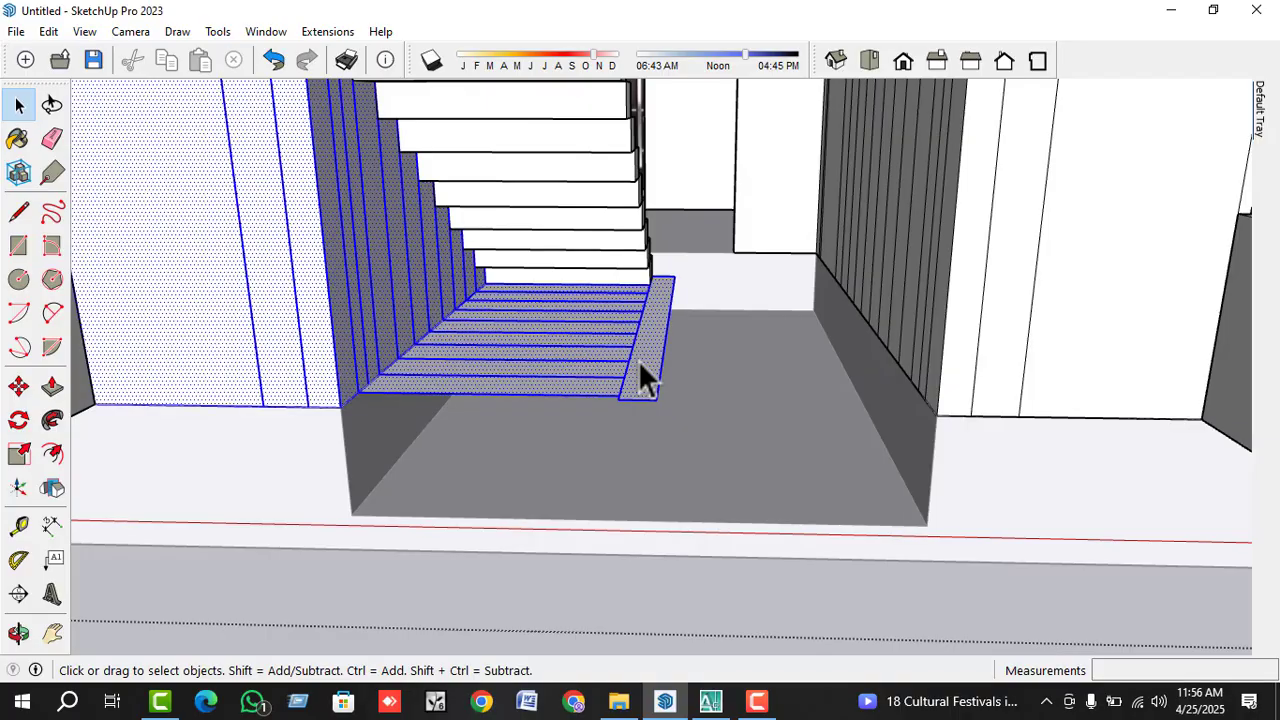
pyautogui.press('Delete')
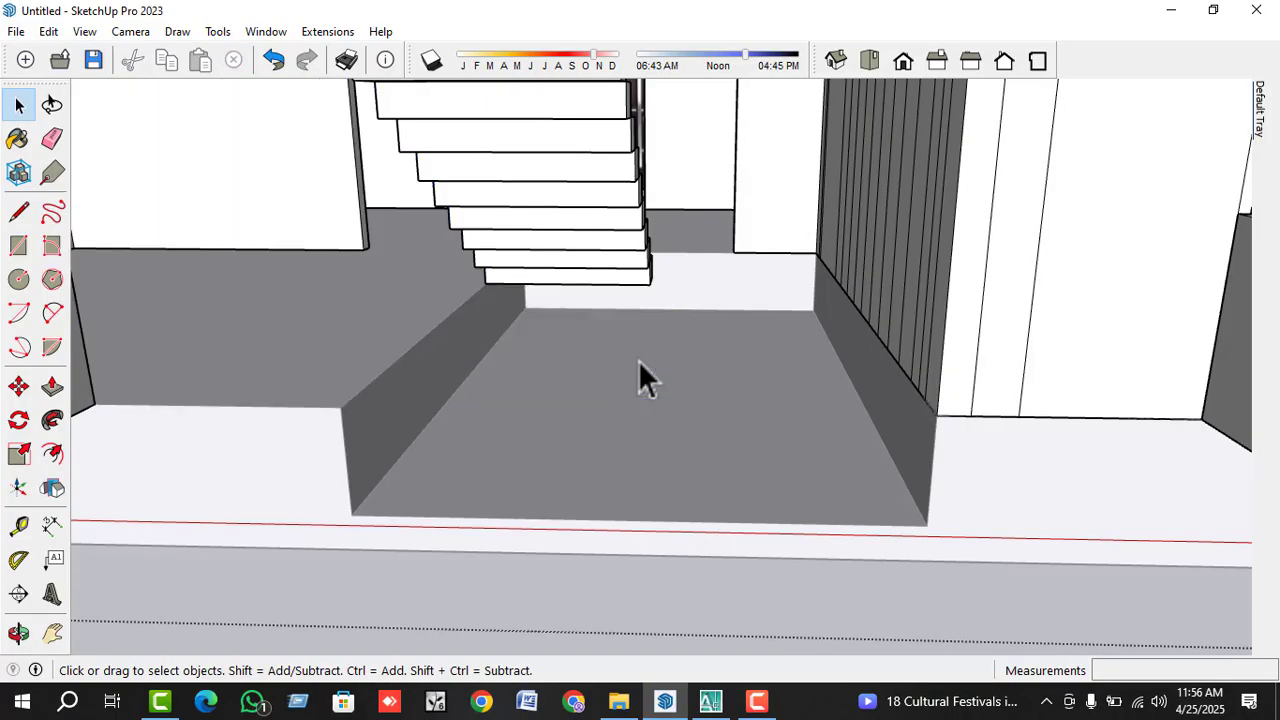
pyautogui.hotkey('ctrl', 'z')
# - Delete the side band, strips, loose lines and lowest riser left under the stair flight above the sunken floor
pyautogui.click(635, 363)
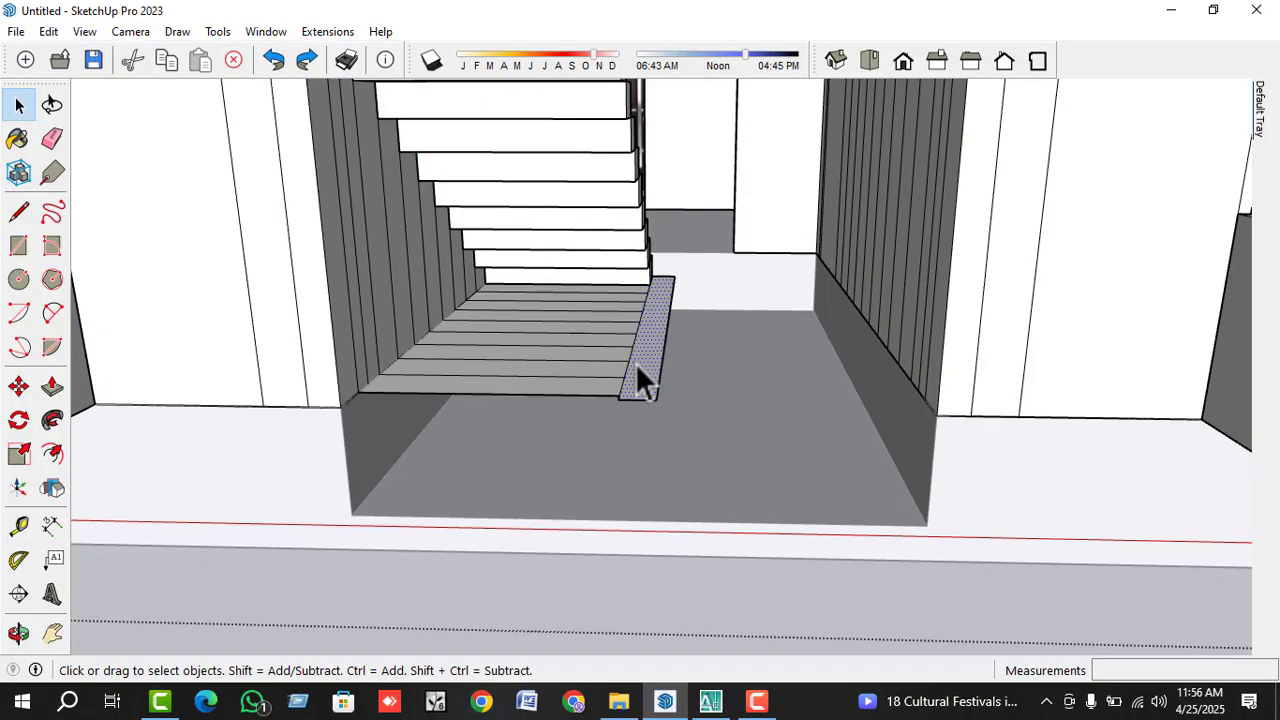
pyautogui.click(620, 376)
pyautogui.press('Delete')
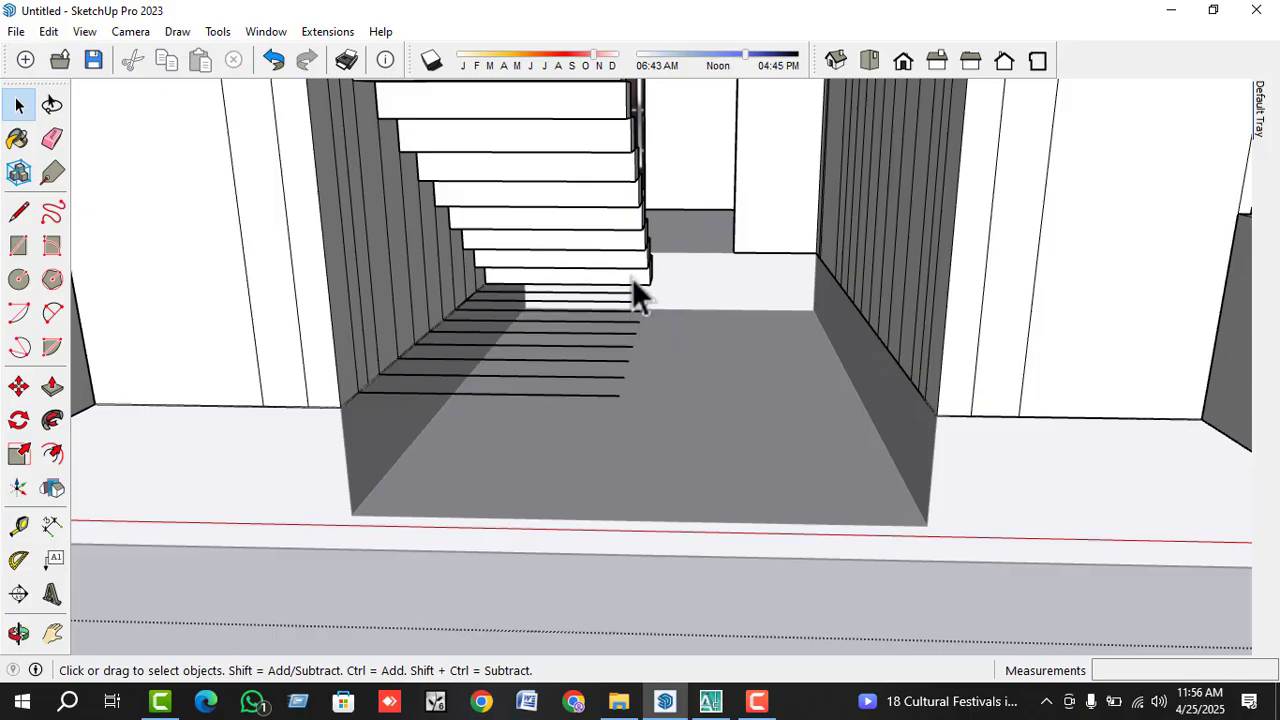
pyautogui.moveTo(577, 362); pyautogui.dragTo(557, 405)
pyautogui.press('Delete')
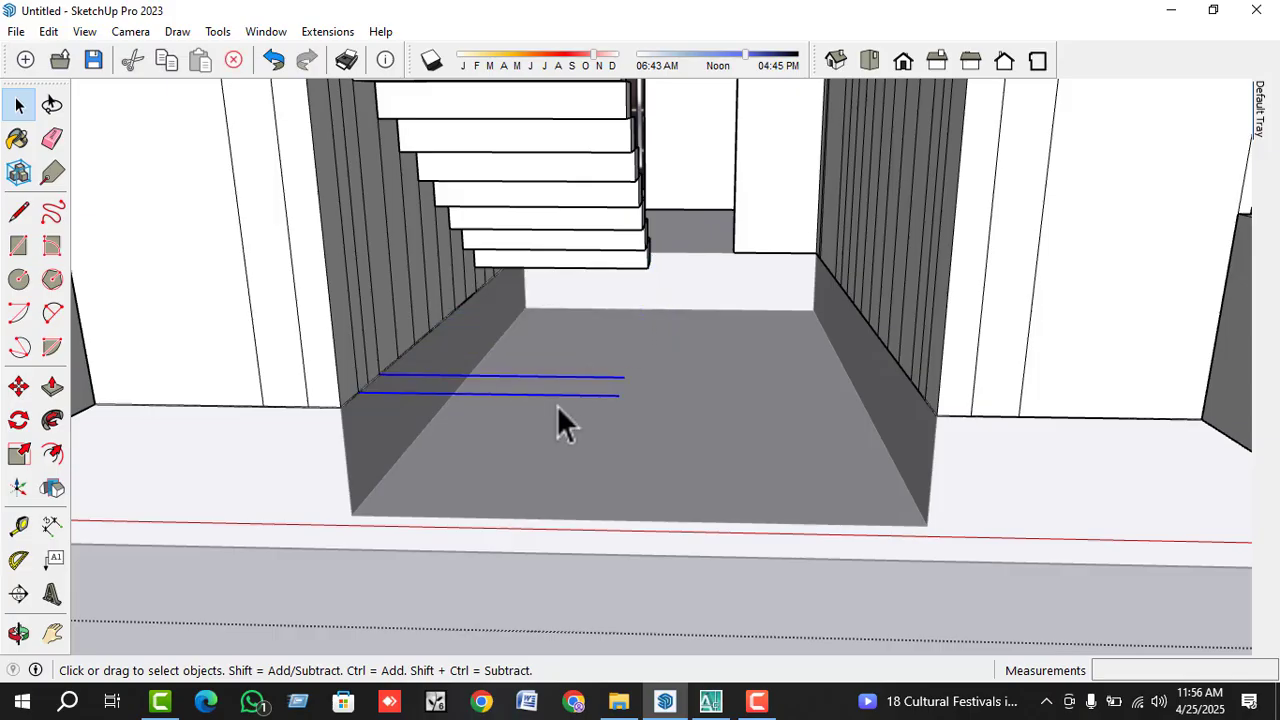
pyautogui.press('Delete')
pyautogui.scroll(2, 681, 279)
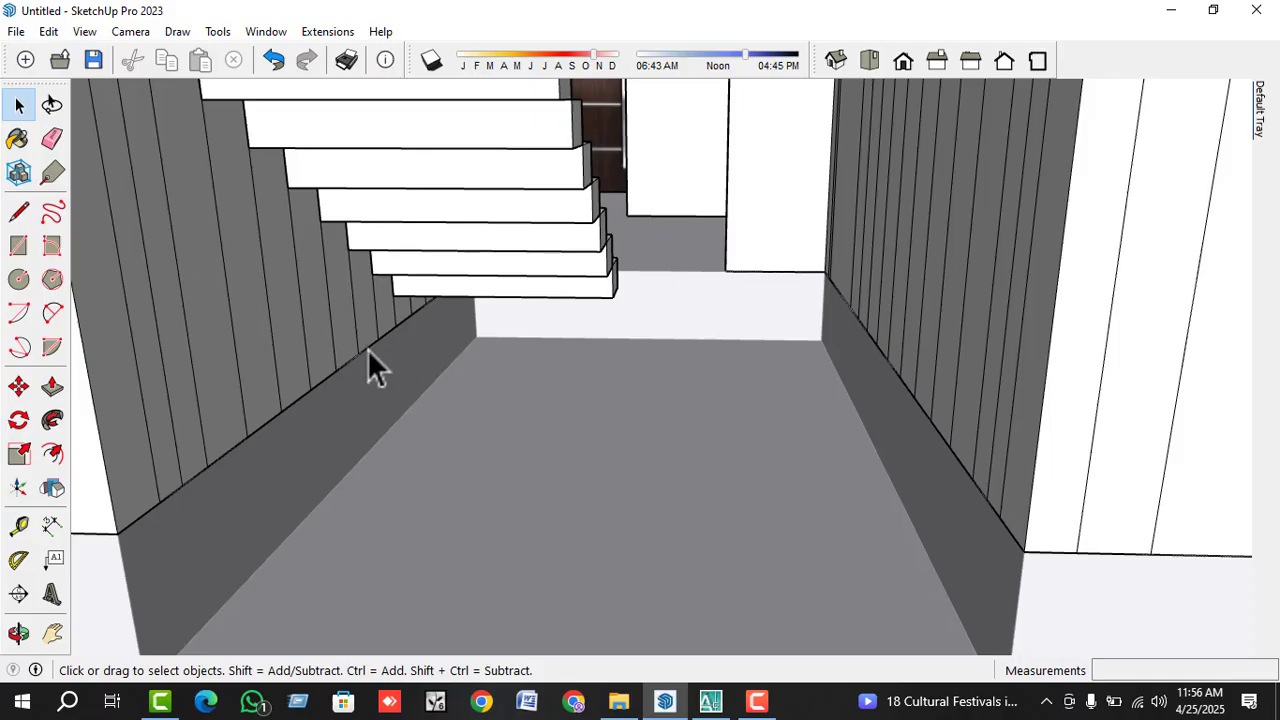
pyautogui.scroll(-2, 367, 349)
# - Draw a narrow rectangle for an entrance step on the sunken floor, starting from its back right corner
pyautogui.click(18, 245)
pyautogui.scroll(2, 815, 327)
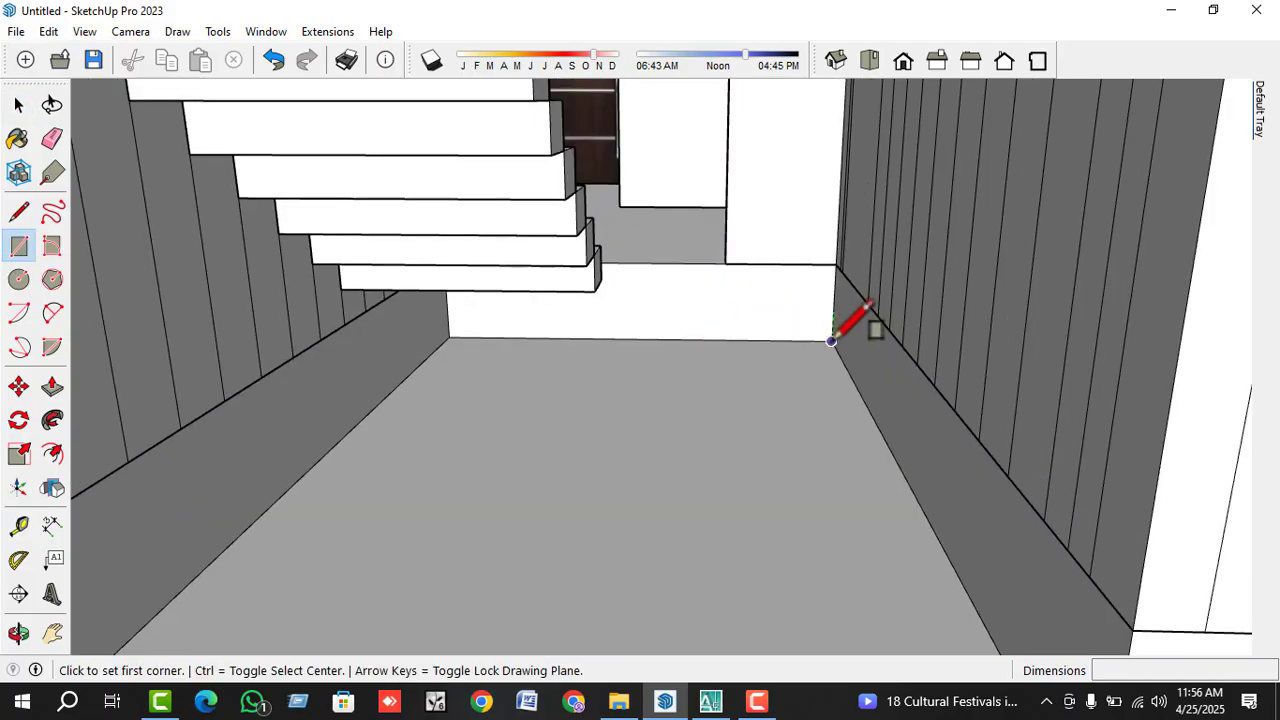
pyautogui.click(831, 341)
pyautogui.click(546, 368)
pyautogui.press('space')
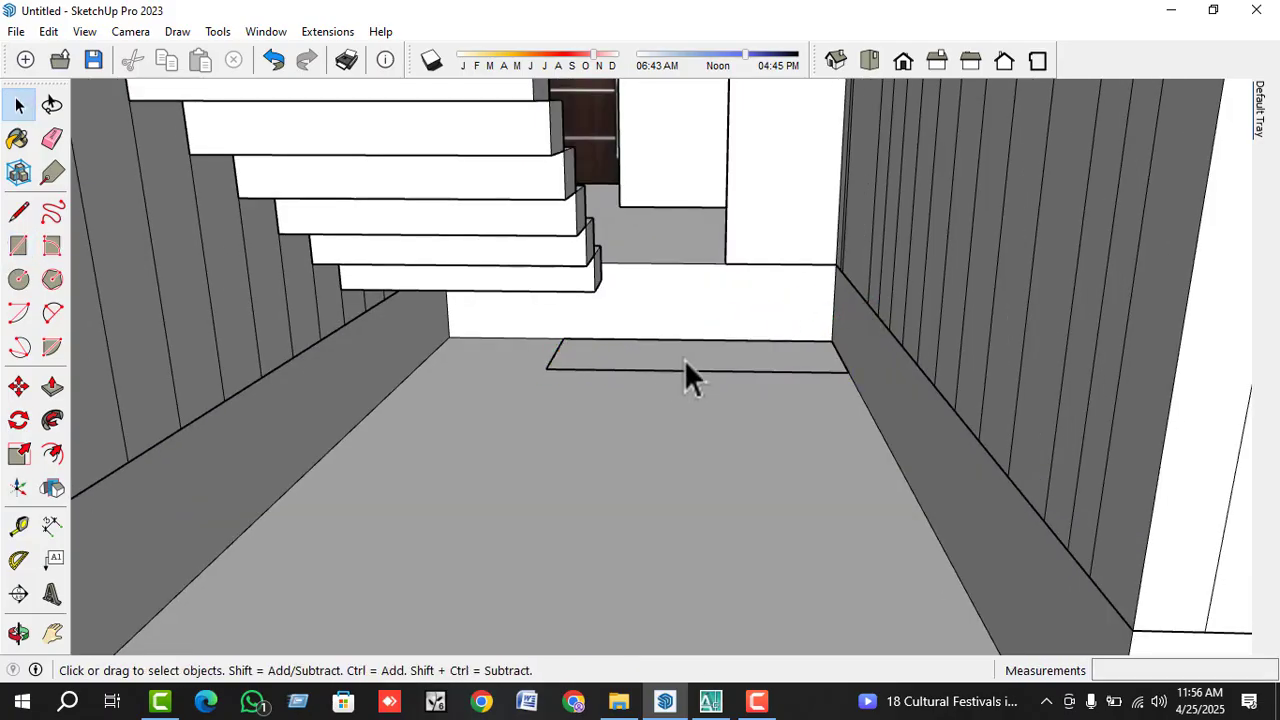
# - Group the step rectangle, push/pull it up 6" and leave the group
pyautogui.doubleClick(685, 359)
pyautogui.hotkey('ctrl', 'g')
pyautogui.doubleClick(685, 359)
pyautogui.press('p')
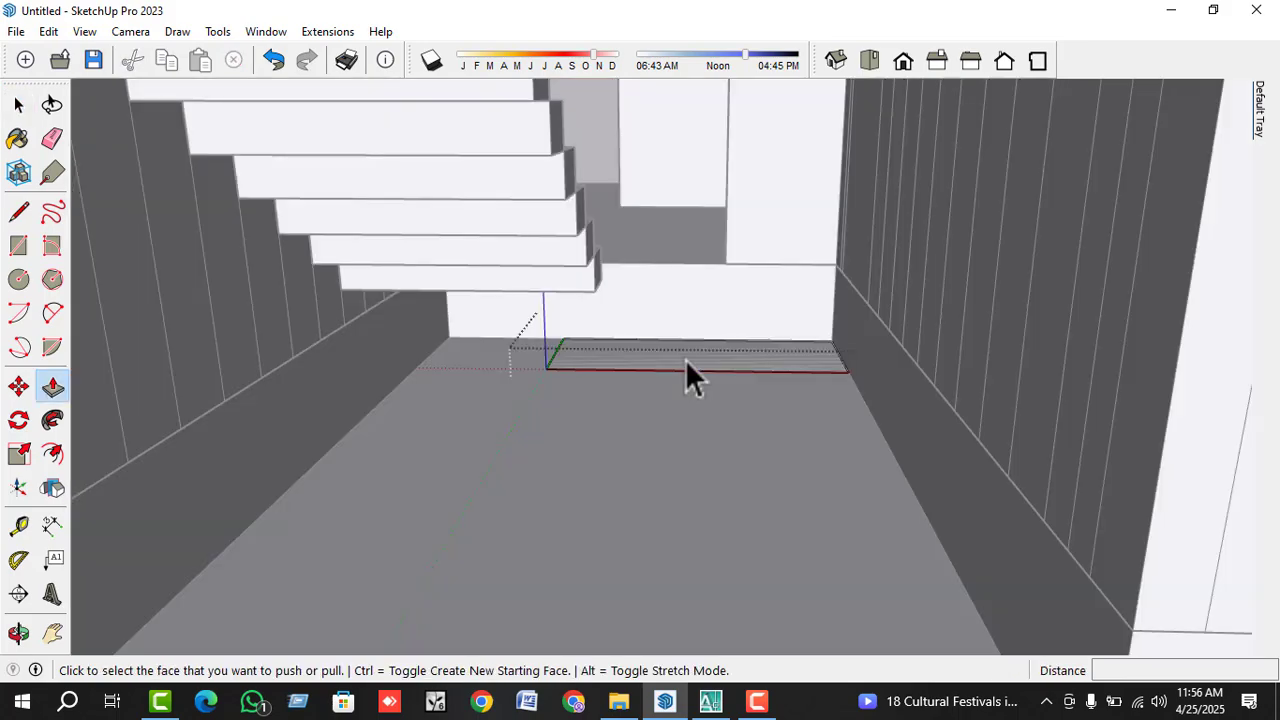
pyautogui.click(686, 362)
pyautogui.write('6')
pyautogui.press('Return')
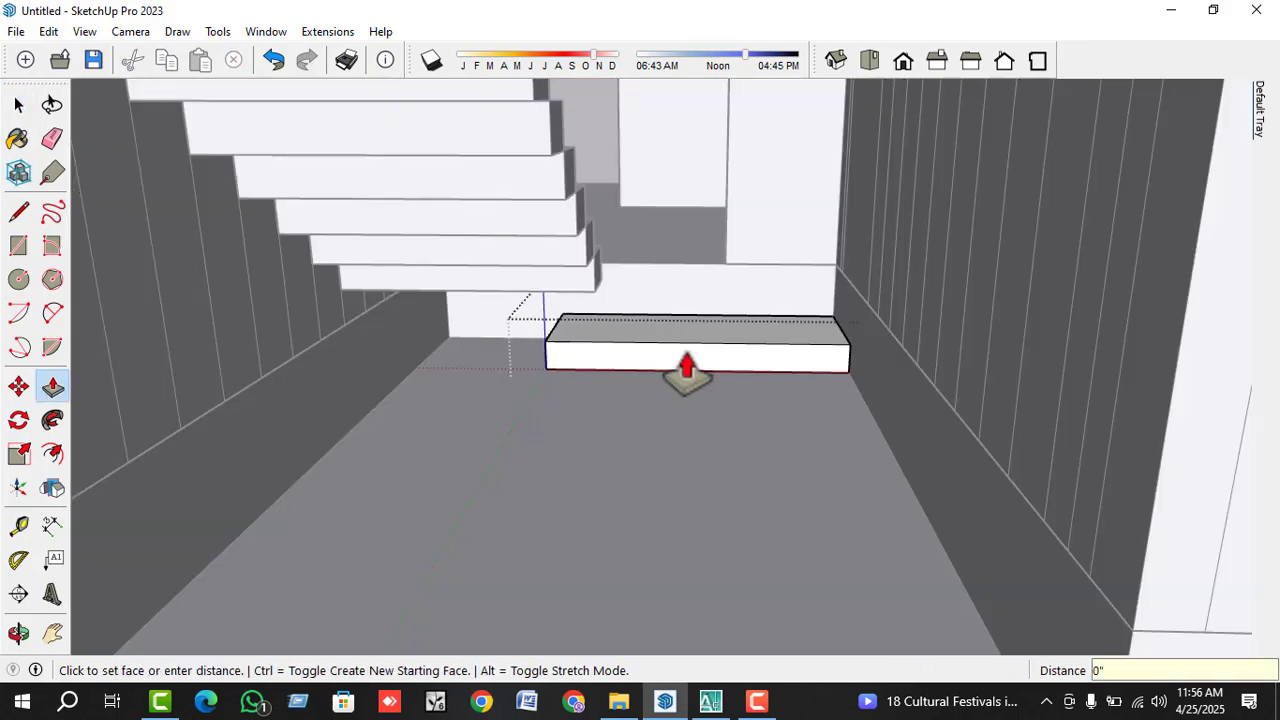
pyautogui.press('space')
pyautogui.press('Escape')
# - Move the entrance step group straight up 6" along the back wall of the sunken floor
pyautogui.scroll(2, 700, 360)
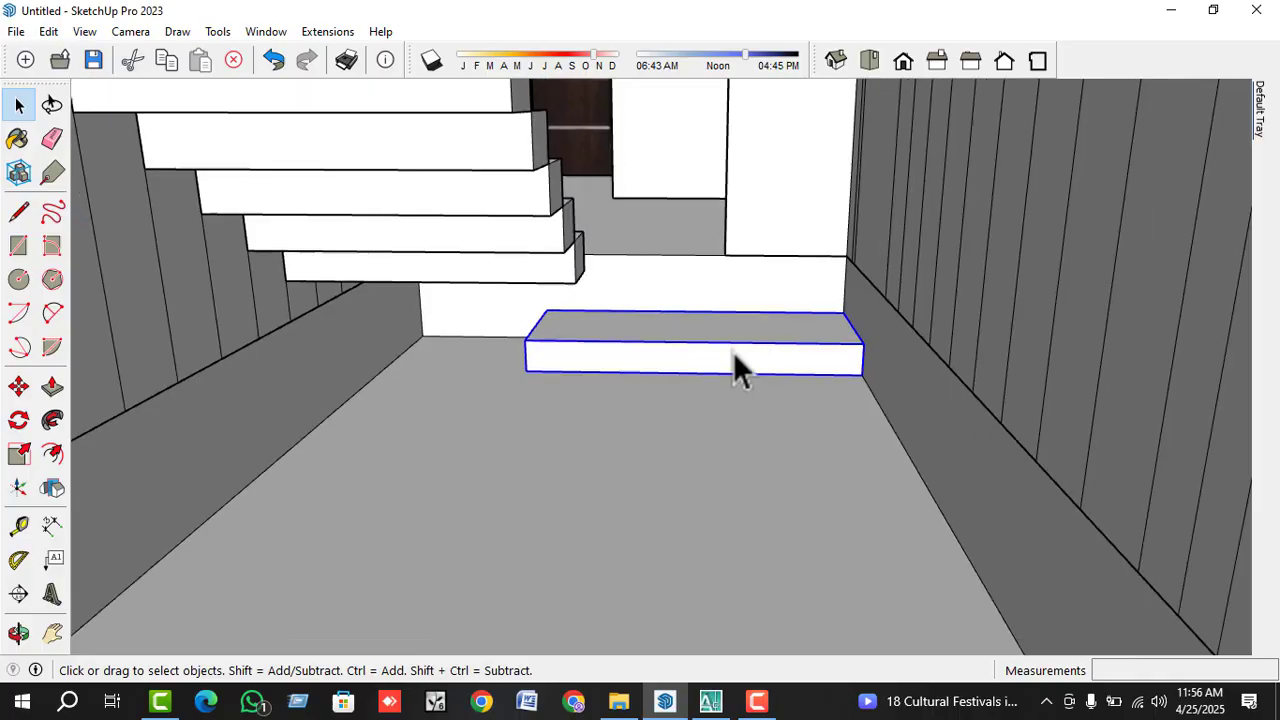
pyautogui.press('m')
pyautogui.click(851, 309)
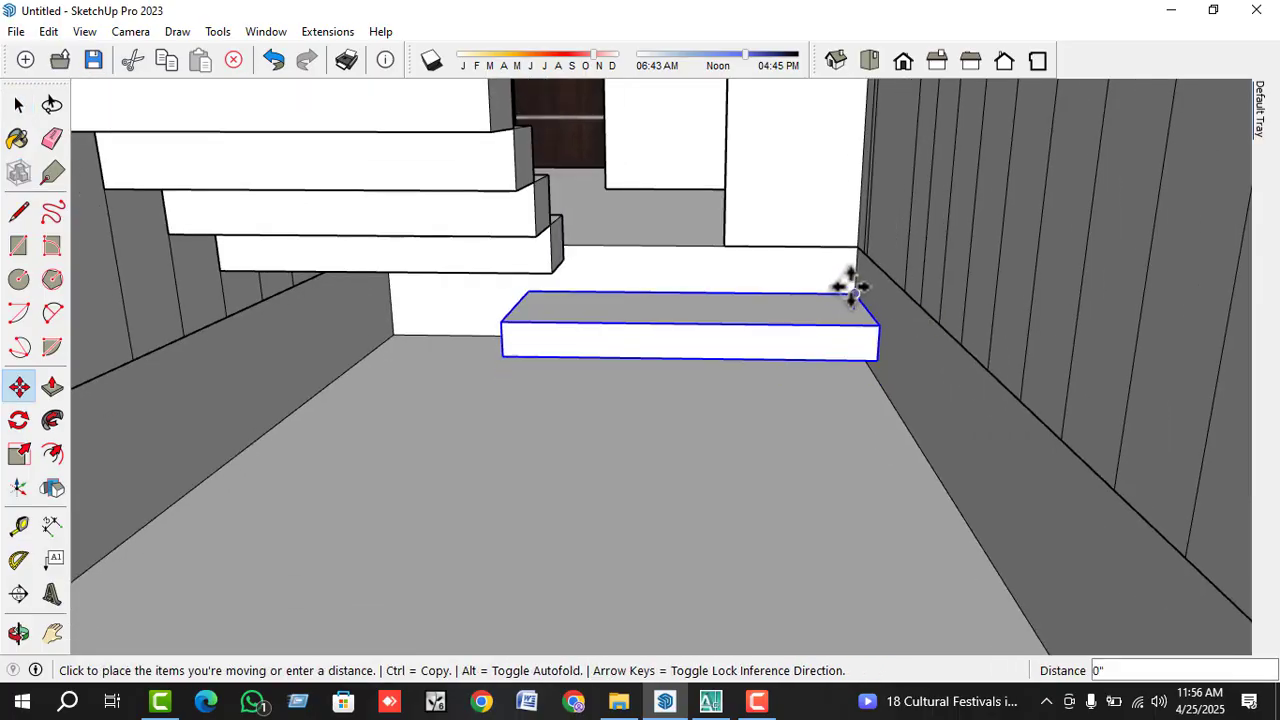
pyautogui.click(848, 245)
pyautogui.click(848, 244)
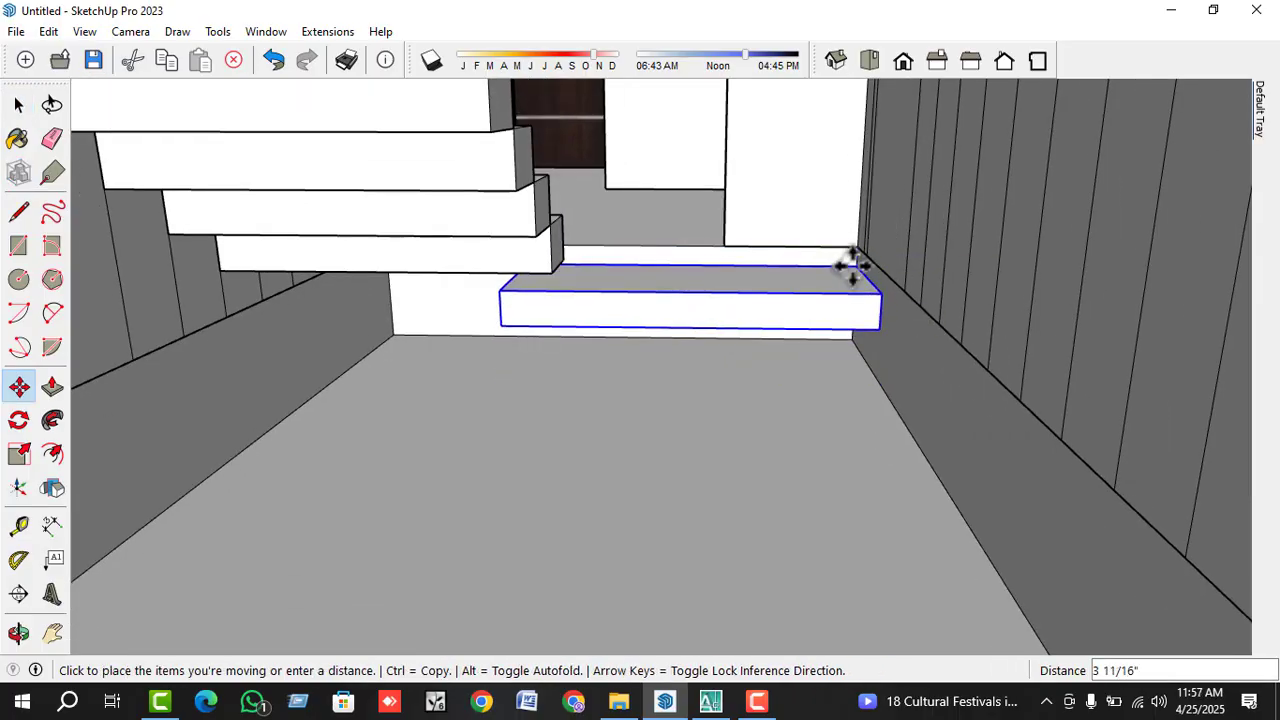
pyautogui.press('Return')
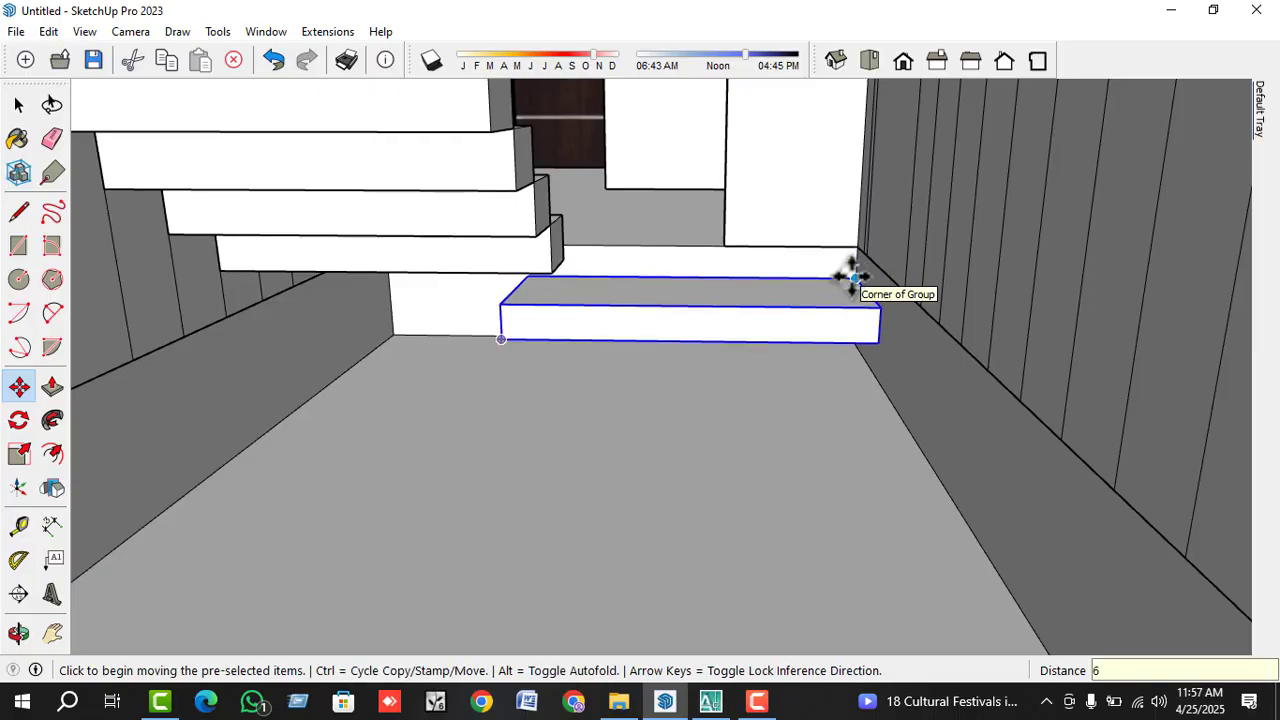
# - Copy the raised entrance step group about 2' 2 1/8" forward and down to form a lower step on the sunken floor
pyautogui.click(851, 277)
pyautogui.press('ctrl')
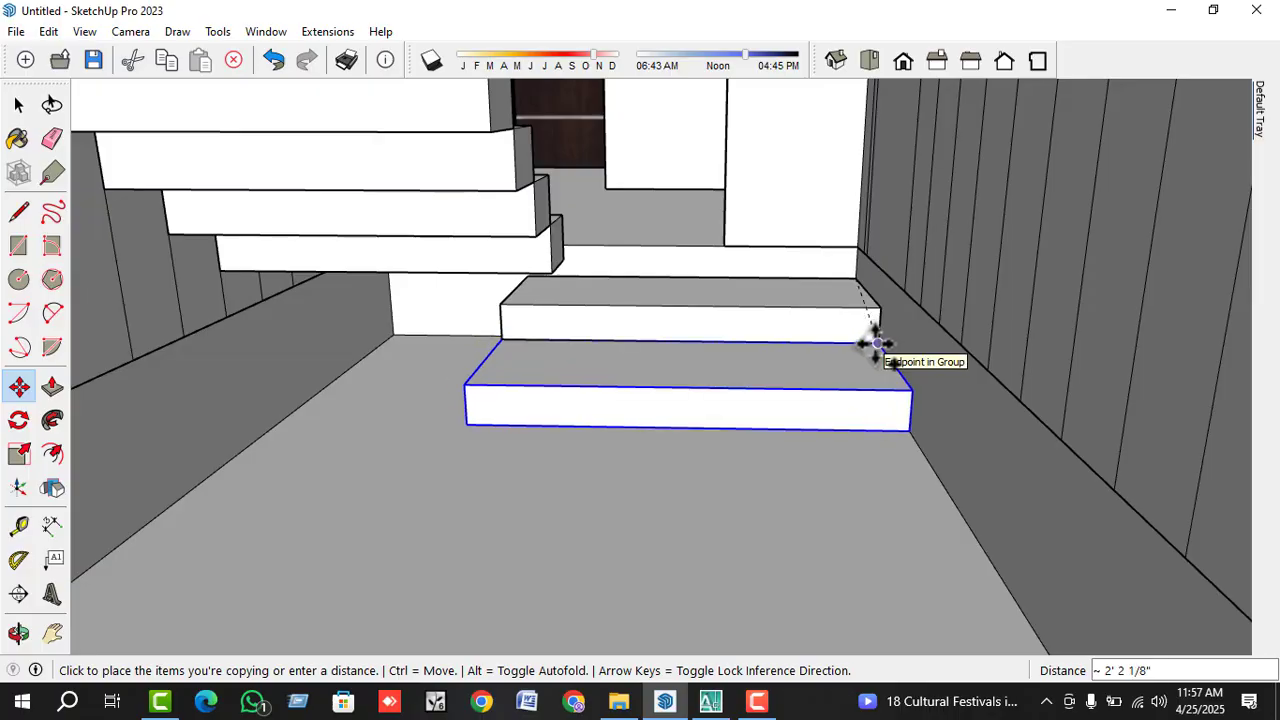
pyautogui.click(875, 344)
# - Try to copy the lower entrance step forward and down once more as a third step, and remove that copy
pyautogui.moveTo(846, 360)
pyautogui.mouseDown(button='middle')
pyautogui.moveTo(820, 443)
pyautogui.moveTo(834, 349)
pyautogui.moveTo(853, 347)
pyautogui.mouseUp(button='middle')
pyautogui.click(930, 343)
pyautogui.press('ctrl')
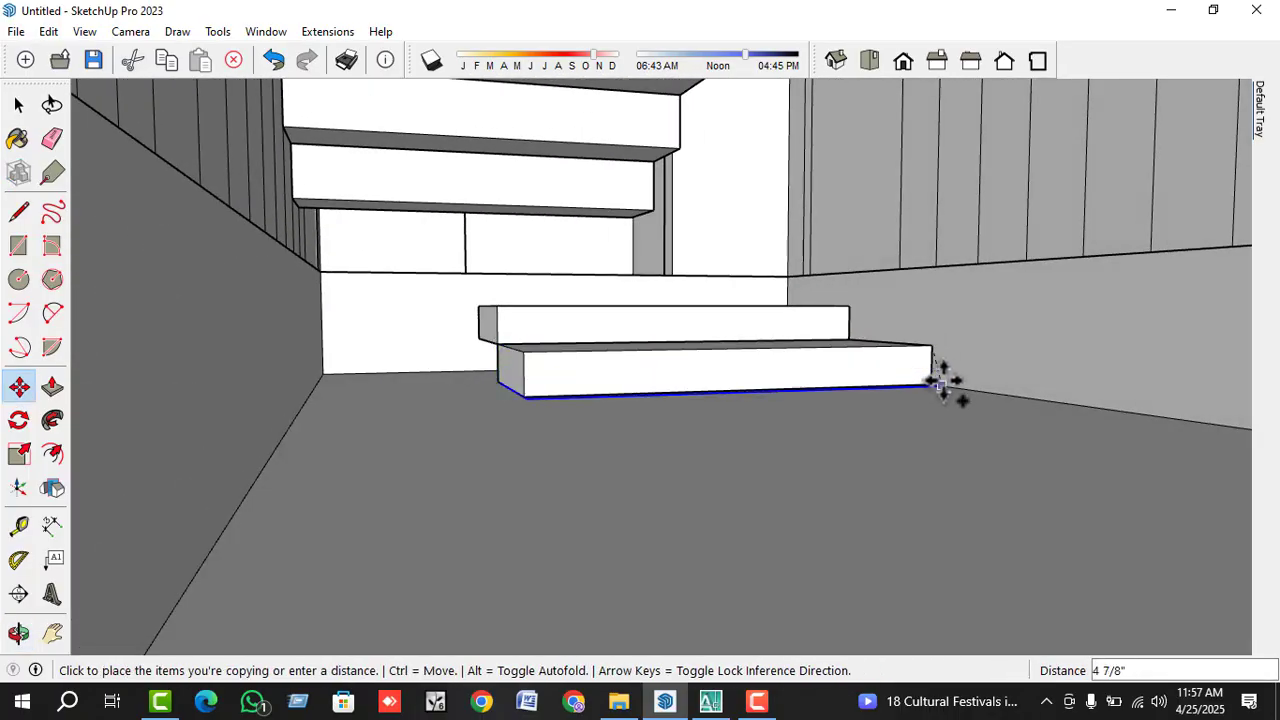
pyautogui.press('space')
pyautogui.moveTo(943, 400); pyautogui.dragTo(871, 357, button='middle')
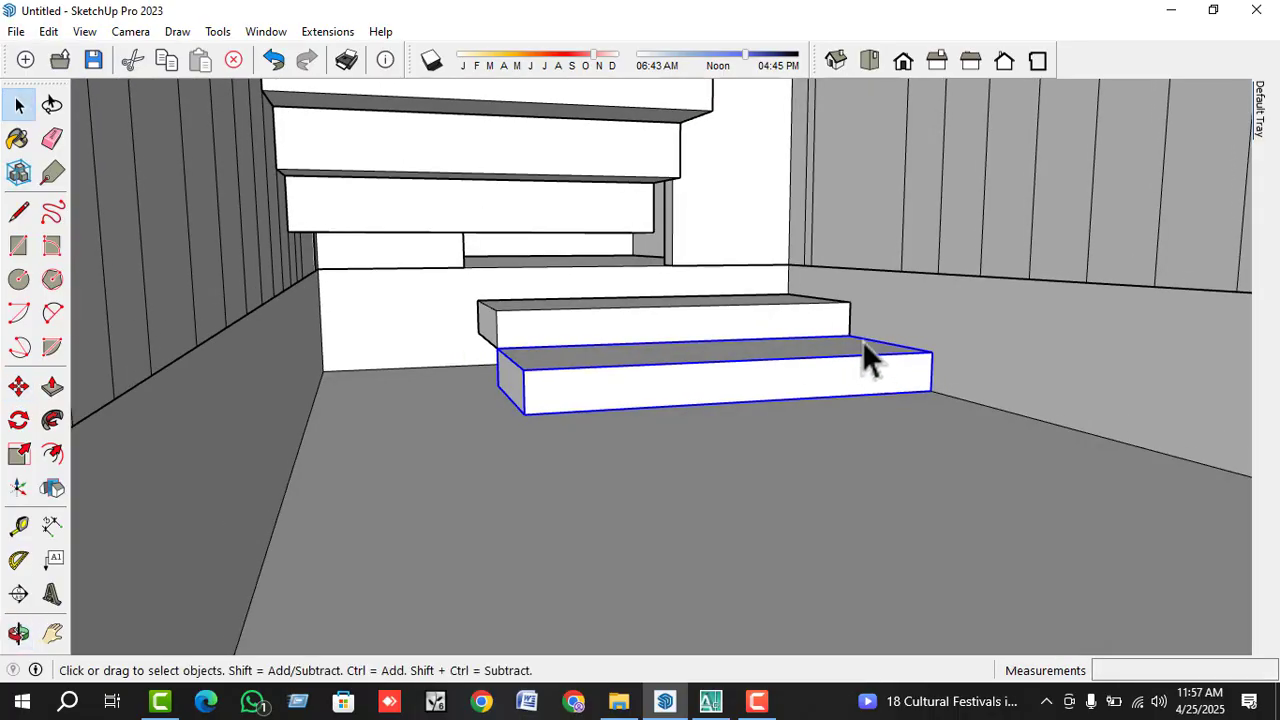
pyautogui.press('m')
pyautogui.click(850, 328)
pyautogui.press('ctrl')
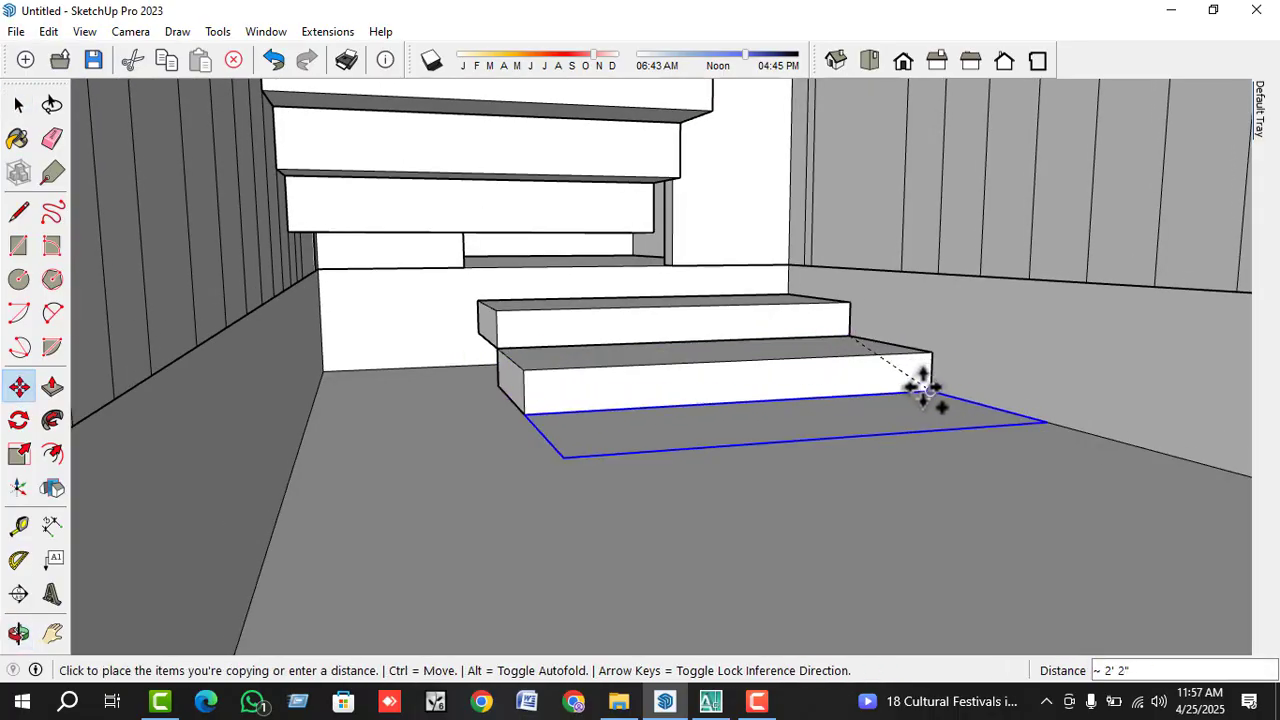
pyautogui.click(924, 390)
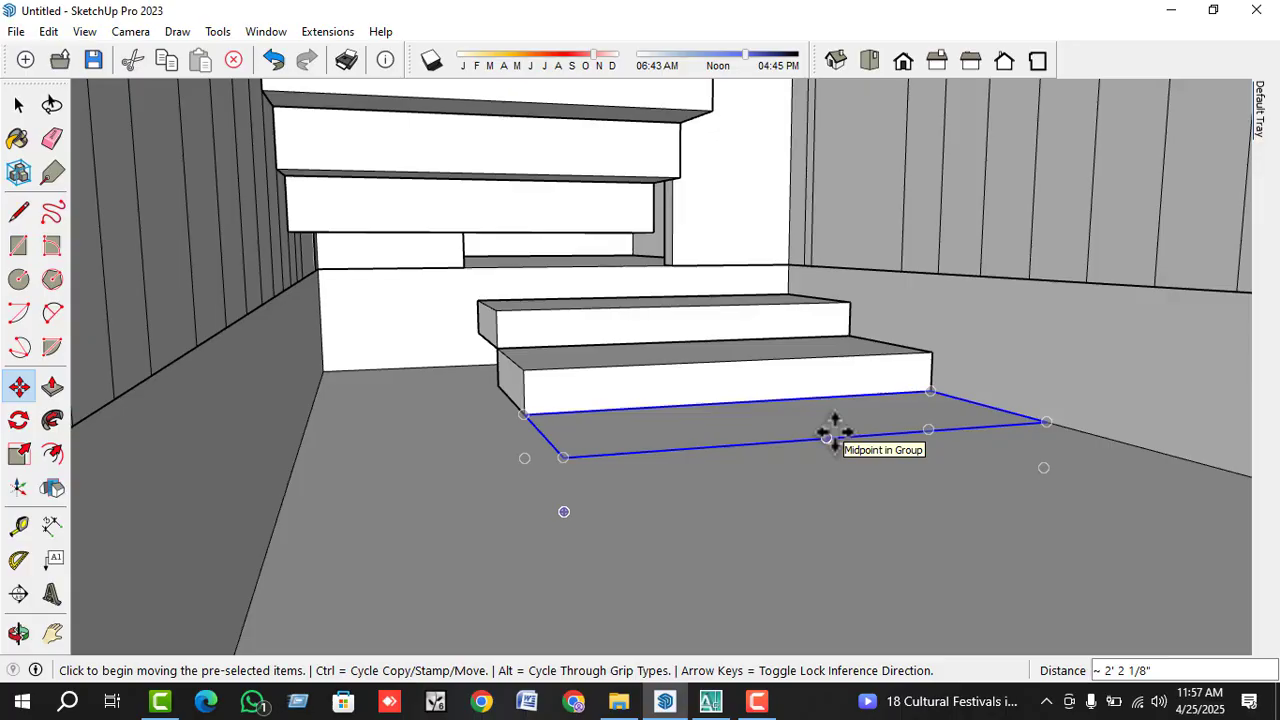
pyautogui.hotkey('ctrl', 'z')
pyautogui.moveTo(833, 432); pyautogui.dragTo(748, 420, button='middle')
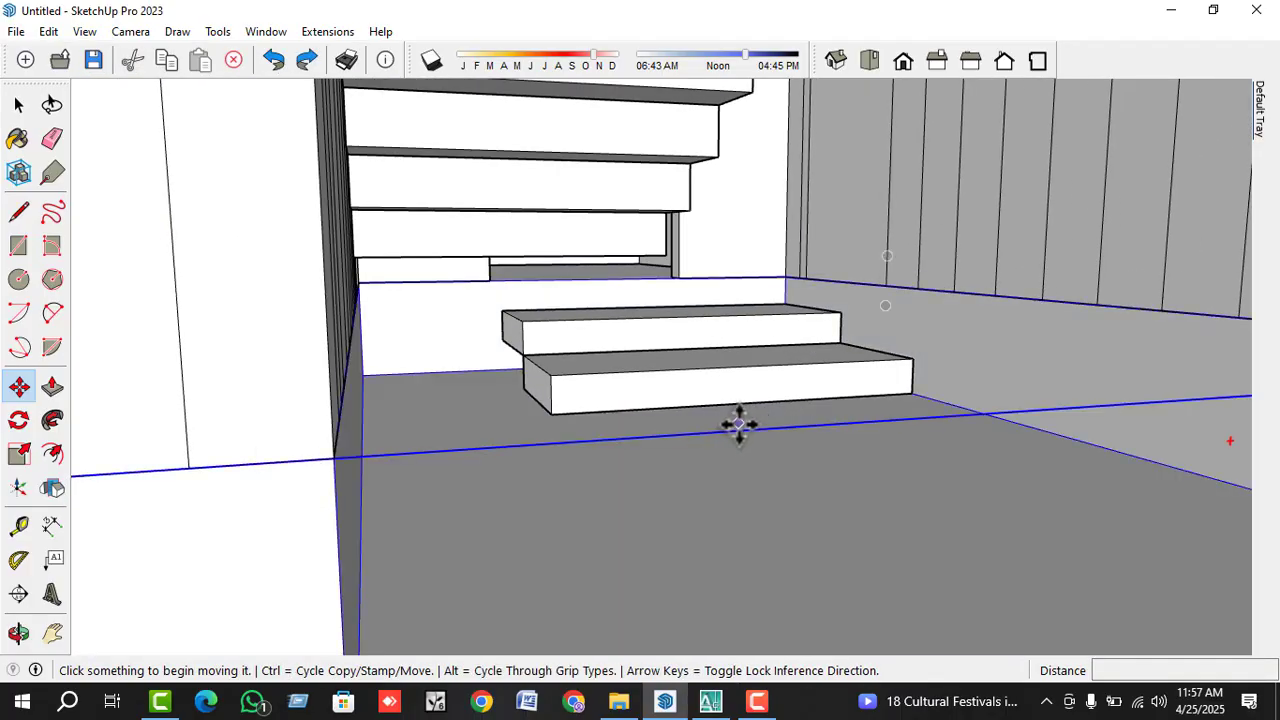
pyautogui.press('space')
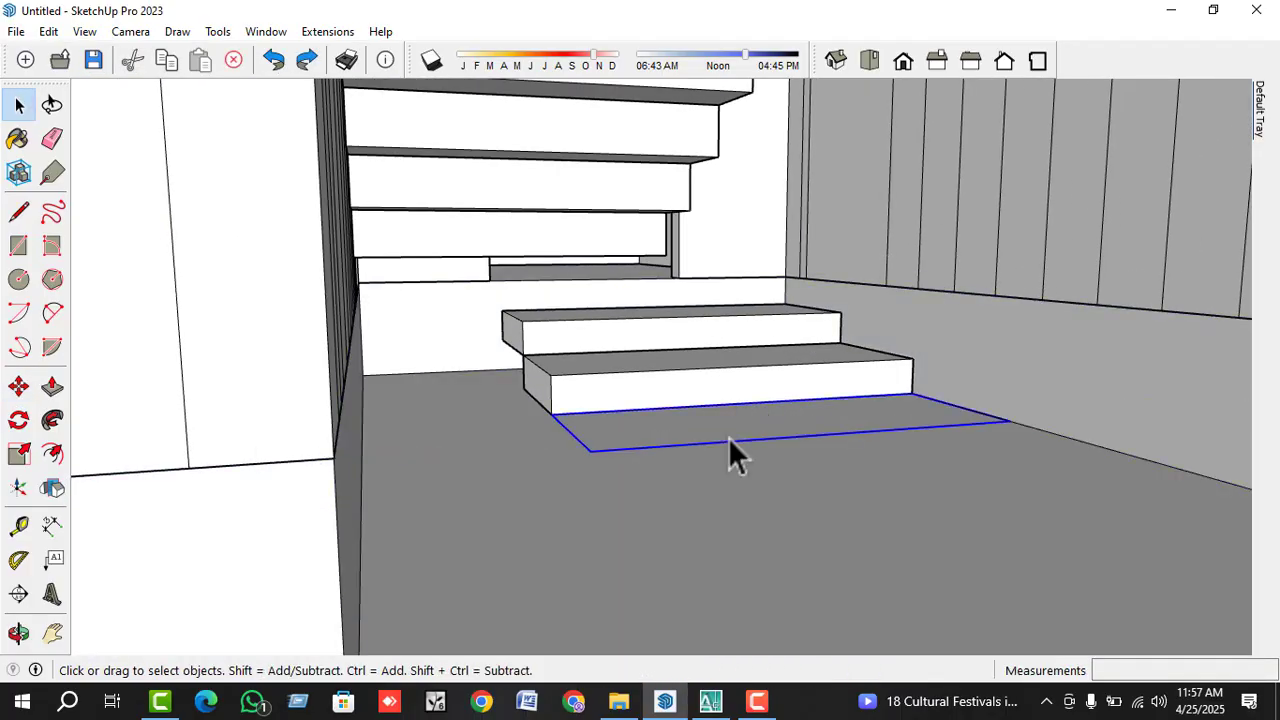
pyautogui.scroll(-1, 728, 437)
pyautogui.moveTo(727, 437); pyautogui.dragTo(749, 354, button='middle')
pyautogui.scroll(-3, 690, 372)
pyautogui.scroll(5, 745, 355)
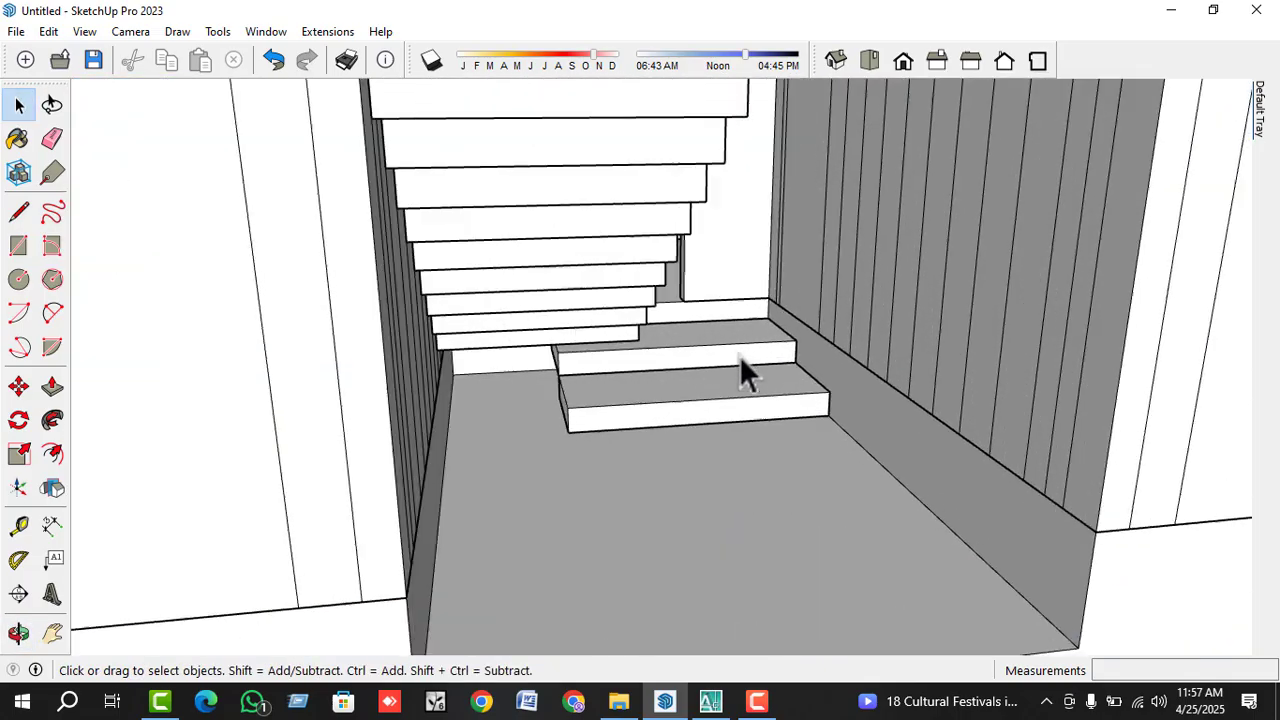
# - Open the upper entrance step group and push its front face inward to make the tread shallower
pyautogui.scroll(3, 739, 355)
pyautogui.click(714, 352)
pyautogui.press('p')
pyautogui.click(714, 352)
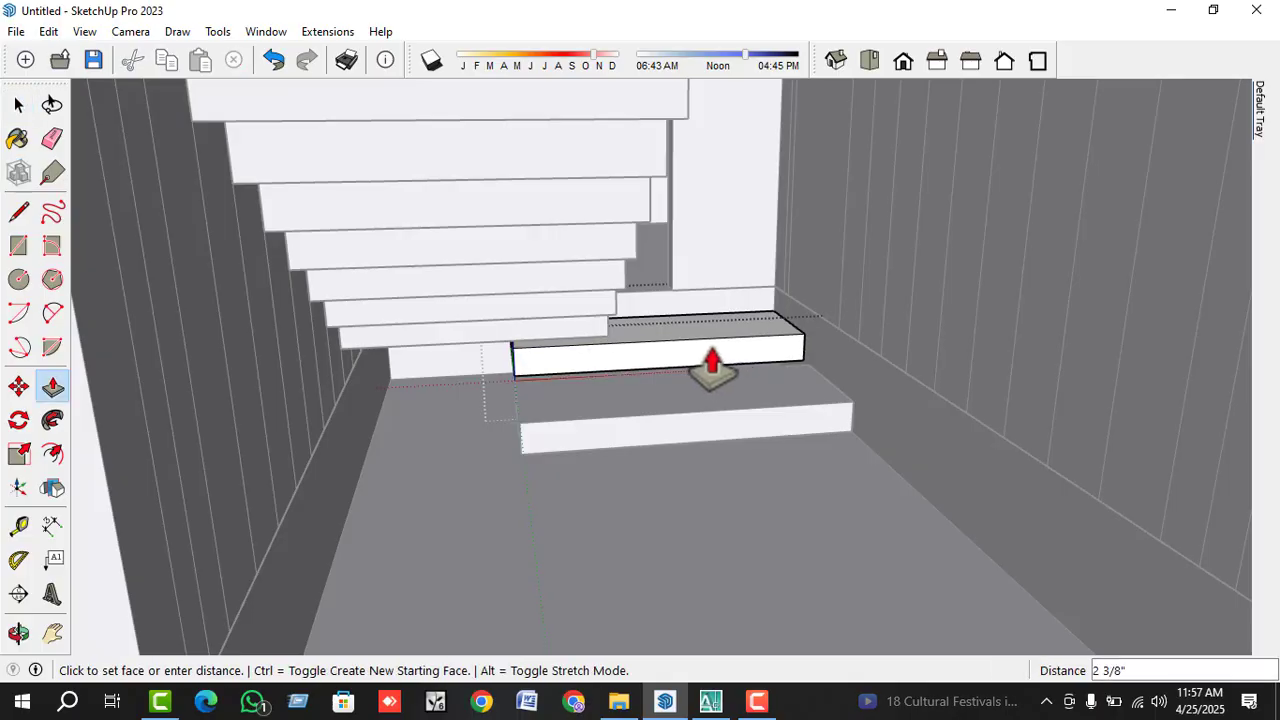
pyautogui.click(704, 342)
# - Push the lower entrance step's front face inward inside its group to make the tread shallower, and leave the group
pyautogui.press('space')
pyautogui.click(736, 422)
pyautogui.doubleClick(736, 422)
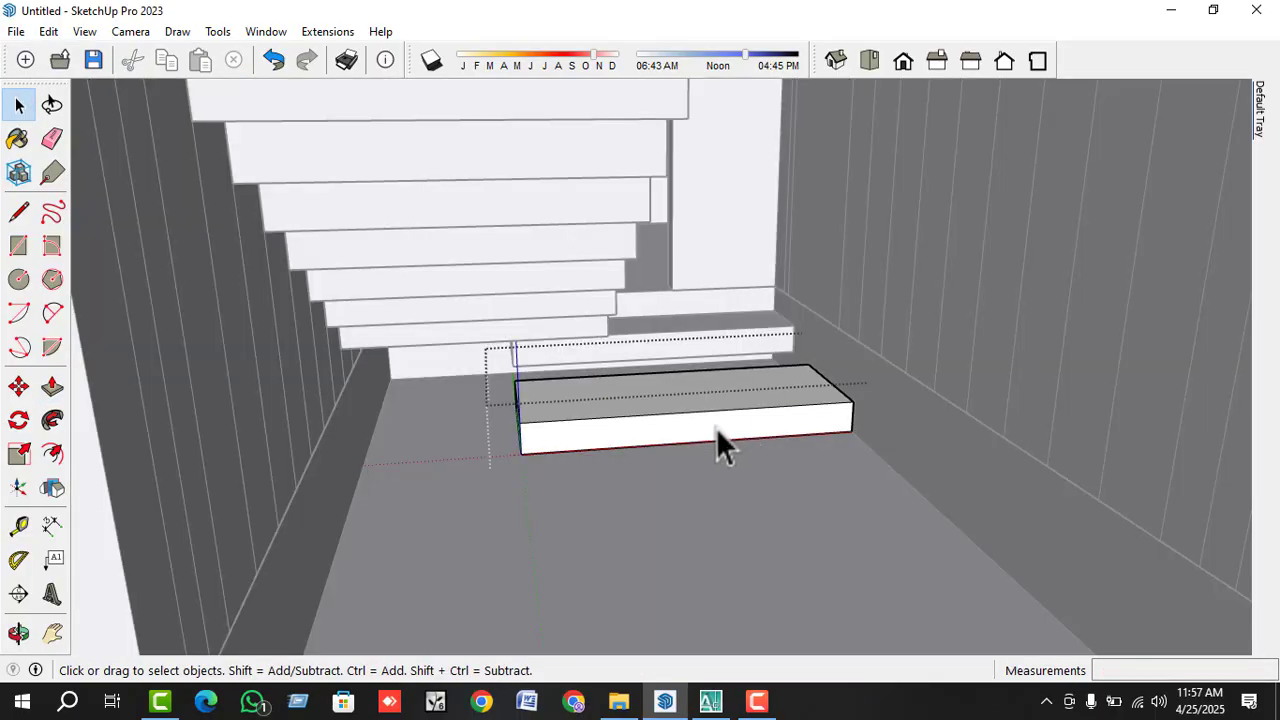
pyautogui.press('p')
pyautogui.click(716, 428)
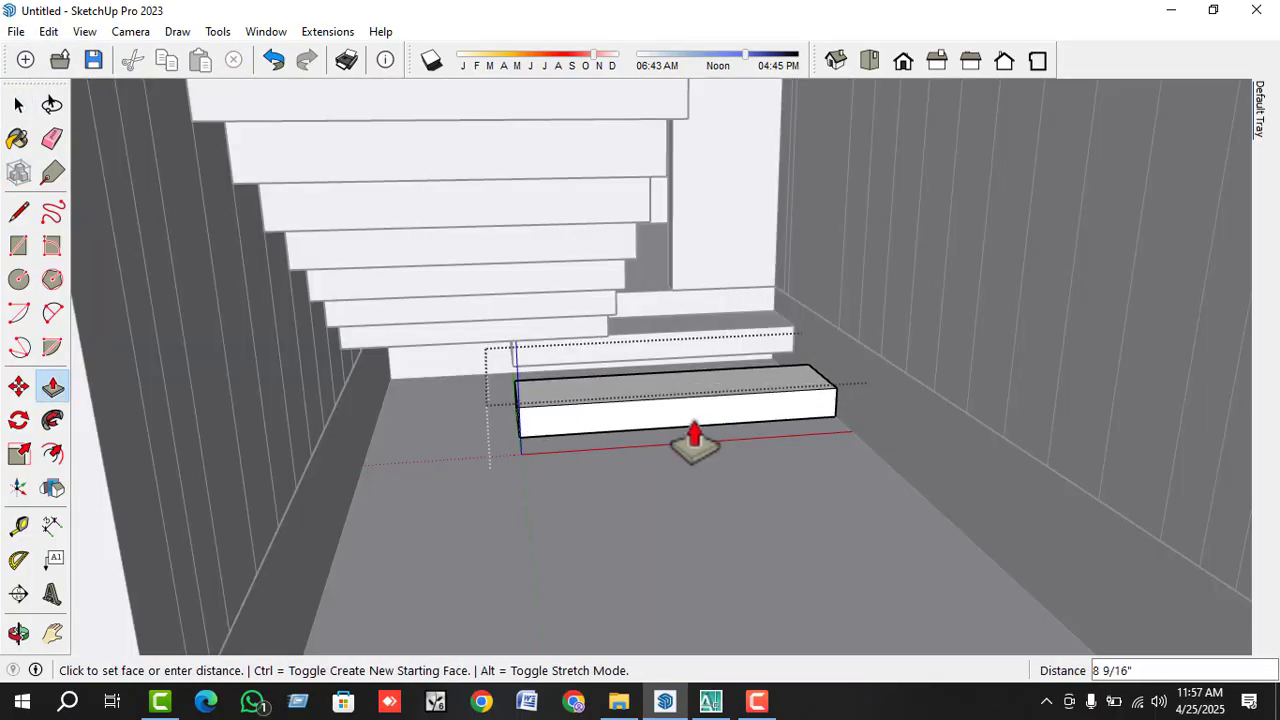
pyautogui.click(690, 432)
pyautogui.press('space')
pyautogui.press('Escape')
# - Move the lower entrance step back by its rear corner to meet the front bottom edge of the upper step
pyautogui.press('m')
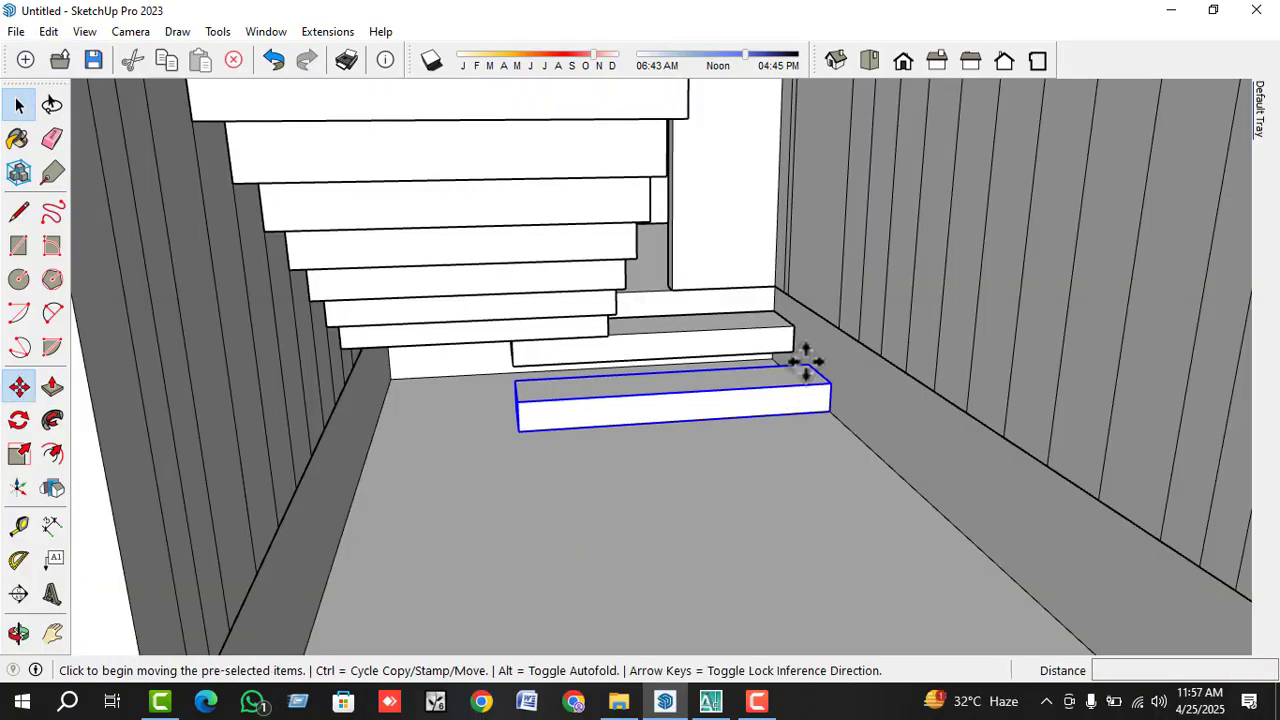
pyautogui.click(809, 358)
pyautogui.press('space')
# - Open the base slab group and draw a vertical line across its front face below the left balcony's outer edge
pyautogui.scroll(-6, 645, 407)
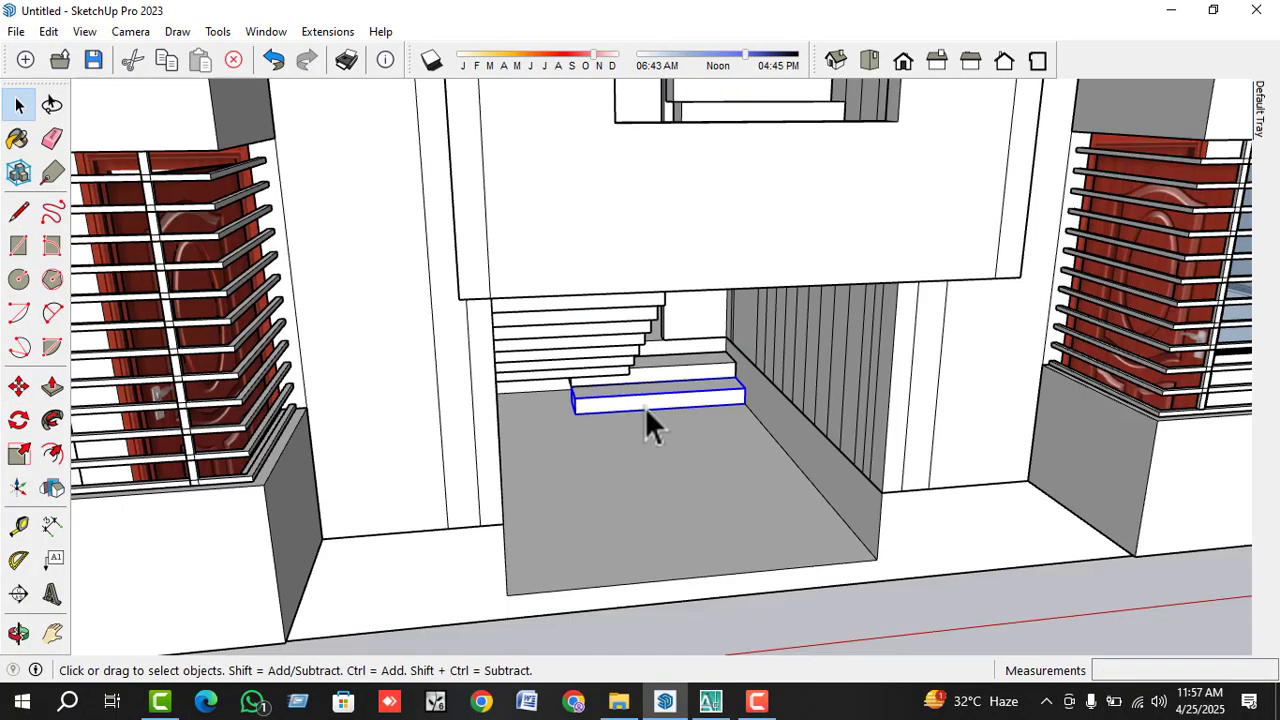
pyautogui.moveTo(634, 430); pyautogui.dragTo(535, 535, button='middle')
pyautogui.scroll(-3, 668, 392)
pyautogui.moveTo(608, 452); pyautogui.dragTo(746, 461, button='middle')
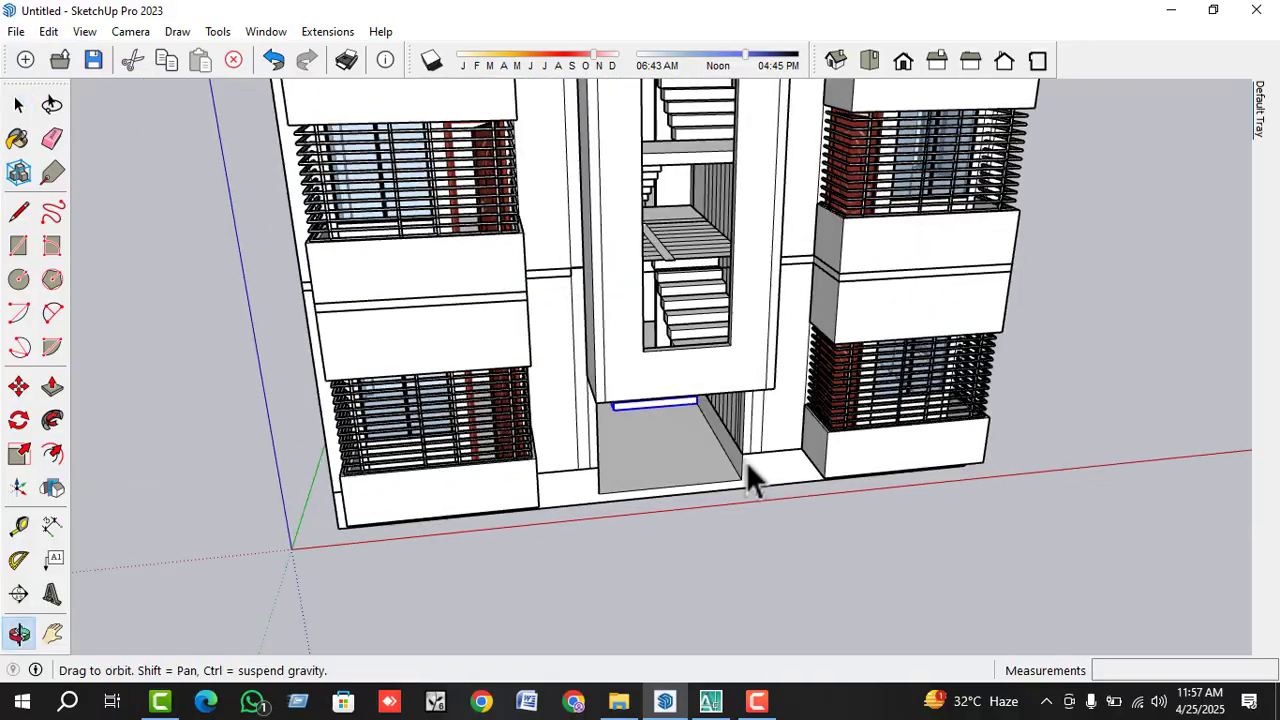
pyautogui.moveTo(685, 490); pyautogui.dragTo(538, 293, button='middle')
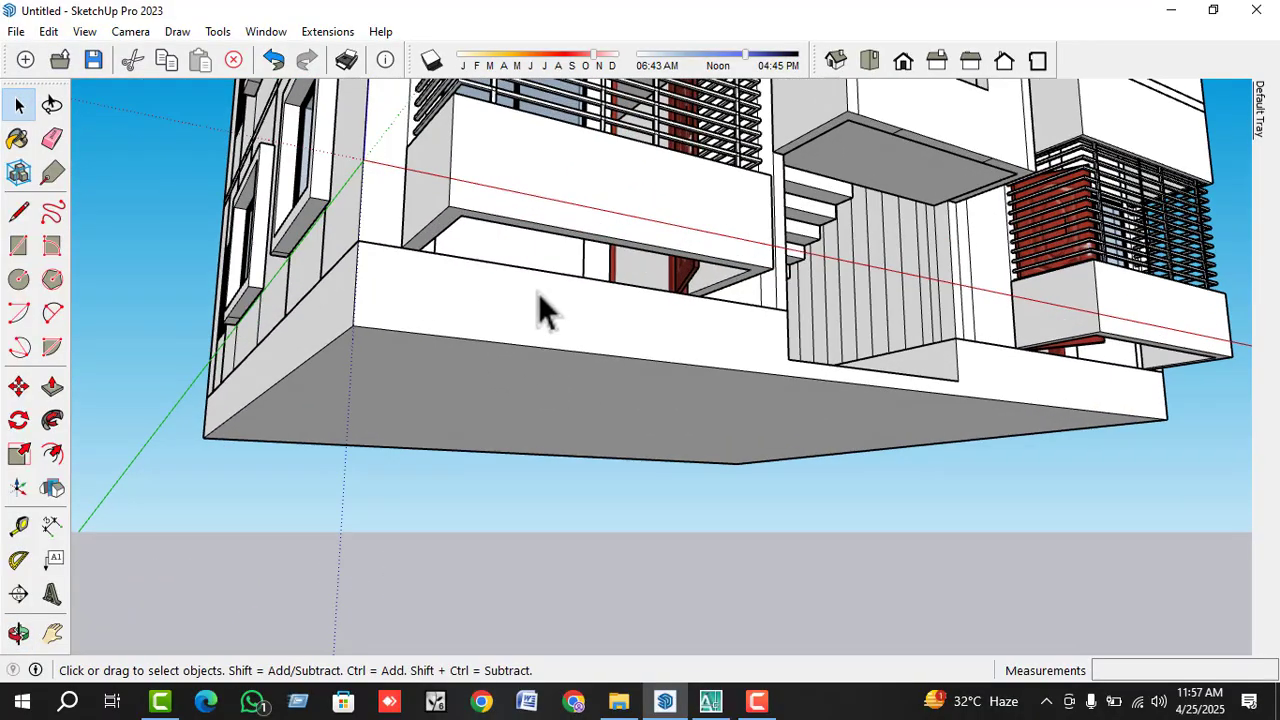
pyautogui.click(538, 293)
pyautogui.doubleClick(495, 313)
pyautogui.click(495, 313)
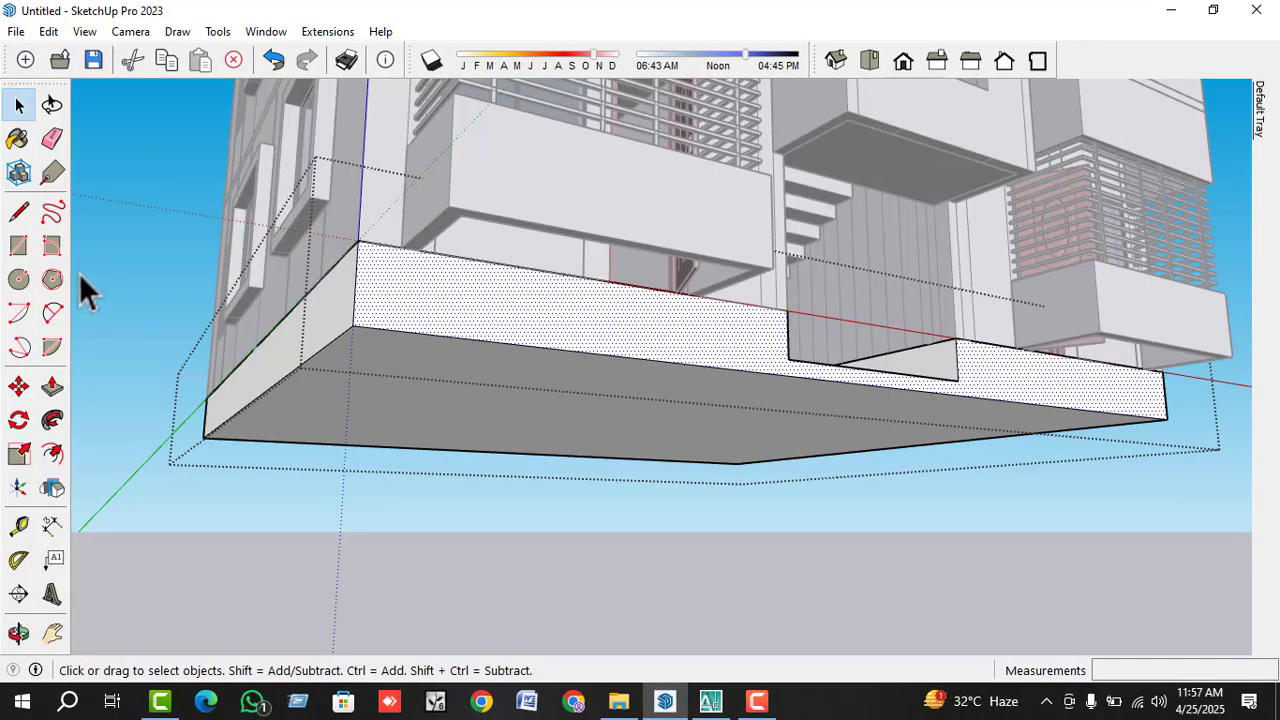
pyautogui.click(400, 246)
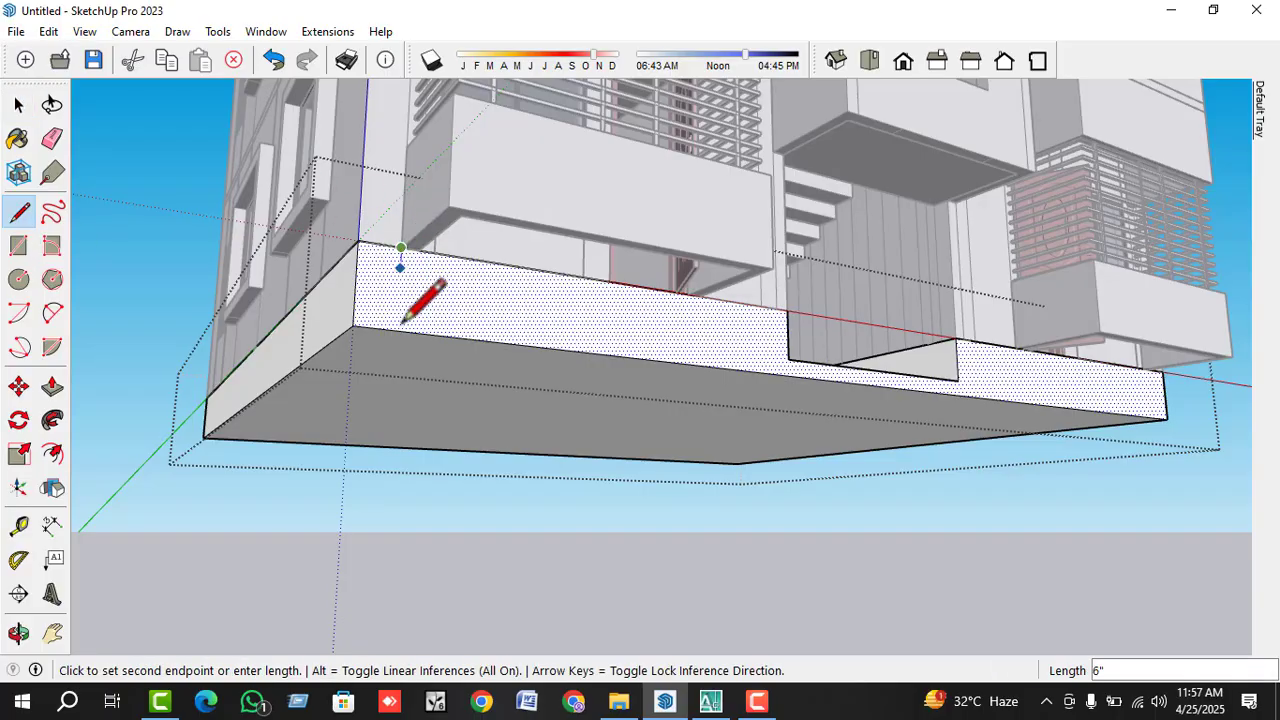
pyautogui.click(396, 330)
# - Draw a second vertical line across the slab's front face below the left balcony's inner edge
pyautogui.moveTo(337, 371); pyautogui.dragTo(411, 360, button='middle')
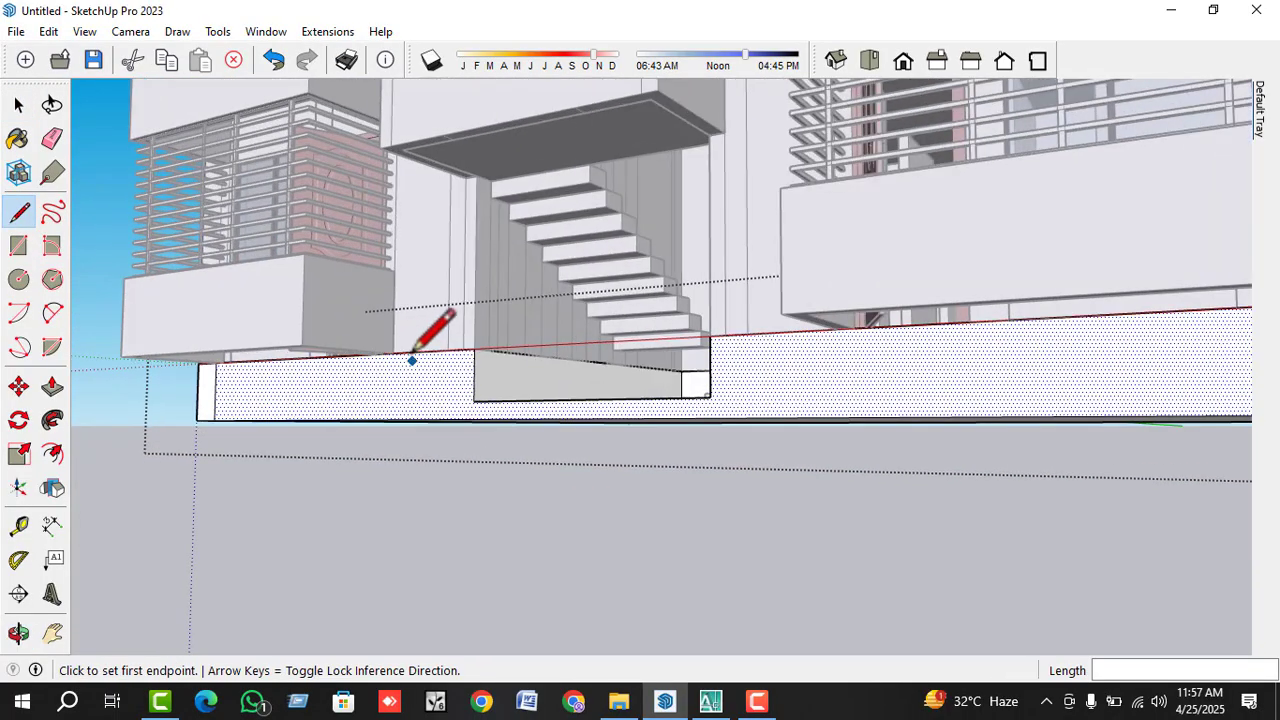
pyautogui.click(377, 419)
pyautogui.hotkey('ctrl', 'z')
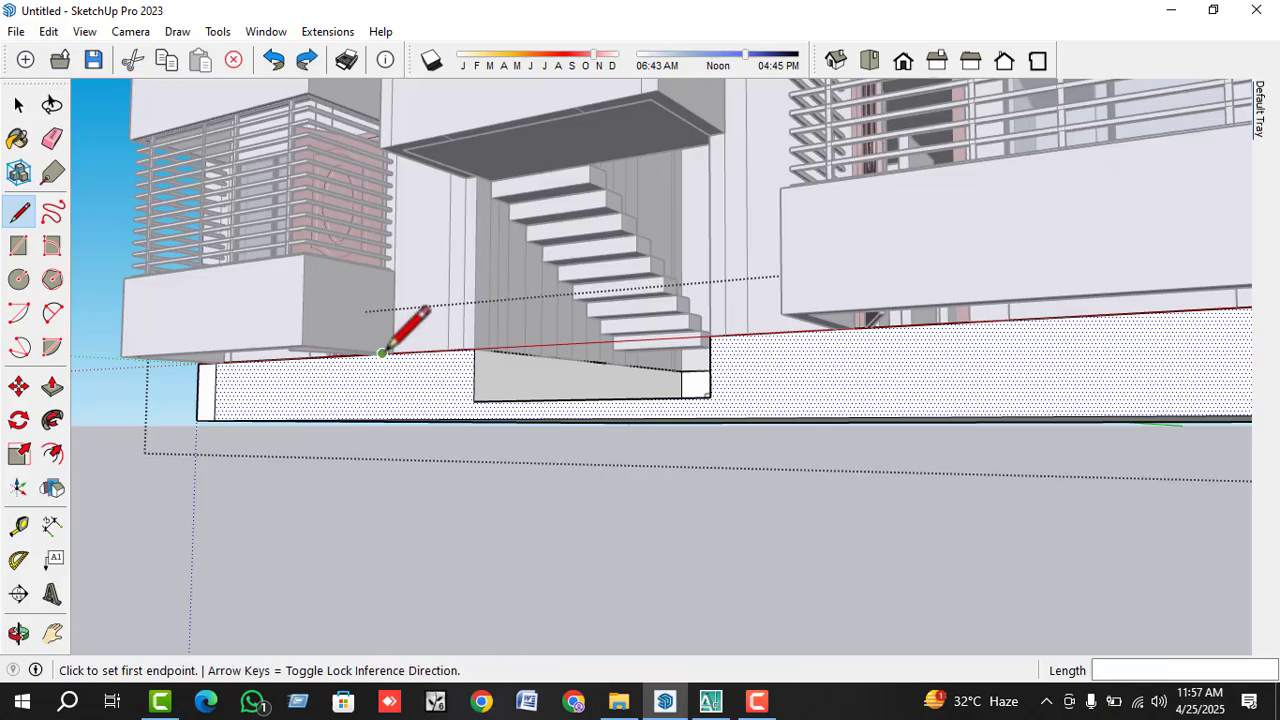
pyautogui.click(383, 352)
pyautogui.click(381, 419)
# - Push/pull the slab face below the left balcony 3' 3 1/2" out to the balcony's front corner, and leave the group
pyautogui.press('space')
pyautogui.click(360, 395)
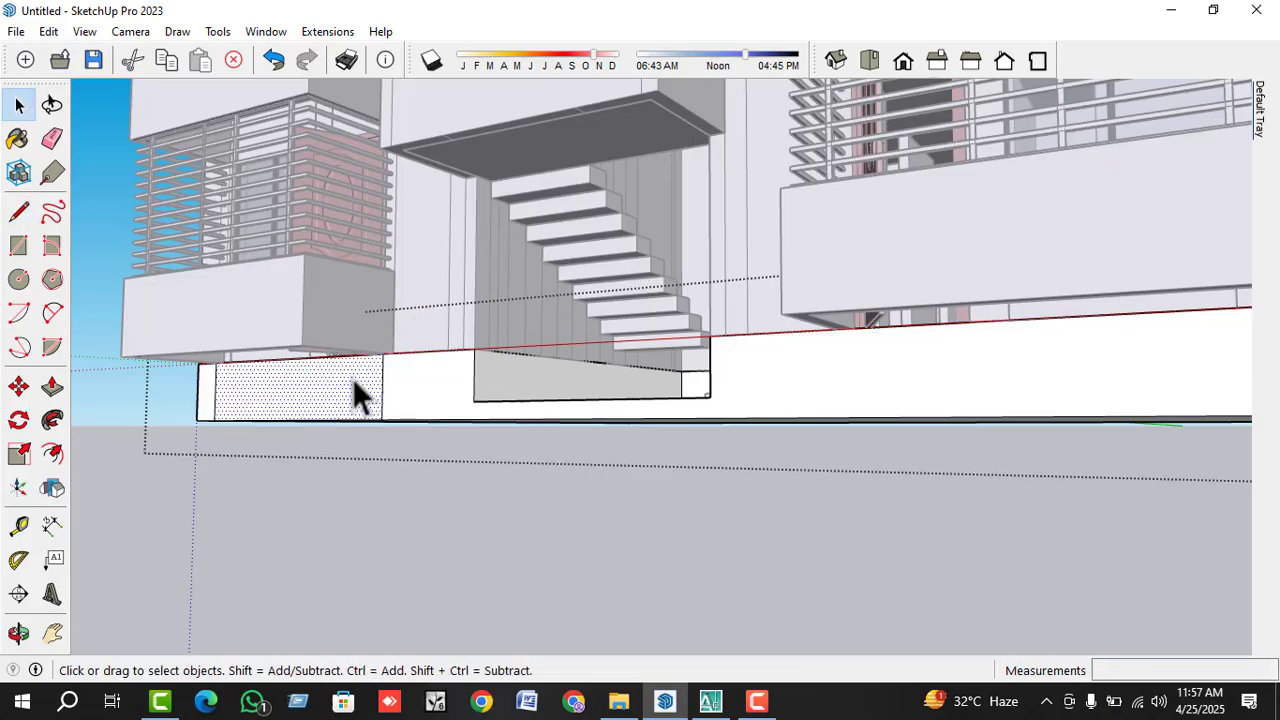
pyautogui.press('p')
pyautogui.click(356, 395)
pyautogui.click(291, 346)
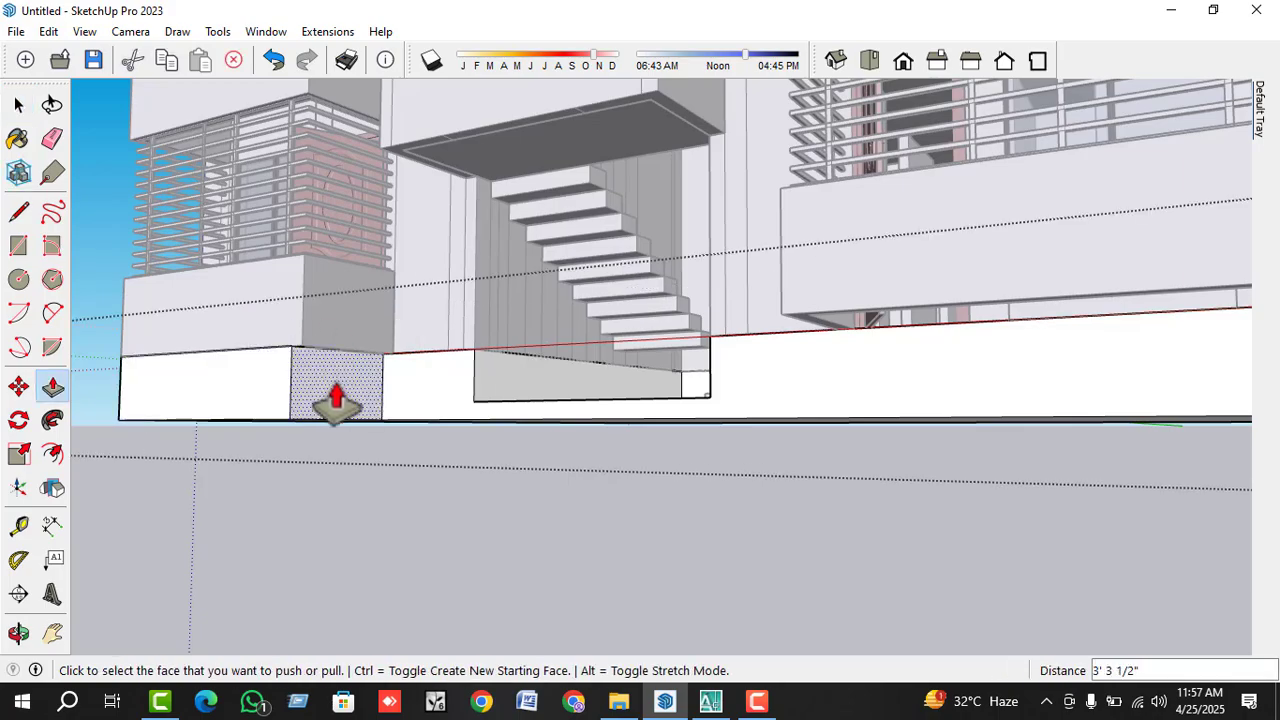
pyautogui.moveTo(331, 397); pyautogui.dragTo(383, 378, button='middle')
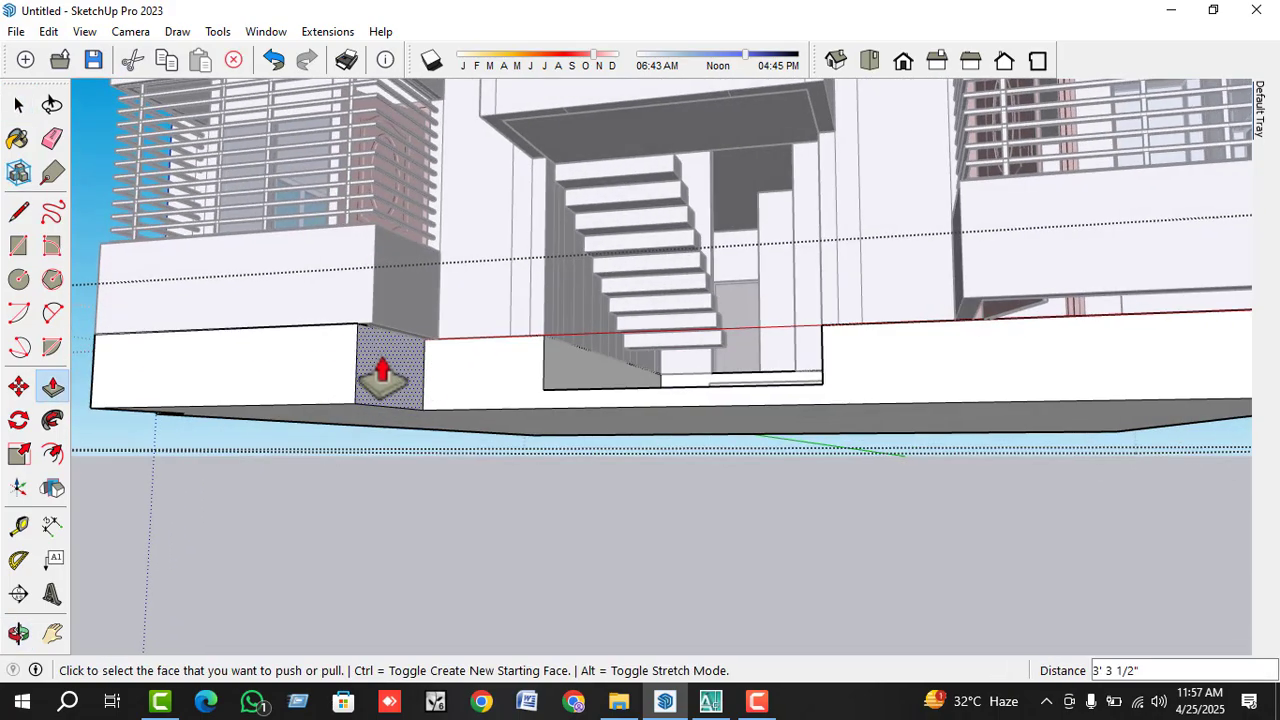
pyautogui.click(402, 327)
pyautogui.press('space')
pyautogui.scroll(-5, 471, 419)
pyautogui.moveTo(520, 424); pyautogui.dragTo(710, 424, button='middle')
pyautogui.click(1005, 347)
# - Open the base slab group and draw two vertical lines across its front face below the right balcony's inner and outer edges
pyautogui.scroll(3, 995, 356)
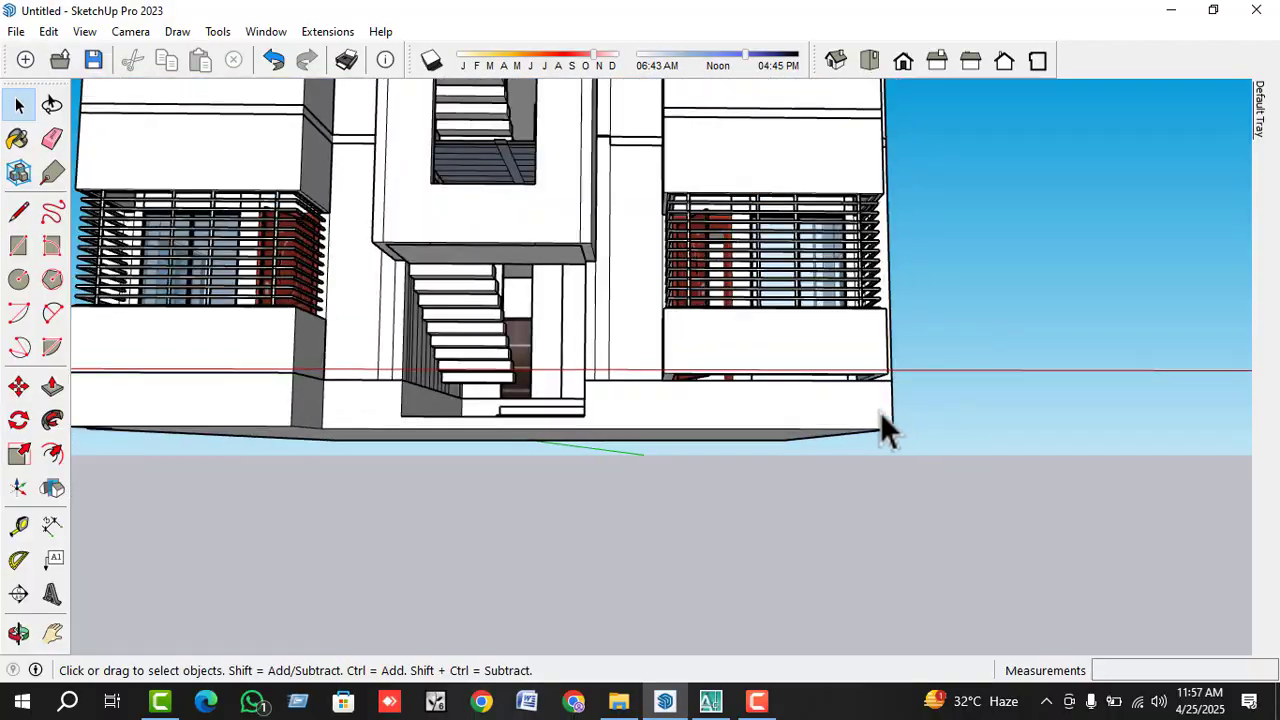
pyautogui.moveTo(880, 430); pyautogui.dragTo(766, 320, button='middle')
pyautogui.click(817, 423)
pyautogui.scroll(1, 766, 320)
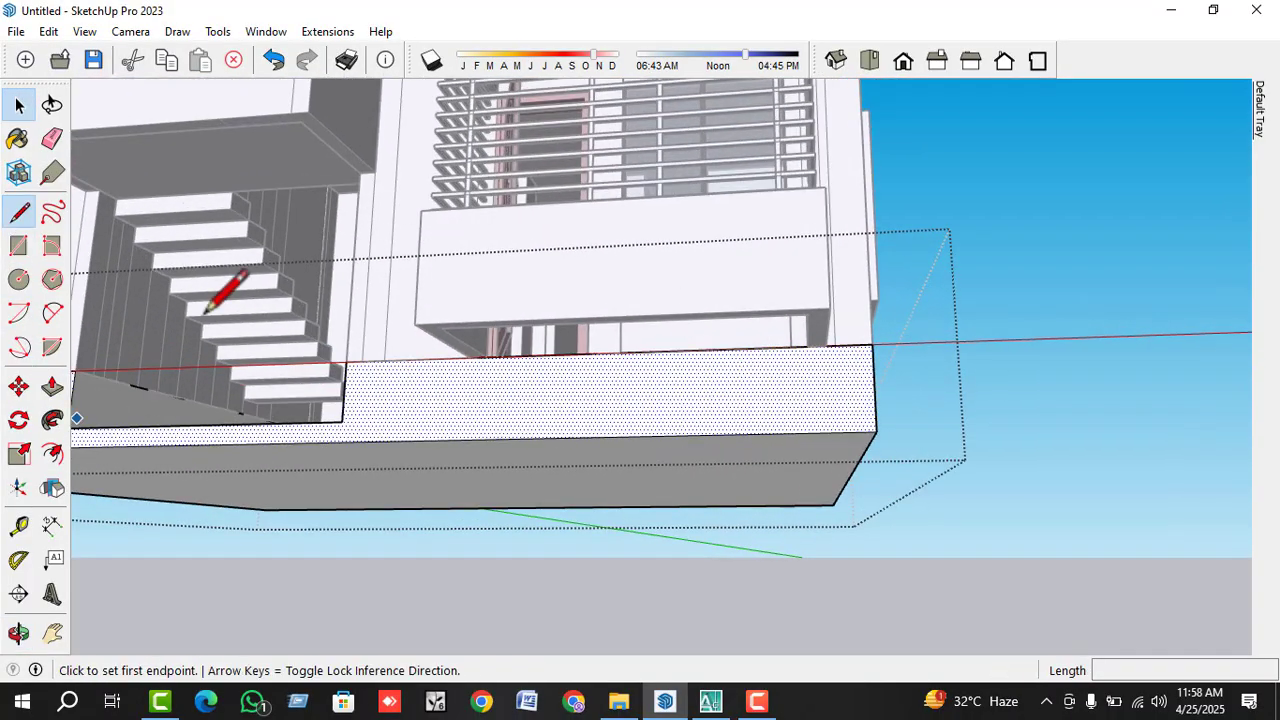
pyautogui.moveTo(205, 311); pyautogui.dragTo(686, 323, button='middle')
pyautogui.scroll(2, 667, 287)
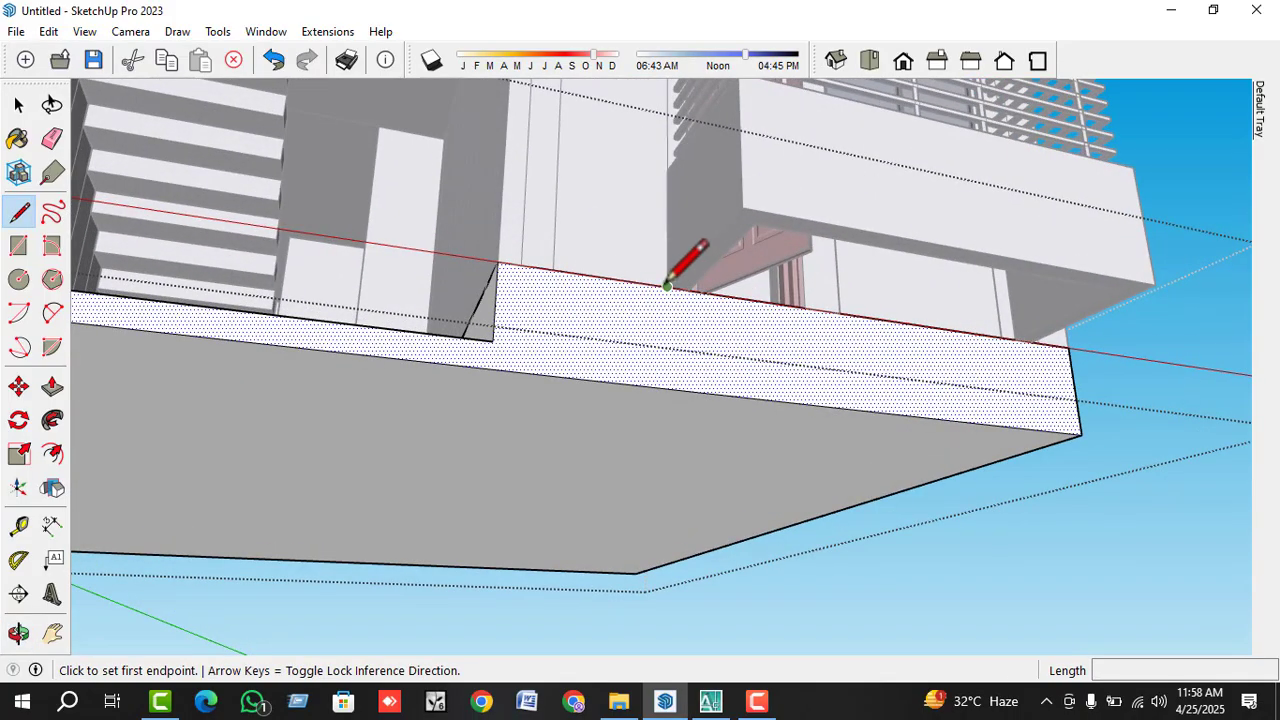
pyautogui.click(667, 287)
pyautogui.click(667, 388)
pyautogui.scroll(-2, 751, 420)
pyautogui.moveTo(751, 420); pyautogui.dragTo(729, 371, button='middle')
pyautogui.scroll(2, 787, 340)
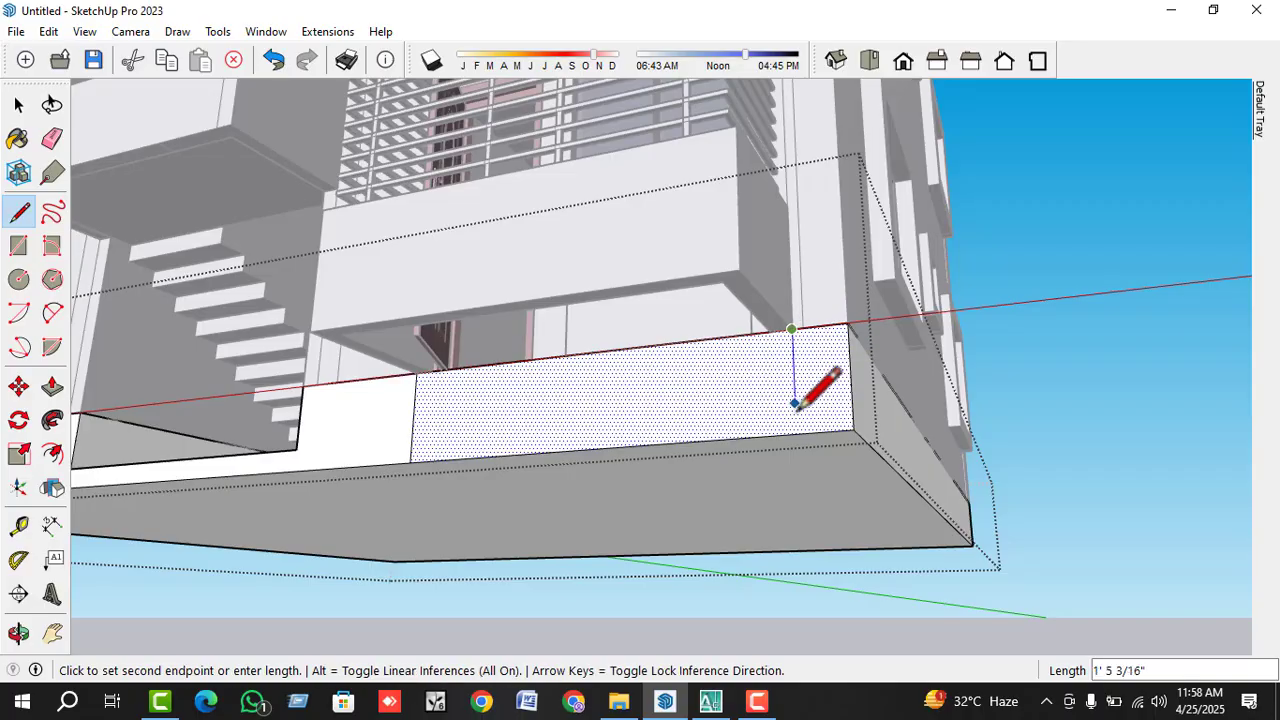
pyautogui.click(795, 433)
# - Push/pull the slab face below the right balcony out flush with the balcony's front, and leave the group
pyautogui.press('space')
pyautogui.click(777, 400)
pyautogui.scroll(1, 777, 400)
pyautogui.press('p')
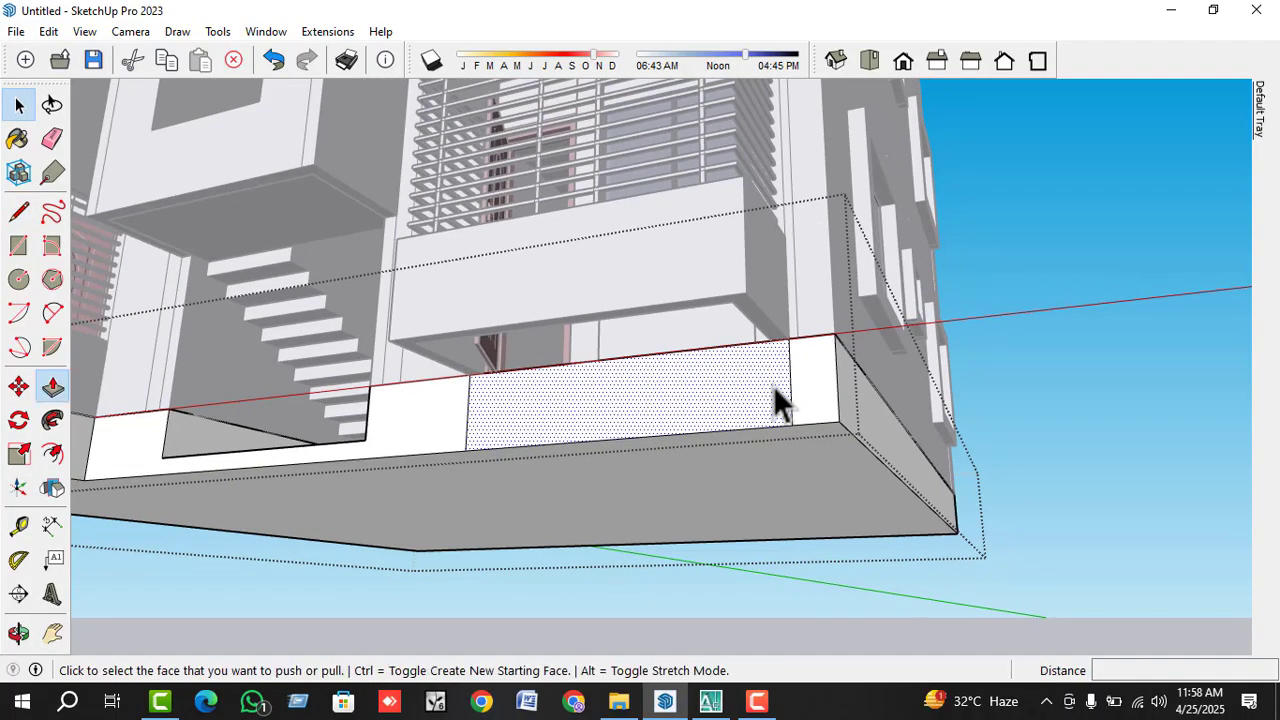
pyautogui.click(777, 400)
pyautogui.click(743, 291)
pyautogui.press('space')
pyautogui.moveTo(773, 378); pyautogui.dragTo(706, 449, button='middle')
pyautogui.scroll(-3, 765, 436)
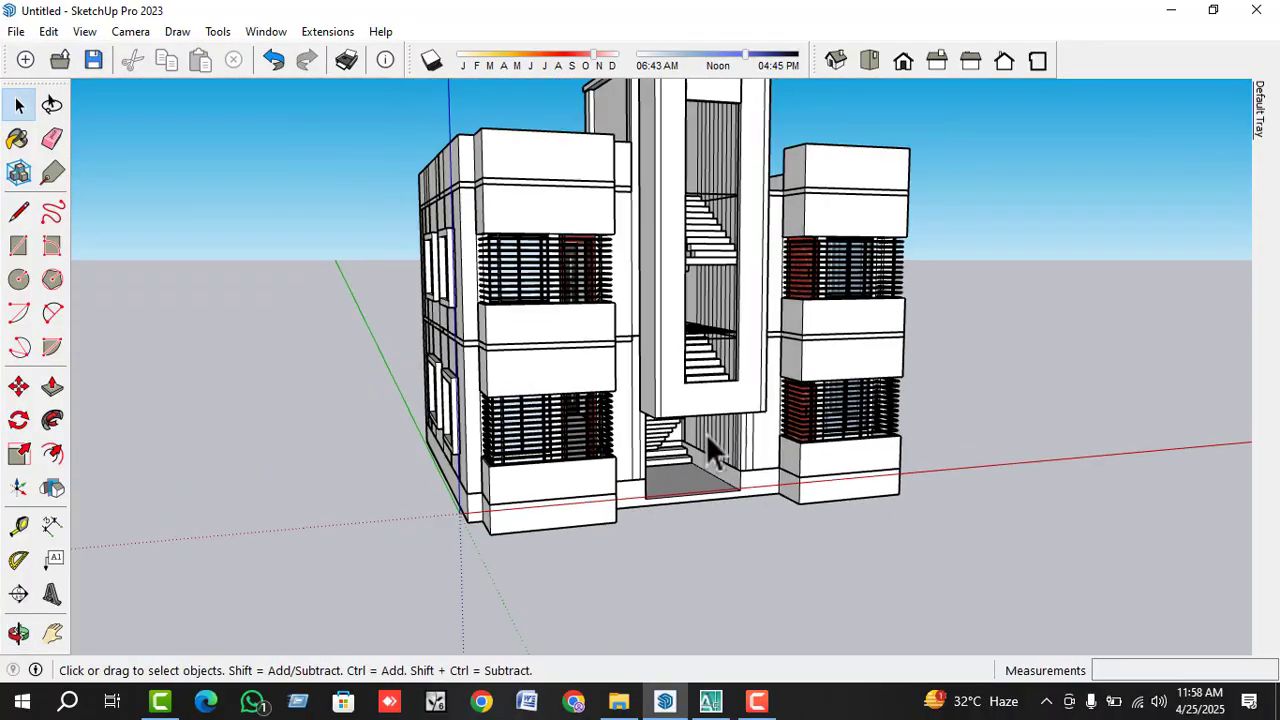
# - Select the whole building and move it about 3' 3" to put the projecting base's front left corner on the origin
pyautogui.scroll(-2, 763, 395)
pyautogui.moveTo(498, 504); pyautogui.dragTo(500, 505)
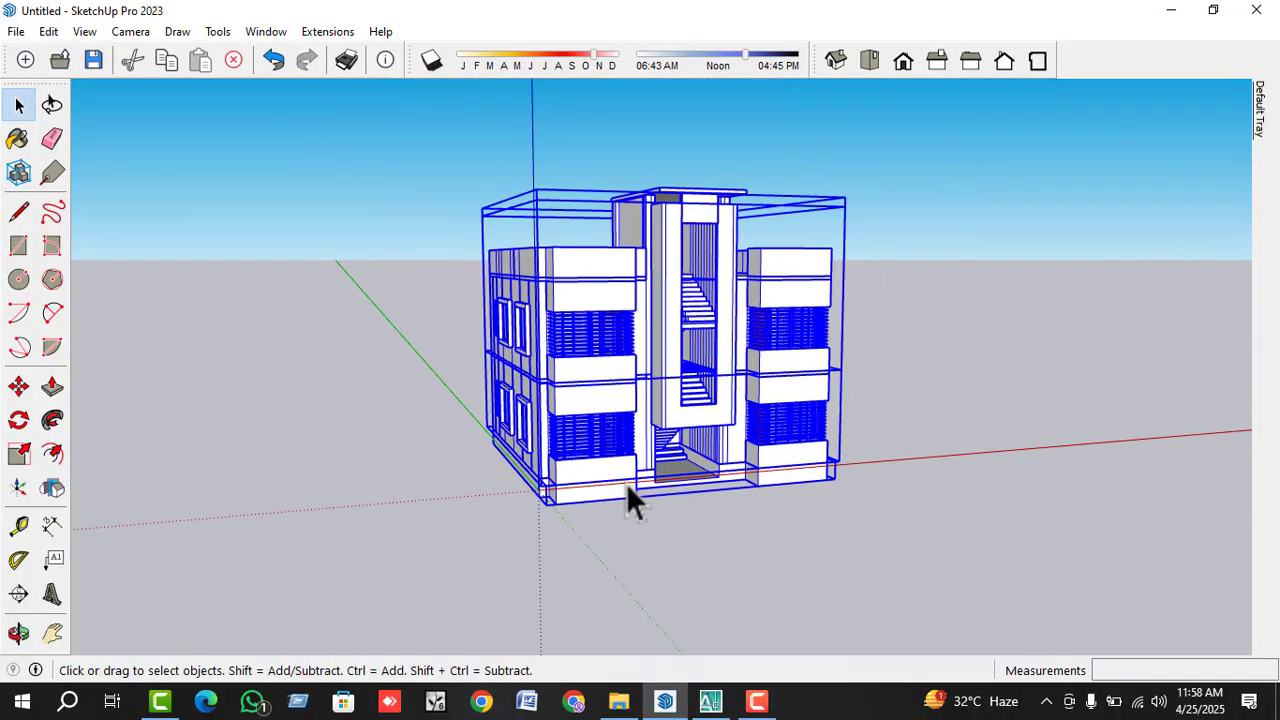
pyautogui.scroll(5, 561, 509)
pyautogui.press('m')
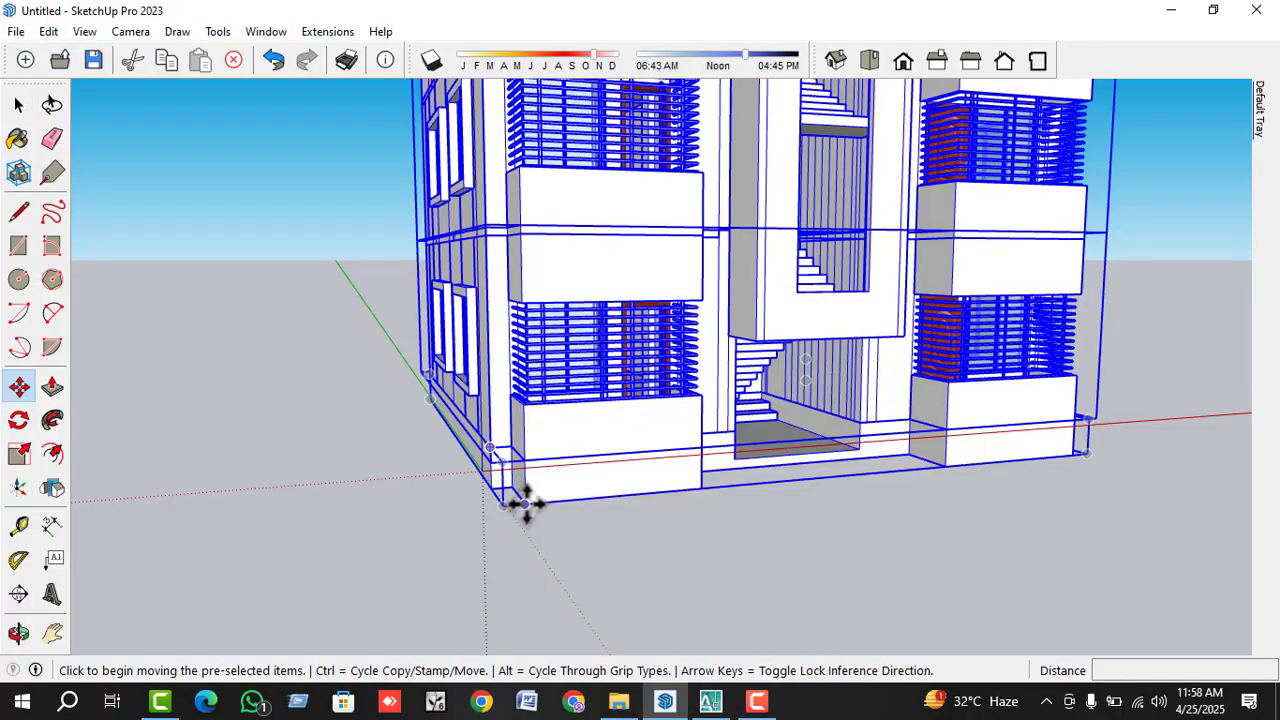
pyautogui.click(515, 502)
pyautogui.click(481, 467)
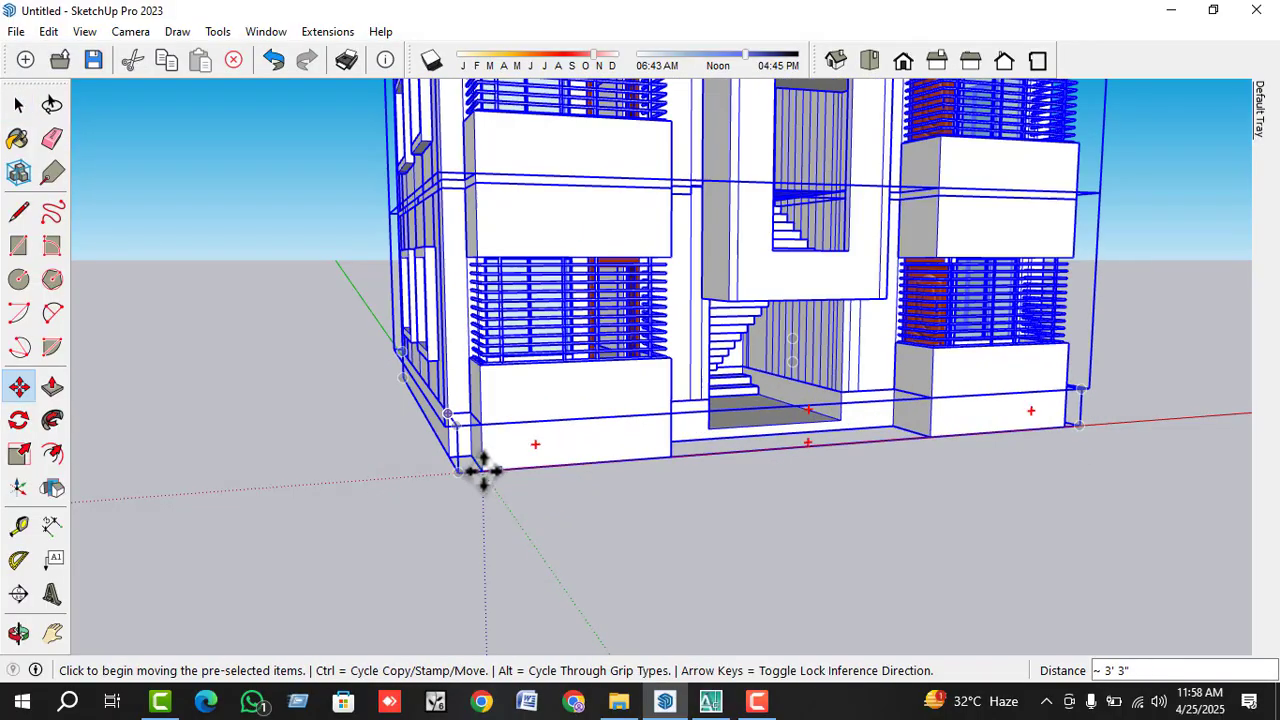
# - Shift the whole building clear of the origin along the red and green axes, and clear the selection
pyautogui.click(529, 463)
pyautogui.click(497, 468)
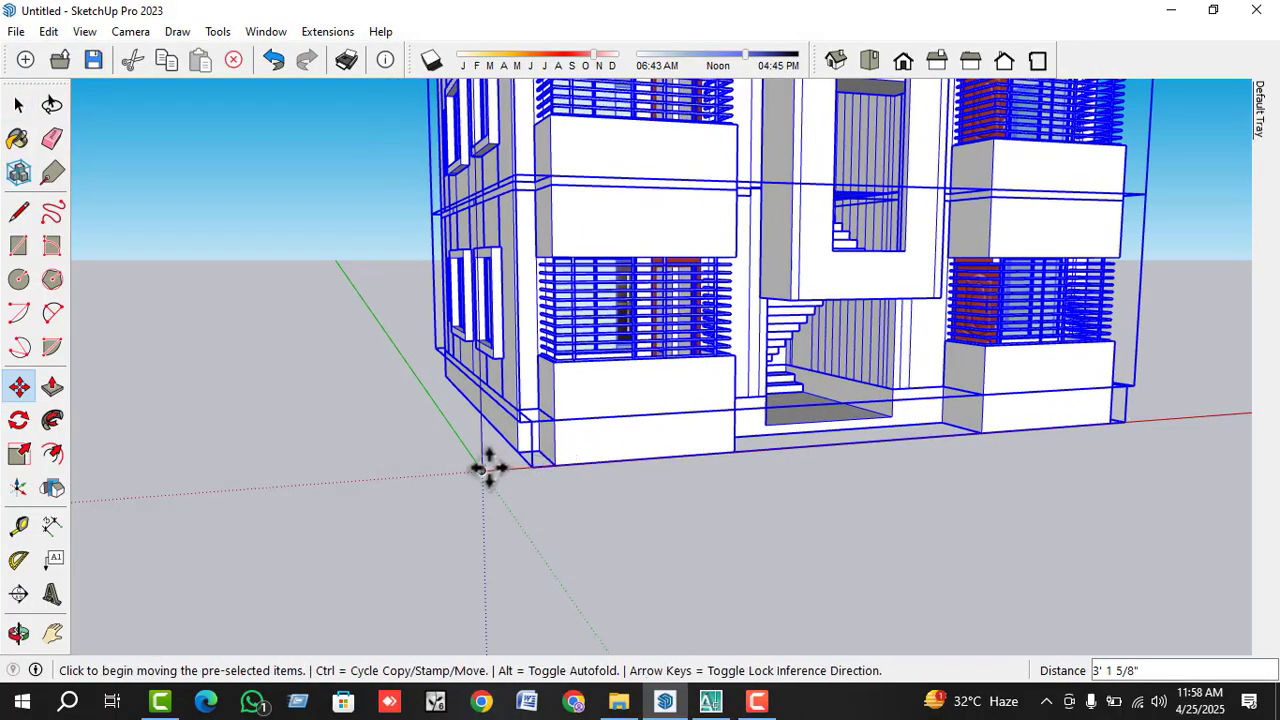
pyautogui.click(489, 467)
pyautogui.click(497, 506)
pyautogui.press('space')
pyautogui.moveTo(497, 506); pyautogui.dragTo(645, 339, button='middle')
pyautogui.click(632, 506)
# - Open the stairwell frame group and push/pull the right column's top face up to the roof slab
pyautogui.scroll(3, 687, 187)
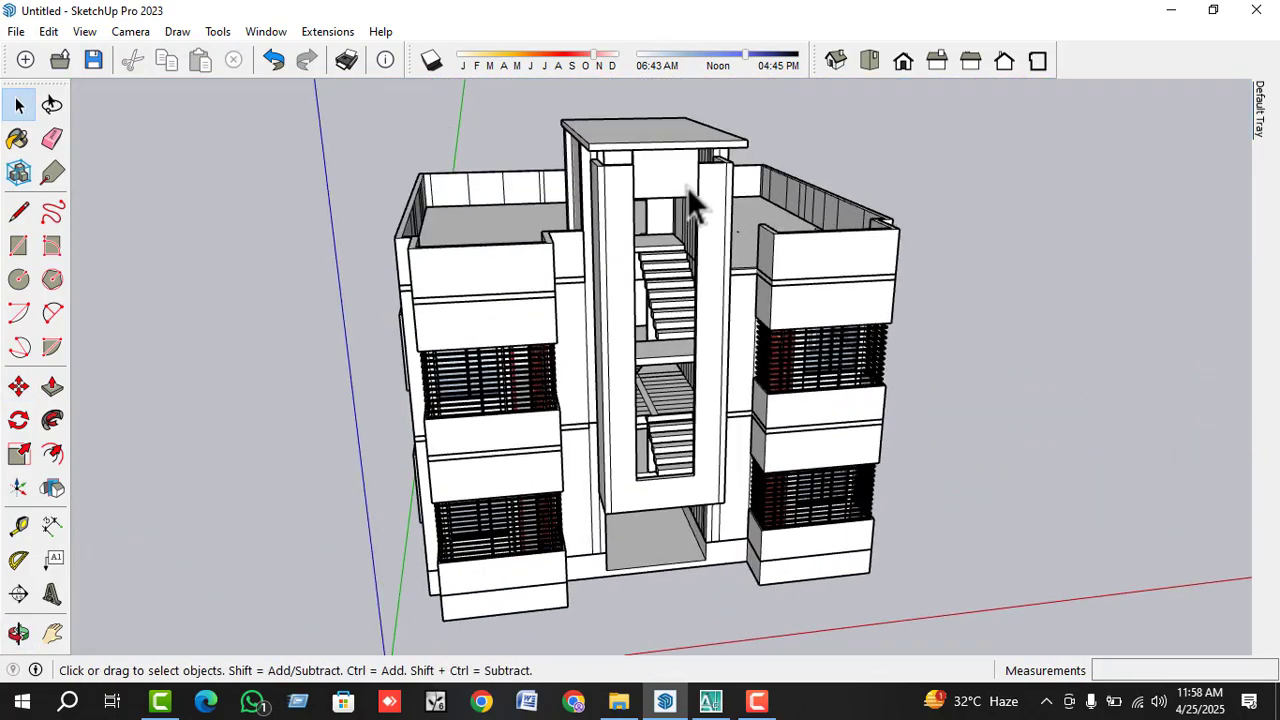
pyautogui.scroll(5, 687, 187)
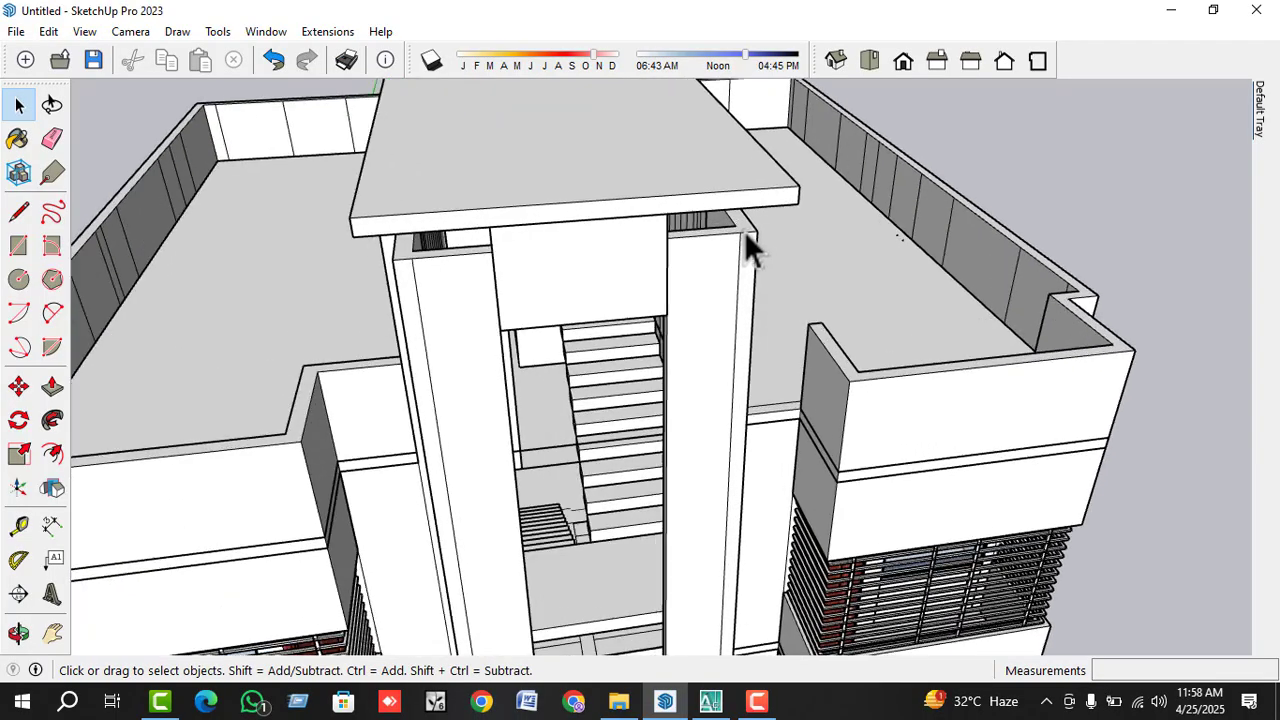
pyautogui.scroll(2, 746, 240)
pyautogui.click(749, 238)
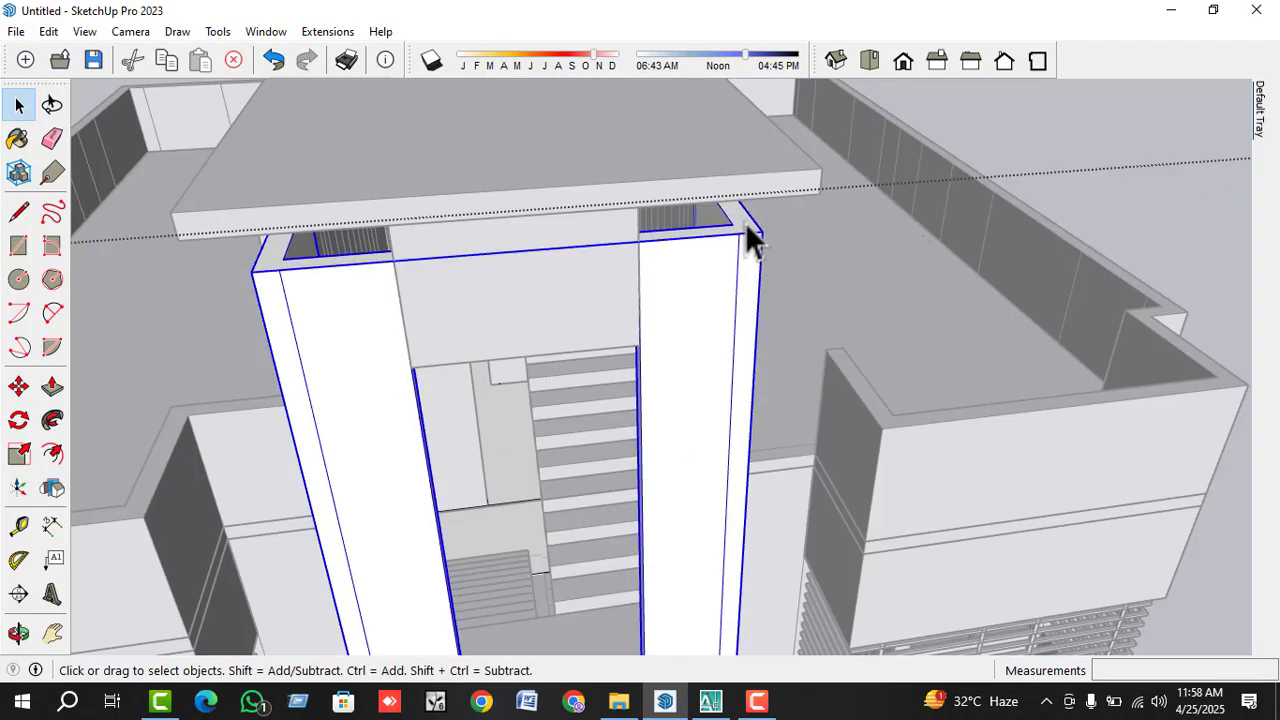
pyautogui.doubleClick(745, 232)
pyautogui.click(743, 232)
pyautogui.doubleClick(744, 229)
pyautogui.click(748, 227)
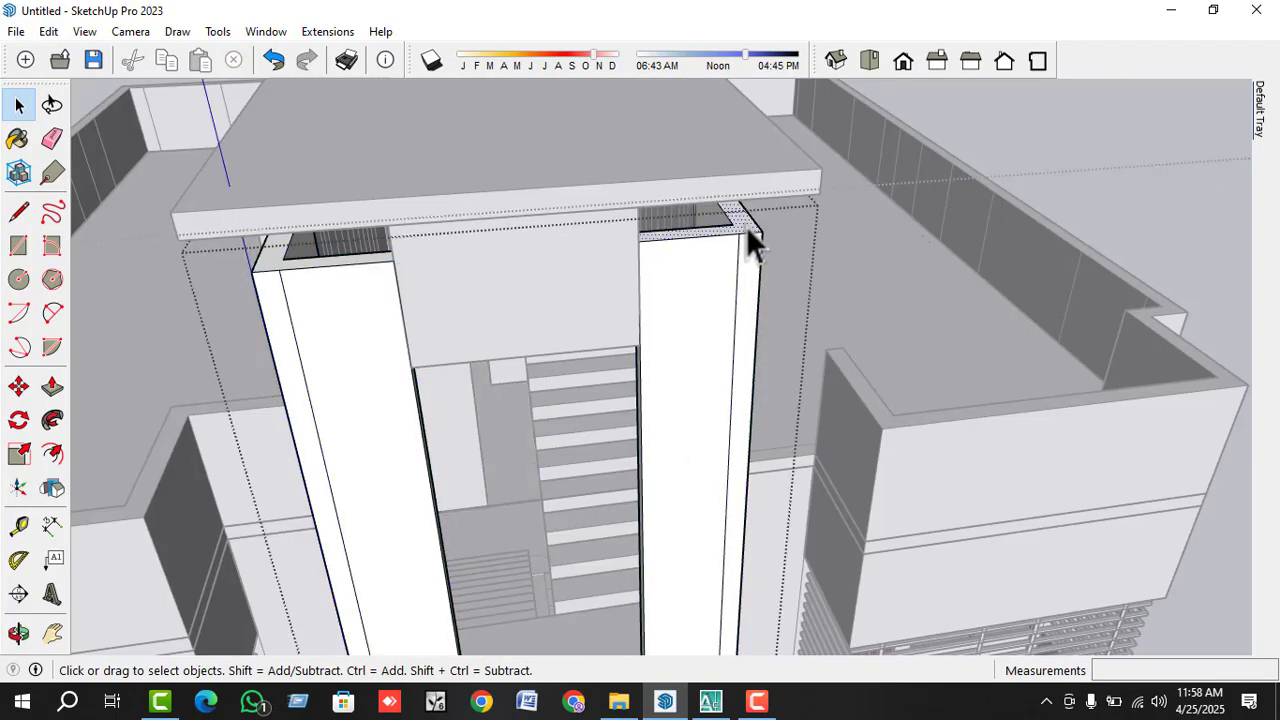
pyautogui.press('p')
pyautogui.click(880, 206)
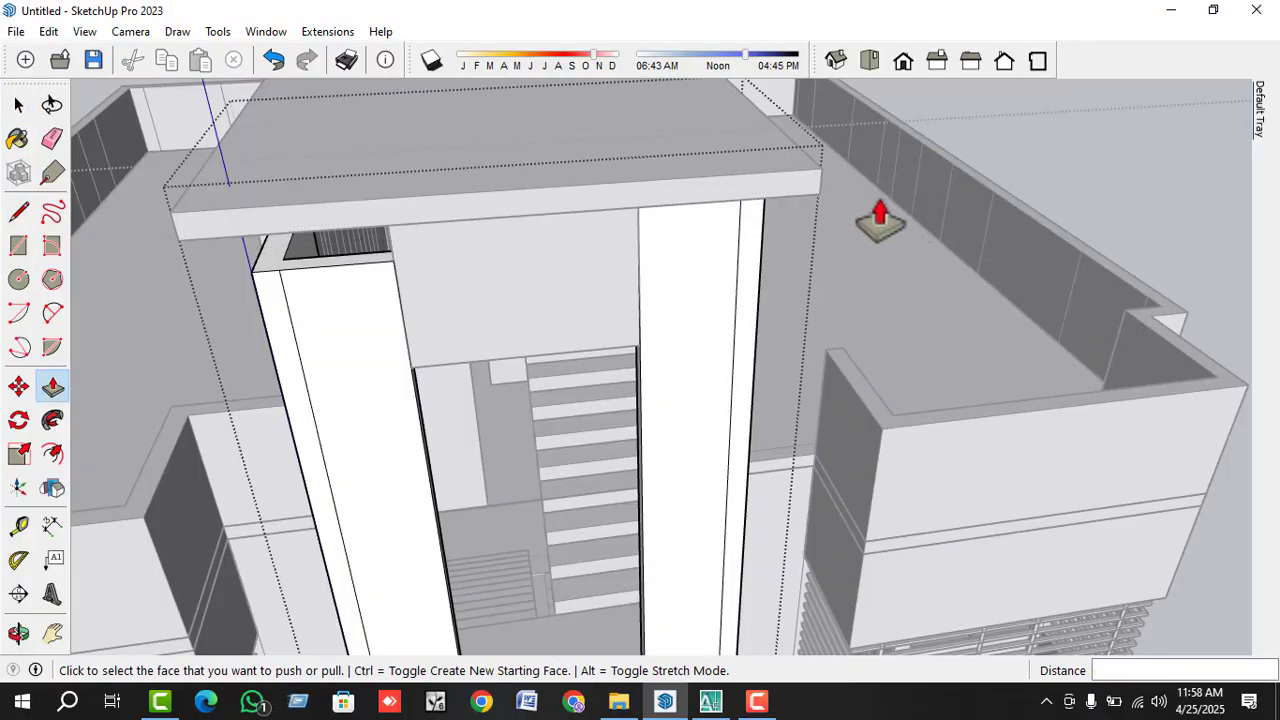
# - Push/pull the left column's top face up to the stairwell roof slab and leave the group
pyautogui.moveTo(880, 206); pyautogui.dragTo(490, 280, button='middle')
pyautogui.scroll(2, 490, 280)
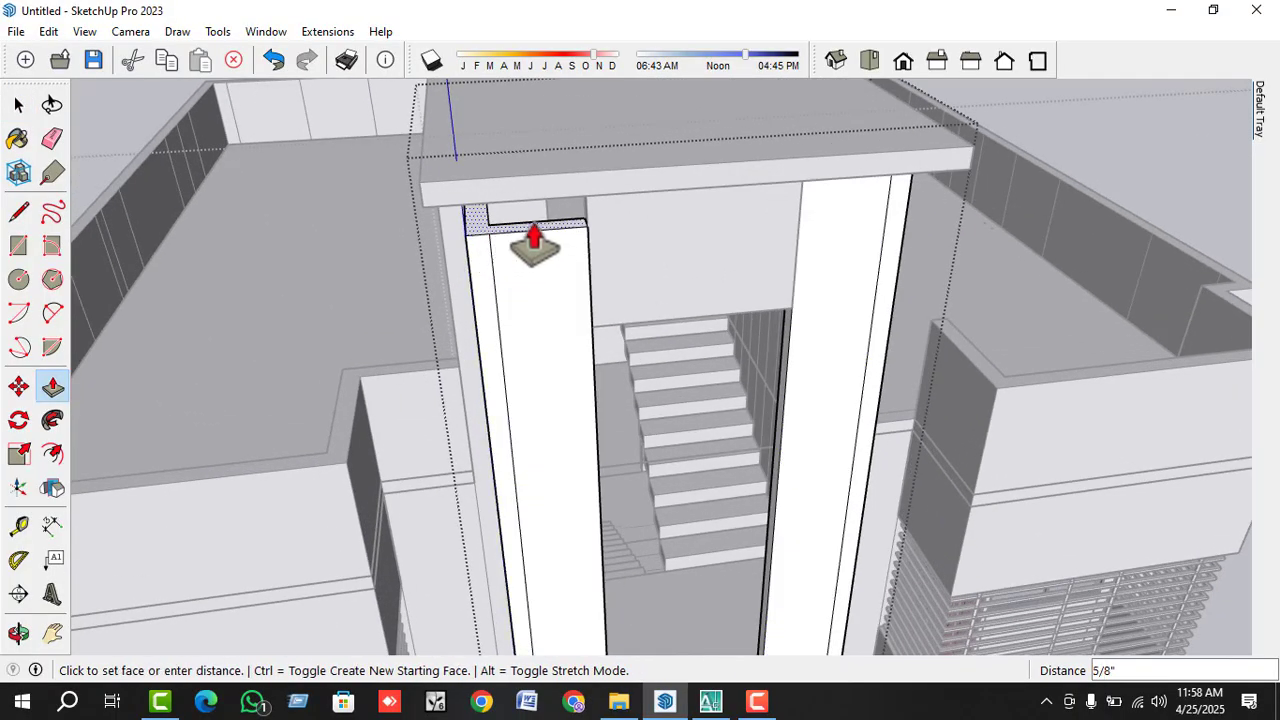
pyautogui.press('space')
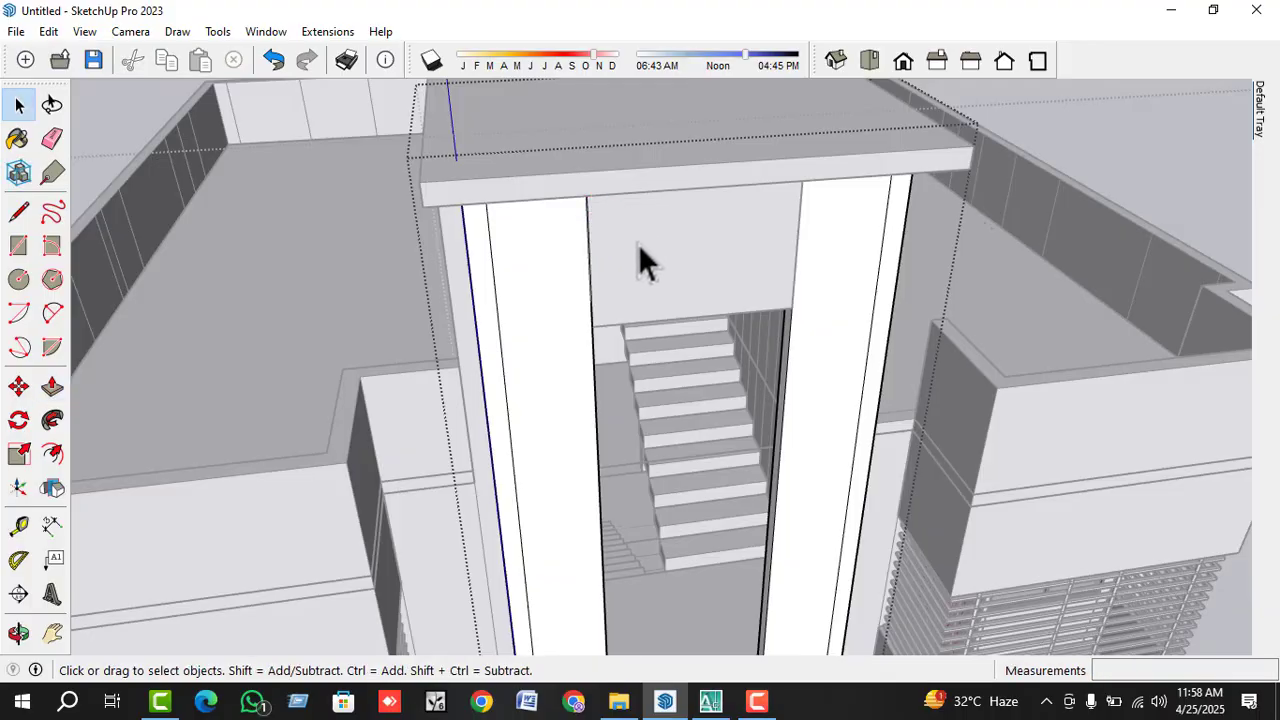
pyautogui.scroll(-6, 638, 244)
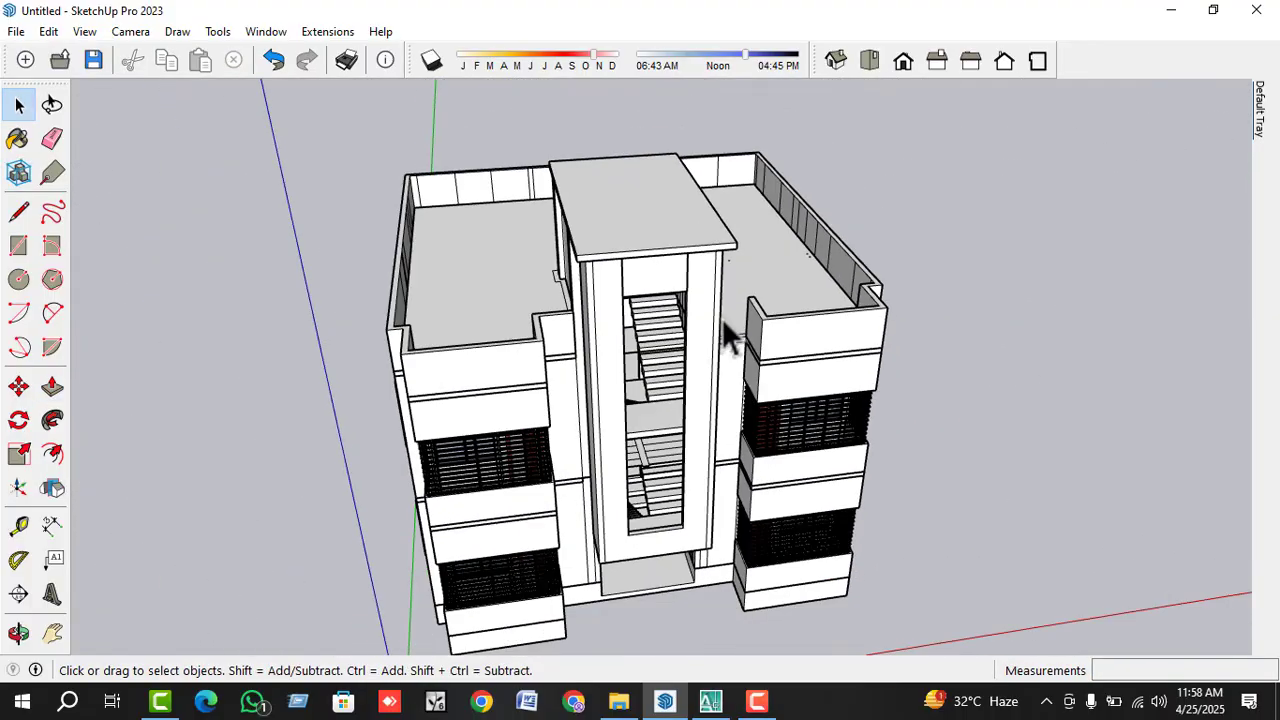
# - Select the whole building, move it farther from the origin into the positive red-green quadrant, and clear the selection
pyautogui.moveTo(727, 337); pyautogui.dragTo(706, 429, button='middle')
pyautogui.scroll(-2, 706, 429)
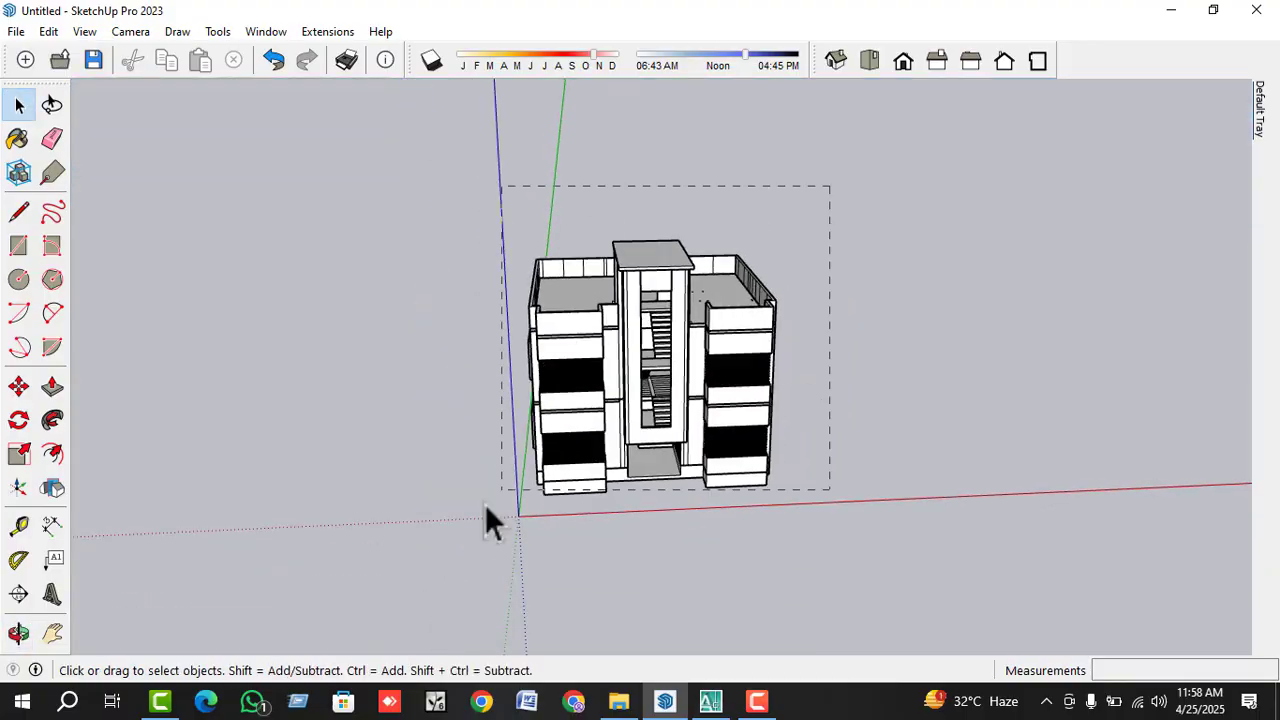
pyautogui.moveTo(490, 520); pyautogui.dragTo(474, 520)
pyautogui.scroll(4, 546, 505)
pyautogui.press('m')
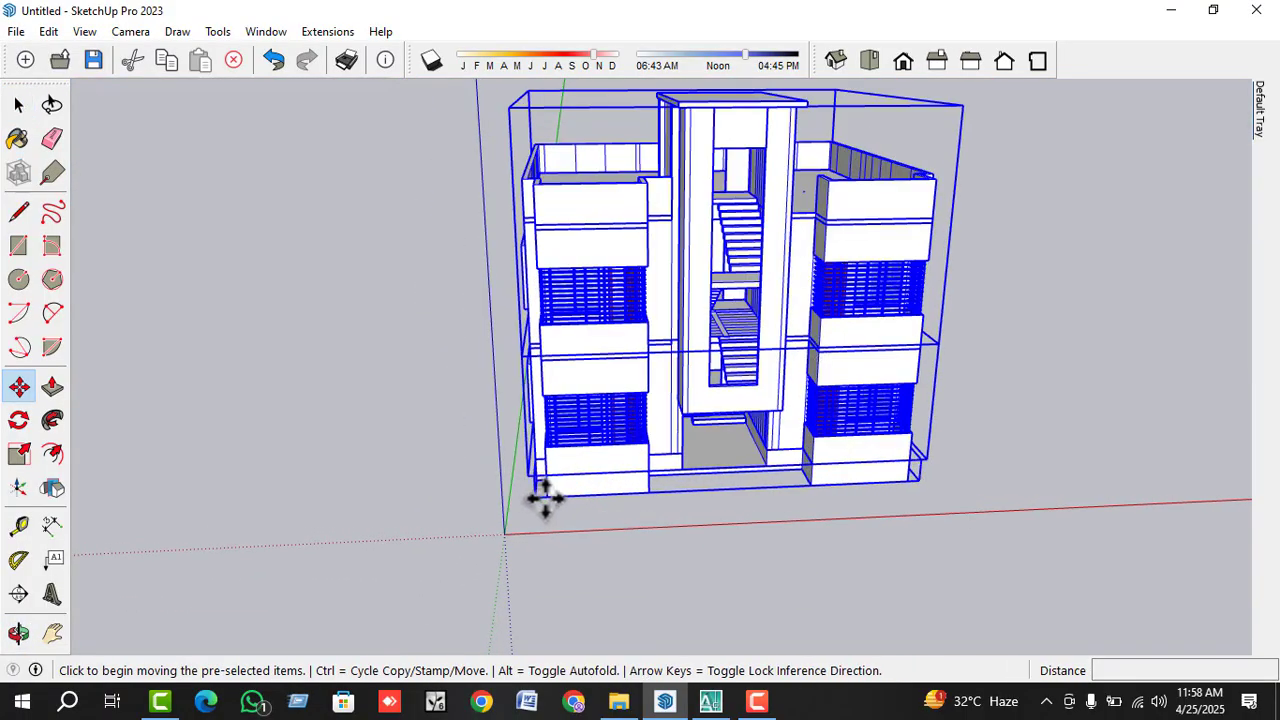
pyautogui.click(545, 497)
pyautogui.click(590, 452)
pyautogui.press('space')
pyautogui.click(614, 557)
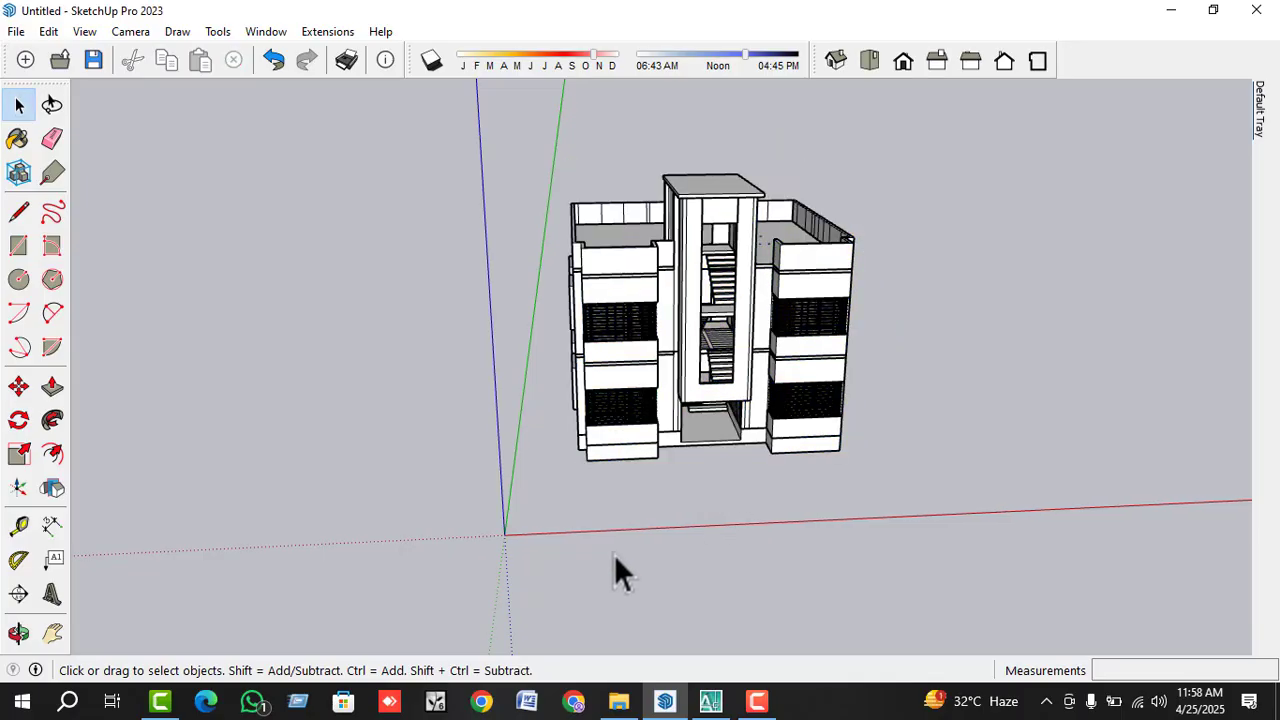
# - Import the Gate1 model from the GATE folder and place it beside the building's front right corner
pyautogui.scroll(3, 820, 440)
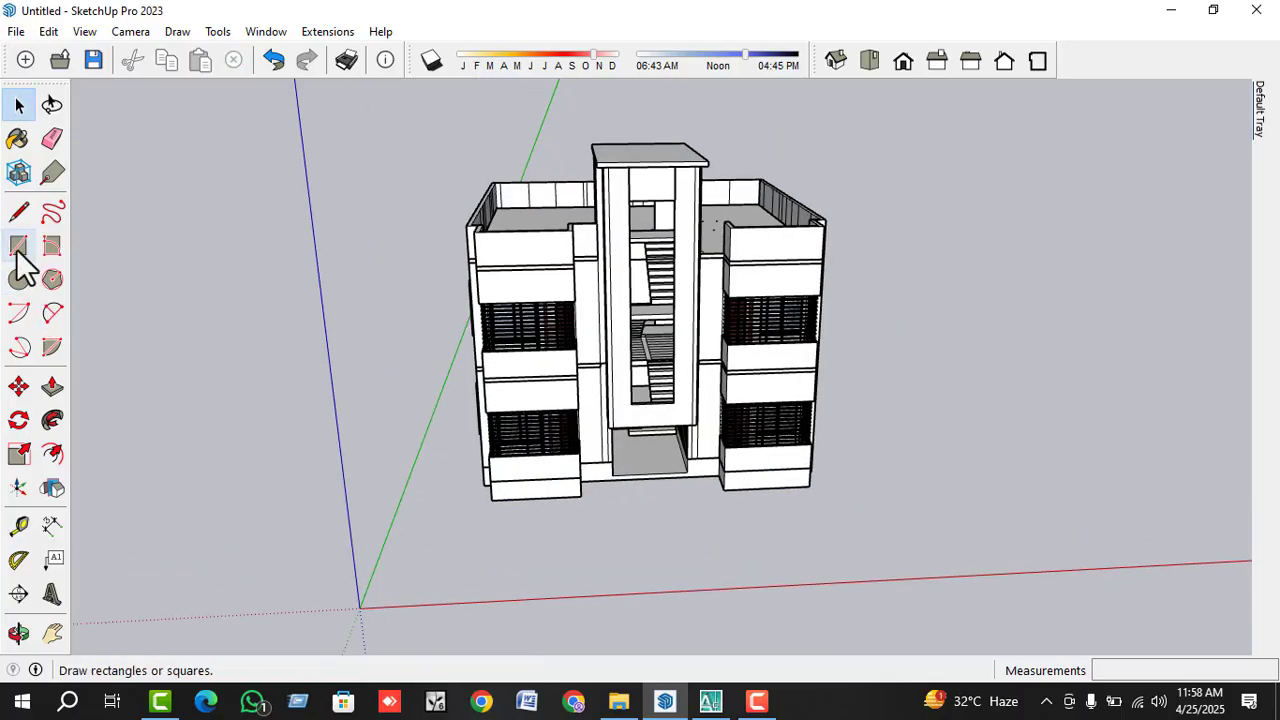
pyautogui.click(16, 31)
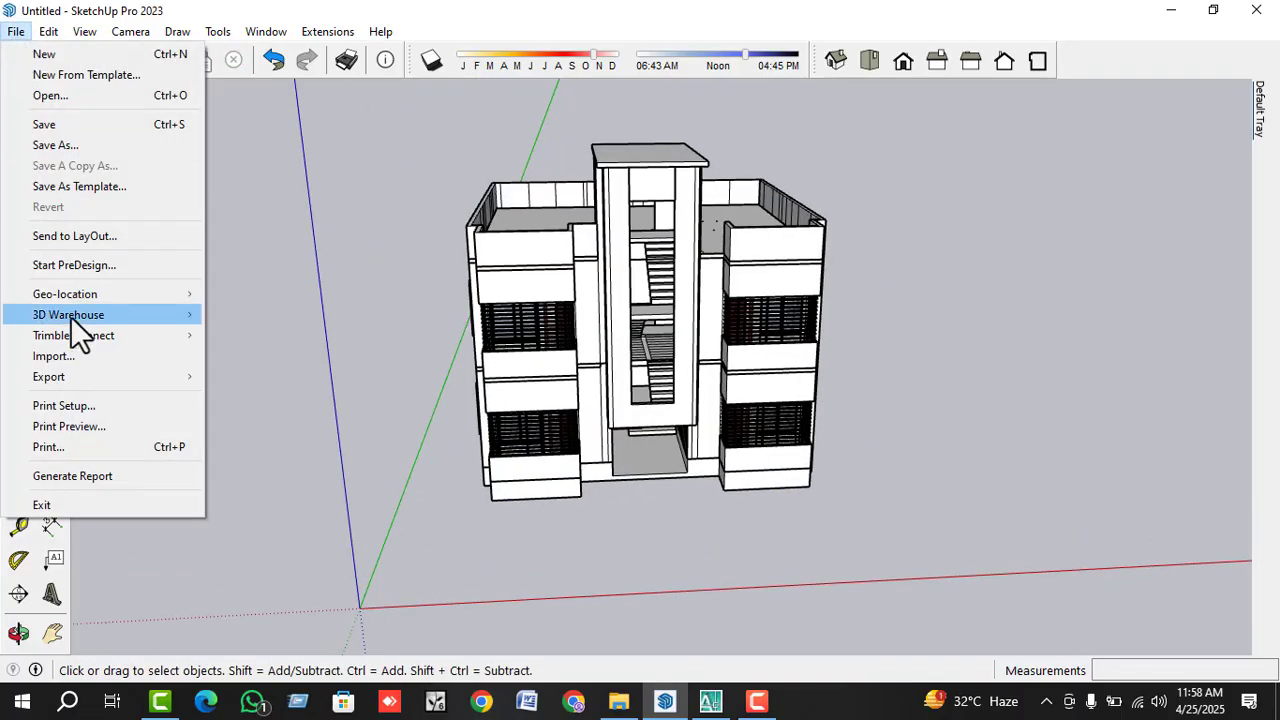
pyautogui.click(55, 360)
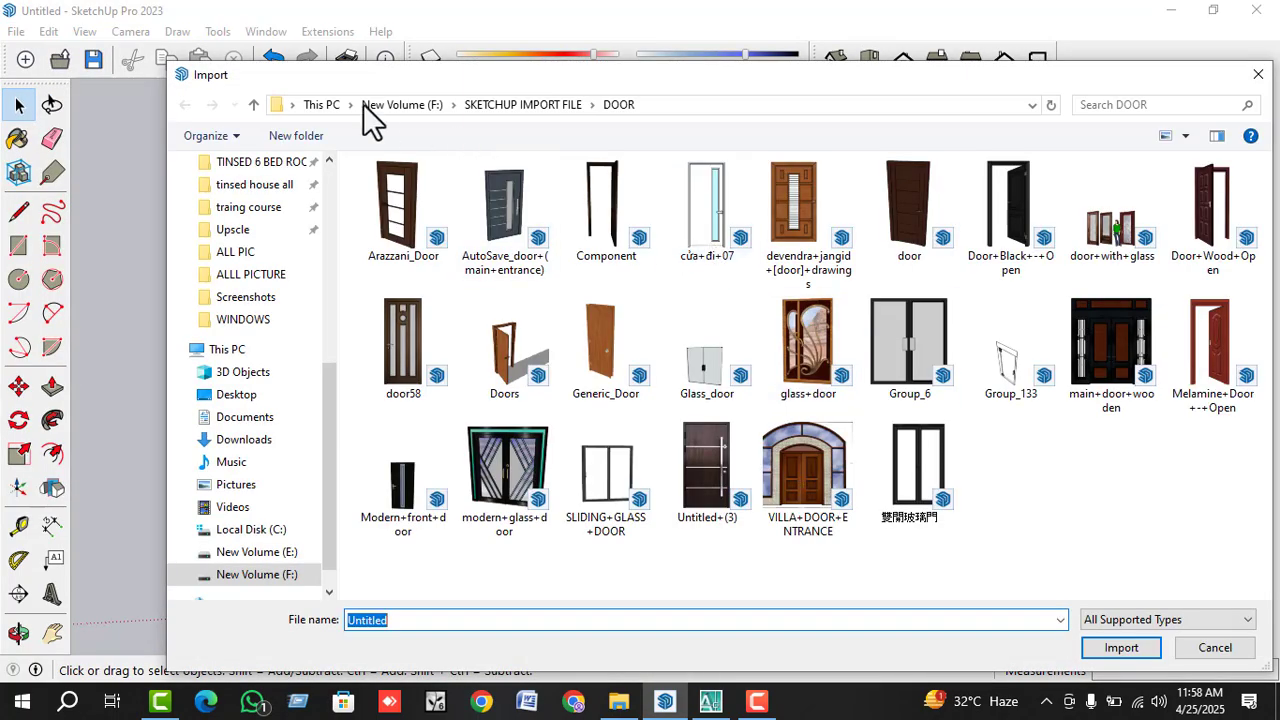
pyautogui.click(257, 110)
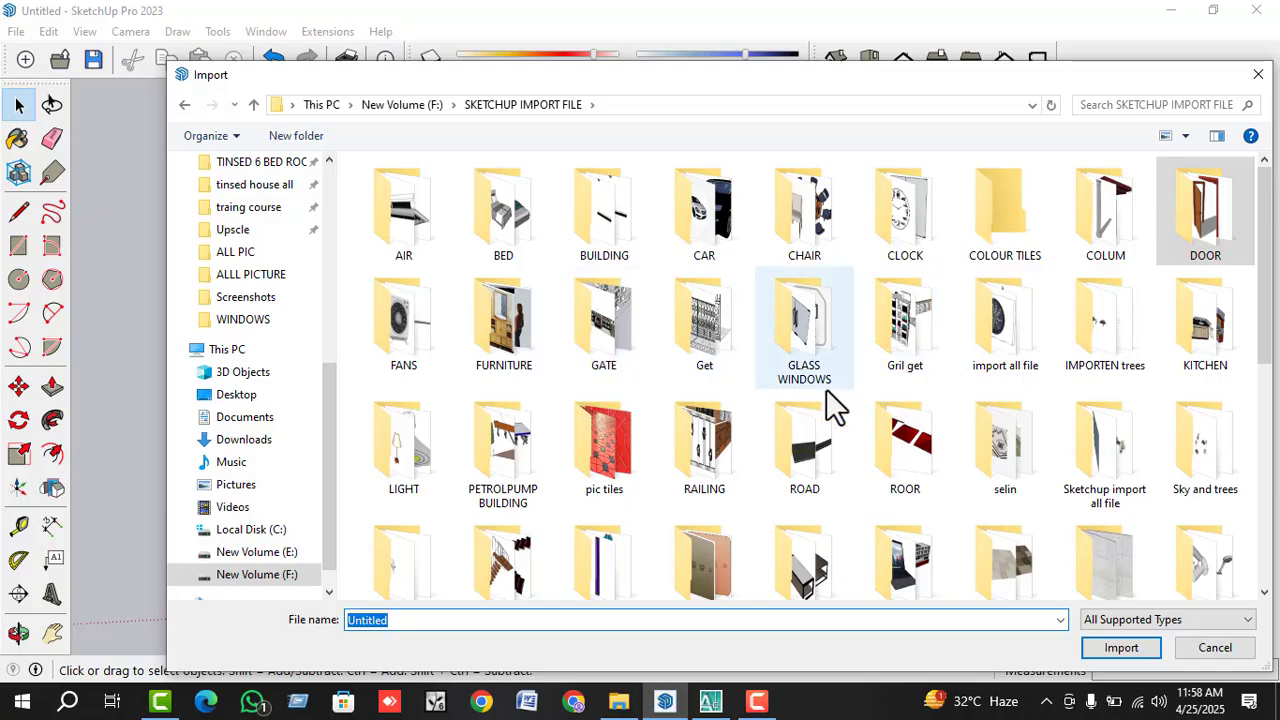
pyautogui.doubleClick(604, 345)
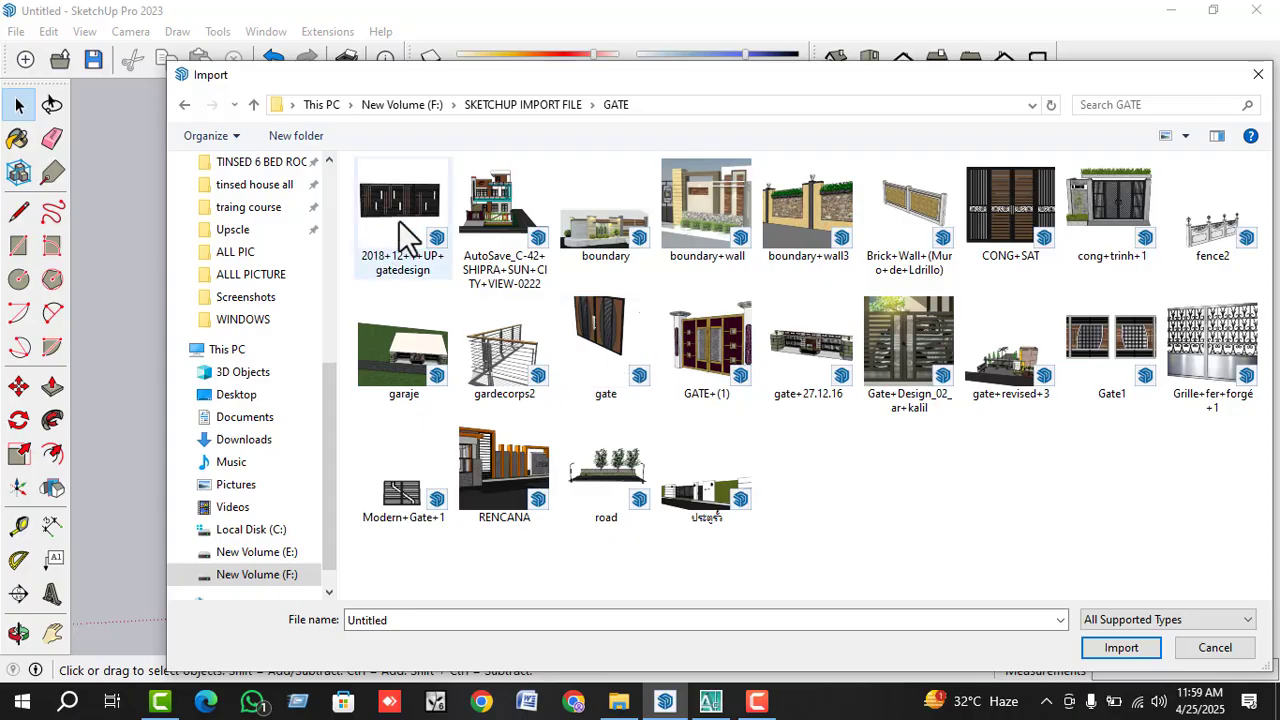
pyautogui.click(1103, 370)
pyautogui.click(1136, 634)
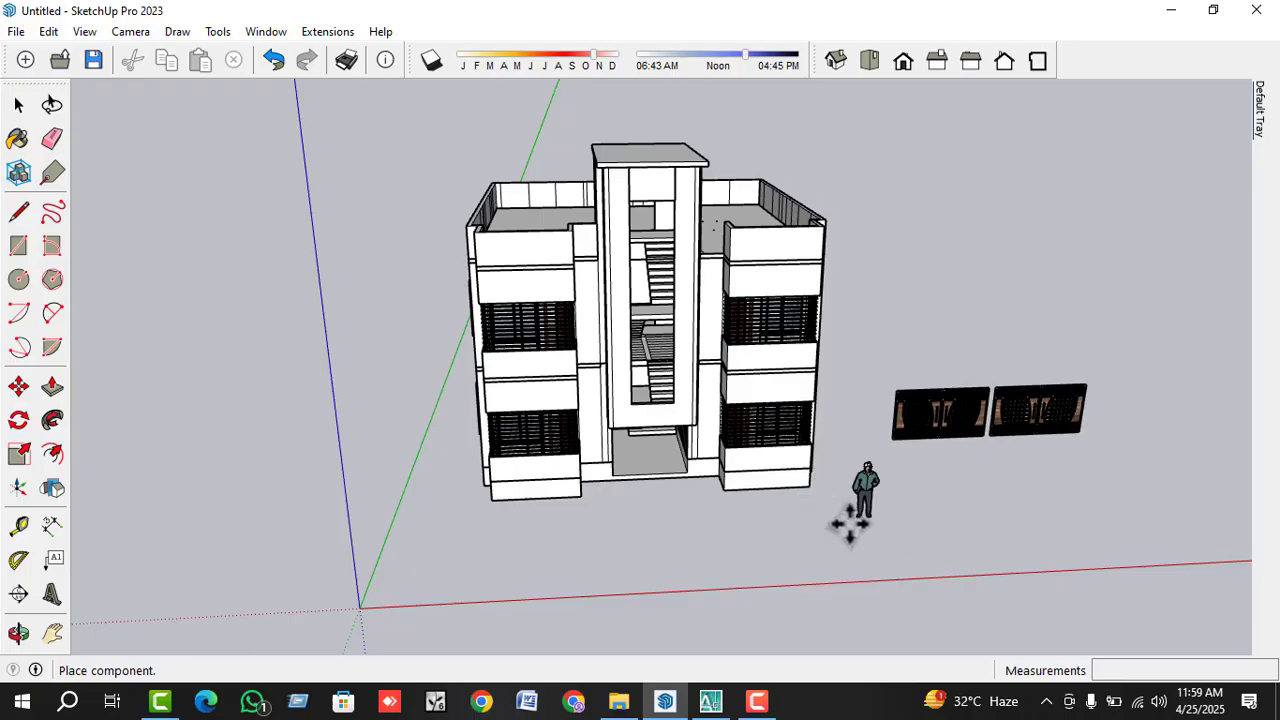
pyautogui.click(851, 523)
# - Inside the imported component, delete the first gate, the human figure, and the second gate's right leaf with its handle
pyautogui.doubleClick(955, 414)
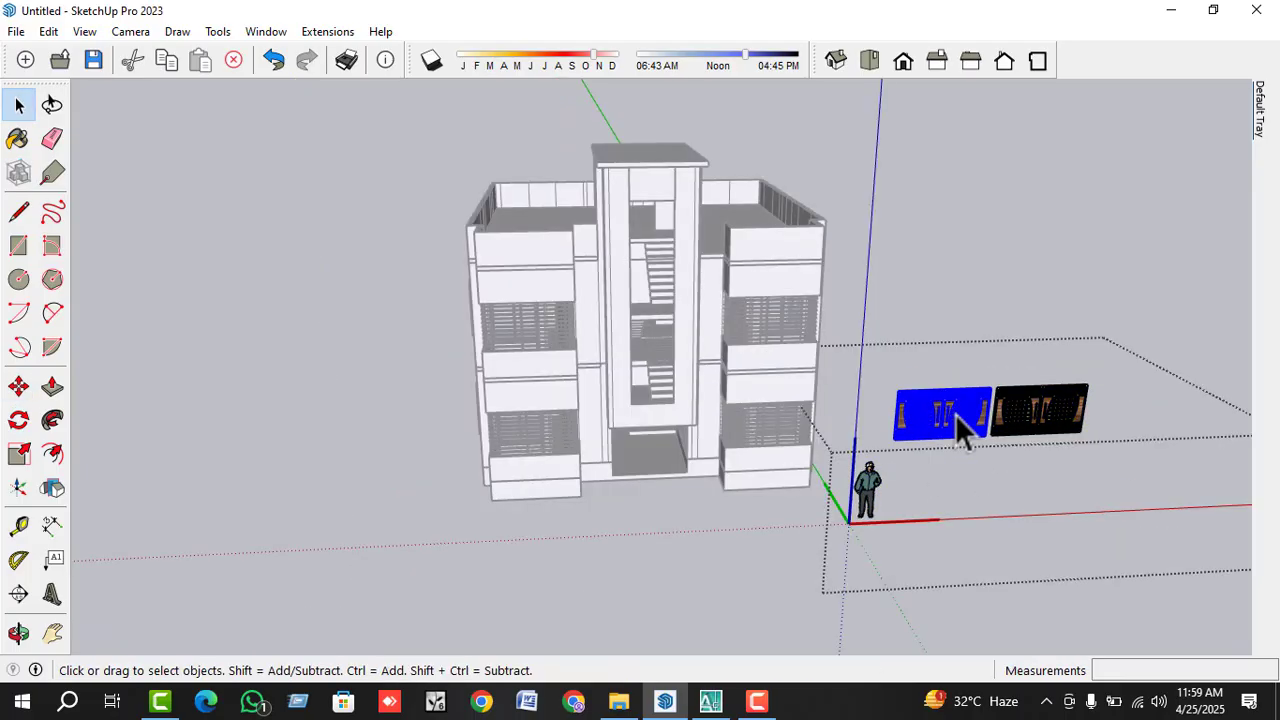
pyautogui.click(1064, 416)
pyautogui.scroll(4, 1076, 414)
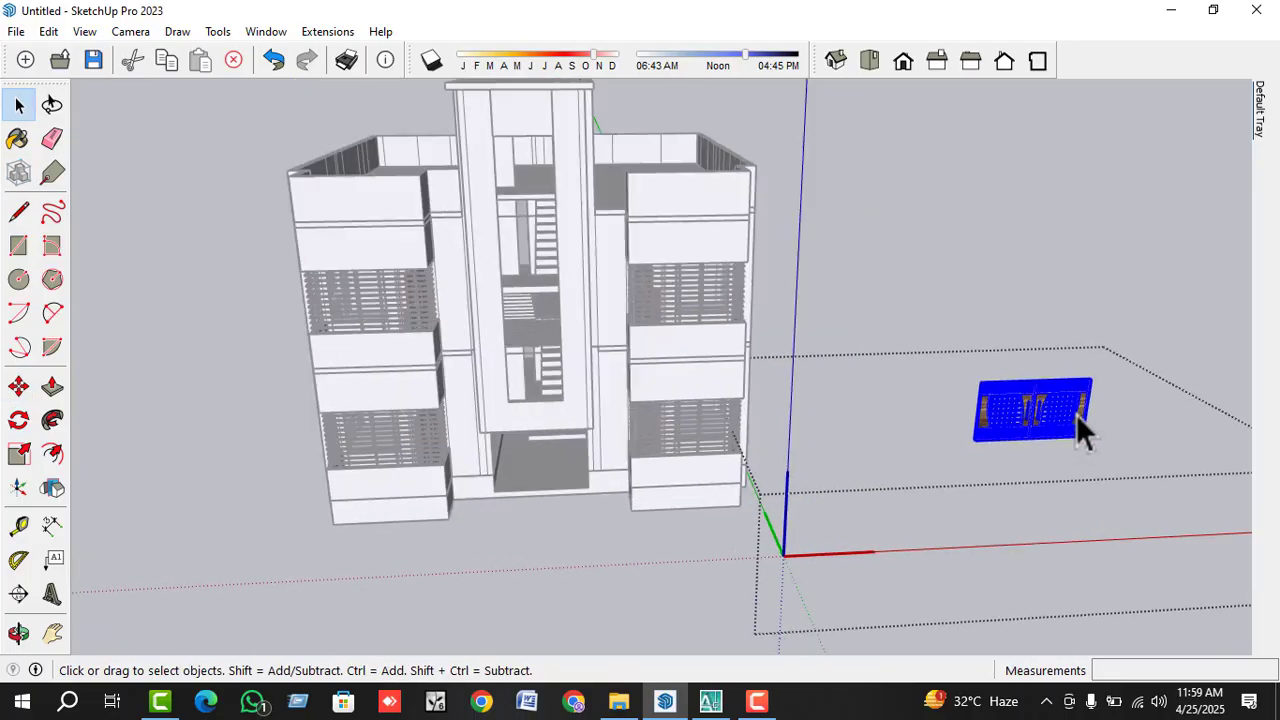
pyautogui.doubleClick(1077, 414)
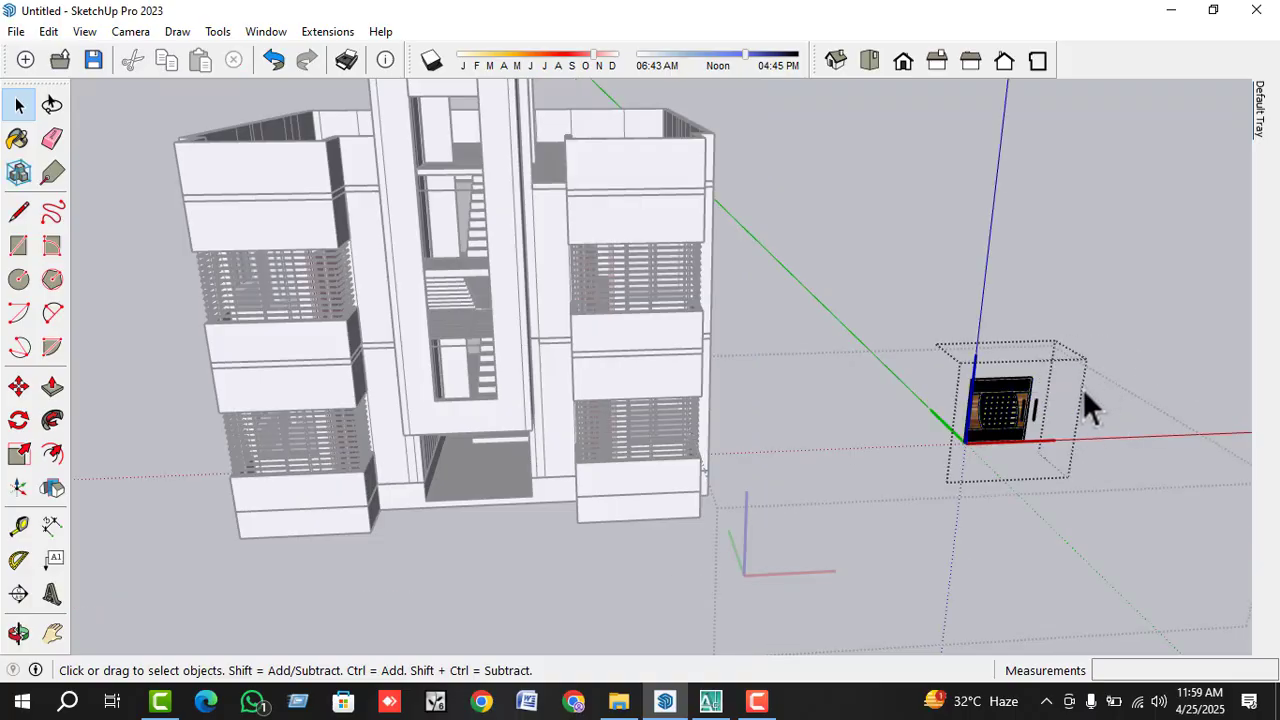
pyautogui.click(1037, 409)
pyautogui.press('Delete')
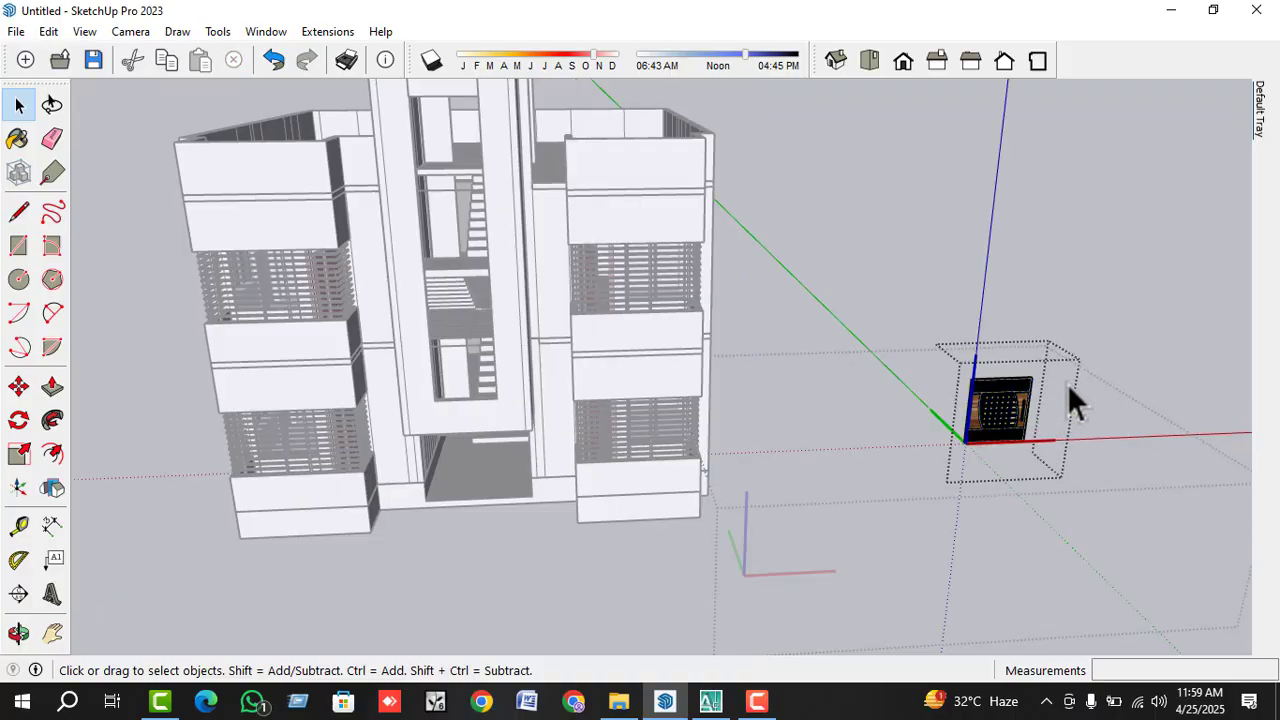
pyautogui.click(1074, 346)
pyautogui.click(990, 458)
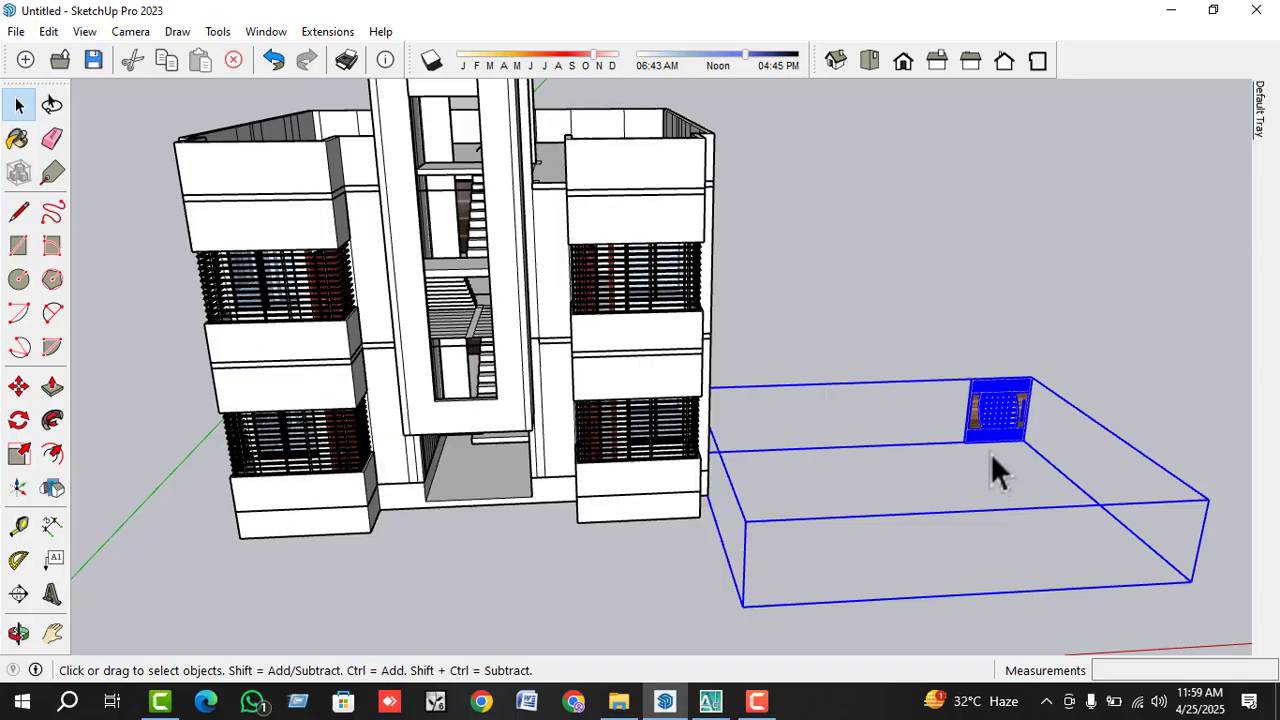
# - Explode the imported outer component to free the remaining gate leaf
pyautogui.rightClick(1002, 424)
pyautogui.click(1014, 414)
pyautogui.rightClick(1013, 405)
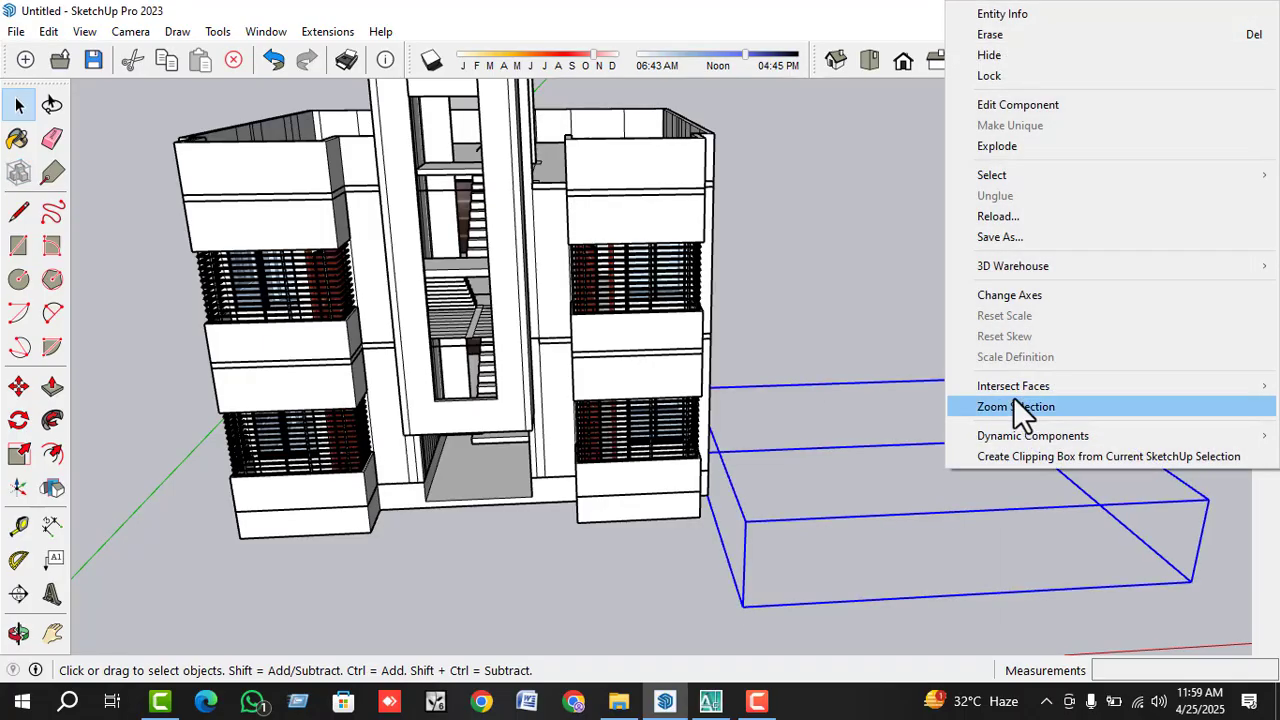
pyautogui.click(1018, 146)
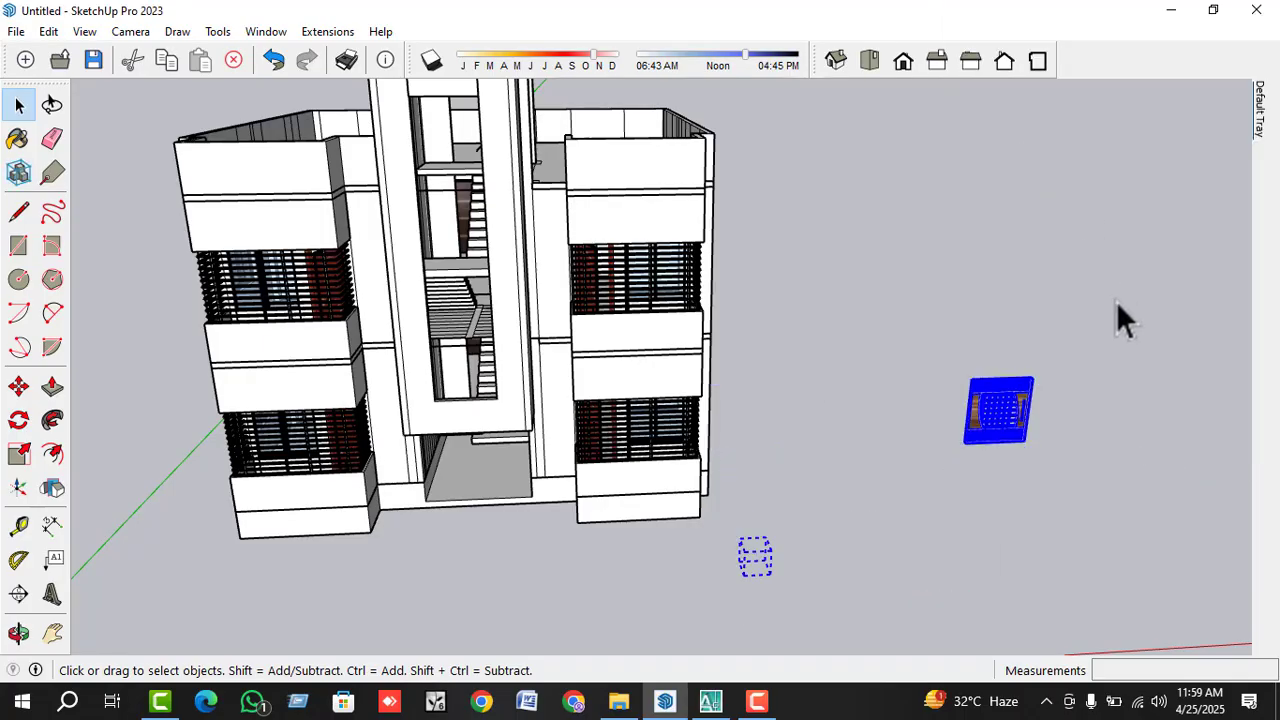
# - Move the gate leaf by its lower left corner onto the lower left corner of the ground-floor entrance opening
pyautogui.click(1023, 396)
pyautogui.scroll(2, 965, 455)
pyautogui.press('m')
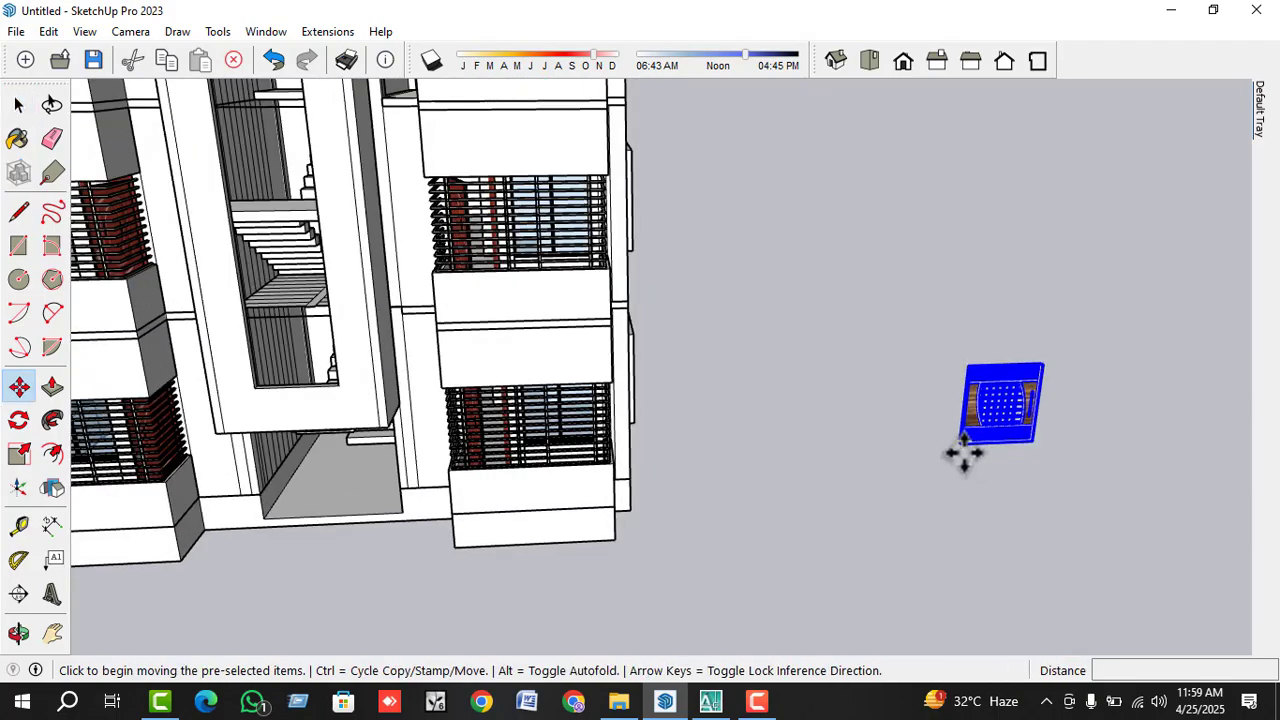
pyautogui.click(962, 444)
pyautogui.moveTo(490, 525); pyautogui.dragTo(700, 510, button='middle')
pyautogui.scroll(4, 437, 492)
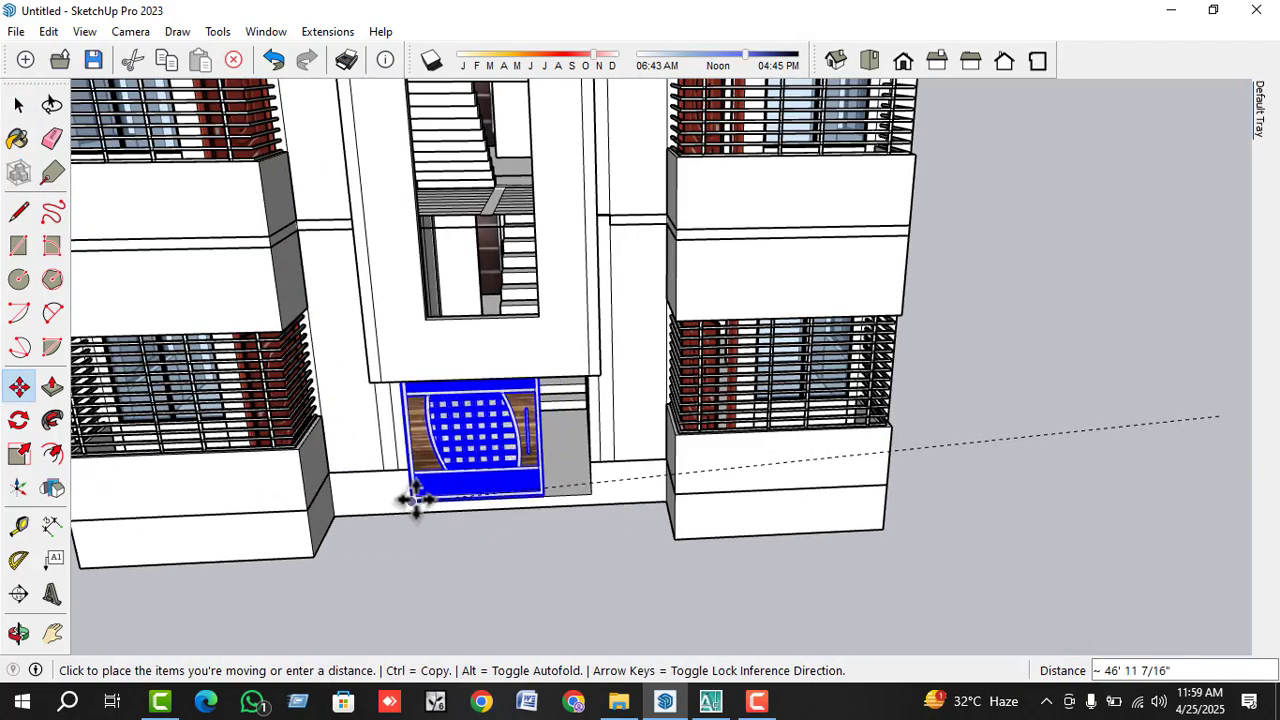
pyautogui.scroll(3, 416, 492)
pyautogui.click(416, 495)
pyautogui.scroll(3, 420, 495)
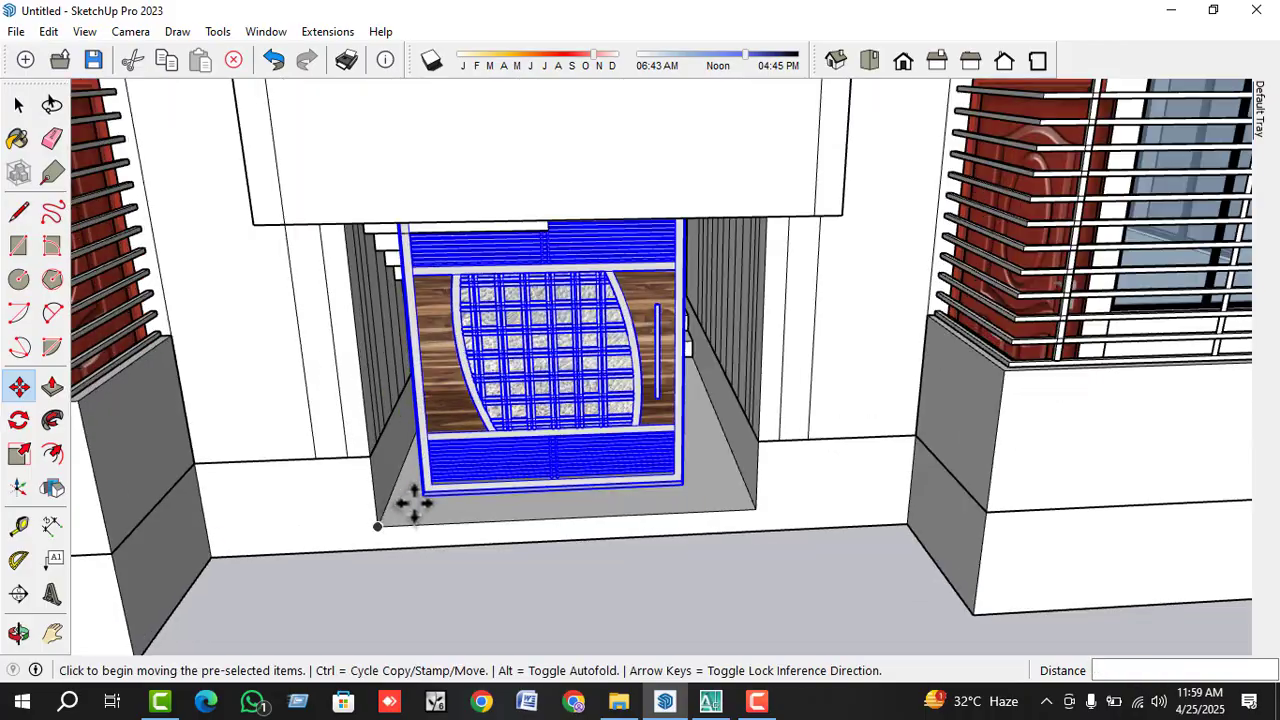
pyautogui.click(431, 492)
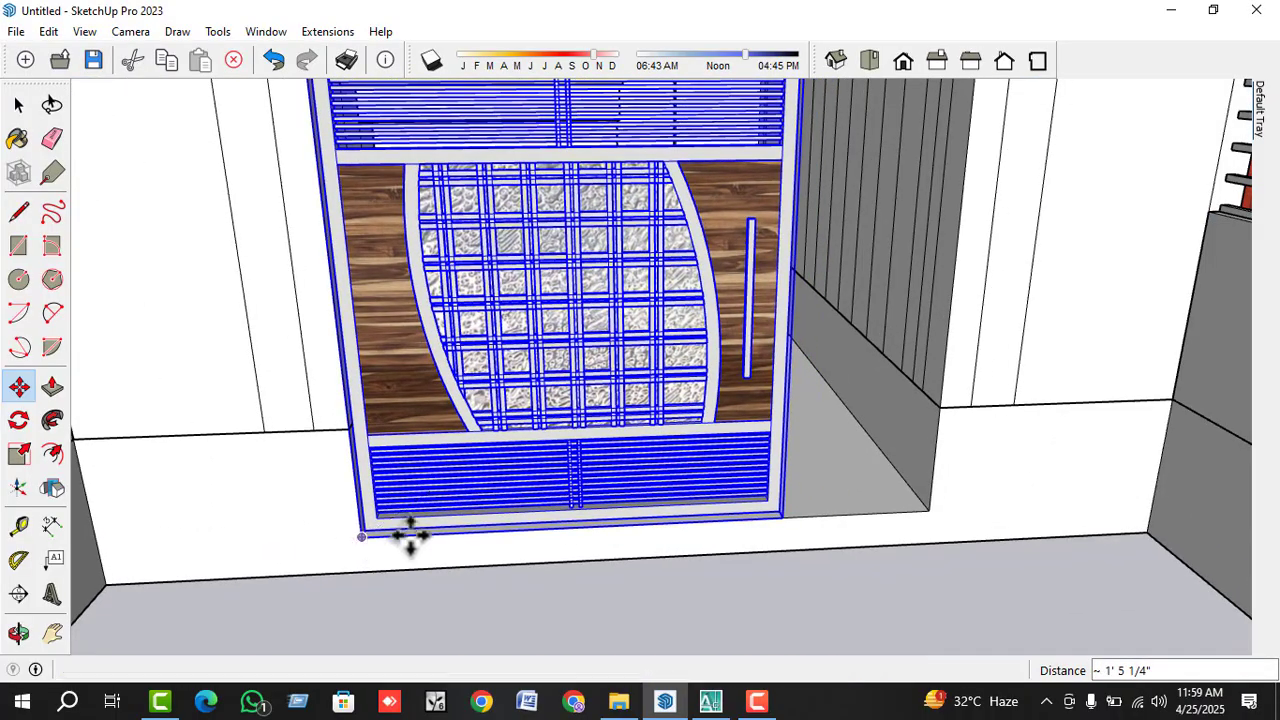
pyautogui.click(410, 535)
# - Scale the gate leaf's height along the blue axis up to the underside of the stairwell frame
pyautogui.scroll(-3, 580, 554)
pyautogui.moveTo(580, 554); pyautogui.dragTo(546, 520, button='middle')
pyautogui.scroll(2, 548, 516)
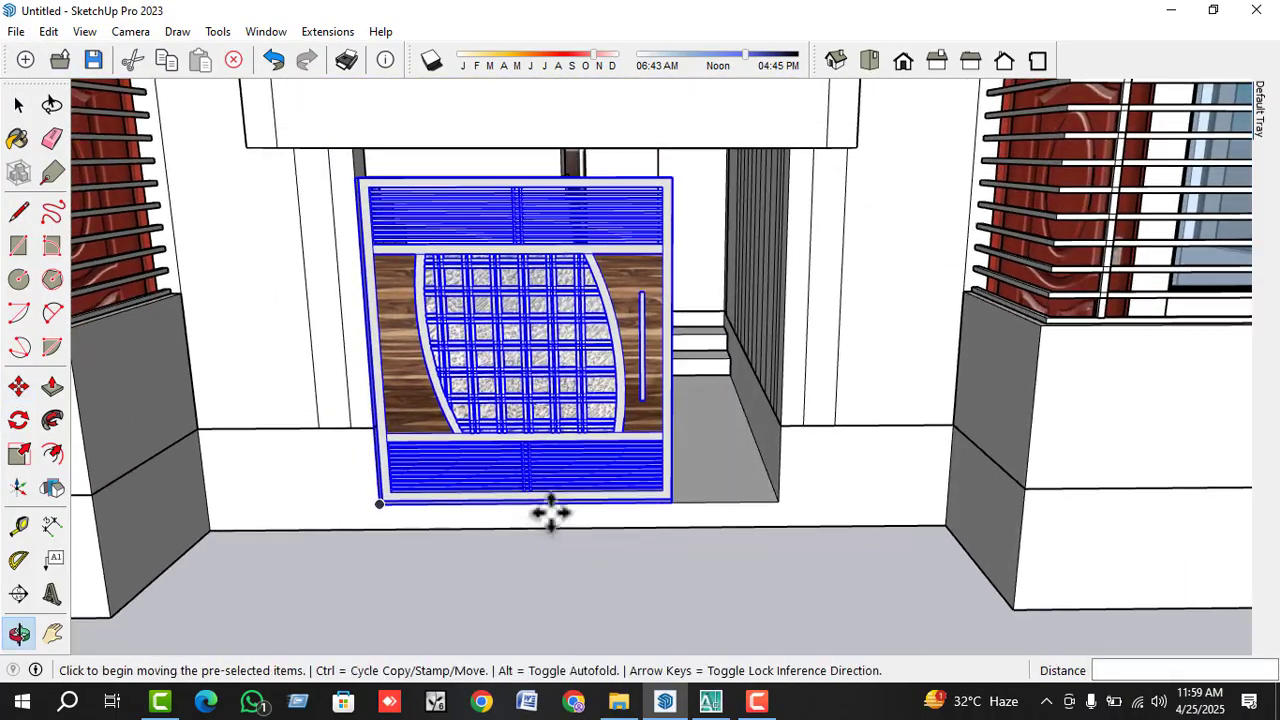
pyautogui.click(20, 458)
pyautogui.moveTo(447, 486); pyautogui.dragTo(606, 366, button='middle')
pyautogui.scroll(2, 606, 366)
pyautogui.moveTo(635, 248); pyautogui.dragTo(733, 150, button='middle')
pyautogui.scroll(-1, 697, 180)
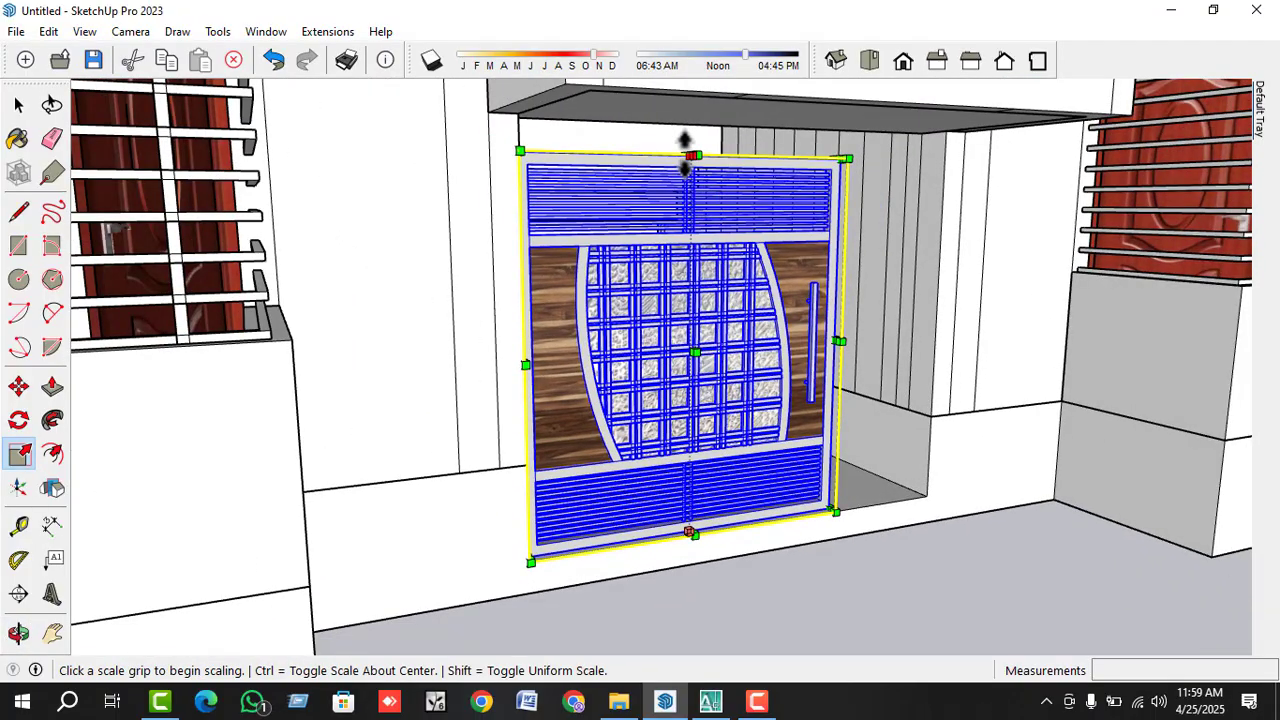
pyautogui.moveTo(692, 156); pyautogui.dragTo(592, 112)
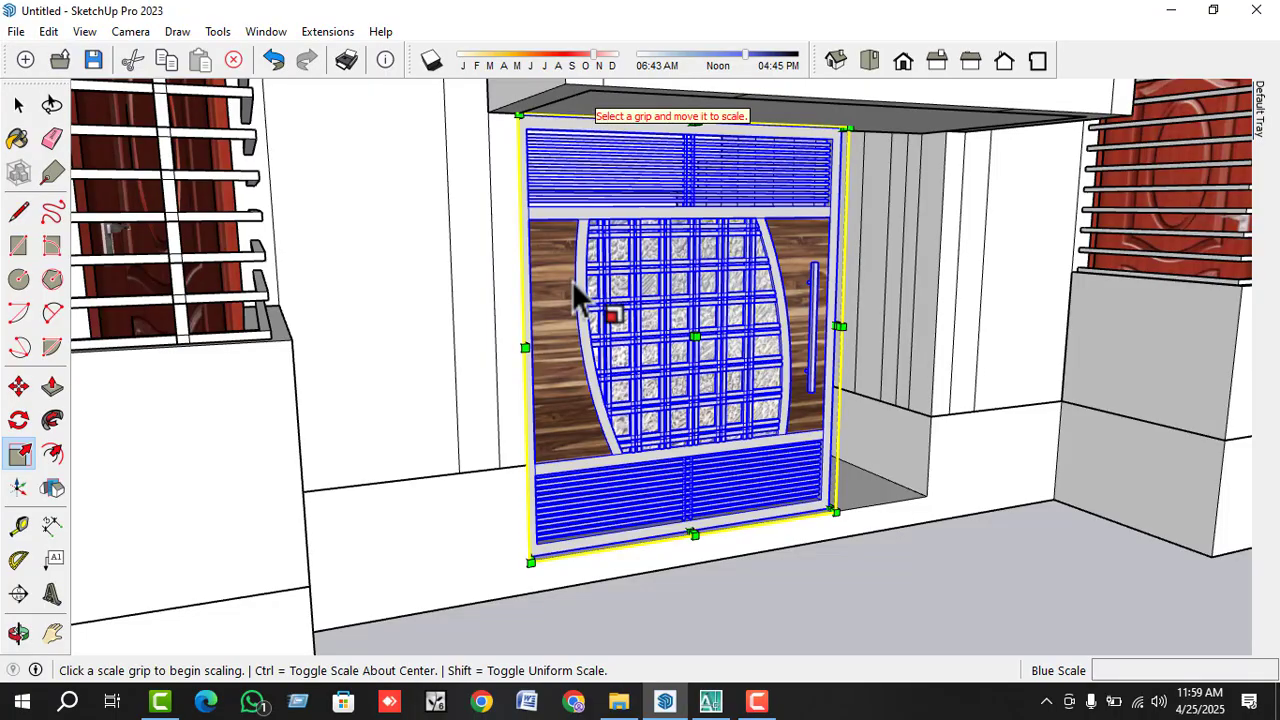
# - Scale the gate leaf along the red axis by about 1.37 to fill the entrance width, and clear the selection
pyautogui.moveTo(575, 295); pyautogui.dragTo(743, 400, button='middle')
pyautogui.scroll(2, 740, 370)
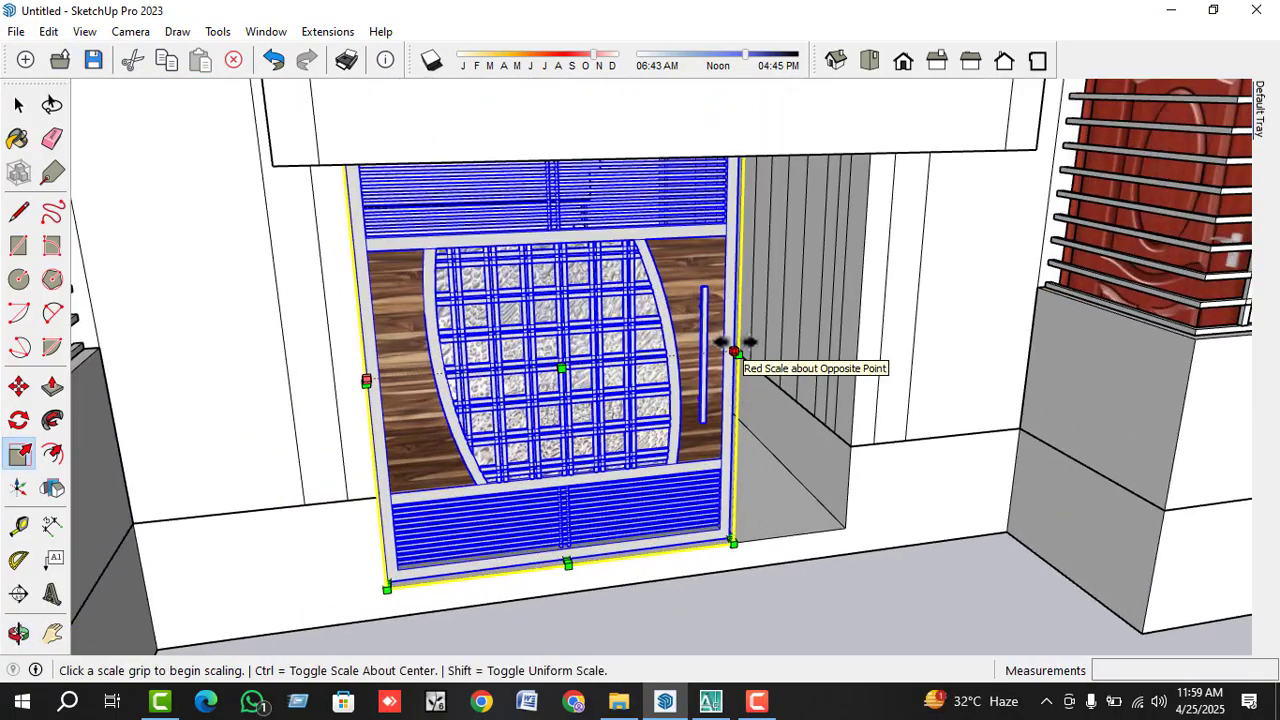
pyautogui.moveTo(735, 350); pyautogui.dragTo(852, 304)
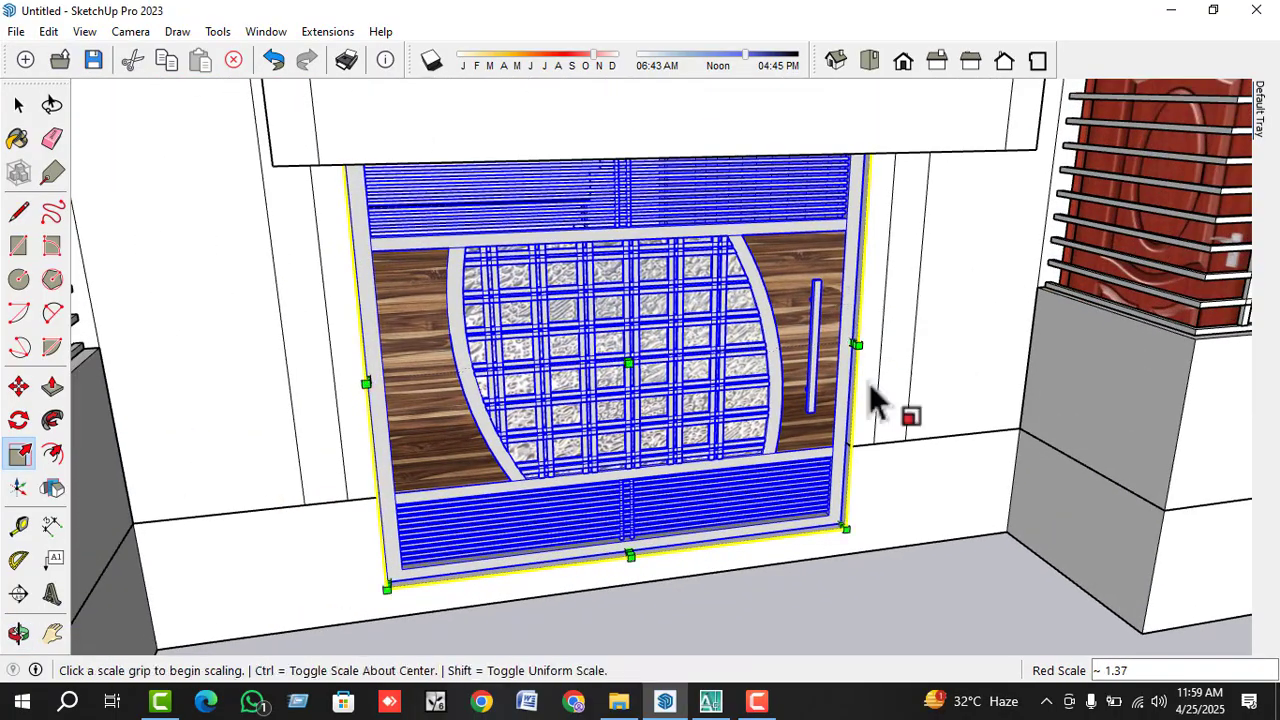
pyautogui.press('space')
pyautogui.scroll(-5, 880, 480)
pyautogui.click(726, 603)
pyautogui.moveTo(808, 580); pyautogui.dragTo(651, 555, button='middle')
pyautogui.scroll(5, 651, 555)
pyautogui.click(662, 540)
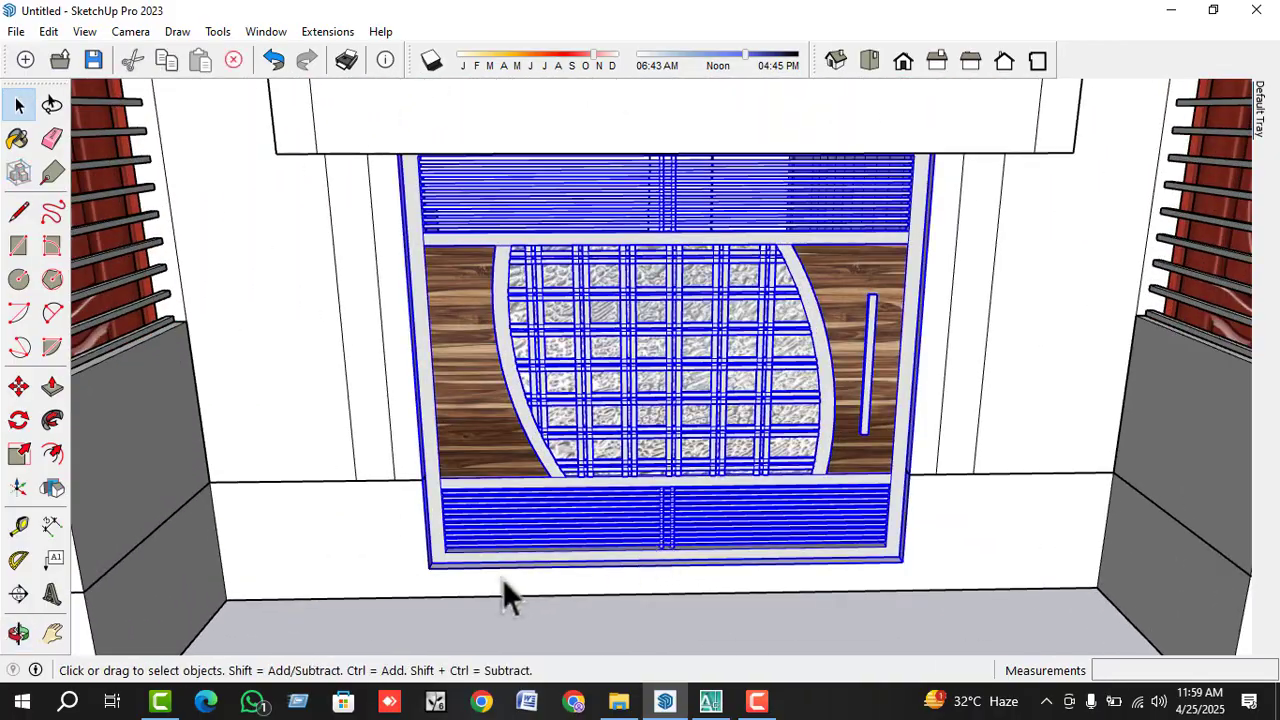
pyautogui.scroll(6, 425, 568)
pyautogui.press('m')
pyautogui.click(389, 582)
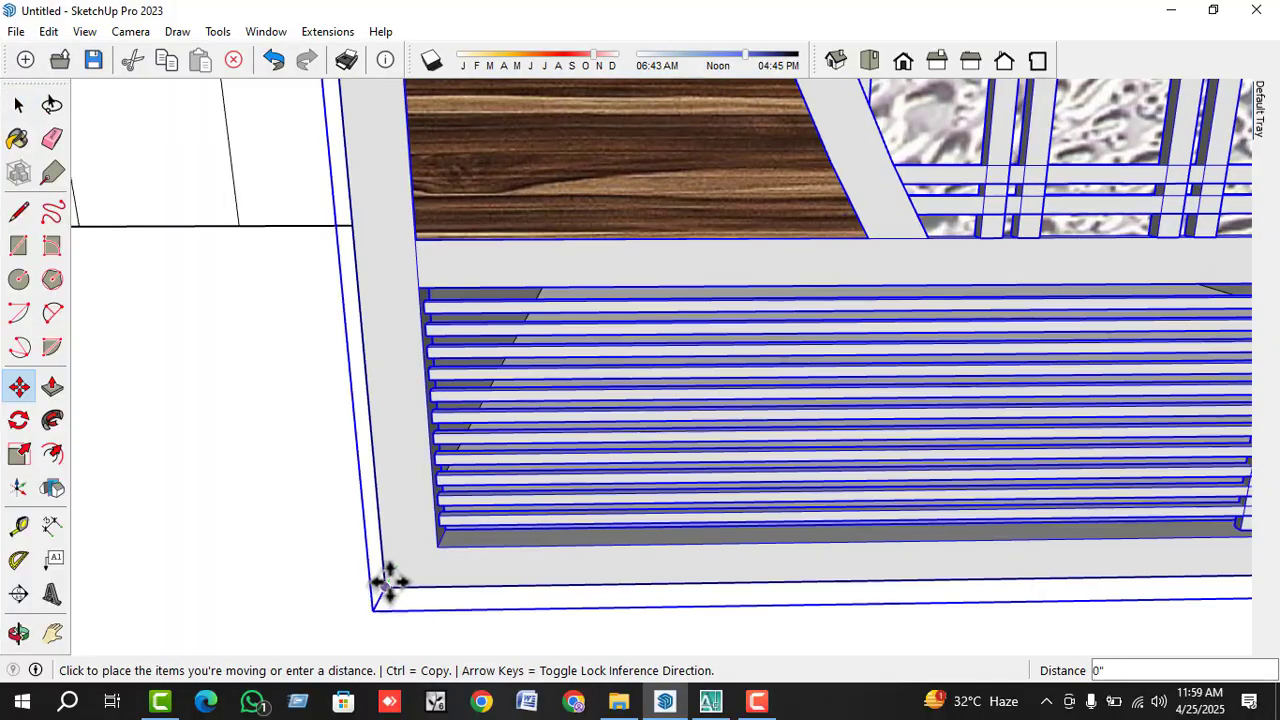
pyautogui.press('space')
pyautogui.scroll(-5, 543, 560)
pyautogui.click(643, 608)
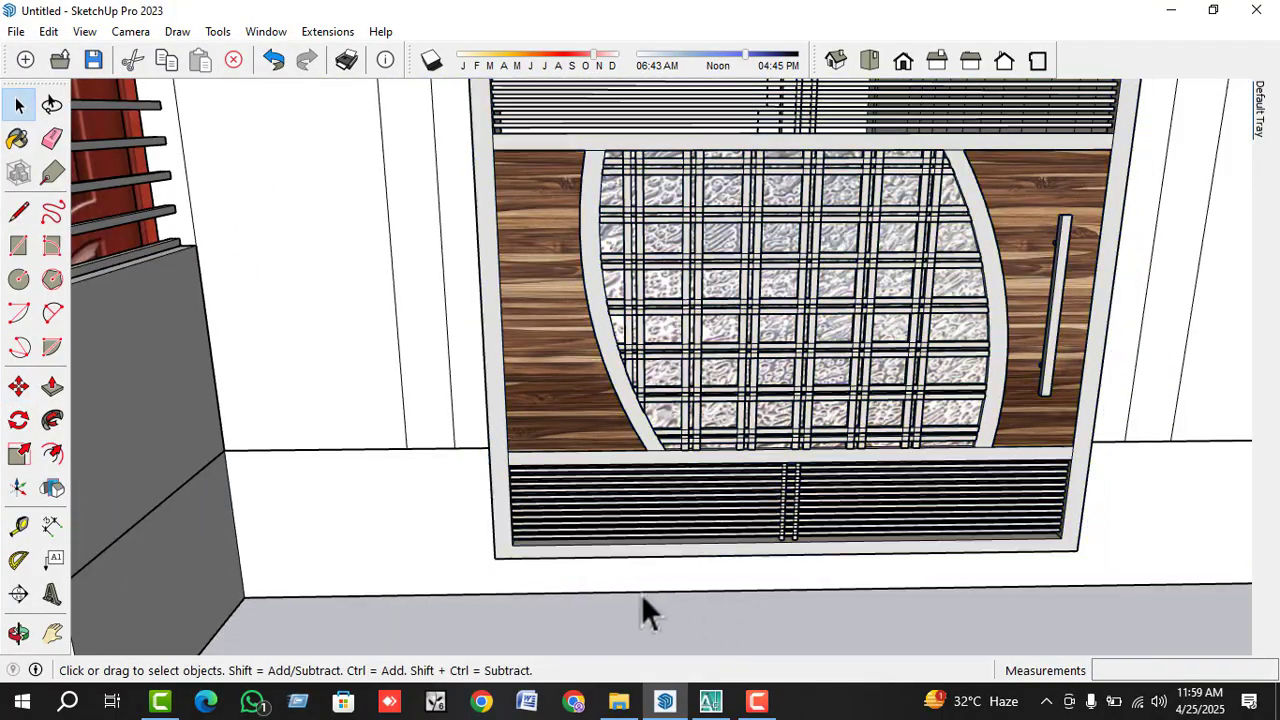
# - Open the ground-floor group and copy the glass window behind the left balcony railing over to the stairwell opening
pyautogui.scroll(-3, 600, 595)
pyautogui.scroll(-6, 576, 590)
pyautogui.moveTo(566, 571); pyautogui.dragTo(390, 293, button='middle')
pyautogui.moveTo(516, 396); pyautogui.dragTo(466, 475, button='middle')
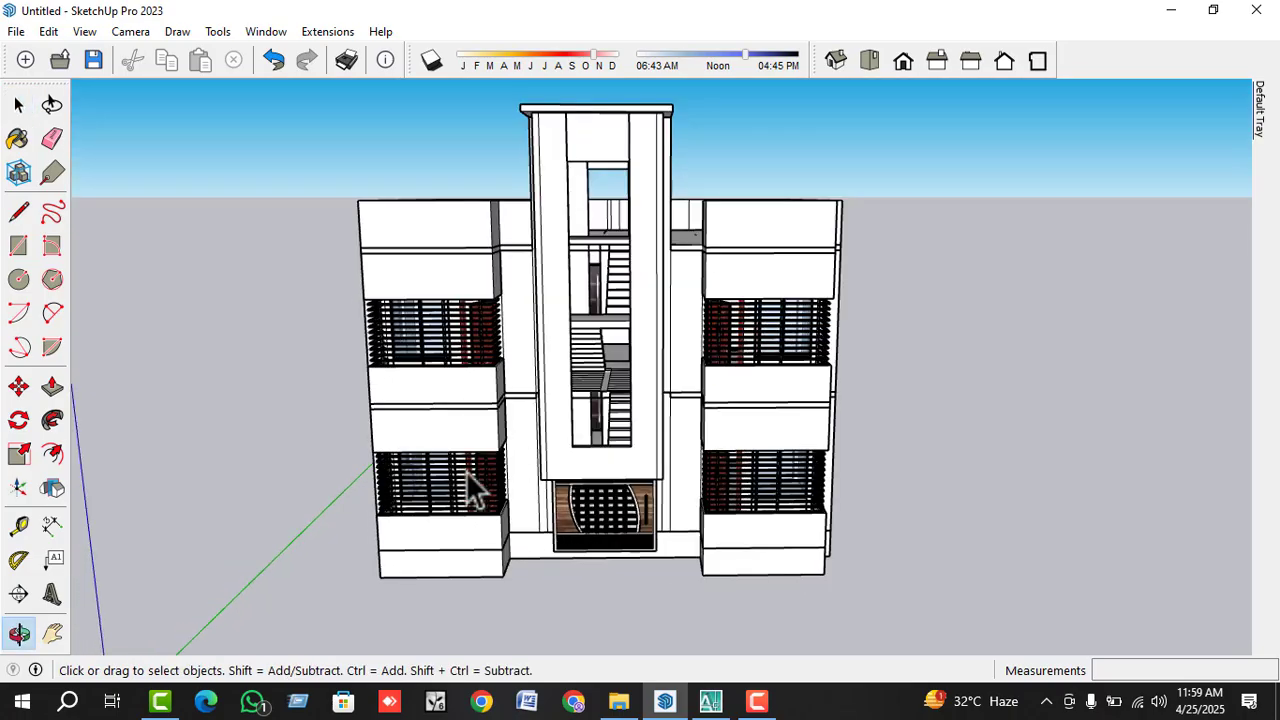
pyautogui.scroll(8, 436, 506)
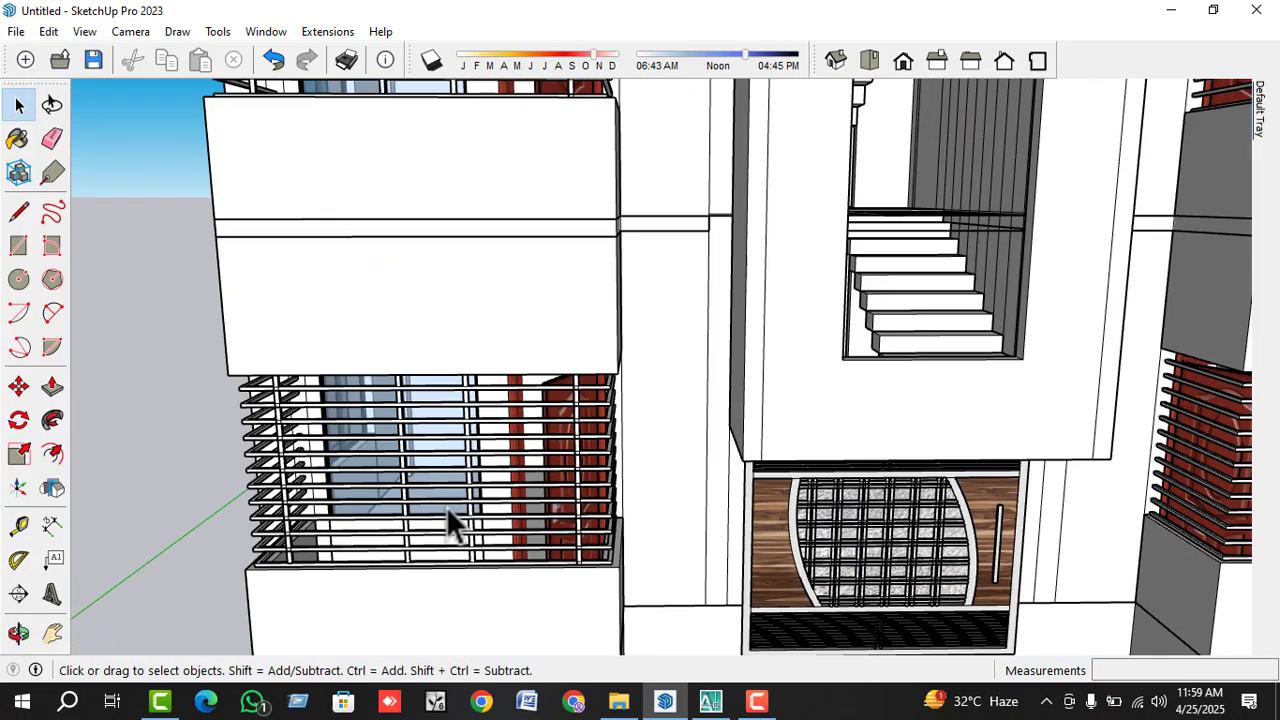
pyautogui.click(447, 512)
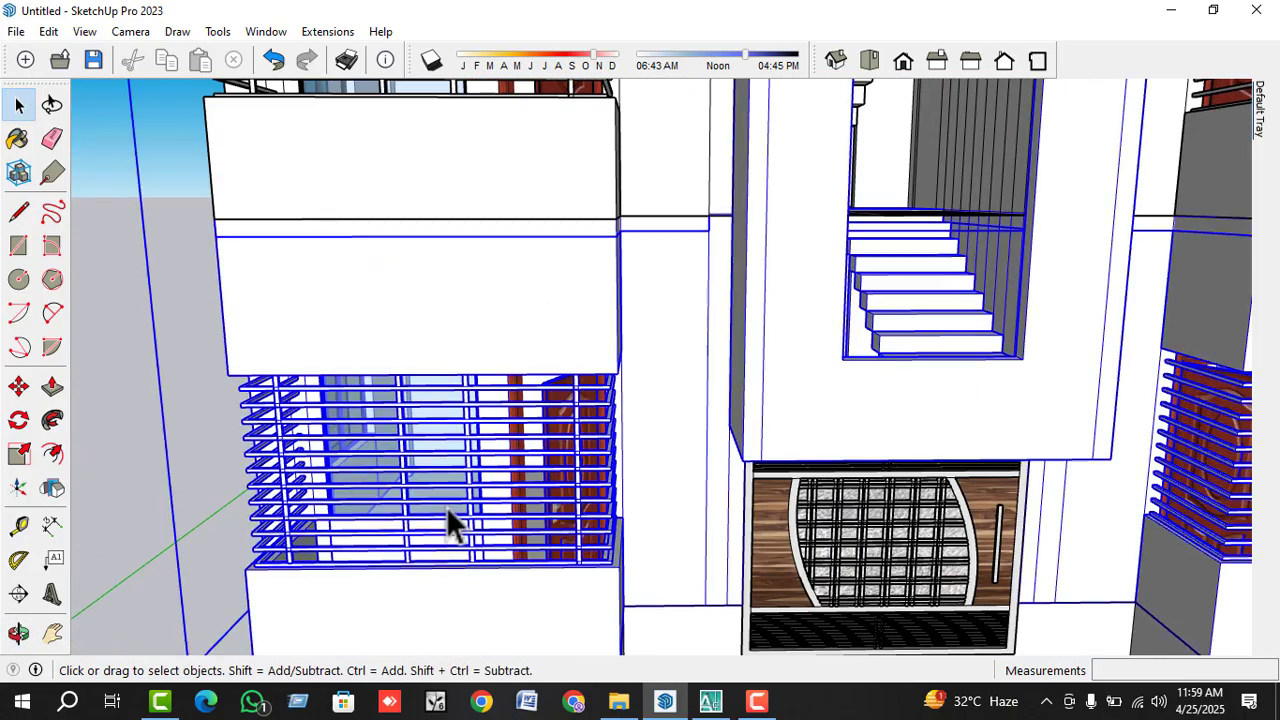
pyautogui.scroll(3, 446, 506)
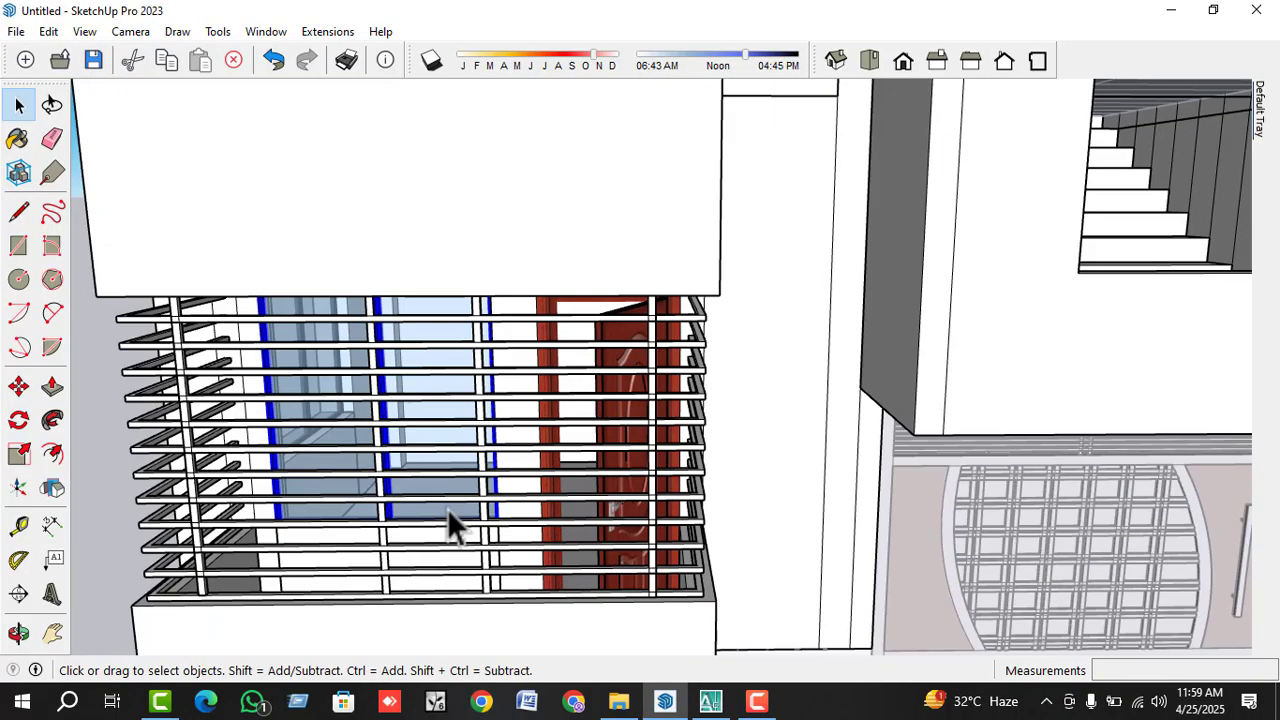
pyautogui.press('m')
pyautogui.click(540, 500)
pyautogui.scroll(-2, 494, 523)
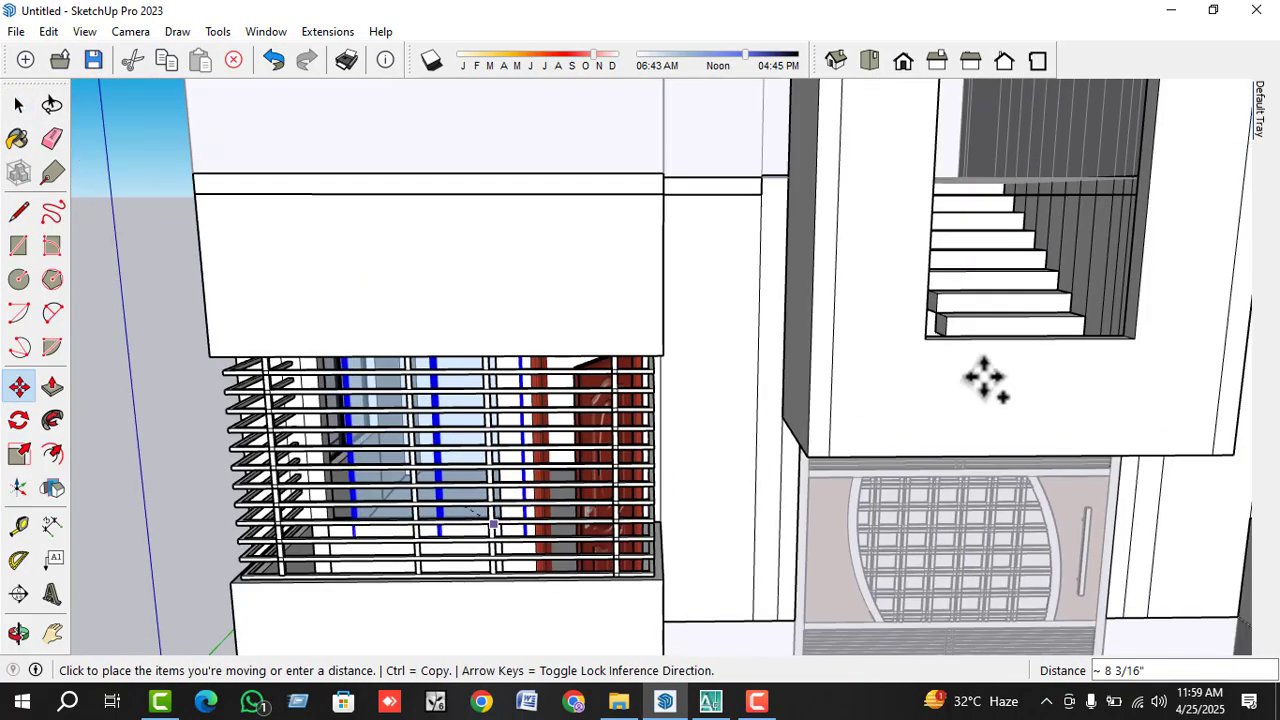
pyautogui.press('ctrl')
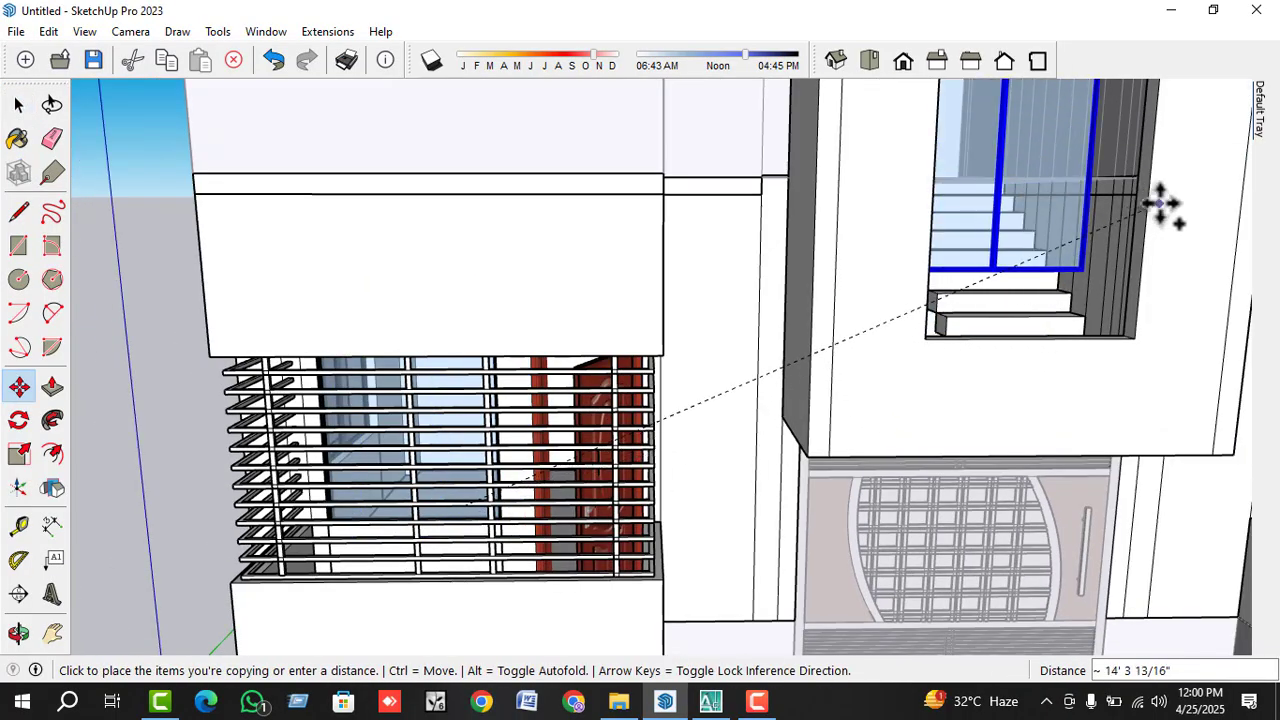
pyautogui.click(1163, 206)
# - Move the copied window by its lower right corner onto the lower right corner of the stairwell opening
pyautogui.moveTo(763, 360); pyautogui.dragTo(968, 305, button='middle')
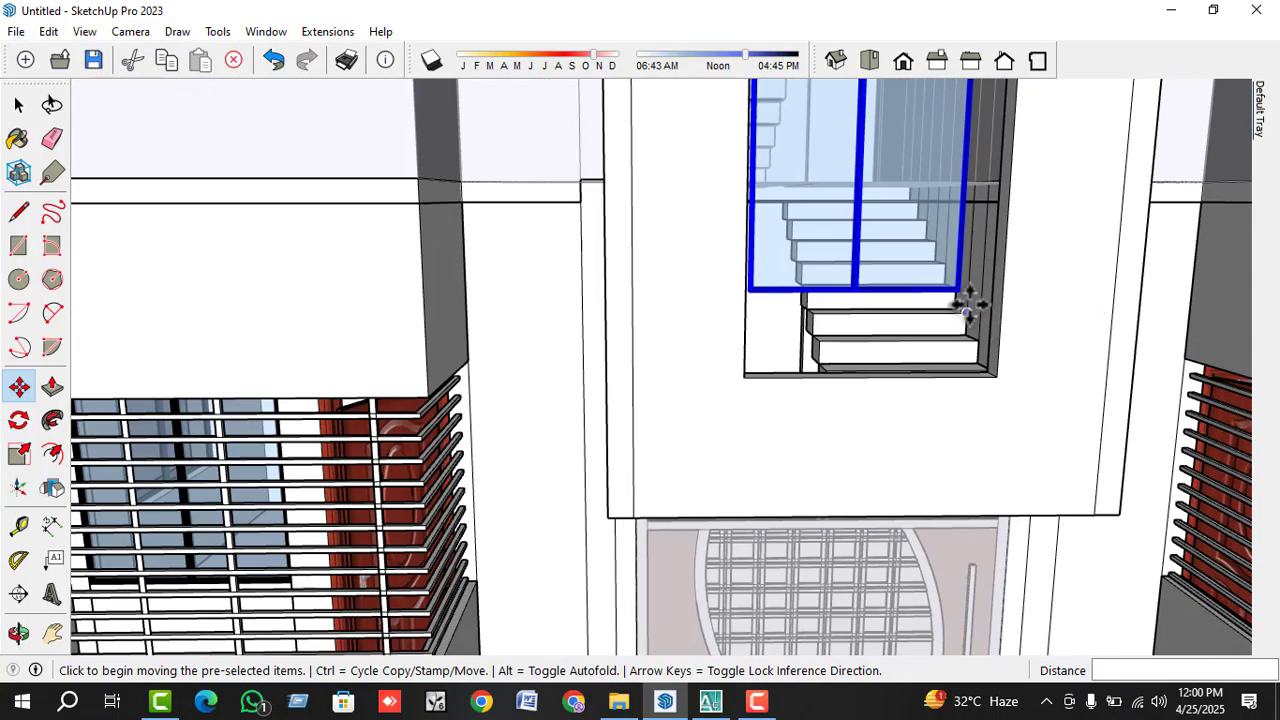
pyautogui.click(958, 291)
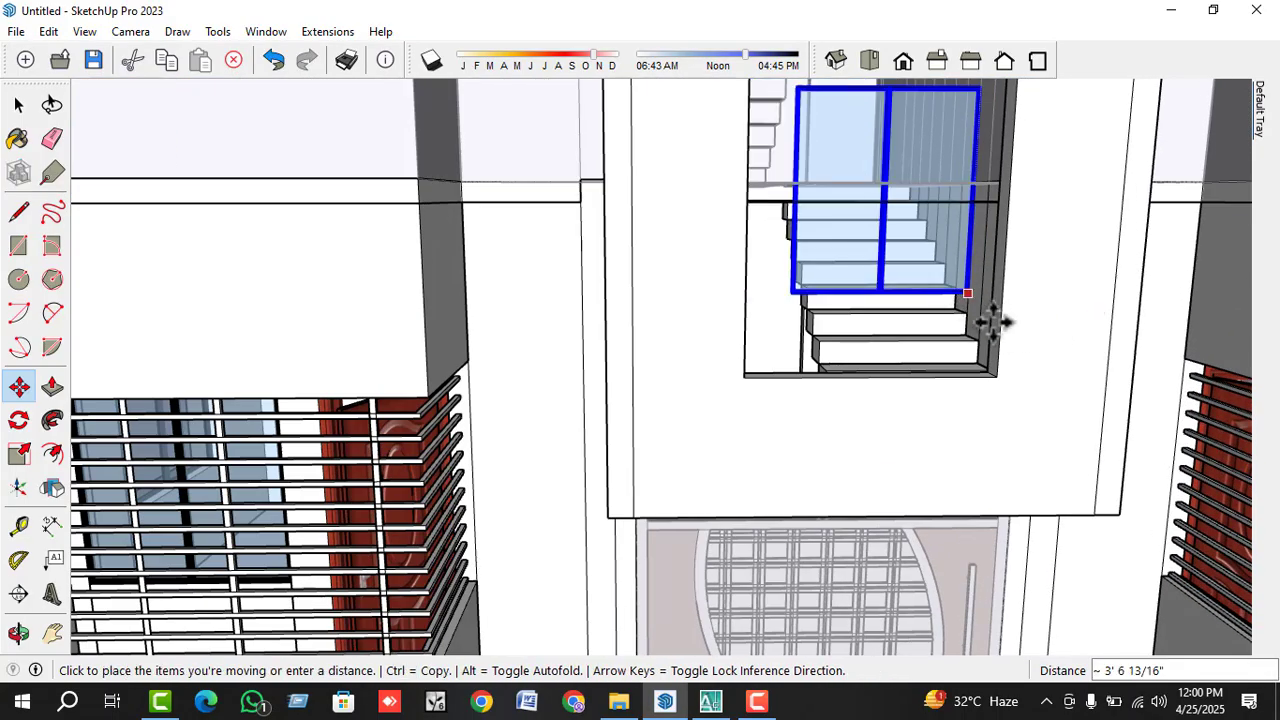
pyautogui.click(997, 371)
pyautogui.moveTo(1020, 380); pyautogui.dragTo(749, 458, button='middle')
pyautogui.scroll(2, 749, 458)
pyautogui.click(757, 420)
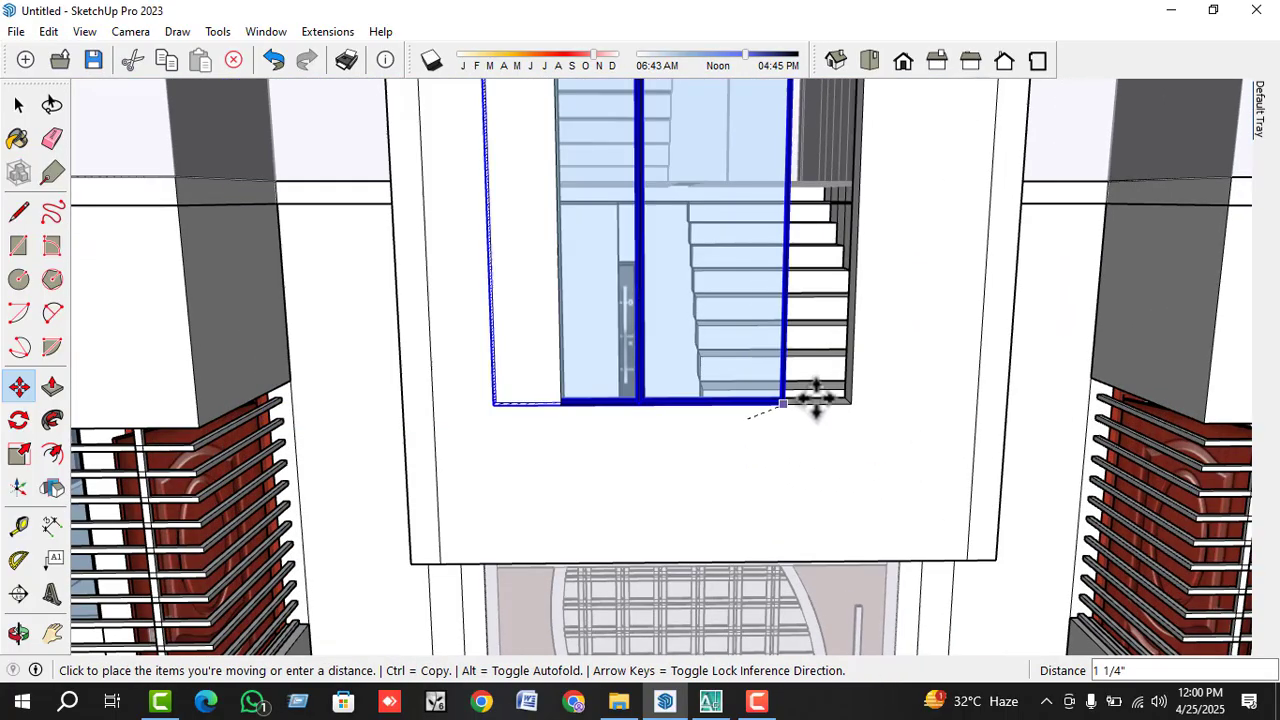
pyautogui.click(851, 396)
# - Scale the copied window's height along the blue axis from its base up to the top of the stairwell opening
pyautogui.scroll(-6, 674, 508)
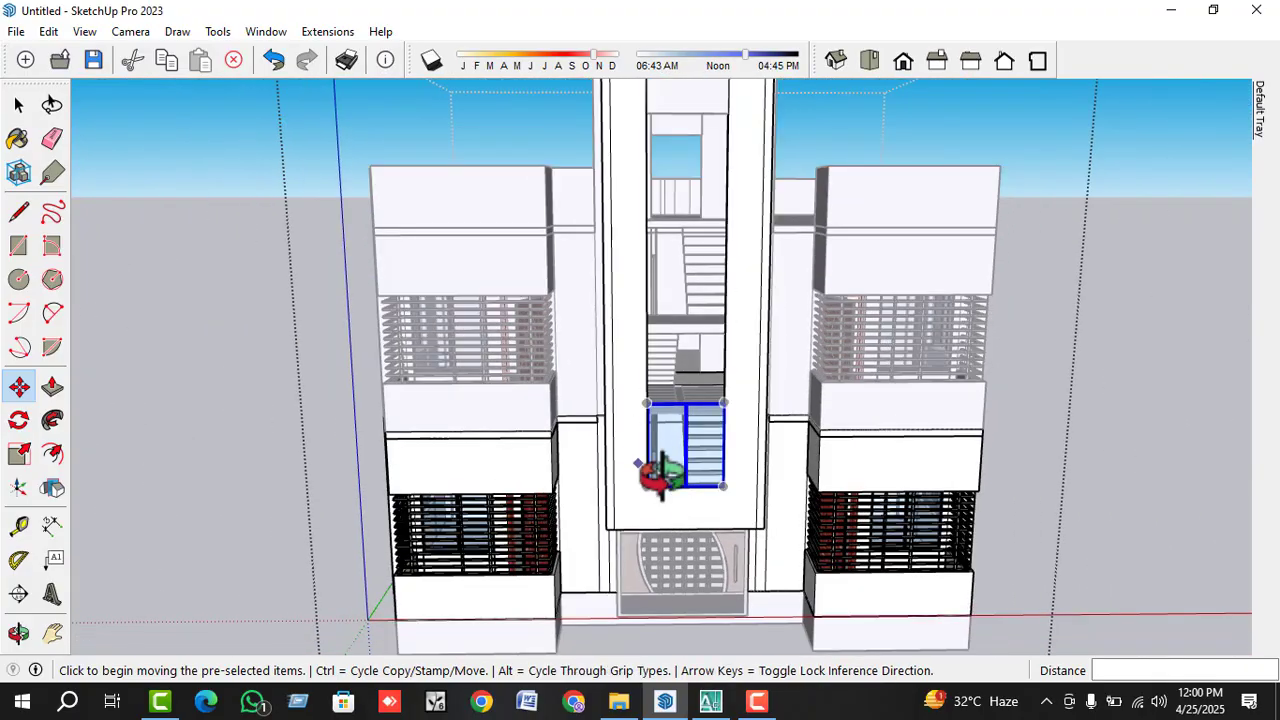
pyautogui.moveTo(663, 466); pyautogui.dragTo(108, 487, button='middle')
pyautogui.click(18, 453)
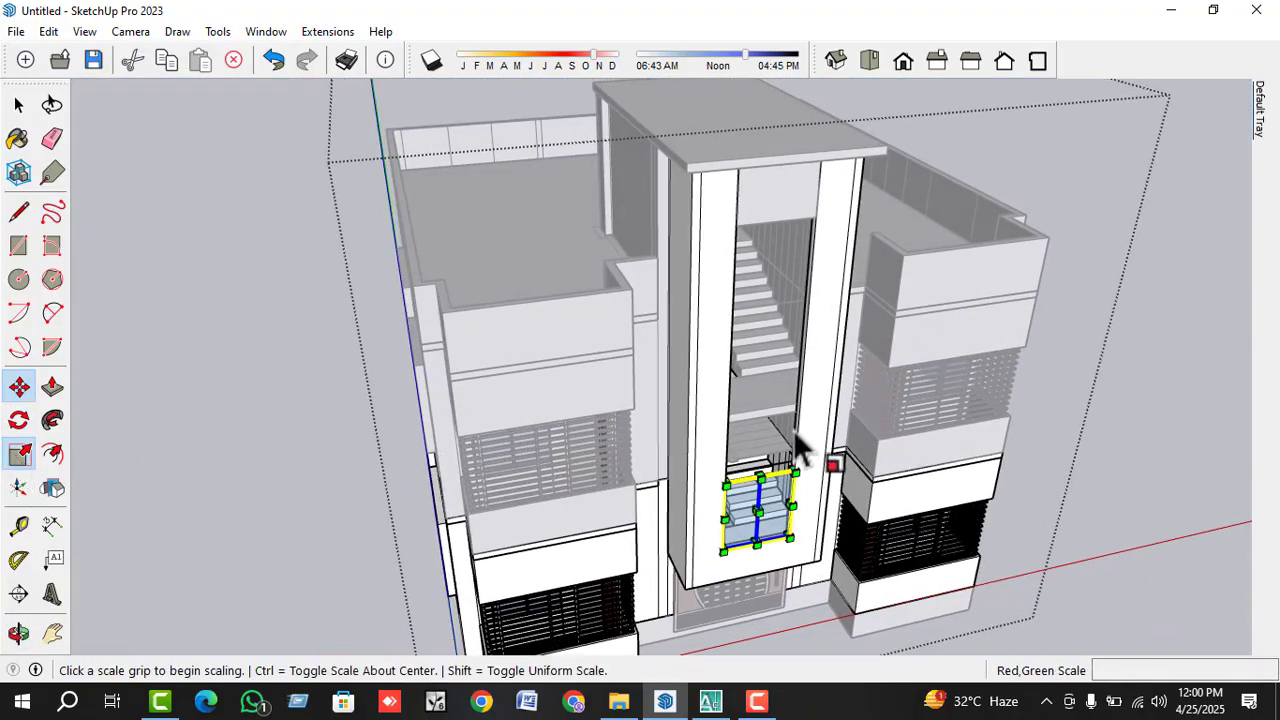
pyautogui.scroll(3, 771, 491)
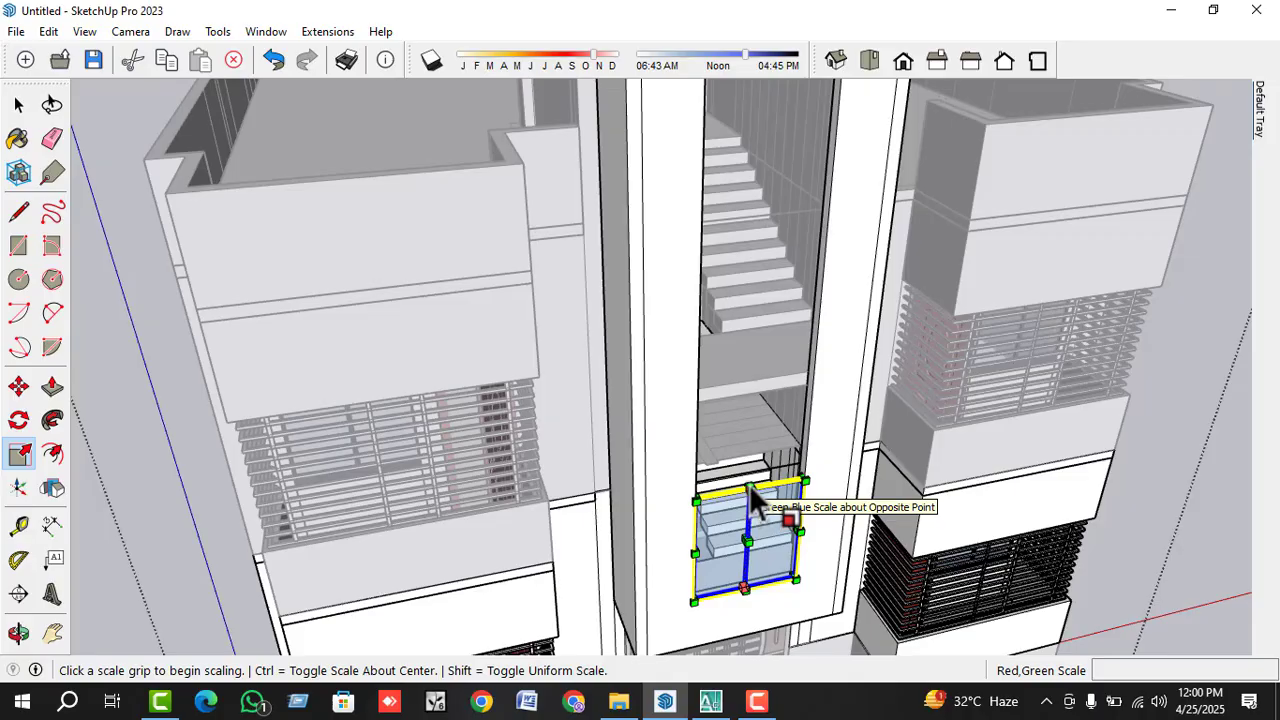
pyautogui.click(755, 497)
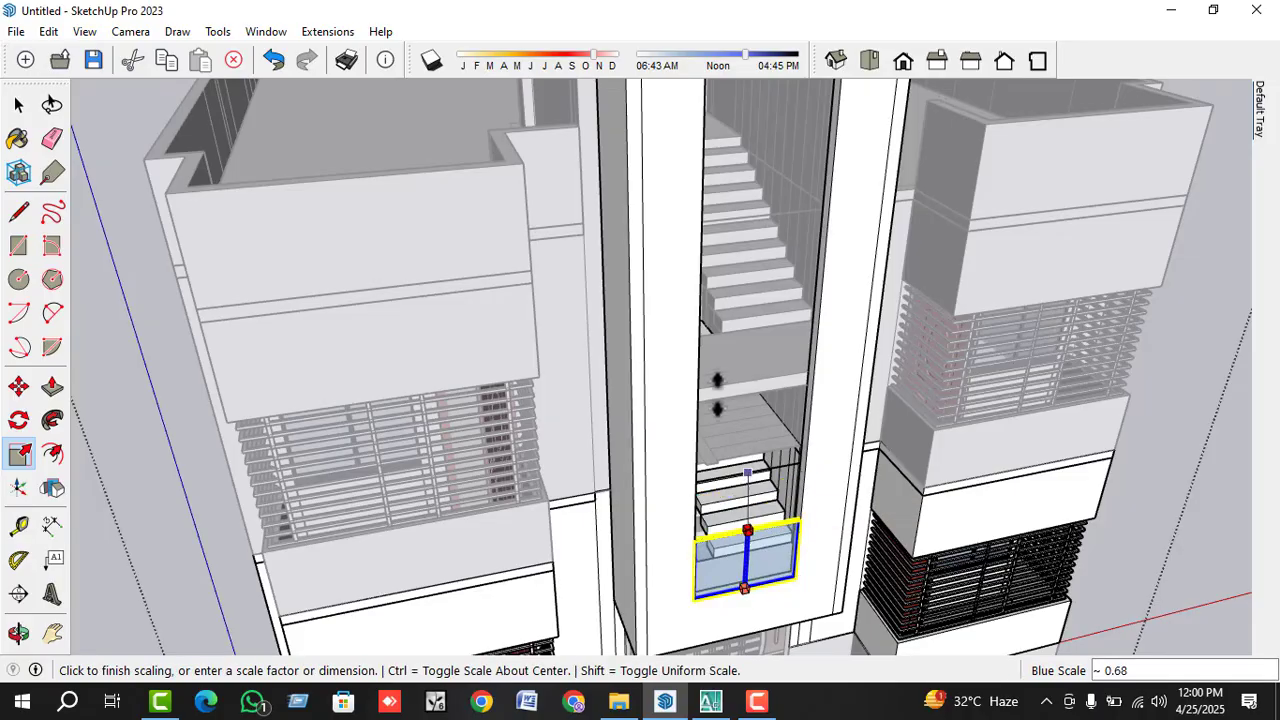
pyautogui.click(750, 238)
pyautogui.moveTo(757, 371)
pyautogui.mouseDown(button='middle')
pyautogui.moveTo(778, 545)
pyautogui.moveTo(794, 457)
pyautogui.moveTo(757, 371)
pyautogui.moveTo(764, 384)
pyautogui.mouseUp(button='middle')
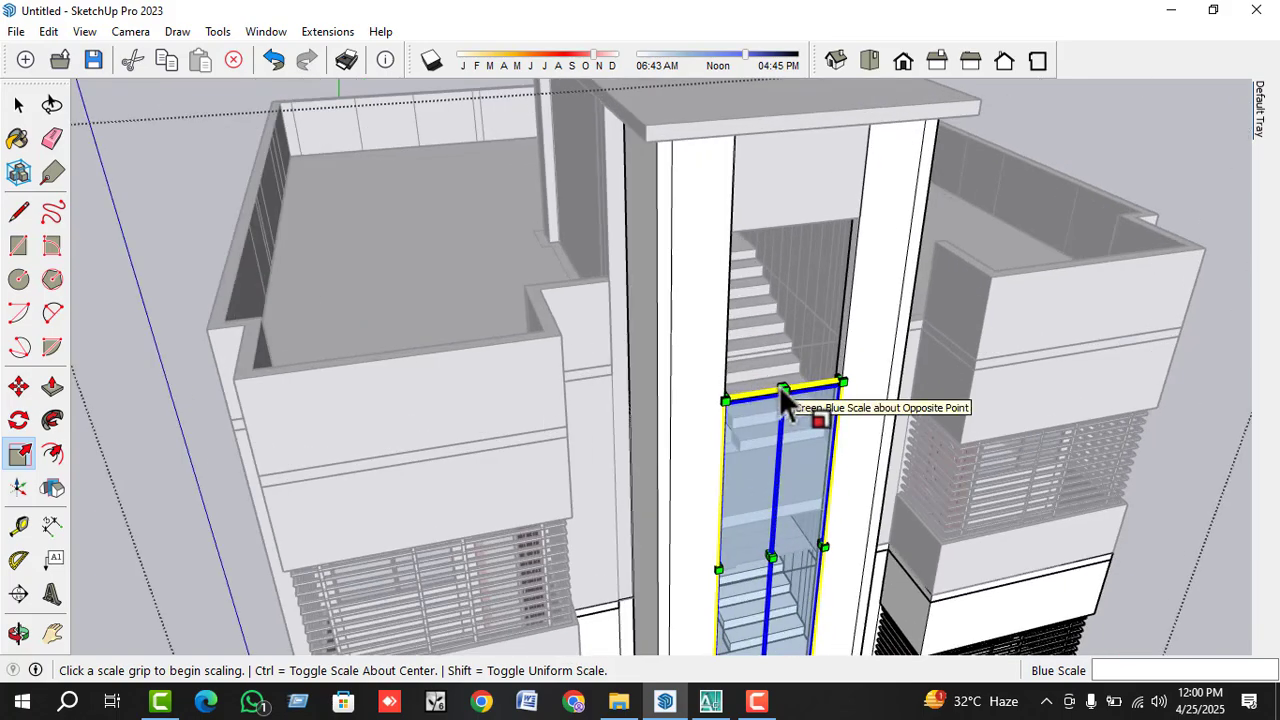
pyautogui.moveTo(782, 389); pyautogui.dragTo(794, 219)
pyautogui.press('space')
pyautogui.scroll(-2, 785, 310)
pyautogui.scroll(-1, 816, 296)
pyautogui.scroll(2, 816, 296)
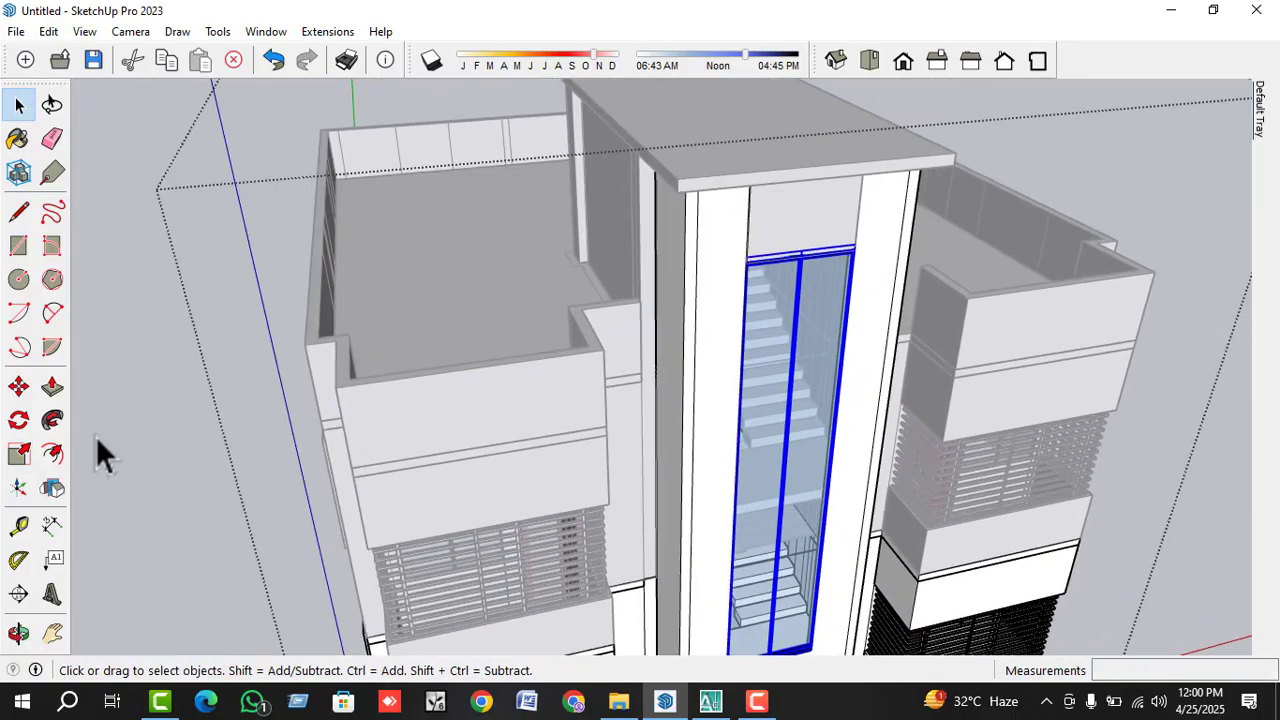
# - Readjust the stairwell window's height to meet the lower edge of the panel above the opening, and leave the group
pyautogui.click(18, 453)
pyautogui.scroll(2, 801, 237)
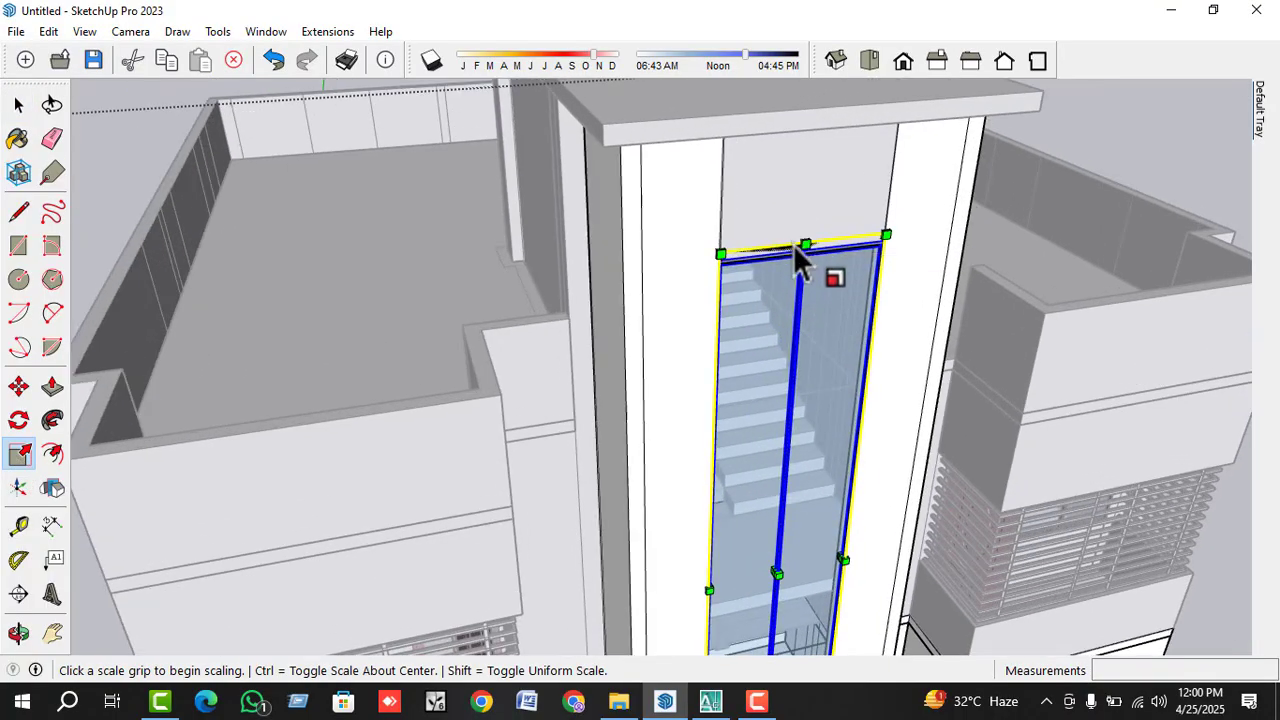
pyautogui.click(797, 242)
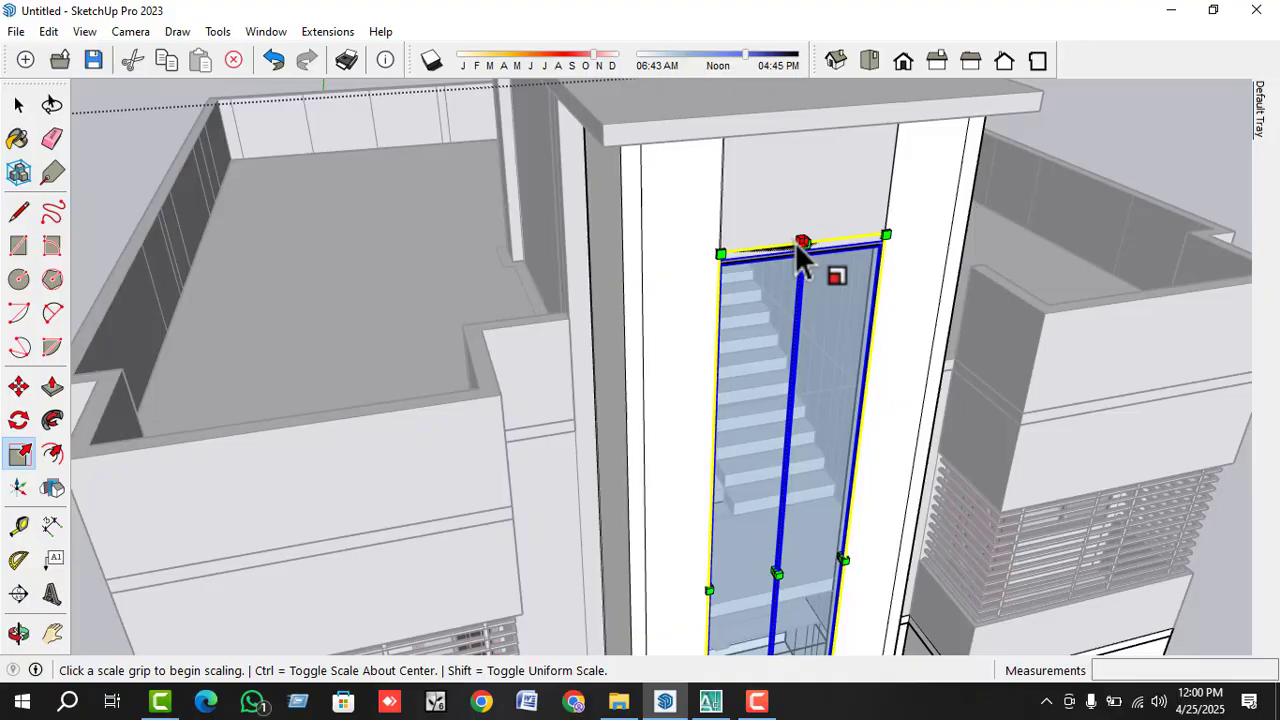
pyautogui.click(771, 270)
pyautogui.press('space')
pyautogui.scroll(-3, 675, 352)
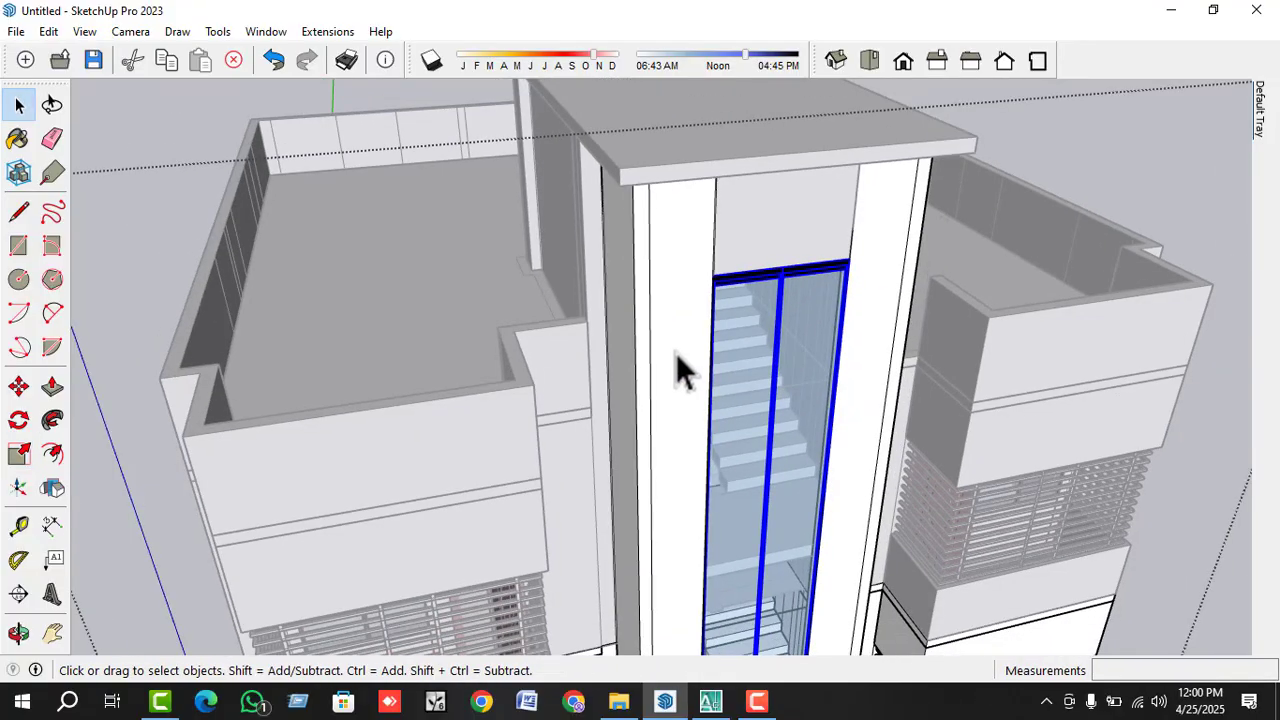
pyautogui.moveTo(675, 352); pyautogui.dragTo(729, 394, button='middle')
pyautogui.scroll(-3, 661, 276)
pyautogui.scroll(2, 725, 390)
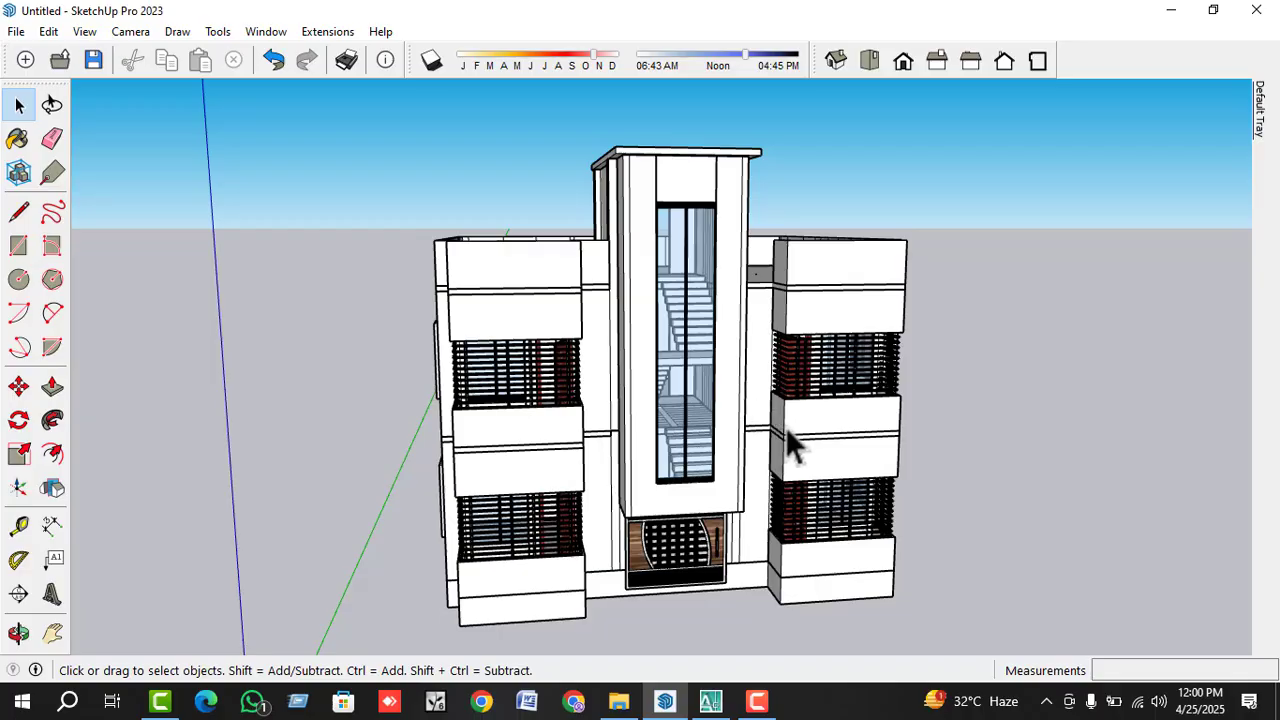
# - Draw a ground rectangle of about 54' 3" by 17' 3" from the origin along the front of the house
pyautogui.moveTo(789, 434); pyautogui.dragTo(813, 359, button='middle')
pyautogui.moveTo(790, 313); pyautogui.dragTo(740, 430, button='middle')
pyautogui.click(18, 245)
pyautogui.scroll(1, 441, 509)
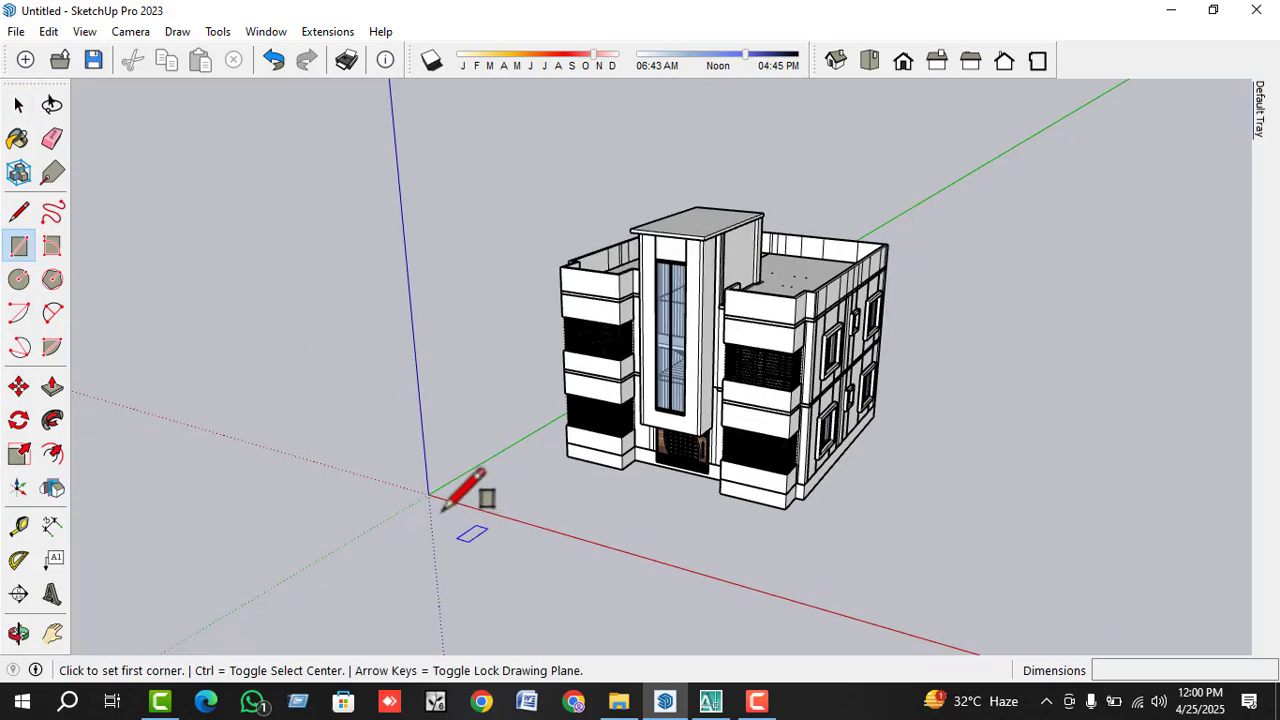
pyautogui.click(428, 493)
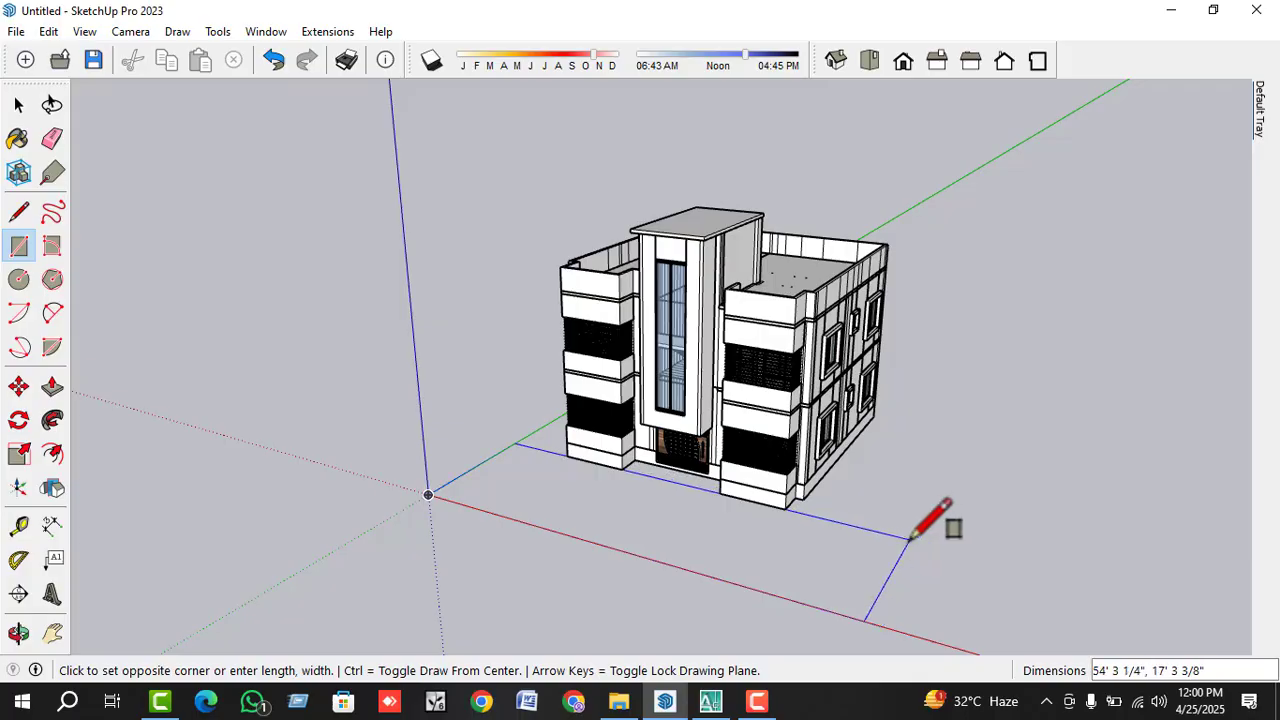
pyautogui.click(908, 537)
pyautogui.moveTo(908, 537); pyautogui.dragTo(971, 586, button='middle')
pyautogui.press('space')
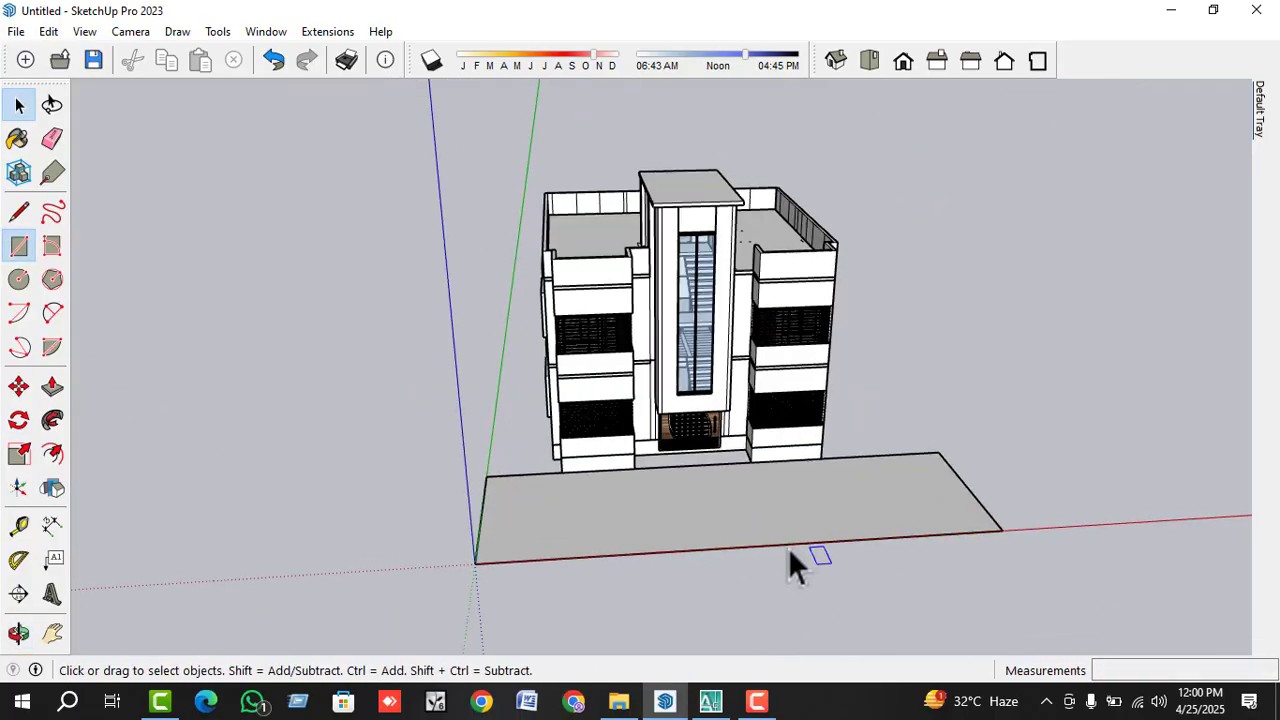
# - Select the ground rectangle in front of the house and bring up the material libraries
pyautogui.moveTo(794, 560)
pyautogui.mouseDown(button='middle')
pyautogui.moveTo(725, 368)
pyautogui.moveTo(706, 441)
pyautogui.moveTo(760, 599)
pyautogui.moveTo(767, 546)
pyautogui.moveTo(571, 466)
pyautogui.moveTo(714, 491)
pyautogui.moveTo(740, 480)
pyautogui.mouseUp(button='middle')
pyautogui.click(767, 546)
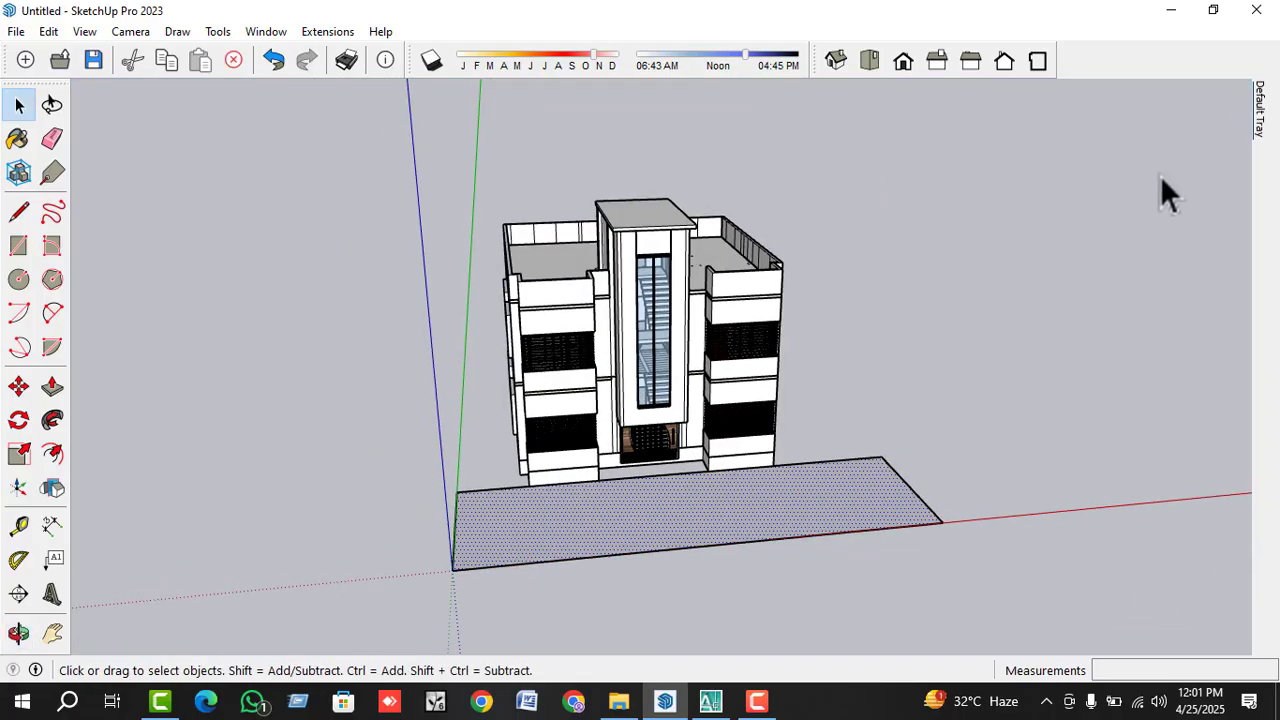
pyautogui.moveTo(1258, 125)
pyautogui.click(1233, 91)
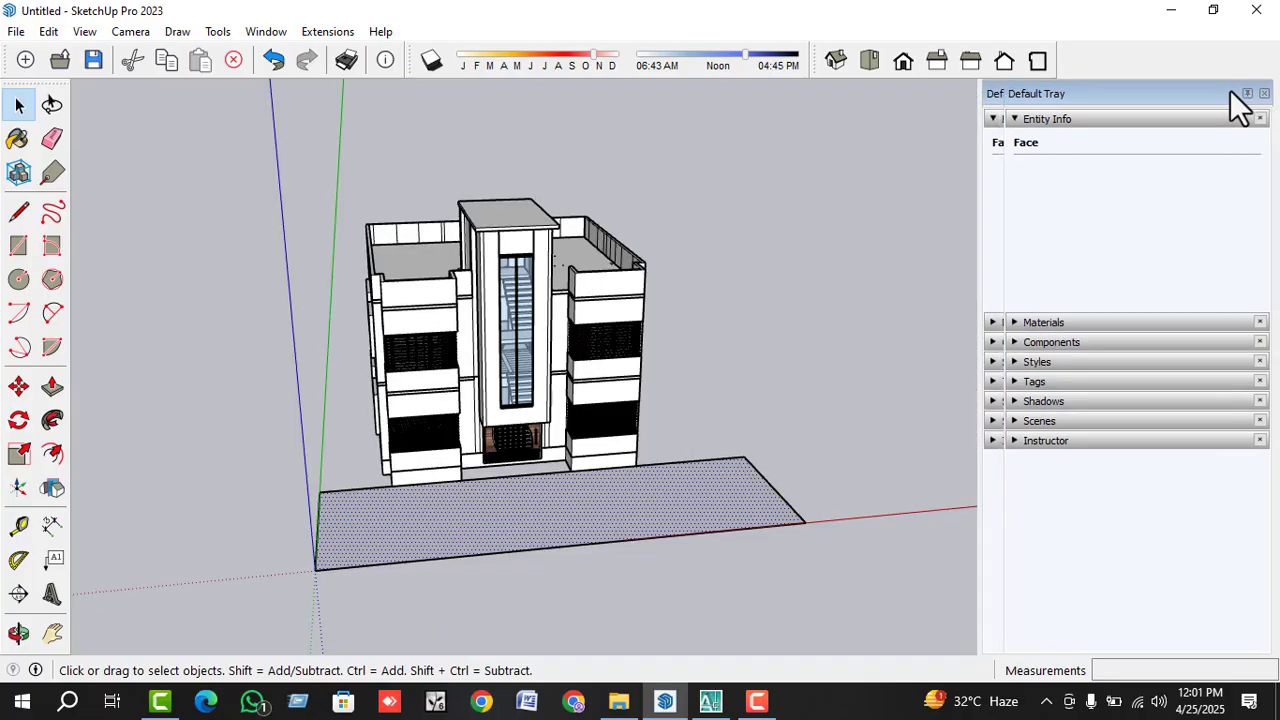
pyautogui.click(1076, 320)
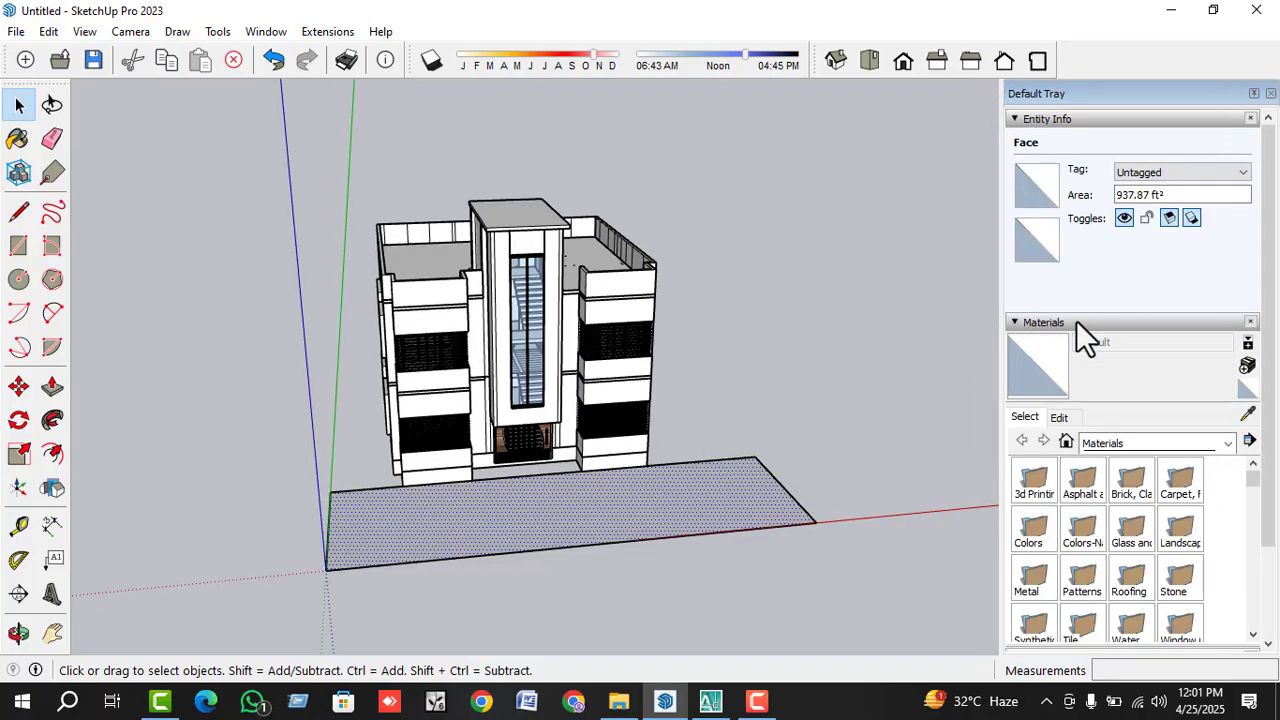
# - Look through the Brick, Cladding and Siding, the Carpet and Fabrics, and the Landscaping, Fencing and Vegetation materials for a ground finish
pyautogui.click(1125, 447)
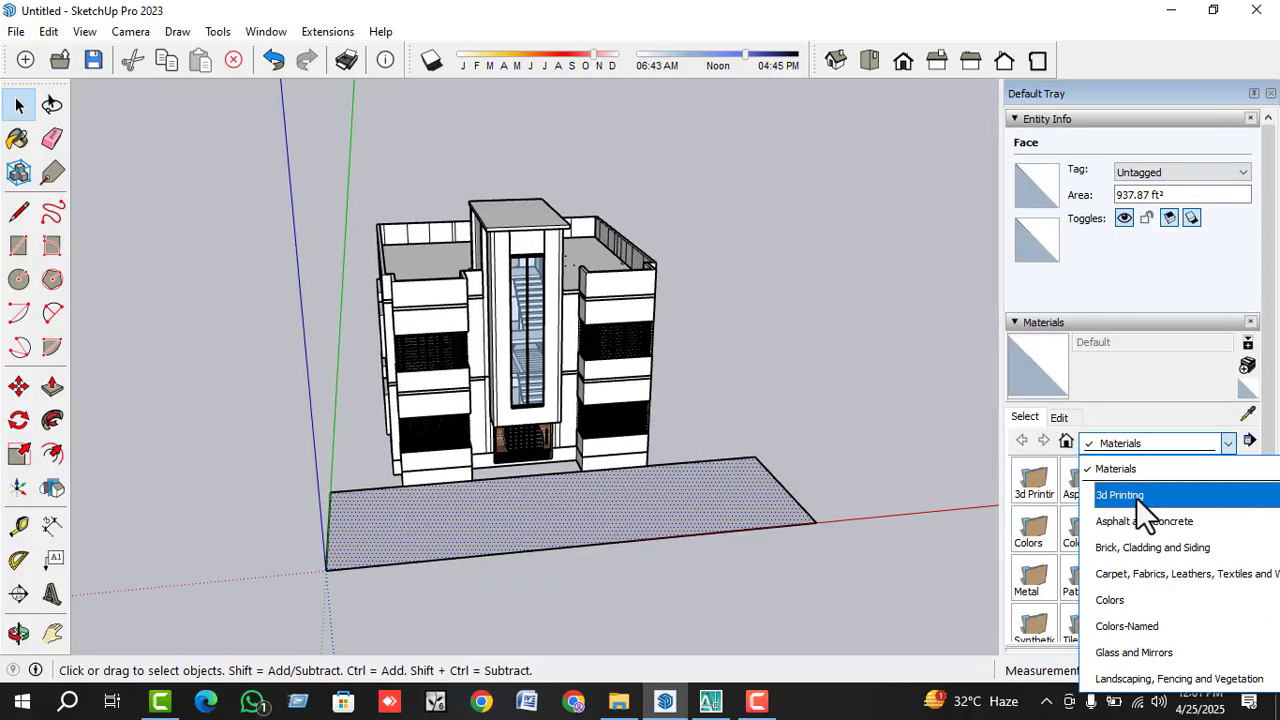
pyautogui.click(1145, 547)
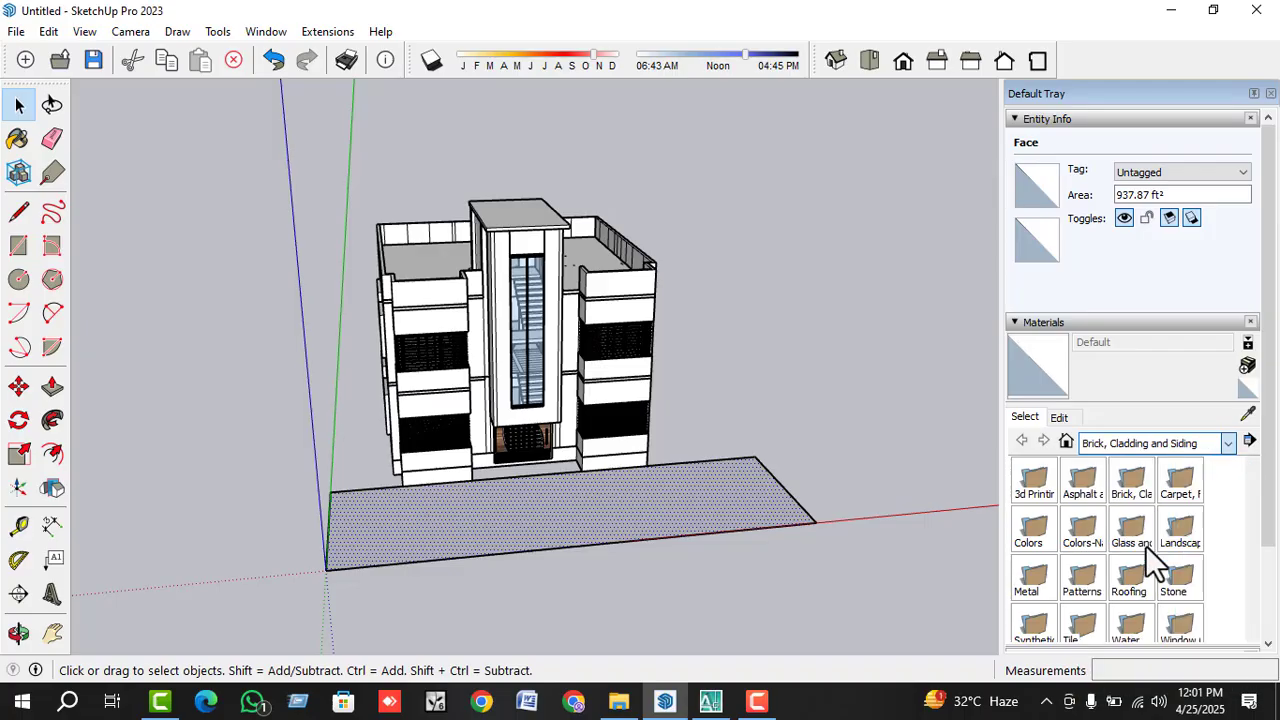
pyautogui.click(1143, 441)
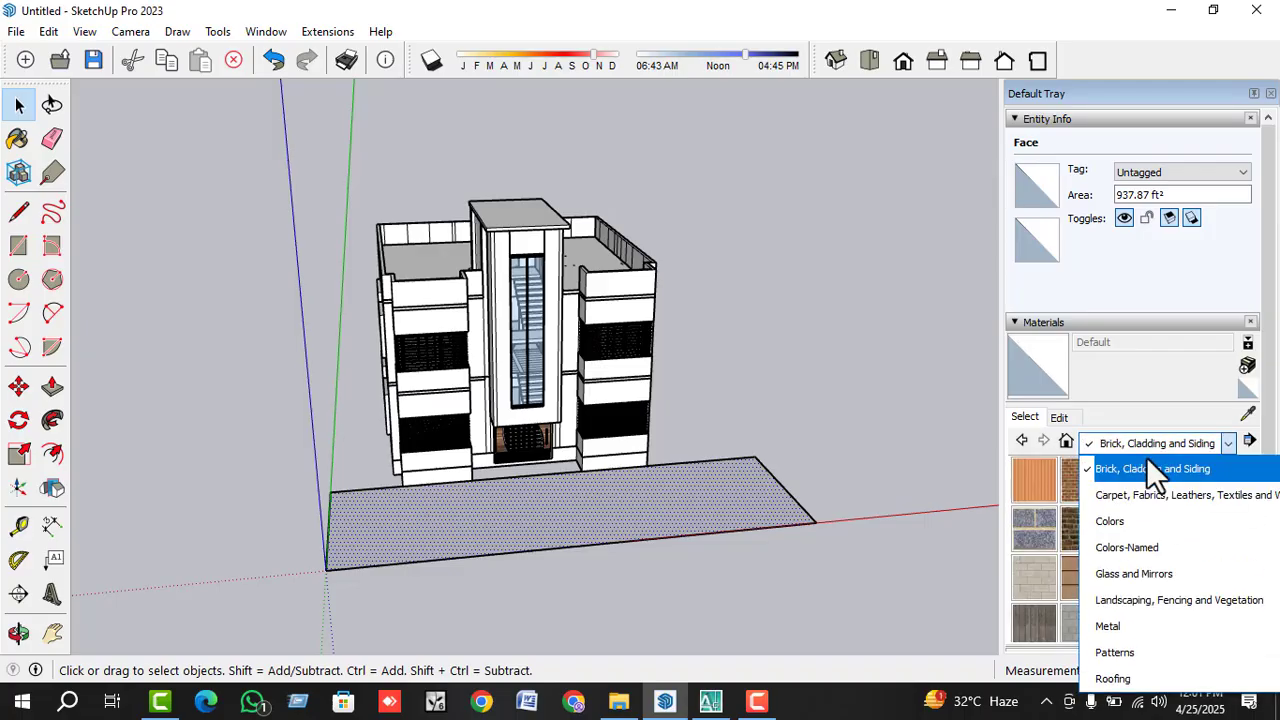
pyautogui.click(1156, 500)
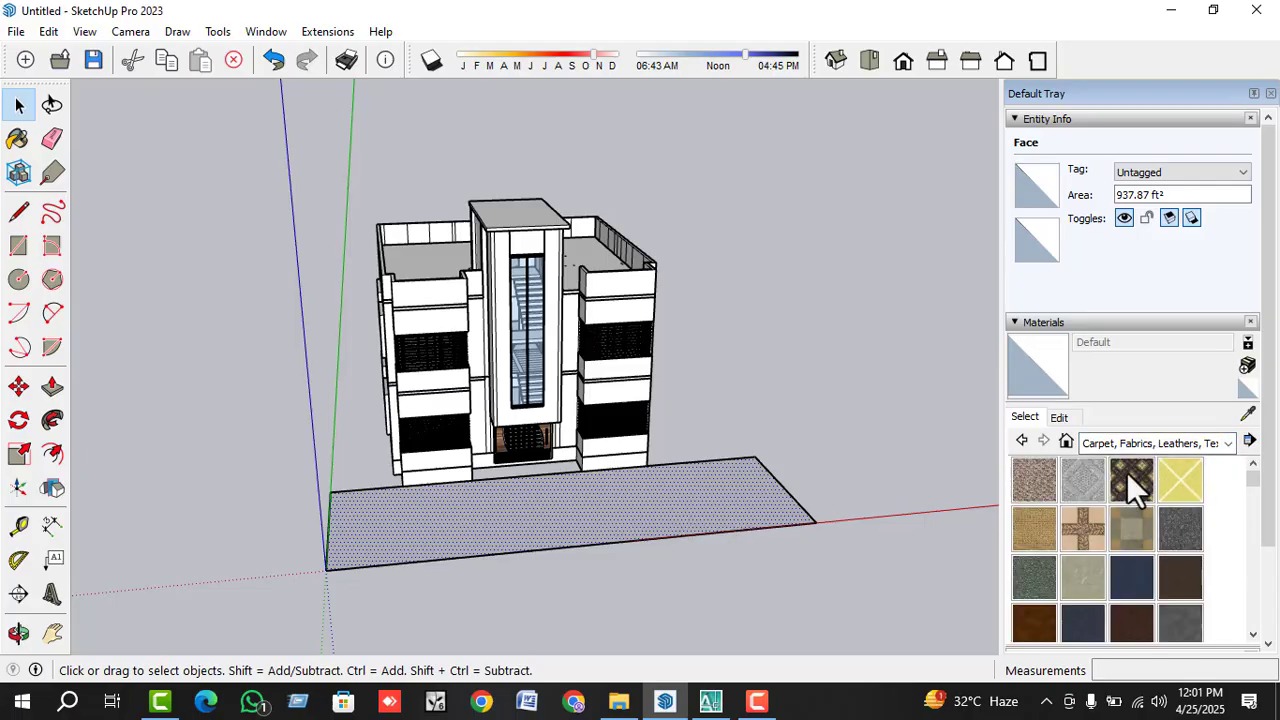
pyautogui.click(1187, 441)
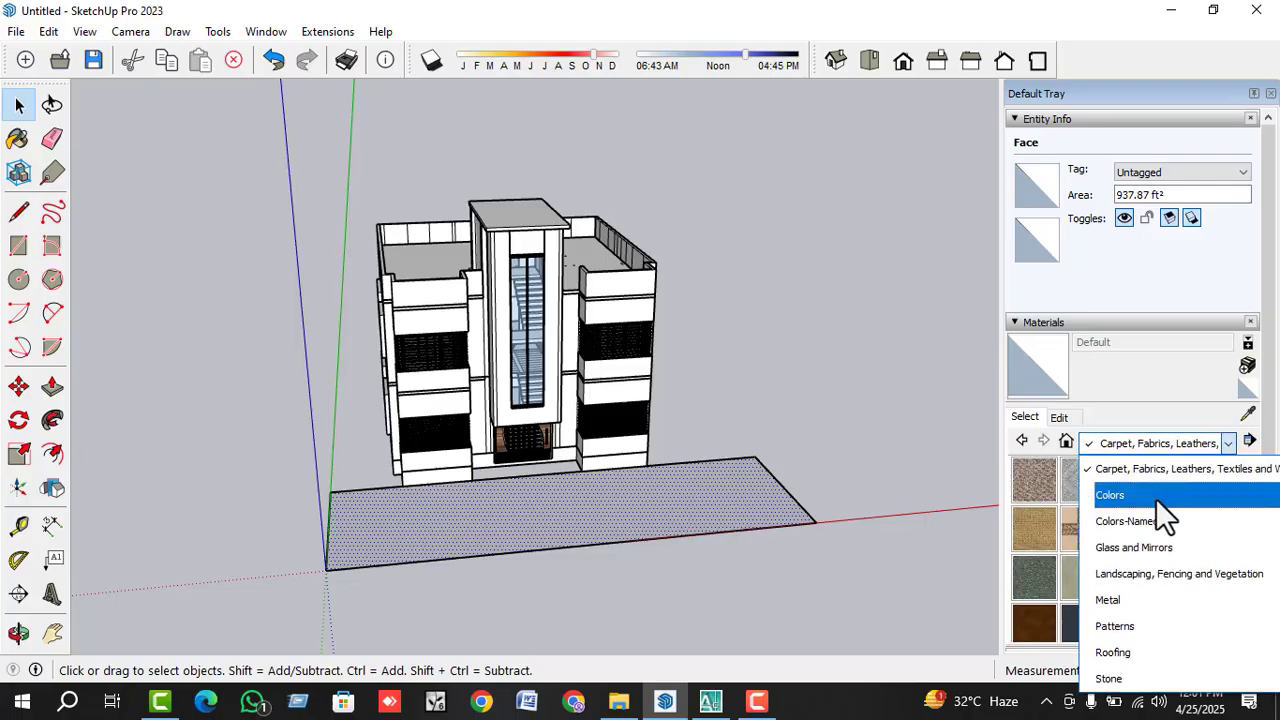
pyautogui.click(1186, 575)
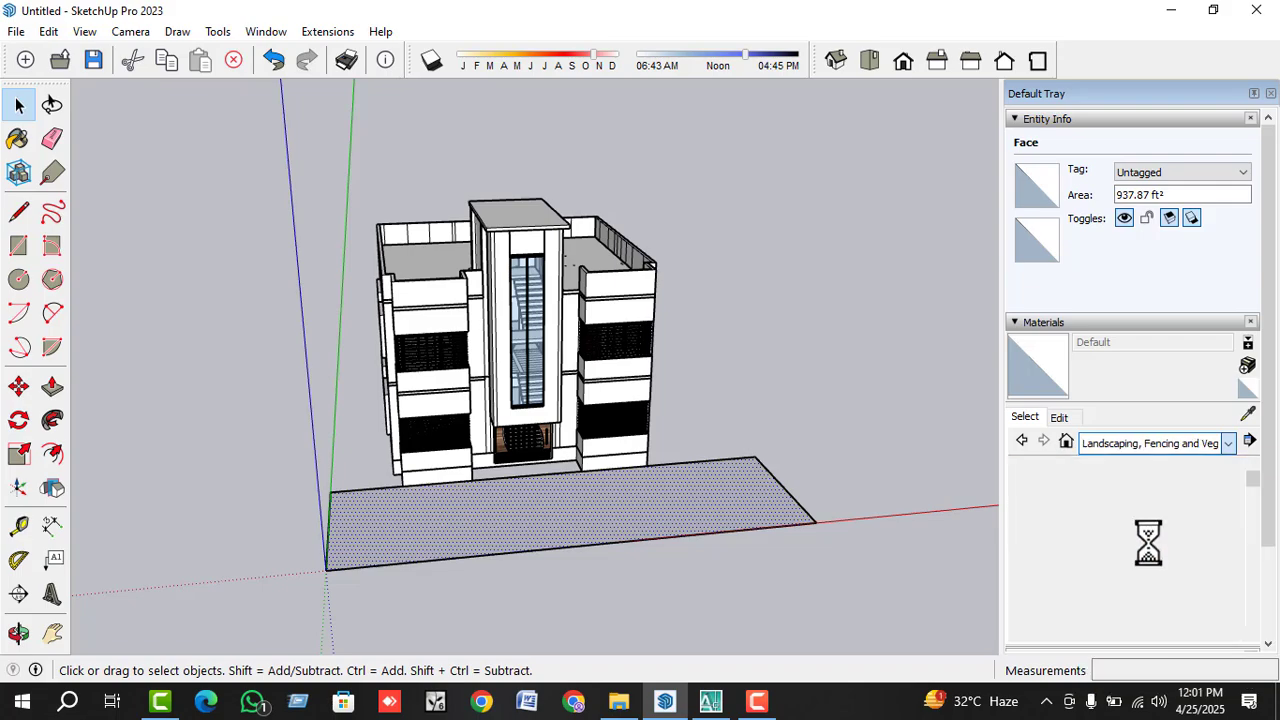
pyautogui.scroll(-8, 1117, 538)
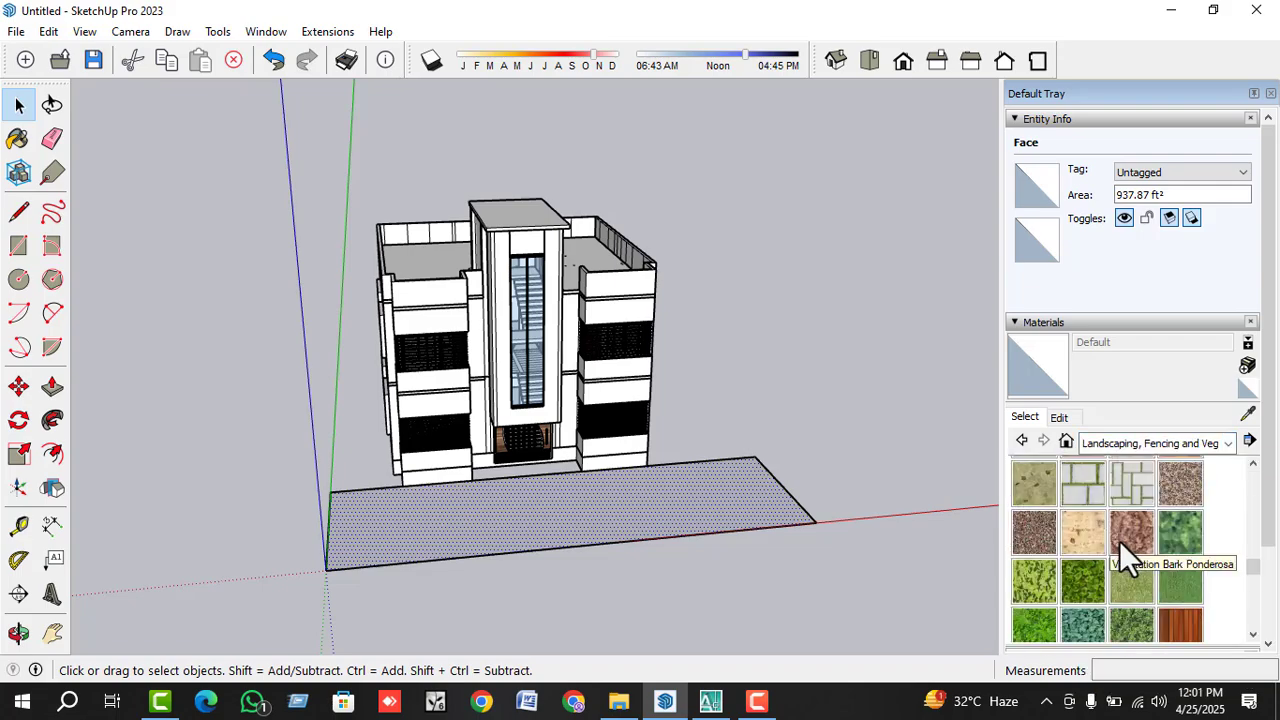
# - Paint the ground rectangle with Asphalt New and replace it with Blacktop New, both from the Asphalt and Concrete materials
pyautogui.click(1138, 450)
pyautogui.scroll(6, 1133, 490)
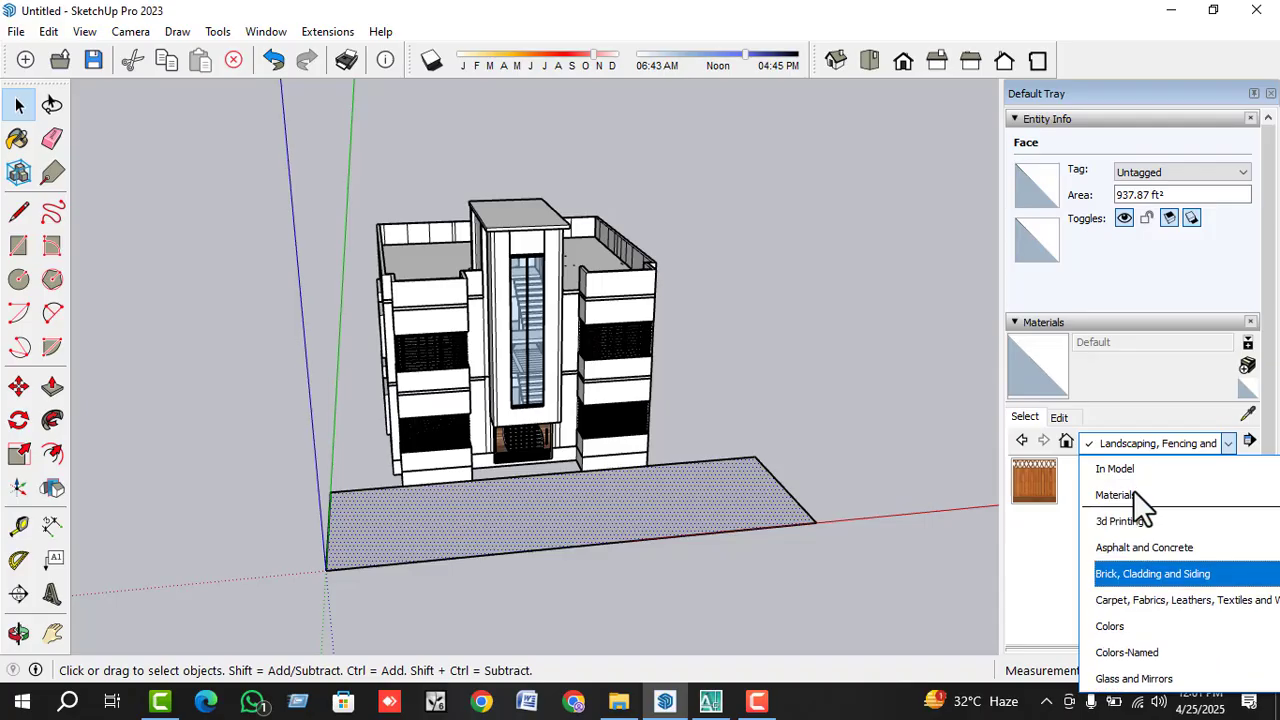
pyautogui.click(1138, 546)
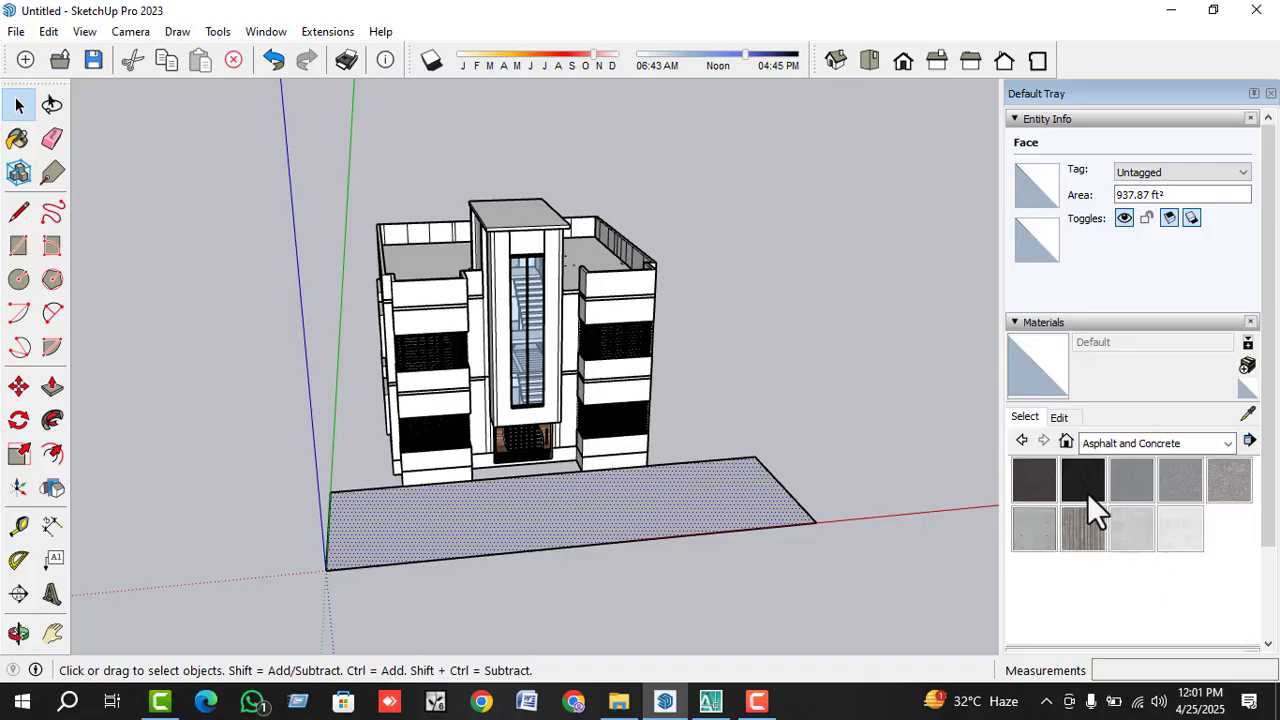
pyautogui.click(1038, 482)
pyautogui.click(680, 495)
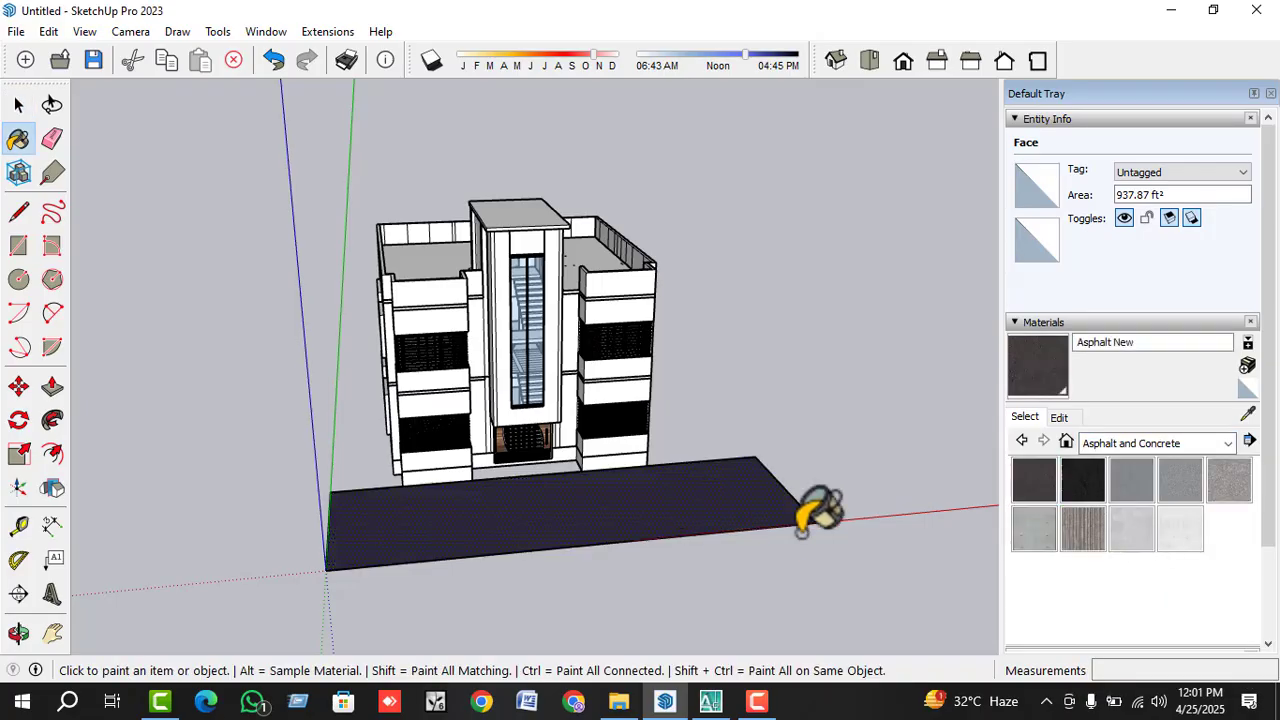
pyautogui.scroll(1, 814, 509)
pyautogui.click(1080, 485)
pyautogui.click(672, 500)
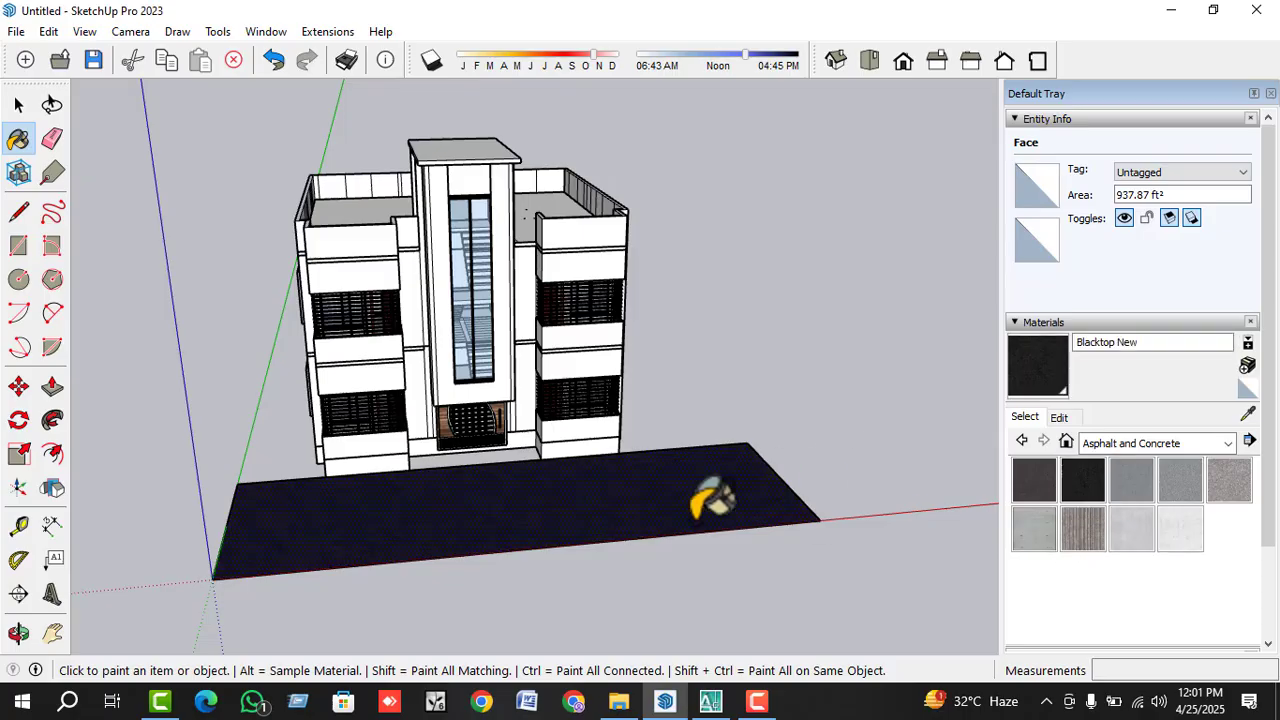
pyautogui.scroll(1, 720, 490)
pyautogui.click(1057, 418)
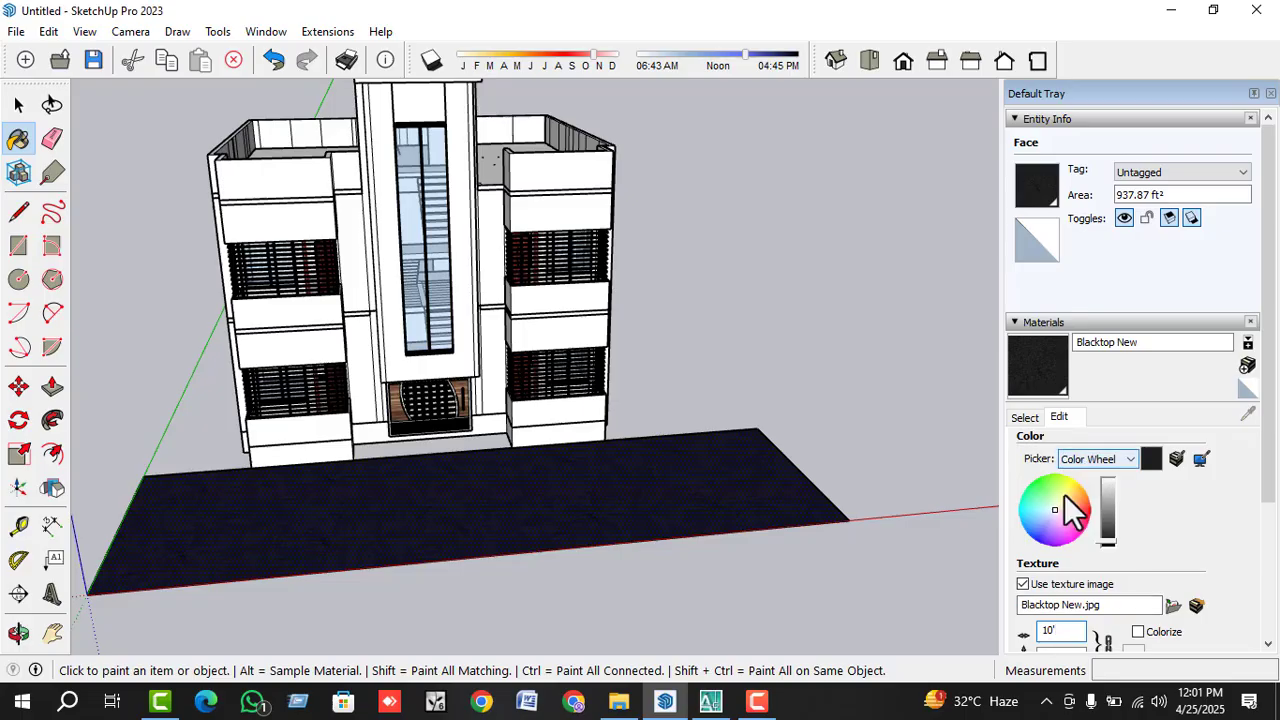
pyautogui.press('space')
pyautogui.click(765, 600)
# - Draw a rectangle of about 13' 11" by 3' 3 1/2" filling the recess between the front blocks below the entrance gate
pyautogui.moveTo(765, 600); pyautogui.dragTo(491, 480, button='middle')
pyautogui.scroll(2, 605, 468)
pyautogui.scroll(3, 605, 468)
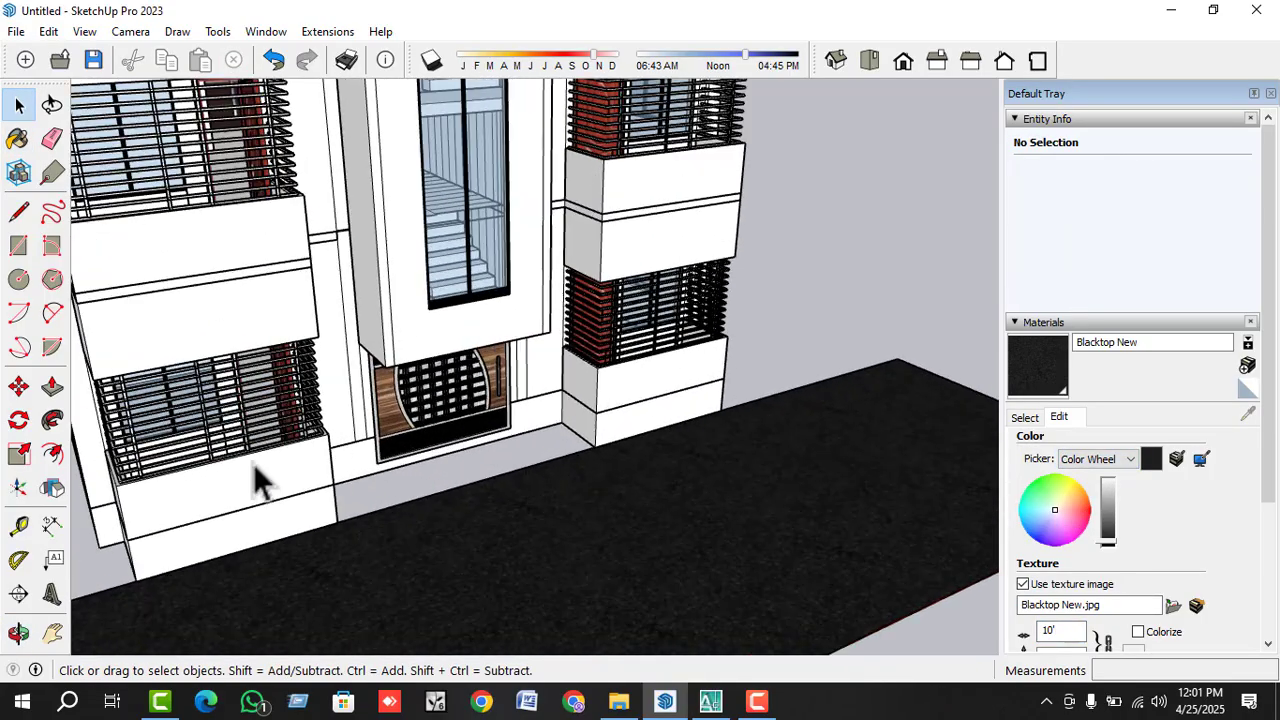
pyautogui.click(20, 247)
pyautogui.moveTo(308, 528); pyautogui.dragTo(288, 450, button='middle')
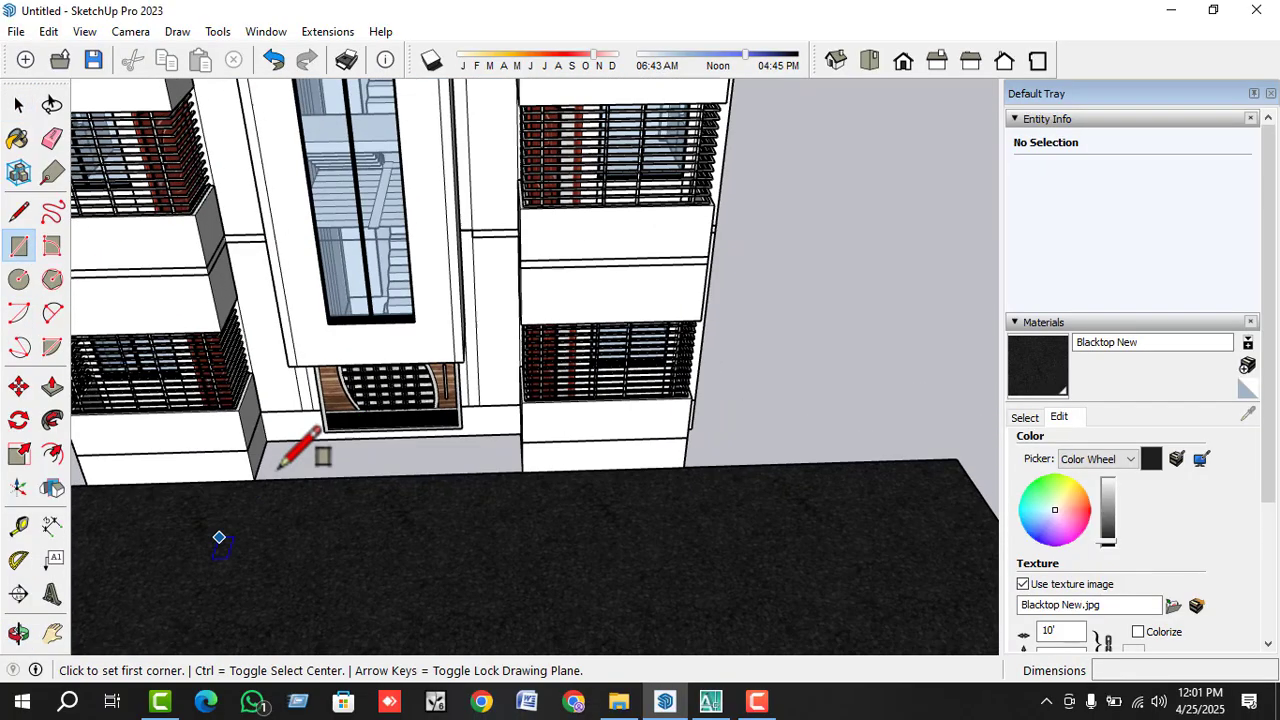
pyautogui.scroll(2, 275, 447)
pyautogui.click(263, 434)
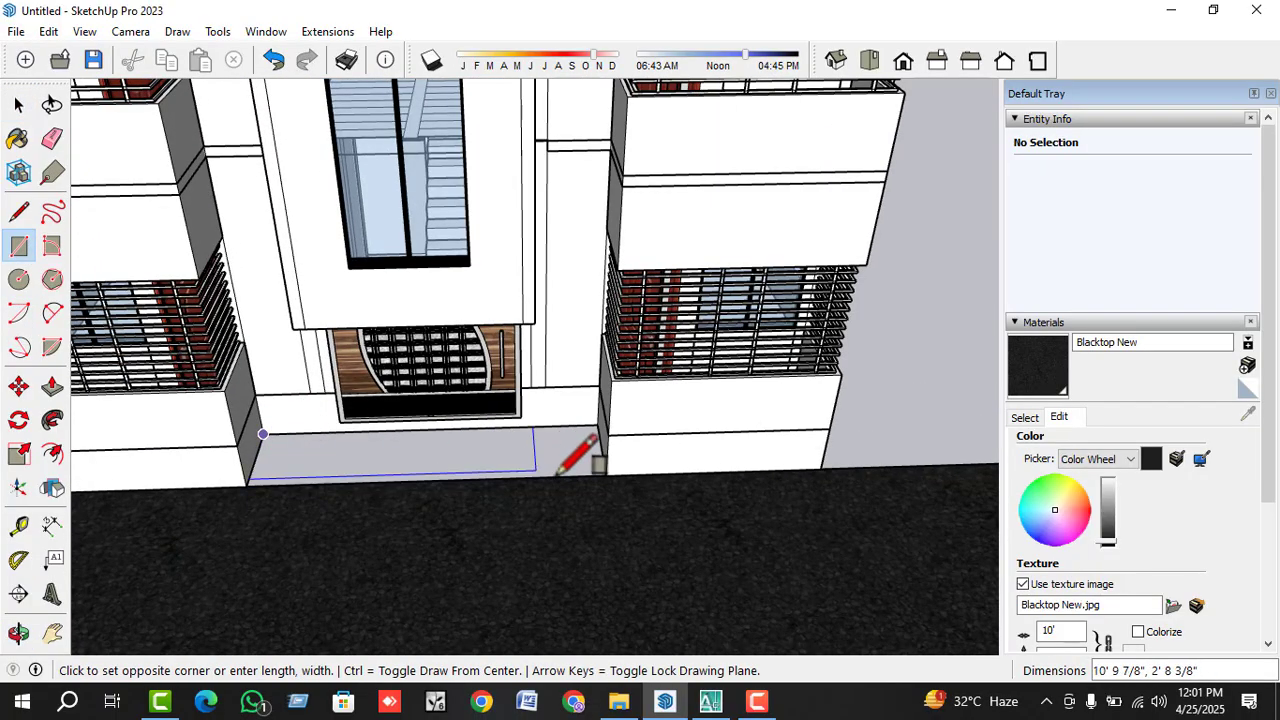
pyautogui.click(596, 474)
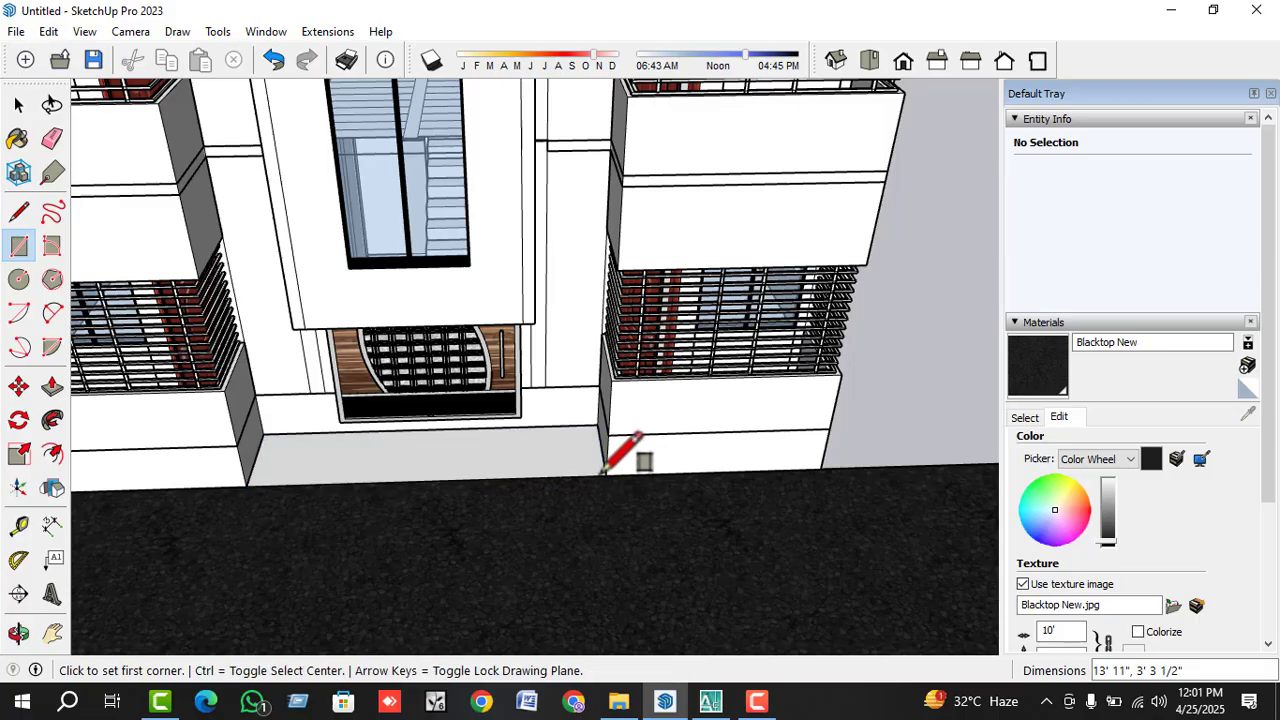
pyautogui.moveTo(634, 457)
pyautogui.mouseDown(button='middle')
pyautogui.moveTo(686, 477)
pyautogui.moveTo(680, 437)
pyautogui.moveTo(623, 449)
pyautogui.mouseUp(button='middle')
pyautogui.press('space')
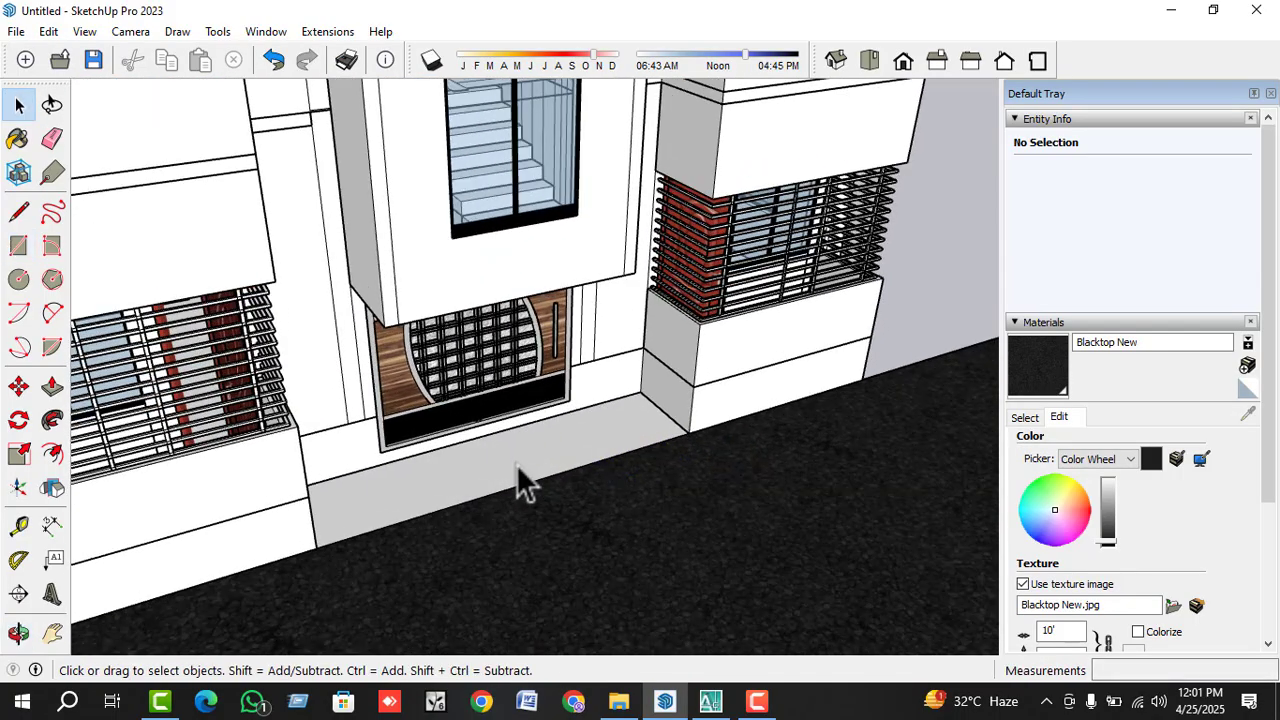
pyautogui.click(523, 480)
pyautogui.press('p')
pyautogui.click(512, 484)
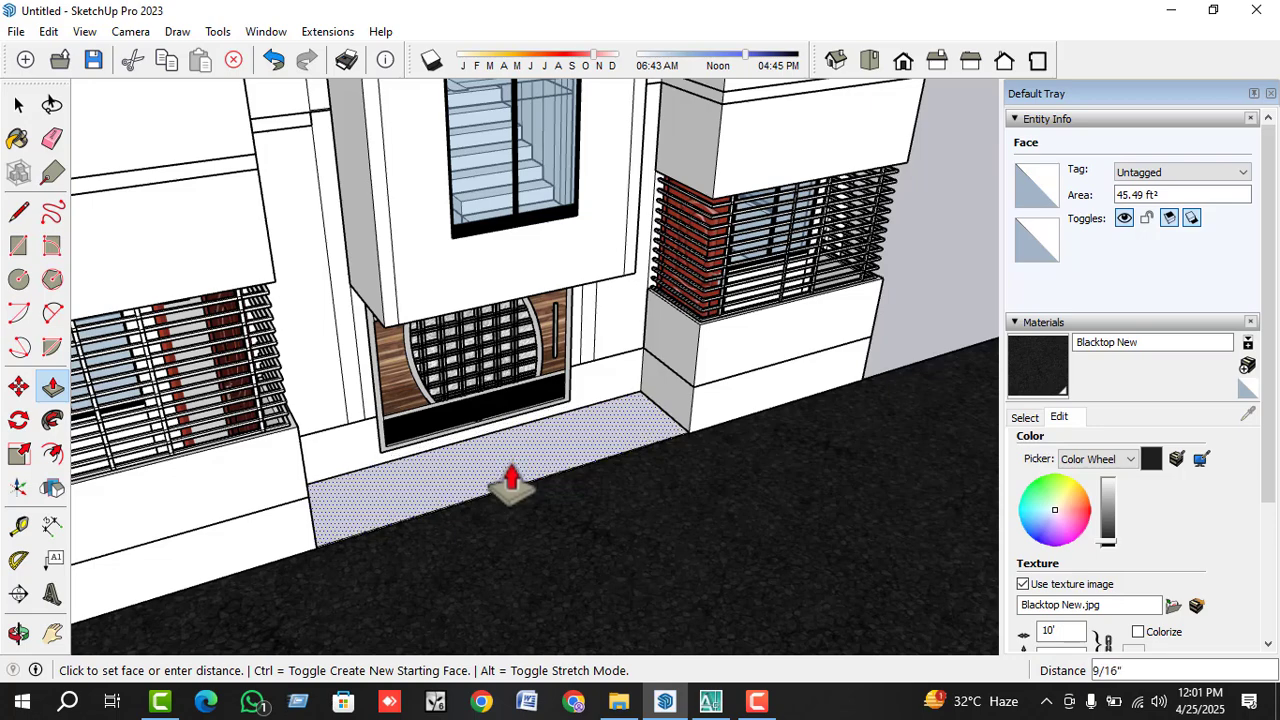
pyautogui.press('space')
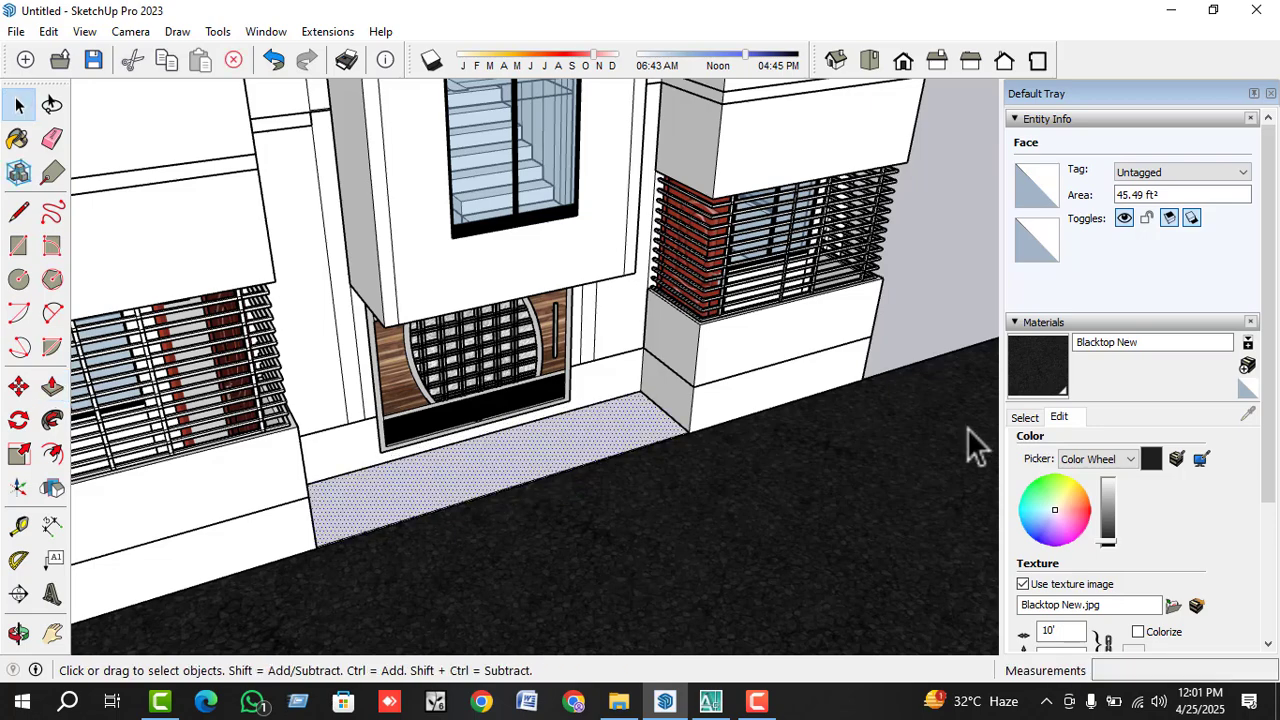
# - Paint the entrance recess rectangle with Brick Basket from the Brick, Cladding and Siding materials
pyautogui.click(1028, 418)
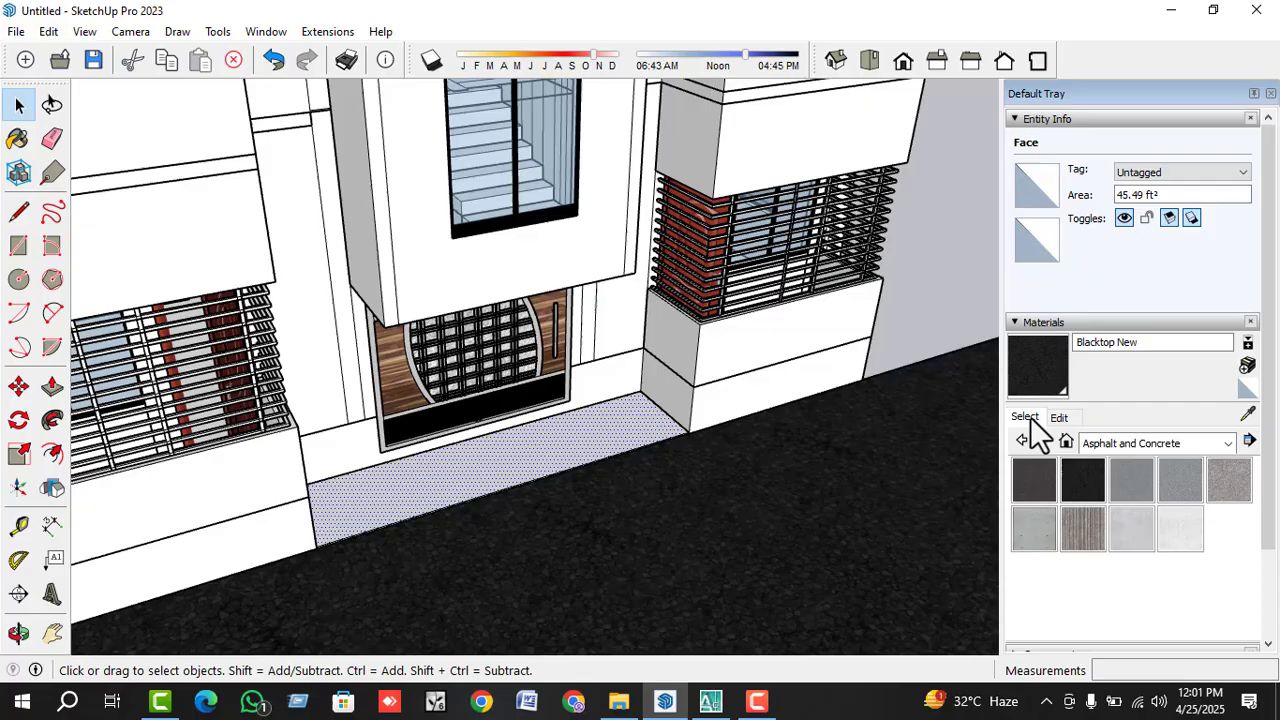
pyautogui.click(1122, 452)
pyautogui.click(1139, 493)
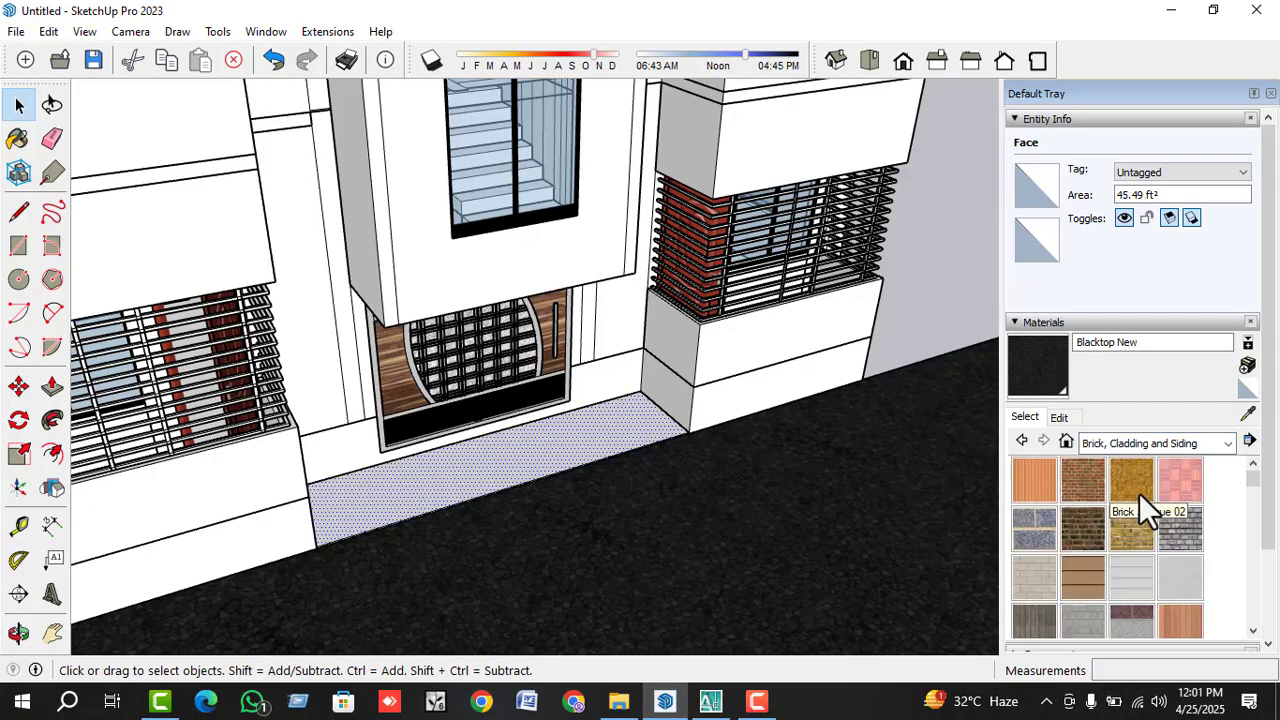
pyautogui.click(1180, 480)
pyautogui.click(571, 443)
pyautogui.press('space')
# - Examine the whole house with its painted ground from the front corner
pyautogui.moveTo(571, 443)
pyautogui.mouseDown(button='middle')
pyautogui.moveTo(514, 543)
pyautogui.moveTo(870, 390)
pyautogui.moveTo(666, 391)
pyautogui.moveTo(663, 491)
pyautogui.moveTo(617, 457)
pyautogui.moveTo(557, 449)
pyautogui.moveTo(646, 437)
pyautogui.moveTo(536, 350)
pyautogui.moveTo(554, 337)
pyautogui.moveTo(538, 345)
pyautogui.mouseUp(button='middle')
pyautogui.scroll(-3, 870, 390)
pyautogui.scroll(-3, 663, 476)
pyautogui.scroll(1, 636, 358)
pyautogui.scroll(-1, 620, 392)
pyautogui.moveTo(620, 394); pyautogui.dragTo(585, 387, button='middle')
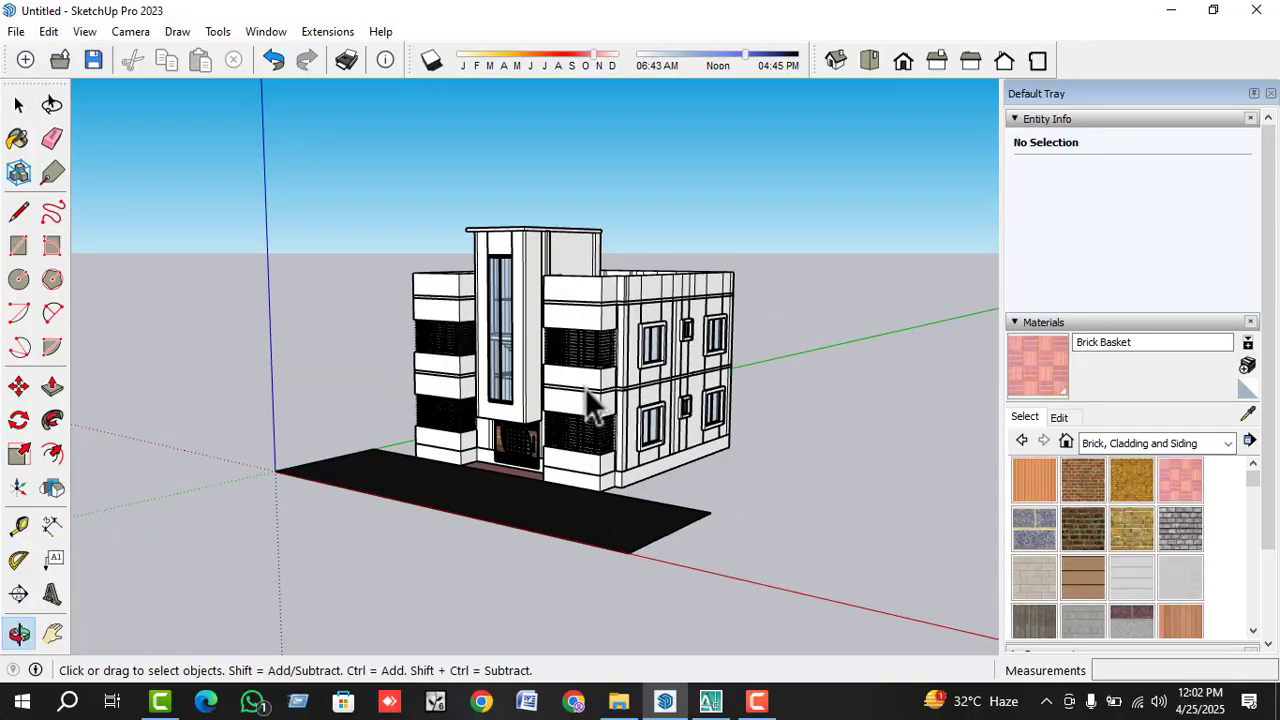
pyautogui.scroll(1, 585, 387)
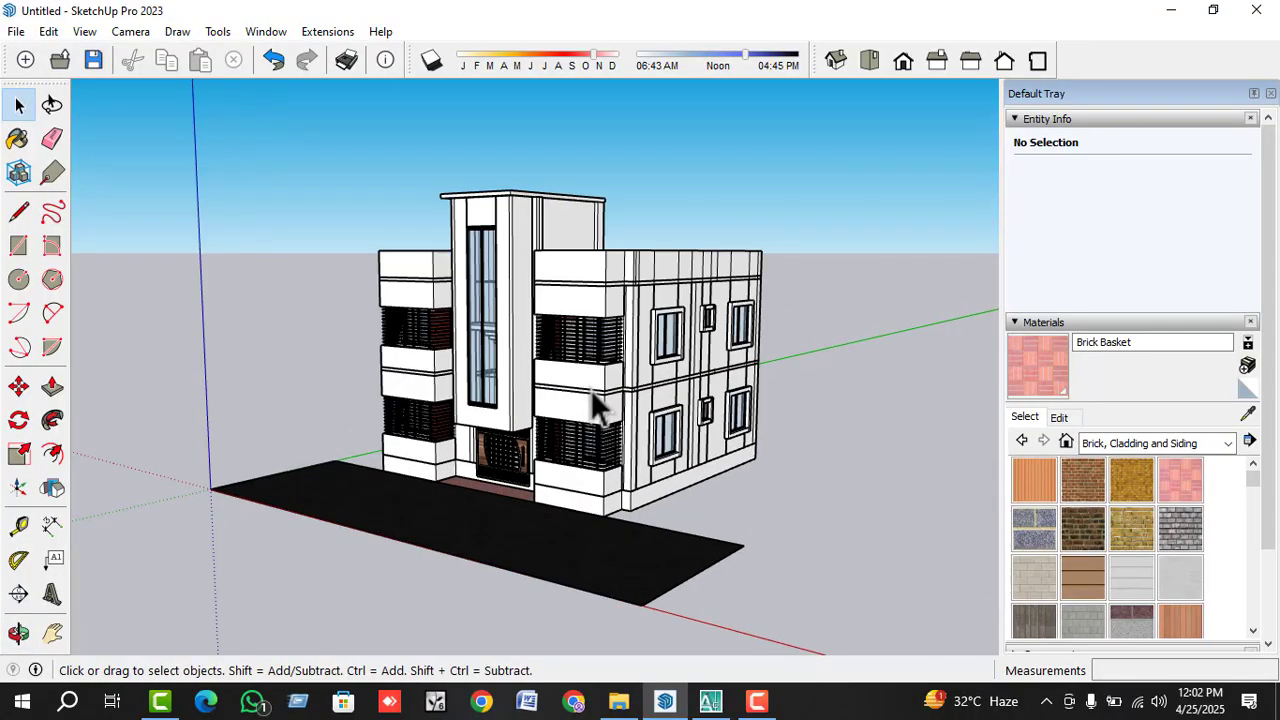
pyautogui.click(757, 706)
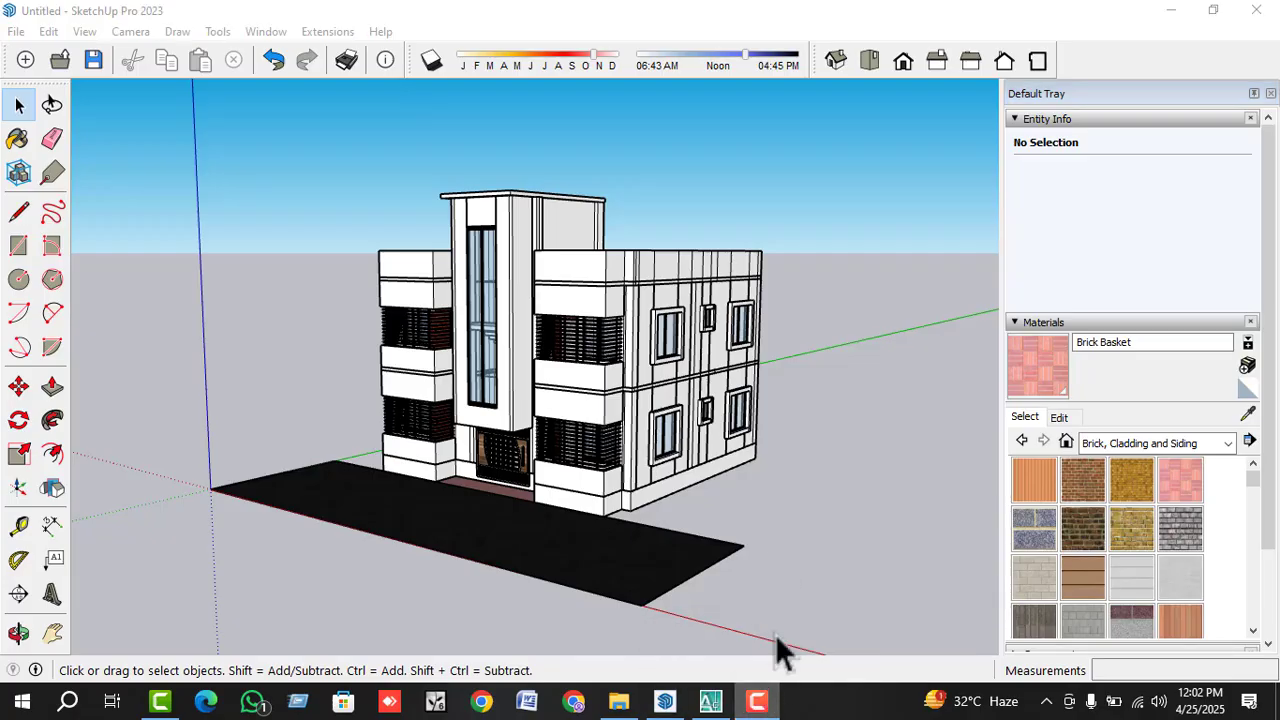